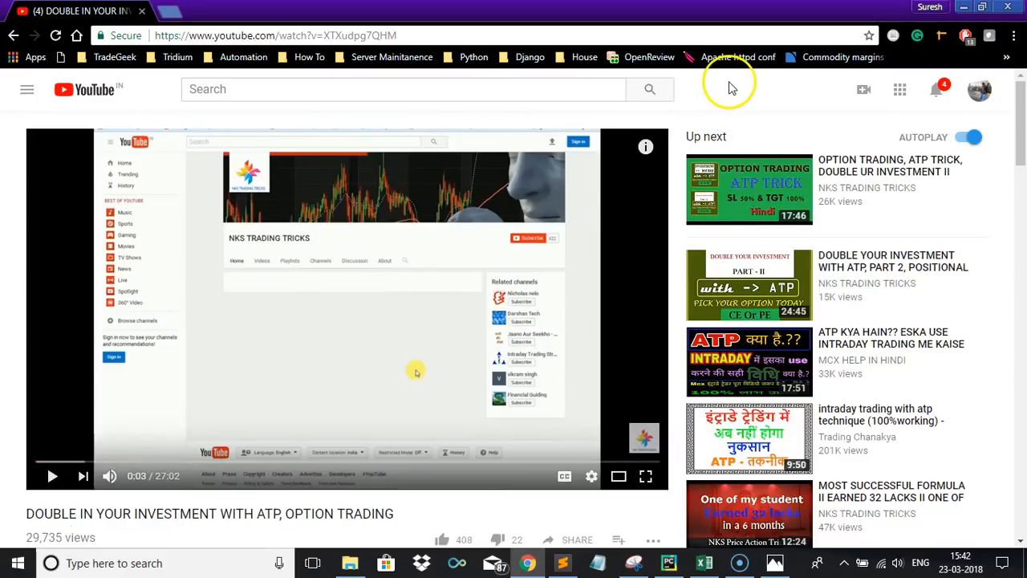
# Switch to the ATP workbook in Excel and view the PrevExpData sheet
pyautogui.click(714, 565)
pyautogui.click(477, 314)
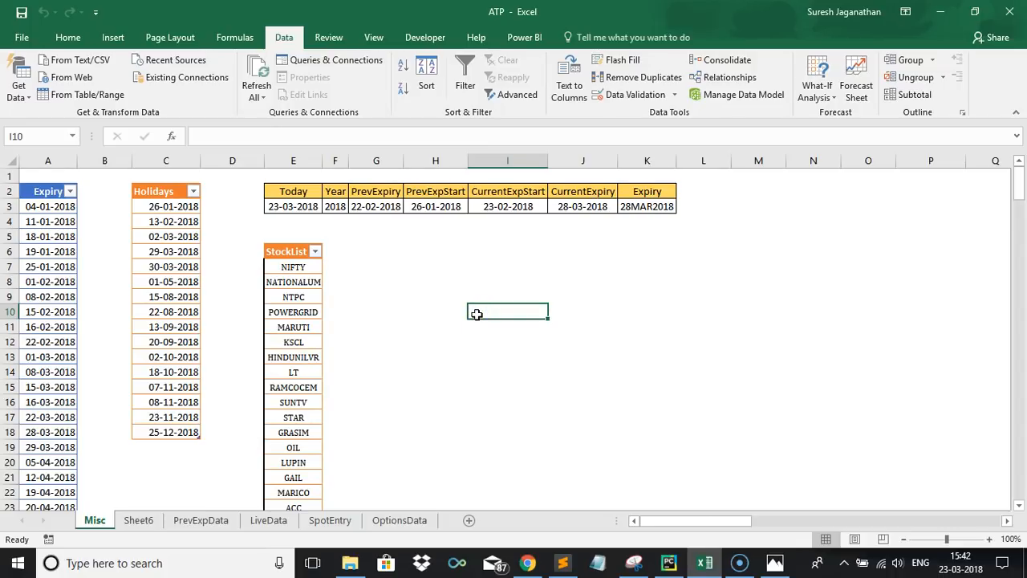
pyautogui.click(178, 520)
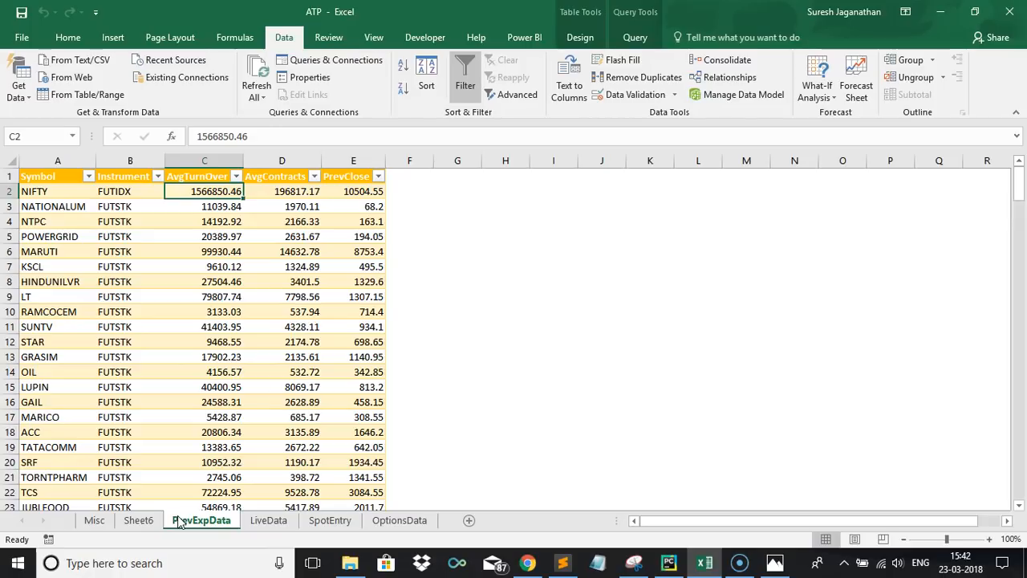
# On the LiveData sheet, inspect the NIFTY row's formulas in the Signal, Options and StrikeType columns
pyautogui.click(342, 521)
pyautogui.keyDown('ctrl'); pyautogui.click(281, 525); pyautogui.keyUp('ctrl')
pyautogui.click(273, 521)
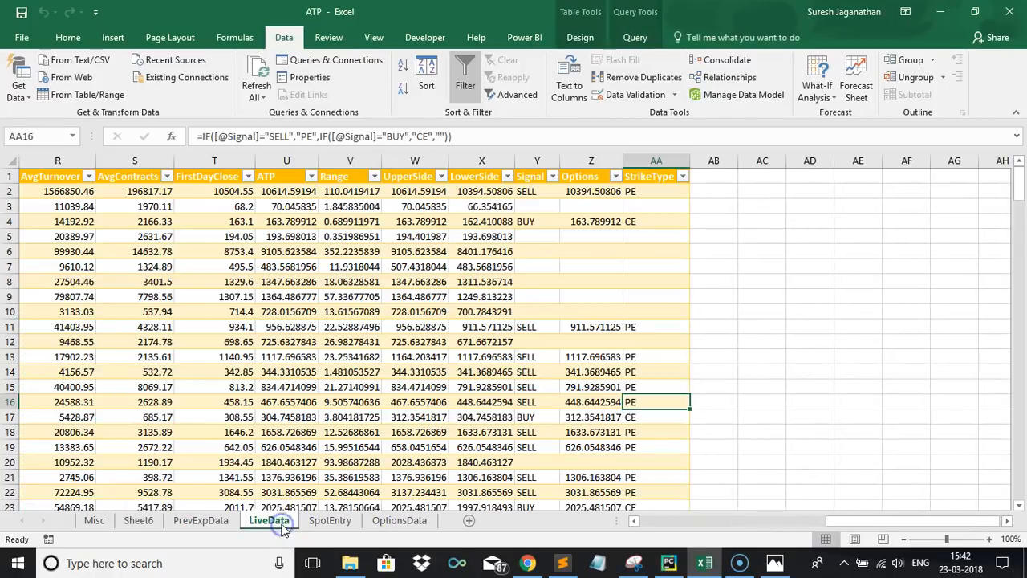
pyautogui.click(532, 189)
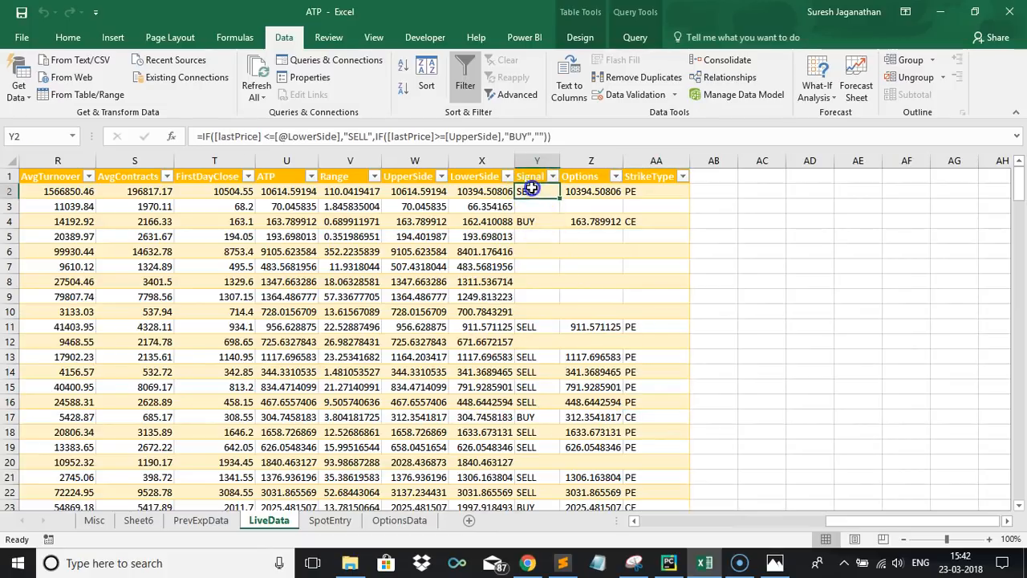
pyautogui.click(609, 190)
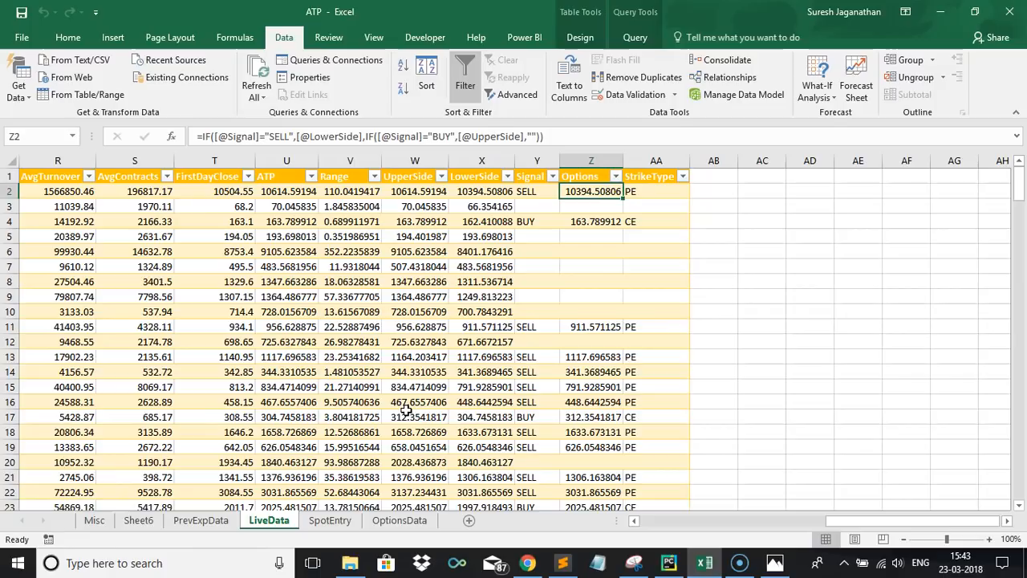
pyautogui.click(669, 194)
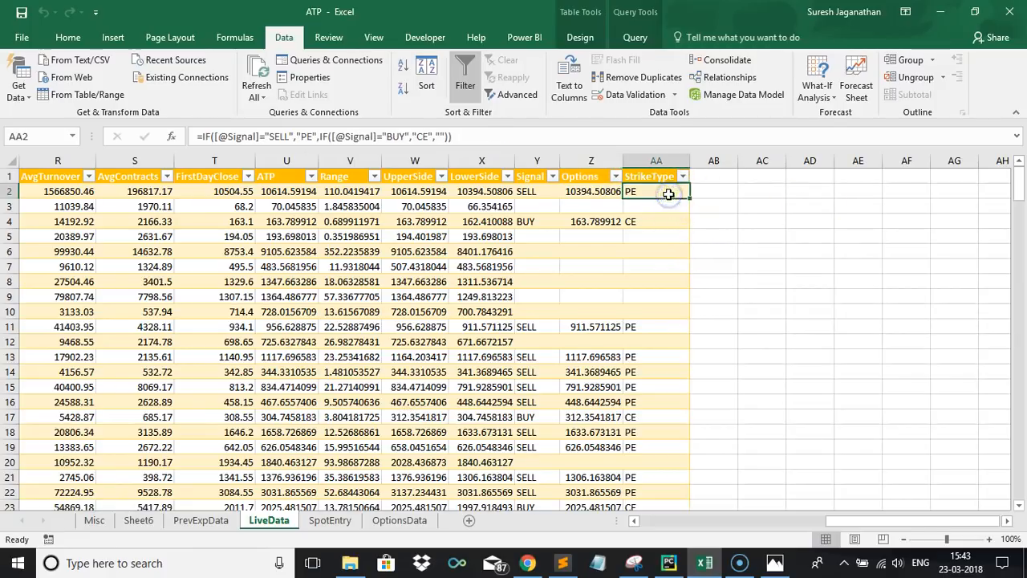
# View the SpotEntry sheet and examine the NIFTY row across all columns of the OptionsData sheet
pyautogui.click(330, 521)
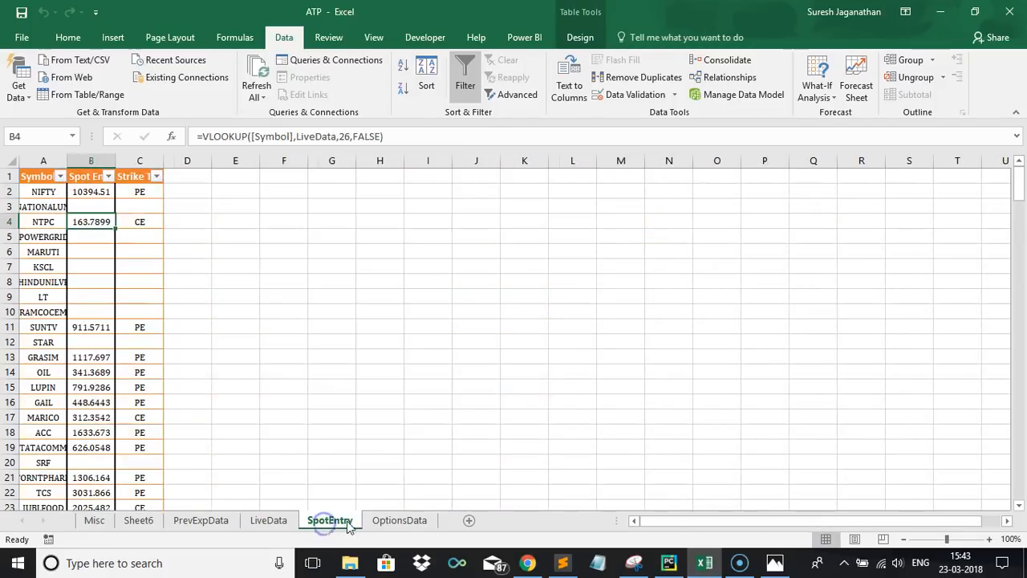
pyautogui.click(394, 521)
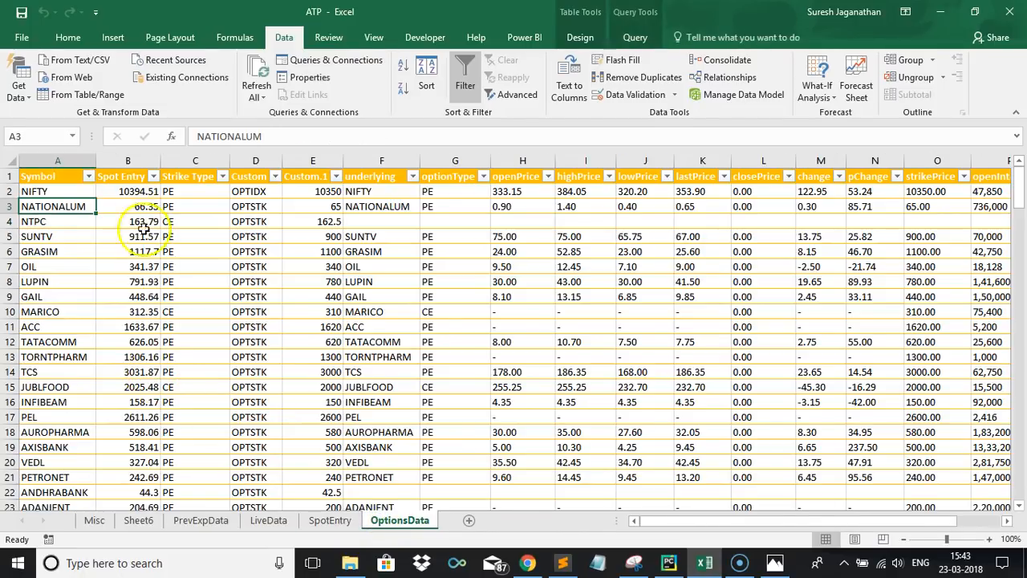
pyautogui.click(103, 191)
pyautogui.press('Right')
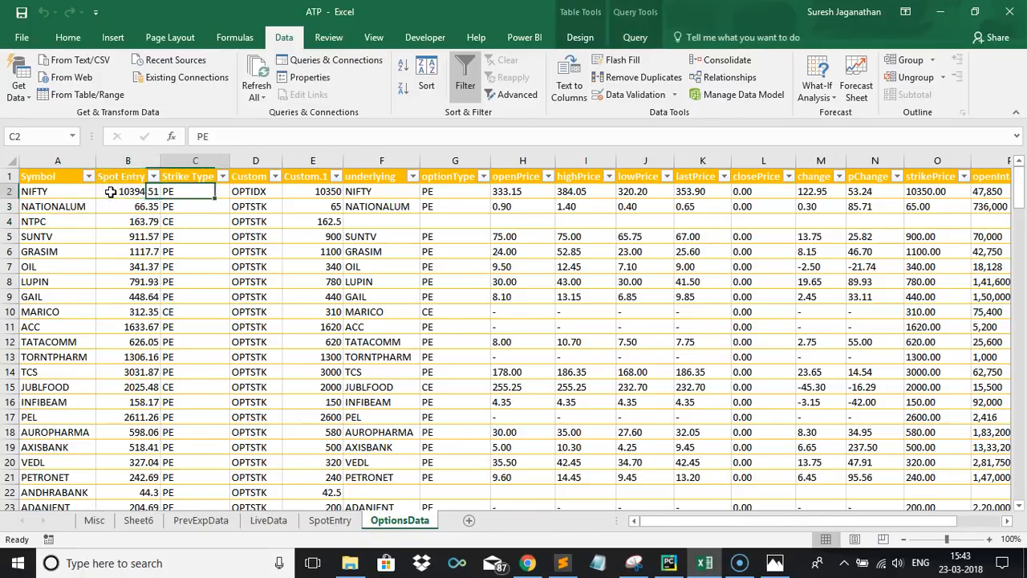
pyautogui.press('Right')
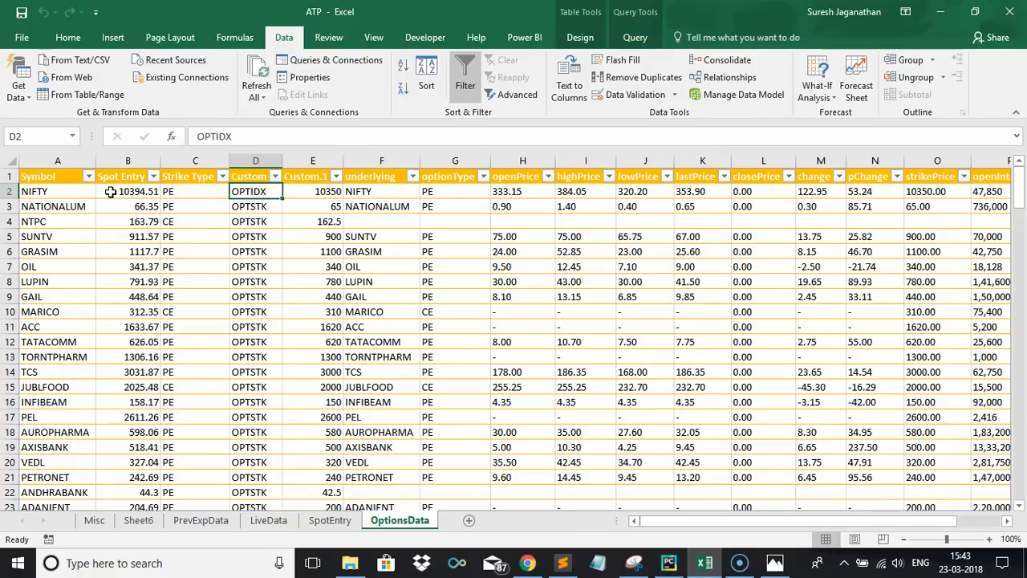
pyautogui.press('Right')
pyautogui.press('Right')
pyautogui.press('Right')
pyautogui.press('Right')
pyautogui.press('Right')
pyautogui.press('Right')
pyautogui.press('Right')
pyautogui.press('Right')
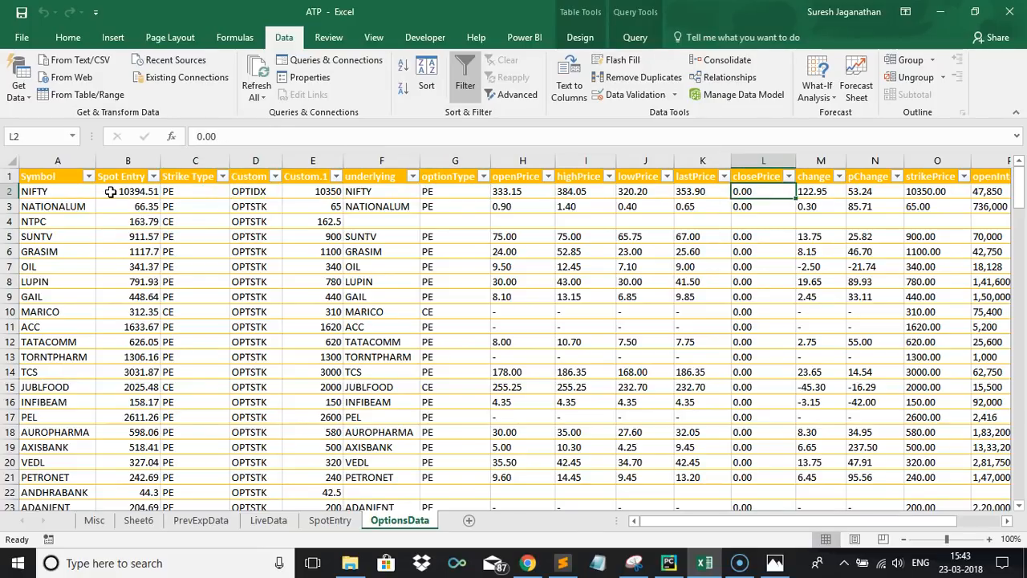
pyautogui.press('Left')
pyautogui.press('Left')
pyautogui.press('Left')
pyautogui.press('Right')
pyautogui.press('Right')
pyautogui.press('Right')
pyautogui.press('Right')
pyautogui.press('Right')
pyautogui.press('Right')
pyautogui.press('Right')
pyautogui.press('Right')
pyautogui.press('Right')
pyautogui.press('Right')
pyautogui.press('Left')
pyautogui.press('Left')
pyautogui.press('Left')
pyautogui.press('Left')
pyautogui.press('Left')
pyautogui.press('Left')
pyautogui.press('Left')
pyautogui.press('Left')
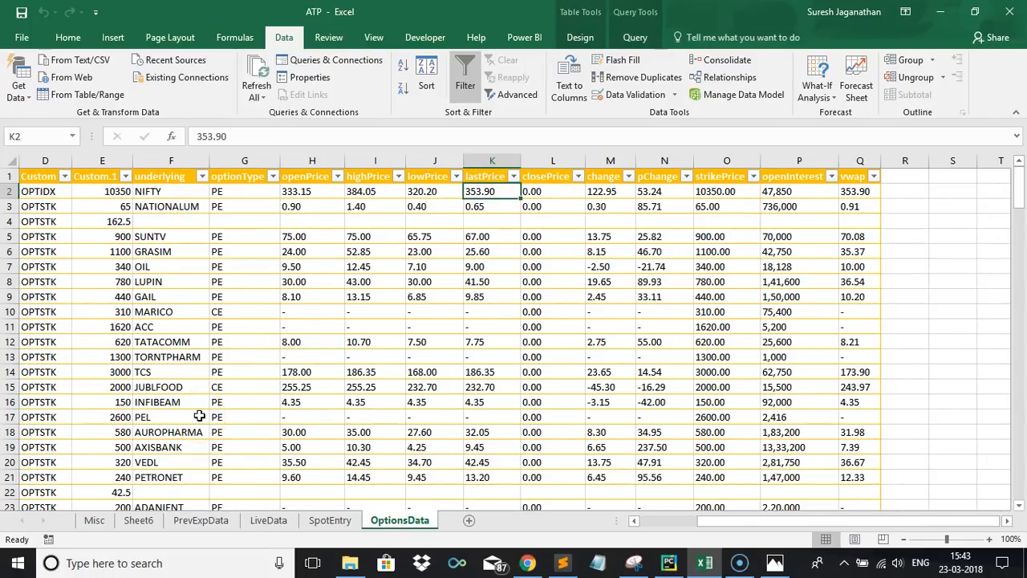
pyautogui.press('Right')
pyautogui.press('Right')
pyautogui.press('Right')
pyautogui.press('Right')
pyautogui.press('Right')
pyautogui.press('Right')
pyautogui.press('Right')
pyautogui.press('Right')
pyautogui.press('Right')
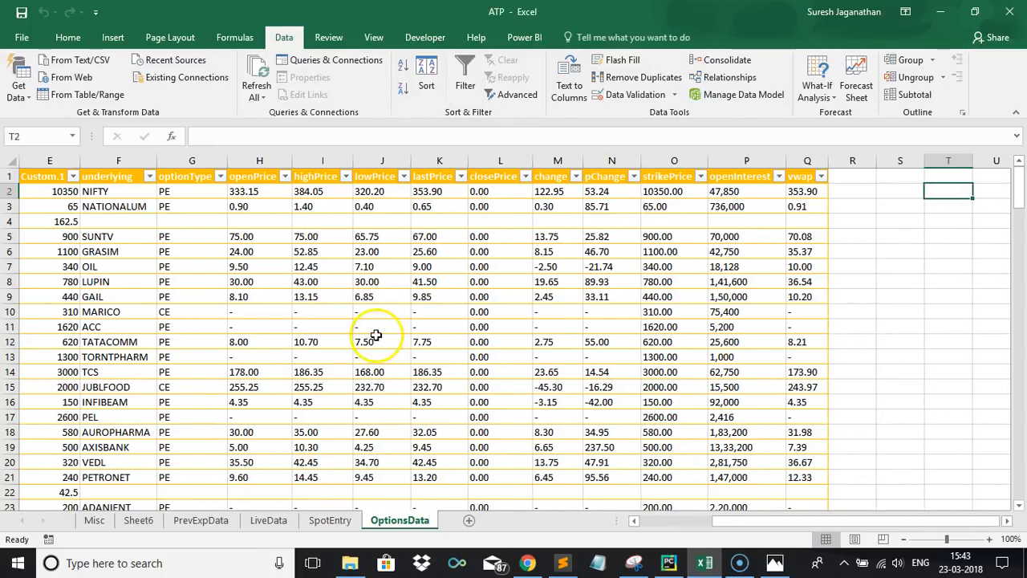
# Look back along the SUNTV row of OptionsData from its price change columns to the Symbol column
pyautogui.click(841, 195)
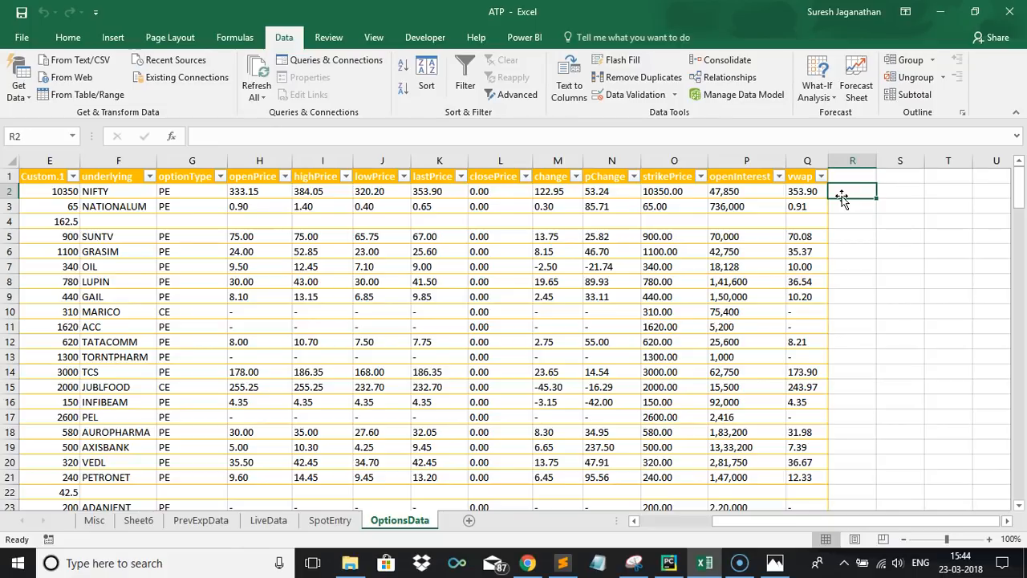
pyautogui.click(621, 238)
pyautogui.press('Left')
pyautogui.press('Left')
pyautogui.press('Left')
pyautogui.press('Left')
pyautogui.press('Left')
pyautogui.press('Left')
pyautogui.press('Left')
pyautogui.press('Left')
pyautogui.press('Left')
pyautogui.press('Left')
pyautogui.press('Left')
pyautogui.press('Left')
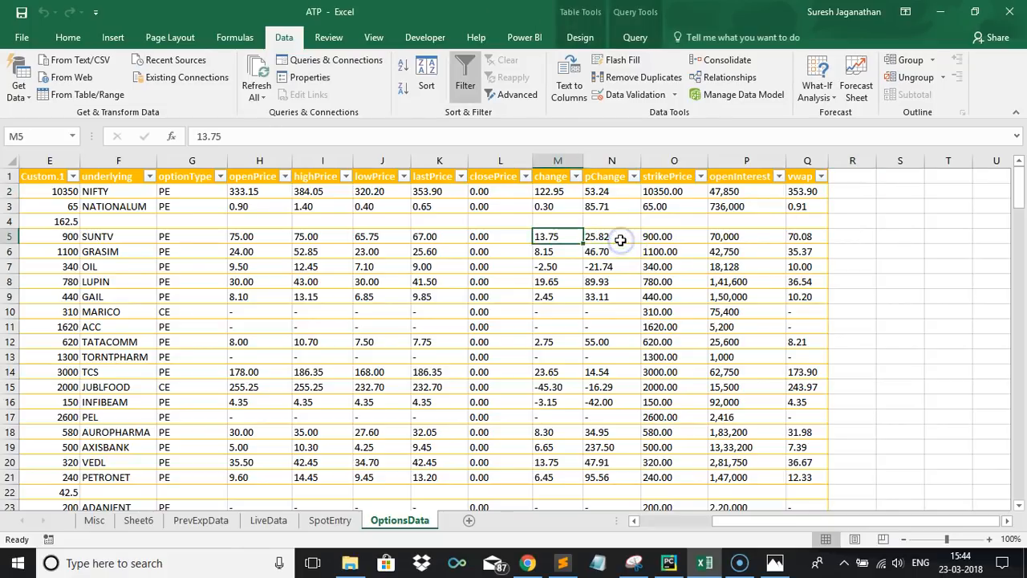
pyautogui.press('Left')
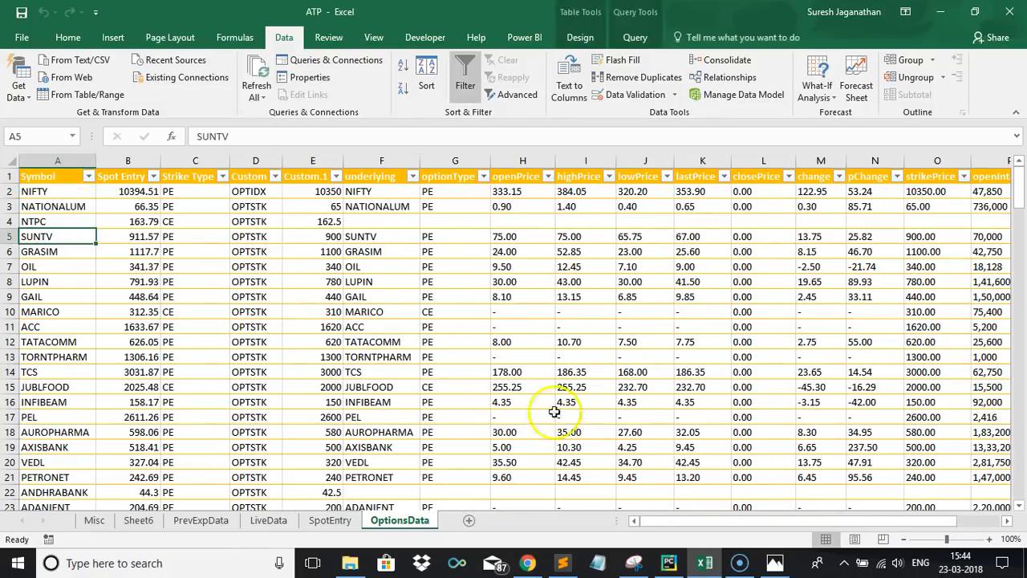
# Glance at PrevExpData, and examine the RAMCOCEM row on LiveData from the Symbol column to past the StrikeType column
pyautogui.click(196, 520)
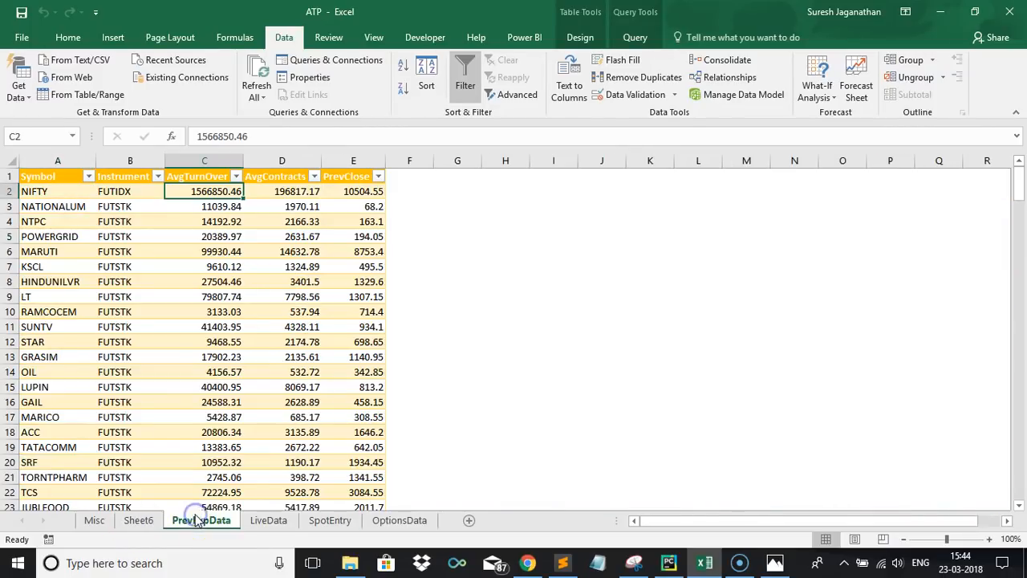
pyautogui.click(255, 522)
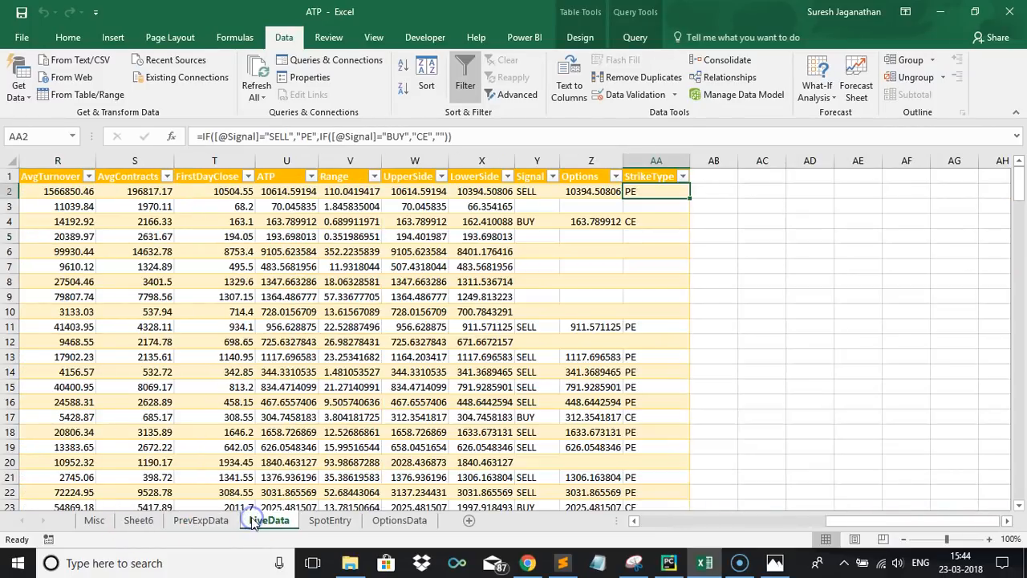
pyautogui.click(518, 313)
pyautogui.press('Left')
pyautogui.press('Left')
pyautogui.press('Left')
pyautogui.press('Left')
pyautogui.press('Left')
pyautogui.press('Left')
pyautogui.press('Left')
pyautogui.press('Left')
pyautogui.press('Left')
pyautogui.press('Left')
pyautogui.press('Left')
pyautogui.press('Left')
pyautogui.press('Left')
pyautogui.press('Left')
pyautogui.press('Left')
pyautogui.press('Left')
pyautogui.press('Left')
pyautogui.press('Left')
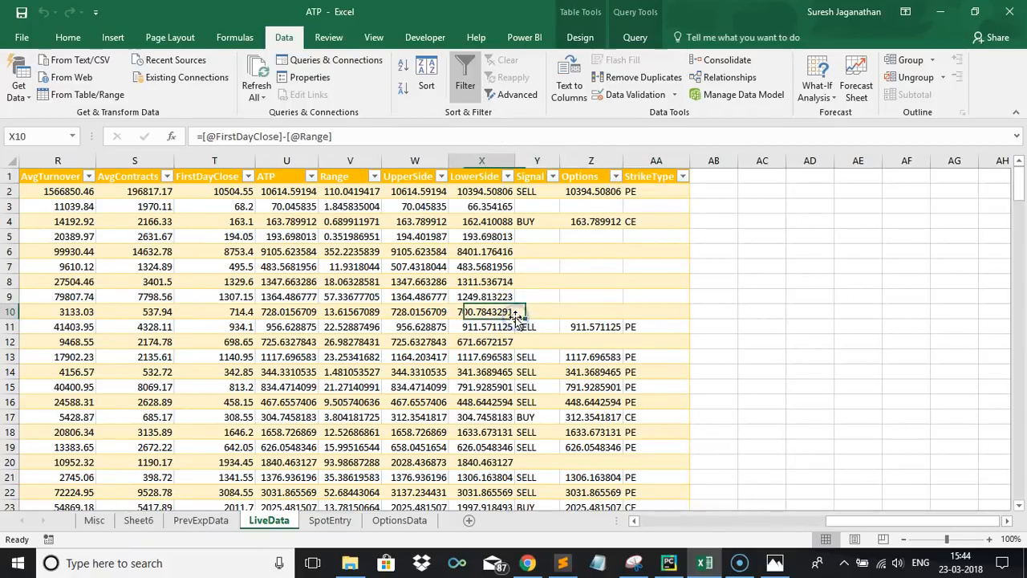
pyautogui.press('Left')
pyautogui.press('Left')
pyautogui.press('Left')
pyautogui.press('Left')
pyautogui.press('Left')
pyautogui.press('Left')
pyautogui.press('Right')
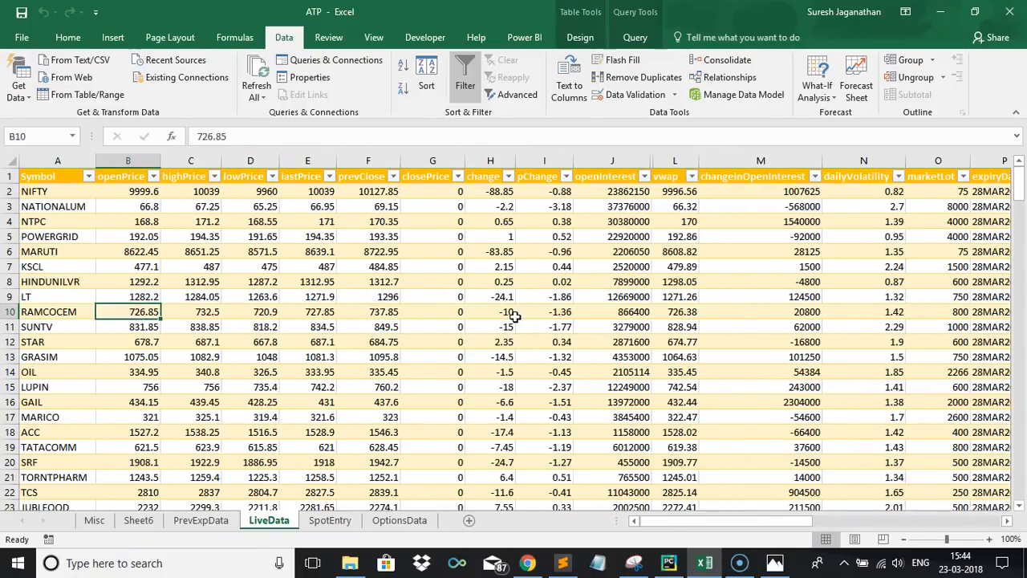
pyautogui.press('Right')
pyautogui.press('Right')
pyautogui.press('Right')
pyautogui.press('Right')
pyautogui.press('Right')
pyautogui.press('Right')
pyautogui.press('Right')
pyautogui.press('Right')
pyautogui.press('Right')
pyautogui.press('Right')
pyautogui.press('Right')
pyautogui.press('Right')
pyautogui.press('Right')
pyautogui.press('Right')
pyautogui.press('Right')
pyautogui.press('Right')
pyautogui.press('Right')
pyautogui.press('Right')
pyautogui.press('Right')
pyautogui.press('Right')
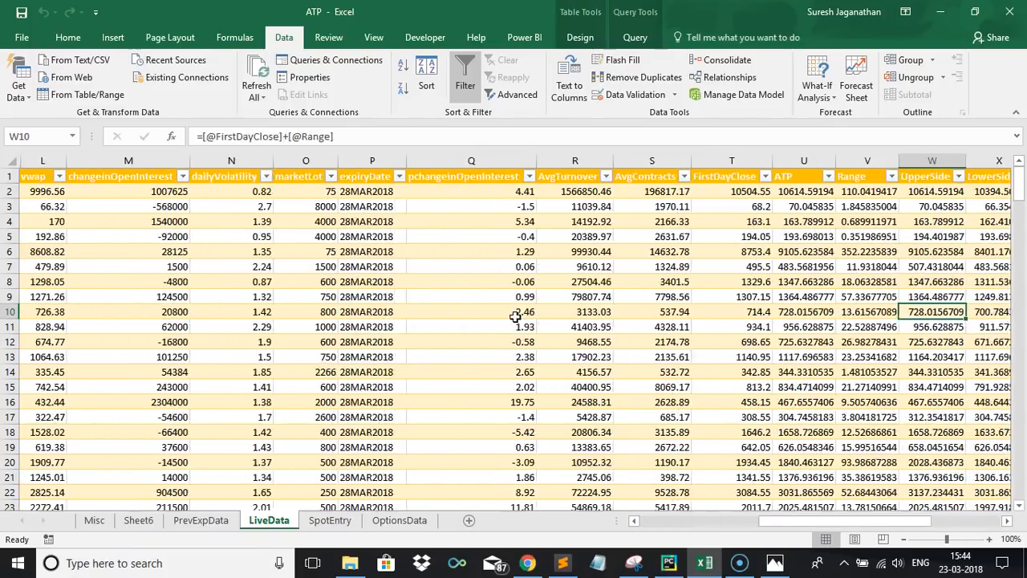
pyautogui.press('Right')
pyautogui.press('Right')
pyautogui.press('Right')
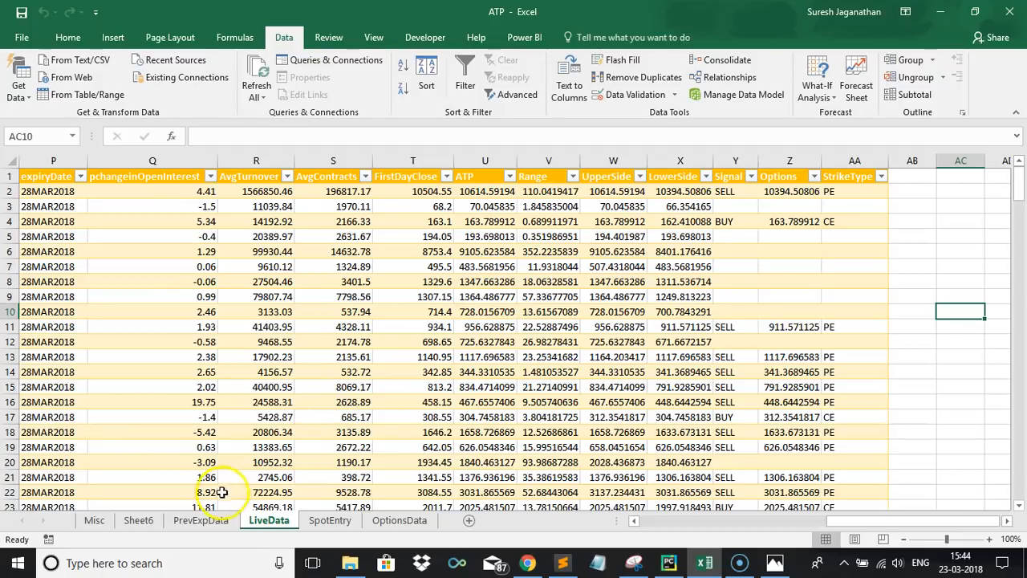
# Return to the PrevExpData sheet and inspect NIFTY's AvgContracts value
pyautogui.click(200, 520)
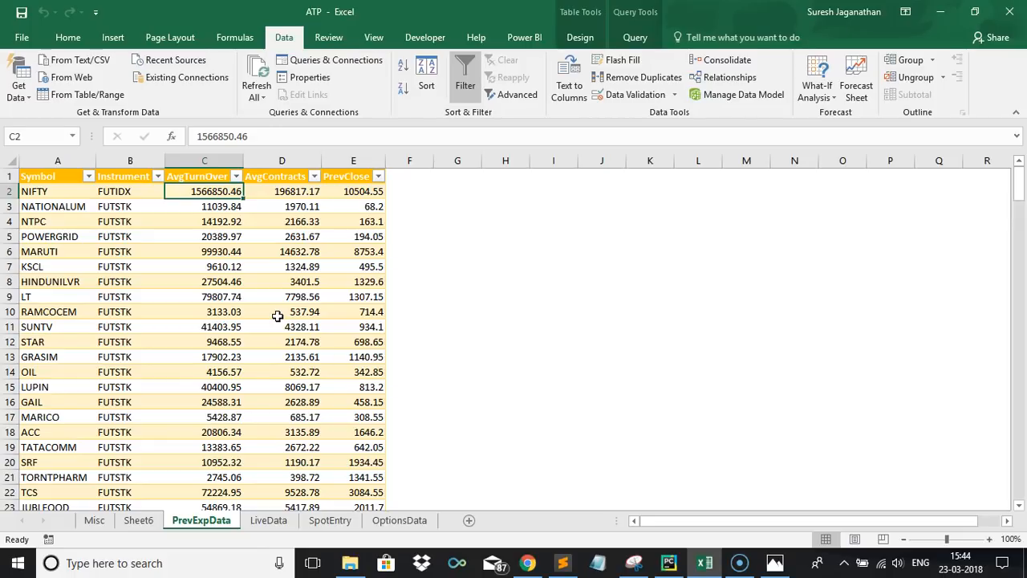
pyautogui.click(273, 192)
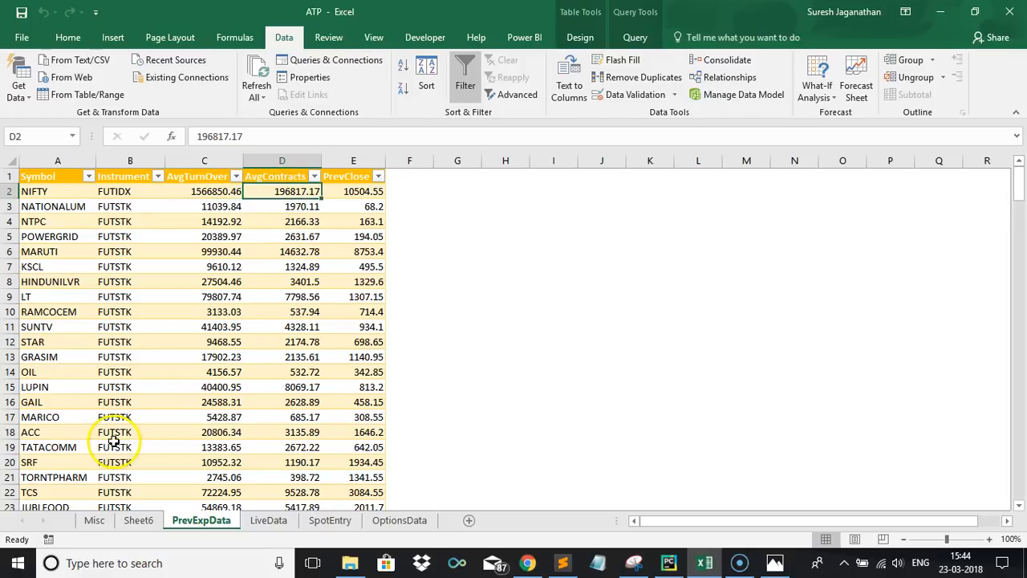
# Switch to Chrome and open the nseindia.com website in the current tab
pyautogui.click(527, 562)
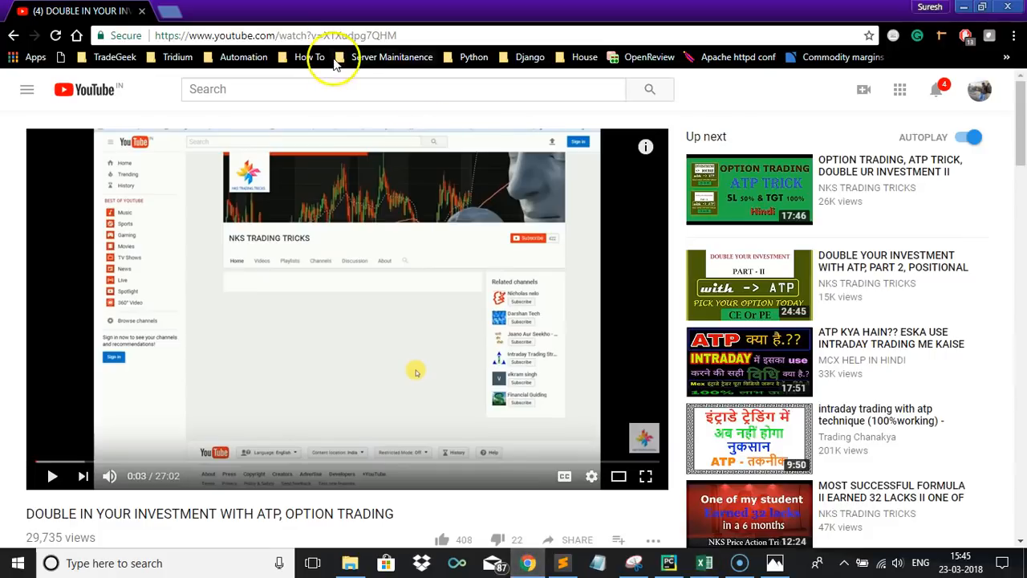
pyautogui.click(170, 36)
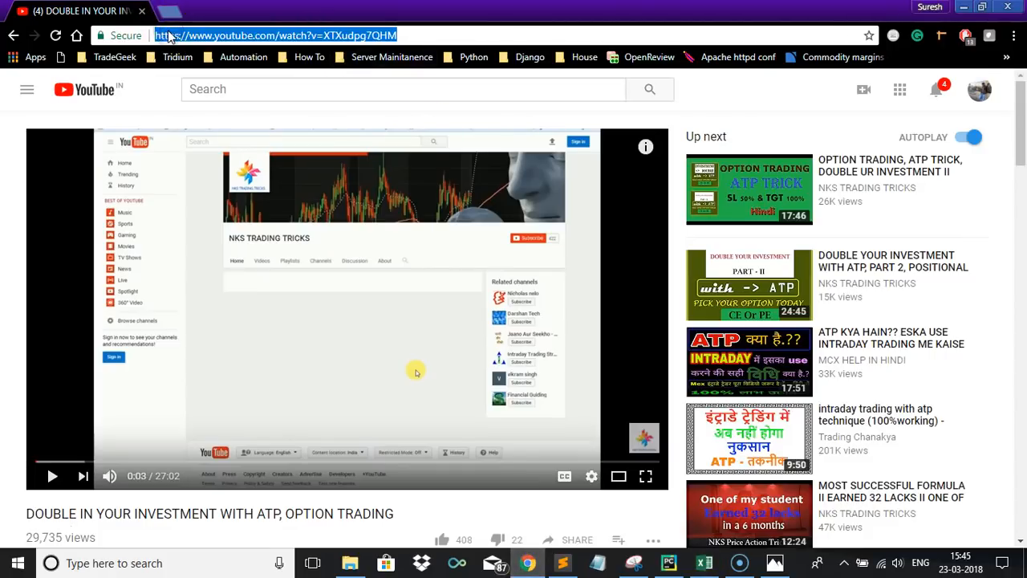
pyautogui.write('nseindia.com')
pyautogui.press('Return')
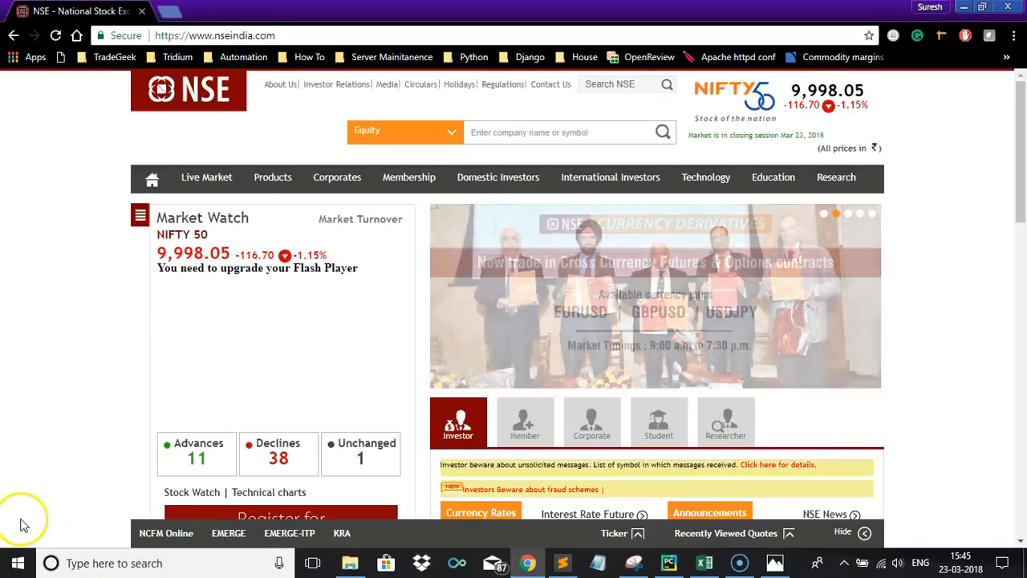
# Set the quote search category to Equity Derivatives, enter NIFTY and try to choose the Nifty 50 suggestion
pyautogui.click(449, 135)
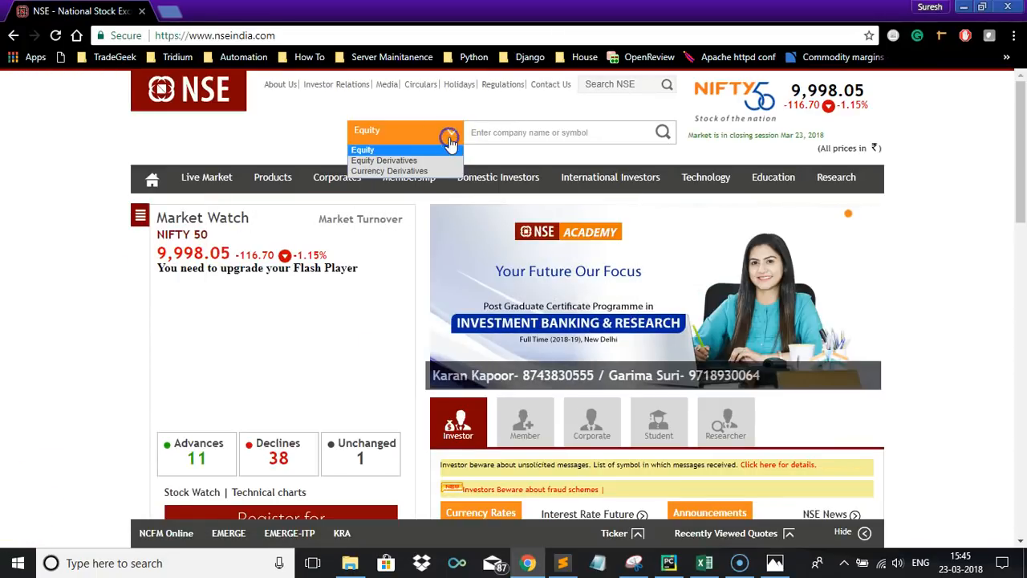
pyautogui.click(405, 161)
pyautogui.click(486, 136)
pyautogui.write('NIFTY')
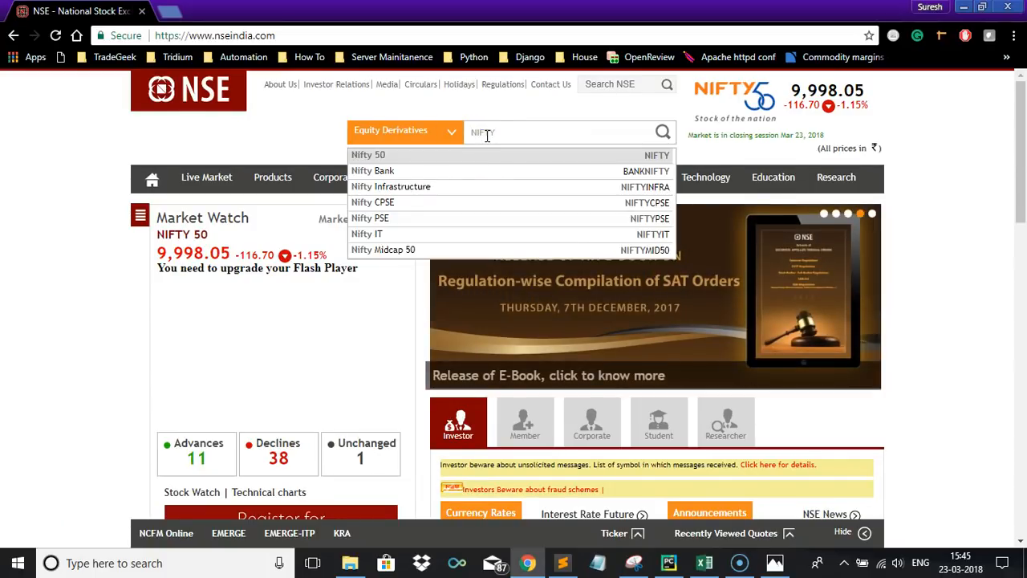
pyautogui.click(449, 160)
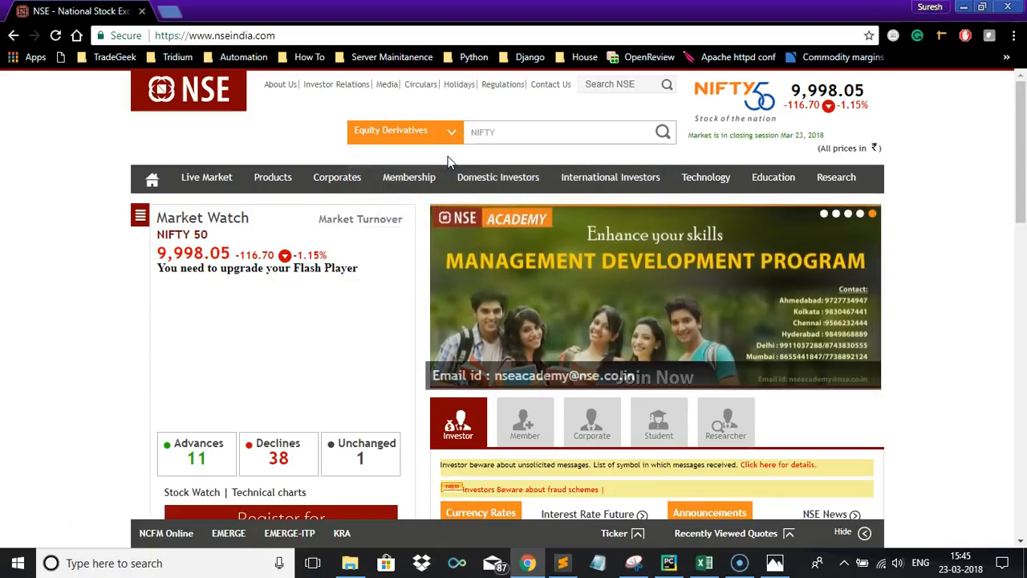
# Re-enter NIFTY in the quote search and try again to pick the Nifty 50 suggestion
pyautogui.click(595, 138)
pyautogui.write('NIFT')
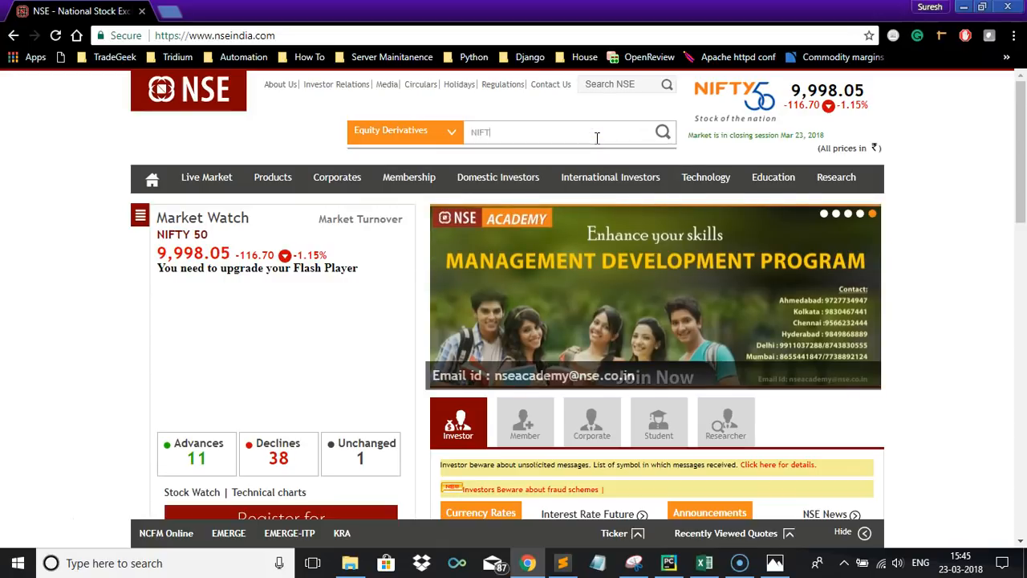
pyautogui.write('Y')
pyautogui.click(409, 158)
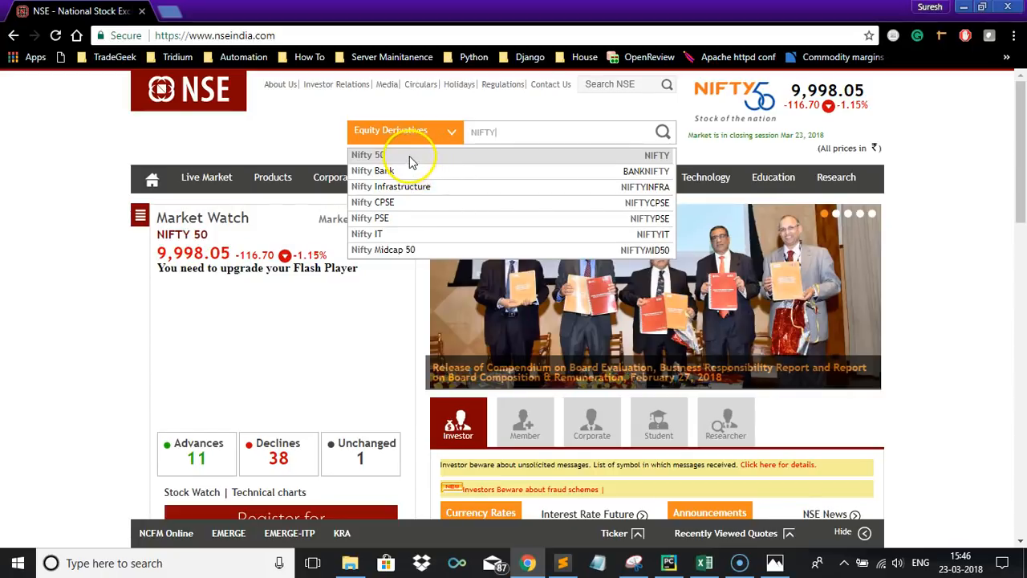
# Search for NIFTY to open the Nifty 50 derivatives quote, and go to its linked historical data page
pyautogui.click(553, 126)
pyautogui.write('NIFTY')
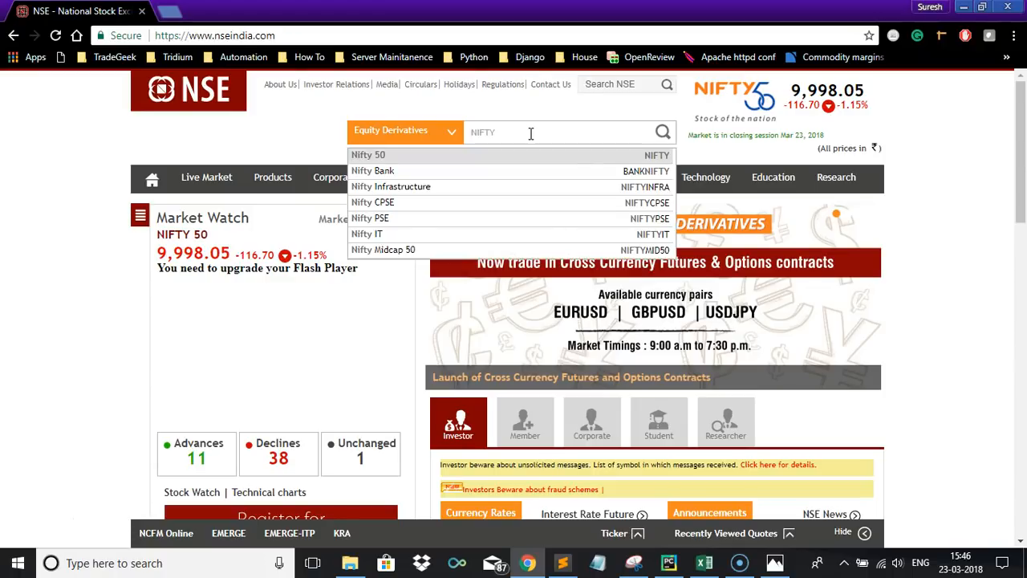
pyautogui.press('Down')
pyautogui.press('Up')
pyautogui.press('Return')
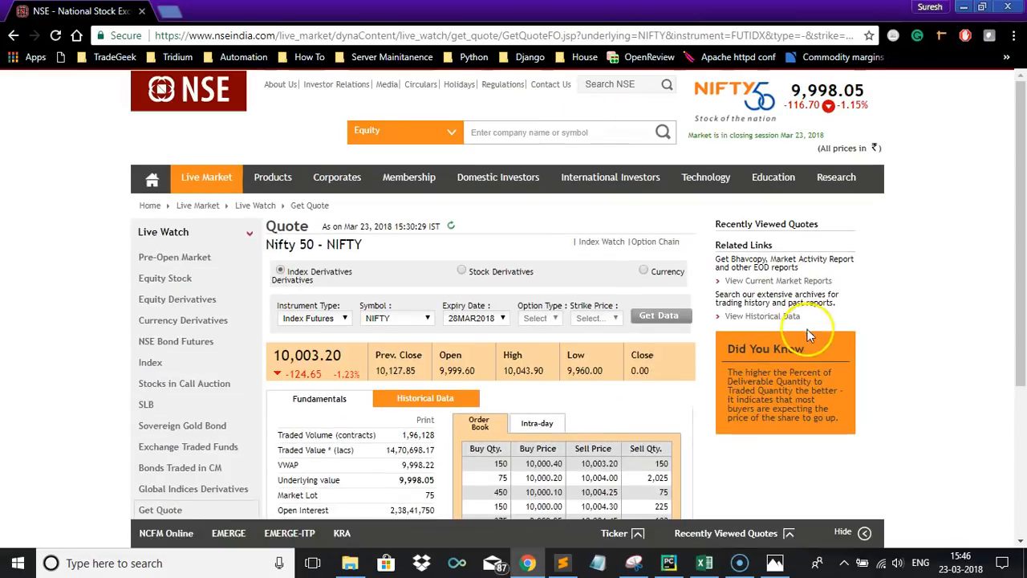
pyautogui.click(756, 318)
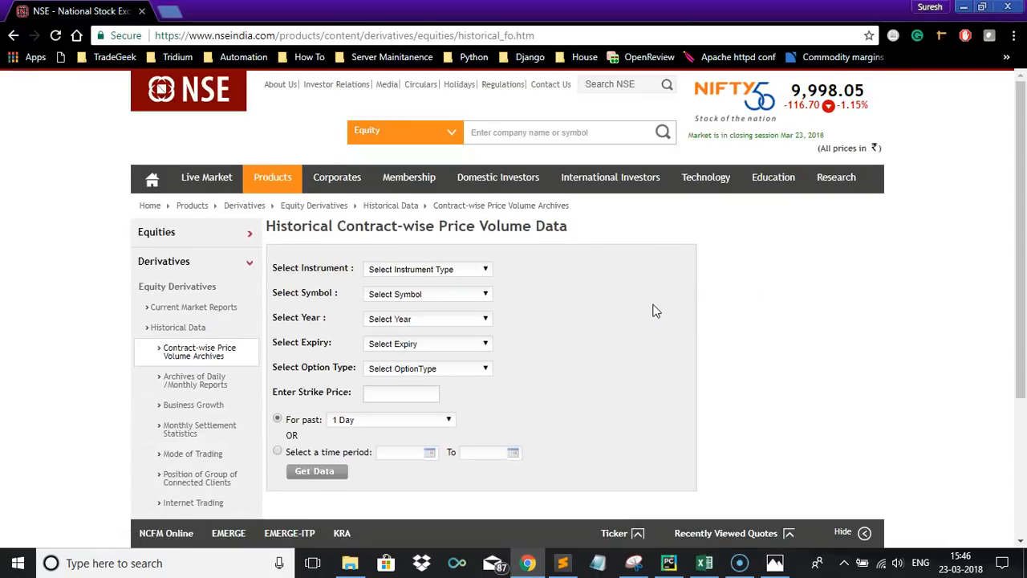
# Set the contract filters to Index Futures, symbol NIFTY 50, year 2018 and expiry 22-03-2018
pyautogui.scroll(-1, 654, 311)
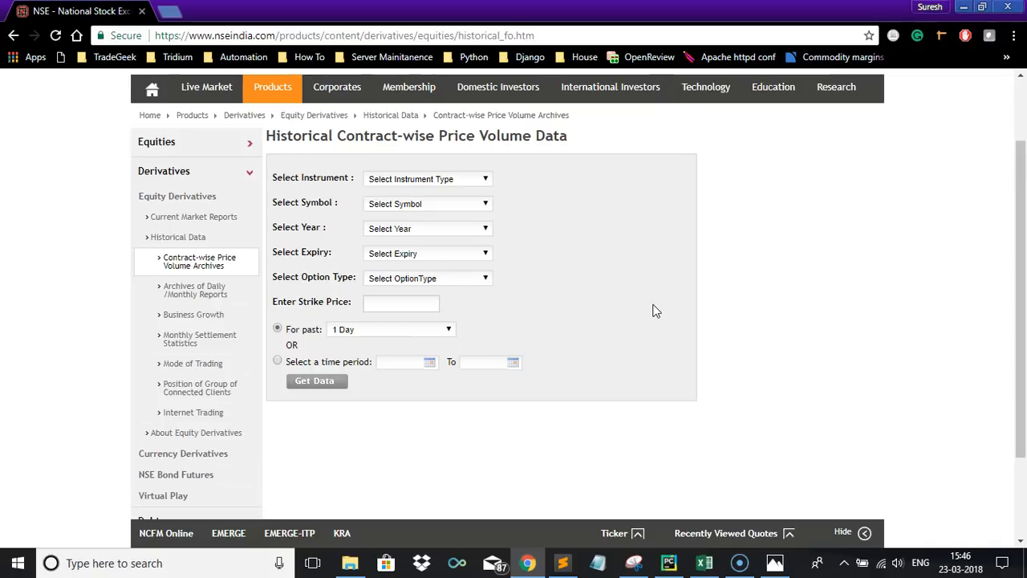
pyautogui.click(484, 179)
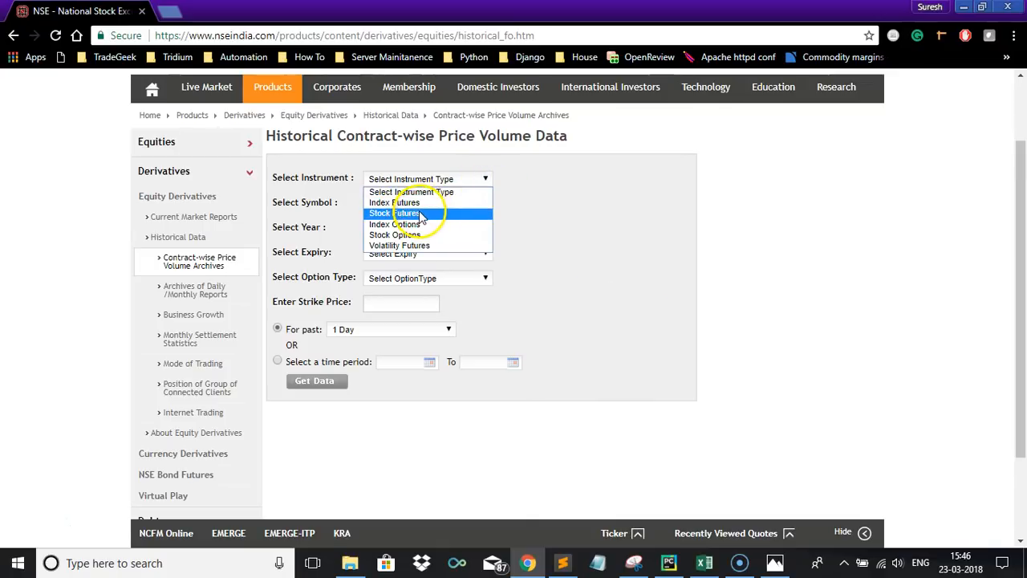
pyautogui.click(407, 203)
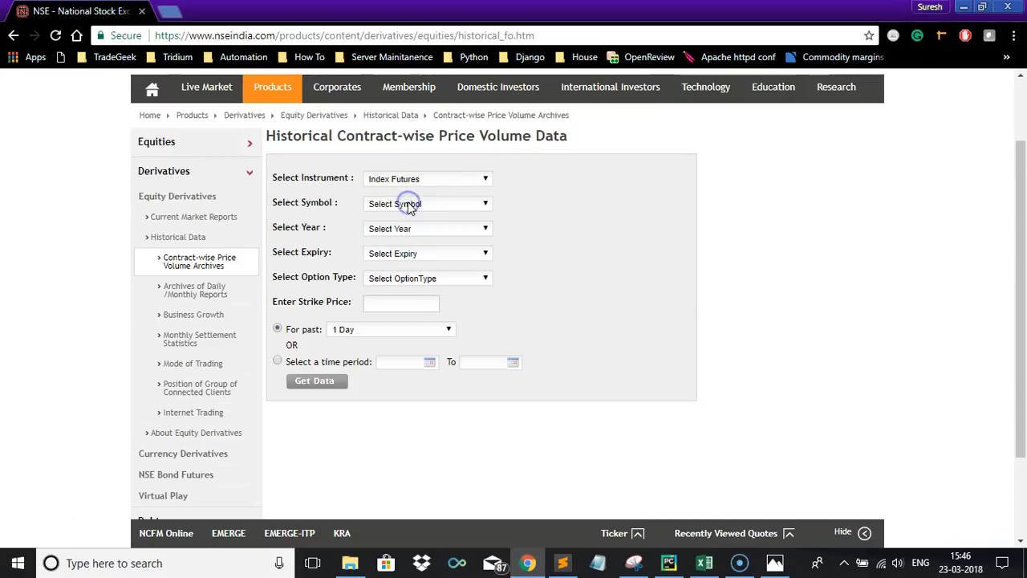
pyautogui.click(409, 204)
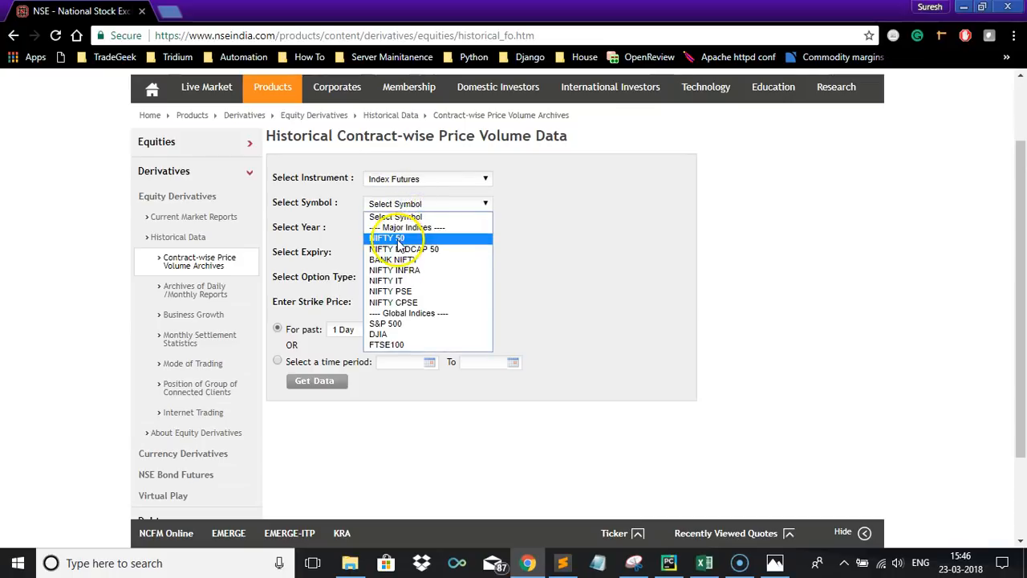
pyautogui.click(398, 239)
pyautogui.click(406, 231)
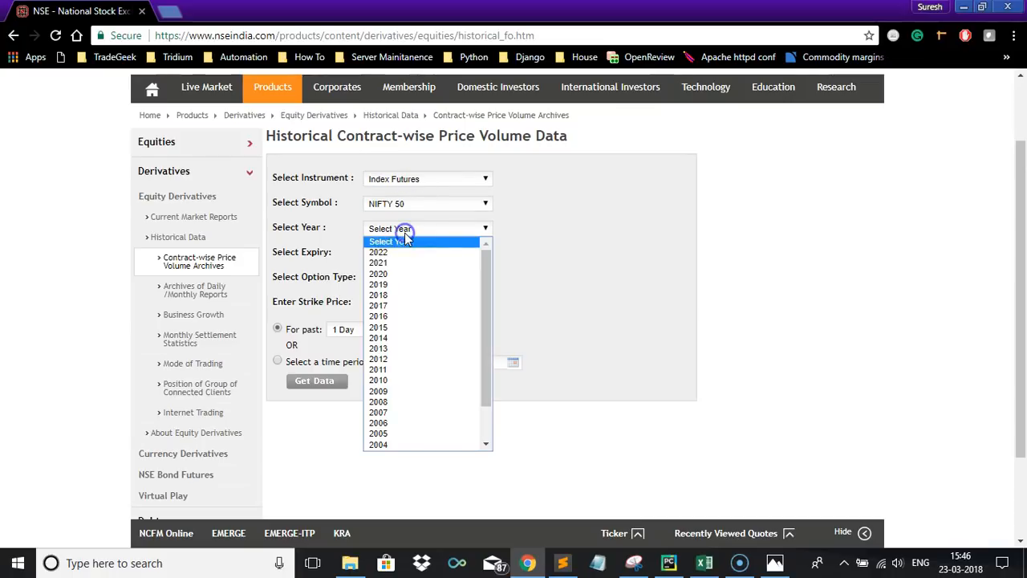
pyautogui.click(384, 294)
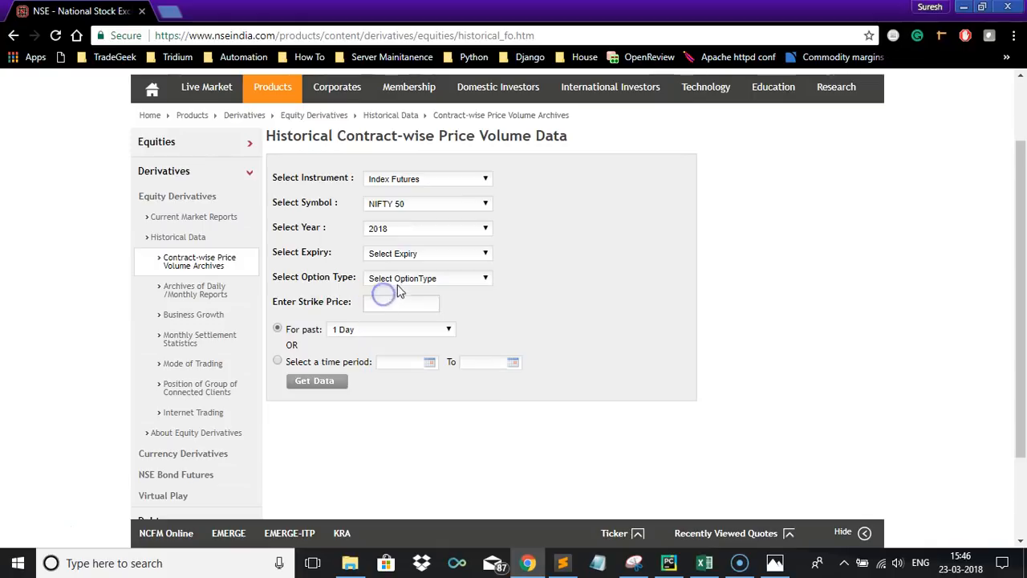
pyautogui.click(401, 254)
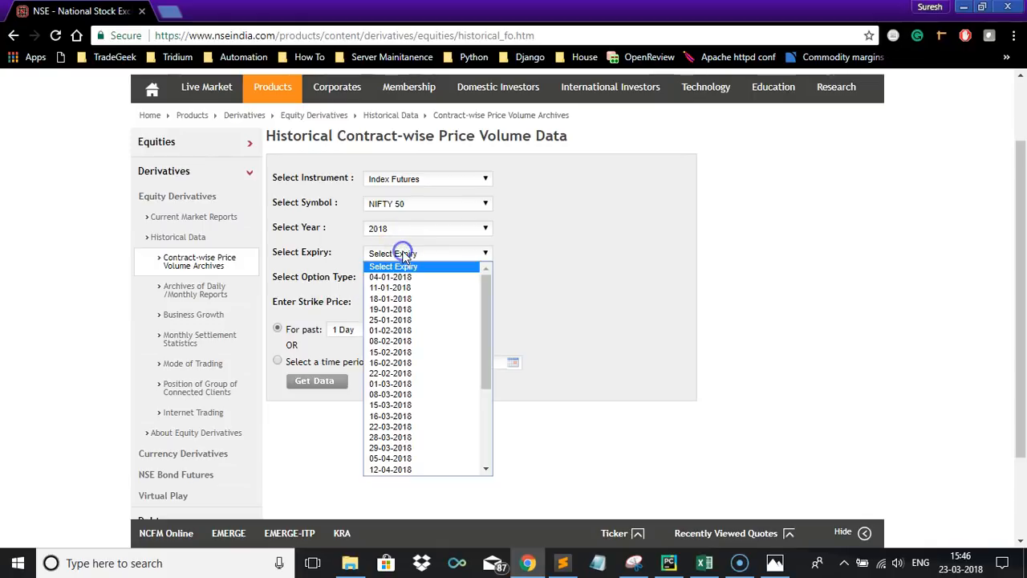
pyautogui.click(390, 427)
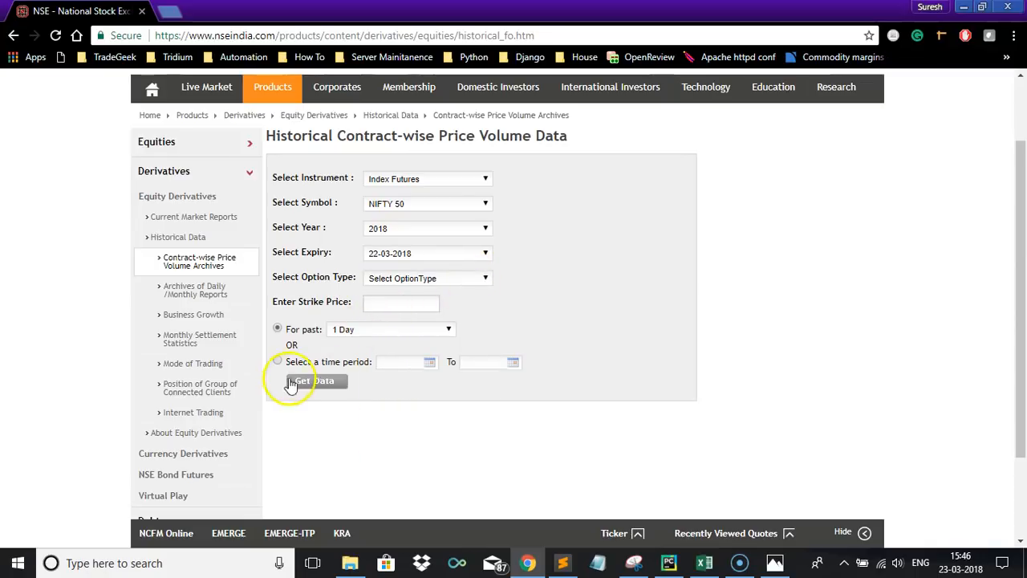
# Choose a custom time period and set its start date to 26-Jan-2018
pyautogui.click(398, 365)
pyautogui.click(388, 382)
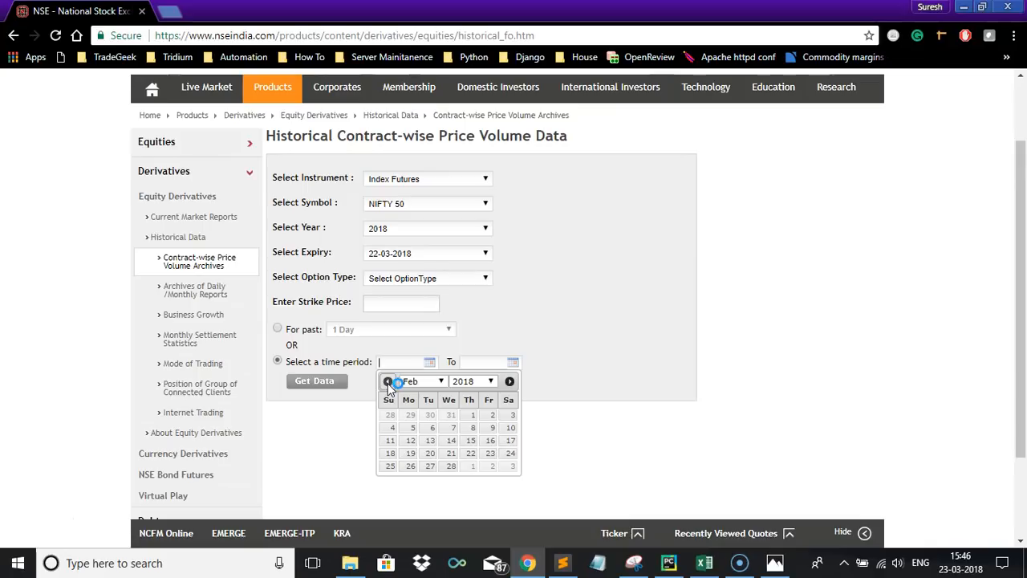
pyautogui.click(388, 381)
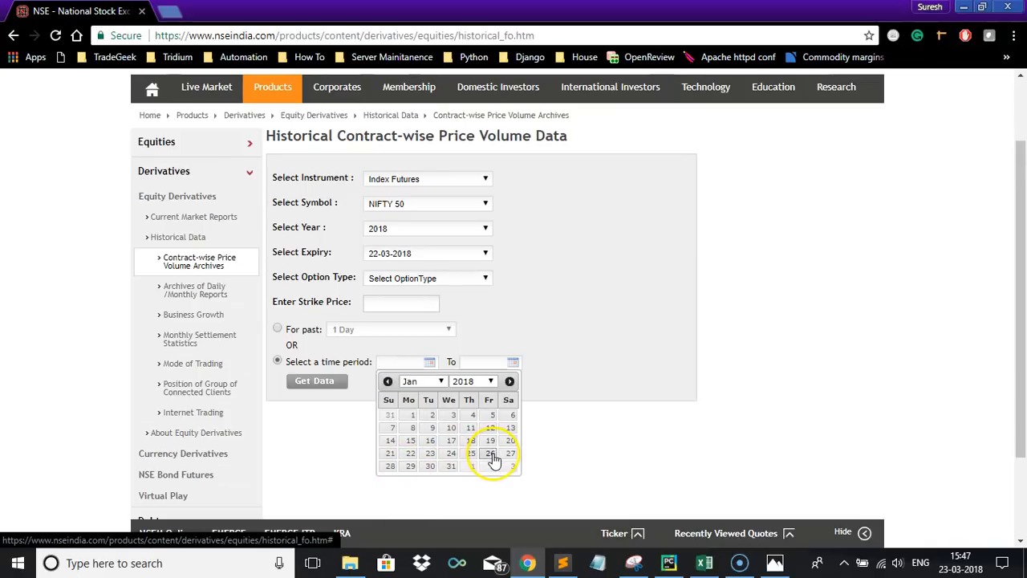
pyautogui.click(410, 466)
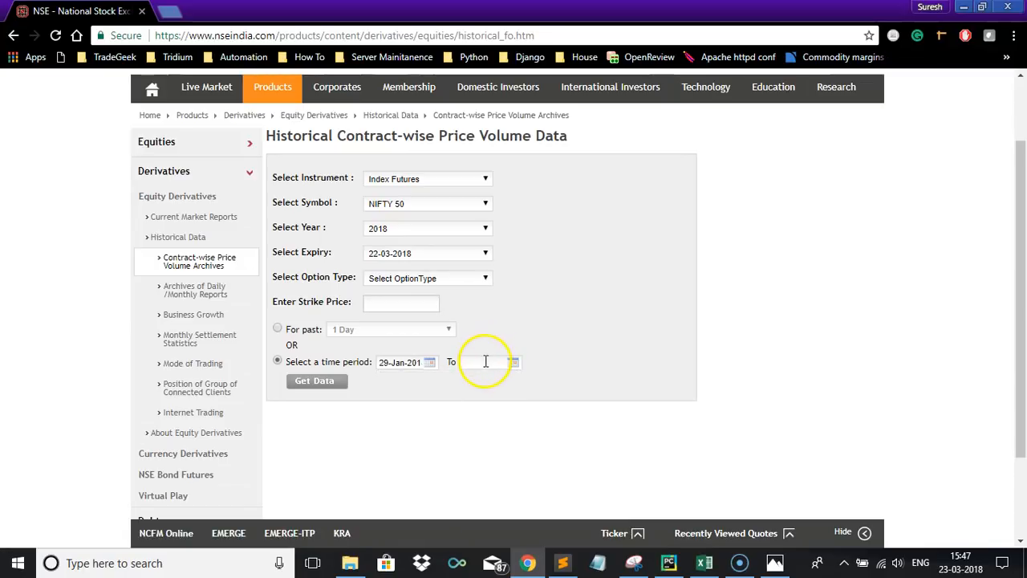
pyautogui.click(405, 362)
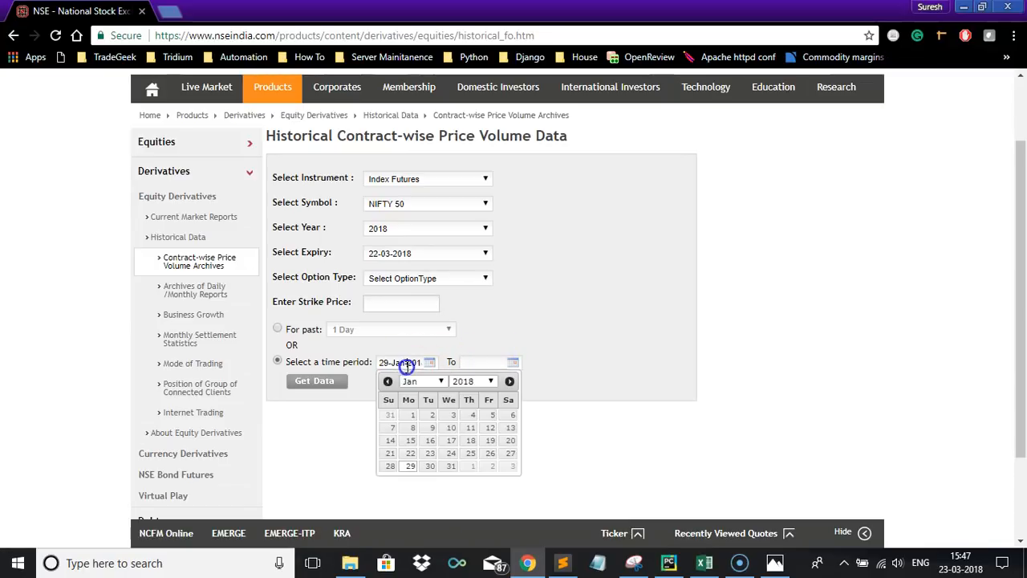
pyautogui.click(491, 454)
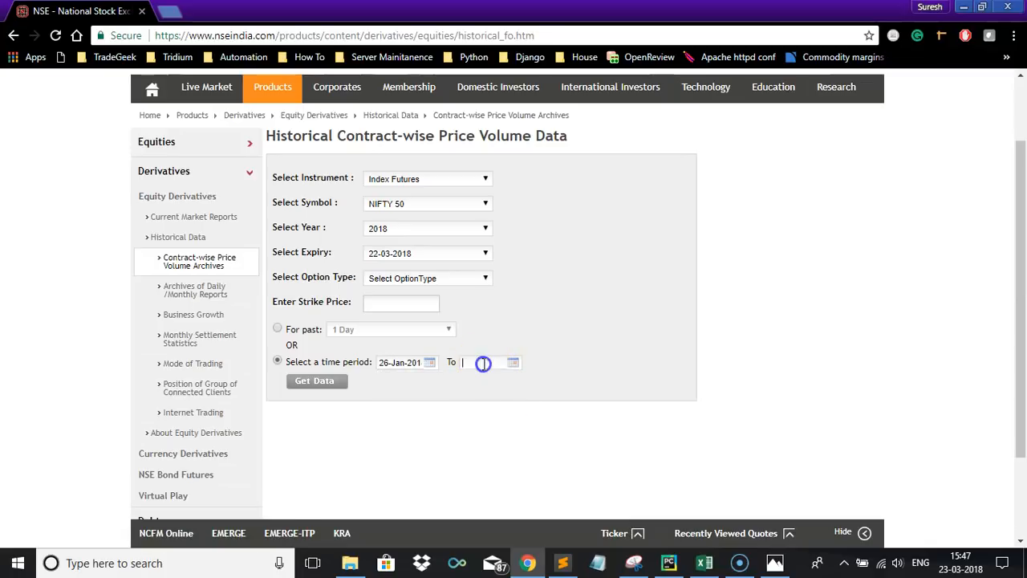
# Set the time period's end date to 22-Feb-2018 and retrieve the data
pyautogui.click(483, 362)
pyautogui.click(472, 382)
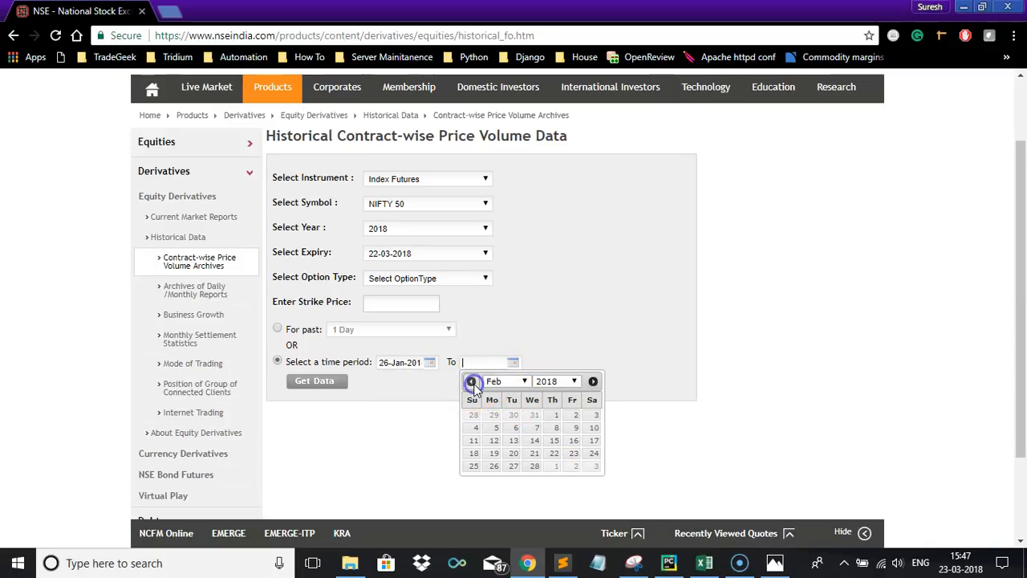
pyautogui.click(554, 454)
pyautogui.click(313, 381)
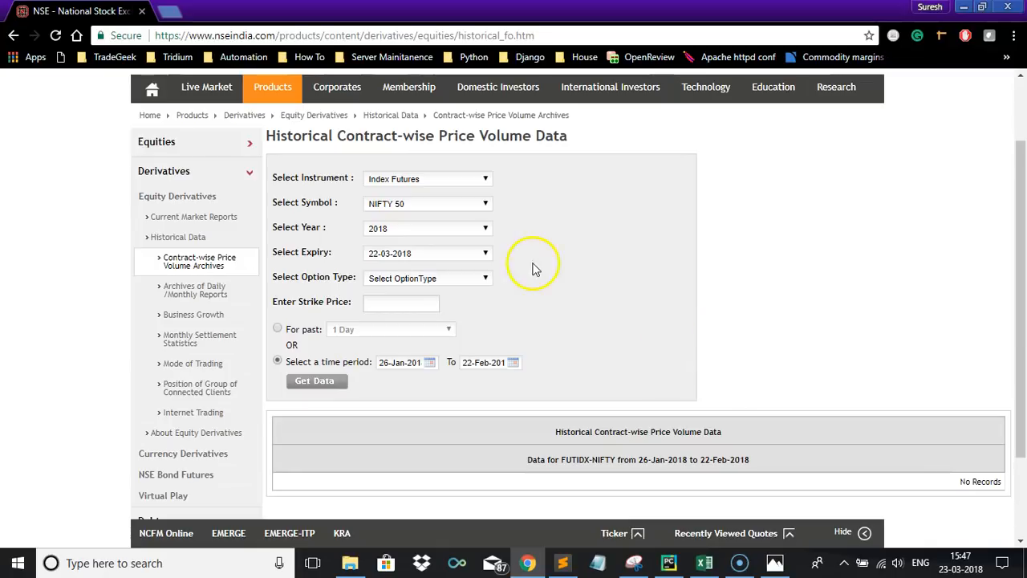
# Change the expiry to 28-03-2018, retrieve the data again and review the resulting price volume table
pyautogui.click(486, 253)
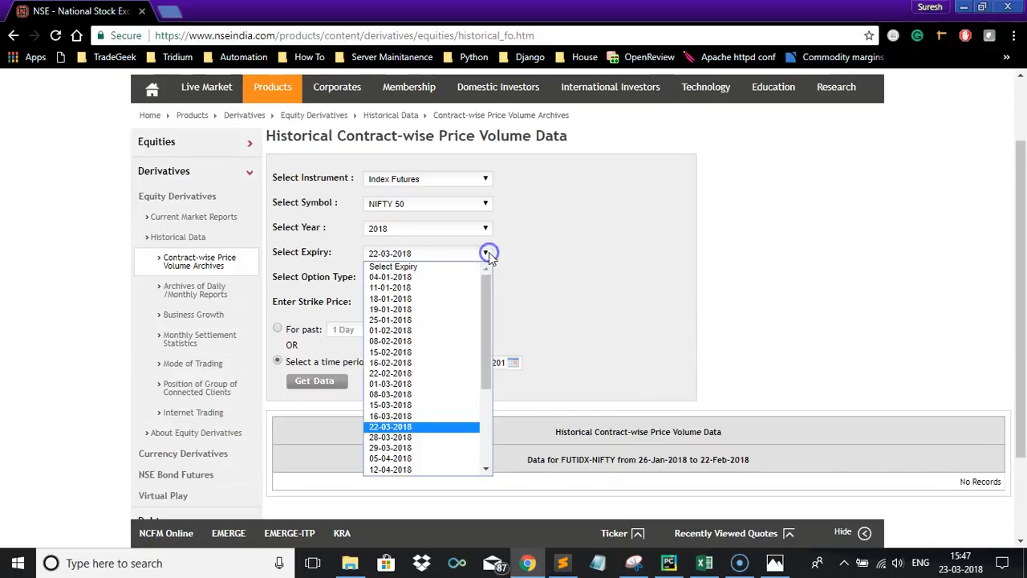
pyautogui.click(375, 437)
pyautogui.click(314, 381)
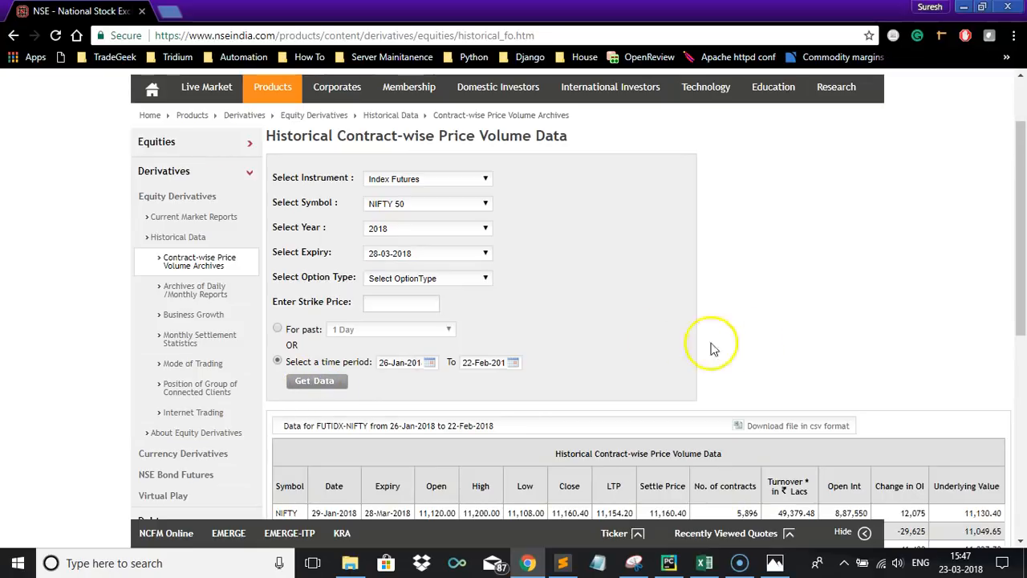
pyautogui.scroll(-1, 763, 344)
pyautogui.scroll(-5, 765, 342)
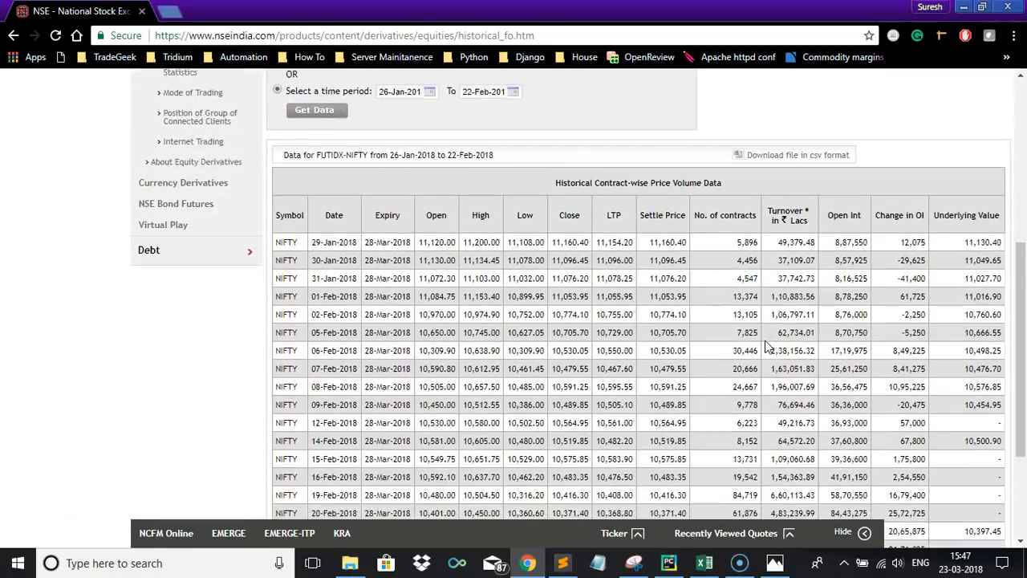
pyautogui.scroll(6, 765, 345)
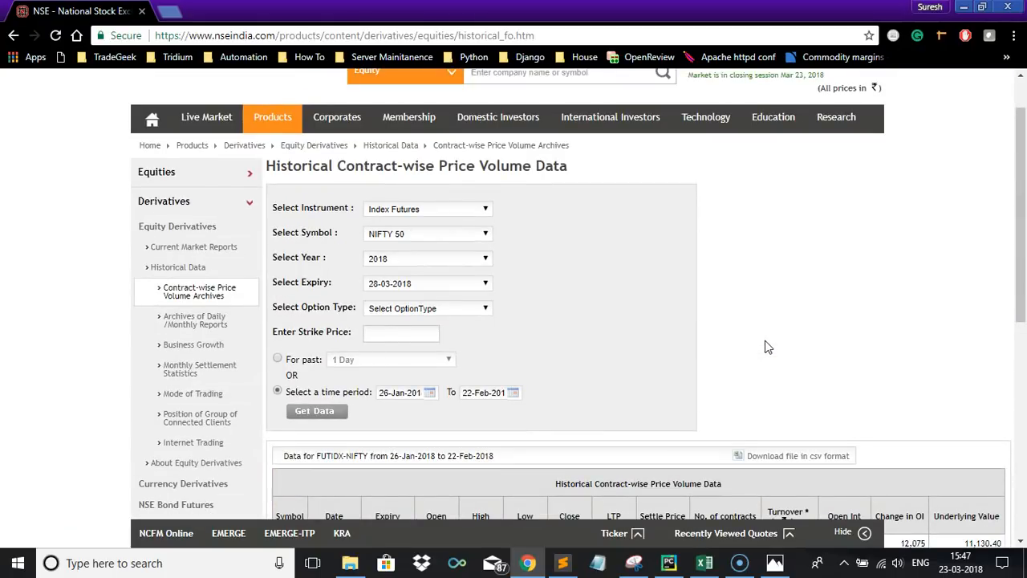
pyautogui.scroll(-1, 765, 347)
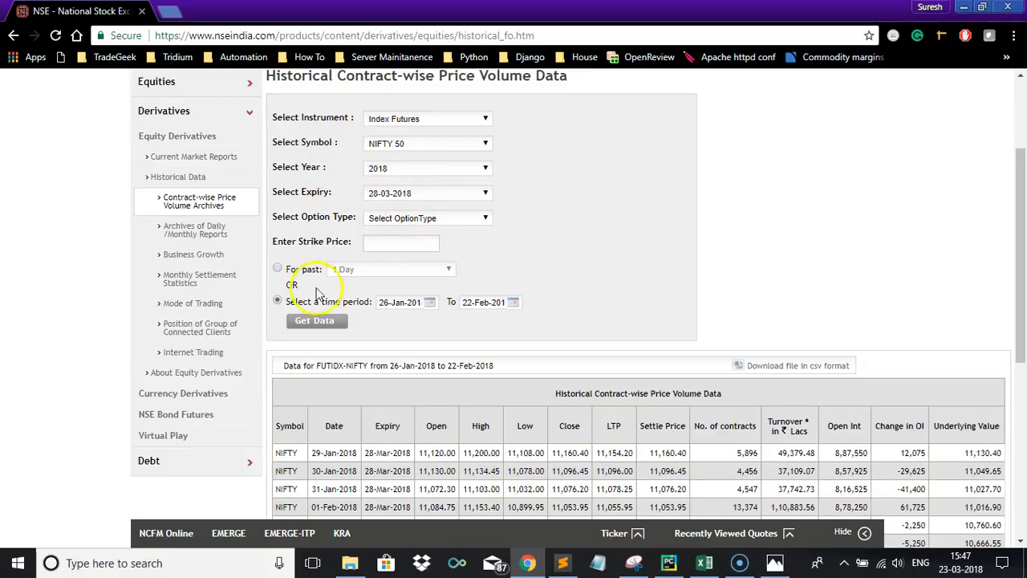
# Check the start and end dates of the selected time period without altering them
pyautogui.click(399, 303)
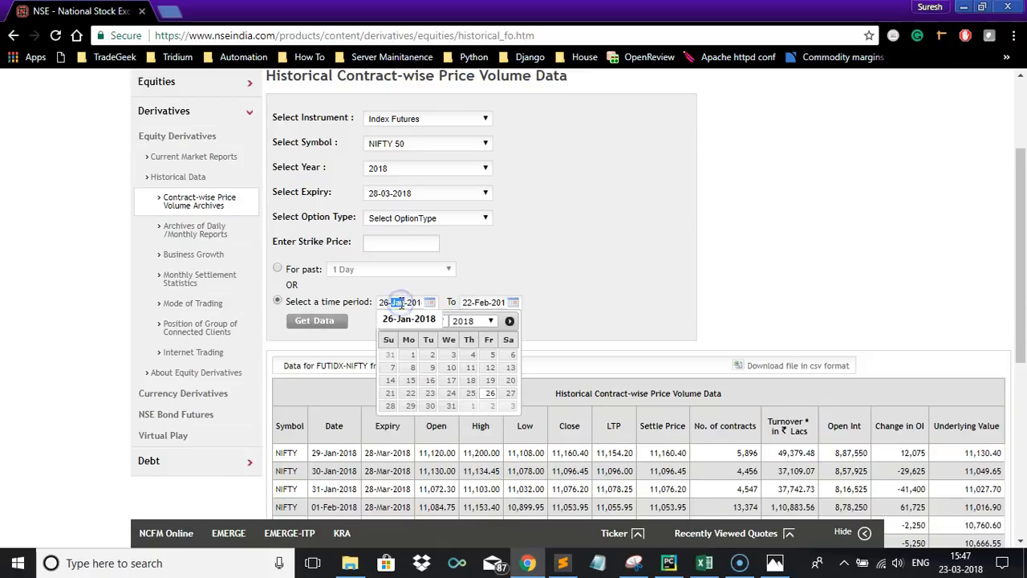
pyautogui.click(488, 303)
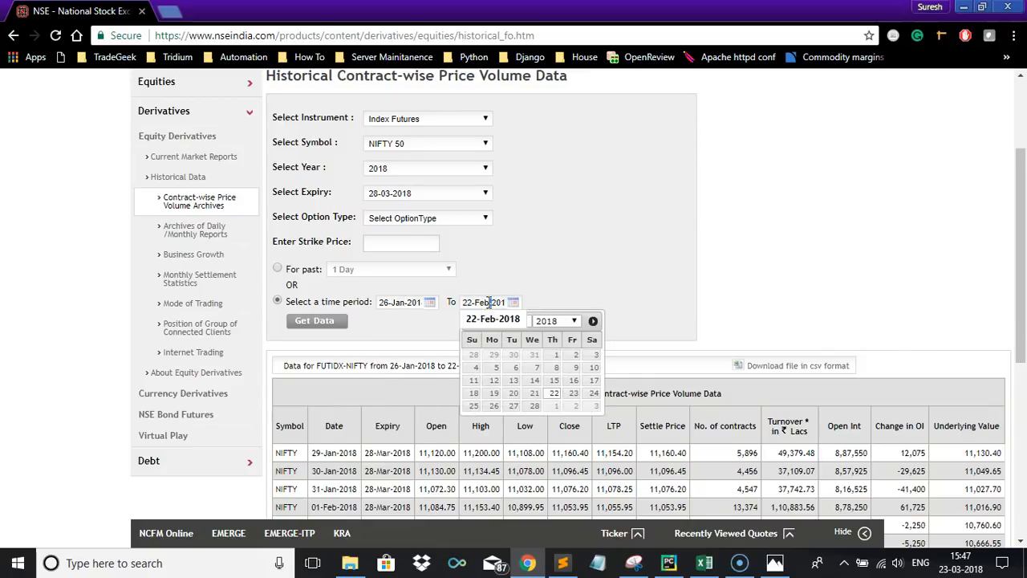
pyautogui.click(714, 278)
# Inspect the page's network traffic, retrieve the data again and show the headers of the captured productsSymbolMapping request
pyautogui.rightClick(715, 278)
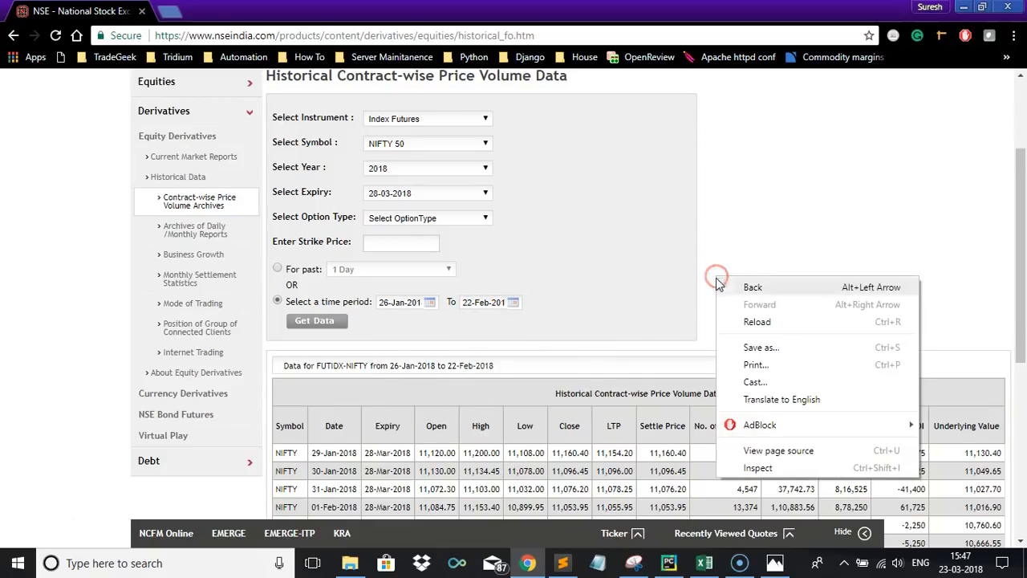
pyautogui.click(756, 468)
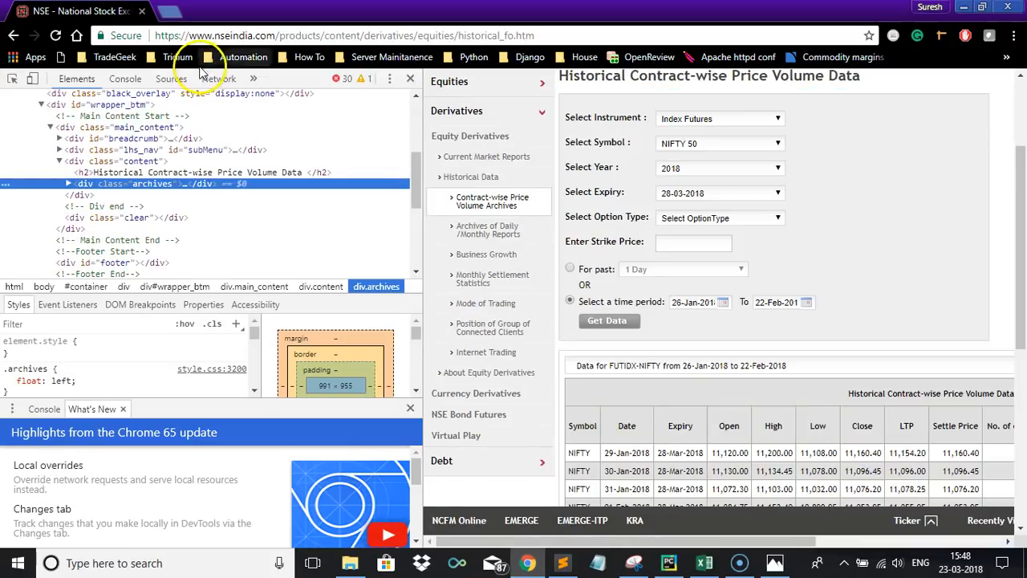
pyautogui.click(216, 78)
pyautogui.click(608, 321)
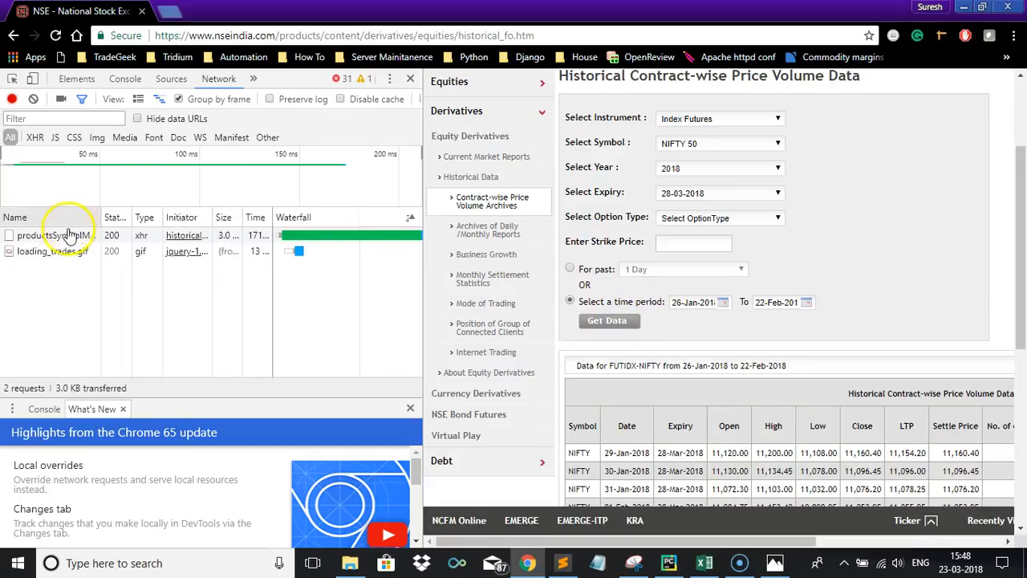
pyautogui.click(68, 235)
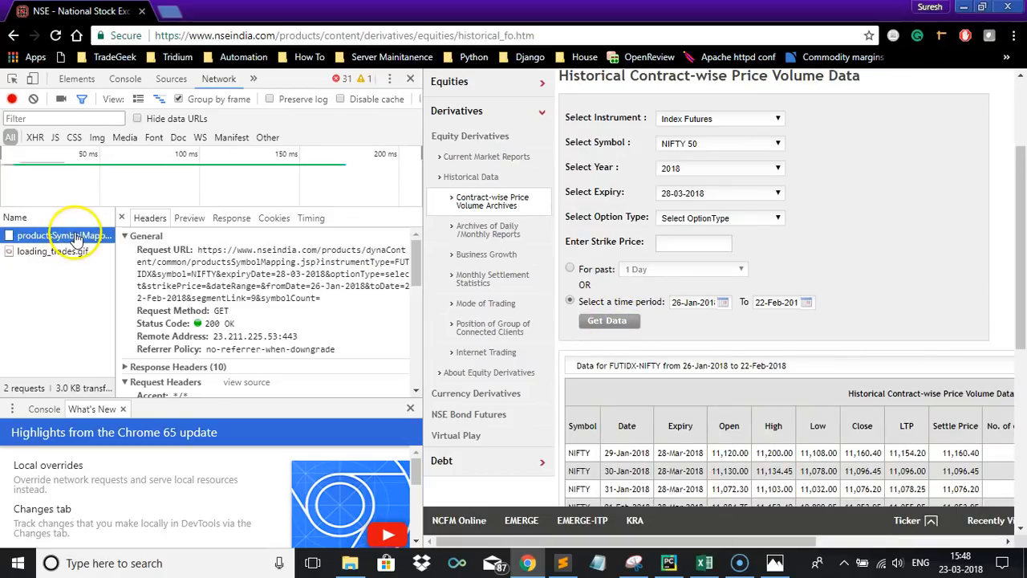
# Open the productsSymbolMapping request in a new tab and examine the query parameters at the end of its URL
pyautogui.rightClick(77, 239)
pyautogui.click(92, 238)
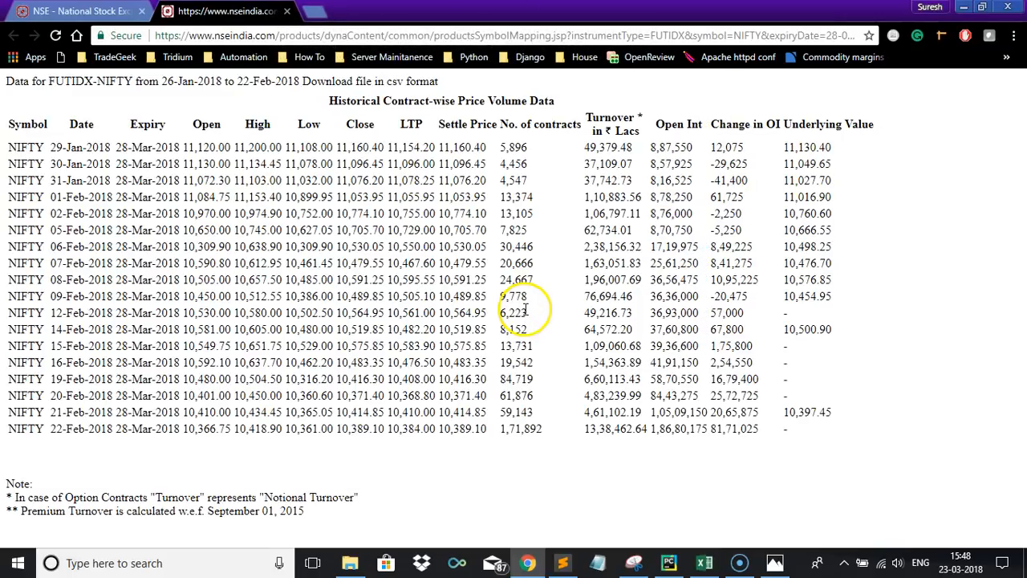
pyautogui.click(490, 38)
pyautogui.press('End')
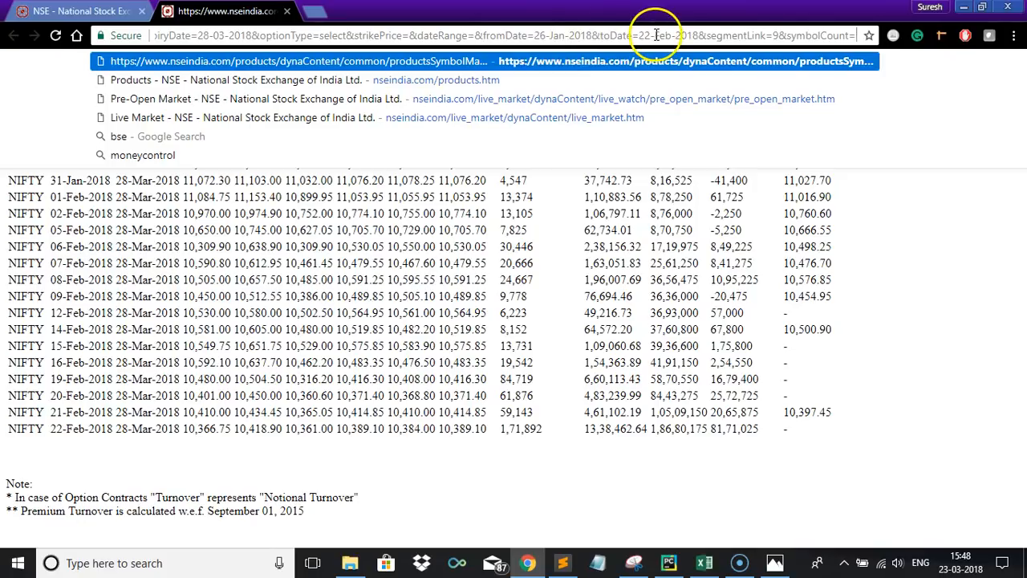
pyautogui.click(225, 273)
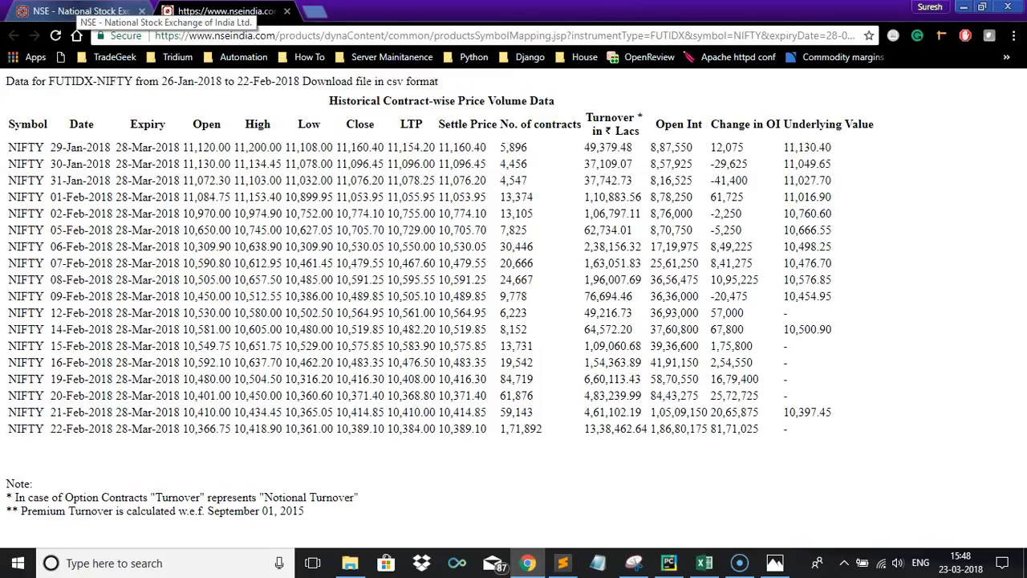
# Return to the NSE historical data page and view the available expiry dates, keeping the current selection
pyautogui.click(72, 8)
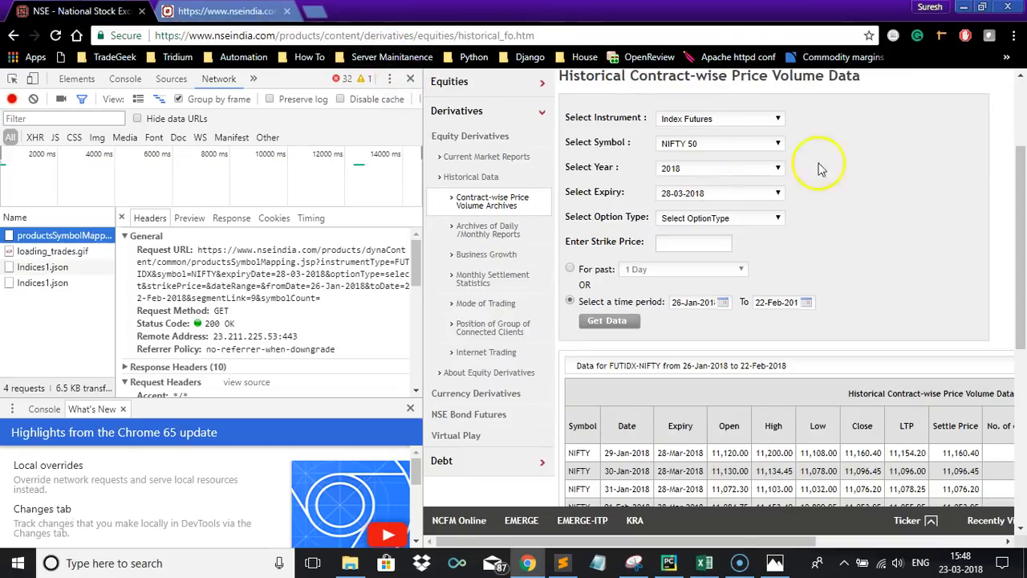
pyautogui.click(830, 209)
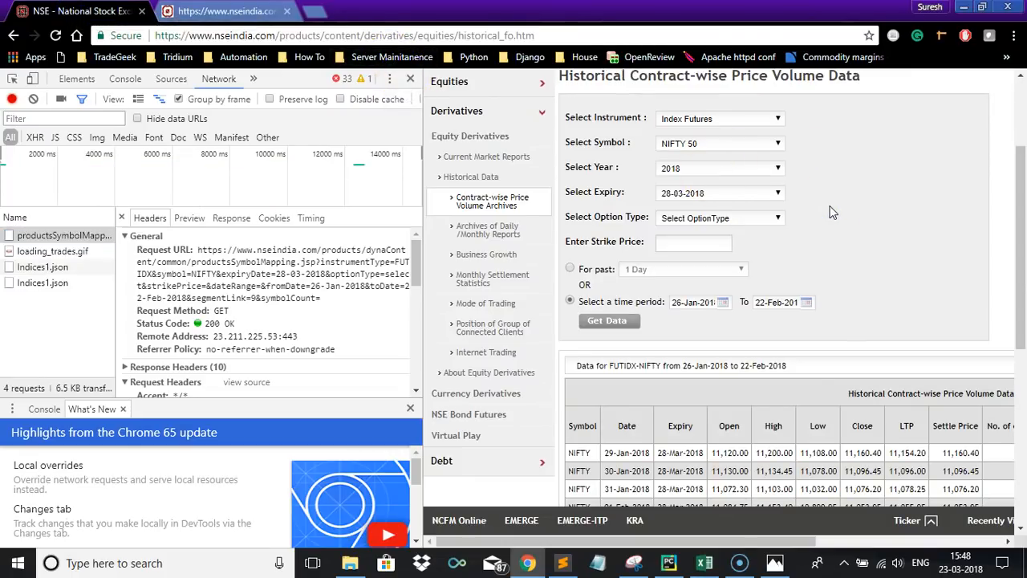
pyautogui.click(779, 195)
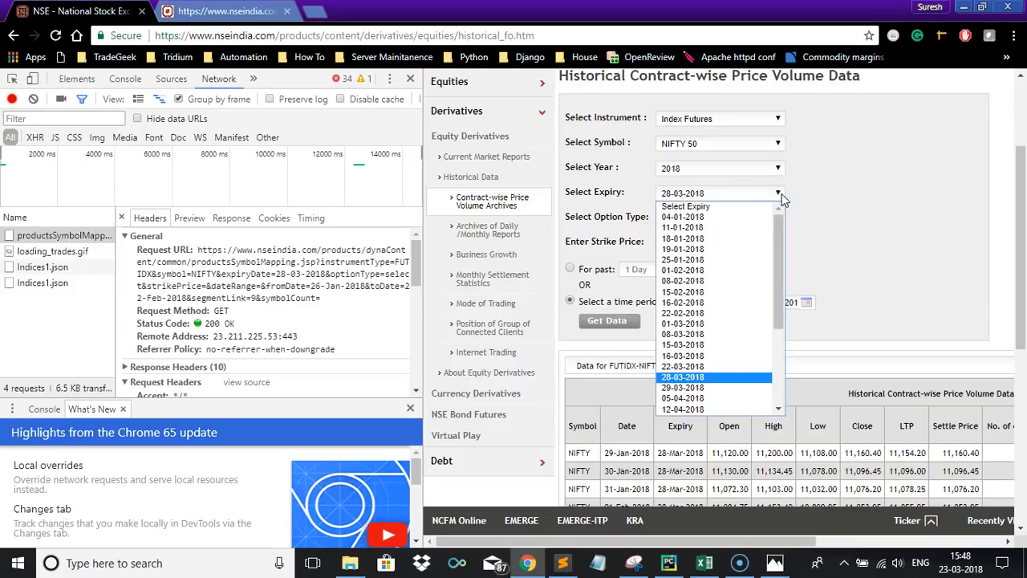
pyautogui.click(851, 244)
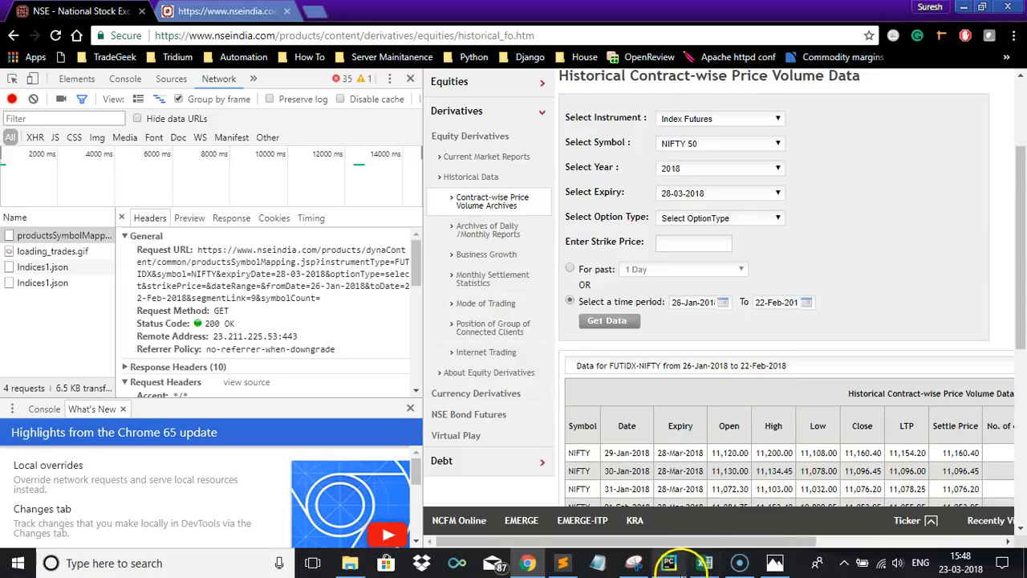
# Switch to the ATP workbook in Excel and show the Misc sheet
pyautogui.click(705, 563)
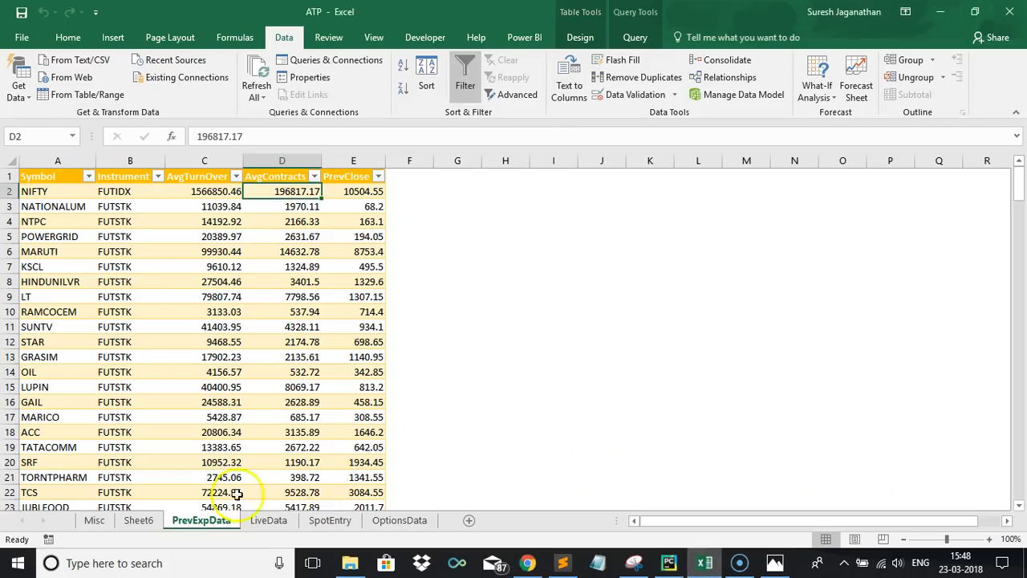
pyautogui.click(94, 520)
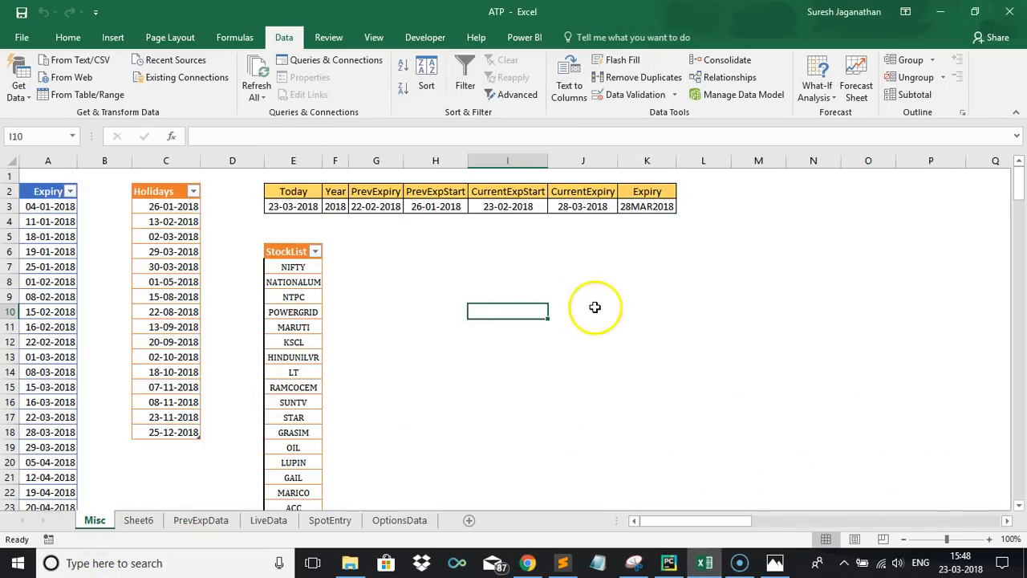
# Switch to the NSE historical data page in Chrome and view the available expiry dates, keeping the current selection
pyautogui.hotkey('alt', 'Tab')
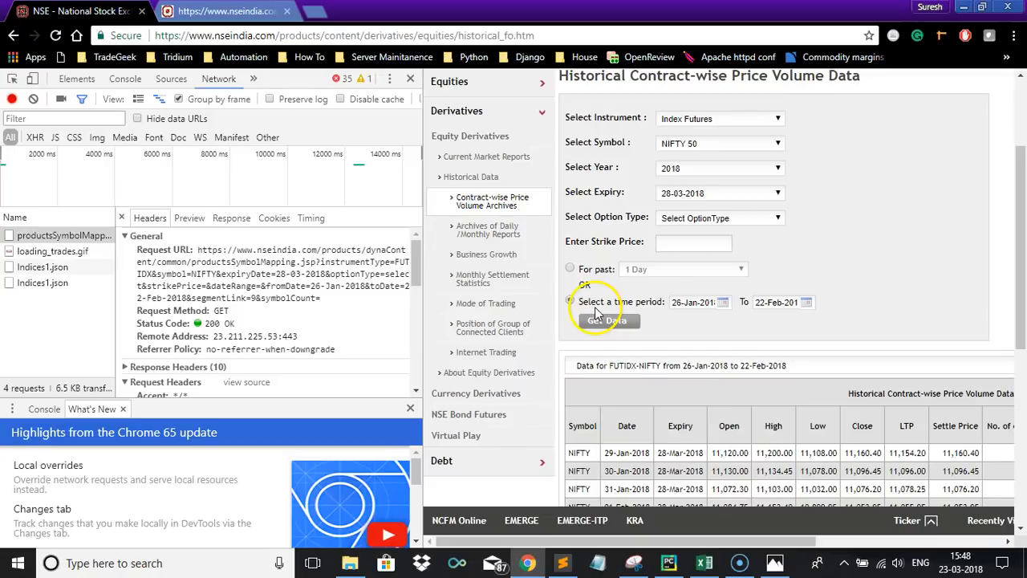
pyautogui.click(786, 196)
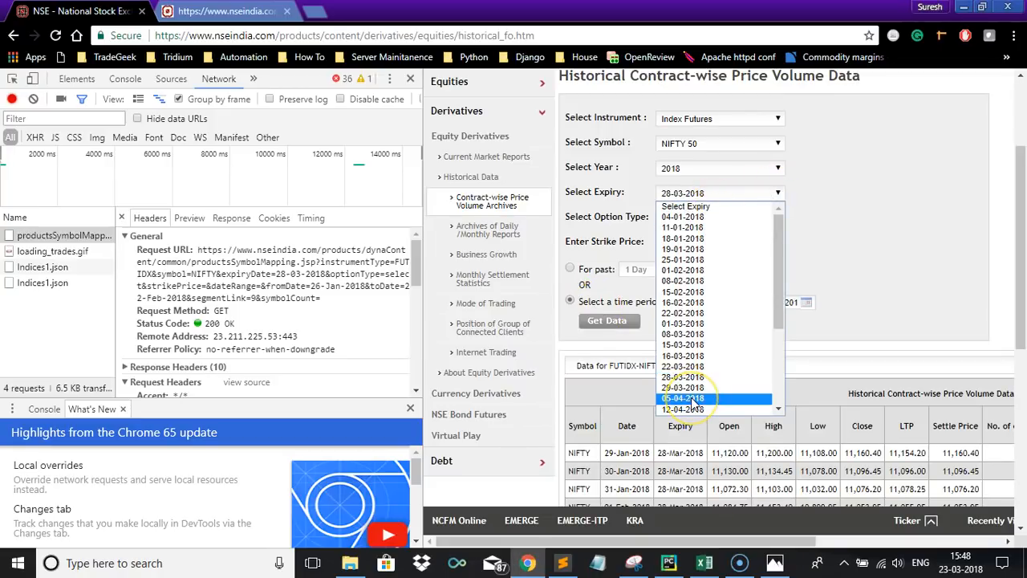
pyautogui.click(909, 210)
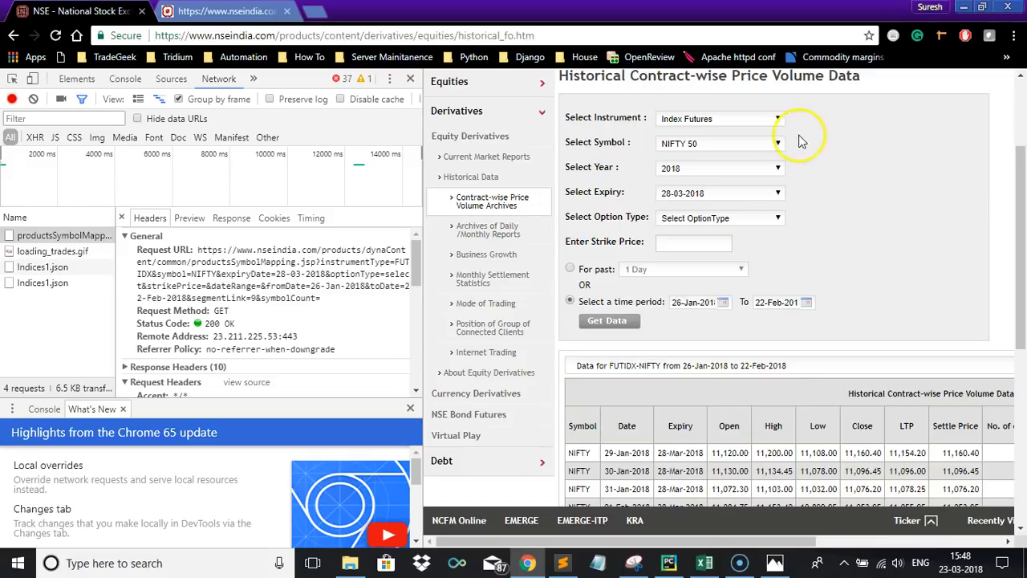
# Reload the historical data page, clear the recorded network log and set the instrument to Index Futures
pyautogui.click(56, 35)
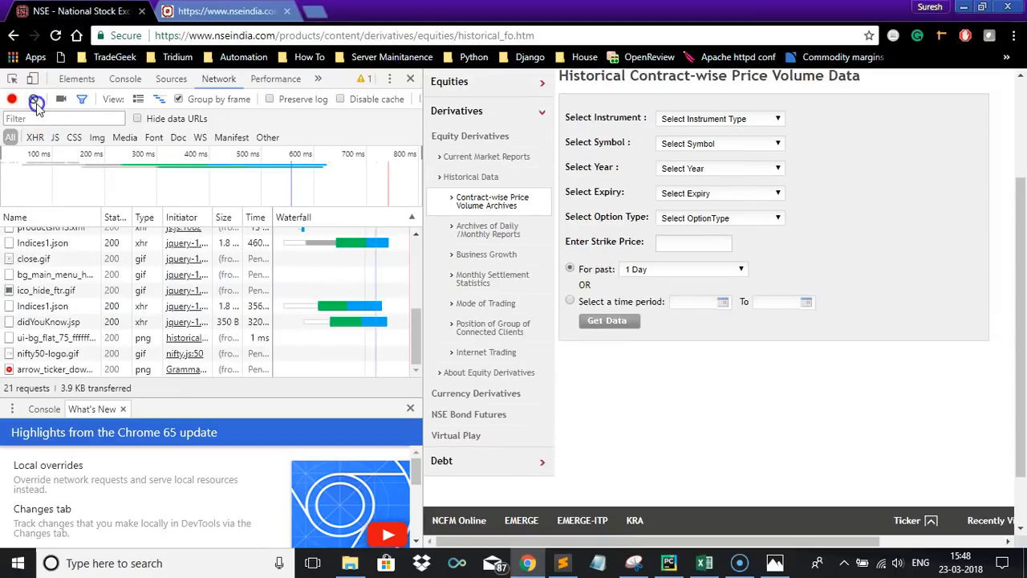
pyautogui.click(34, 99)
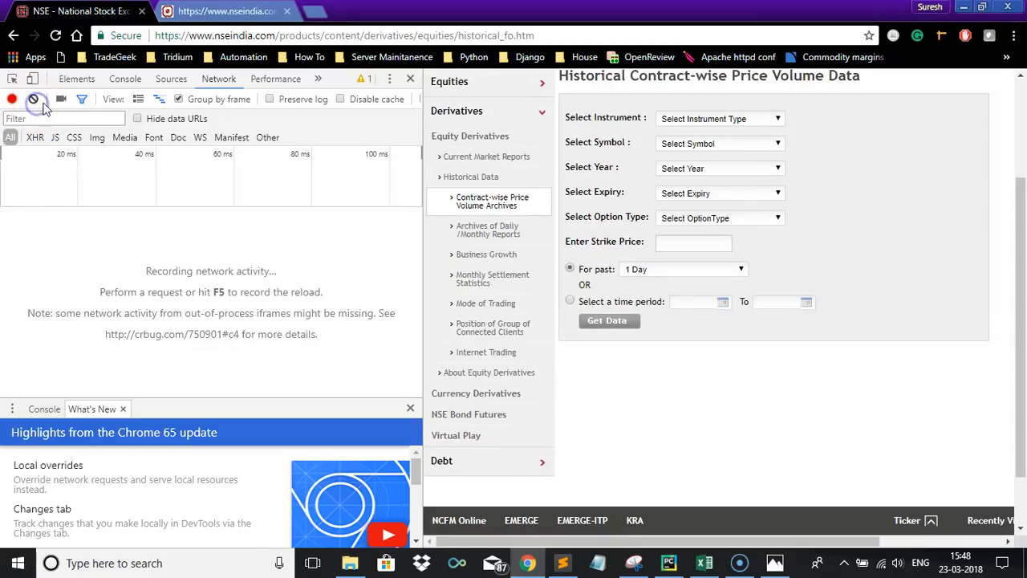
pyautogui.click(780, 118)
pyautogui.click(700, 142)
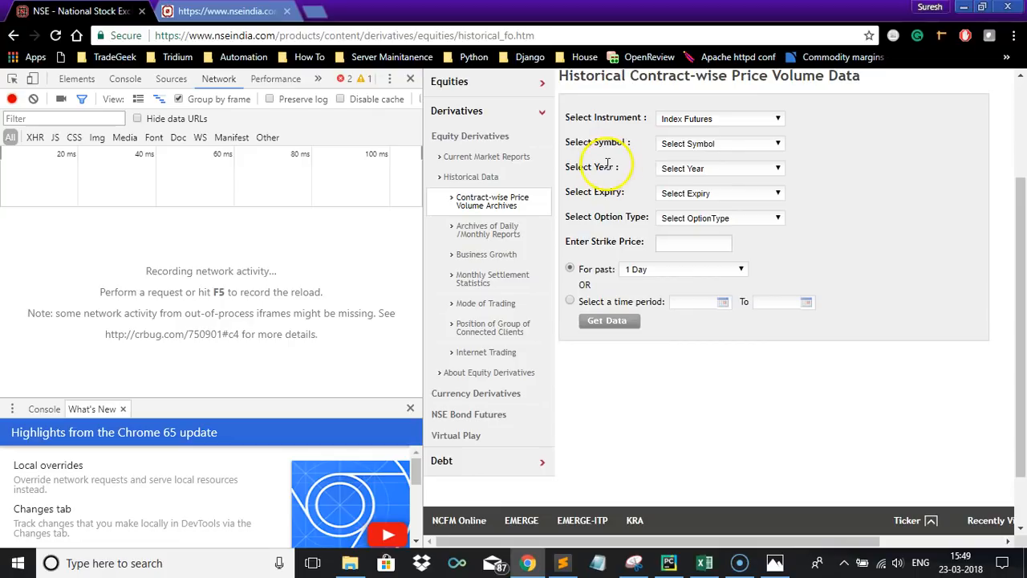
# Inspect the page elements behind the Select Year and Select Expiry lists to show their HTML
pyautogui.click(12, 79)
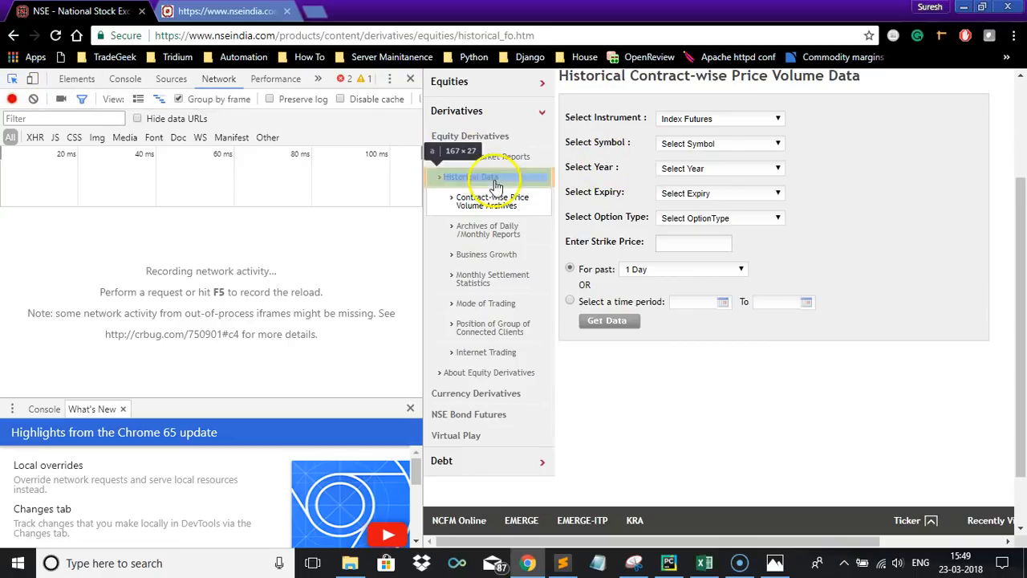
pyautogui.click(724, 178)
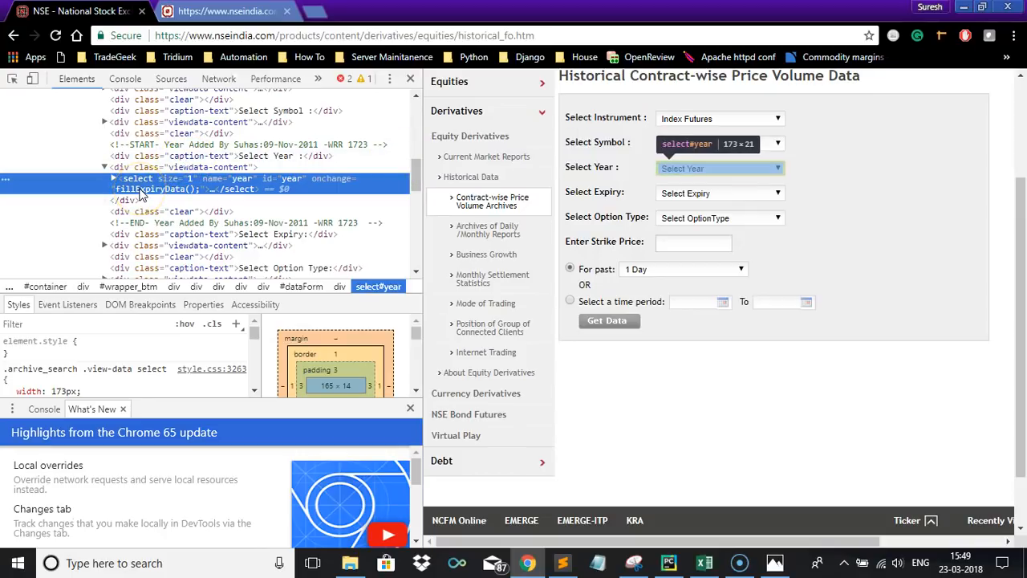
pyautogui.click(10, 78)
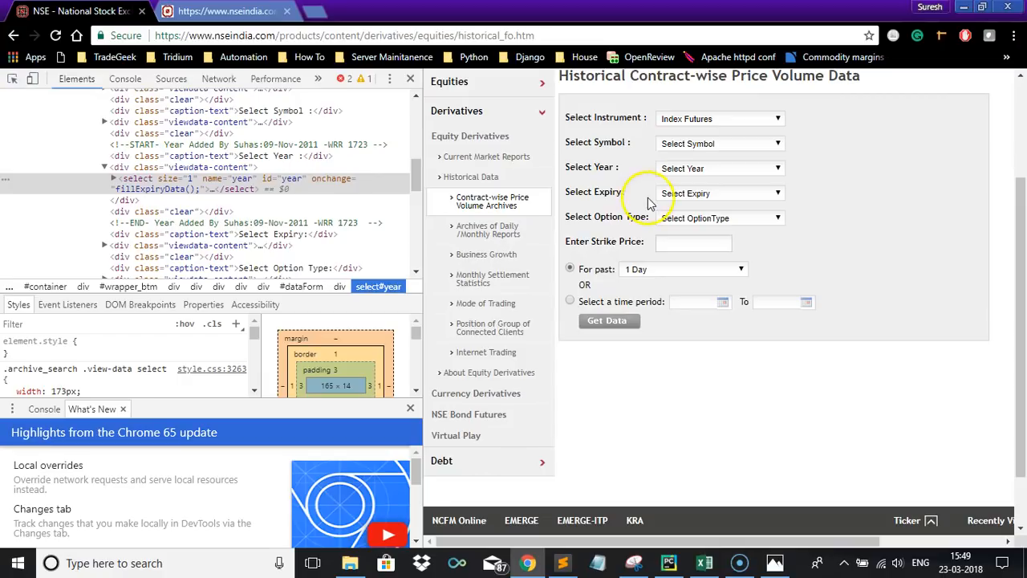
pyautogui.click(128, 144)
pyautogui.click(12, 79)
pyautogui.click(697, 194)
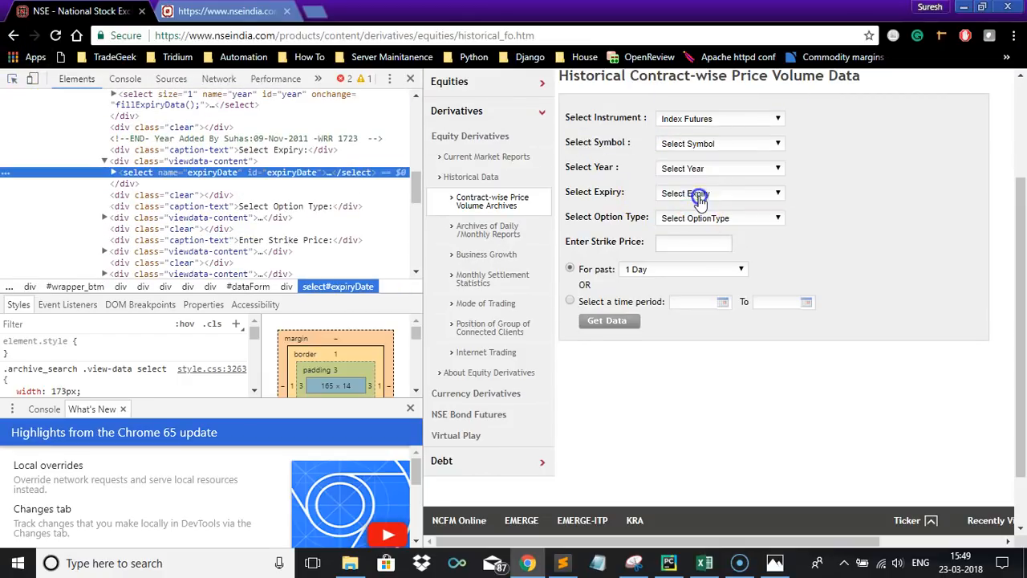
pyautogui.rightClick(167, 177)
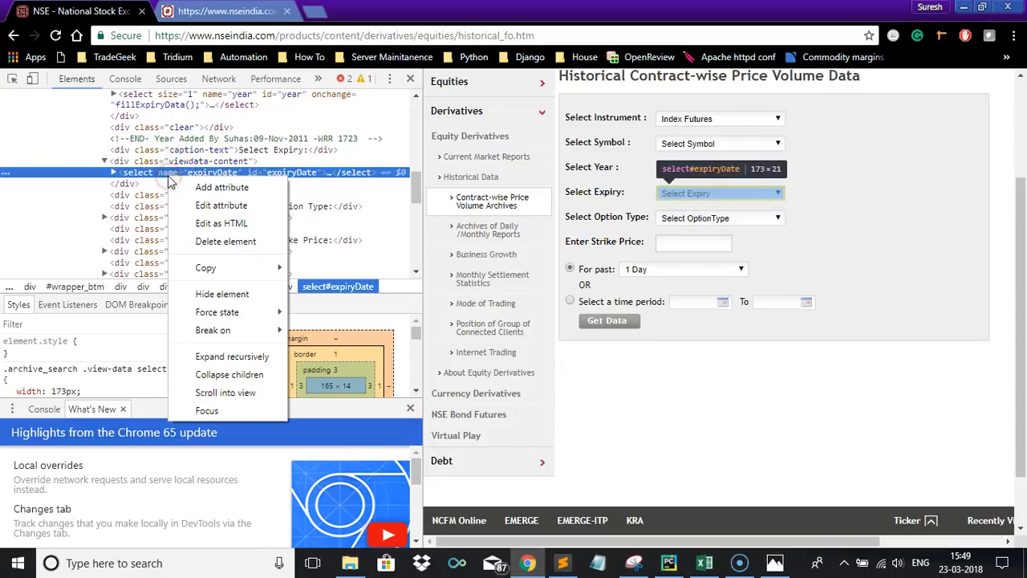
pyautogui.click(237, 411)
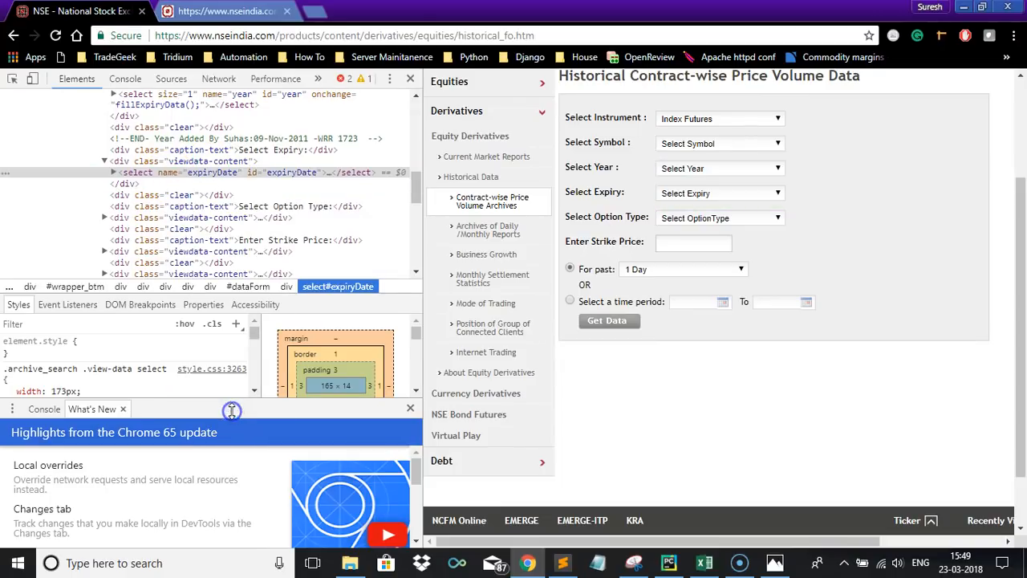
# Set the symbol to NIFTY 50 and the year to 2018, and view the resulting list of expiry dates
pyautogui.click(777, 150)
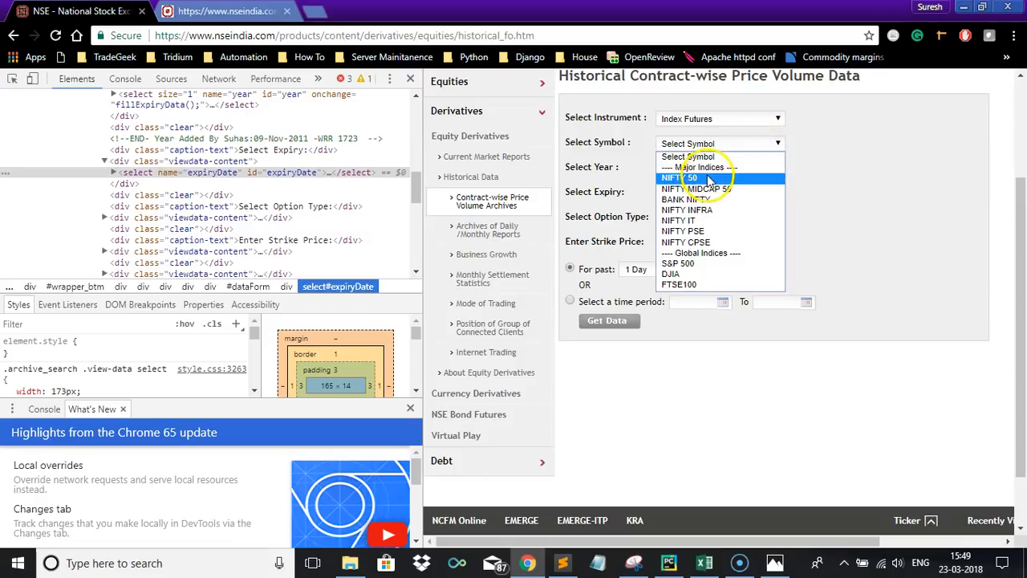
pyautogui.click(706, 178)
pyautogui.click(746, 172)
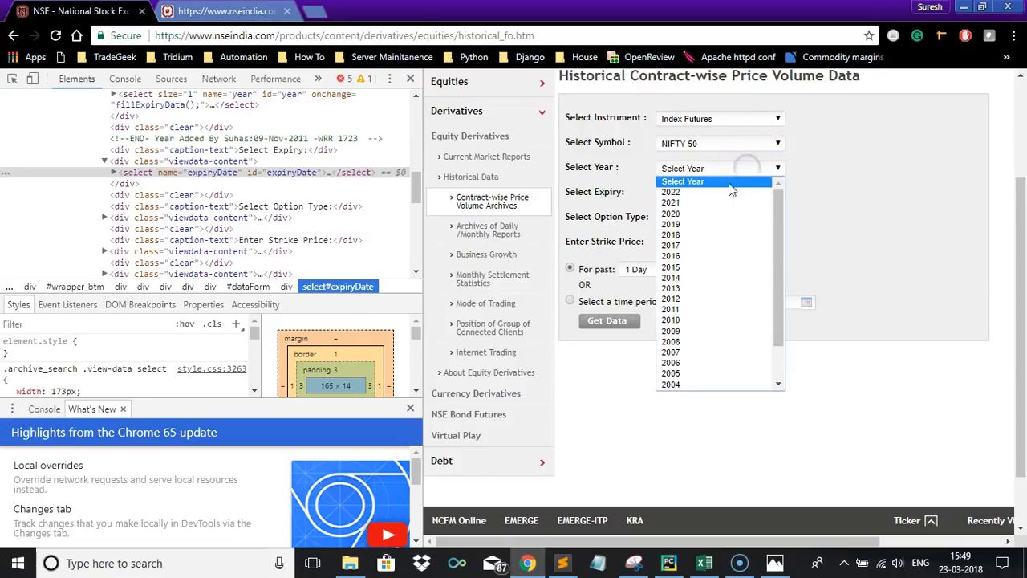
pyautogui.click(677, 239)
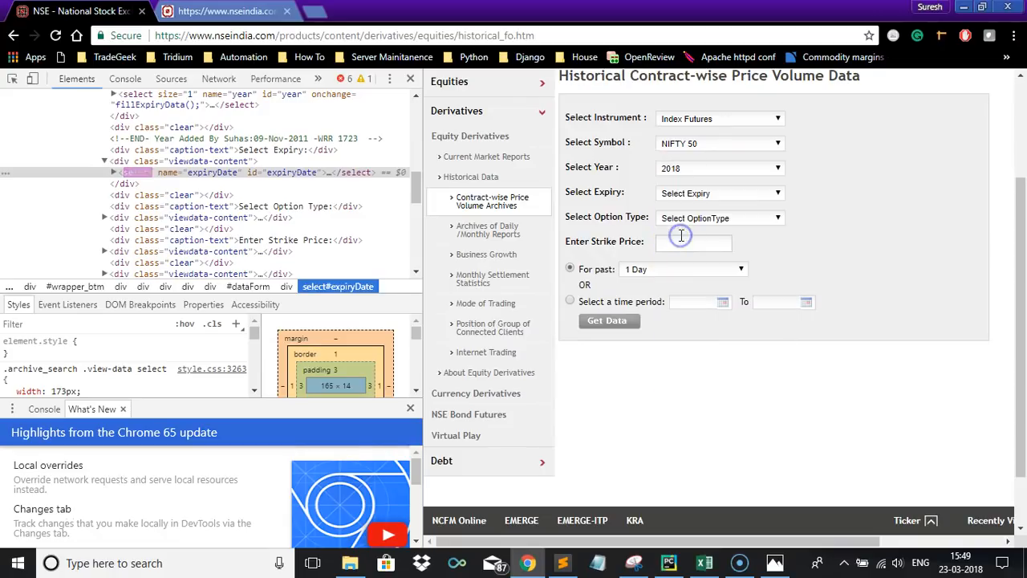
pyautogui.click(744, 196)
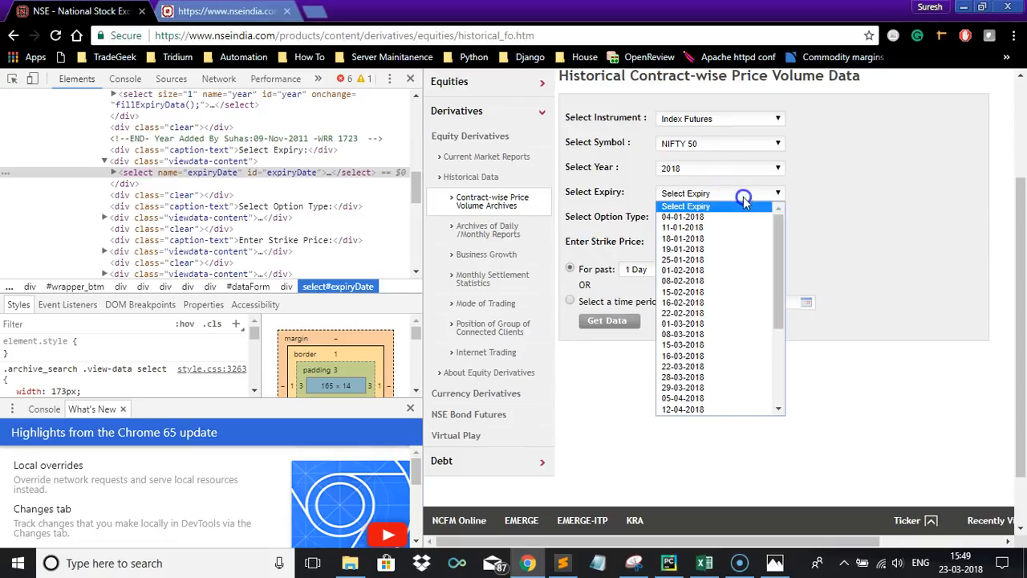
# Expand the expiryDate select element in the HTML and compare its date options with the Misc sheet in Excel
pyautogui.click(113, 173)
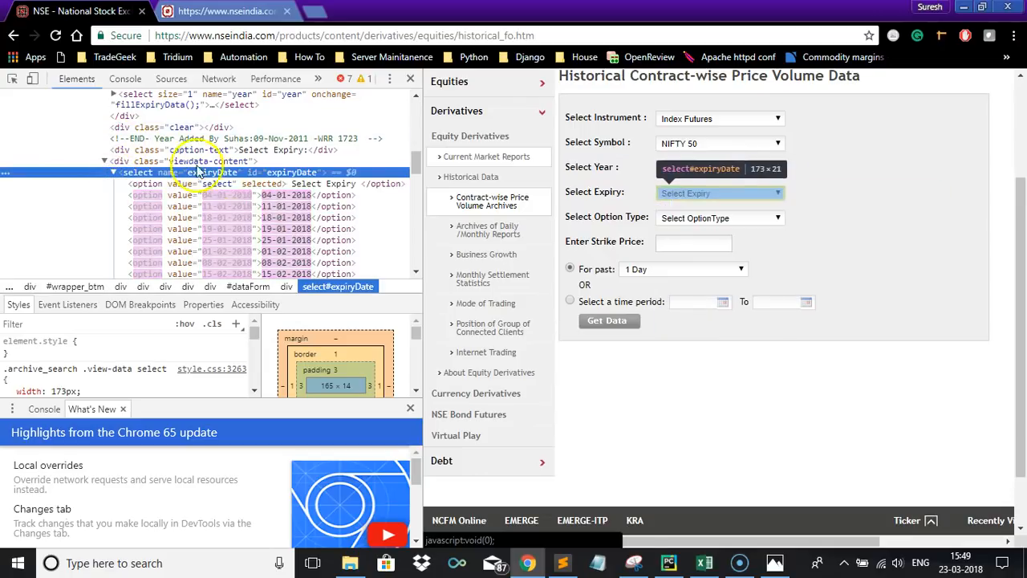
pyautogui.click(415, 273)
pyautogui.click(415, 273)
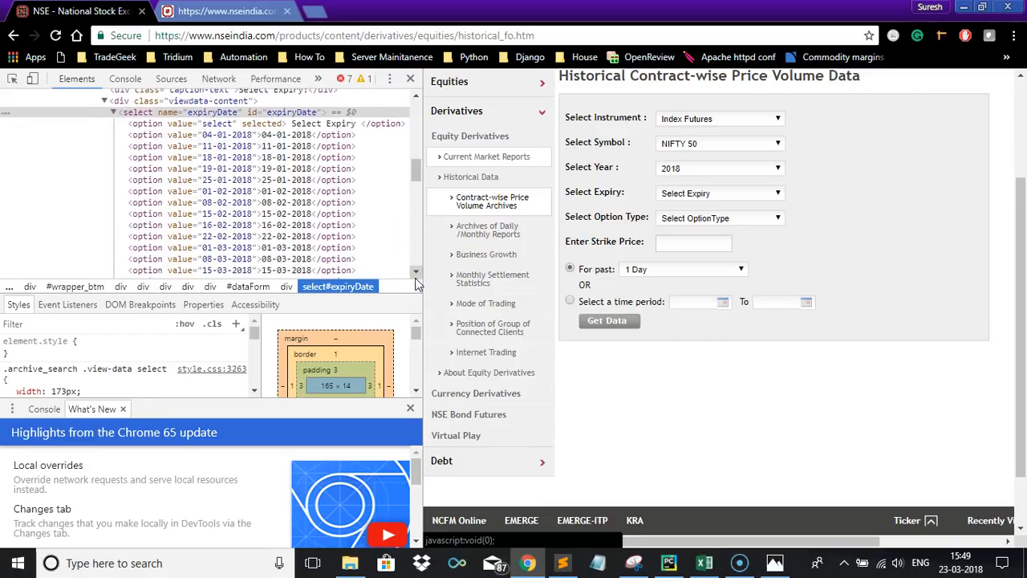
pyautogui.click(416, 273)
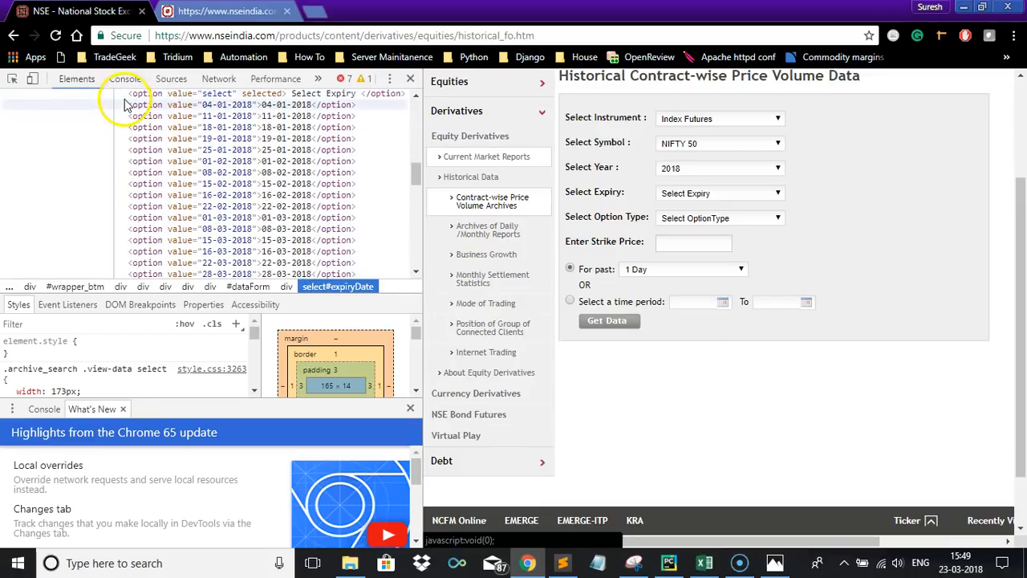
pyautogui.hotkey('alt', 'Tab')
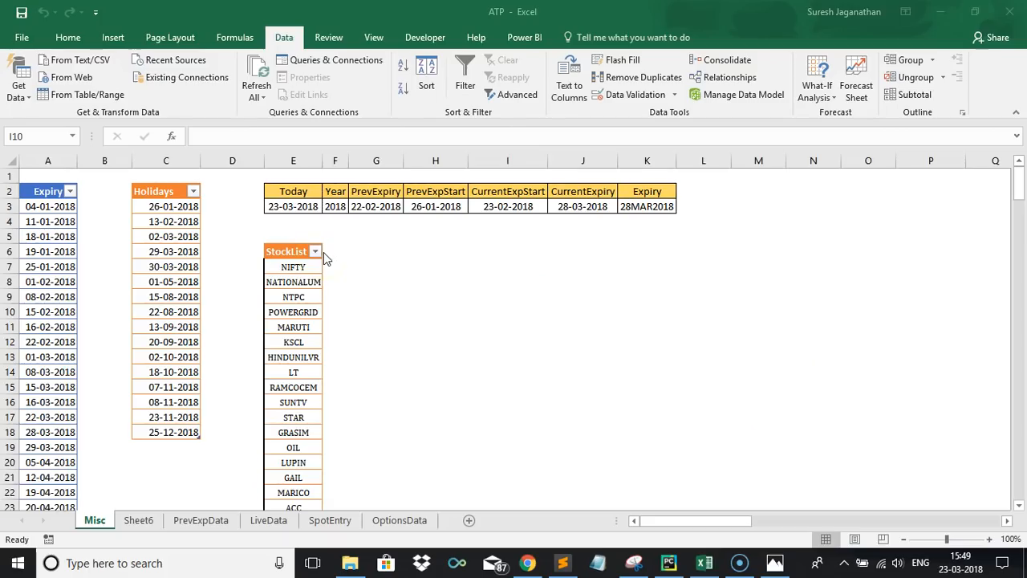
pyautogui.hotkey('alt', 'Tab')
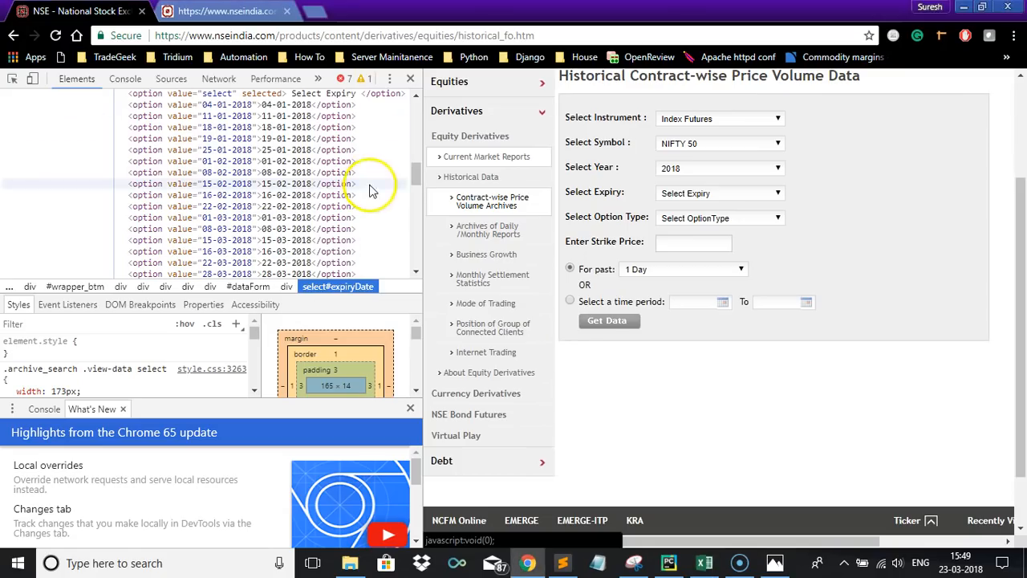
pyautogui.click(415, 97)
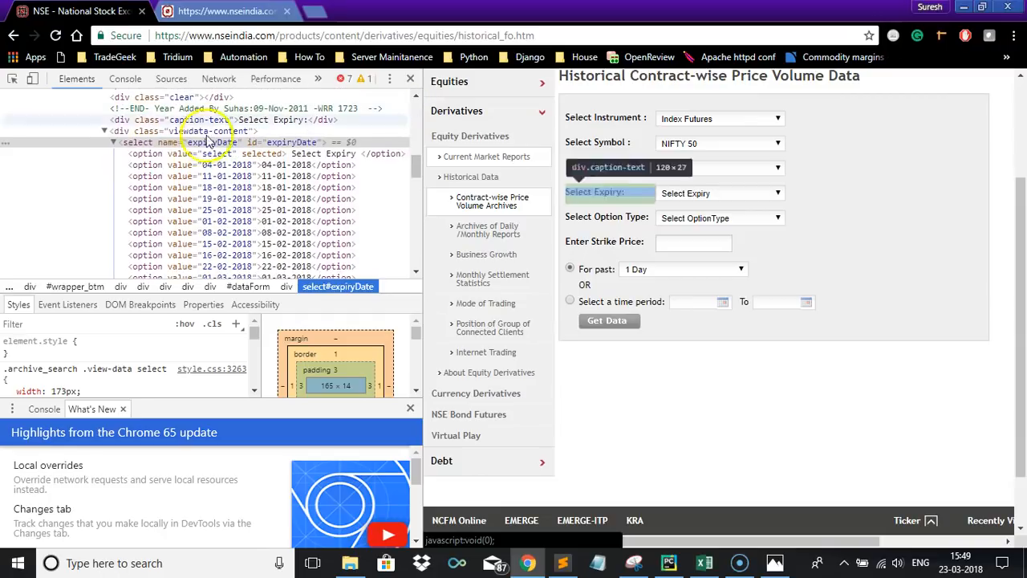
pyautogui.click(128, 153)
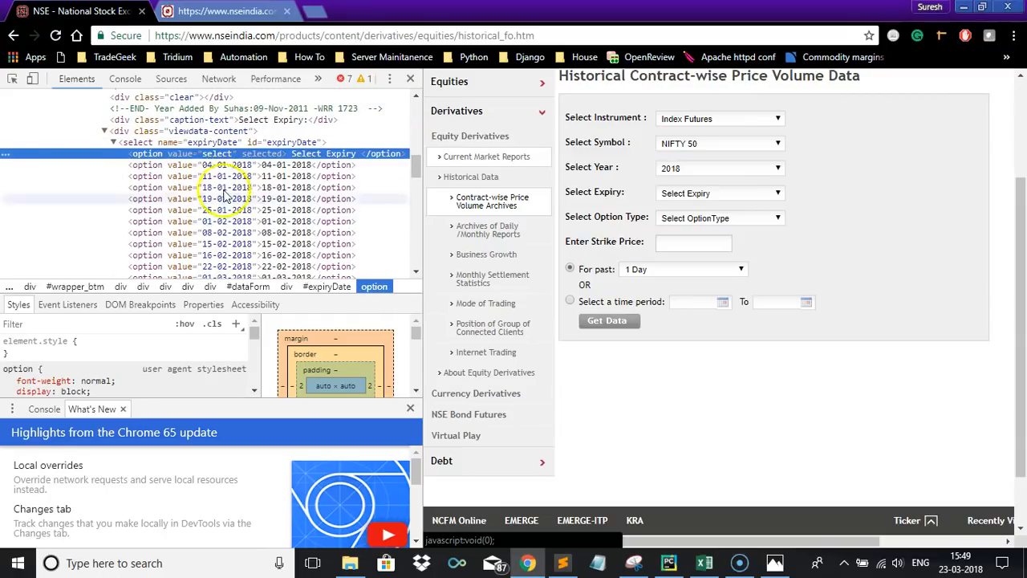
pyautogui.rightClick(169, 158)
pyautogui.click(224, 232)
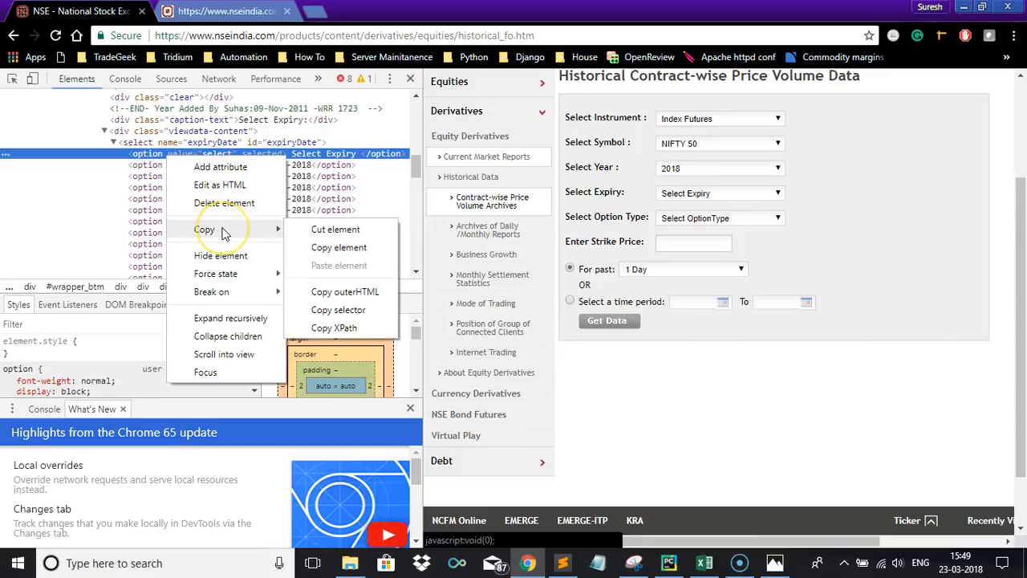
pyautogui.click(331, 330)
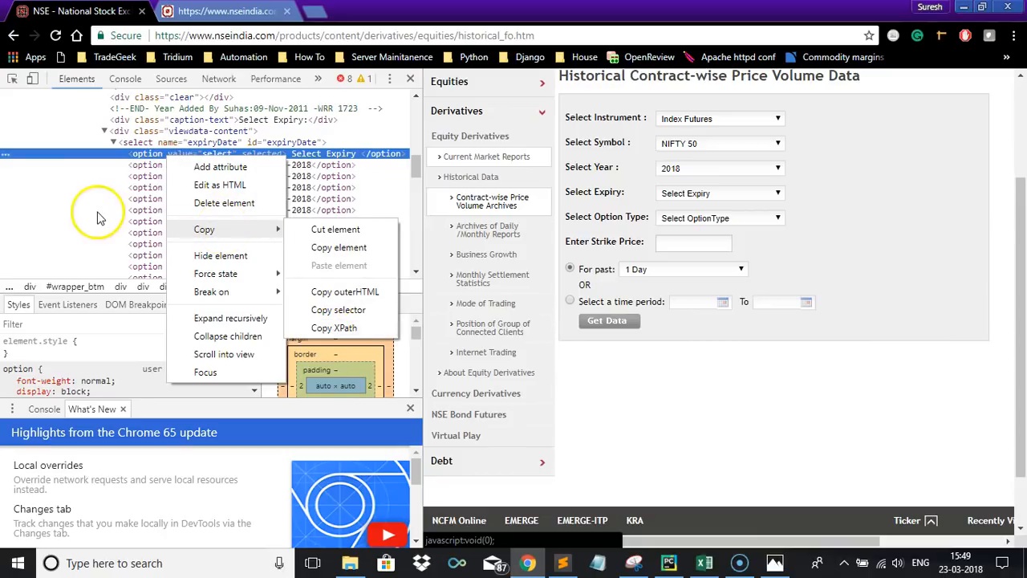
# Try copying the whole expiryDate select element and pasting it into cell I10 of the Misc sheet in Excel
pyautogui.click(171, 143)
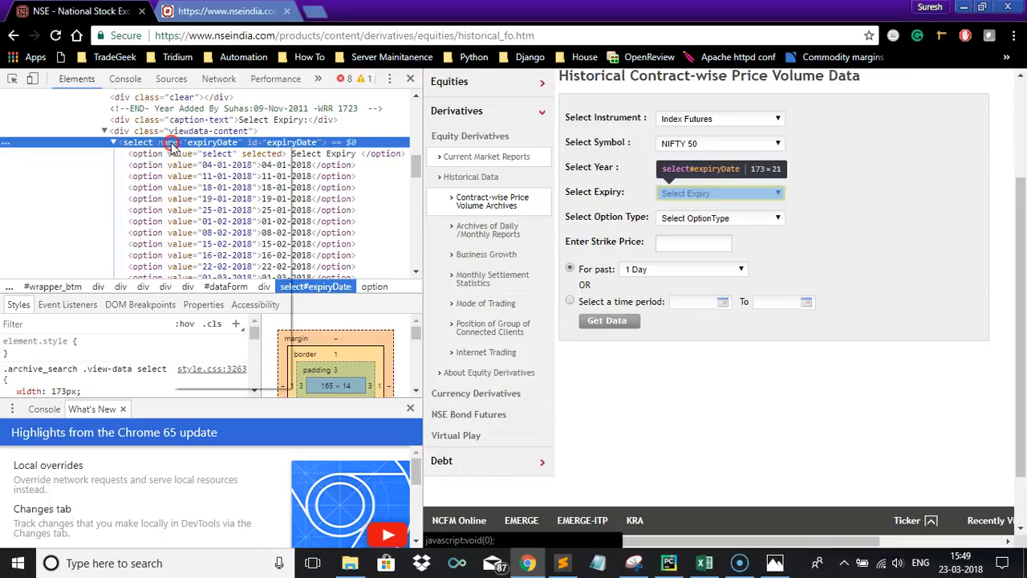
pyautogui.rightClick(170, 149)
pyautogui.click(250, 235)
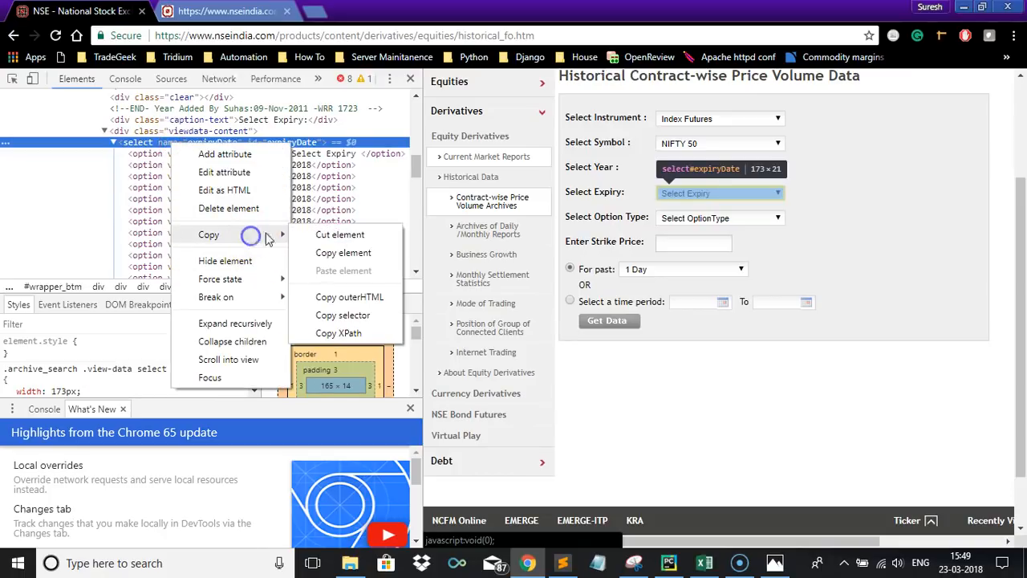
pyautogui.click(342, 253)
pyautogui.click(669, 563)
pyautogui.click(705, 563)
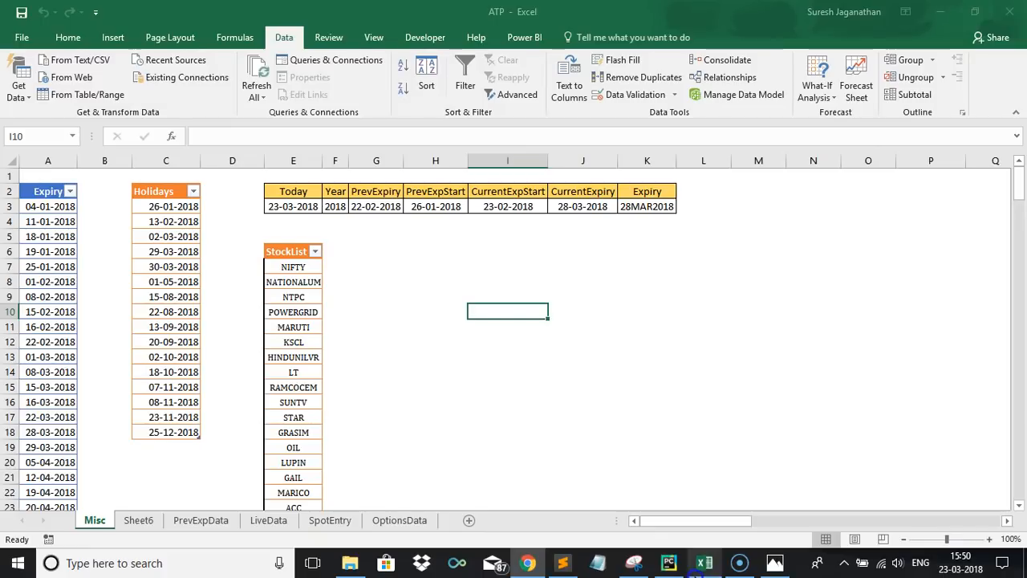
pyautogui.hotkey('ctrl', 'v')
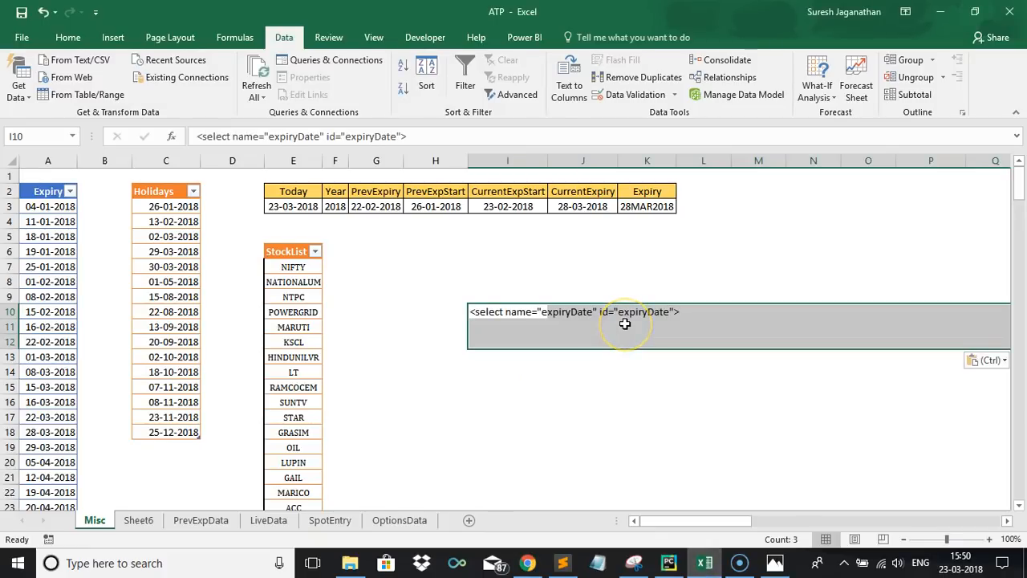
pyautogui.hotkey('ctrl', 'z')
# Return to the NSE page in Chrome and examine the remaining date options inside the expiryDate element
pyautogui.hotkey('alt', 'Tab')
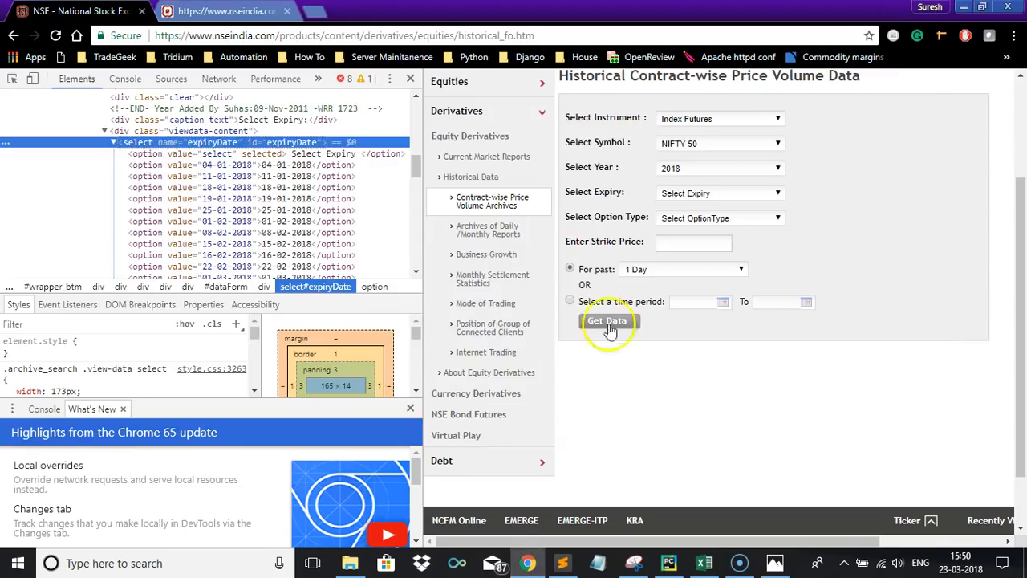
pyautogui.click(415, 273)
pyautogui.click(416, 272)
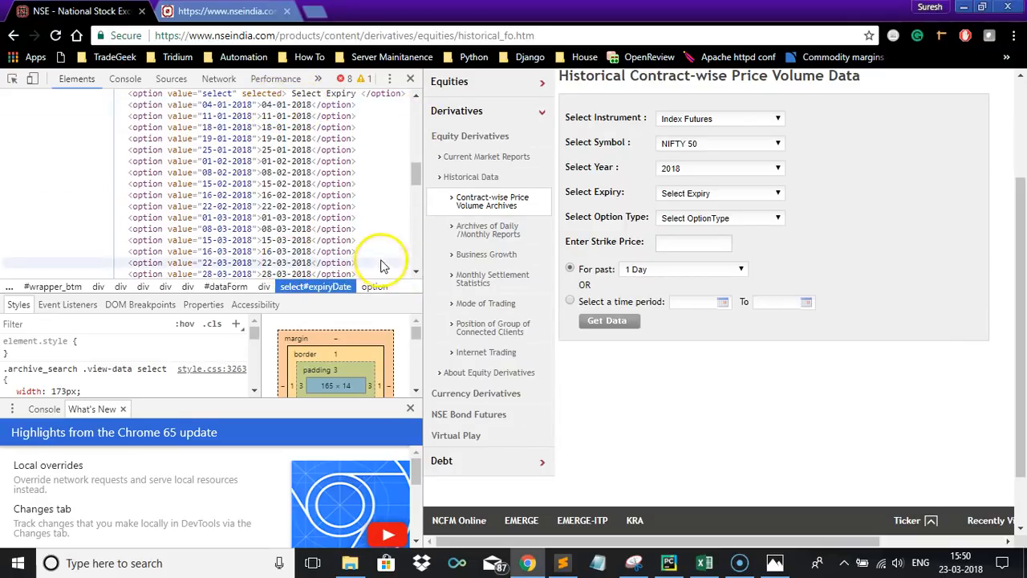
pyautogui.click(415, 273)
pyautogui.click(416, 272)
# Switch back to Excel and review the dates in the Misc sheet's Expiry column down to the end of the table and back up
pyautogui.hotkey('alt', 'Tab')
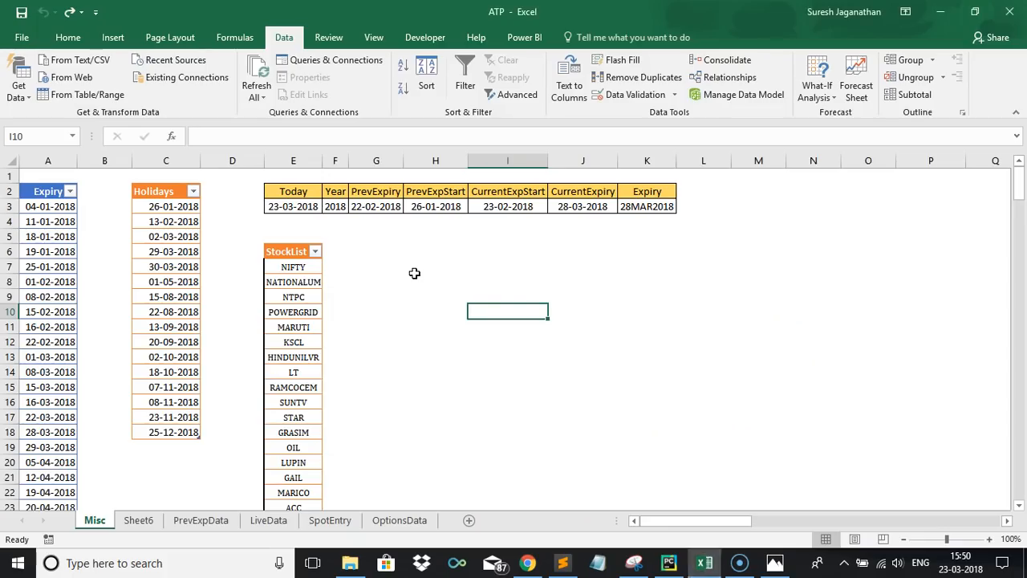
pyautogui.click(41, 219)
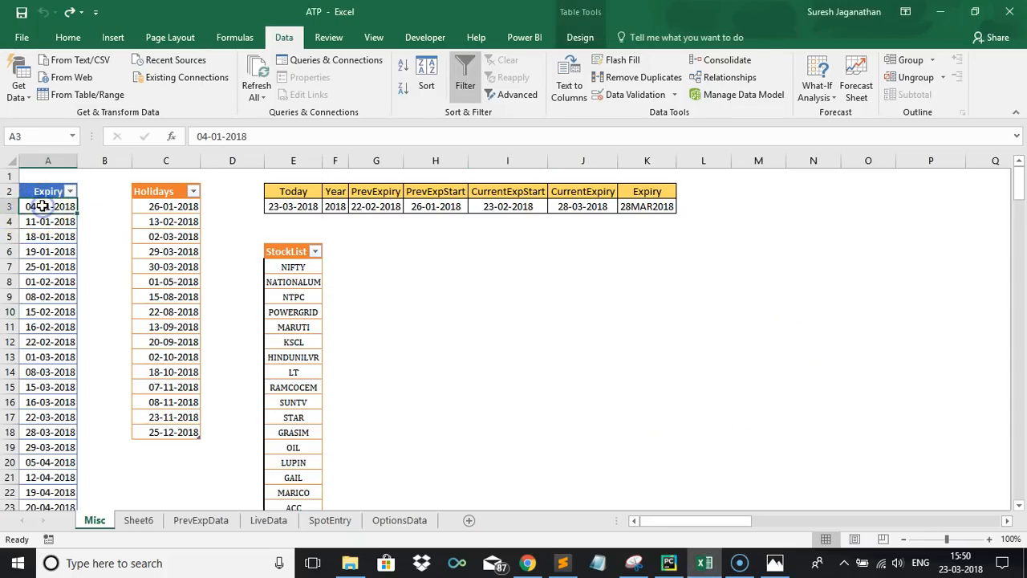
pyautogui.press('Down')
pyautogui.press('Down')
pyautogui.press('Down')
pyautogui.press('Down')
pyautogui.press('Down')
pyautogui.press('Down')
pyautogui.press('Down')
pyautogui.press('Down')
pyautogui.press('Down')
pyautogui.press('Down')
pyautogui.press('Down')
pyautogui.press('Down')
pyautogui.press('Down')
pyautogui.press('Down')
pyautogui.press('Down')
pyautogui.press('Down')
pyautogui.press('Down')
pyautogui.press('Down')
pyautogui.press('Down')
pyautogui.press('Down')
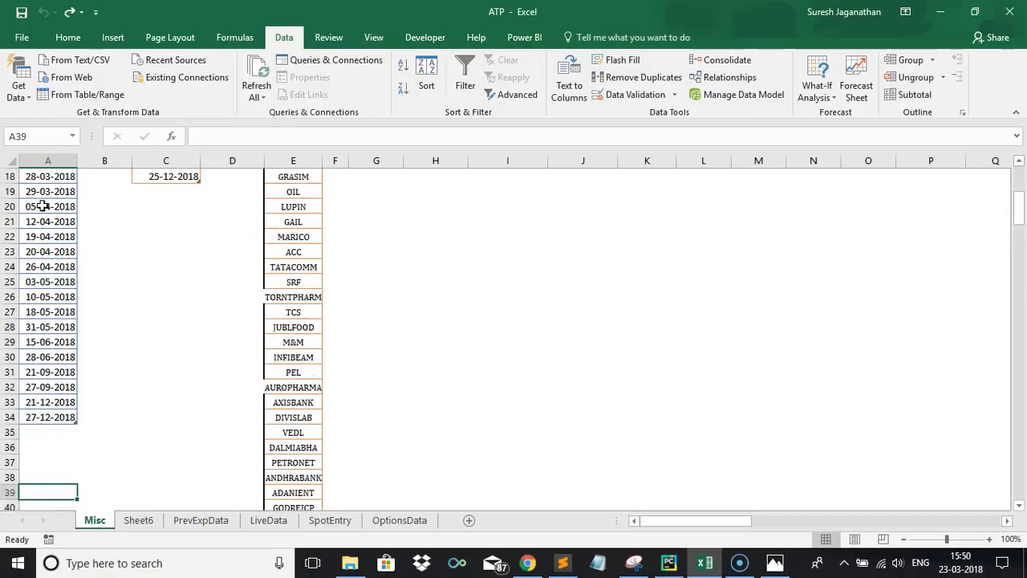
pyautogui.press('Up')
pyautogui.press('Up')
pyautogui.press('Up')
pyautogui.press('Up')
pyautogui.press('Up')
pyautogui.press('Up')
pyautogui.press('Up')
pyautogui.press('Up')
pyautogui.press('Up')
pyautogui.press('Up')
pyautogui.press('Up')
pyautogui.press('Up')
pyautogui.press('Up')
pyautogui.press('Up')
pyautogui.press('Up')
pyautogui.press('Up')
pyautogui.press('Up')
pyautogui.press('Up')
pyautogui.press('Up')
pyautogui.press('Up')
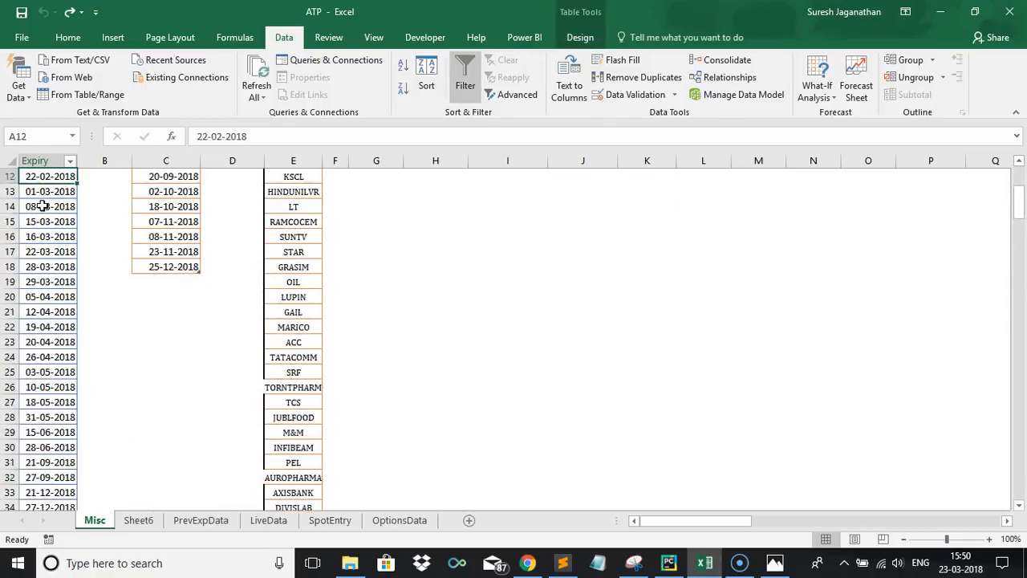
# Examine the Misc sheet's Expiry dates again, focusing on 29-03-2018 and 28-03-2018, and compare them with the Holidays table
pyautogui.press('Down')
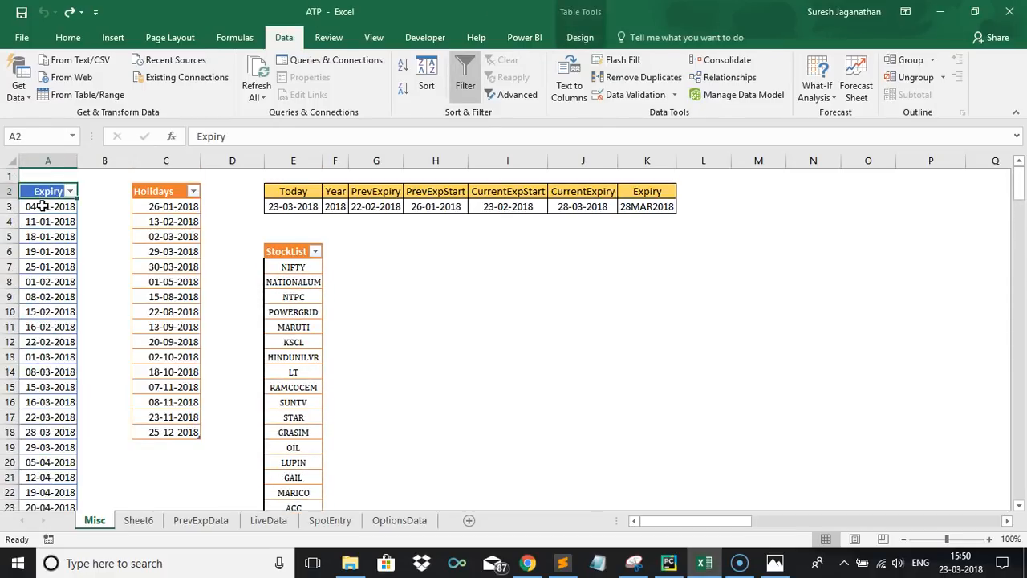
pyautogui.press('Down')
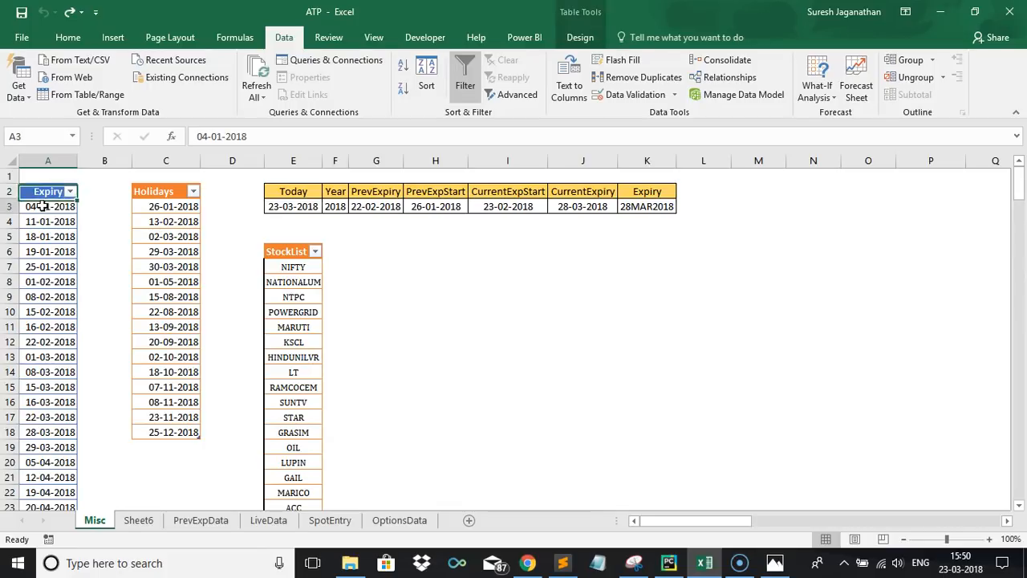
pyautogui.press('Down')
pyautogui.press('Down')
pyautogui.press('Down')
pyautogui.press('Down')
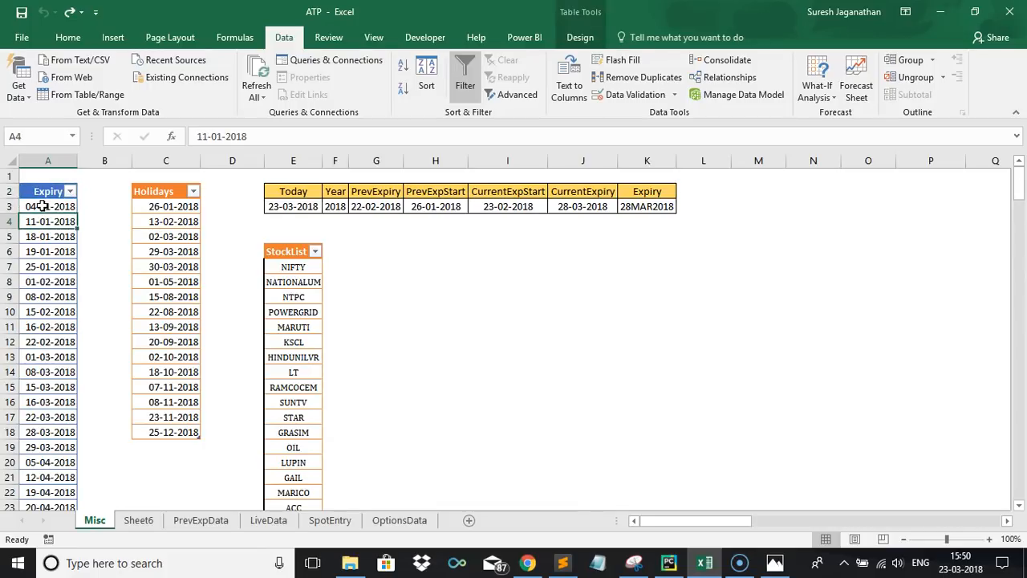
pyautogui.click(50, 205)
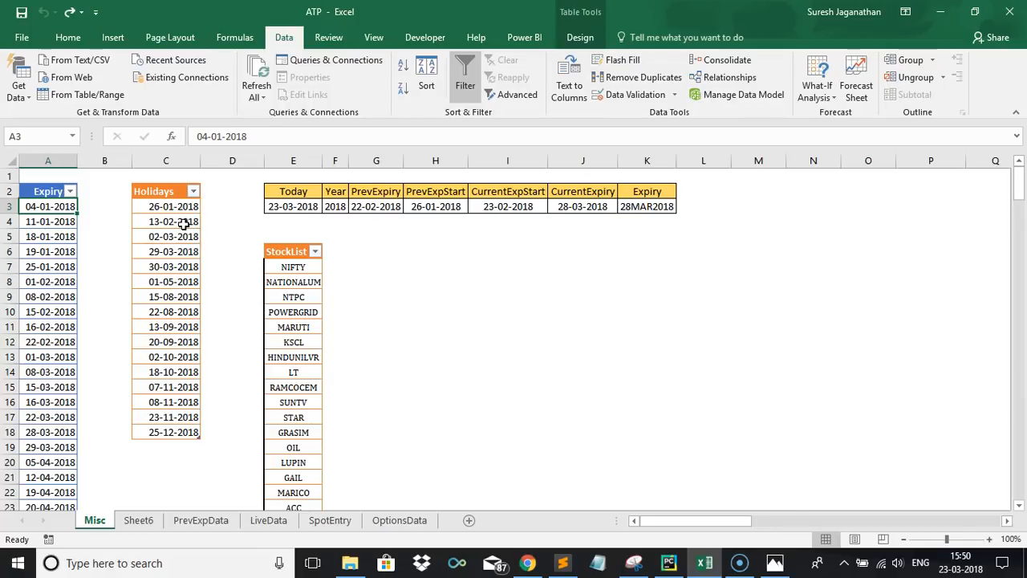
pyautogui.press('Down')
pyautogui.press('Down')
pyautogui.press('Down')
pyautogui.press('Down')
pyautogui.press('Down')
pyautogui.press('Down')
pyautogui.press('Down')
pyautogui.press('Down')
pyautogui.press('Down')
pyautogui.press('Down')
pyautogui.press('Down')
pyautogui.press('Down')
pyautogui.press('Down')
pyautogui.press('Down')
pyautogui.press('Down')
pyautogui.press('Down')
pyautogui.press('Down')
pyautogui.press('Down')
pyautogui.press('Down')
pyautogui.press('Down')
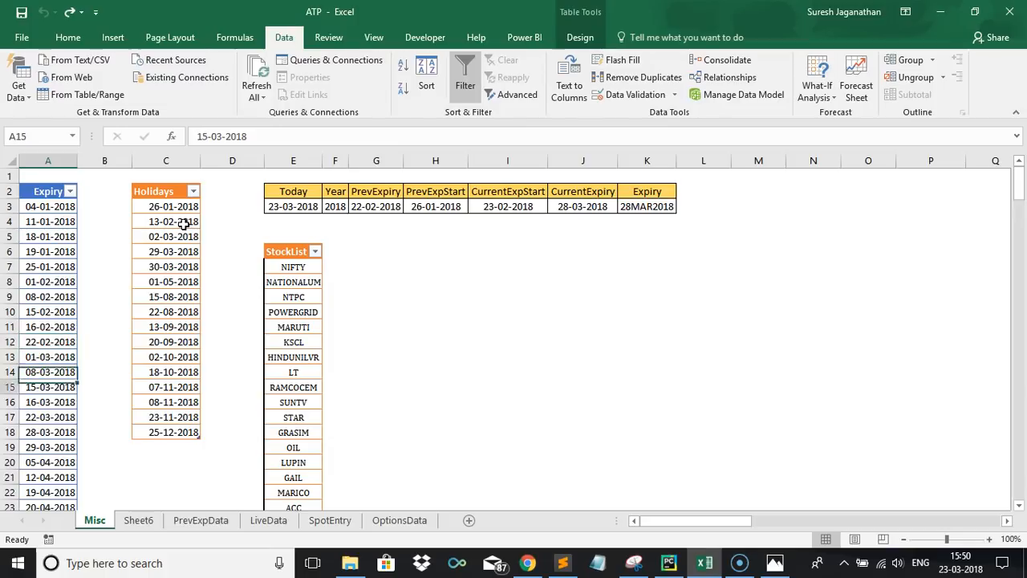
pyautogui.press('Up')
pyautogui.press('Up')
pyautogui.press('Up')
pyautogui.press('Up')
pyautogui.press('Up')
pyautogui.press('Up')
pyautogui.press('Up')
pyautogui.press('Up')
pyautogui.press('Up')
pyautogui.press('Up')
pyautogui.press('Up')
pyautogui.press('Up')
pyautogui.press('Up')
pyautogui.press('Up')
pyautogui.press('Up')
pyautogui.press('Up')
pyautogui.press('Up')
pyautogui.press('Up')
pyautogui.press('Up')
pyautogui.press('Up')
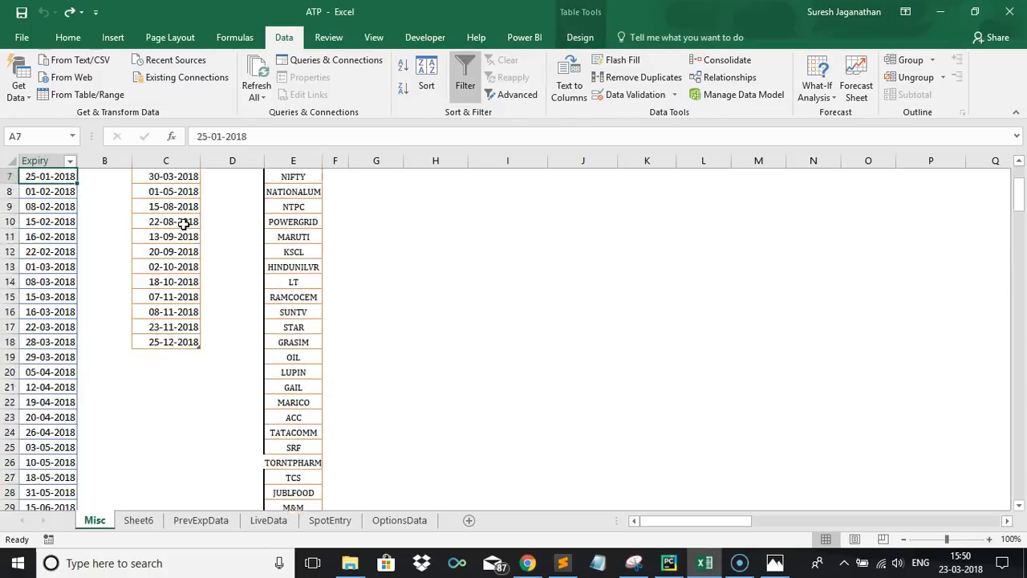
pyautogui.press('Up')
pyautogui.press('Up')
pyautogui.press('Up')
pyautogui.press('Up')
pyautogui.press('Up')
pyautogui.press('Up')
pyautogui.press('Down')
pyautogui.press('Down')
pyautogui.press('Down')
pyautogui.press('Down')
pyautogui.press('Down')
pyautogui.press('Down')
pyautogui.press('Down')
pyautogui.press('Down')
pyautogui.press('Down')
pyautogui.press('Down')
pyautogui.press('Down')
pyautogui.press('Down')
pyautogui.press('Down')
pyautogui.press('Down')
pyautogui.press('Down')
pyautogui.press('Down')
pyautogui.press('Down')
pyautogui.press('Down')
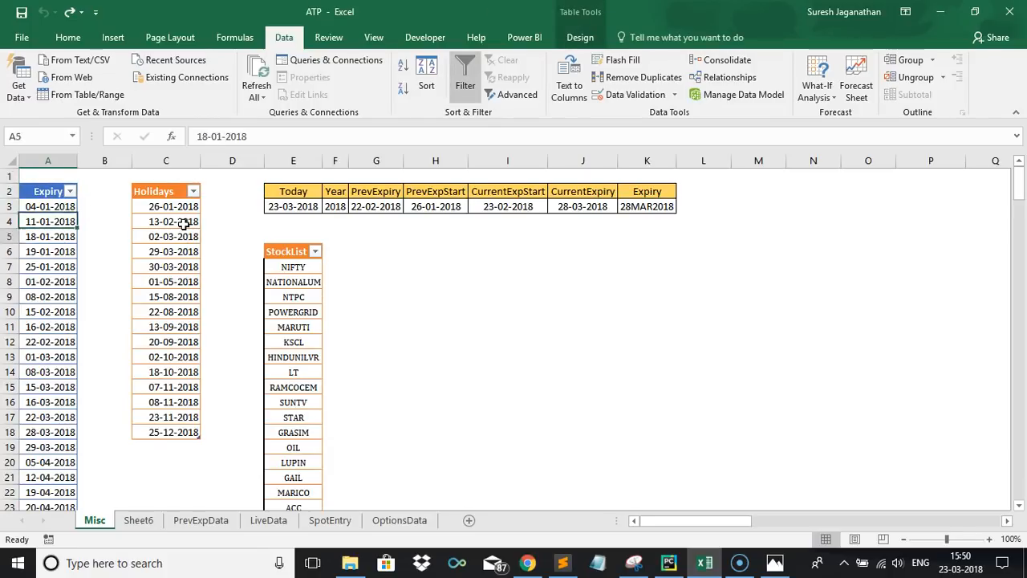
pyautogui.click(40, 447)
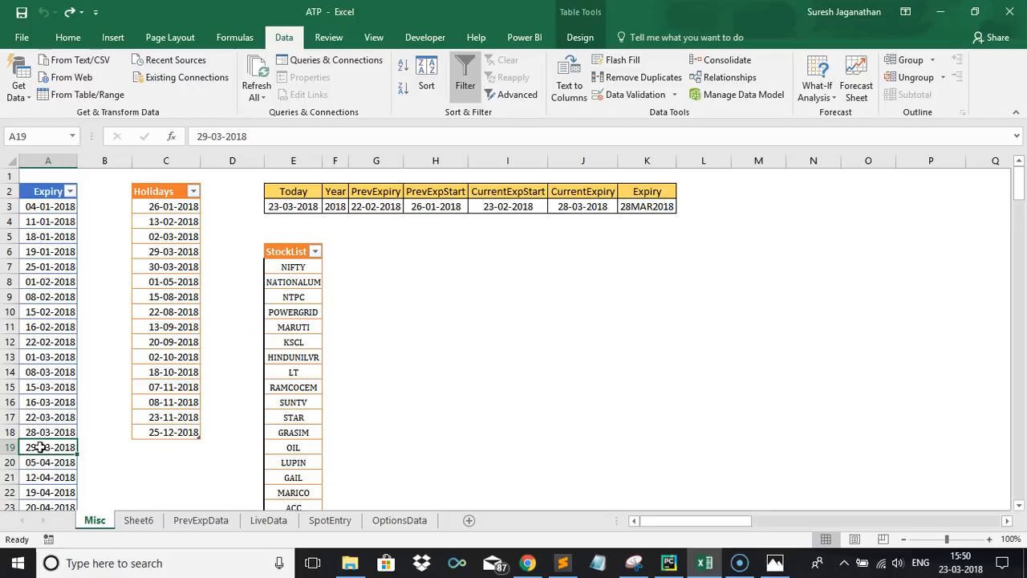
pyautogui.press('Up')
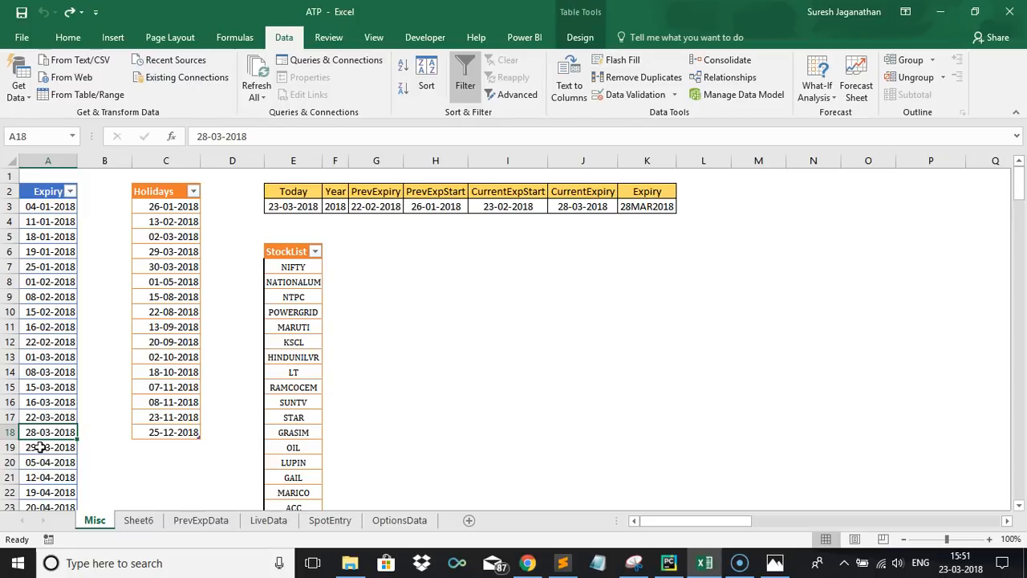
pyautogui.click(175, 387)
# Switch to Chrome and run a Google search for "nse india holidays 2018" in place of the historical data response page
pyautogui.hotkey('alt', 'Tab')
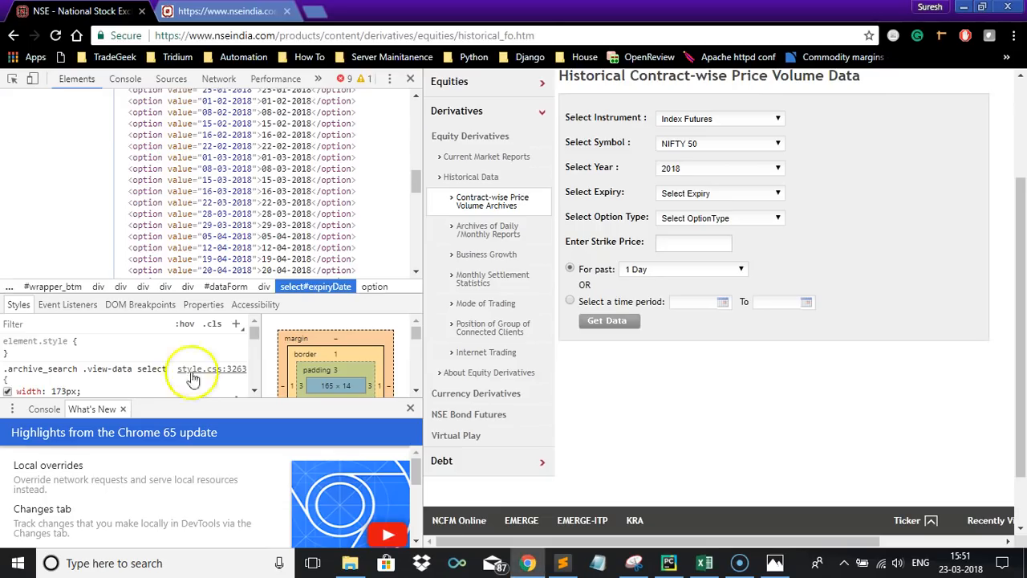
pyautogui.click(237, 11)
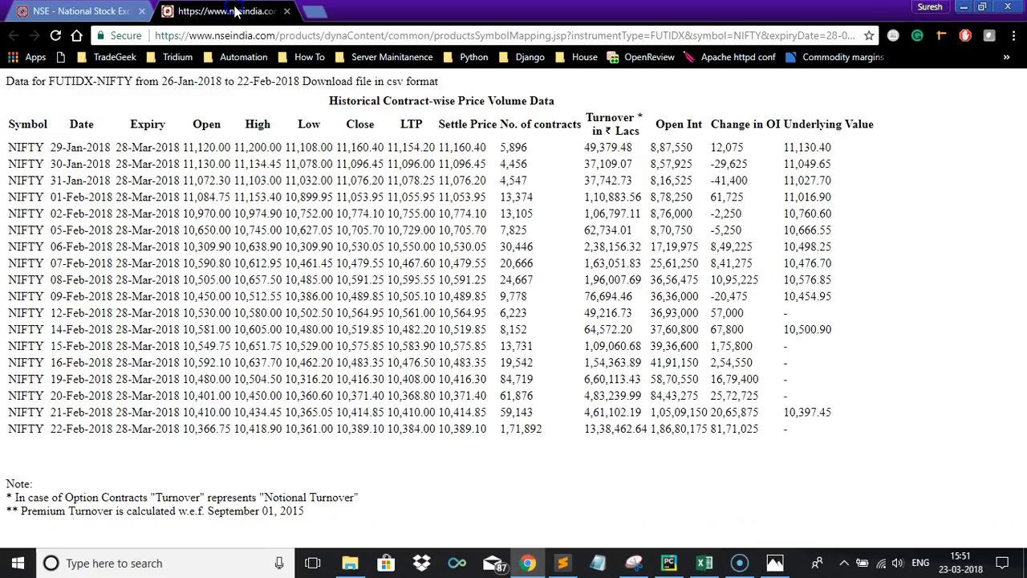
pyautogui.click(228, 33)
pyautogui.write('nse')
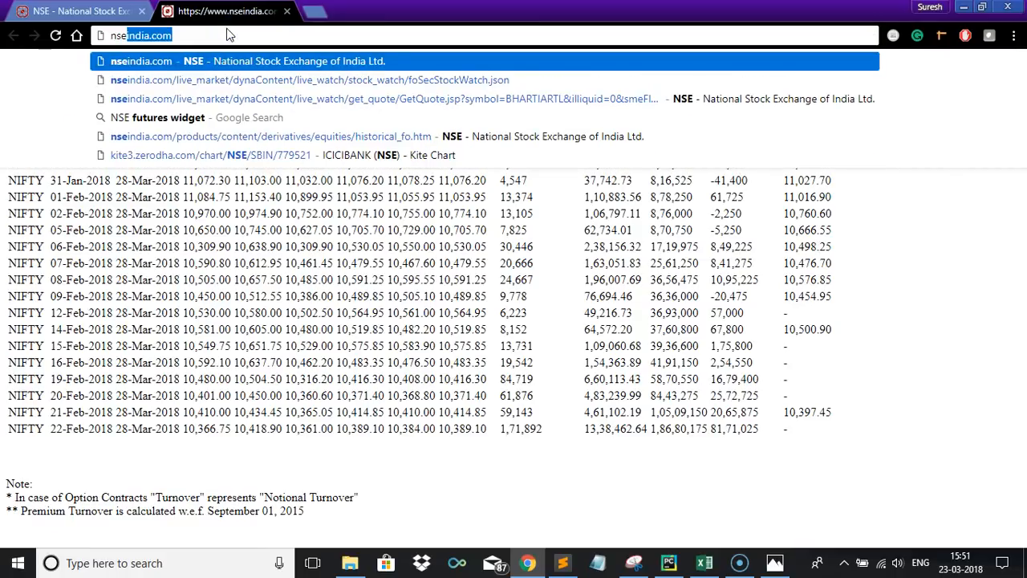
pyautogui.write('inda holidays')
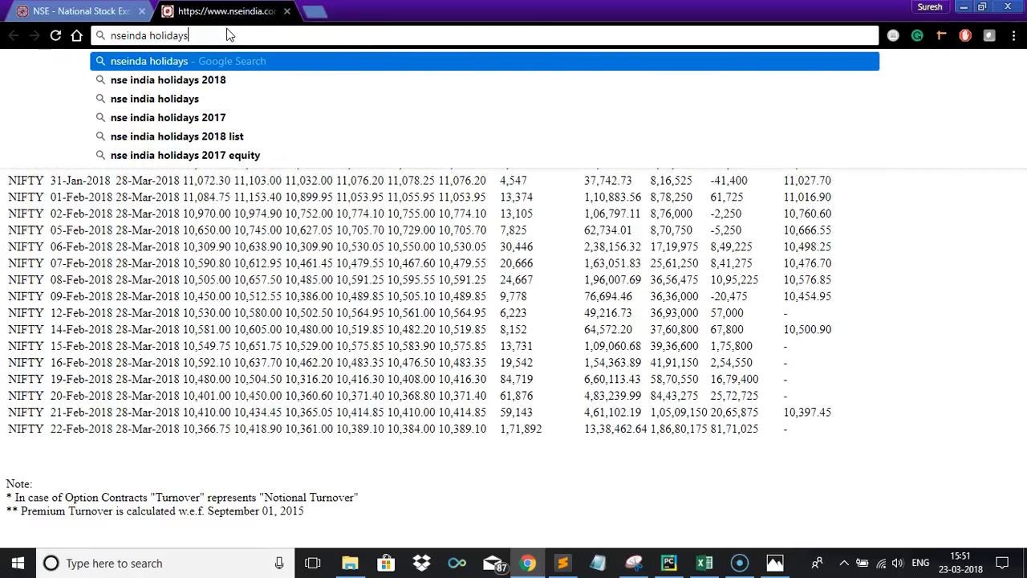
pyautogui.press('Down')
pyautogui.press('Return')
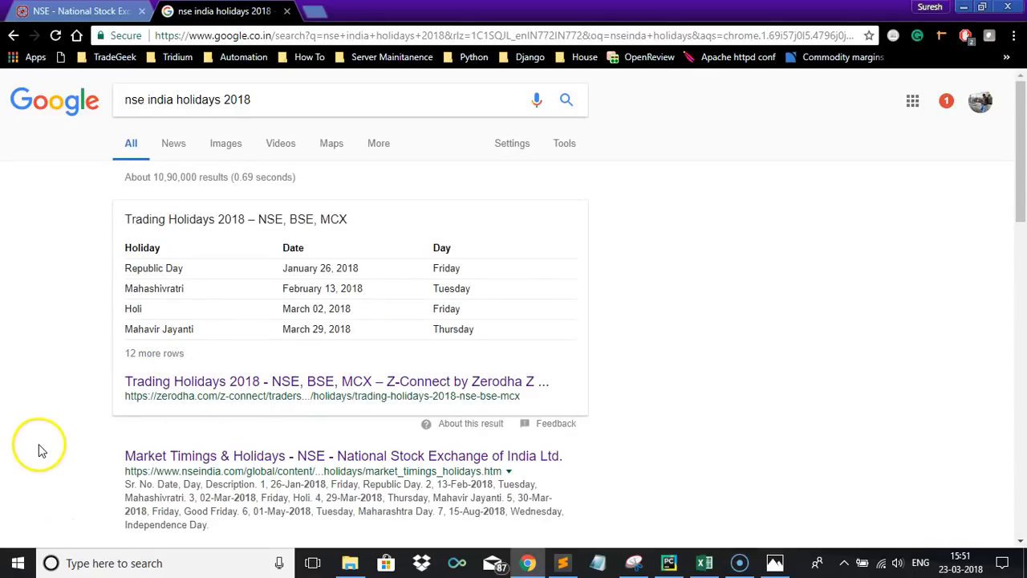
# Open NSE's Market Timings & Holidays page from the search results and examine the 2018 trading holidays list
pyautogui.scroll(-1, 41, 449)
pyautogui.scroll(-1, 40, 446)
pyautogui.click(369, 395)
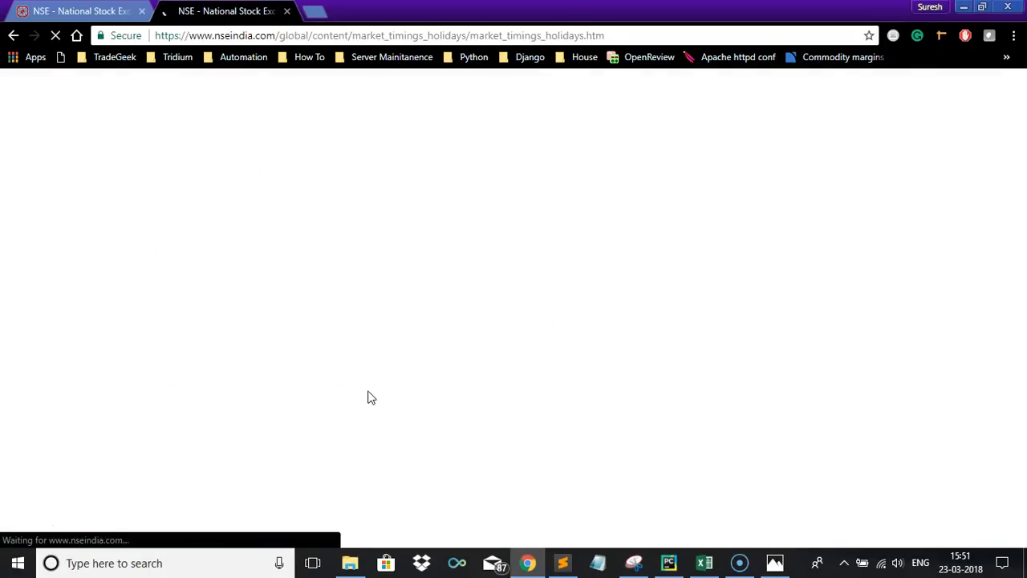
pyautogui.click(132, 417)
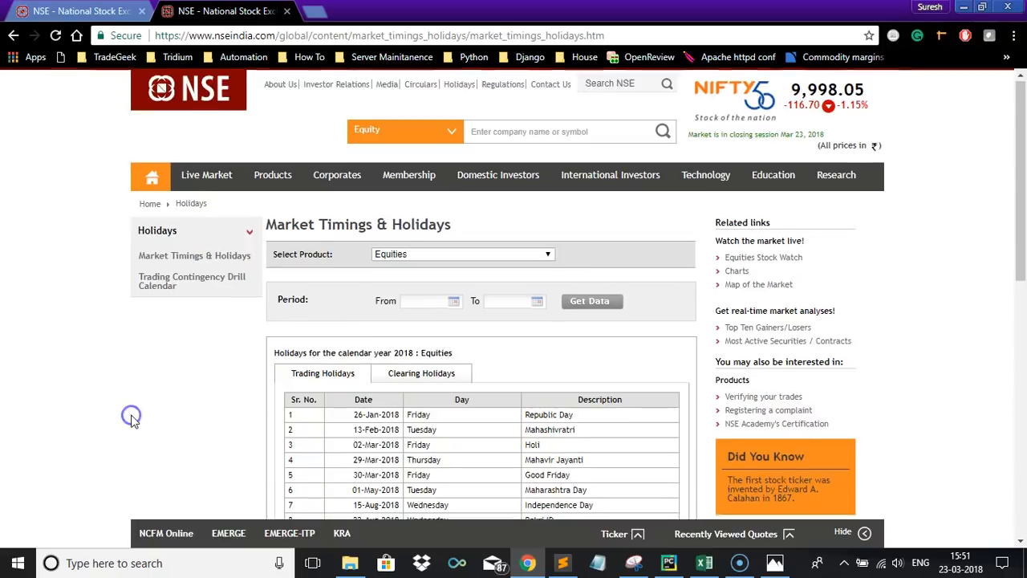
pyautogui.scroll(-3, 132, 417)
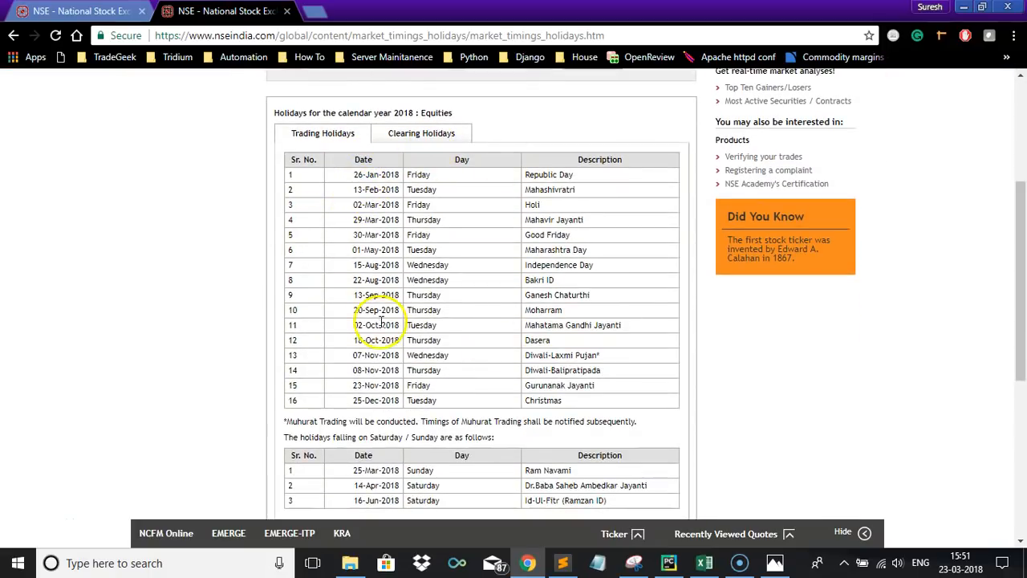
# Return to the ATP workbook in Excel, copy all dates of the Expiry column from A3 down, and create a blank workbook
pyautogui.hotkey('alt', 'Tab')
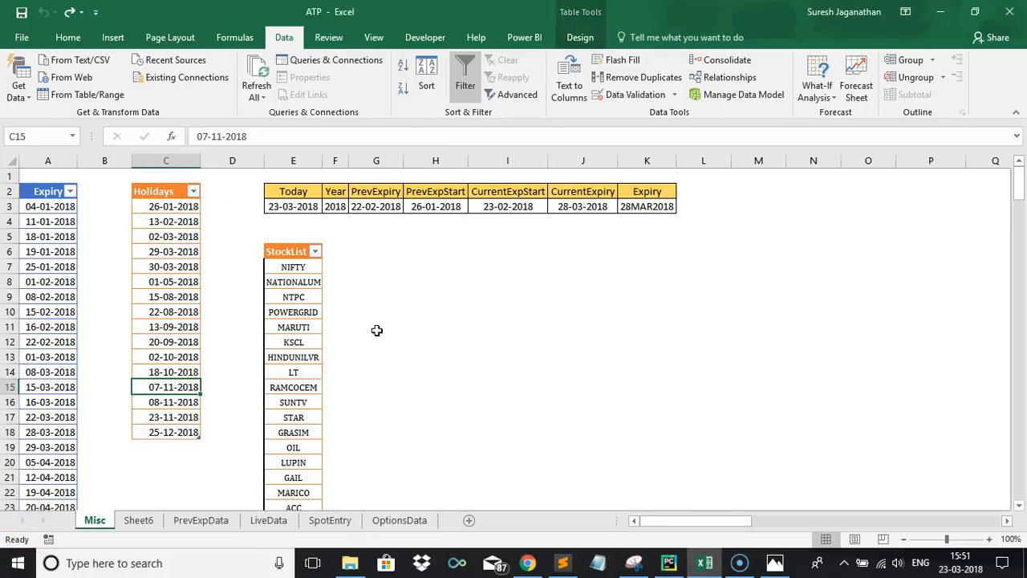
pyautogui.click(41, 205)
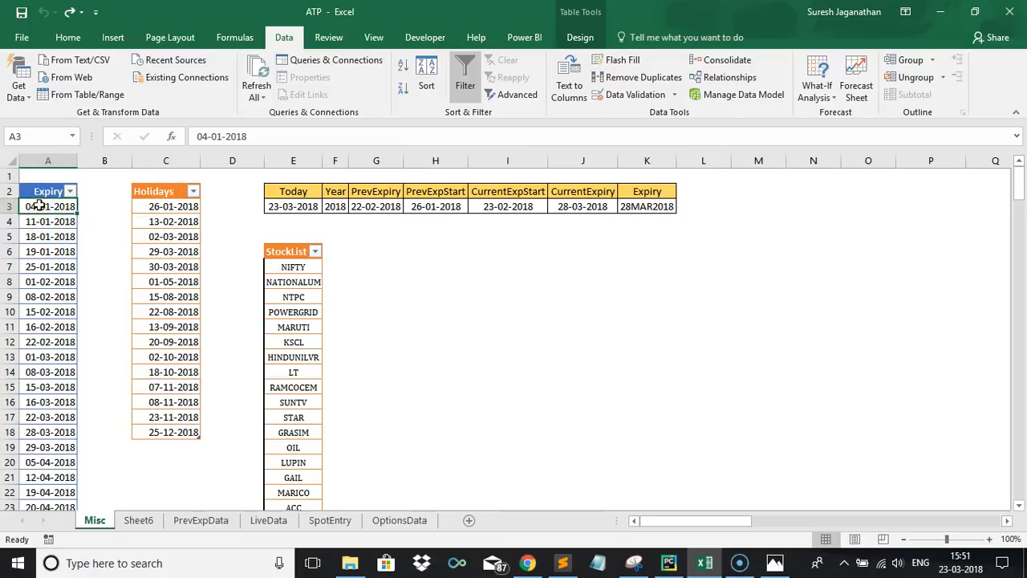
pyautogui.hotkey('ctrl', 'shift', 'Down')
pyautogui.hotkey('ctrl', 'c')
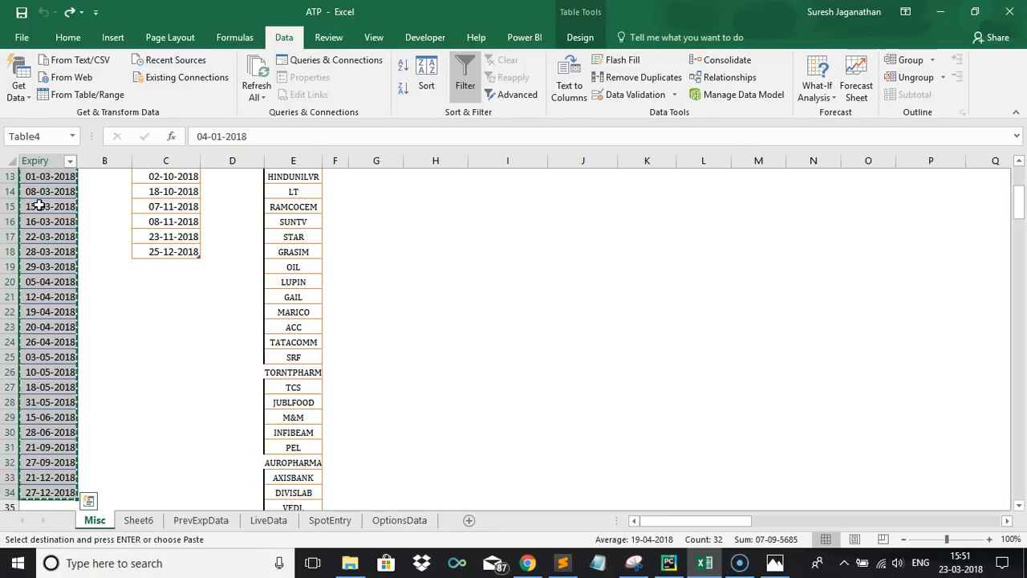
pyautogui.hotkey('shift', 'BackSpace')
pyautogui.hotkey('ctrl', 'n')
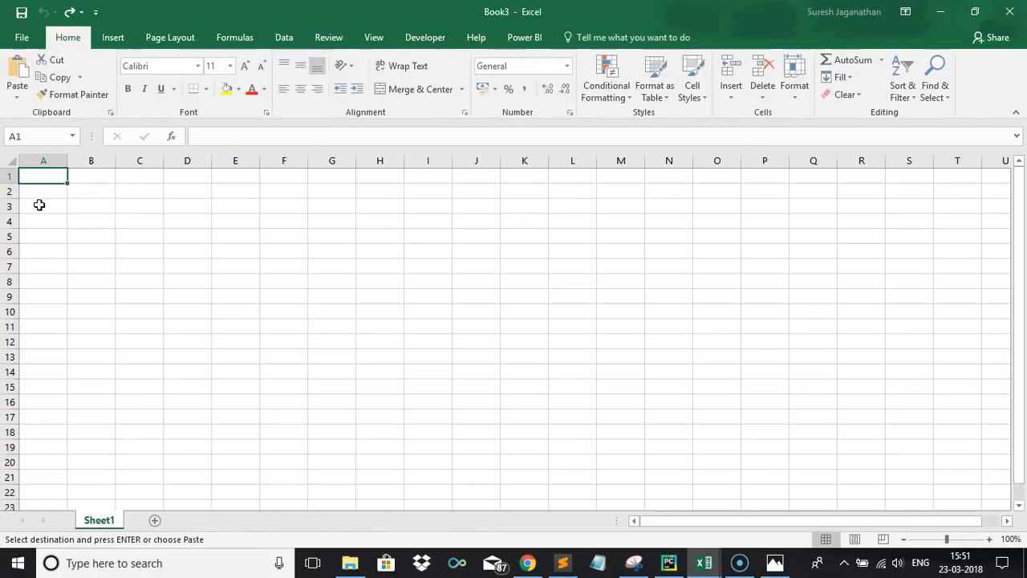
pyautogui.click(42, 208)
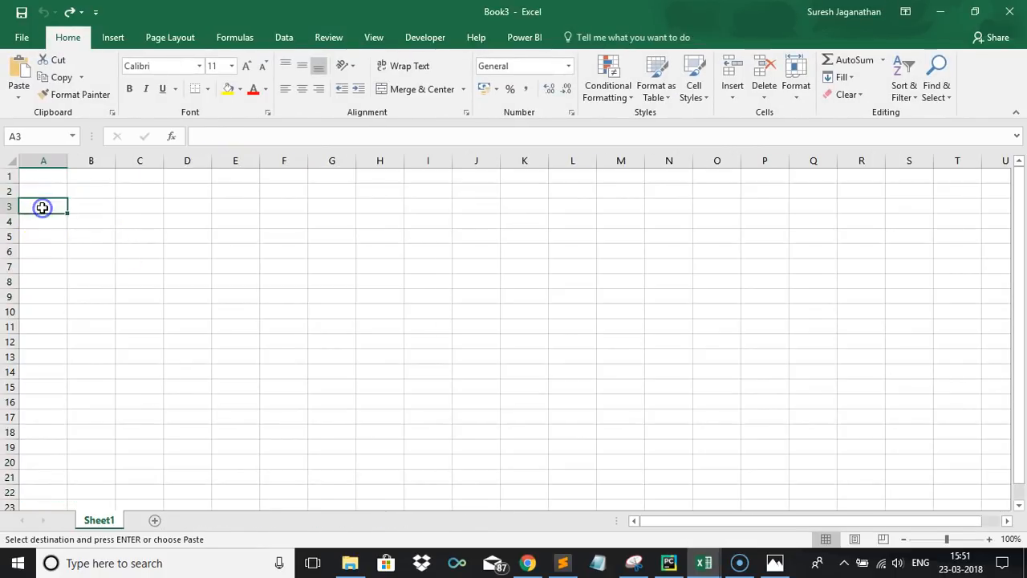
pyautogui.press('Up')
pyautogui.press('Up')
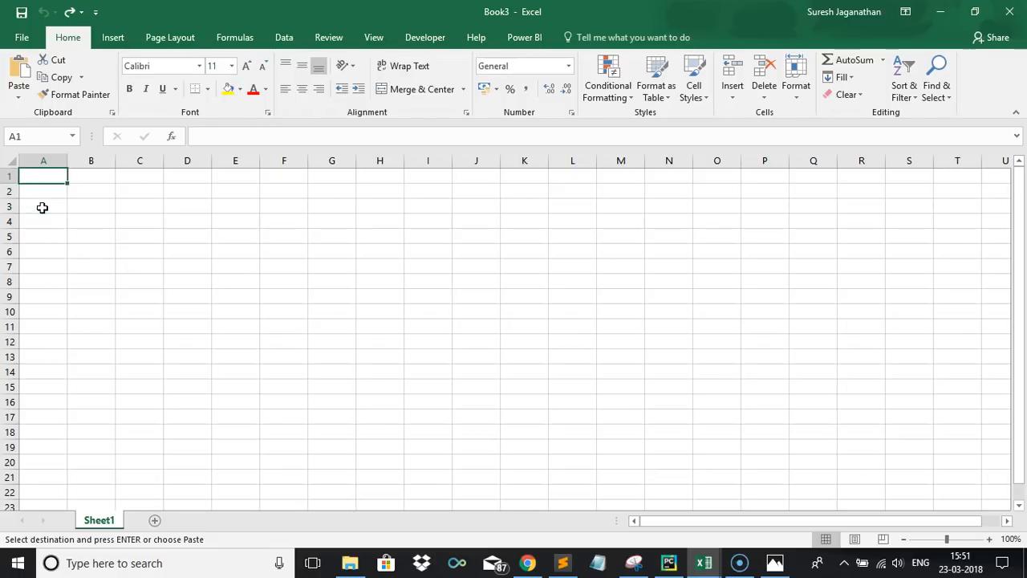
pyautogui.hotkey('ctrl', 'v')
pyautogui.doubleClick(69, 161)
pyautogui.hotkey('ctrl', 'z')
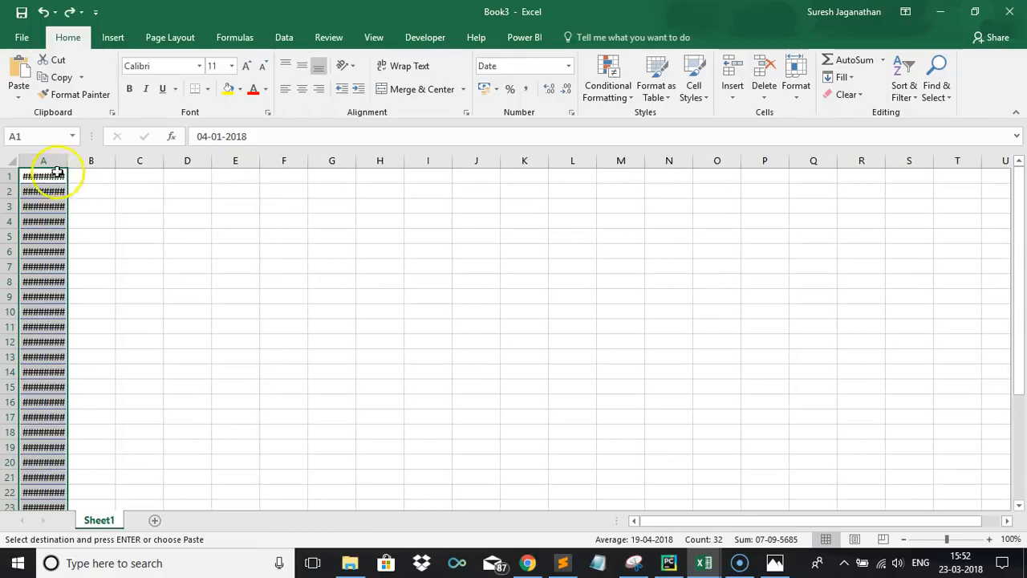
pyautogui.hotkey('ctrl', 'z')
# Paste the copied expiry dates below cell A1, starting at A2, and fit column A's width to the dates
pyautogui.click(49, 176)
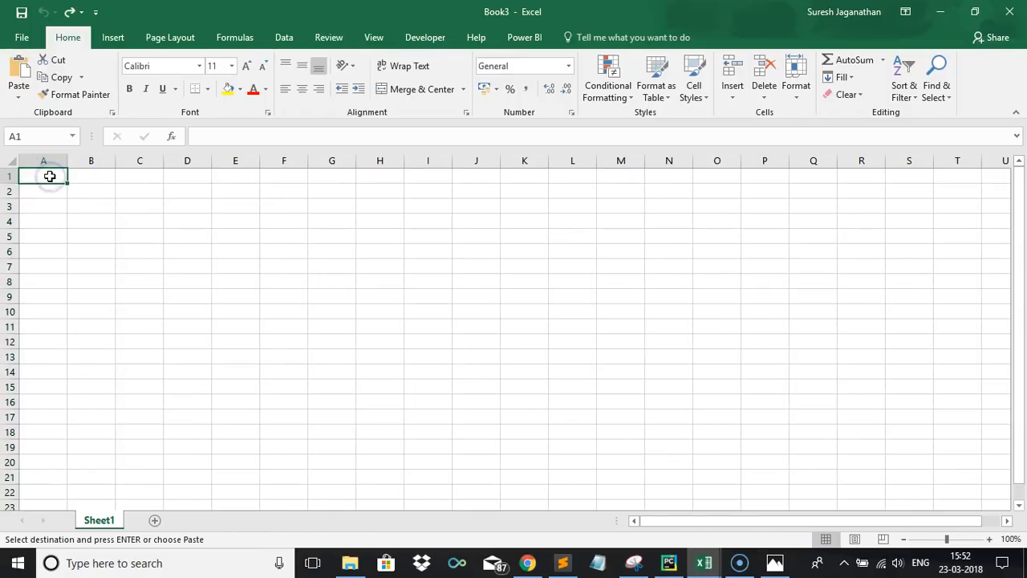
pyautogui.hotkey('ctrl', 'v')
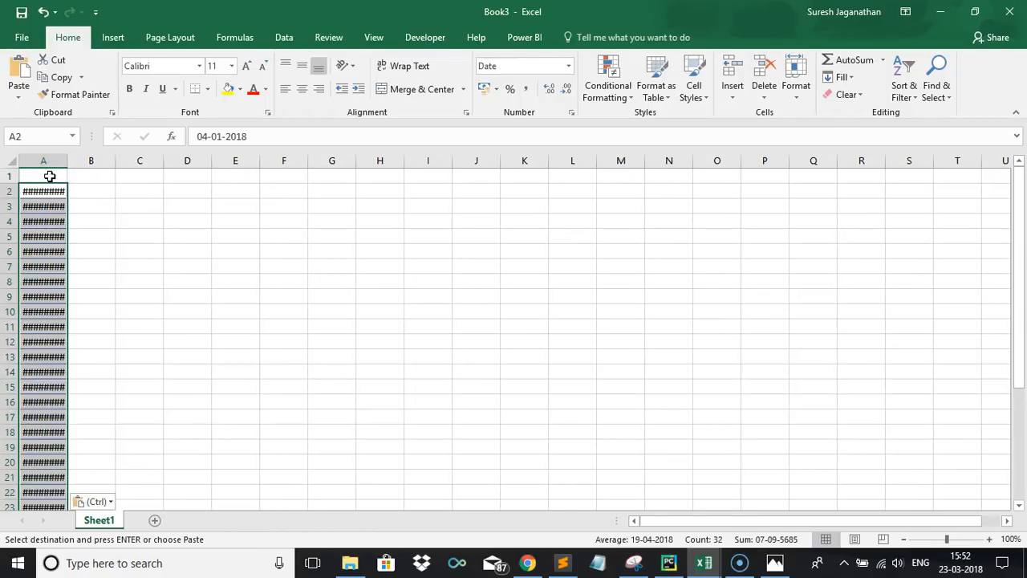
pyautogui.doubleClick(68, 162)
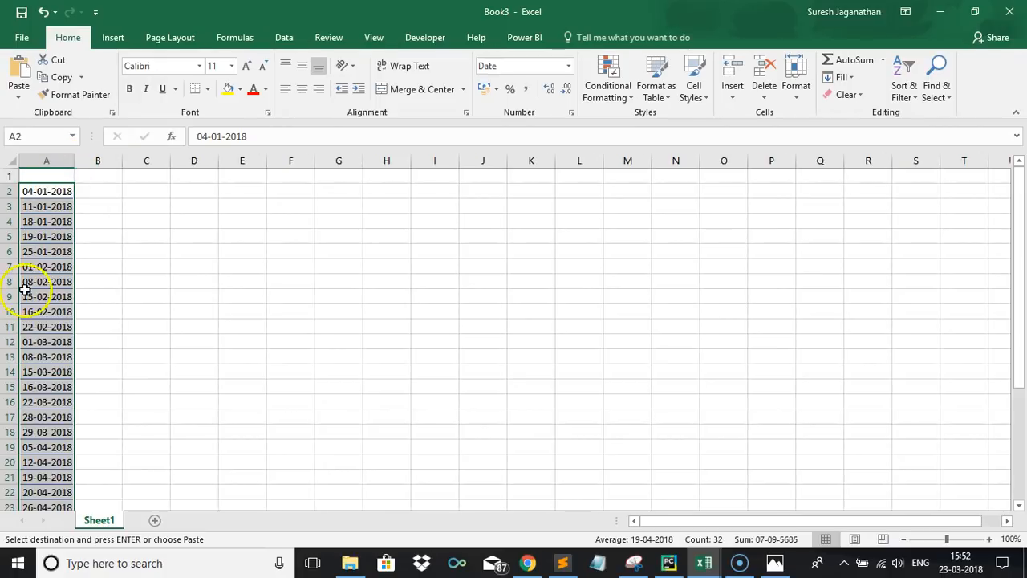
# Enter the header Expiry in cell A1 above the pasted dates
pyautogui.click(38, 176)
pyautogui.write('Expiry')
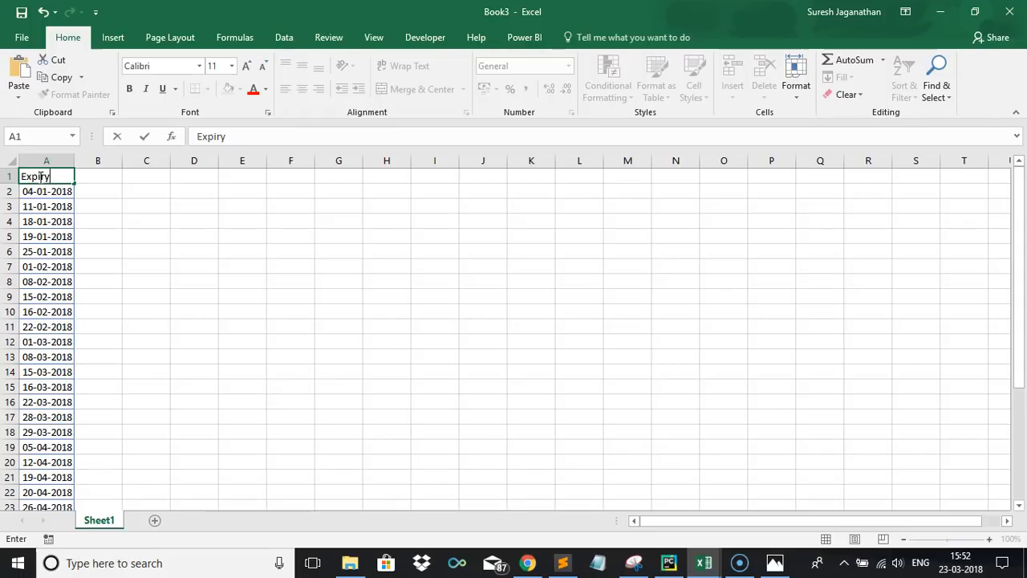
pyautogui.press('Tab')
# Return to the ATP workbook's Misc sheet and copy the whole Holidays table including its header, C2 to C18
pyautogui.hotkey('alt', 'Tab')
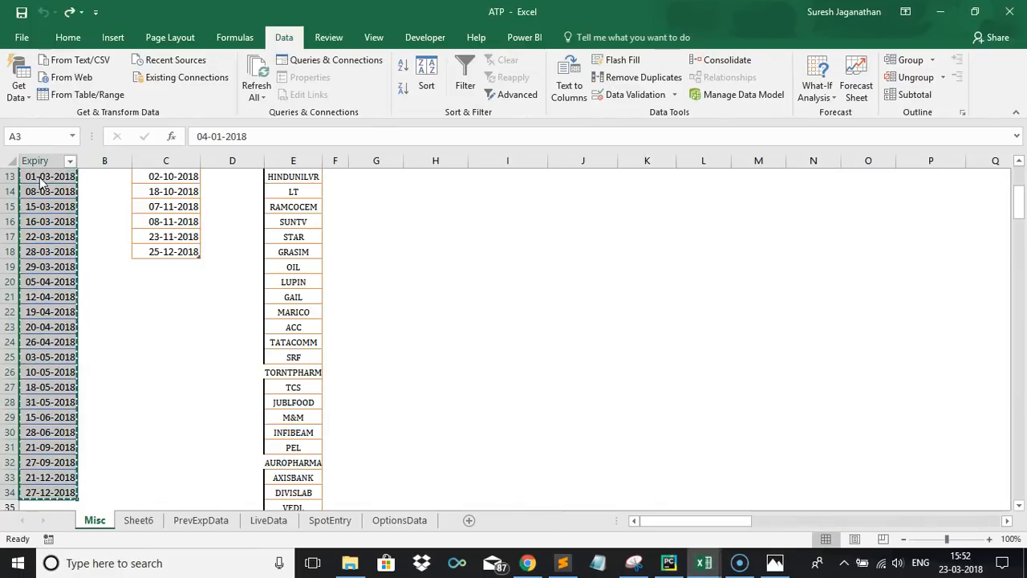
pyautogui.click(154, 251)
pyautogui.press('Up')
pyautogui.press('Up')
pyautogui.press('Up')
pyautogui.press('Up')
pyautogui.press('Up')
pyautogui.press('Up')
pyautogui.press('Up')
pyautogui.press('Up')
pyautogui.press('Up')
pyautogui.press('Up')
pyautogui.press('Up')
pyautogui.press('Up')
pyautogui.press('Up')
pyautogui.press('Up')
pyautogui.press('Up')
pyautogui.press('Up')
pyautogui.press('Up')
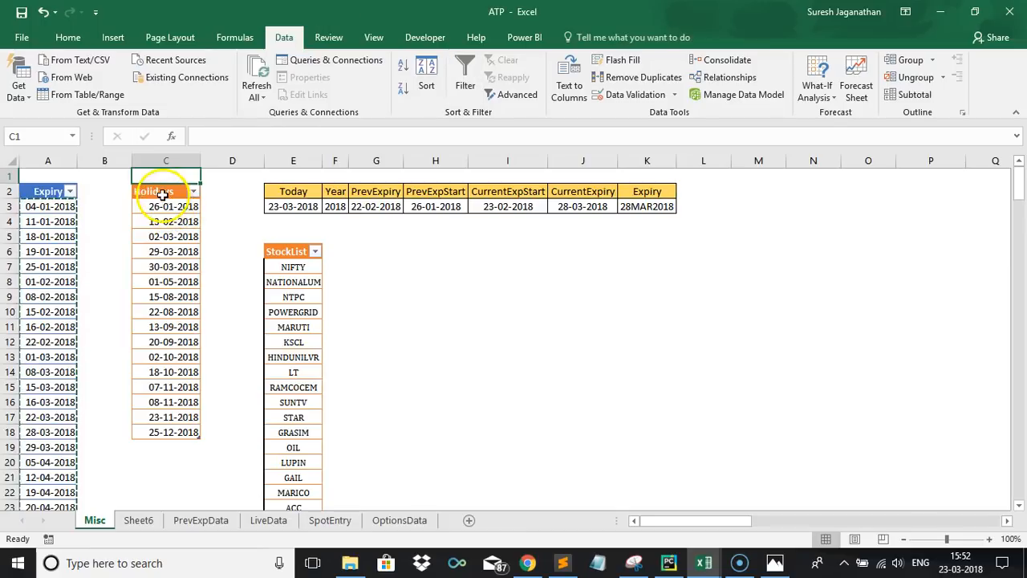
pyautogui.moveTo(161, 191); pyautogui.dragTo(160, 327)
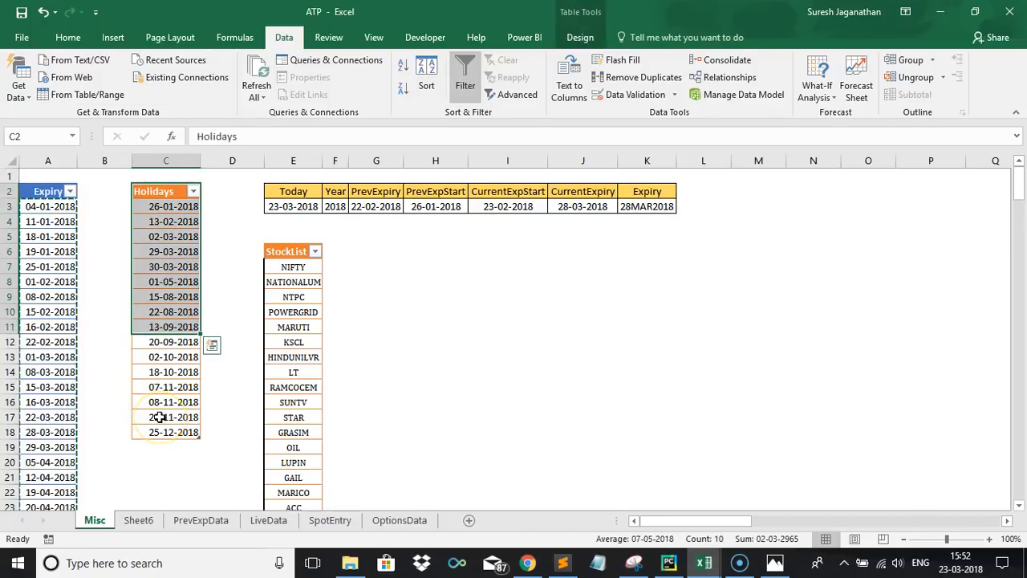
pyautogui.keyDown('shift'); pyautogui.click(161, 417); pyautogui.keyUp('shift')
pyautogui.hotkey('ctrl', 'c')
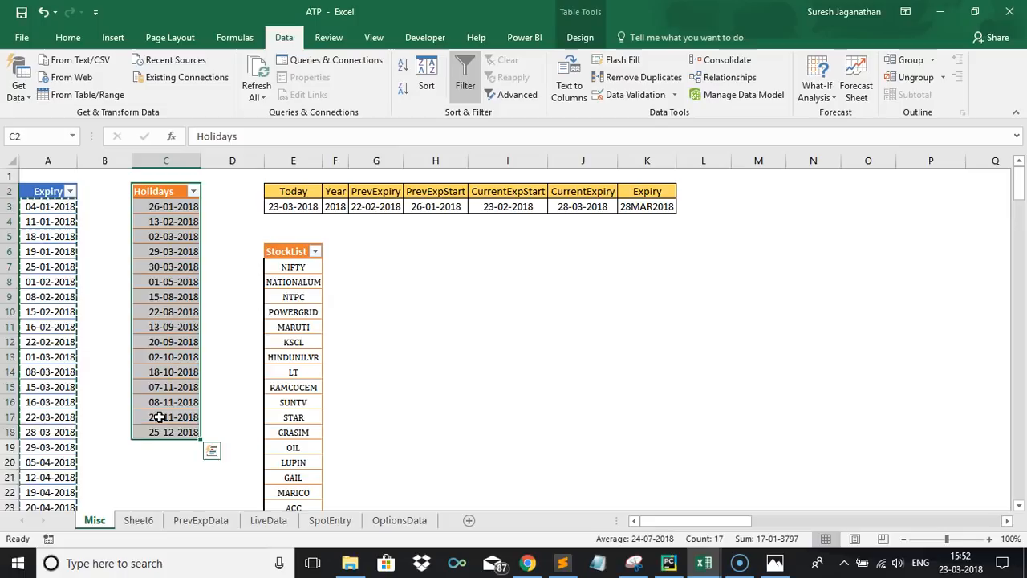
# Paste the Holidays table into cell B1 of the new workbook and fit column B's width to its contents
pyautogui.hotkey('ctrl', 'Tab')
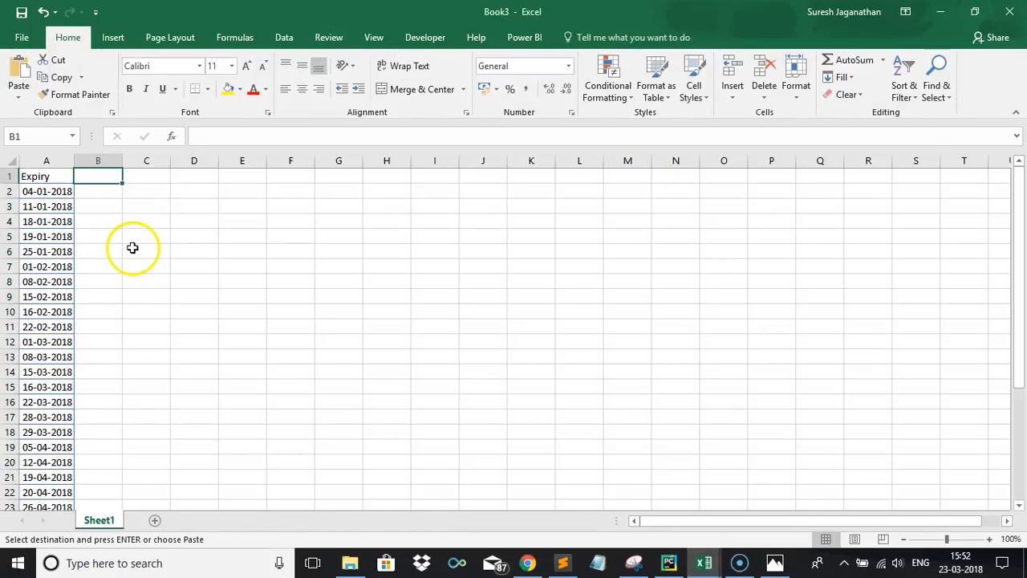
pyautogui.hotkey('ctrl', 'v')
pyautogui.moveTo(120, 163); pyautogui.dragTo(121, 163)
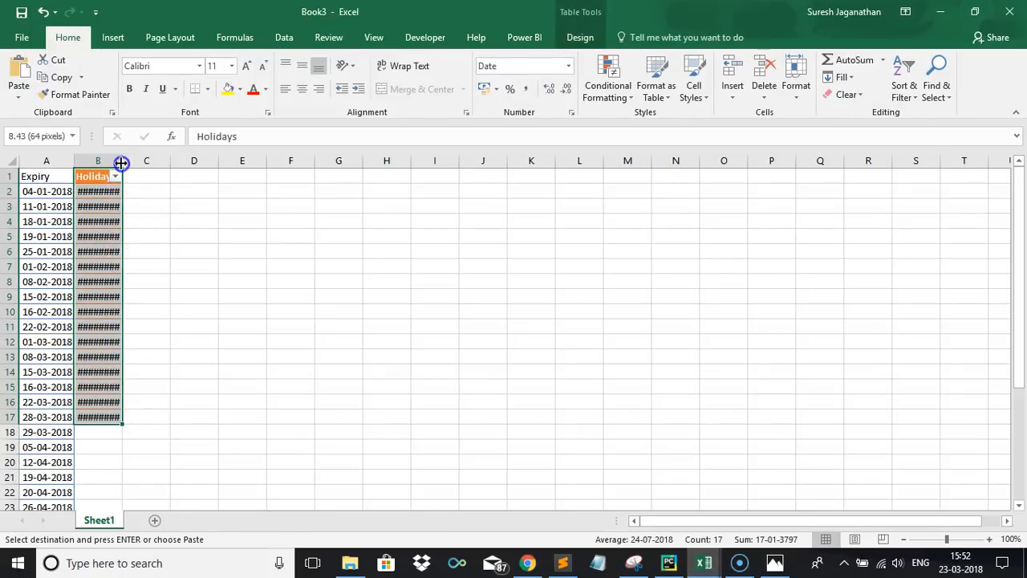
pyautogui.doubleClick(120, 163)
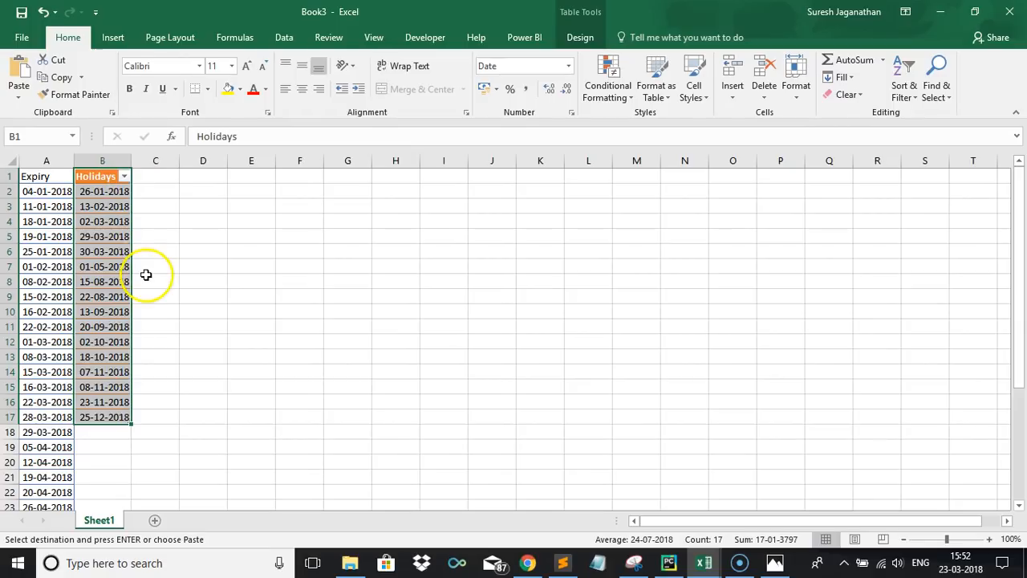
# Undo the column B width change and the Holidays table paste
pyautogui.click(43, 175)
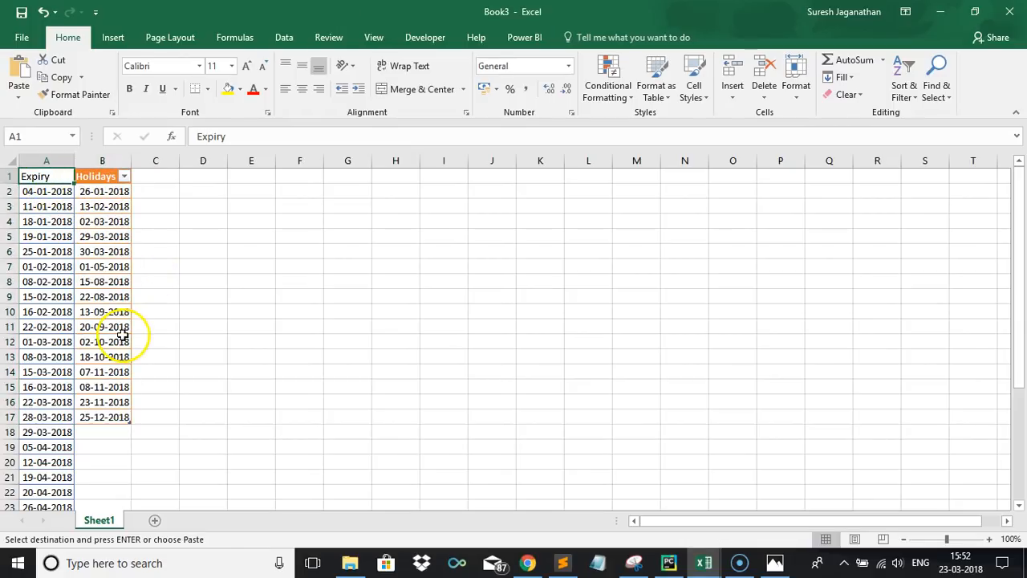
pyautogui.hotkey('ctrl', 'z')
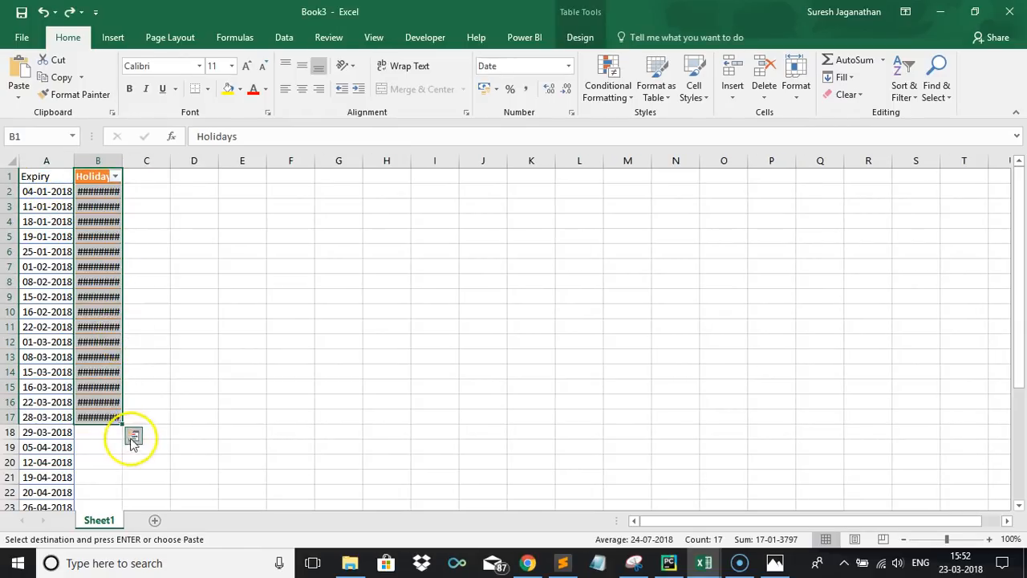
pyautogui.hotkey('ctrl', 'z')
# Paste the copied Holidays list again at cell B1, keeping values only without the table formatting
pyautogui.click(89, 190)
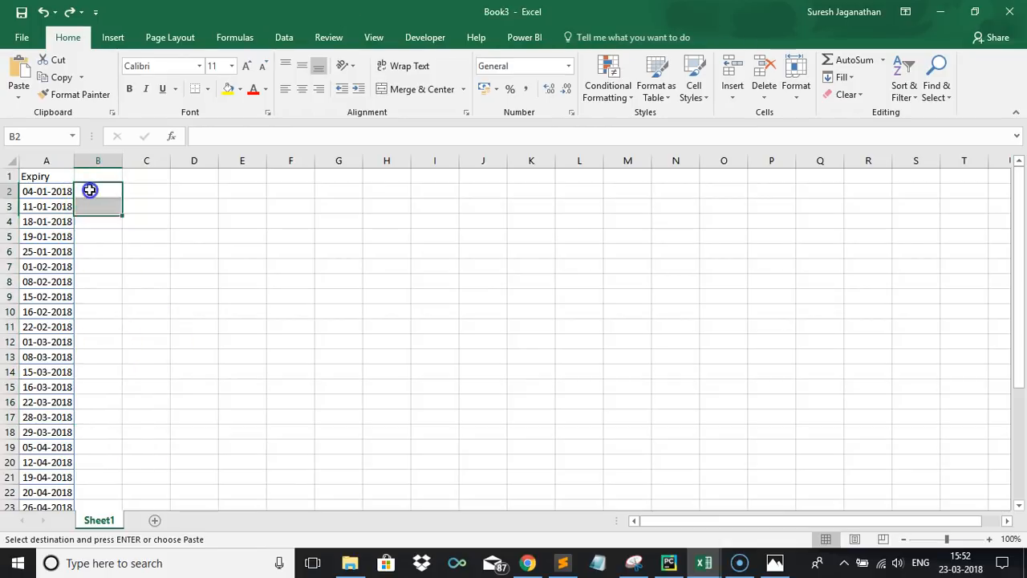
pyautogui.press('Up')
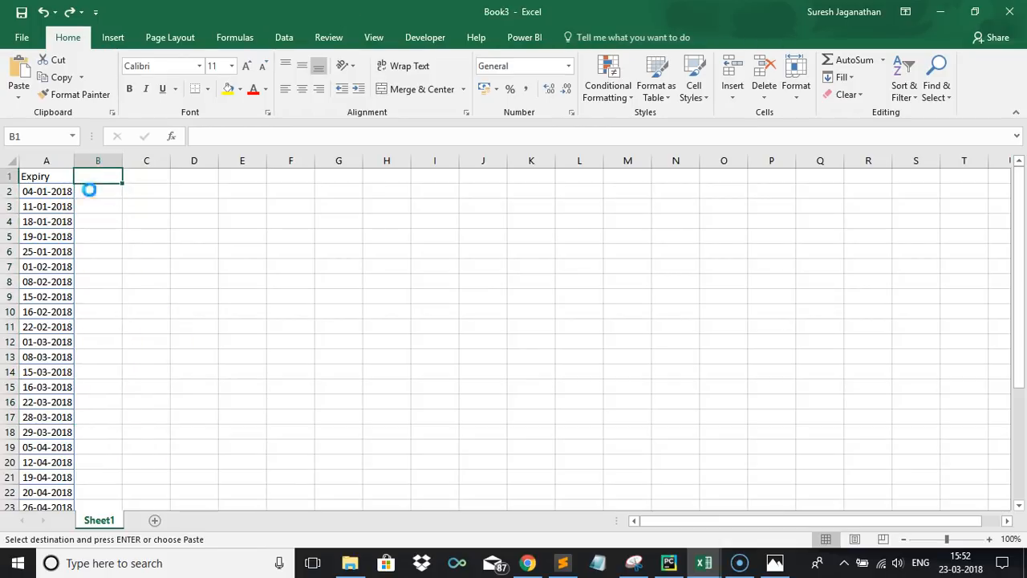
pyautogui.hotkey('ctrl', 'v')
pyautogui.click(163, 434)
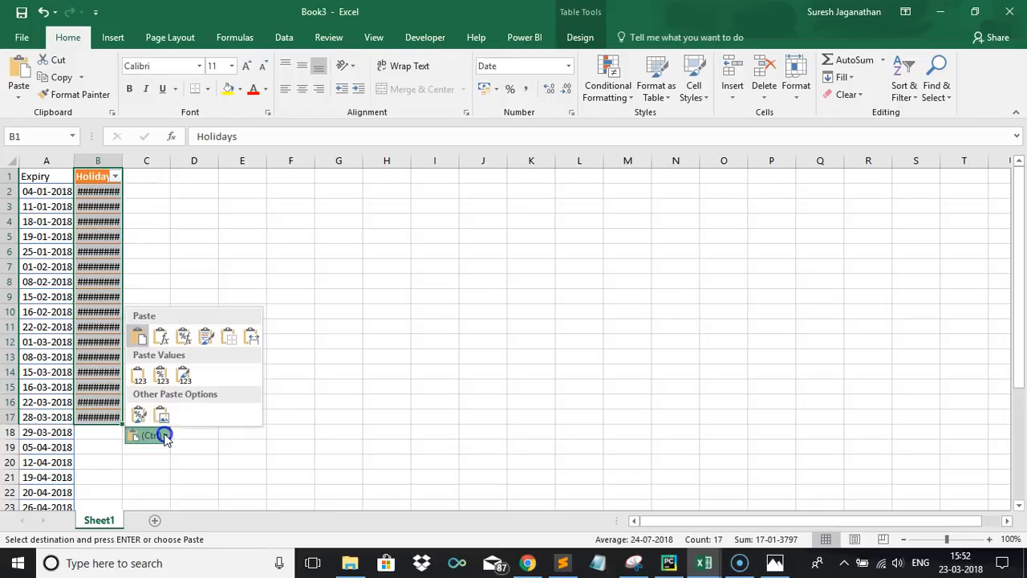
pyautogui.click(138, 374)
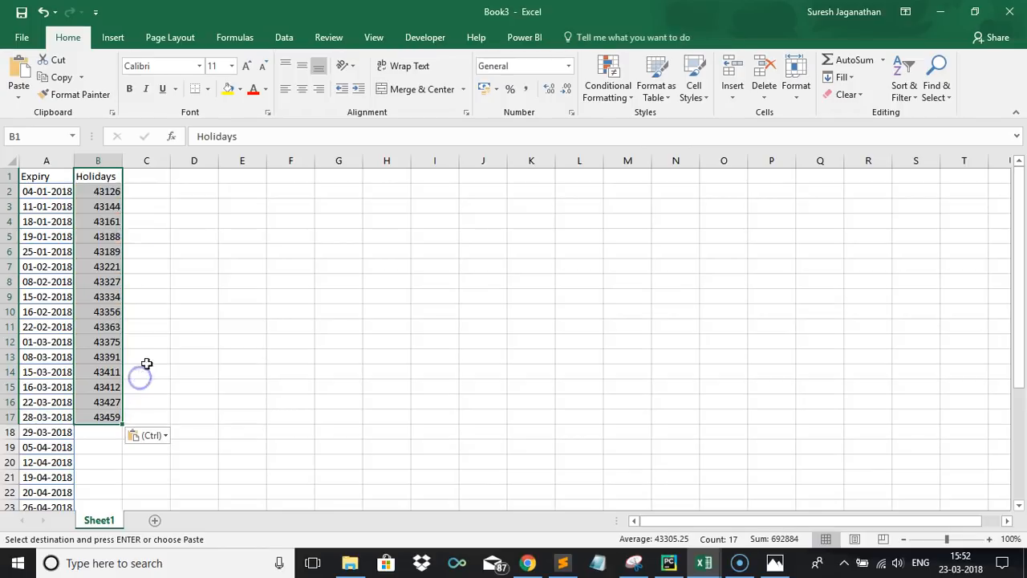
pyautogui.press('ctrl')
# Format the pasted holiday values in B2 to B17 with the Date number category
pyautogui.click(98, 192)
pyautogui.moveTo(98, 191); pyautogui.dragTo(94, 417)
pyautogui.rightClick(93, 418)
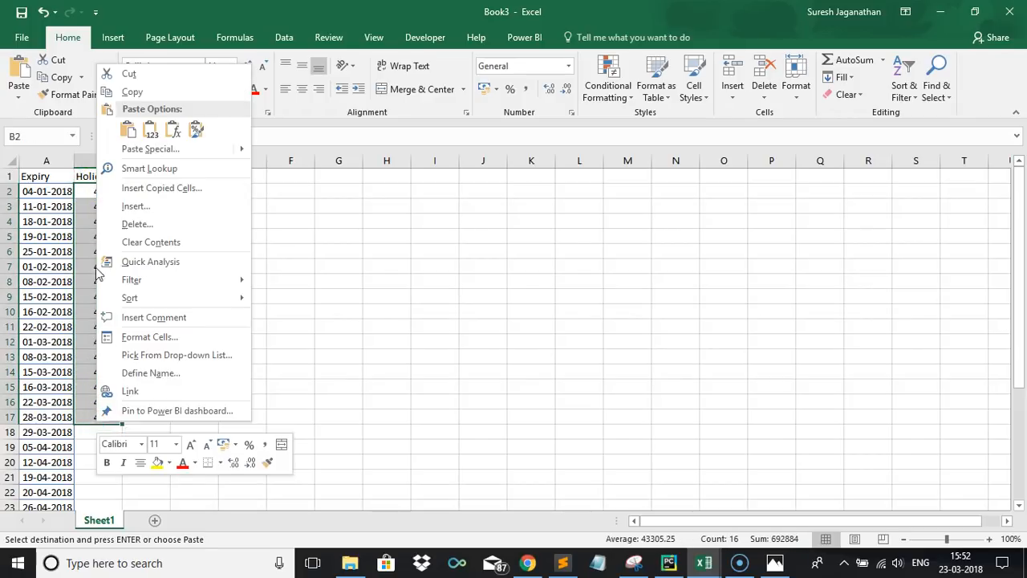
pyautogui.click(165, 336)
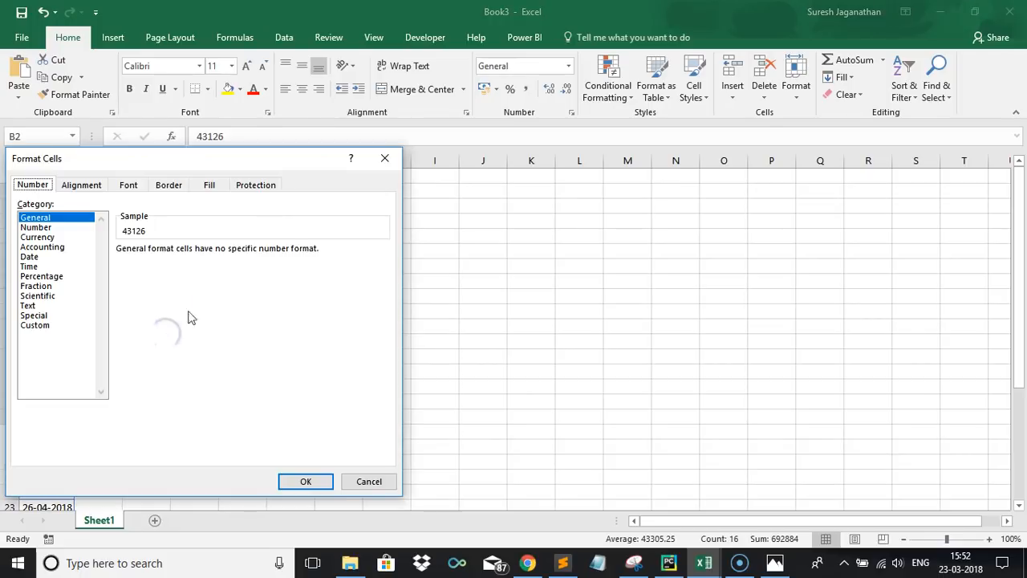
pyautogui.click(23, 258)
pyautogui.click(320, 487)
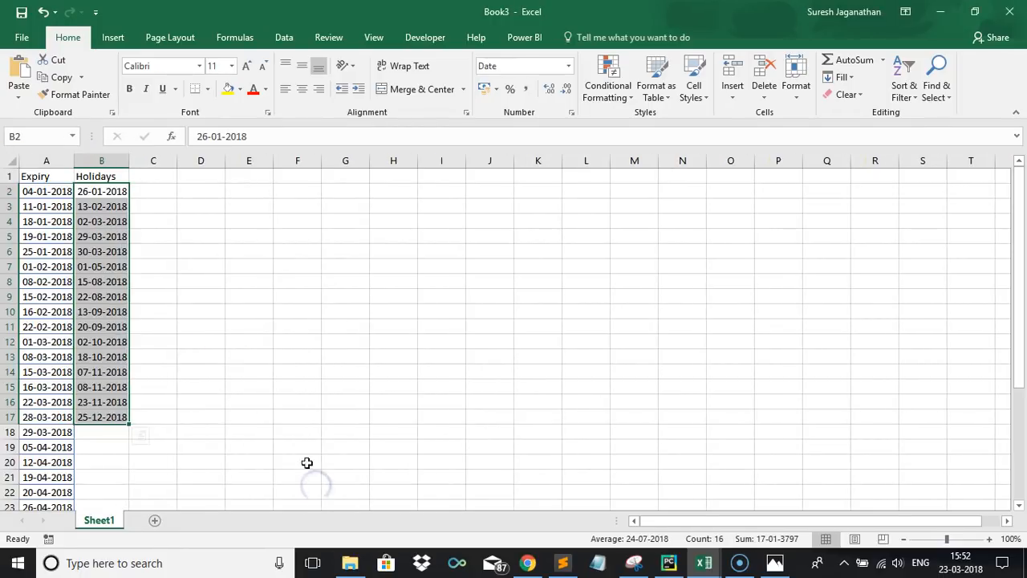
# Define the name Expiry for the whole expiry list with its header, A1 to A33
pyautogui.click(42, 177)
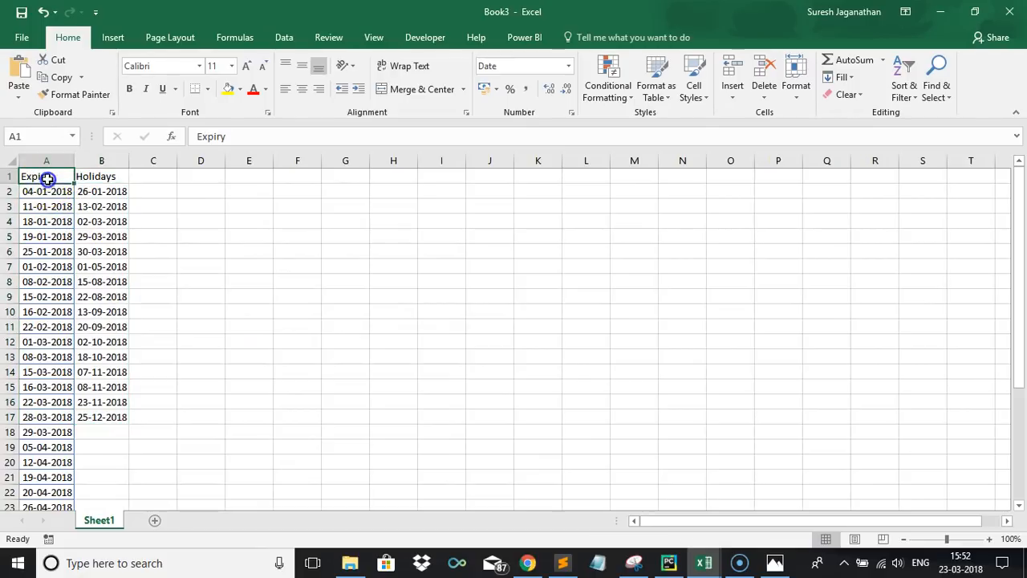
pyautogui.click(98, 177)
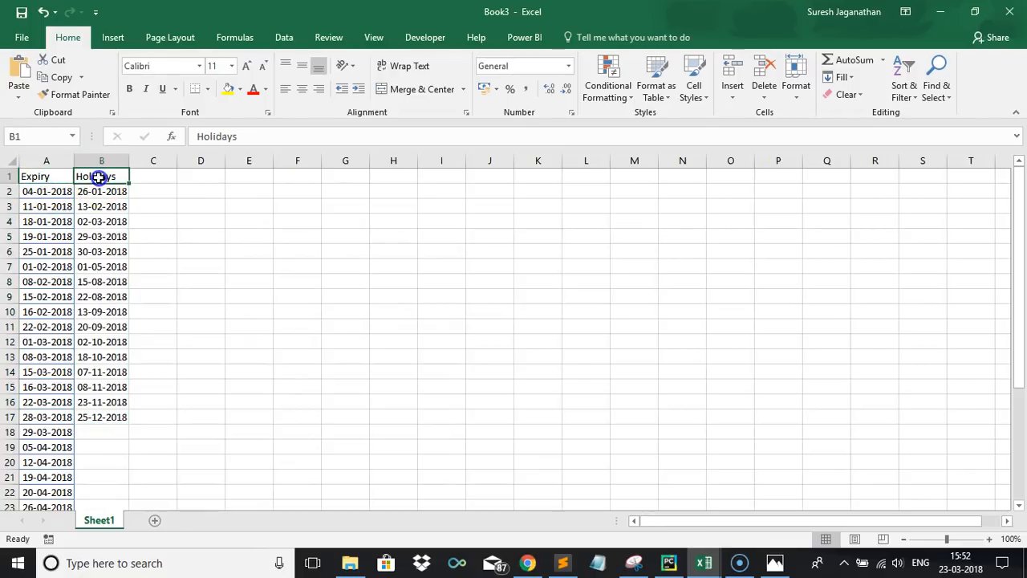
pyautogui.click(50, 180)
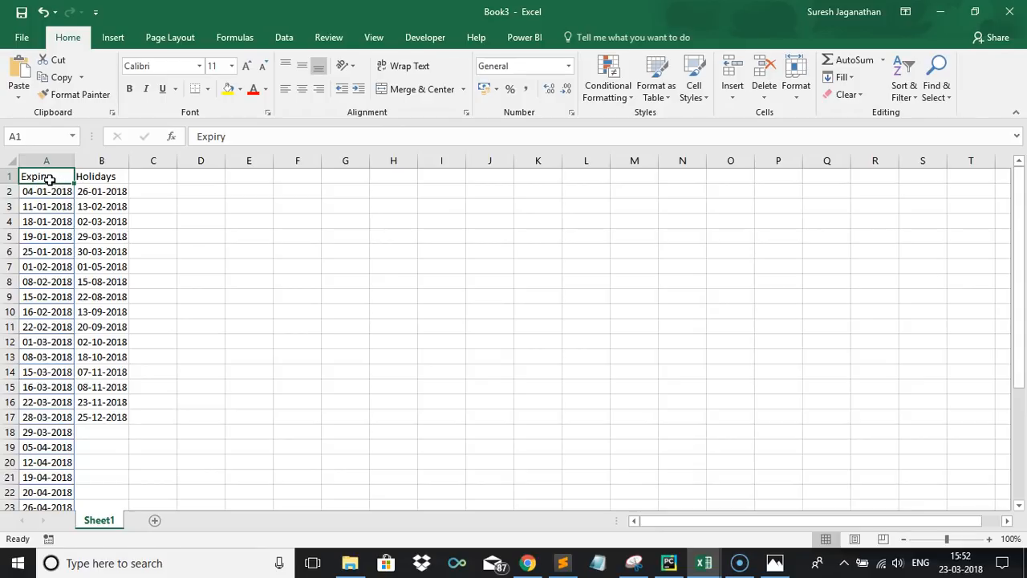
pyautogui.hotkey('ctrl', 'shift', 'Down')
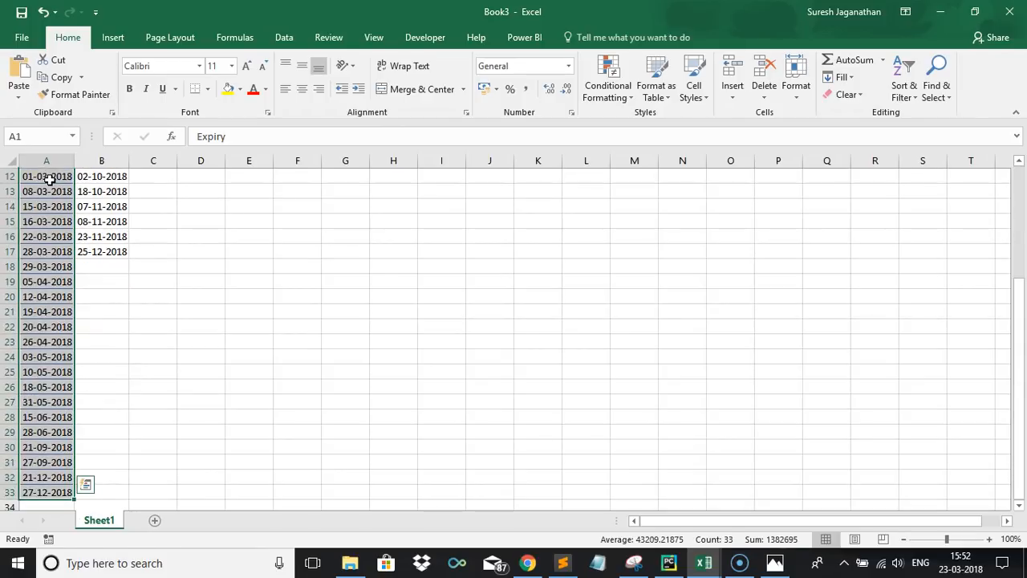
pyautogui.click(31, 134)
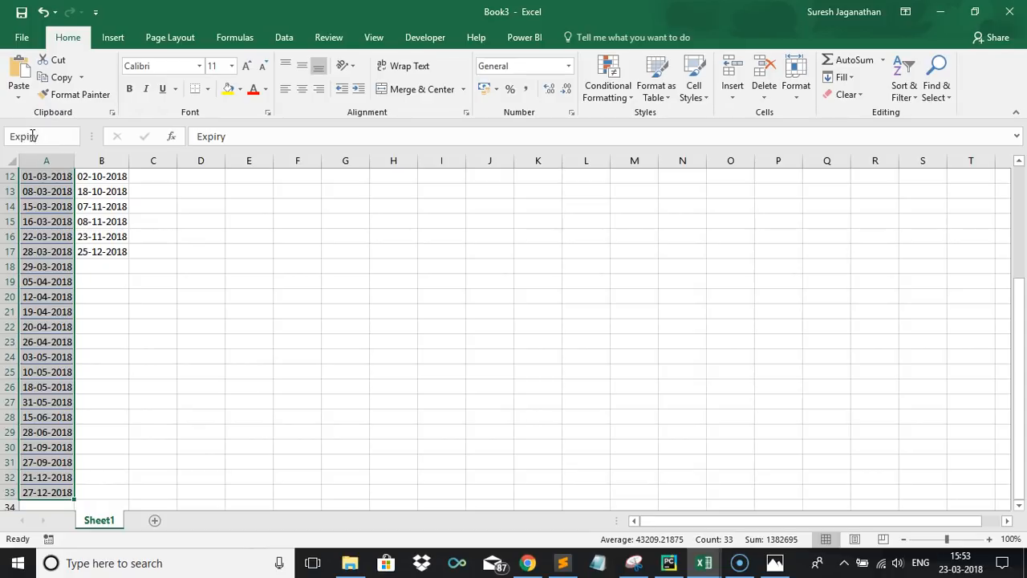
pyautogui.write('Expiry')
pyautogui.press('Return')
# Define the name Holidays for the holiday list with its header, B1 to B17
pyautogui.moveTo(95, 177); pyautogui.dragTo(122, 416)
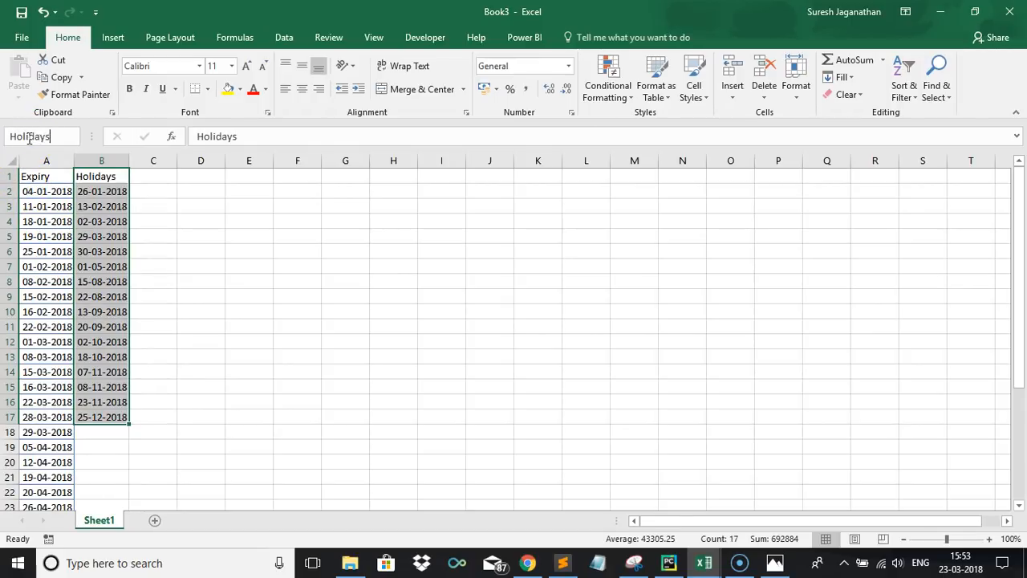
pyautogui.click(29, 138)
pyautogui.write('Holidays')
pyautogui.press('Return')
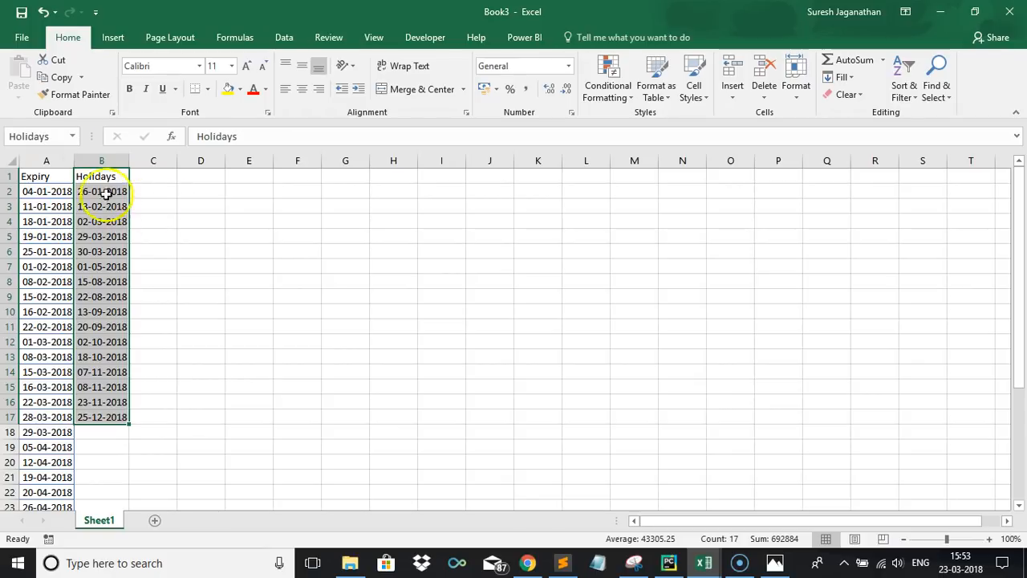
pyautogui.click(94, 175)
pyautogui.click(61, 178)
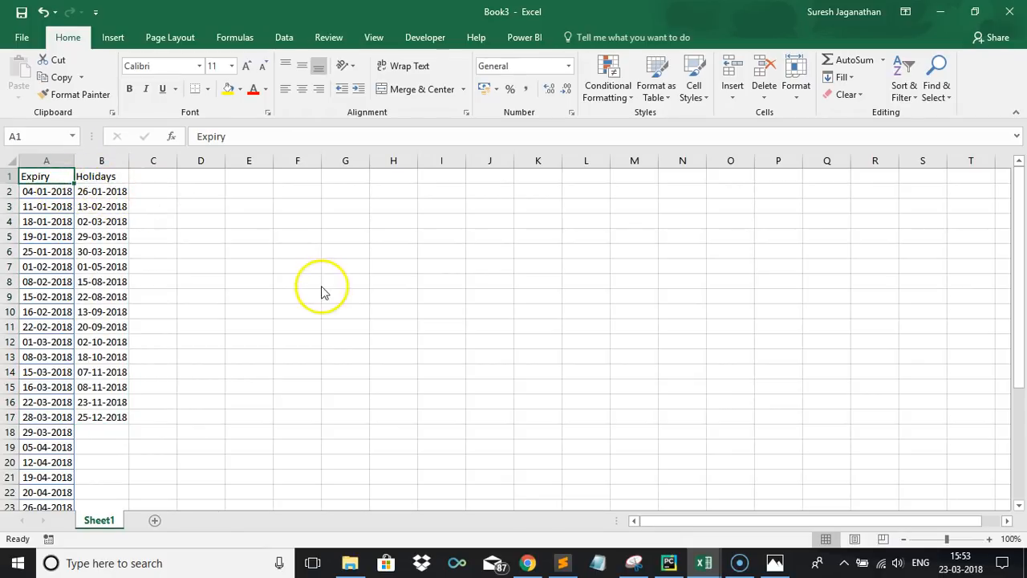
# Switch to the ATP workbook and examine the date summary headers on the Misc sheet, from Today in E2 to Expiry in K2
pyautogui.hotkey('alt', 'Tab')
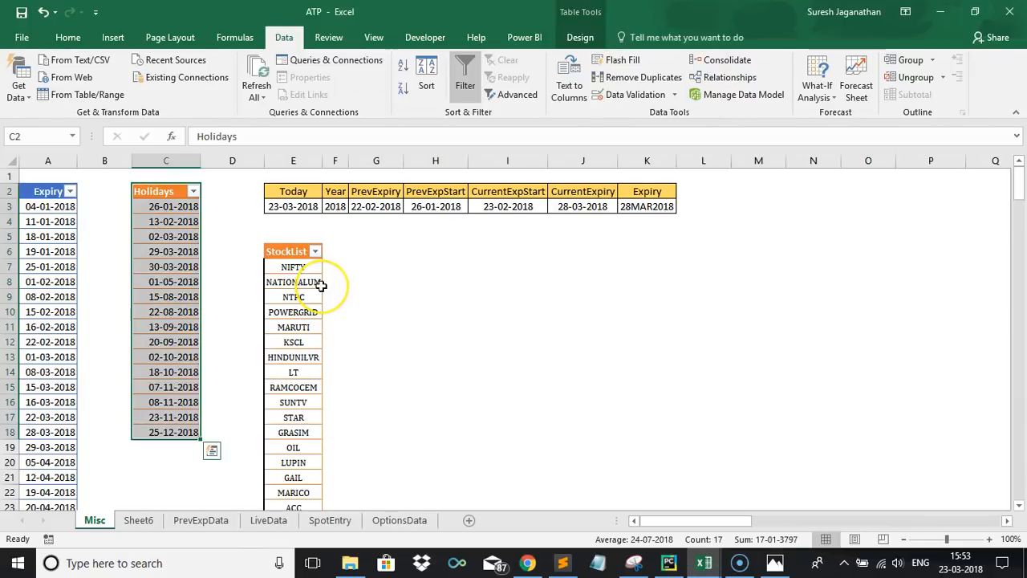
pyautogui.click(303, 191)
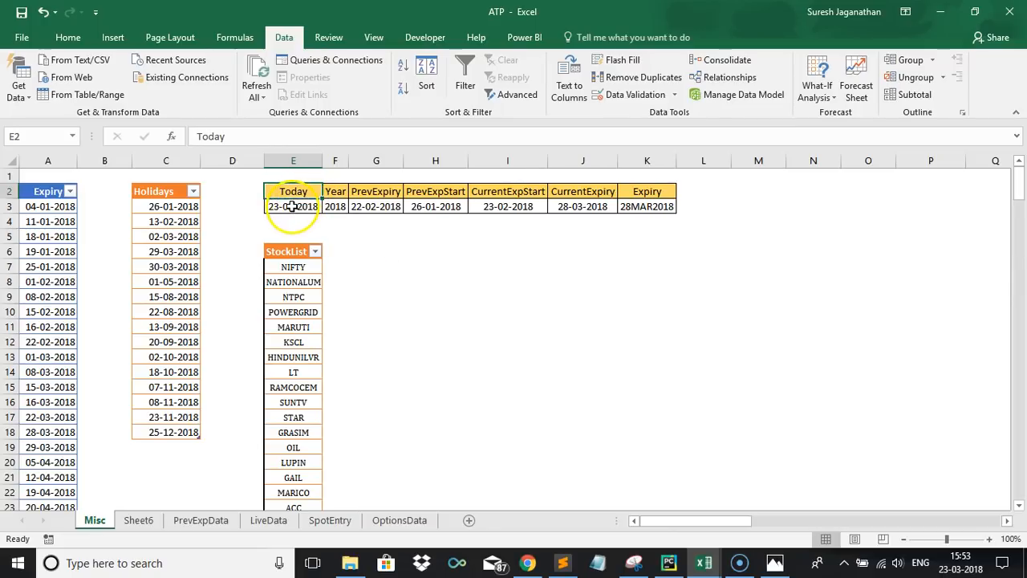
pyautogui.click(293, 207)
pyautogui.click(337, 191)
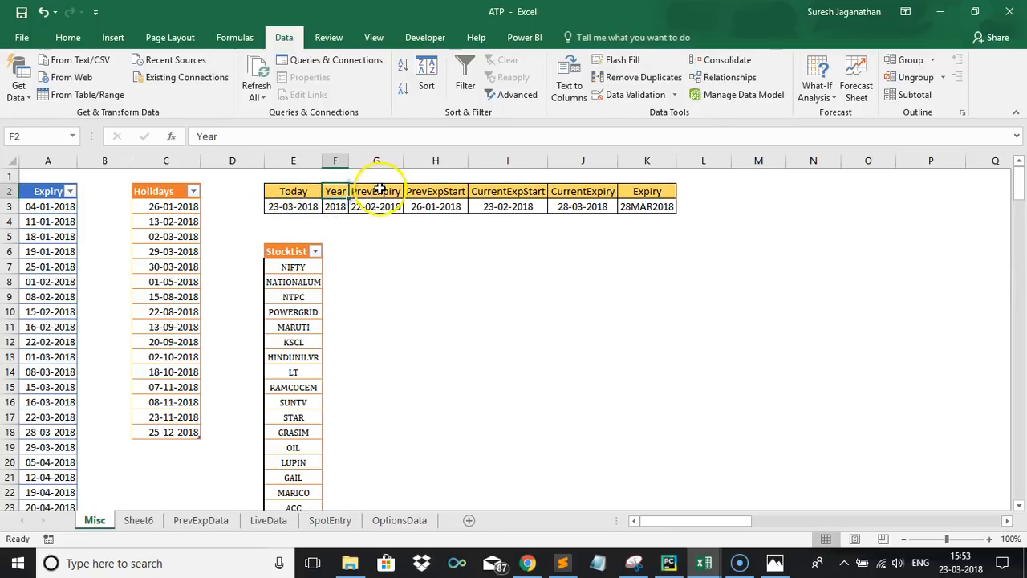
pyautogui.click(379, 189)
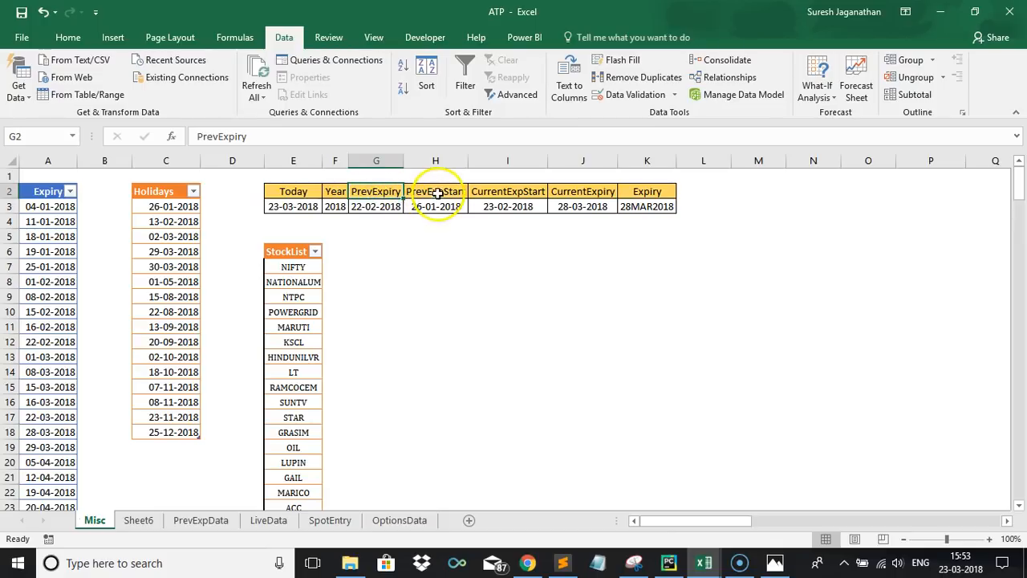
pyautogui.click(435, 193)
pyautogui.click(516, 191)
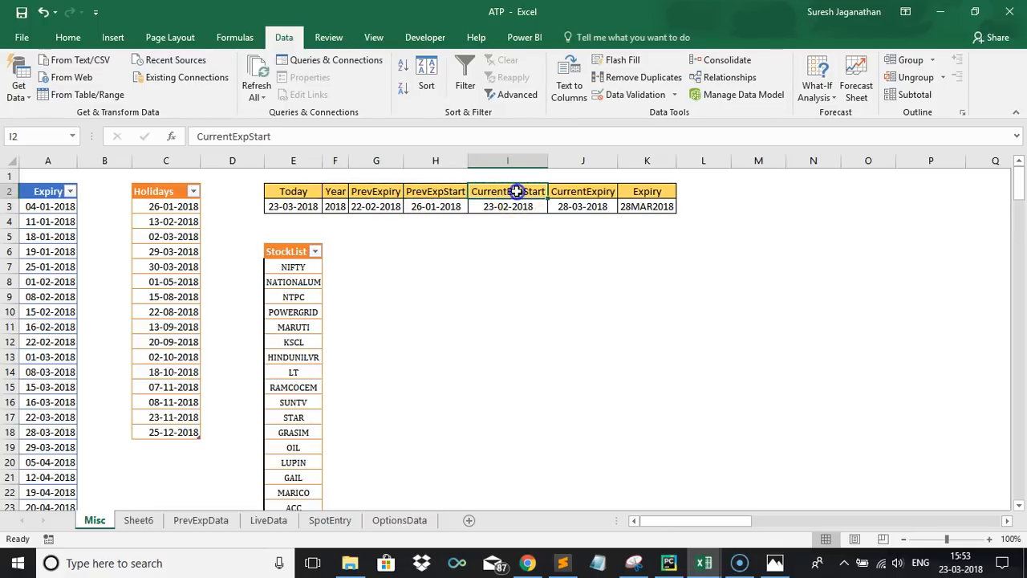
pyautogui.click(592, 191)
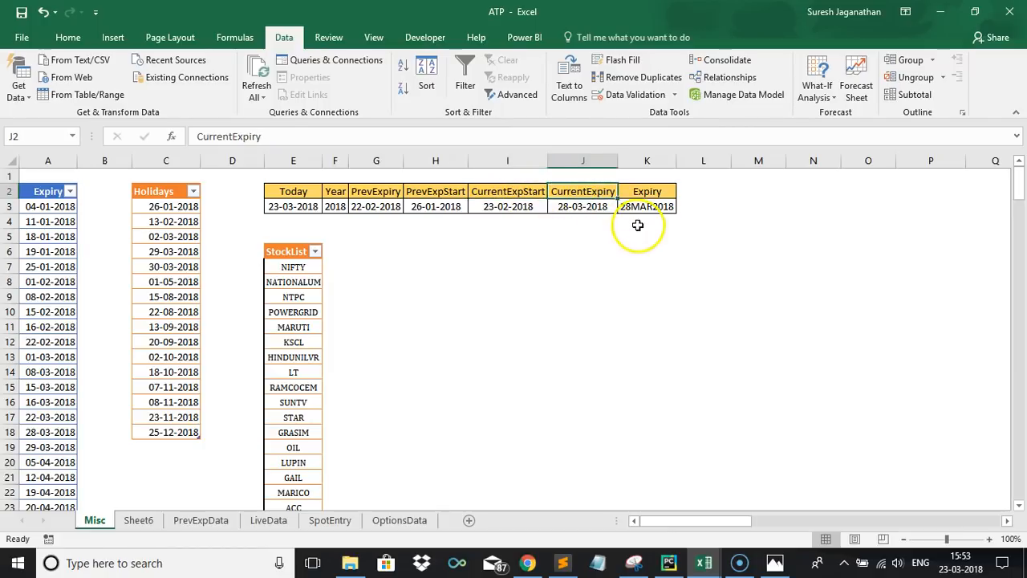
pyautogui.click(638, 193)
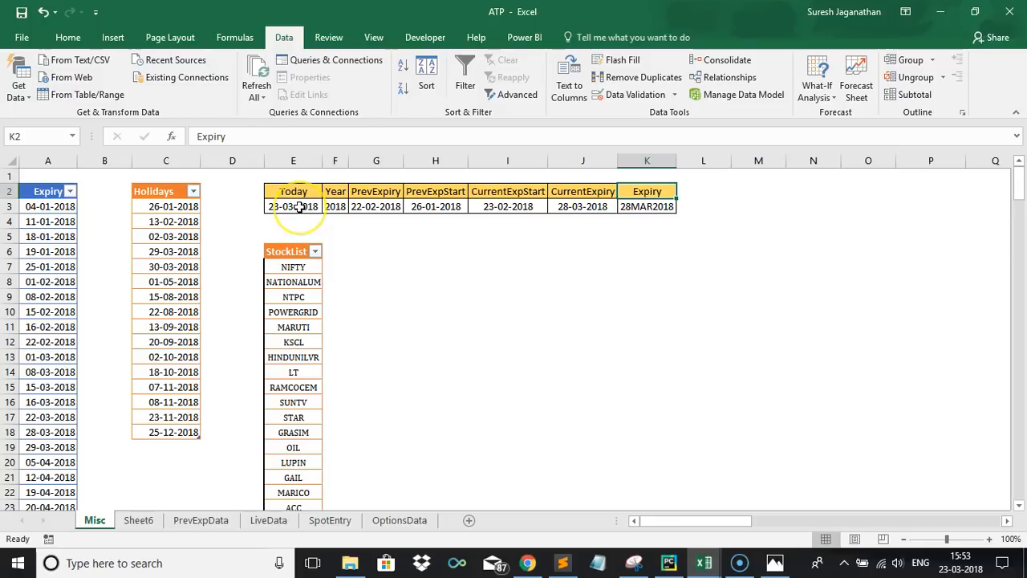
# Copy the summary headers E2 to K2 from the ATP Misc sheet and paste them at cell F2 of the new workbook
pyautogui.hotkey('alt', 'Tab')
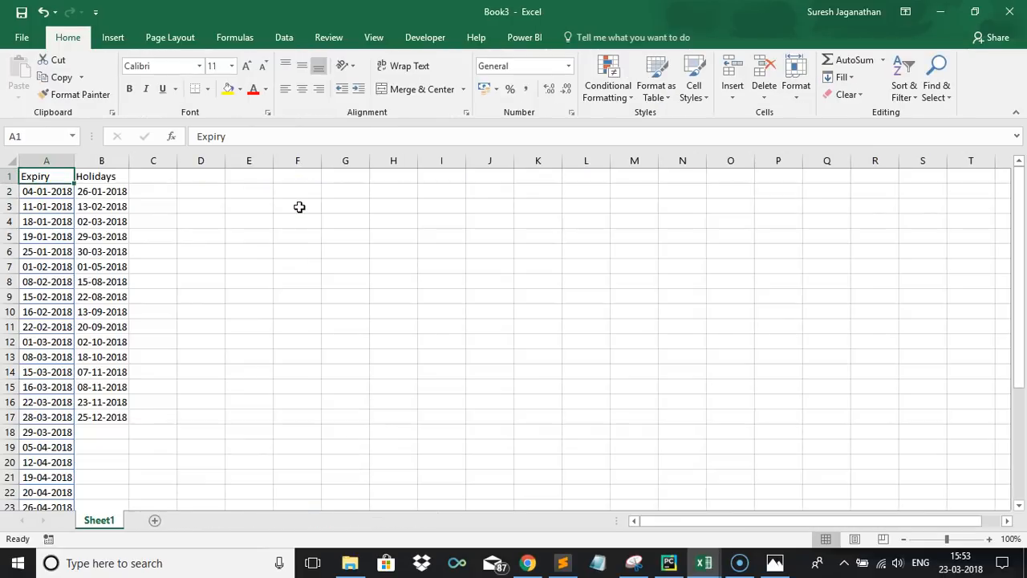
pyautogui.click(313, 192)
pyautogui.hotkey('alt', 'Tab')
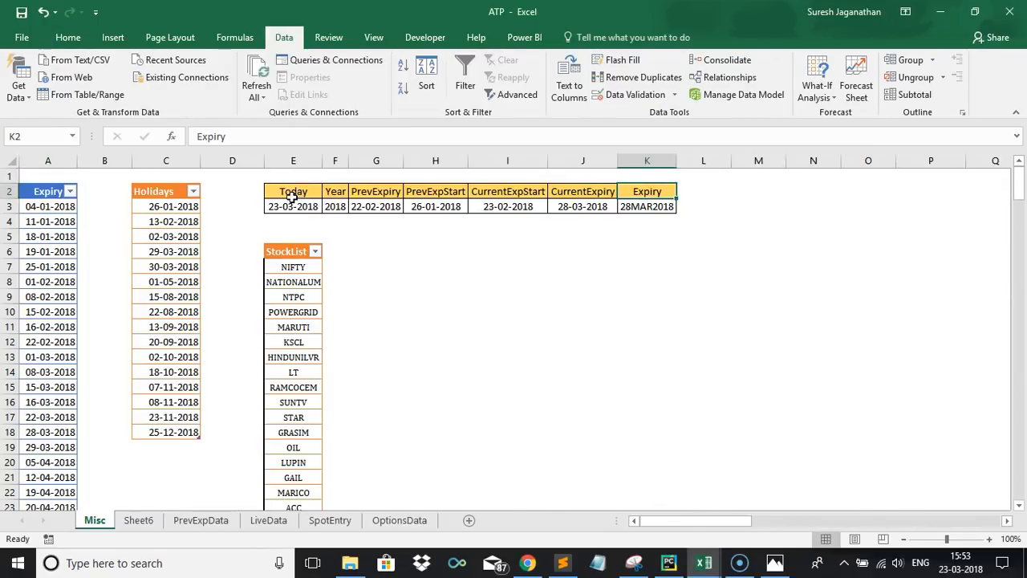
pyautogui.moveTo(292, 192); pyautogui.dragTo(660, 197)
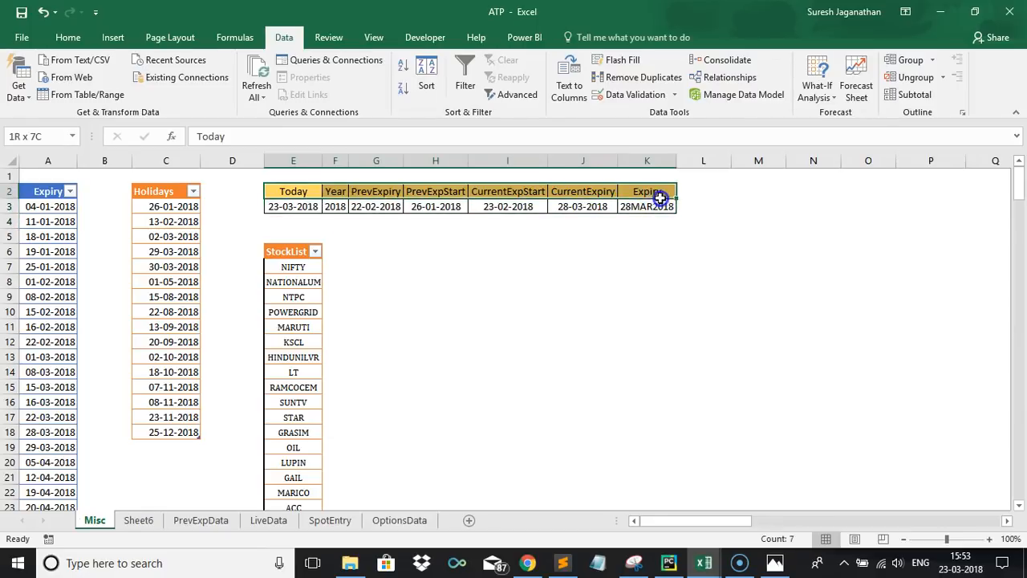
pyautogui.hotkey('ctrl', 'c')
pyautogui.hotkey('alt', 'Tab')
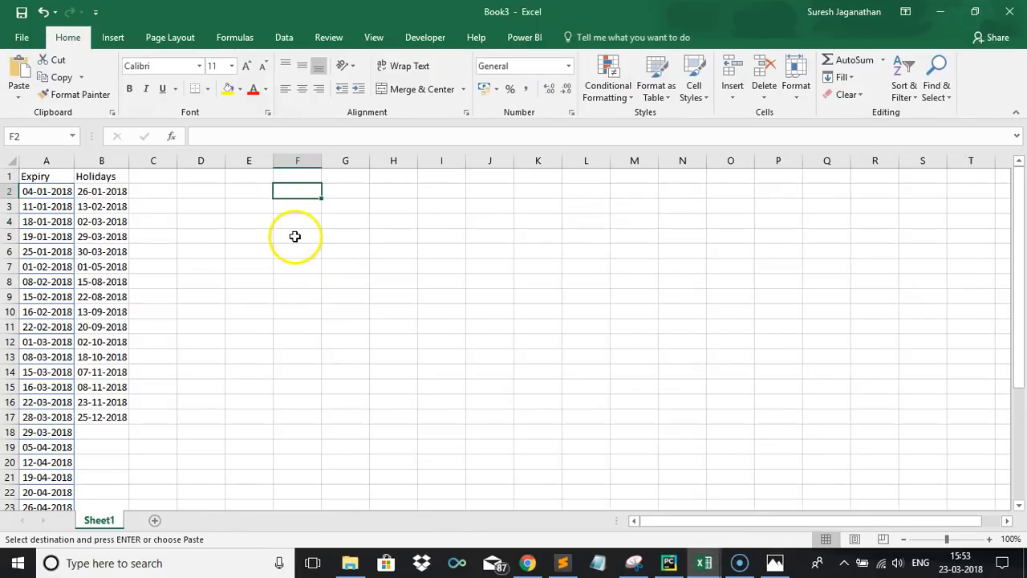
pyautogui.hotkey('ctrl', 'v')
# Enter the formula =TODAY() in cell F3 under the Today header
pyautogui.click(300, 209)
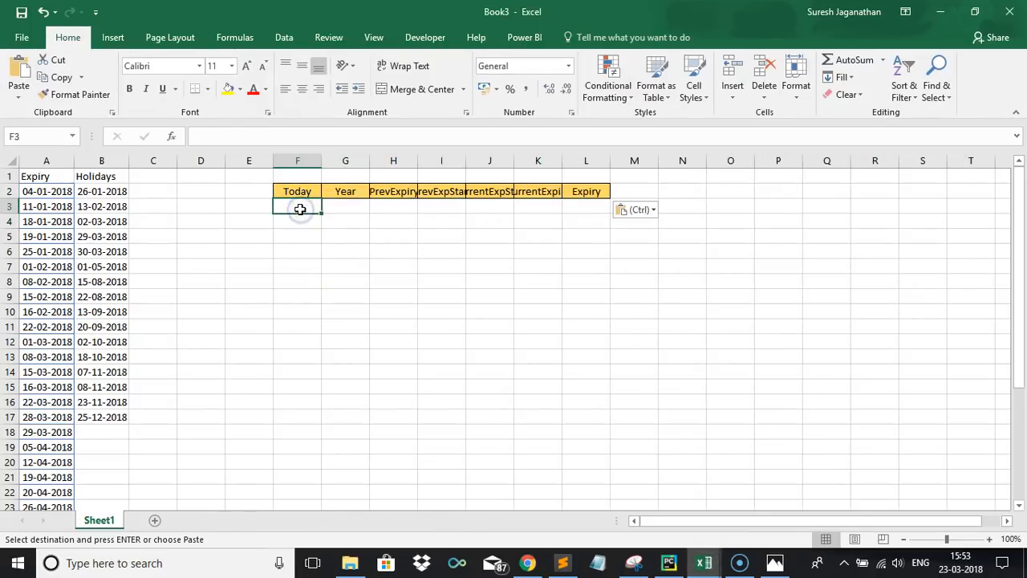
pyautogui.write('=Toda')
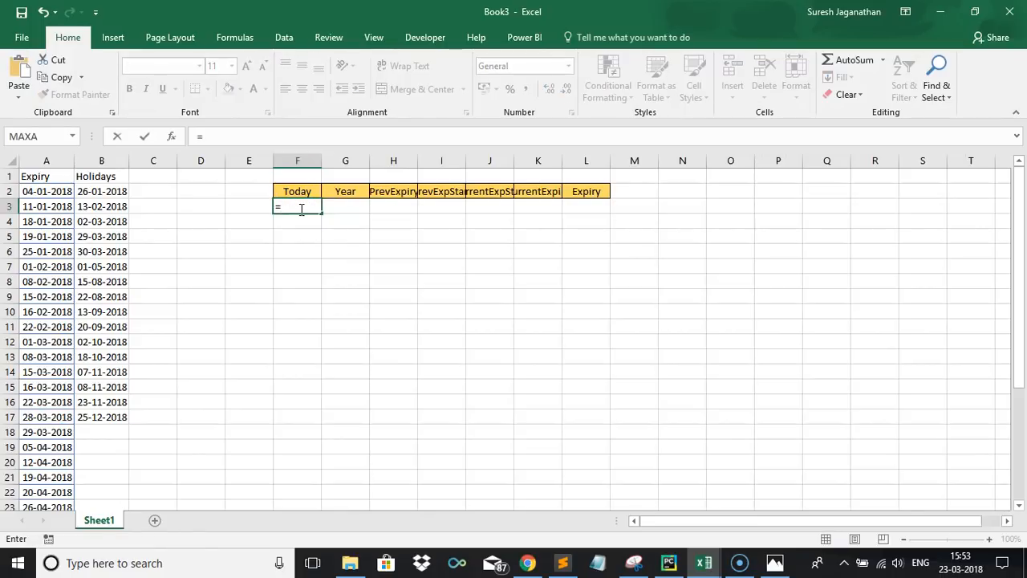
pyautogui.press('Tab')
pyautogui.write(')')
pyautogui.press('Tab')
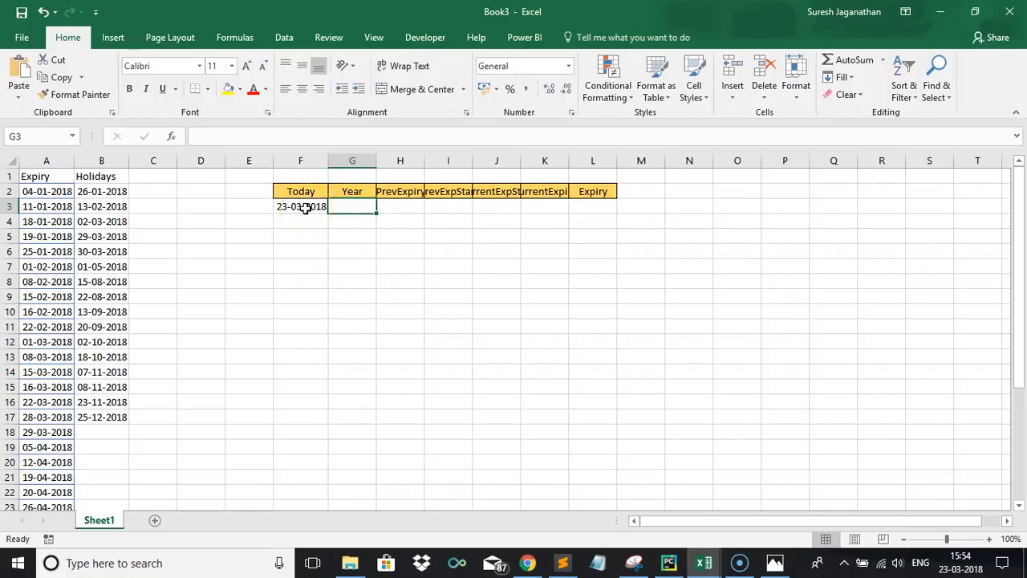
# Define the name Today for cell F3
pyautogui.click(304, 208)
pyautogui.click(47, 136)
pyautogui.write('Toda')
pyautogui.press('Return')
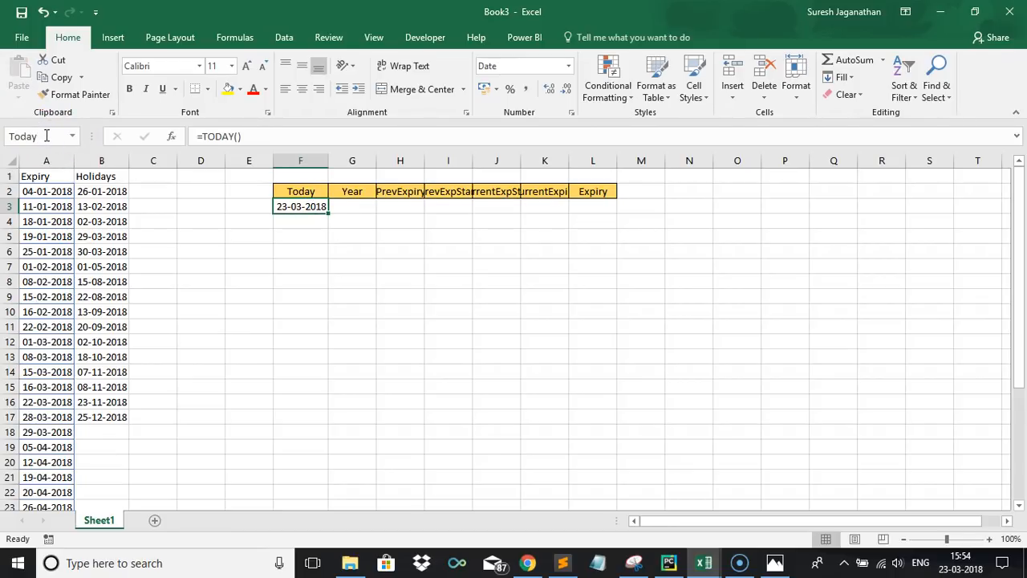
# Enter the formula =YEAR(Today) in cell G3 under the Year header
pyautogui.click(362, 205)
pyautogui.write('=')
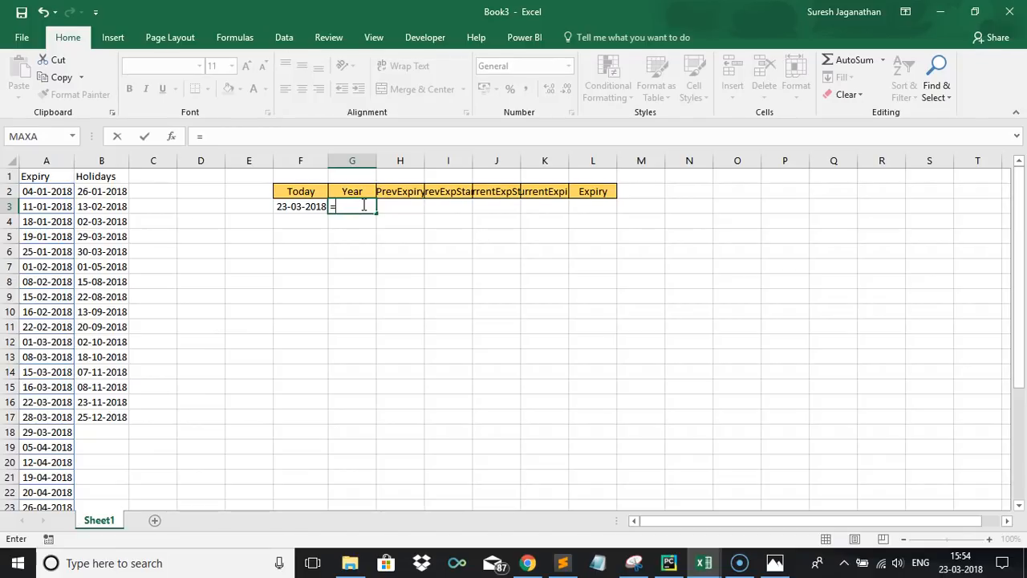
pyautogui.write('YEAR(')
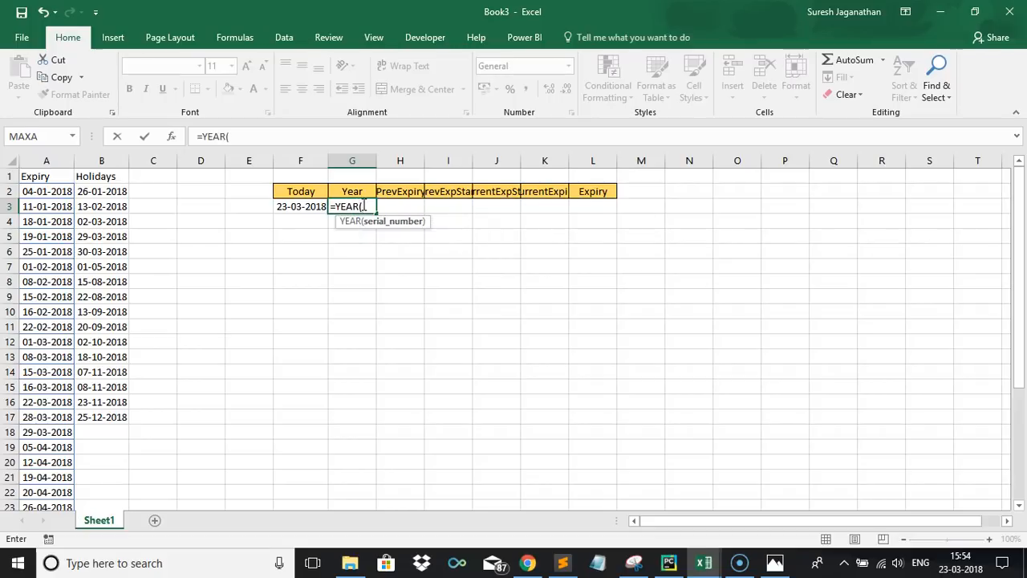
pyautogui.click(293, 205)
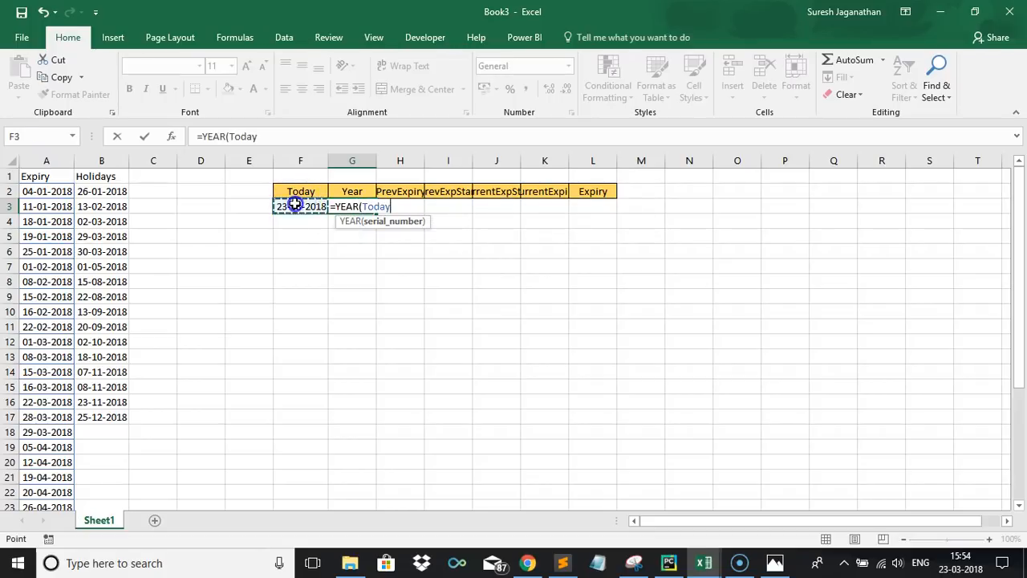
pyautogui.write(')')
pyautogui.press('Return')
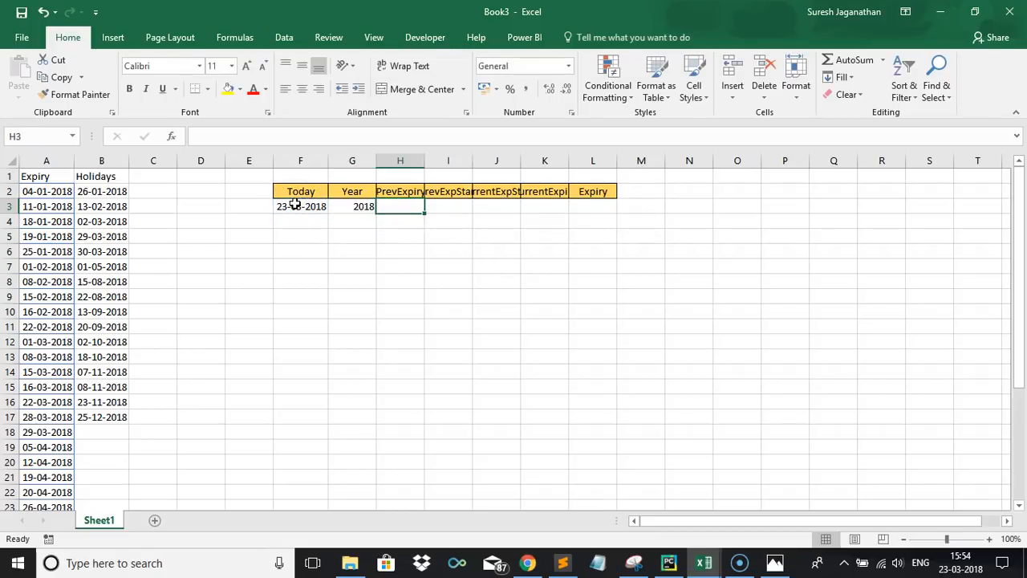
# Replace the formula in cell G3 under Year with =TEXT(Today,"yyyy")
pyautogui.click(368, 207)
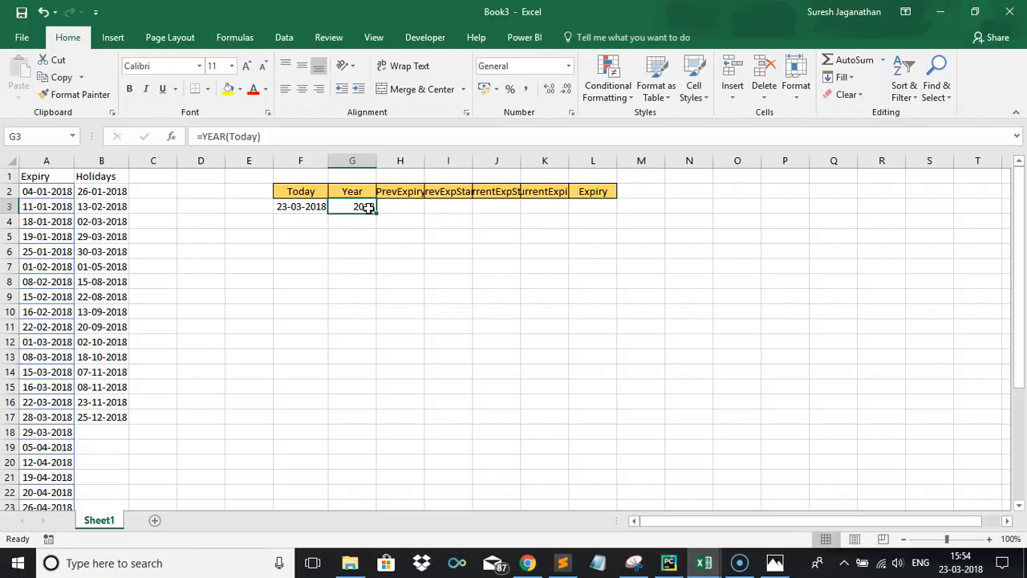
pyautogui.write('=')
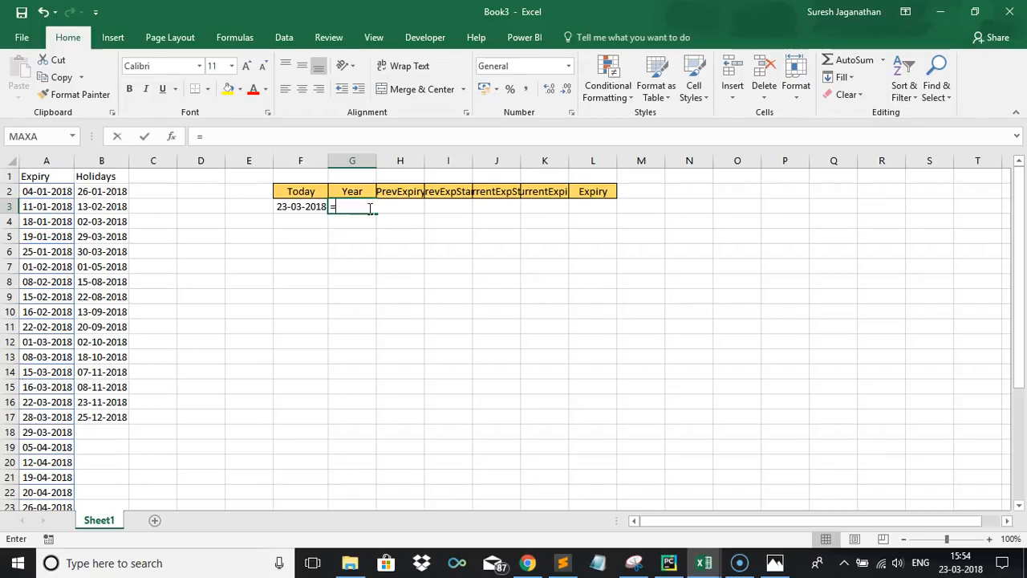
pyautogui.write('UPPER')
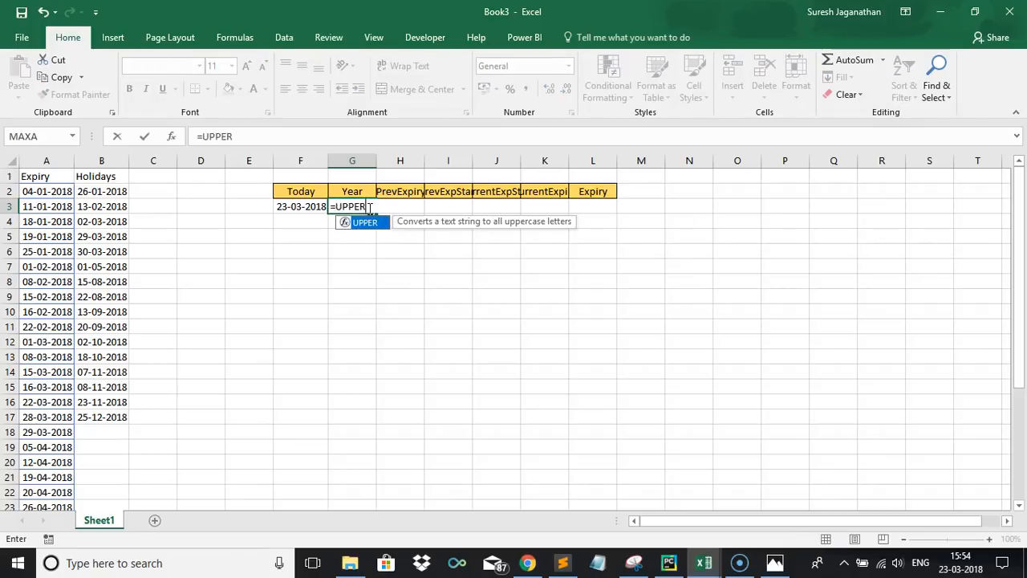
pyautogui.press('BackSpace')
pyautogui.press('BackSpace')
pyautogui.press('BackSpace')
pyautogui.write('TEXT(')
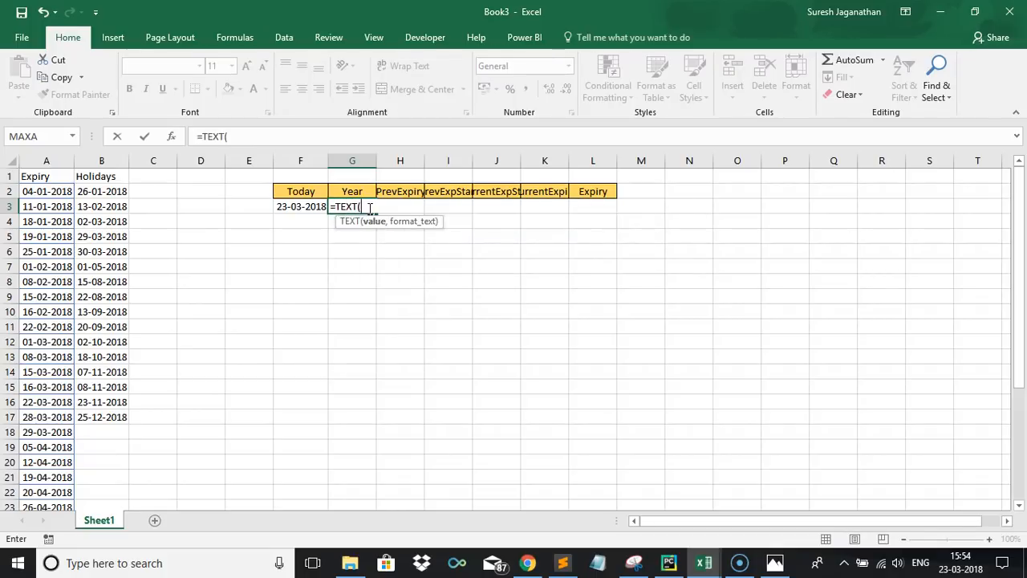
pyautogui.write('Today')
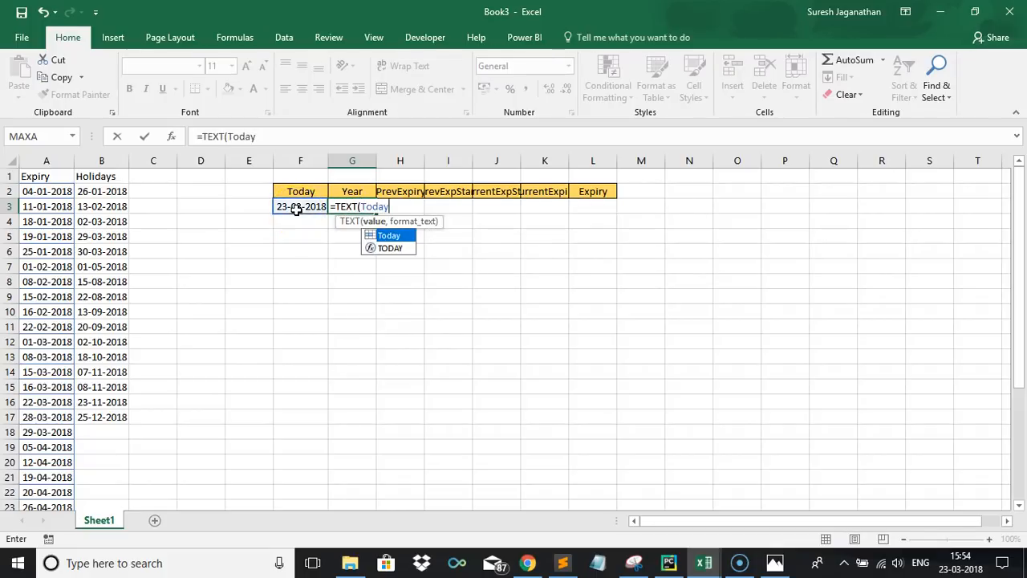
pyautogui.press('Return')
pyautogui.press('Return')
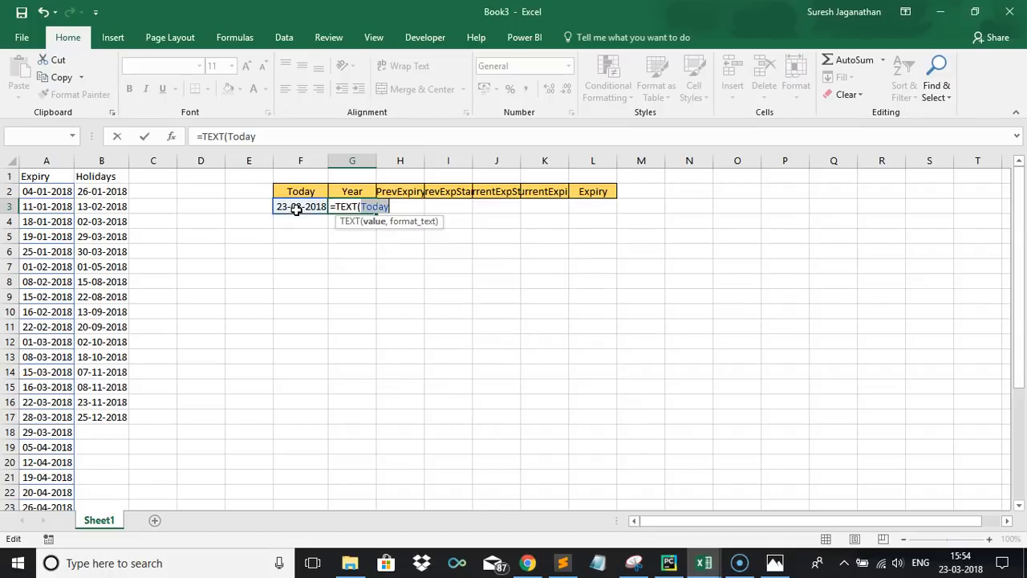
pyautogui.press('Right')
pyautogui.write(',')
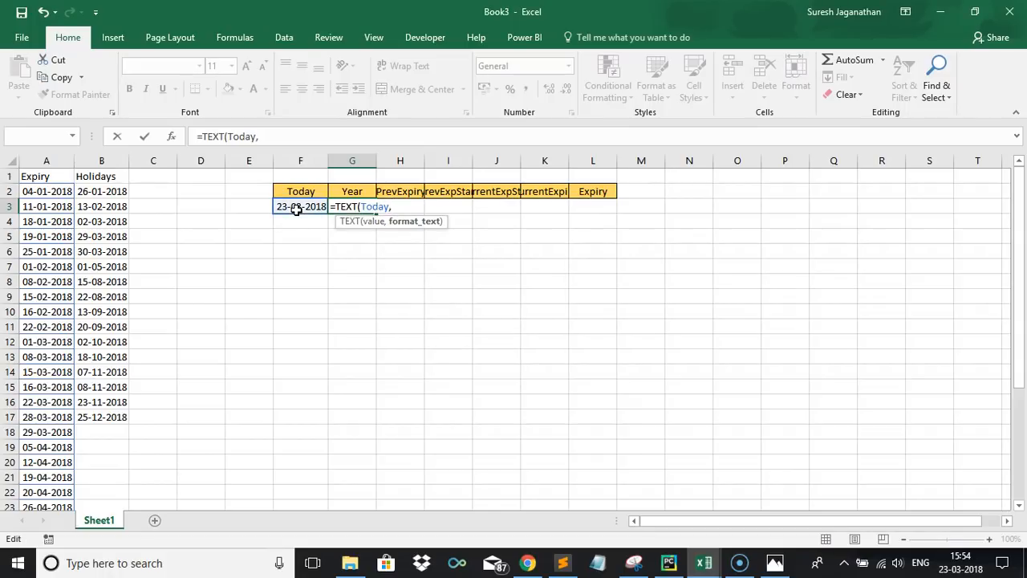
pyautogui.write('"Yyy')
pyautogui.press('BackSpace')
pyautogui.press('BackSpace')
pyautogui.press('Tab')
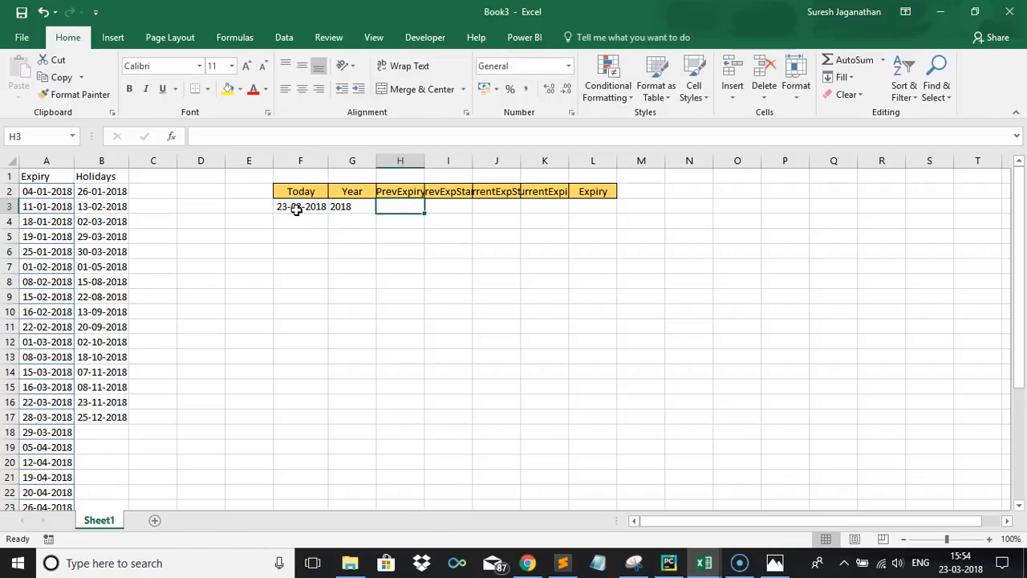
pyautogui.click(365, 211)
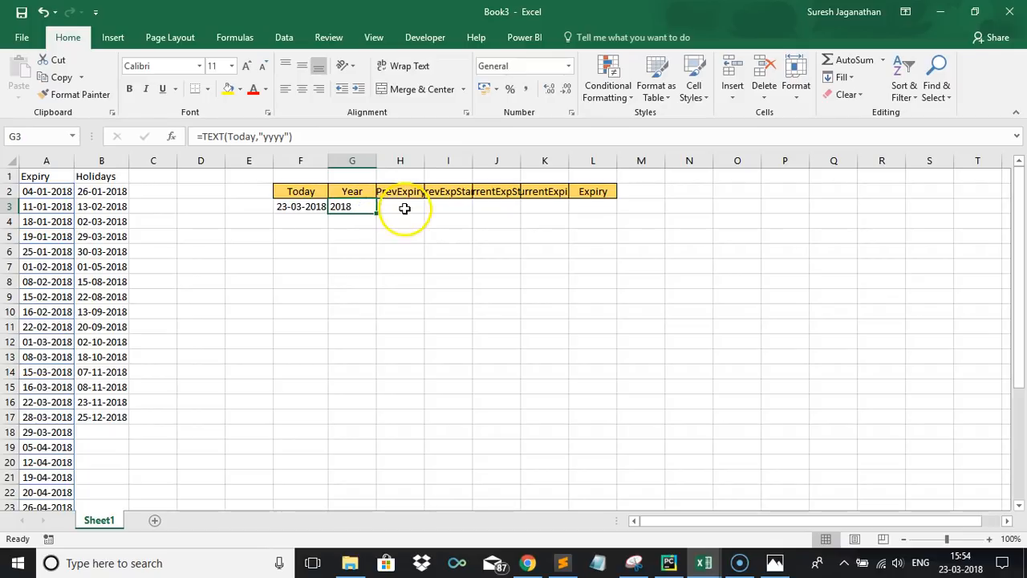
# Widen columns H to K so the headers from PrevExpiry to CurrentExpiry fit in full
pyautogui.click(405, 208)
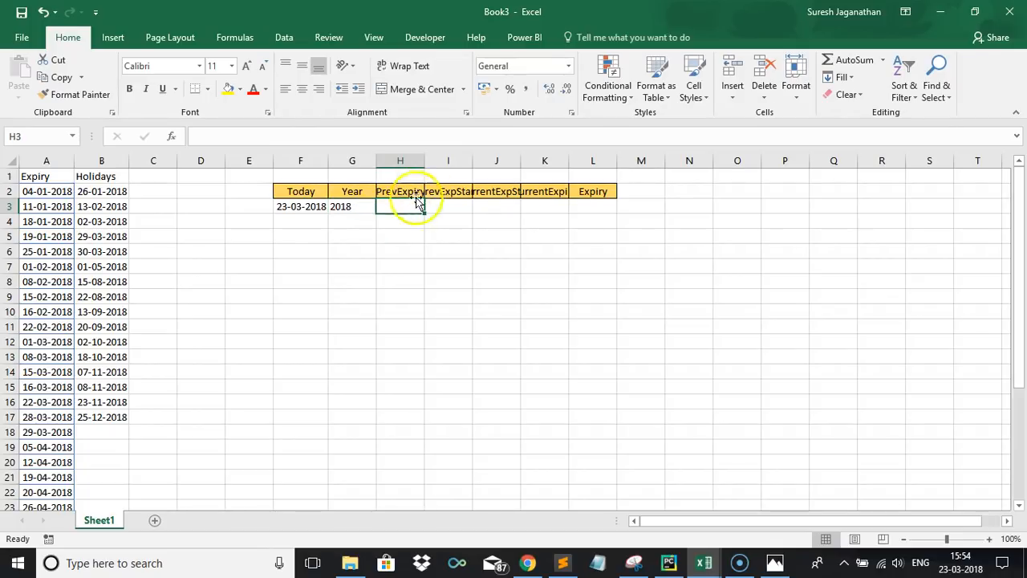
pyautogui.moveTo(425, 164); pyautogui.dragTo(432, 163)
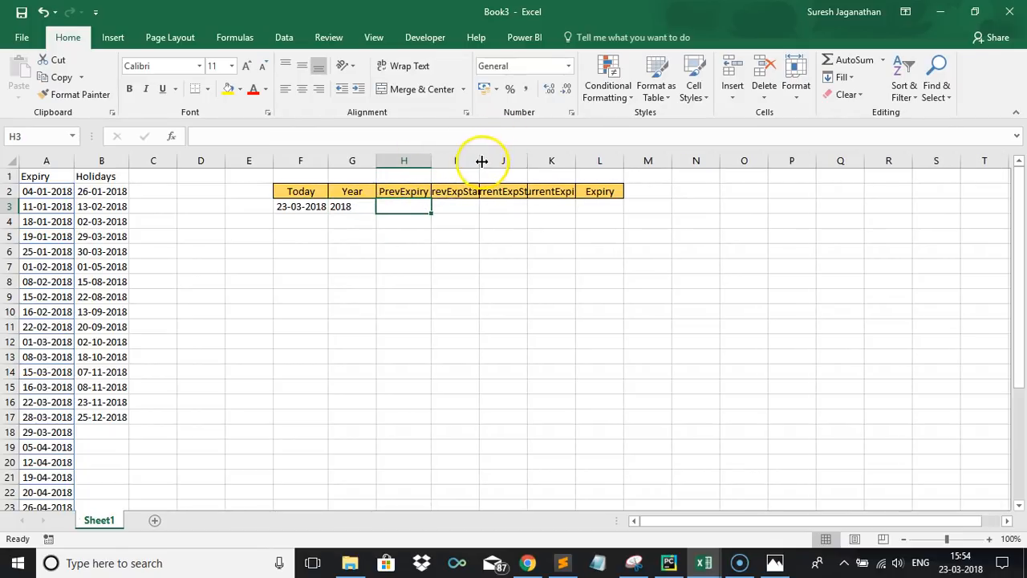
pyautogui.doubleClick(480, 160)
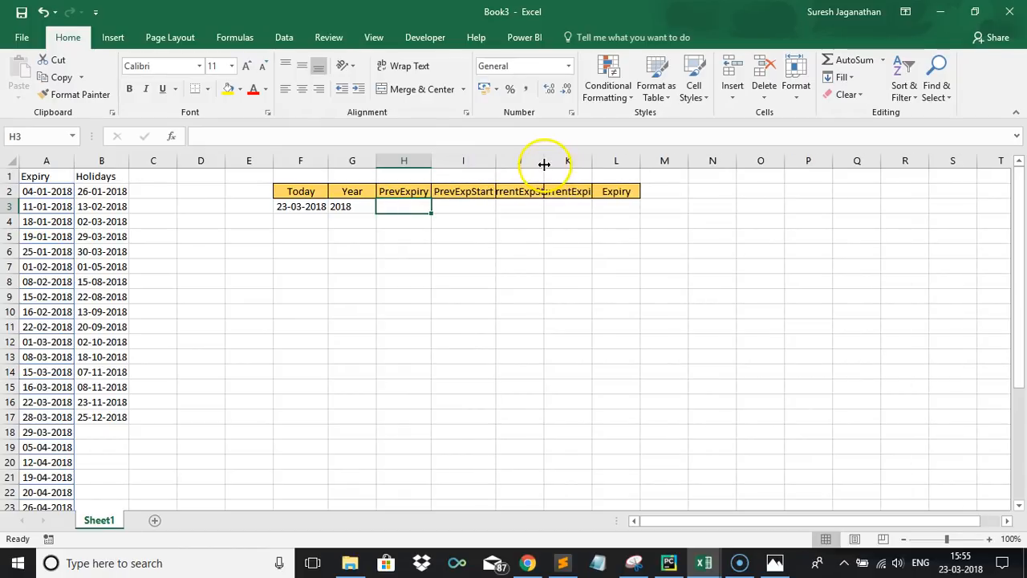
pyautogui.doubleClick(544, 161)
pyautogui.doubleClick(623, 160)
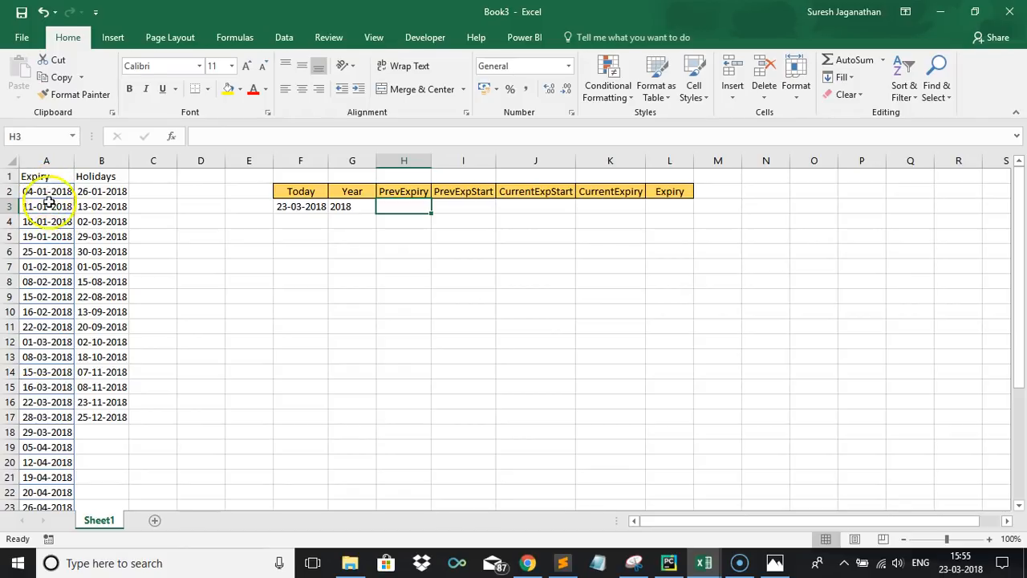
# Compare the expiry date in A18 with the holiday in B5 and the preceding expiry date in A17
pyautogui.click(46, 430)
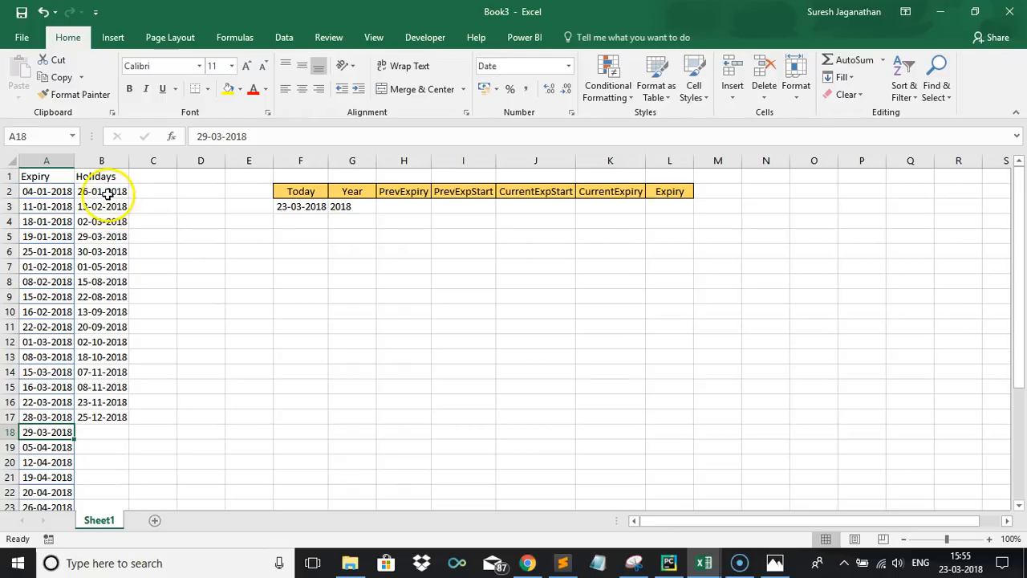
pyautogui.click(98, 238)
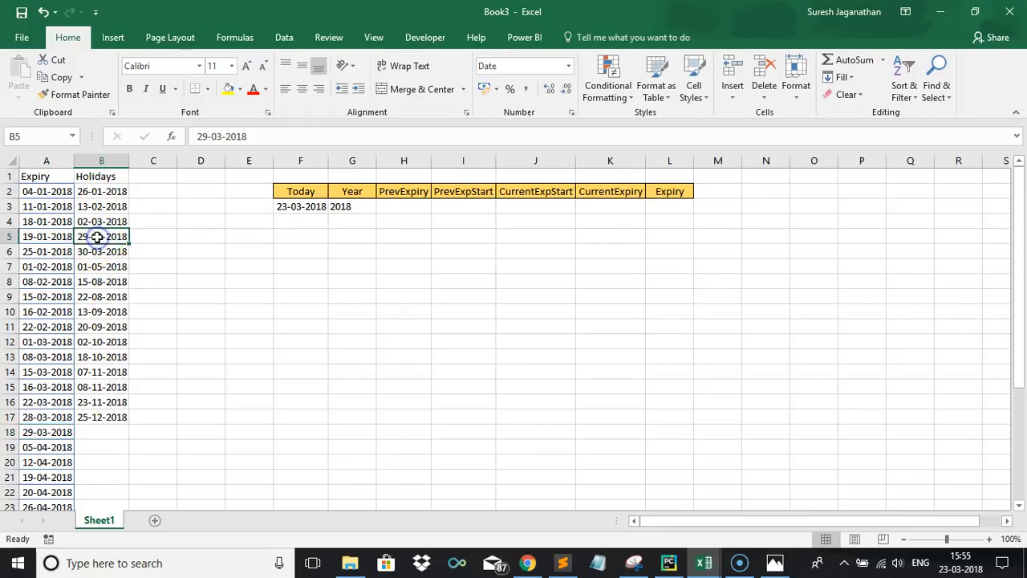
pyautogui.click(26, 415)
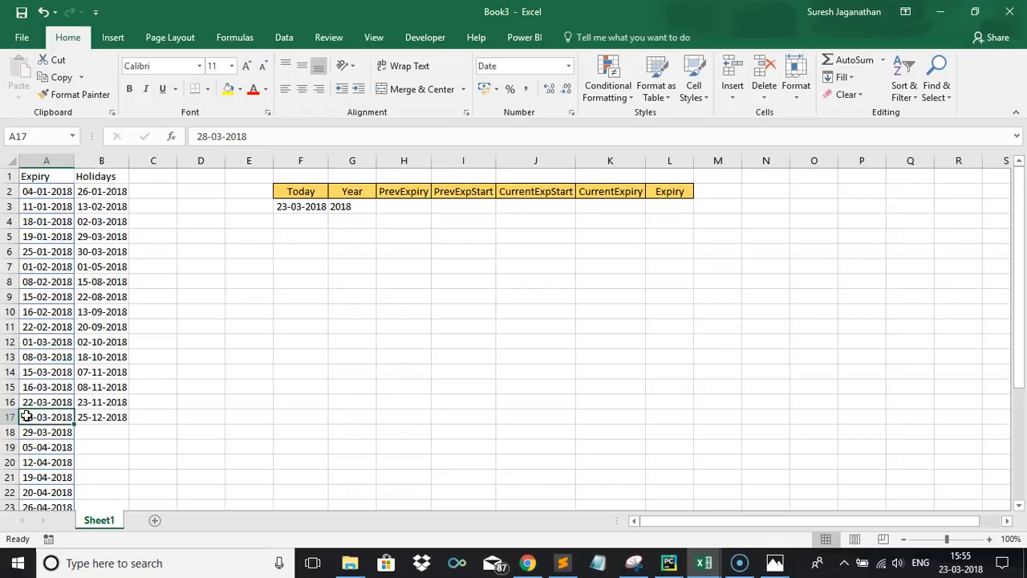
pyautogui.click(37, 431)
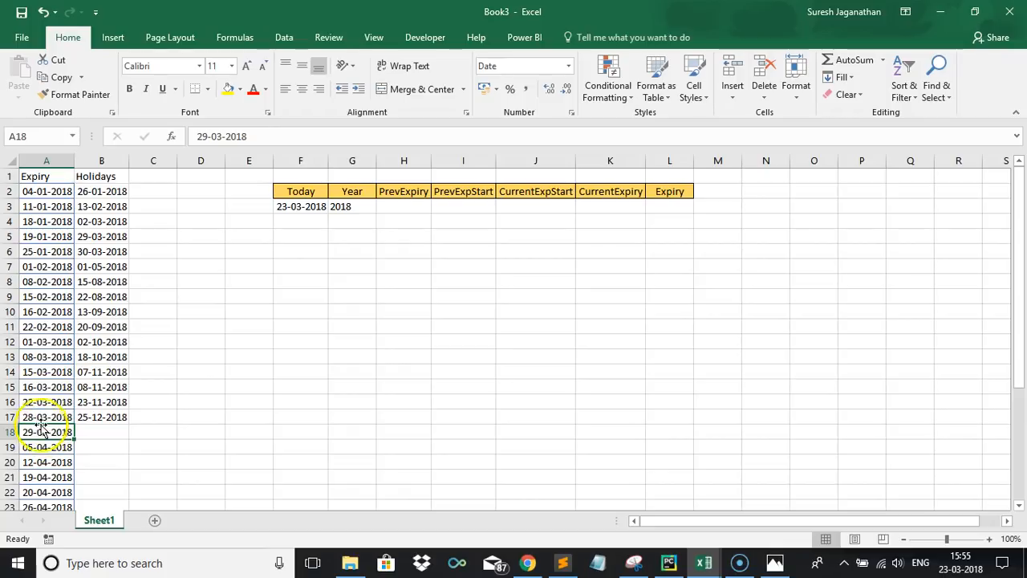
pyautogui.click(35, 417)
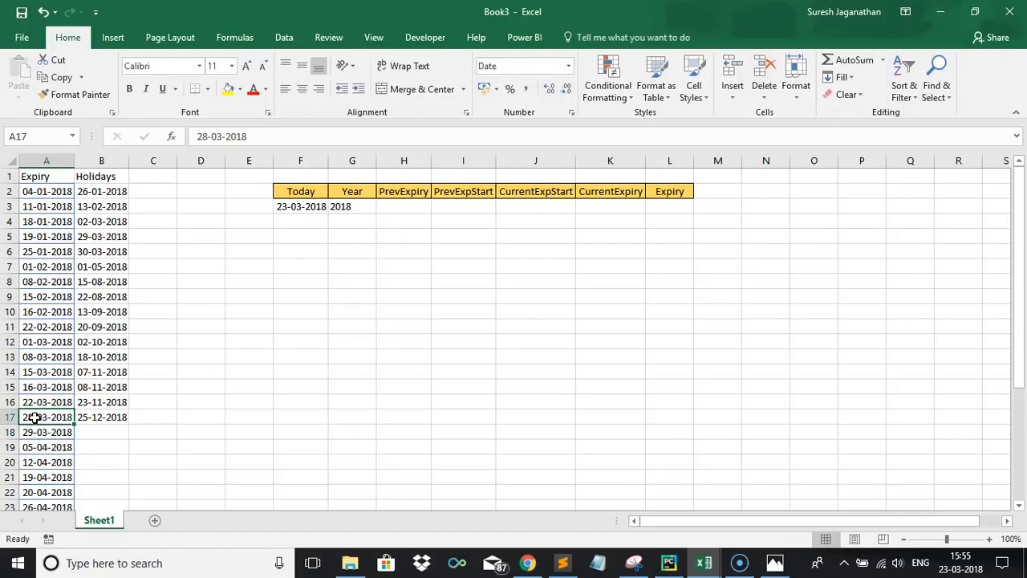
# Switch to the formula notes in Sublime Text and copy the first DATE expression inside MATCH from the PrevExpiry formula
pyautogui.click(390, 207)
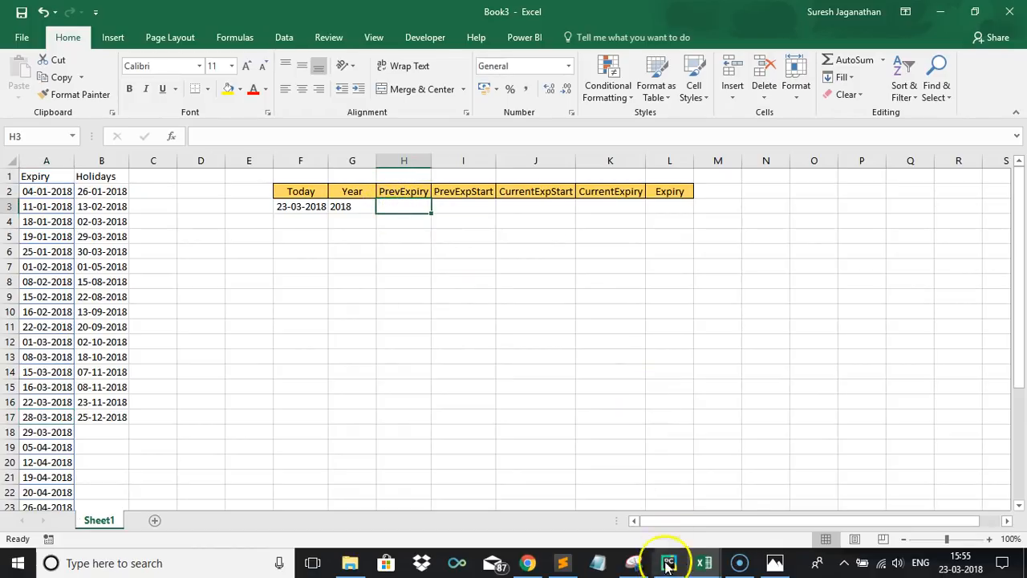
pyautogui.click(559, 567)
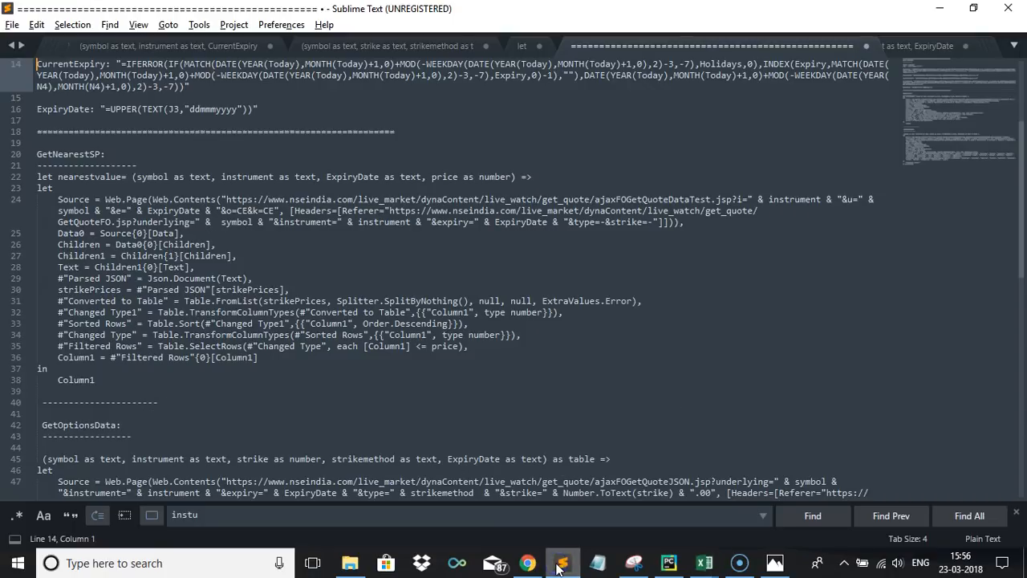
pyautogui.click(425, 246)
pyautogui.hotkey('ctrl', 'Home')
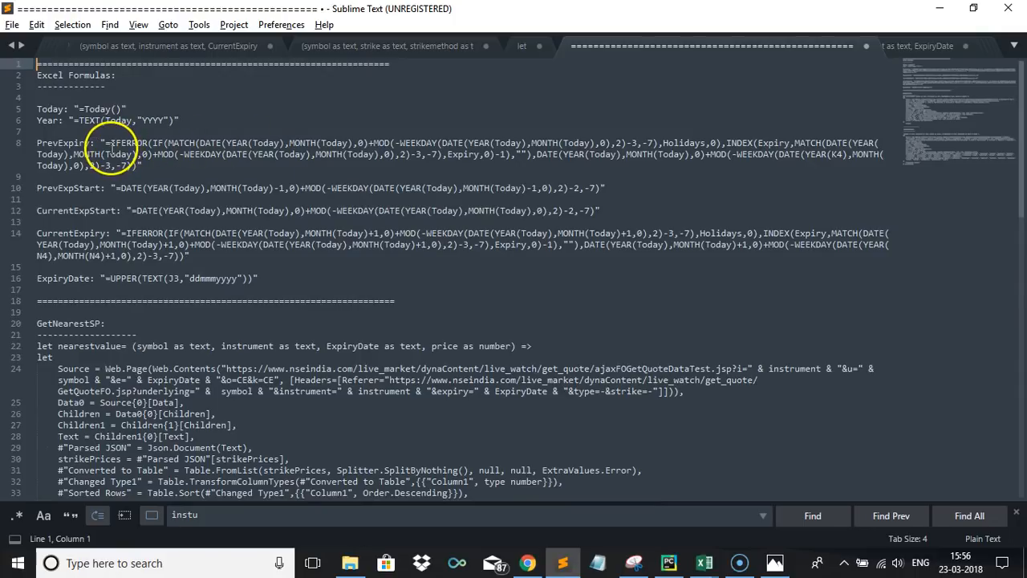
pyautogui.click(106, 142)
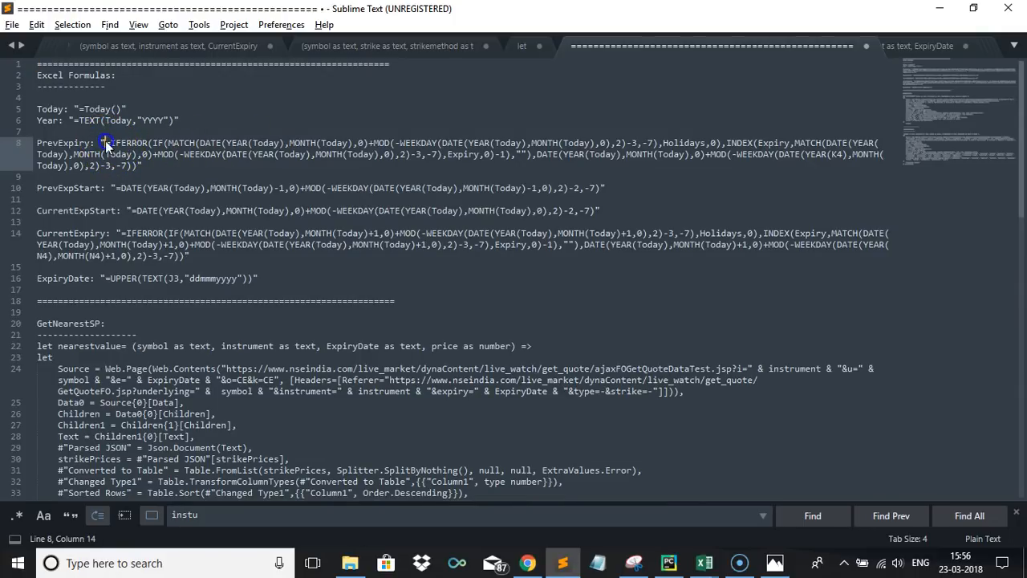
pyautogui.click(200, 142)
pyautogui.moveTo(199, 142); pyautogui.dragTo(420, 175)
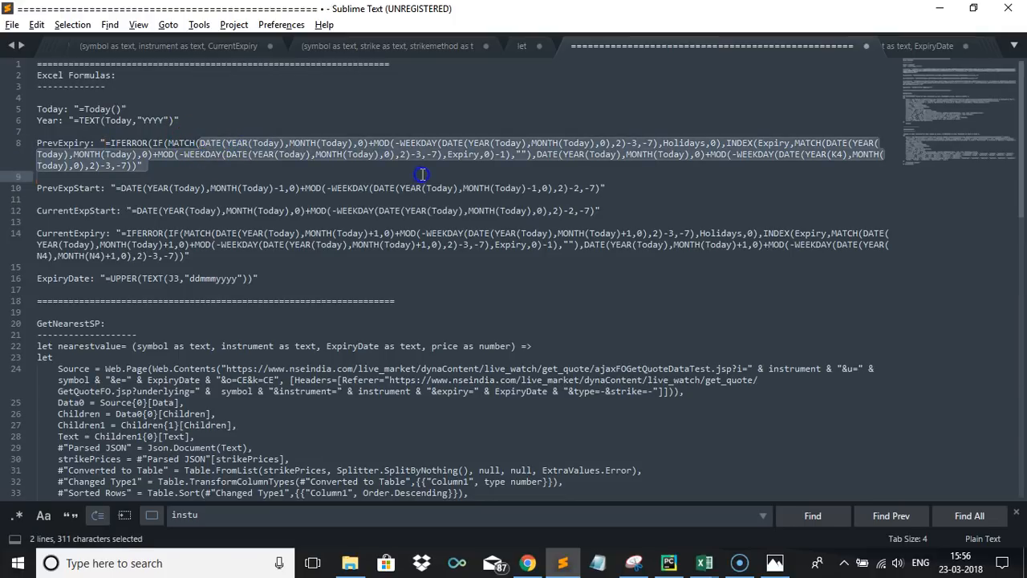
pyautogui.moveTo(576, 159); pyautogui.dragTo(658, 145)
pyautogui.write('c')
pyautogui.hotkey('ctrl', 'z')
pyautogui.hotkey('alt', 'Tab')
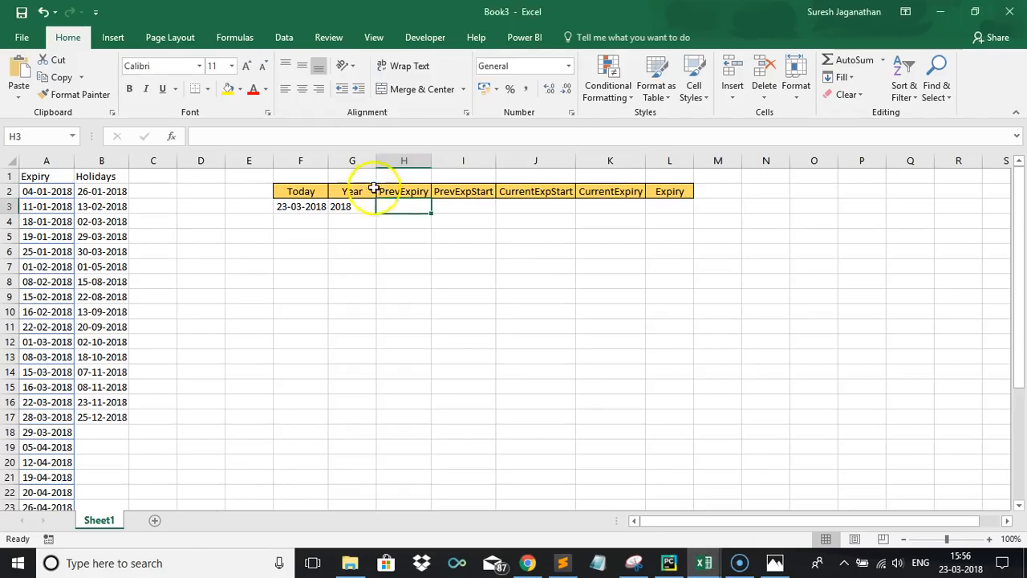
# Enter =DATE(YEAR(Today),MONTH(Today),0)+MOD(-WEEKDAY(DATE(YEAR(Today),MONTH(Today),0),2)-3,-7) in cell H3 of the workbook under PrevExpiry
pyautogui.write('=')
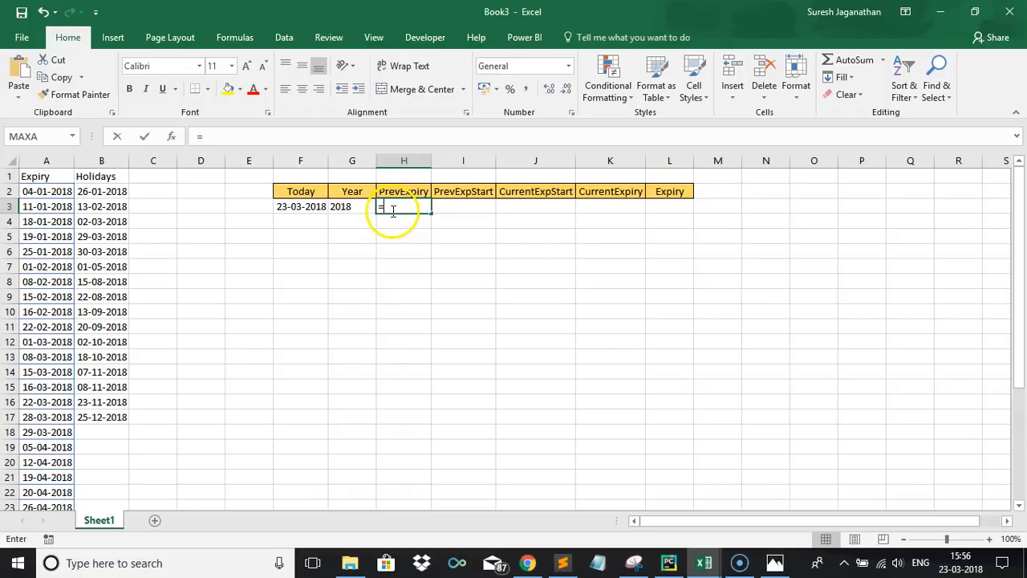
pyautogui.write('DATE(YEAR(Today),MONTH(Today),0)-MOD(WEEKDAY(DATE(YEAR(Today),MONTH(Today),0),2)-4,7)')
pyautogui.press('Tab')
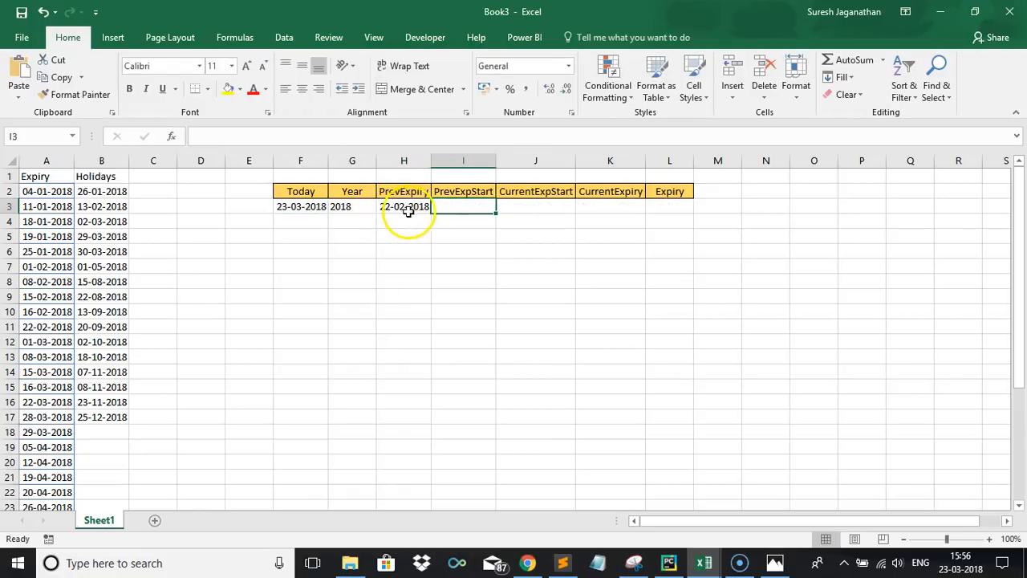
pyautogui.click(416, 210)
pyautogui.click(290, 206)
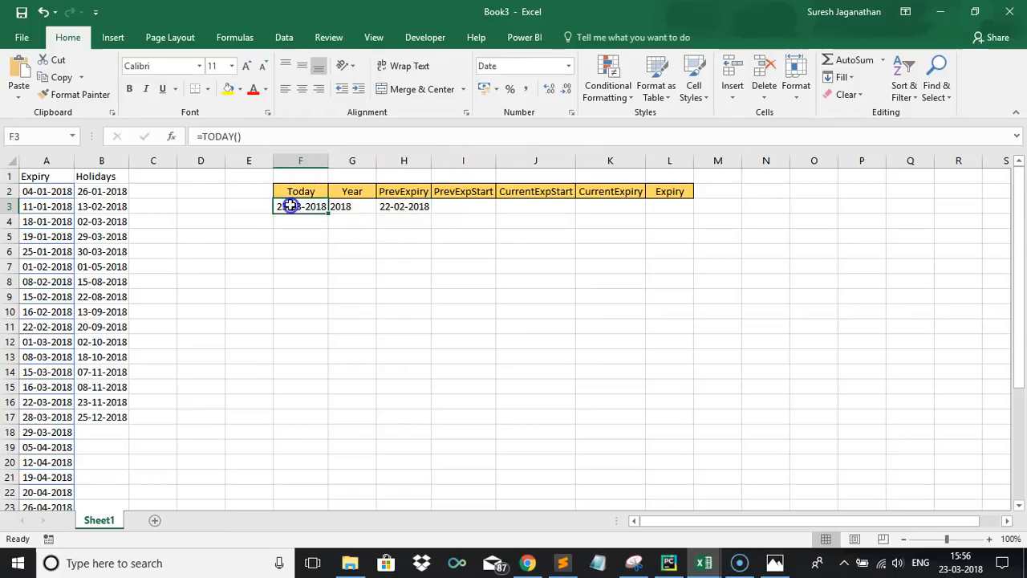
pyautogui.click(405, 208)
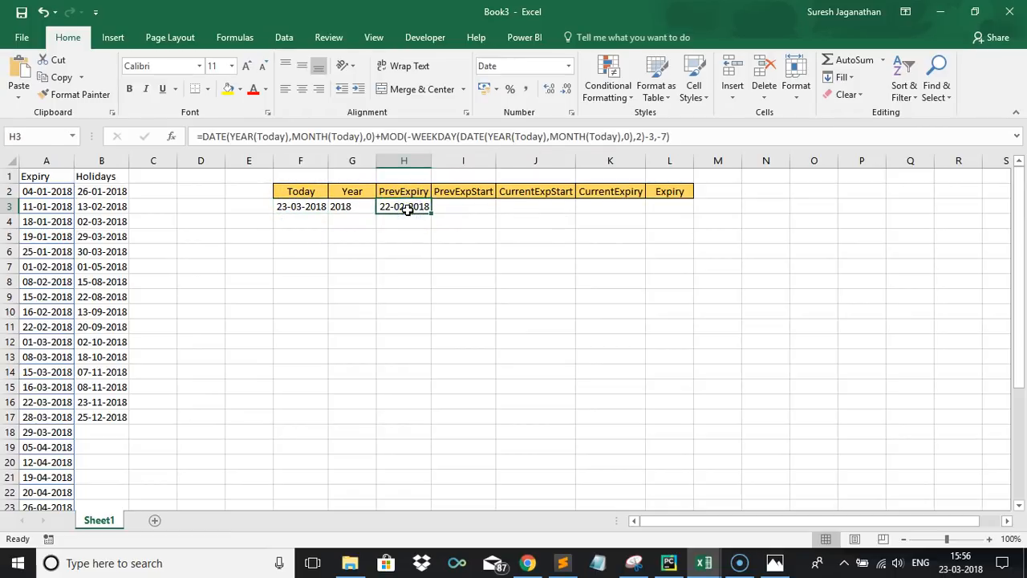
# Test the PrevExpiry formula in H3 by setting the Today cell F3 to 24-04-2018
pyautogui.click(295, 209)
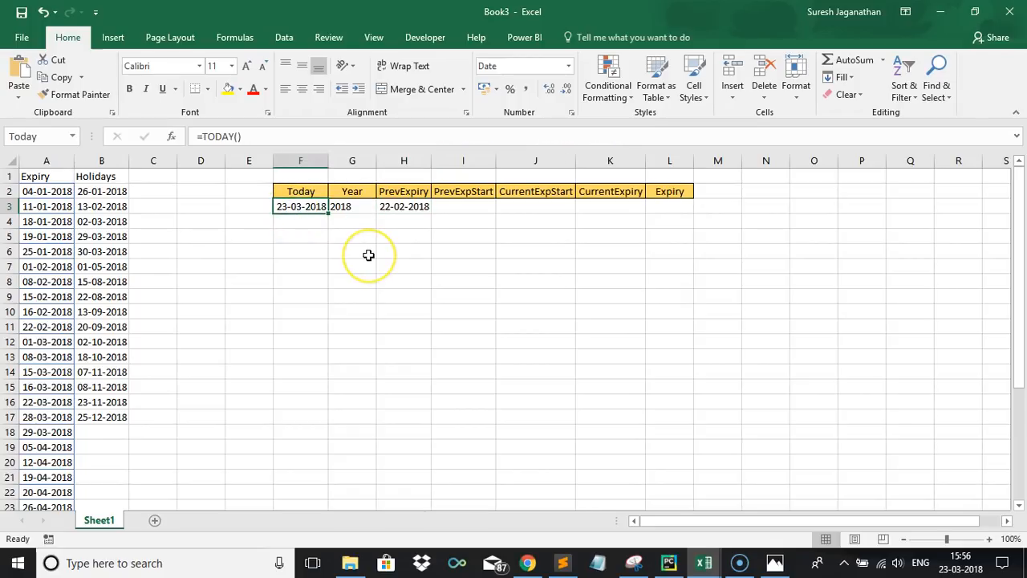
pyautogui.write('24-04-201')
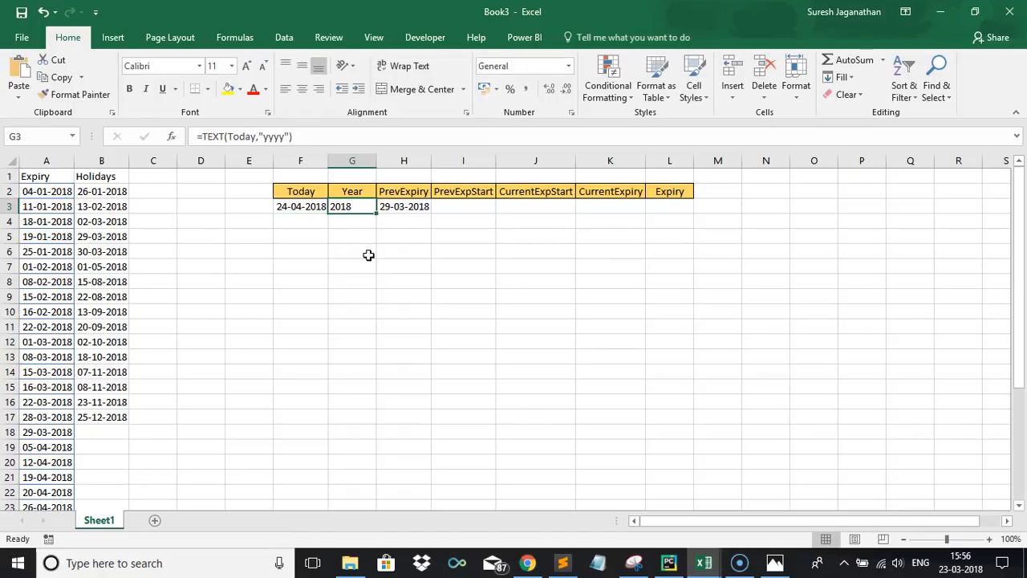
pyautogui.click(412, 206)
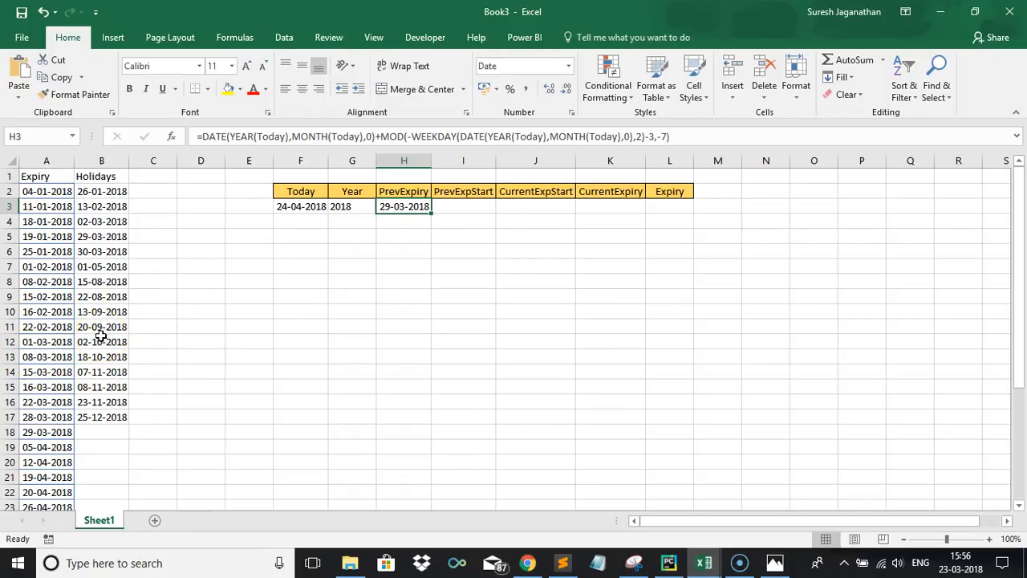
# Switch to the formula notes in Sublime Text and copy the complete PrevExpiry IFERROR formula
pyautogui.hotkey('alt', 'Tab')
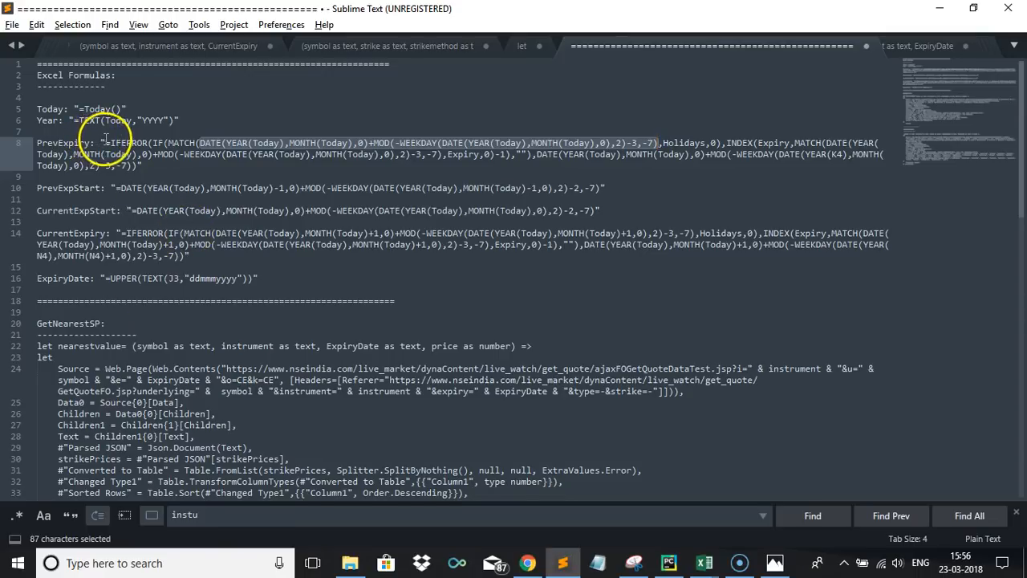
pyautogui.hotkey('alt', 'Tab')
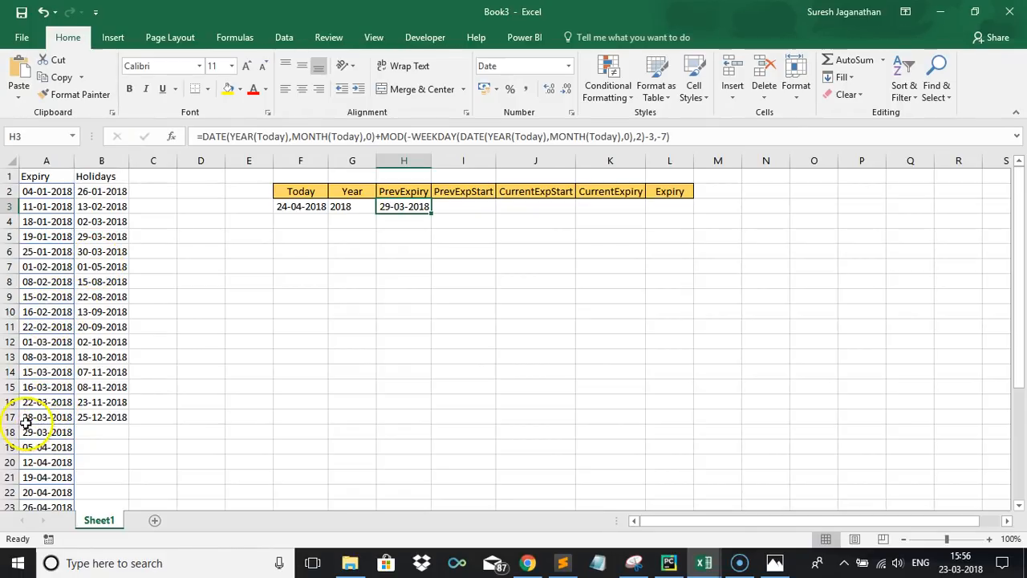
pyautogui.hotkey('alt', 'Tab')
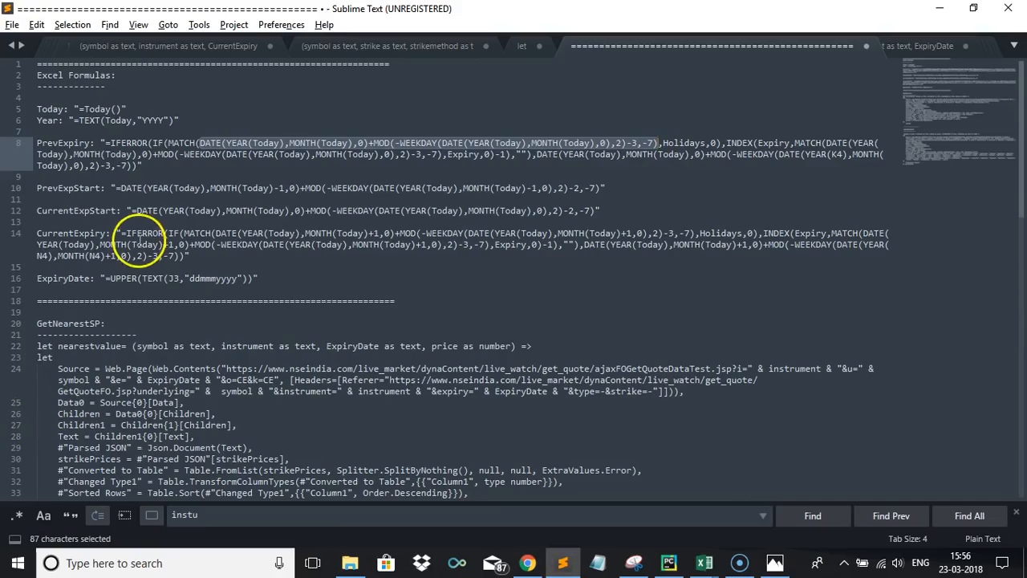
pyautogui.moveTo(105, 143); pyautogui.dragTo(138, 169)
pyautogui.hotkey('ctrl', 'c')
# Back in the Excel workbook, replace the PrevExpiry formula in H3 with the copied IFERROR formula, accepting Excel's typo correction
pyautogui.hotkey('alt', 'Tab')
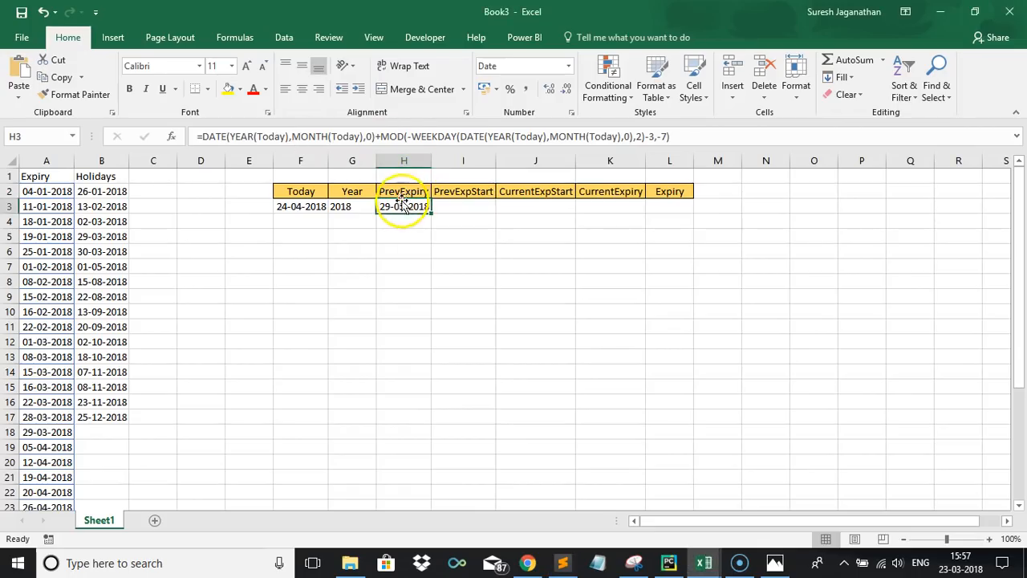
pyautogui.write('=')
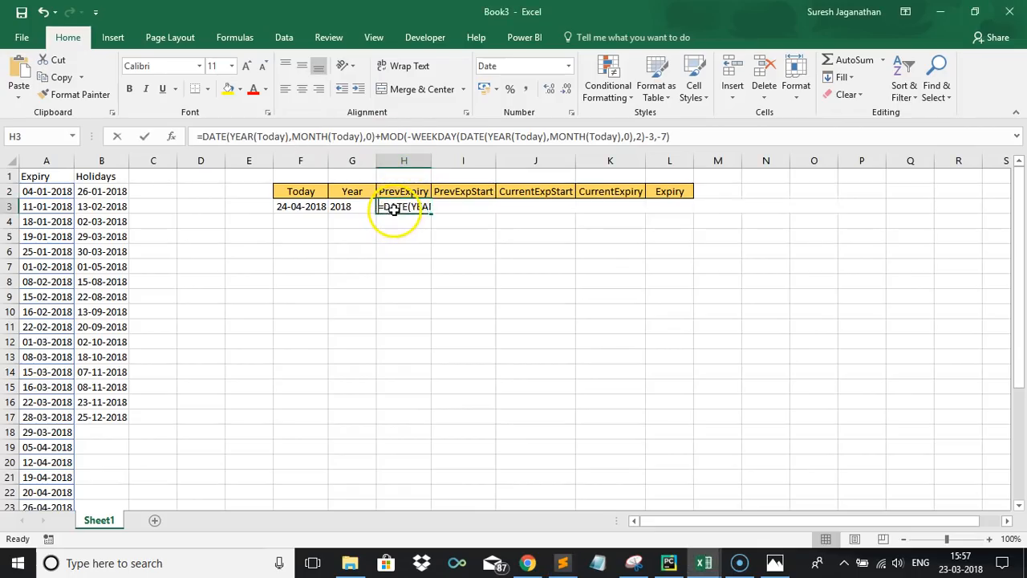
pyautogui.hotkey('ctrl', 'v')
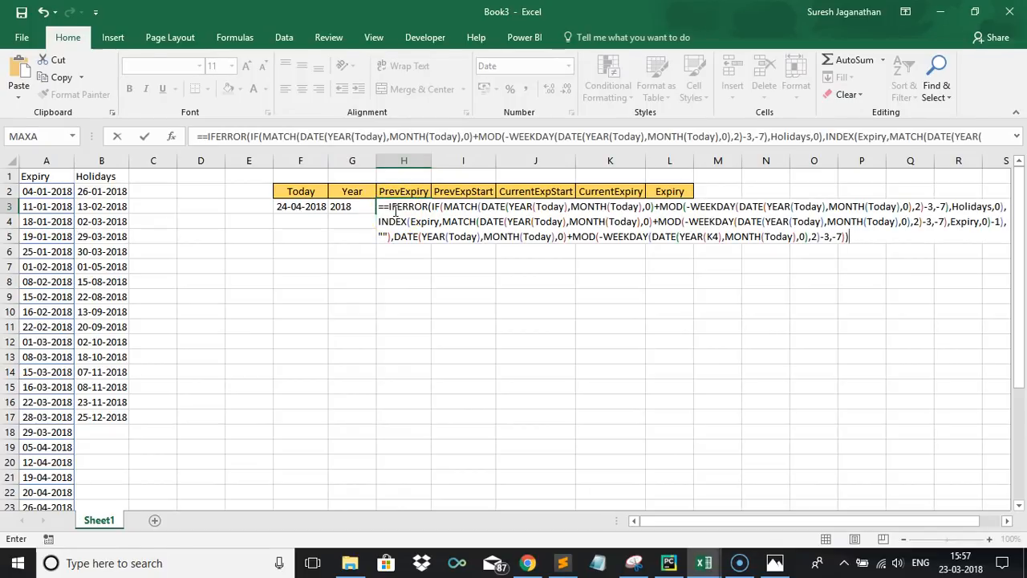
pyautogui.press('Return')
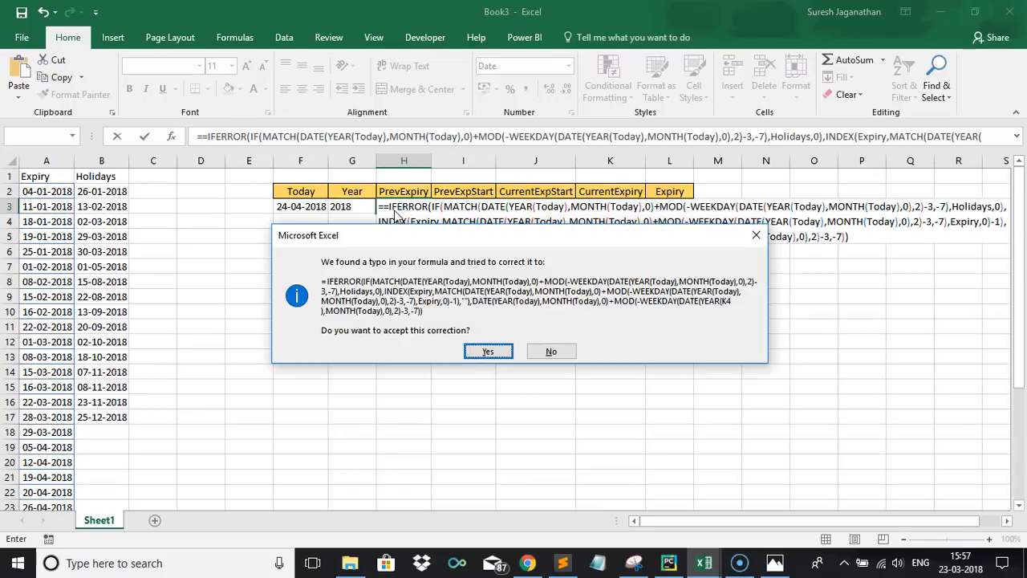
pyautogui.click(481, 351)
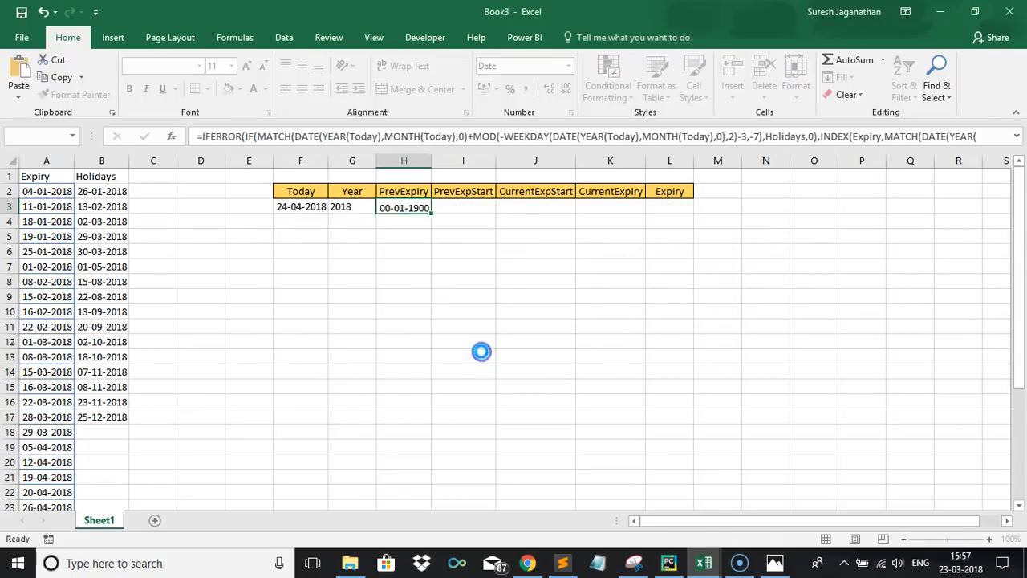
pyautogui.click(289, 207)
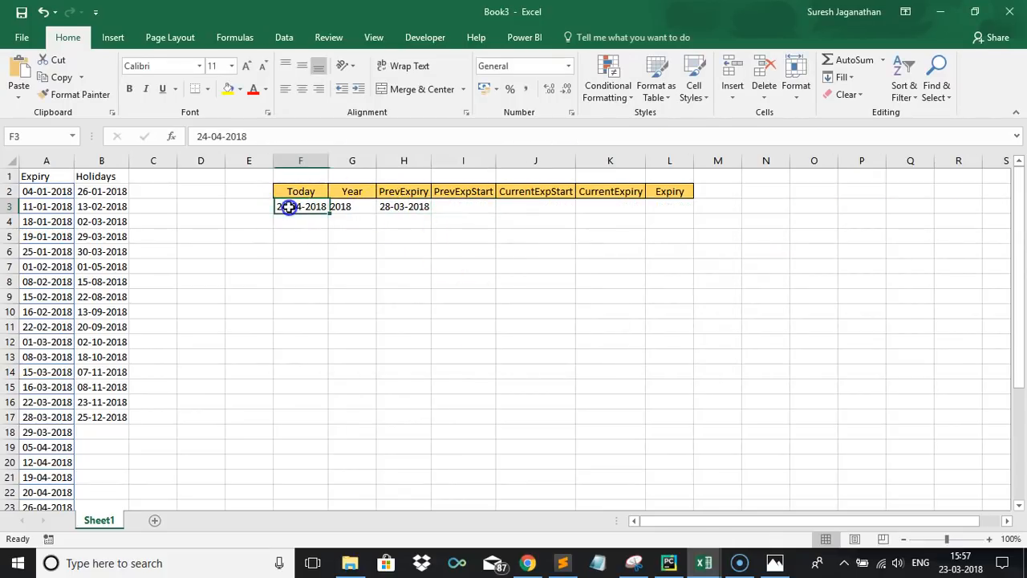
pyautogui.click(405, 207)
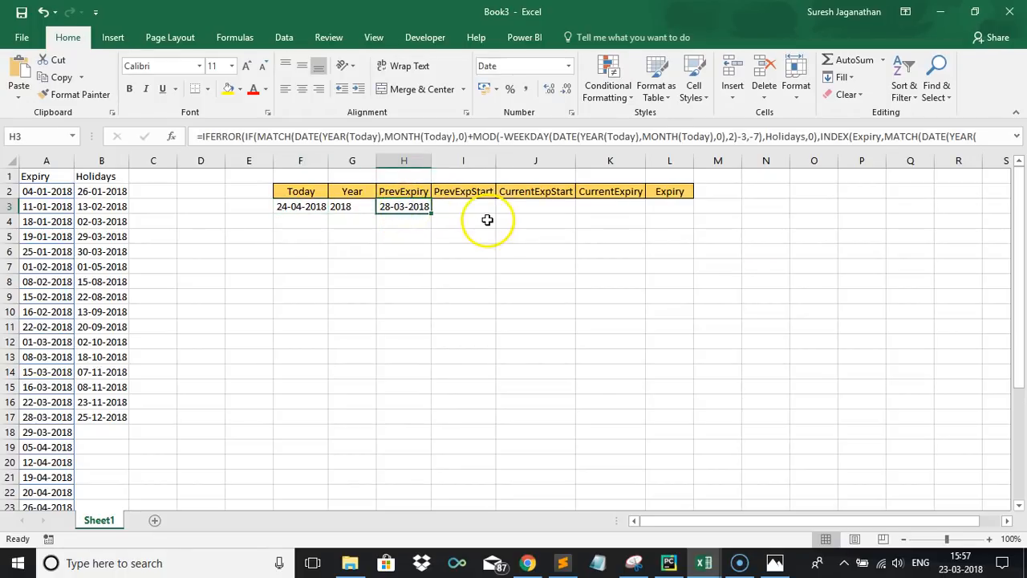
# Set the Today cell F3 to the formula =Today()
pyautogui.click(294, 208)
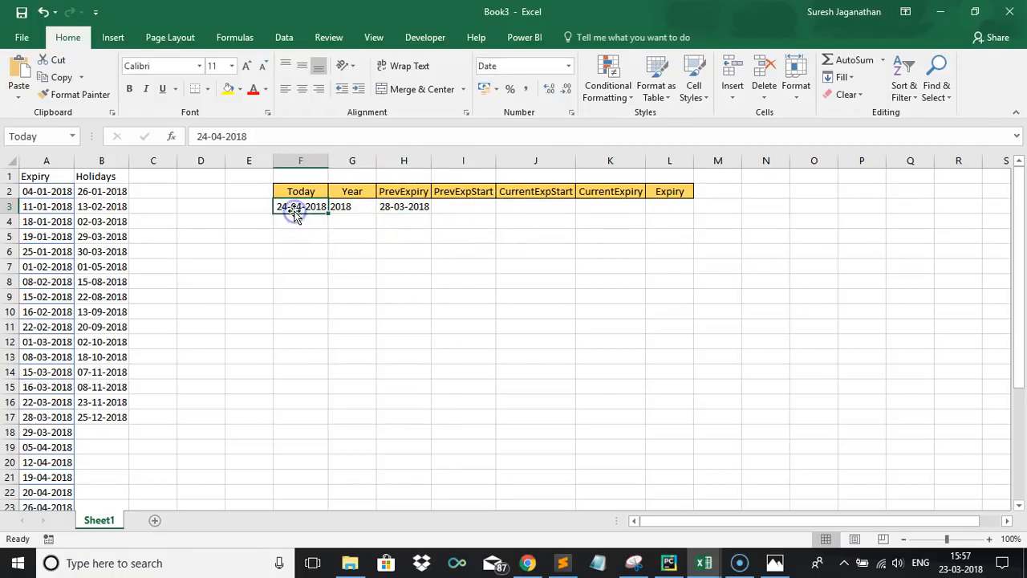
pyautogui.write('=To')
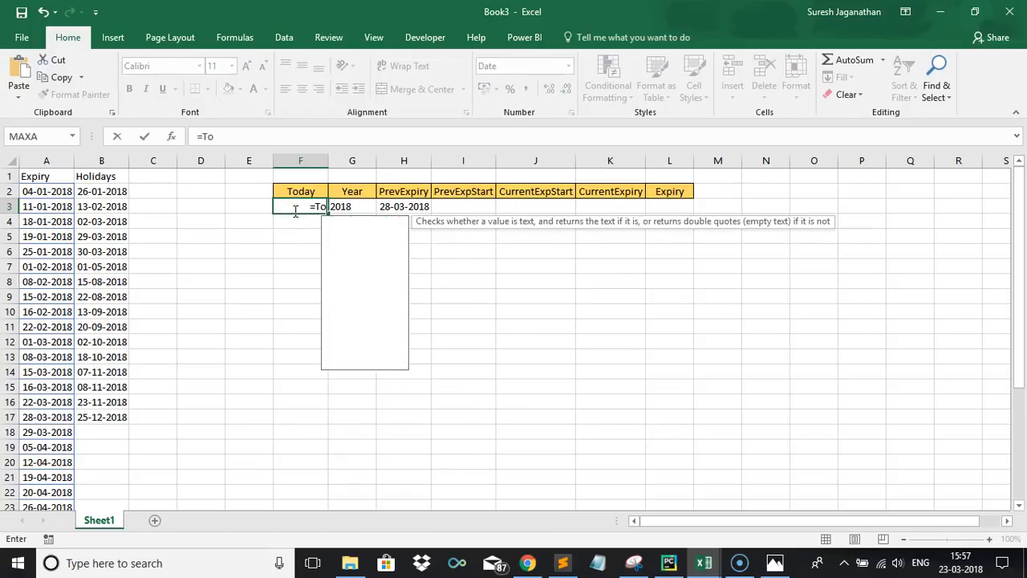
pyautogui.write('day()')
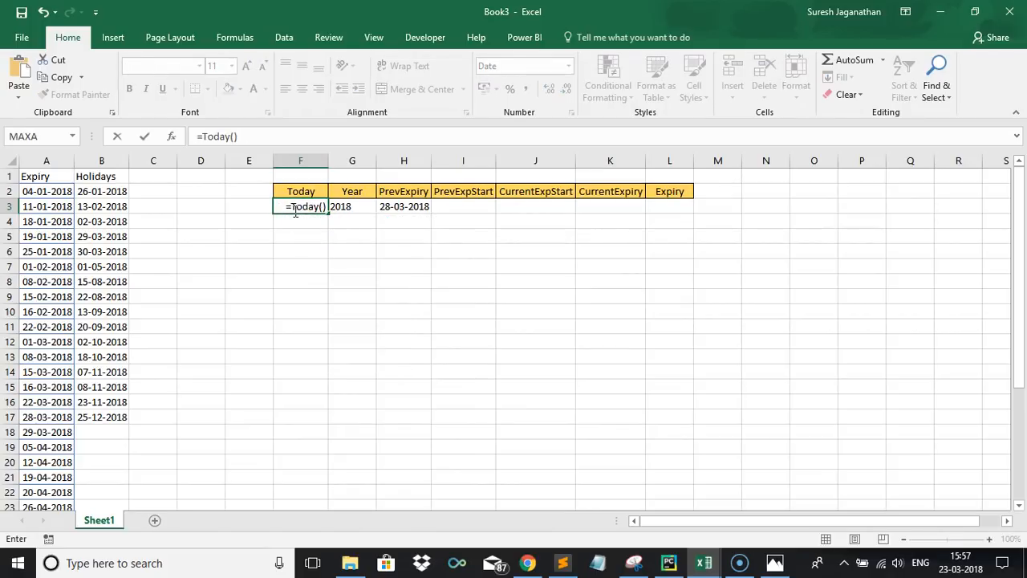
pyautogui.press('Tab')
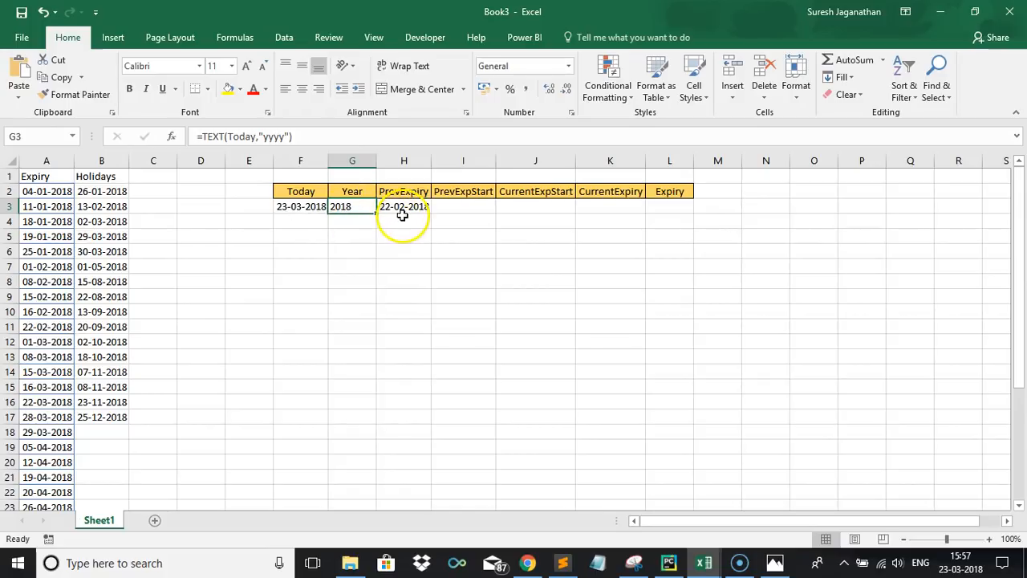
# Switch to the formula notes in Sublime Text and copy the PrevExpStart formula for cell I3
pyautogui.click(469, 207)
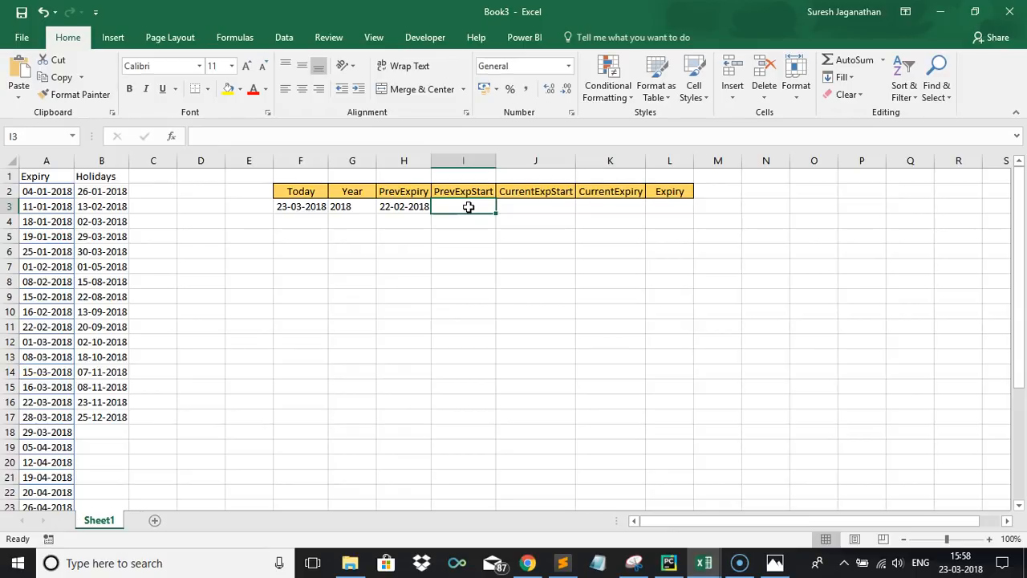
pyautogui.hotkey('alt', 'Tab')
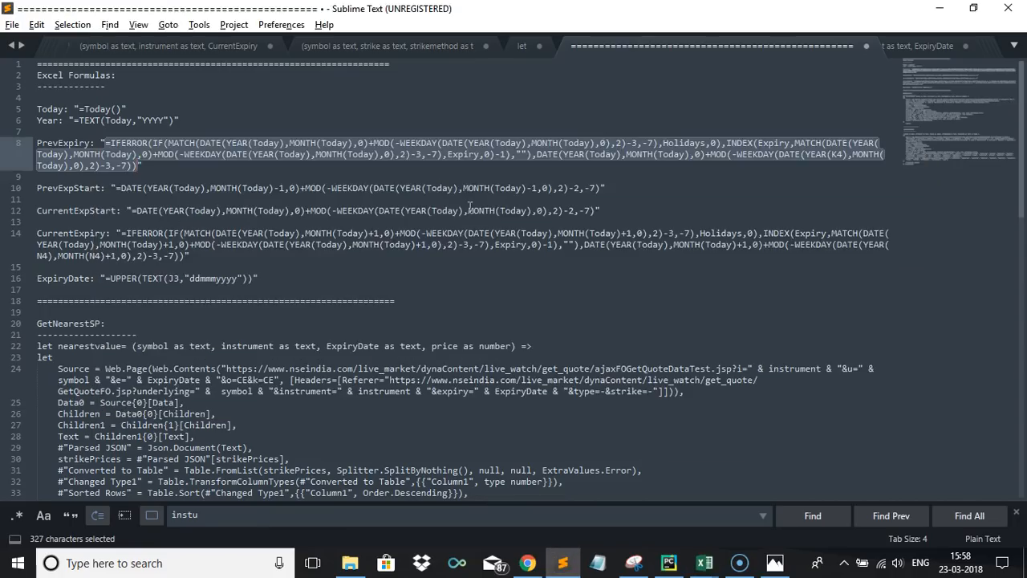
pyautogui.moveTo(114, 187); pyautogui.dragTo(630, 198)
pyautogui.hotkey('ctrl', 'c')
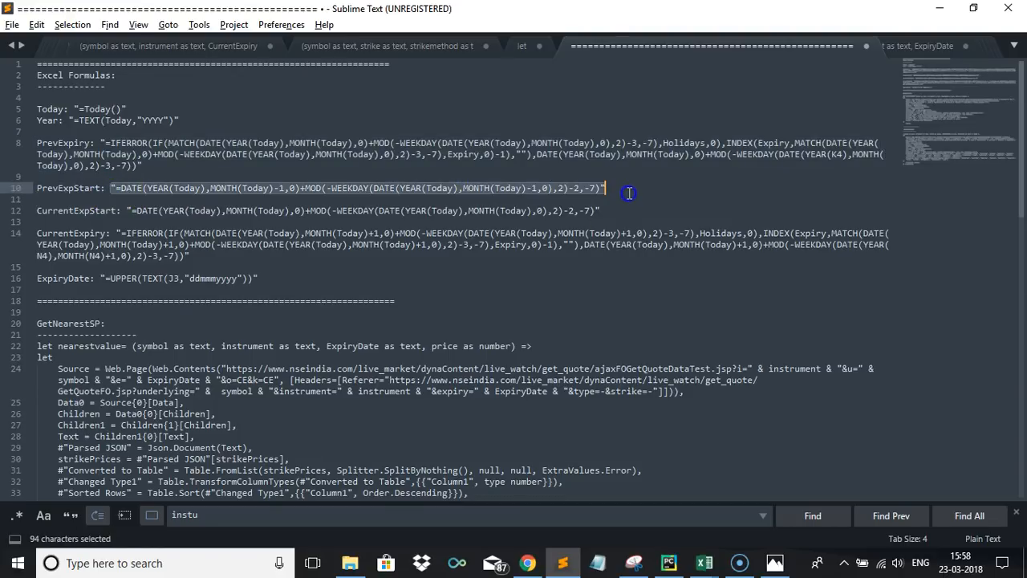
# In the Excel workbook, enter =DATE(YEAR(Today),MONTH(Today)-1,0)+MOD(-WEEKDAY(DATE(YEAR(Today),MONTH(Today)-1,0),2)-2,-7) in I3 under PrevExpStart, without the surrounding quotation marks
pyautogui.hotkey('alt', 'Tab')
pyautogui.click(456, 206)
pyautogui.click(457, 136)
pyautogui.hotkey('ctrl', 'v')
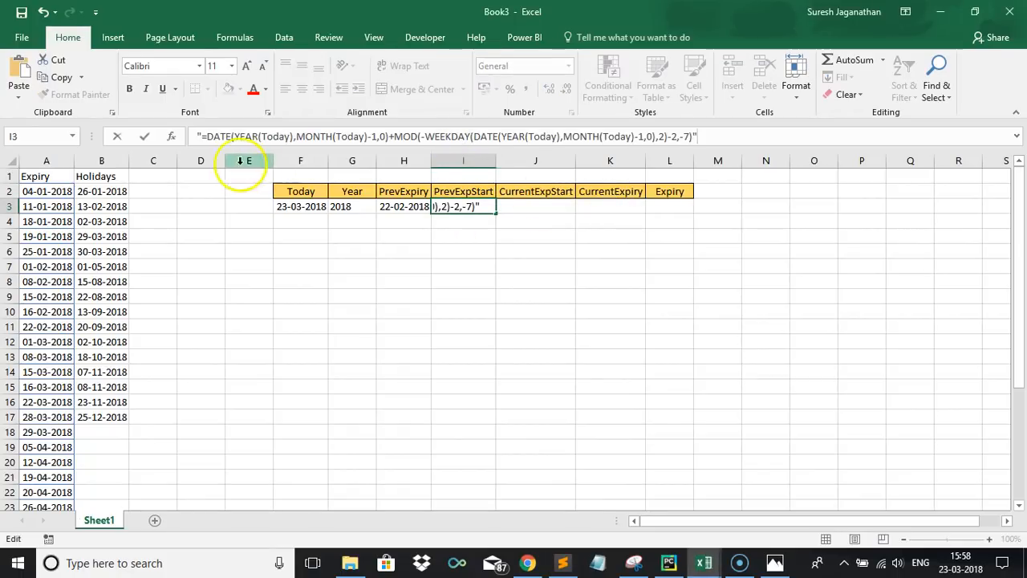
pyautogui.click(203, 136)
pyautogui.press('BackSpace')
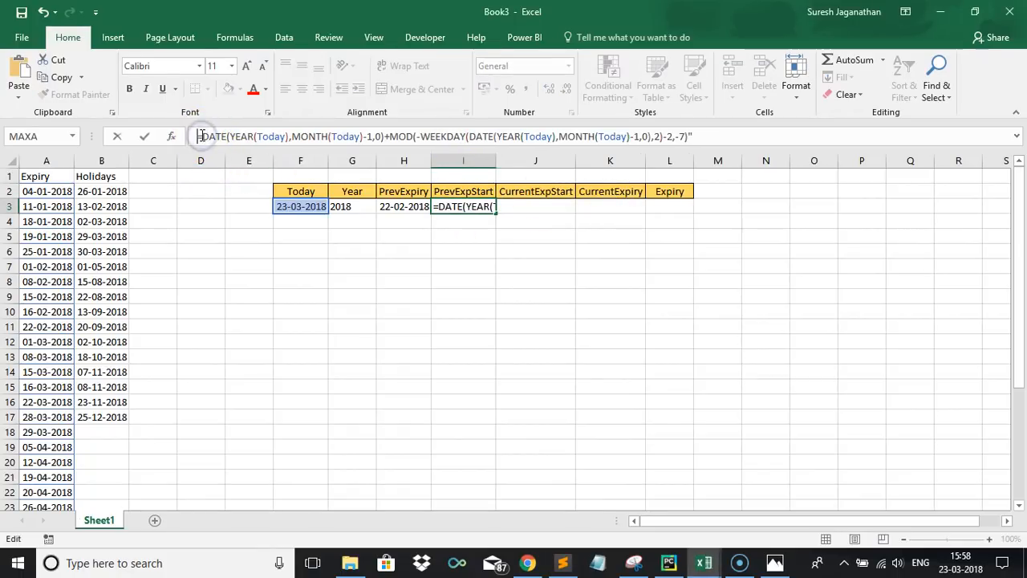
pyautogui.press('Delete')
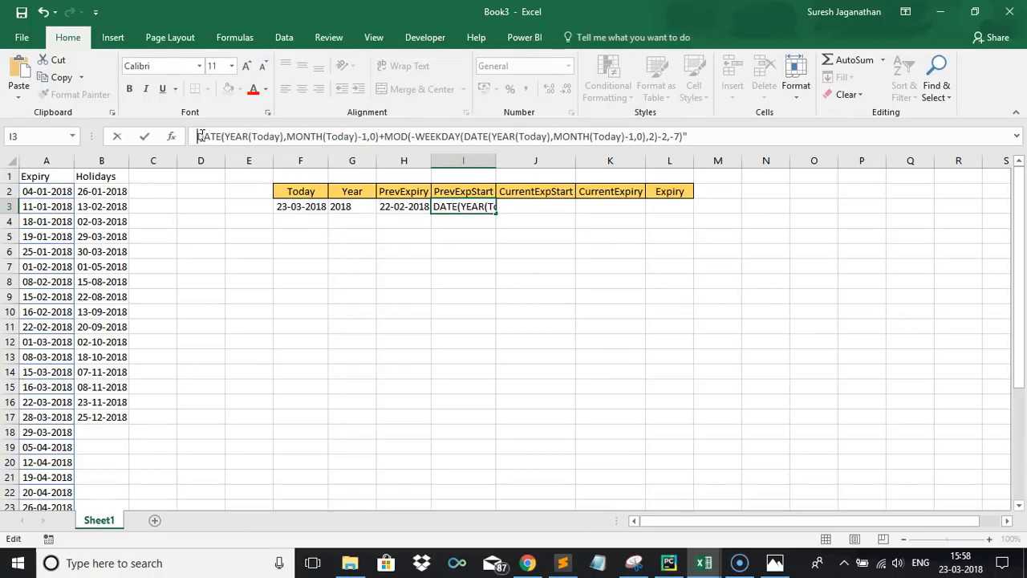
pyautogui.write('=')
pyautogui.press('End')
pyautogui.press('BackSpace')
pyautogui.press('Tab')
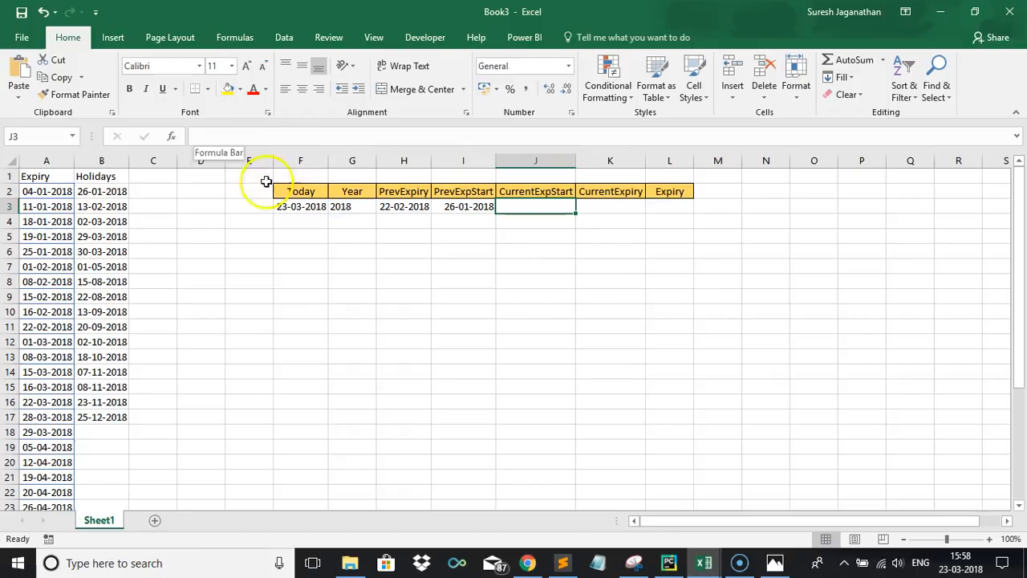
pyautogui.click(400, 207)
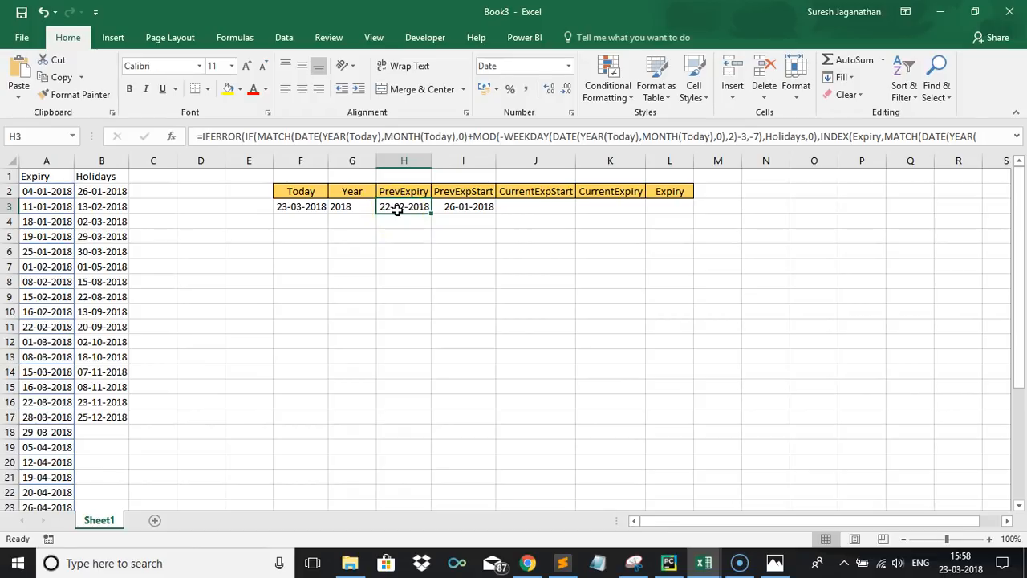
pyautogui.click(457, 207)
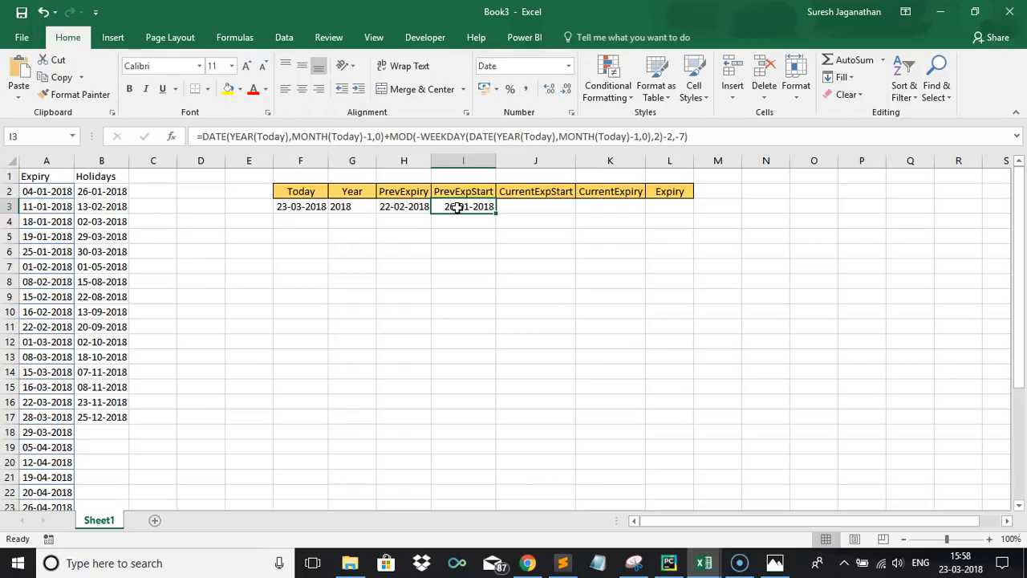
# Switch to the formula notes in Sublime Text and copy the CurrentExpStart formula without its quotation marks
pyautogui.click(543, 210)
pyautogui.hotkey('alt', 'Tab')
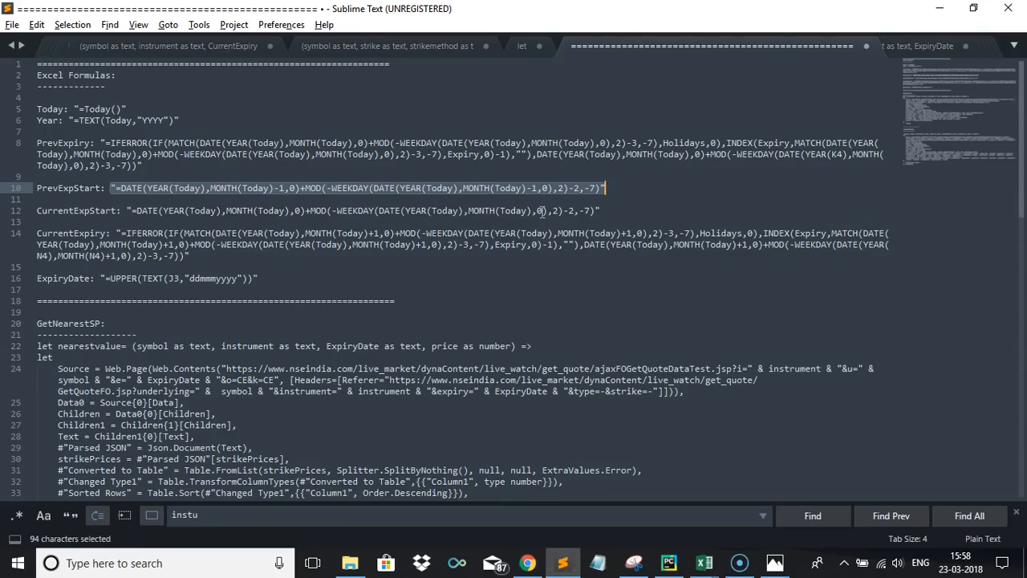
pyautogui.moveTo(132, 210); pyautogui.dragTo(591, 219)
pyautogui.hotkey('ctrl', 'c')
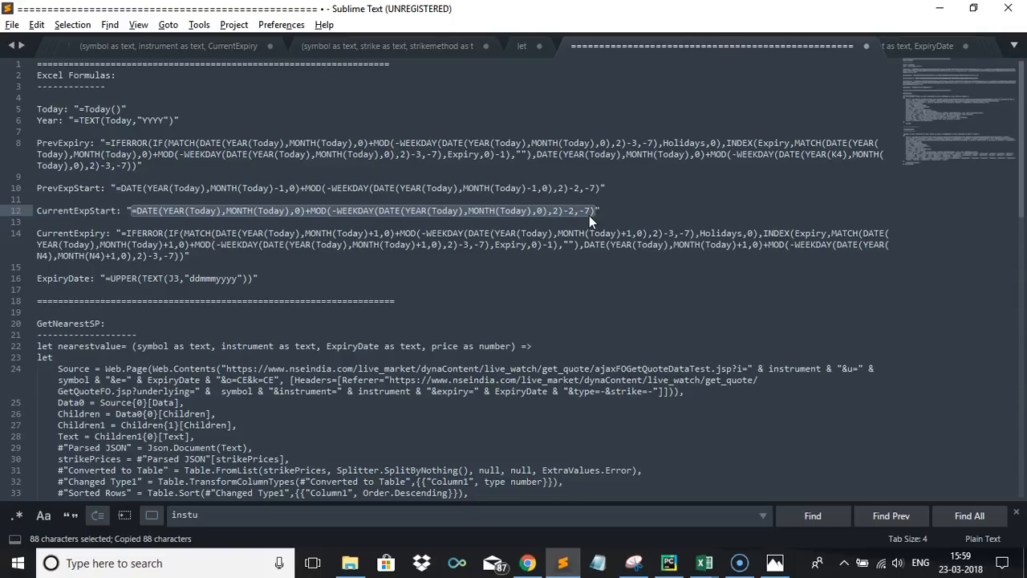
# In the Excel workbook, enter =DATE(YEAR(Today),MONTH(Today),0)+MOD(-WEEKDAY(DATE(YEAR(Today),MONTH(Today),0),2)-2,-7) in J3 under CurrentExpStart
pyautogui.hotkey('alt', 'Tab')
pyautogui.click(551, 208)
pyautogui.doubleClick(550, 209)
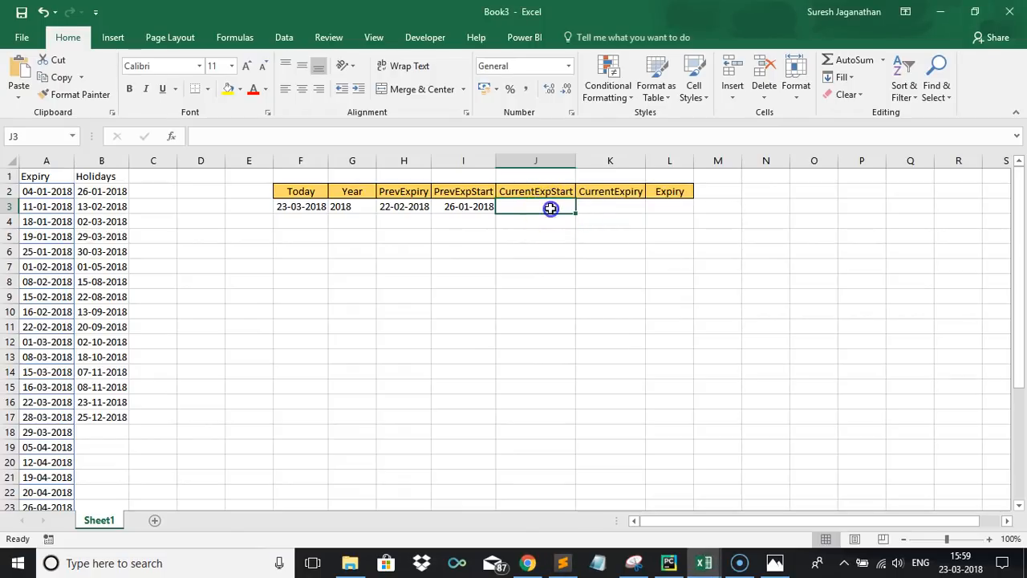
pyautogui.hotkey('ctrl', 'v')
pyautogui.press('Tab')
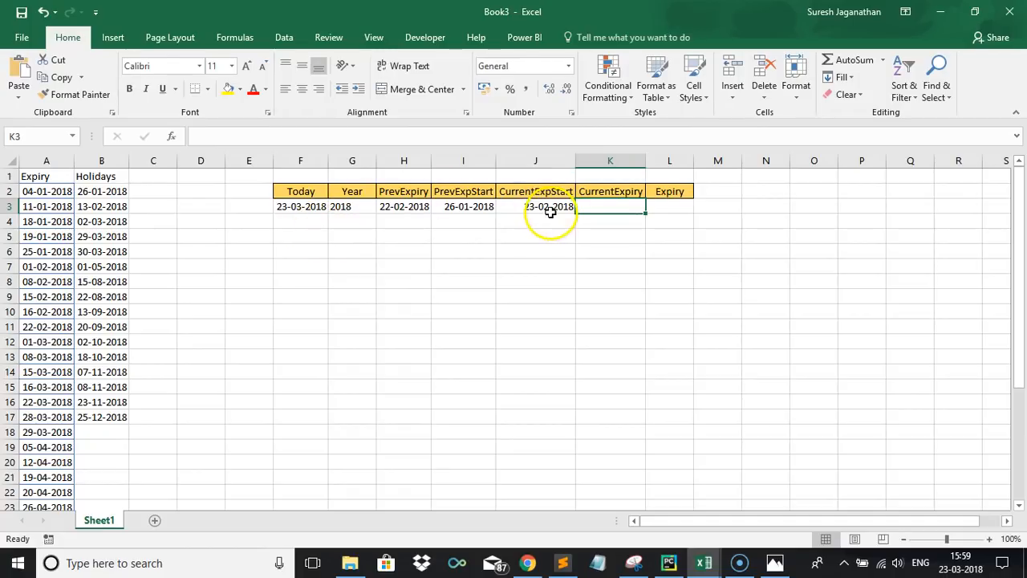
pyautogui.click(551, 210)
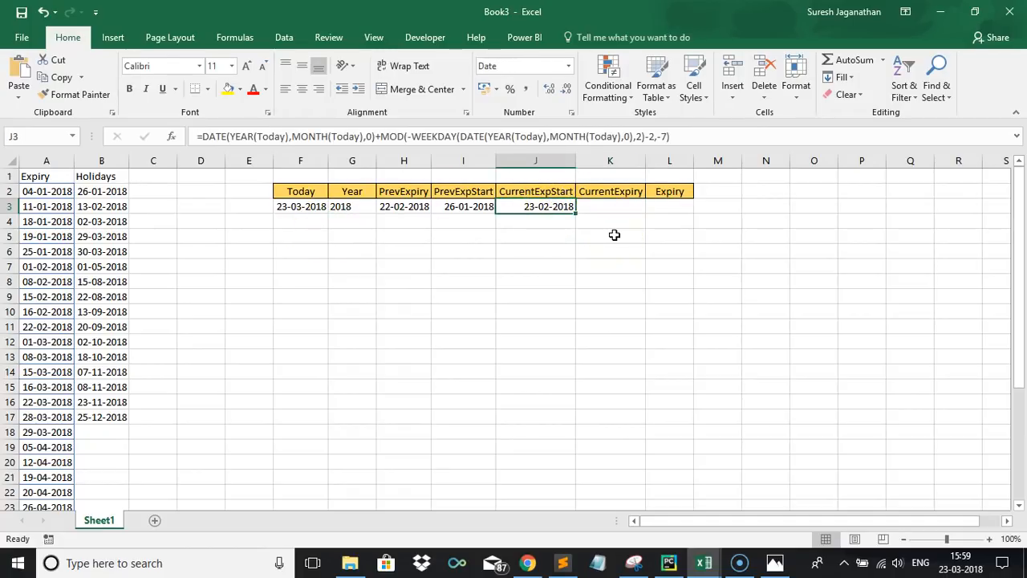
# Switch to the formula notes in Sublime Text and copy the complete CurrentExpiry IFERROR formula, leaving the notes intact
pyautogui.hotkey('alt', 'Tab')
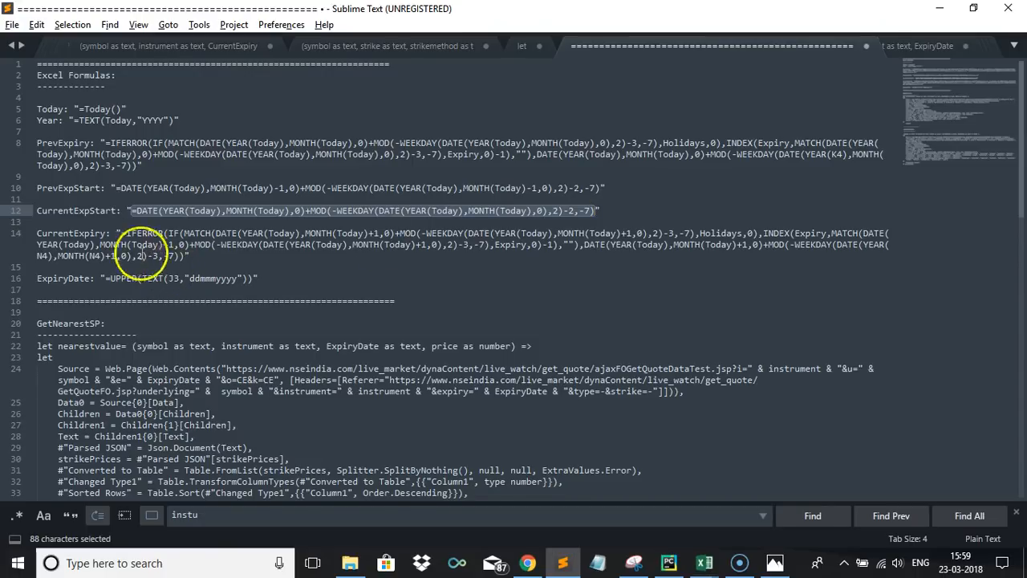
pyautogui.moveTo(122, 233); pyautogui.dragTo(183, 258)
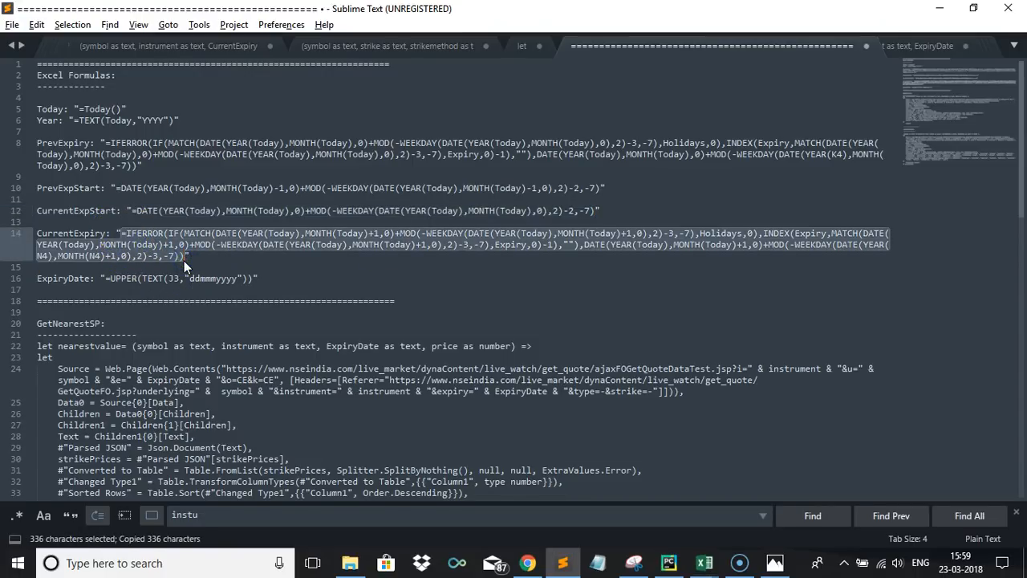
pyautogui.hotkey('ctrl', 'x')
pyautogui.hotkey('ctrl', 'z')
# Return to the Excel workbook and enter the copied CurrentExpiry IFERROR formula in K3
pyautogui.hotkey('alt', 'Tab')
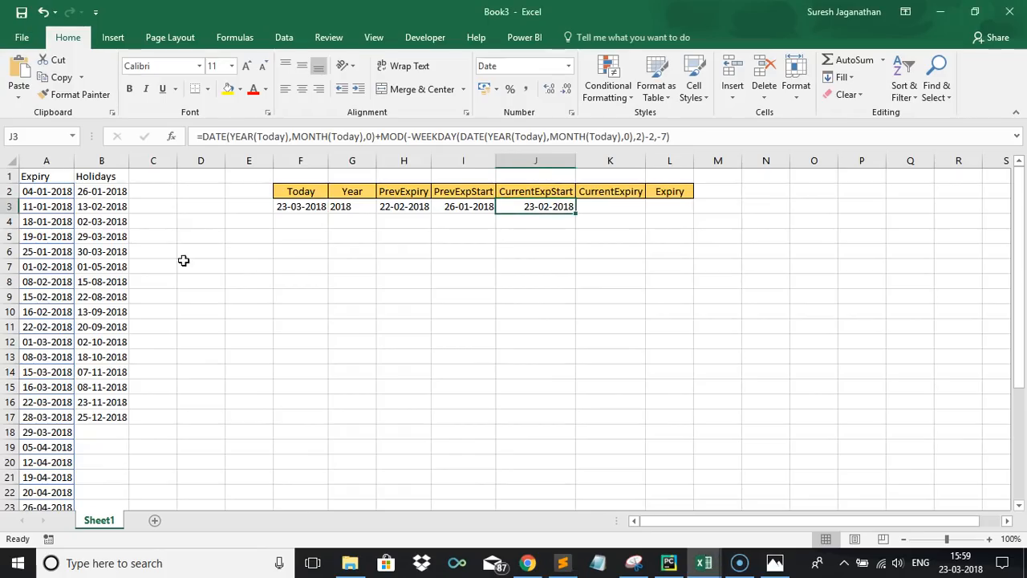
pyautogui.click(614, 207)
pyautogui.doubleClick(614, 207)
pyautogui.hotkey('ctrl', 'v')
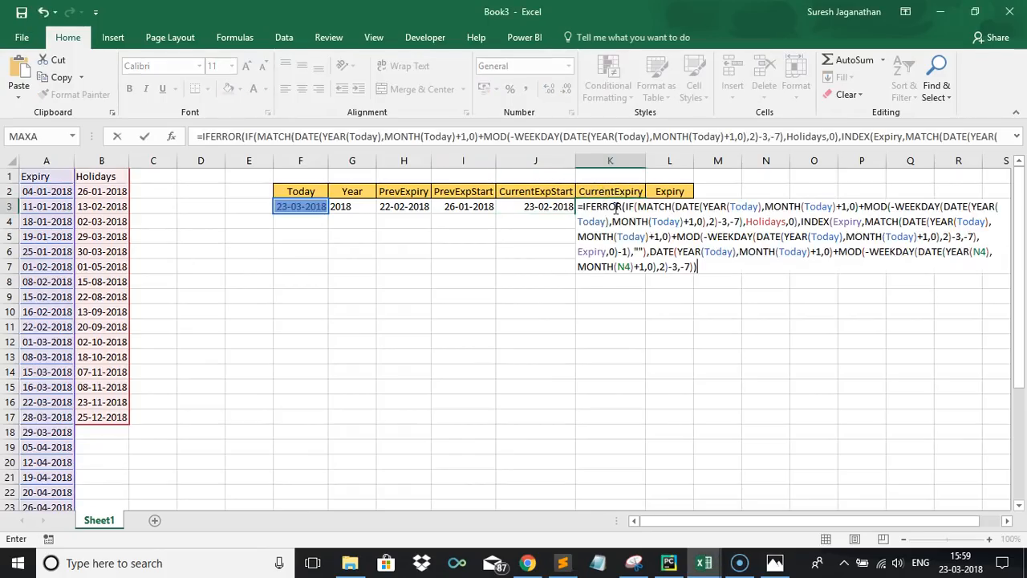
pyautogui.press('Return')
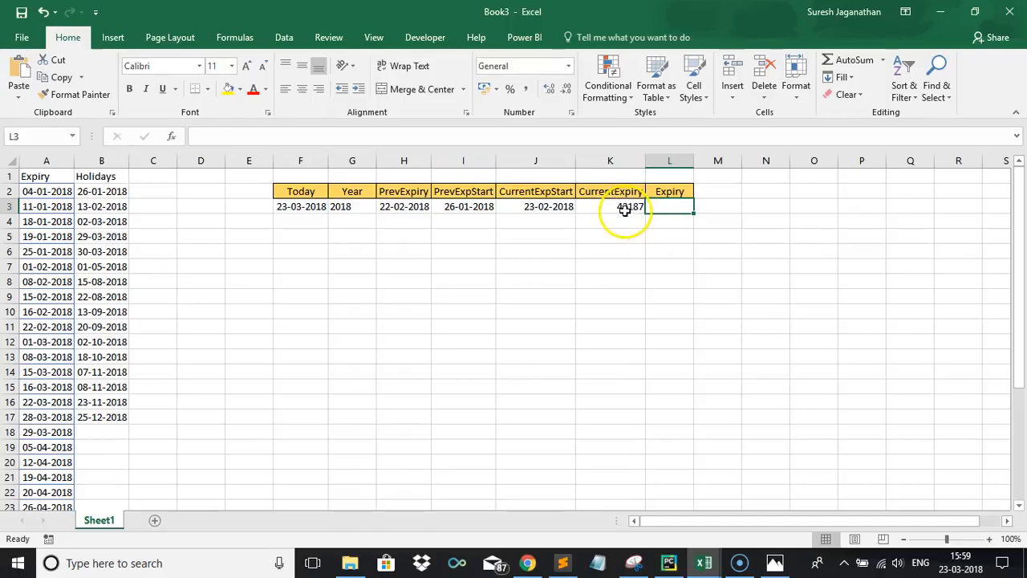
# Format the CurrentExpiry value in K3 as a date with the *14-03-2012 type
pyautogui.click(623, 209)
pyautogui.rightClick(625, 210)
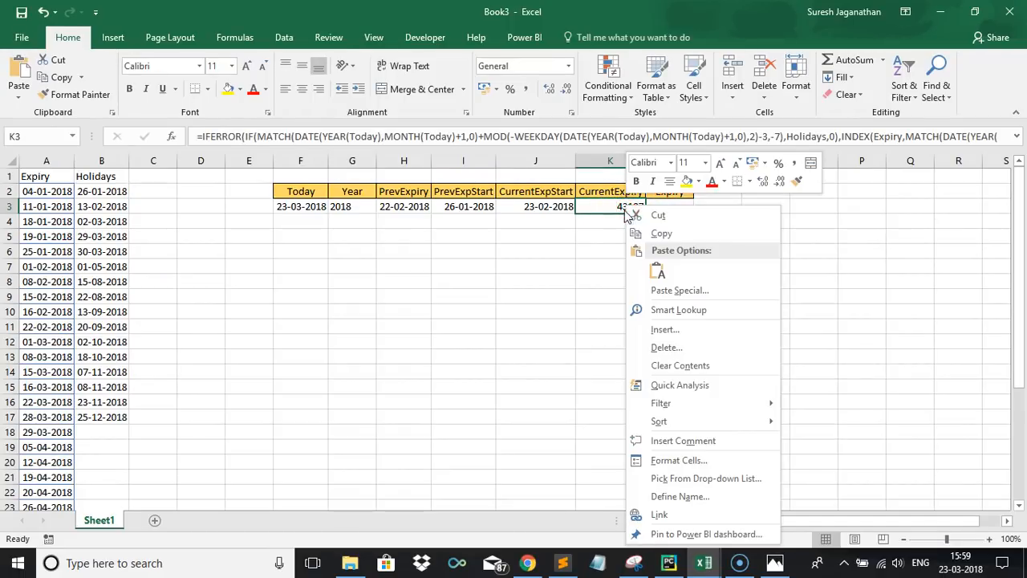
pyautogui.click(670, 461)
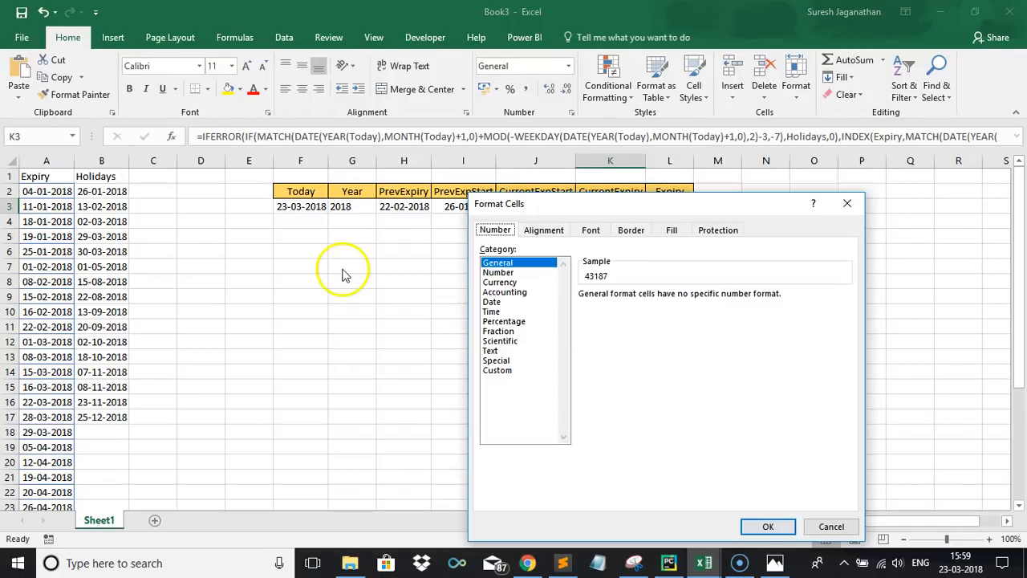
pyautogui.click(496, 303)
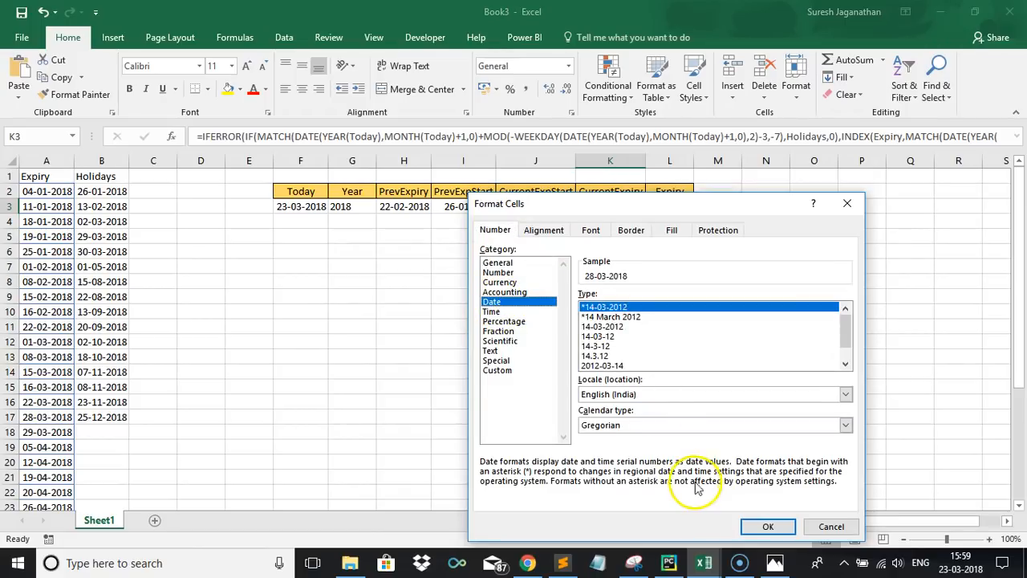
pyautogui.click(768, 527)
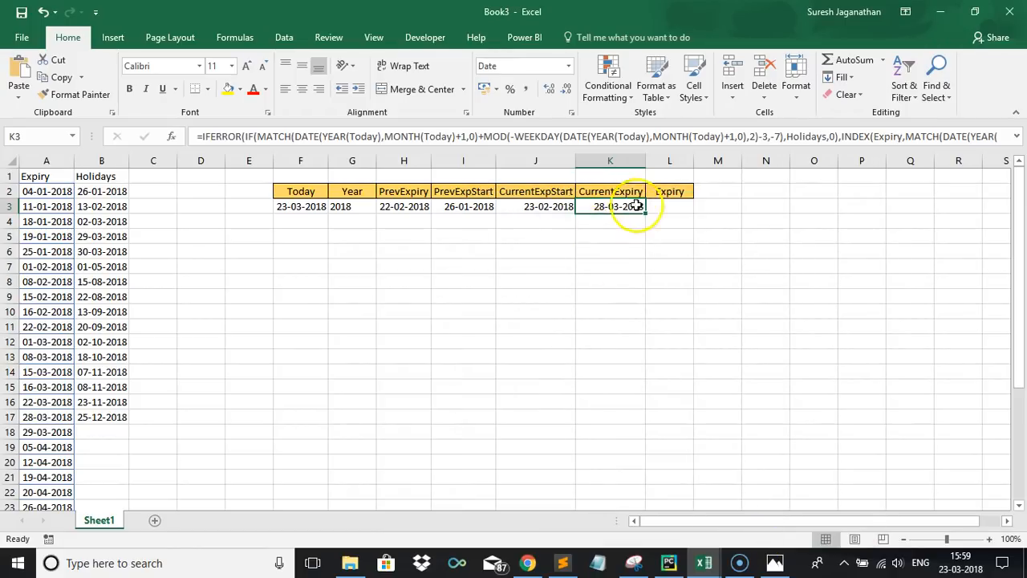
# Enter =TEXT(K3,"ddmmmyyyy") in L3 under Expiry and autofit column L to its contents
pyautogui.click(680, 204)
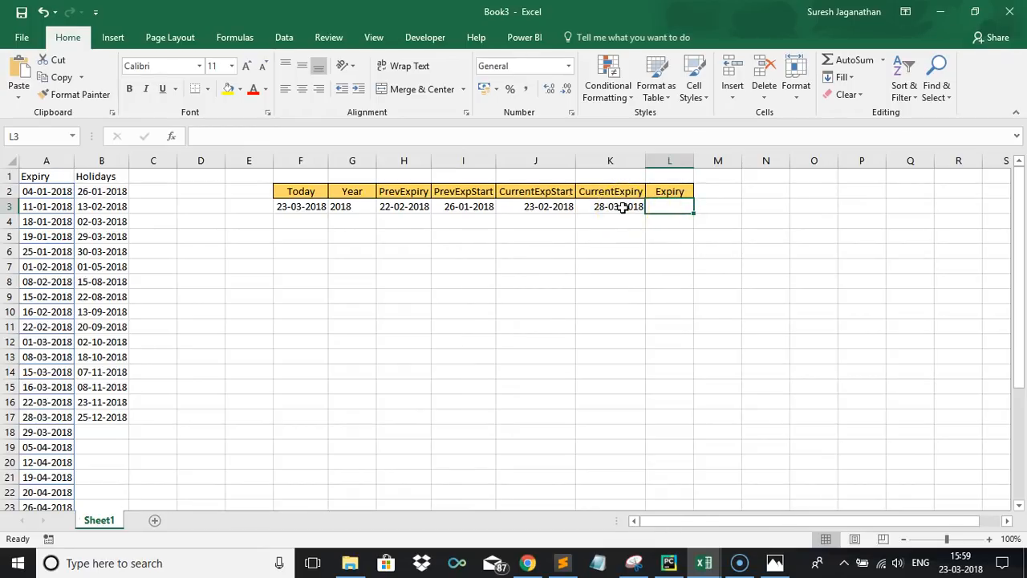
pyautogui.hotkey('alt', 'Tab')
pyautogui.hotkey('alt', 'Tab')
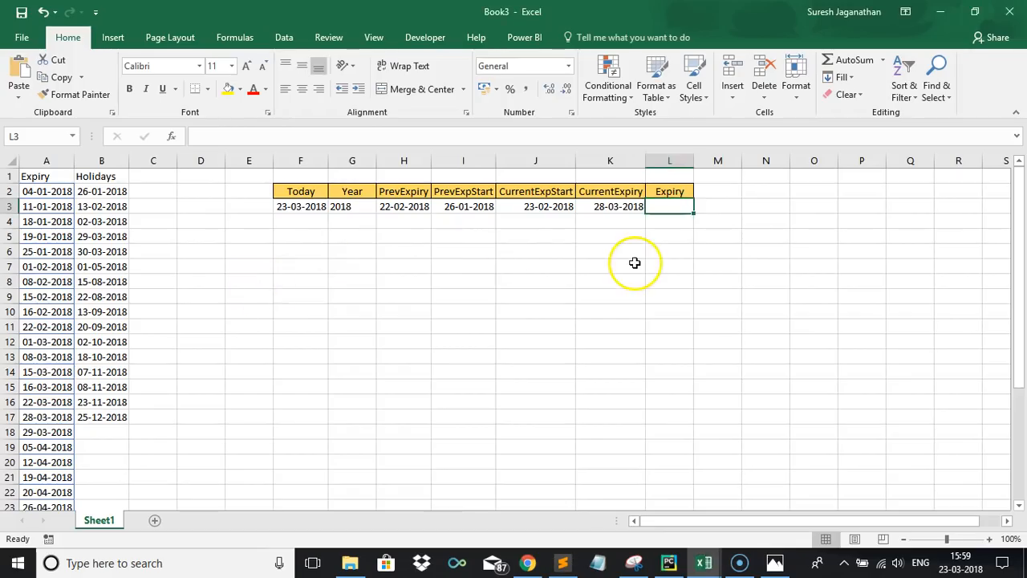
pyautogui.write('=')
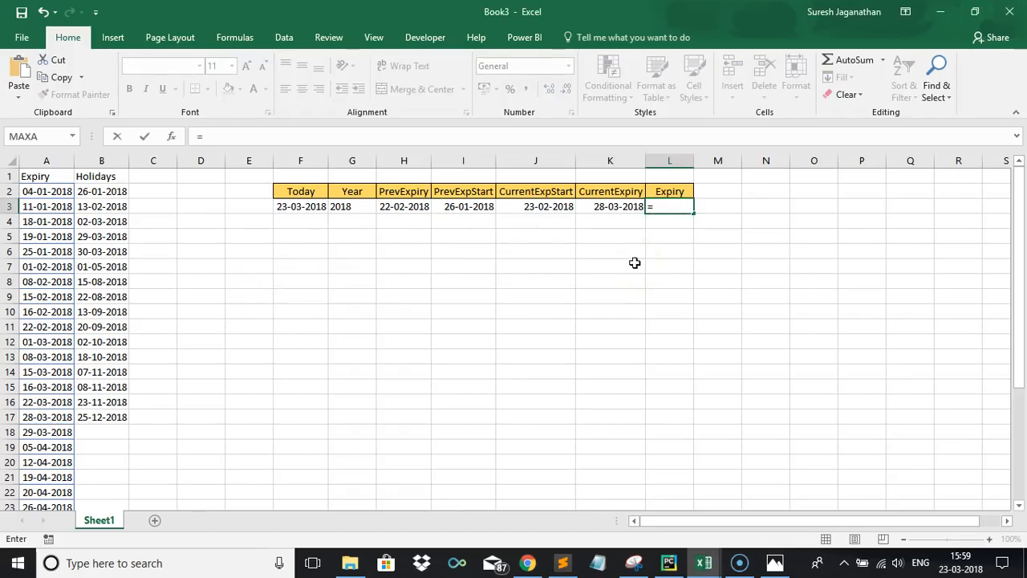
pyautogui.write('TEXT')
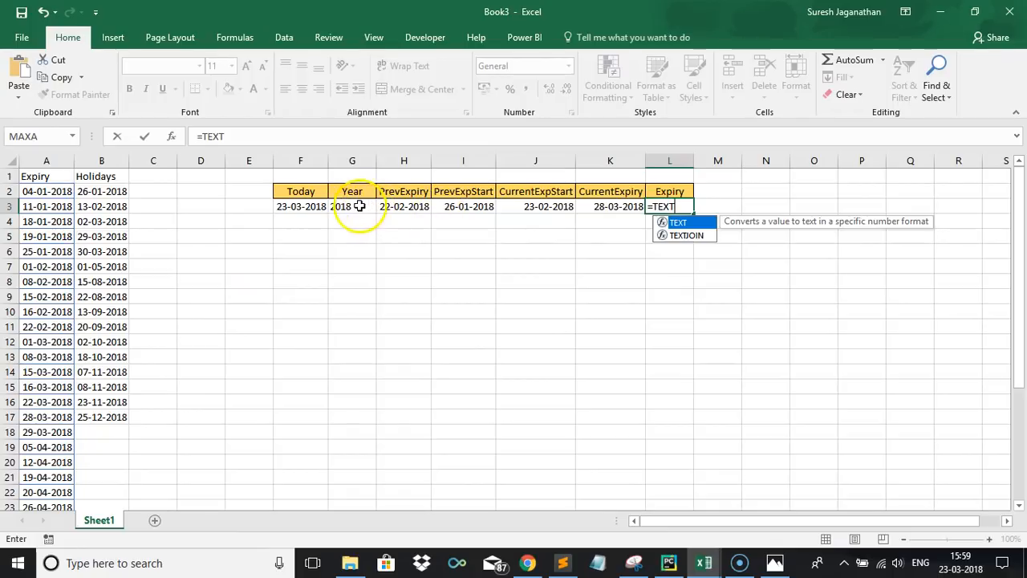
pyautogui.write('(')
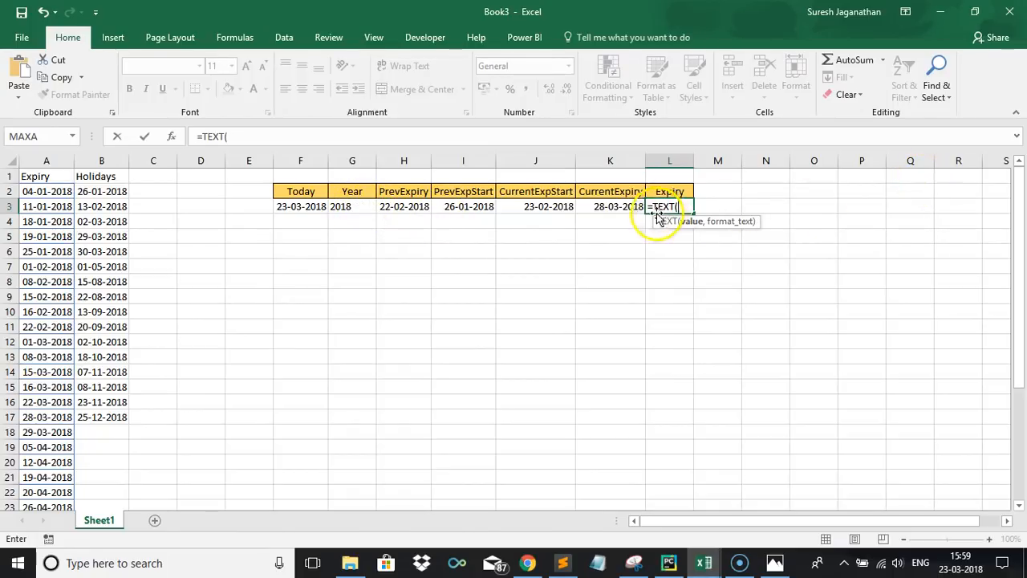
pyautogui.click(614, 205)
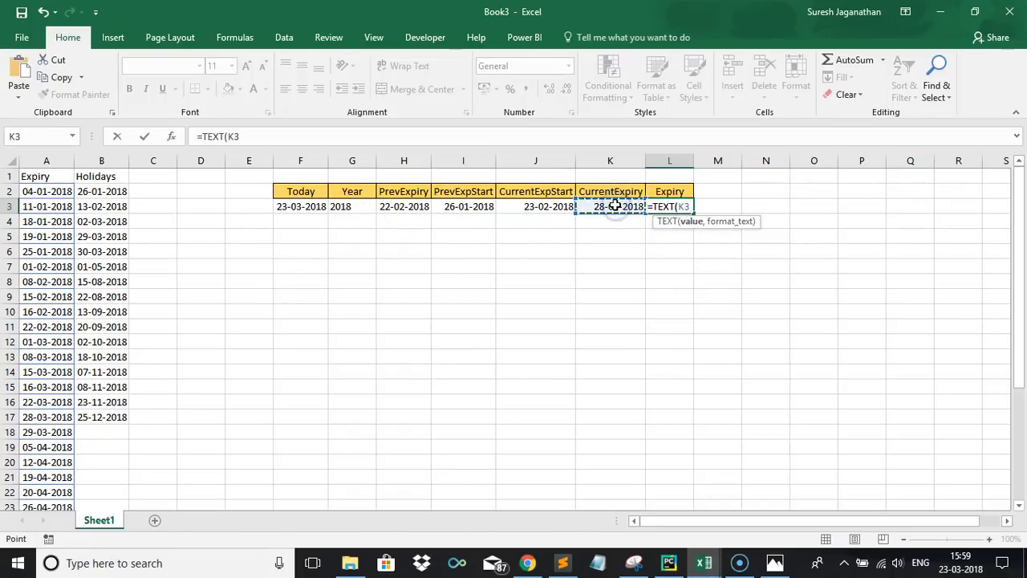
pyautogui.write(',"')
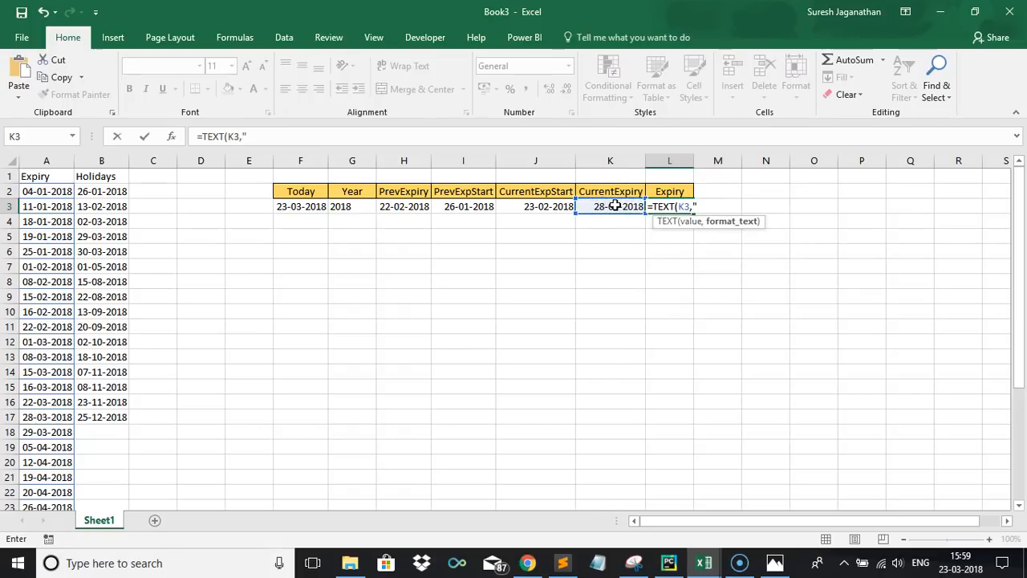
pyautogui.write('ddmmm')
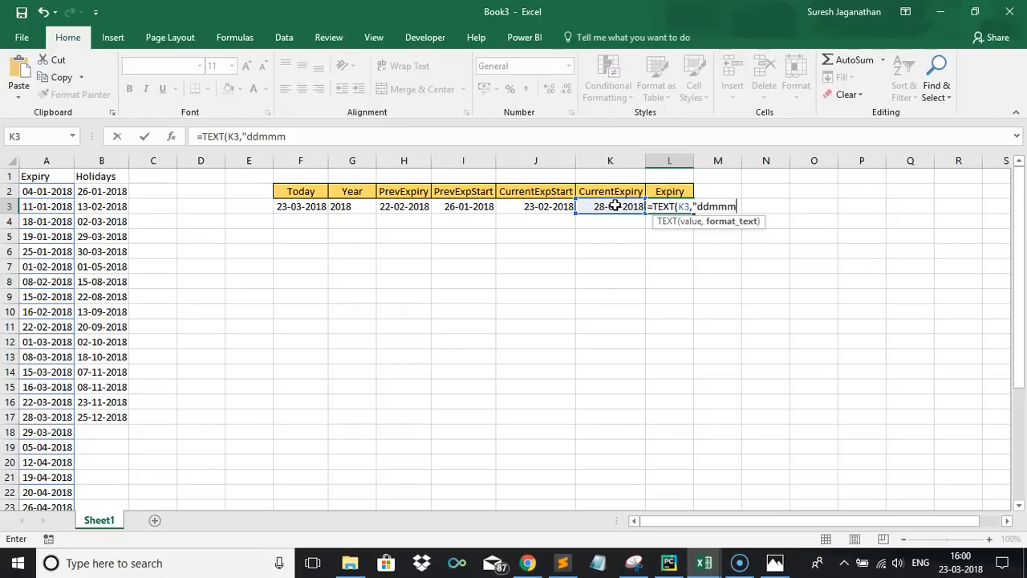
pyautogui.write('yyyy")')
pyautogui.press('Tab')
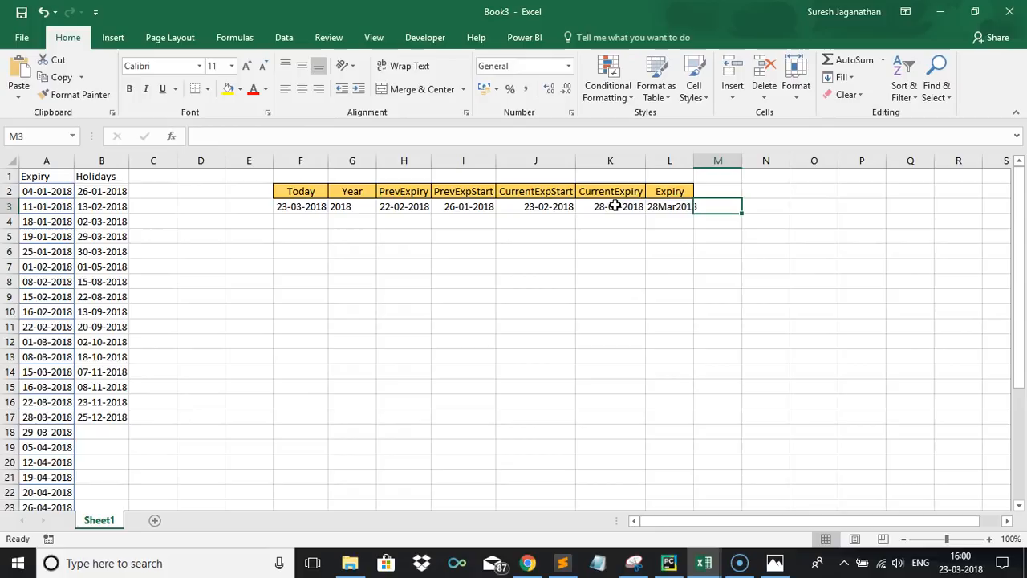
pyautogui.doubleClick(695, 160)
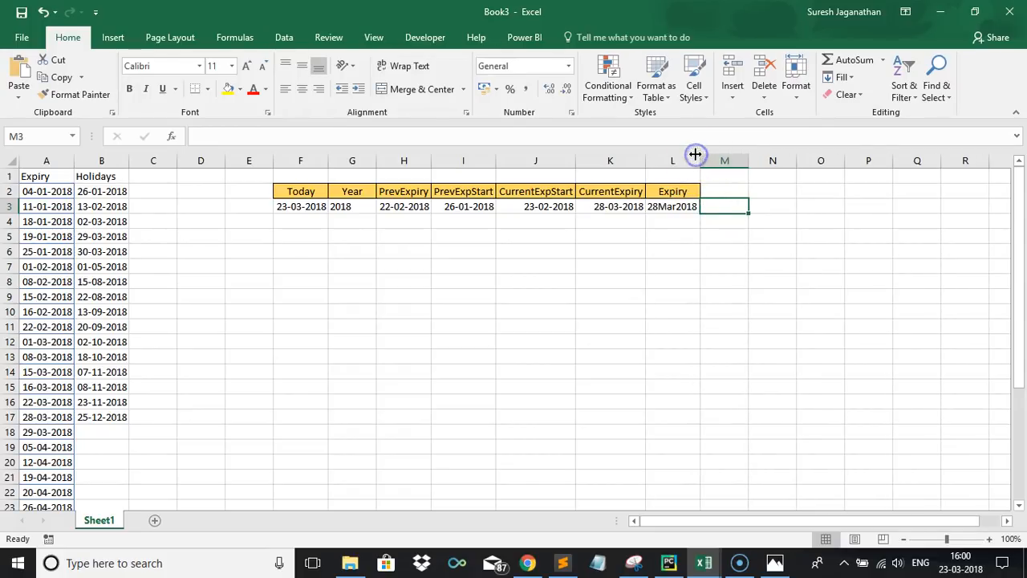
# Wrap the L3 formula in UPPER so it reads =UPPER(TEXT(K3,"ddmmmyyyy")), and autofit column L again
pyautogui.click(672, 207)
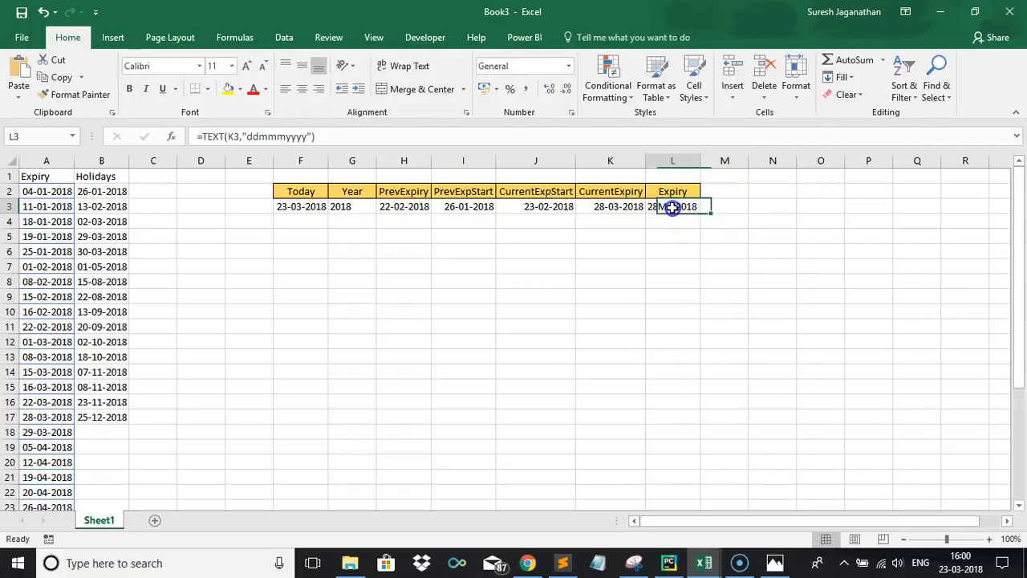
pyautogui.click(204, 136)
pyautogui.write('UPPER(T')
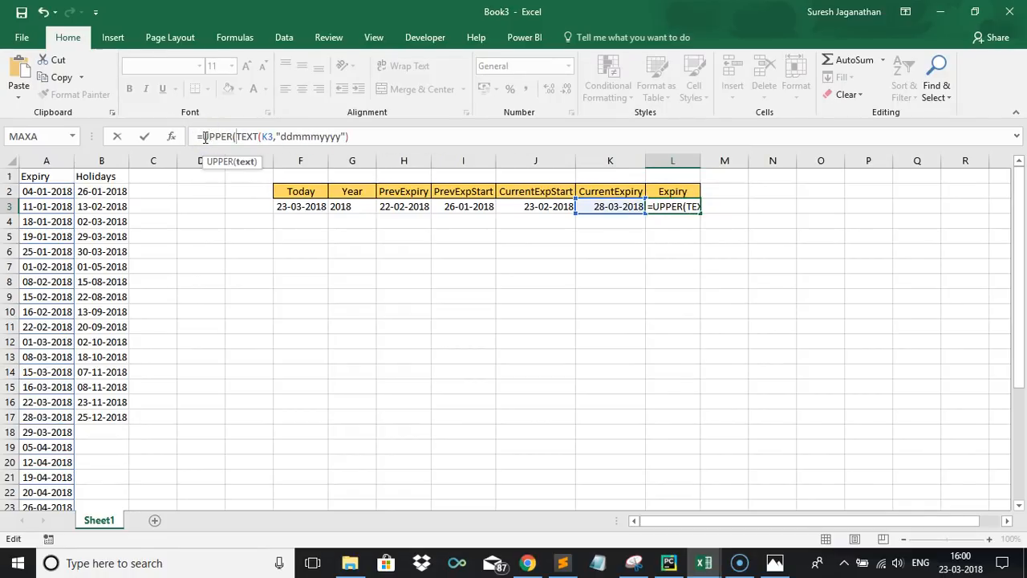
pyautogui.write(')')
pyautogui.press('Return')
pyautogui.press('Return')
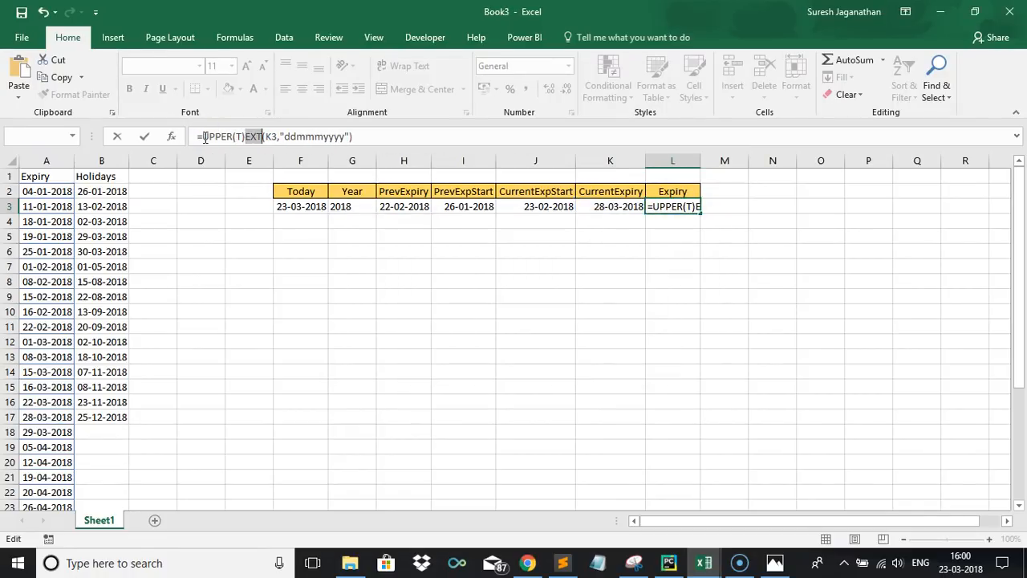
pyautogui.press('Left')
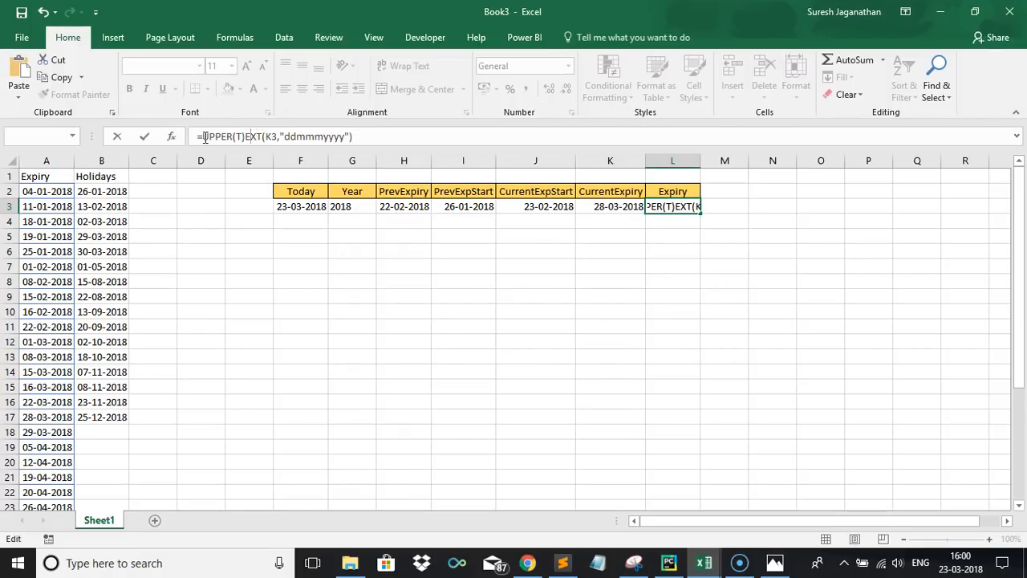
pyautogui.press('Left')
pyautogui.press('BackSpace')
pyautogui.press('End')
pyautogui.write(')')
pyautogui.press('Tab')
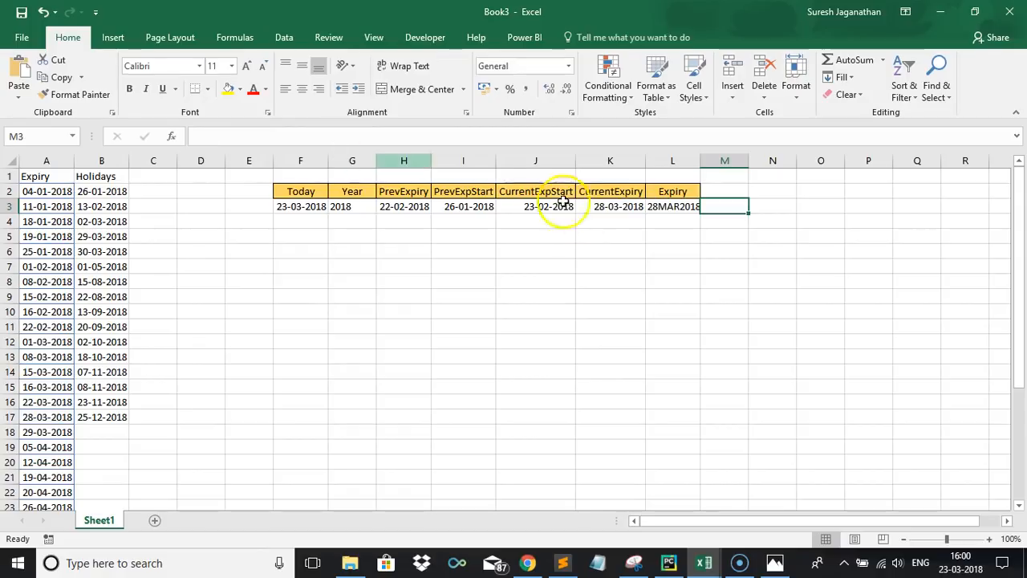
pyautogui.click(674, 206)
pyautogui.doubleClick(696, 162)
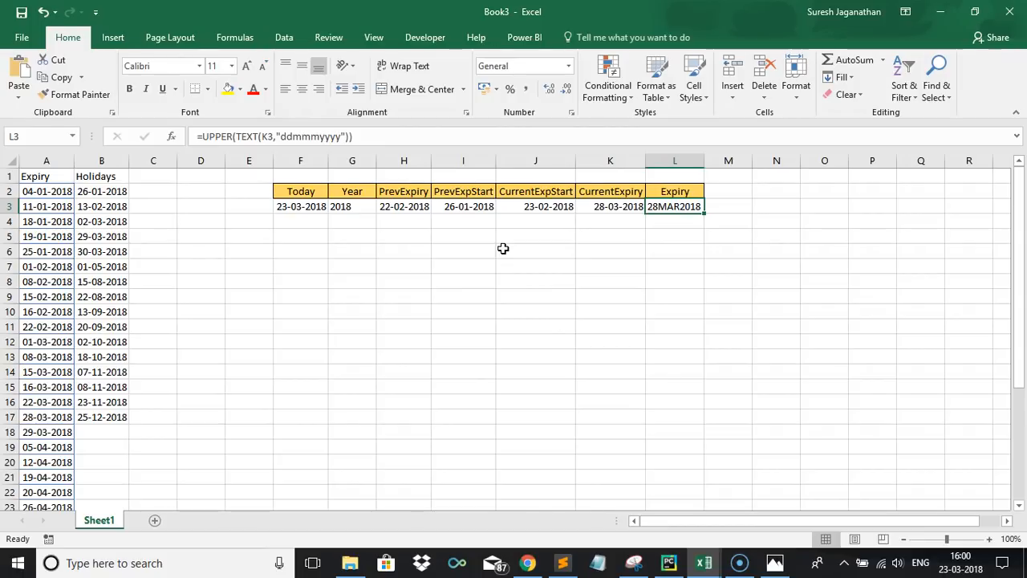
# Switch to the formula notes in Sublime Text and review the Excel Formulas section from Today through ExpiryDate
pyautogui.hotkey('alt', 'Tab')
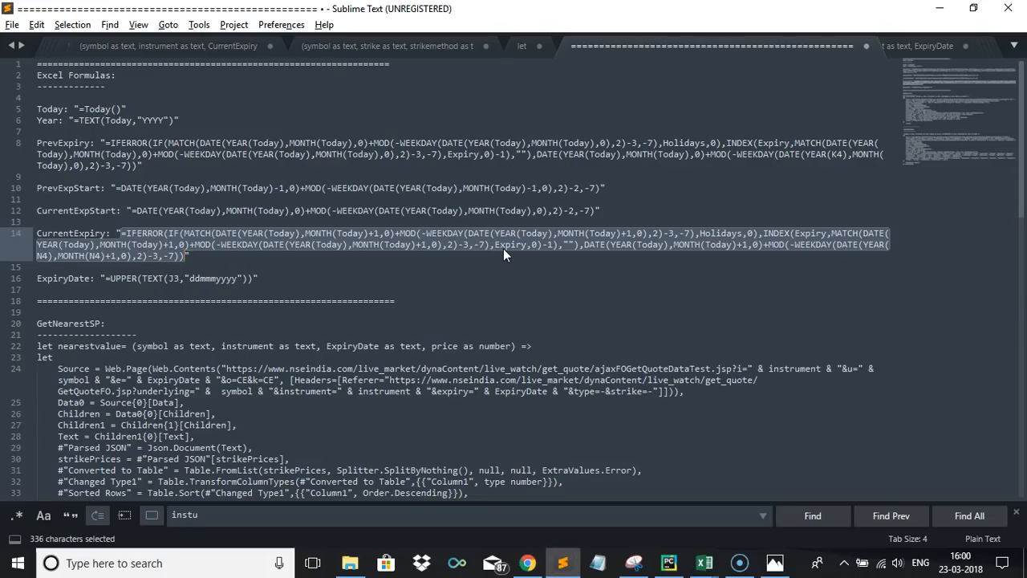
pyautogui.click(38, 77)
pyautogui.moveTo(37, 76); pyautogui.dragTo(367, 297)
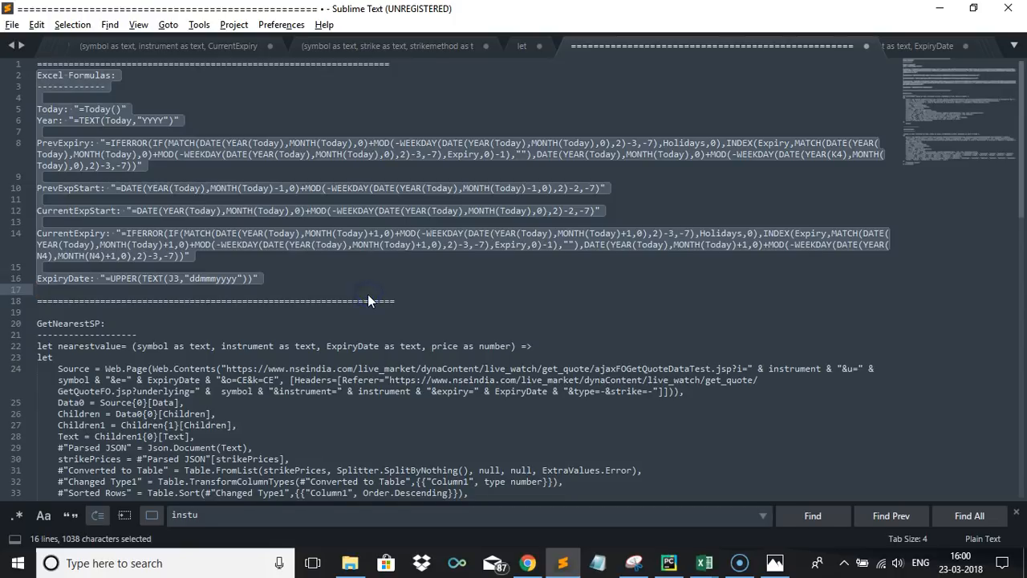
pyautogui.click(364, 286)
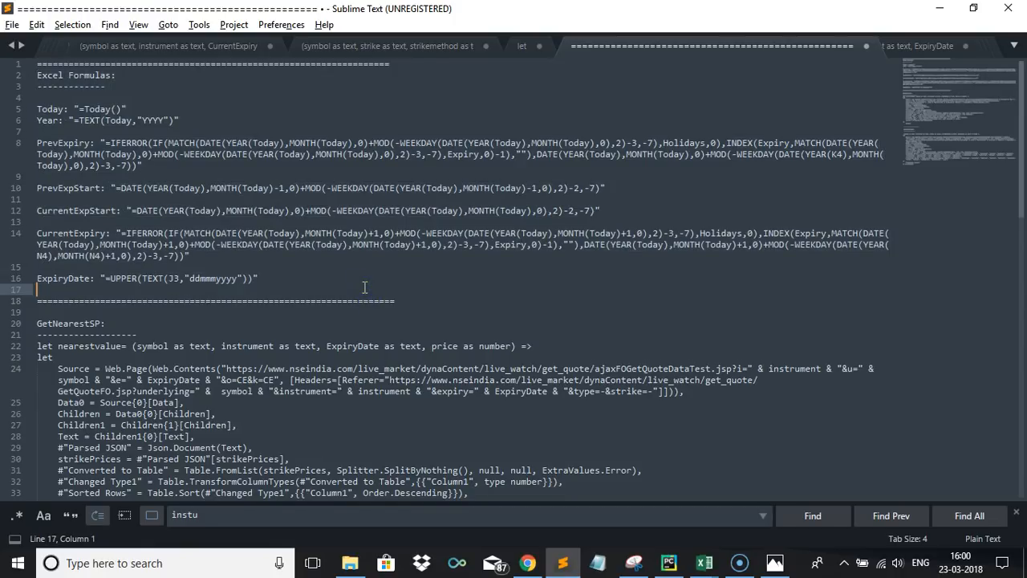
# Return to the Excel workbook and examine the formulas in PrevExpiry H3, PrevExpStart I3 and Today F3
pyautogui.hotkey('alt', 'Tab')
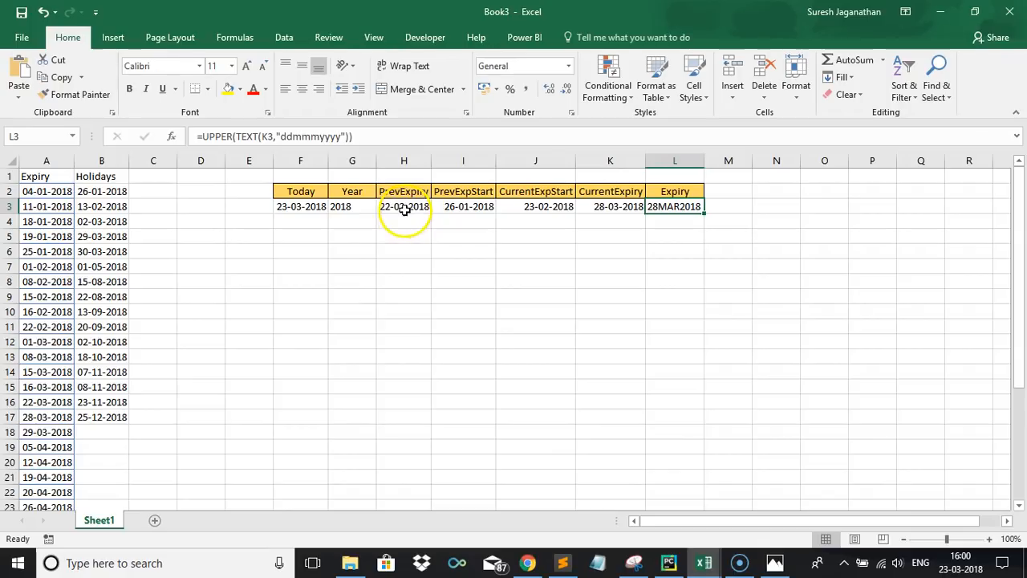
pyautogui.click(405, 209)
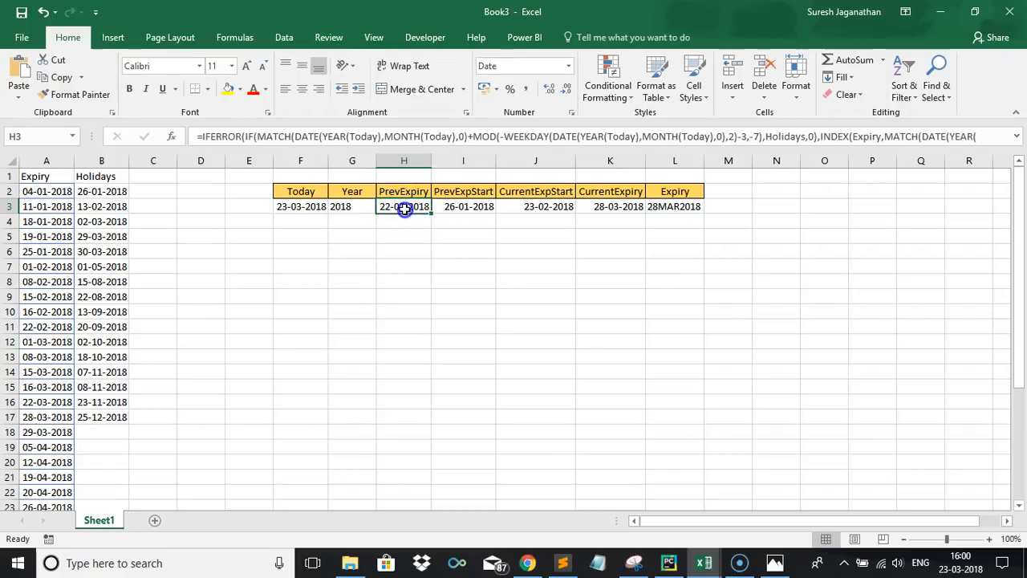
pyautogui.click(460, 206)
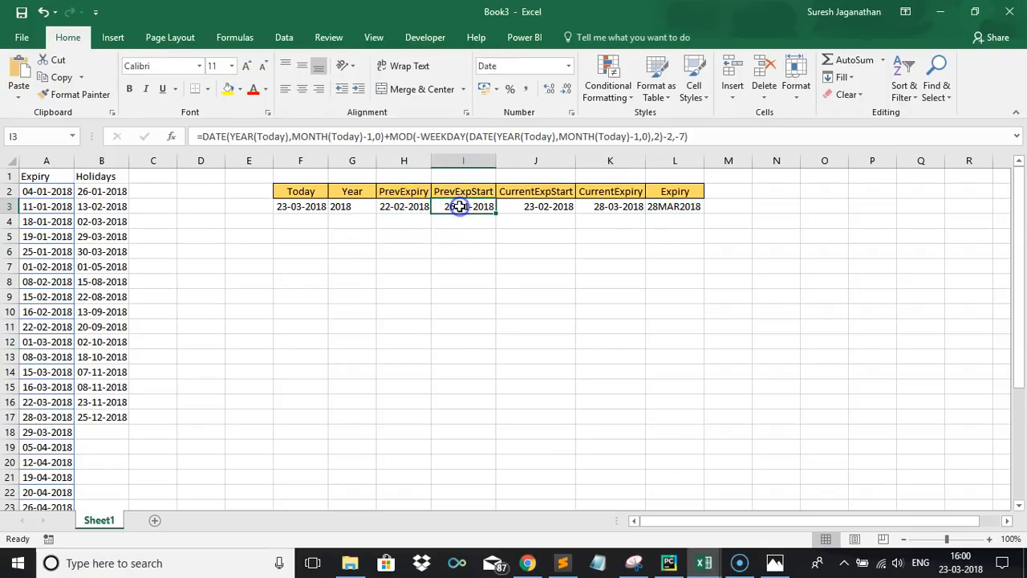
pyautogui.click(1017, 139)
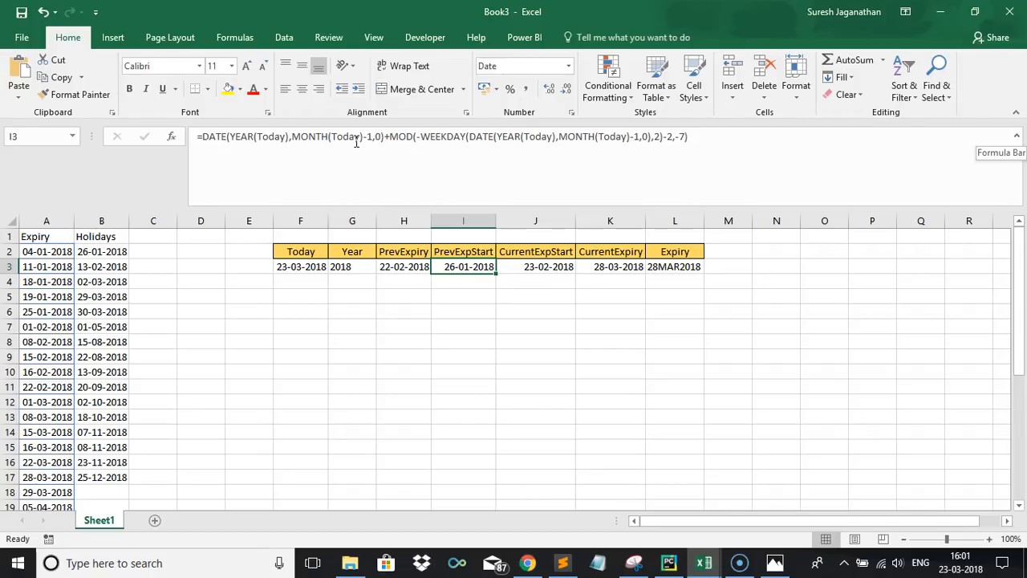
pyautogui.click(1017, 137)
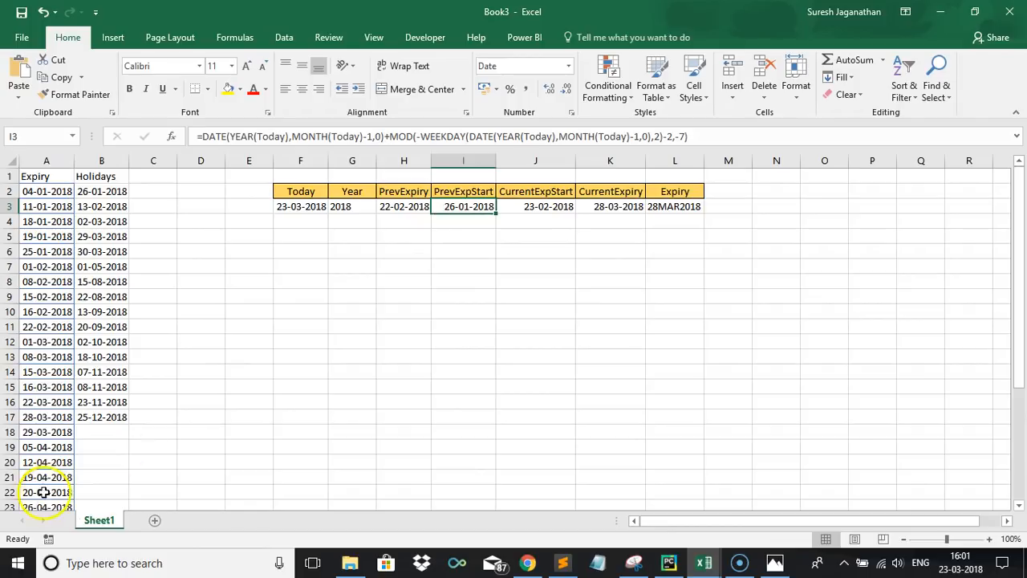
pyautogui.press('Left')
pyautogui.press('Left')
pyautogui.press('Left')
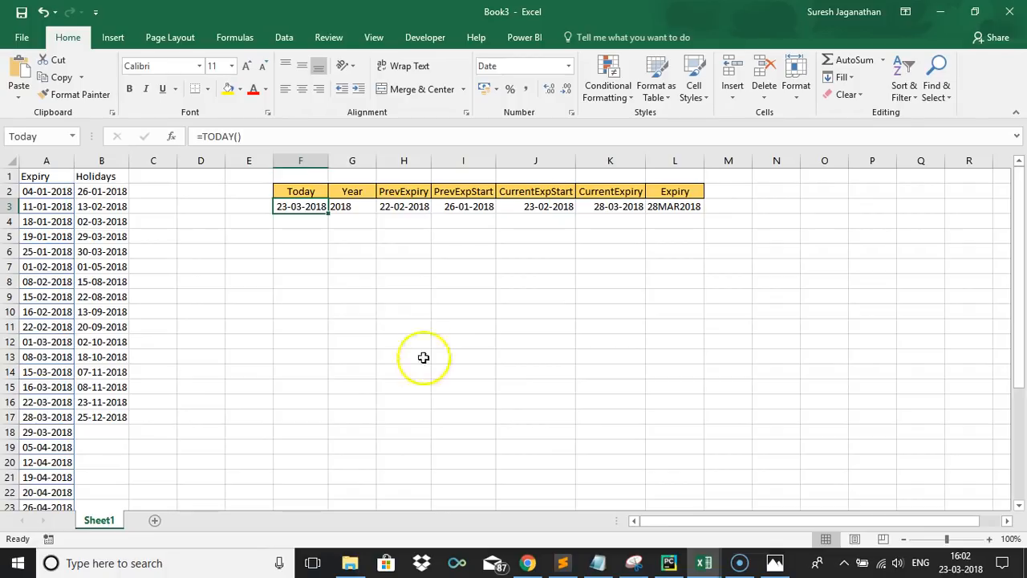
pyautogui.click(308, 210)
pyautogui.click(308, 208)
# Define the name Year for cell G3 under the Year header
pyautogui.click(339, 207)
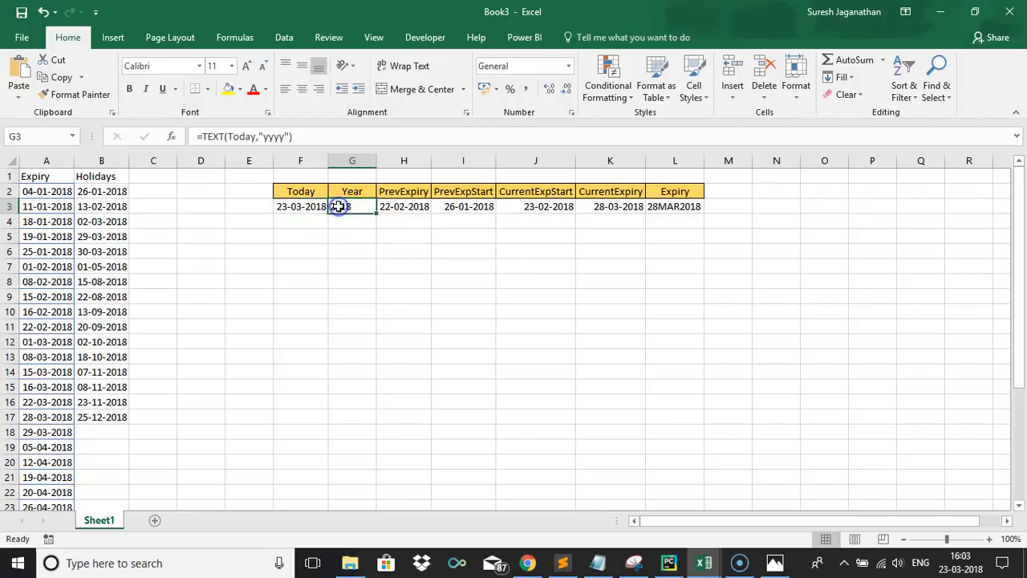
pyautogui.write('Year')
pyautogui.press('Return')
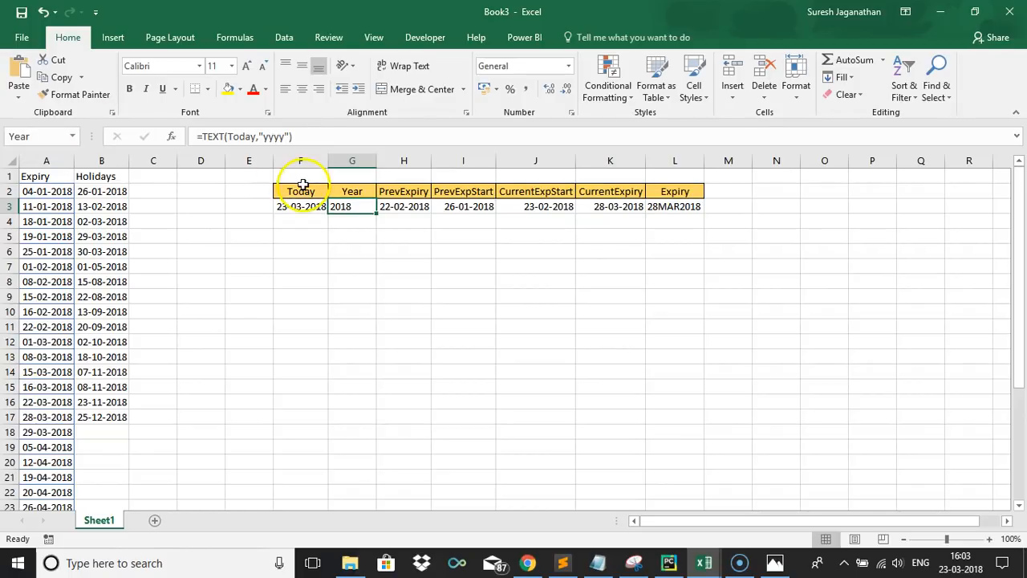
# Define the name PrevExpiry for cell H3
pyautogui.click(416, 208)
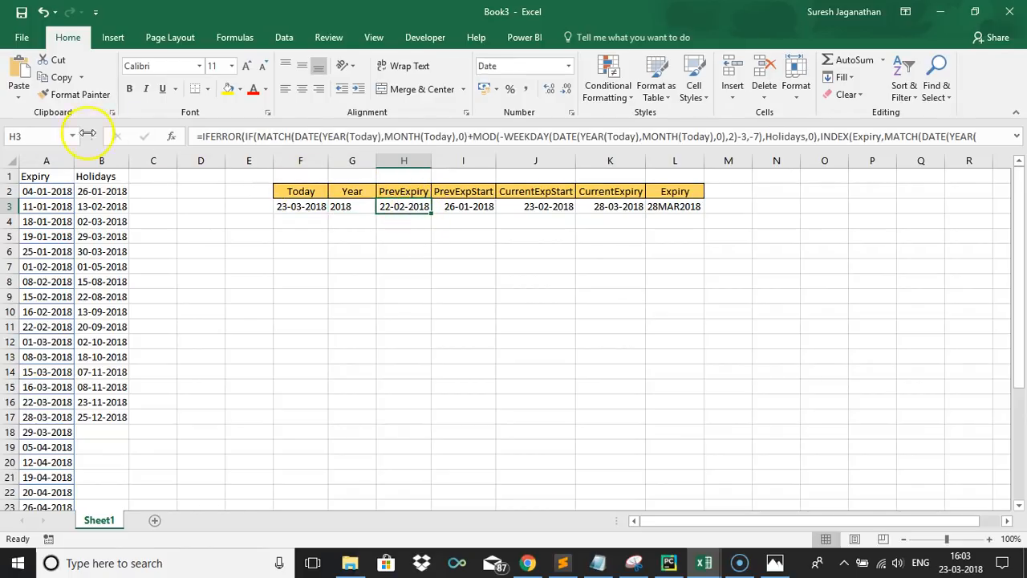
pyautogui.click(65, 135)
pyautogui.write('PrevExp')
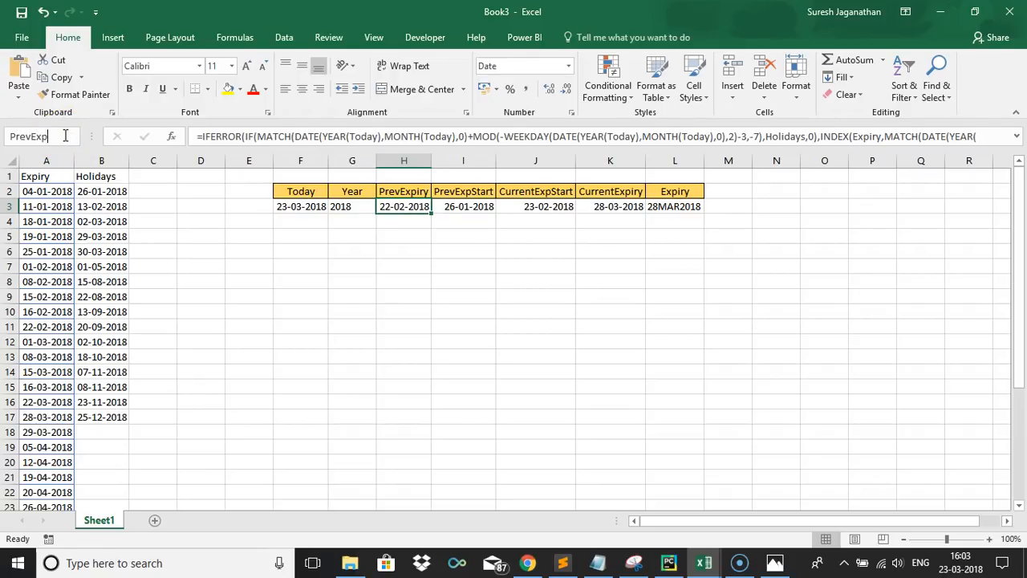
pyautogui.write('iry')
pyautogui.press('Return')
# Define the name PrevExpStart for cell I3
pyautogui.click(453, 210)
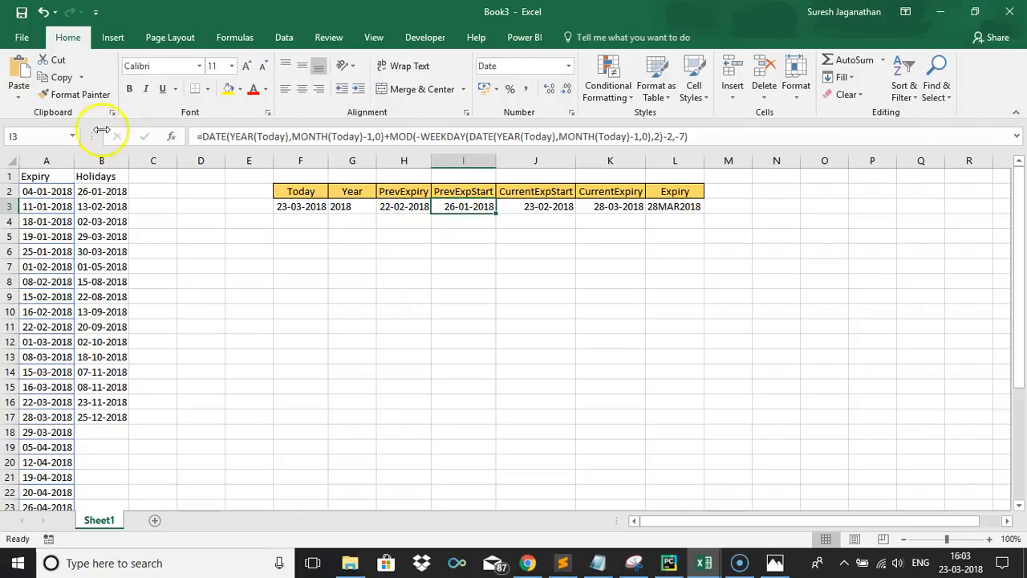
pyautogui.click(45, 136)
pyautogui.press('BackSpace')
pyautogui.write('Prev')
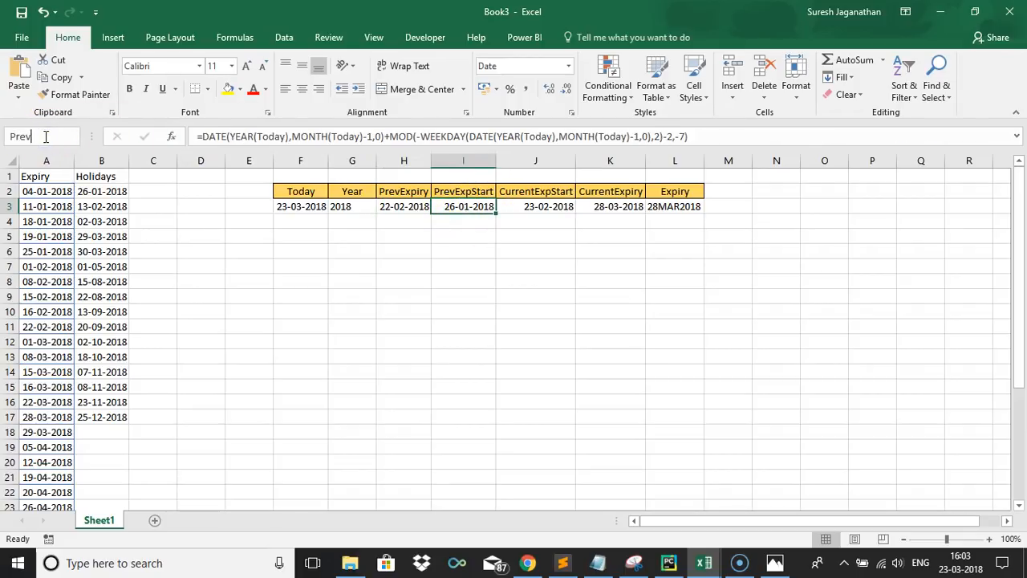
pyautogui.write('ExpStart')
pyautogui.press('Return')
# Define the name CurrentExpStart for cell J3
pyautogui.click(529, 207)
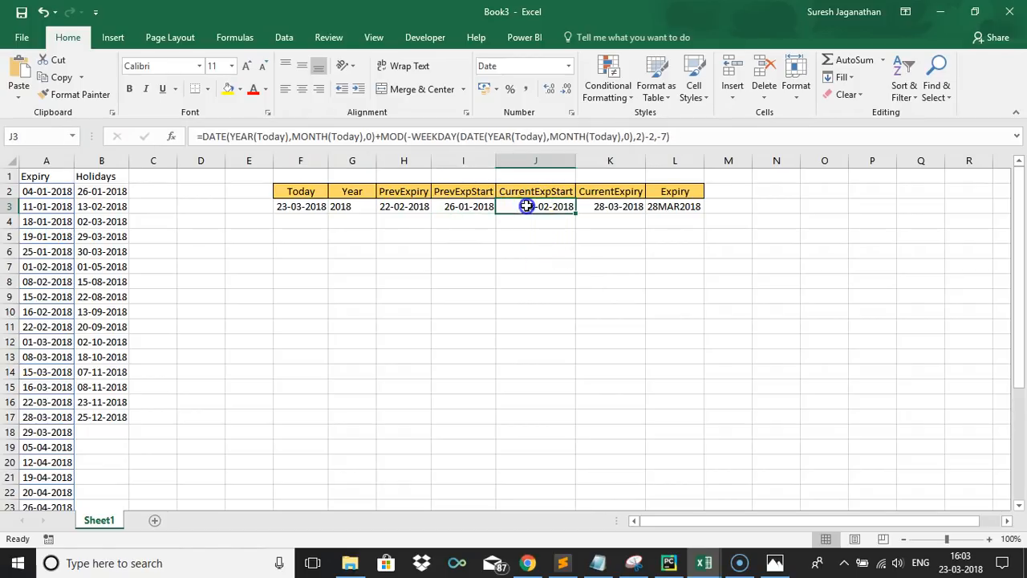
pyautogui.click(44, 136)
pyautogui.write('Cur')
pyautogui.write('rentExpSt')
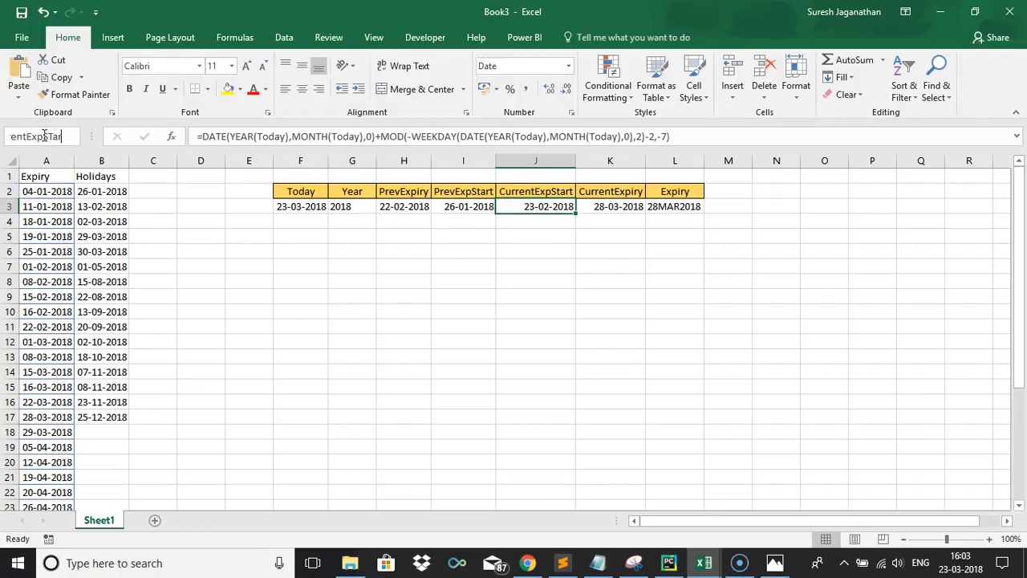
pyautogui.write('art')
pyautogui.press('Return')
# Define the name CurrentExpiry for cell K3
pyautogui.click(635, 206)
pyautogui.click(49, 142)
pyautogui.write('Cu')
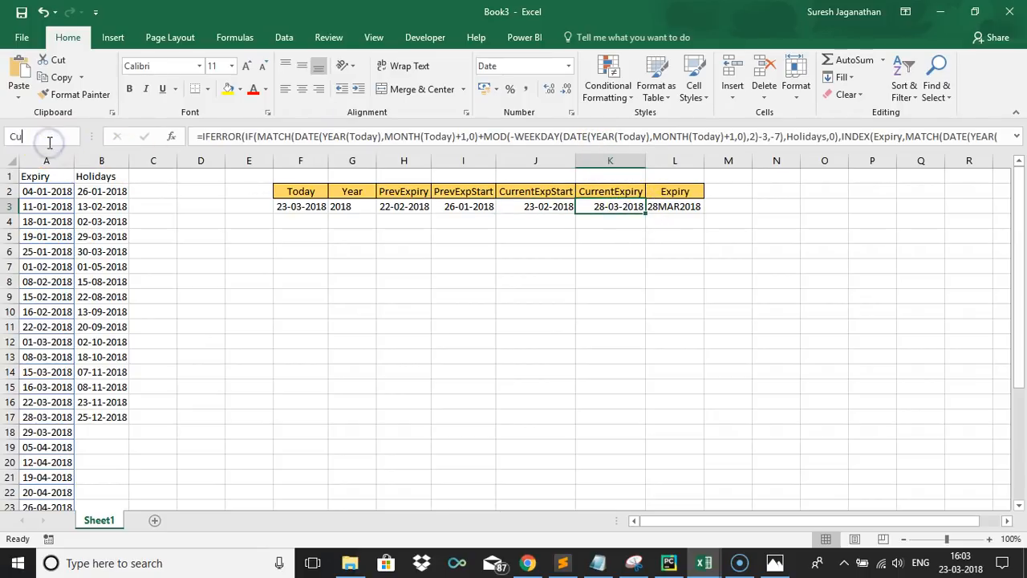
pyautogui.write('rrentExpiry')
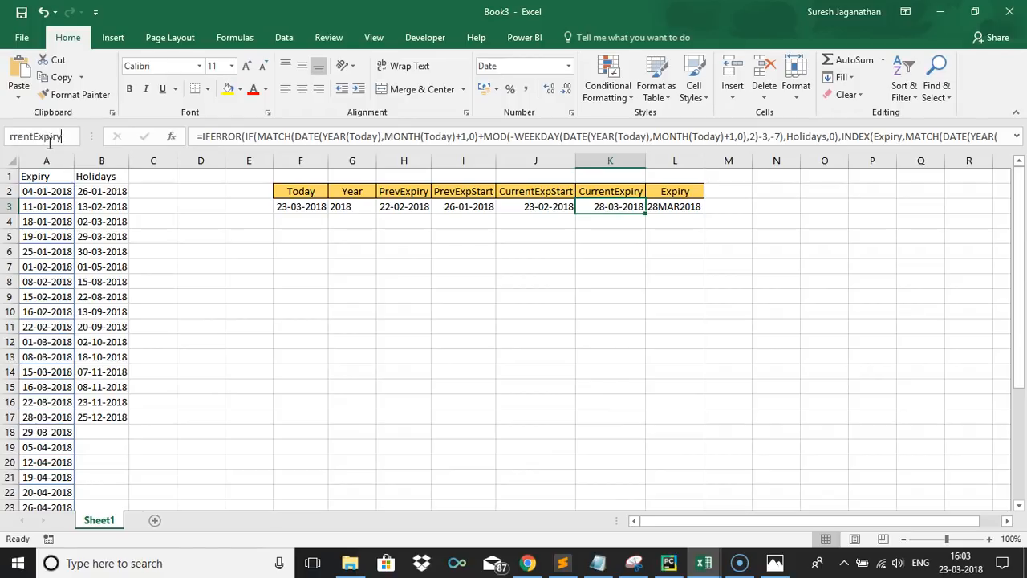
pyautogui.press('Return')
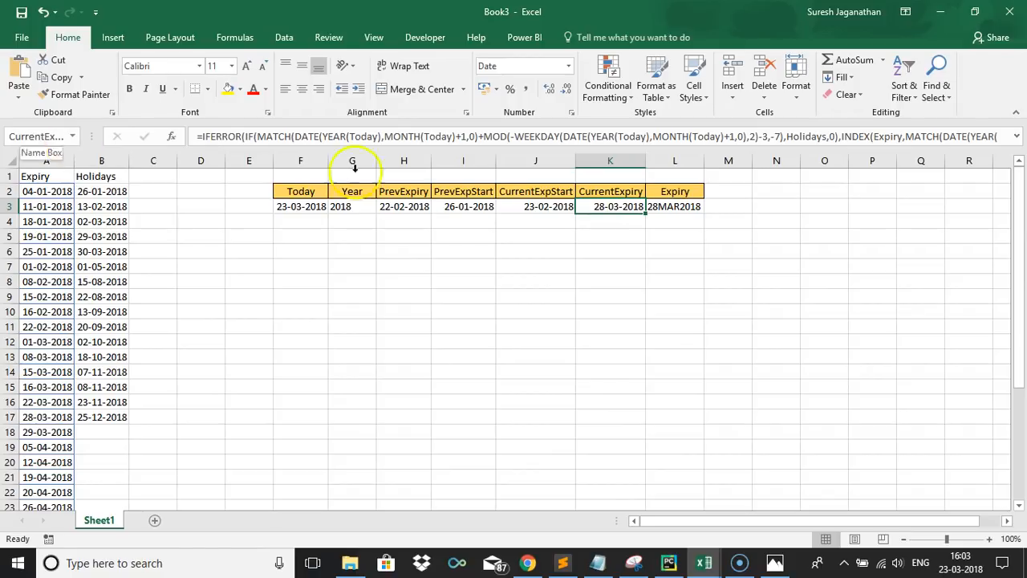
# Define the name ExpiryDate for cell L3 under the Expiry header
pyautogui.click(670, 206)
pyautogui.click(37, 133)
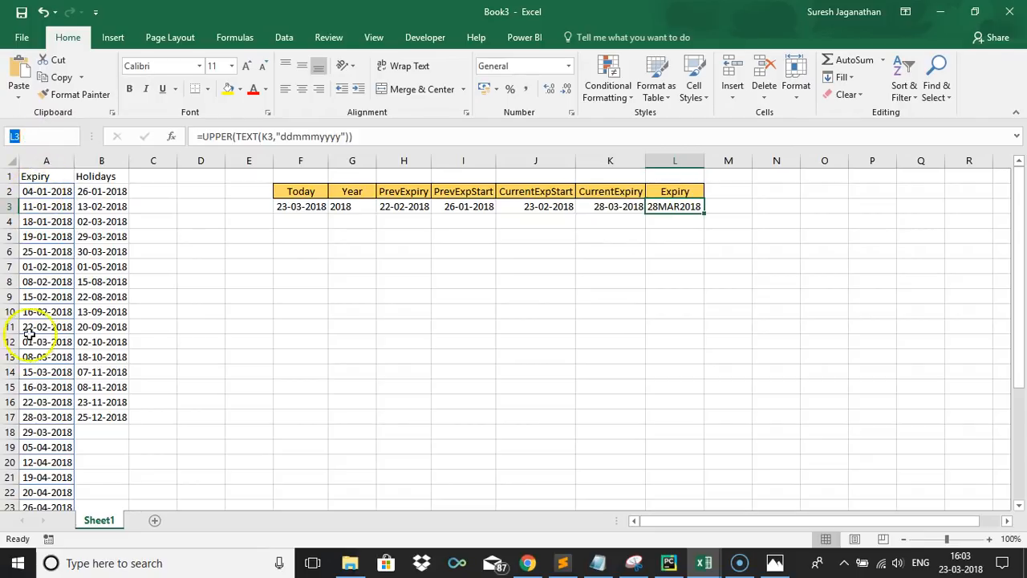
pyautogui.write('ExpiryDate')
pyautogui.press('Return')
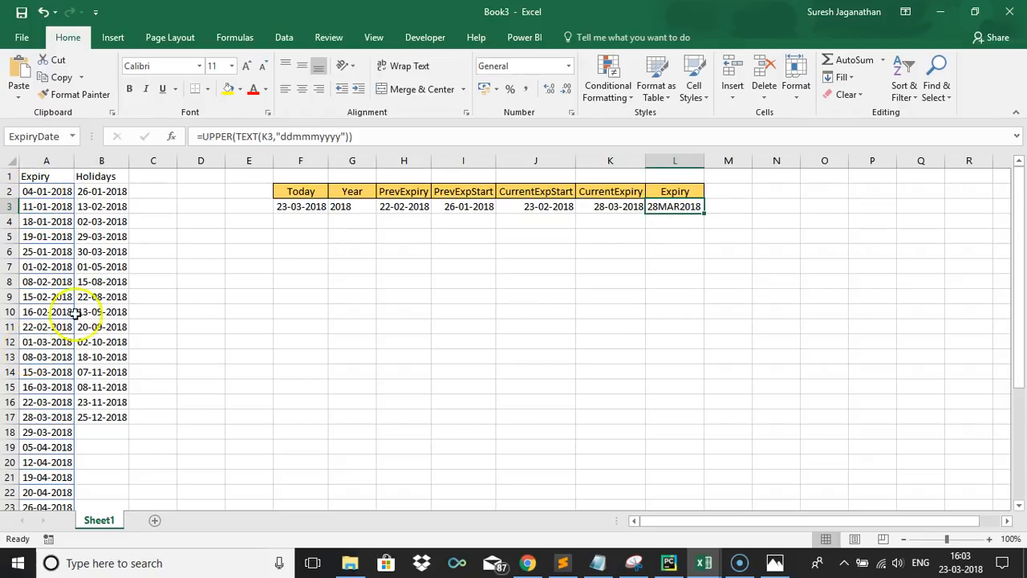
# Show the workbook's Queries & Connections pane
pyautogui.click(283, 40)
pyautogui.click(295, 60)
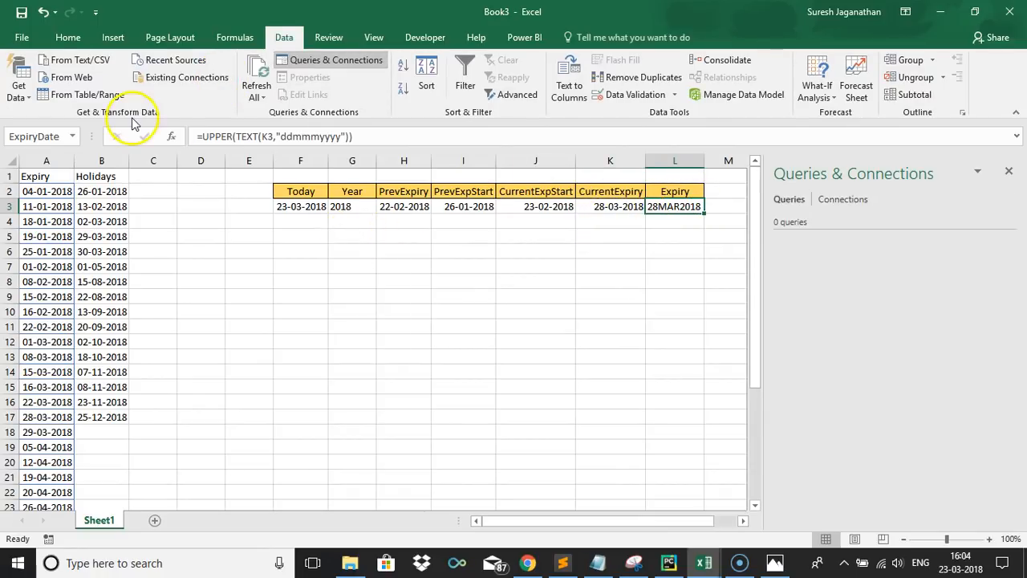
pyautogui.click(29, 94)
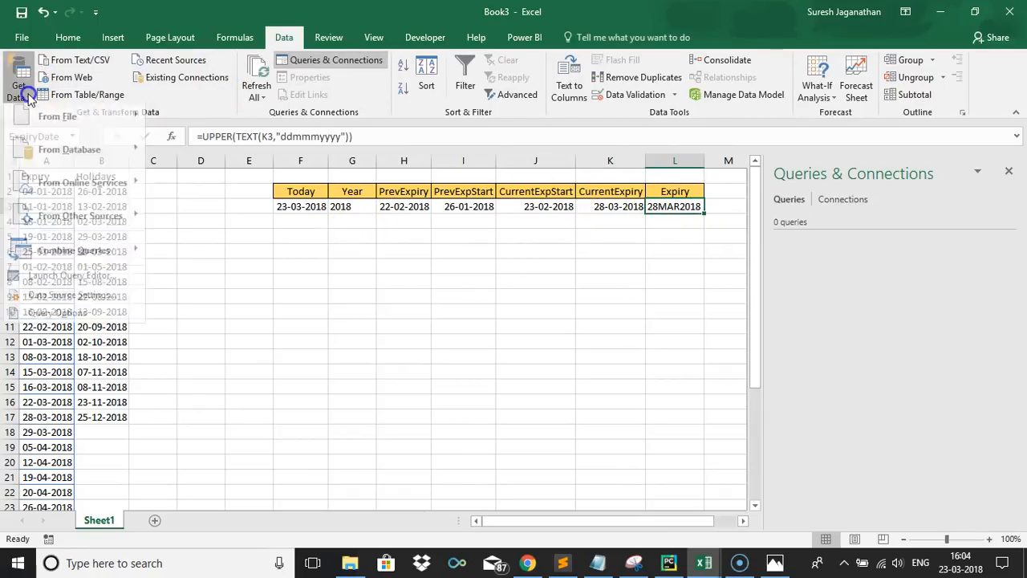
pyautogui.click(76, 78)
pyautogui.click(398, 281)
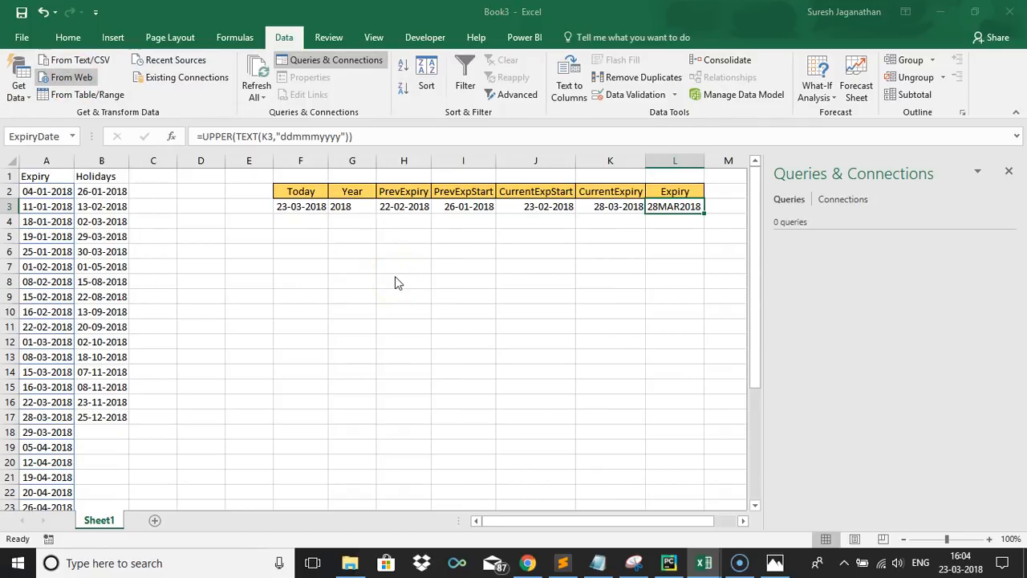
pyautogui.press('Escape')
# Load the Today cell F3 into the Query Editor as a query from its range and expand the list of queries
pyautogui.click(298, 209)
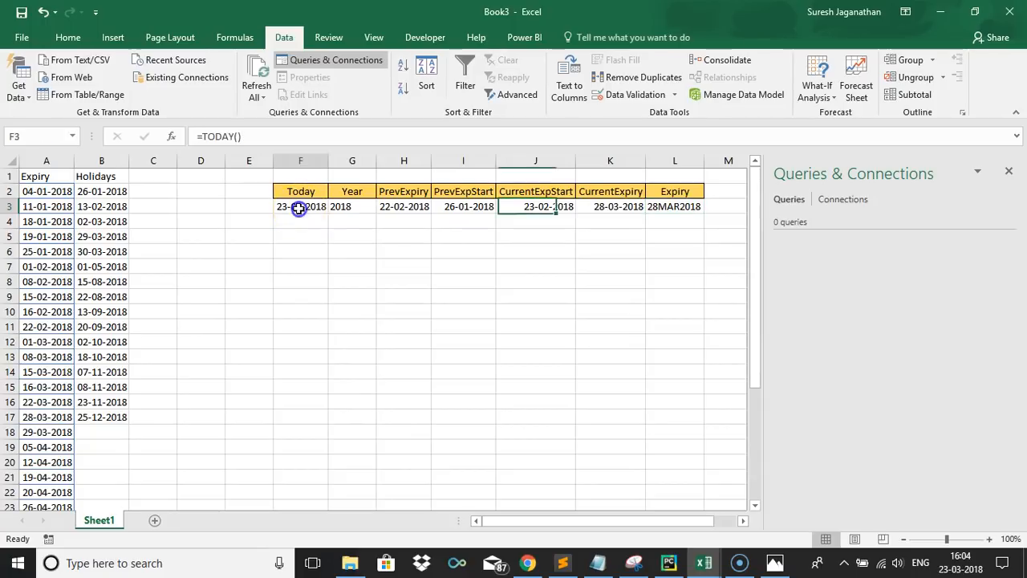
pyautogui.click(100, 95)
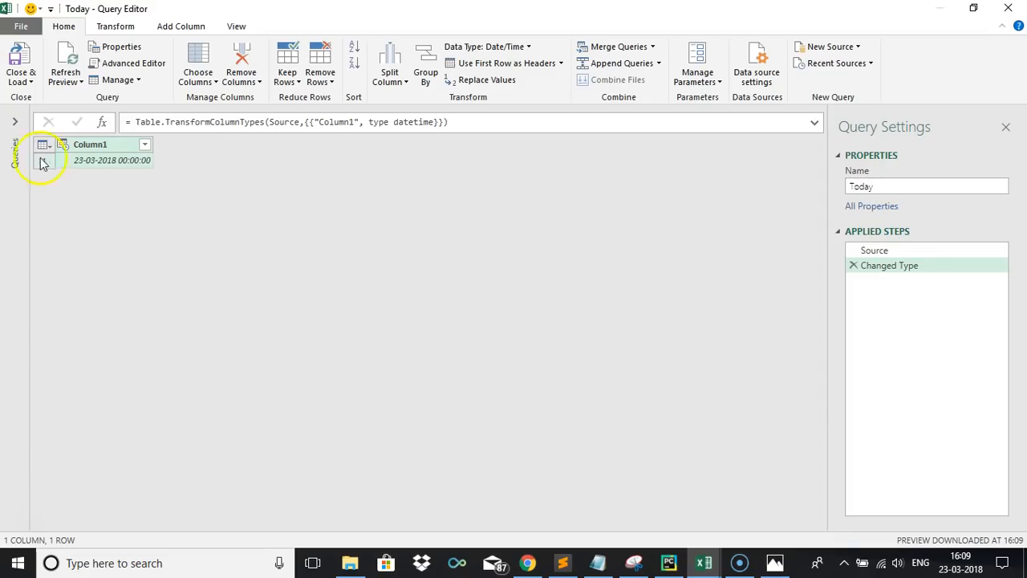
pyautogui.click(16, 125)
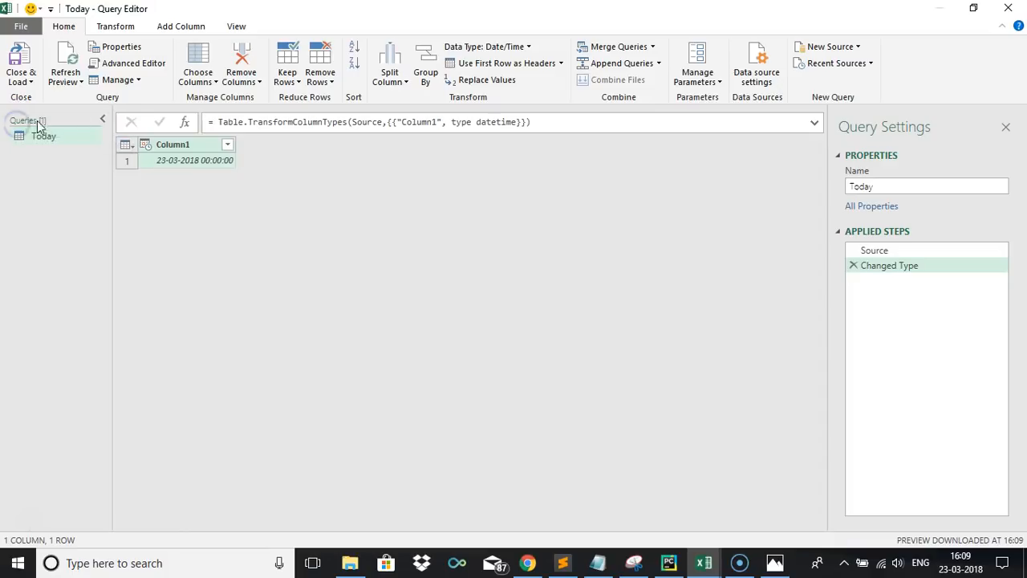
# Transform Column1 of the Today query to the date only, dropping the time part
pyautogui.click(190, 146)
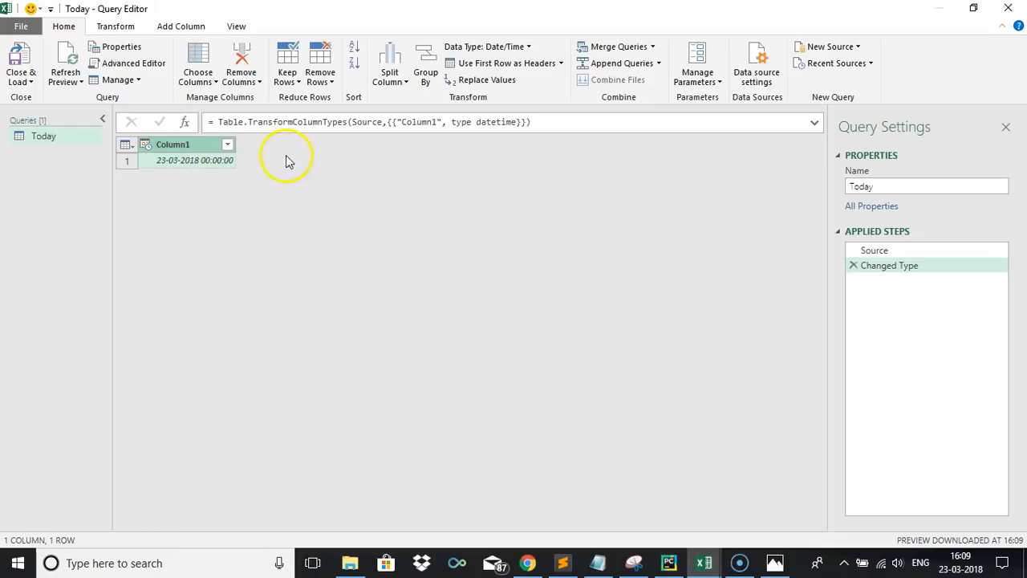
pyautogui.click(116, 26)
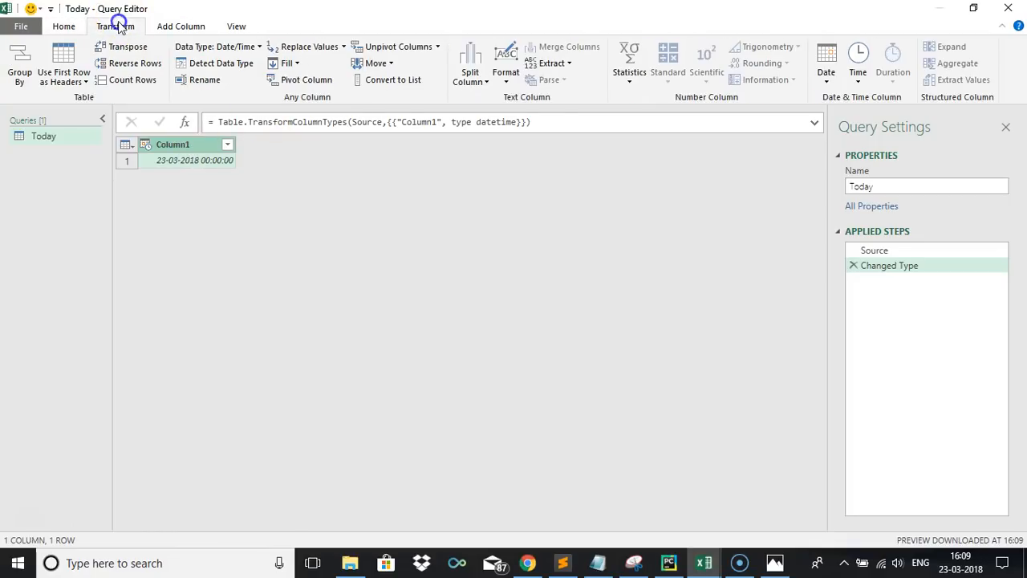
pyautogui.click(827, 72)
pyautogui.click(849, 116)
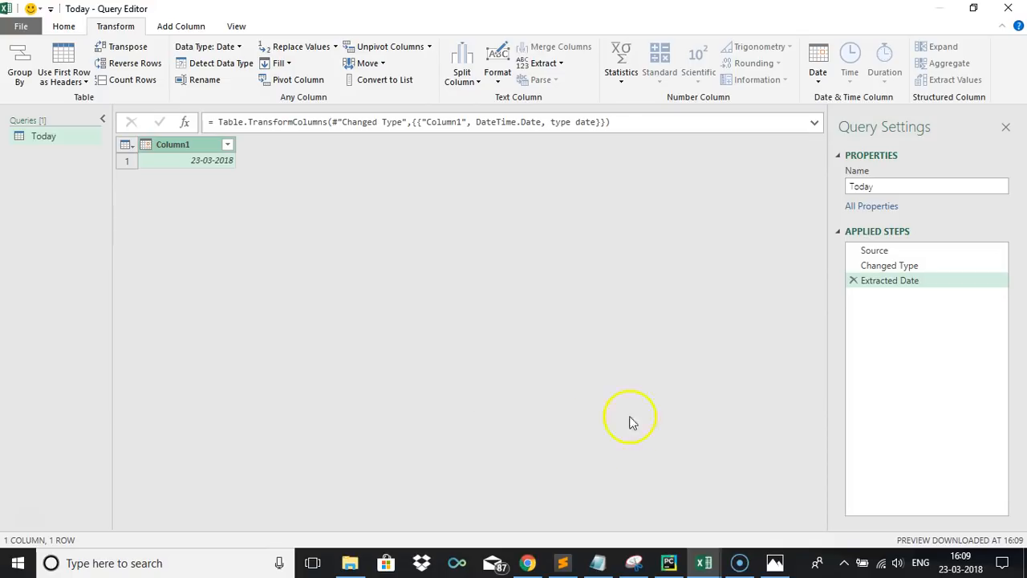
# Copy the symbol function code from the Code1 Notepad file and paste it below the Today query's code in the Advanced Editor
pyautogui.click(600, 559)
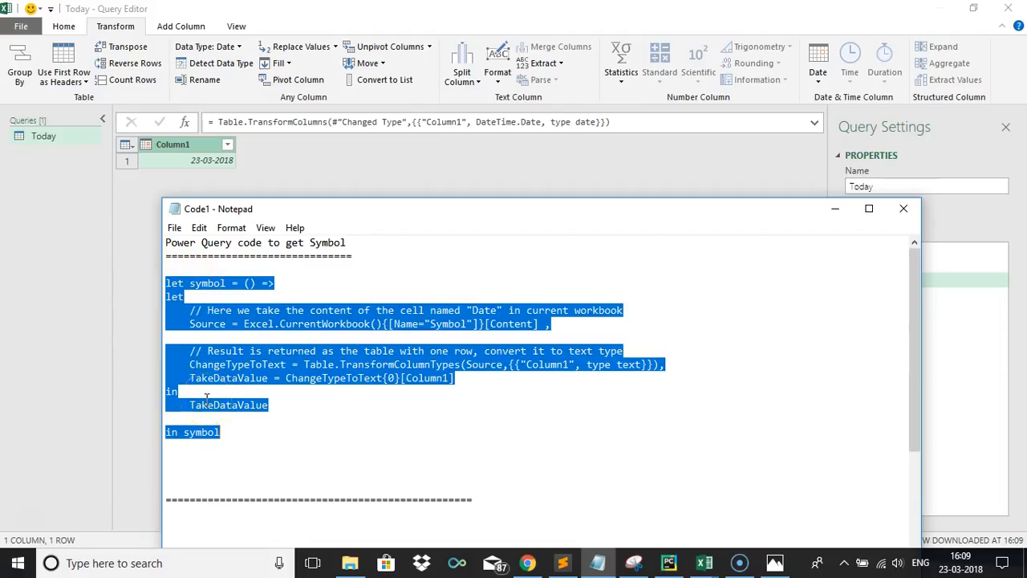
pyautogui.click(131, 215)
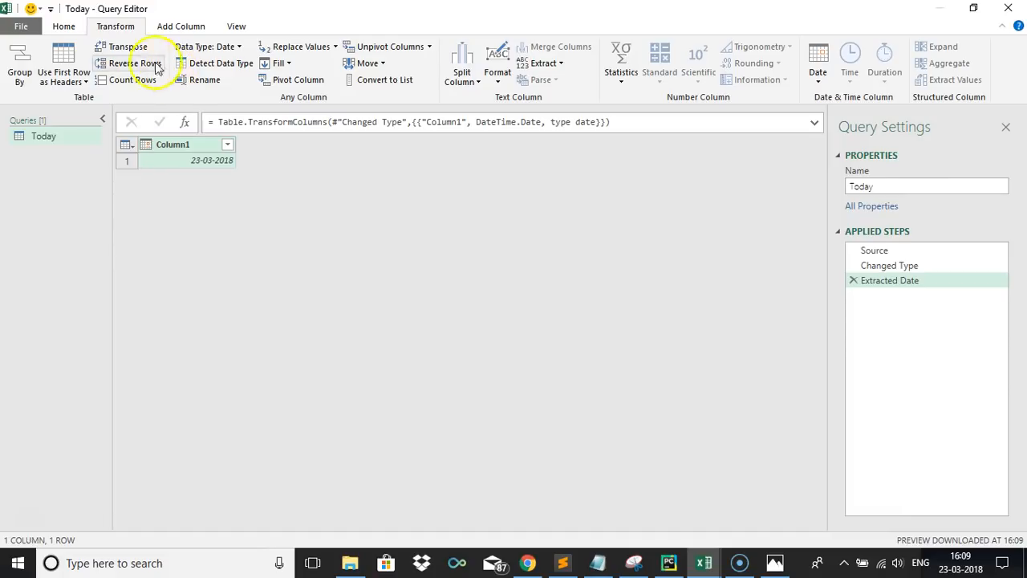
pyautogui.click(65, 26)
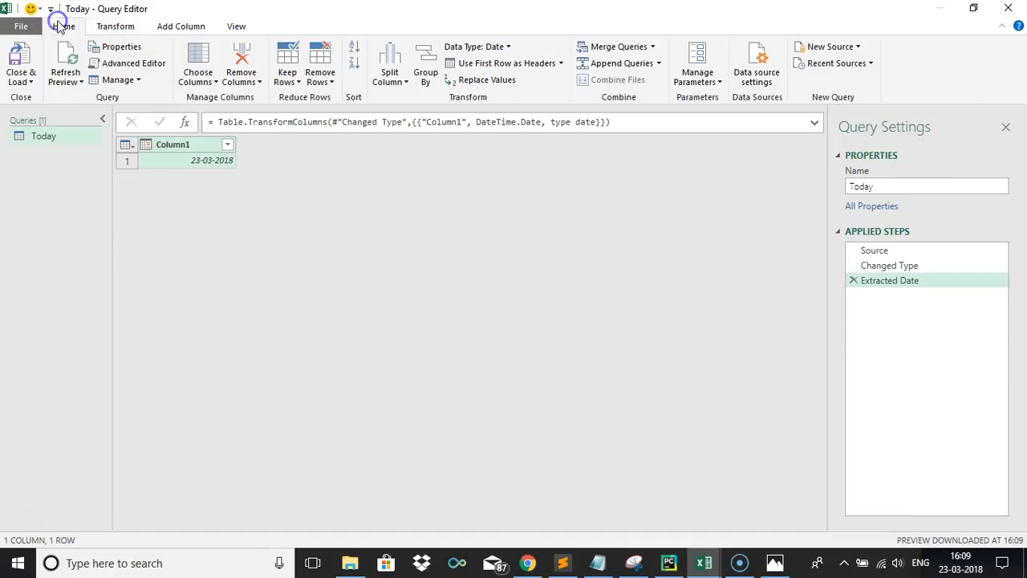
pyautogui.click(148, 74)
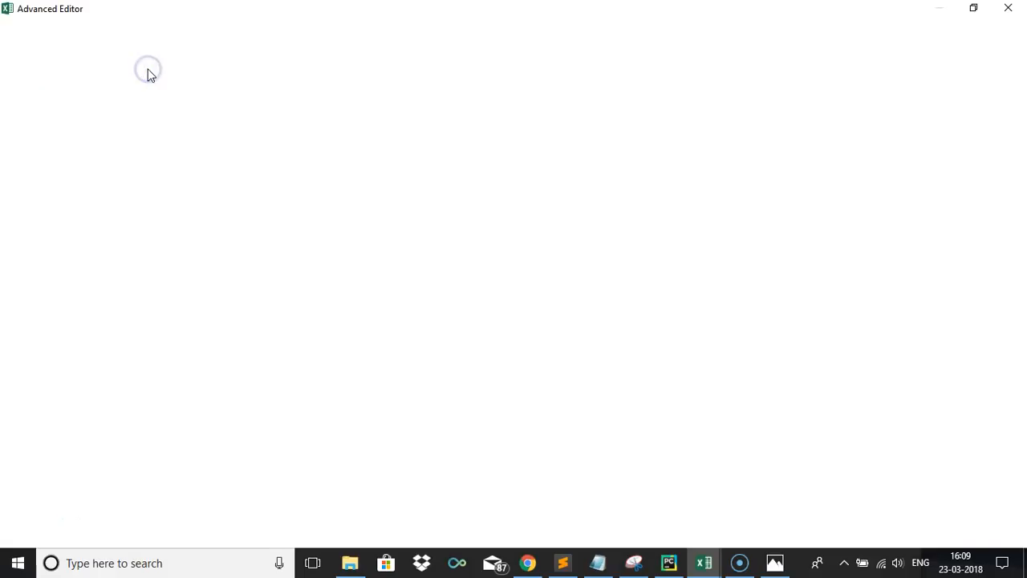
pyautogui.click(138, 140)
pyautogui.press('Return')
pyautogui.press('Return')
pyautogui.press('Return')
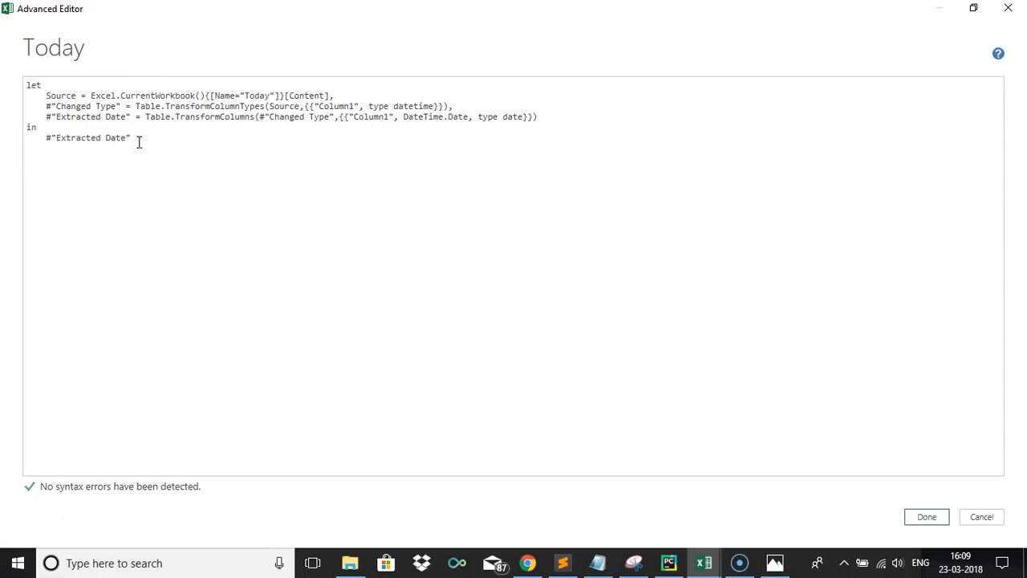
pyautogui.hotkey('ctrl', 'v')
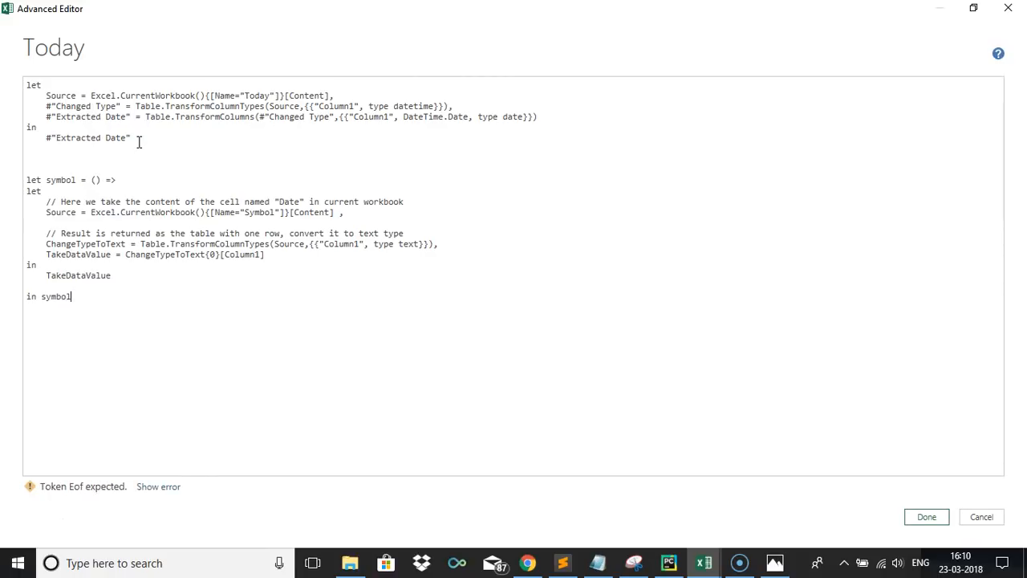
# Copy the #"Extracted Date" line from the original query code into the symbol function, directly below its Source line
pyautogui.click(49, 119)
pyautogui.moveTo(47, 117); pyautogui.dragTo(549, 122)
pyautogui.hotkey('ctrl', 'c')
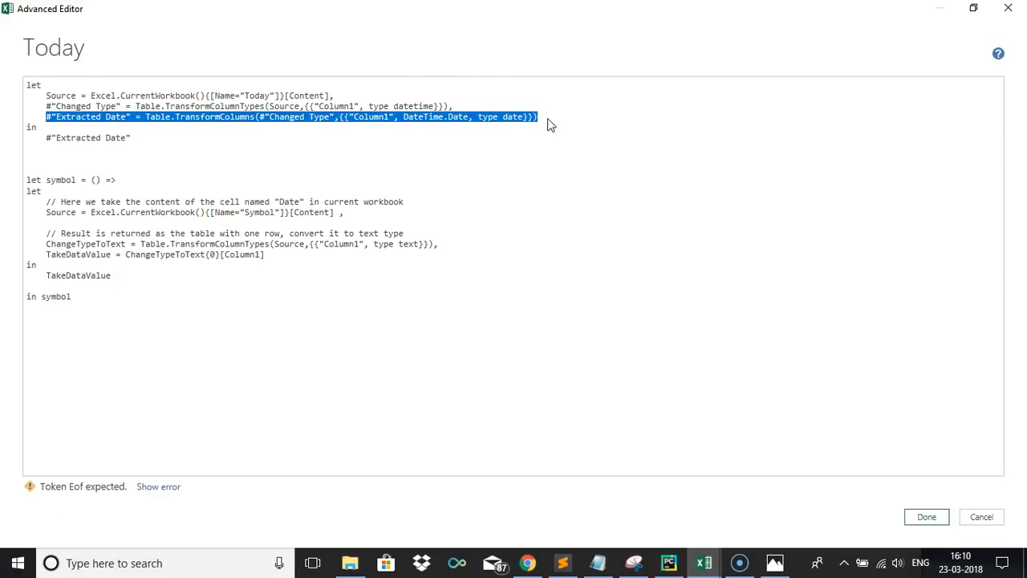
pyautogui.click(265, 223)
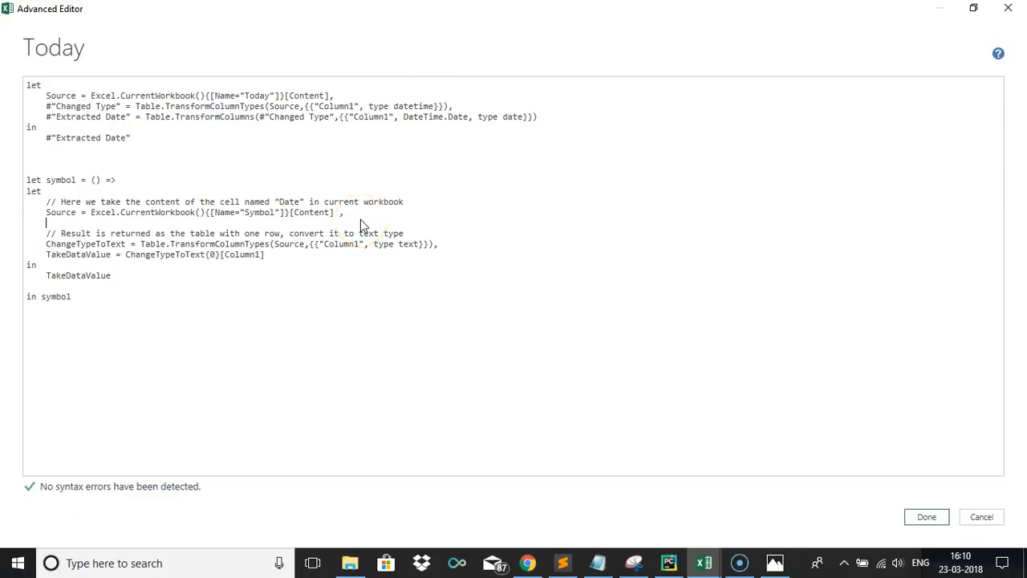
pyautogui.hotkey('ctrl', 'v')
pyautogui.press('BackSpace')
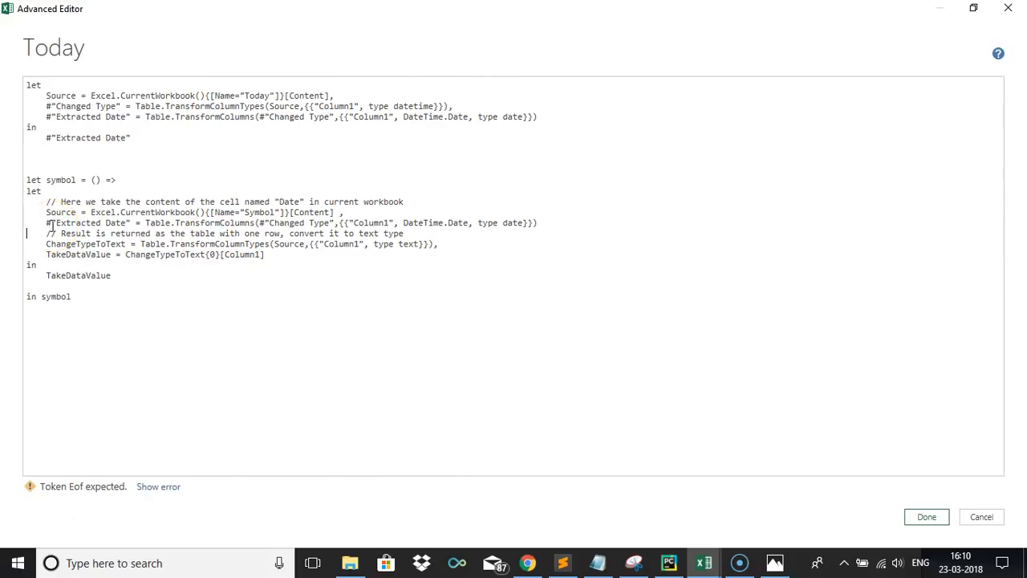
# Replace the Source argument in the symbol function's ChangeTypeToText line with #"Extracted Date"
pyautogui.moveTo(56, 223); pyautogui.dragTo(127, 224)
pyautogui.hotkey('ctrl', 'c')
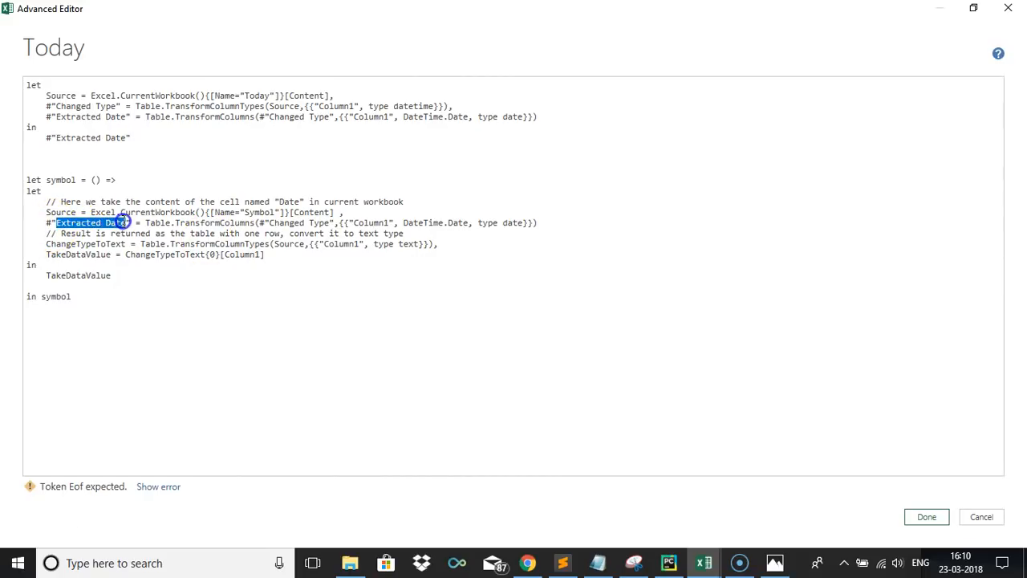
pyautogui.doubleClick(289, 244)
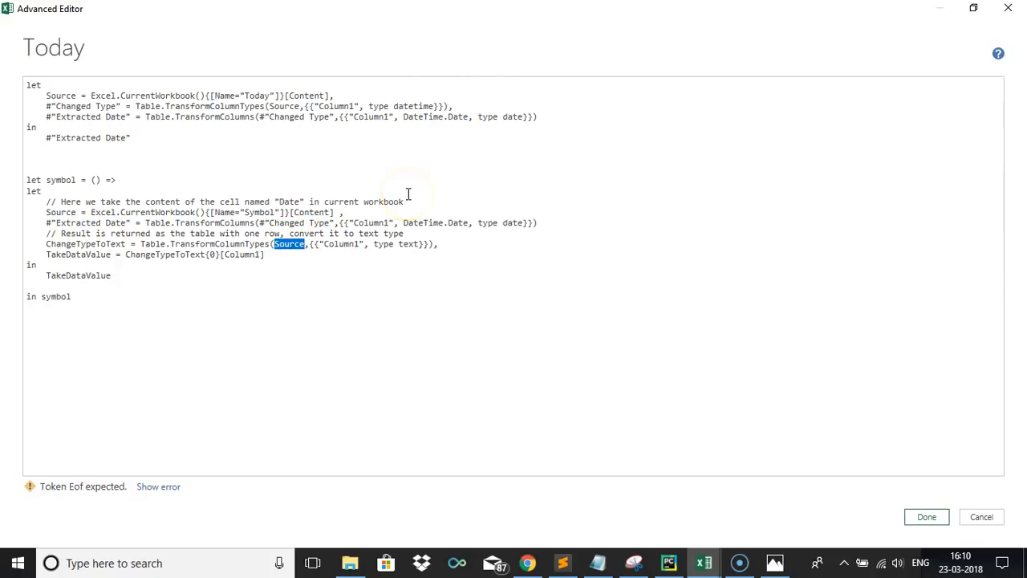
pyautogui.hotkey('ctrl', 'v')
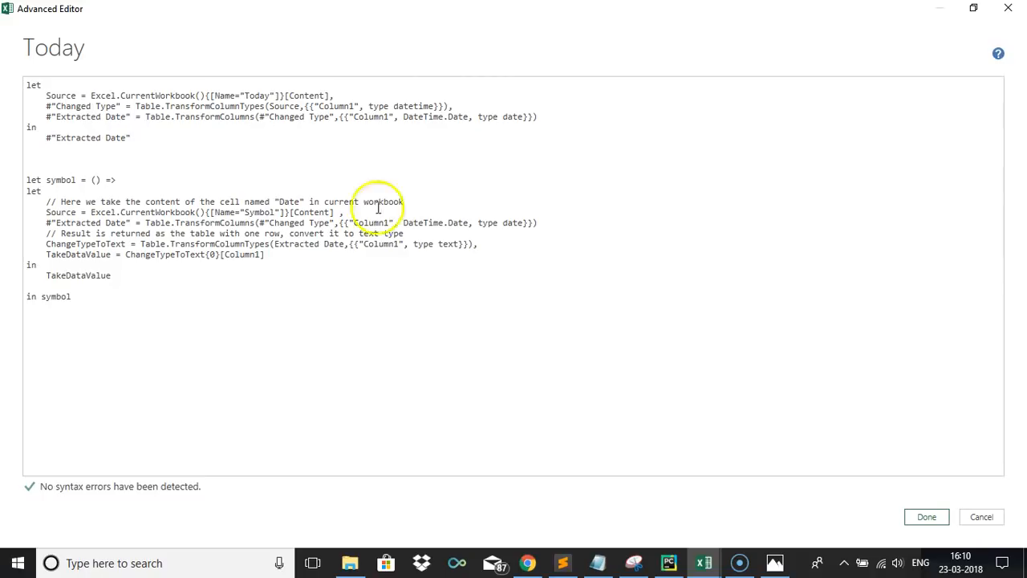
pyautogui.moveTo(129, 223); pyautogui.dragTo(49, 225)
pyautogui.hotkey('ctrl', 'c')
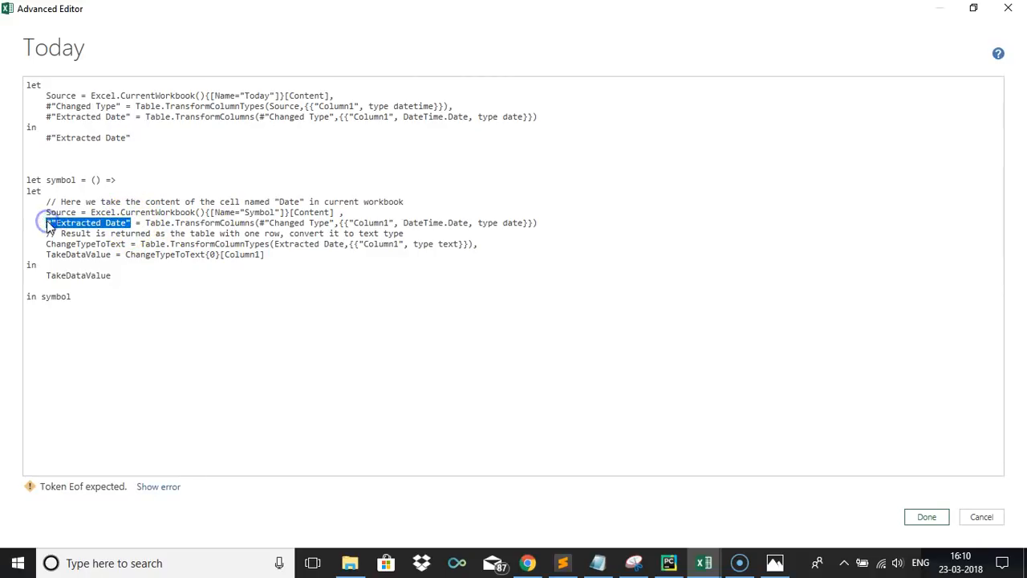
pyautogui.doubleClick(305, 244)
pyautogui.press('Delete')
pyautogui.press('Delete')
pyautogui.press('Delete')
pyautogui.press('Delete')
pyautogui.press('Delete')
pyautogui.hotkey('ctrl', 'v')
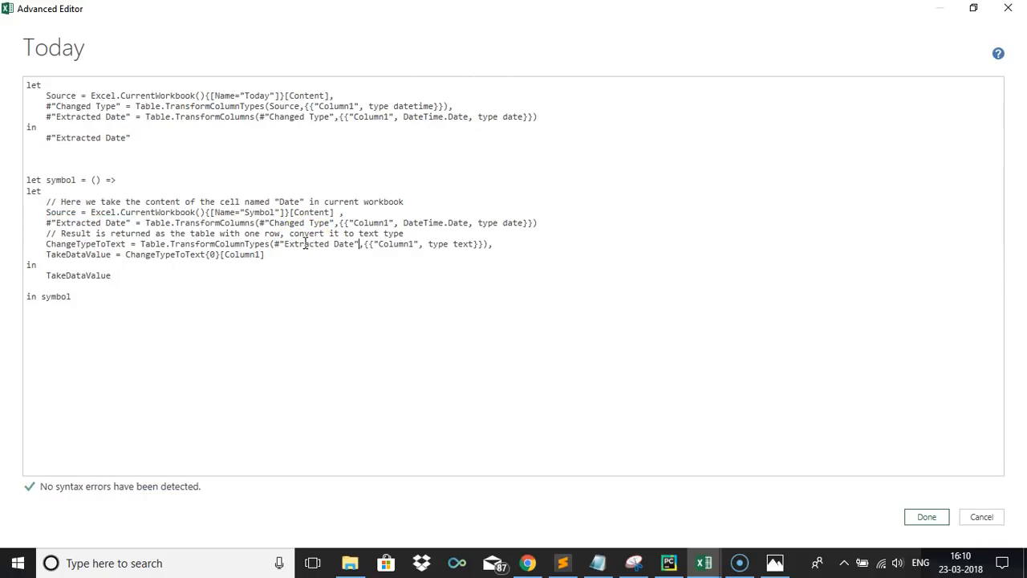
# Delete the original Today query code above the symbol function and apply the edited code
pyautogui.moveTo(64, 158); pyautogui.dragTo(16, 80)
pyautogui.press('Delete')
pyautogui.press('Delete')
pyautogui.press('Delete')
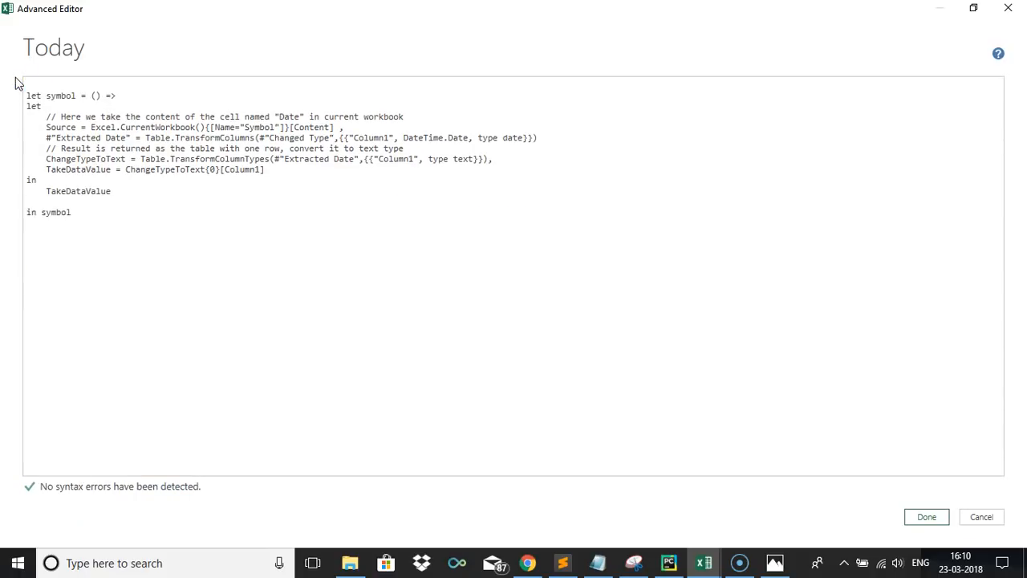
pyautogui.click(916, 517)
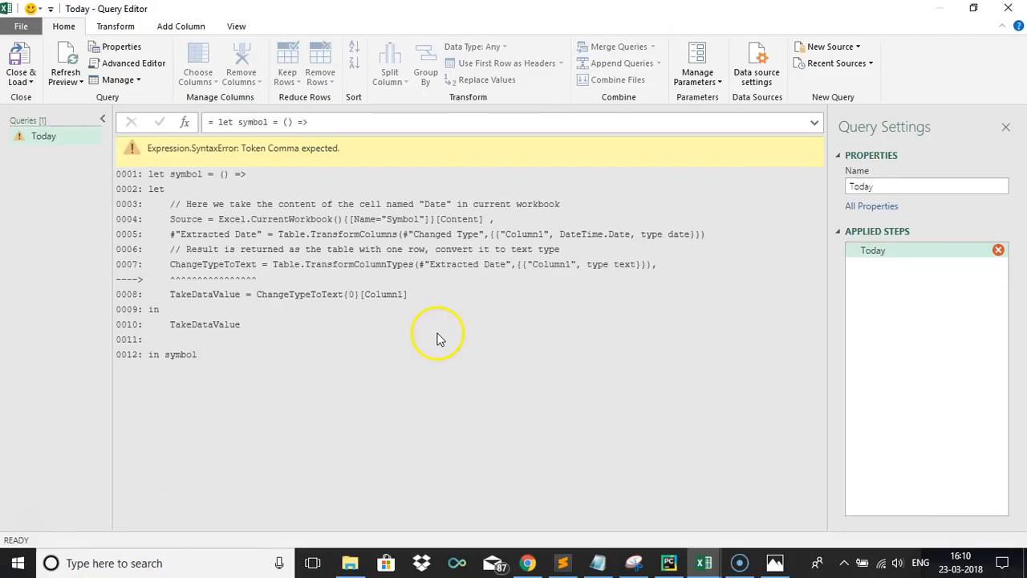
# Add the missing comma at the end of the Today query's #"Extracted Date" line and apply the code
pyautogui.click(133, 64)
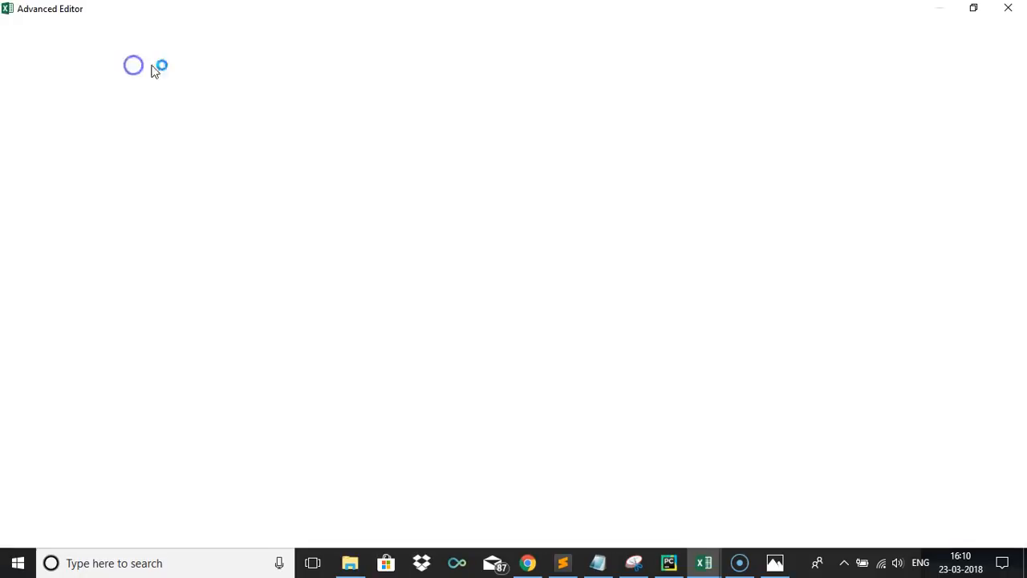
pyautogui.click(522, 126)
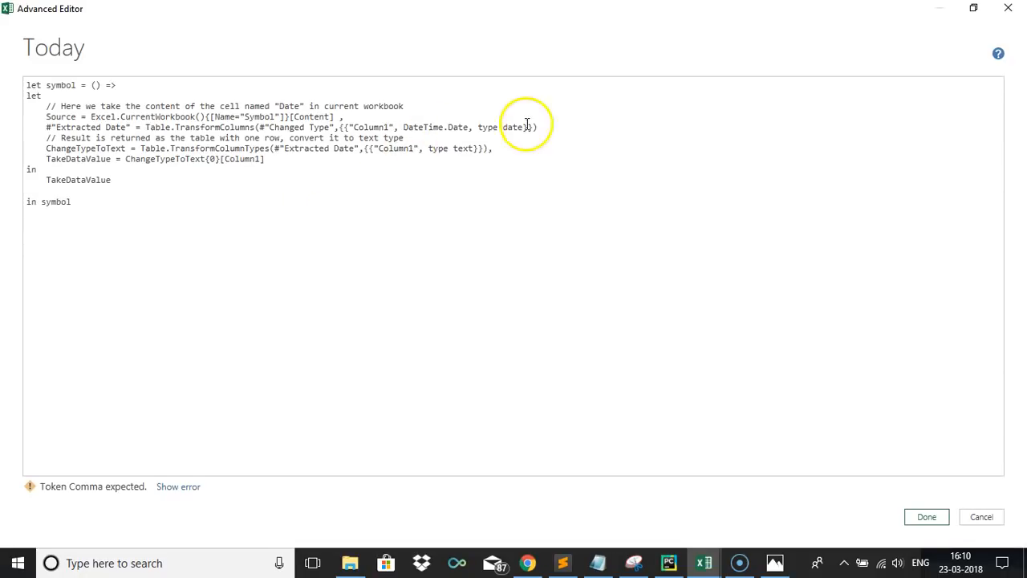
pyautogui.write(',')
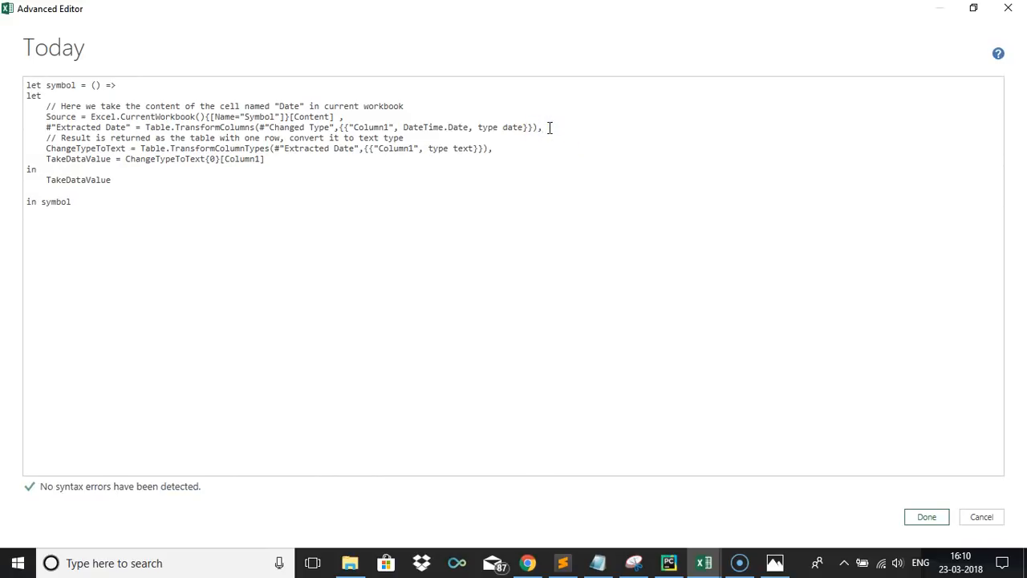
pyautogui.click(925, 517)
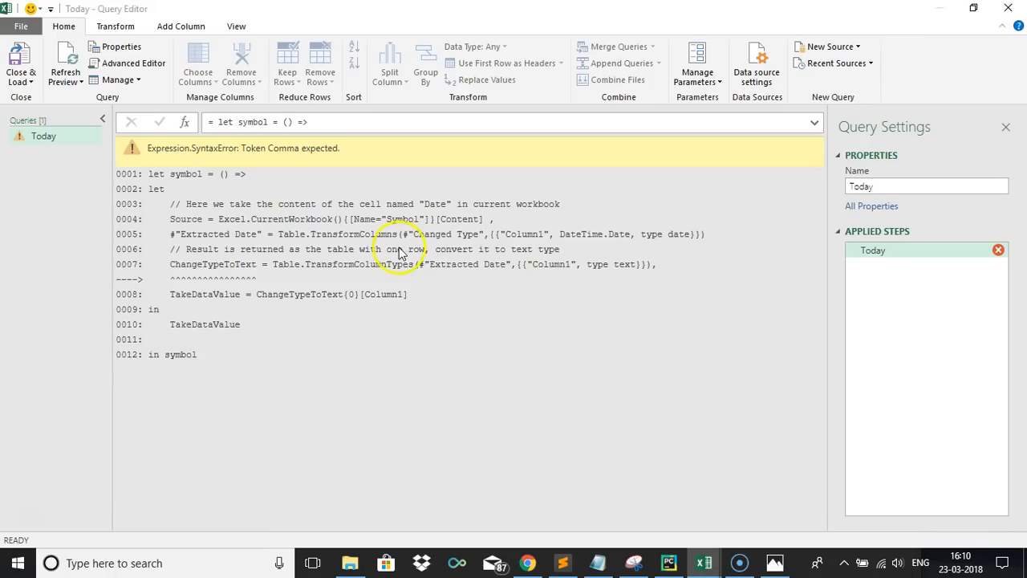
# Replace the #"Changed Type" argument in the #"Extracted Date" line with Source and apply the code
pyautogui.click(130, 64)
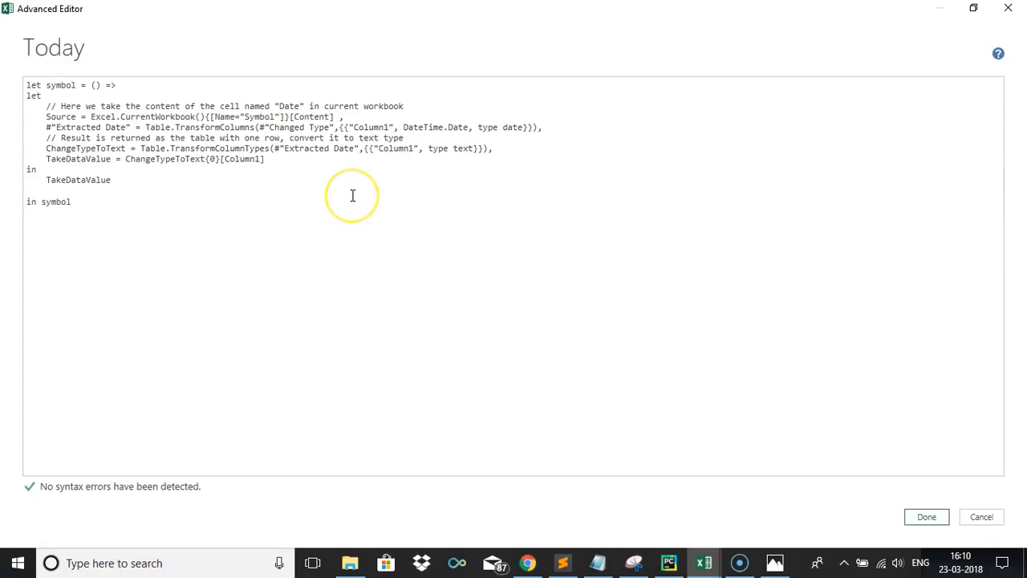
pyautogui.click(352, 196)
pyautogui.click(333, 128)
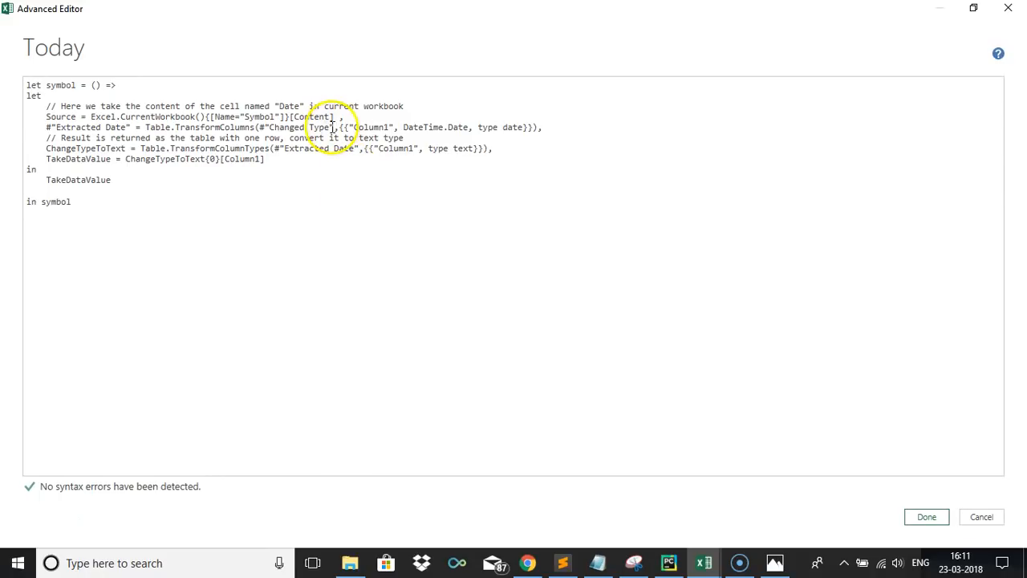
pyautogui.click(395, 158)
pyautogui.press('BackSpace')
pyautogui.press('BackSpace')
pyautogui.press('BackSpace')
pyautogui.press('BackSpace')
pyautogui.press('BackSpace')
pyautogui.press('BackSpace')
pyautogui.press('BackSpace')
pyautogui.press('BackSpace')
pyautogui.press('BackSpace')
pyautogui.press('BackSpace')
pyautogui.press('BackSpace')
pyautogui.press('BackSpace')
pyautogui.press('BackSpace')
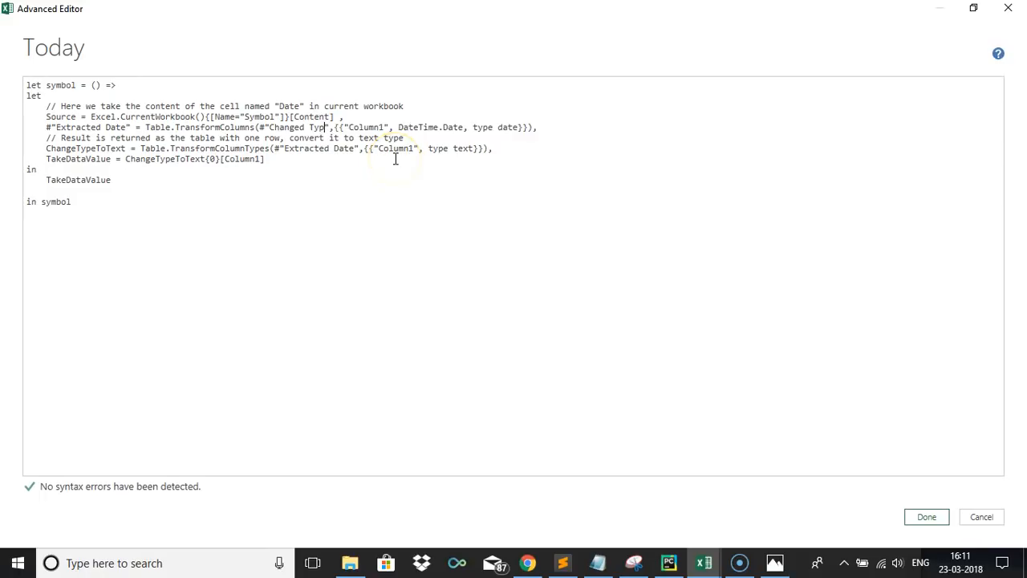
pyautogui.press('BackSpace')
pyautogui.press('BackSpace')
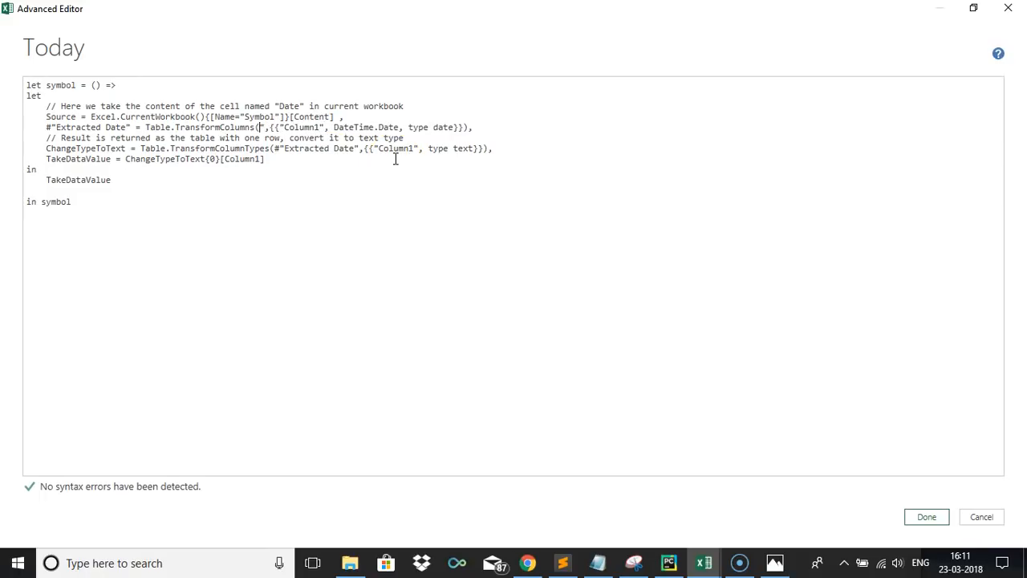
pyautogui.press('Delete')
pyautogui.write('(Source')
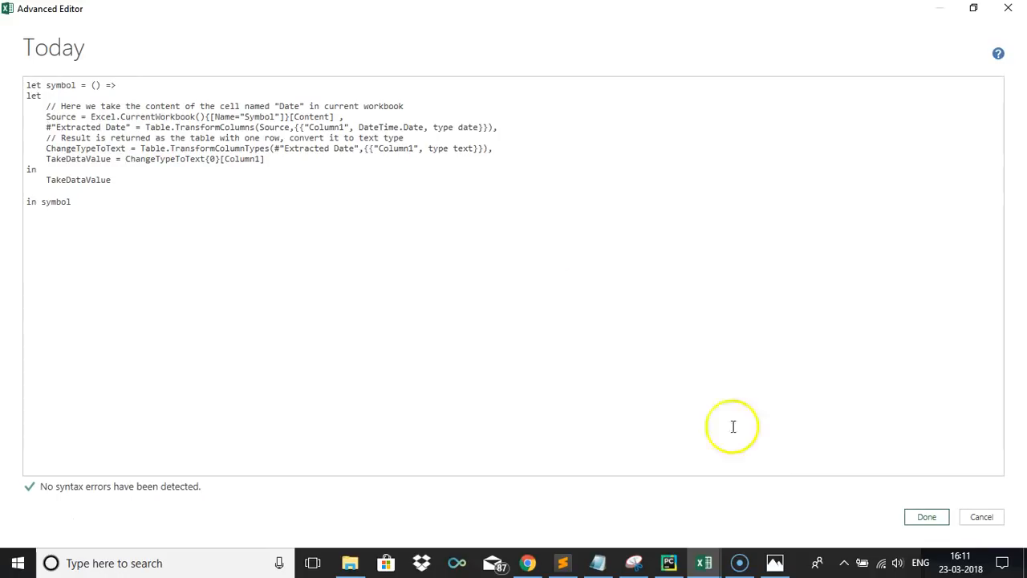
pyautogui.click(924, 518)
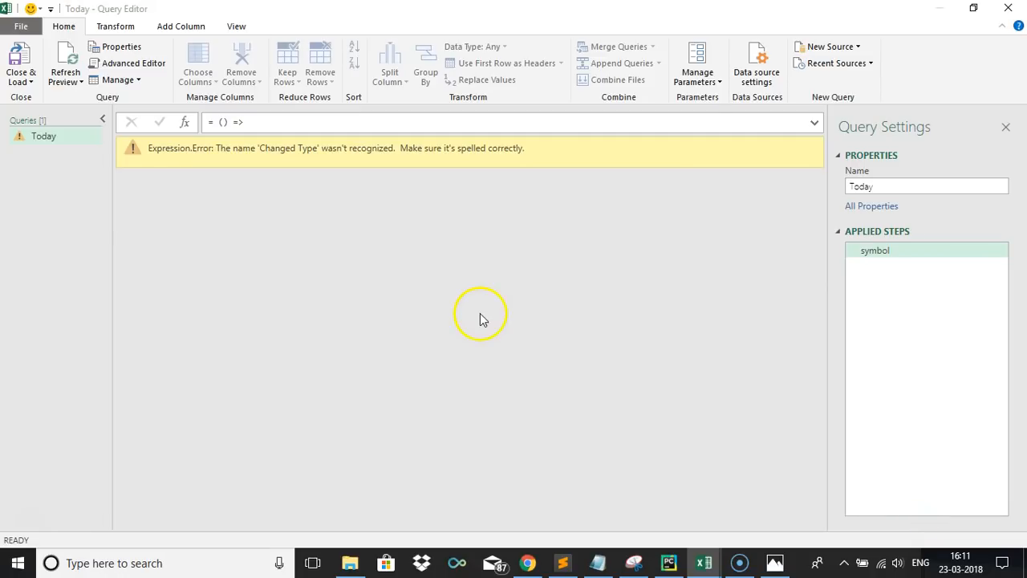
# Invoke the Today function to test it
pyautogui.click(163, 187)
pyautogui.click(321, 182)
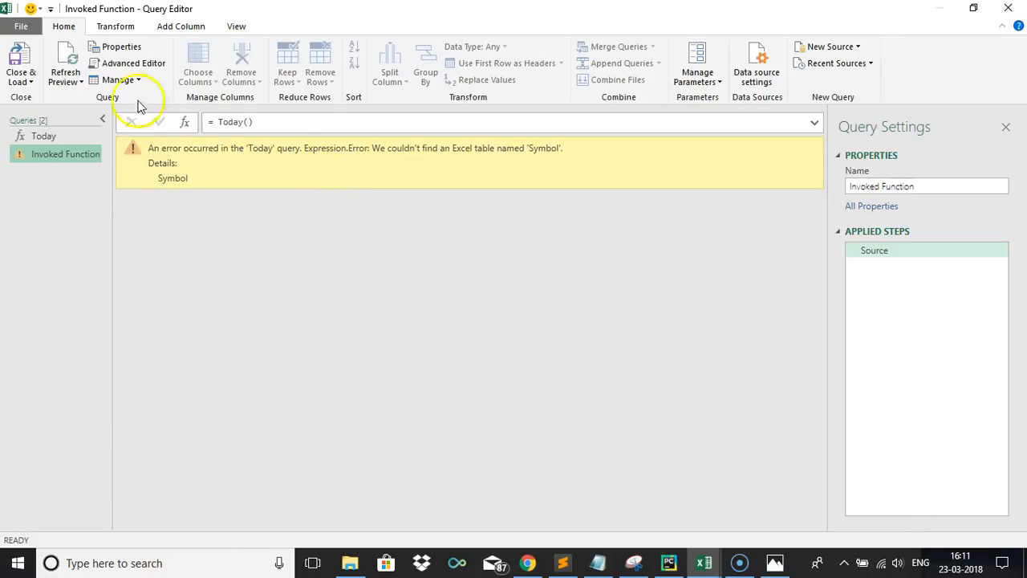
pyautogui.click(111, 63)
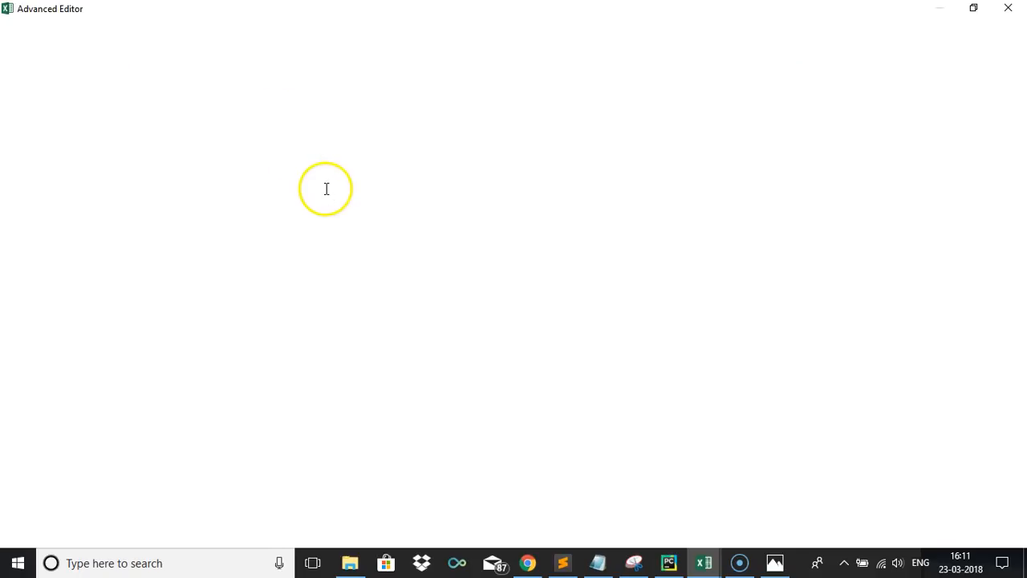
# Change the Name in the Today function's Source line to "Today" and apply the code
pyautogui.click(46, 136)
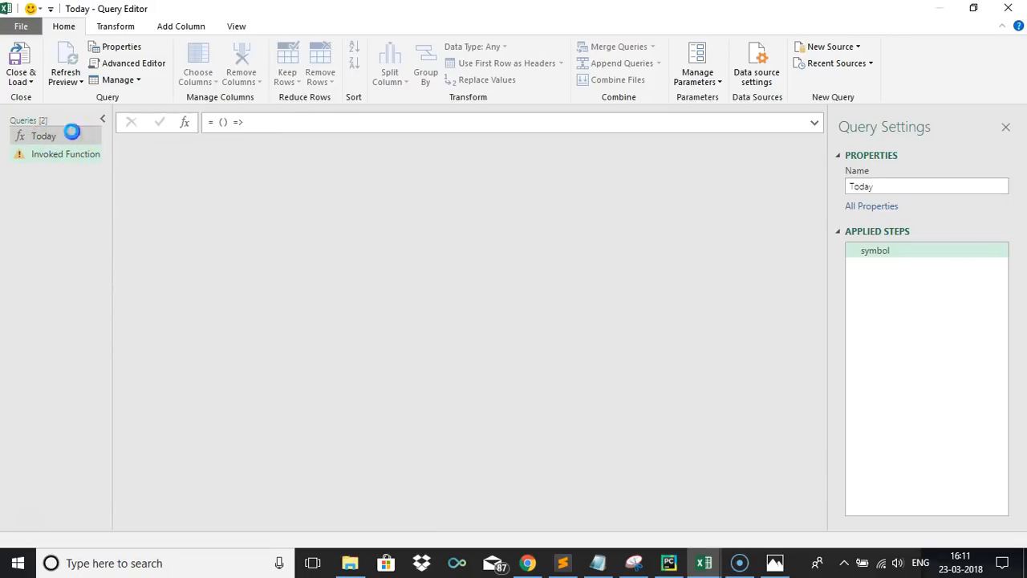
pyautogui.click(141, 66)
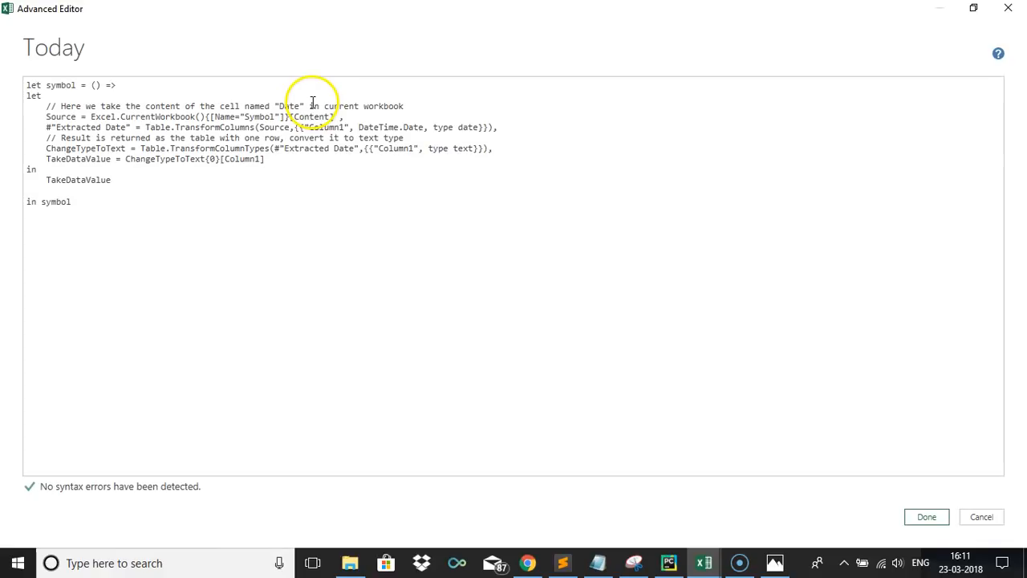
pyautogui.doubleClick(258, 117)
pyautogui.write('Today')
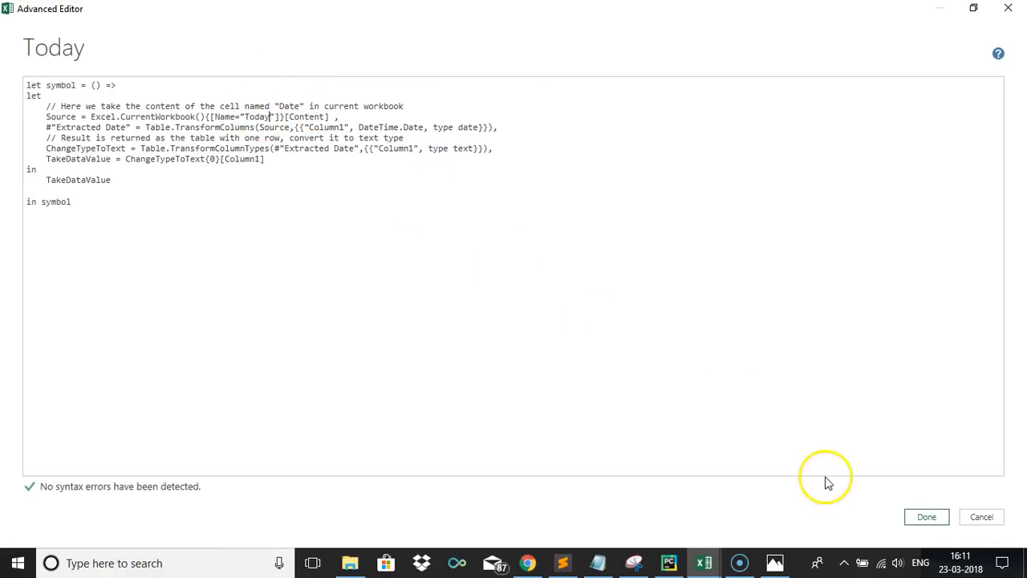
pyautogui.click(923, 518)
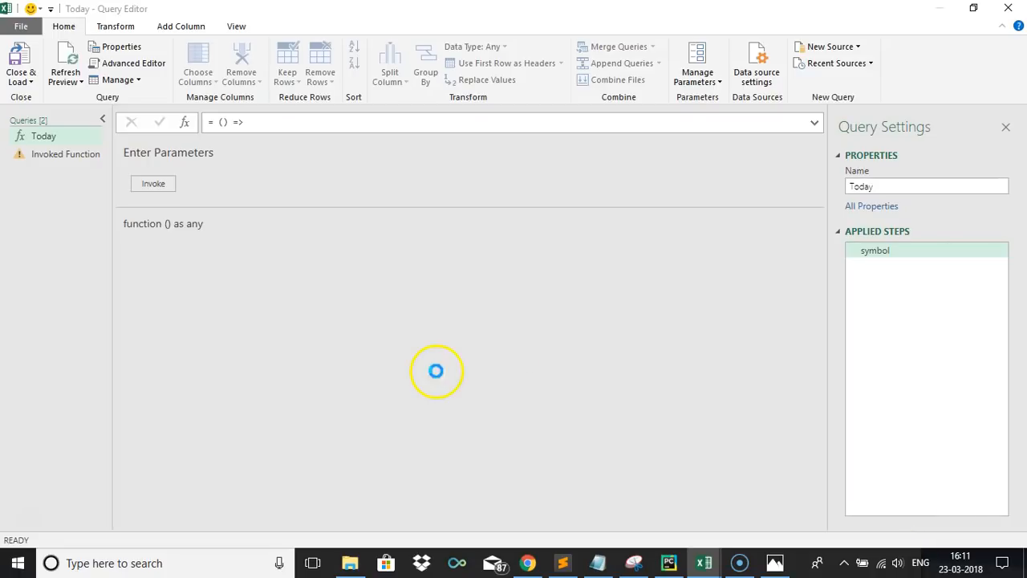
# Check the result of the Invoked Function query and delete that query
pyautogui.click(95, 155)
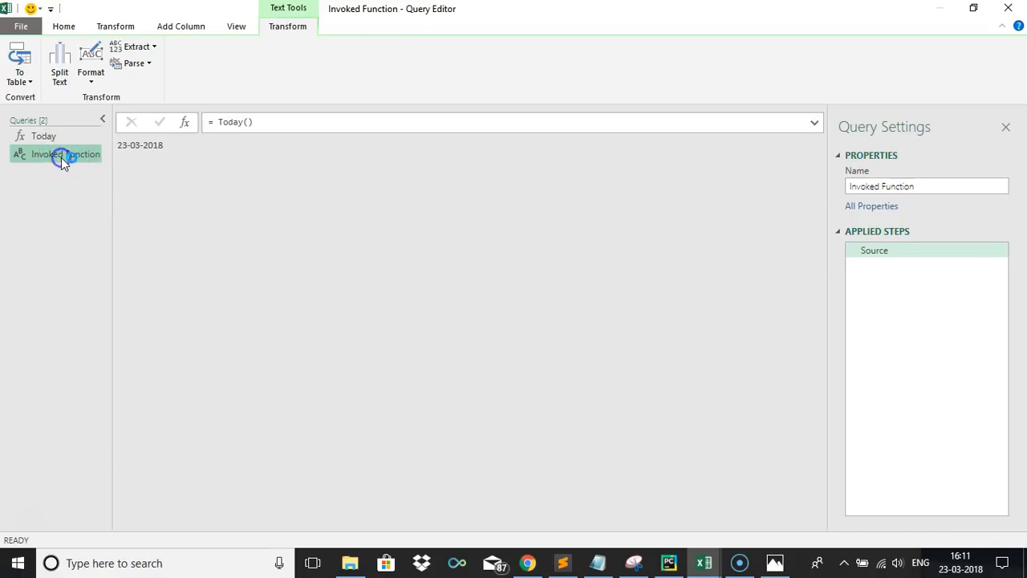
pyautogui.press('Delete')
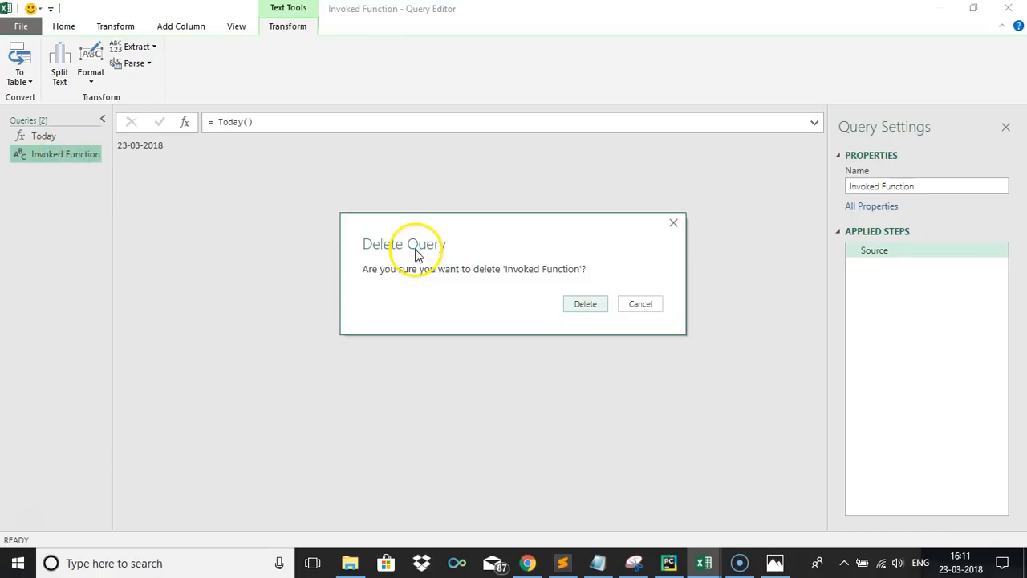
pyautogui.click(576, 304)
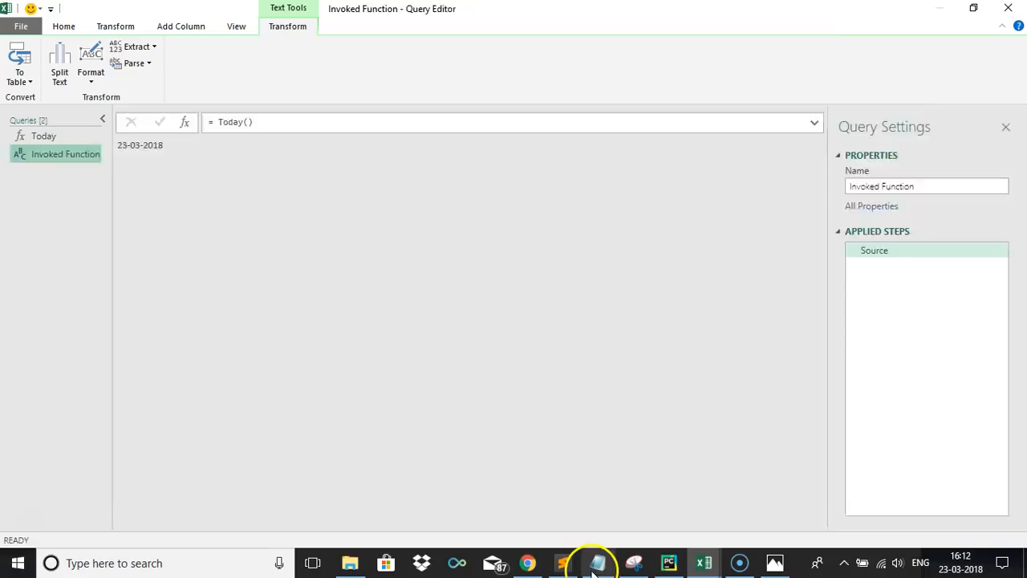
# Review the Source and ChangeTypeToText lines of the symbol function in the Code1 Notepad file
pyautogui.click(597, 562)
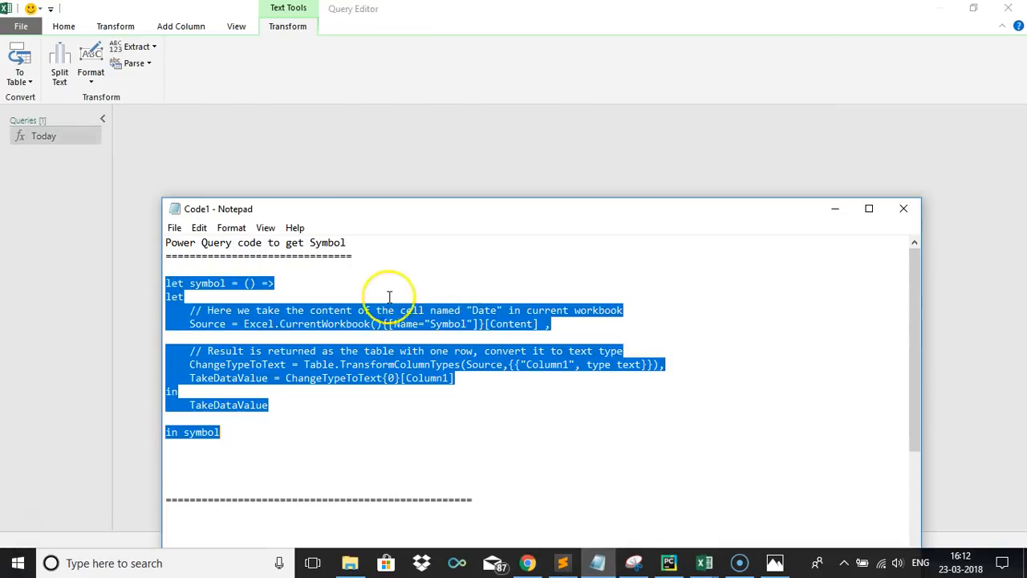
pyautogui.click(560, 333)
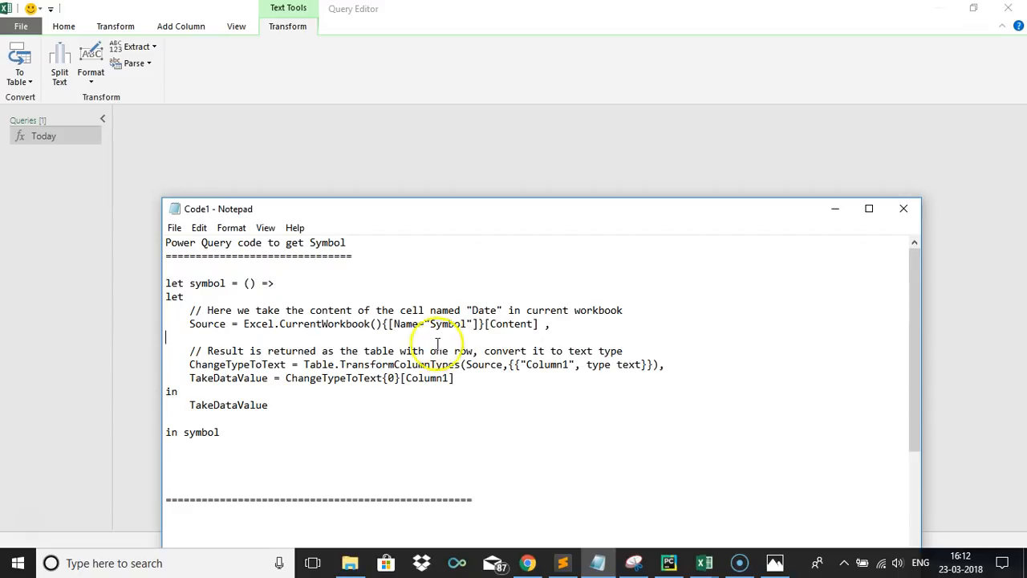
pyautogui.doubleClick(480, 365)
pyautogui.click(445, 332)
pyautogui.doubleClick(445, 332)
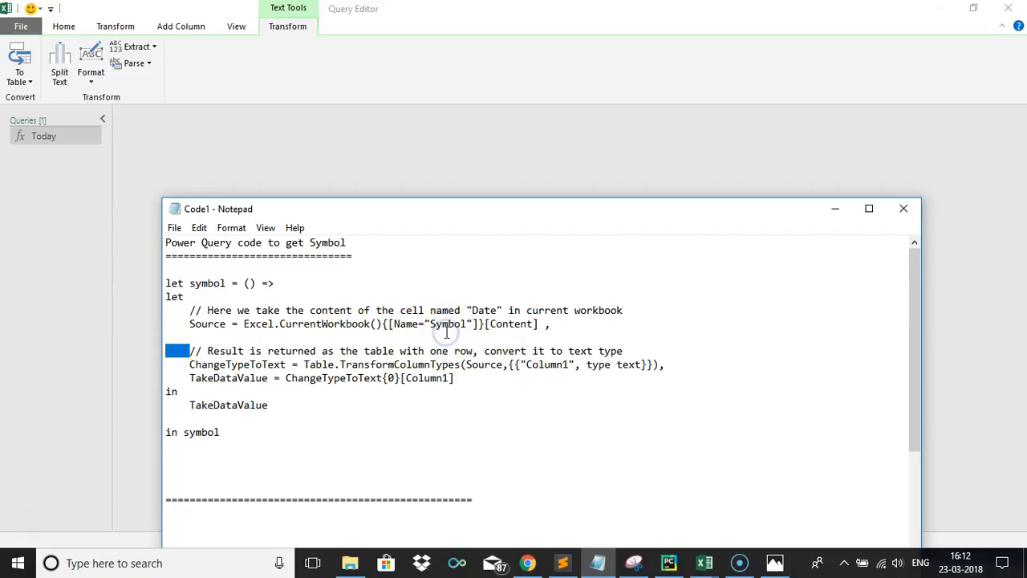
pyautogui.click(248, 142)
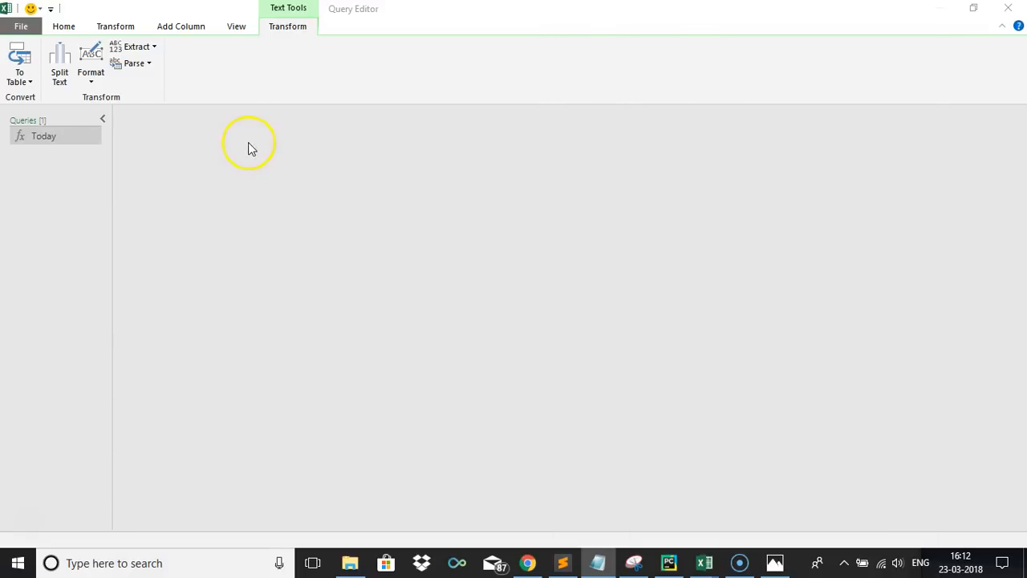
# Review the cell name, #"Extracted Date" line and ChangeTypeToText argument in the Today function's code, leaving it unedited
pyautogui.click(64, 29)
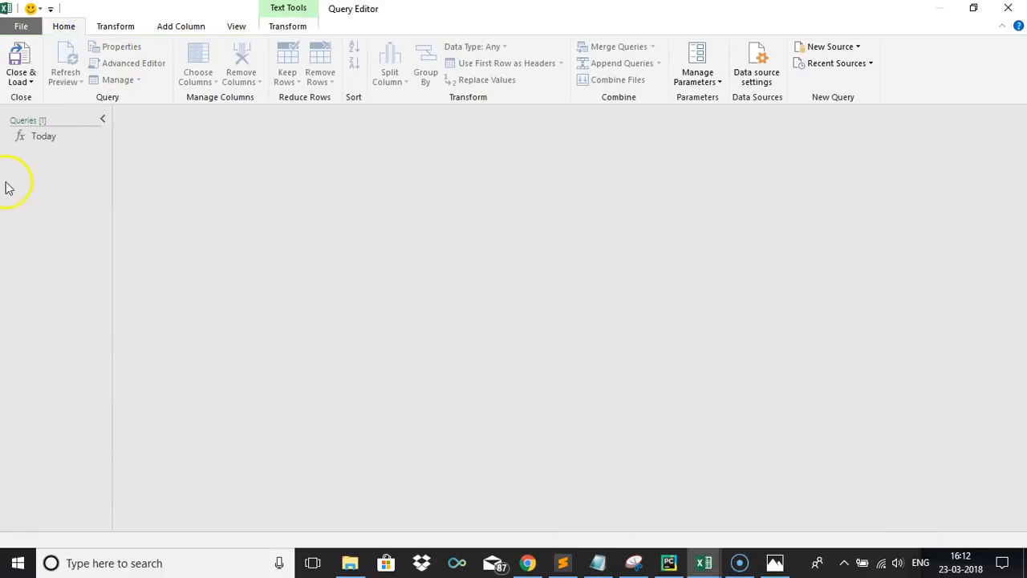
pyautogui.click(43, 137)
pyautogui.click(121, 93)
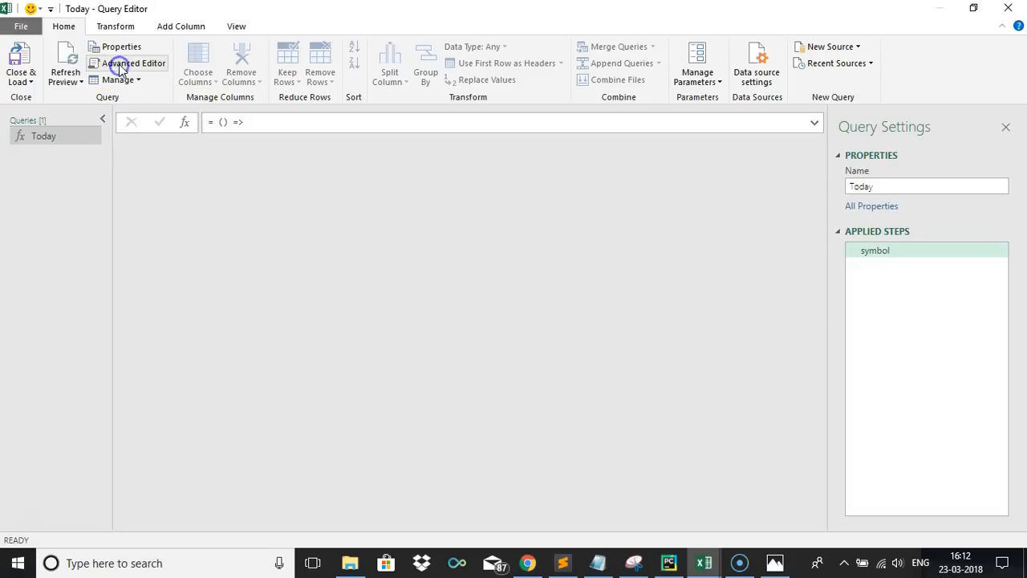
pyautogui.click(117, 63)
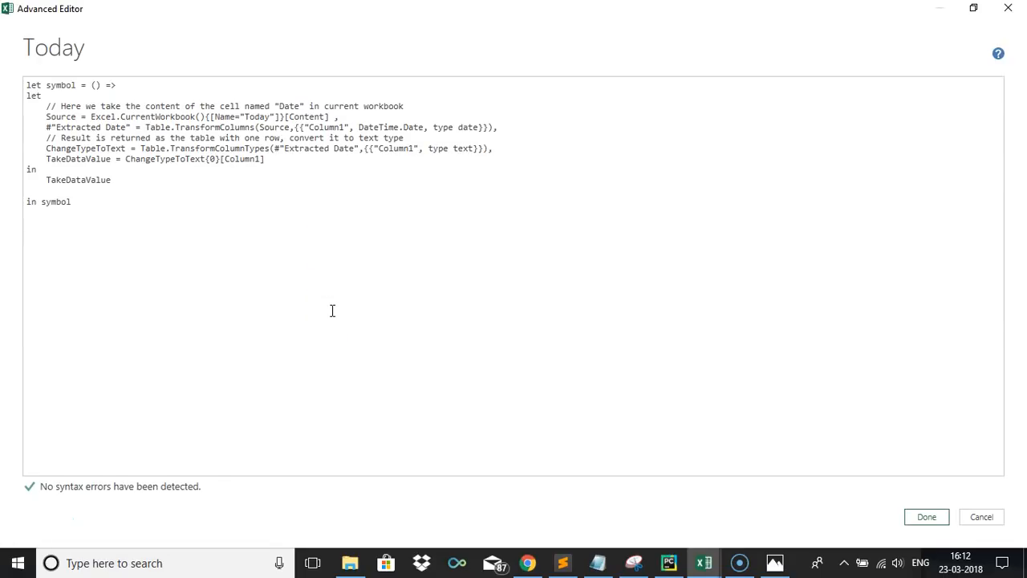
pyautogui.doubleClick(258, 118)
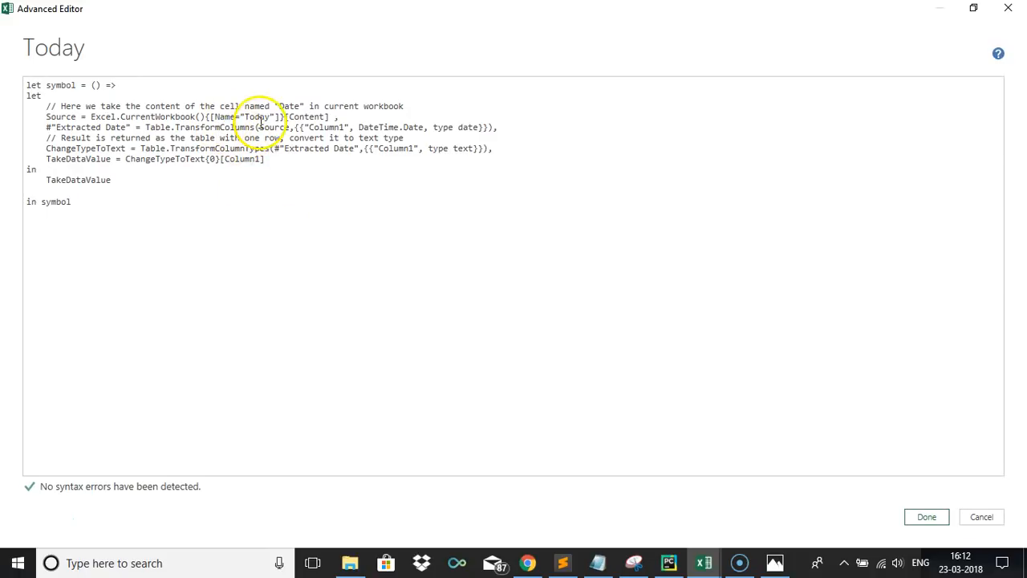
pyautogui.doubleClick(78, 127)
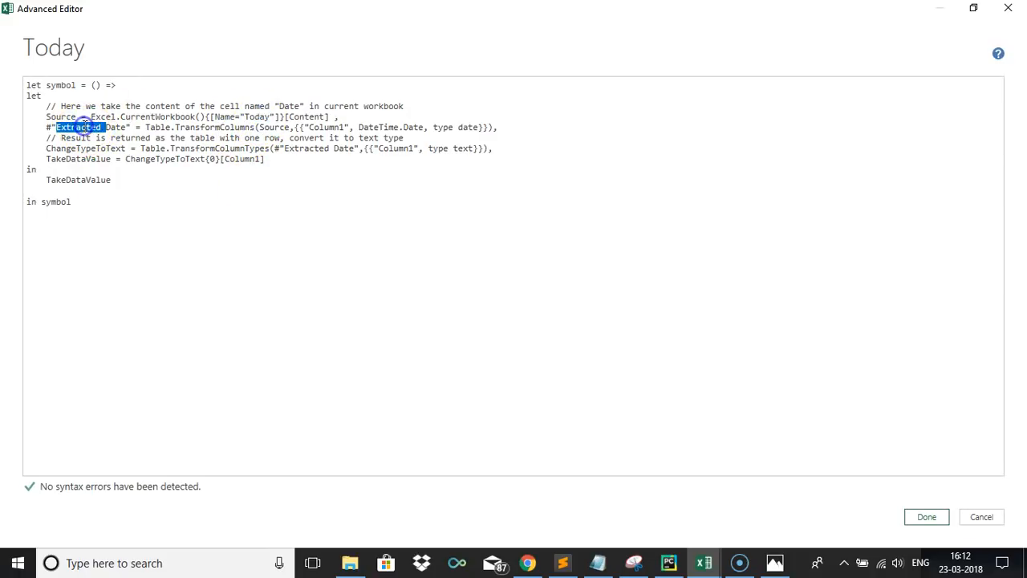
pyautogui.doubleClick(272, 127)
pyautogui.doubleClick(314, 150)
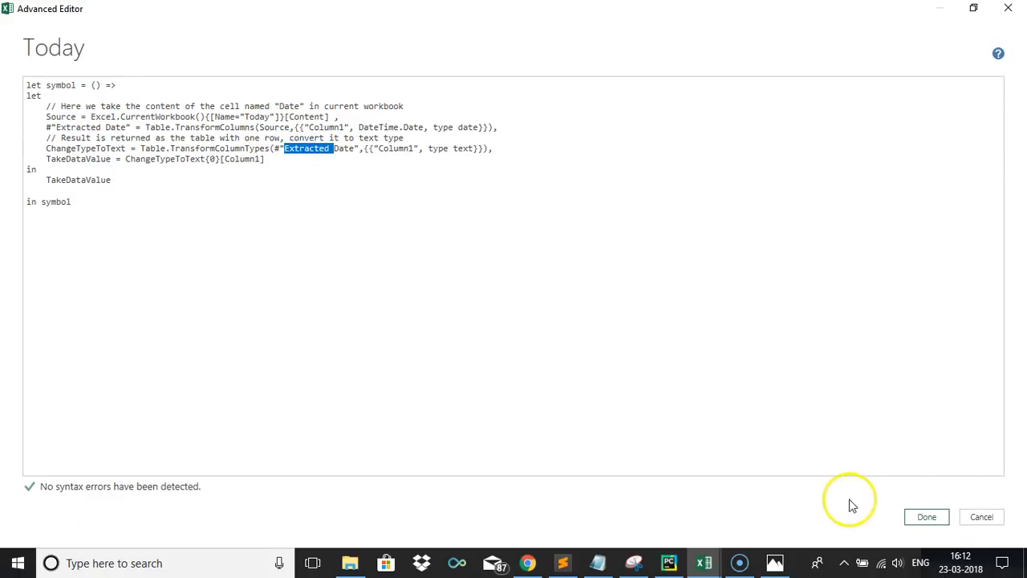
pyautogui.click(980, 516)
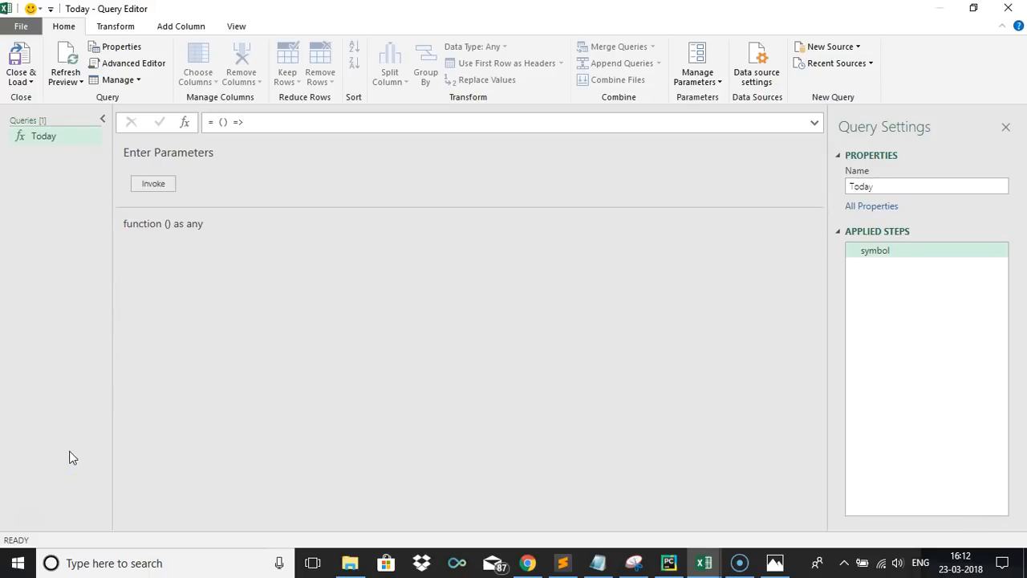
# Close and load the function queries into the workbook and check the cells under the Year and Expiry headers
pyautogui.click(34, 521)
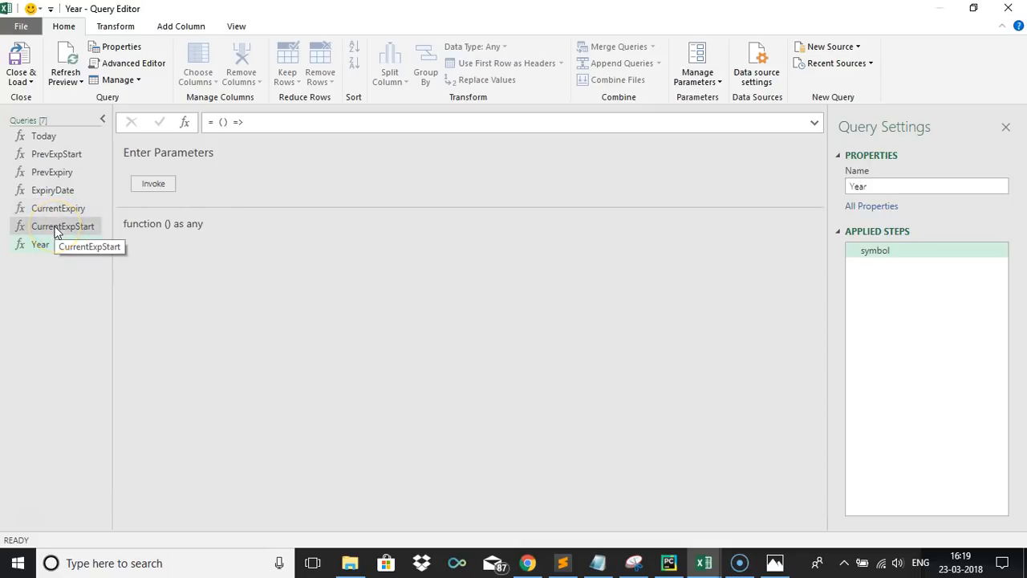
pyautogui.click(24, 63)
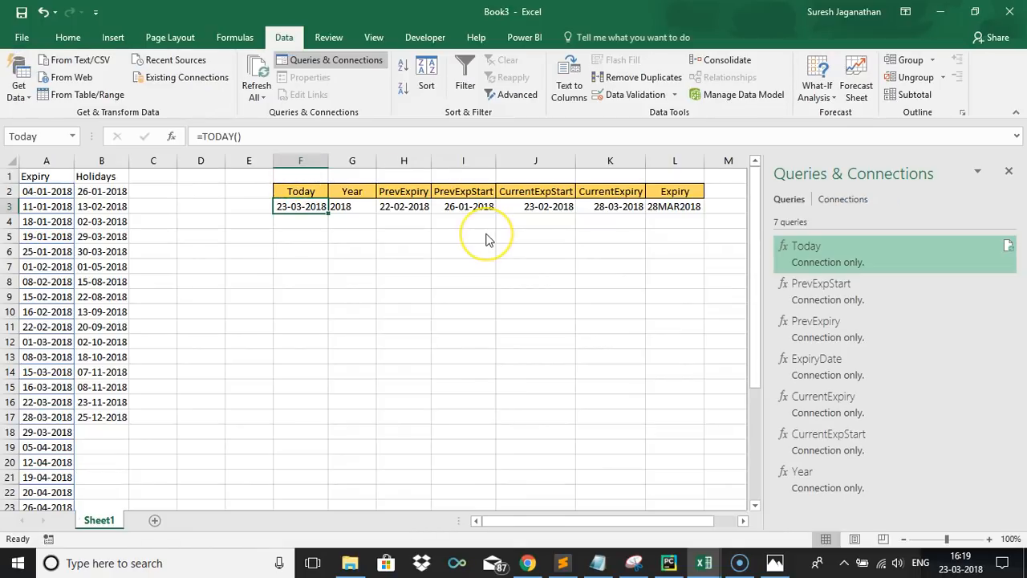
pyautogui.click(340, 206)
pyautogui.click(674, 206)
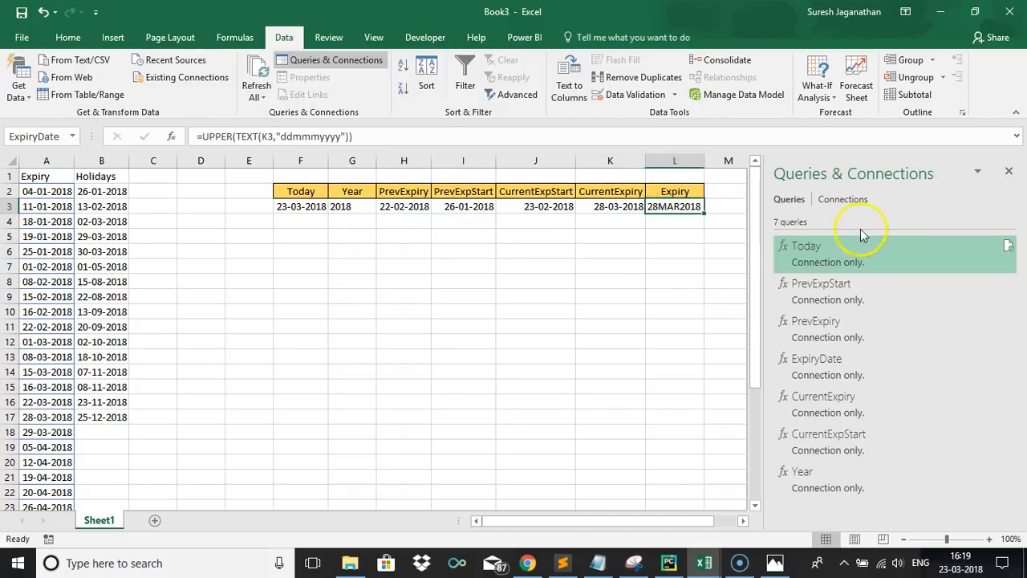
# Review the list of function queries in the Today function's Query Editor, return to the workbook and hide its query list
pyautogui.rightClick(835, 248)
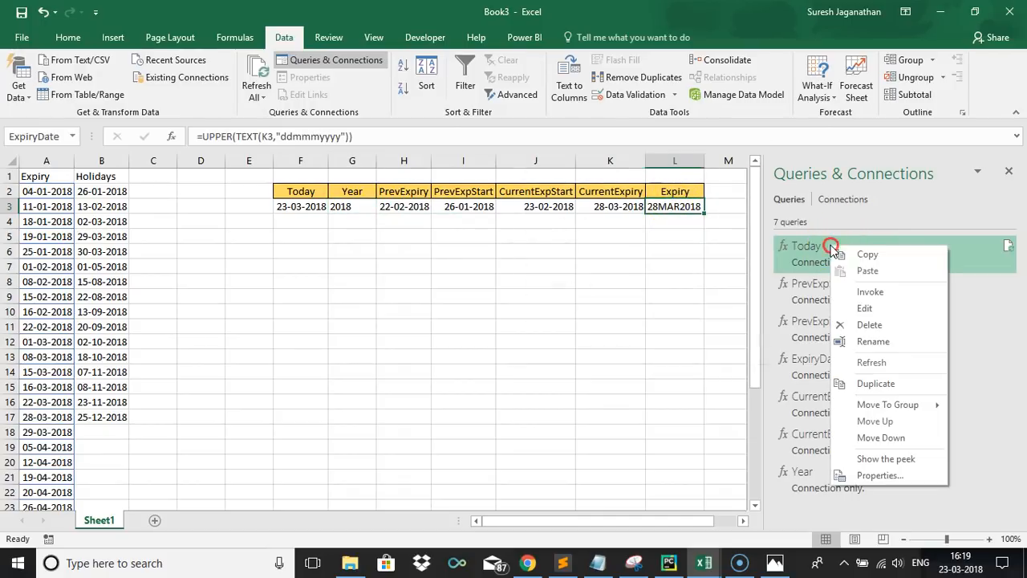
pyautogui.click(852, 308)
pyautogui.click(601, 563)
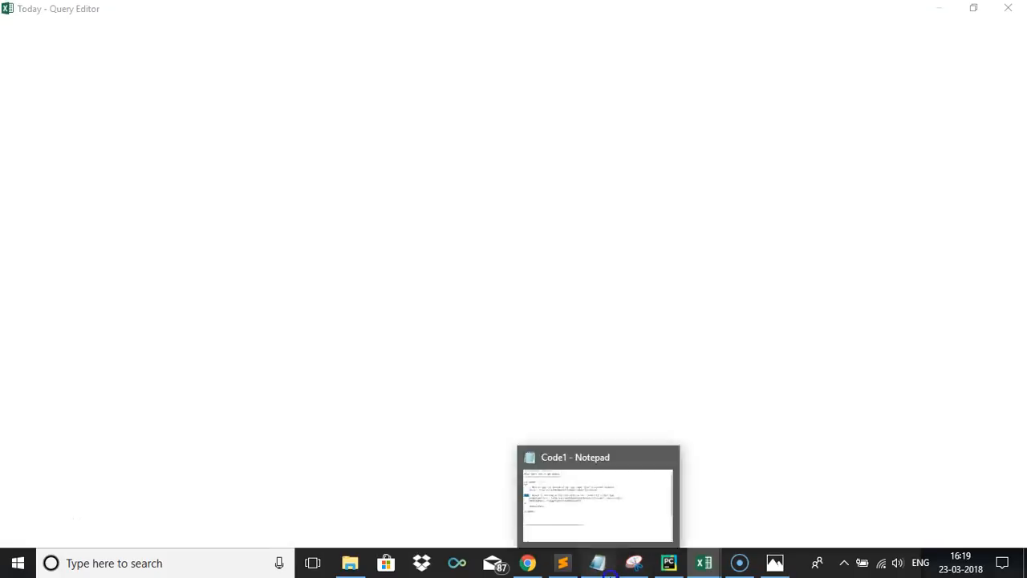
pyautogui.click(381, 358)
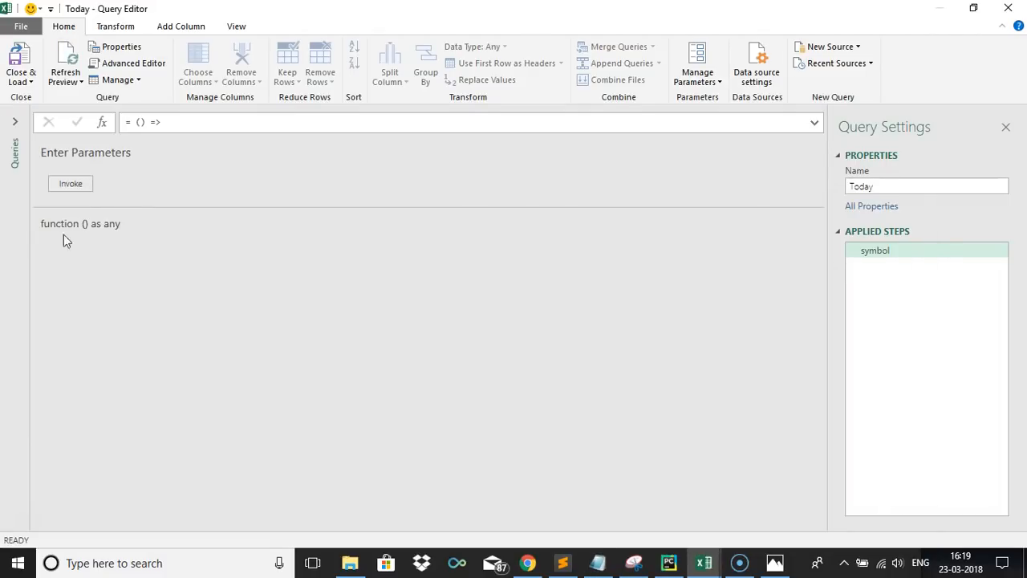
pyautogui.click(64, 238)
pyautogui.click(15, 122)
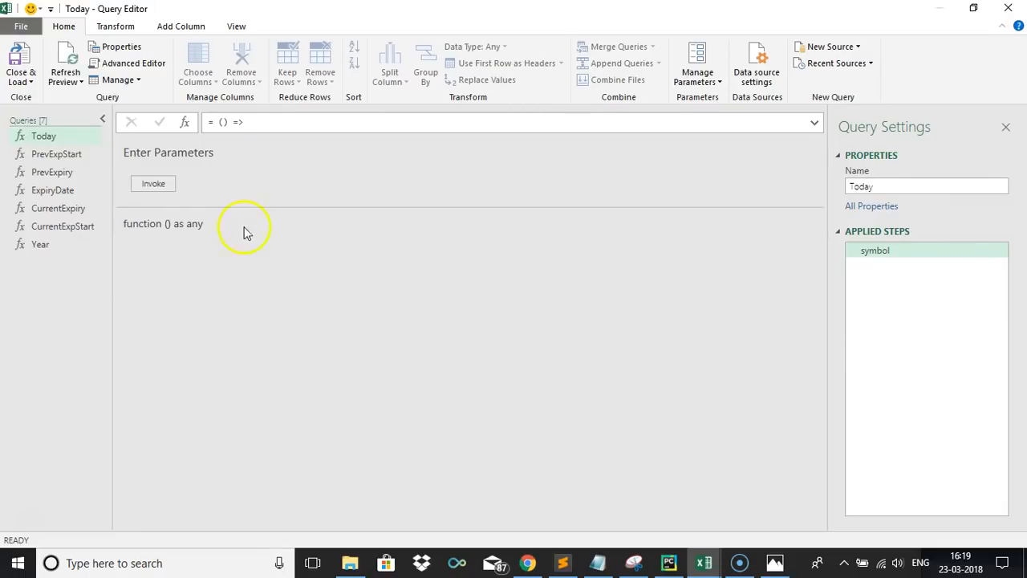
pyautogui.click(21, 66)
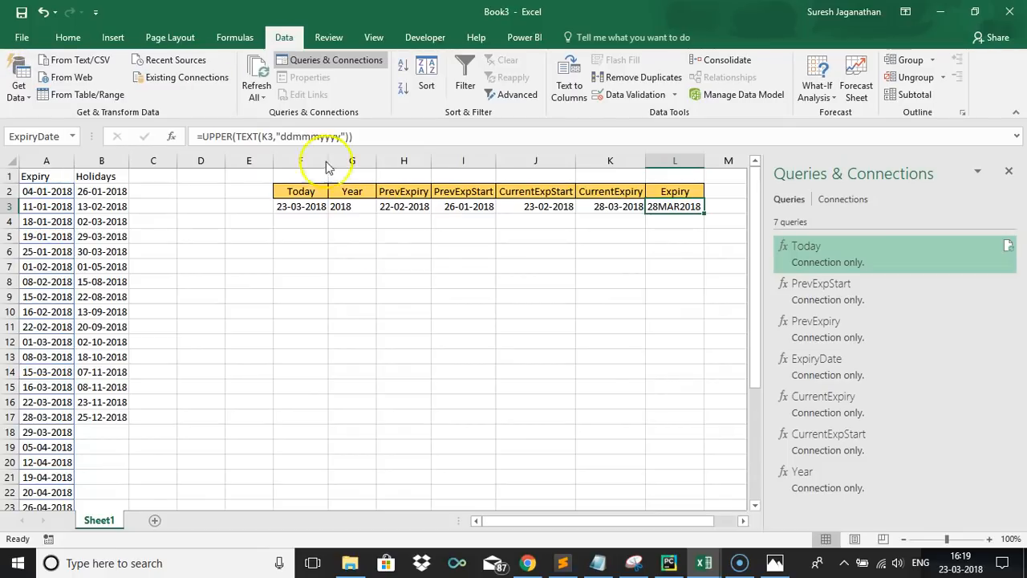
pyautogui.click(364, 255)
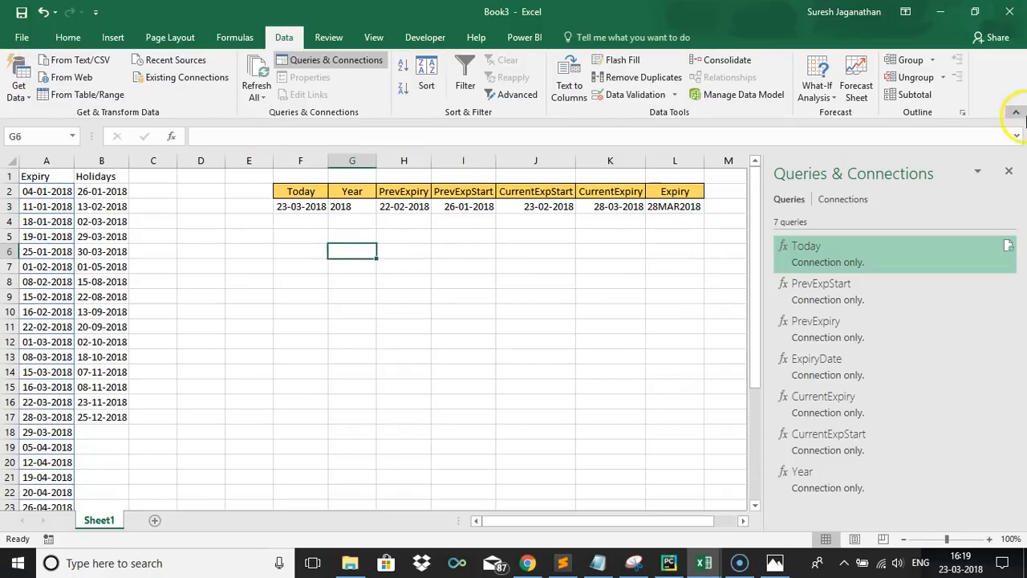
pyautogui.click(1009, 171)
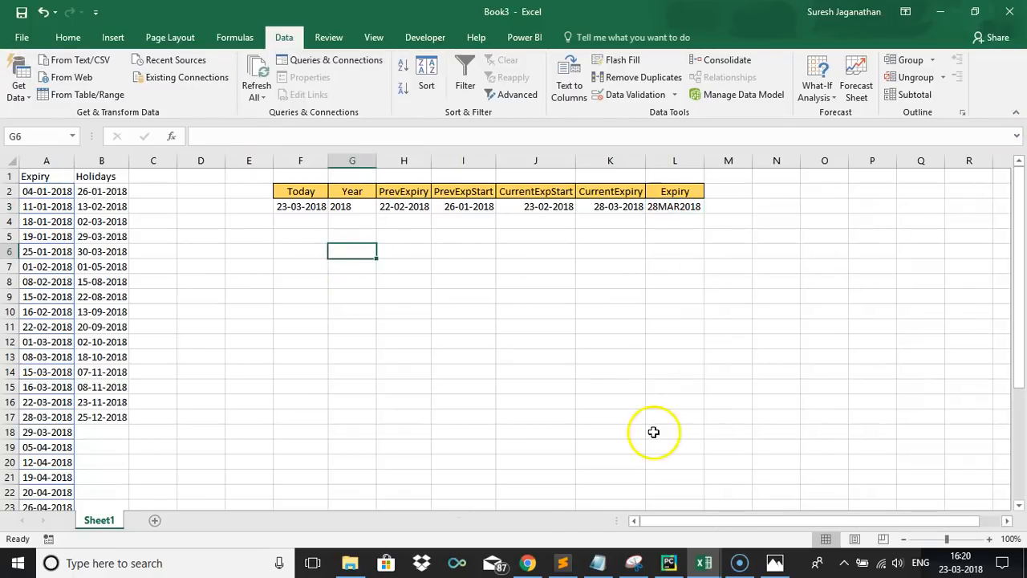
# Switch to Chrome, close the NSE holidays page and prepare a cleared network log beside the Historical Contract-wise Price Volume Data form
pyautogui.click(536, 565)
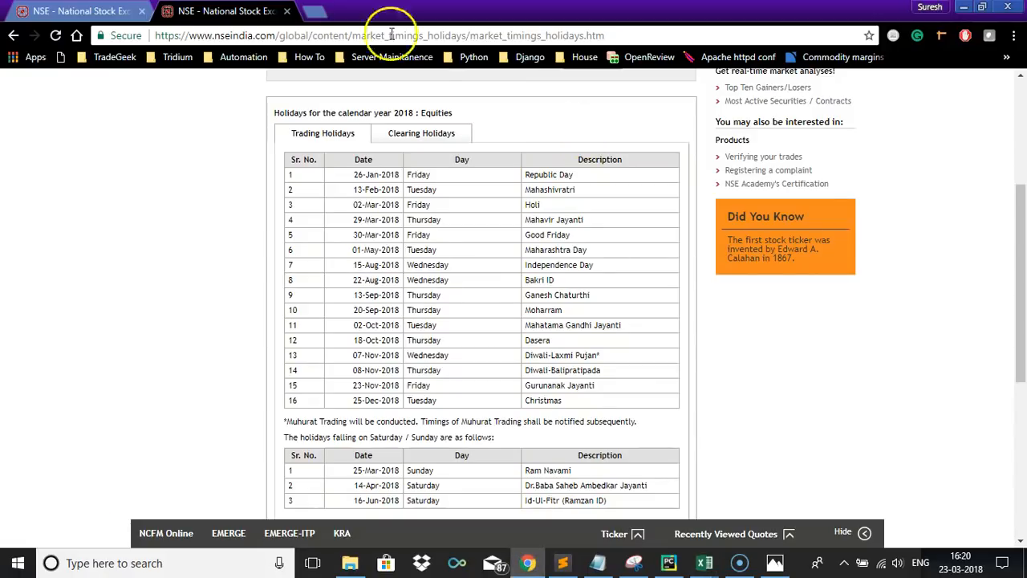
pyautogui.click(287, 12)
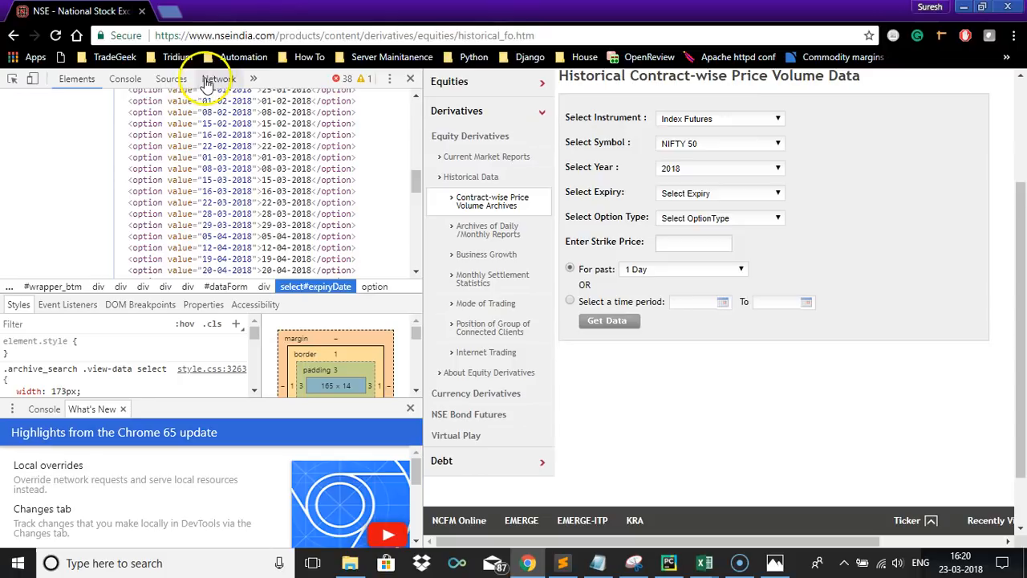
pyautogui.click(215, 78)
pyautogui.click(33, 99)
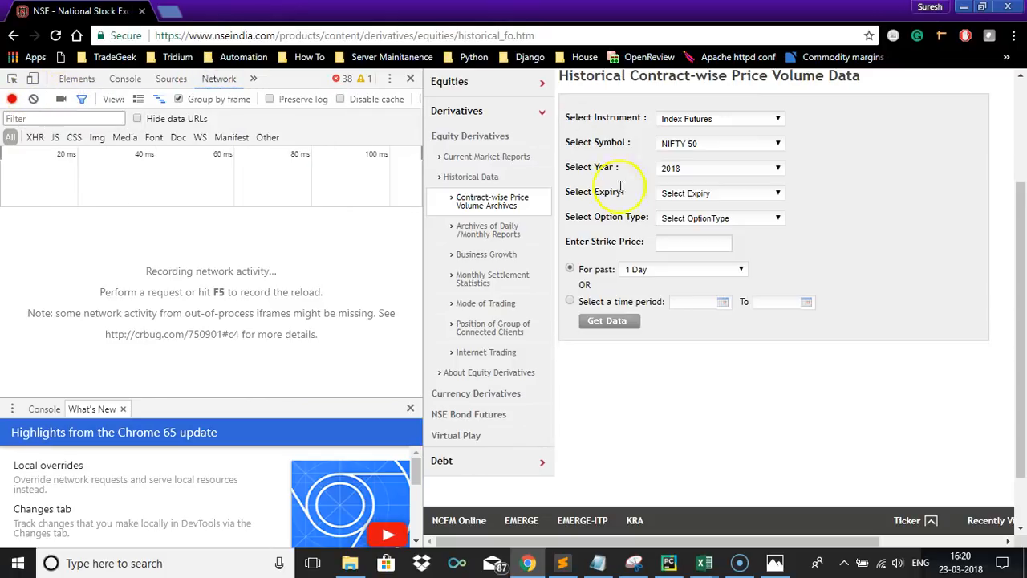
# Set the historical data form to use a custom time period and the 22-02-2018 expiry
pyautogui.click(569, 300)
pyautogui.click(714, 195)
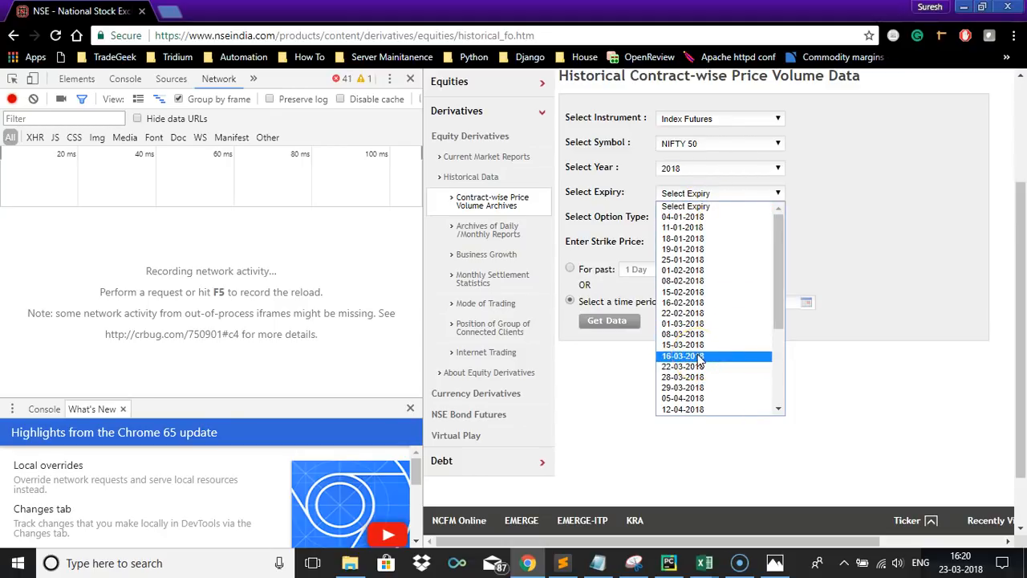
pyautogui.click(687, 315)
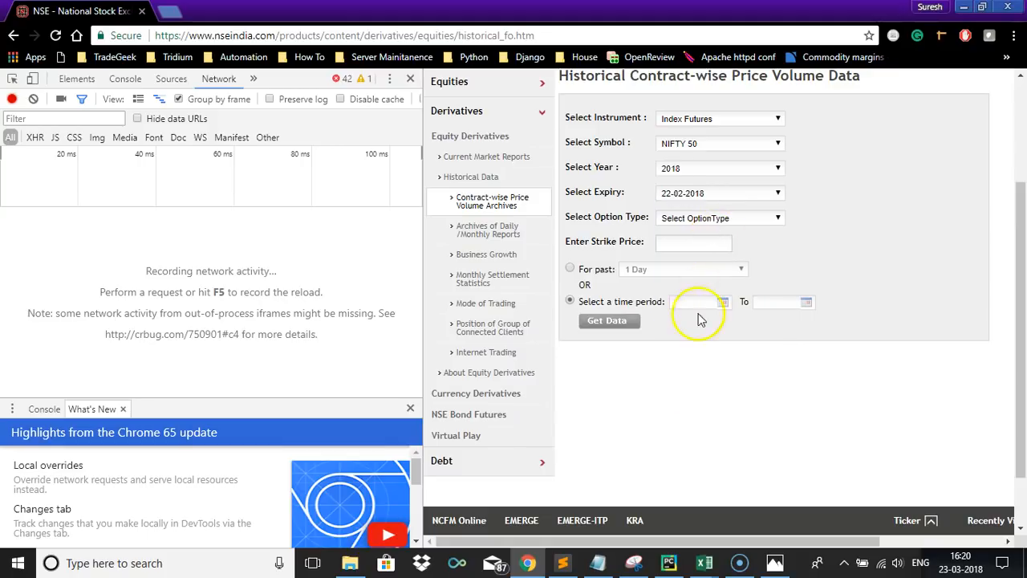
# Set the form's time period from 26-Jan-2018 to 22-Feb-2018
pyautogui.click(693, 304)
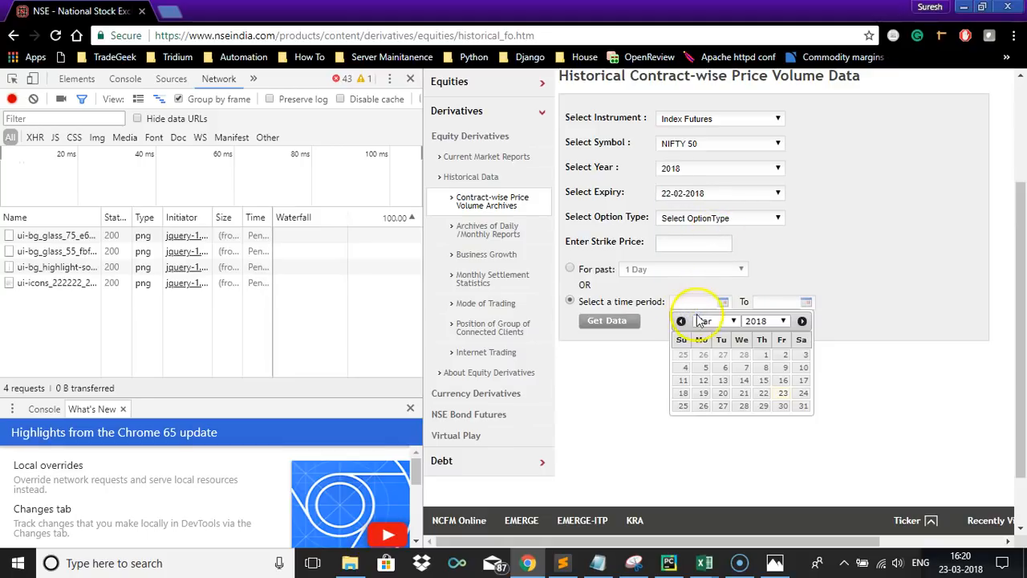
pyautogui.click(681, 321)
pyautogui.click(681, 321)
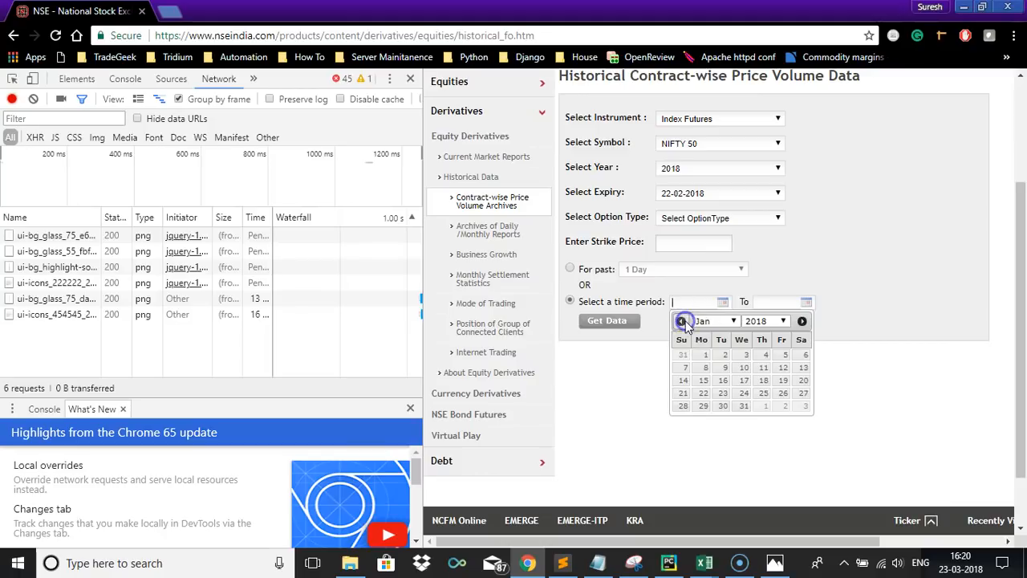
pyautogui.click(783, 393)
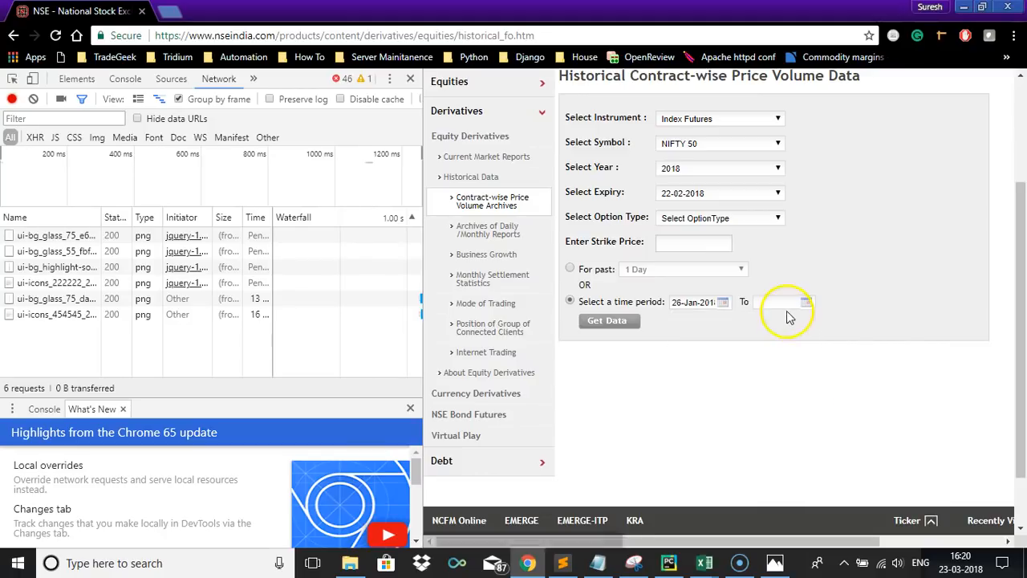
pyautogui.click(788, 304)
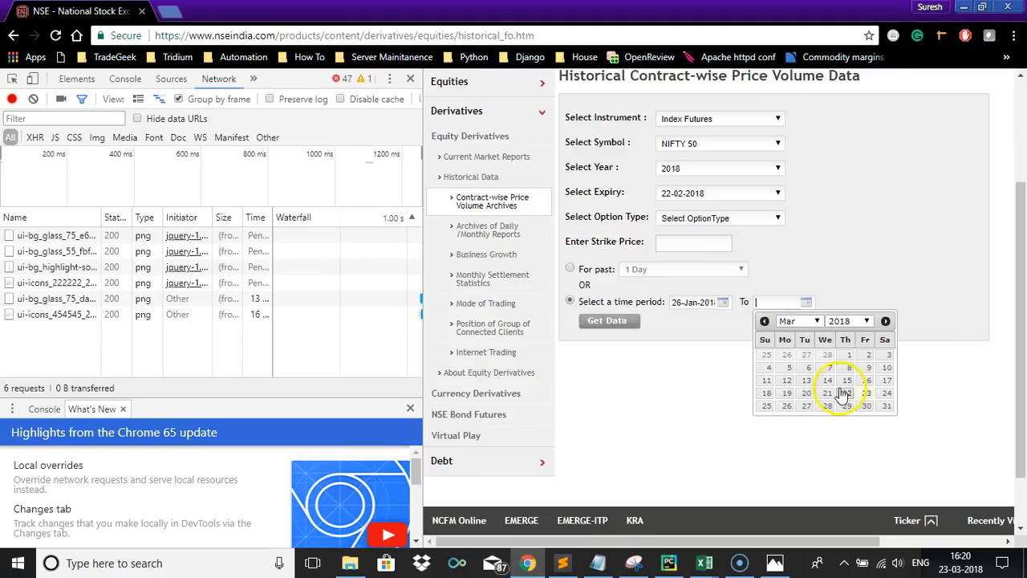
pyautogui.click(764, 320)
pyautogui.click(848, 393)
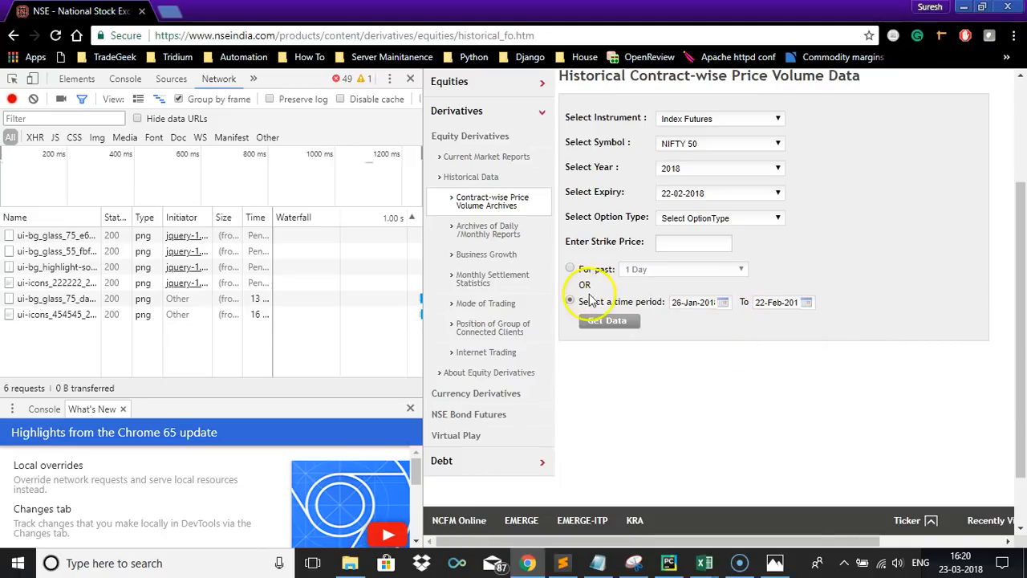
# Get the NIFTY 50 index futures data, clear the network log, and request the data again to isolate its request
pyautogui.click(595, 331)
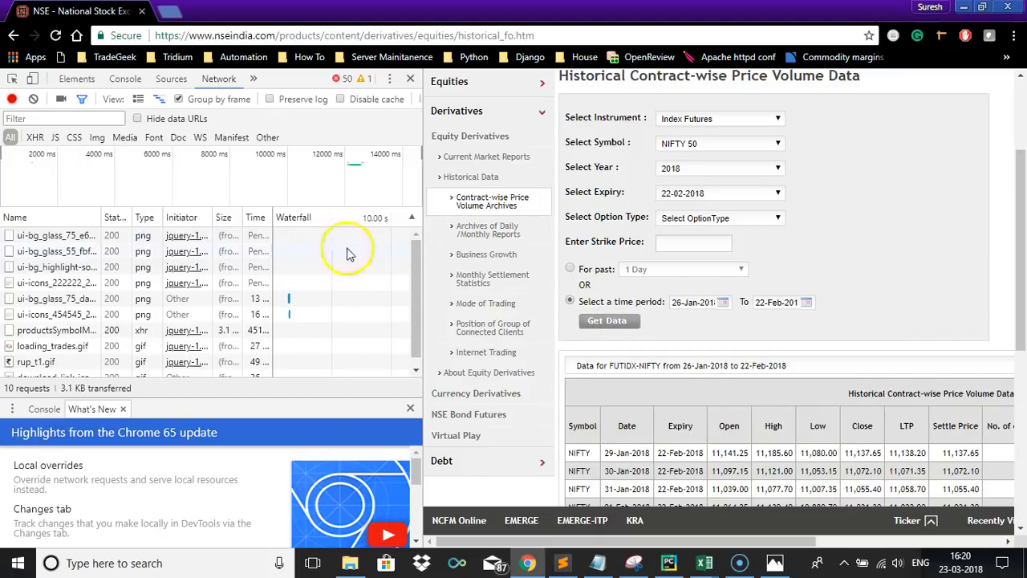
pyautogui.moveTo(412, 277); pyautogui.dragTo(401, 332)
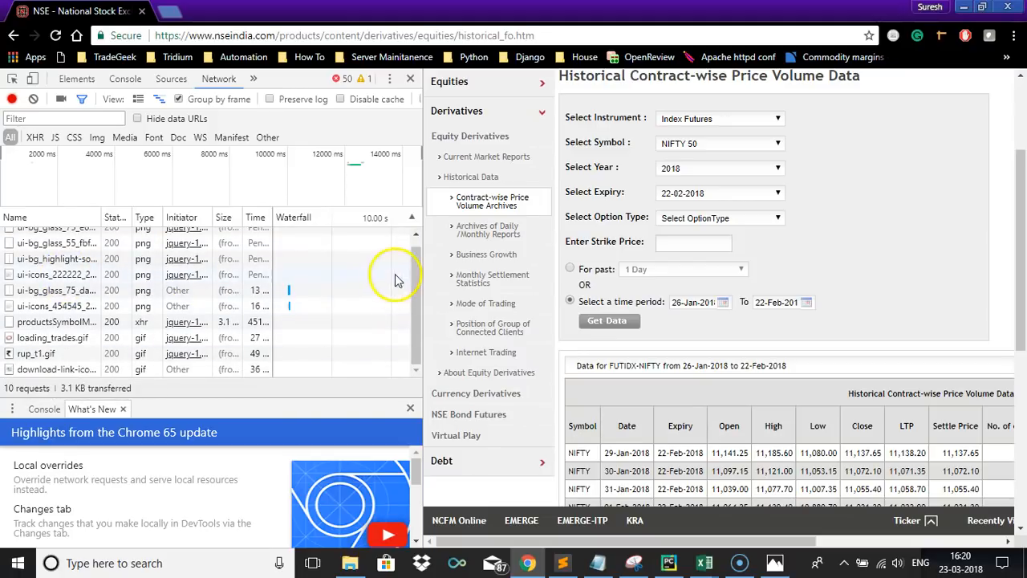
pyautogui.click(33, 100)
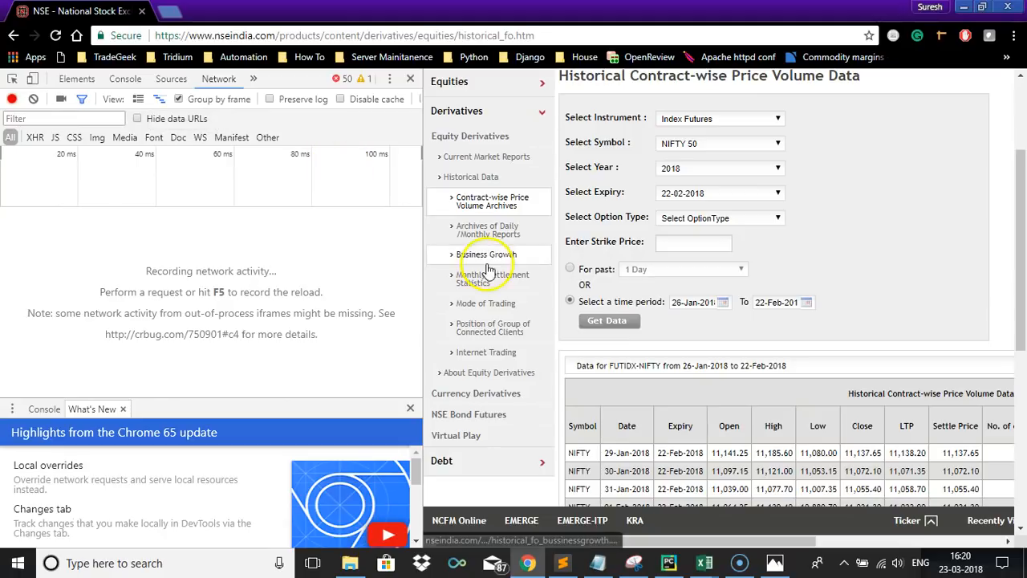
pyautogui.click(605, 322)
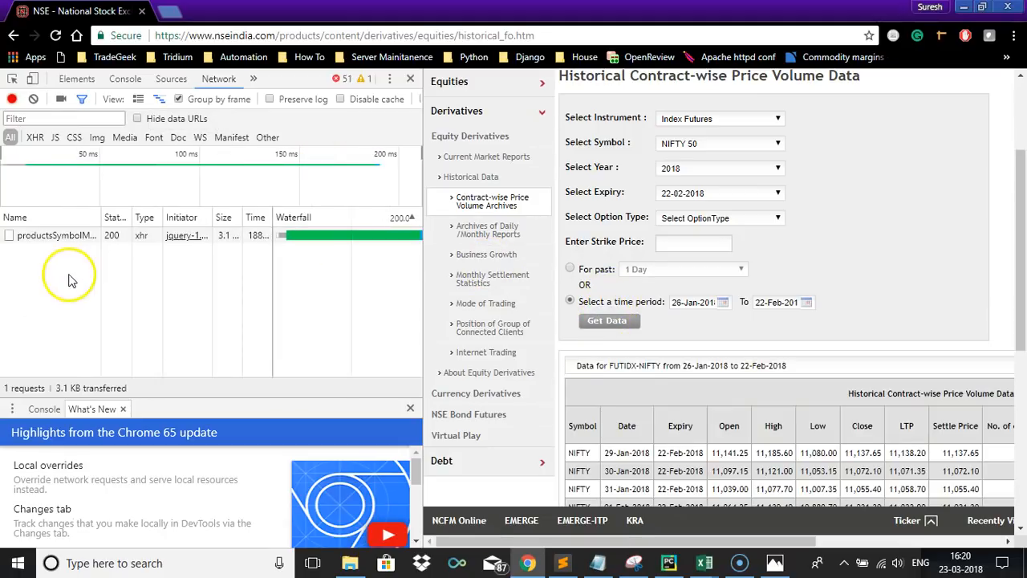
# Open the productsSymbolMapping request in a new browser tab and select its full URL
pyautogui.rightClick(46, 240)
pyautogui.click(64, 244)
pyautogui.click(241, 11)
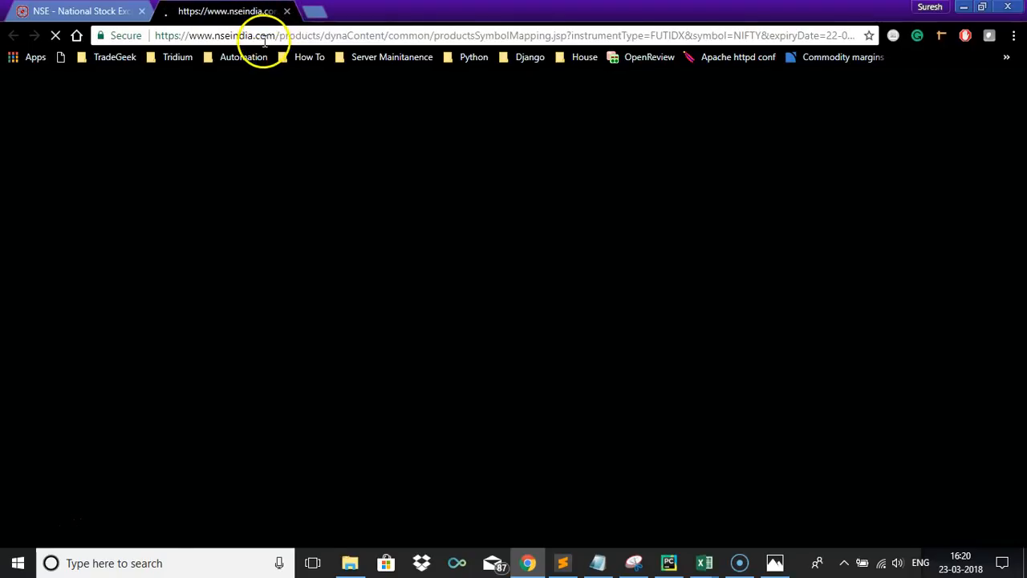
pyautogui.click(263, 41)
# Paste the productsSymbolMapping URL below the code in the Code1 Notepad file, undo the paste, and return to the Book3 workbook
pyautogui.hotkey('alt', 'Tab')
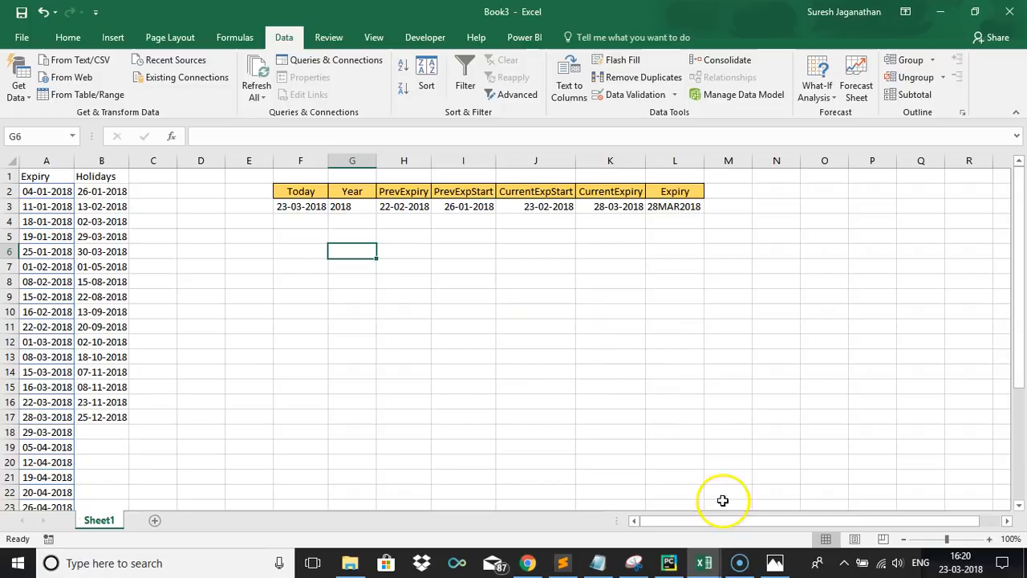
pyautogui.click(601, 563)
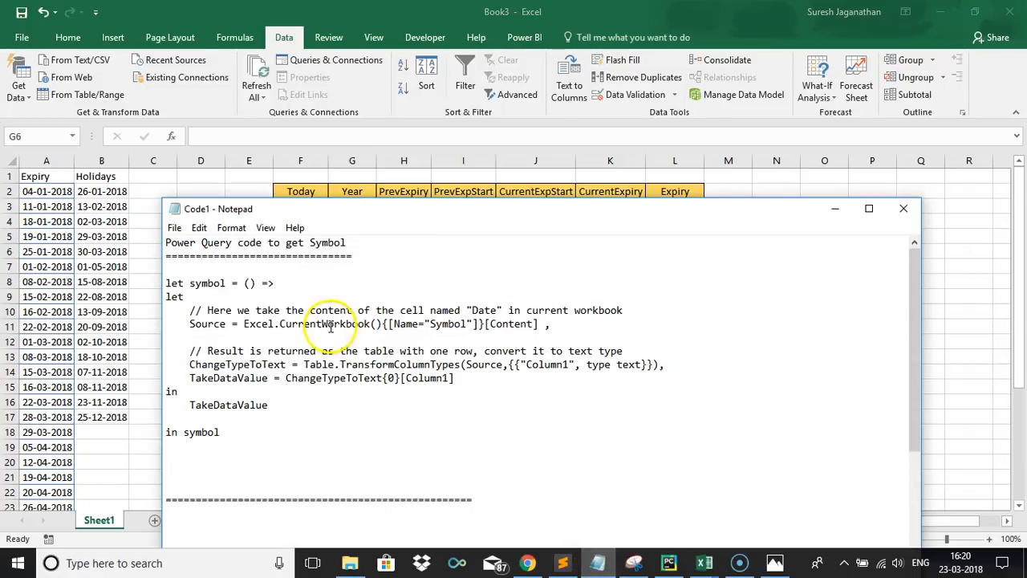
pyautogui.click(199, 472)
pyautogui.write('https://www.nseindia.com/products/dynaContent/common/productsSymbolMapping.jsp?instrumentType=FUTIDX&symbol=NIFTY&expiryDate=22-02-2018&optionType=select&strikePrice=&dateRange=&fromDate=26-Jan-2018&toDate=22-Feb-2018&segmentLink=9&symbolCount=')
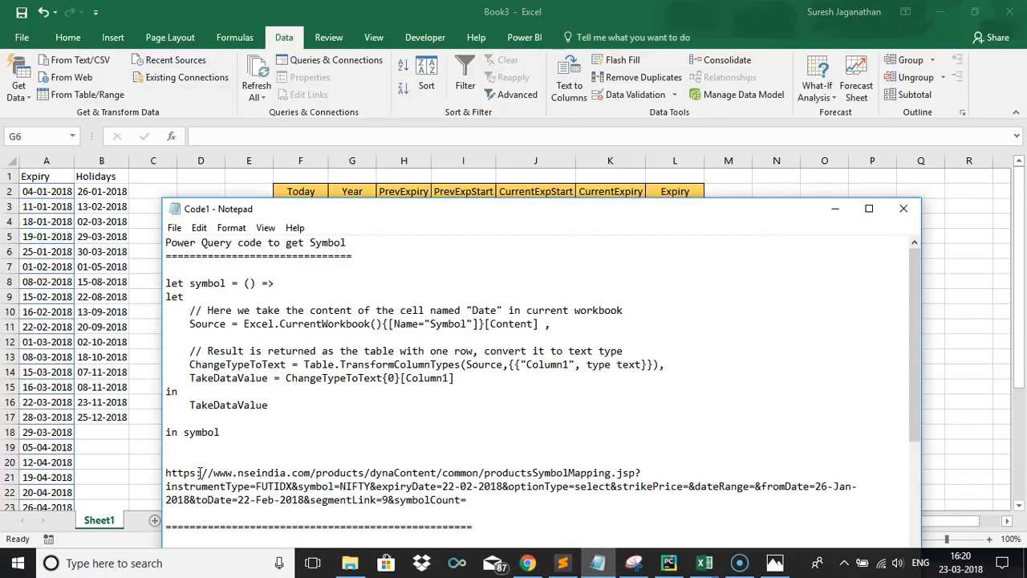
pyautogui.hotkey('ctrl', 'z')
pyautogui.hotkey('alt', 'Tab')
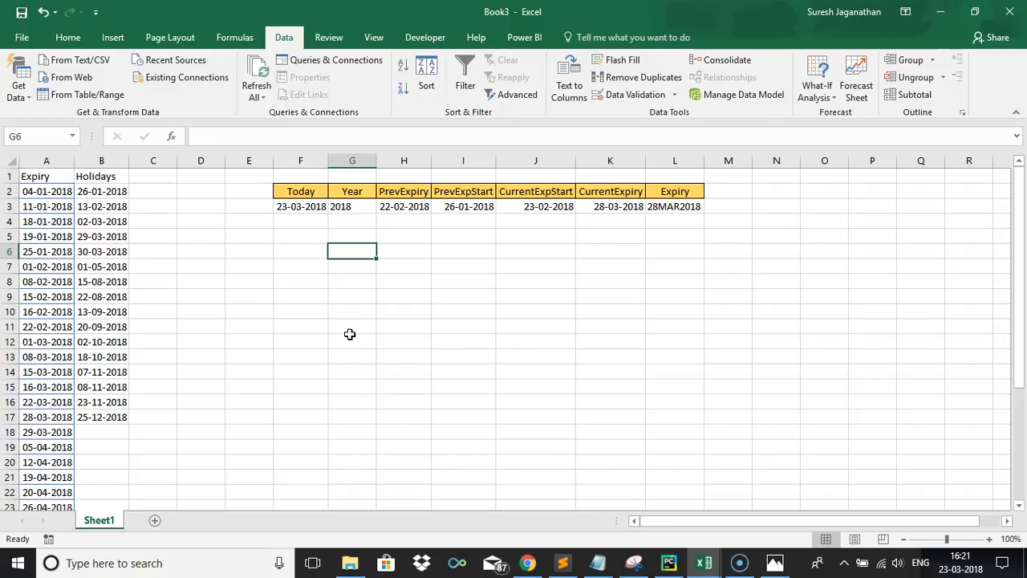
# Enter the header Symbols in cell F7 and the value NIFTY in cell F8
pyautogui.press('Left')
pyautogui.press('Left')
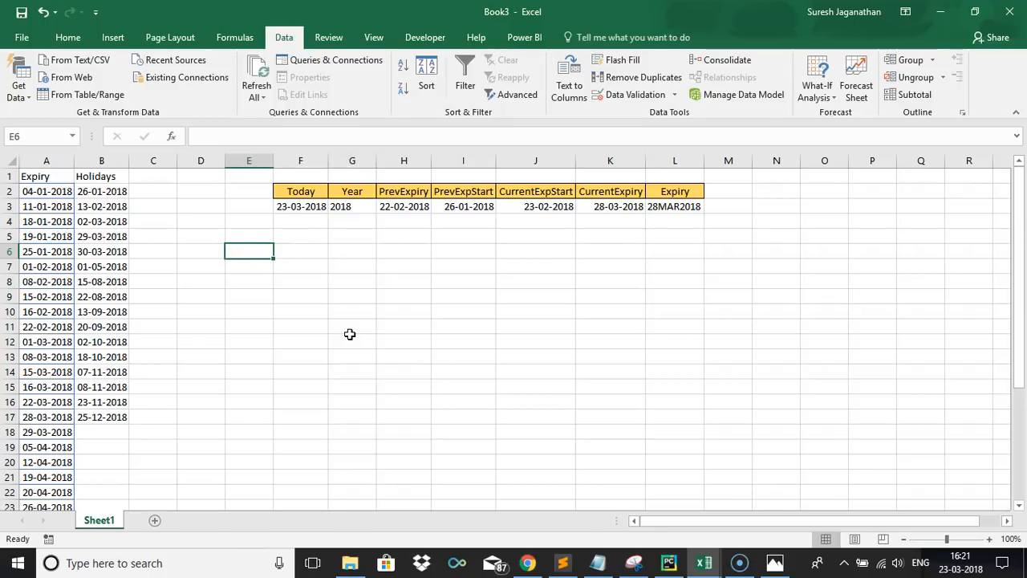
pyautogui.press('Down')
pyautogui.press('Right')
pyautogui.write('Sybol')
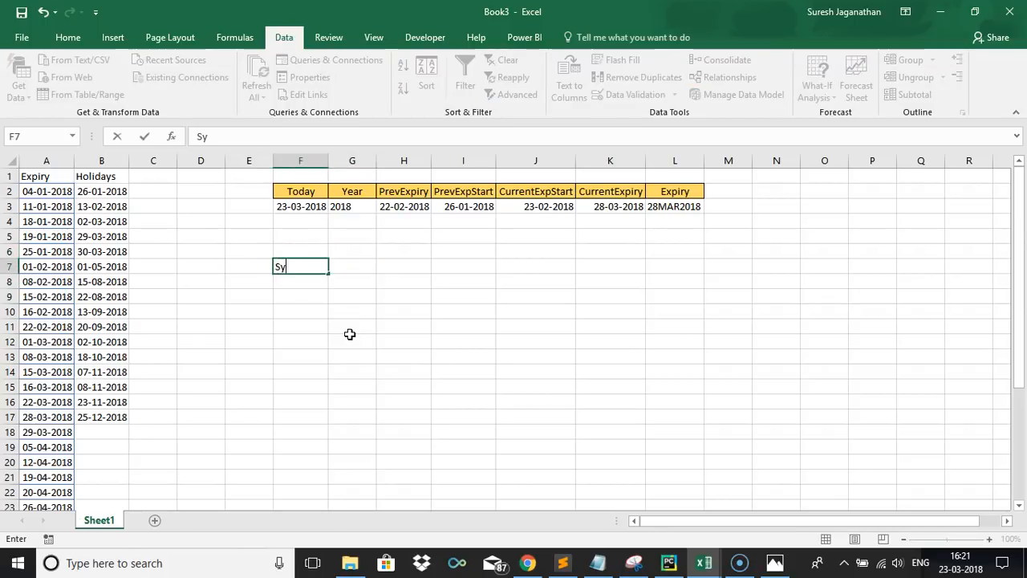
pyautogui.press('BackSpace')
pyautogui.press('BackSpace')
pyautogui.write('mbols')
pyautogui.press('Return')
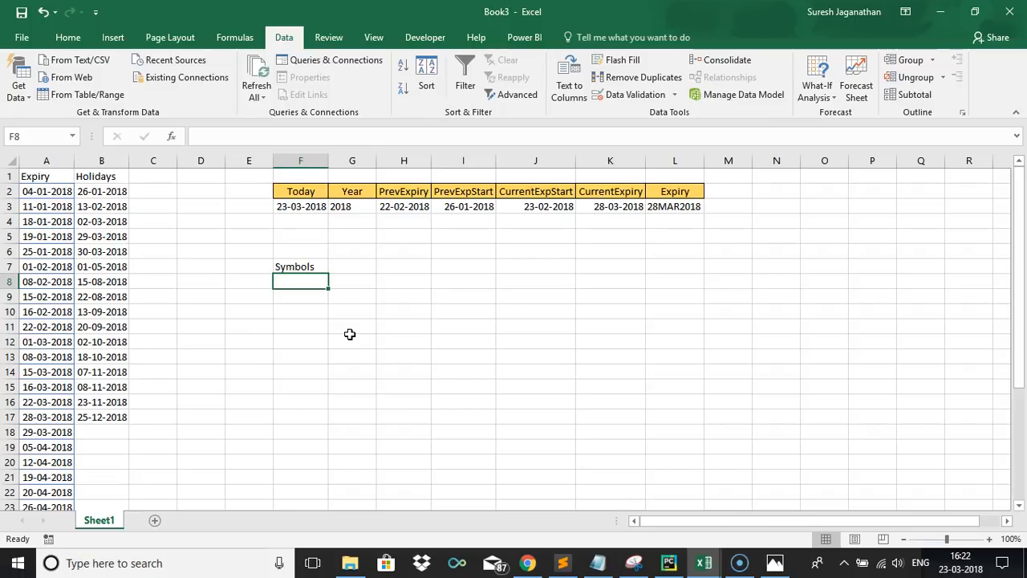
pyautogui.write('NIFTY')
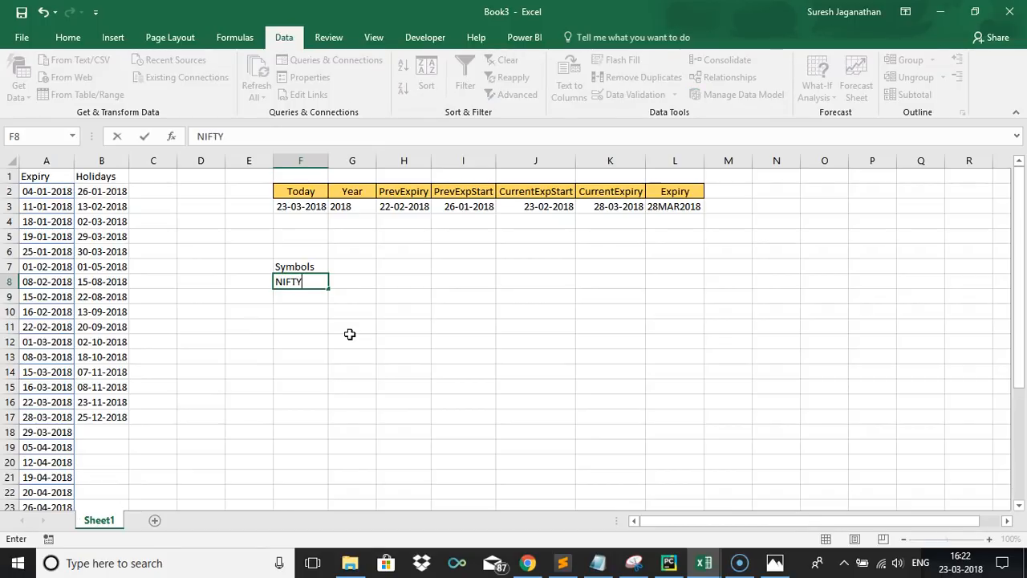
pyautogui.press('Return')
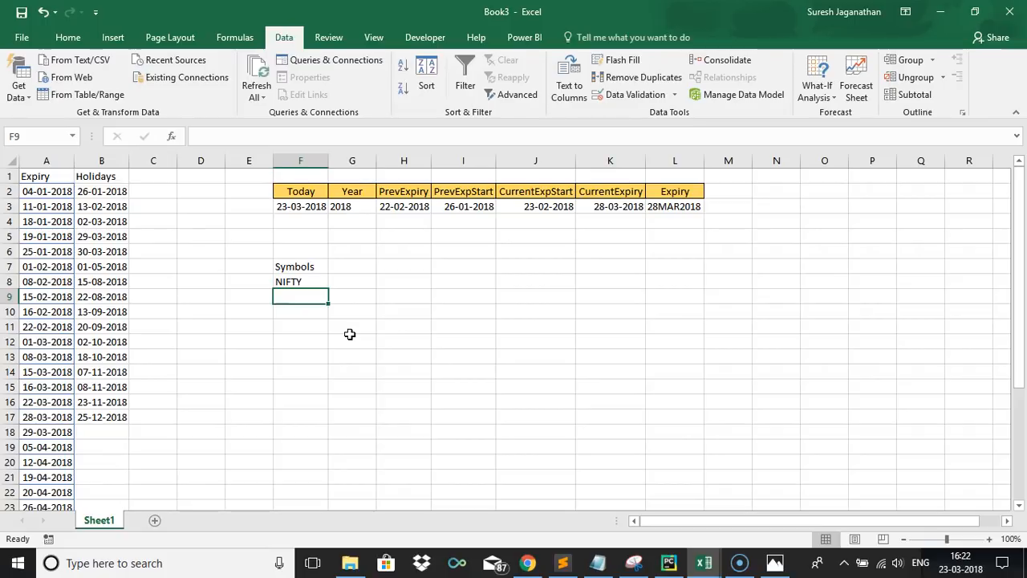
# Check the symbol parameter of the request URL in the browser, and enter WIPRO in cell F9 of Book3
pyautogui.hotkey('alt', 'Tab')
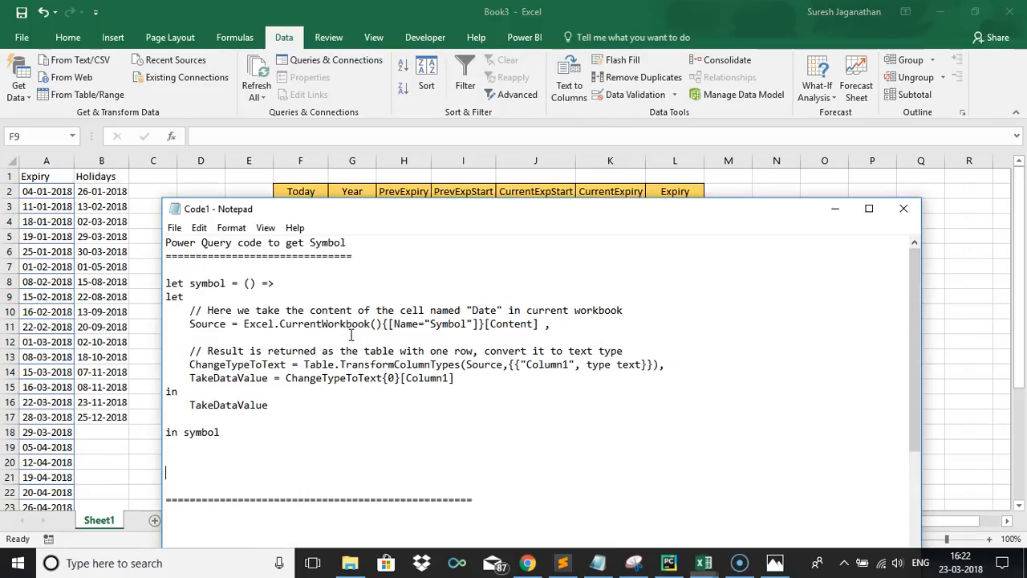
pyautogui.hotkey('alt', 'Tab')
pyautogui.hotkey('alt', 'Tab')
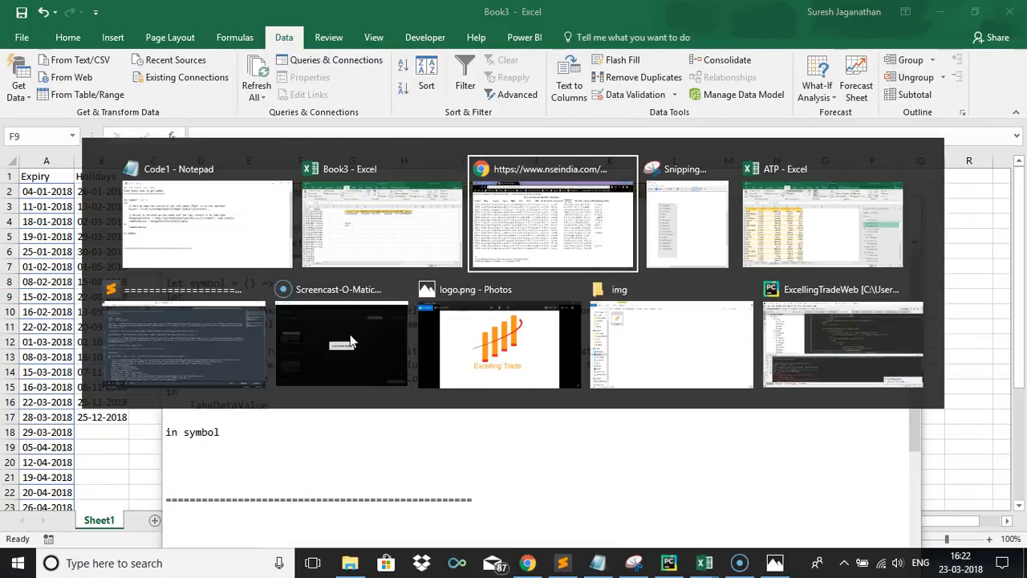
pyautogui.click(631, 37)
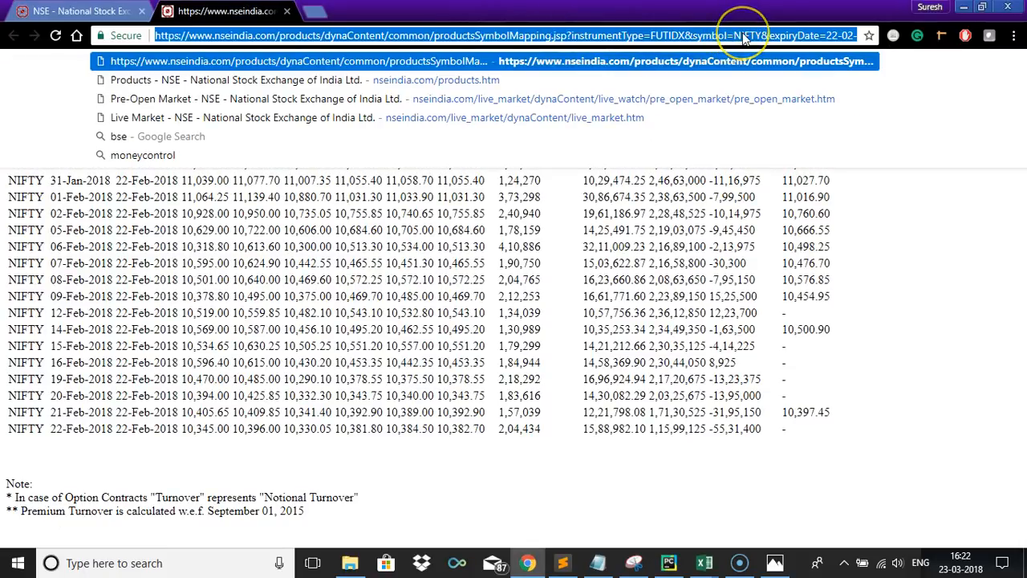
pyautogui.hotkey('alt', 'Tab')
pyautogui.hotkey('alt', 'Tab')
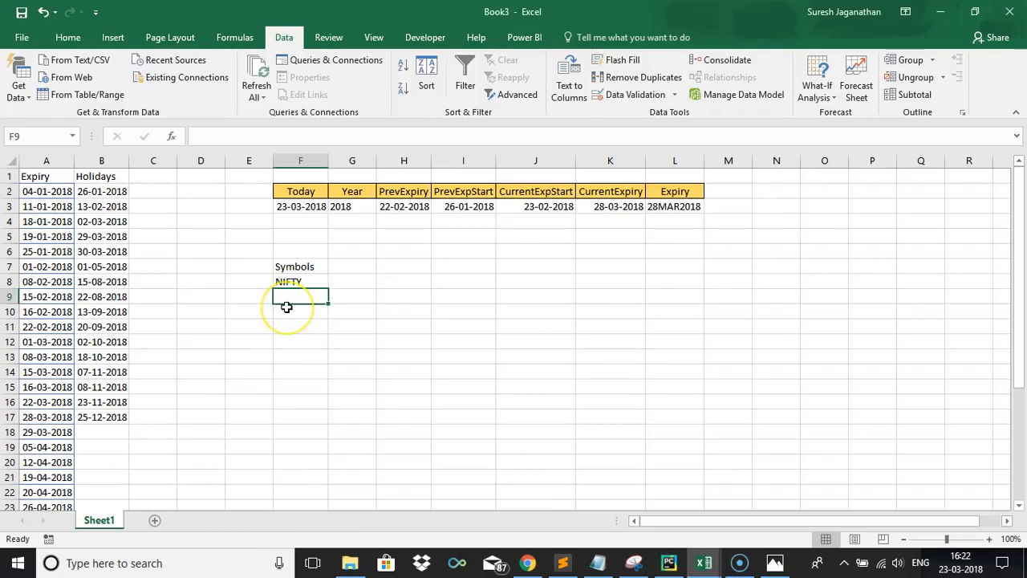
pyautogui.write('WIPRO')
pyautogui.press('Tab')
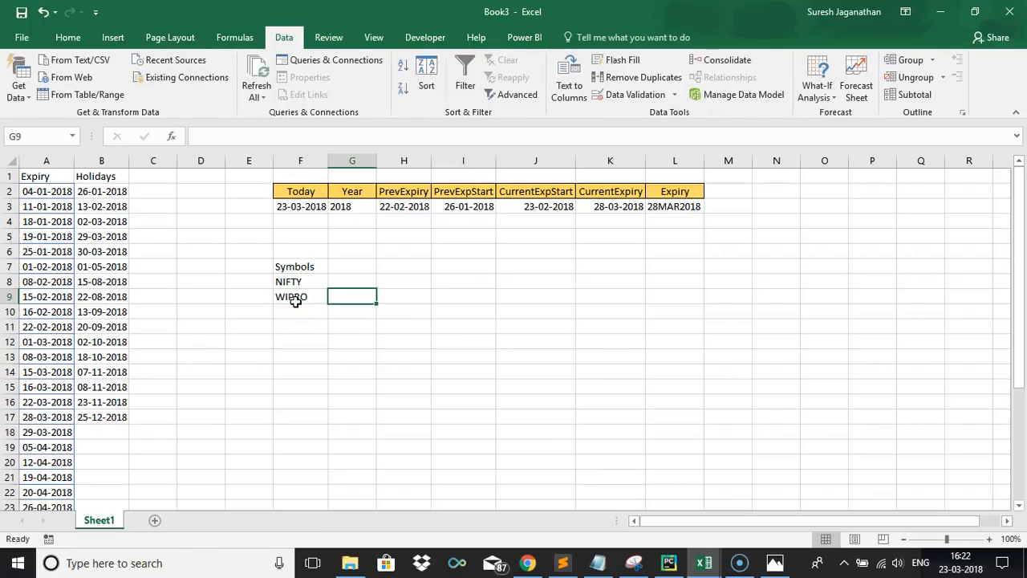
# Load the range F7:F9 into the Query Editor as a table with headers
pyautogui.moveTo(308, 266); pyautogui.dragTo(302, 295)
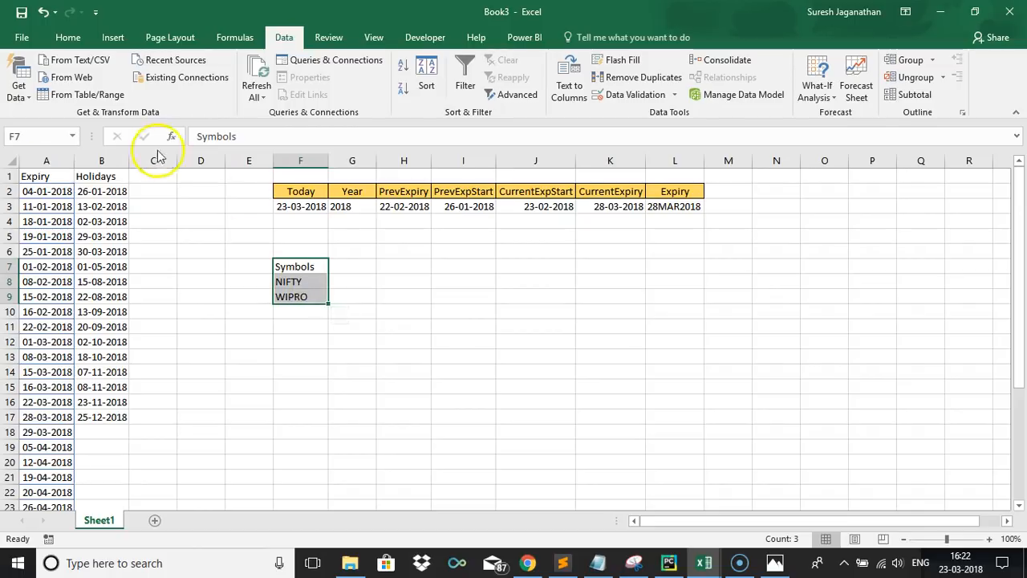
pyautogui.click(111, 97)
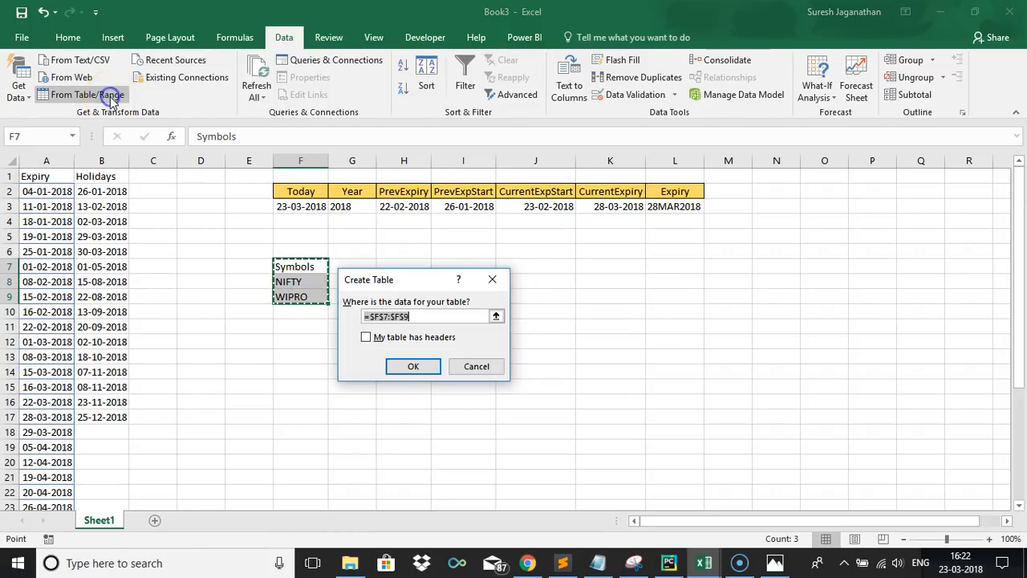
pyautogui.click(390, 338)
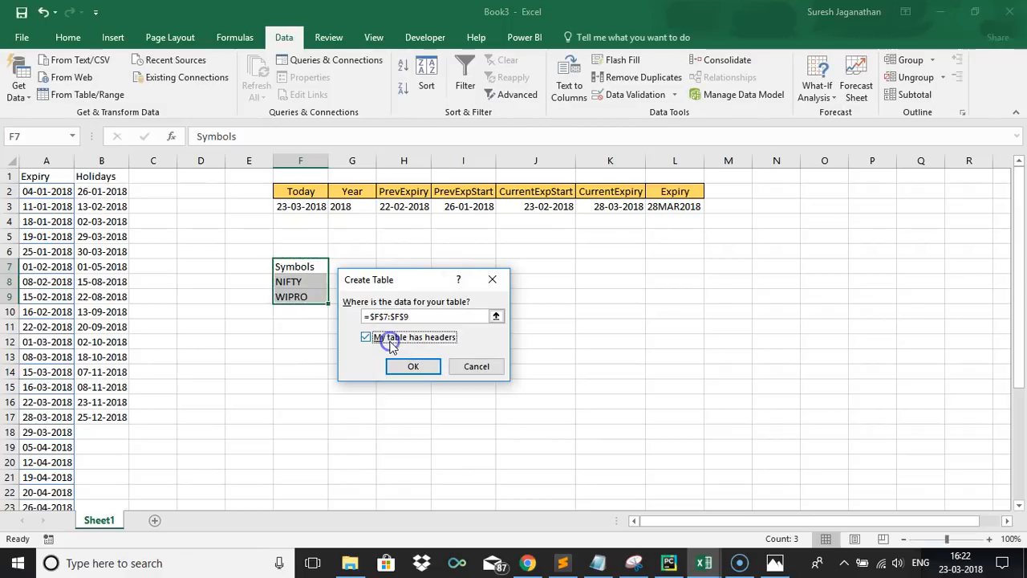
pyautogui.click(413, 367)
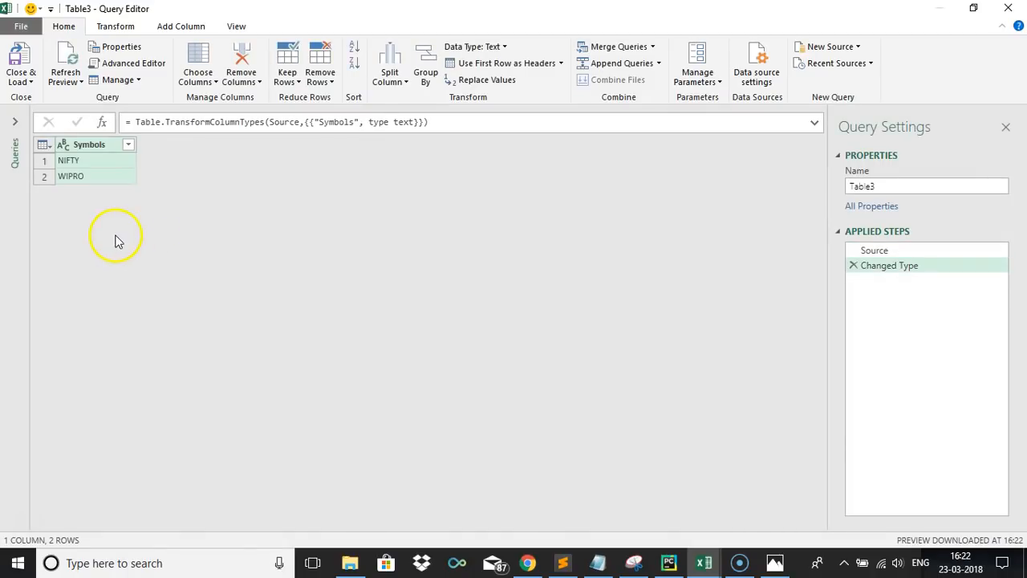
# Show the list of queries and select the Table3 query
pyautogui.click(16, 123)
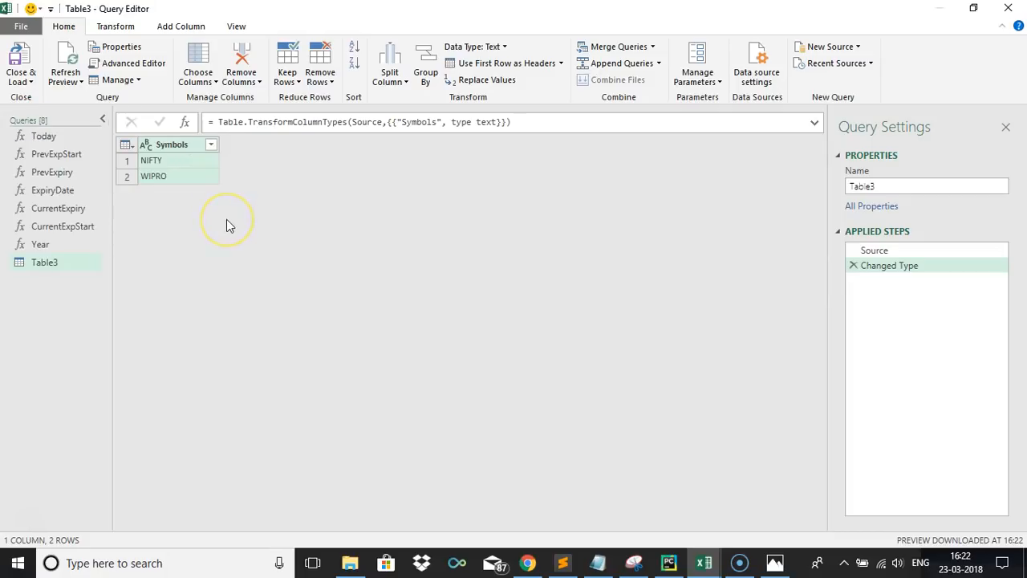
pyautogui.click(50, 263)
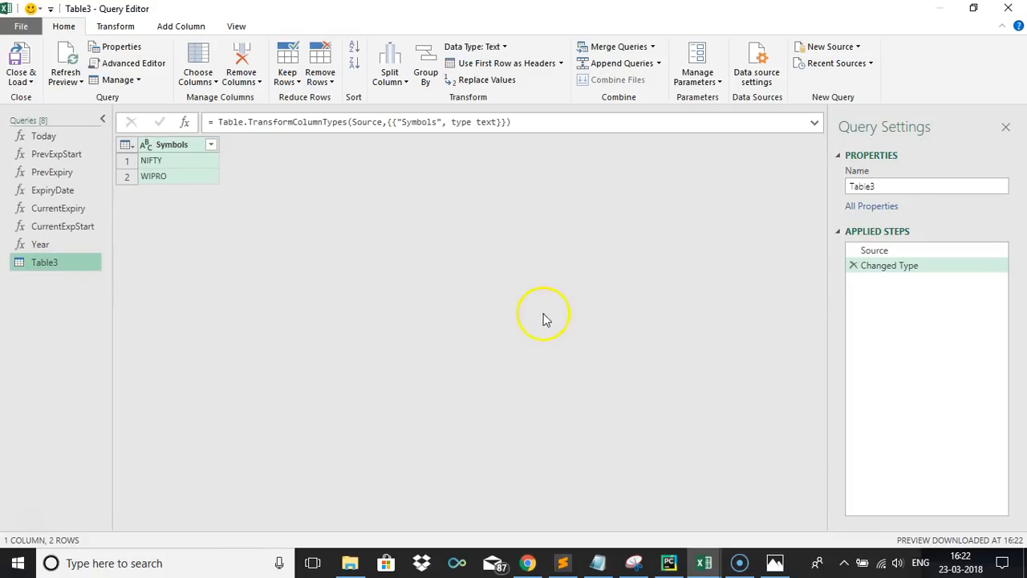
pyautogui.click(907, 187)
pyautogui.click(481, 216)
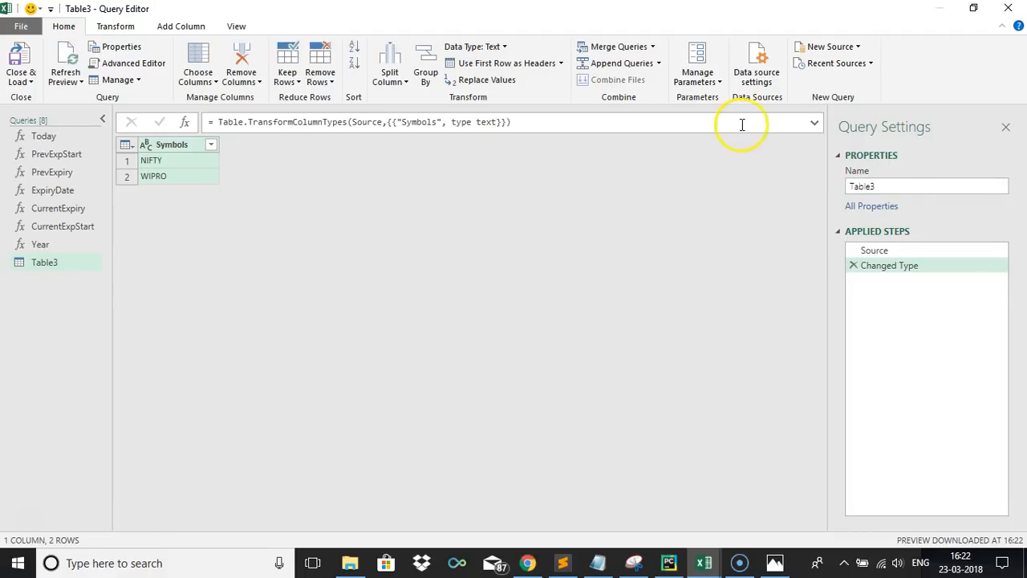
# Try to add a new web source using the productsSymbolMapping URL from the browser, and cancel the import
pyautogui.click(859, 48)
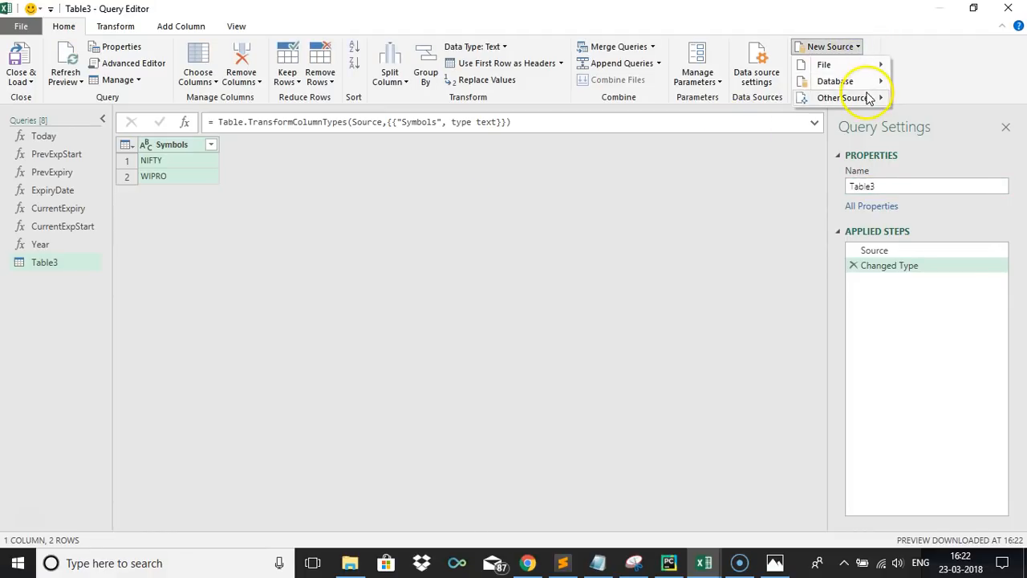
pyautogui.moveTo(852, 97)
pyautogui.click(938, 108)
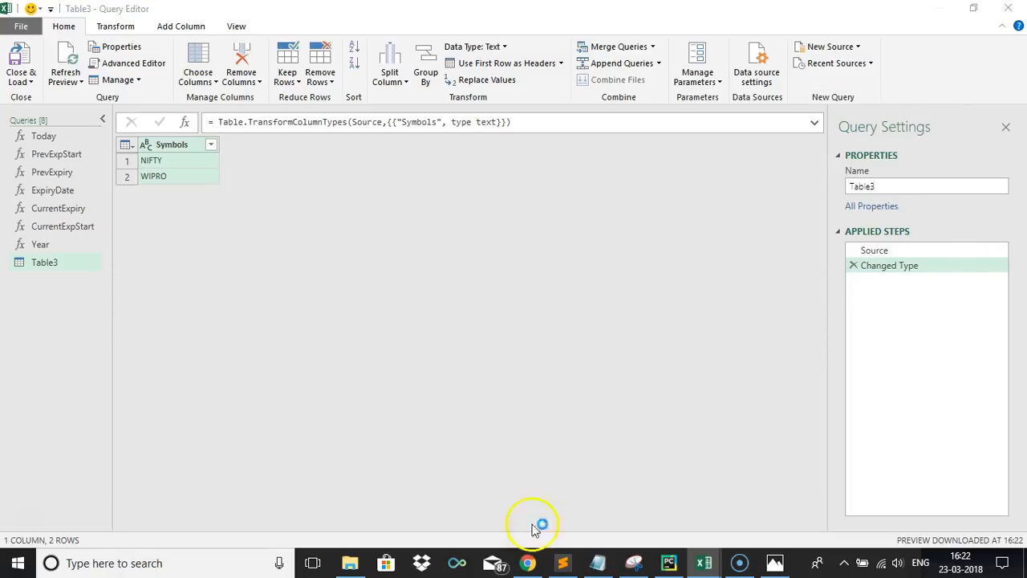
pyautogui.click(527, 562)
pyautogui.hotkey('ctrl', 'l')
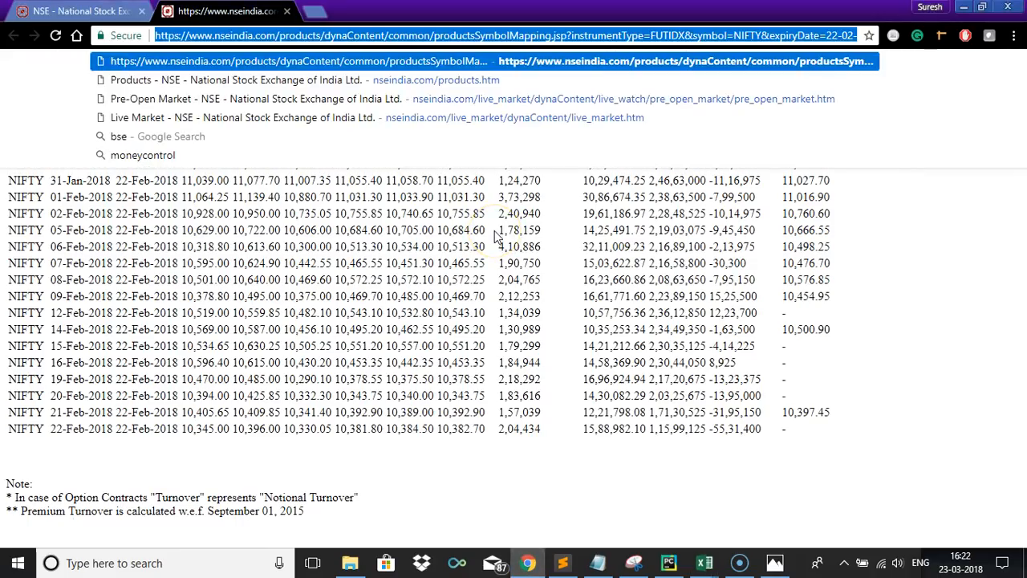
pyautogui.hotkey('alt', 'Tab')
pyautogui.hotkey('ctrl', 'v')
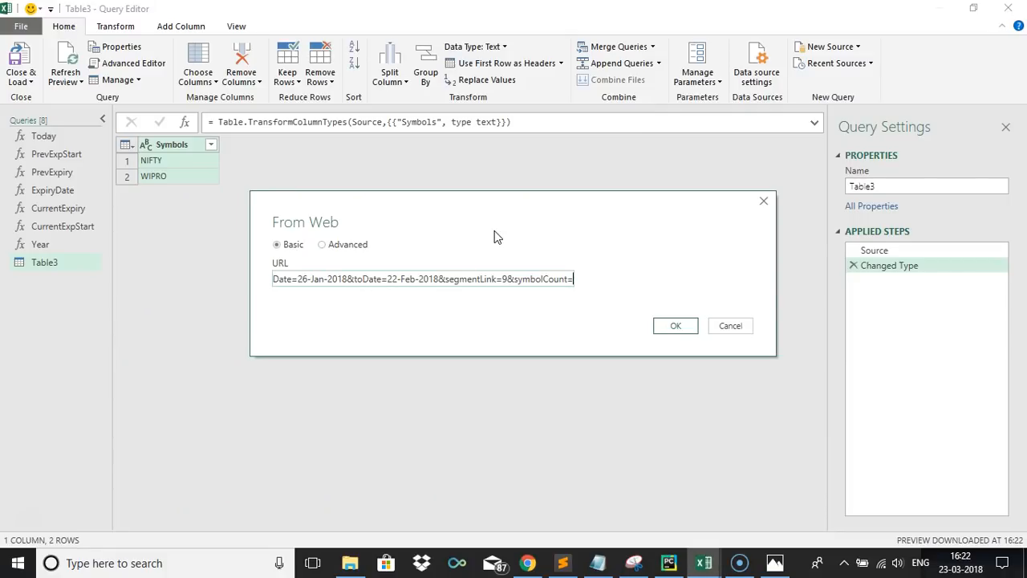
pyautogui.click(693, 331)
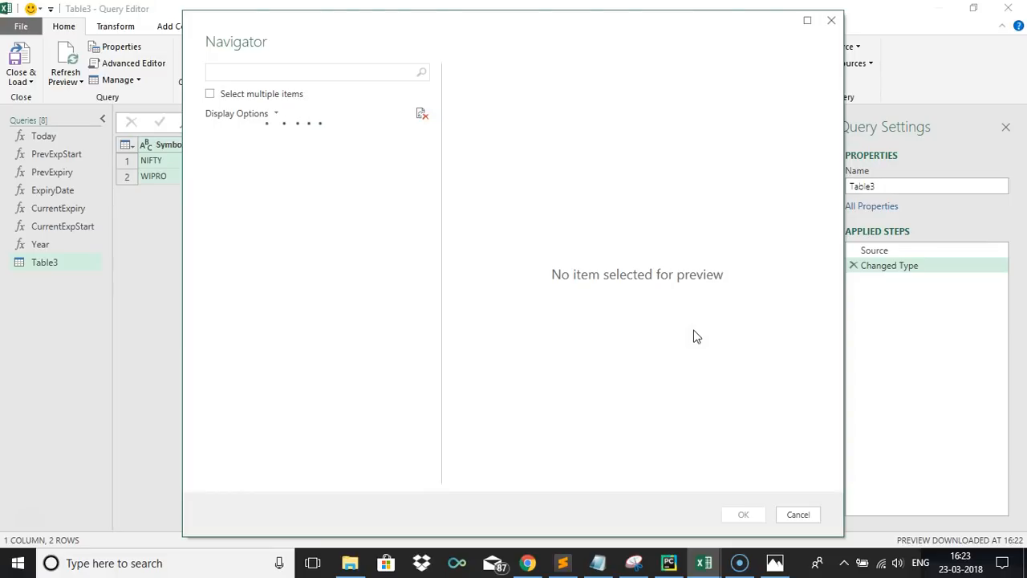
pyautogui.click(797, 516)
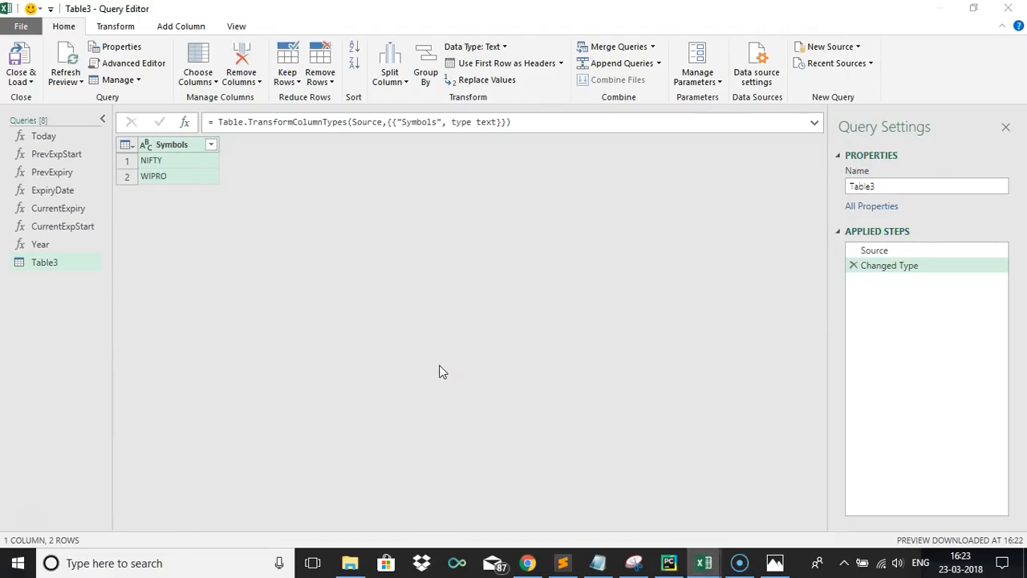
# Return to the NSE page in the browser and examine the headers of the productsSymbolMapping request in the network log
pyautogui.hotkey('alt', 'Tab')
pyautogui.press('Tab')
pyautogui.click(231, 230)
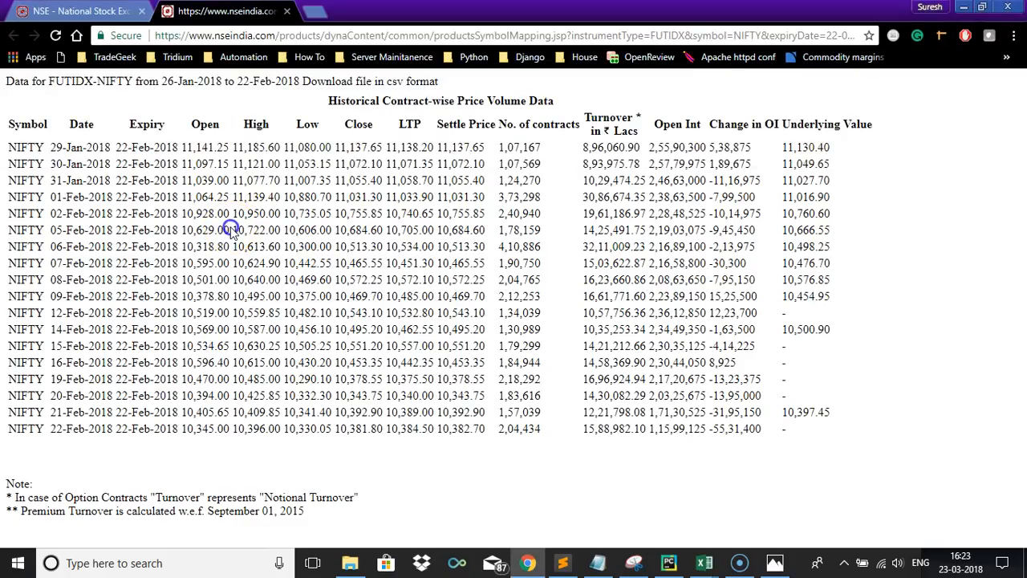
pyautogui.click(68, 13)
pyautogui.click(291, 153)
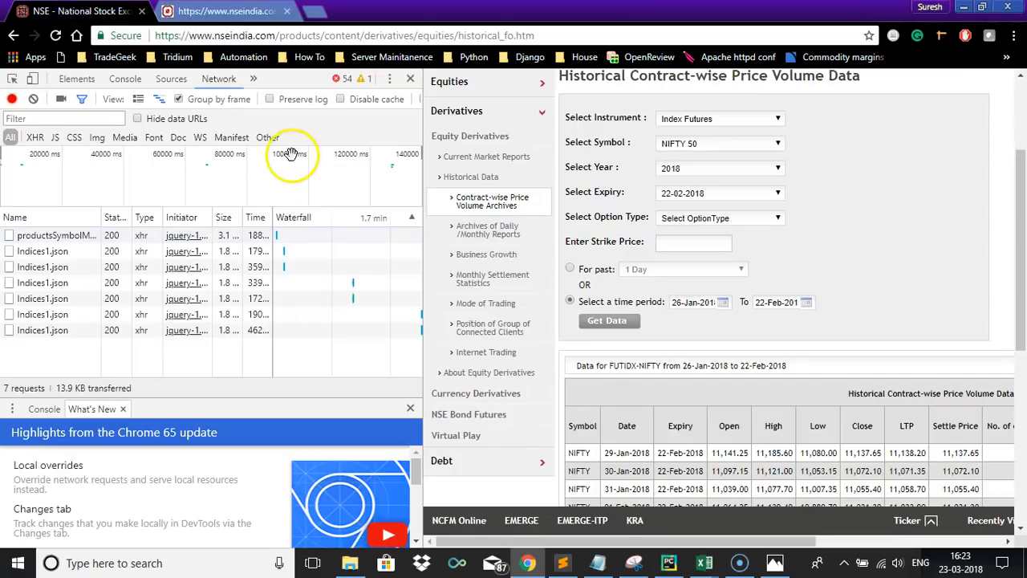
pyautogui.click(77, 235)
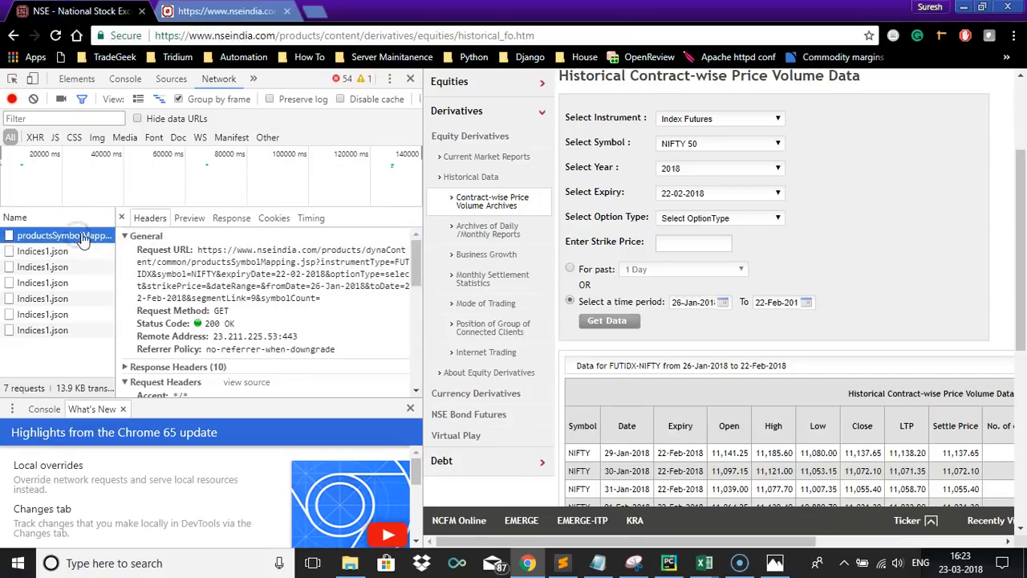
# Switch to the Query Editor and set up an advanced web source with the productsSymbolMapping request URL as its first URL part
pyautogui.moveTo(415, 270); pyautogui.dragTo(414, 339)
pyautogui.hotkey('alt', 'Tab')
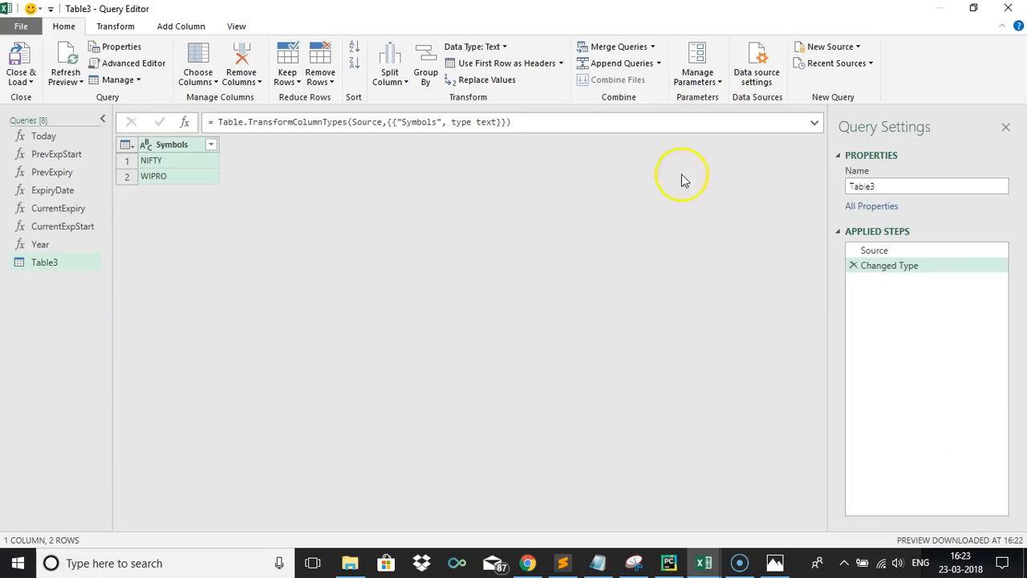
pyautogui.click(849, 47)
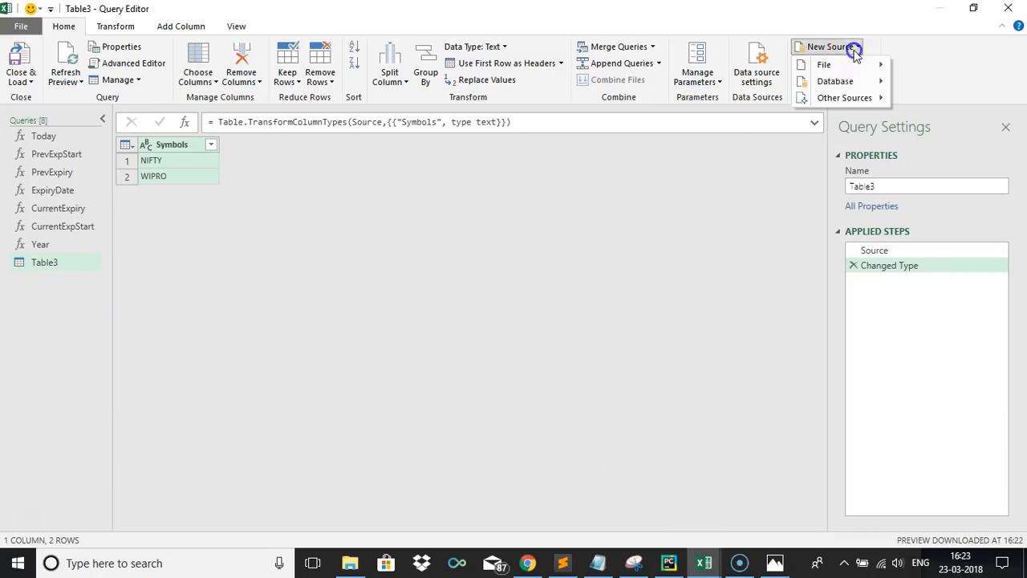
pyautogui.click(856, 97)
pyautogui.click(911, 112)
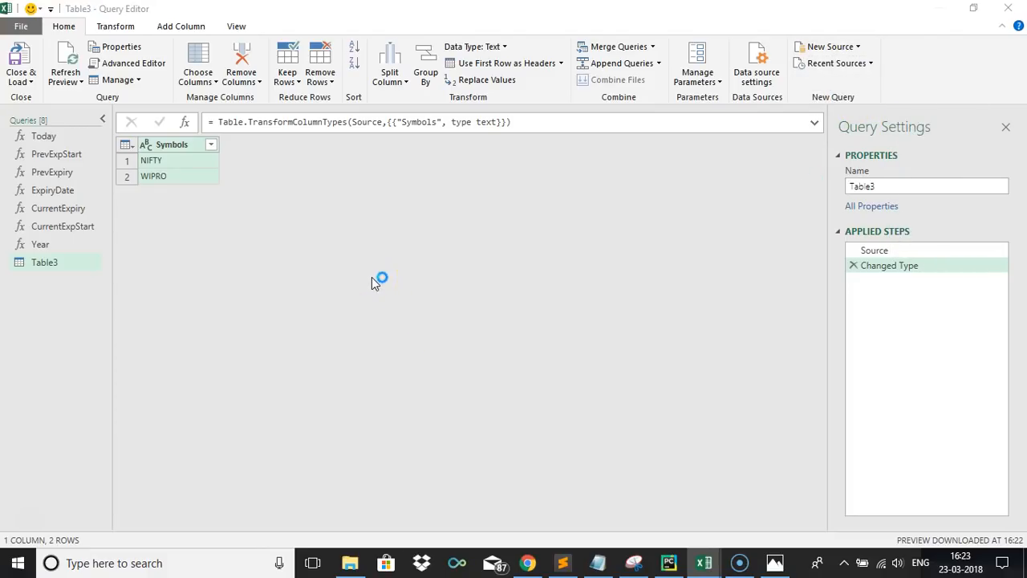
pyautogui.click(321, 244)
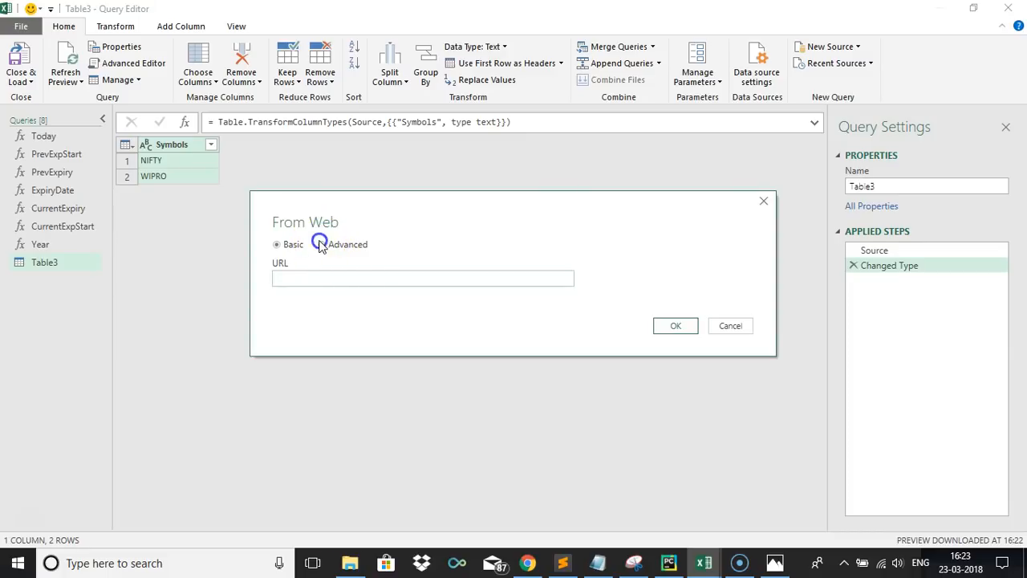
pyautogui.click(320, 282)
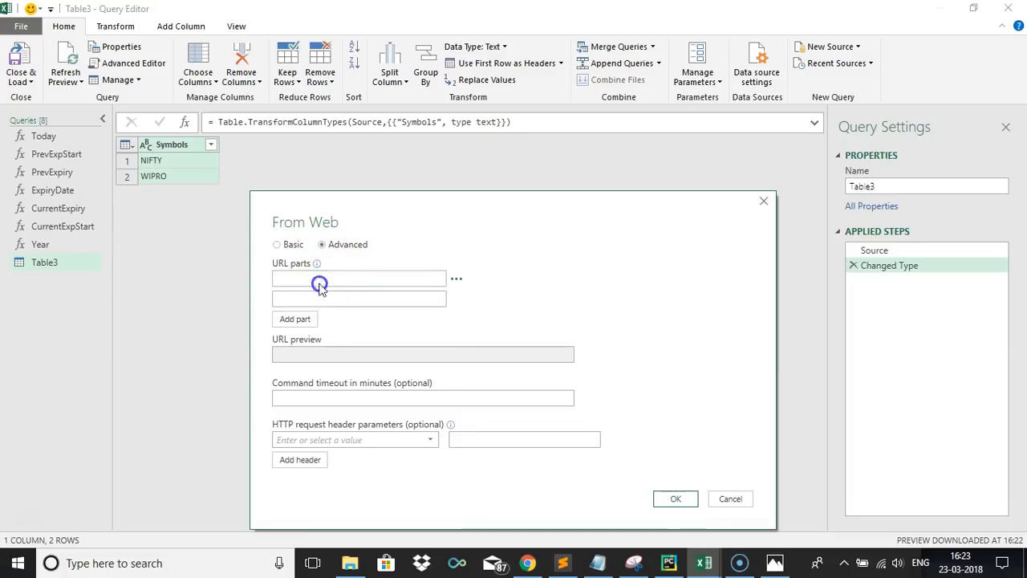
pyautogui.hotkey('ctrl', 'v')
# Add a Referer request header whose value is the historical_fo.htm address copied from the request headers in the browser
pyautogui.click(364, 444)
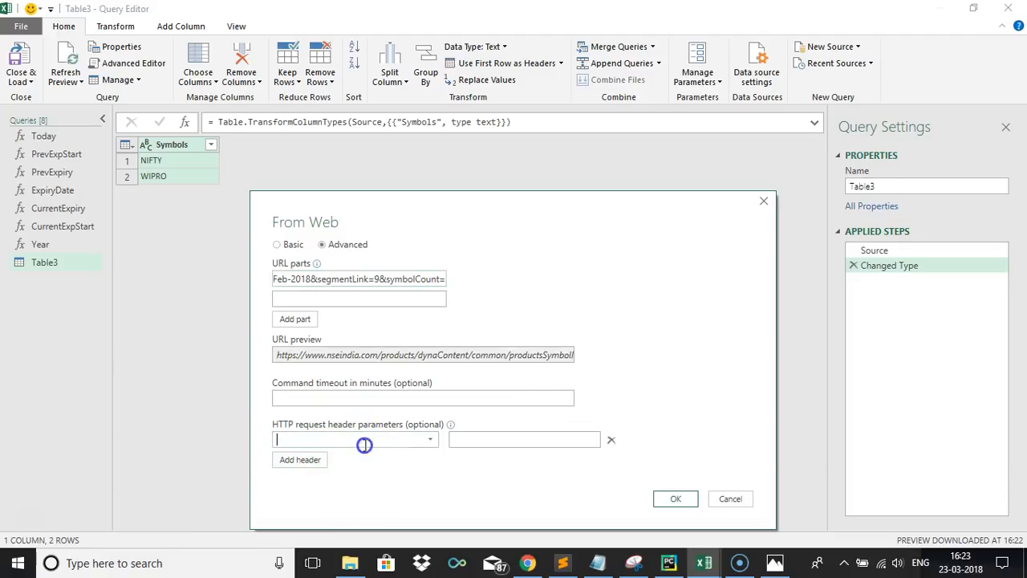
pyautogui.click(430, 440)
pyautogui.moveTo(426, 236); pyautogui.dragTo(440, 379)
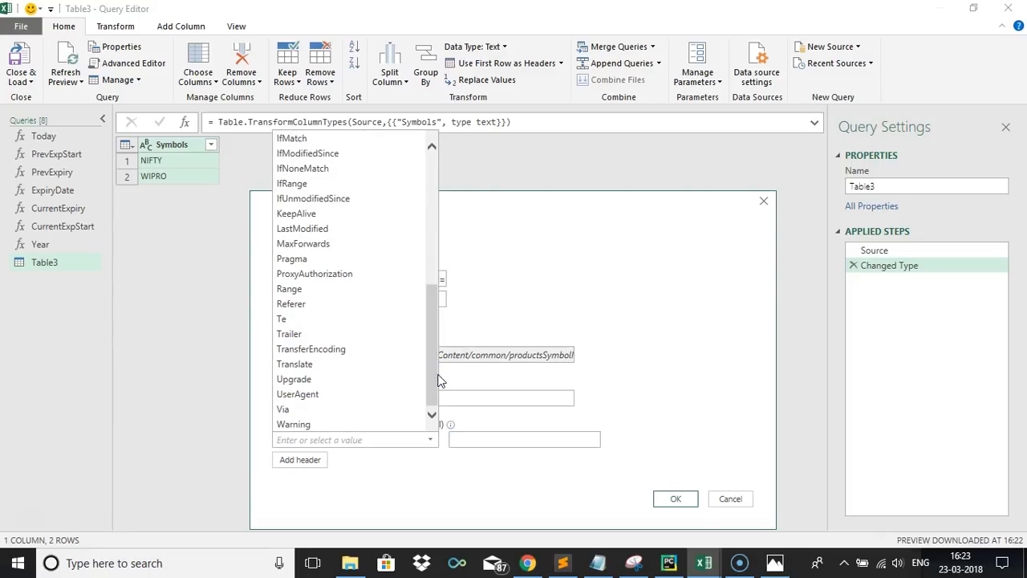
pyautogui.click(284, 303)
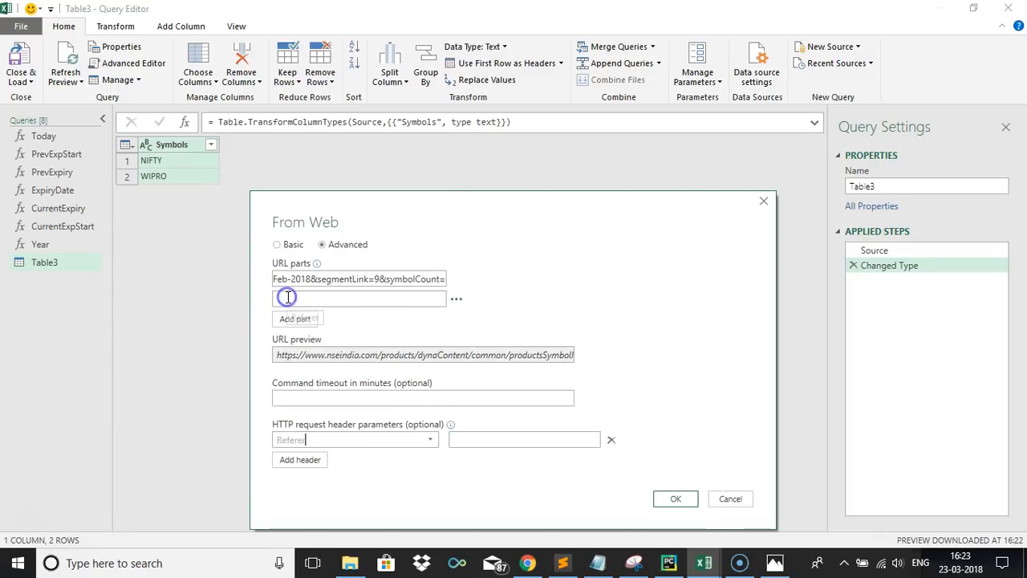
pyautogui.click(482, 440)
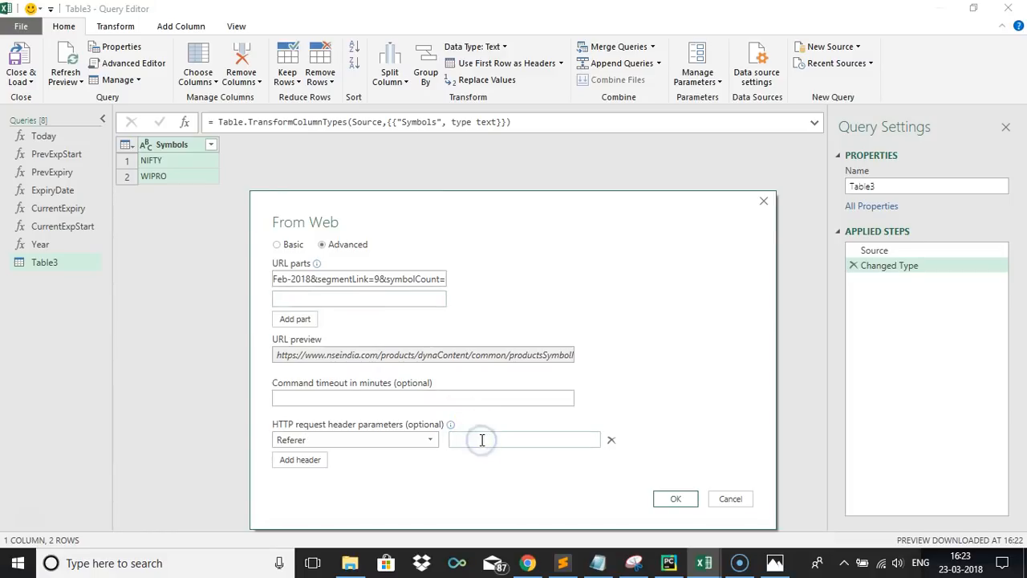
pyautogui.hotkey('alt', 'Tab')
pyautogui.press('Tab')
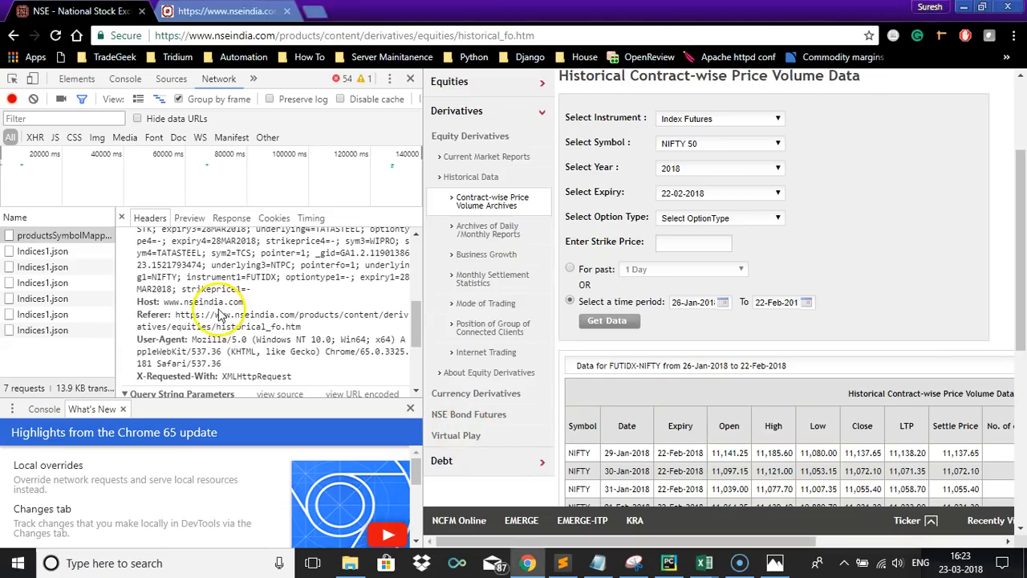
pyautogui.moveTo(175, 314); pyautogui.dragTo(307, 331)
pyautogui.hotkey('alt', 'Tab')
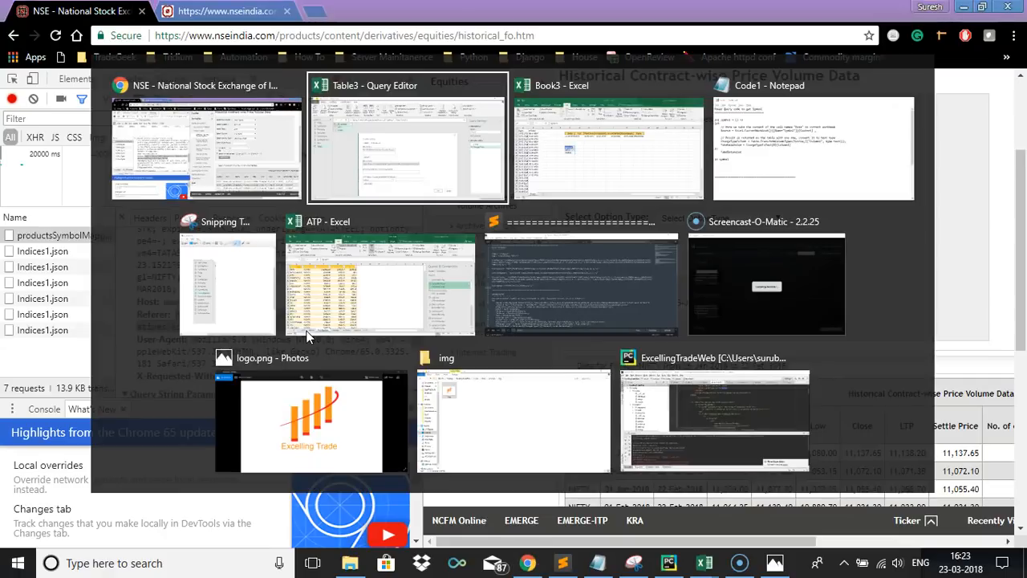
pyautogui.hotkey('ctrl', 'v')
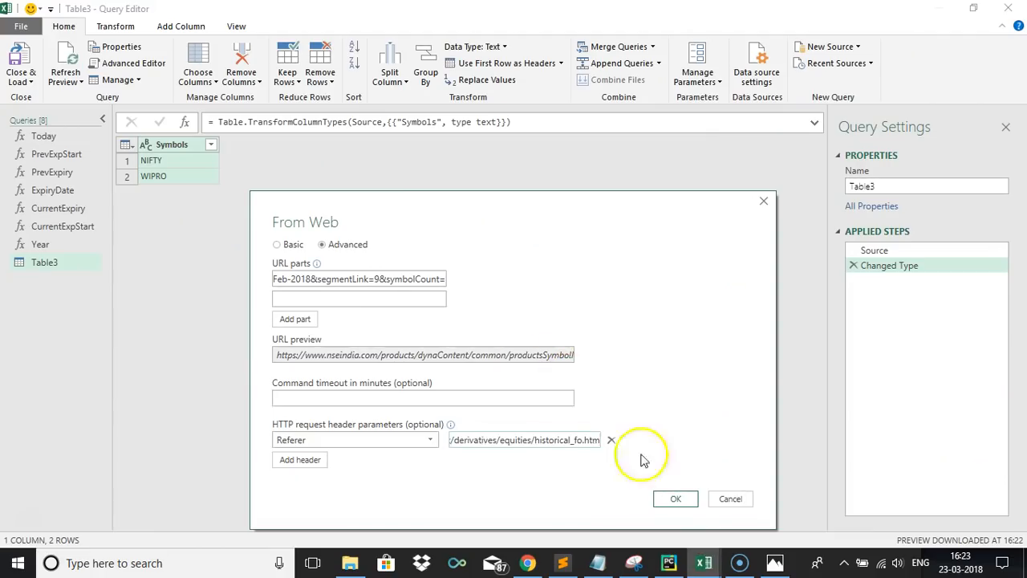
# Confirm the web source and load Table 0 from it as a new query
pyautogui.click(678, 504)
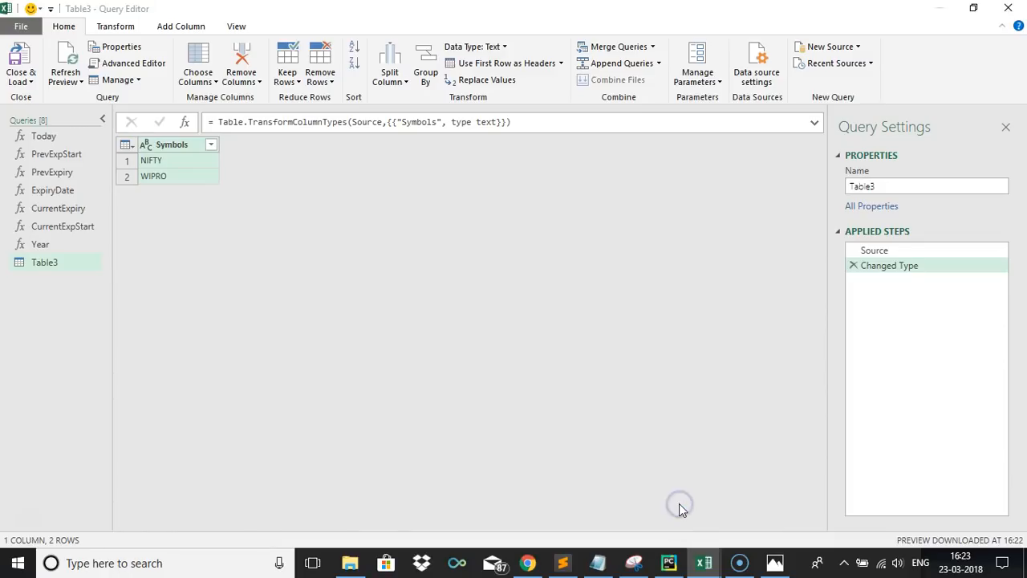
pyautogui.click(459, 389)
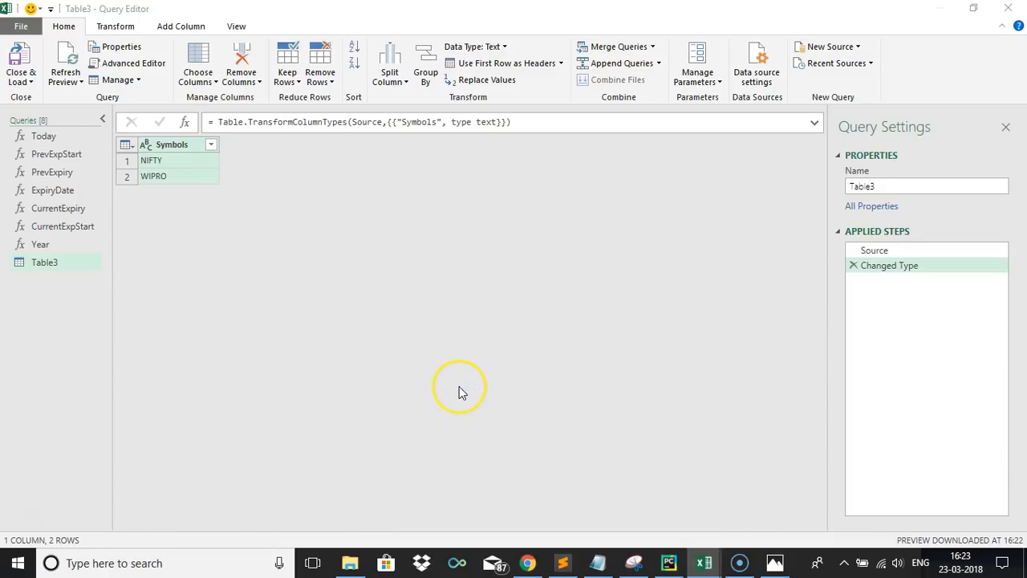
pyautogui.click(461, 391)
pyautogui.click(492, 252)
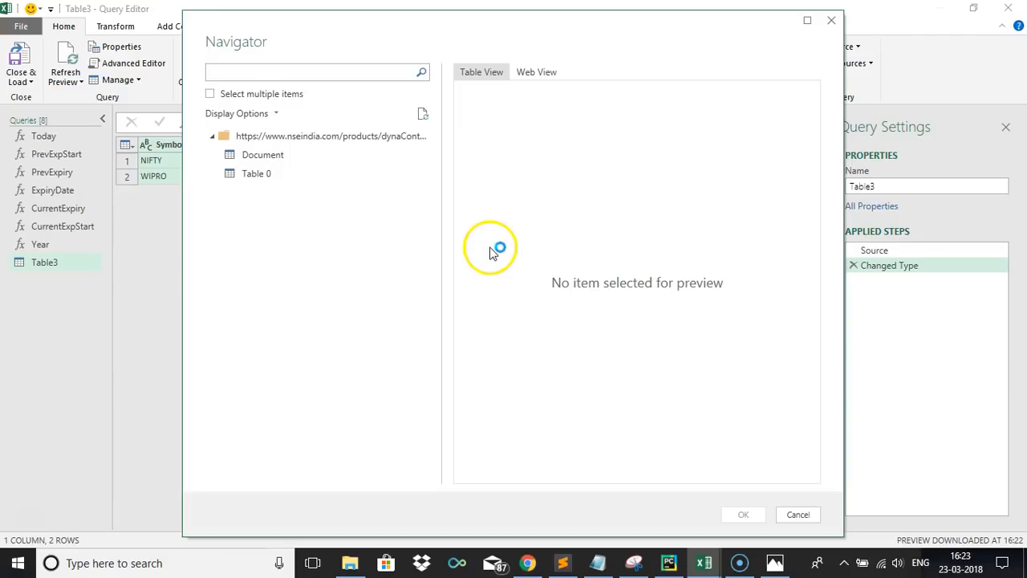
pyautogui.click(236, 182)
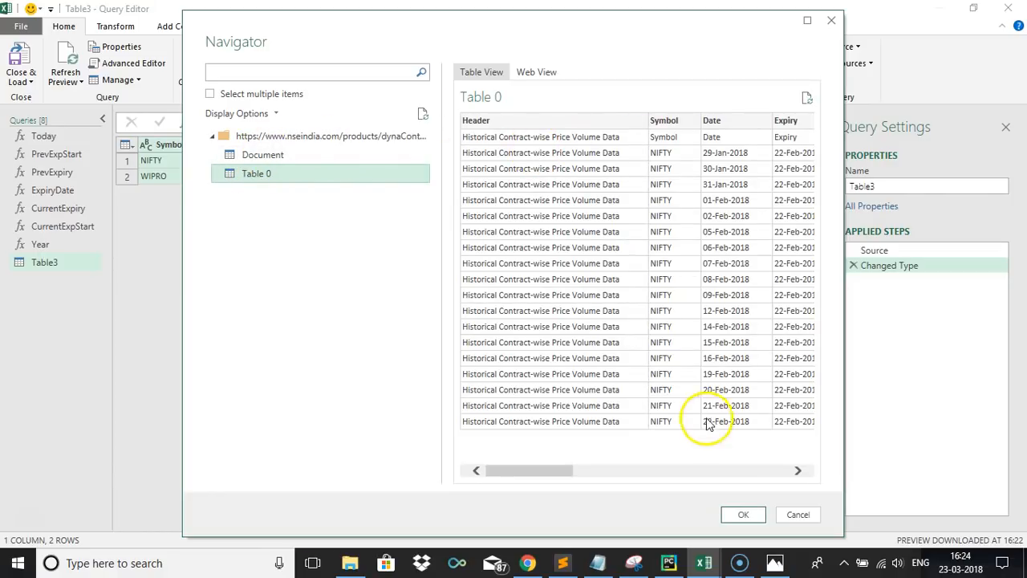
pyautogui.click(740, 515)
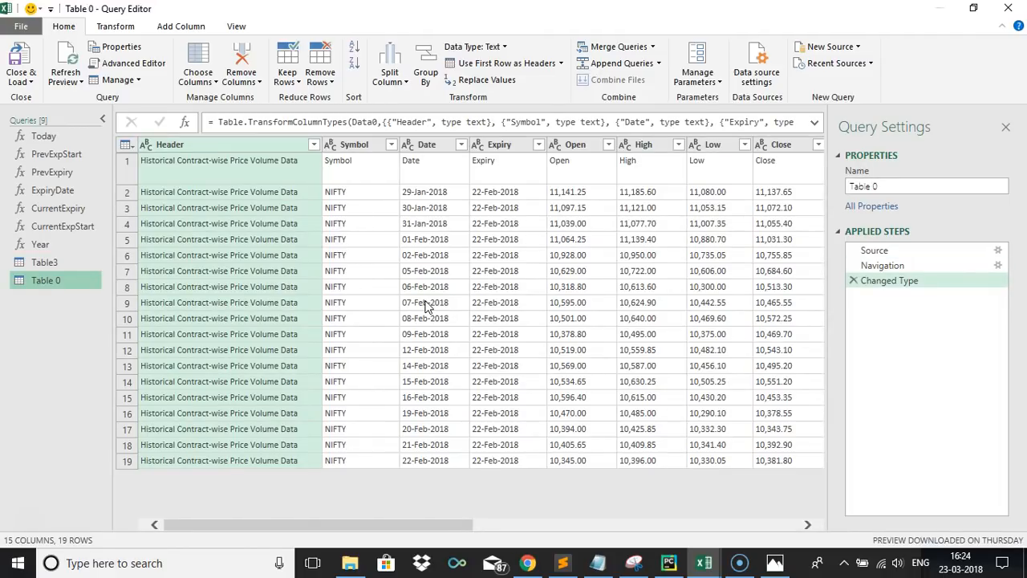
# Remove the Header column from the Table 0 query
pyautogui.click(312, 272)
pyautogui.click(249, 147)
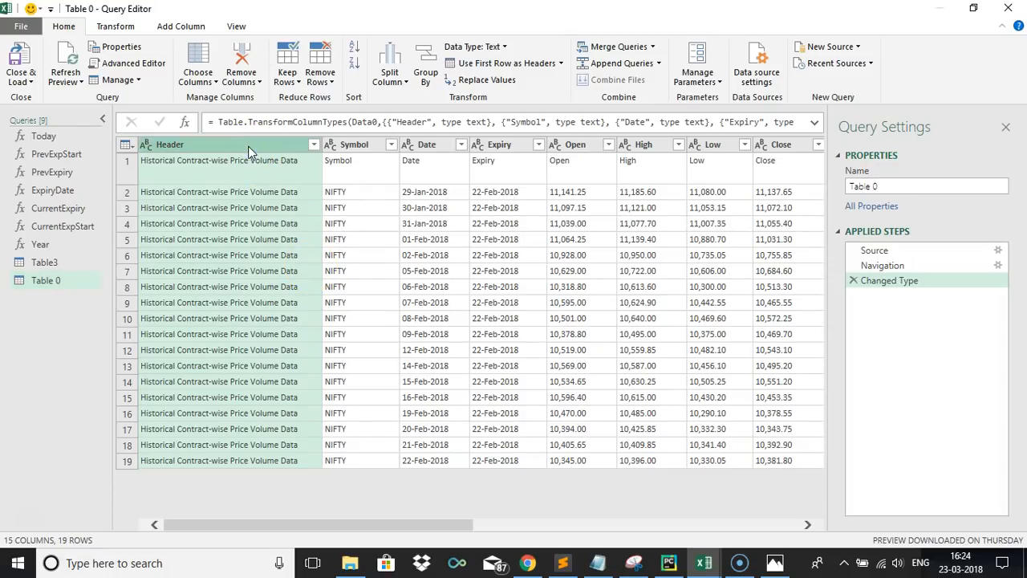
pyautogui.click(130, 27)
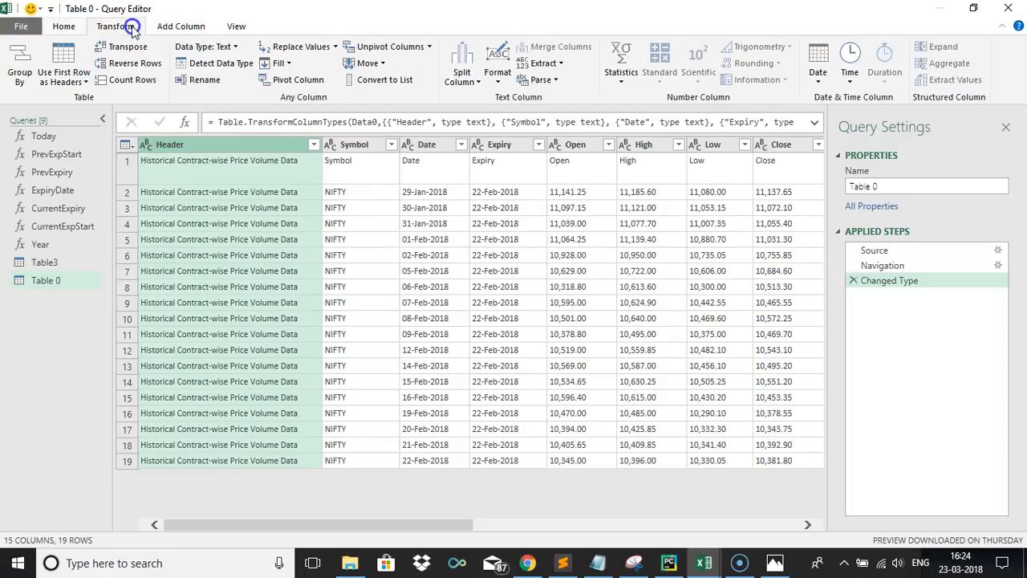
pyautogui.click(64, 26)
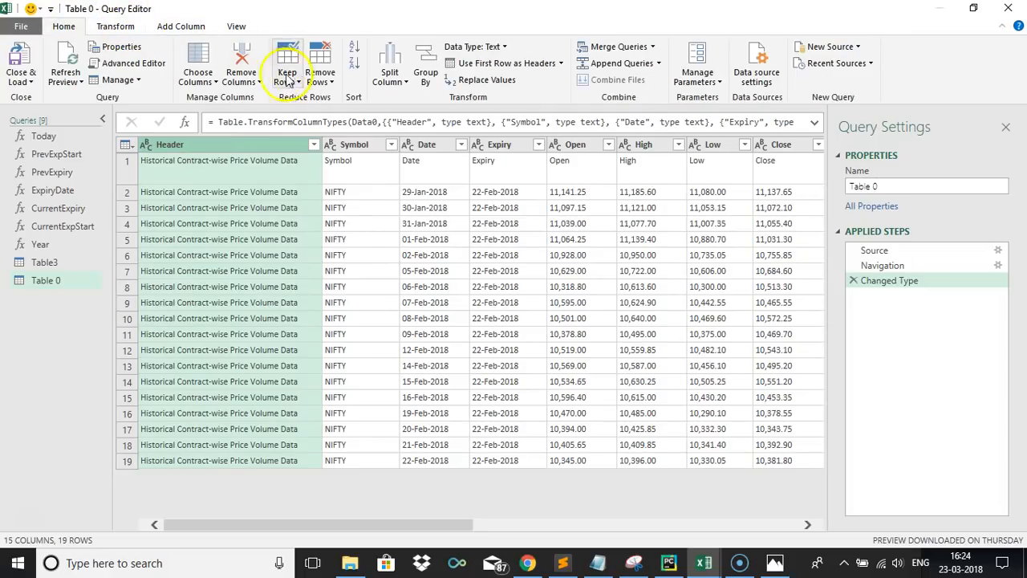
pyautogui.click(241, 58)
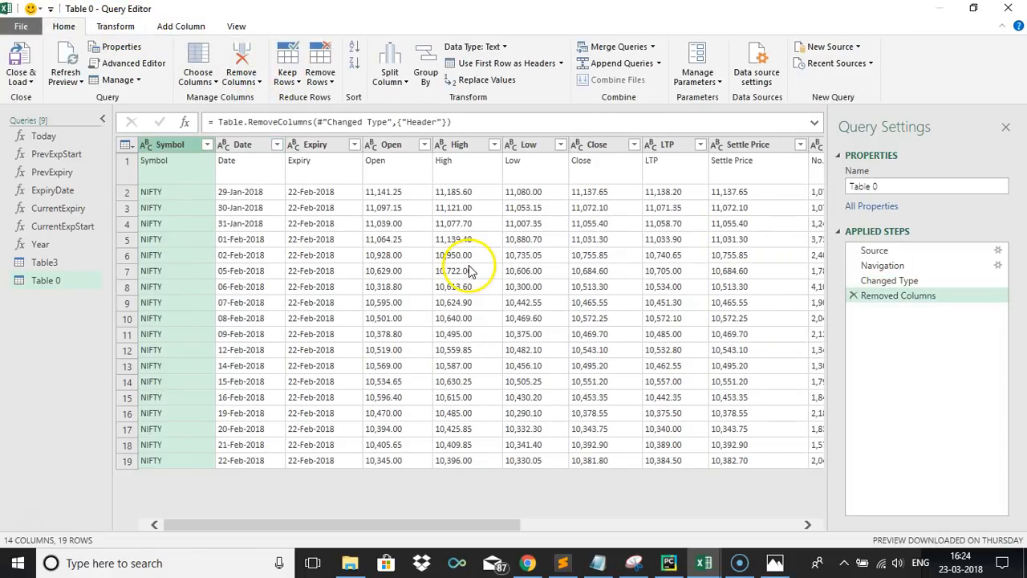
# Promote the first row of Table 0 to column headers
pyautogui.click(347, 525)
pyautogui.moveTo(347, 526); pyautogui.dragTo(213, 460)
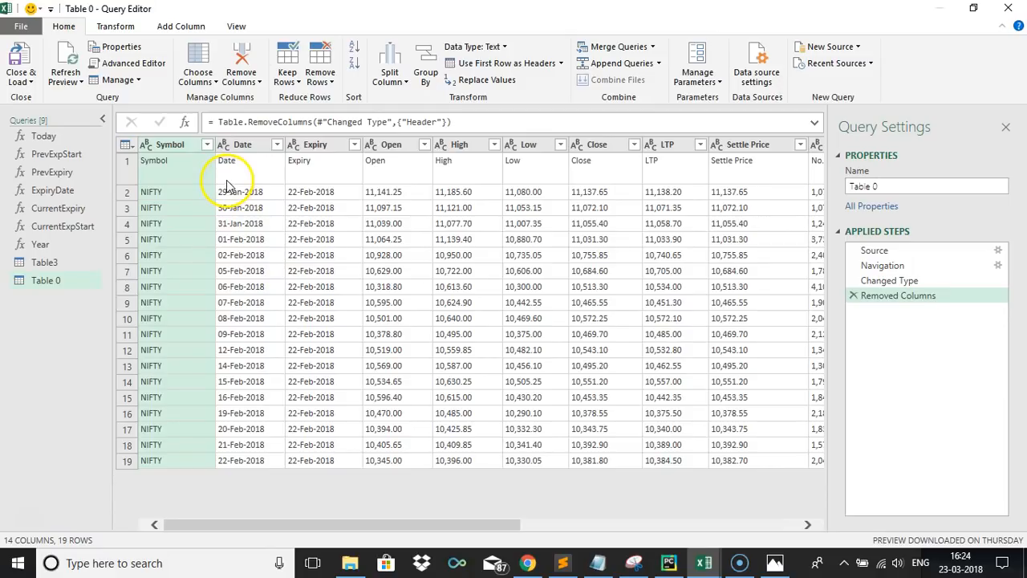
pyautogui.click(227, 181)
pyautogui.click(164, 170)
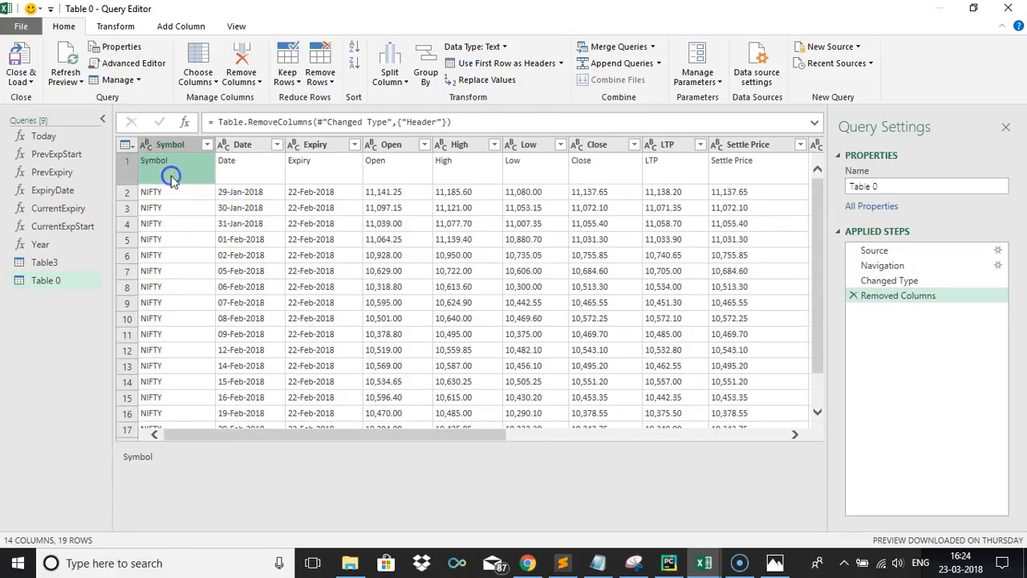
pyautogui.click(512, 69)
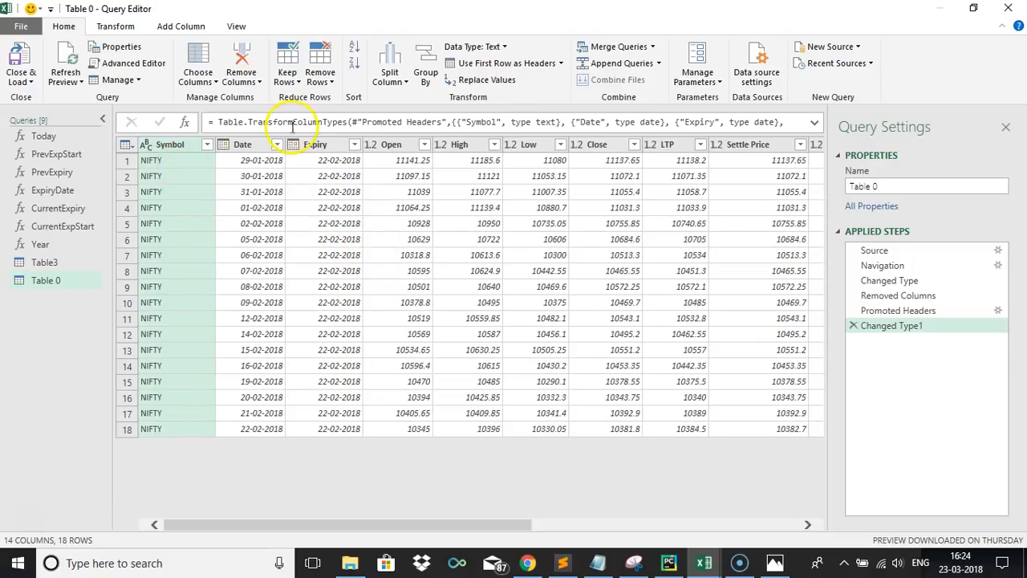
# Examine the data types of the Table 0 columns and the full formula of the Changed Type1 step
pyautogui.click(795, 240)
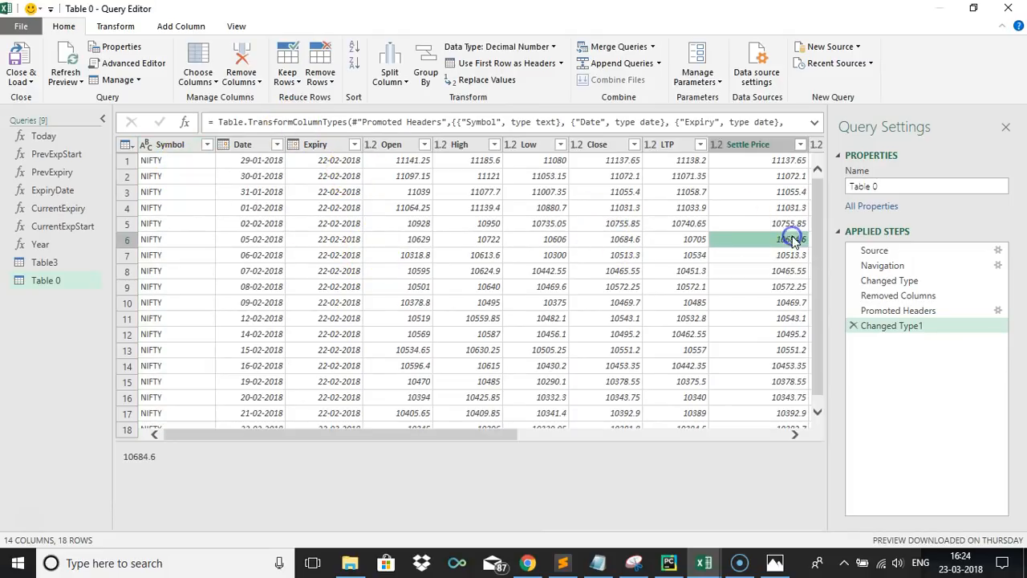
pyautogui.click(338, 146)
pyautogui.click(261, 160)
pyautogui.click(341, 161)
pyautogui.click(388, 160)
pyautogui.click(462, 161)
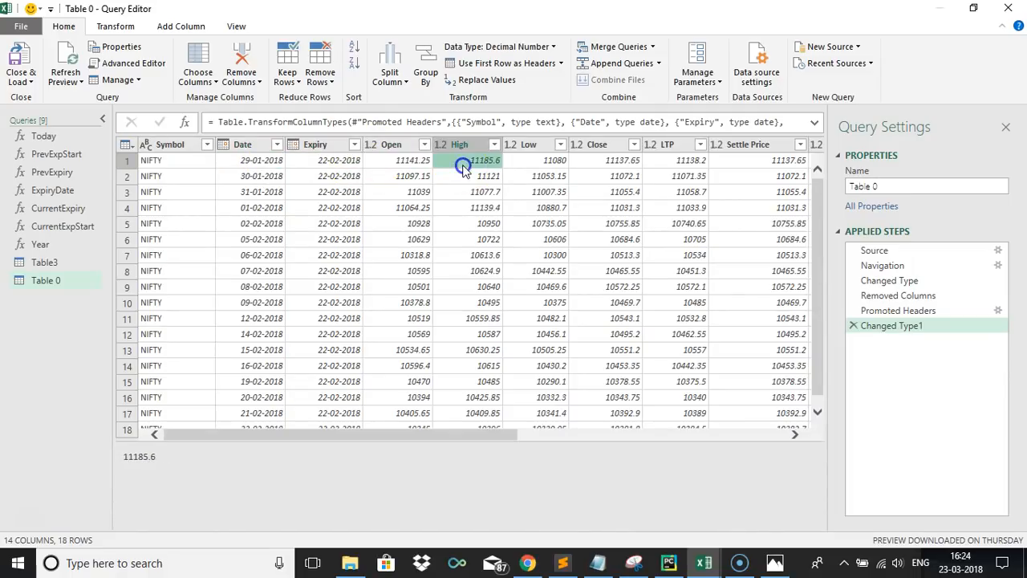
pyautogui.click(526, 161)
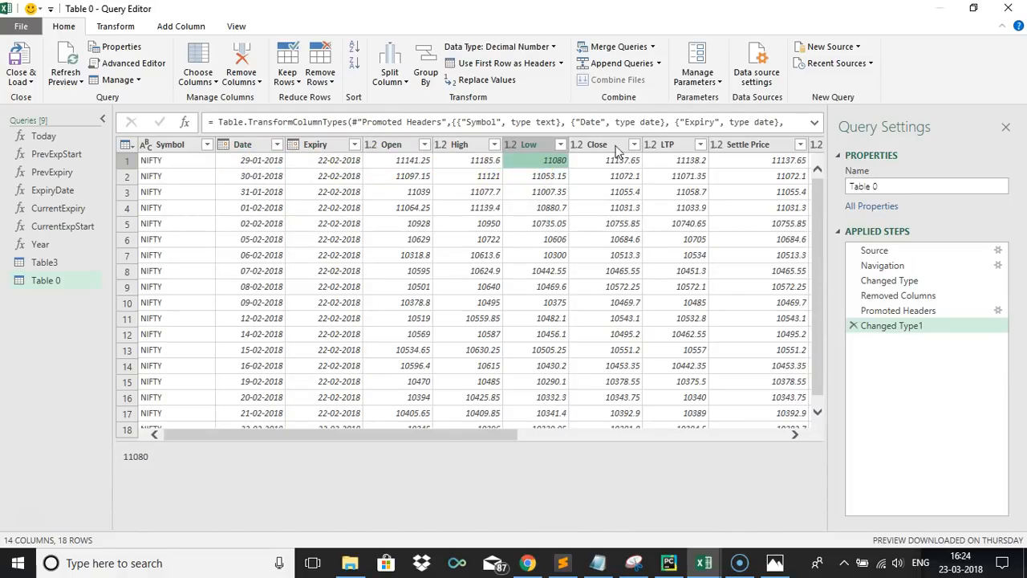
pyautogui.click(814, 124)
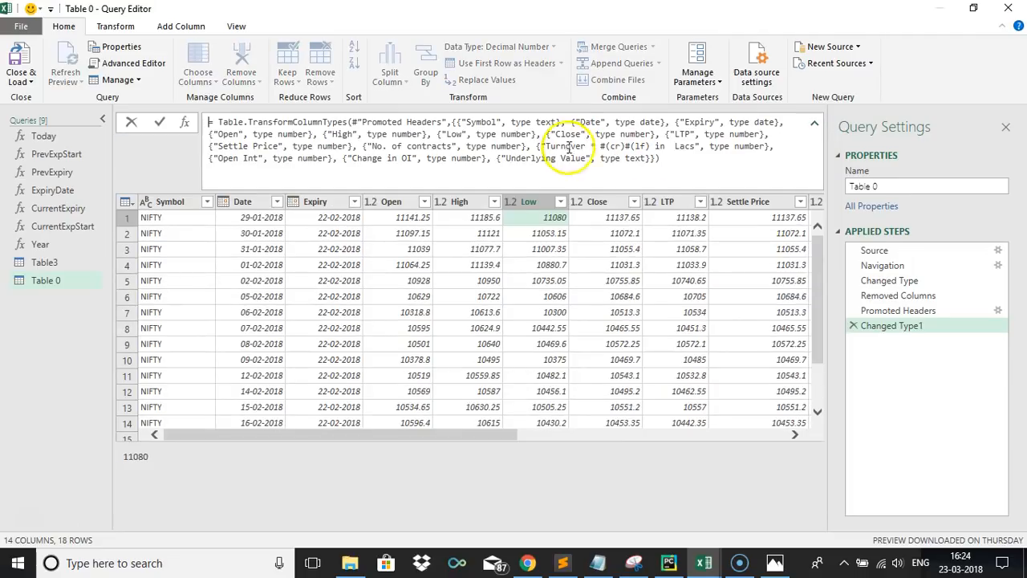
pyautogui.click(814, 125)
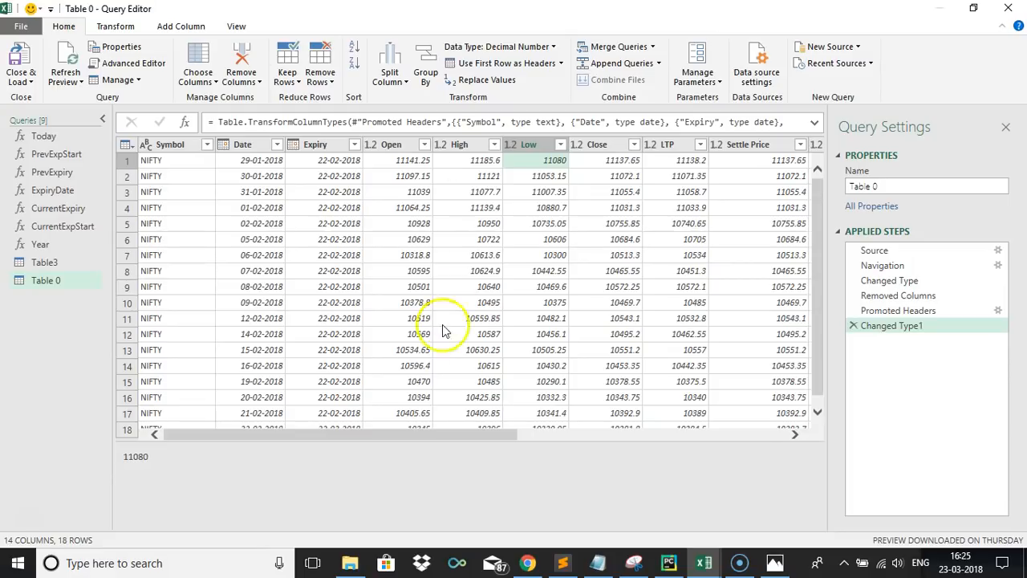
# Widen the Turnover * in Lacs column so its full header fits
pyautogui.moveTo(373, 433); pyautogui.dragTo(657, 423)
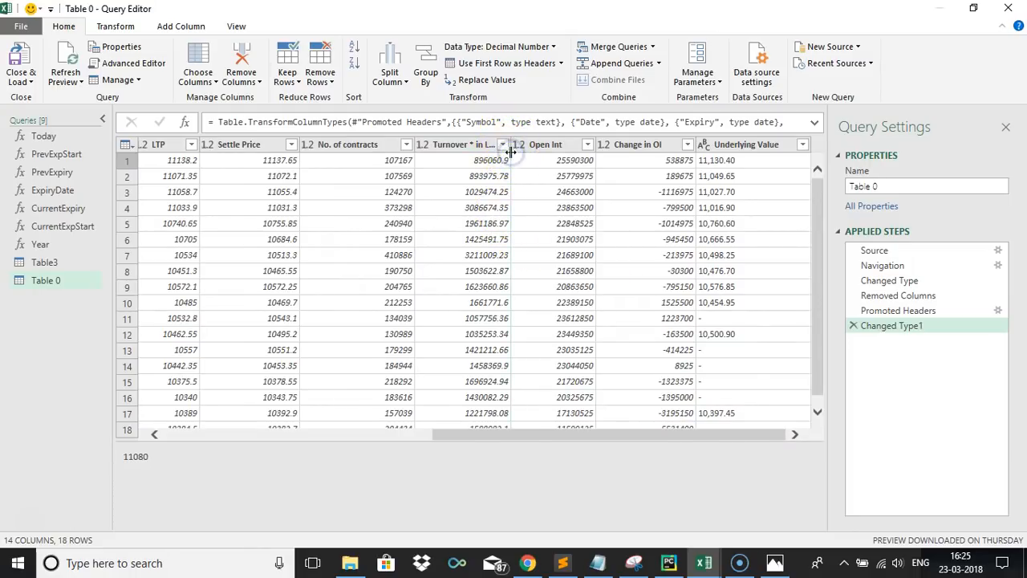
pyautogui.moveTo(510, 153); pyautogui.dragTo(603, 146)
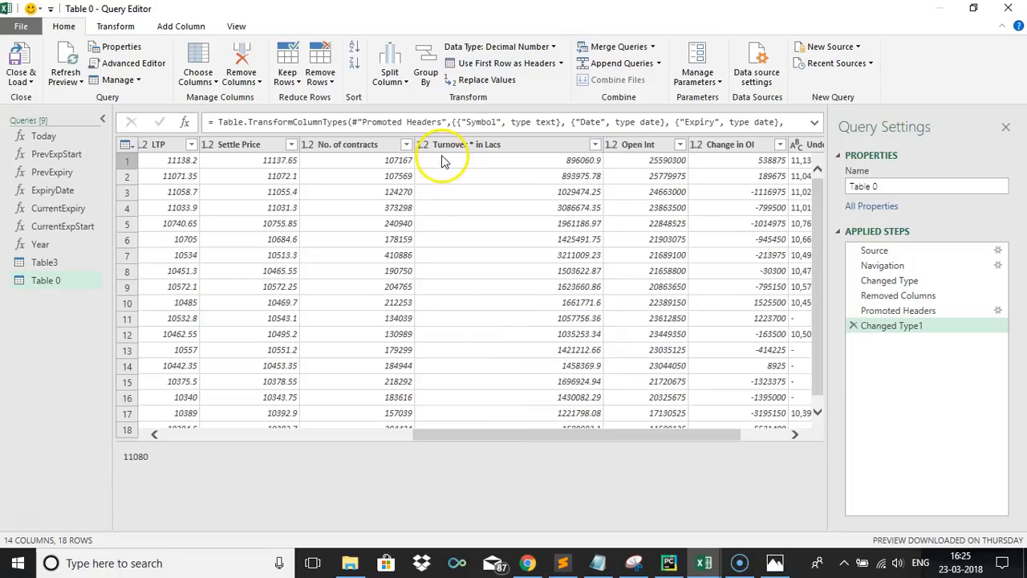
pyautogui.moveTo(474, 435); pyautogui.dragTo(143, 425)
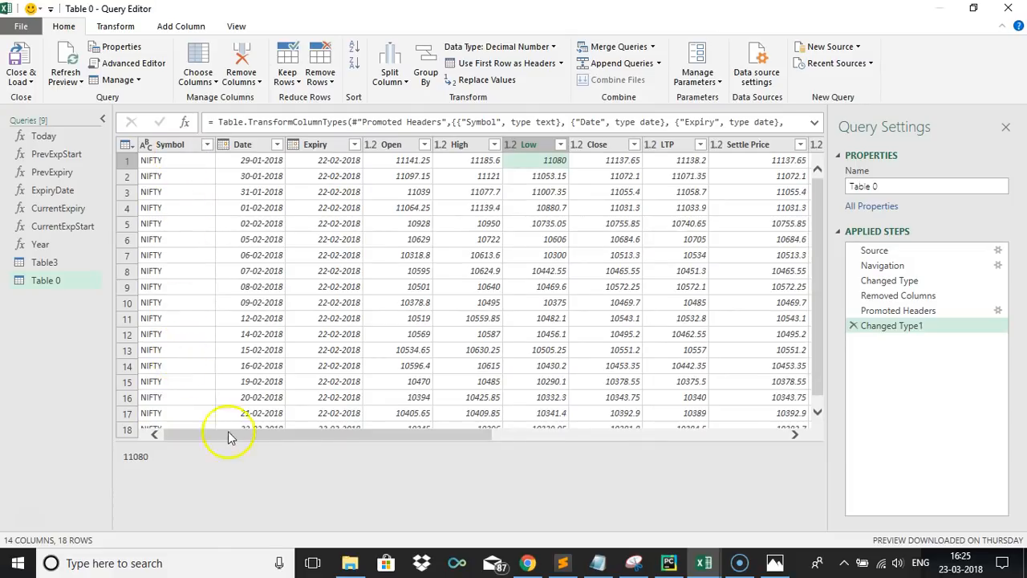
# Start an advanced Group By on the Table 0 query with Symbol as the grouping column
pyautogui.moveTo(227, 434); pyautogui.dragTo(483, 412)
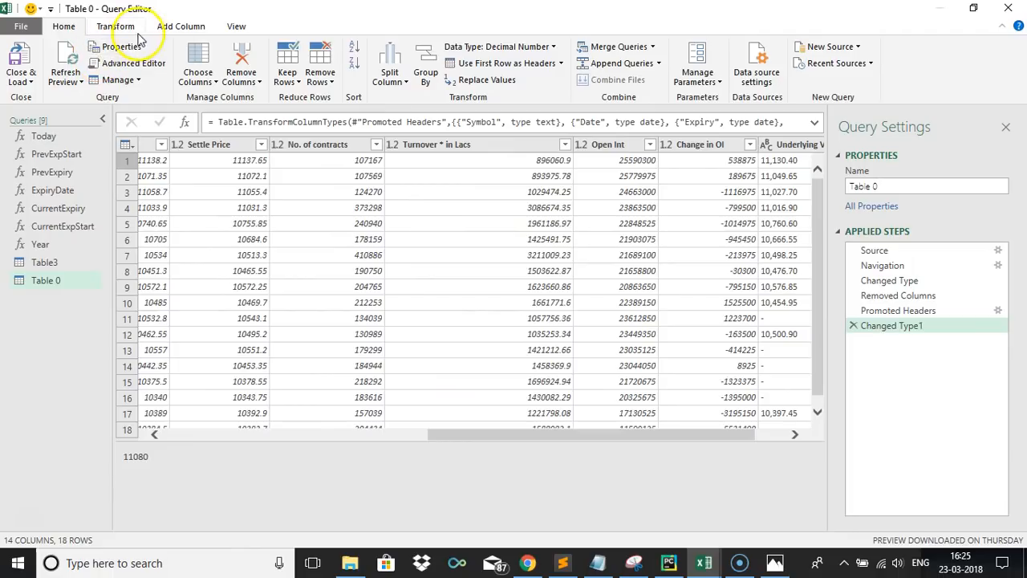
pyautogui.click(116, 26)
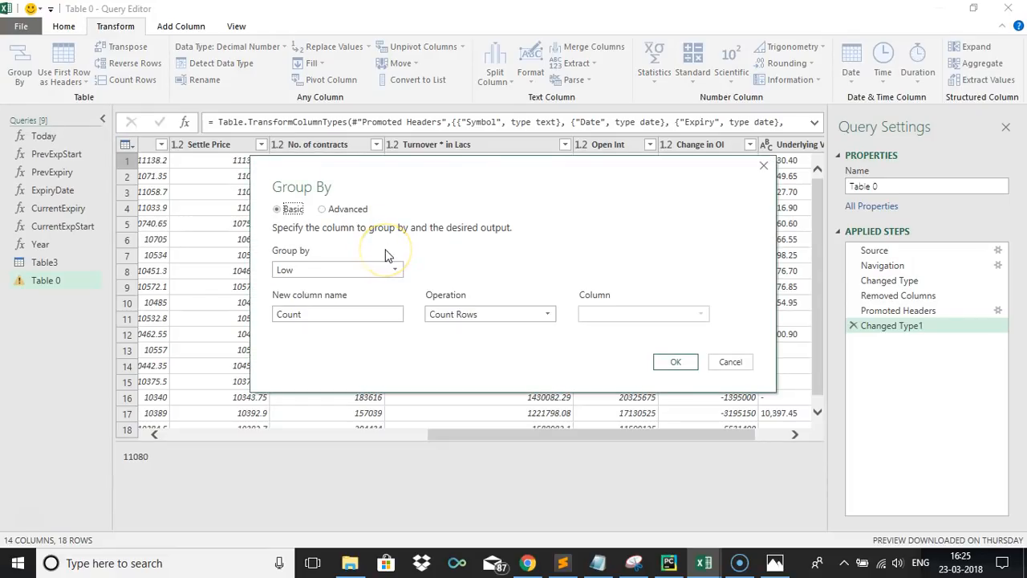
pyautogui.click(321, 209)
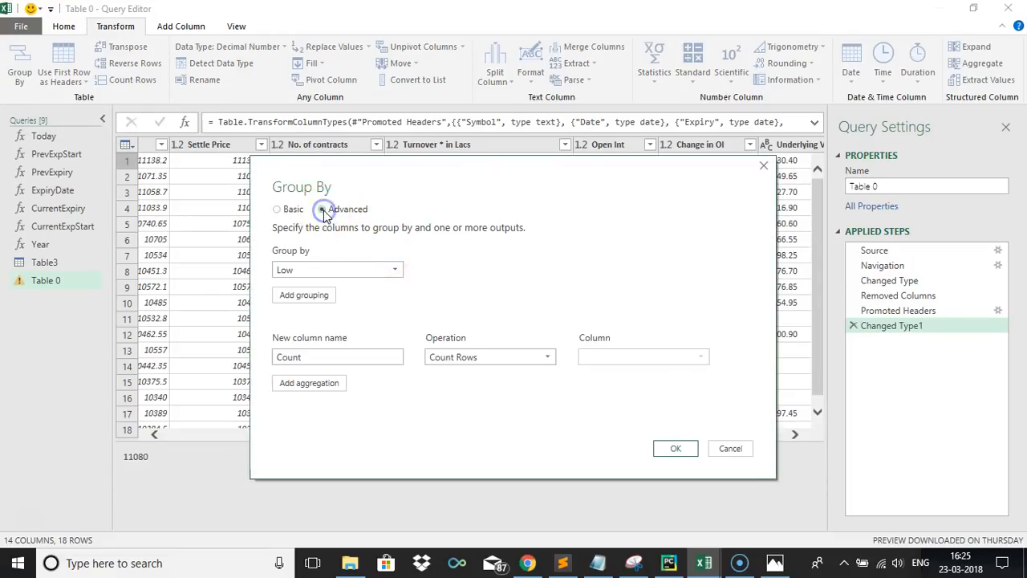
pyautogui.click(394, 273)
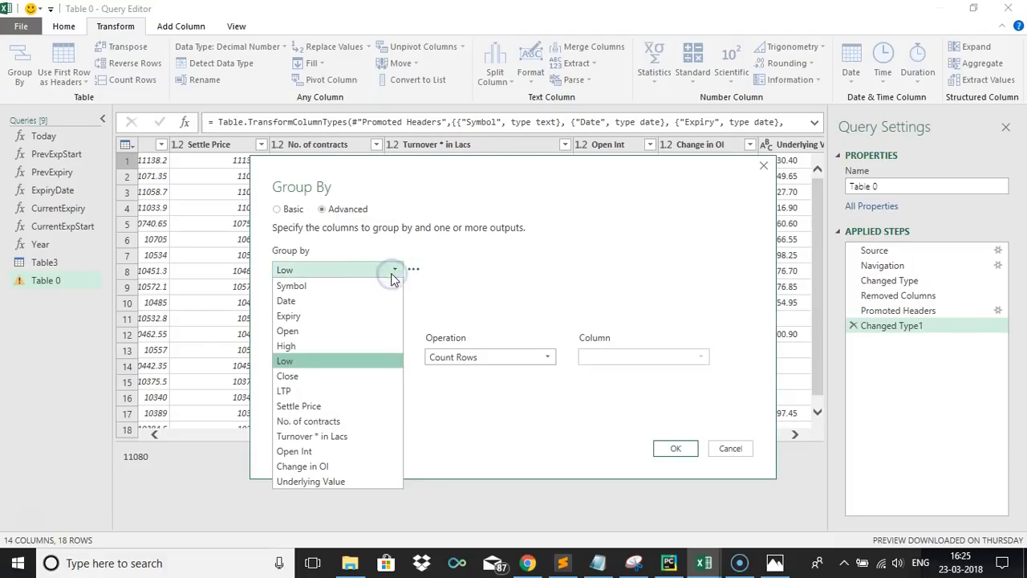
pyautogui.click(367, 286)
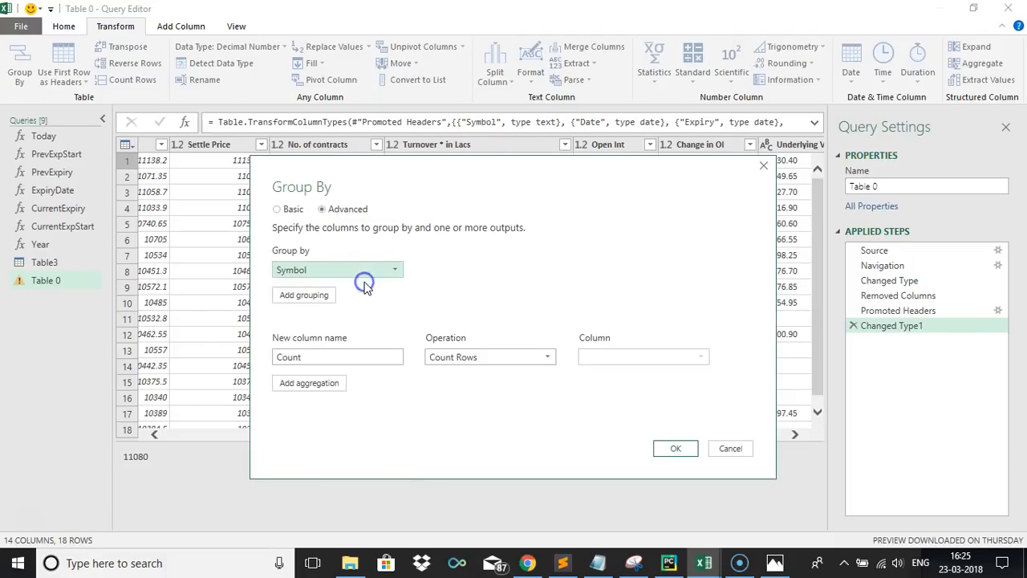
# Define the first aggregation as AverageContracts, using the Average operation on the No. of contracts column
pyautogui.click(336, 357)
pyautogui.press('BackSpace')
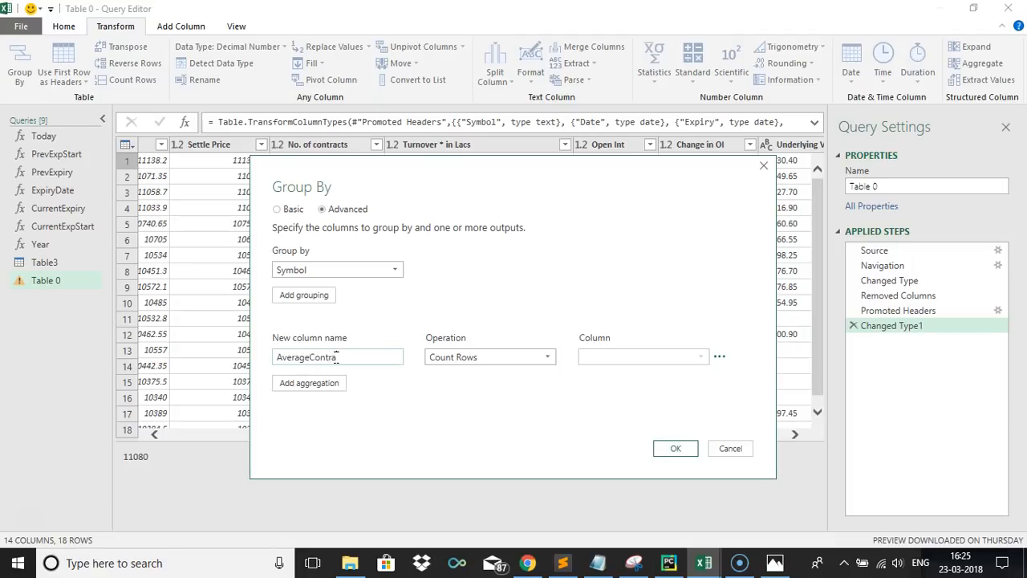
pyautogui.click(461, 358)
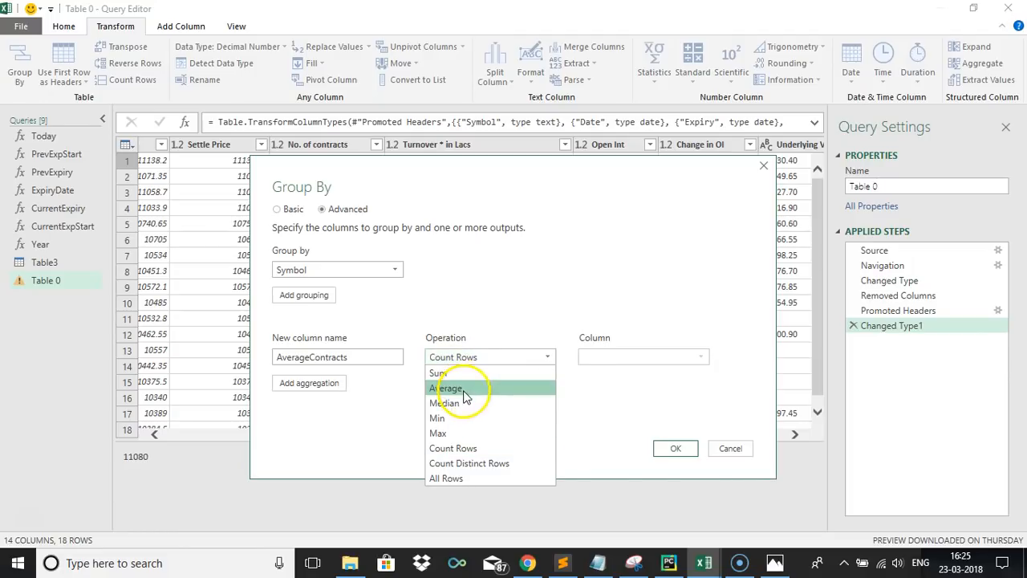
pyautogui.click(460, 389)
pyautogui.click(634, 358)
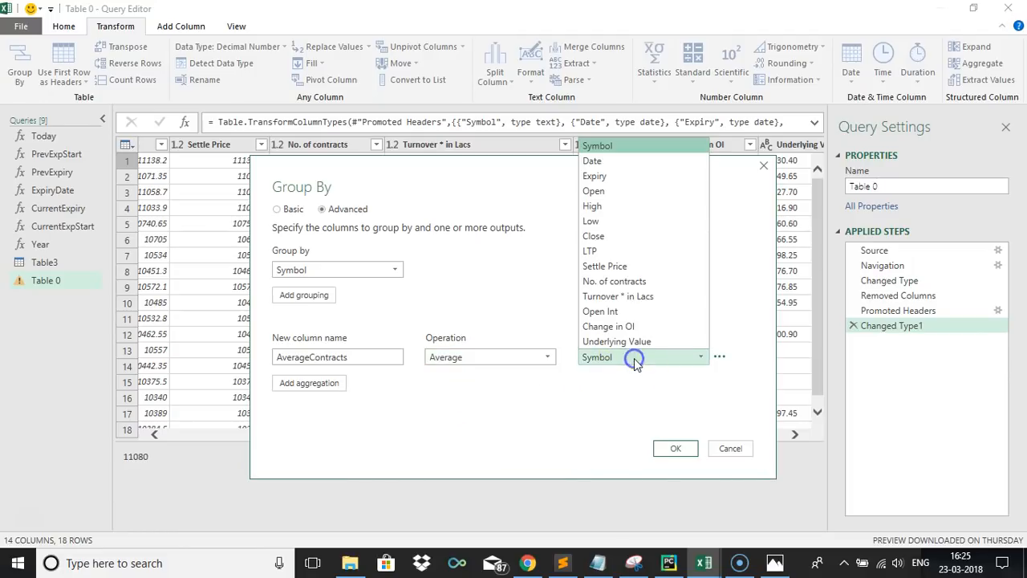
pyautogui.click(634, 282)
# Add a second aggregation named AverageTurnover with the Average of the Turnover * in Lacs column, and apply the grouping
pyautogui.click(326, 384)
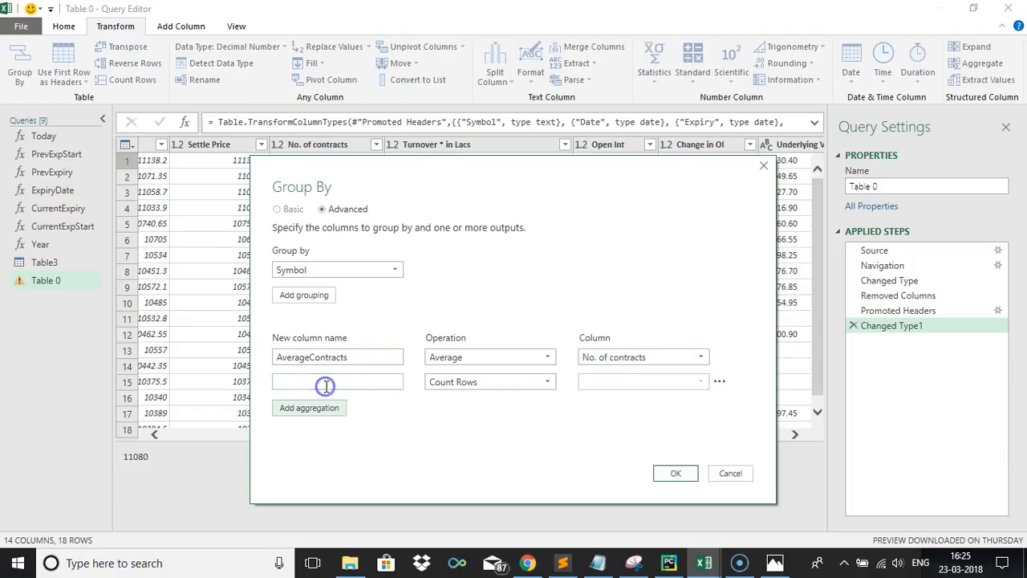
pyautogui.click(331, 385)
pyautogui.write('AverageTurnover')
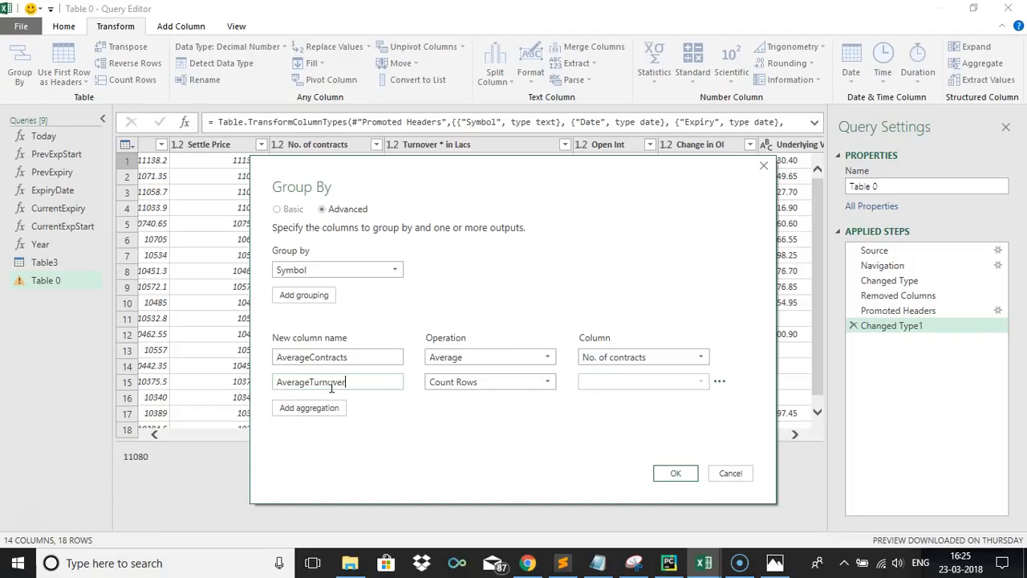
pyautogui.click(455, 385)
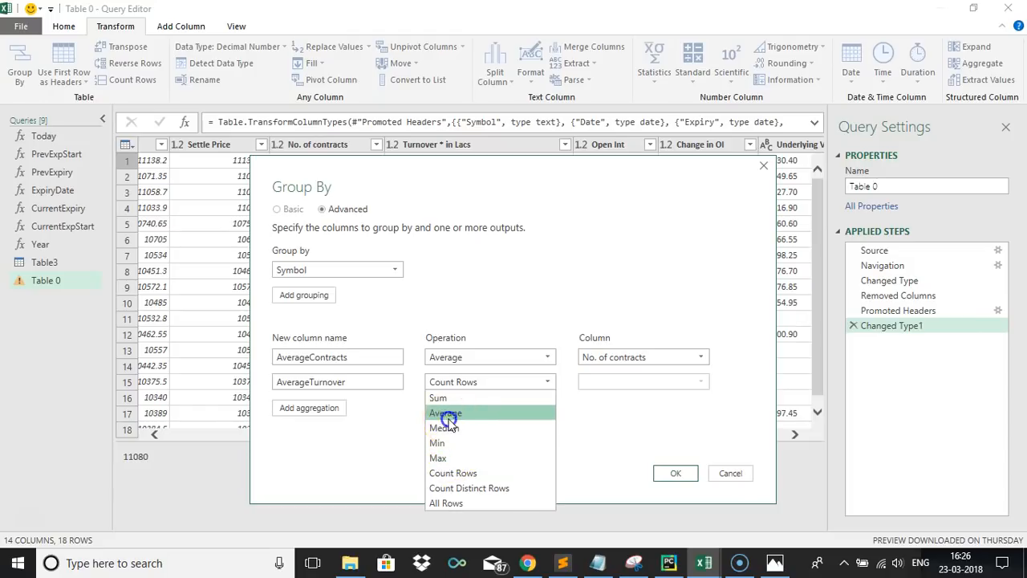
pyautogui.click(446, 414)
pyautogui.click(648, 385)
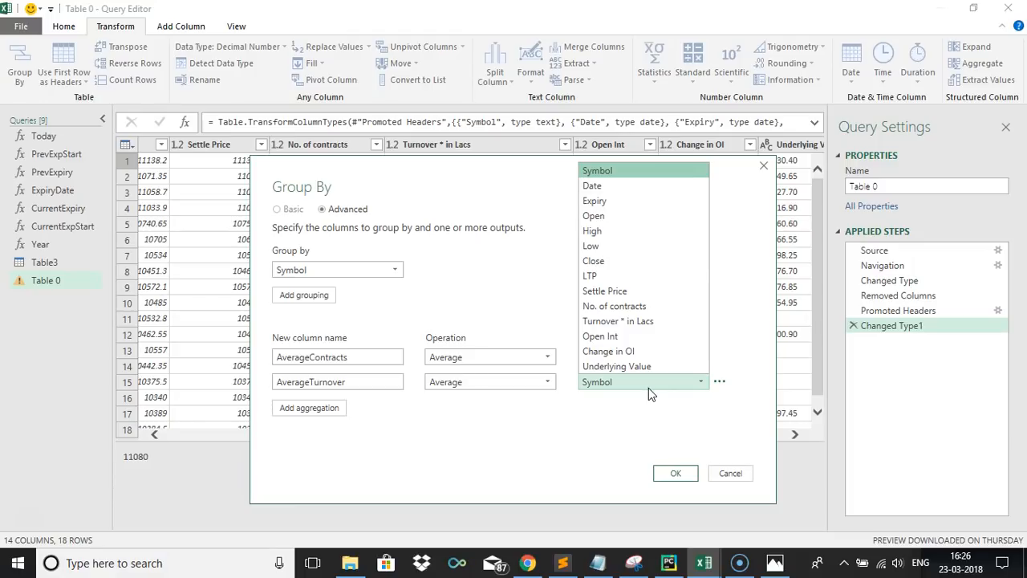
pyautogui.click(612, 322)
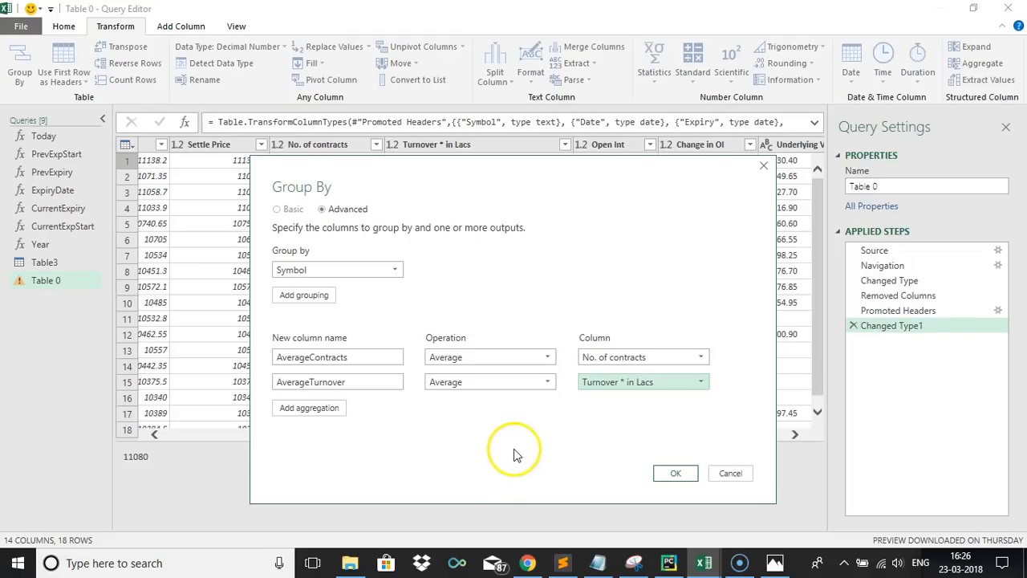
pyautogui.click(675, 474)
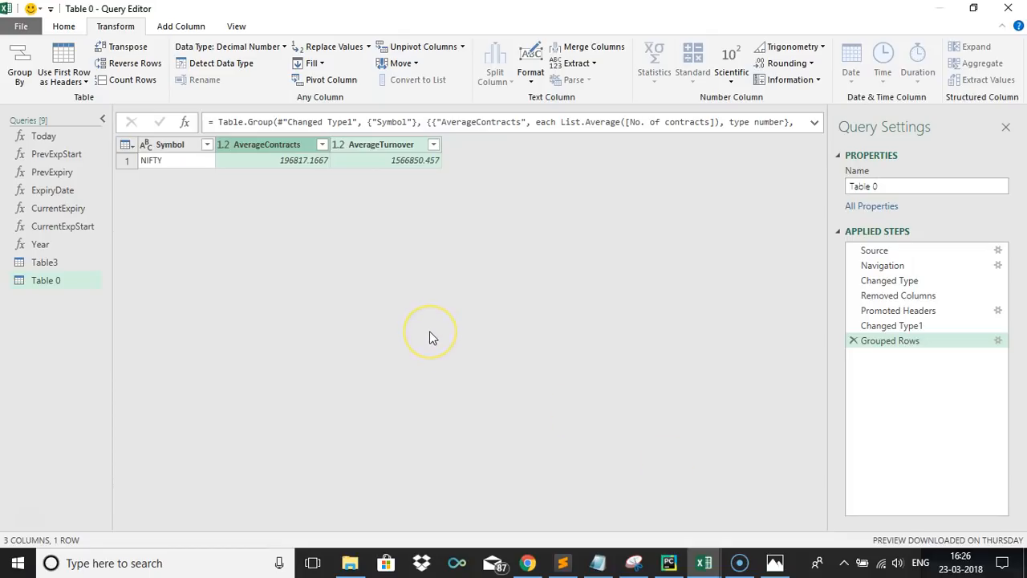
# Remove the Symbol column from the grouped table
pyautogui.click(160, 145)
pyautogui.rightClick(162, 145)
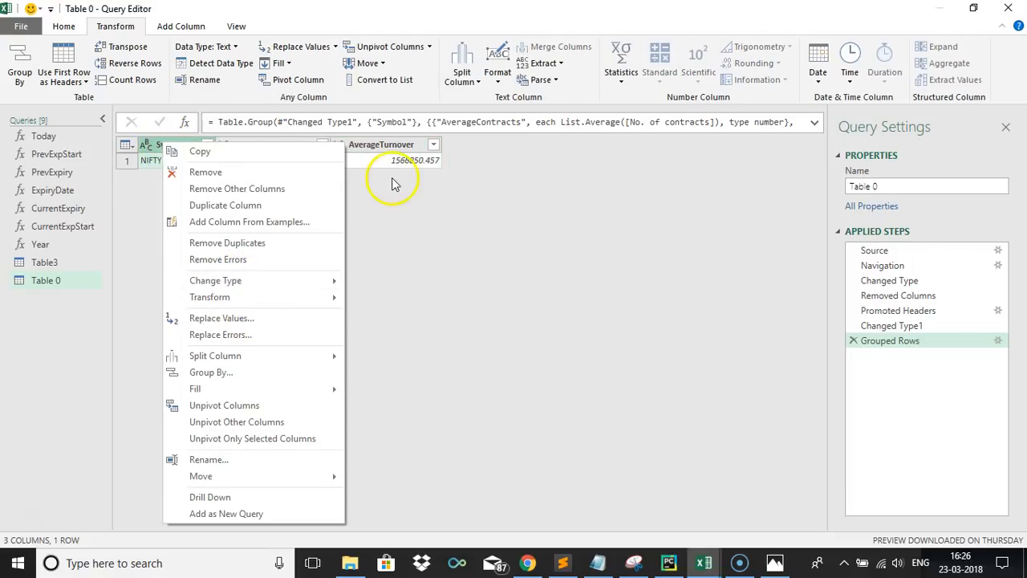
pyautogui.click(67, 27)
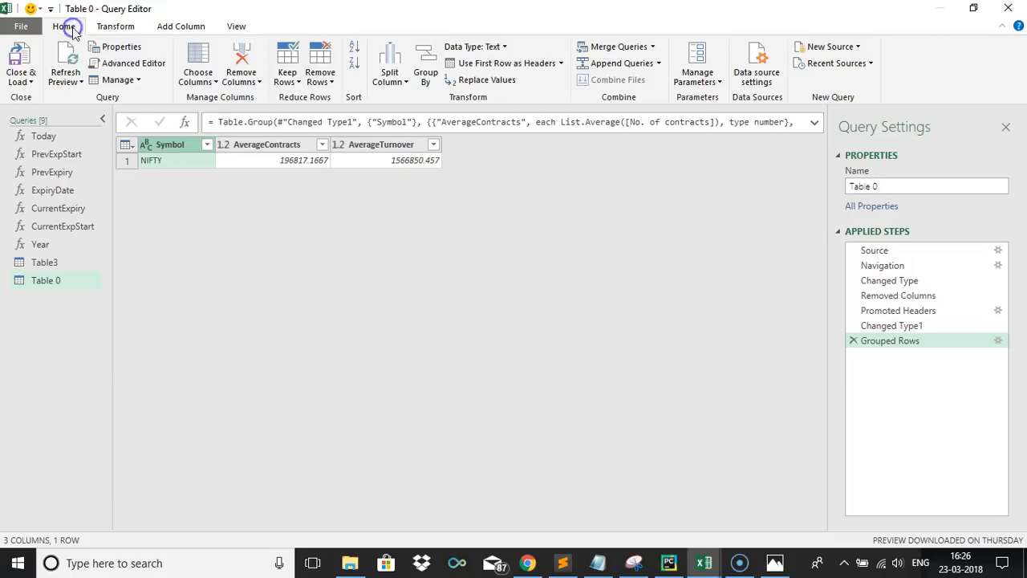
pyautogui.click(241, 56)
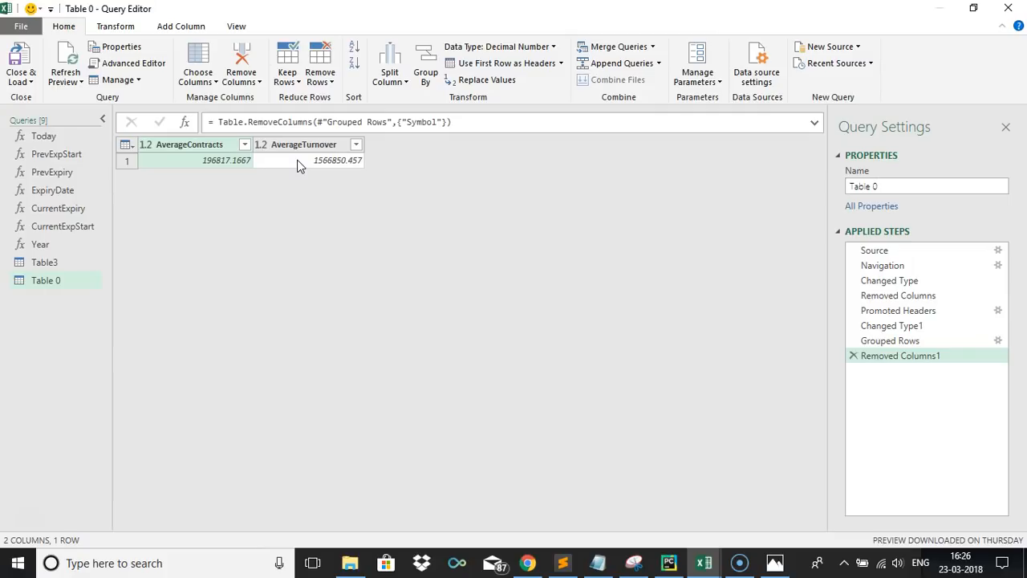
# Open the Table 0 query code in the Advanced Editor and insert a blank line above let
pyautogui.click(125, 64)
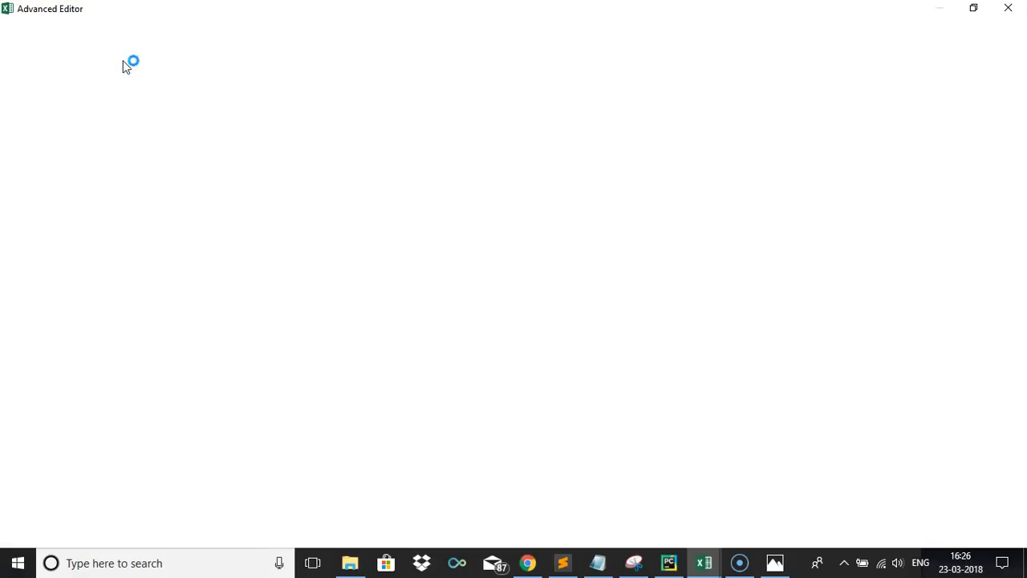
pyautogui.click(25, 84)
pyautogui.press('Return')
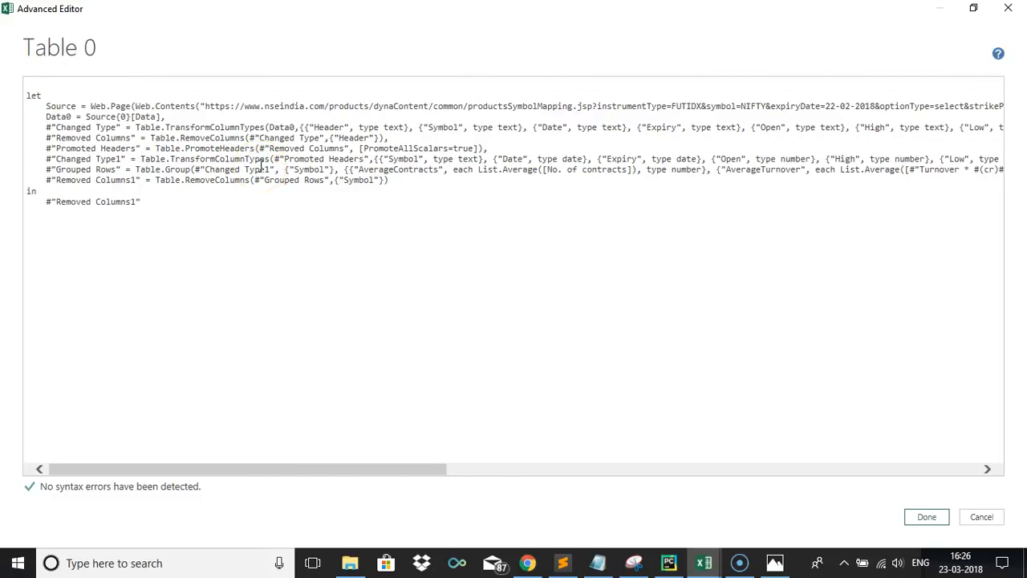
# Examine the instrument type, symbol, expiry date, from-date and to-date parameters in the Source line's URL
pyautogui.moveTo(264, 468); pyautogui.dragTo(356, 462)
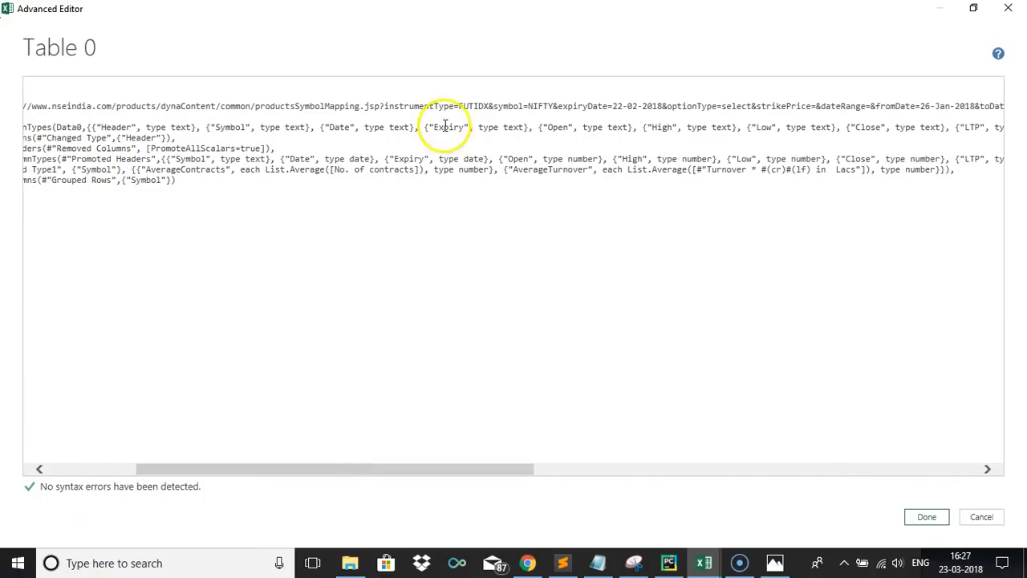
pyautogui.doubleClick(472, 106)
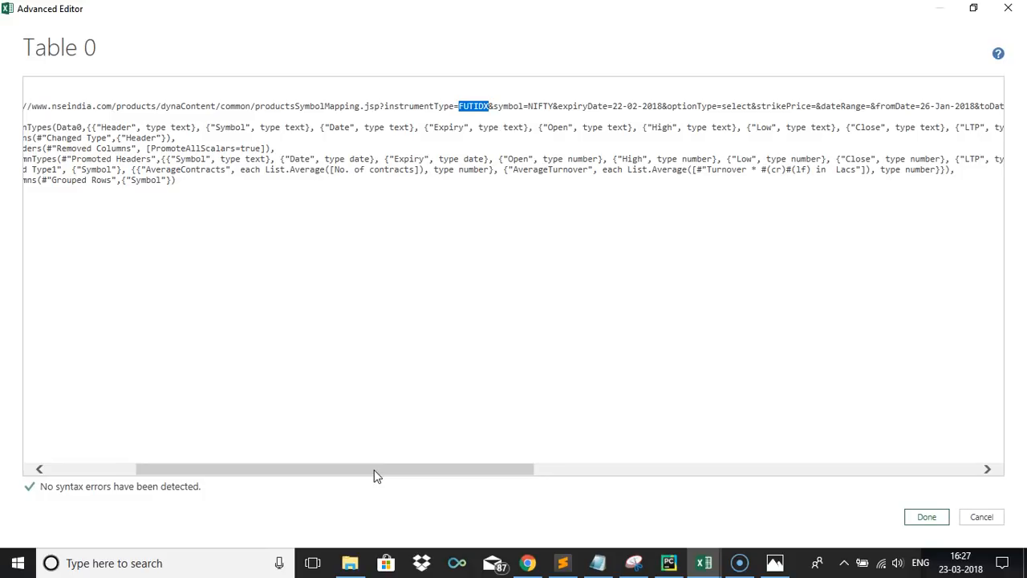
pyautogui.moveTo(373, 469); pyautogui.dragTo(401, 469)
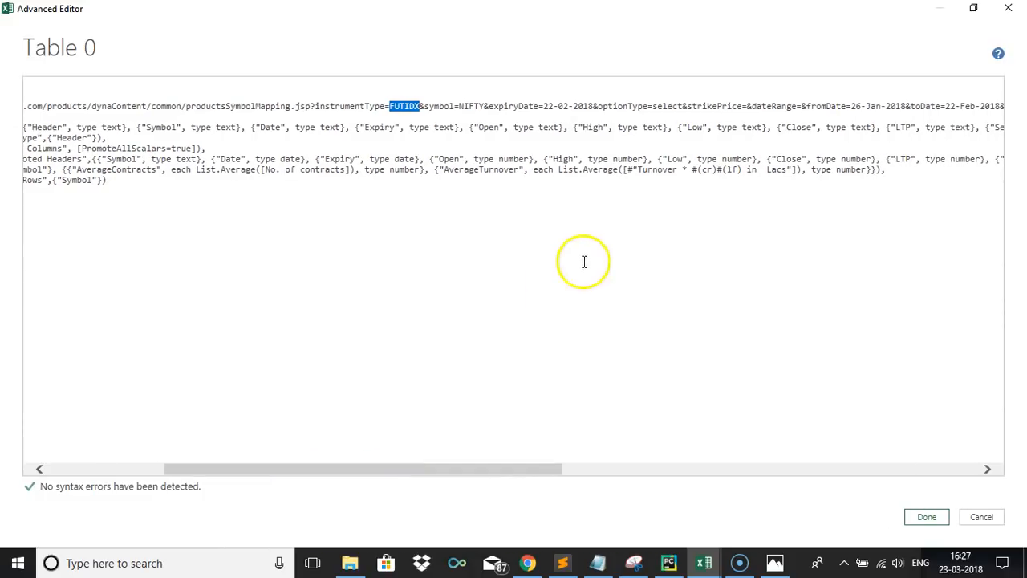
pyautogui.click(573, 108)
pyautogui.moveTo(406, 470); pyautogui.dragTo(477, 469)
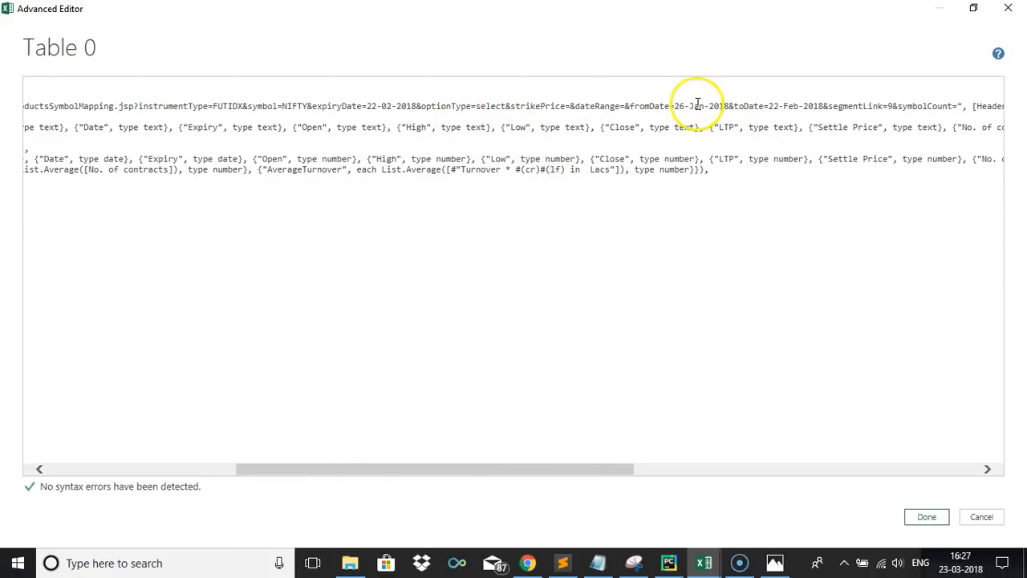
pyautogui.moveTo(385, 470); pyautogui.dragTo(477, 471)
pyautogui.click(564, 105)
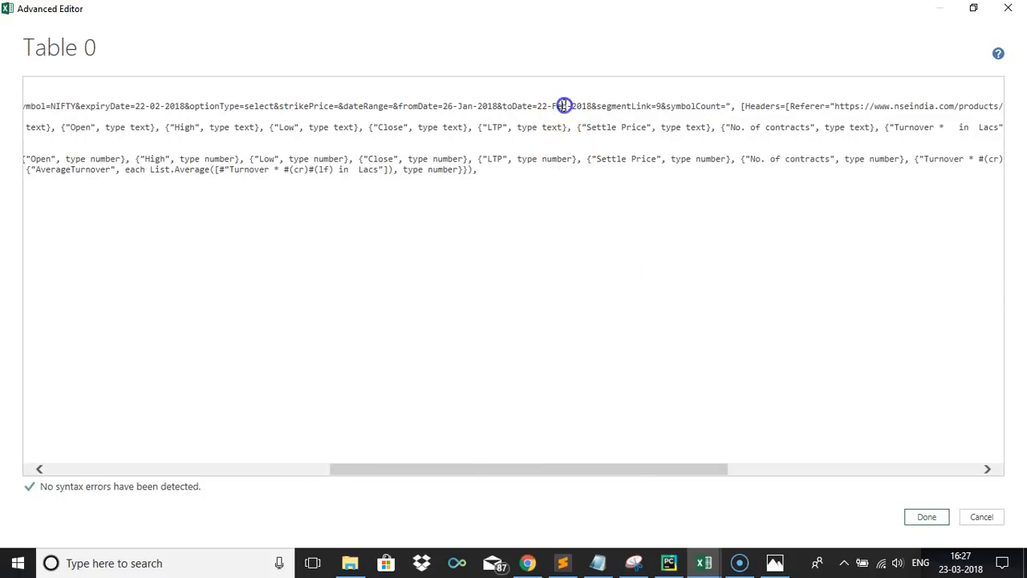
pyautogui.moveTo(492, 471); pyautogui.dragTo(120, 457)
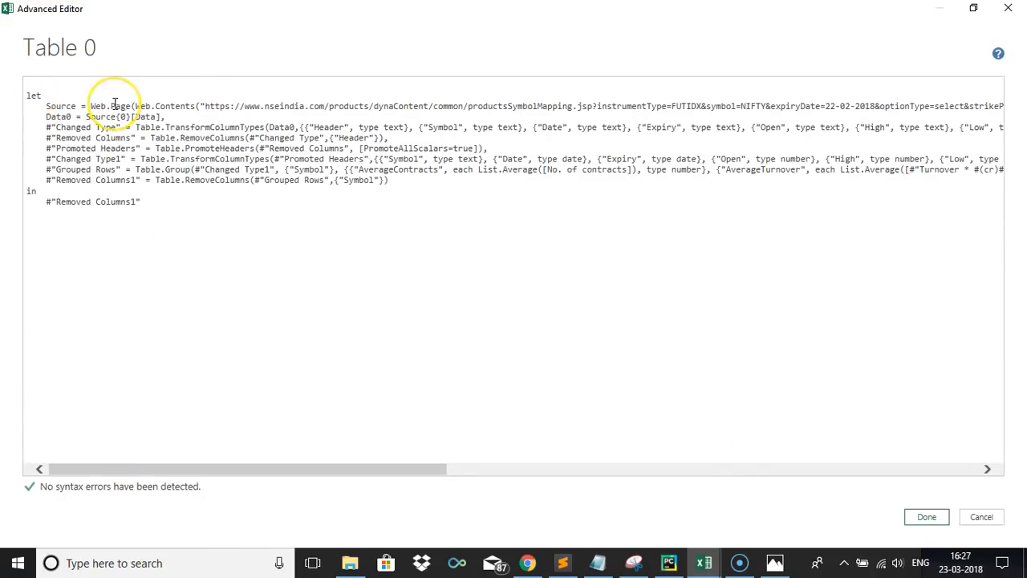
# Write the function header "(symbol as text, instrument as text, PrevExpStart as text, PrevExpiry as text) as table =>" above let
pyautogui.write('symbol as text, instrument ')
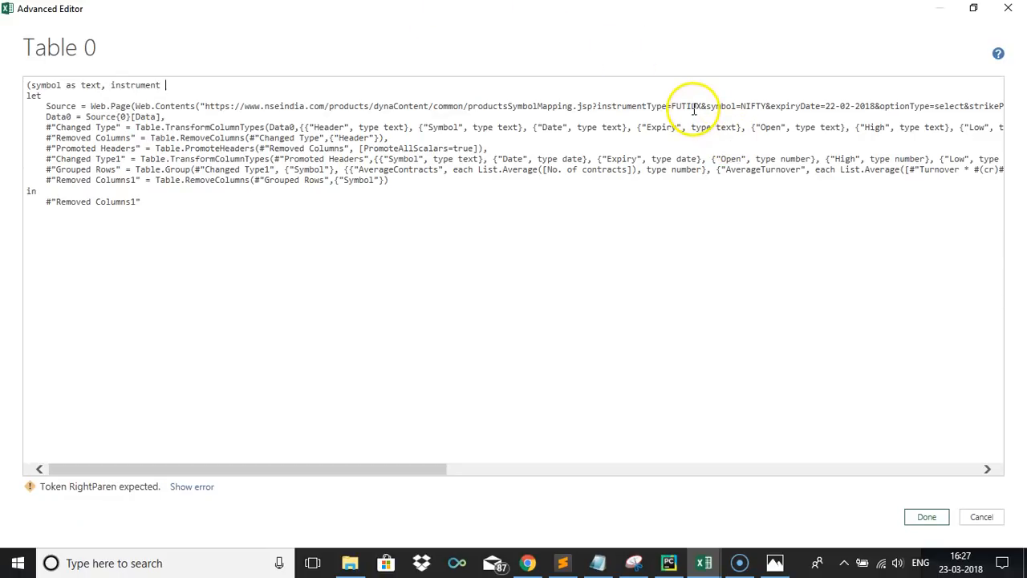
pyautogui.write('as text')
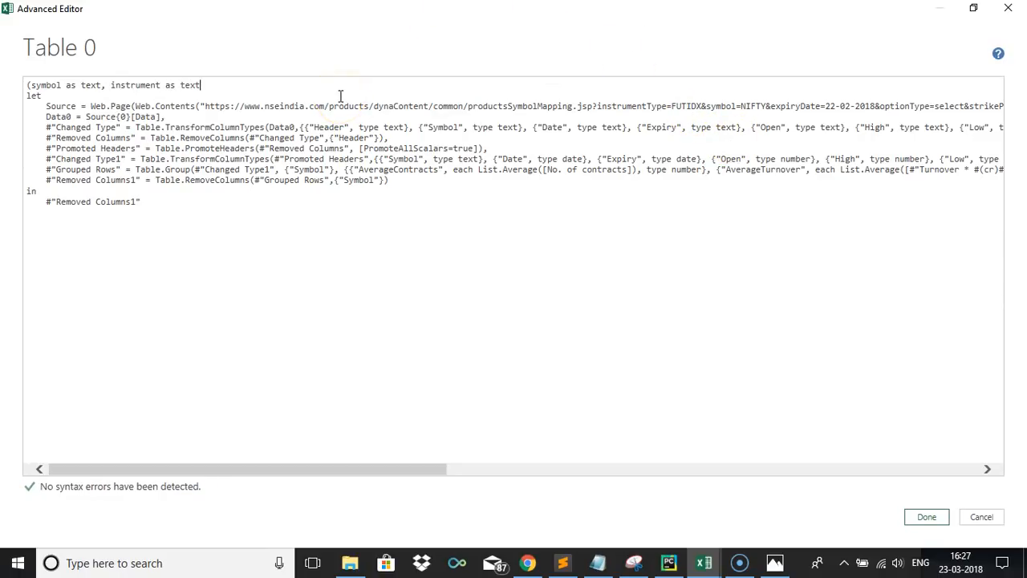
pyautogui.write(', PrevExpS')
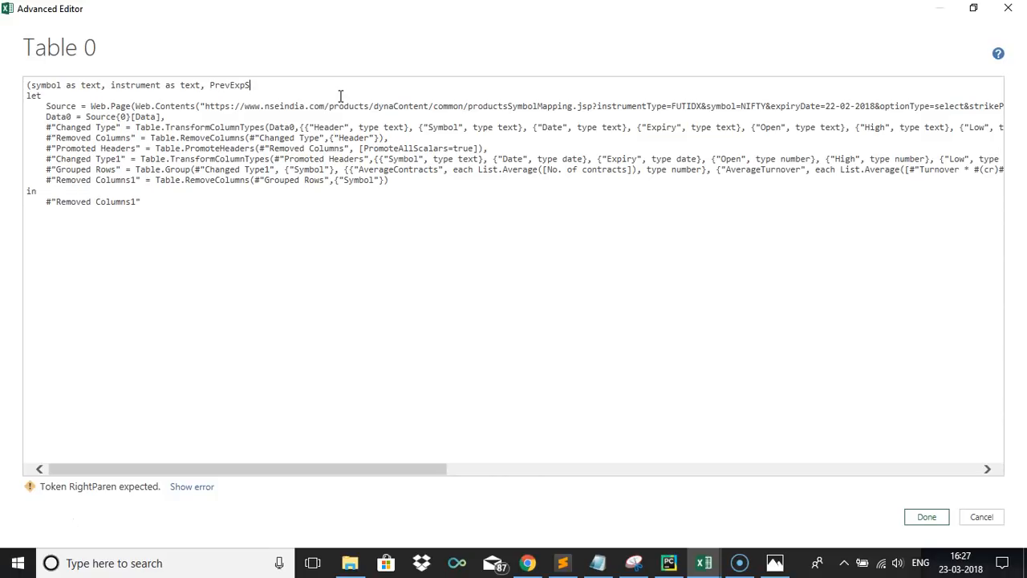
pyautogui.write('tart as text, PRe')
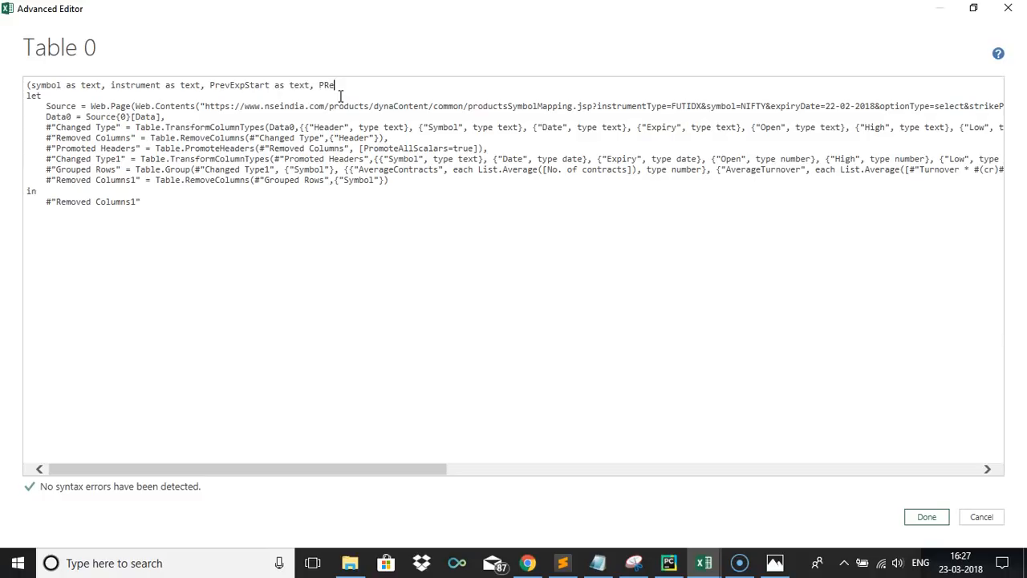
pyautogui.write('vExpiry as text) as table =>')
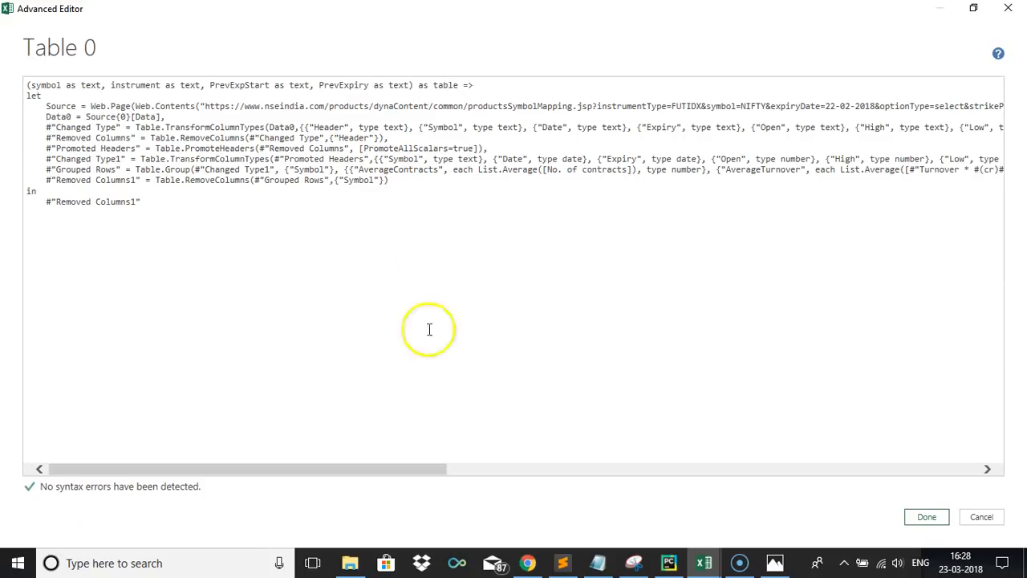
pyautogui.moveTo(390, 470); pyautogui.dragTo(489, 460)
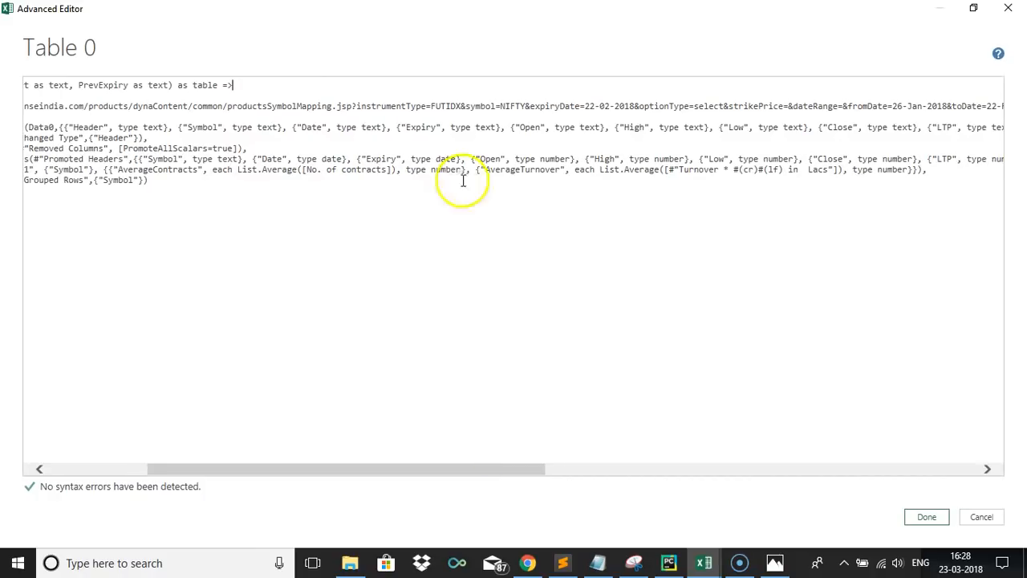
pyautogui.click(462, 106)
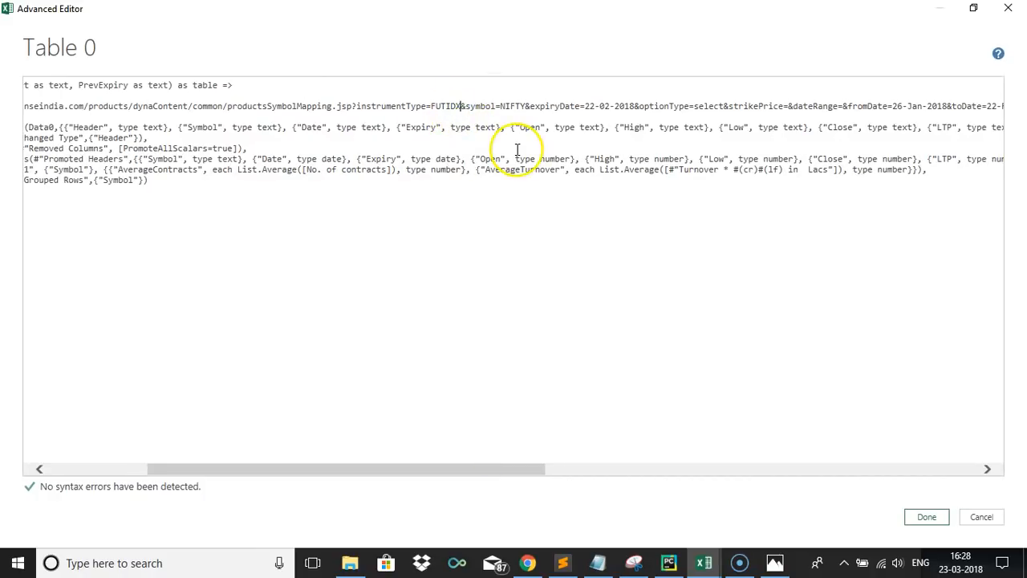
pyautogui.press('BackSpace')
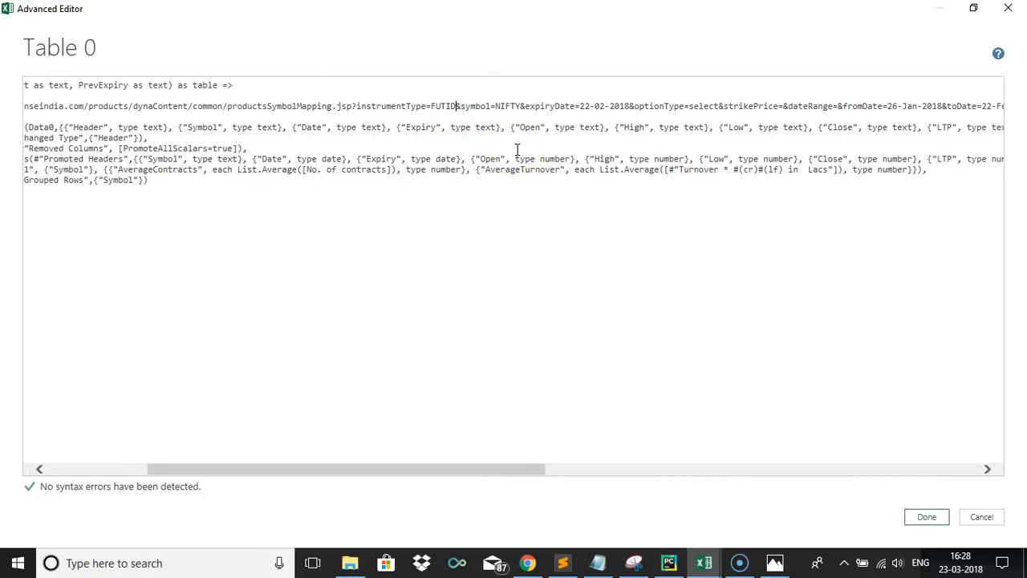
# Copy the function header line to the clipboard, delete it from the code and close the Advanced Editor without saving
pyautogui.moveTo(420, 461); pyautogui.dragTo(309, 470)
pyautogui.moveTo(479, 80); pyautogui.dragTo(28, 85)
pyautogui.hotkey('ctrl', 'c')
pyautogui.press('BackSpace')
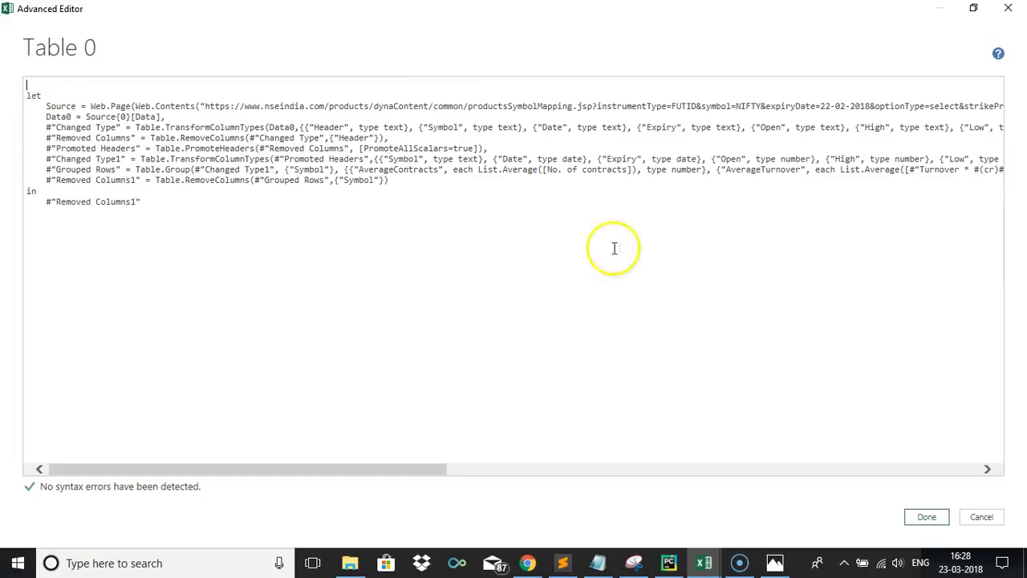
pyautogui.press('Escape')
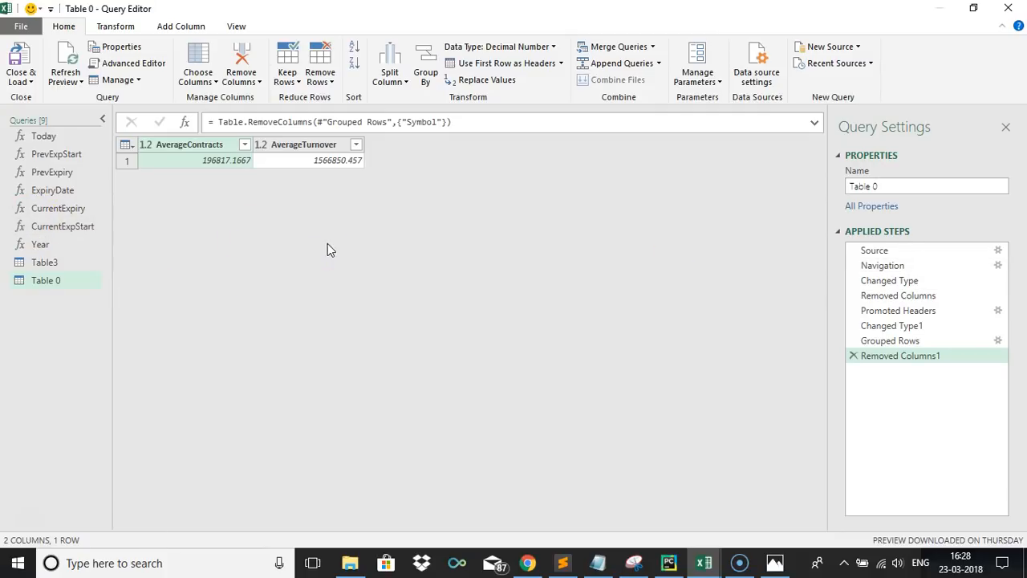
# Review the Table 0 applied steps from Grouped Rows back to Removed Columns, ending on the final Removed Columns1 step
pyautogui.click(137, 65)
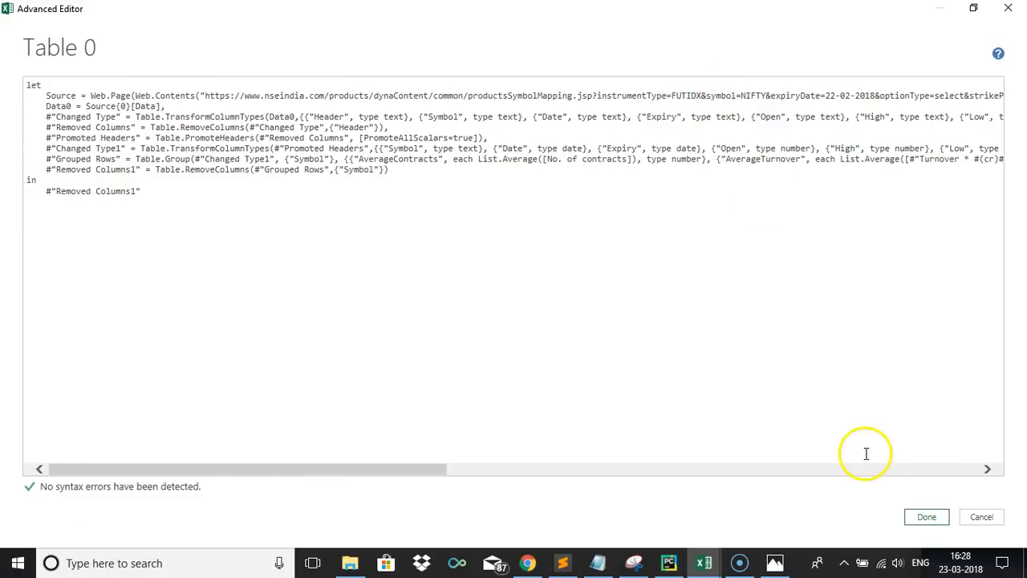
pyautogui.click(980, 517)
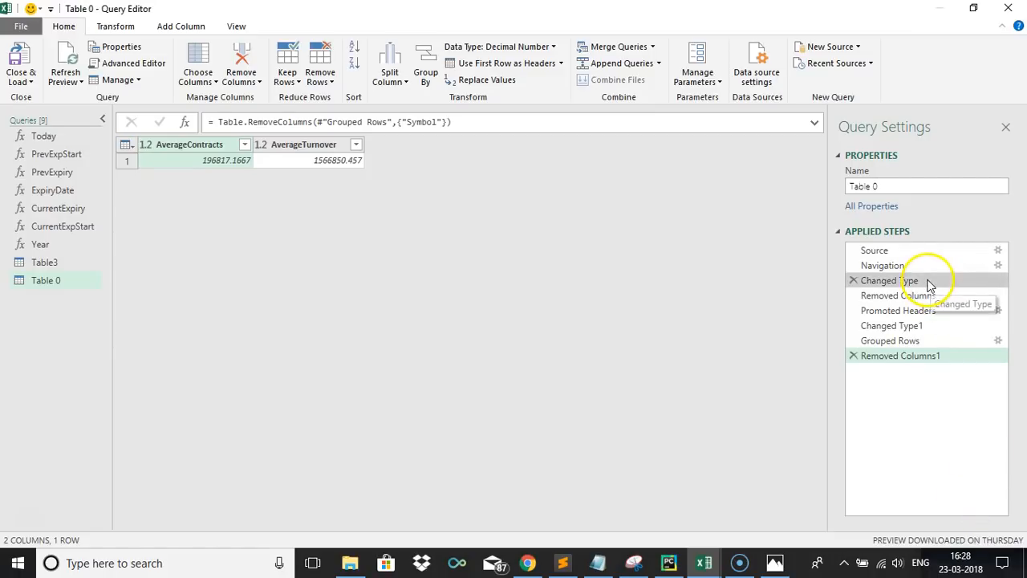
pyautogui.click(890, 341)
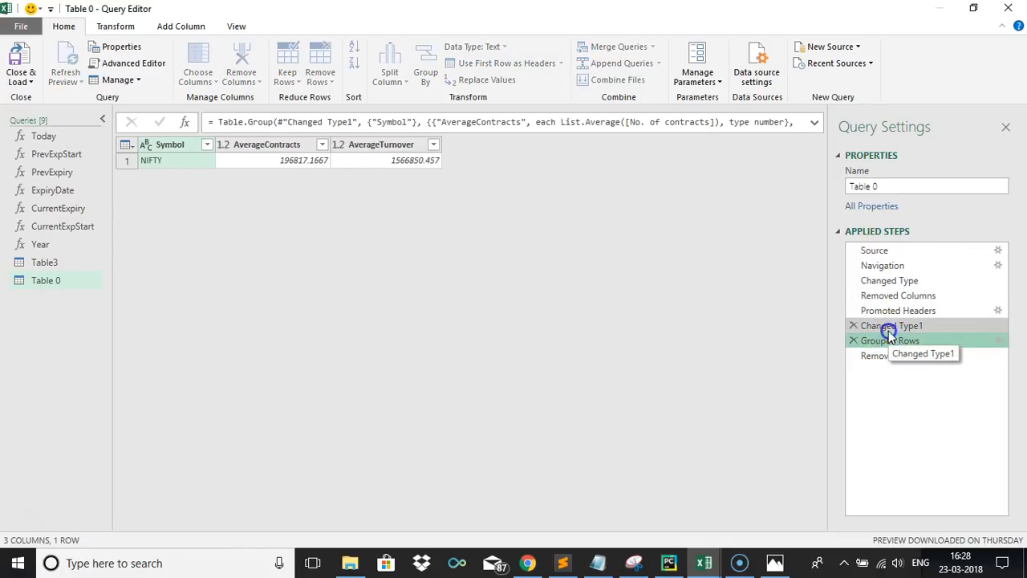
pyautogui.click(890, 326)
pyautogui.click(896, 312)
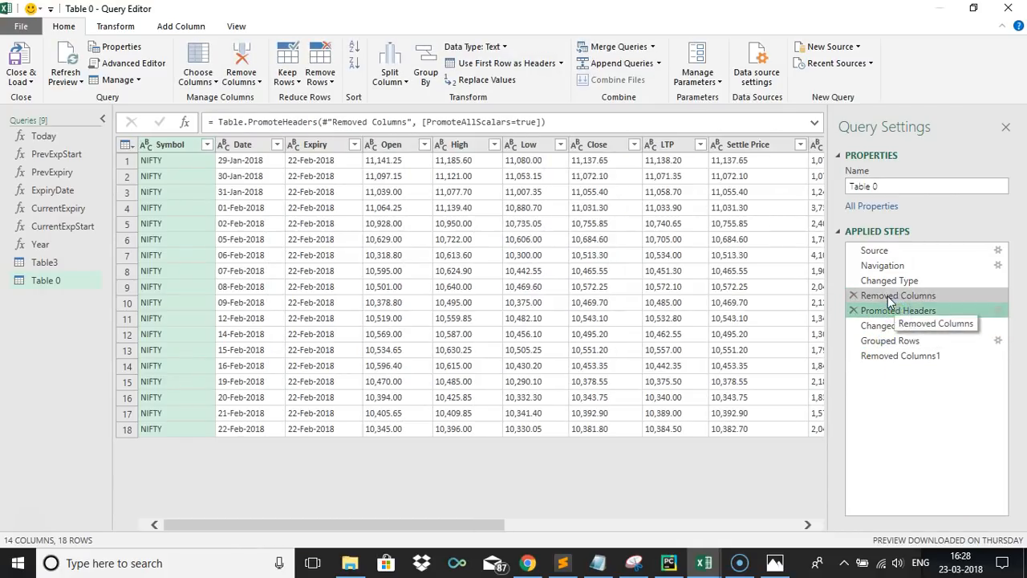
pyautogui.click(888, 296)
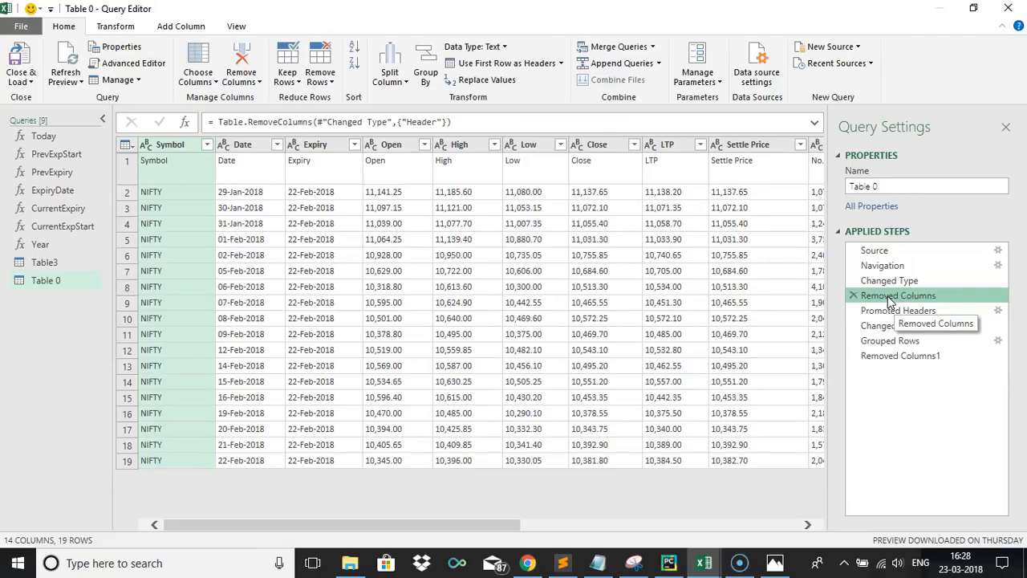
pyautogui.click(875, 360)
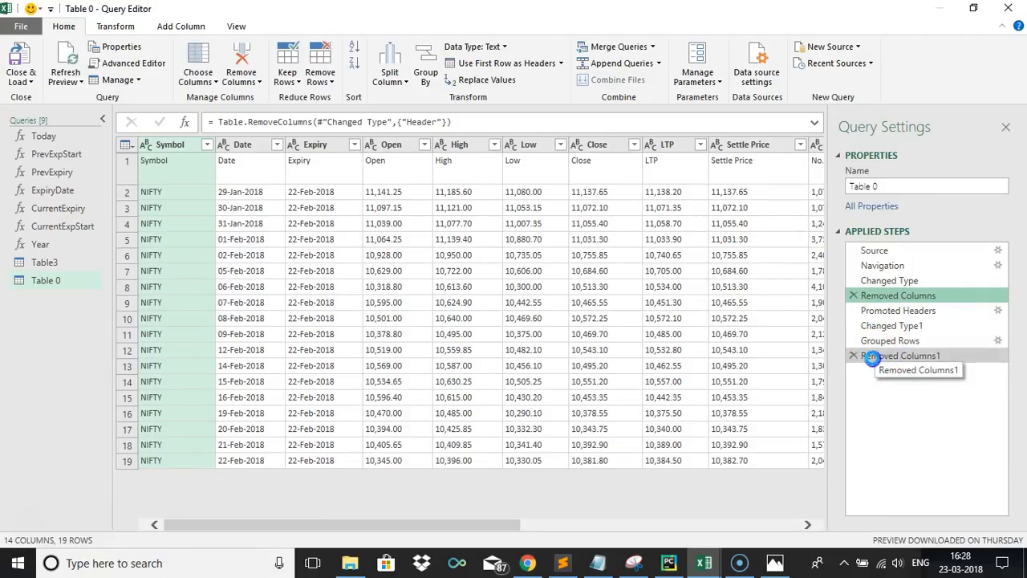
# Open the Table 0 code in the Advanced Editor and paste the copied function header on a new line above let
pyautogui.click(133, 63)
pyautogui.click(31, 87)
pyautogui.press('Return')
pyautogui.press('Up')
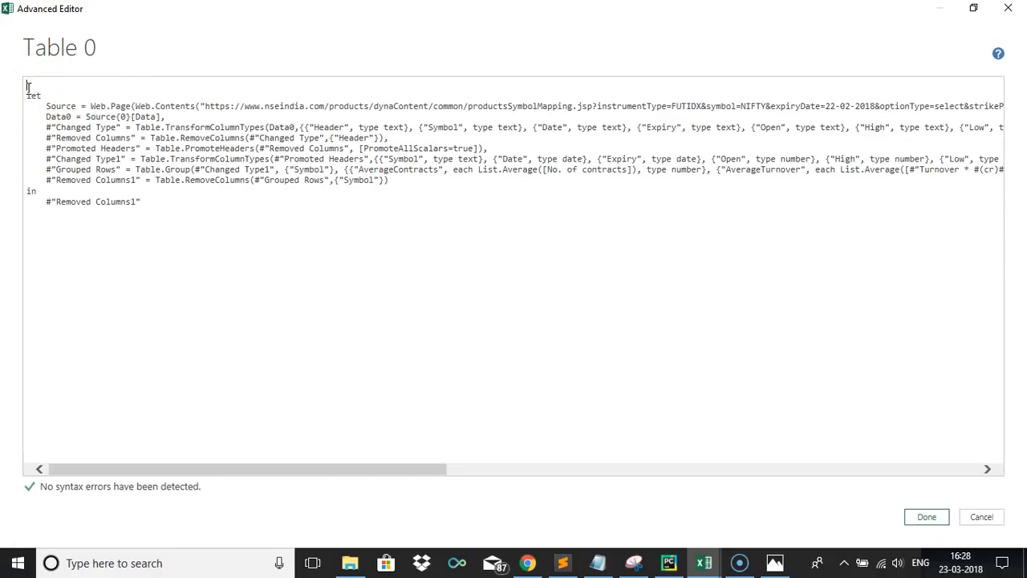
pyautogui.hotkey('ctrl', 'v')
# Replace the hard-coded instrumentType value FUTIDX in the Source URL with the concatenated parameter " & instrument & "
pyautogui.click(703, 105)
pyautogui.press('BackSpace')
pyautogui.press('BackSpace')
pyautogui.press('BackSpace')
pyautogui.press('BackSpace')
pyautogui.press('BackSpace')
pyautogui.press('BackSpace')
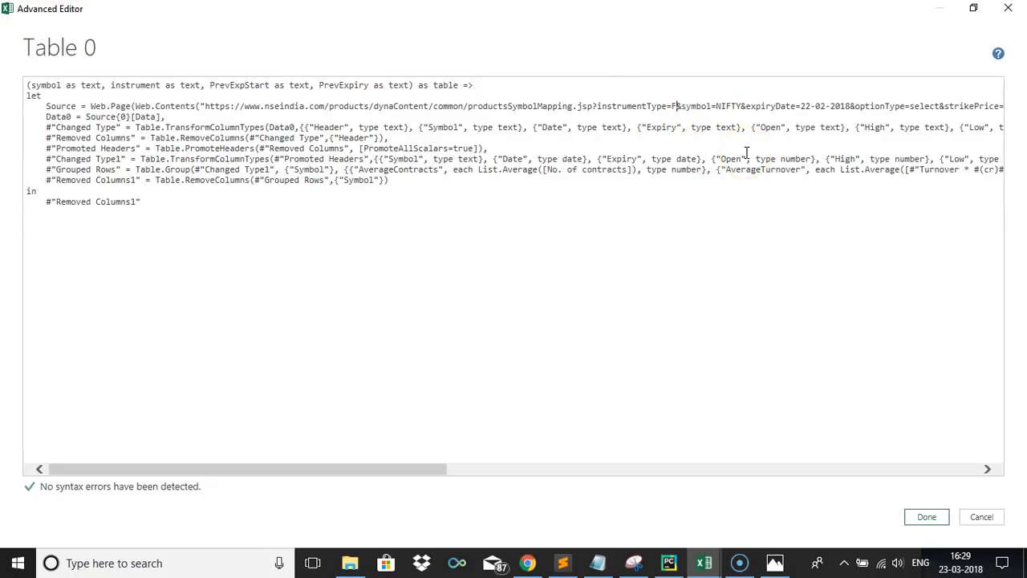
pyautogui.write('" &')
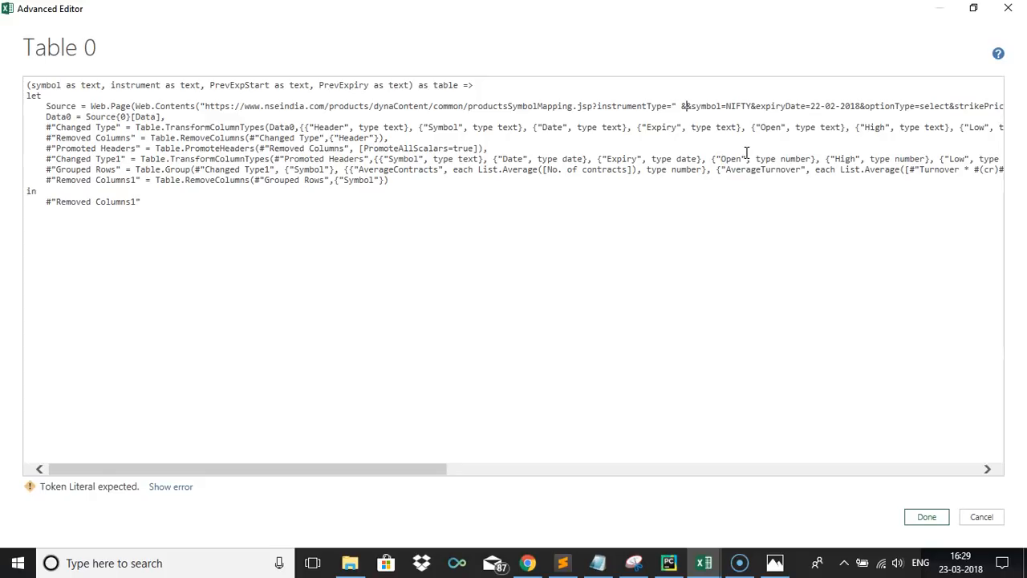
pyautogui.write(' instrument')
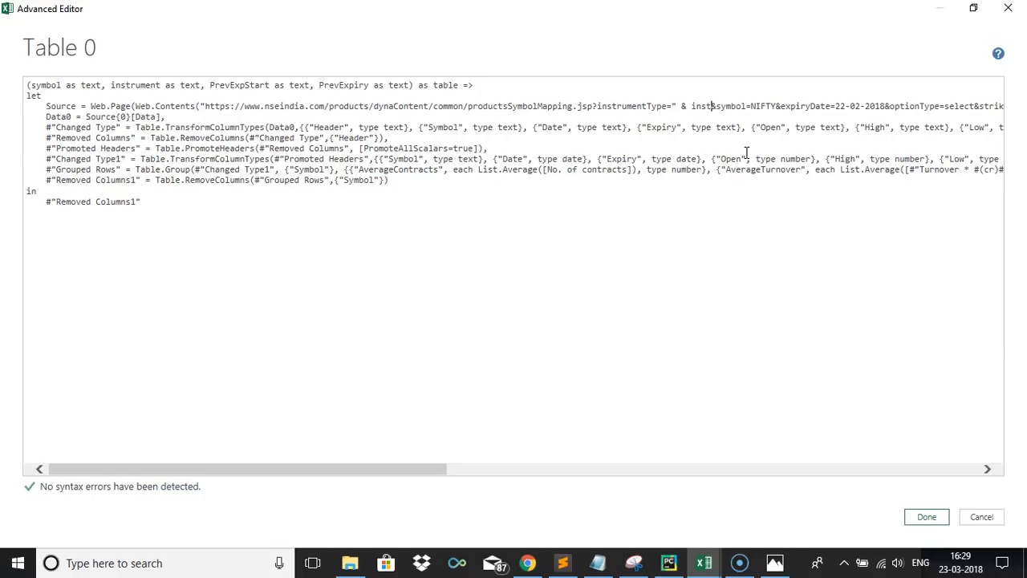
pyautogui.write(' & "')
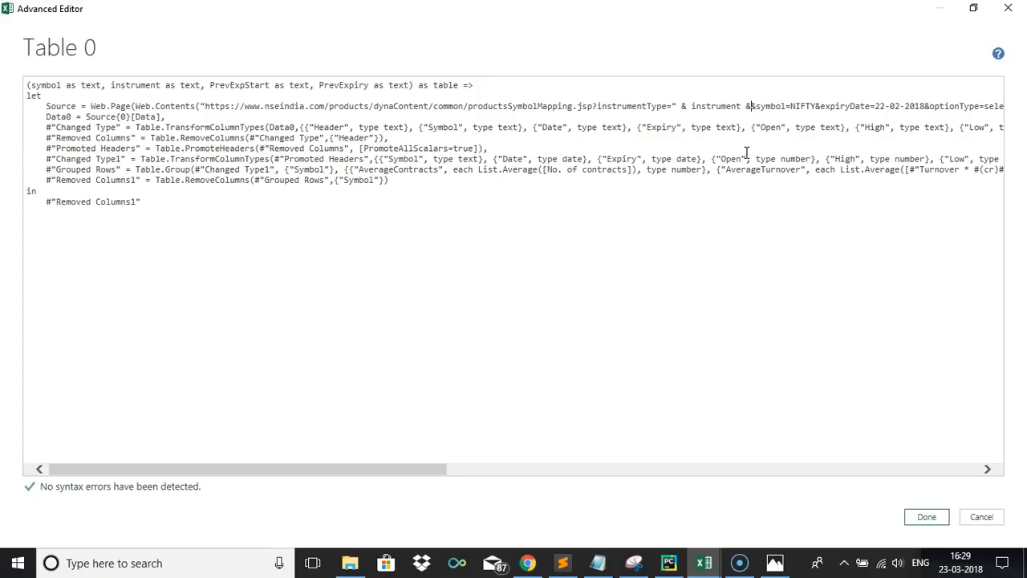
# Replace the hard-coded symbol value NIFTY in the Source URL with " & symbol & "
pyautogui.moveTo(391, 467); pyautogui.dragTo(494, 467)
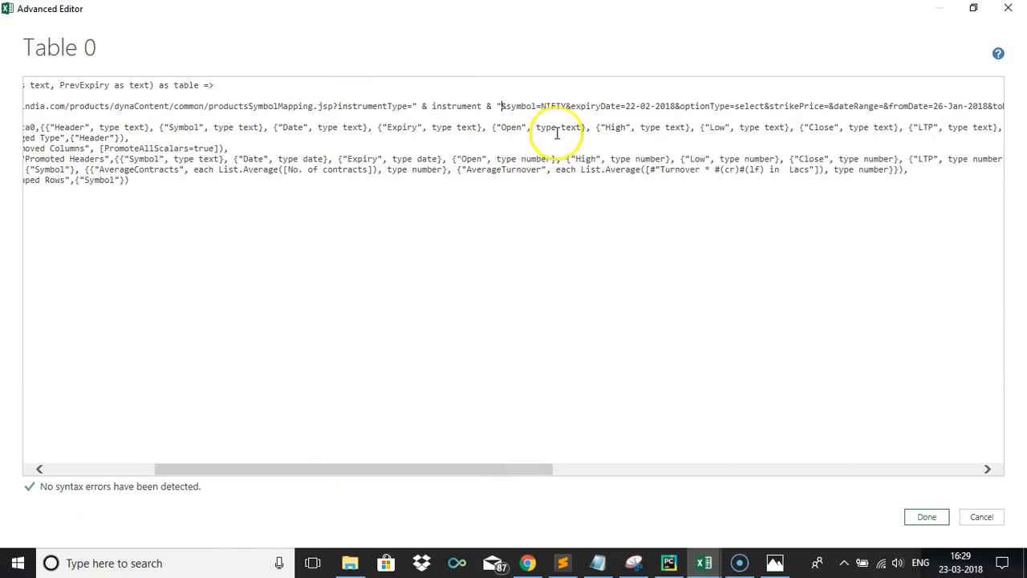
pyautogui.doubleClick(554, 106)
pyautogui.write('" & ')
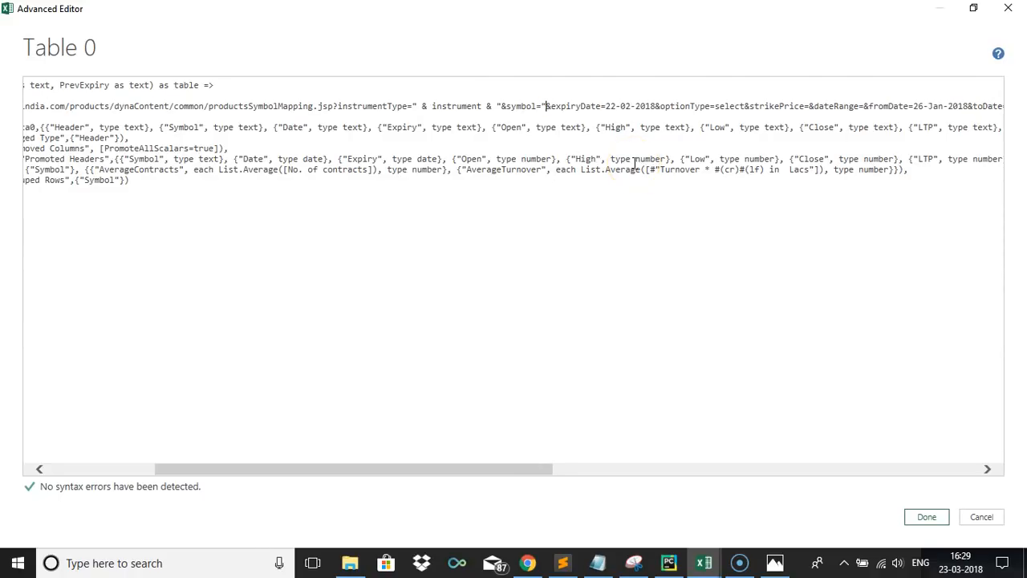
pyautogui.write('symbol & "')
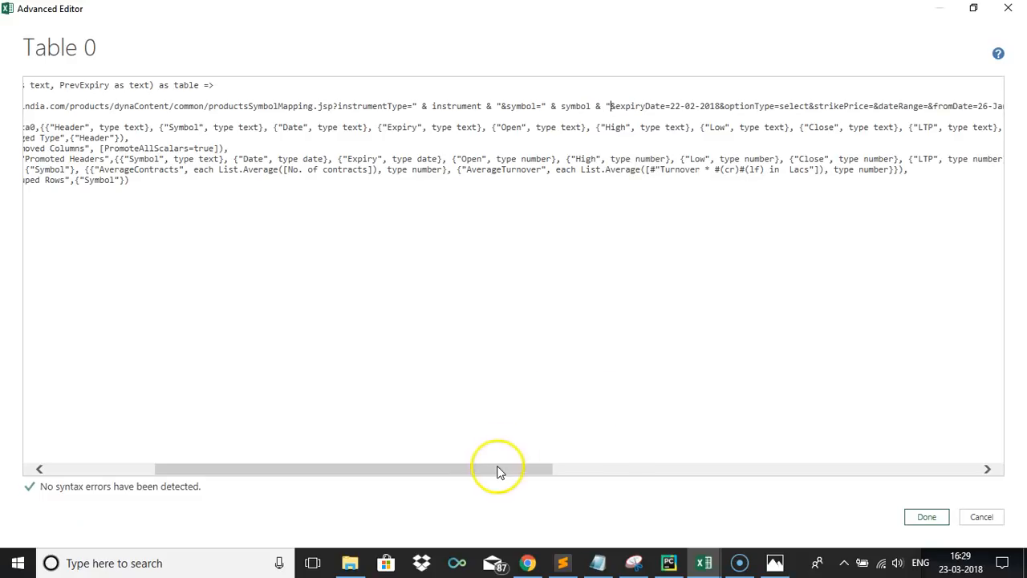
# Replace the hard-coded expiryDate value in the Source URL with " & PrevExpiry & "
pyautogui.moveTo(498, 471); pyautogui.dragTo(576, 473)
pyautogui.click(532, 106)
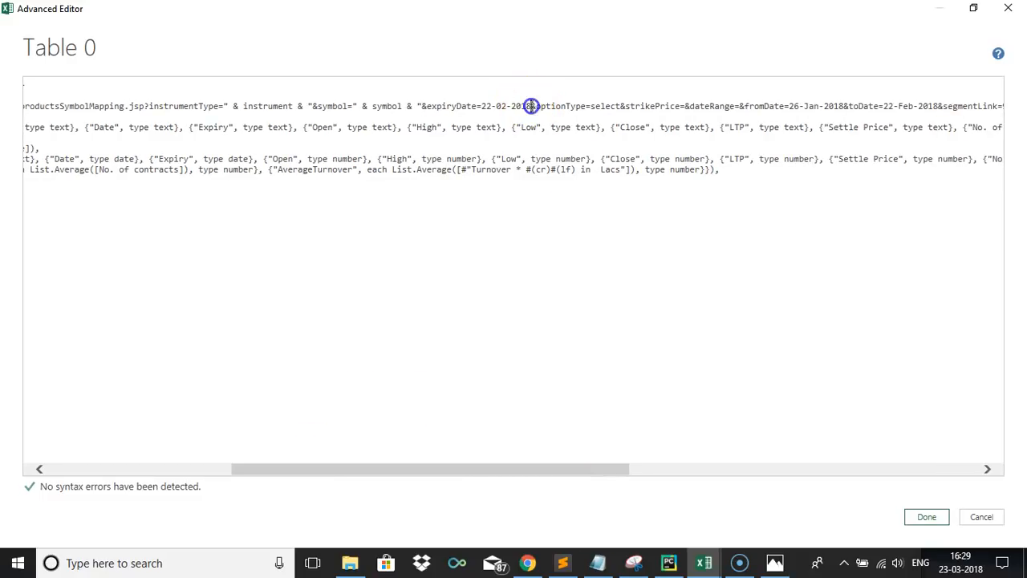
pyautogui.press('BackSpace')
pyautogui.press('BackSpace')
pyautogui.press('BackSpace')
pyautogui.press('BackSpace')
pyautogui.press('BackSpace')
pyautogui.press('BackSpace')
pyautogui.press('BackSpace')
pyautogui.press('BackSpace')
pyautogui.press('BackSpace')
pyautogui.press('BackSpace')
pyautogui.write('"')
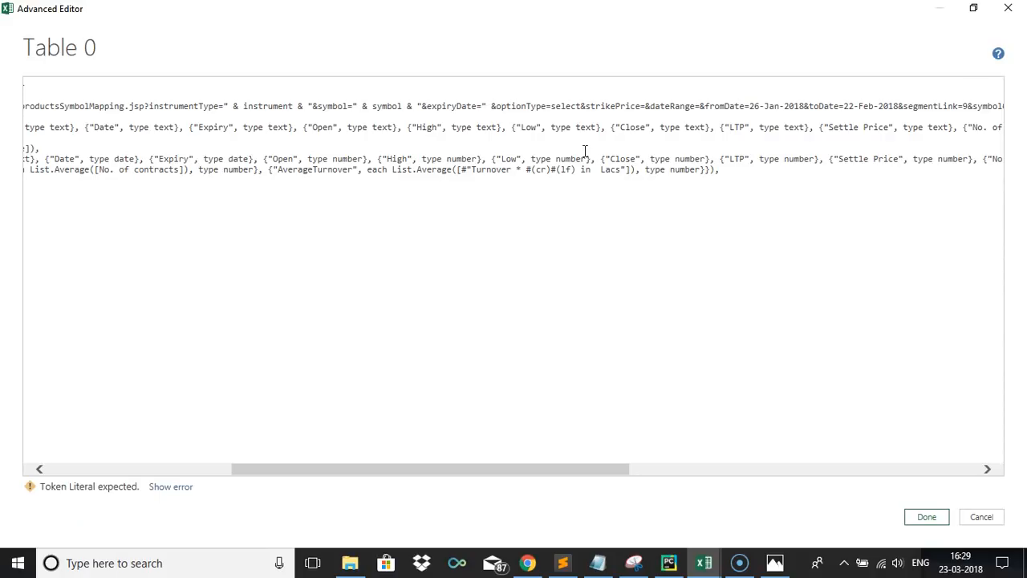
pyautogui.write('PrevExpri')
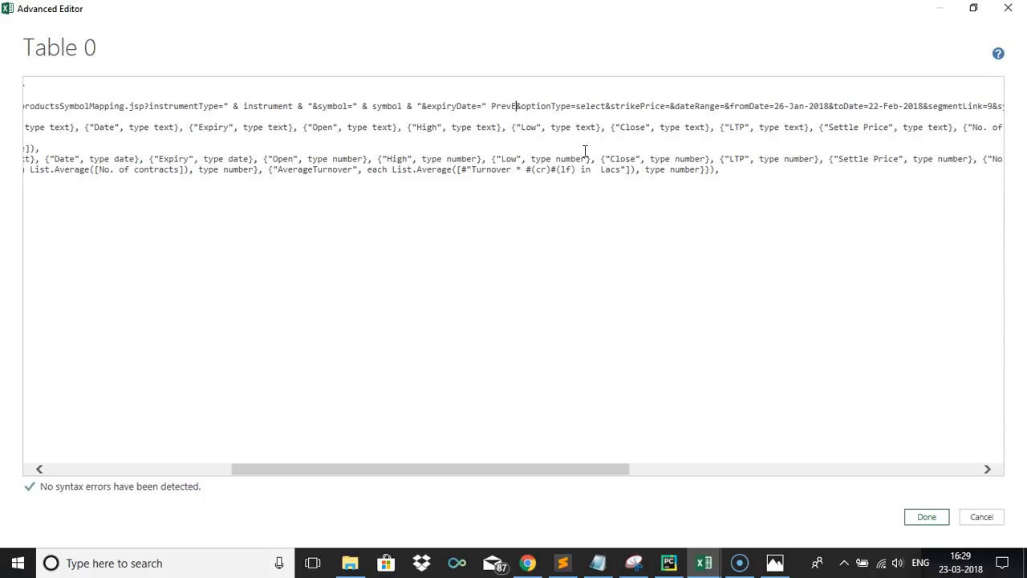
pyautogui.press('BackSpace')
pyautogui.press('BackSpace')
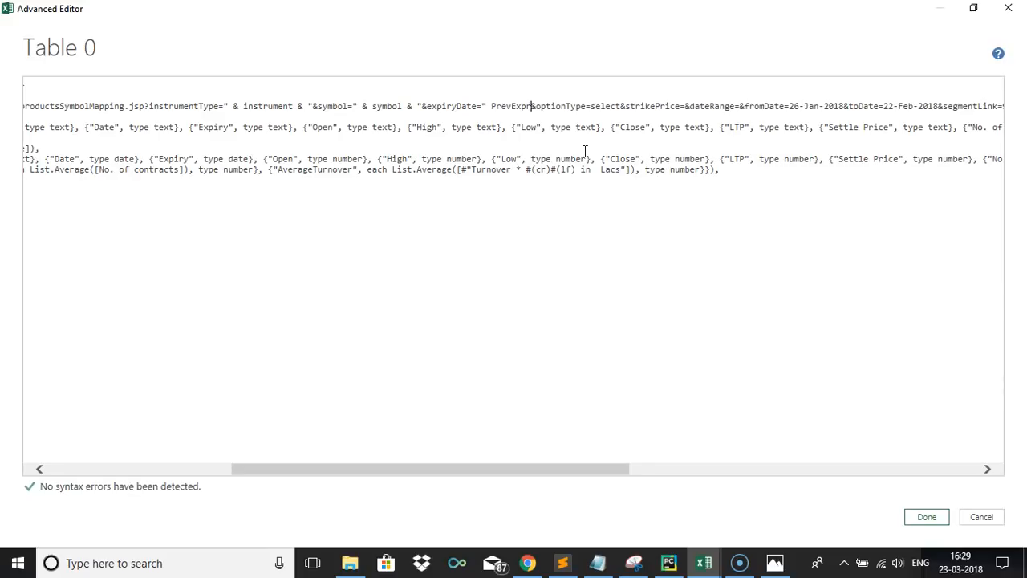
pyautogui.write('iry &')
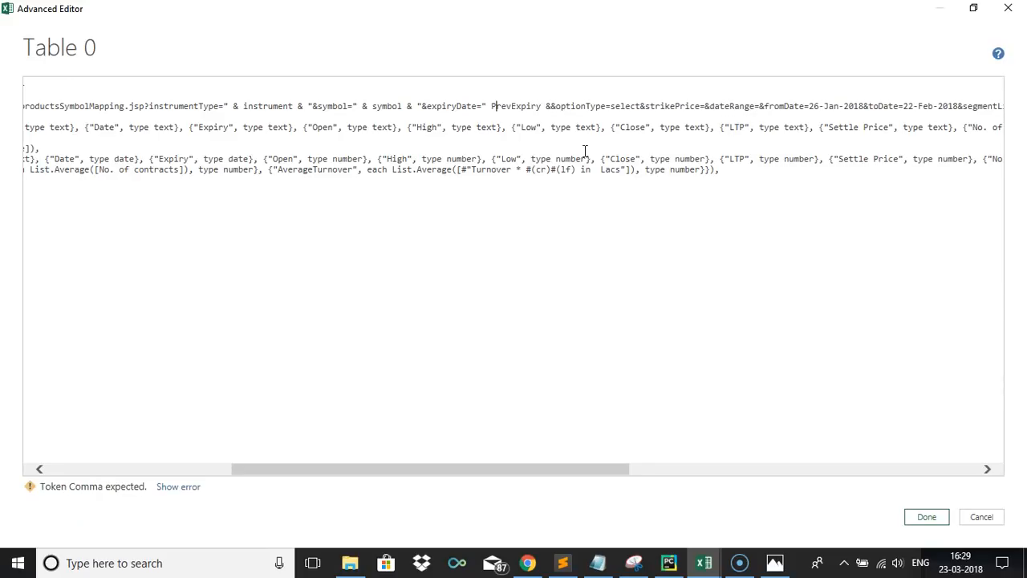
pyautogui.write(' &')
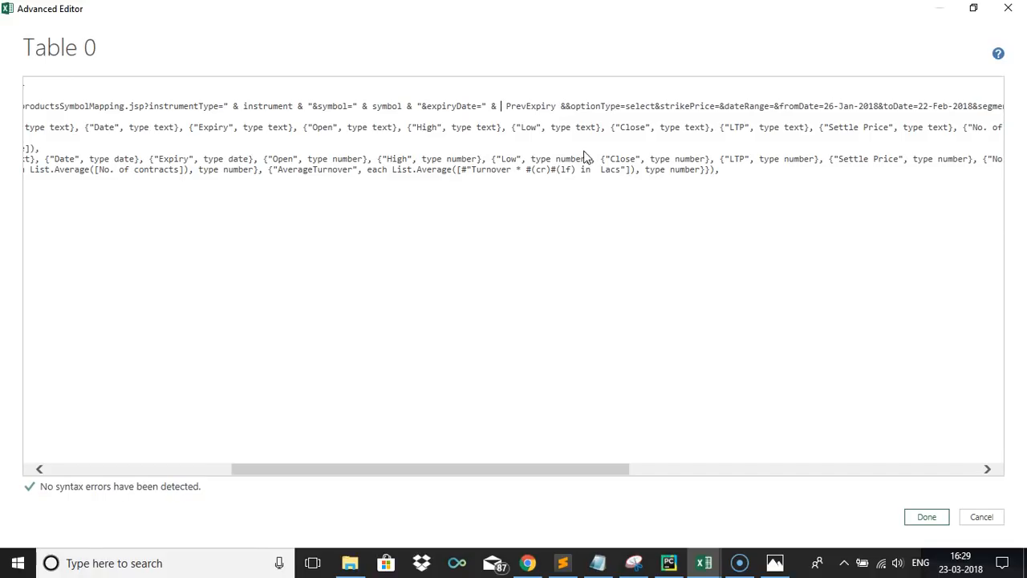
pyautogui.press('Right')
pyautogui.press('Right')
pyautogui.press('Right')
pyautogui.press('Right')
pyautogui.press('Right')
pyautogui.press('Right')
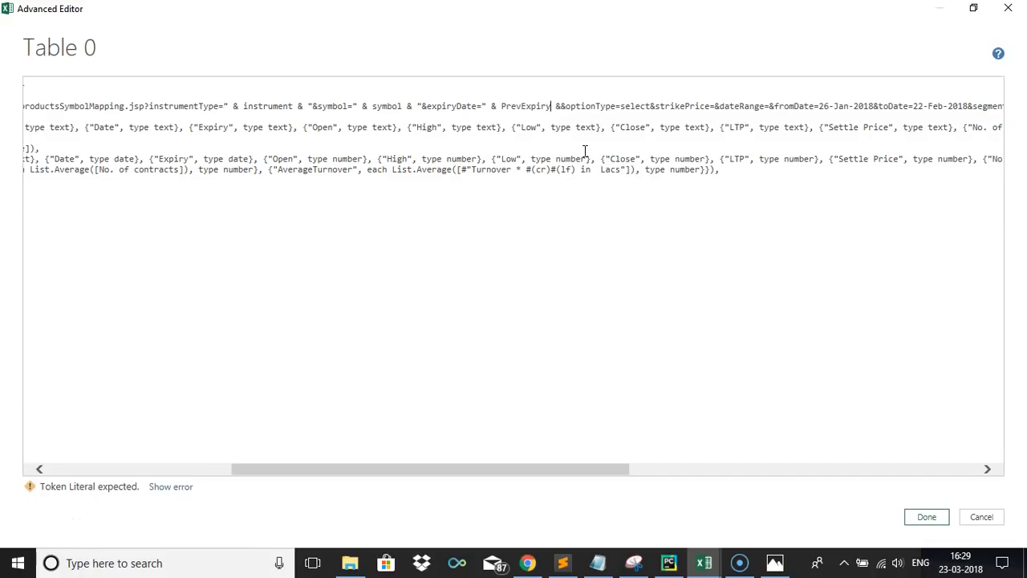
pyautogui.press('Delete')
pyautogui.write('& "')
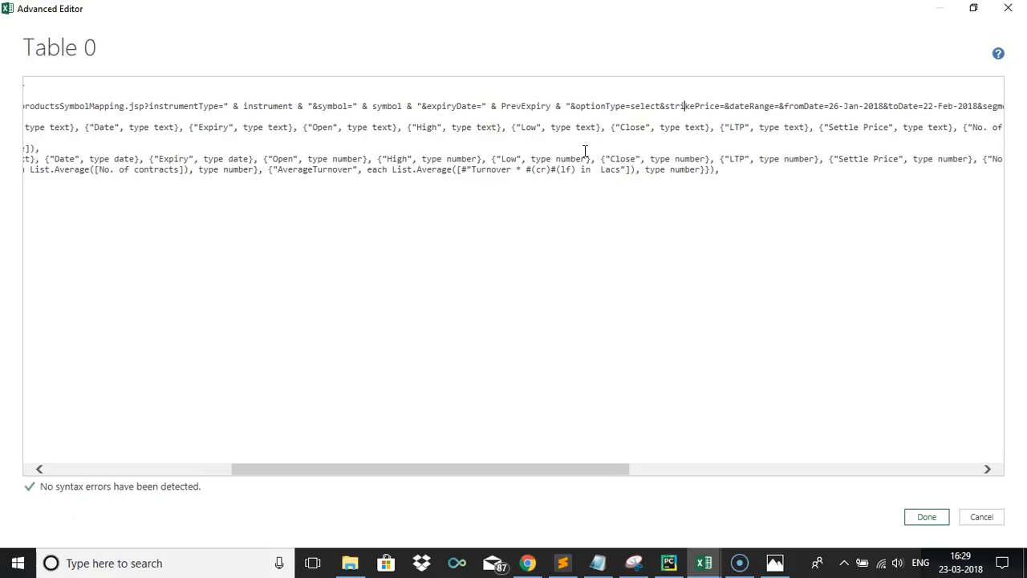
# Replace the hard-coded fromDate value in the Source URL with " & PrevExpStart & "
pyautogui.press('BackSpace')
pyautogui.press('BackSpace')
pyautogui.press('BackSpace')
pyautogui.press('BackSpace')
pyautogui.press('BackSpace')
pyautogui.press('BackSpace')
pyautogui.press('BackSpace')
pyautogui.press('BackSpace')
pyautogui.press('BackSpace')
pyautogui.press('BackSpace')
pyautogui.press('Delete')
pyautogui.write('" & PrevExpStart & "')
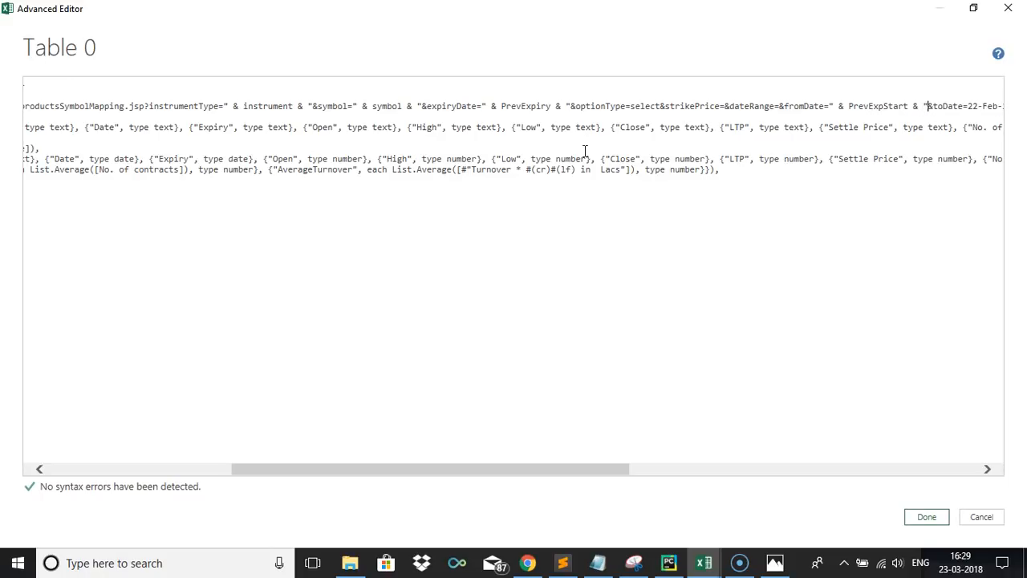
# Replace the hard-coded toDate value in the Source URL with " & PrevExpiry & "
pyautogui.moveTo(461, 471); pyautogui.dragTo(605, 471)
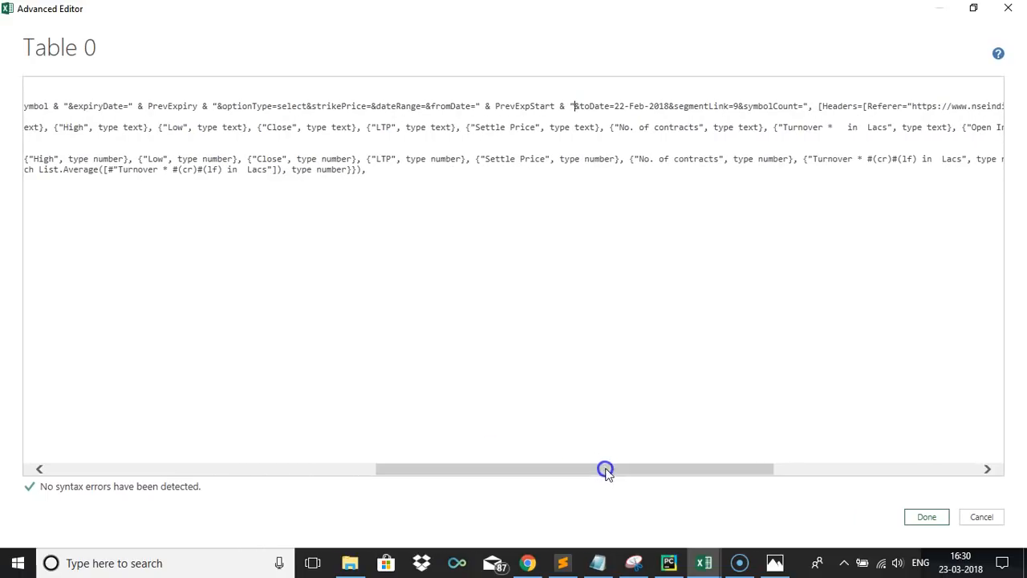
pyautogui.click(671, 106)
pyautogui.press('BackSpace')
pyautogui.press('BackSpace')
pyautogui.press('BackSpace')
pyautogui.press('BackSpace')
pyautogui.press('BackSpace')
pyautogui.press('BackSpace')
pyautogui.press('BackSpace')
pyautogui.press('BackSpace')
pyautogui.press('BackSpace')
pyautogui.press('BackSpace')
pyautogui.press('BackSpace')
pyautogui.write('" & PrevExpiry &')
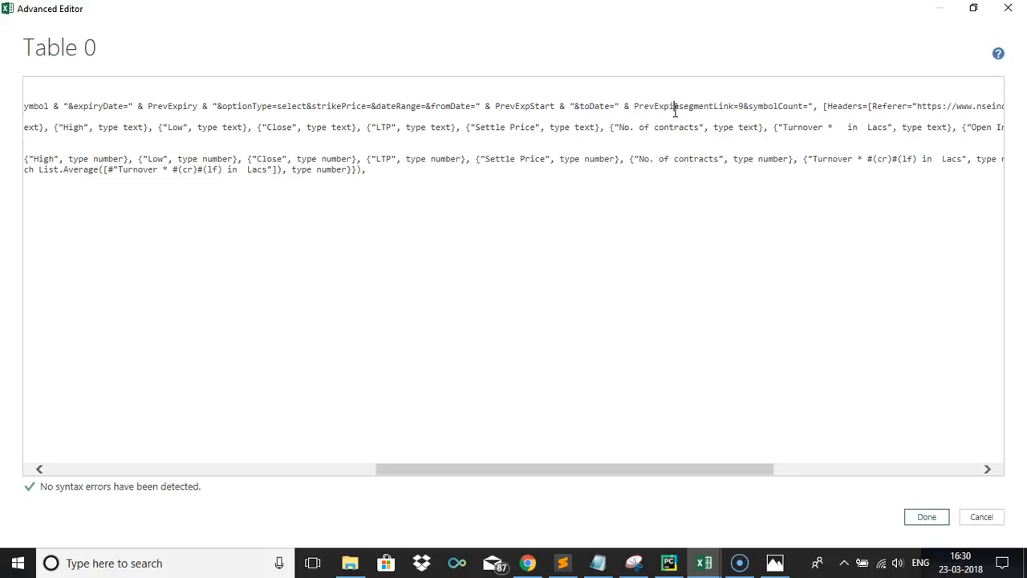
pyautogui.write(' "')
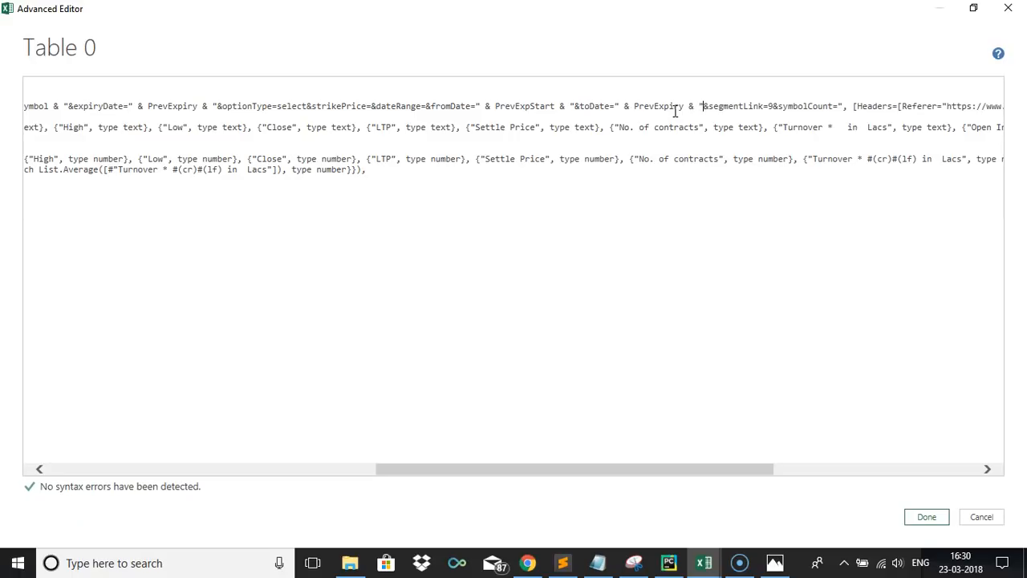
# Check the rest of the edited code and apply it, turning Table 0 into a function
pyautogui.moveTo(640, 470); pyautogui.dragTo(842, 461)
pyautogui.click(648, 456)
pyautogui.click(175, 444)
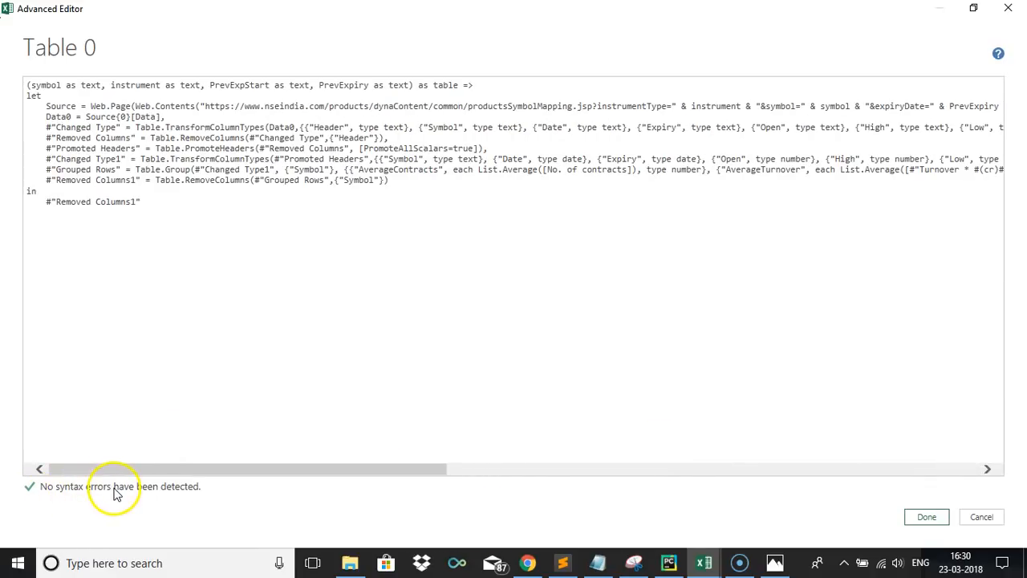
pyautogui.click(926, 518)
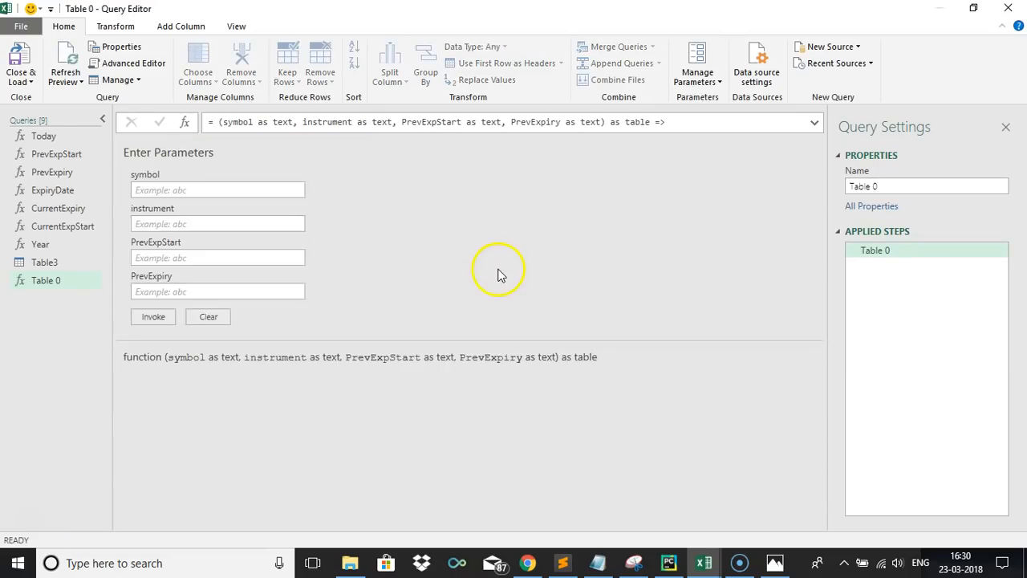
# Invoke the Table 0 function with symbol NIFTY, instrument FUTIDX, PrevExpStart 26-01-2018 and PrevExpiry 22-02-2018
pyautogui.click(224, 190)
pyautogui.write('NIFTY')
pyautogui.press('Tab')
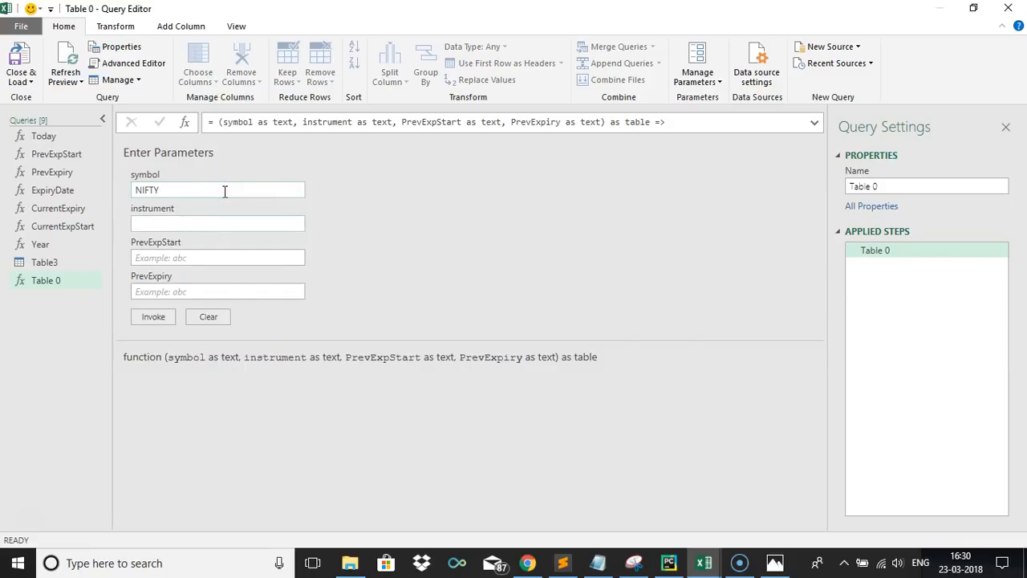
pyautogui.press('Tab')
pyautogui.write('22--2')
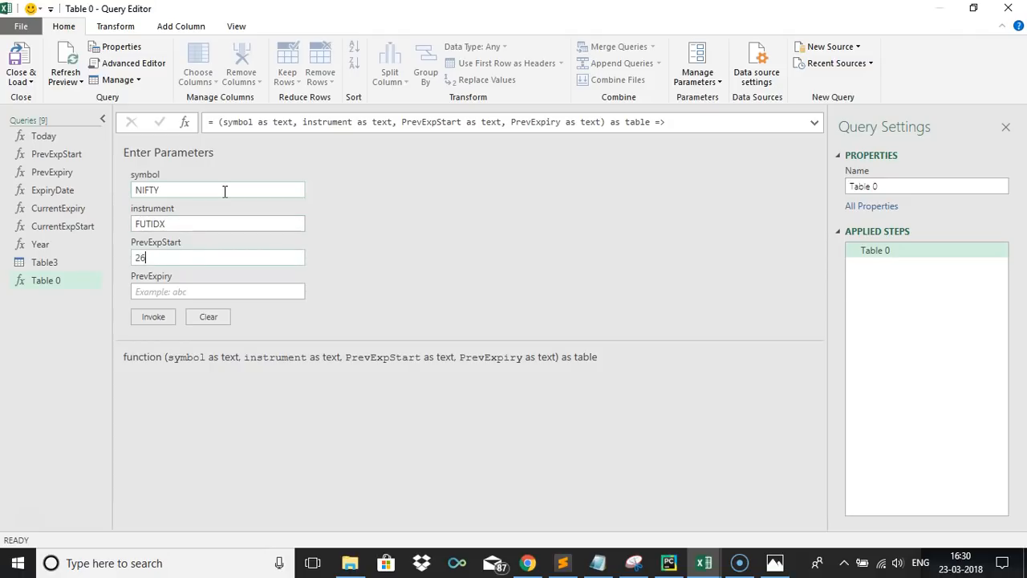
pyautogui.press('Tab')
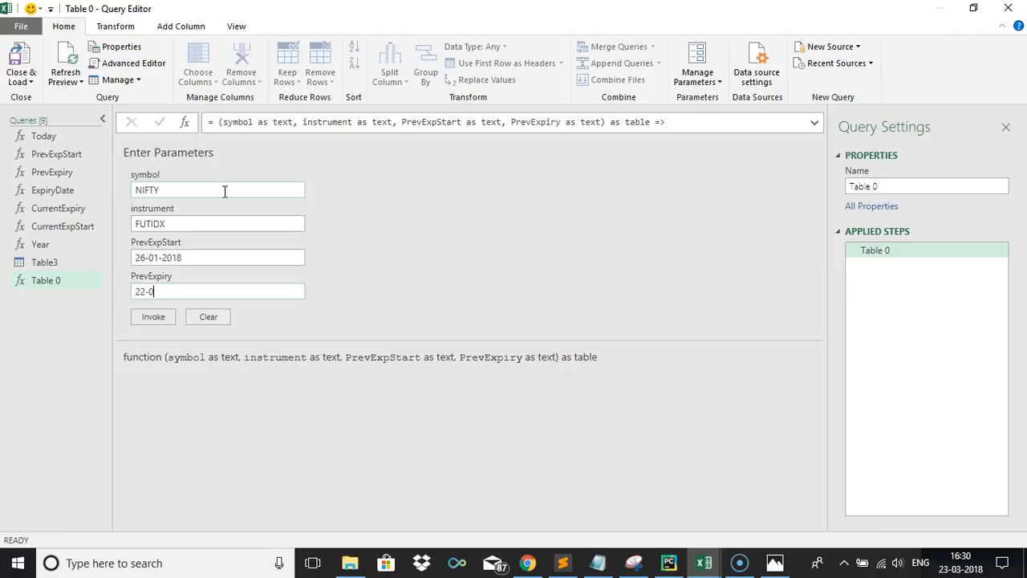
pyautogui.click(153, 321)
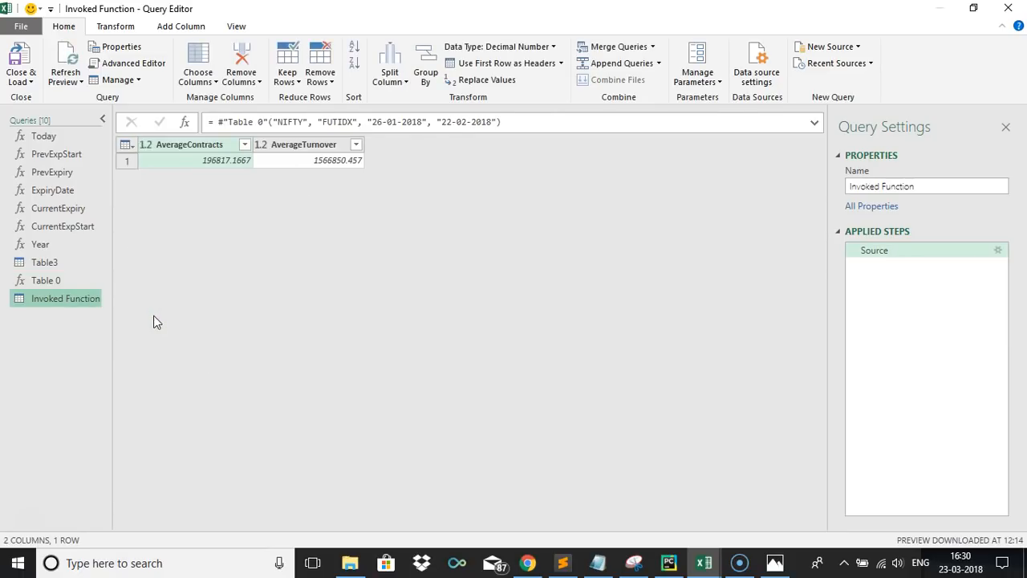
# Delete the Invoked Function test query from the query list and confirm the deletion
pyautogui.rightClick(91, 317)
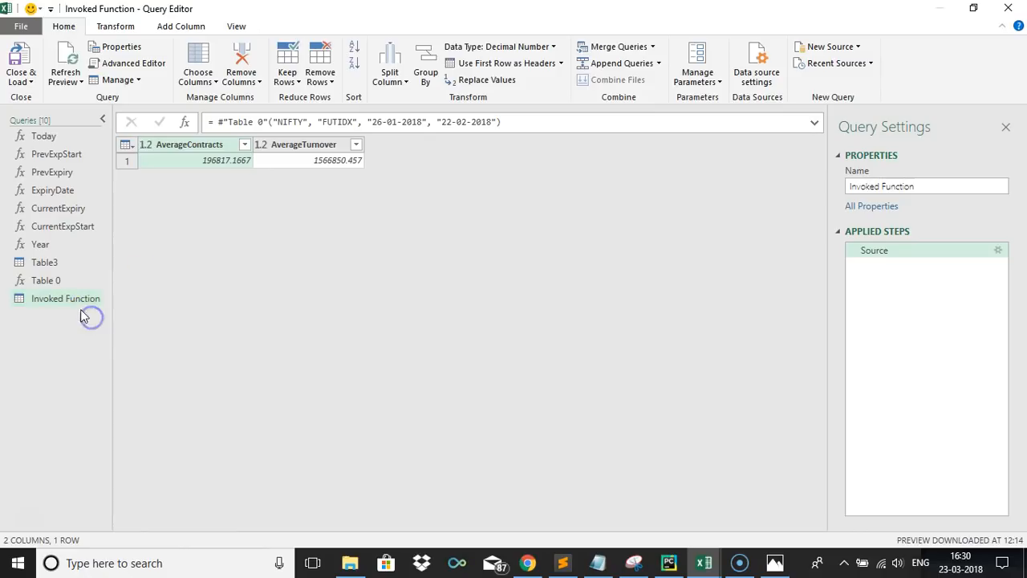
pyautogui.click(77, 298)
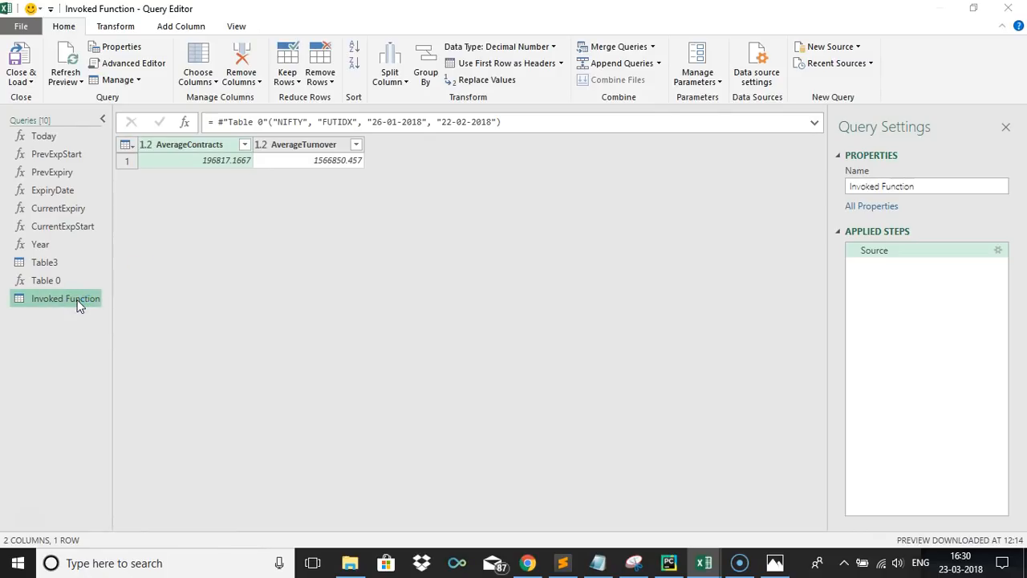
pyautogui.press('Delete')
pyautogui.click(584, 303)
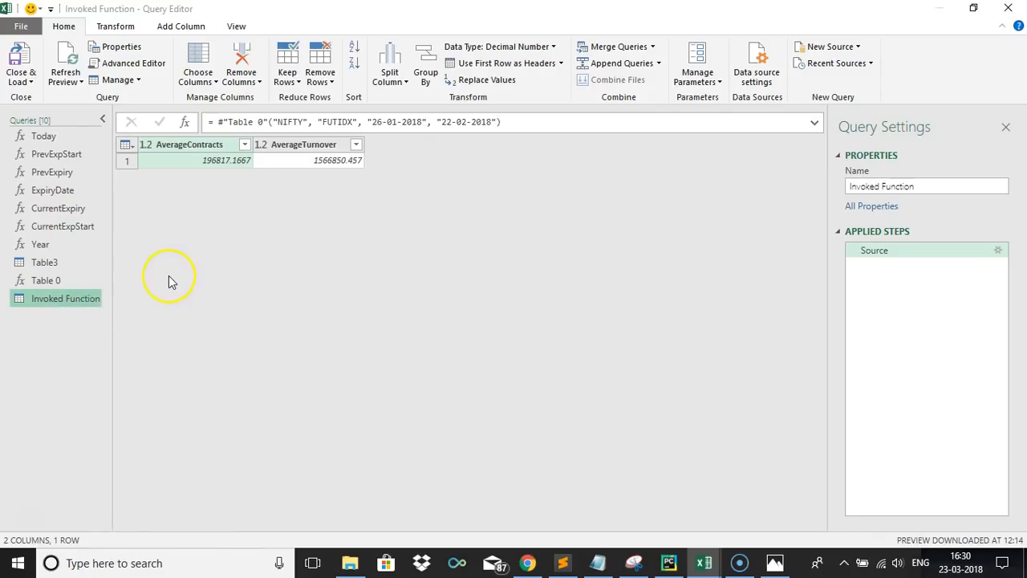
# Rename the Table 0 function as GetAvgData
pyautogui.click(45, 281)
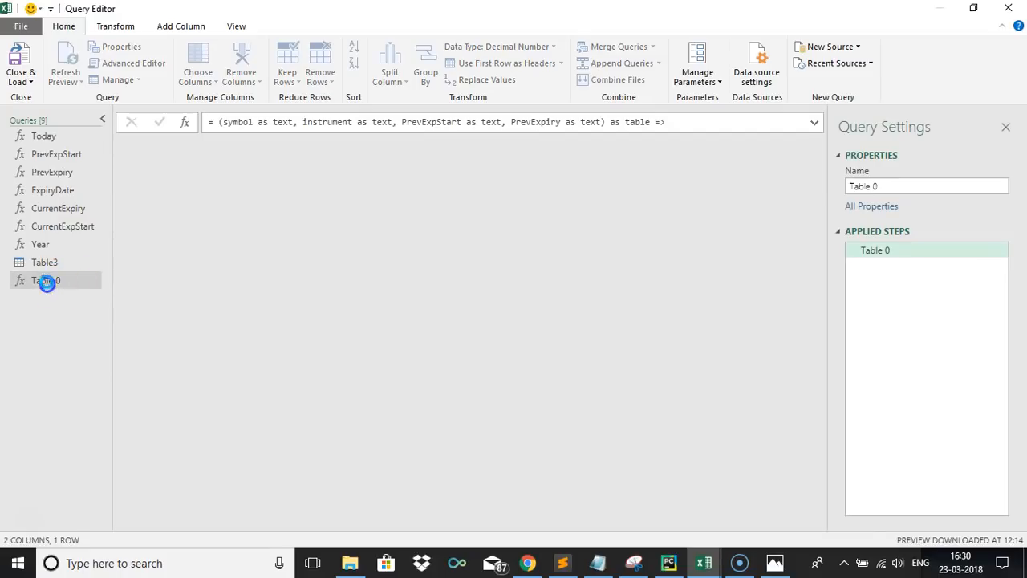
pyautogui.moveTo(901, 184); pyautogui.dragTo(734, 171)
pyautogui.write('GetAvgData')
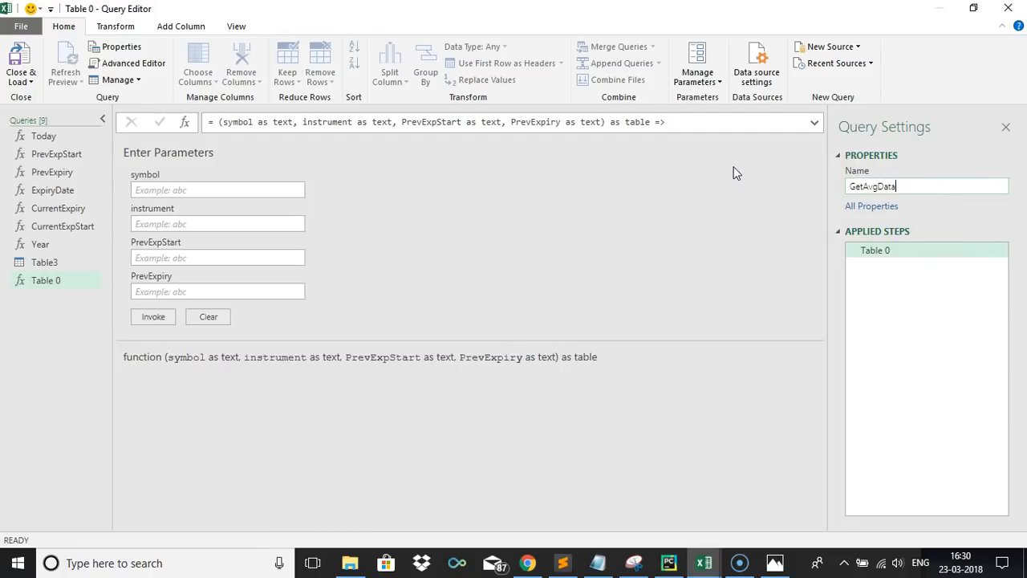
pyautogui.click(734, 171)
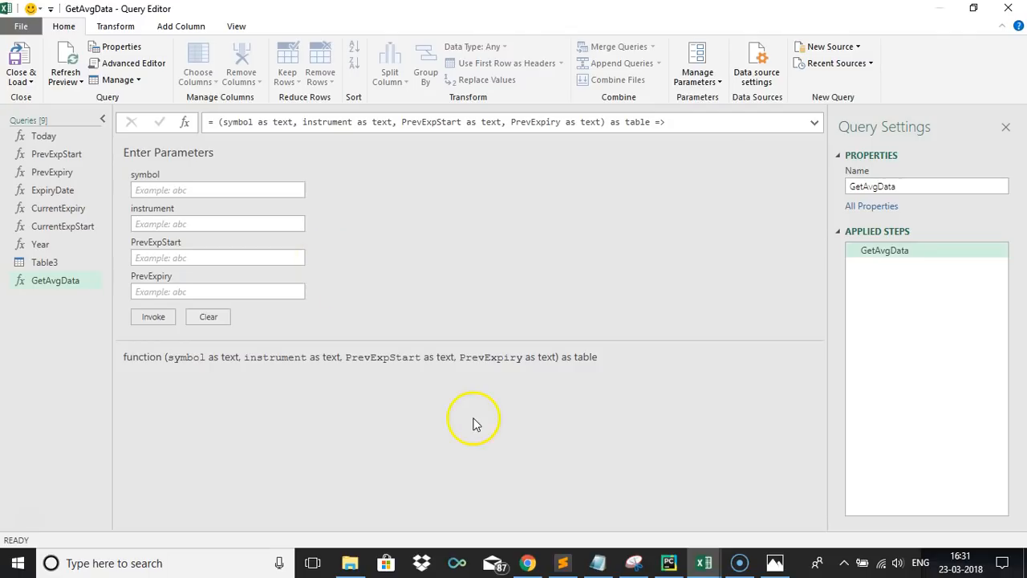
# Switch to the NSE historical futures page in Chrome and set the expiry to 28-03-2018
pyautogui.moveTo(524, 562)
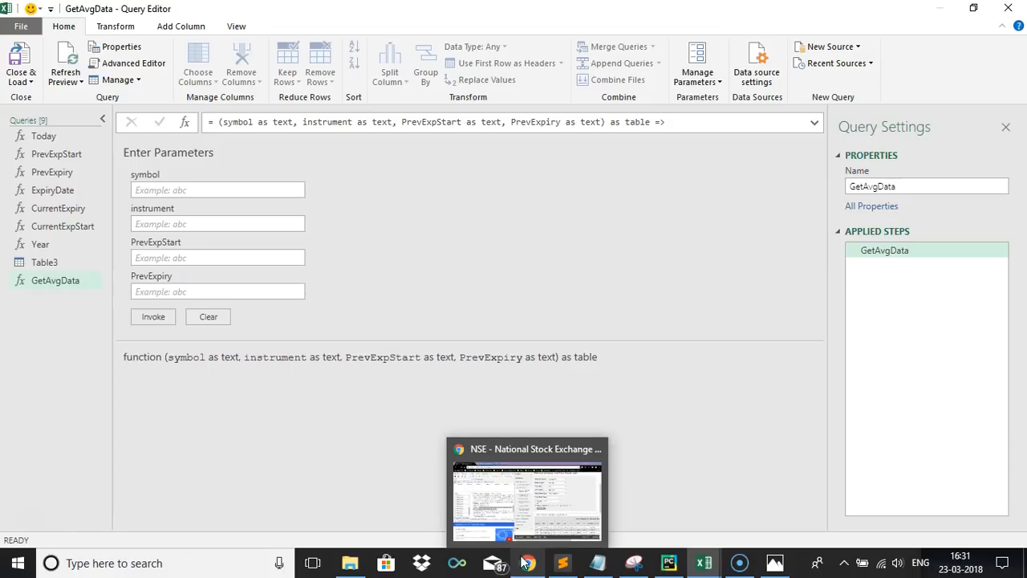
pyautogui.click(526, 563)
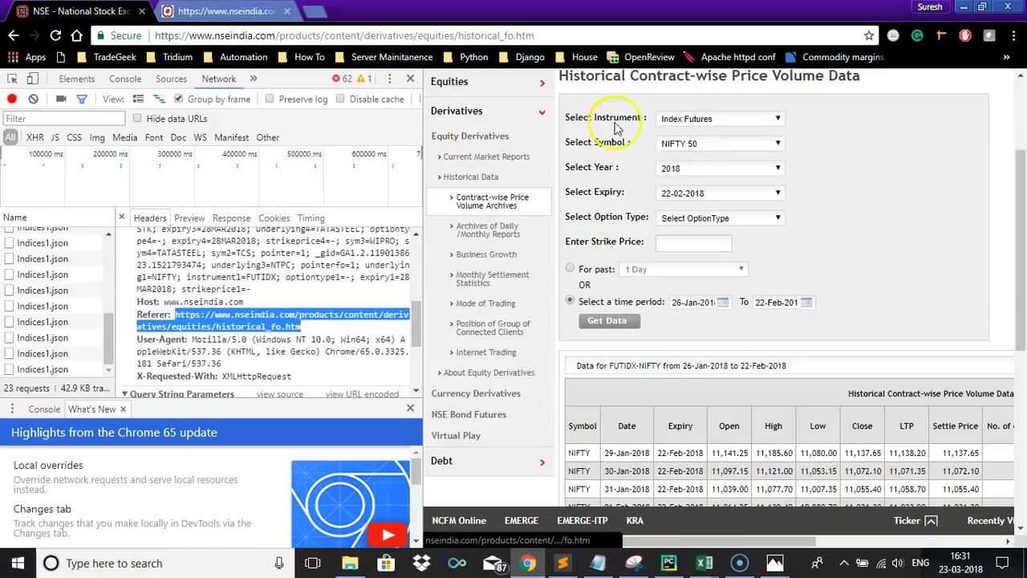
pyautogui.click(777, 197)
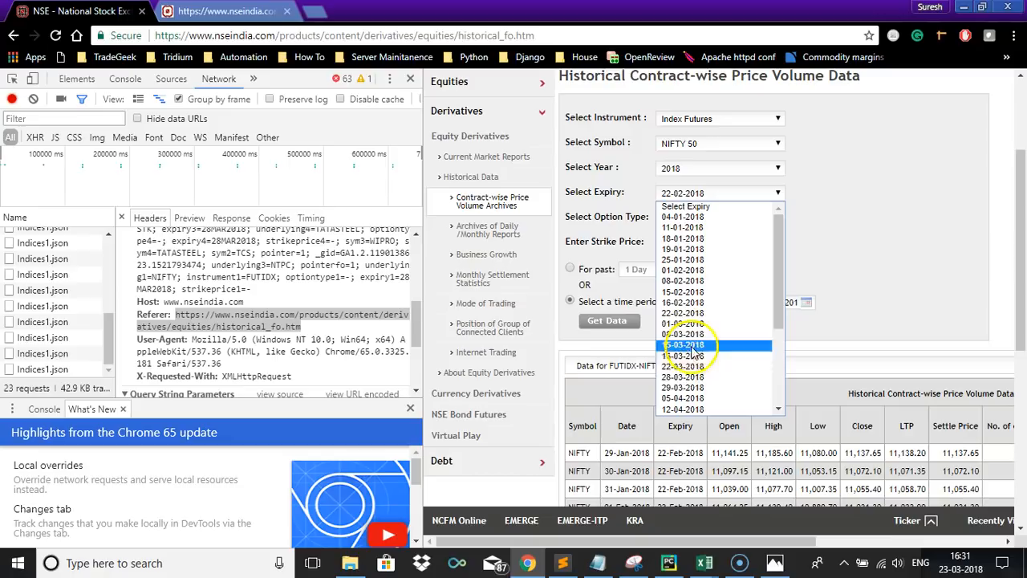
pyautogui.click(683, 377)
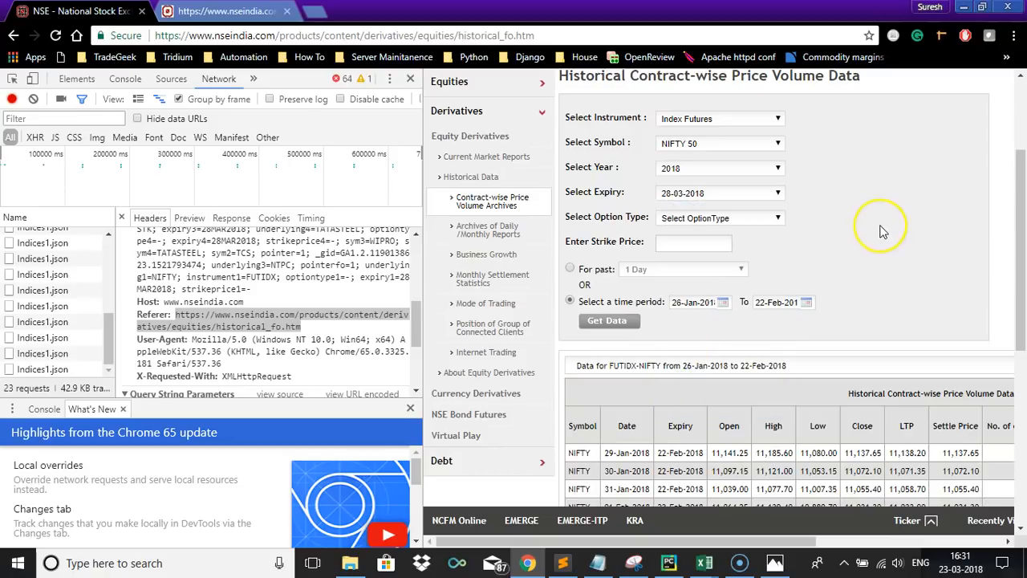
# Set the time period of the contract search from 23-Feb-2018 to 28-Mar-2018
pyautogui.click(701, 300)
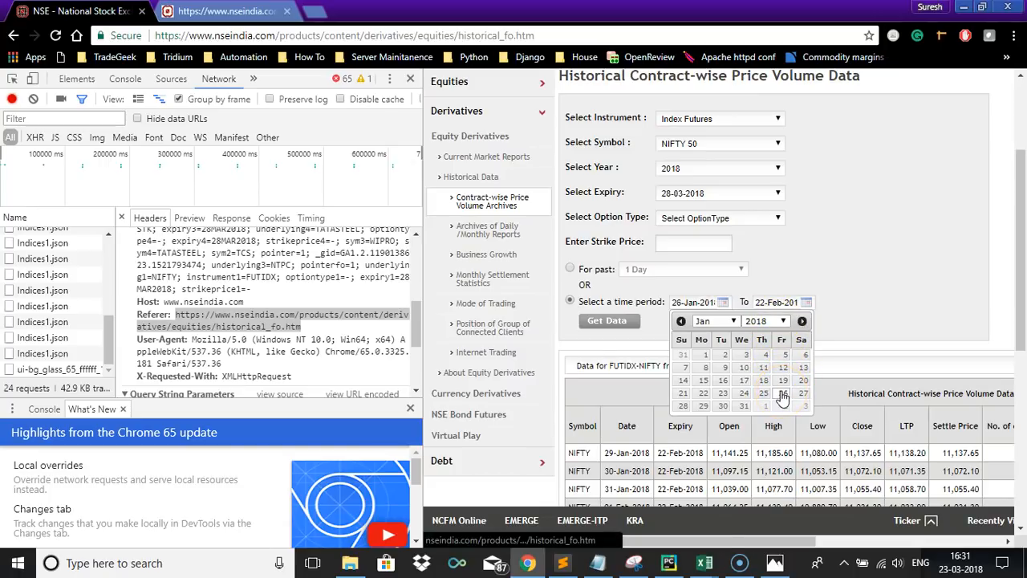
pyautogui.click(802, 322)
pyautogui.click(802, 322)
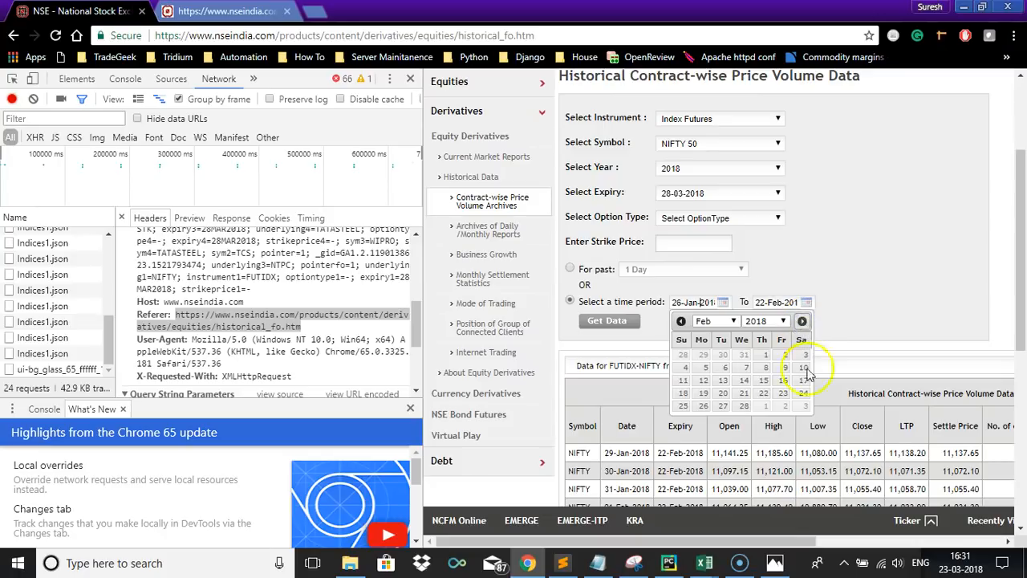
pyautogui.click(782, 393)
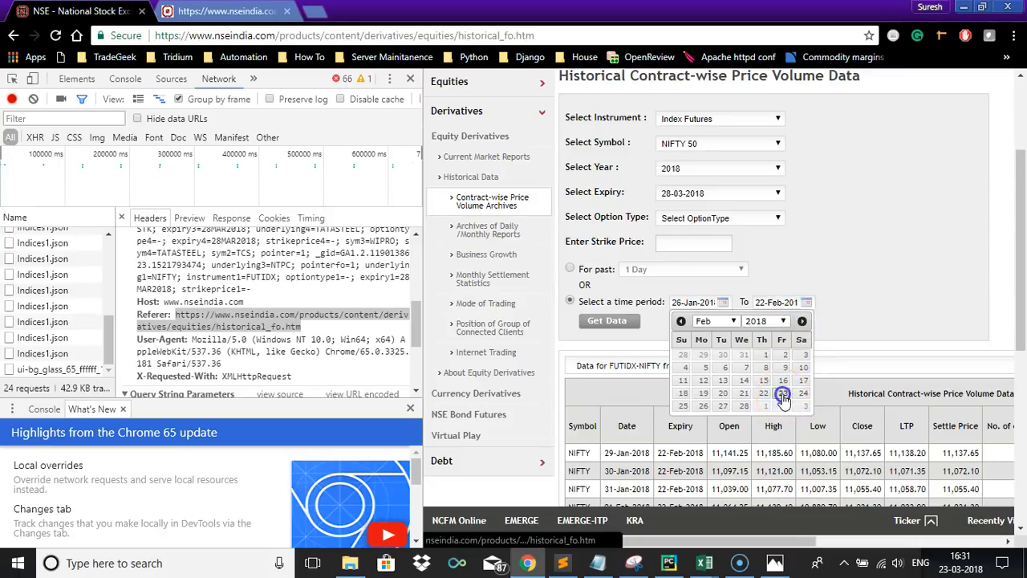
pyautogui.click(777, 301)
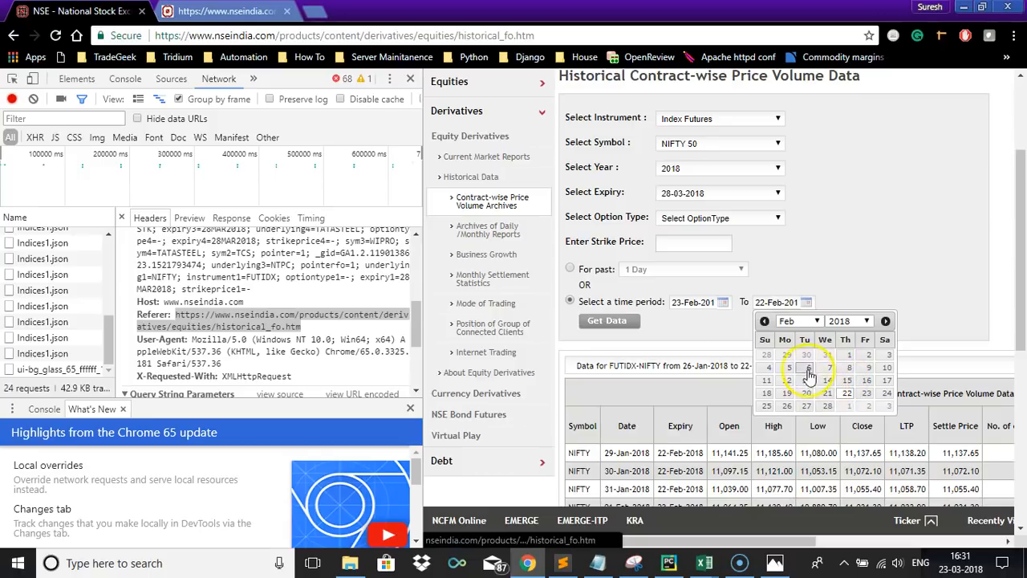
pyautogui.click(885, 322)
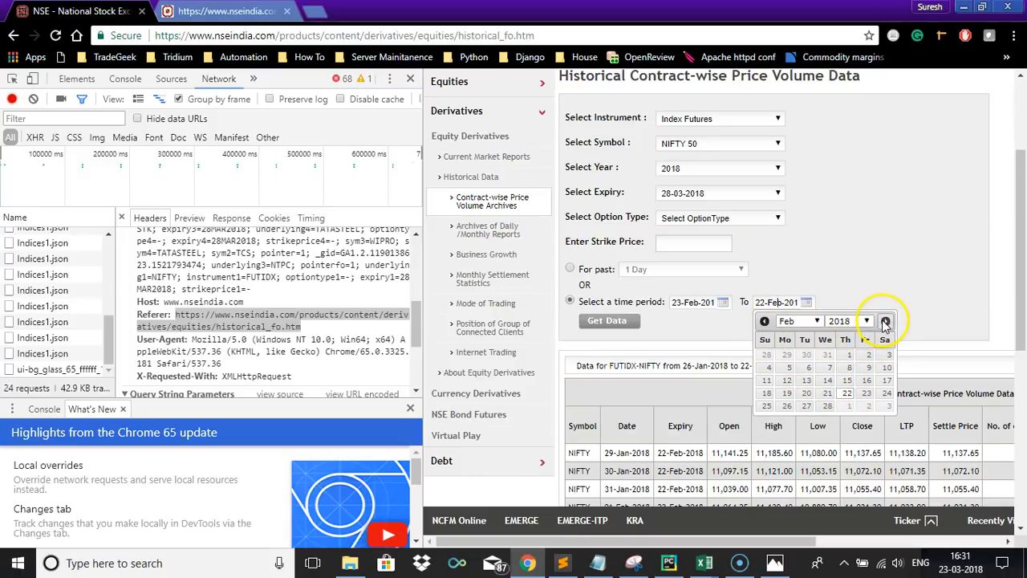
pyautogui.click(830, 409)
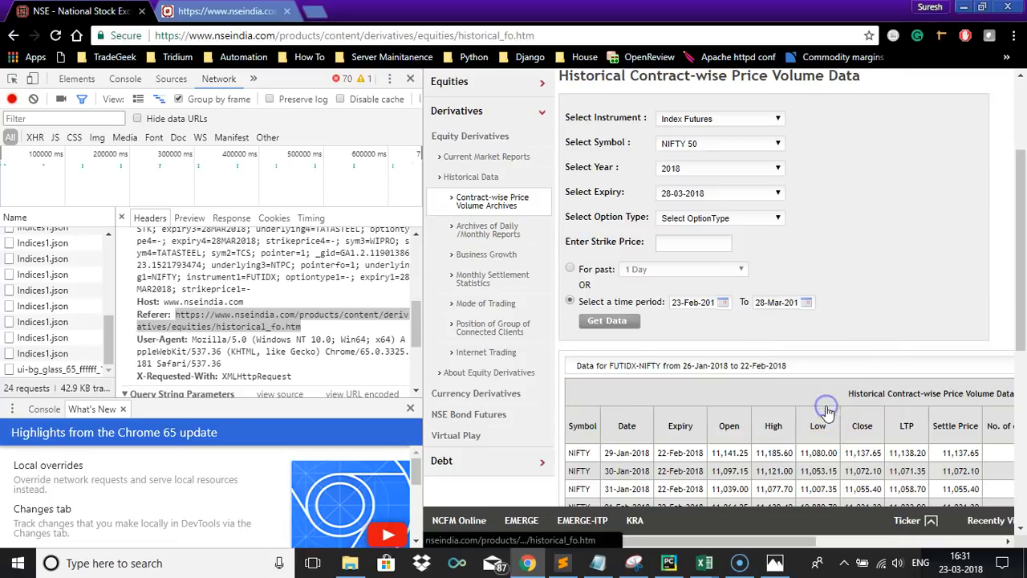
# Get the historical contract data and highlight the Close price in the 23-Feb-2018 row
pyautogui.click(612, 323)
pyautogui.click(877, 329)
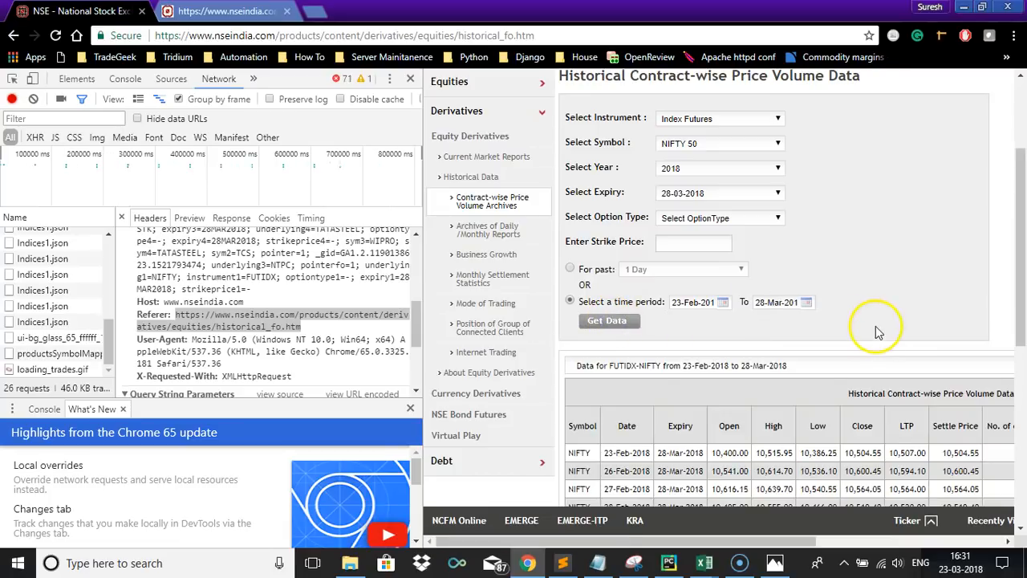
pyautogui.scroll(-1, 876, 331)
pyautogui.scroll(-2, 877, 331)
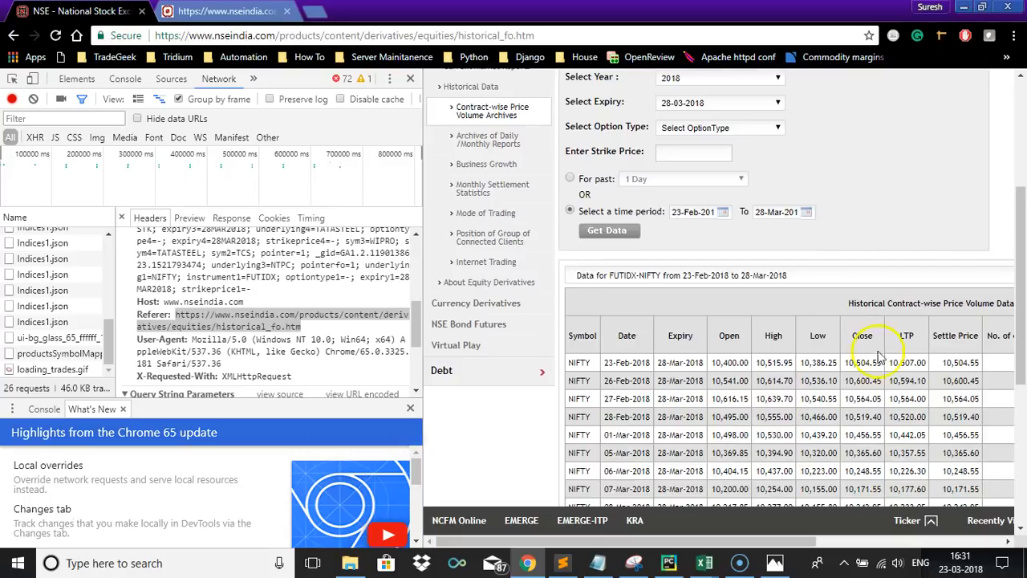
pyautogui.doubleClick(860, 362)
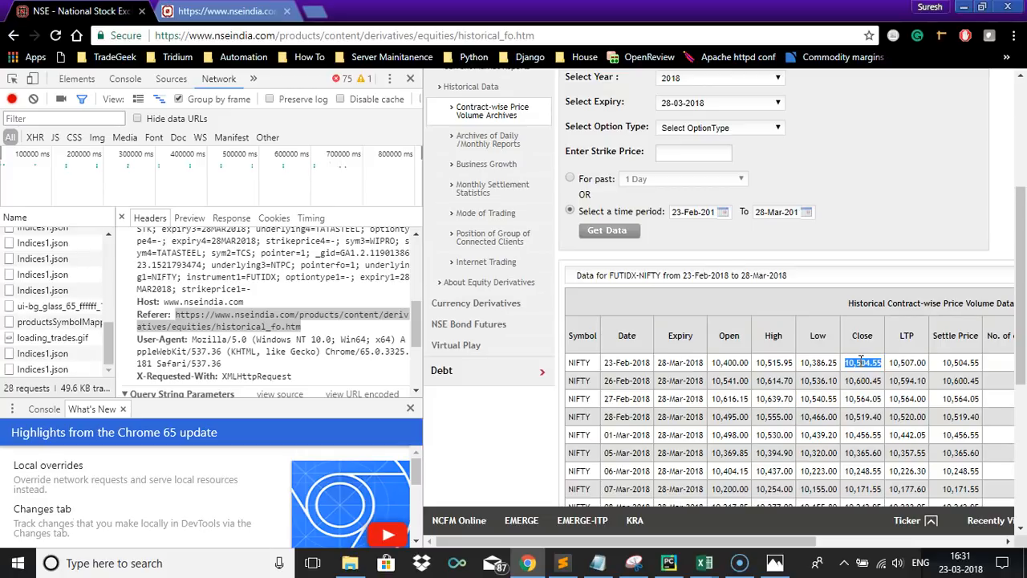
# Return to the Excel Query Editor, duplicate the GetAvgData function and rename the copy as GetFirstClose
pyautogui.hotkey('alt', 'Tab')
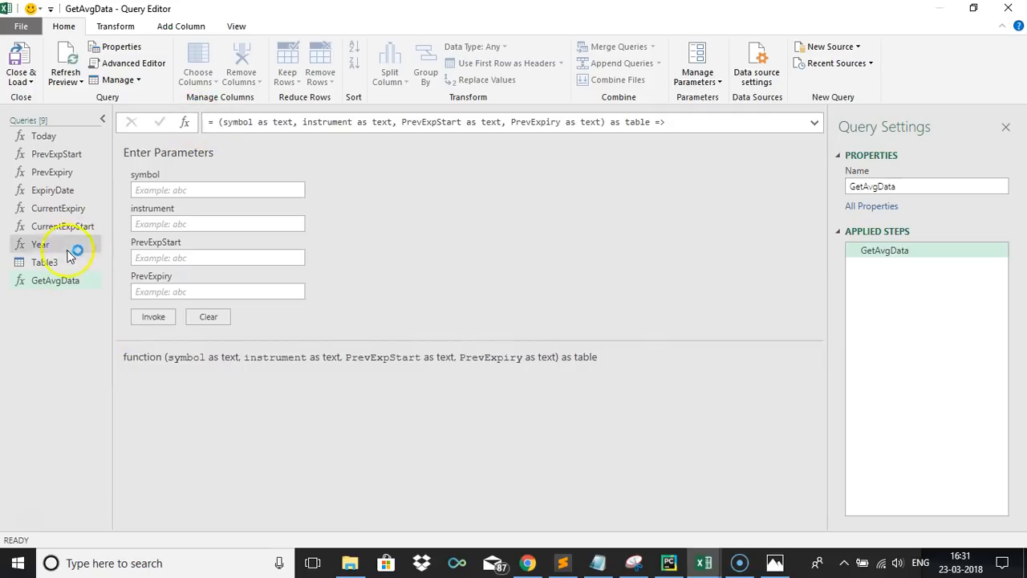
pyautogui.rightClick(46, 284)
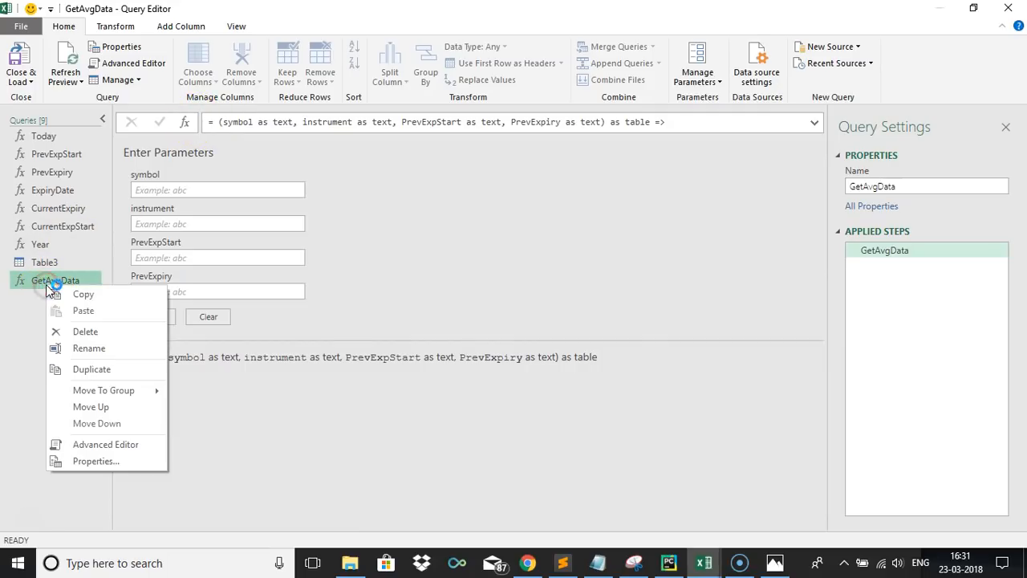
pyautogui.click(86, 375)
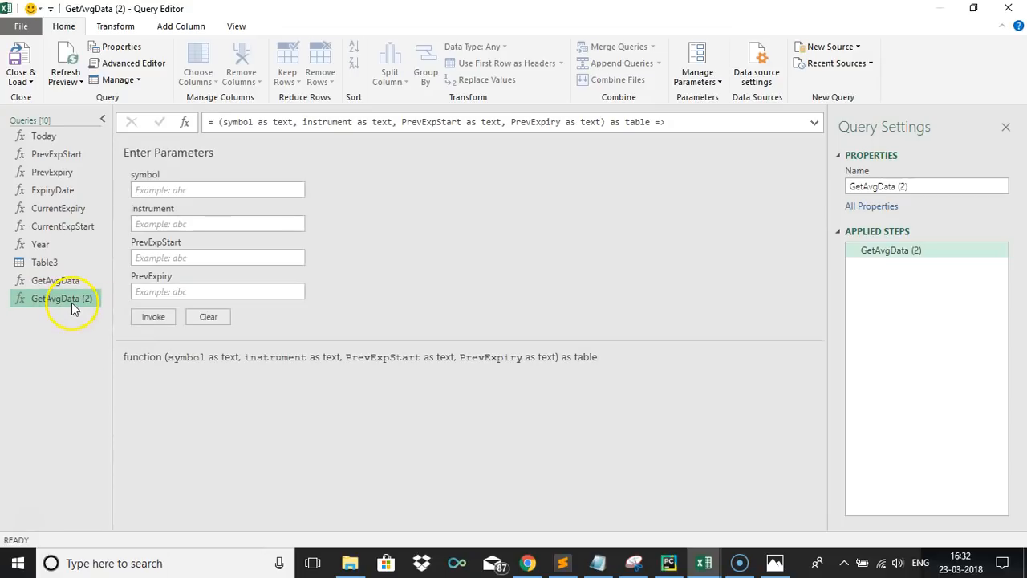
pyautogui.click(907, 188)
pyautogui.press('BackSpace')
pyautogui.press('BackSpace')
pyautogui.press('BackSpace')
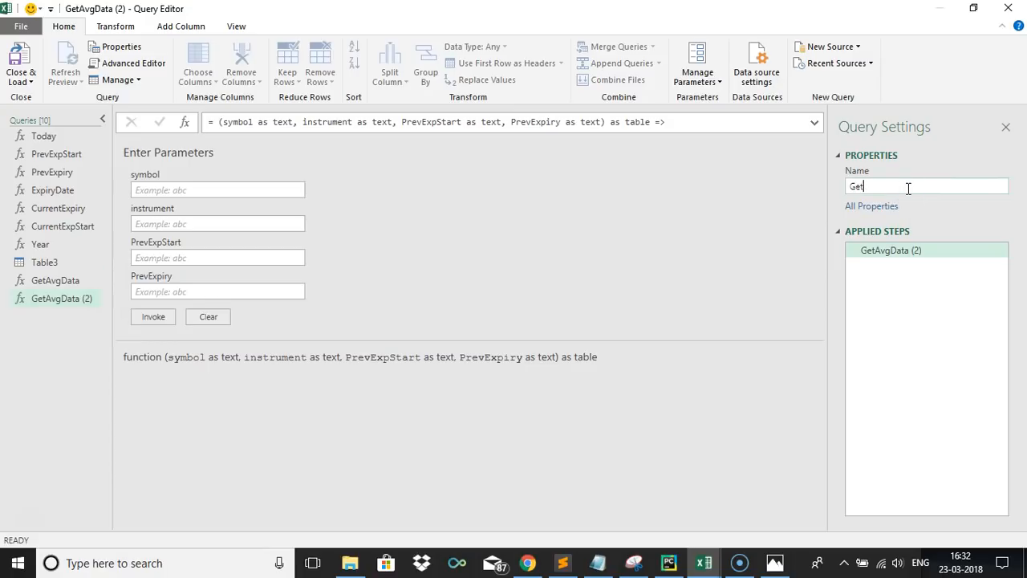
pyautogui.write('FirstClose')
pyautogui.press('Return')
# Open the GetFirstClose code for advanced editing and delete the function parameter line above let
pyautogui.click(128, 63)
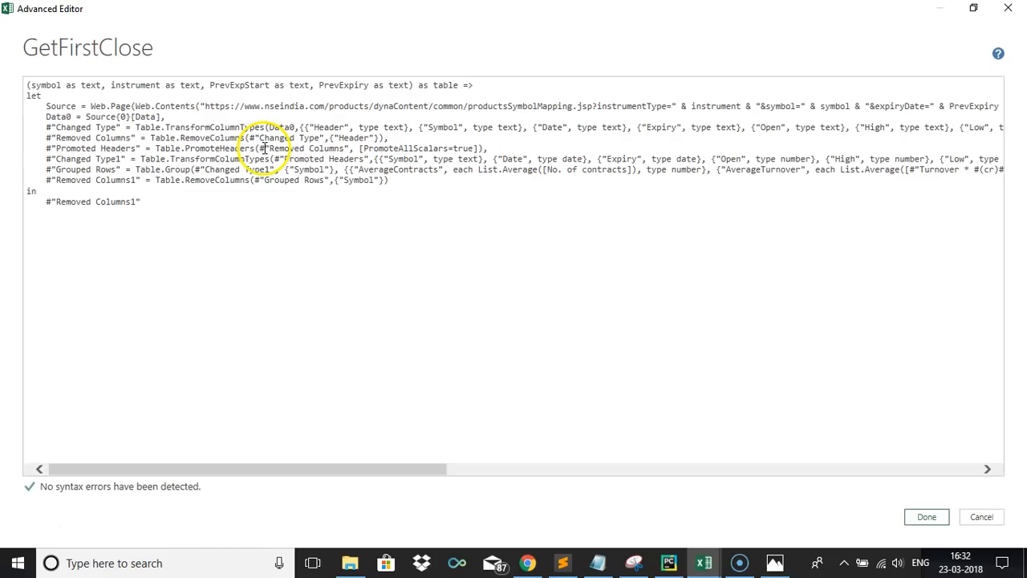
pyautogui.moveTo(476, 84); pyautogui.dragTo(24, 50)
pyautogui.press('Delete')
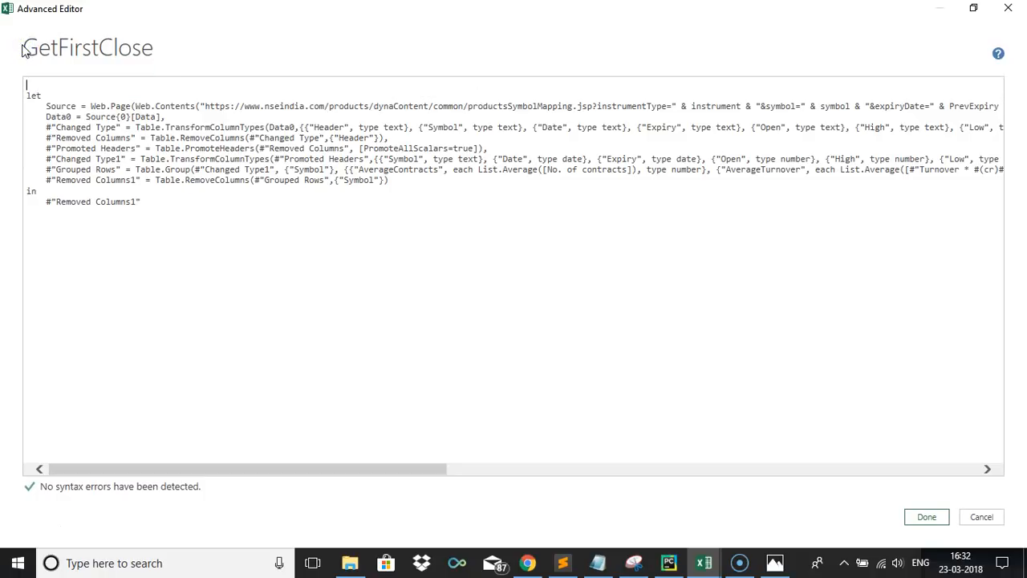
pyautogui.press('Delete')
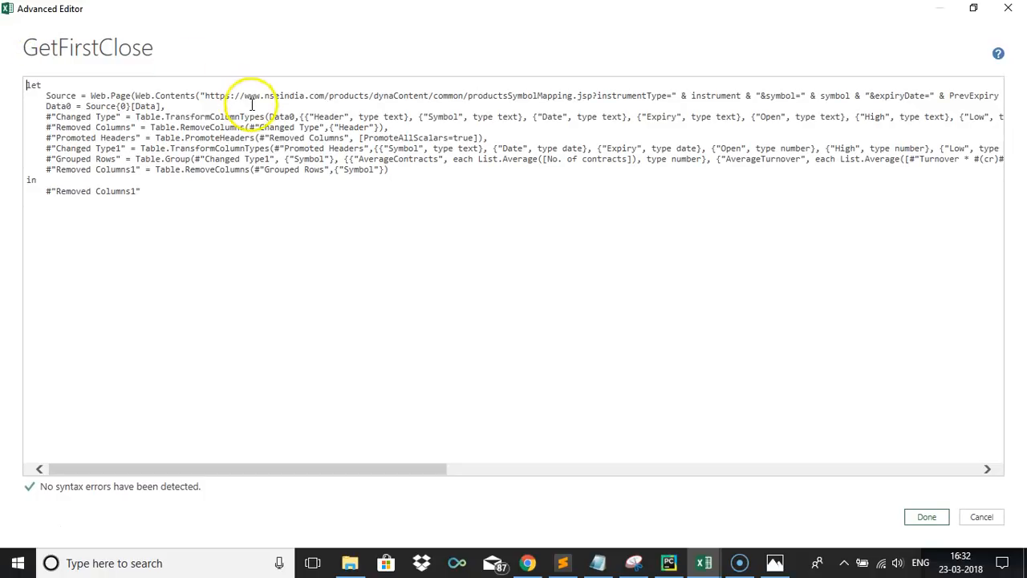
# In Chrome, open the latest productsSymbolMapping request in a new tab and copy its full URL
pyautogui.hotkey('alt', 'Tab')
pyautogui.hotkey('alt', 'Tab')
pyautogui.hotkey('alt', 'Tab')
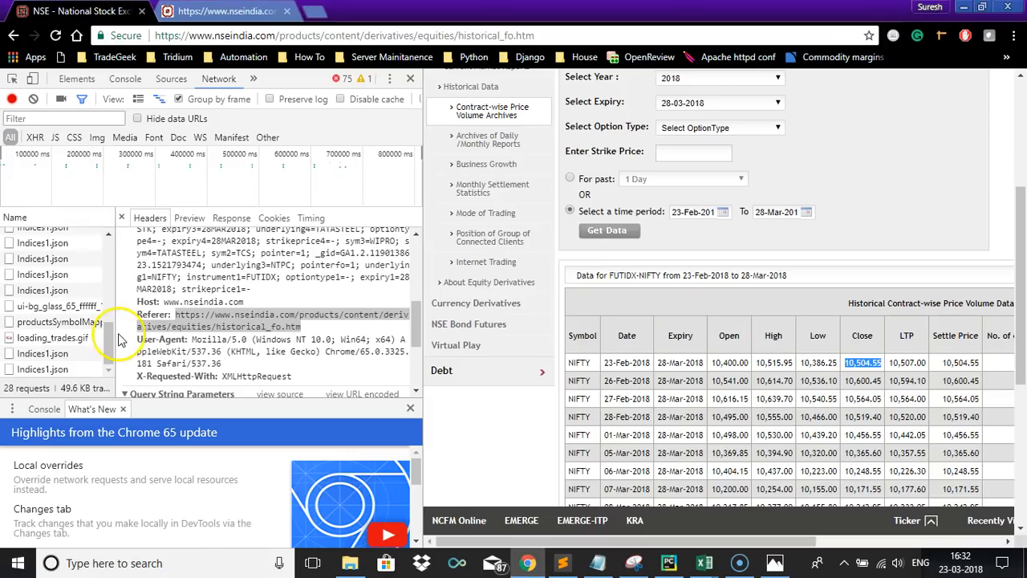
pyautogui.click(64, 322)
pyautogui.rightClick(79, 324)
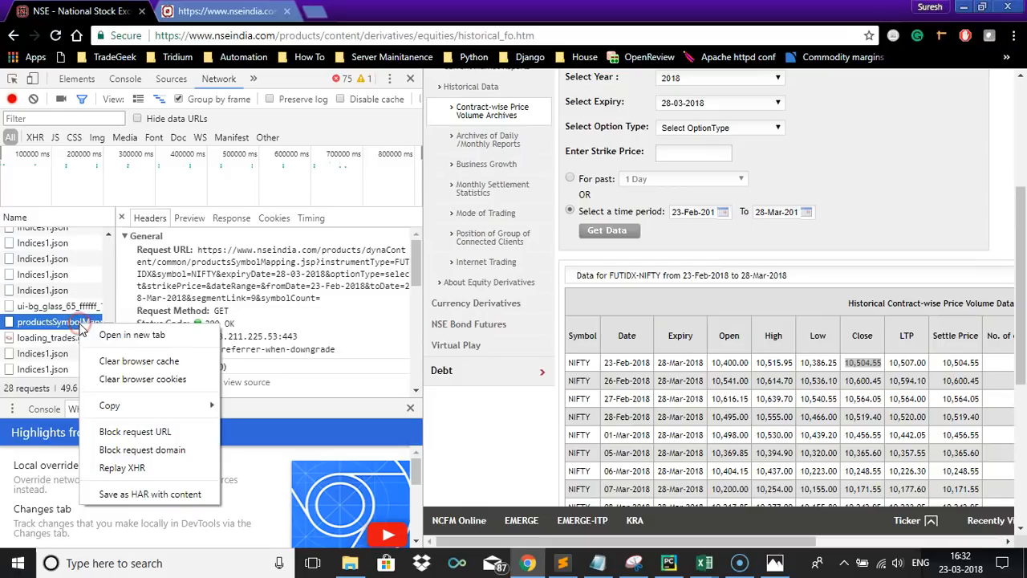
pyautogui.click(92, 336)
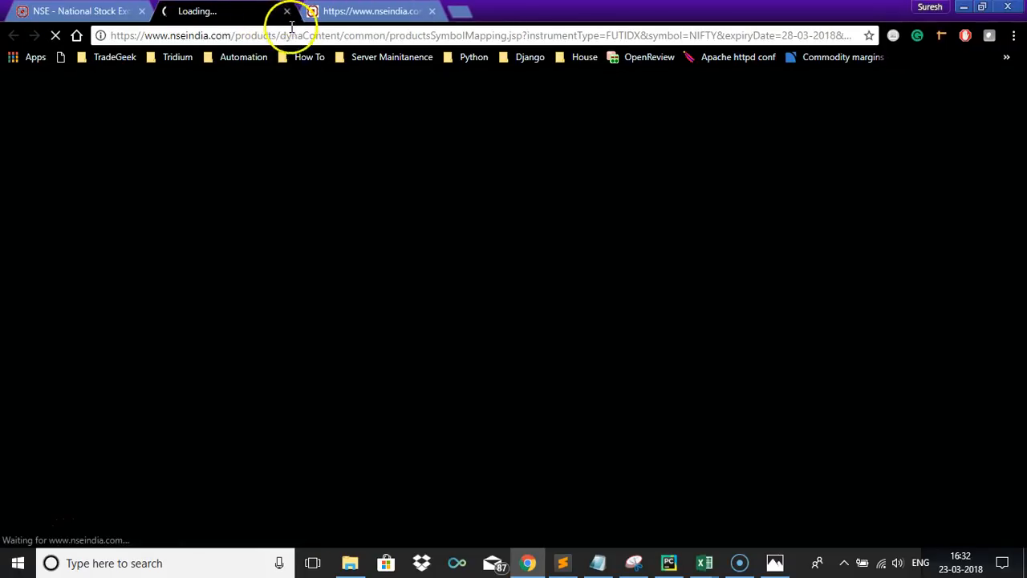
pyautogui.click(294, 38)
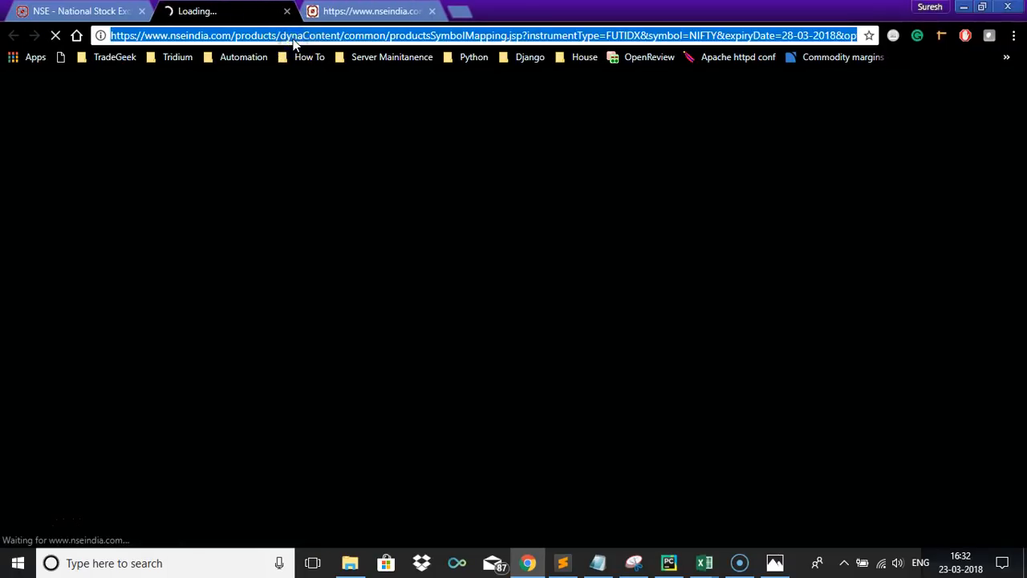
# Back in the GetFirstClose code, replace the Source web address with the copied URL, keeping the Referer header, and apply the code
pyautogui.hotkey('alt', 'Tab')
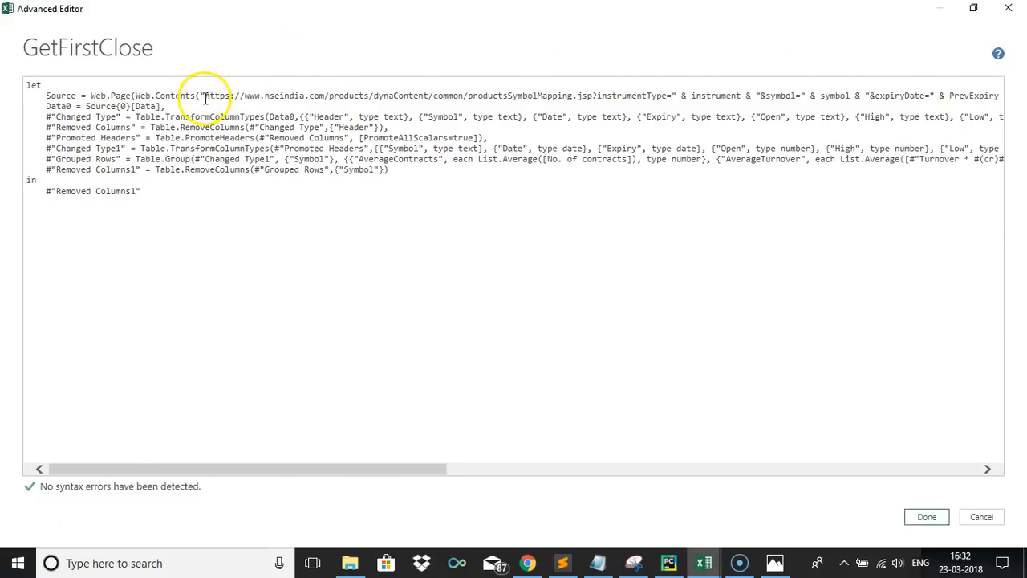
pyautogui.click(203, 96)
pyautogui.hotkey('shift', 'End')
pyautogui.hotkey('shift', 'Left')
pyautogui.hotkey('shift', 'Left')
pyautogui.hotkey('shift', 'Left')
pyautogui.hotkey('shift', 'Left')
pyautogui.hotkey('shift', 'Left')
pyautogui.hotkey('shift', 'Left')
pyautogui.hotkey('shift', 'Left')
pyautogui.hotkey('shift', 'Left')
pyautogui.hotkey('shift', 'Left')
pyautogui.hotkey('shift', 'Left')
pyautogui.hotkey('shift', 'Left')
pyautogui.hotkey('shift', 'Left')
pyautogui.hotkey('shift', 'Left')
pyautogui.hotkey('shift', 'Left')
pyautogui.hotkey('shift', 'Left')
pyautogui.hotkey('shift', 'Left')
pyautogui.hotkey('shift', 'Left')
pyautogui.hotkey('shift', 'Left')
pyautogui.hotkey('shift', 'Left')
pyautogui.hotkey('shift', 'Left')
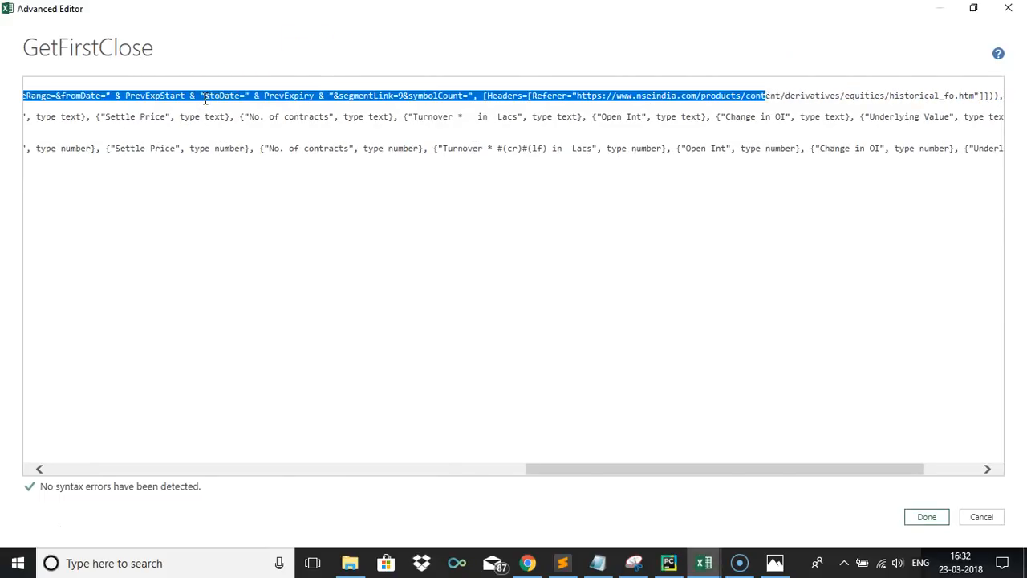
pyautogui.hotkey('shift', 'Left')
pyautogui.hotkey('shift', 'Left')
pyautogui.hotkey('shift', 'Left')
pyautogui.hotkey('shift', 'Left')
pyautogui.hotkey('shift', 'Left')
pyautogui.hotkey('shift', 'Left')
pyautogui.hotkey('shift', 'Left')
pyautogui.hotkey('shift', 'Left')
pyautogui.hotkey('shift', 'Left')
pyautogui.hotkey('shift', 'Left')
pyautogui.hotkey('shift', 'Left')
pyautogui.hotkey('shift', 'Left')
pyautogui.hotkey('shift', 'Left')
pyautogui.hotkey('shift', 'Left')
pyautogui.hotkey('shift', 'Left')
pyautogui.hotkey('shift', 'Left')
pyautogui.hotkey('shift', 'Left')
pyautogui.hotkey('shift', 'Left')
pyautogui.hotkey('shift', 'Left')
pyautogui.hotkey('shift', 'Left')
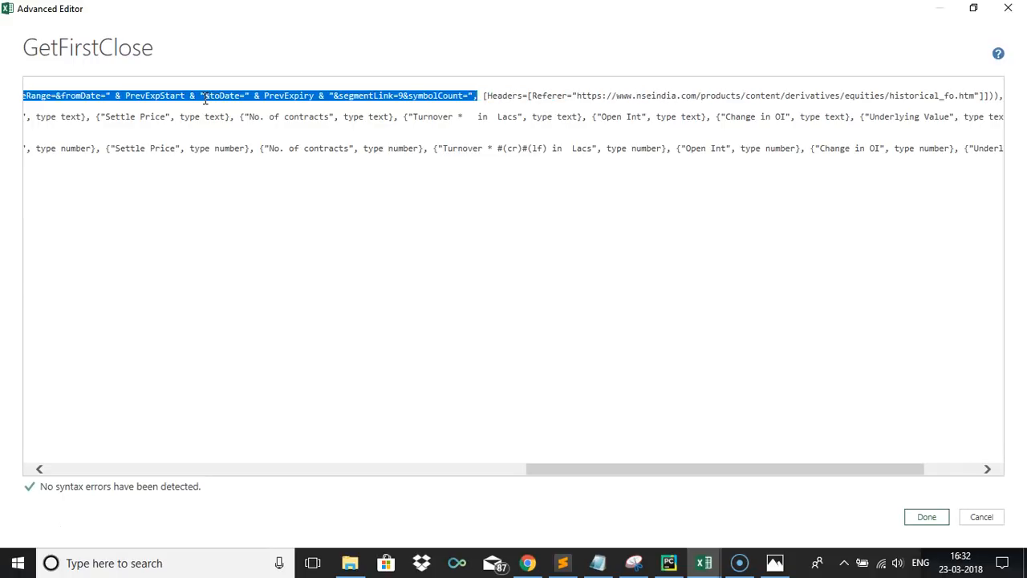
pyautogui.hotkey('ctrl', 'v')
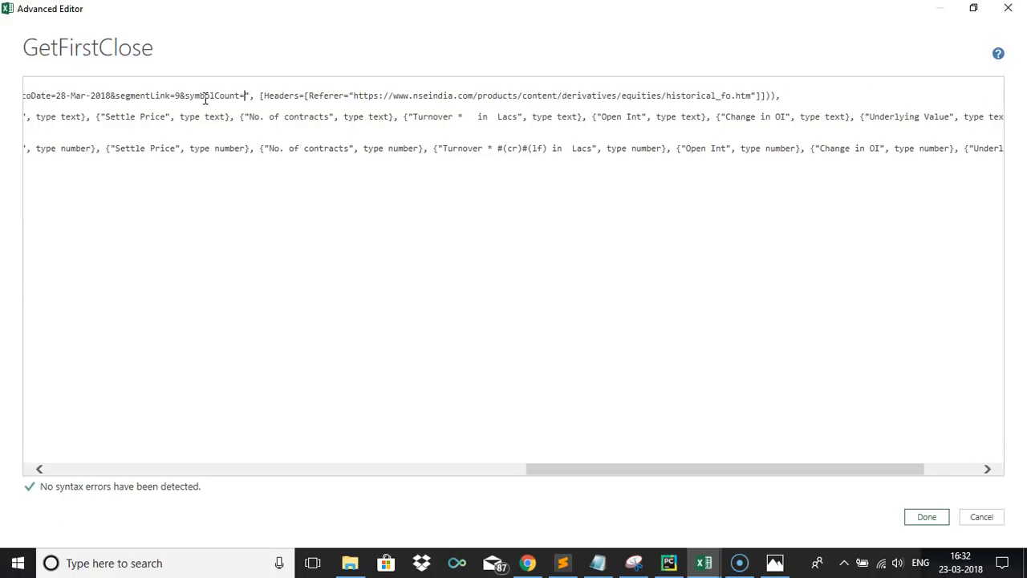
pyautogui.moveTo(626, 474); pyautogui.dragTo(41, 396)
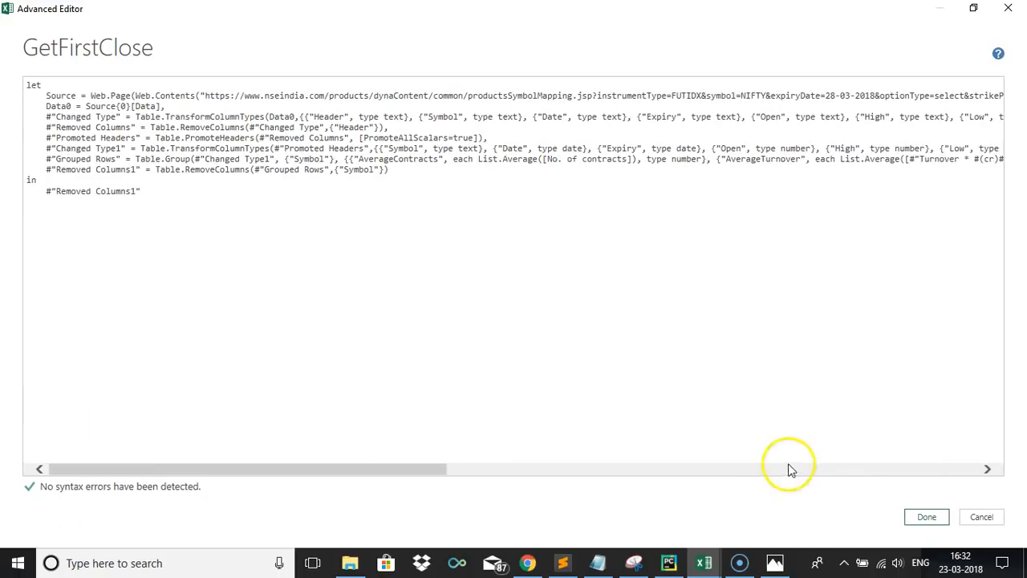
pyautogui.click(941, 518)
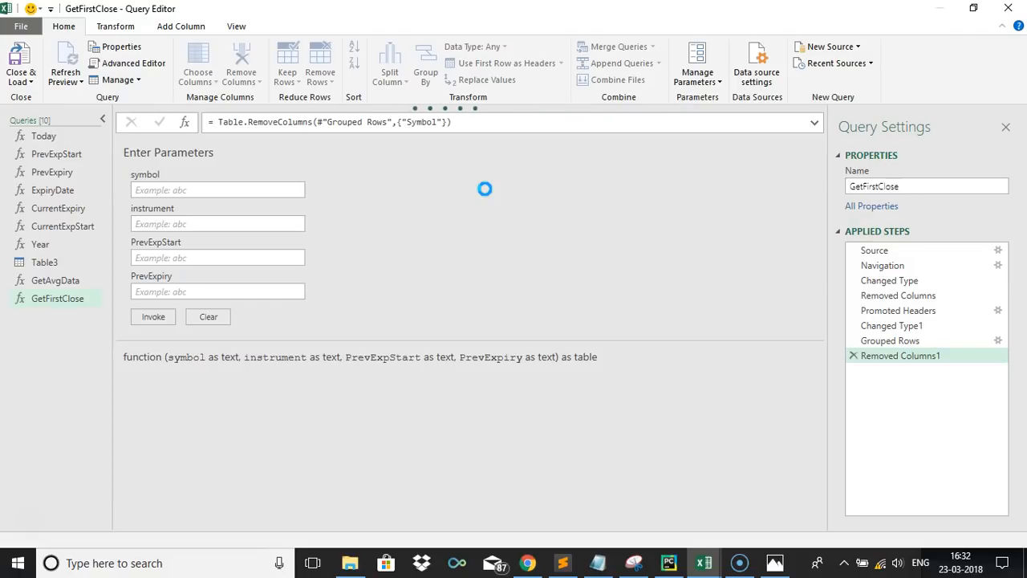
pyautogui.click(159, 470)
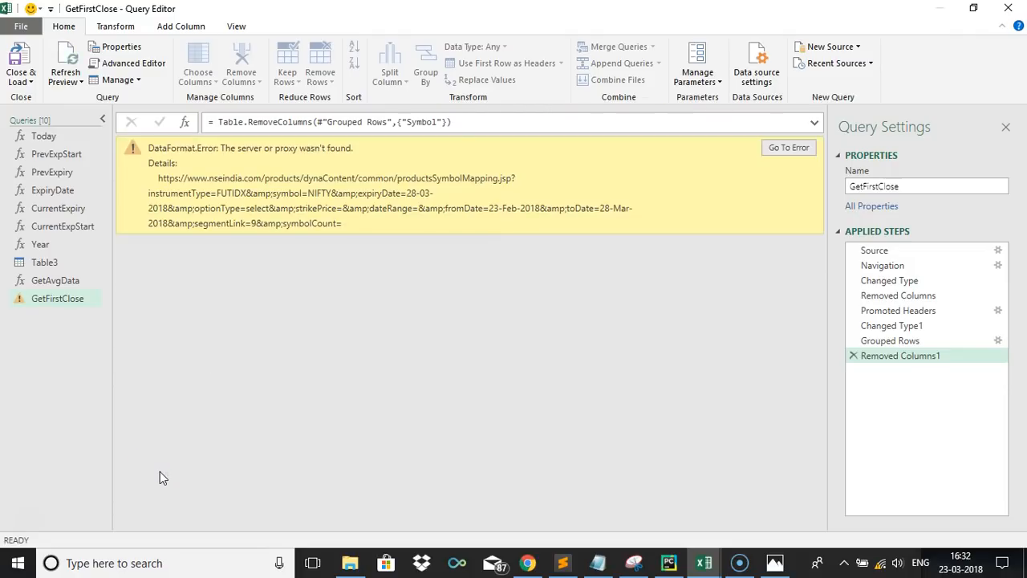
pyautogui.click(583, 286)
pyautogui.press('Escape')
pyautogui.click(42, 299)
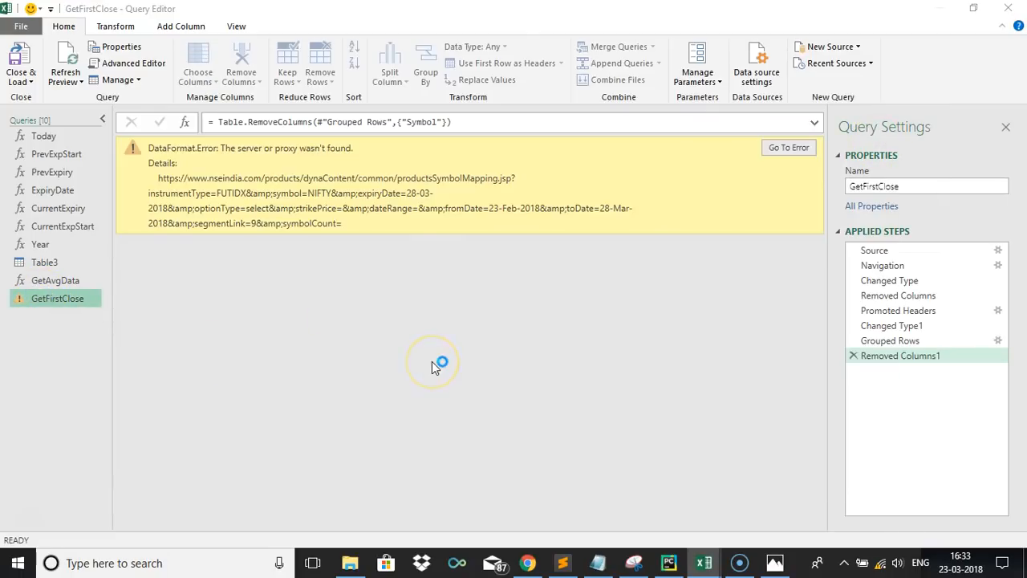
# Delete the GetFirstClose query and start a new query from a web source
pyautogui.press('Delete')
pyautogui.click(581, 305)
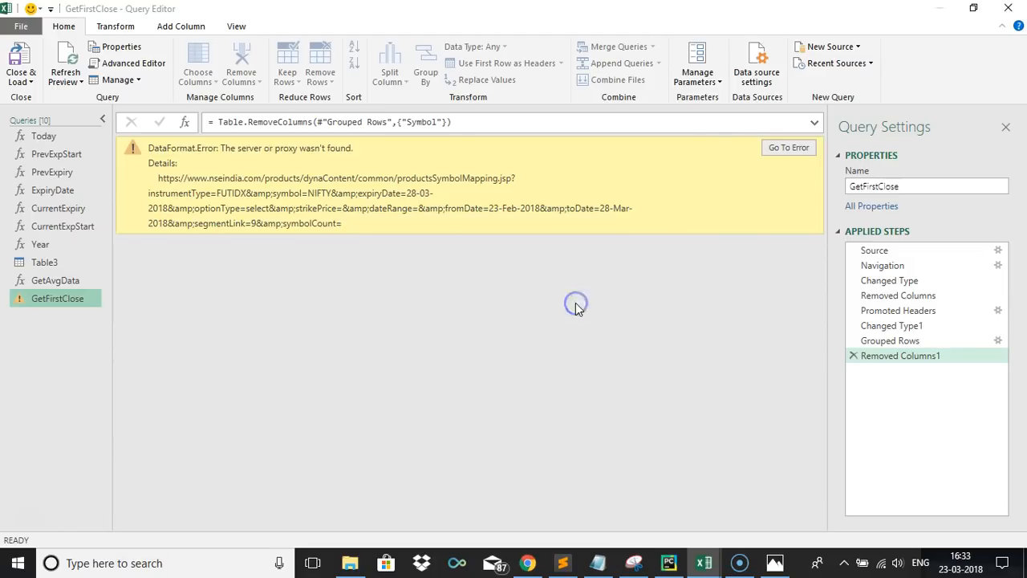
pyautogui.click(855, 47)
pyautogui.click(875, 104)
pyautogui.click(946, 120)
# Copy the productsSymbolMapping URL from Chrome and paste it as the first URL part of the new web source in Advanced mode
pyautogui.click(521, 564)
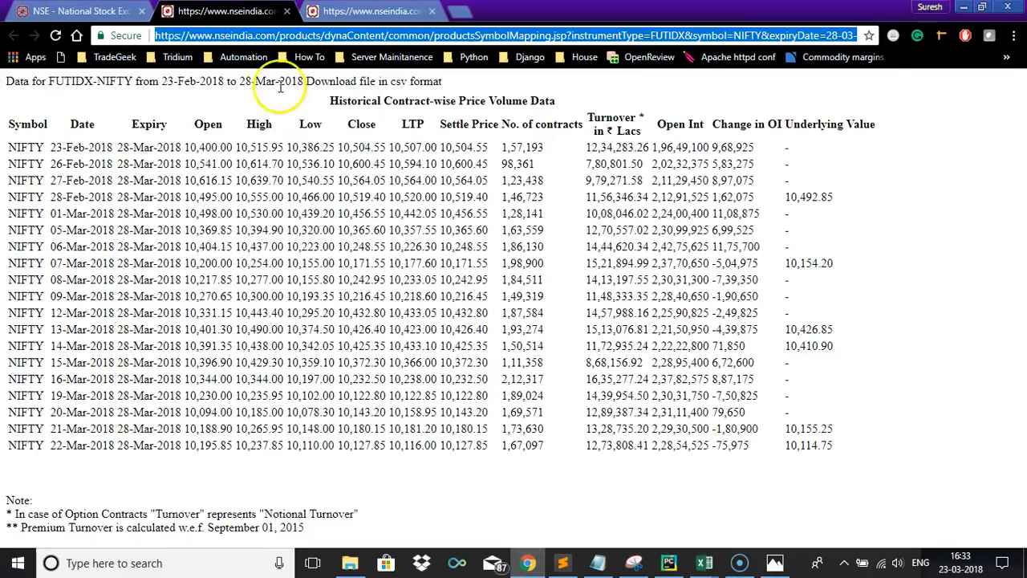
pyautogui.hotkey('ctrl', 'l')
pyautogui.hotkey('alt', 'Tab')
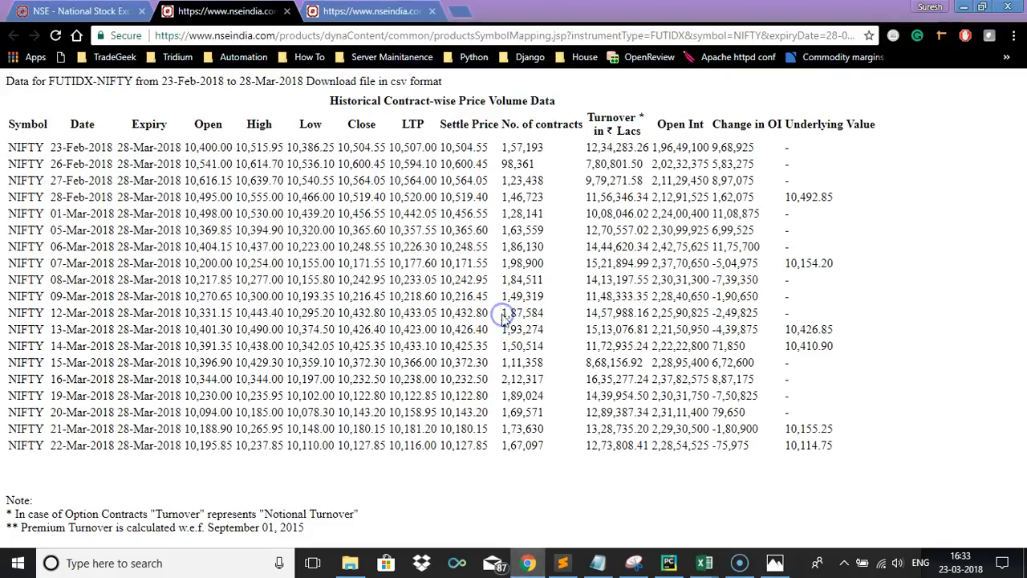
pyautogui.hotkey('alt', 'Tab')
pyautogui.press('Escape')
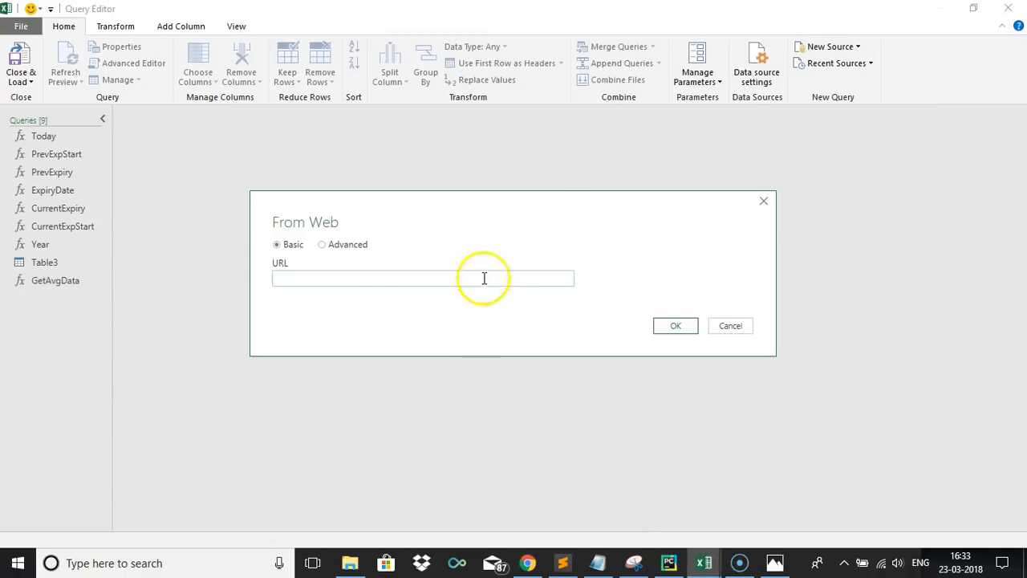
pyautogui.click(331, 245)
pyautogui.click(341, 281)
pyautogui.hotkey('ctrl', 'v')
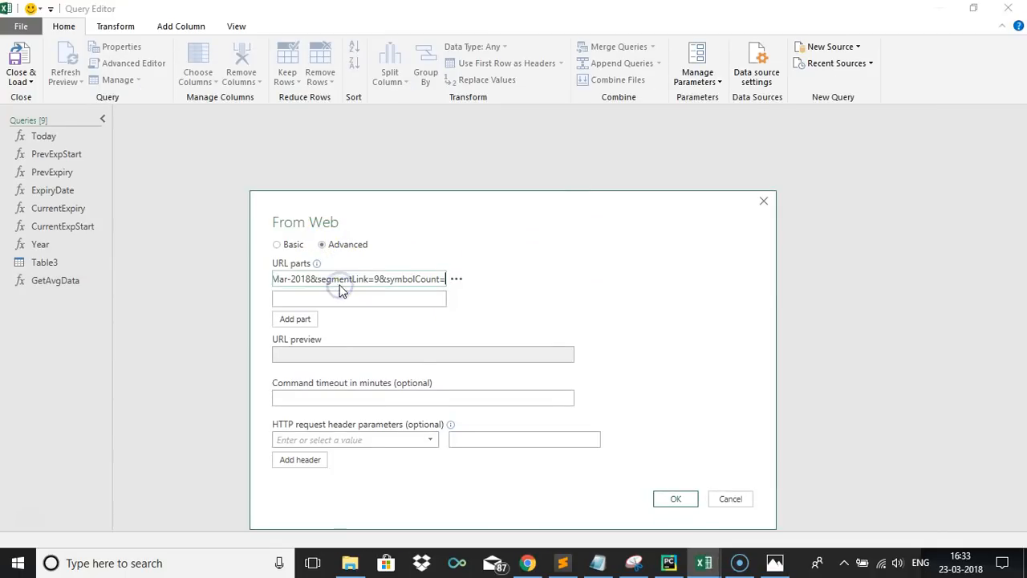
# In Chrome's NSE tab, copy the Referer address from the productsSymbolMapping request headers and return to the Query Editor
pyautogui.hotkey('alt', 'Tab')
pyautogui.hotkey('alt', 'Tab')
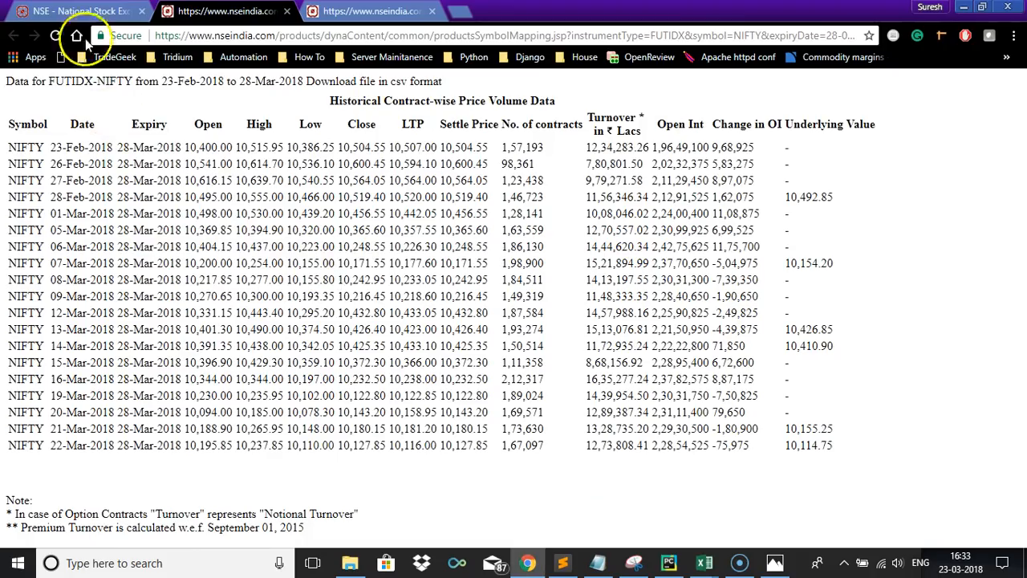
pyautogui.click(76, 12)
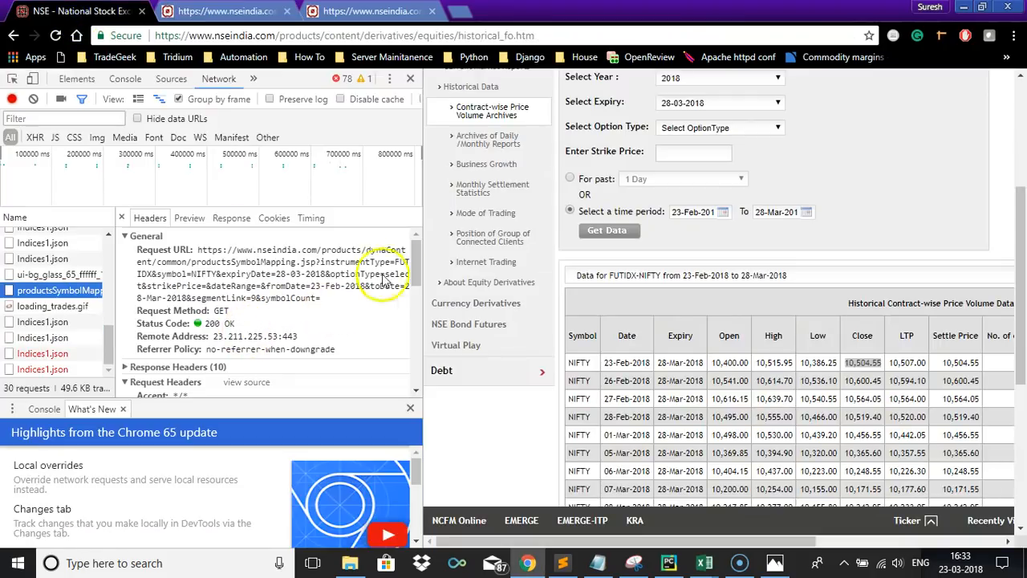
pyautogui.click(414, 270)
pyautogui.moveTo(414, 269); pyautogui.dragTo(409, 340)
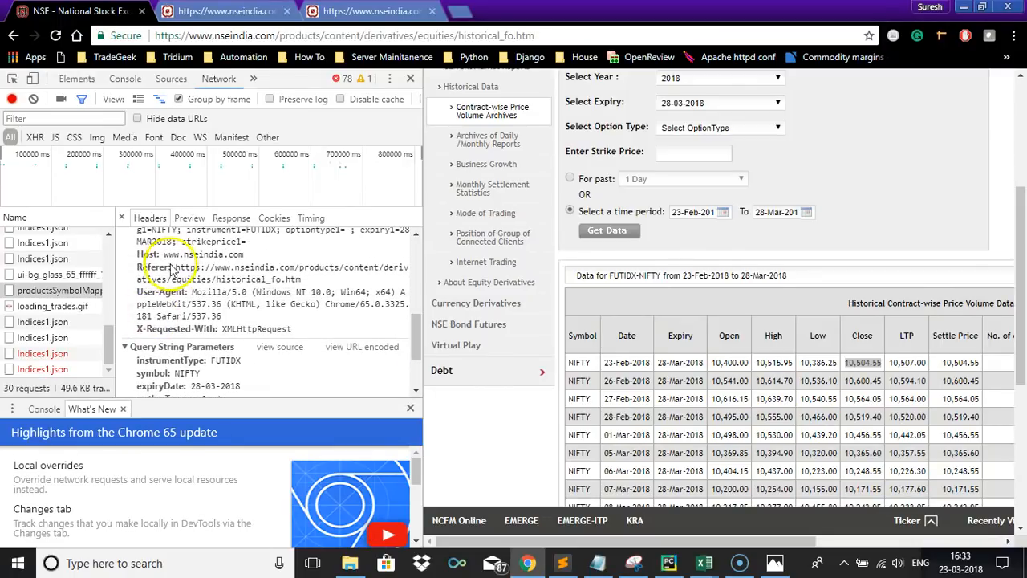
pyautogui.moveTo(177, 268); pyautogui.dragTo(309, 279)
pyautogui.hotkey('alt', 'Tab')
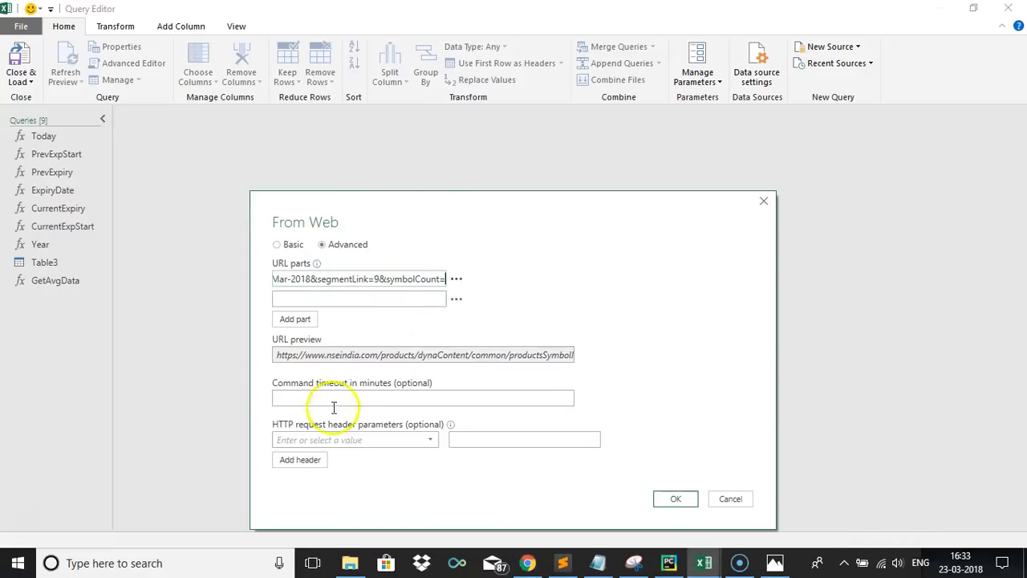
# Add a Referer request header with the copied historical_fo.htm address to the web source and connect
pyautogui.click(323, 439)
pyautogui.write('Ref')
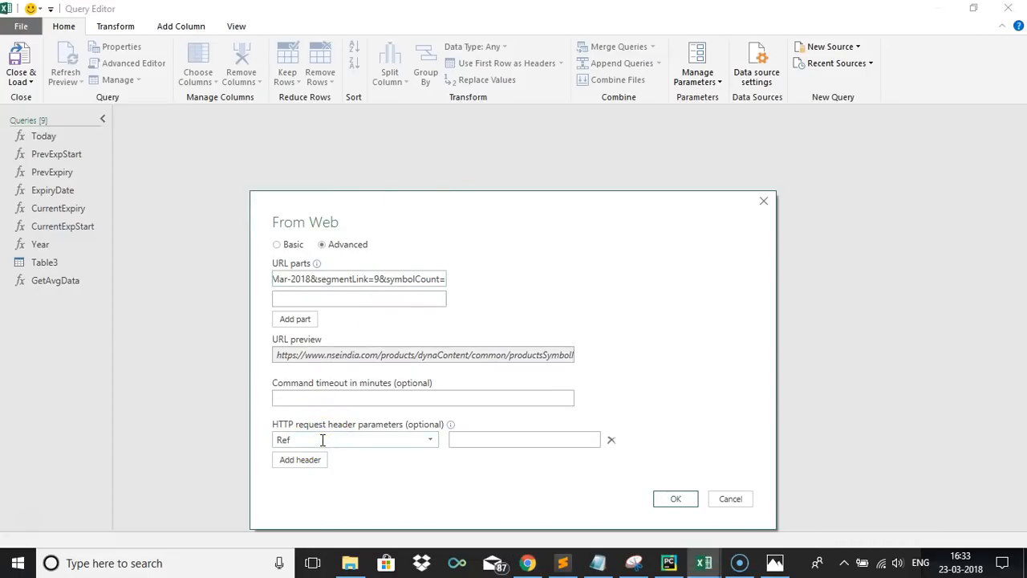
pyautogui.click(429, 440)
pyautogui.moveTo(435, 245); pyautogui.dragTo(431, 407)
pyautogui.click(323, 303)
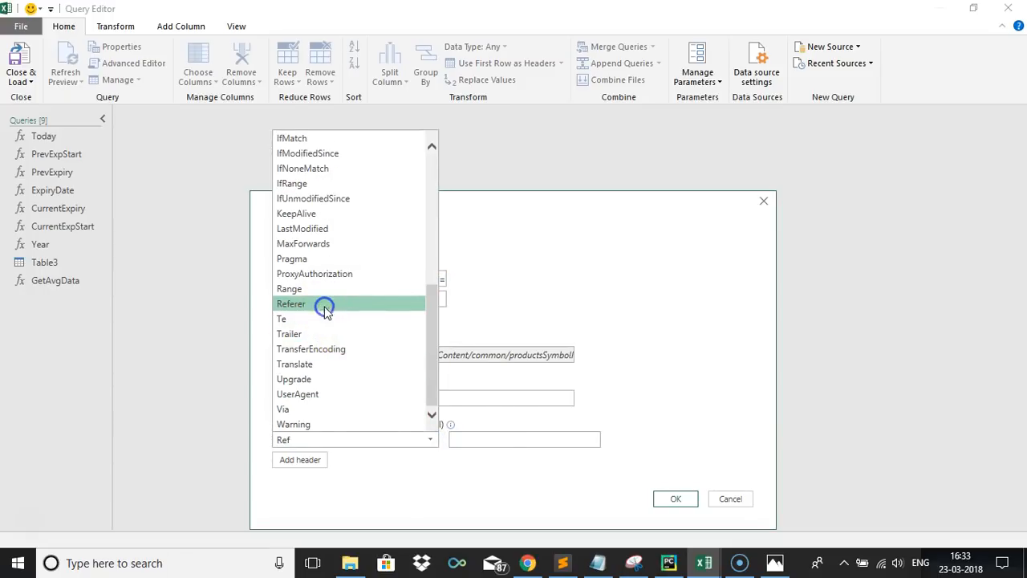
pyautogui.click(487, 440)
pyautogui.write('/derivatives/equities/historical_fo.htm')
pyautogui.click(678, 498)
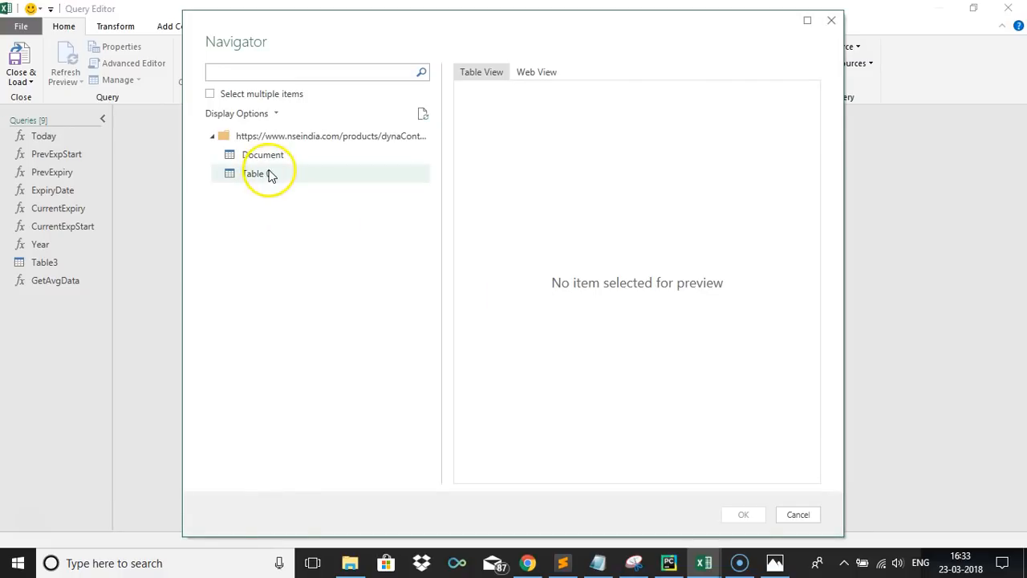
# Load Table 0 from the web source and promote its first row to headers
pyautogui.click(270, 176)
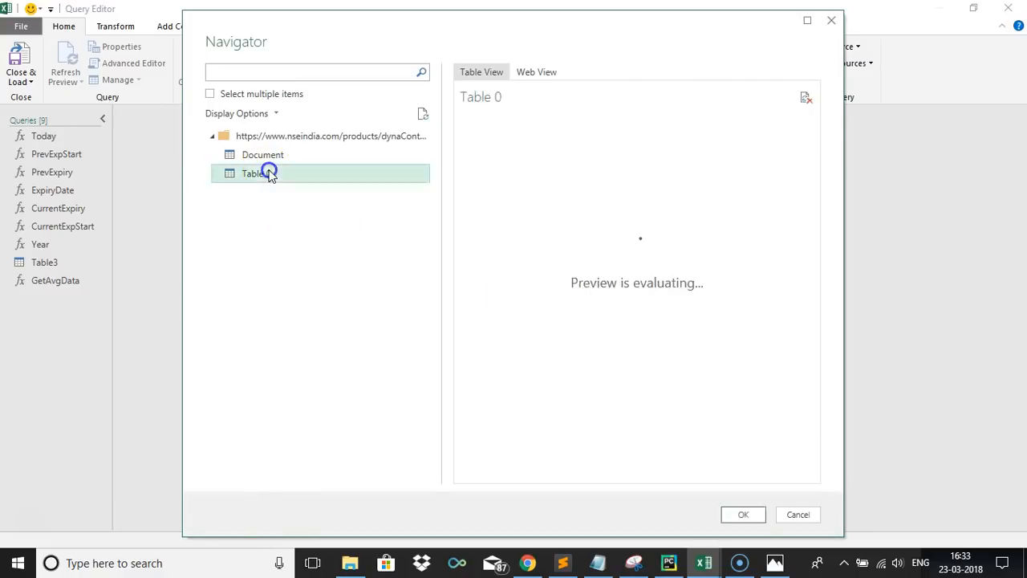
pyautogui.click(751, 523)
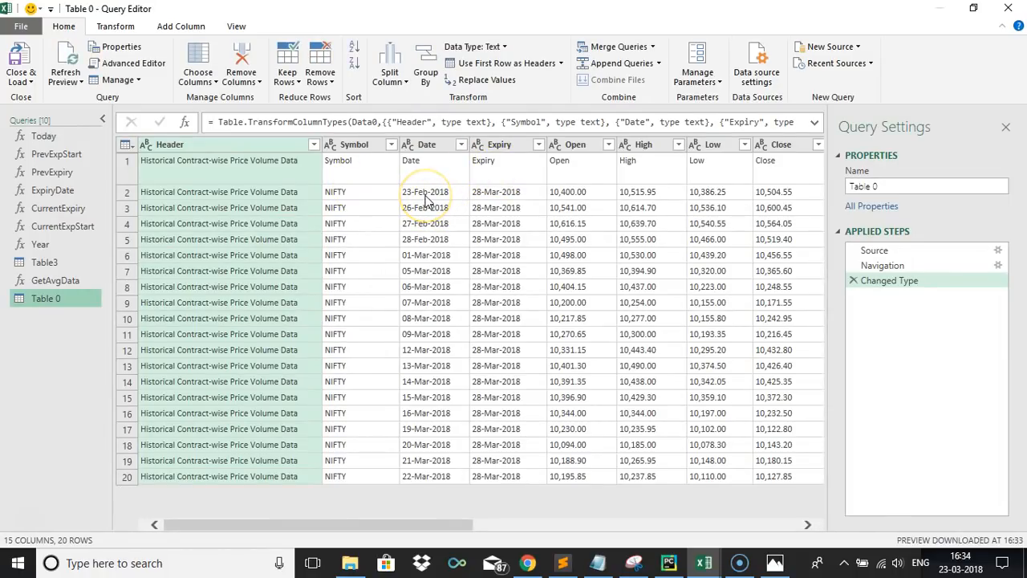
pyautogui.click(277, 160)
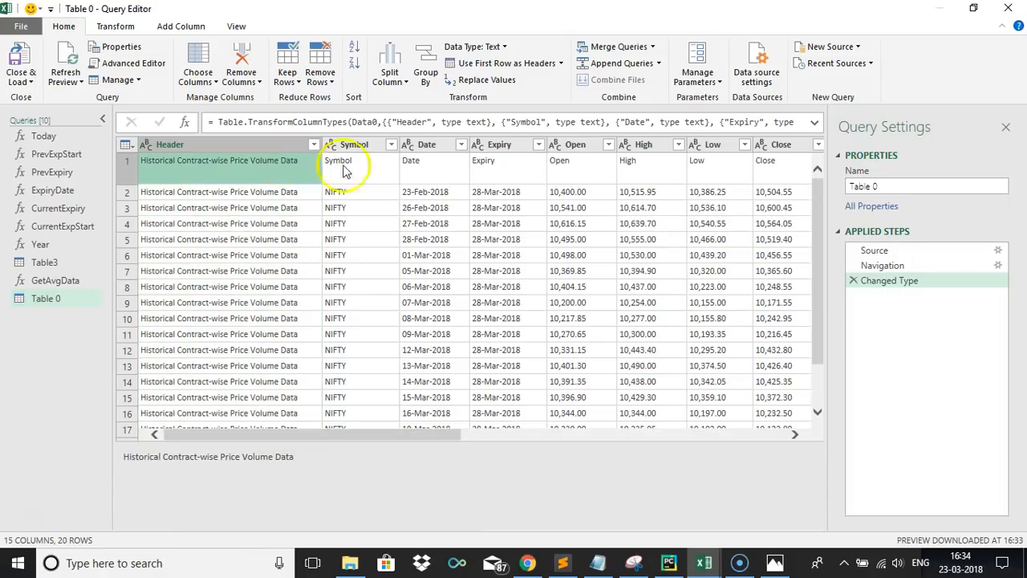
pyautogui.click(508, 67)
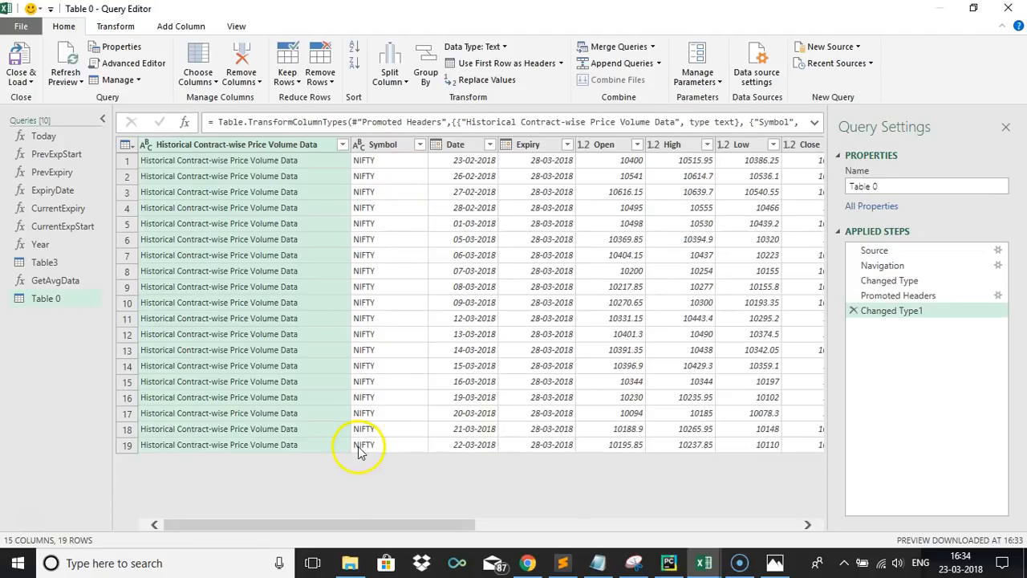
# Drill down into the Close value of the first row
pyautogui.moveTo(446, 526); pyautogui.dragTo(579, 534)
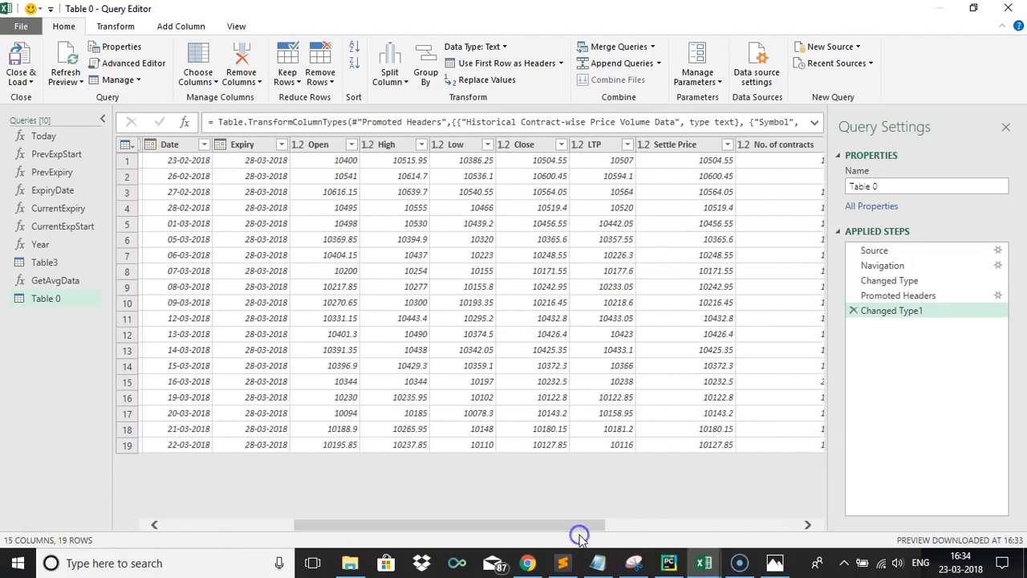
pyautogui.click(550, 160)
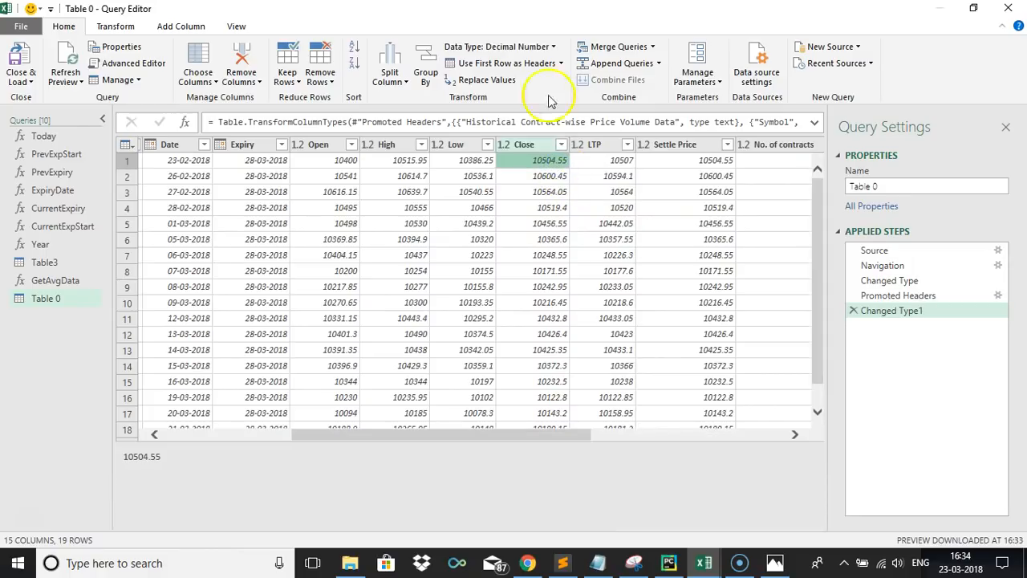
pyautogui.rightClick(538, 166)
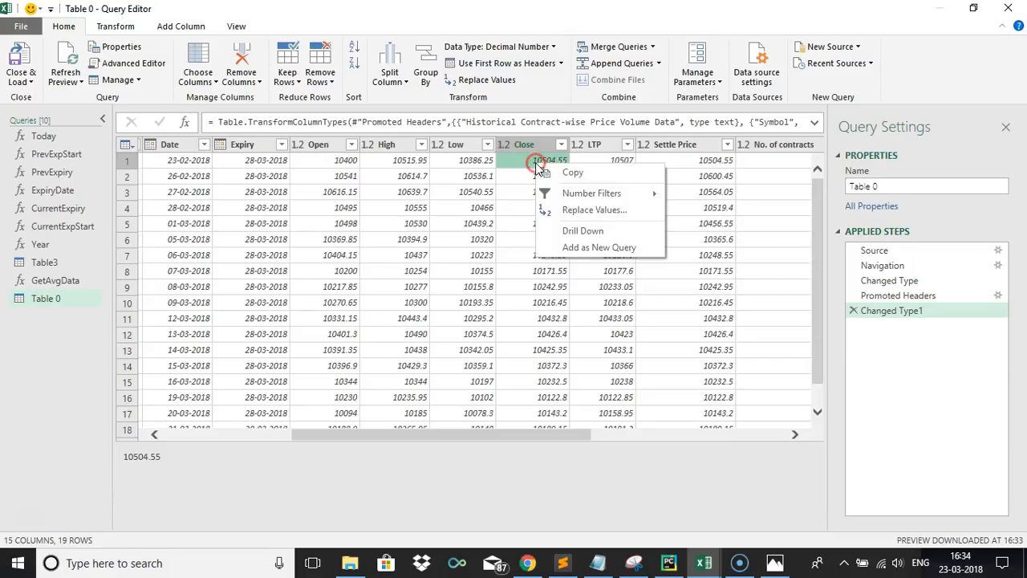
pyautogui.click(590, 231)
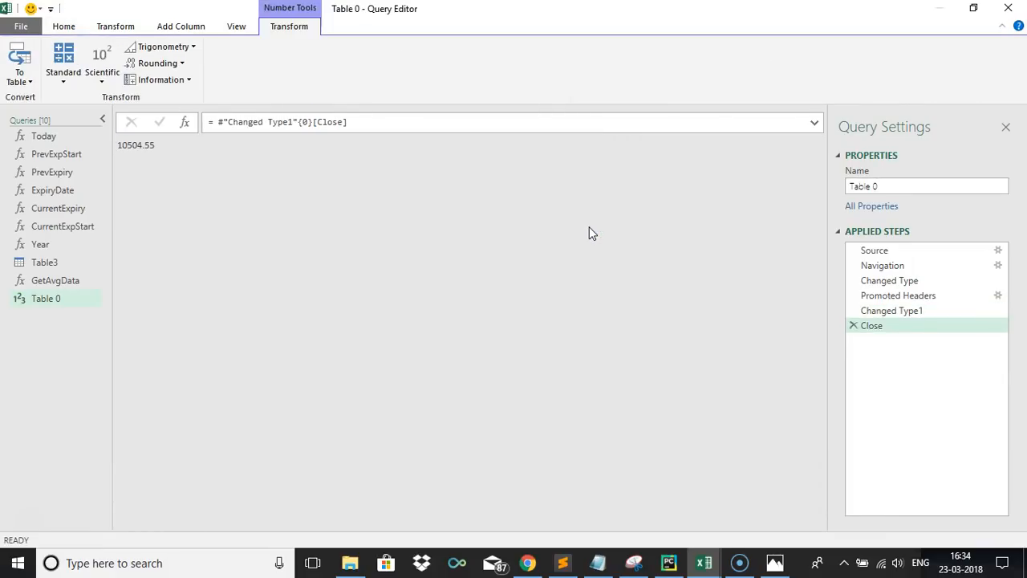
pyautogui.moveTo(117, 145); pyautogui.dragTo(170, 155)
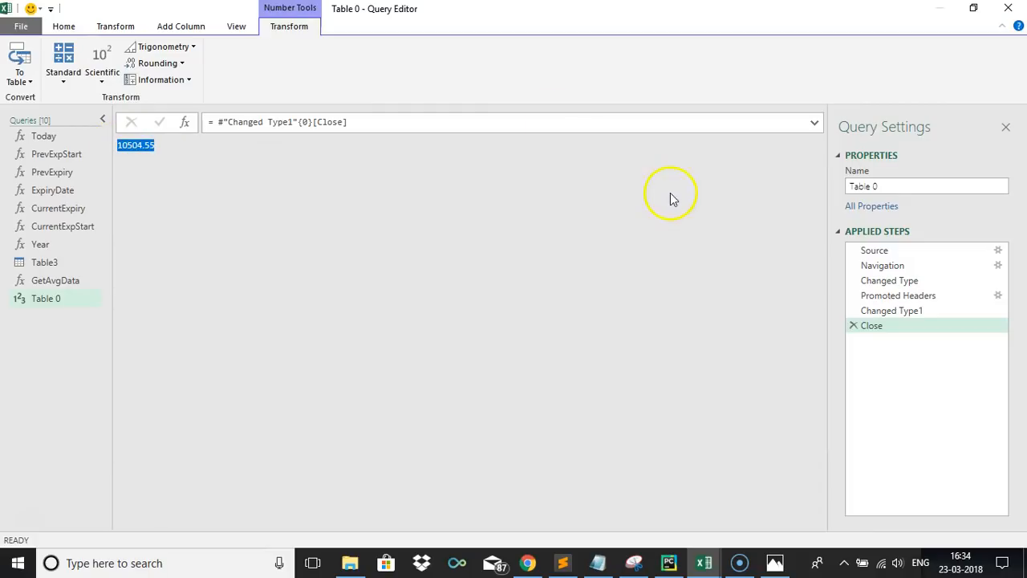
# Rename the Table 0 query as FirstDayClose
pyautogui.click(880, 184)
pyautogui.press('BackSpace')
pyautogui.press('BackSpace')
pyautogui.press('BackSpace')
pyautogui.press('BackSpace')
pyautogui.press('BackSpace')
pyautogui.press('BackSpace')
pyautogui.press('BackSpace')
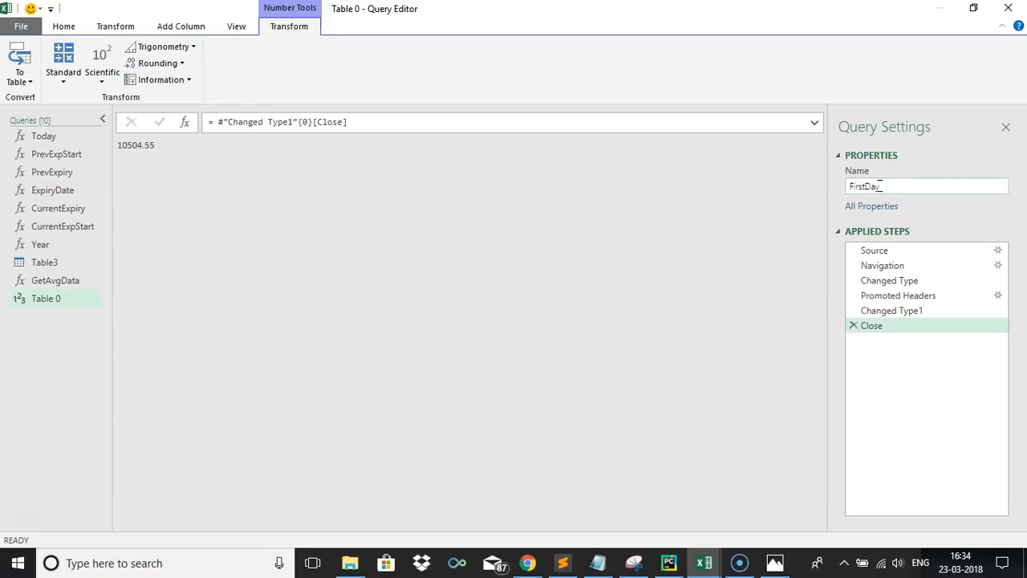
pyautogui.press('Return')
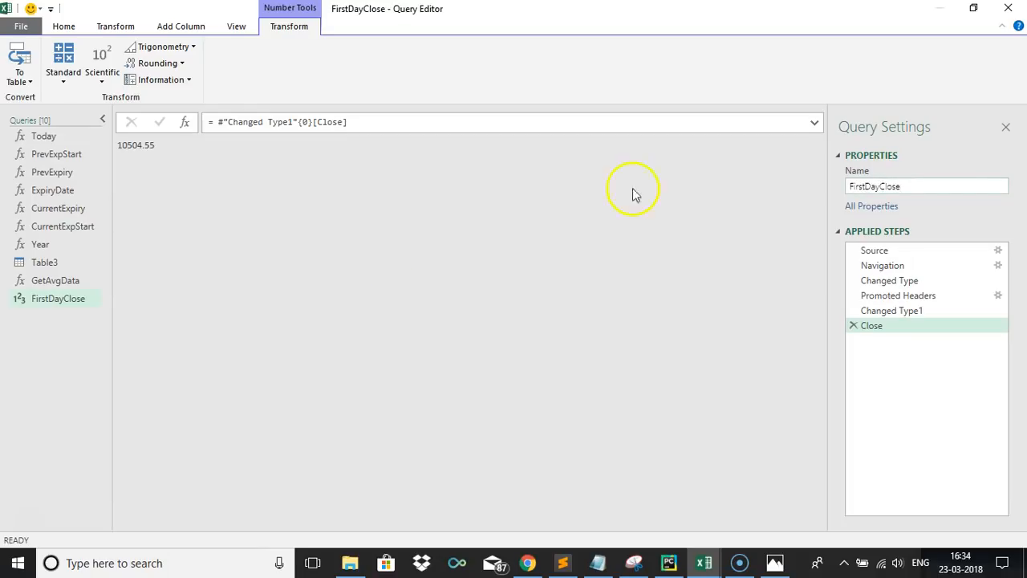
pyautogui.click(57, 298)
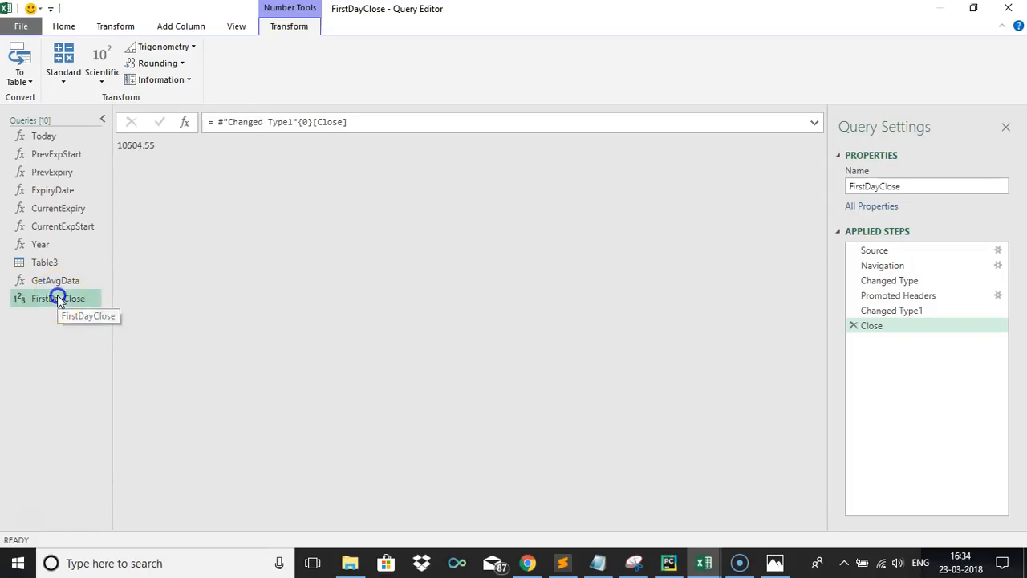
pyautogui.press('Delete')
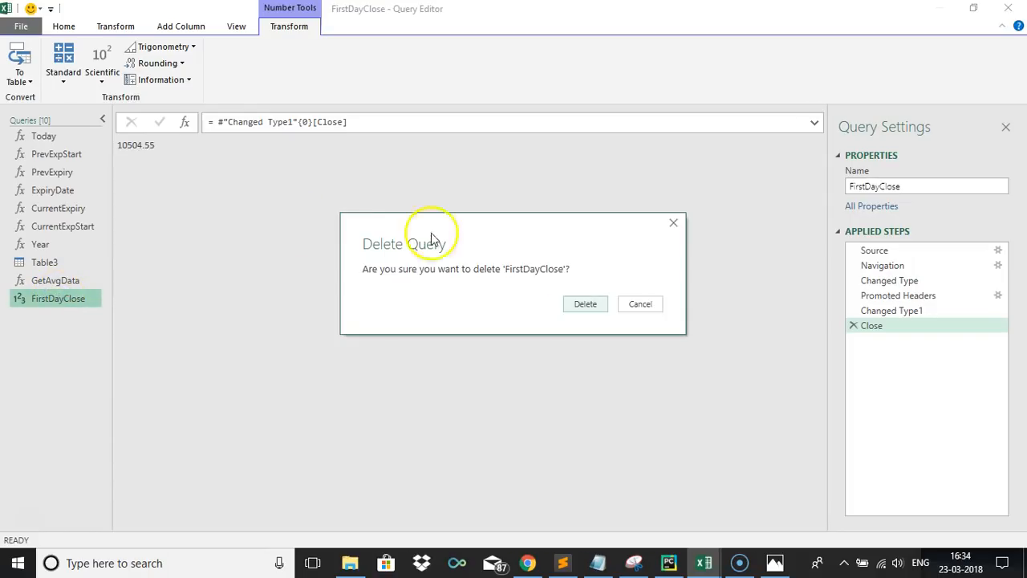
pyautogui.click(640, 305)
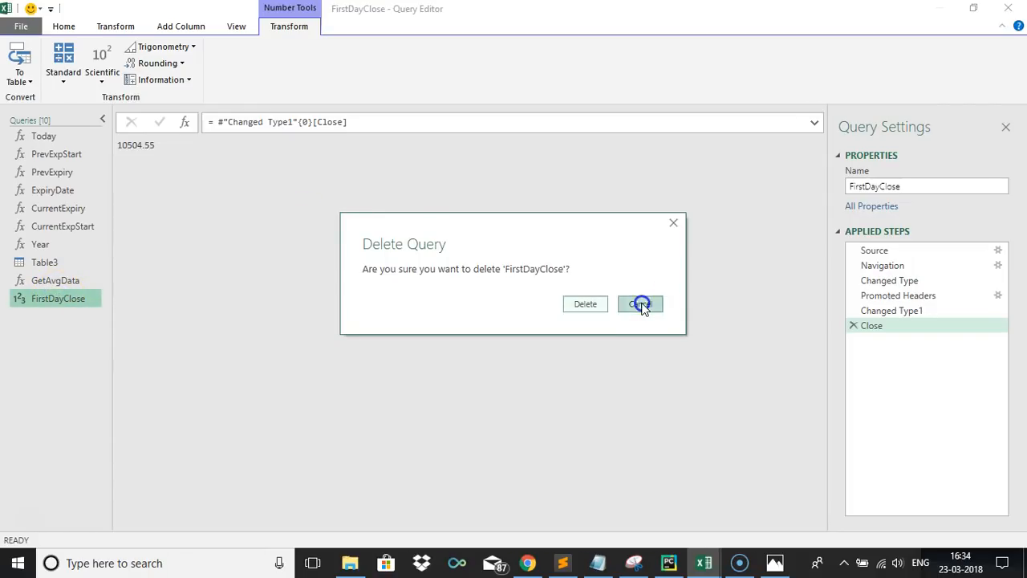
# In the FirstDayClose code, insert "(symbol as text, instrument as text, CurrentExpiry, CurrentExpiryStart as text) as table =>" above let
pyautogui.click(53, 302)
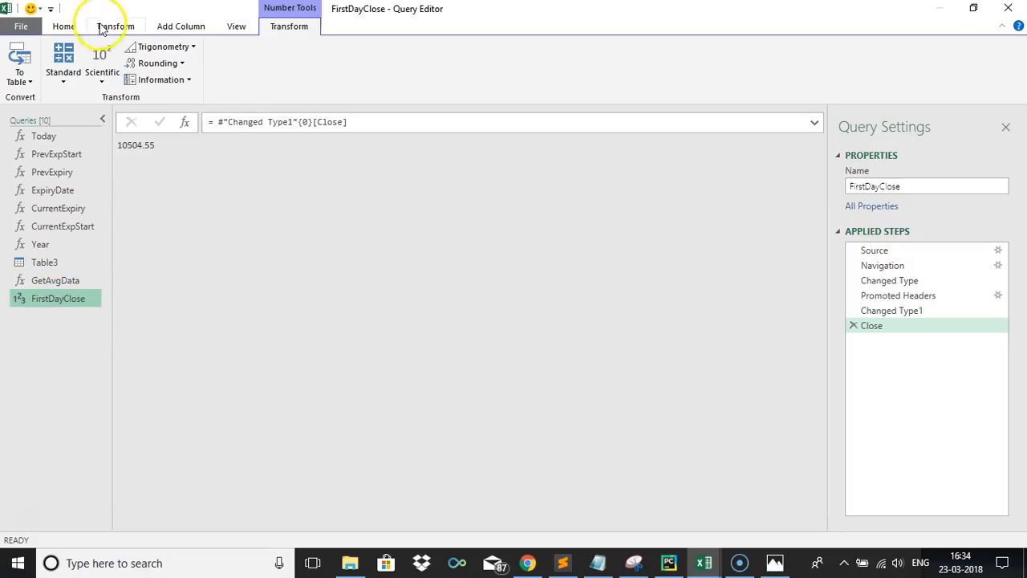
pyautogui.click(65, 26)
pyautogui.click(134, 68)
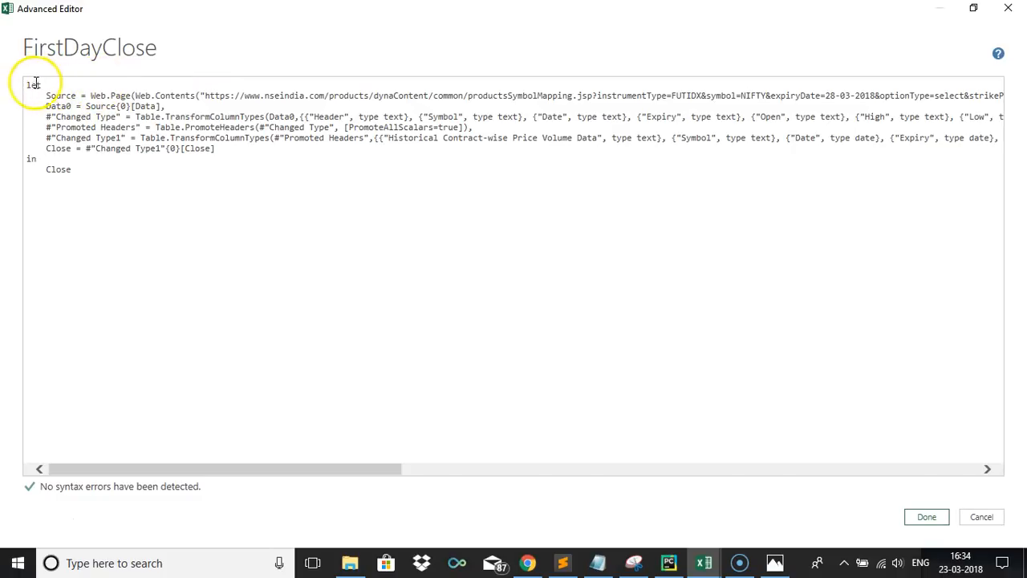
pyautogui.click(30, 83)
pyautogui.press('Return')
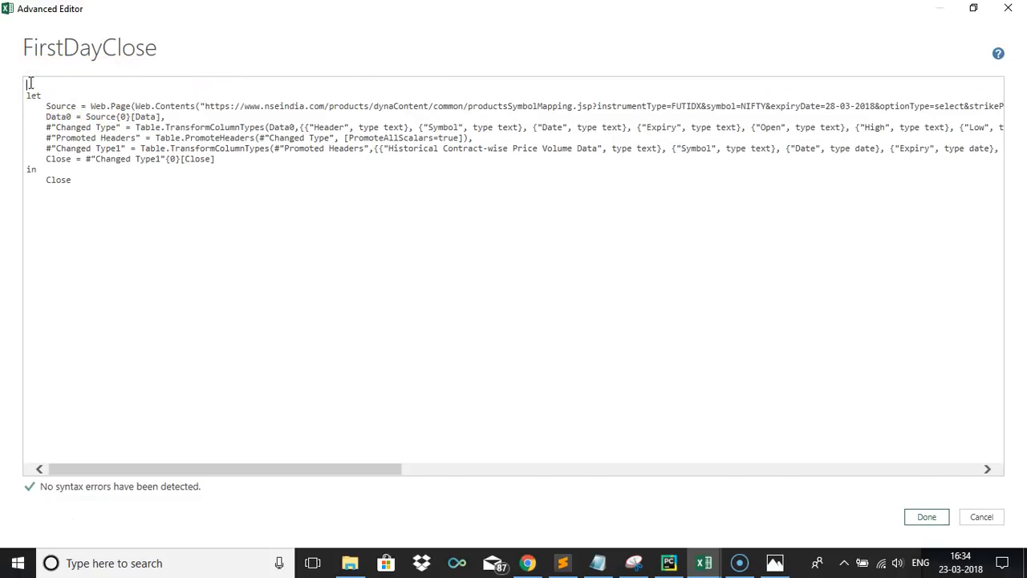
pyautogui.write('(')
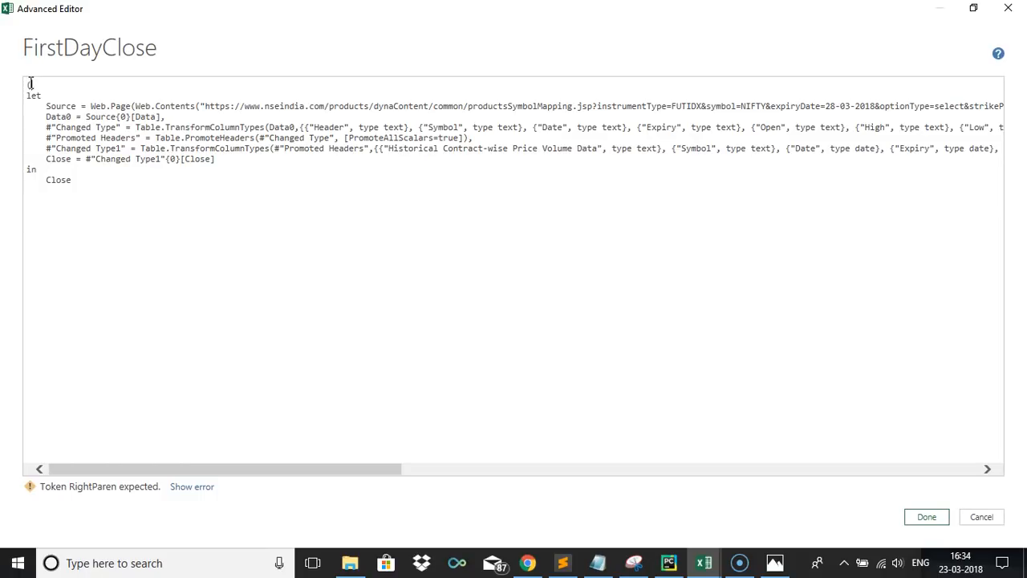
pyautogui.write('Symb')
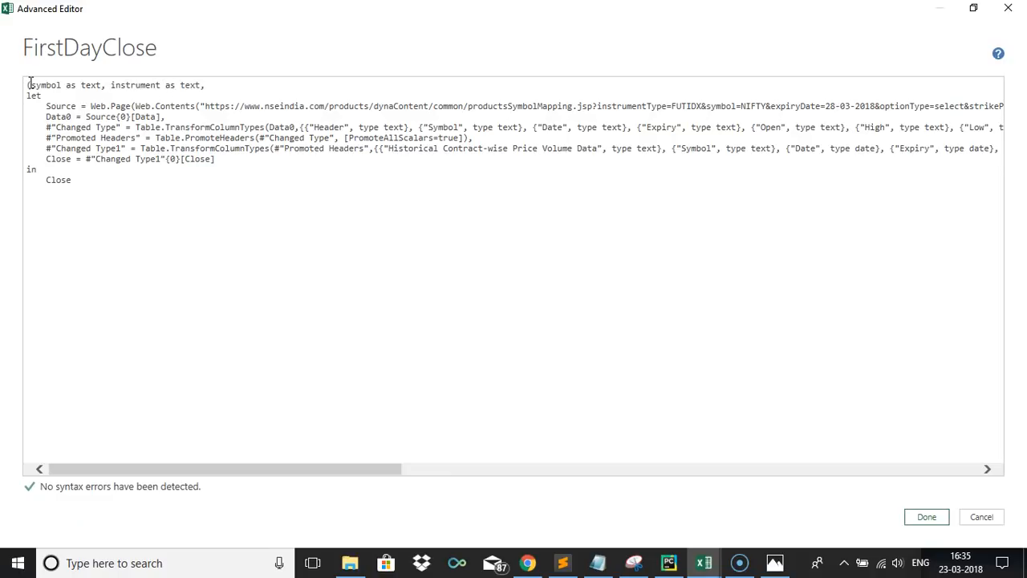
pyautogui.write('CurrentE')
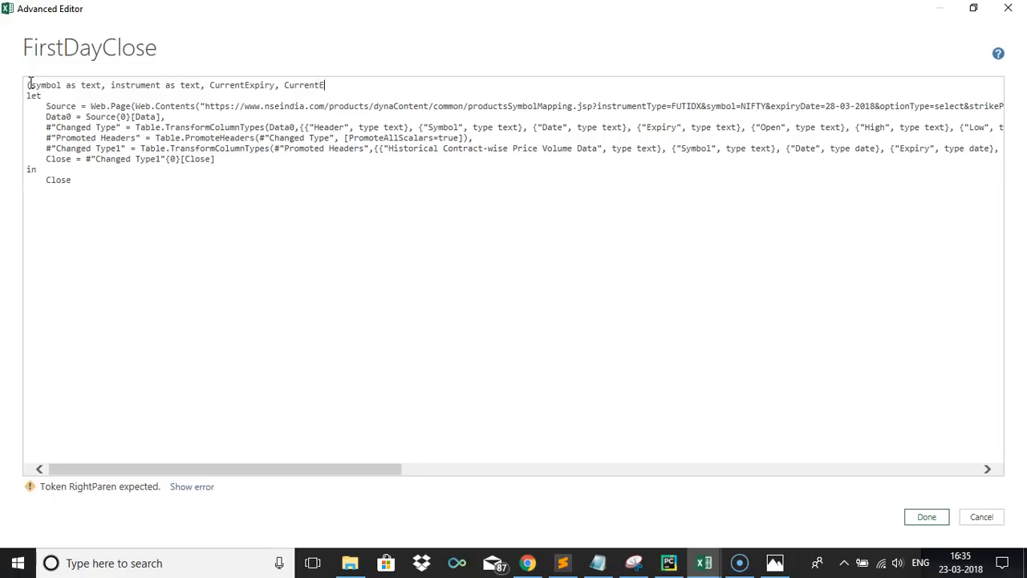
pyautogui.write('xpiryStart as text) as table =>')
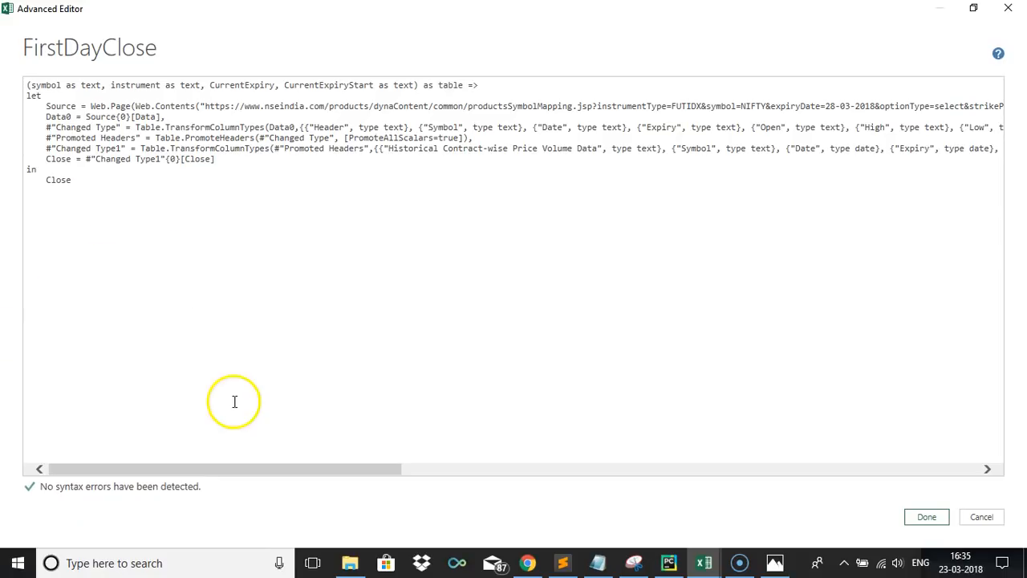
# In the FirstDayClose source URL, replace the instrumentType value FUTIDX with " & instrument & "
pyautogui.moveTo(238, 470); pyautogui.dragTo(307, 470)
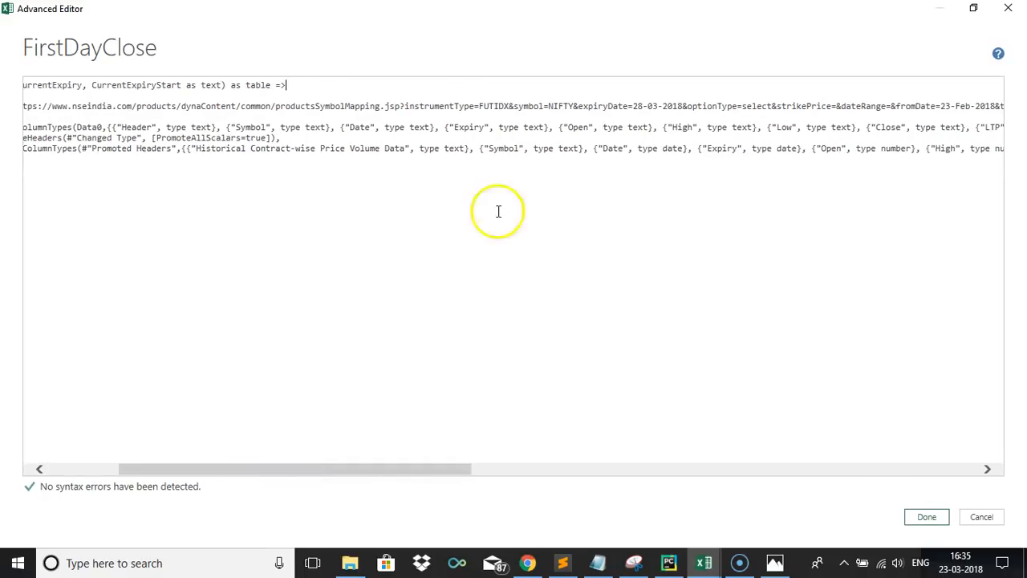
pyautogui.click(511, 106)
pyautogui.press('BackSpace')
pyautogui.press('BackSpace')
pyautogui.press('BackSpace')
pyautogui.press('BackSpace')
pyautogui.press('BackSpace')
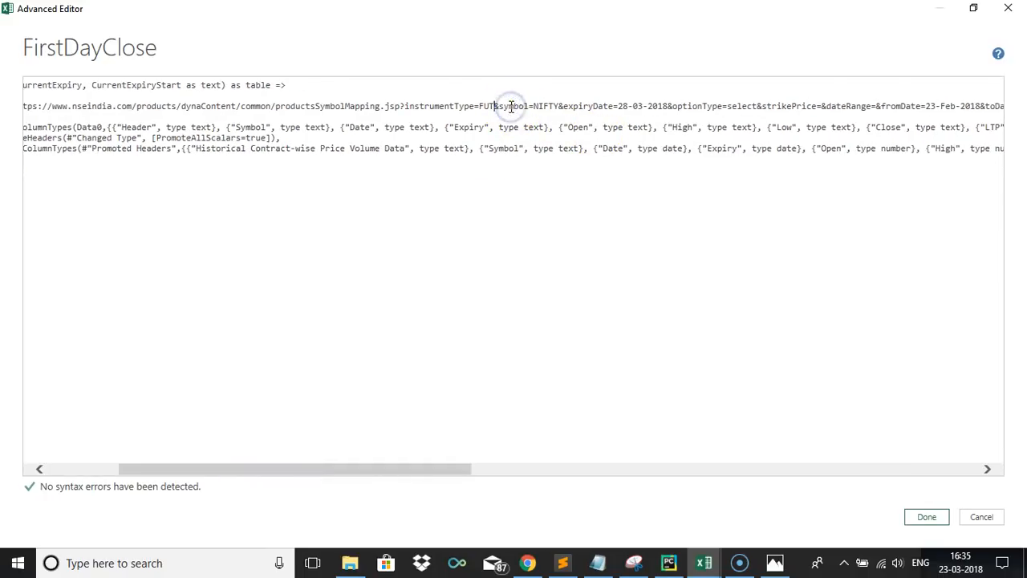
pyautogui.press('BackSpace')
pyautogui.write('" & instrument & "')
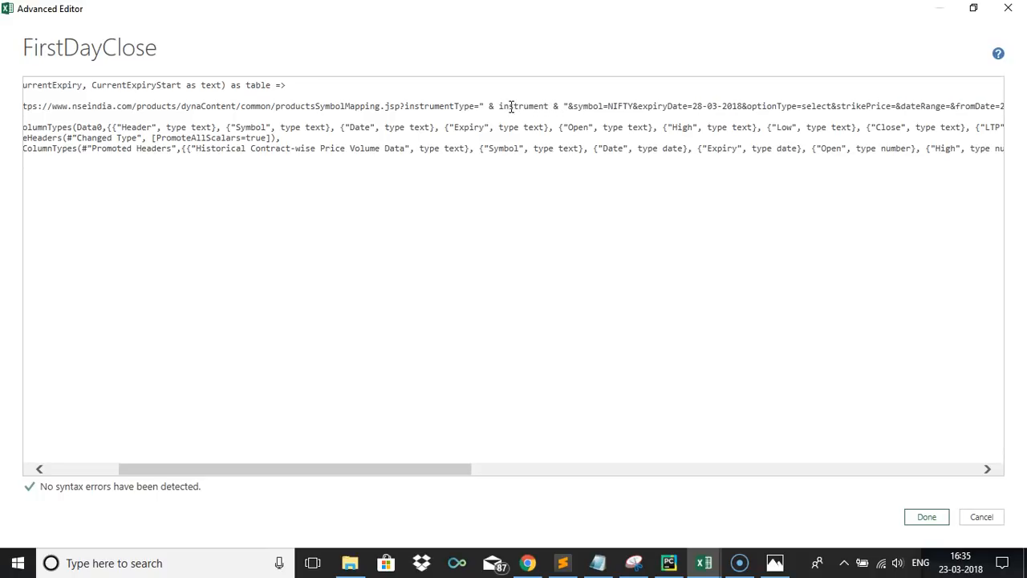
# Replace the NIFTY symbol value in the source URL with " & symbol & "
pyautogui.press('BackSpace')
pyautogui.press('BackSpace')
pyautogui.press('BackSpace')
pyautogui.press('BackSpace')
pyautogui.press('BackSpace')
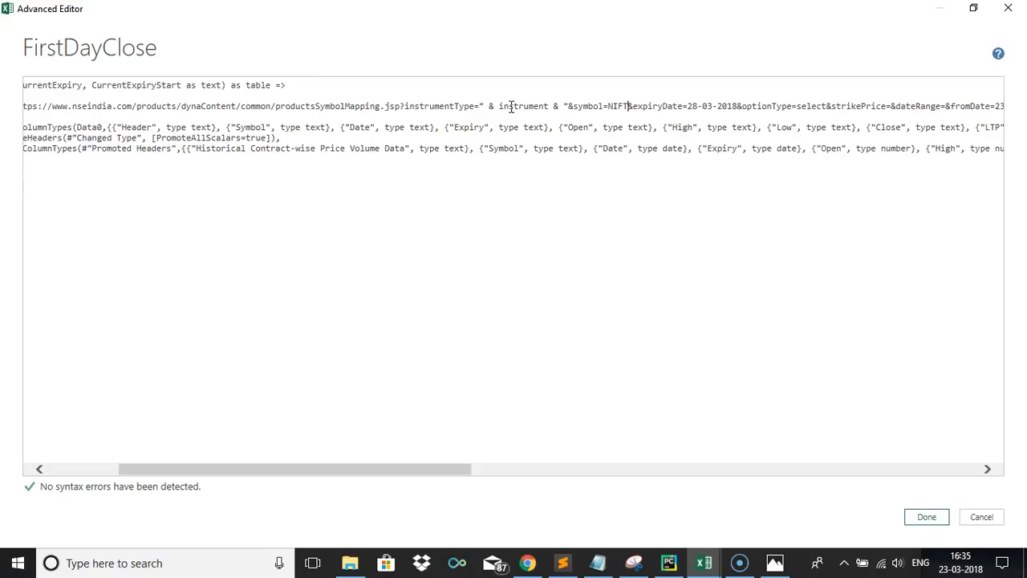
pyautogui.write('" & symbol & "')
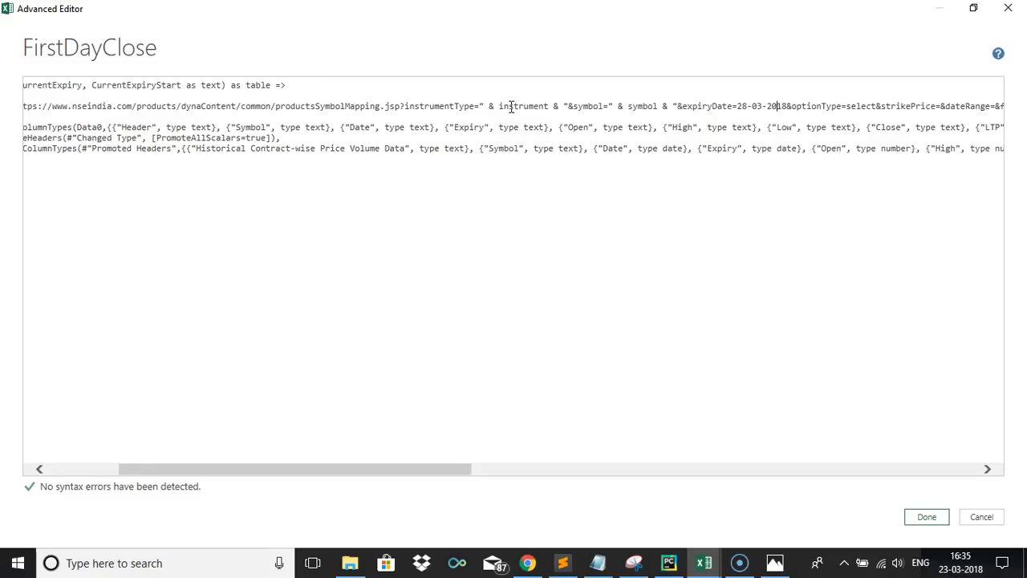
# Replace the hard-coded expiryDate value in the source URL with " & CurrentExpiry & "
pyautogui.press('BackSpace')
pyautogui.press('BackSpace')
pyautogui.press('BackSpace')
pyautogui.press('BackSpace')
pyautogui.press('BackSpace')
pyautogui.press('BackSpace')
pyautogui.press('BackSpace')
pyautogui.press('BackSpace')
pyautogui.press('BackSpace')
pyautogui.press('BackSpace')
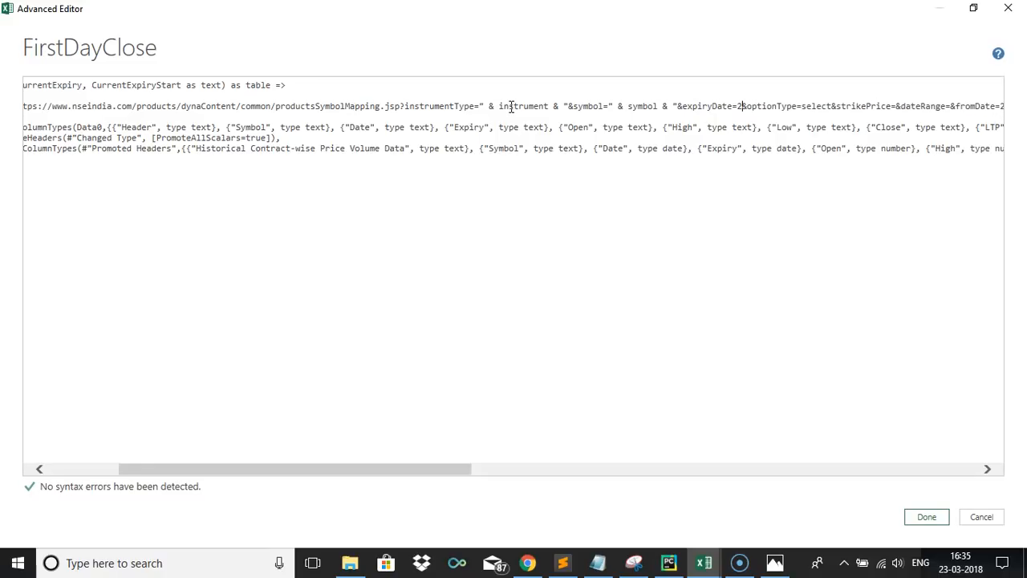
pyautogui.write('" & Cu')
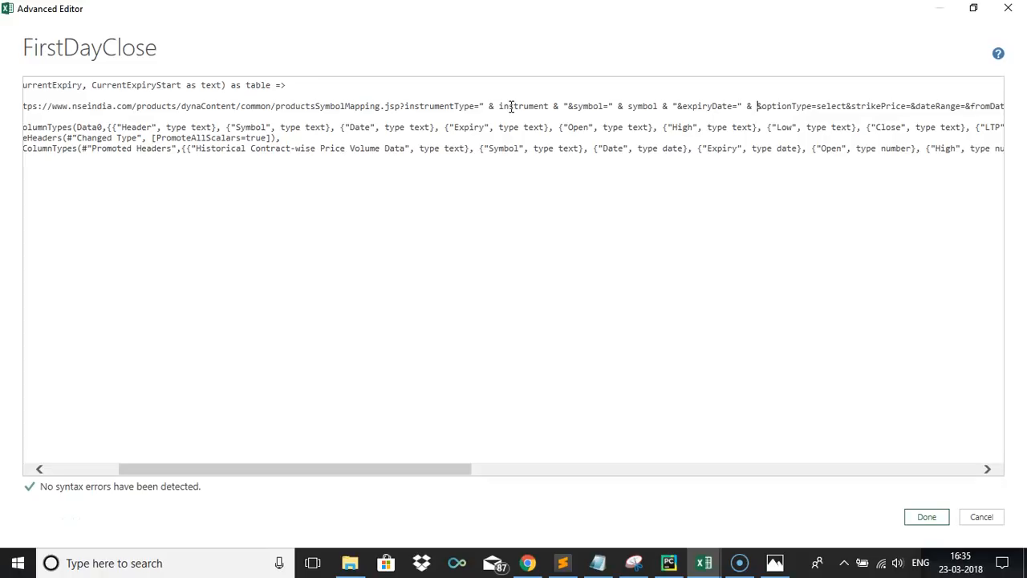
pyautogui.write('rrentExpiry')
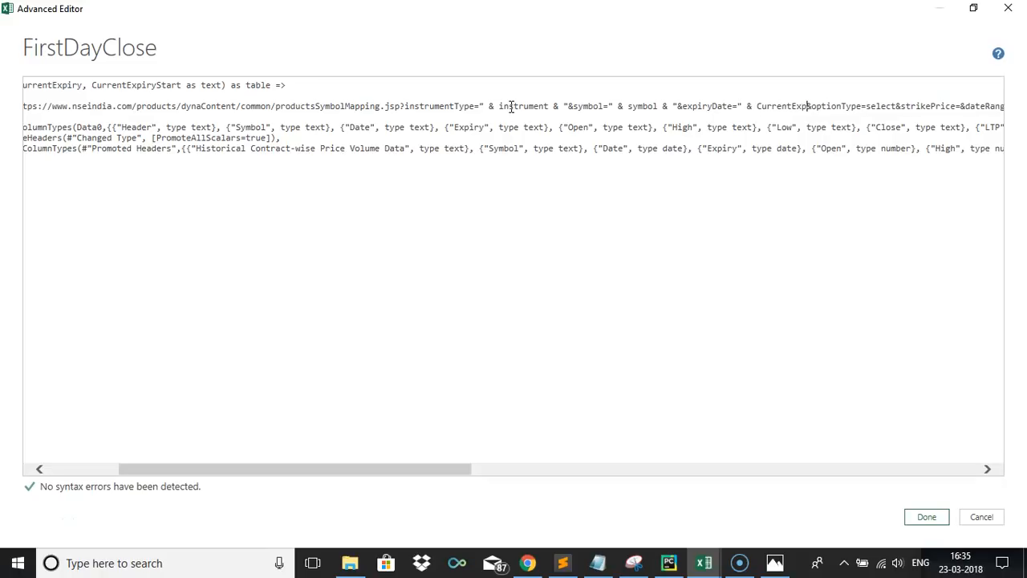
pyautogui.write(' & "&')
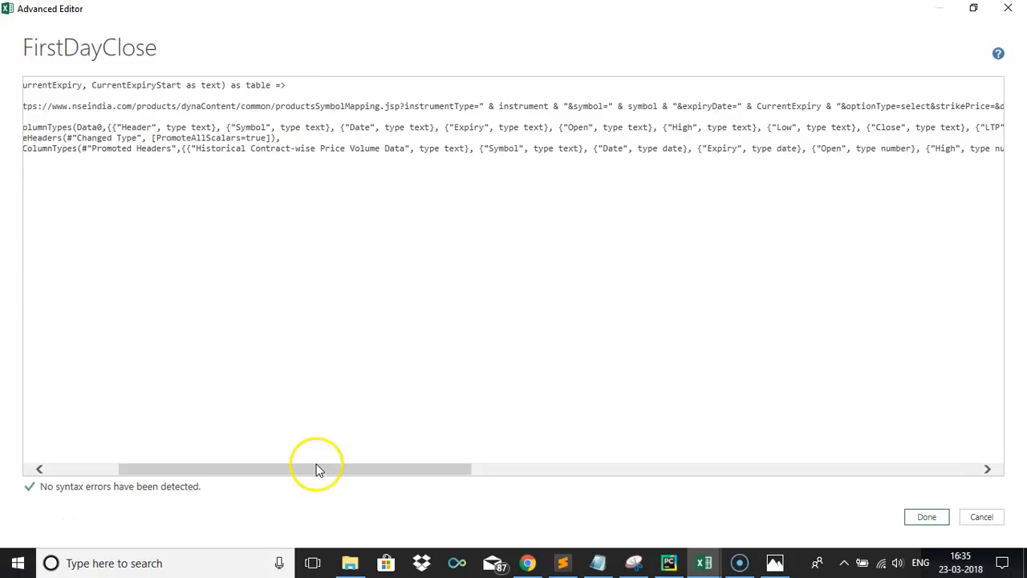
# Replace the hard-coded fromDate value in the source URL with " & CurrentExpStart & "
pyautogui.moveTo(316, 467); pyautogui.dragTo(416, 470)
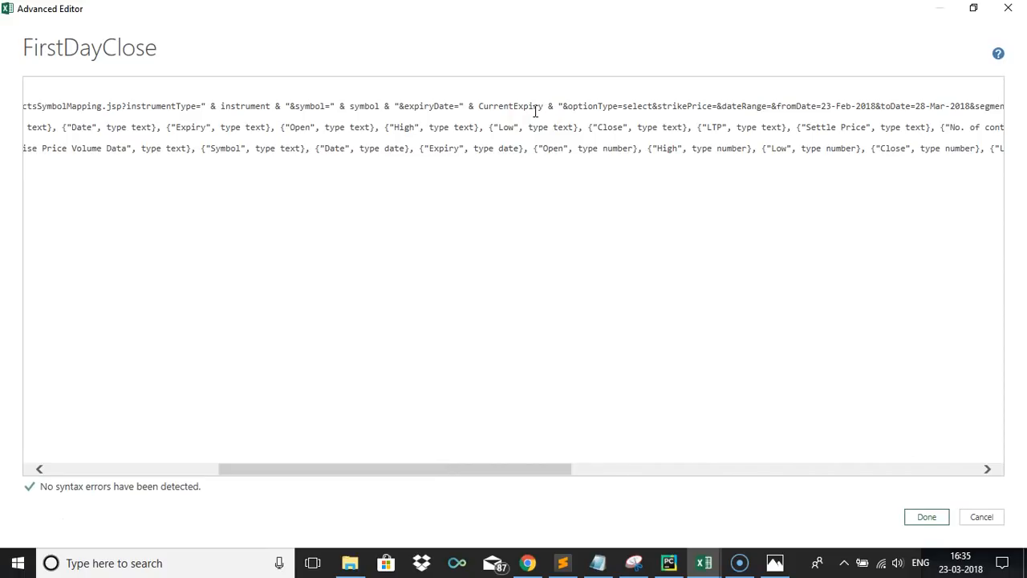
pyautogui.click(529, 111)
pyautogui.moveTo(426, 471); pyautogui.dragTo(486, 468)
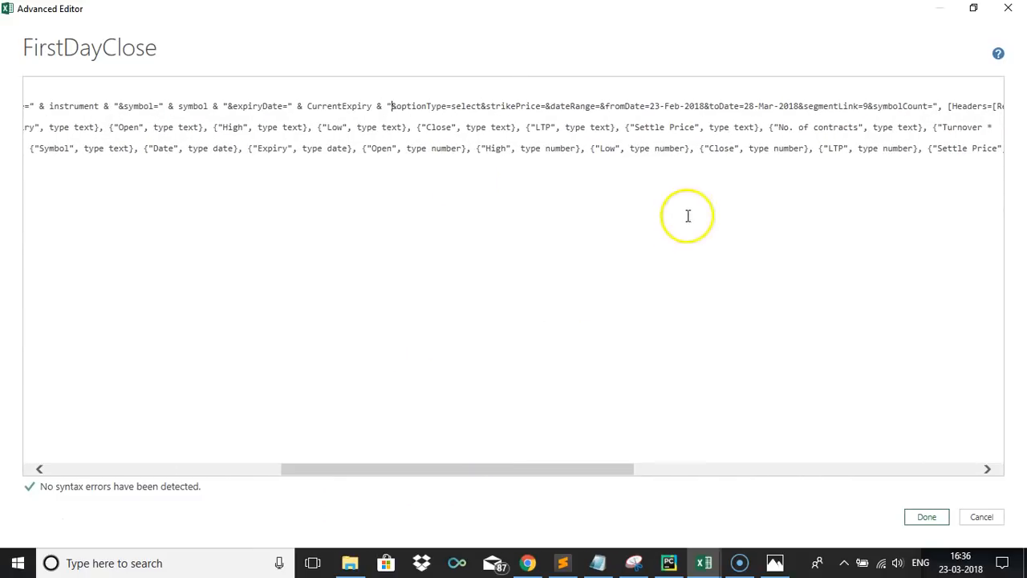
pyautogui.click(704, 105)
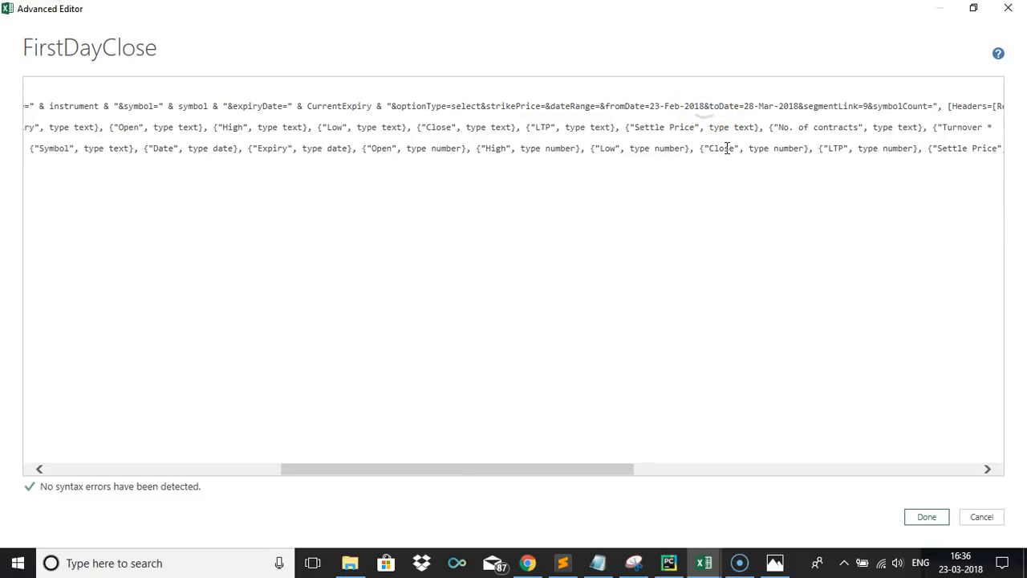
pyautogui.press('BackSpace')
pyautogui.press('BackSpace')
pyautogui.press('BackSpace')
pyautogui.press('BackSpace')
pyautogui.press('BackSpace')
pyautogui.press('BackSpace')
pyautogui.press('BackSpace')
pyautogui.press('BackSpace')
pyautogui.press('BackSpace')
pyautogui.press('BackSpace')
pyautogui.press('BackSpace')
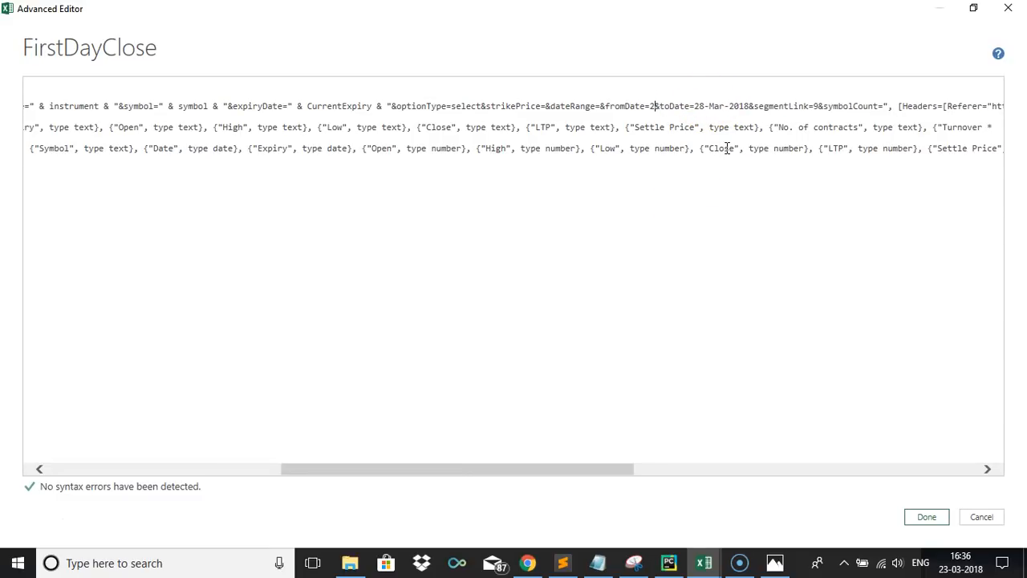
pyautogui.write('" & Curr')
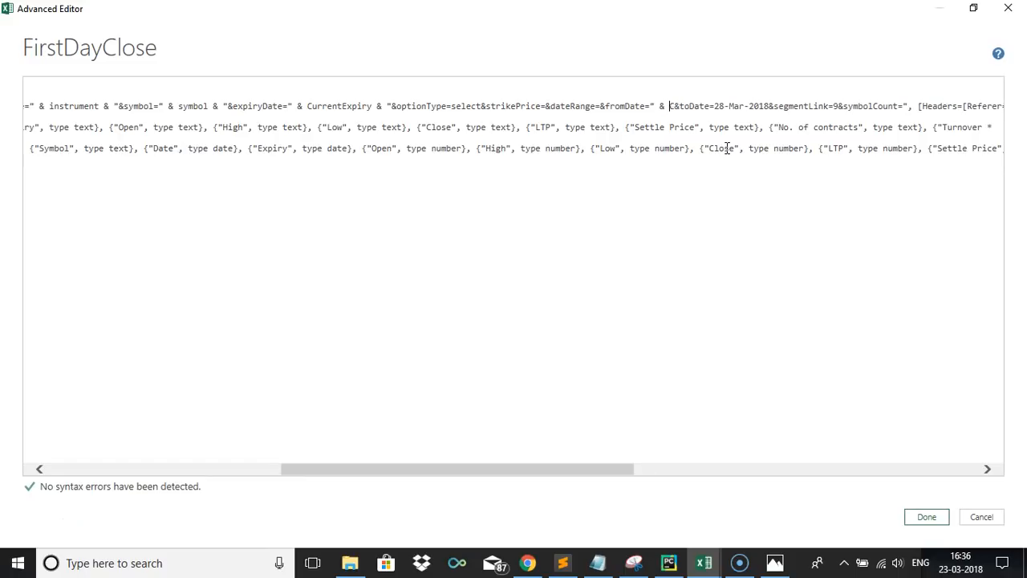
pyautogui.write('entExpStart & "')
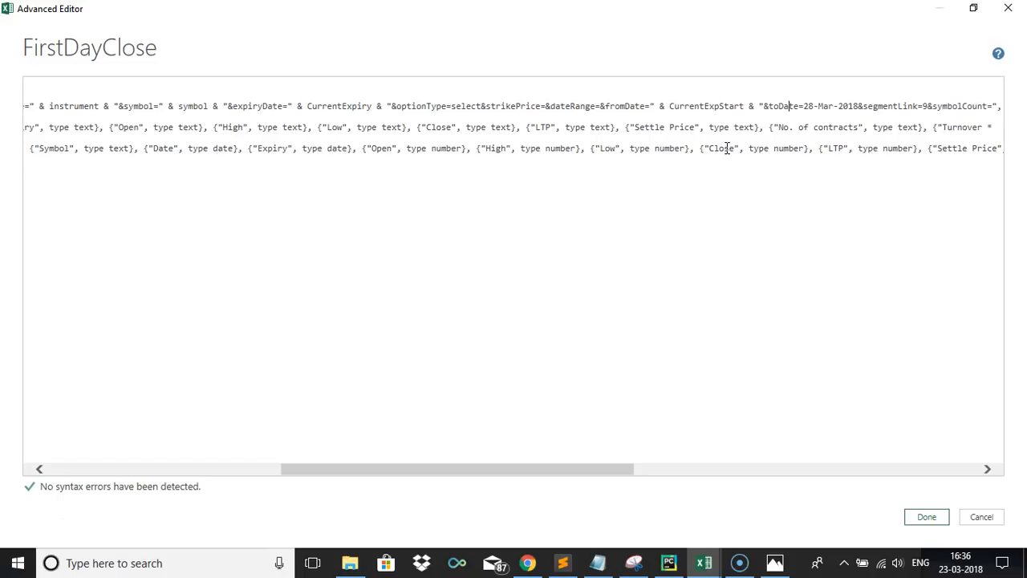
pyautogui.press('BackSpace')
pyautogui.press('BackSpace')
pyautogui.press('BackSpace')
pyautogui.press('BackSpace')
pyautogui.press('BackSpace')
pyautogui.press('BackSpace')
pyautogui.press('BackSpace')
pyautogui.press('BackSpace')
pyautogui.press('BackSpace')
pyautogui.press('BackSpace')
pyautogui.press('BackSpace')
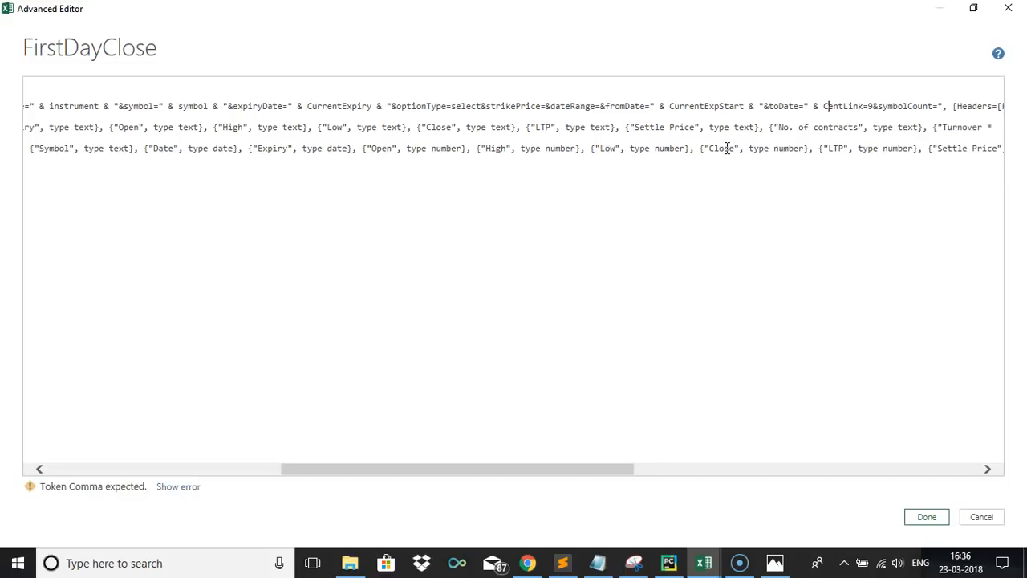
pyautogui.hotkey('ctrl', 'z')
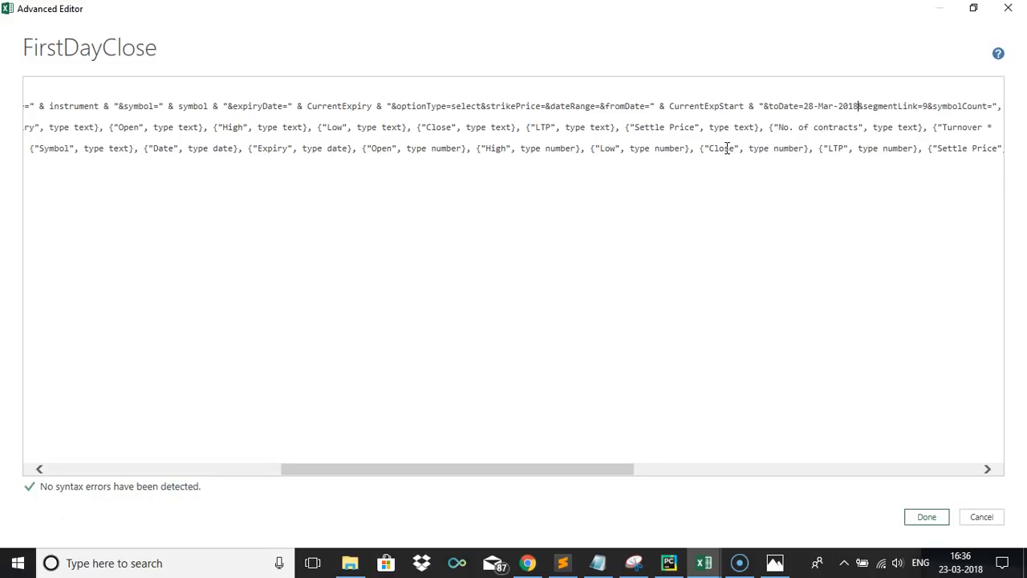
# Replace the hard-coded toDate value in the source URL with " & CurrentExpiry & " and save the FirstDayClose code
pyautogui.press('BackSpace')
pyautogui.press('BackSpace')
pyautogui.press('BackSpace')
pyautogui.press('BackSpace')
pyautogui.press('BackSpace')
pyautogui.press('BackSpace')
pyautogui.press('BackSpace')
pyautogui.press('BackSpace')
pyautogui.press('BackSpace')
pyautogui.press('BackSpace')
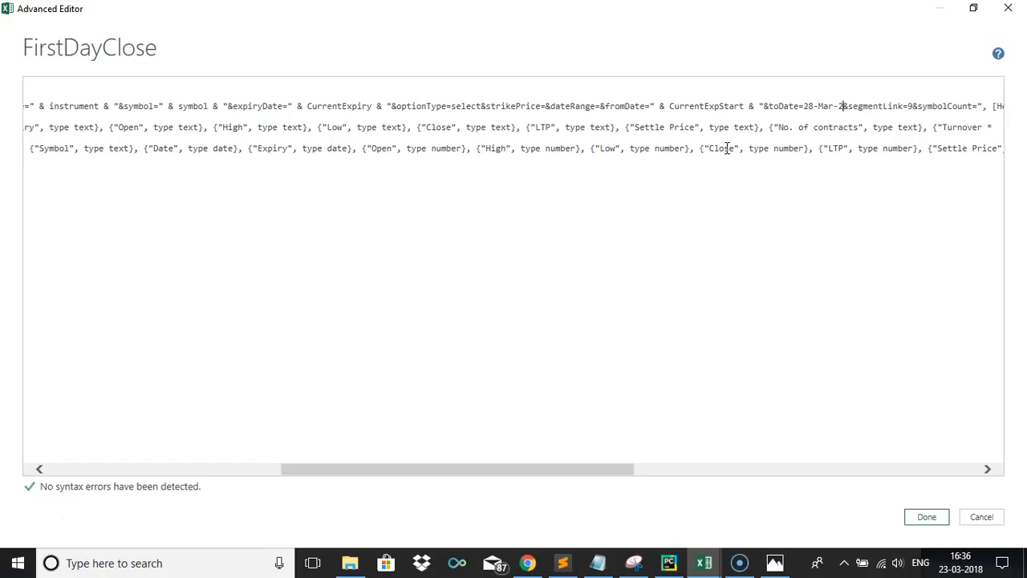
pyautogui.press('BackSpace')
pyautogui.write('" & Cu')
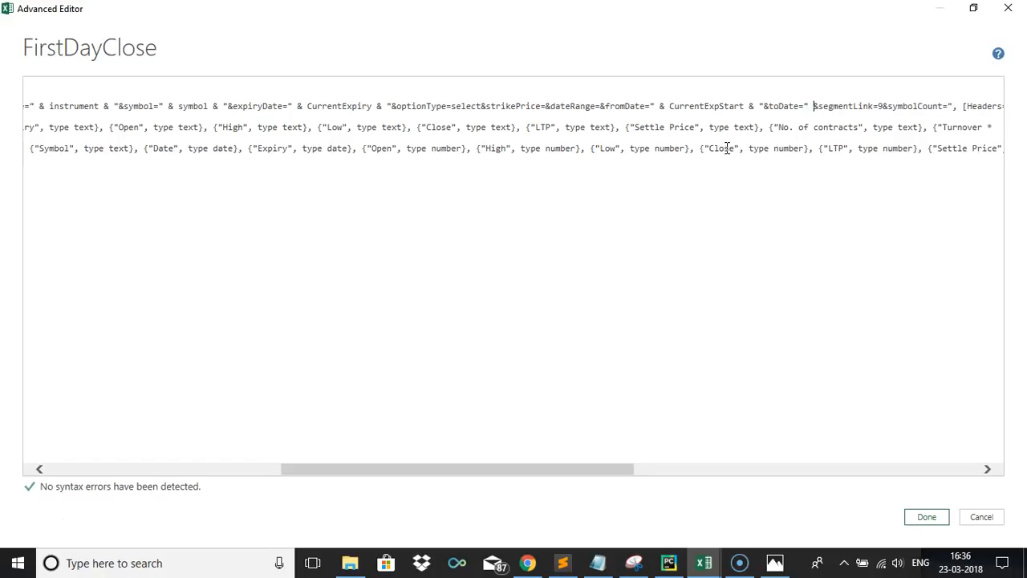
pyautogui.write('rrentExp')
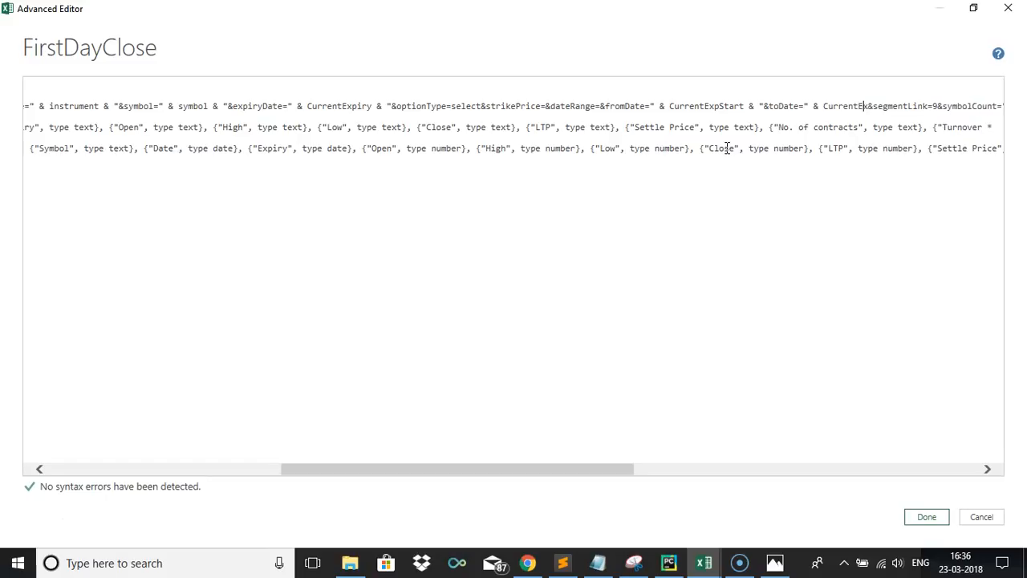
pyautogui.write('iry & "')
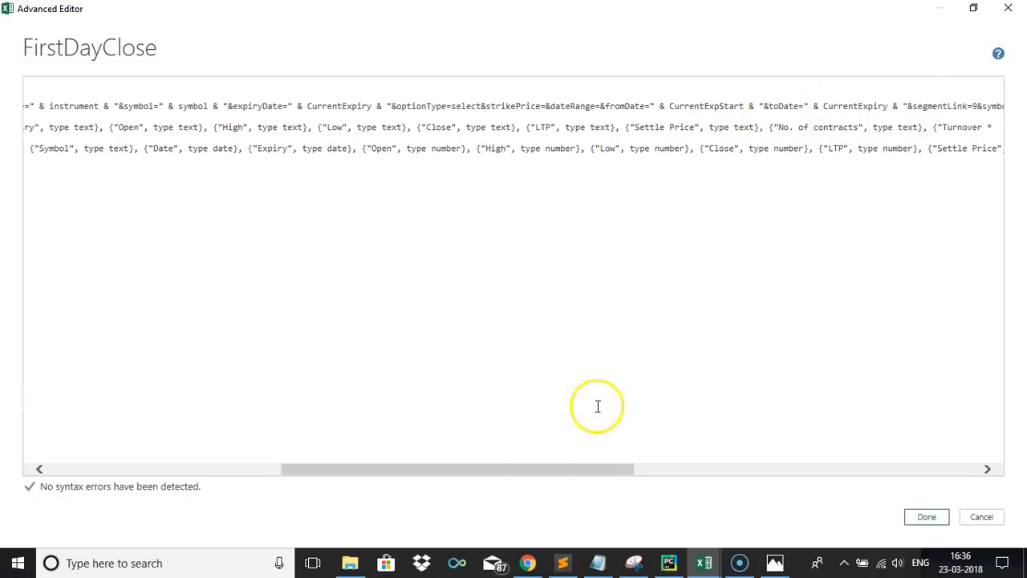
pyautogui.moveTo(492, 475); pyautogui.dragTo(221, 361)
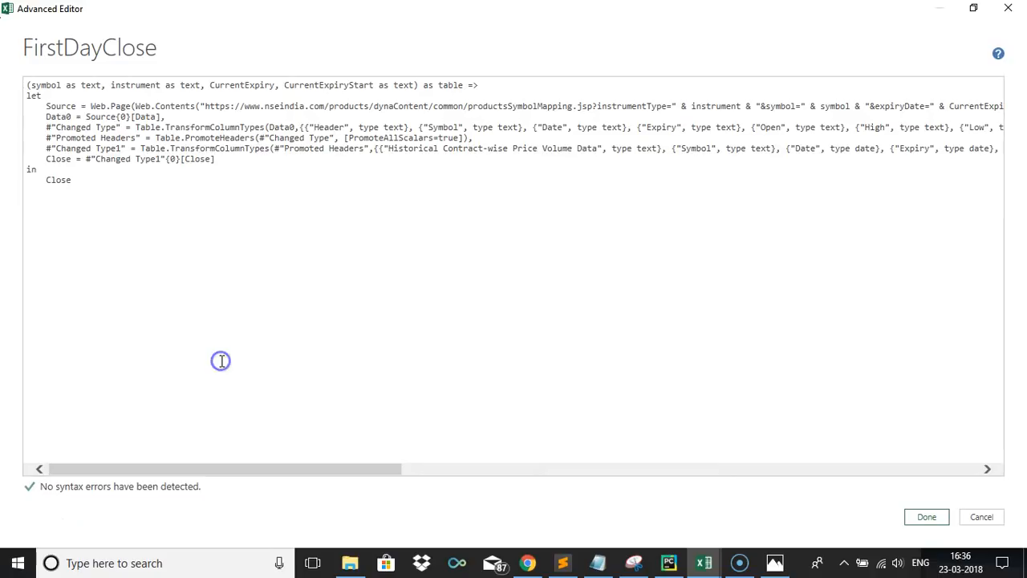
pyautogui.click(922, 518)
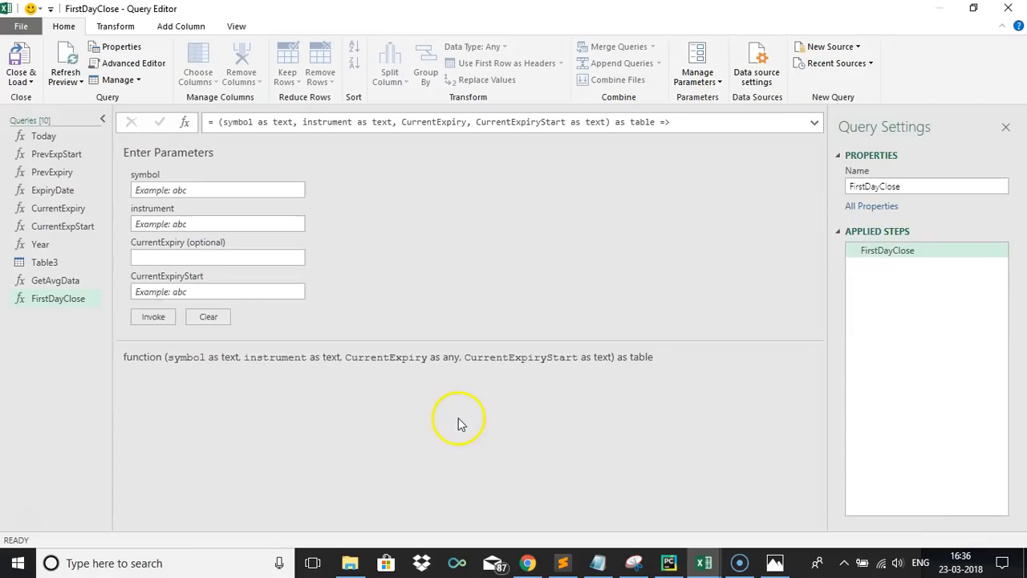
# Invoke FirstDayClose with symbol NIFTY, instrument FUTIDX, CurrentExpiry 28-03-2018 and CurrentExpiryStart 23-02-2018
pyautogui.click(219, 190)
pyautogui.write('NIFTY')
pyautogui.press('Tab')
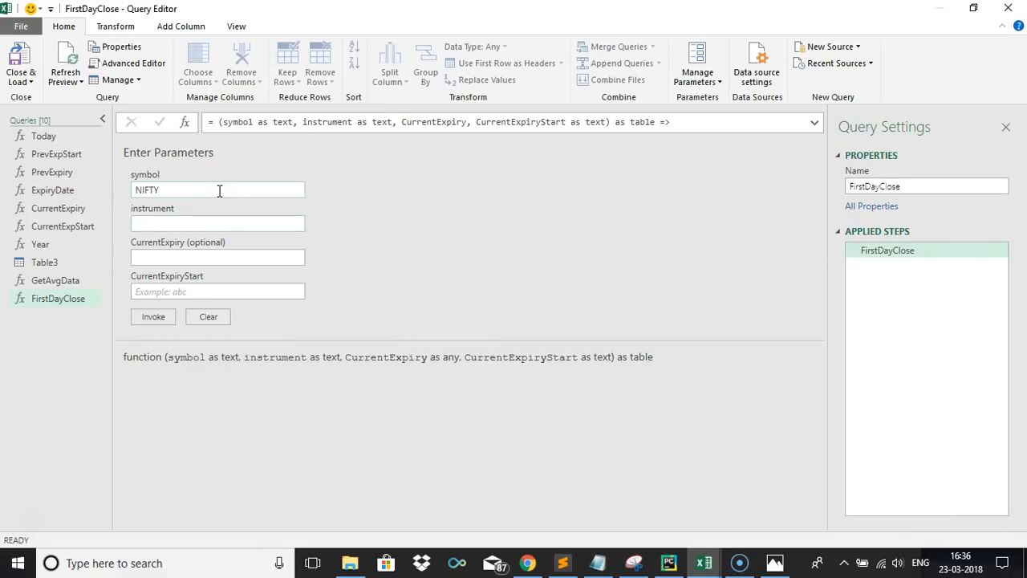
pyautogui.press('Tab')
pyautogui.write('28-03-2018')
pyautogui.press('Tab')
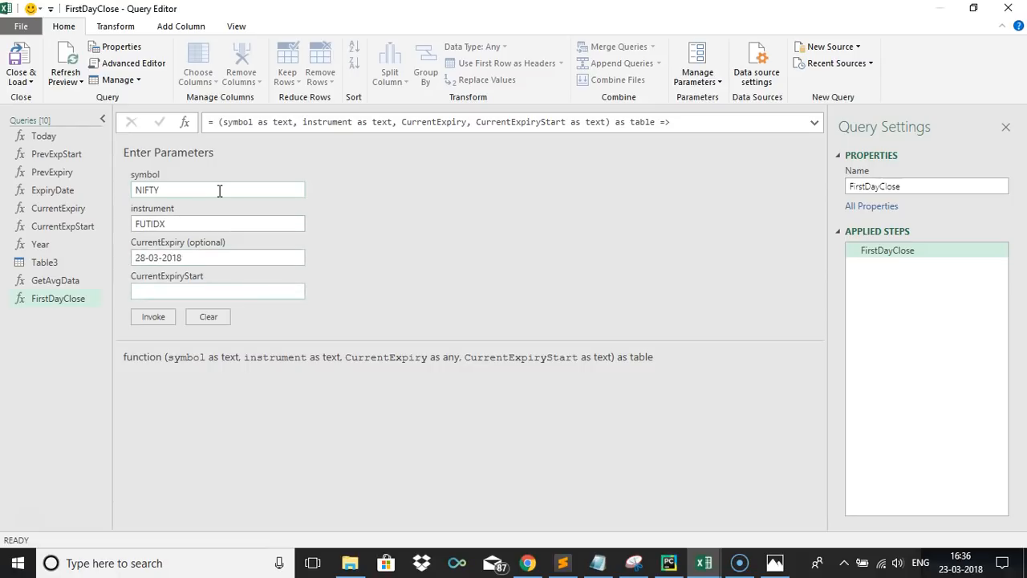
pyautogui.write('23-0220')
pyautogui.write('-20')
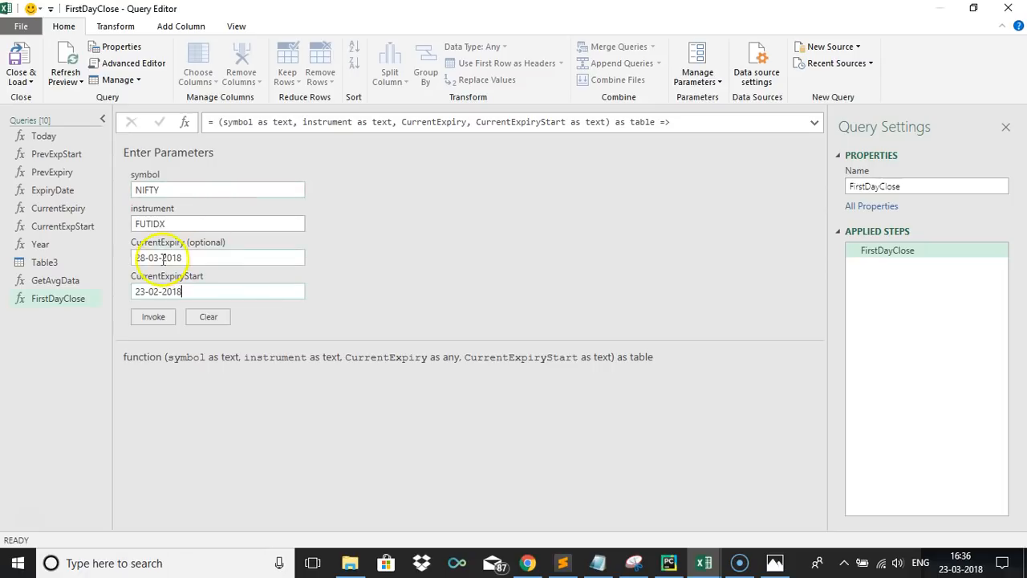
pyautogui.click(152, 319)
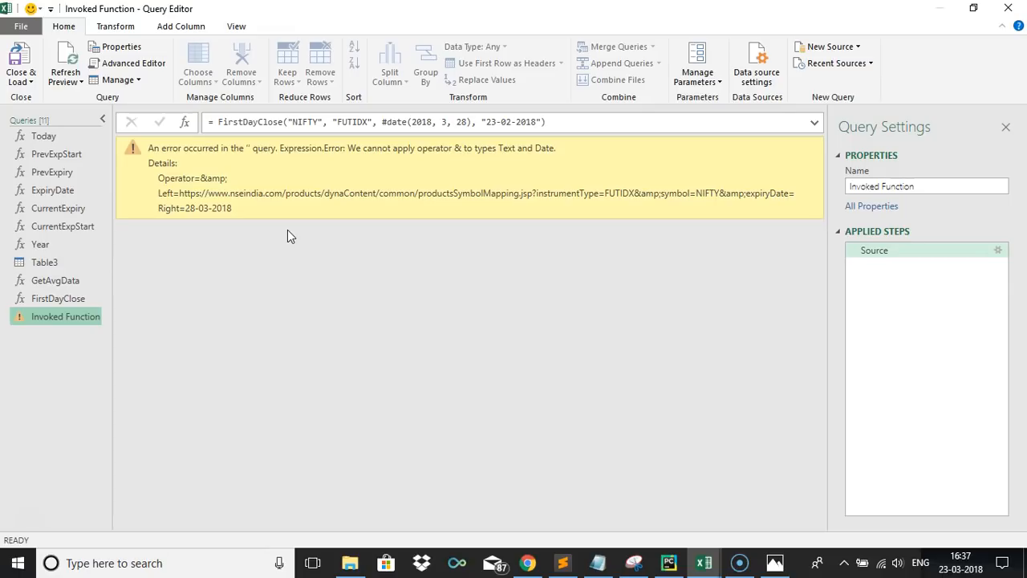
# Declare the CurrentExpiry parameter "as text" in the FirstDayClose function code and save it
pyautogui.click(131, 65)
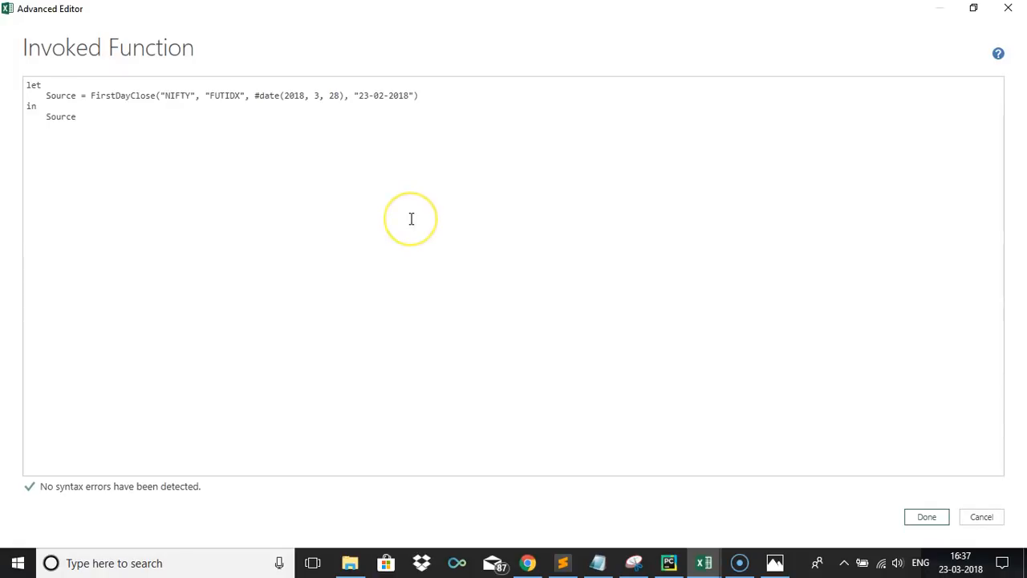
pyautogui.press('Escape')
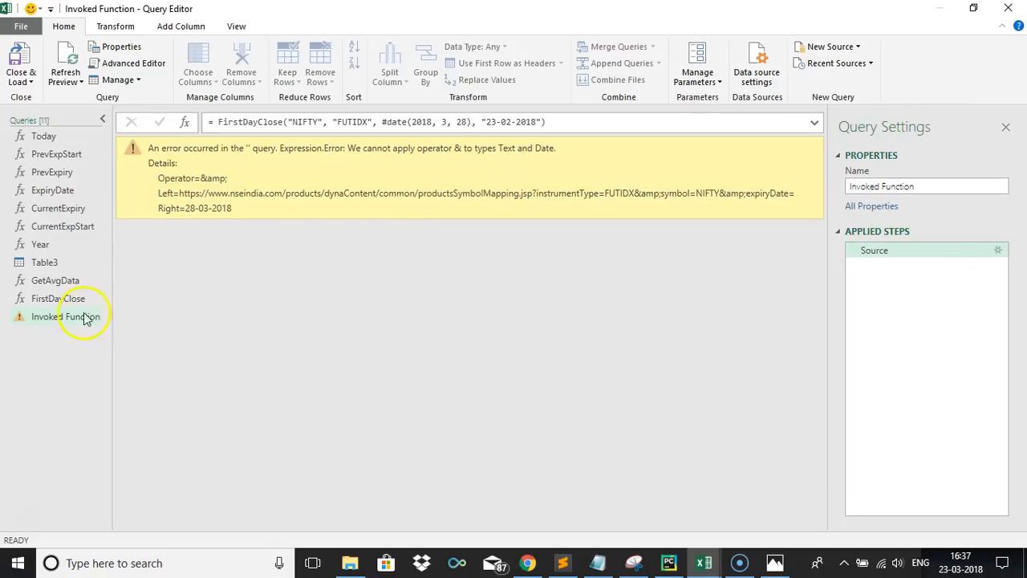
pyautogui.click(66, 298)
pyautogui.click(133, 64)
pyautogui.click(426, 151)
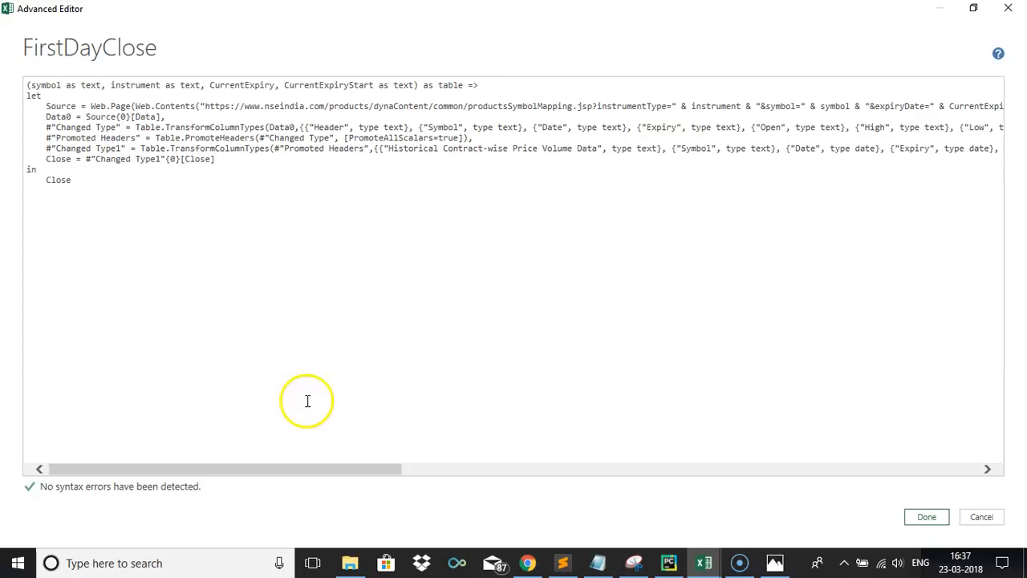
pyautogui.click(275, 85)
pyautogui.write('1')
pyautogui.write('as te')
pyautogui.write('xt')
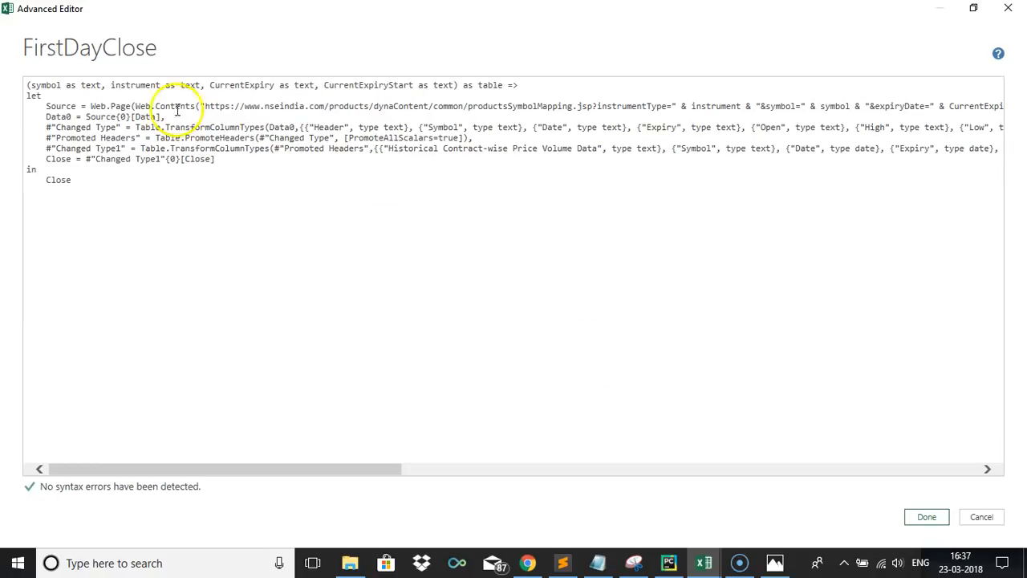
pyautogui.click(926, 518)
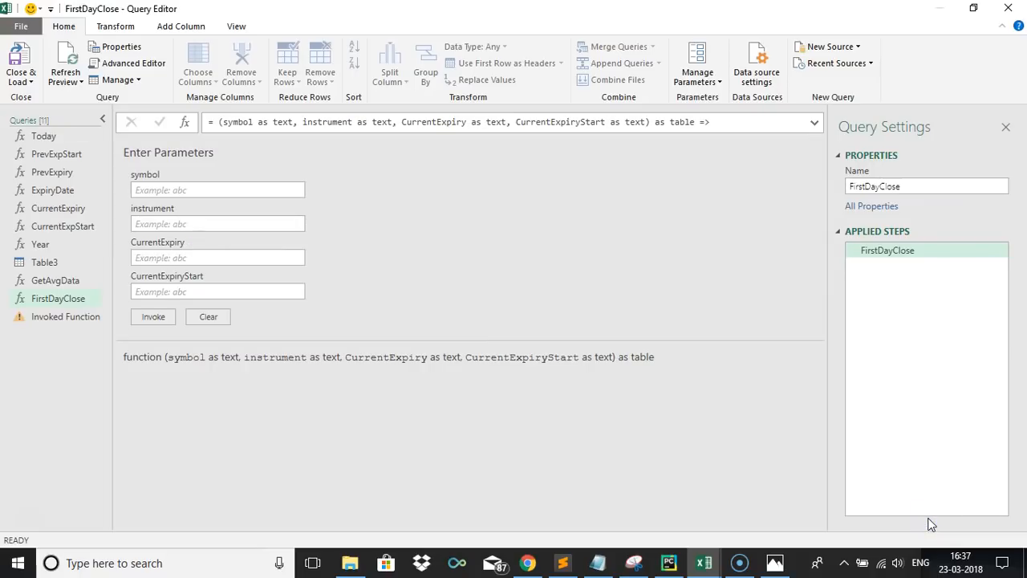
# Delete the Invoked Function query left from the earlier FirstDayClose test
pyautogui.click(87, 318)
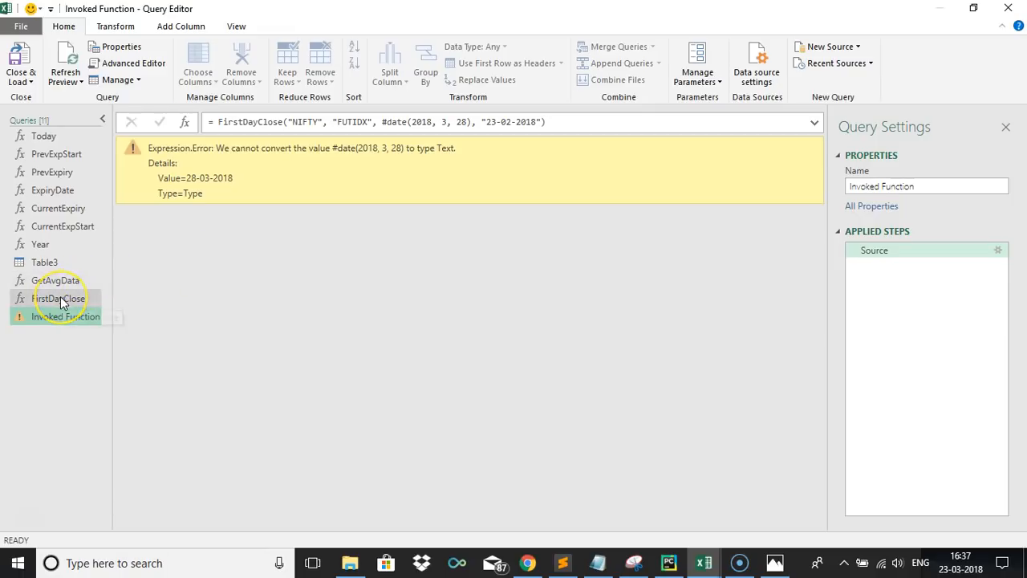
pyautogui.rightClick(85, 317)
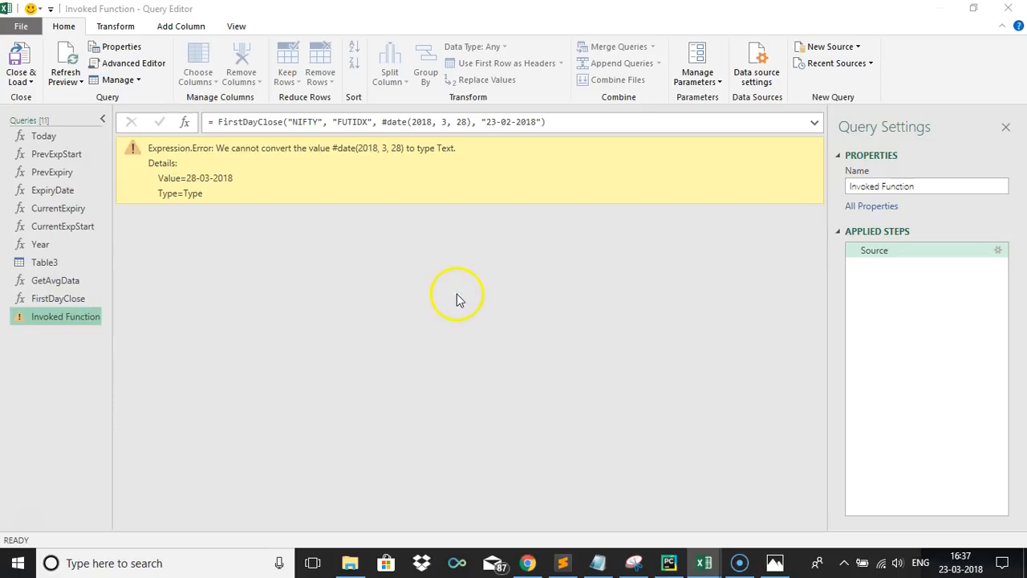
pyautogui.press('Delete')
pyautogui.click(585, 304)
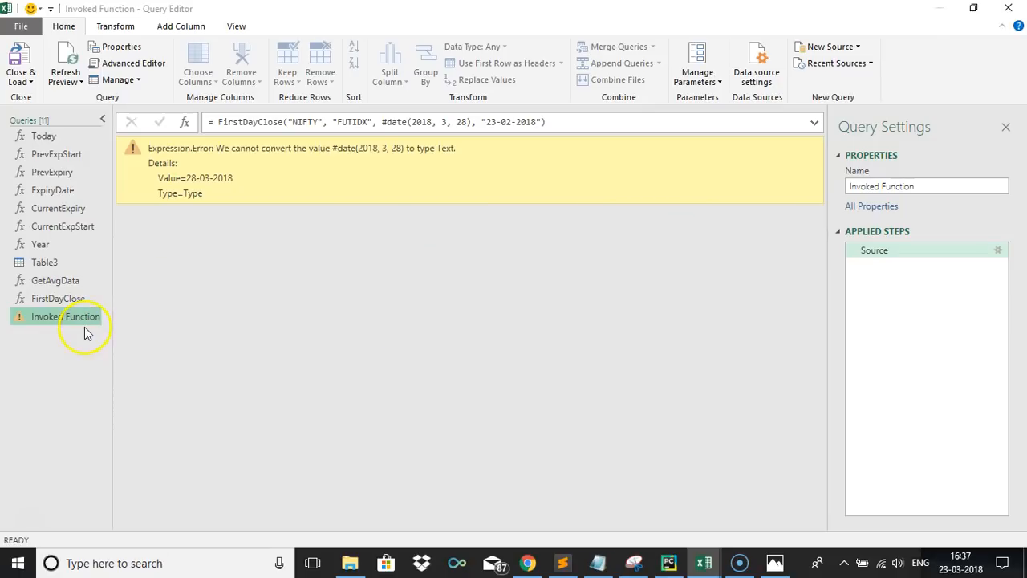
# Invoke FirstDayClose with symbol NIFTY, instrument FUTIDX, CurrentExpiry 28-03-2018 and CurrentExpiryStart 23-02-2018
pyautogui.click(56, 308)
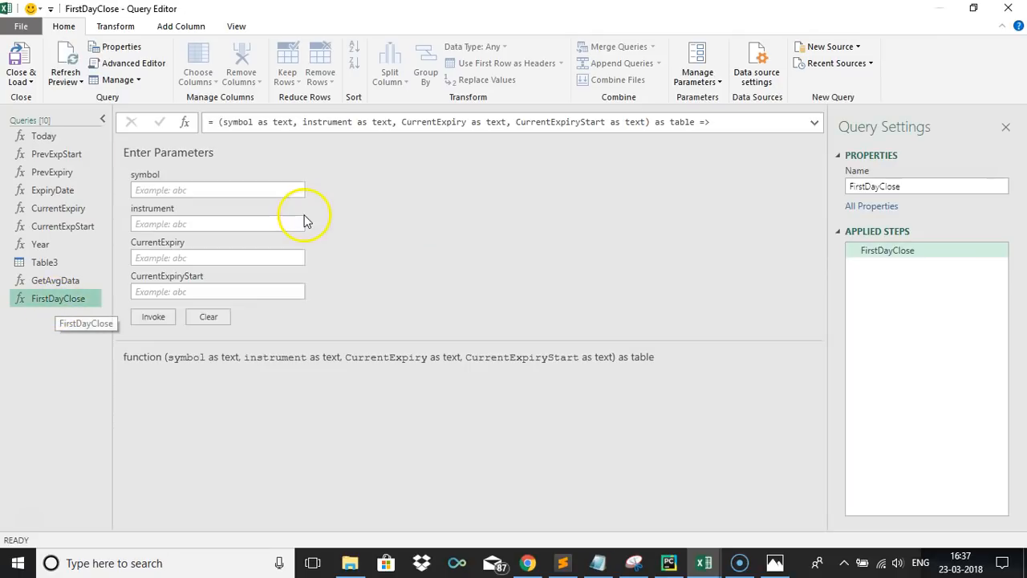
pyautogui.click(265, 190)
pyautogui.write('NIFTY')
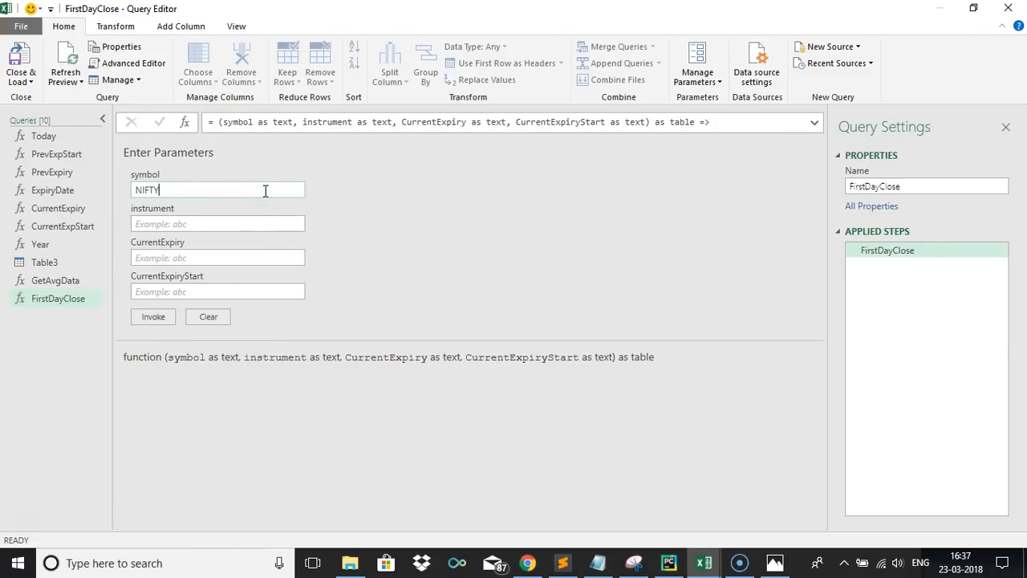
pyautogui.press('Tab')
pyautogui.write('FUTIDX')
pyautogui.press('Tab')
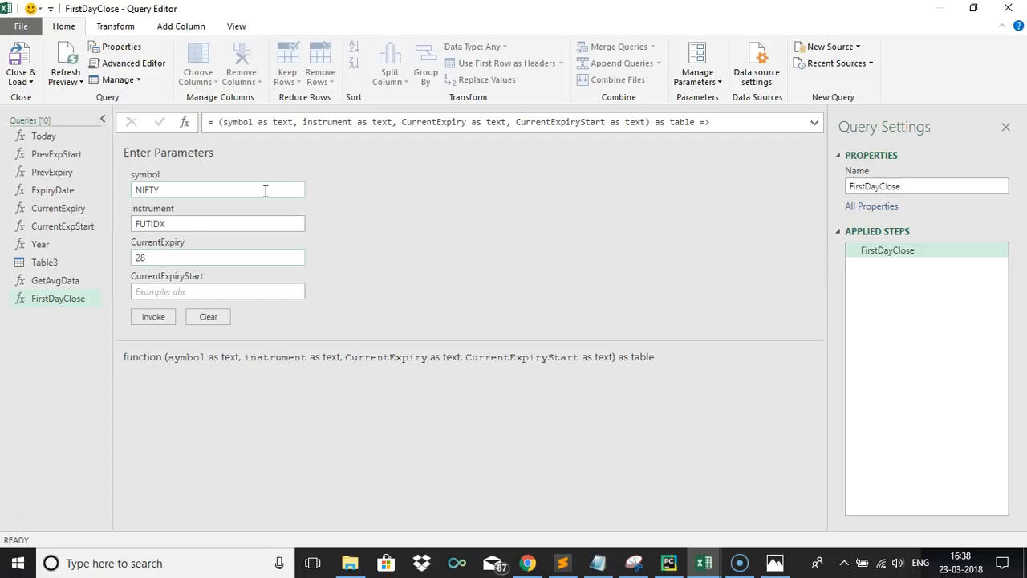
pyautogui.write('28-03-2018')
pyautogui.press('Tab')
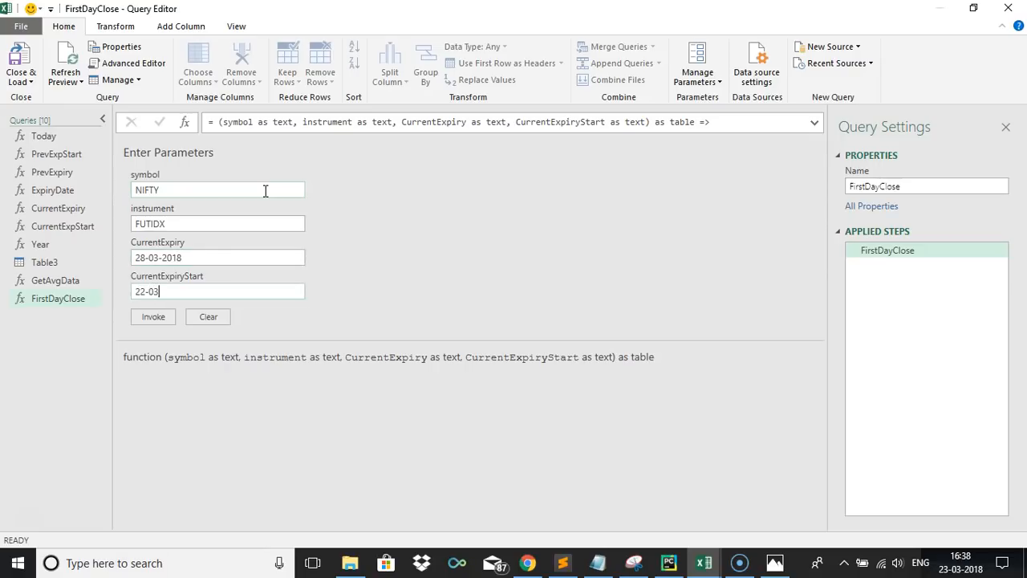
pyautogui.write('22-')
pyautogui.press('BackSpace')
pyautogui.press('BackSpace')
pyautogui.write('3')
pyautogui.click(153, 316)
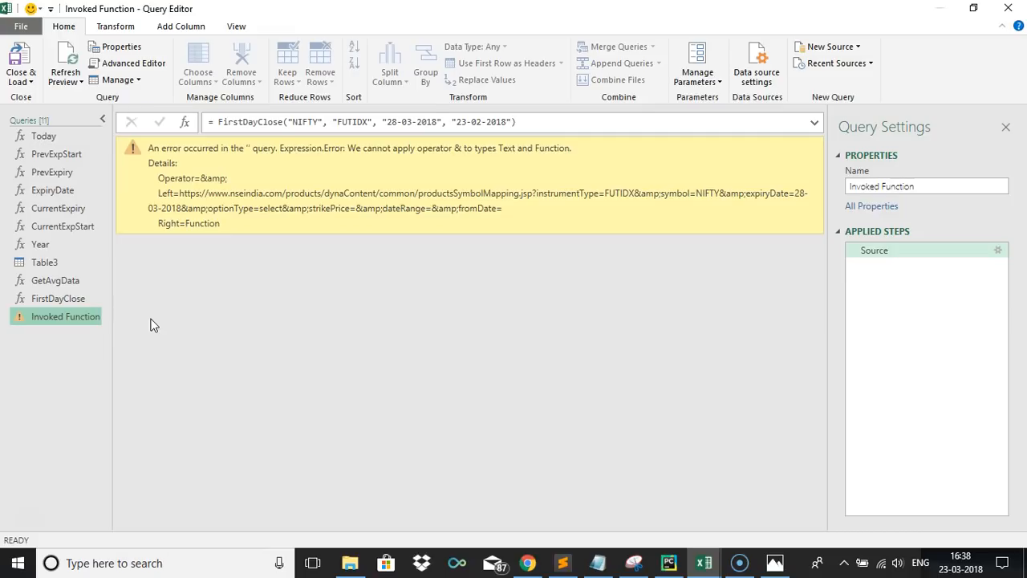
# Rename the CurrentExpStart reference in FirstDayClose's source URL to CurrentExpiryStart, save the code and recheck the invoked function
pyautogui.click(49, 298)
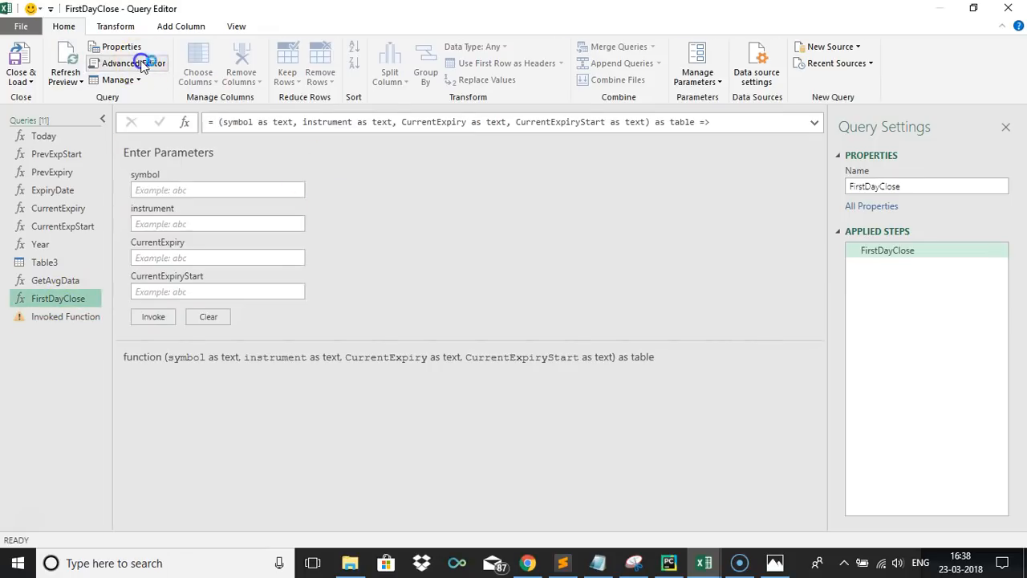
pyautogui.click(136, 64)
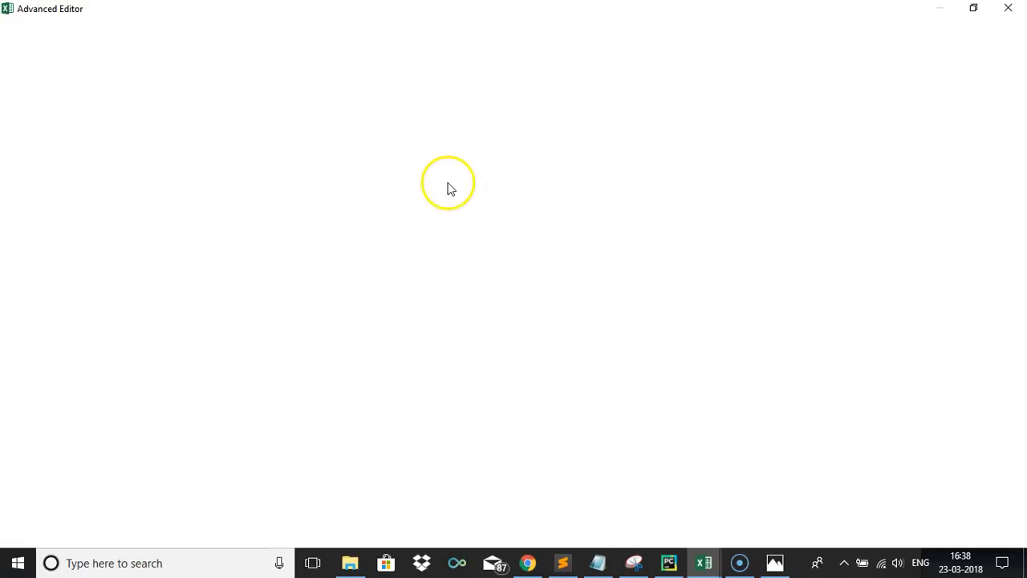
pyautogui.click(242, 168)
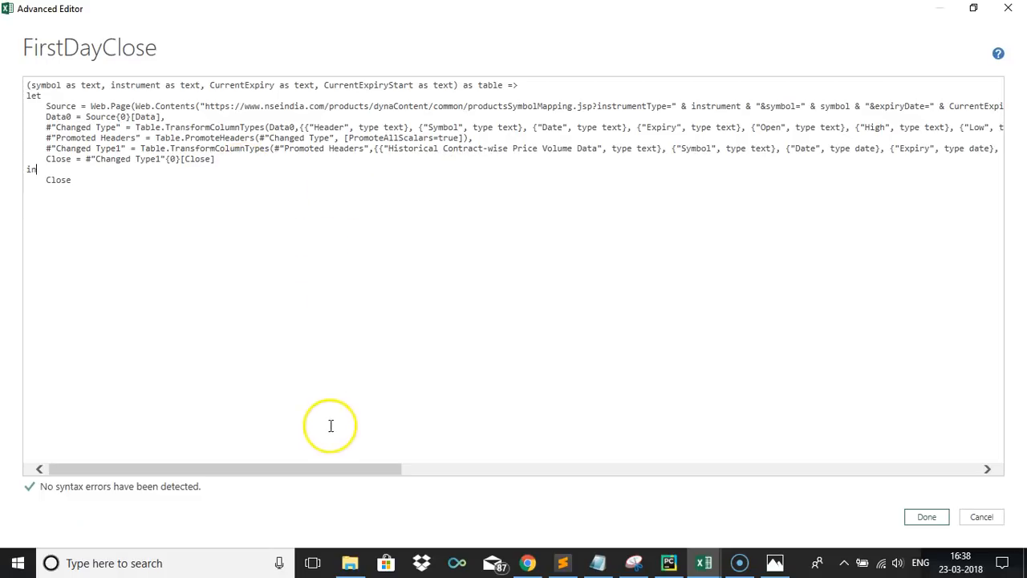
pyautogui.click(277, 469)
pyautogui.moveTo(277, 469); pyautogui.dragTo(580, 423)
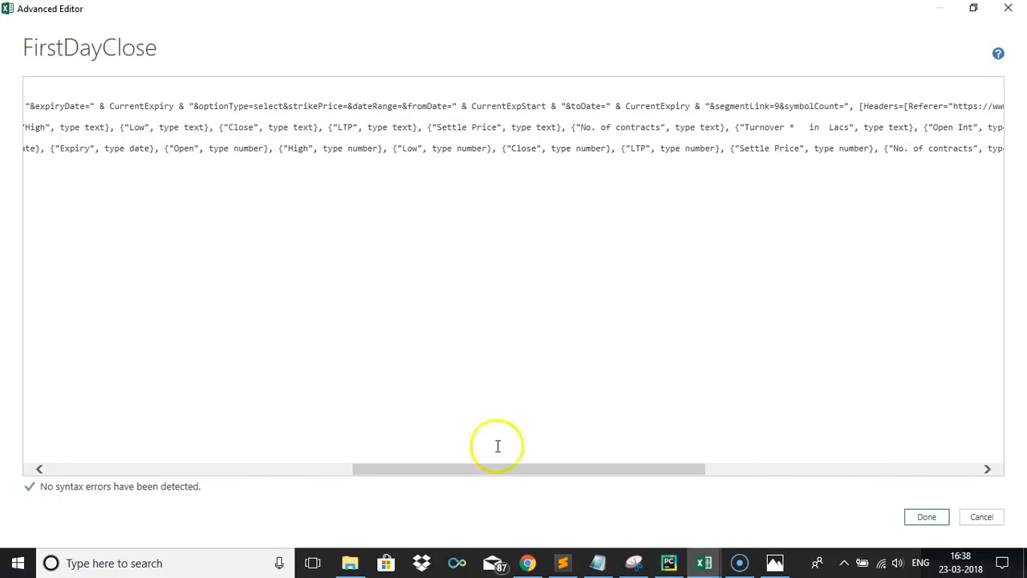
pyautogui.click(350, 469)
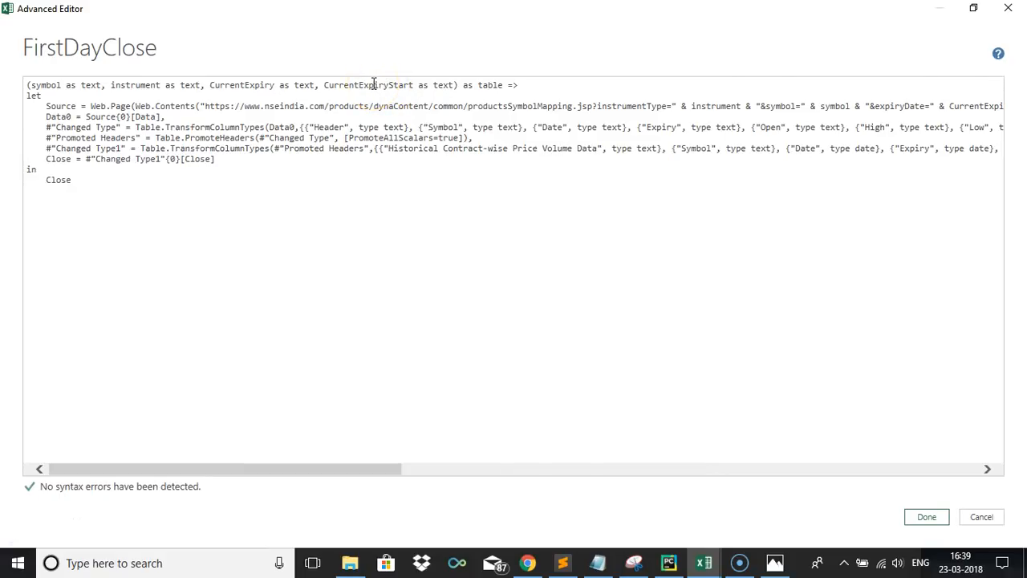
pyautogui.moveTo(280, 468); pyautogui.dragTo(500, 473)
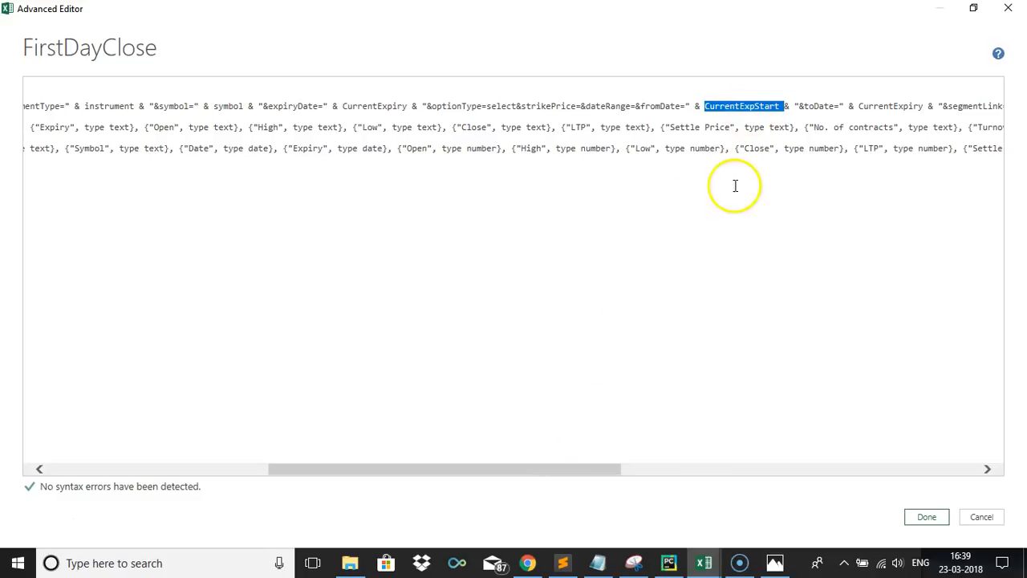
pyautogui.click(754, 106)
pyautogui.write('iry')
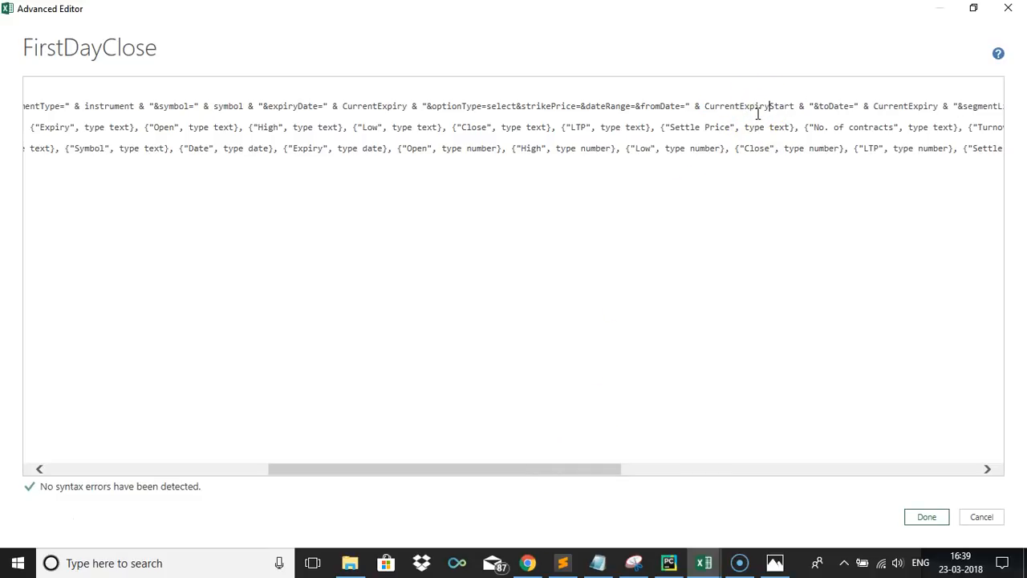
pyautogui.click(919, 519)
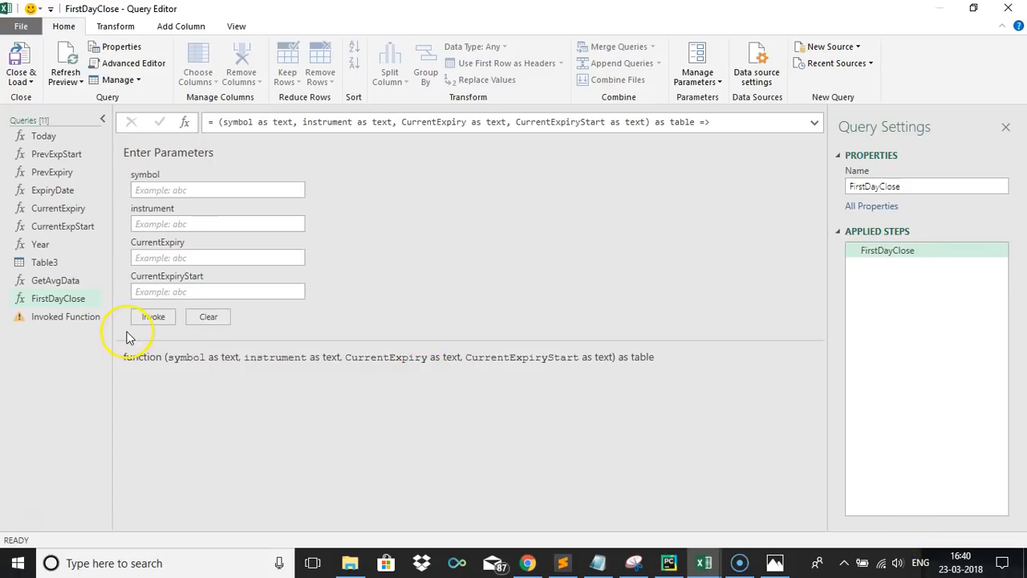
pyautogui.click(83, 317)
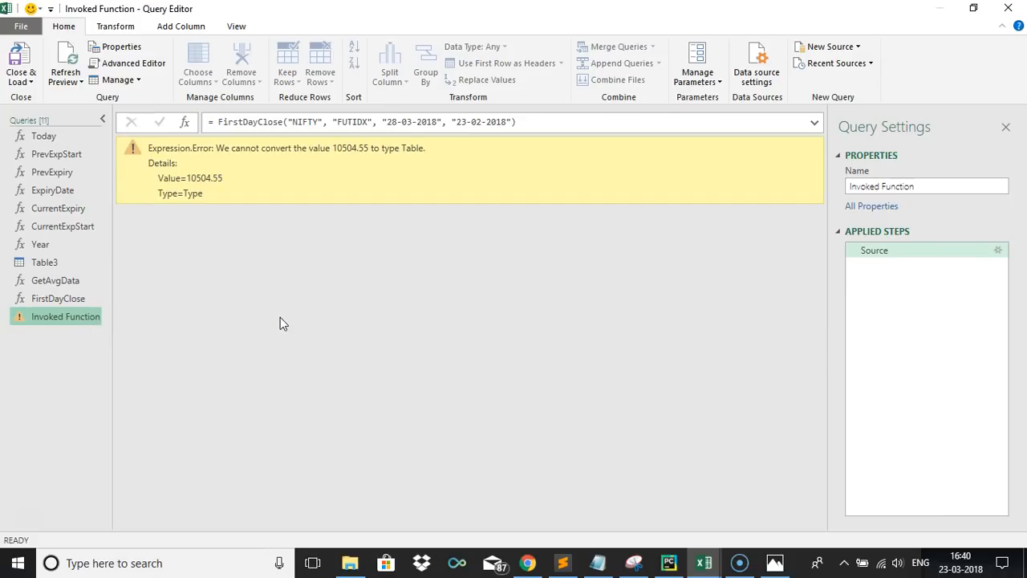
# Change the return type in the FirstDayClose function code to "number" and save it
pyautogui.click(76, 299)
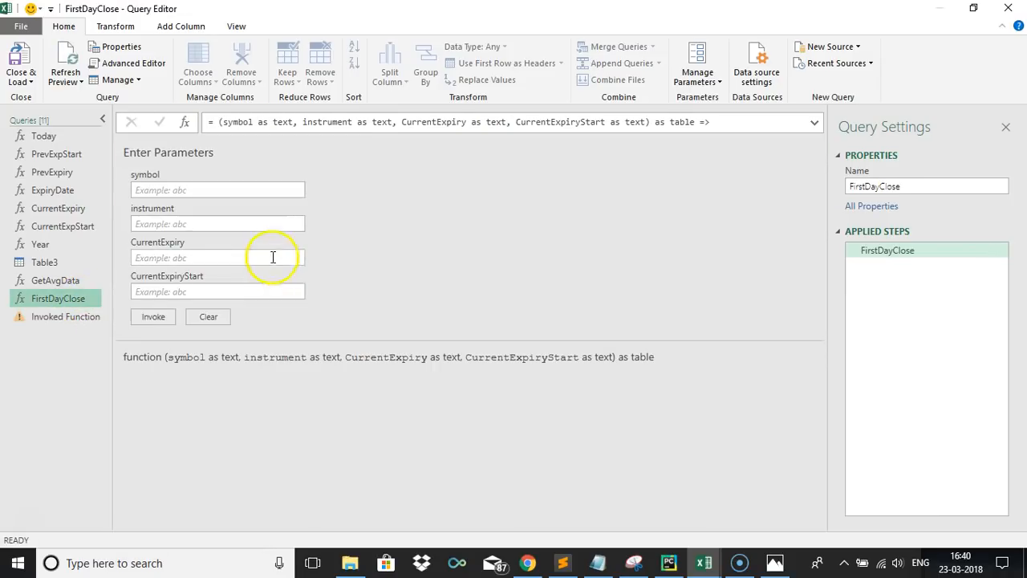
pyautogui.click(148, 62)
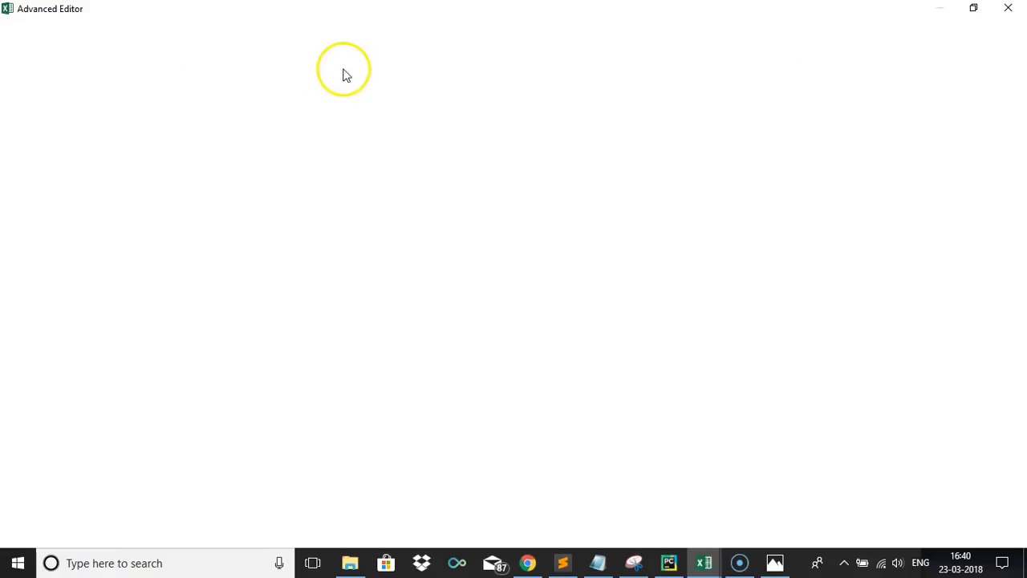
pyautogui.click(489, 85)
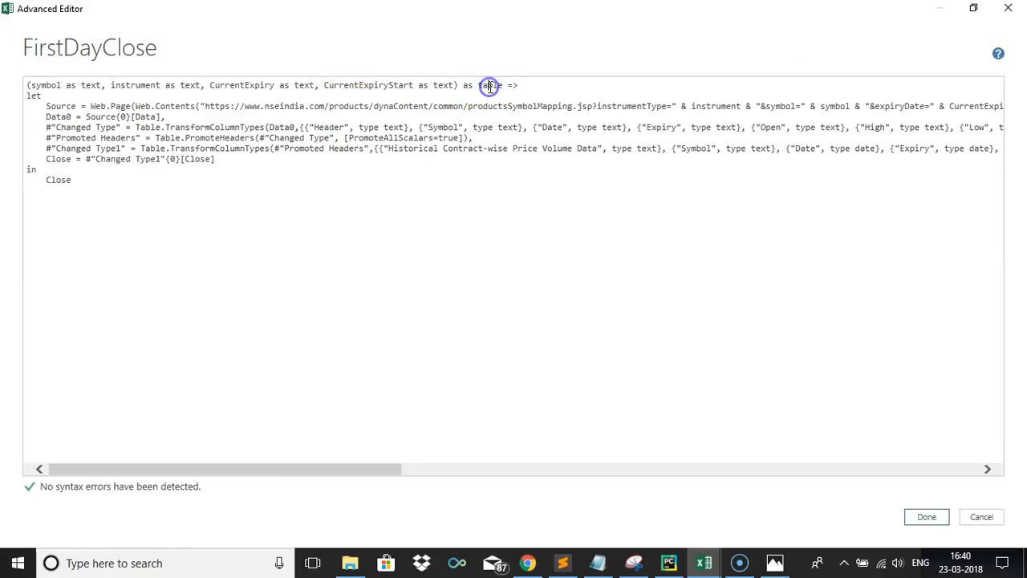
pyautogui.doubleClick(490, 85)
pyautogui.write('number')
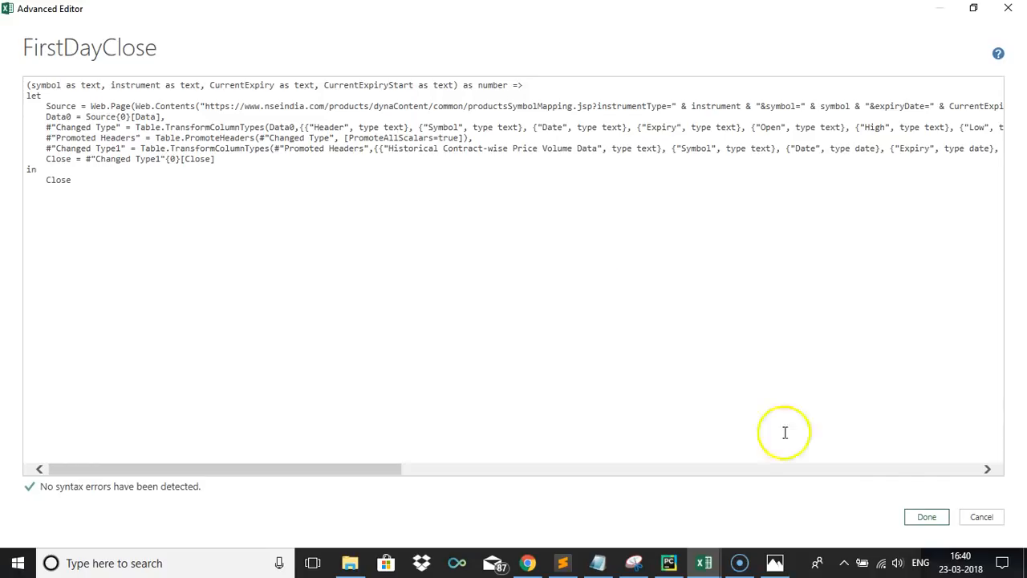
pyautogui.click(918, 517)
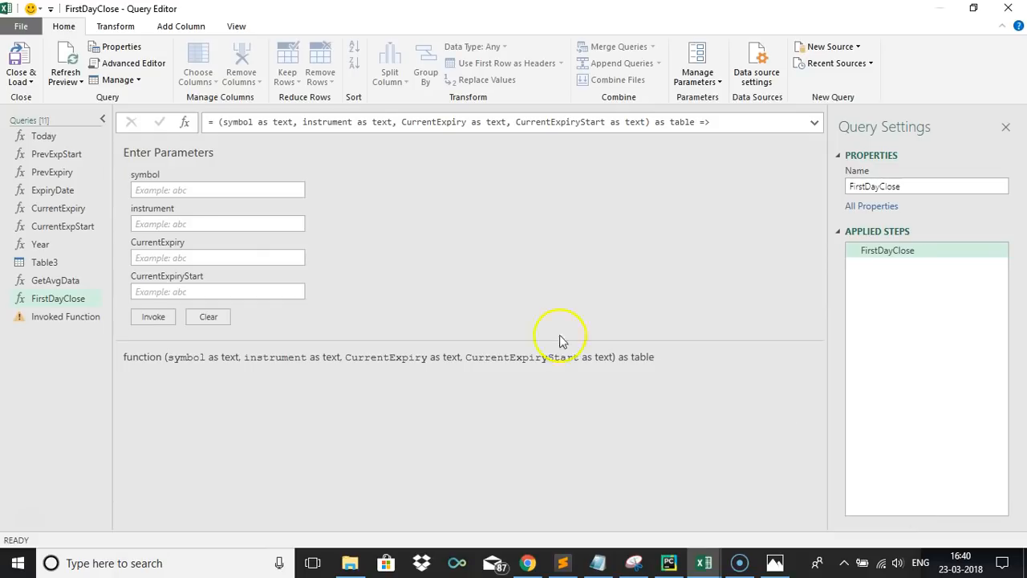
# Check the Invoked Function result, delete that query and return to the FirstDayClose function
pyautogui.click(61, 316)
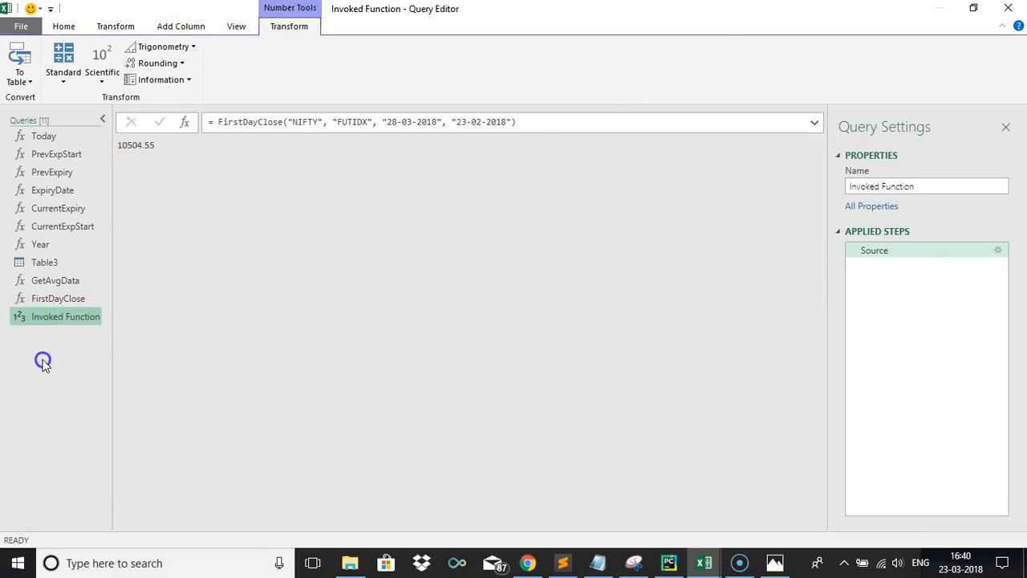
pyautogui.rightClick(70, 317)
pyautogui.press('Delete')
pyautogui.click(585, 305)
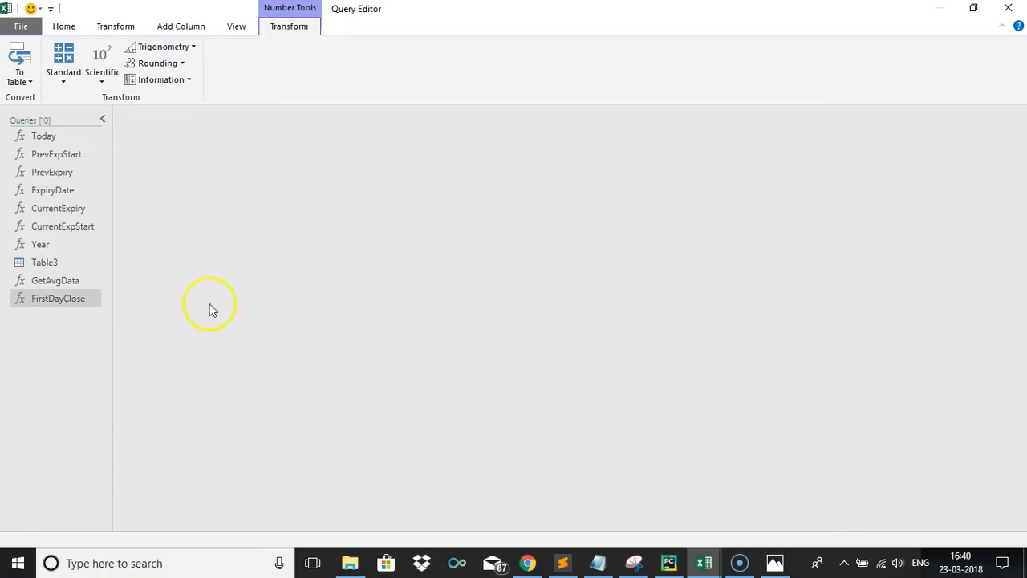
pyautogui.click(87, 283)
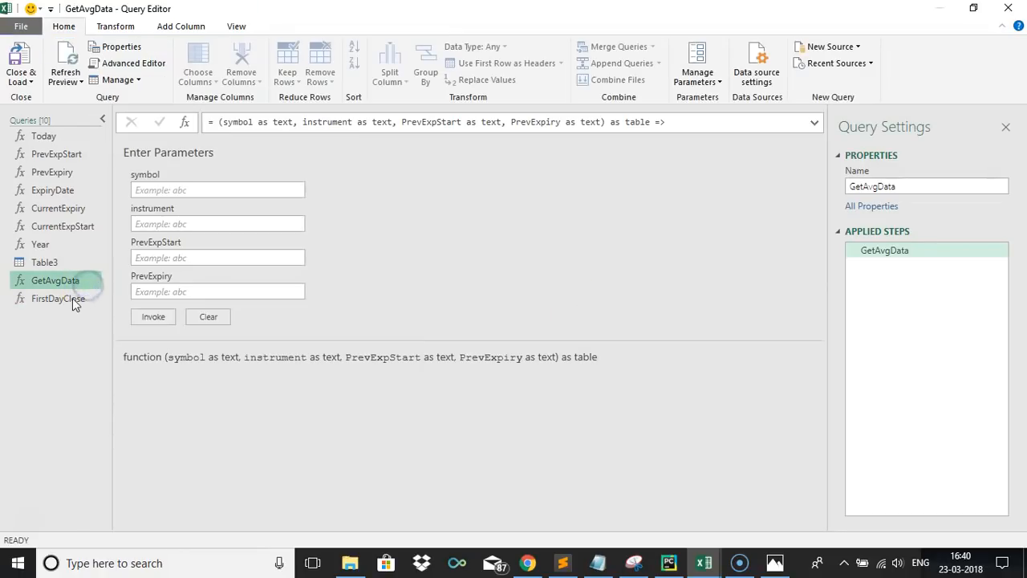
pyautogui.click(69, 300)
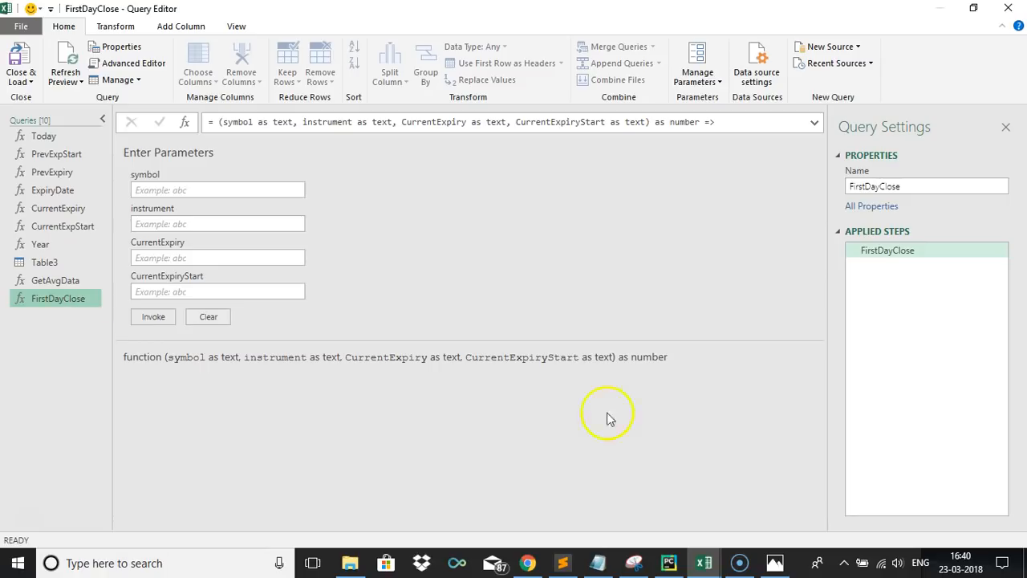
# Switch to Chrome and close the developer tools on the NSE historical contract-wise price volume page
pyautogui.click(529, 560)
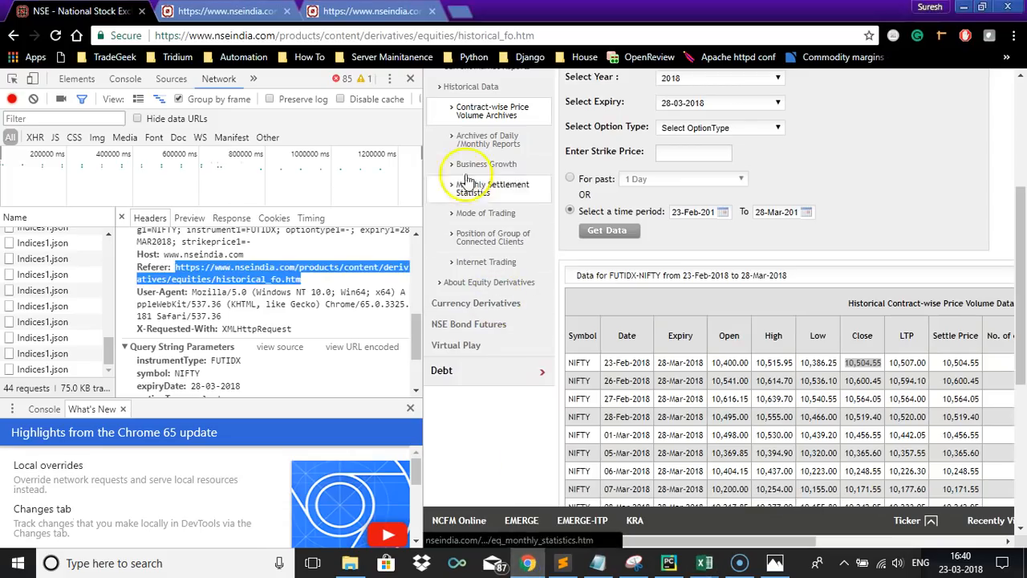
pyautogui.click(410, 80)
pyautogui.press('Down')
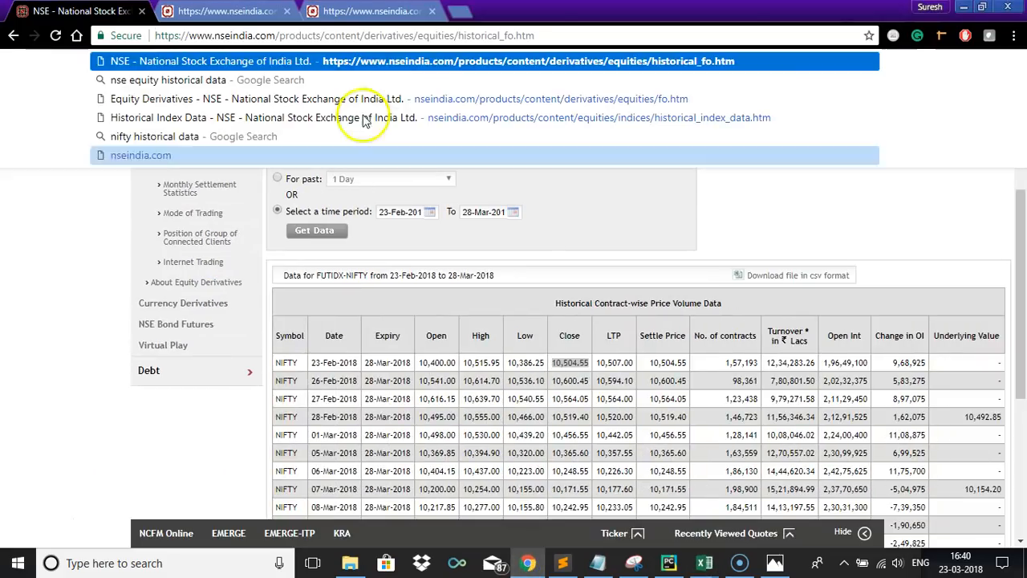
pyautogui.click(105, 265)
pyautogui.scroll(3, 100, 264)
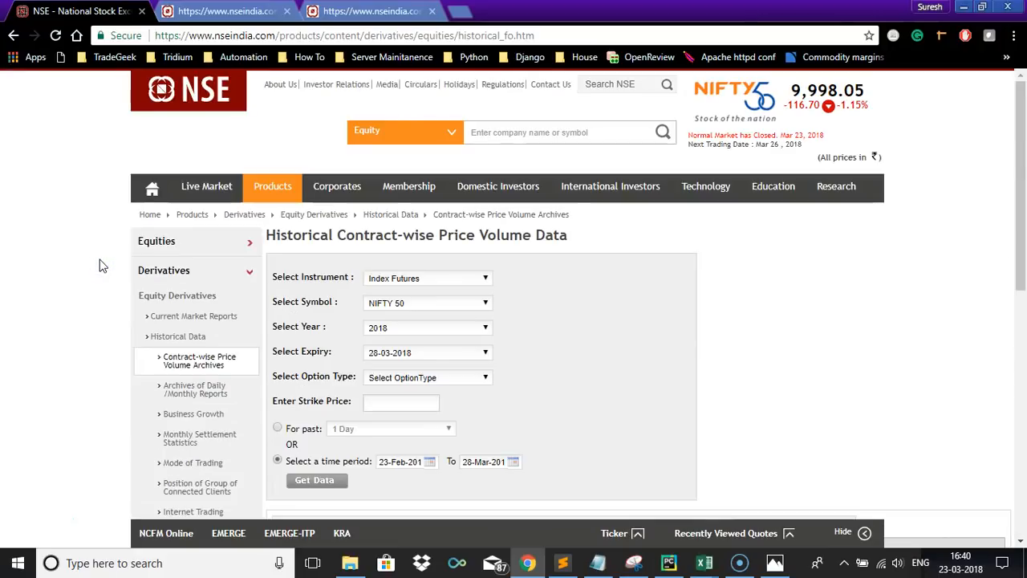
# Search the NSE site's Equity Derivatives for NIFTY and open its futures quote page
pyautogui.click(440, 132)
pyautogui.click(405, 160)
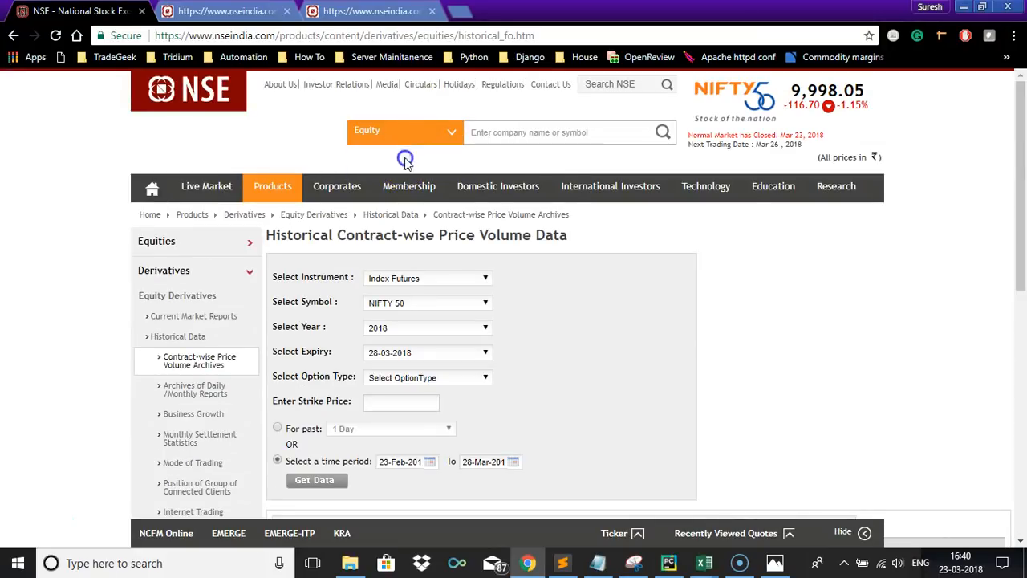
pyautogui.click(498, 140)
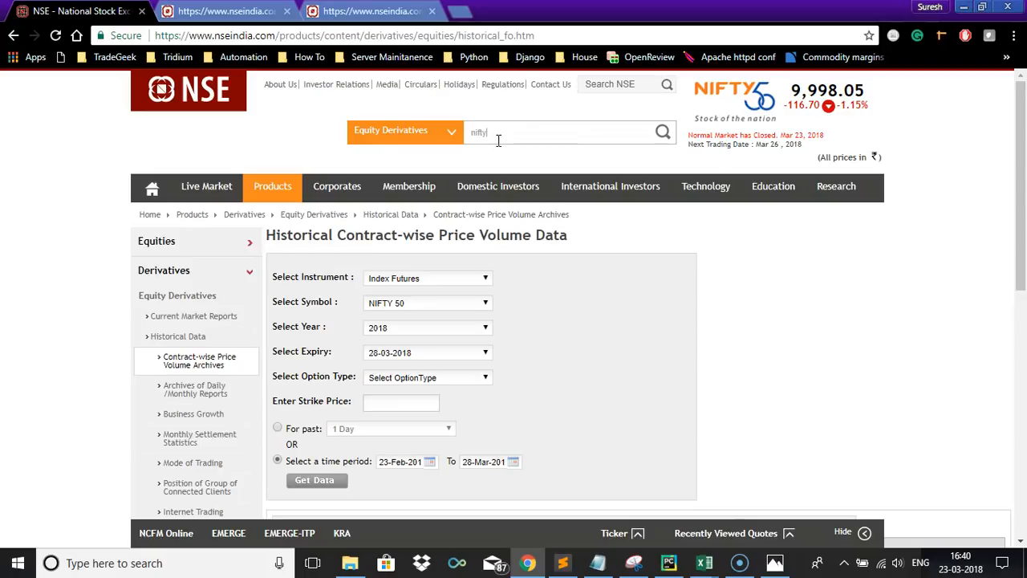
pyautogui.click(447, 156)
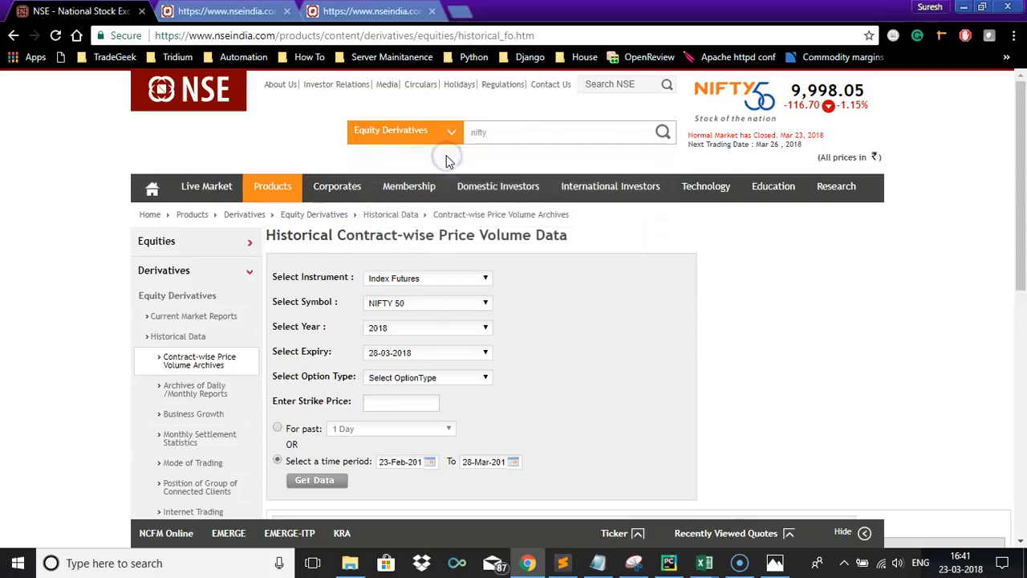
pyautogui.click(507, 131)
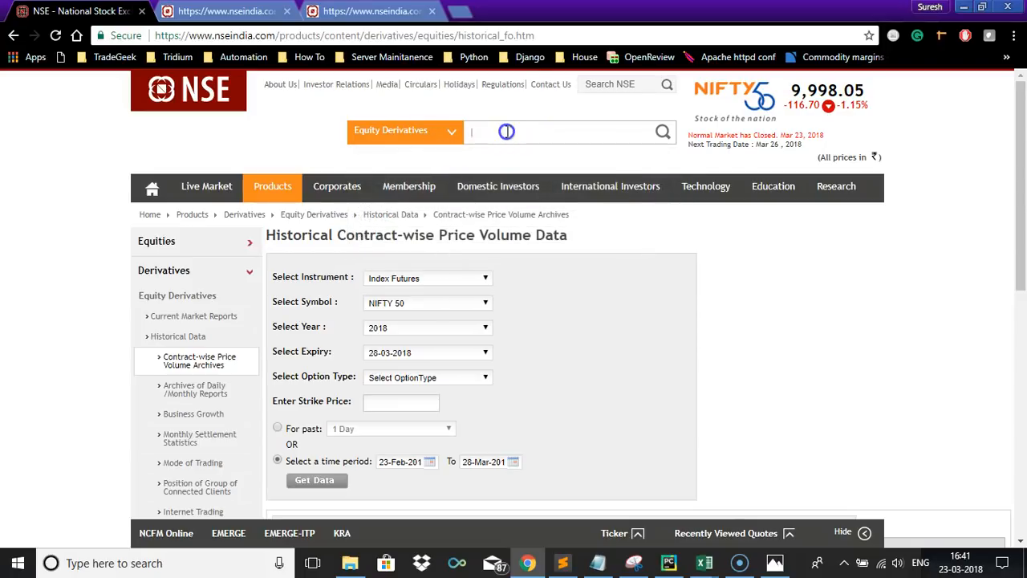
pyautogui.write('NIFTY')
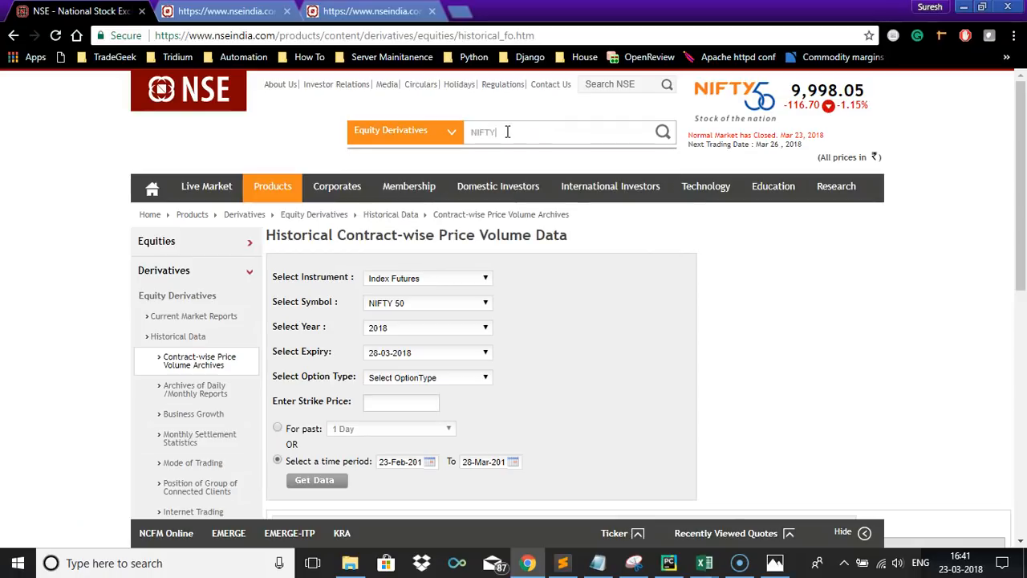
pyautogui.press('Return')
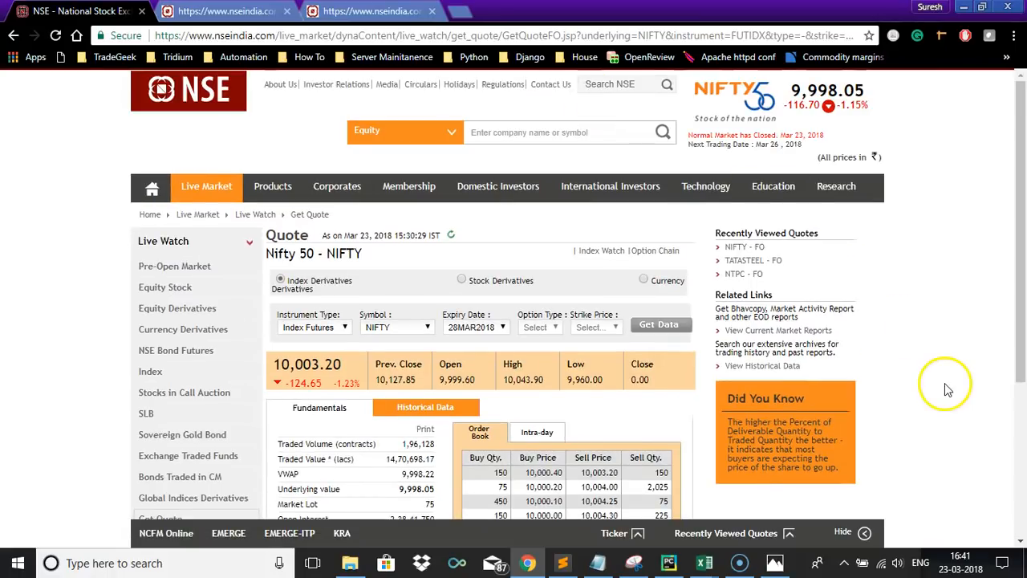
# Inspect the NIFTY quote page's network activity, request the quote data, and open the captured ajaxFOGetQuoteJSON request in a new tab
pyautogui.rightClick(945, 383)
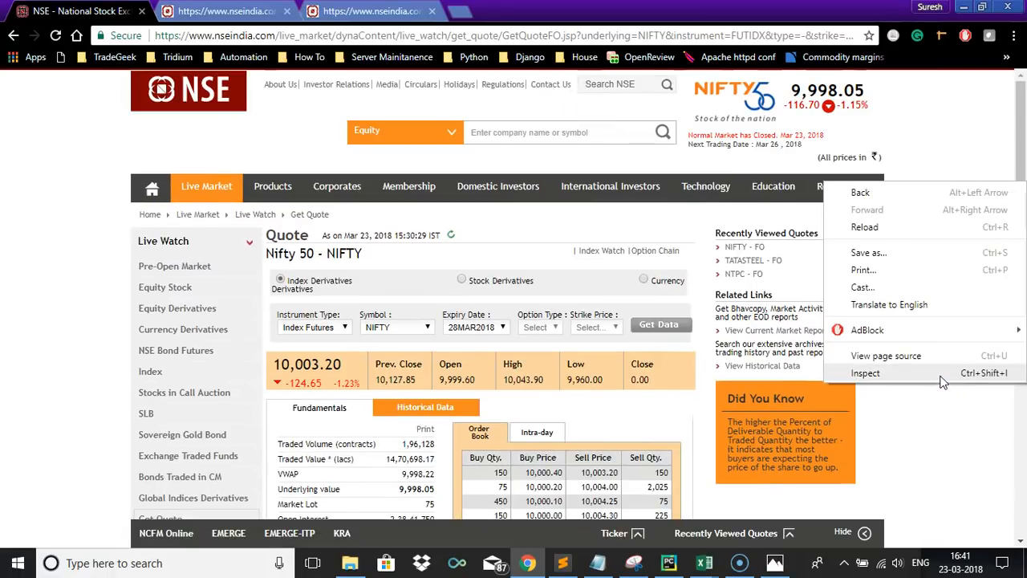
pyautogui.click(945, 383)
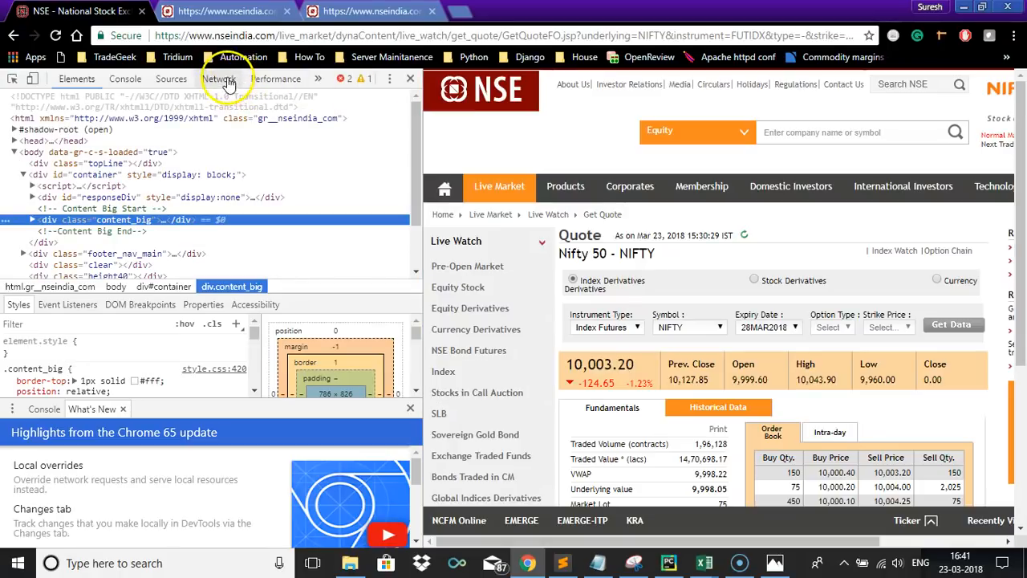
pyautogui.click(227, 79)
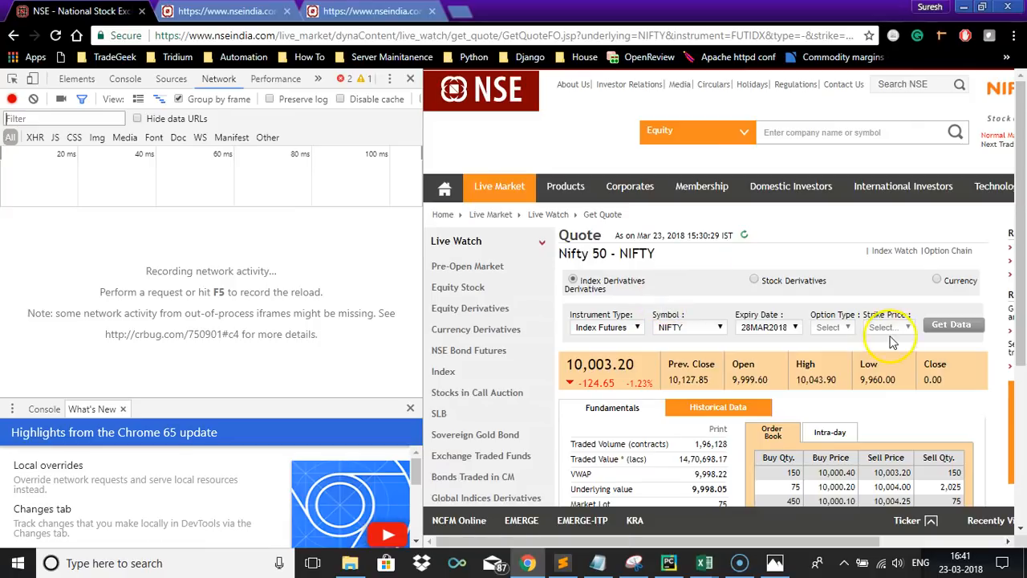
pyautogui.click(950, 327)
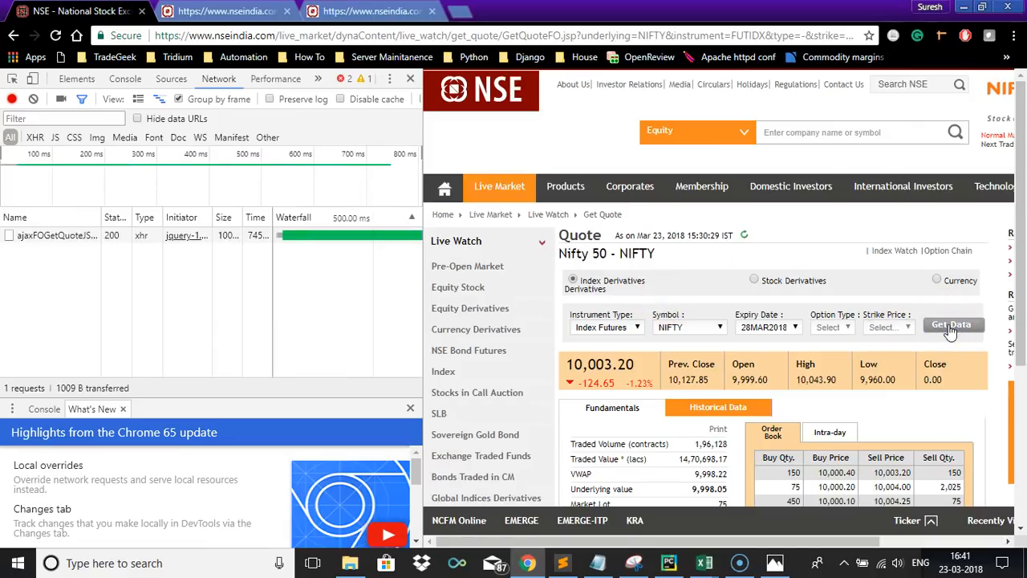
pyautogui.rightClick(38, 240)
pyautogui.click(51, 243)
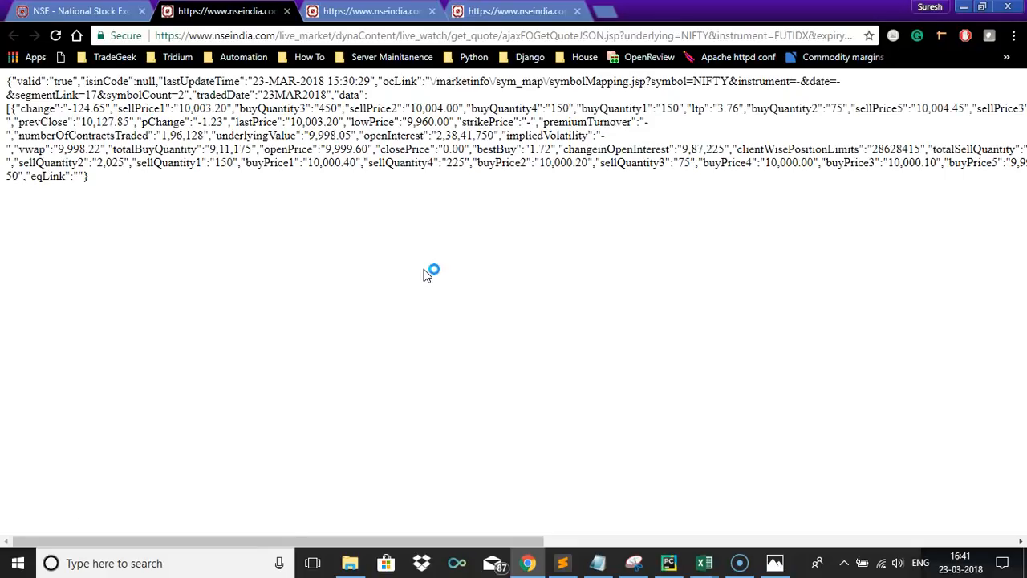
# Copy the JSON response page's URL and enter it in a new Web source in the Query Editor, using the Advanced mode
pyautogui.click(473, 40)
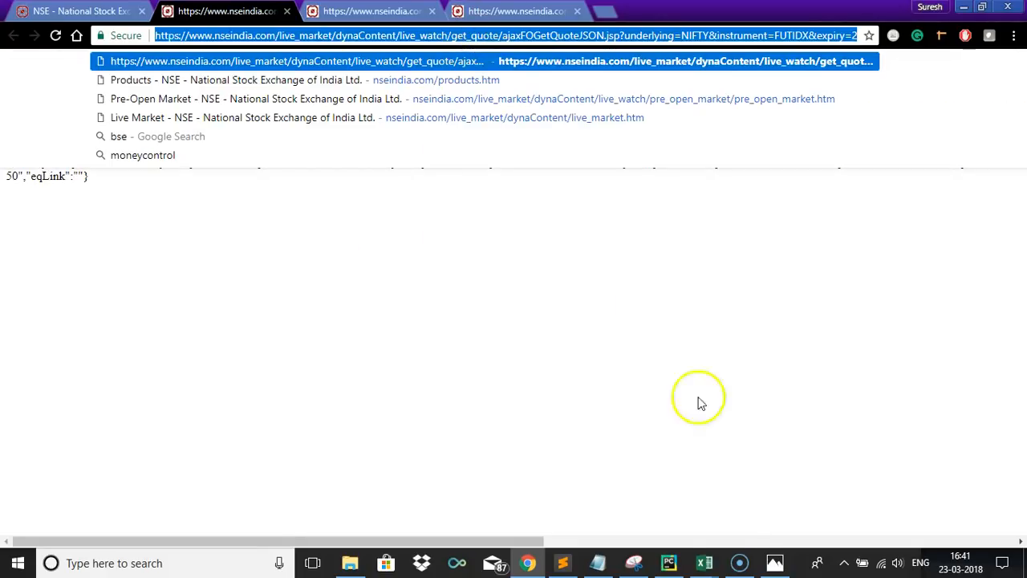
pyautogui.click(707, 565)
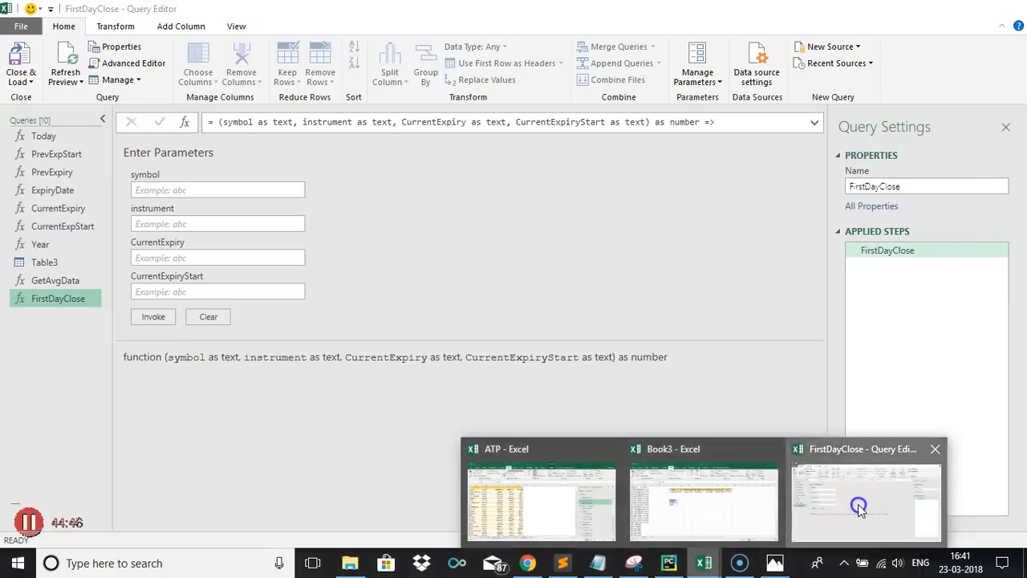
pyautogui.click(856, 507)
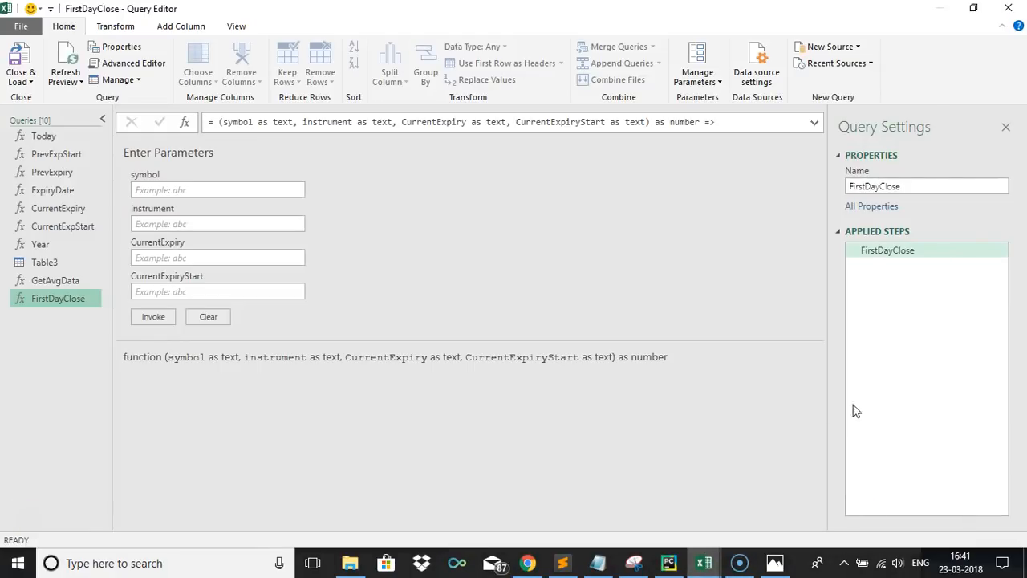
pyautogui.click(857, 48)
pyautogui.moveTo(883, 100)
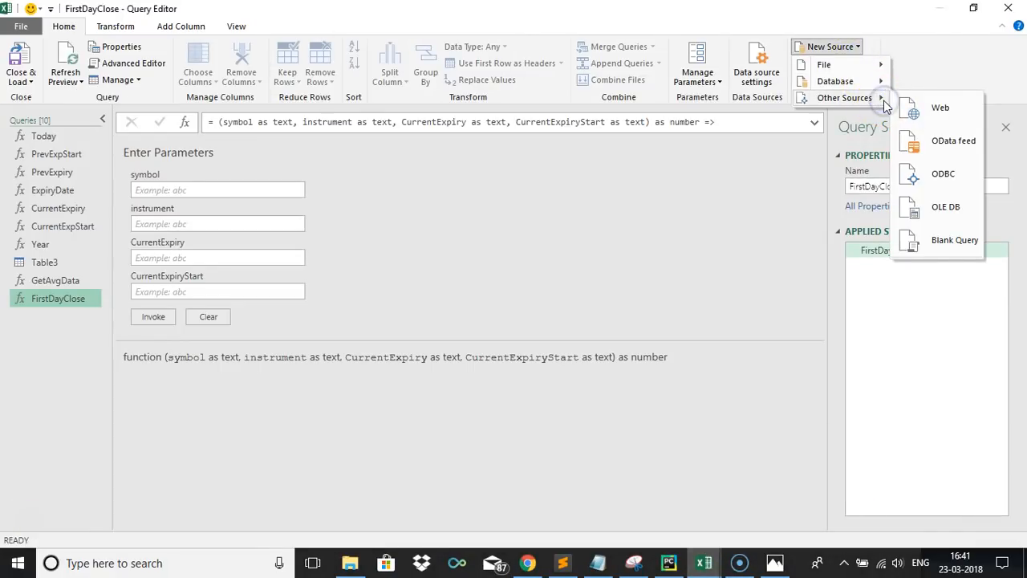
pyautogui.click(924, 117)
pyautogui.click(524, 289)
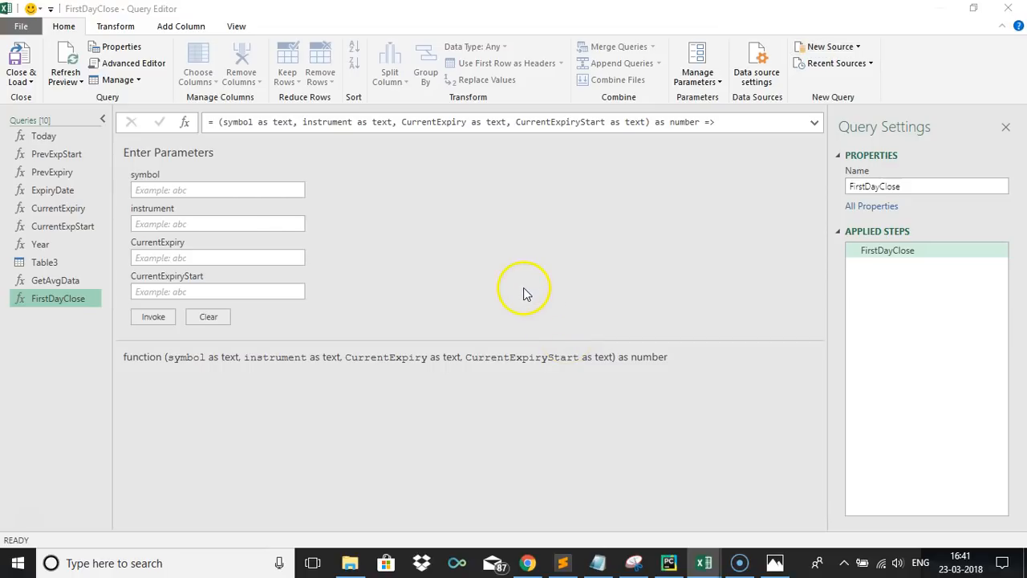
pyautogui.hotkey('ctrl', 'v')
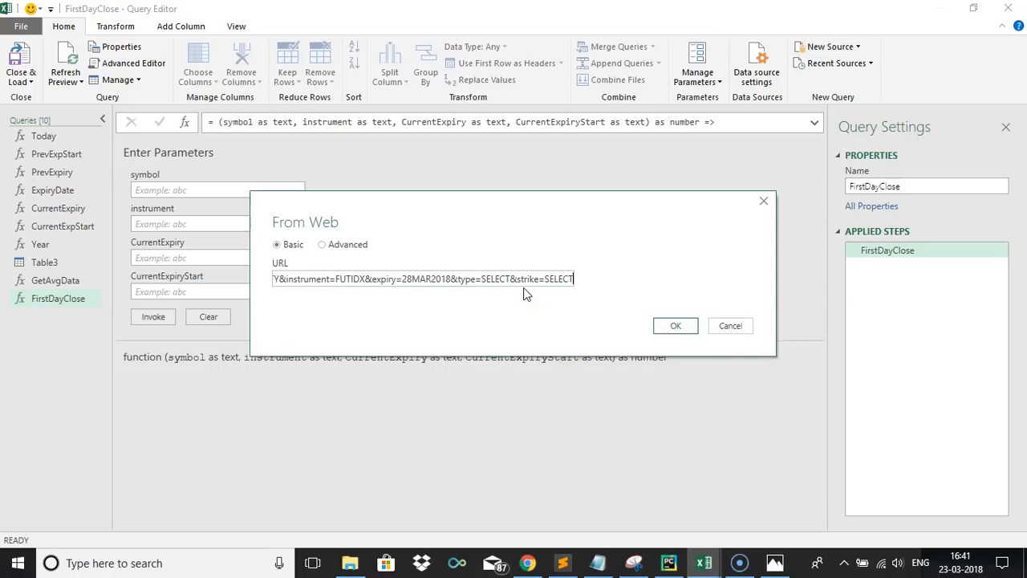
pyautogui.click(322, 245)
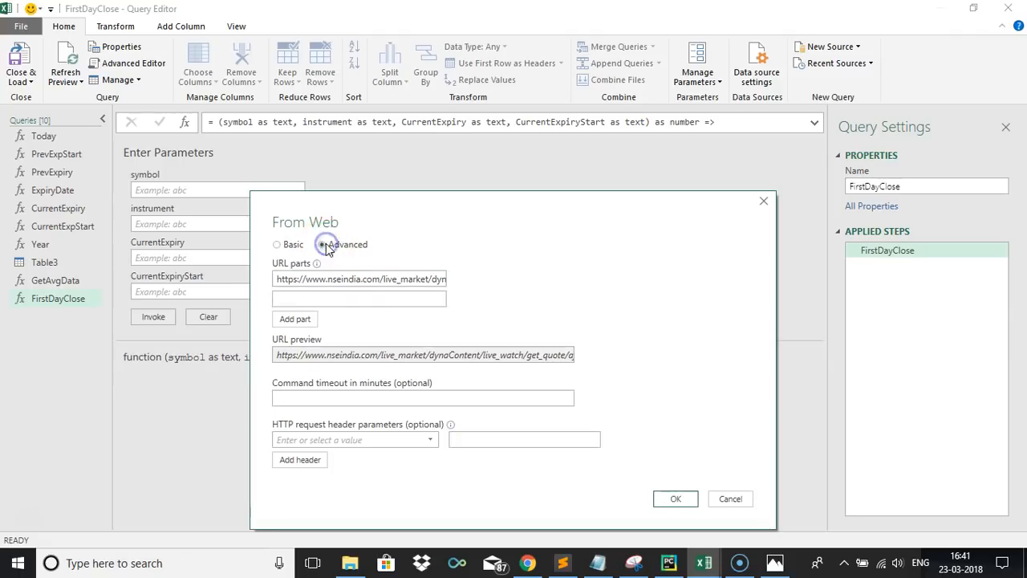
# Switch back to Chrome and copy the Referer value from the ajaxFOGetQuoteJSON request headers
pyautogui.click(528, 562)
pyautogui.hotkey('ctrl', 'l')
pyautogui.click(72, 11)
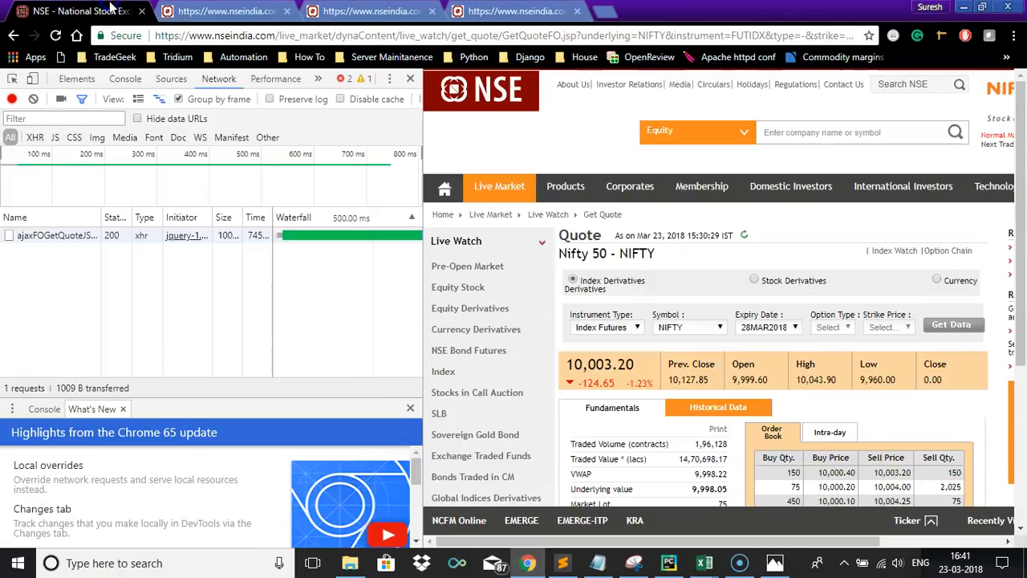
pyautogui.click(69, 234)
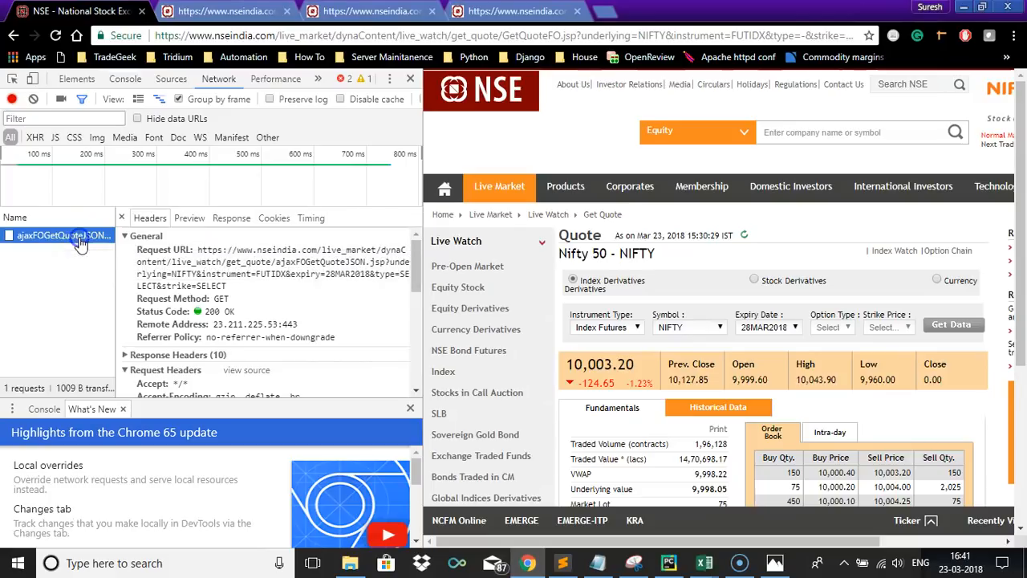
pyautogui.moveTo(416, 273); pyautogui.dragTo(416, 355)
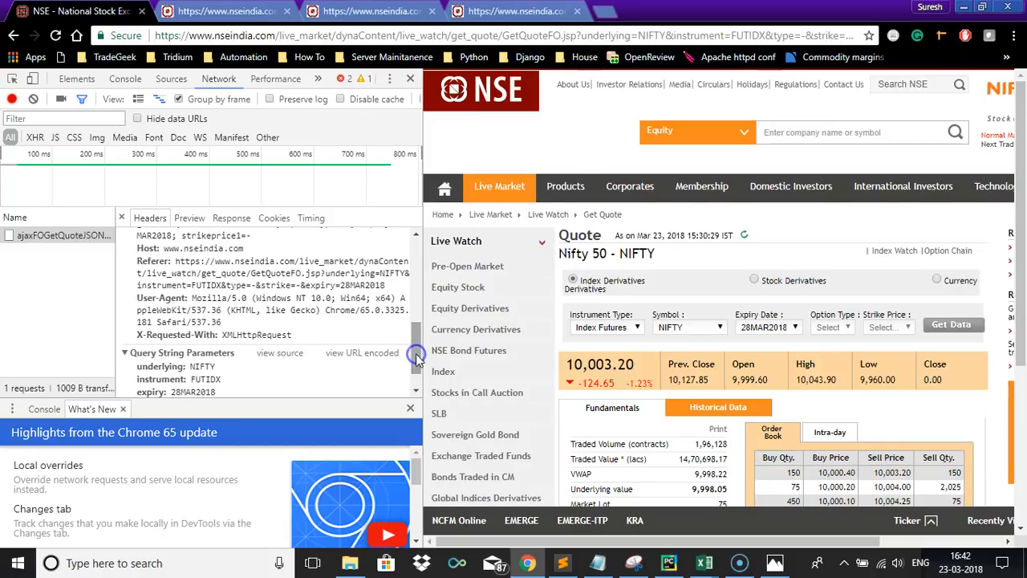
pyautogui.moveTo(175, 261); pyautogui.dragTo(389, 287)
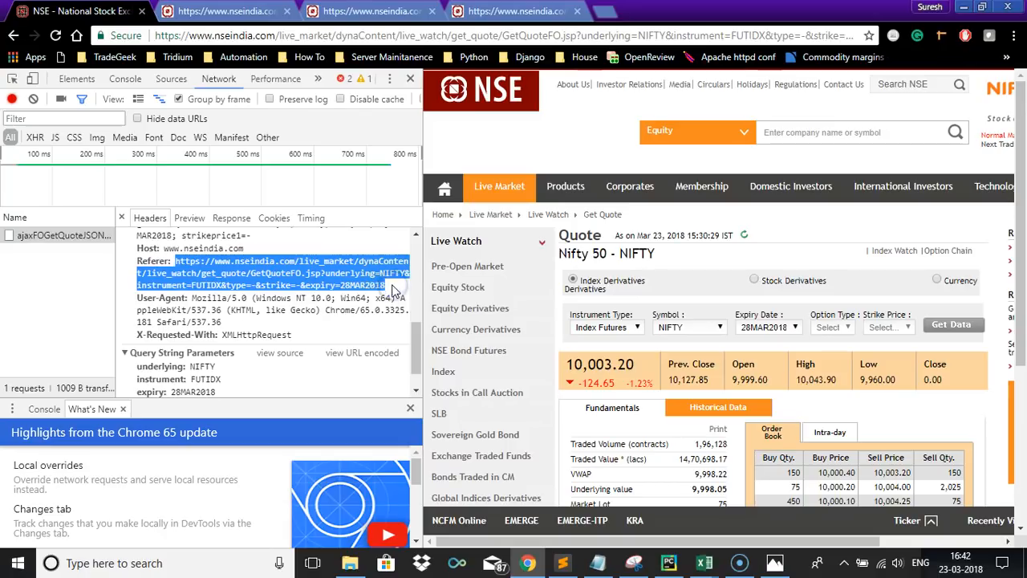
# Return to the Query Editor and add a Referer request header with the copied quote page URL to the web source
pyautogui.click(704, 562)
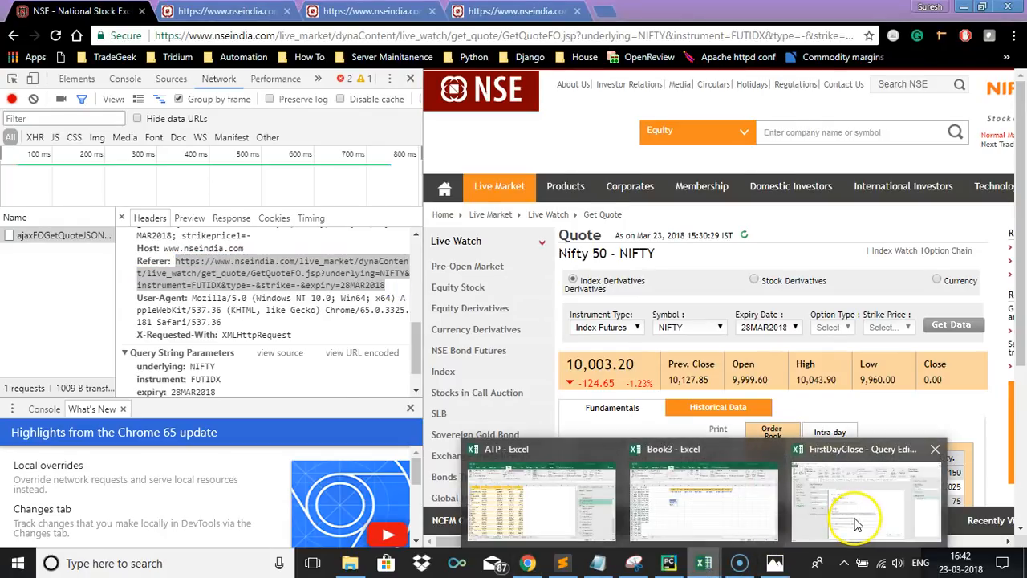
pyautogui.click(857, 520)
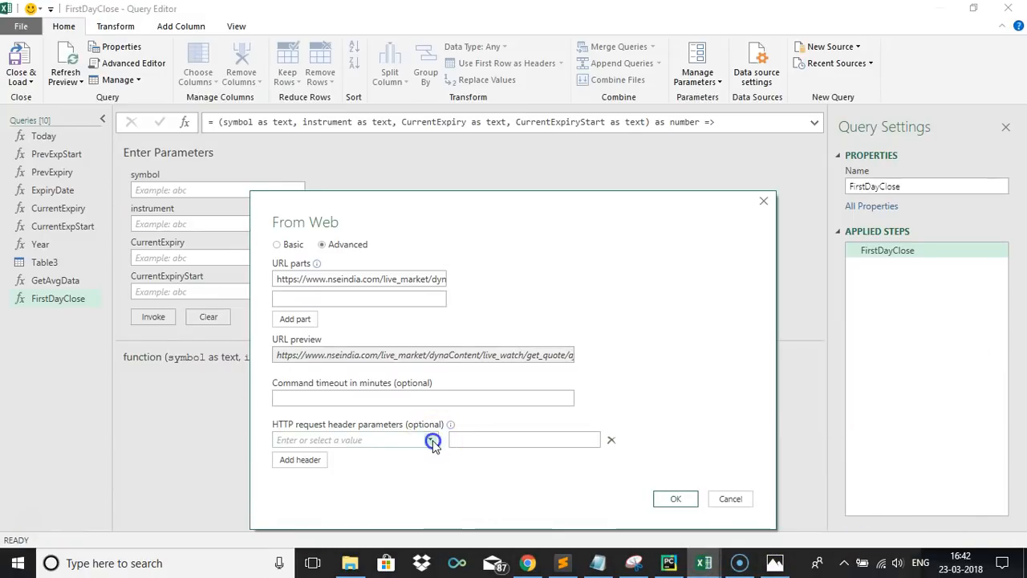
pyautogui.click(432, 441)
pyautogui.moveTo(431, 218); pyautogui.dragTo(436, 386)
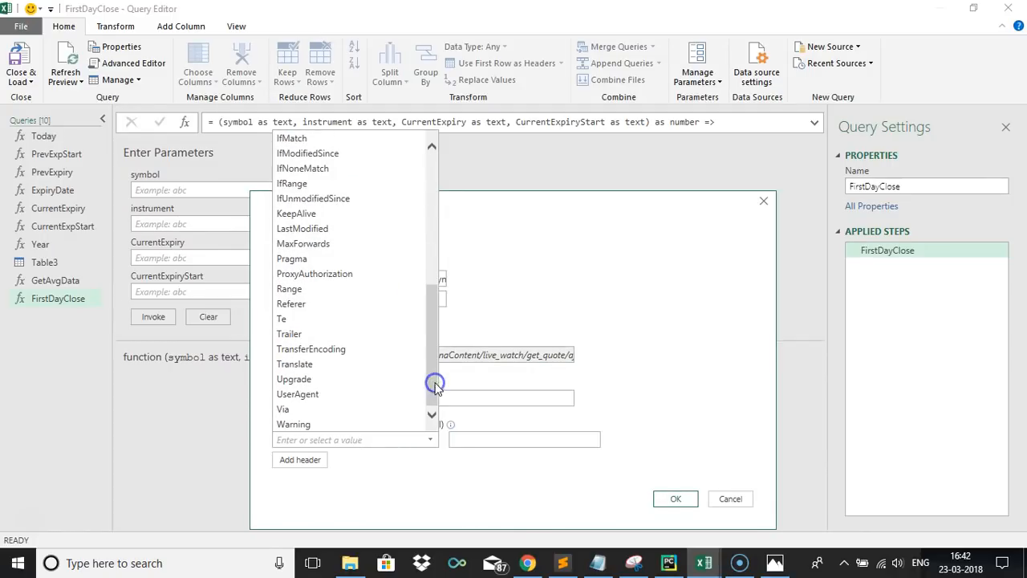
pyautogui.click(294, 303)
pyautogui.click(508, 438)
pyautogui.hotkey('ctrl', 'v')
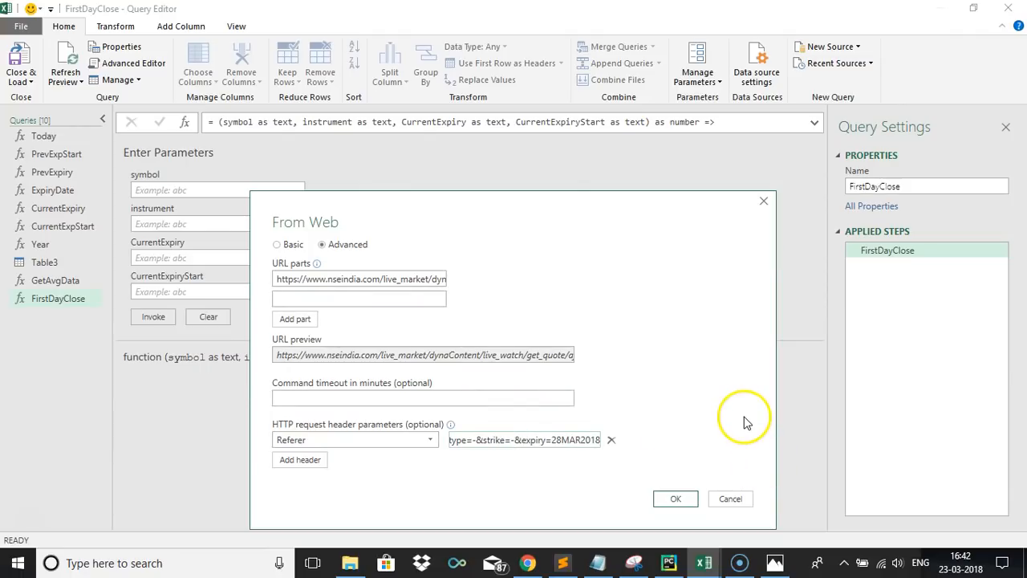
# Connect to the web source and import its Document item as a new query
pyautogui.click(674, 498)
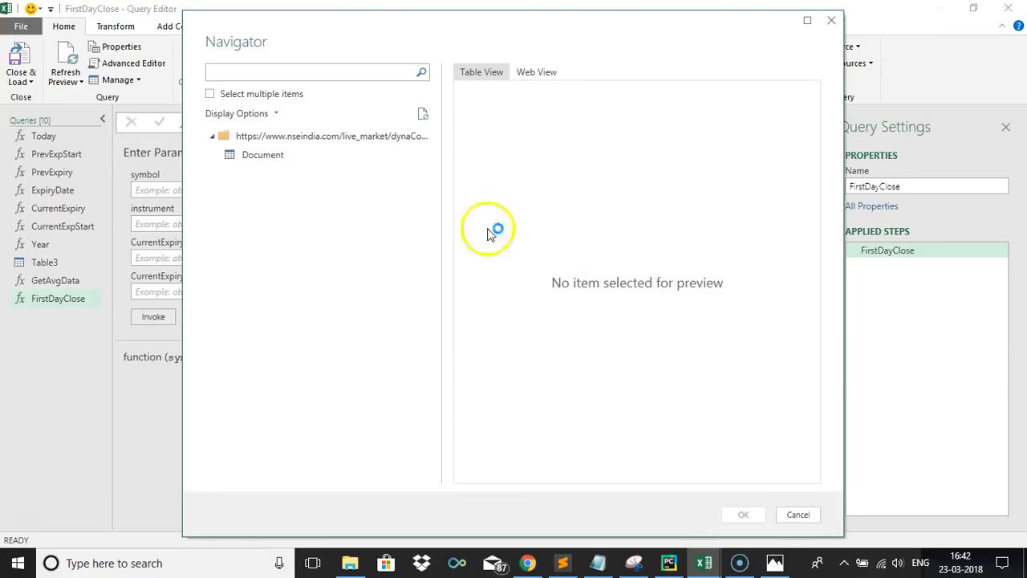
pyautogui.click(268, 157)
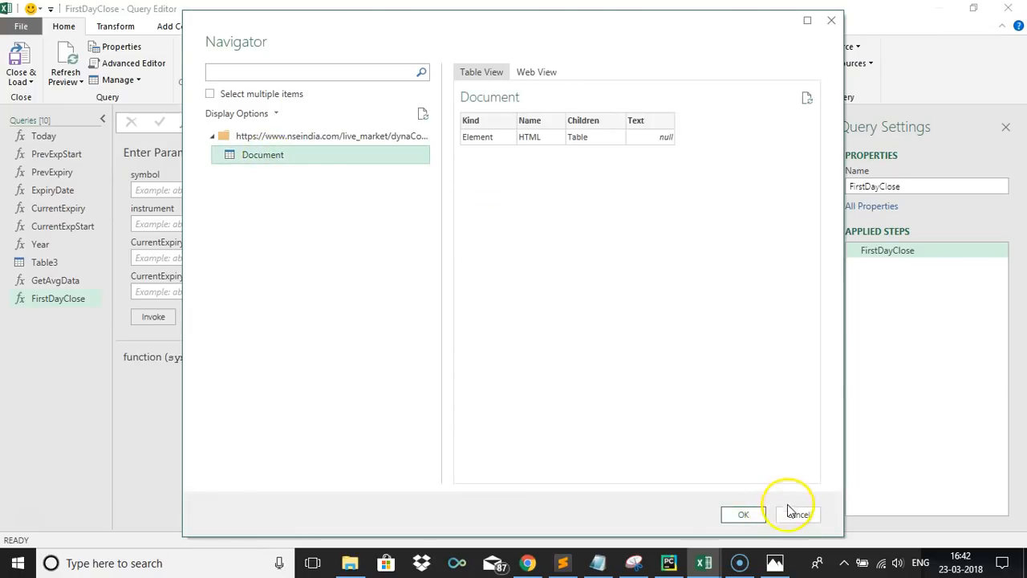
pyautogui.click(746, 515)
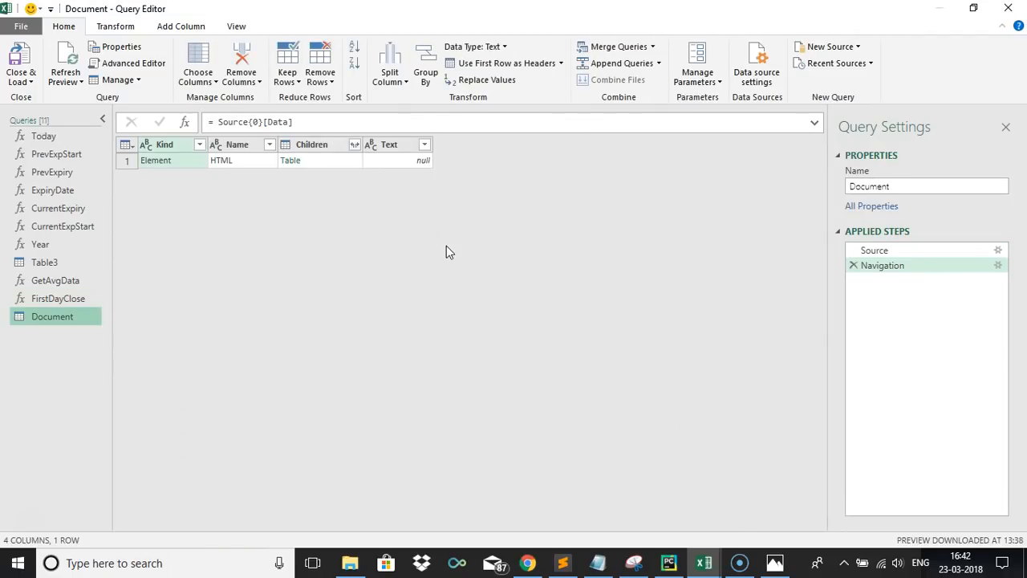
# Navigate through the Children tables to the second child element and drill down into its Text value
pyautogui.click(291, 162)
pyautogui.click(288, 177)
pyautogui.click(396, 164)
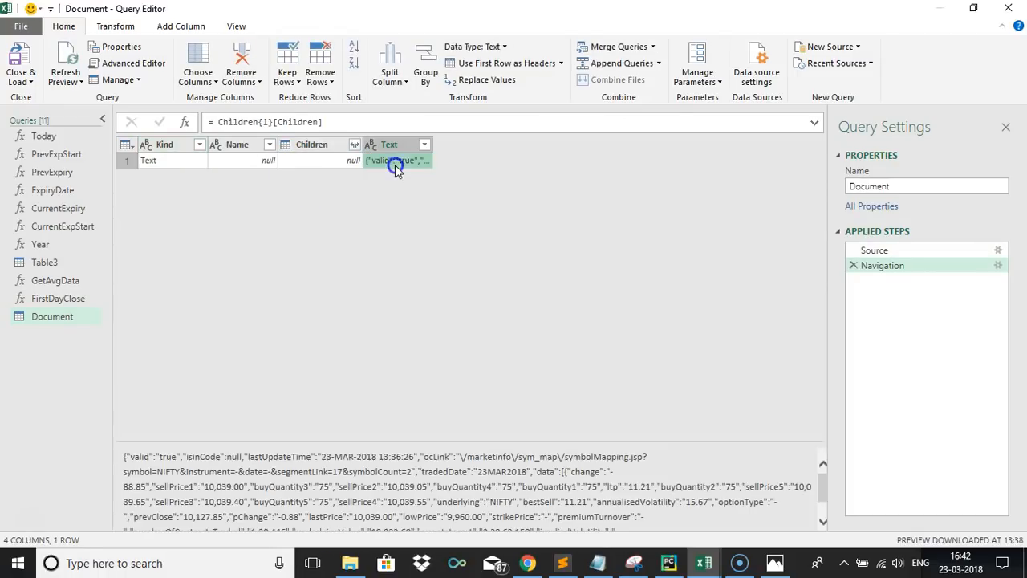
pyautogui.rightClick(396, 168)
pyautogui.click(438, 231)
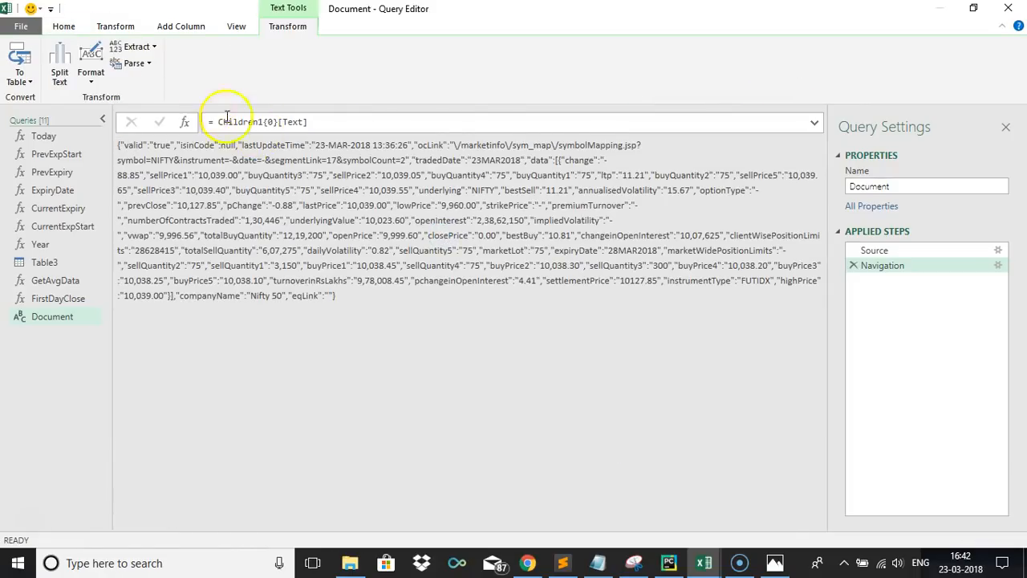
# Parse the text as JSON, open its data list and convert that list to a table with no delimiter
pyautogui.click(136, 63)
pyautogui.click(144, 98)
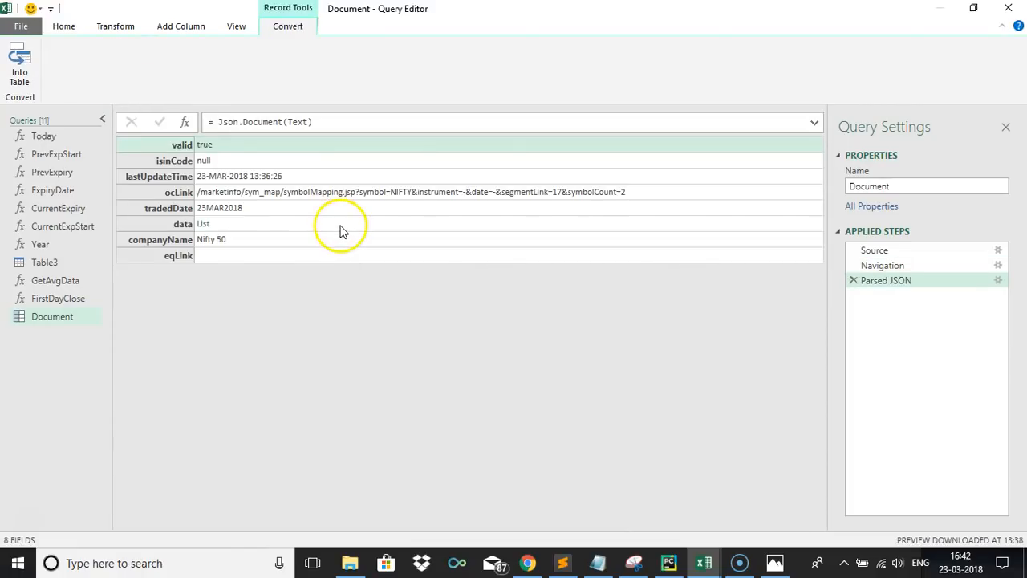
pyautogui.click(204, 224)
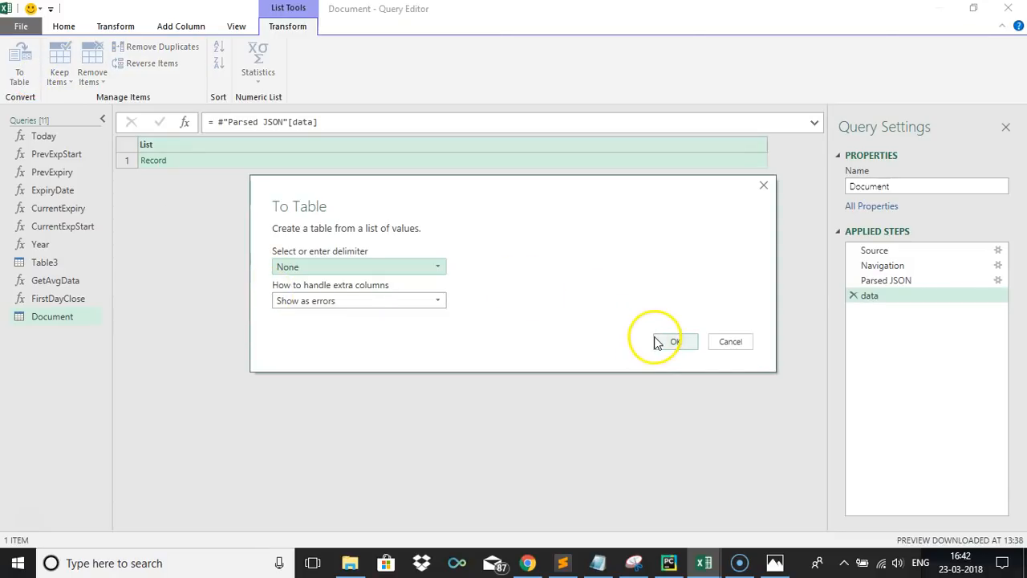
pyautogui.click(673, 342)
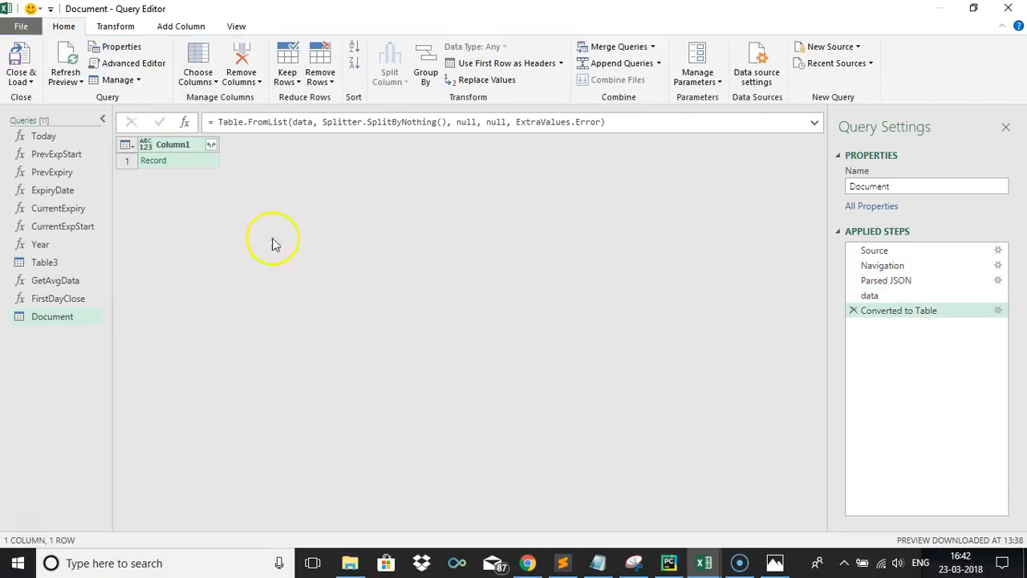
# In the expansion of Column1, turn off the original column name prefix and exclude every field from sellPrice1 through sellPrice4
pyautogui.click(212, 146)
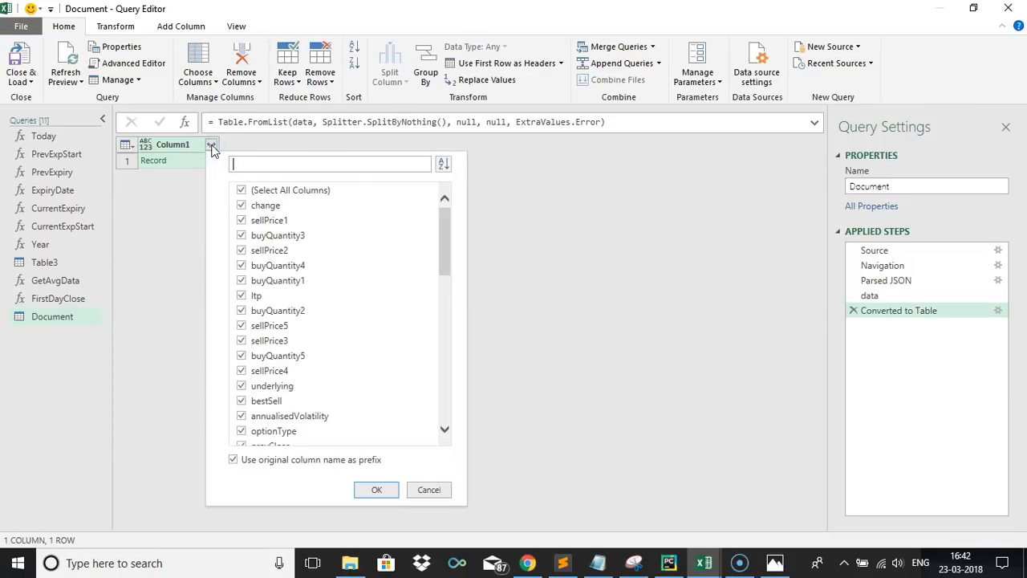
pyautogui.click(285, 461)
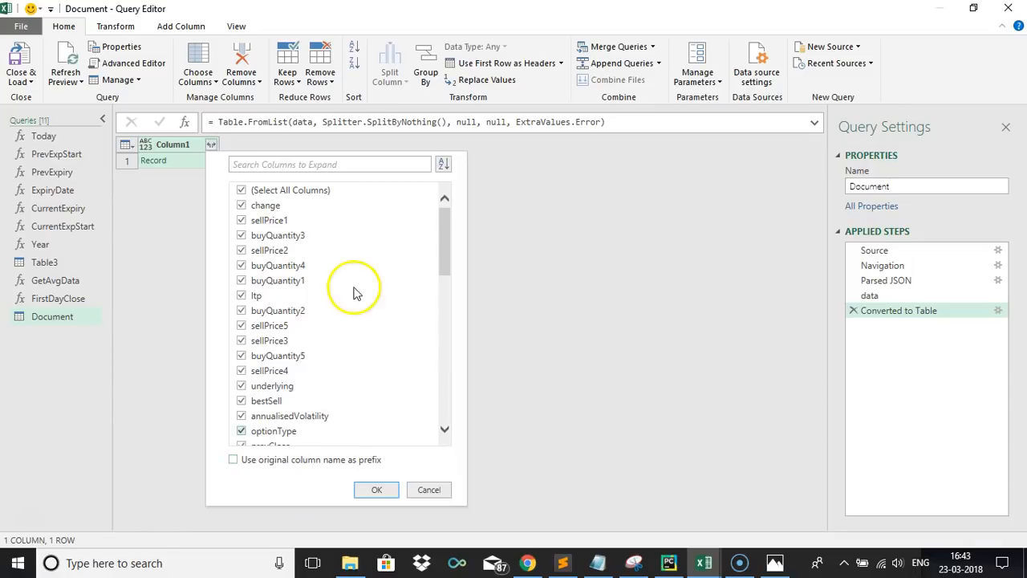
pyautogui.click(269, 222)
pyautogui.click(269, 235)
pyautogui.click(269, 249)
pyautogui.click(267, 264)
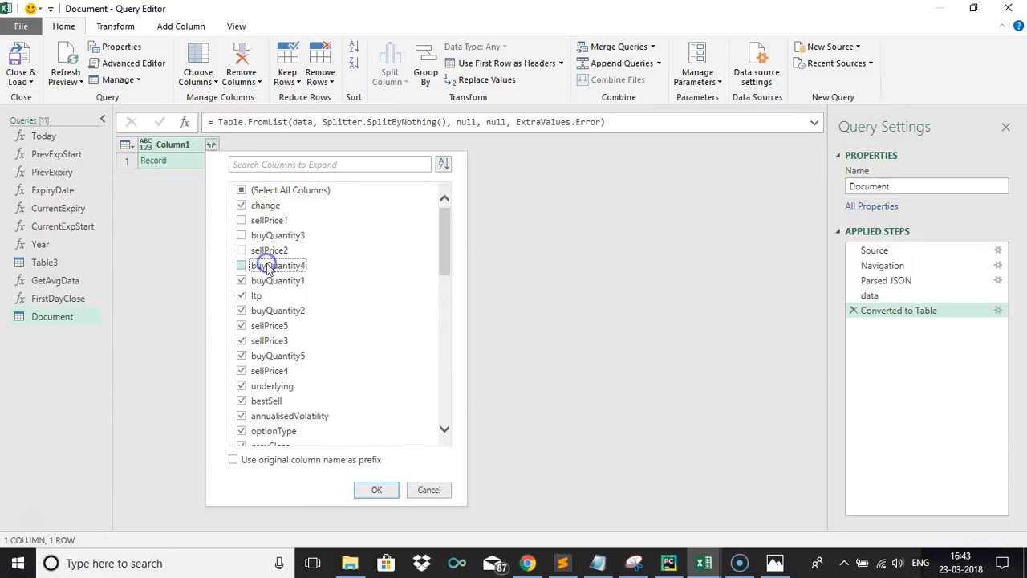
pyautogui.click(260, 280)
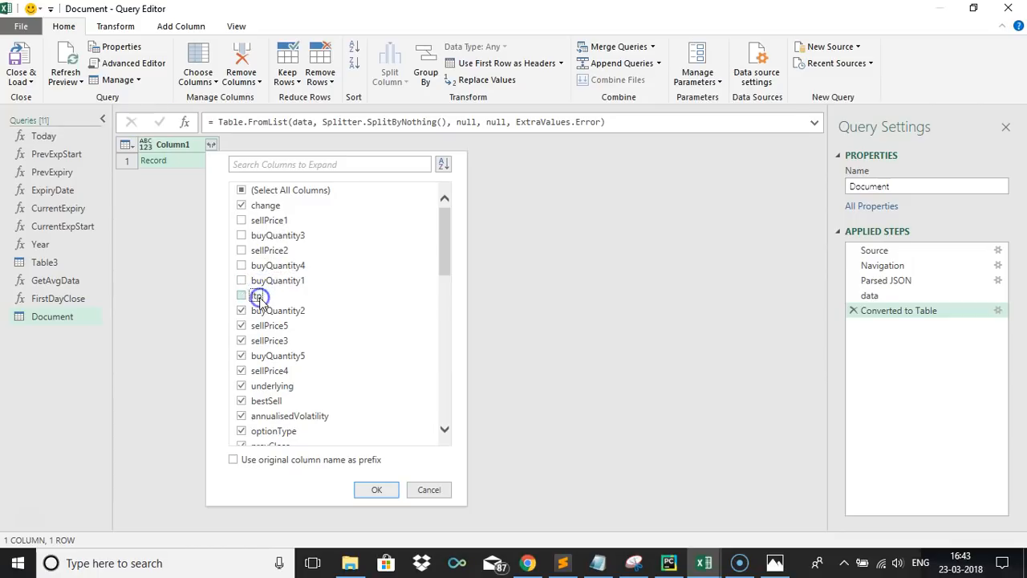
pyautogui.click(261, 324)
pyautogui.click(263, 339)
pyautogui.click(263, 354)
pyautogui.click(263, 371)
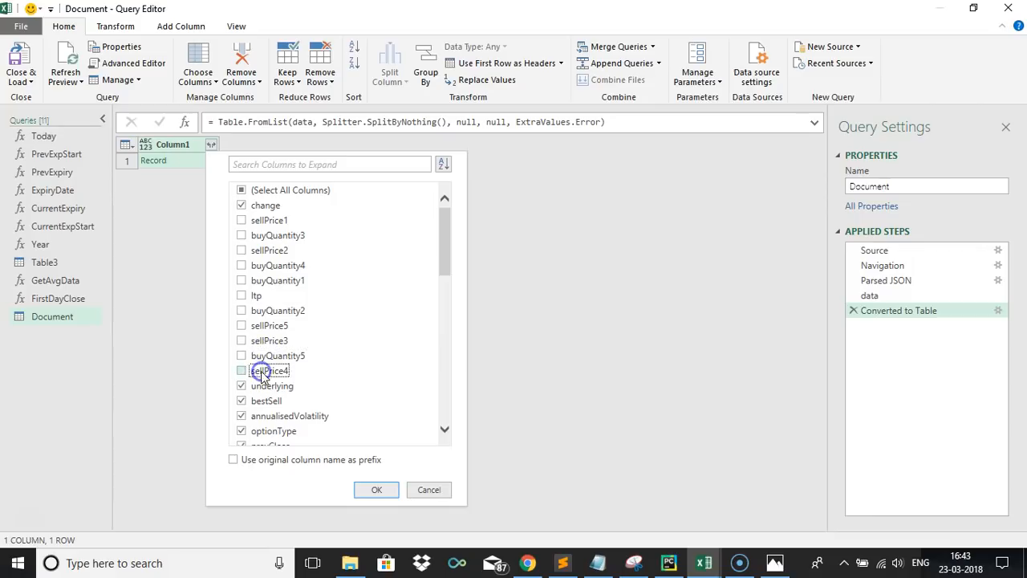
# Exclude bestSell, annualisedVolatility, optionType, strikePrice, premiumTurnover and numberOfContractsTraded from the Column1 expansion, keeping prevClose and underlyingValue
pyautogui.moveTo(447, 229); pyautogui.dragTo(442, 276)
pyautogui.click(265, 224)
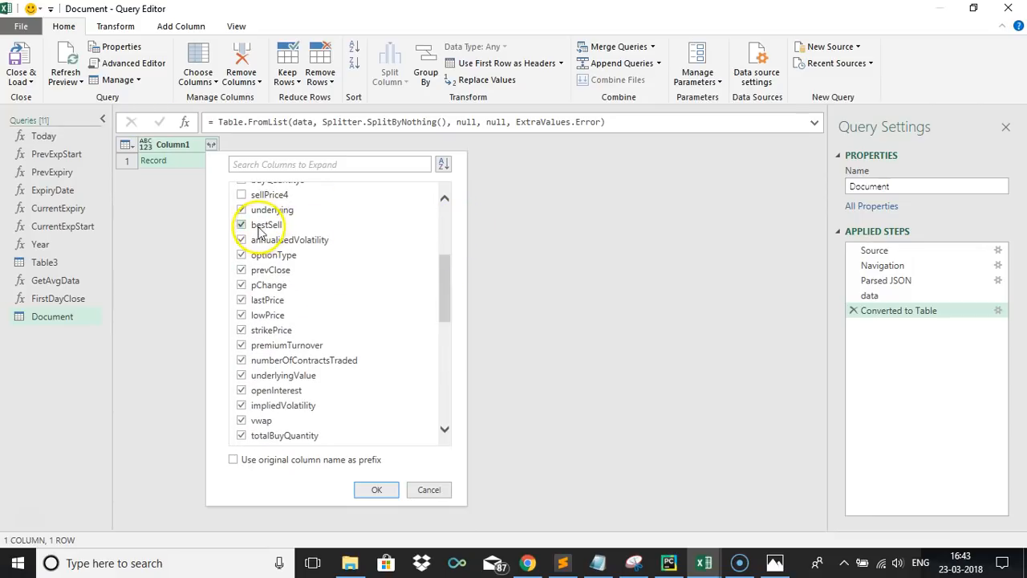
pyautogui.click(263, 241)
pyautogui.click(263, 255)
pyautogui.click(255, 240)
pyautogui.click(255, 240)
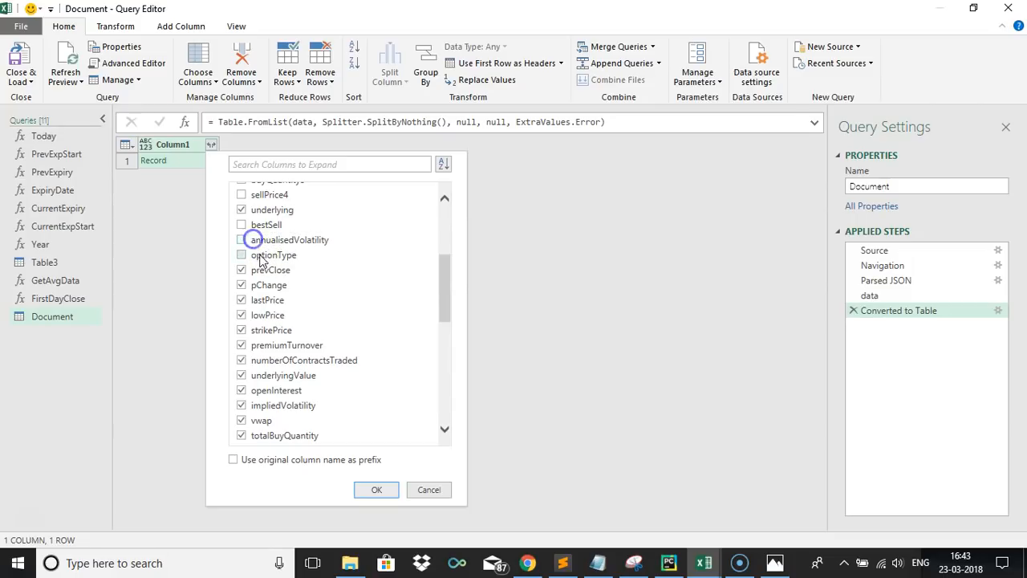
pyautogui.click(266, 272)
pyautogui.click(269, 330)
pyautogui.click(271, 345)
pyautogui.click(273, 362)
pyautogui.click(271, 376)
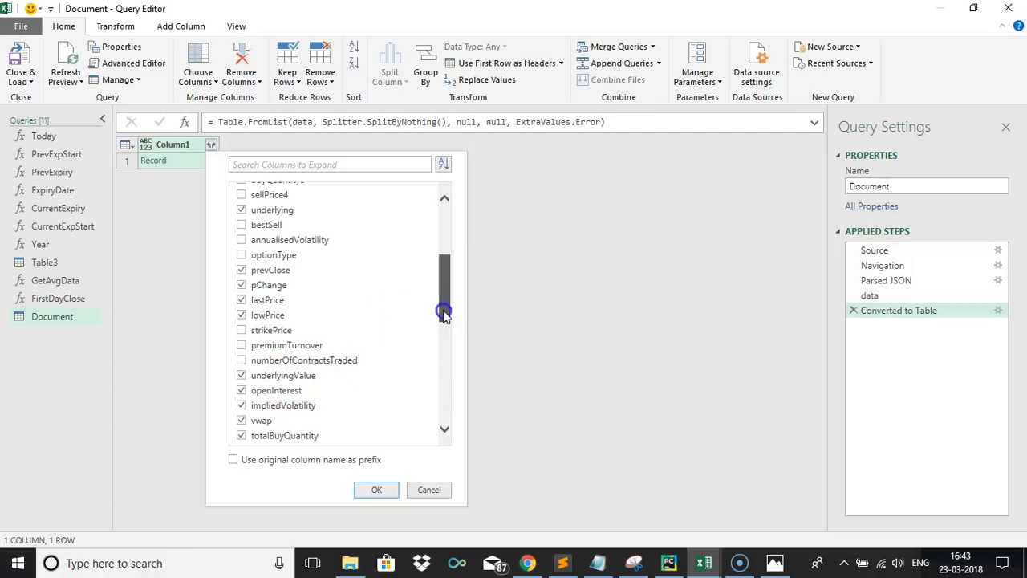
# Exclude openInterest, impliedVolatility, totalBuyQuantity and bestBuy from the expanded fields
pyautogui.moveTo(443, 310); pyautogui.dragTo(444, 335)
pyautogui.click(273, 292)
pyautogui.click(269, 307)
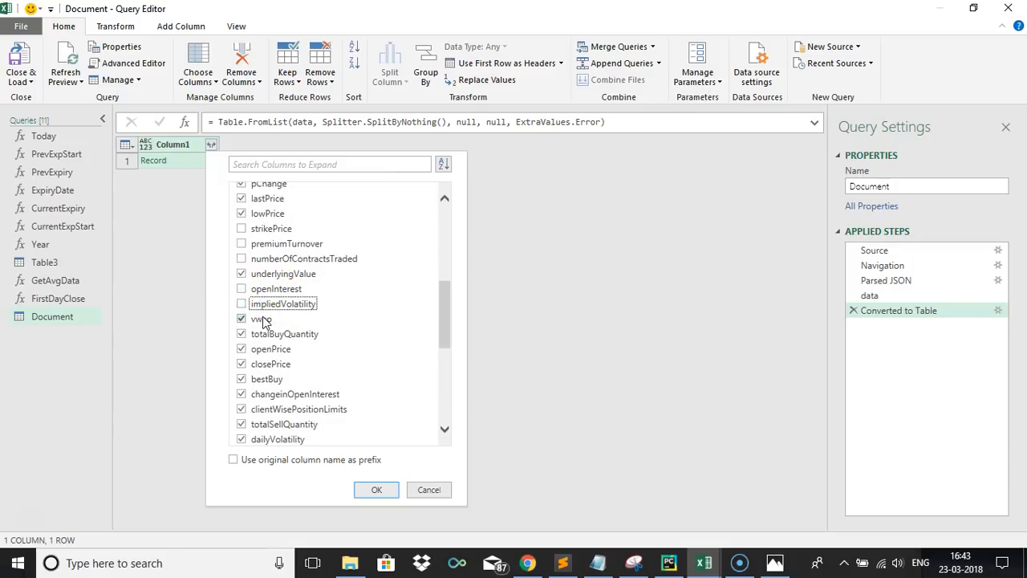
pyautogui.click(269, 333)
pyautogui.click(268, 380)
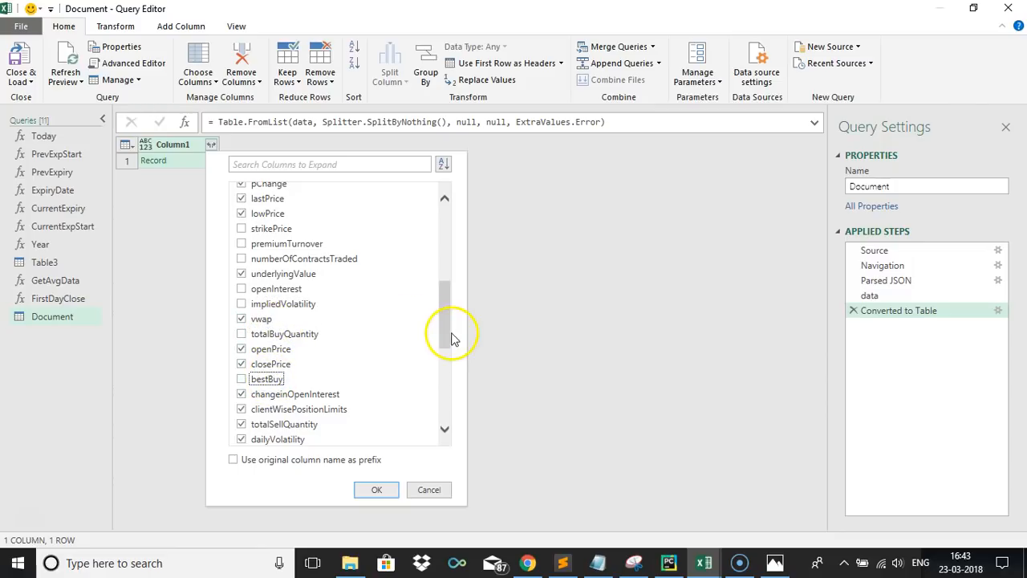
# Exclude changeinOpenInterest, clientWisePositionLimits, totalSellQuantity, dailyVolatility, sellQuantity5 and expiryDate from the expansion, keeping marketLot
pyautogui.scroll(-2, 451, 341)
pyautogui.click(311, 297)
pyautogui.click(313, 310)
pyautogui.click(276, 324)
pyautogui.click(271, 358)
pyautogui.click(254, 386)
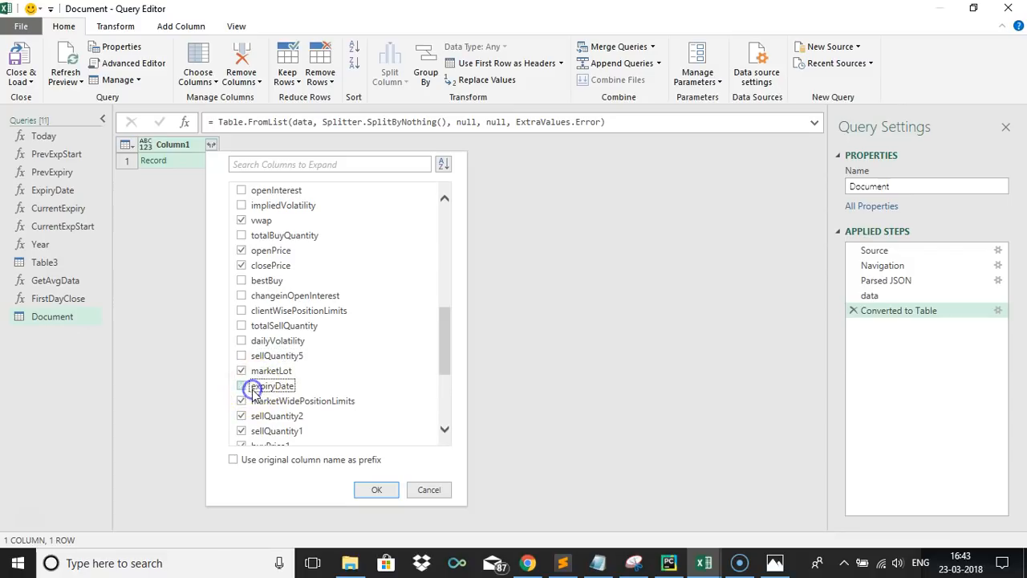
# Exclude marketWidePositionLimits, sellQuantity2, sellQuantity1, buyPrice1 and sellQuantity4 from the expansion, leaving expiryDate excluded
pyautogui.moveTo(444, 314); pyautogui.dragTo(443, 337)
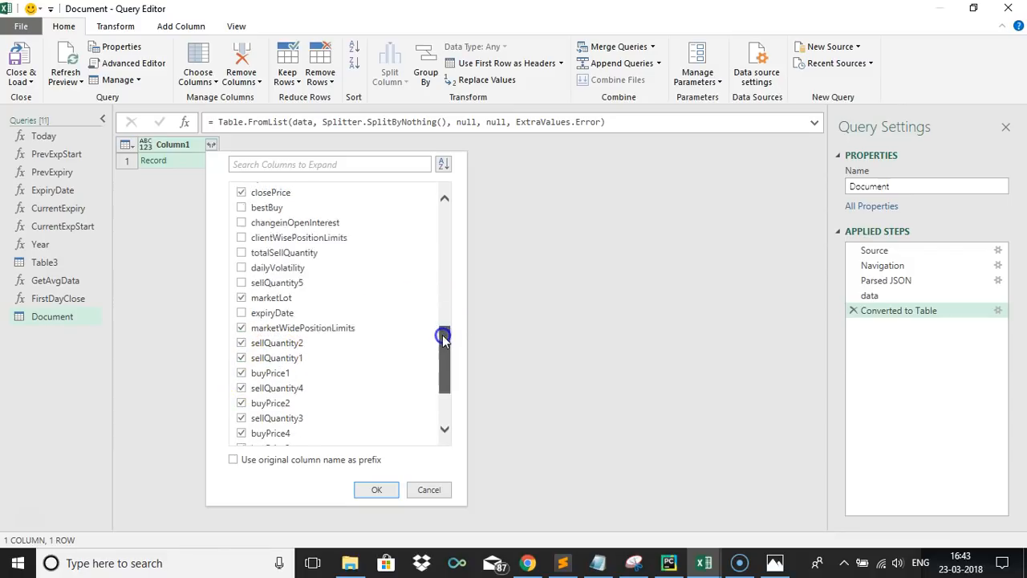
pyautogui.click(275, 288)
pyautogui.click(297, 304)
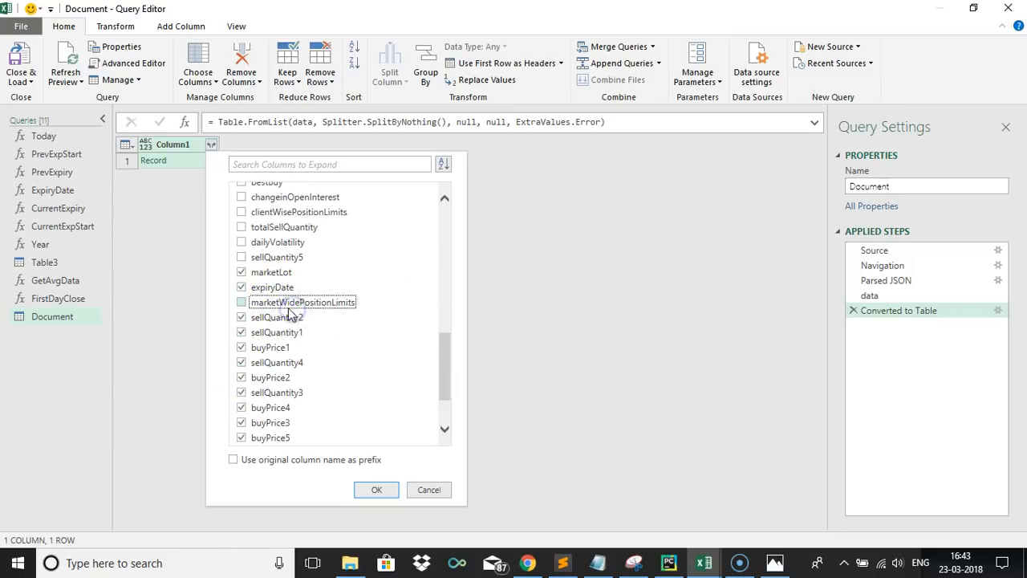
pyautogui.click(271, 287)
pyautogui.click(288, 332)
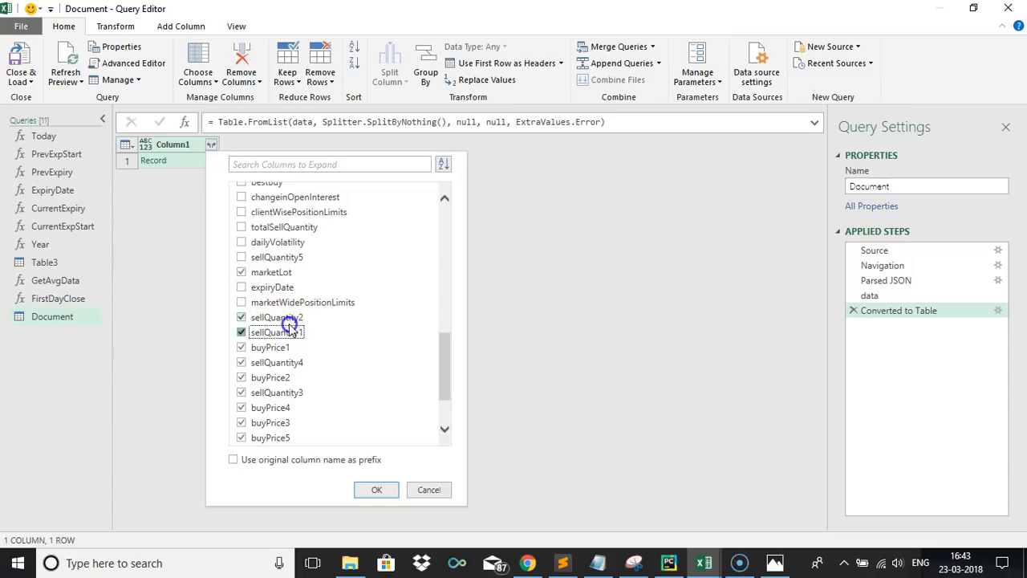
pyautogui.click(286, 319)
pyautogui.click(283, 332)
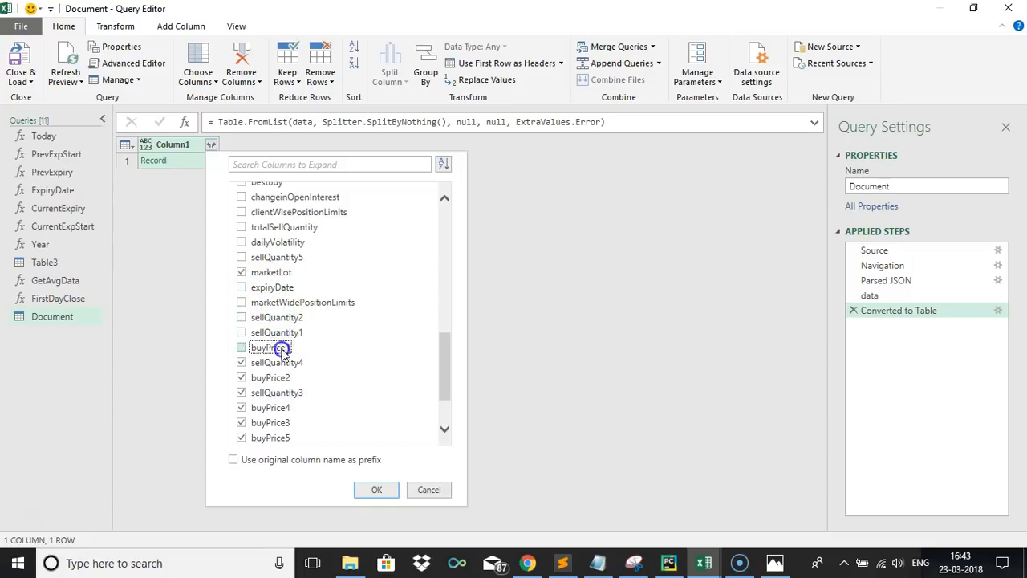
pyautogui.click(277, 346)
pyautogui.click(277, 362)
# Exclude buyPrice2 through buyPrice5, sellQuantity3, turnoverinRsLakhs and pchangeinOpenInterest from the expanded fields
pyautogui.moveTo(442, 365); pyautogui.dragTo(445, 391)
pyautogui.click(280, 303)
pyautogui.click(281, 317)
pyautogui.click(282, 333)
pyautogui.click(280, 348)
pyautogui.click(277, 363)
pyautogui.click(285, 378)
pyautogui.click(284, 393)
# Exclude settlementPrice and instrumentType, keep highPrice, and expand Column1 with the remaining fields
pyautogui.click(442, 390)
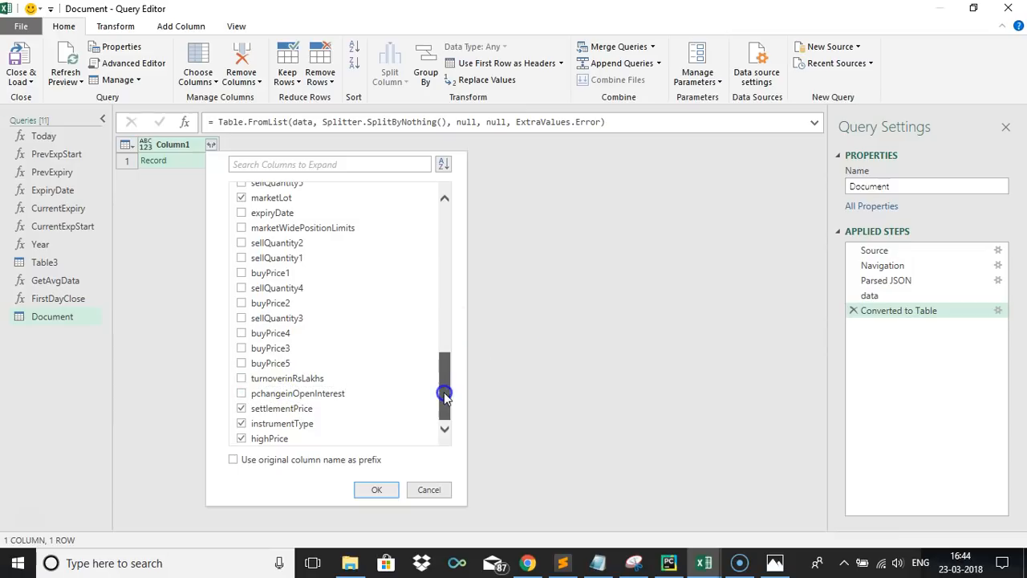
pyautogui.click(293, 409)
pyautogui.click(297, 424)
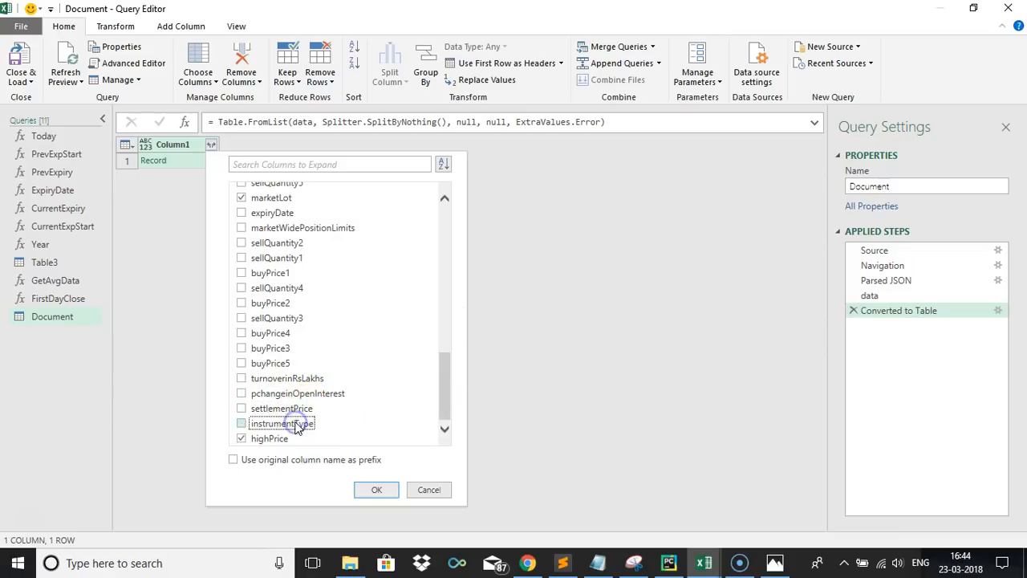
pyautogui.click(372, 490)
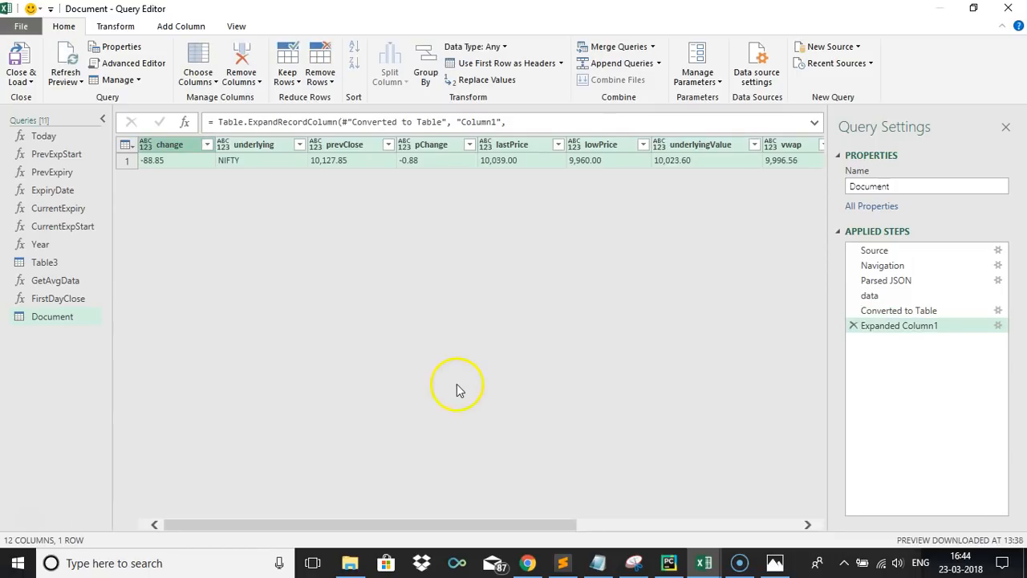
# Move the underlying column in front of the change column so it is first in the table
pyautogui.moveTo(265, 152); pyautogui.dragTo(198, 148)
pyautogui.moveTo(291, 169); pyautogui.dragTo(170, 162)
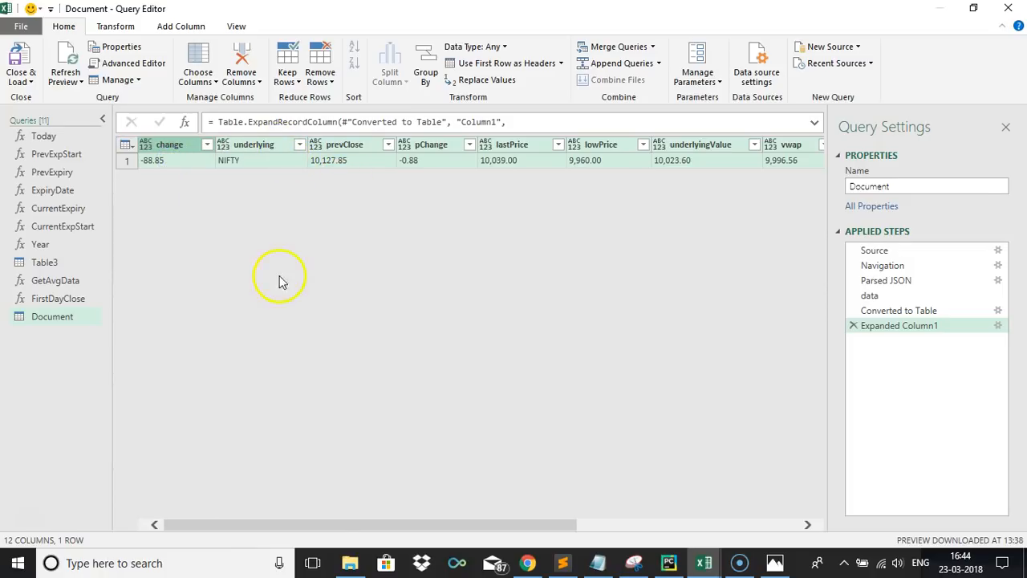
pyautogui.click(270, 152)
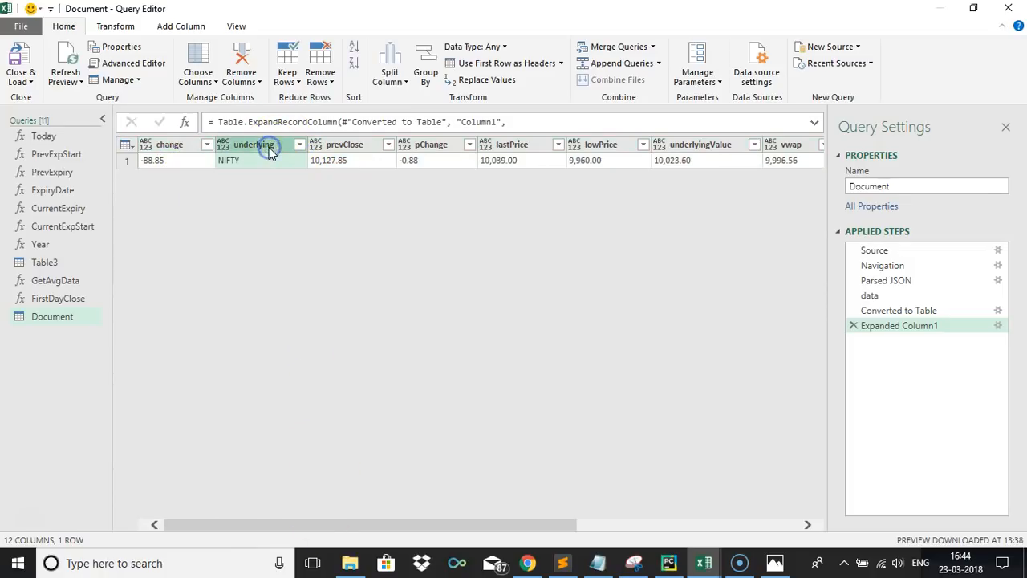
pyautogui.moveTo(271, 151); pyautogui.dragTo(168, 149)
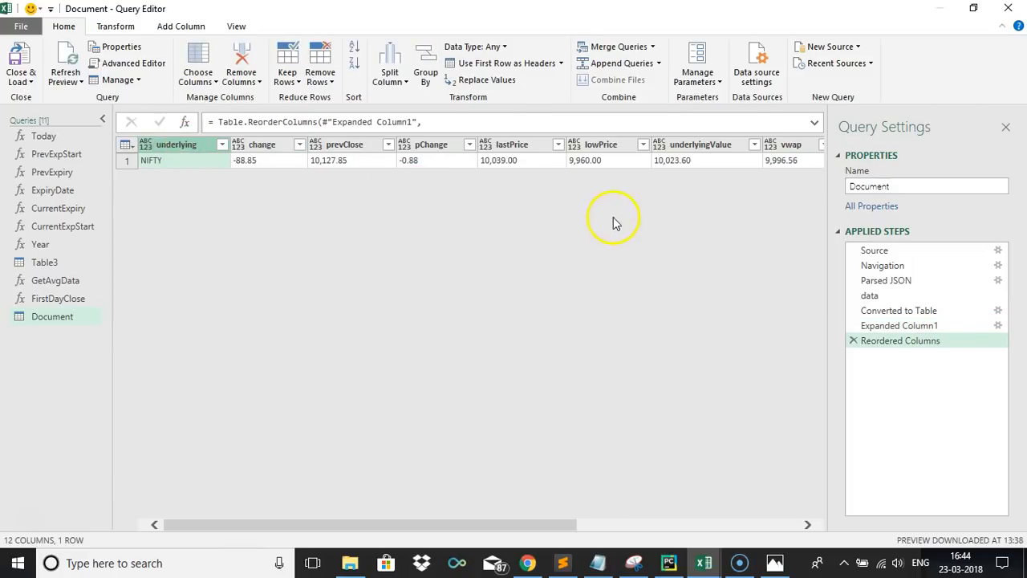
# Move the openPrice, lowPrice and highPrice columns, in that order, directly after the underlying column
pyautogui.moveTo(543, 518); pyautogui.dragTo(802, 489)
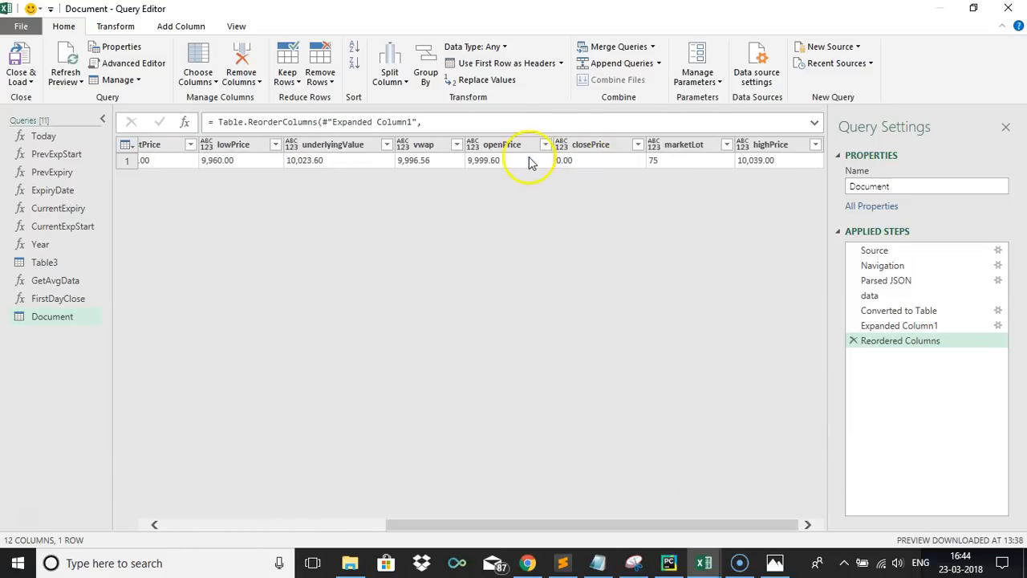
pyautogui.moveTo(522, 146); pyautogui.dragTo(270, 109)
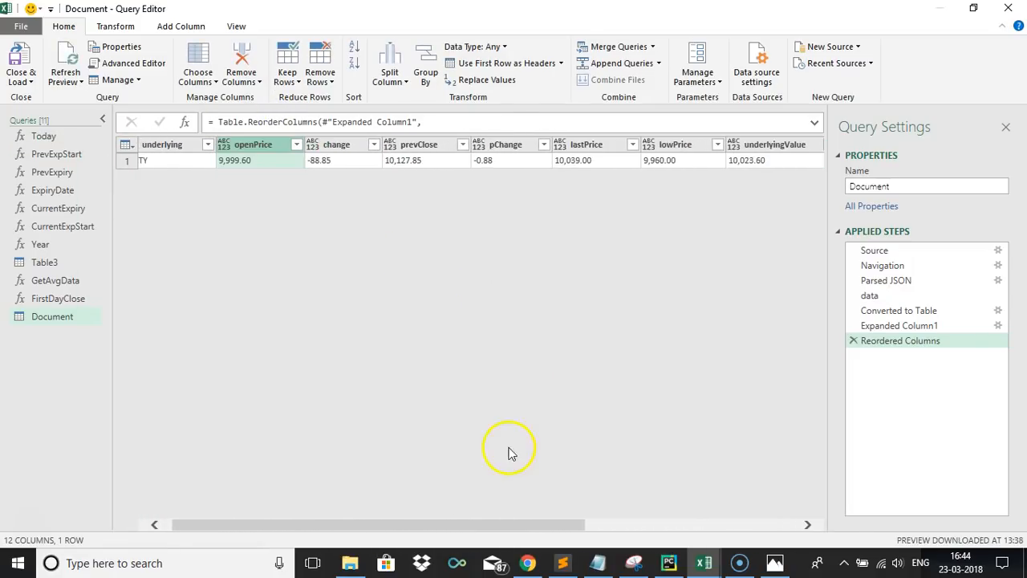
pyautogui.click(666, 143)
pyautogui.moveTo(665, 143); pyautogui.dragTo(358, 168)
pyautogui.moveTo(488, 521); pyautogui.dragTo(693, 480)
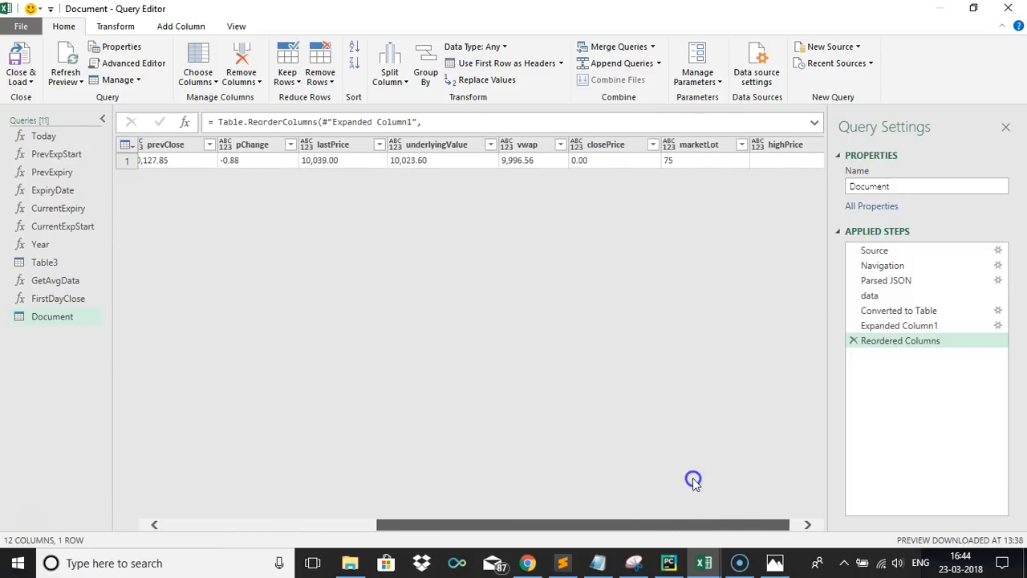
pyautogui.click(768, 144)
pyautogui.moveTo(784, 156); pyautogui.dragTo(332, 227)
# Move the lastPrice and closePrice columns, in that order, between the change and prevClose columns
pyautogui.moveTo(534, 531); pyautogui.dragTo(631, 523)
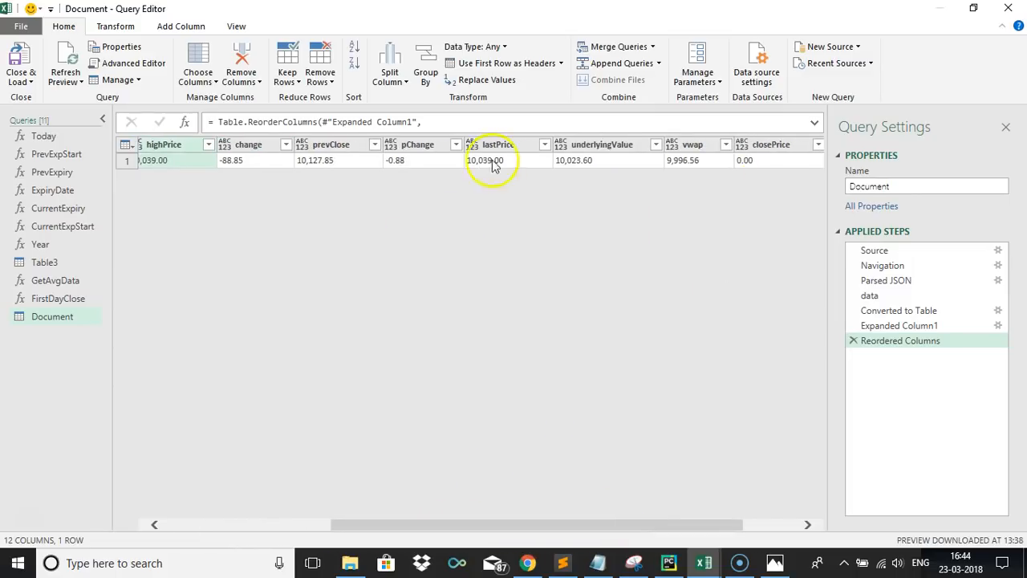
pyautogui.moveTo(498, 144); pyautogui.dragTo(409, 135)
pyautogui.moveTo(761, 143); pyautogui.dragTo(436, 126)
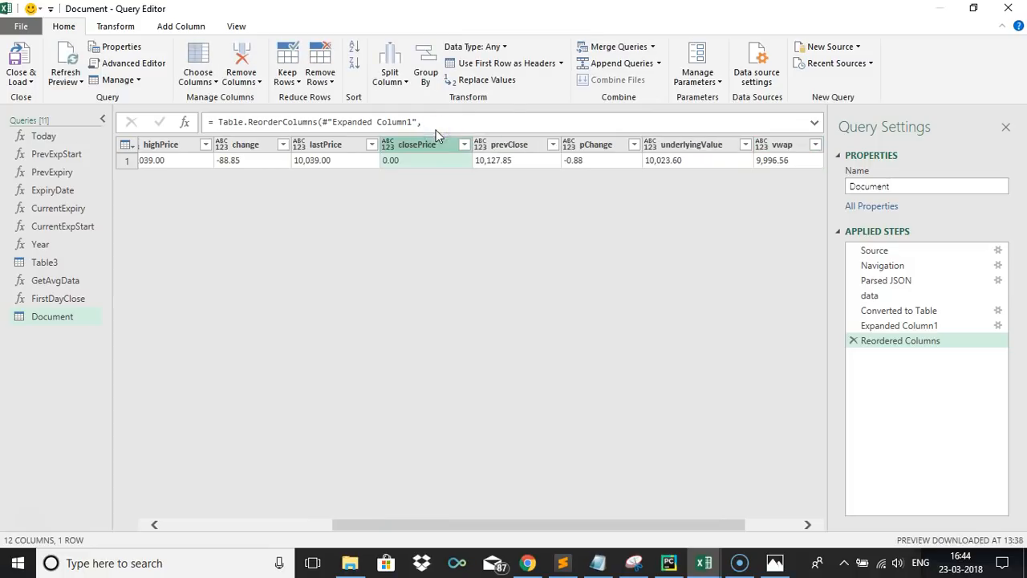
pyautogui.click(521, 160)
pyautogui.moveTo(461, 434); pyautogui.dragTo(550, 431)
pyautogui.moveTo(617, 420); pyautogui.dragTo(656, 418)
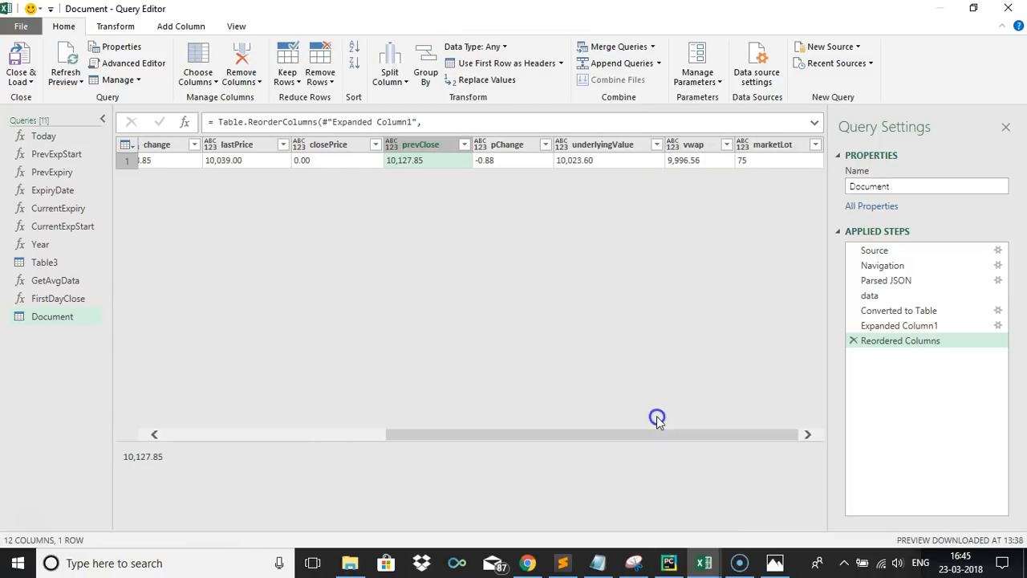
pyautogui.click(767, 162)
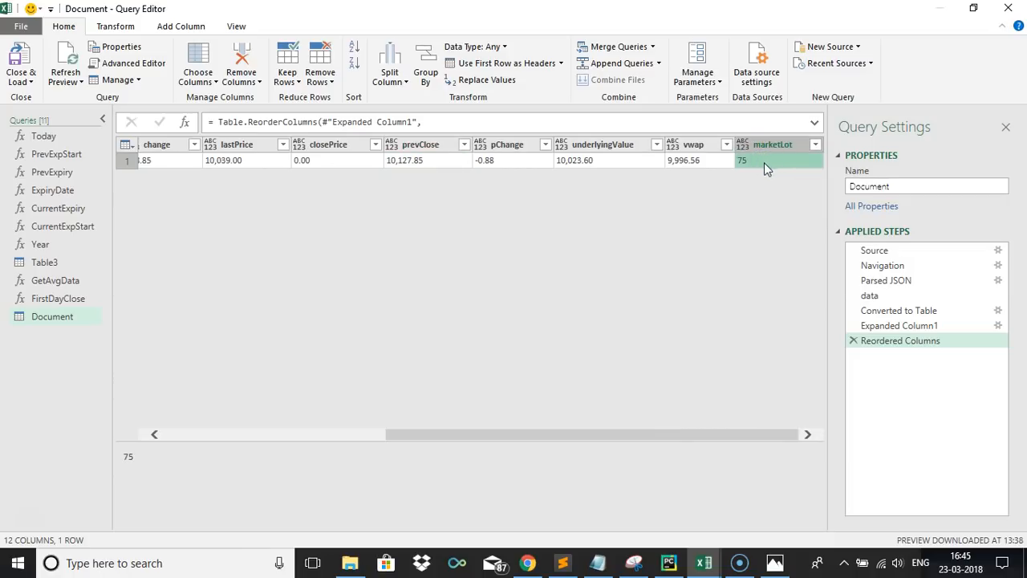
# Open the query's M code and insert the function header "(symbol as text, instrument as text, ExpiryDate as text) as table =>" above let
pyautogui.click(152, 64)
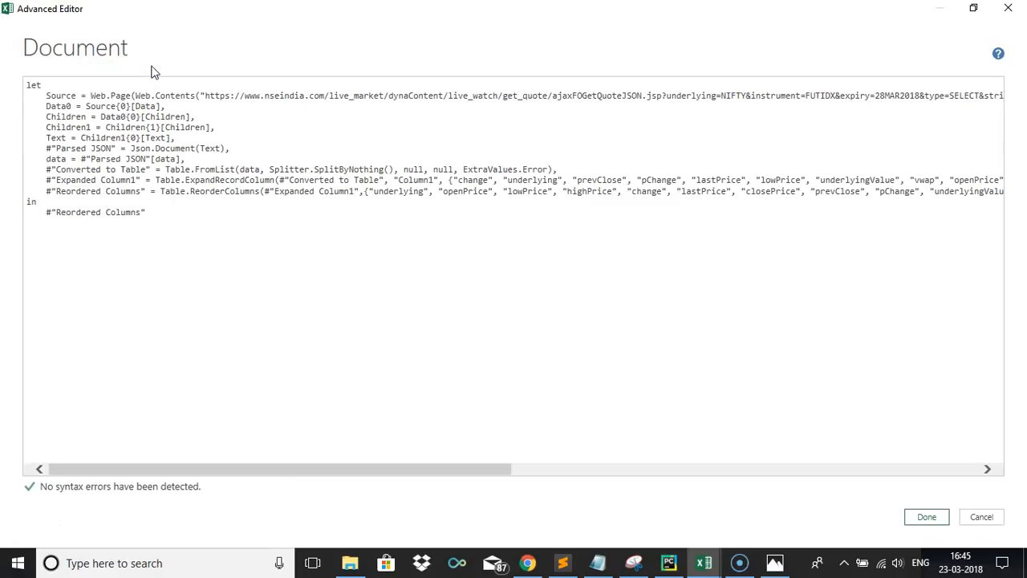
pyautogui.click(29, 85)
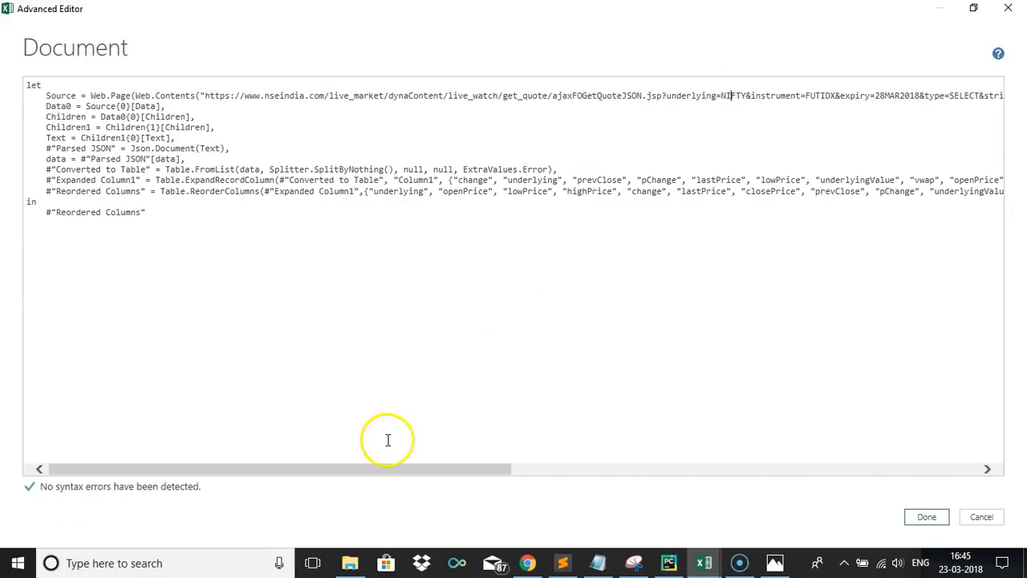
pyautogui.moveTo(377, 471); pyautogui.dragTo(119, 367)
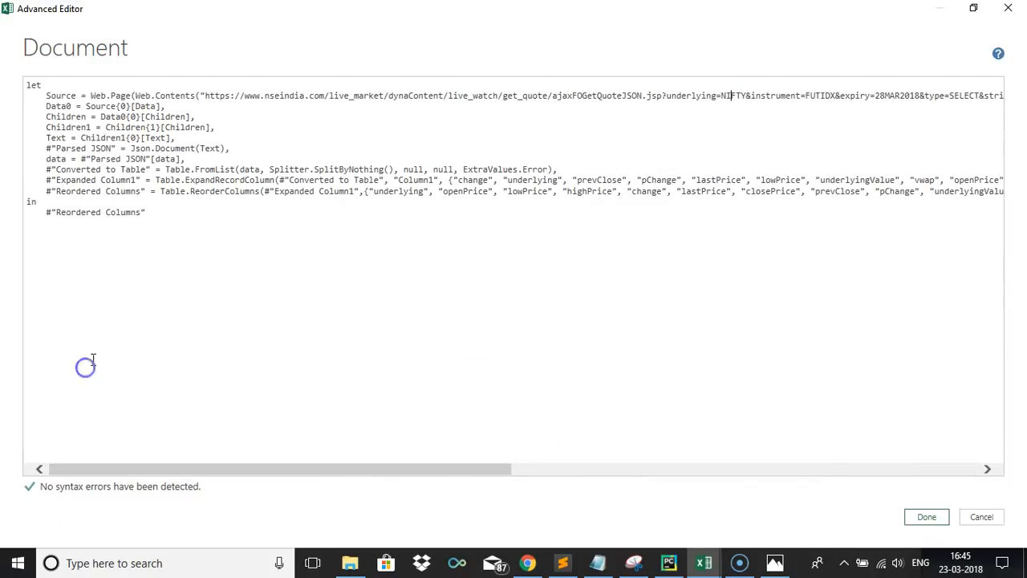
pyautogui.click(28, 79)
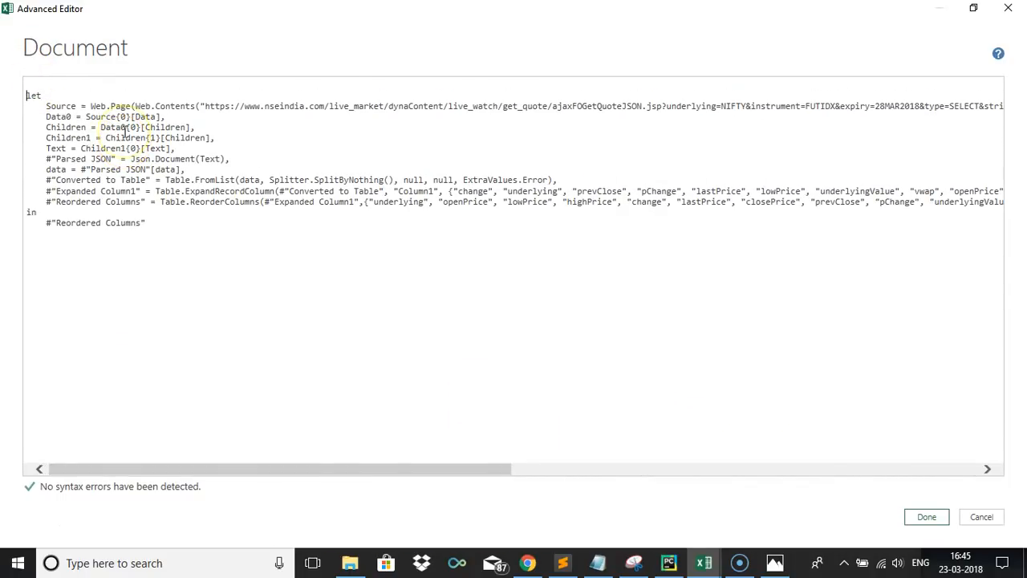
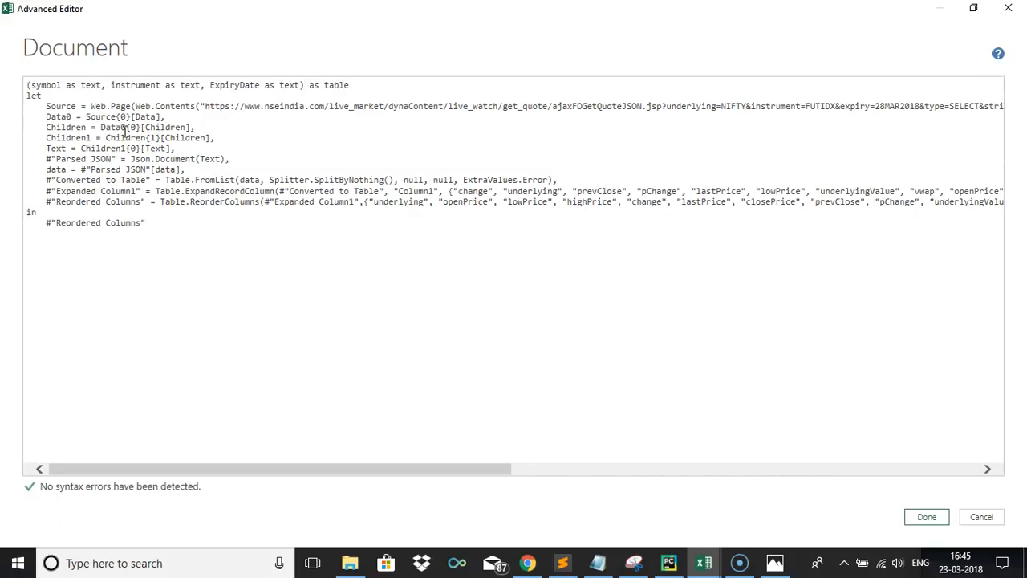
# Replace NIFTY in the Source URL's underlying parameter with the concatenated symbol variable
pyautogui.click(270, 473)
pyautogui.moveTo(270, 474); pyautogui.dragTo(360, 474)
pyautogui.click(559, 107)
pyautogui.press('BackSpace')
pyautogui.press('BackSpace')
pyautogui.press('BackSpace')
pyautogui.press('BackSpace')
pyautogui.press('BackSpace')
pyautogui.write('" & symbol & "')
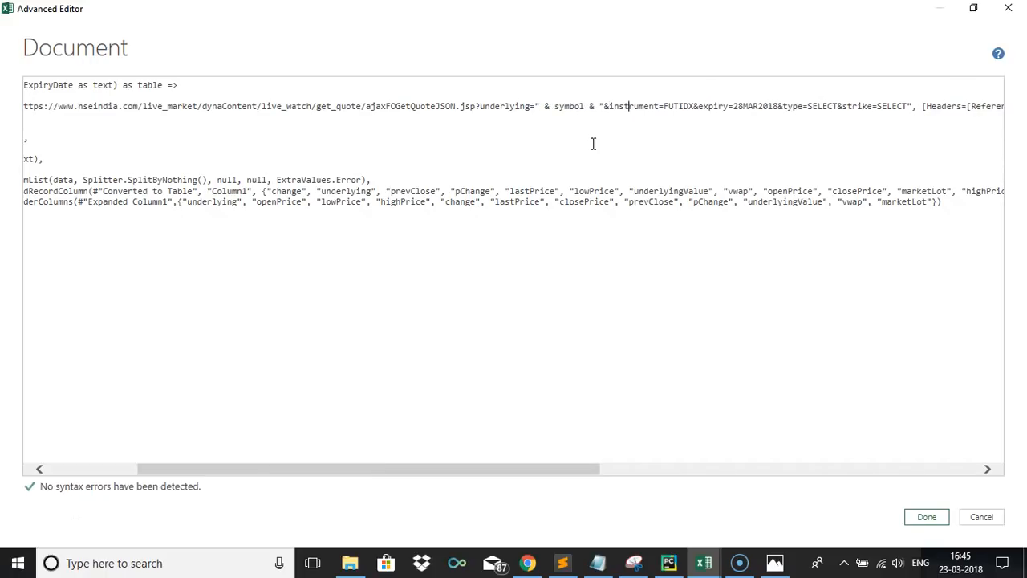
# Replace FUTIDX in the Source URL's instrument parameter with the concatenated instrument variable
pyautogui.press('BackSpace')
pyautogui.press('BackSpace')
pyautogui.press('BackSpace')
pyautogui.press('BackSpace')
pyautogui.press('BackSpace')
pyautogui.press('BackSpace')
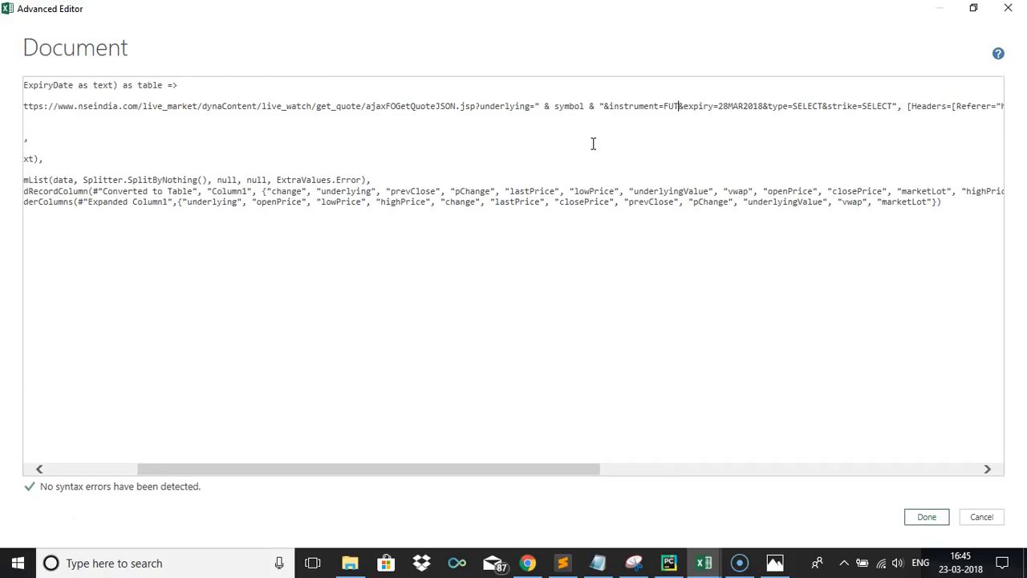
pyautogui.write('" & instrument ')
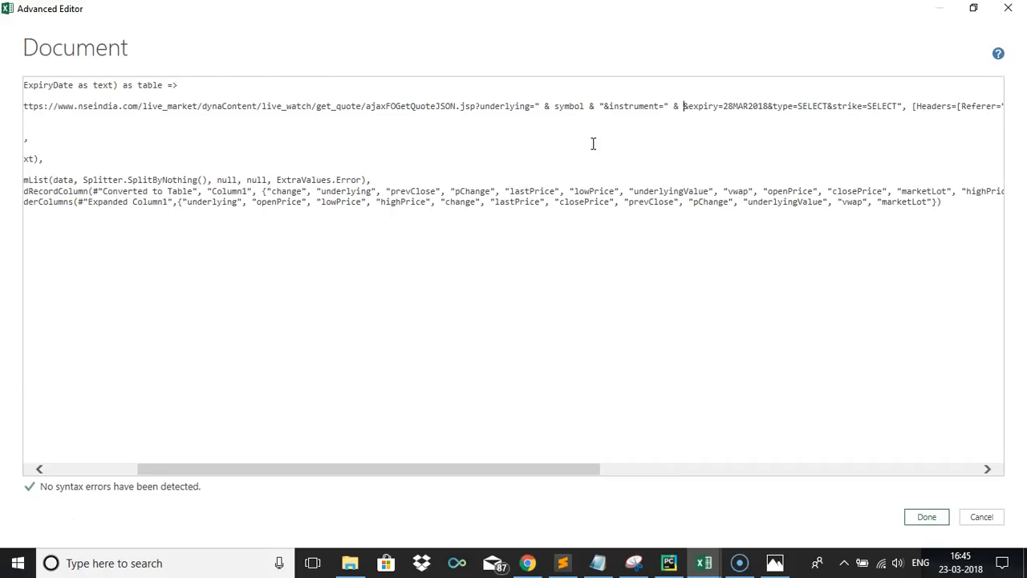
pyautogui.write('& "')
# Replace 28MAR2018 in the Source URL's expiry parameter with the concatenated ExpiryDate variable
pyautogui.moveTo(456, 459); pyautogui.dragTo(642, 455)
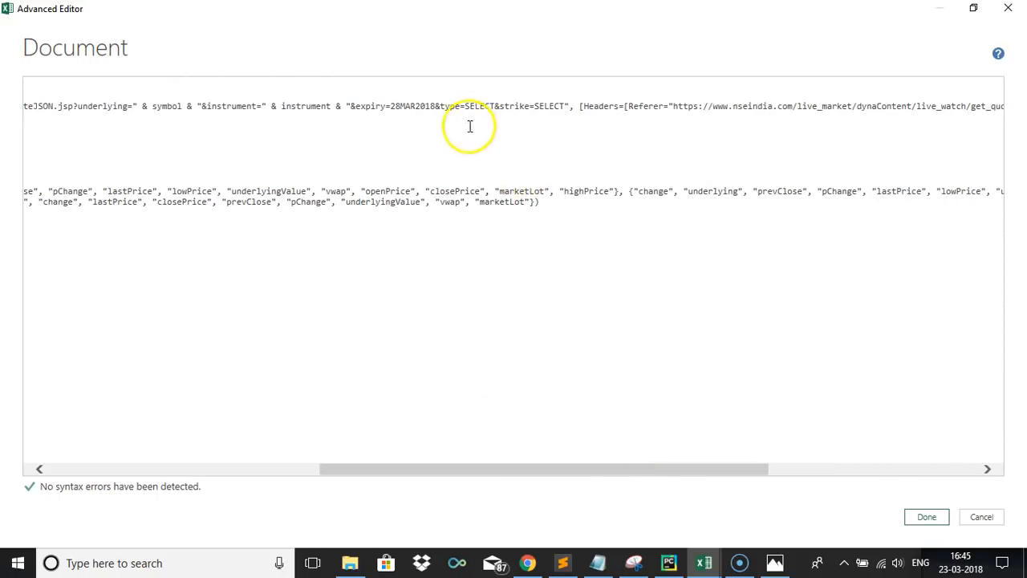
pyautogui.click(436, 106)
pyautogui.press('BackSpace')
pyautogui.press('BackSpace')
pyautogui.press('BackSpace')
pyautogui.press('BackSpace')
pyautogui.press('BackSpace')
pyautogui.press('BackSpace')
pyautogui.press('BackSpace')
pyautogui.press('BackSpace')
pyautogui.press('BackSpace')
pyautogui.write('" & ')
pyautogui.write('ExpiryD')
pyautogui.write('ate & ')
pyautogui.write('"')
# Replace NIFTY in the Referer header URL's underlying parameter with the concatenated symbol variable
pyautogui.moveTo(564, 472); pyautogui.dragTo(855, 479)
pyautogui.click(715, 106)
pyautogui.press('BackSpace')
pyautogui.press('BackSpace')
pyautogui.press('BackSpace')
pyautogui.press('BackSpace')
pyautogui.press('BackSpace')
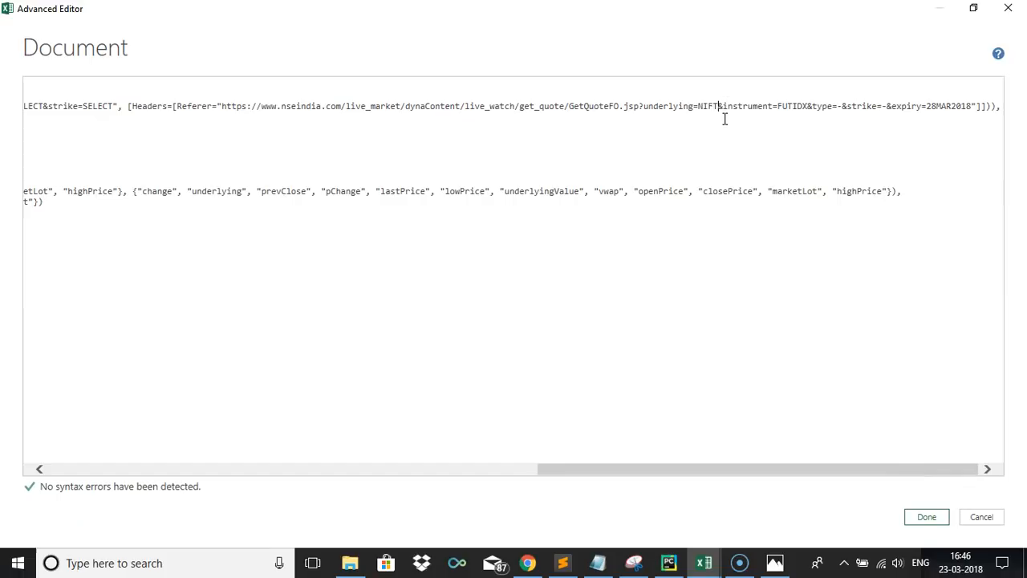
pyautogui.write('" & ')
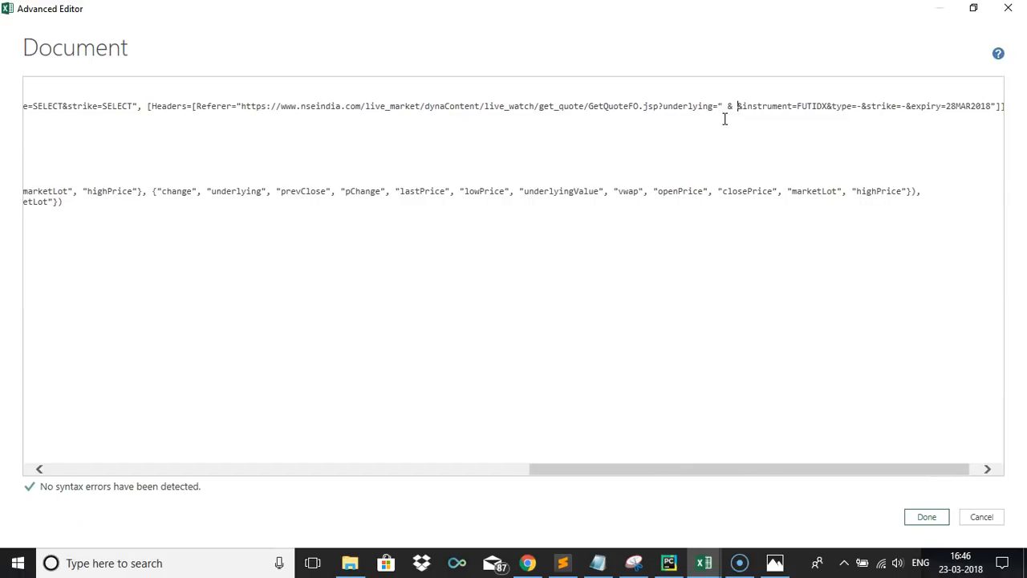
pyautogui.write('symbol ')
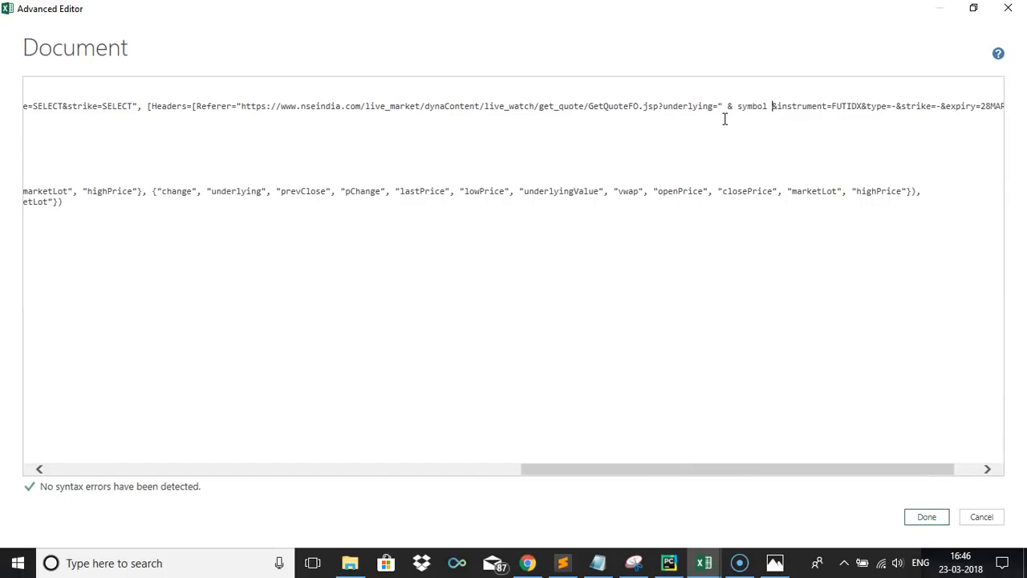
pyautogui.write('&')
pyautogui.write(' " &')
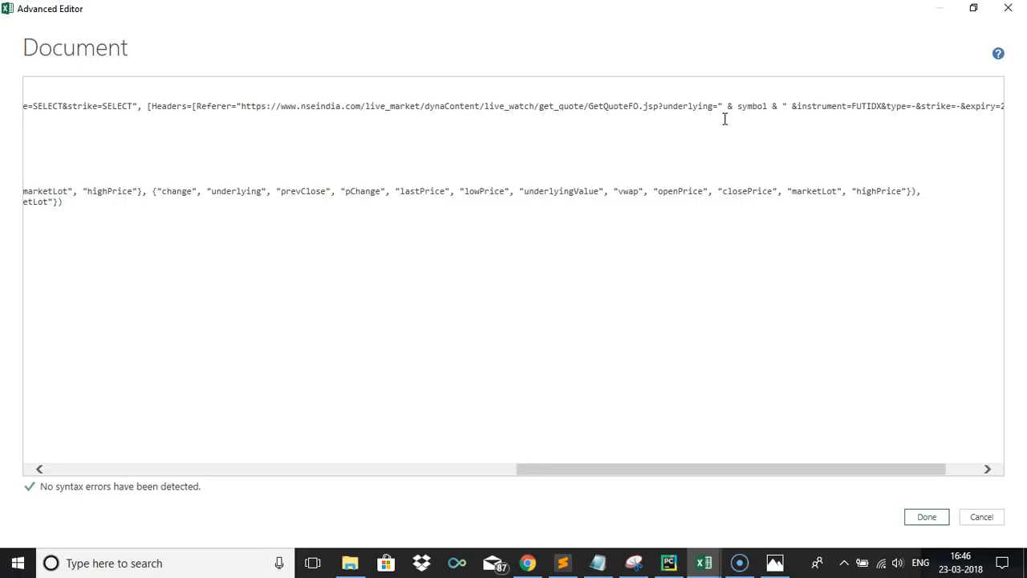
pyautogui.press('BackSpace')
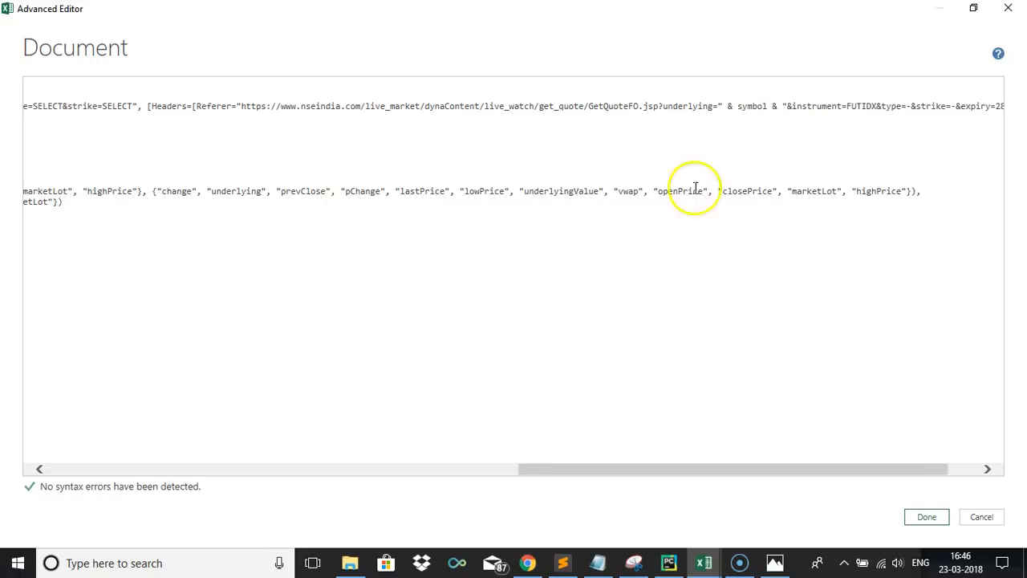
# Replace FUTIDX in the Referer header URL's instrument parameter with the concatenated instrument variable
pyautogui.moveTo(656, 467); pyautogui.dragTo(717, 472)
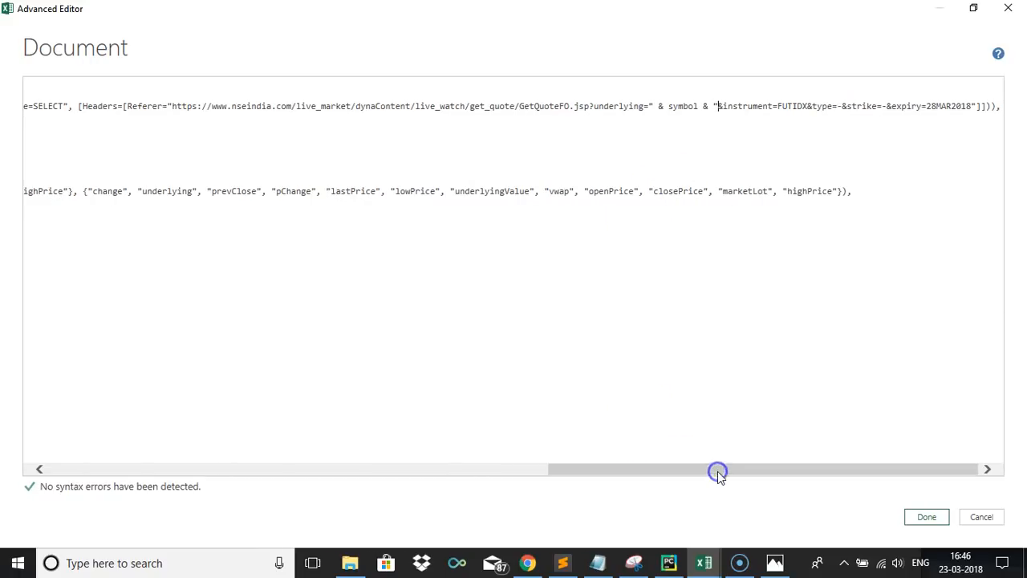
pyautogui.click(807, 104)
pyautogui.press('BackSpace')
pyautogui.press('BackSpace')
pyautogui.press('BackSpace')
pyautogui.press('BackSpace')
pyautogui.press('BackSpace')
pyautogui.press('BackSpace')
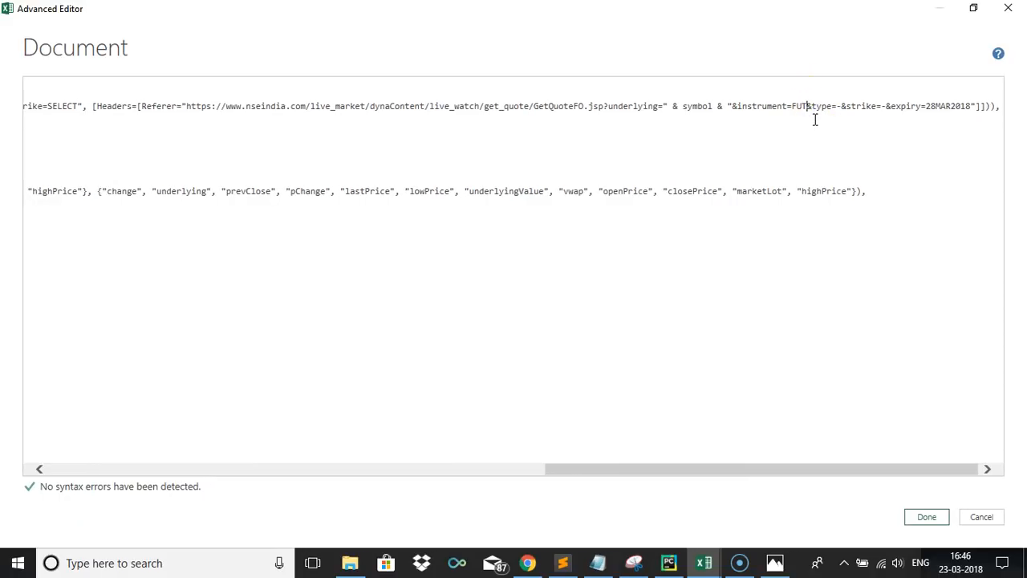
pyautogui.write('" & instrument &')
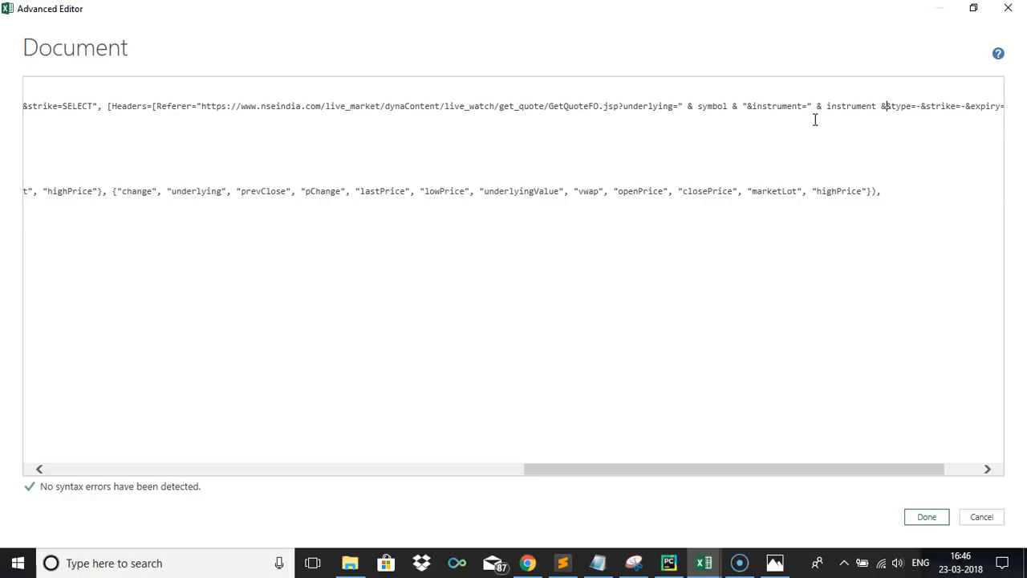
pyautogui.write(' "')
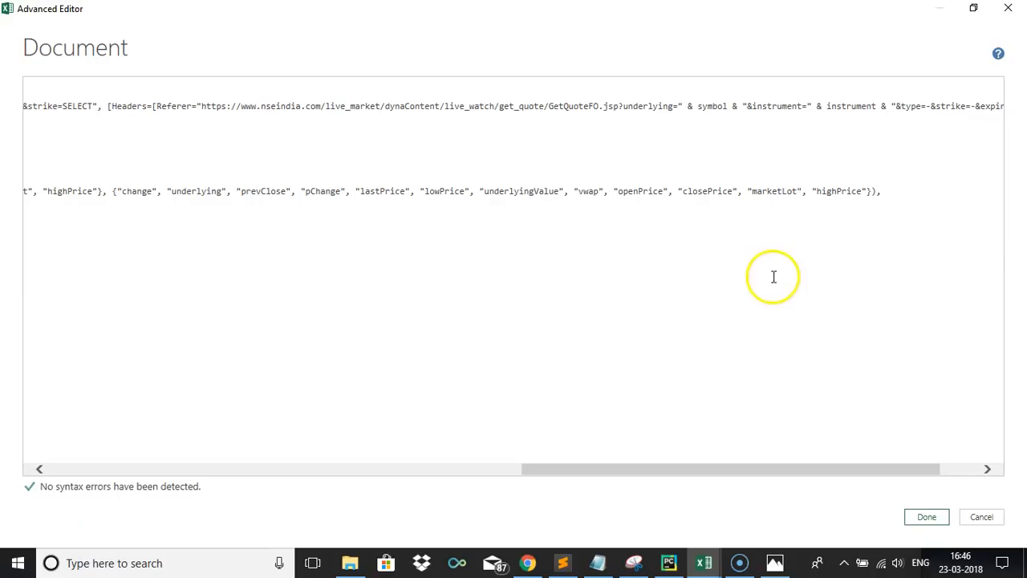
# Replace 28MAR2018 in the Referer header URL's expiry parameter with the concatenated ExpiryDate variable and apply the edited M code
pyautogui.moveTo(731, 468); pyautogui.dragTo(793, 469)
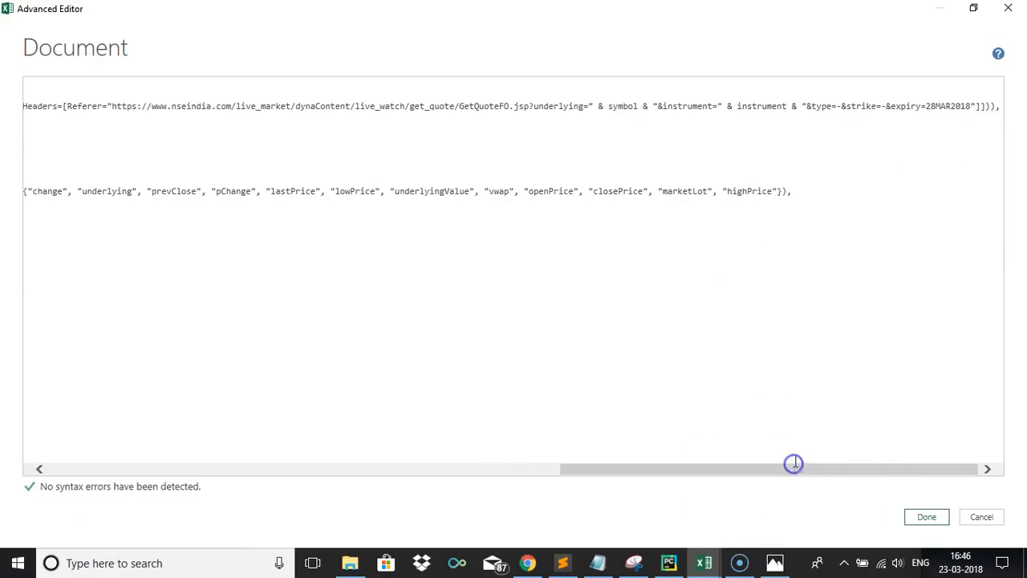
pyautogui.click(971, 104)
pyautogui.press('BackSpace')
pyautogui.press('BackSpace')
pyautogui.press('BackSpace')
pyautogui.press('BackSpace')
pyautogui.press('BackSpace')
pyautogui.press('BackSpace')
pyautogui.press('BackSpace')
pyautogui.press('BackSpace')
pyautogui.press('BackSpace')
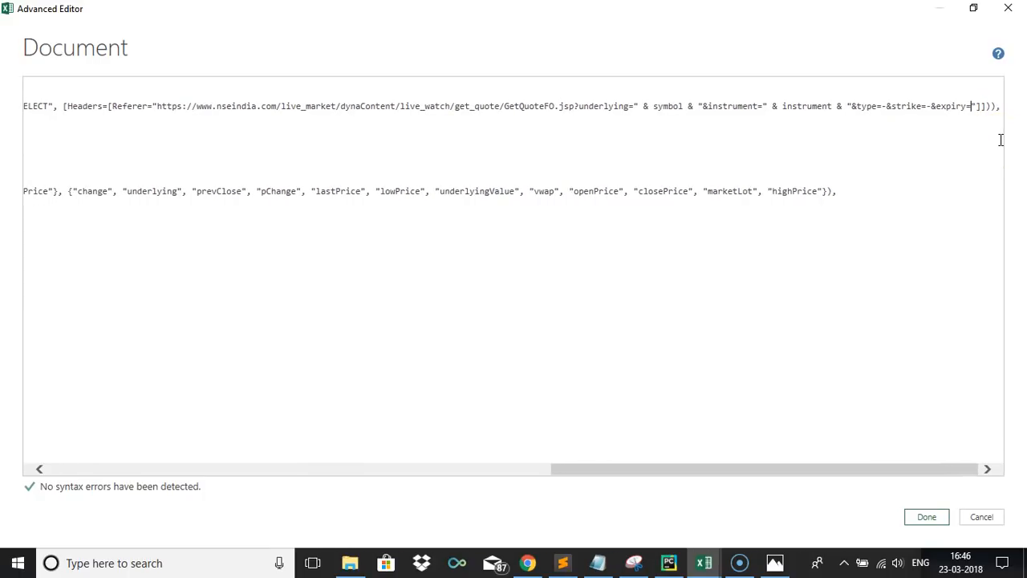
pyautogui.write('& Exp')
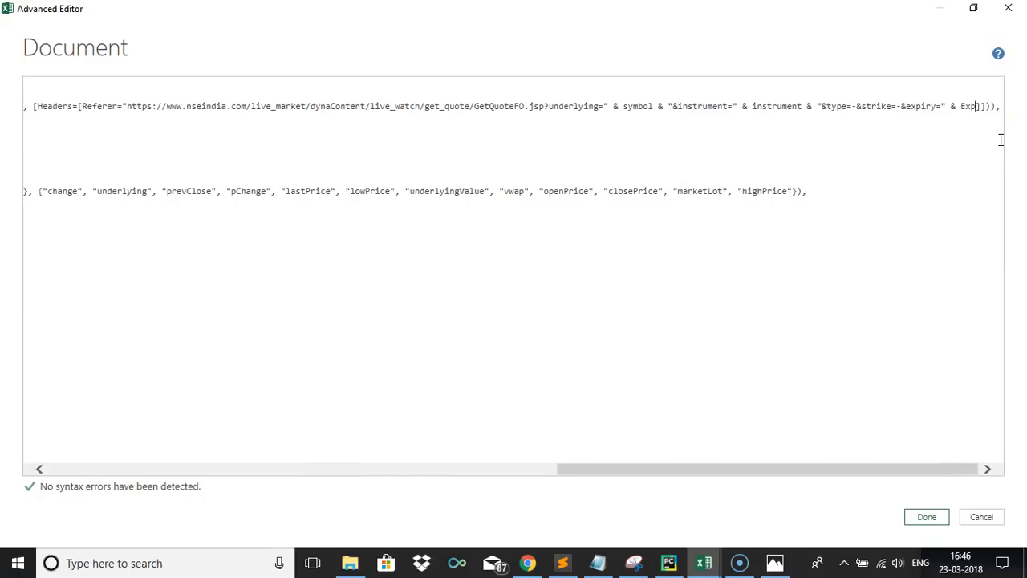
pyautogui.write('iryDate')
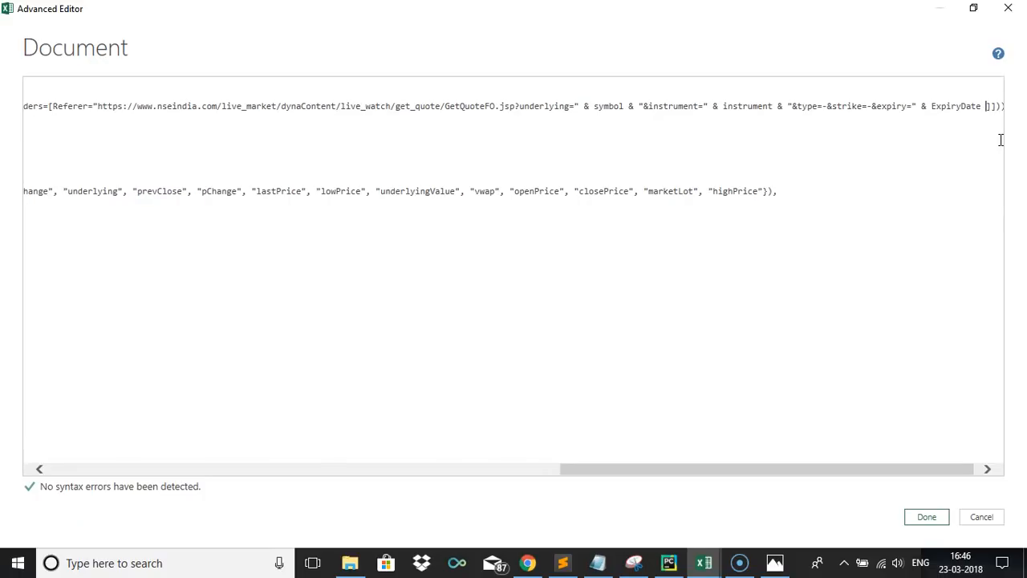
pyautogui.moveTo(846, 468); pyautogui.dragTo(222, 472)
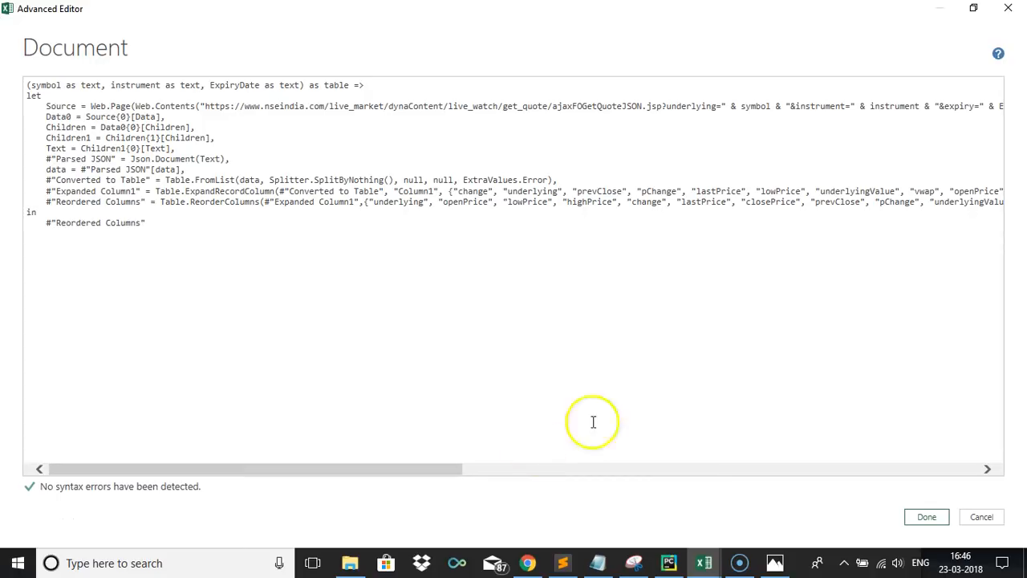
pyautogui.click(923, 517)
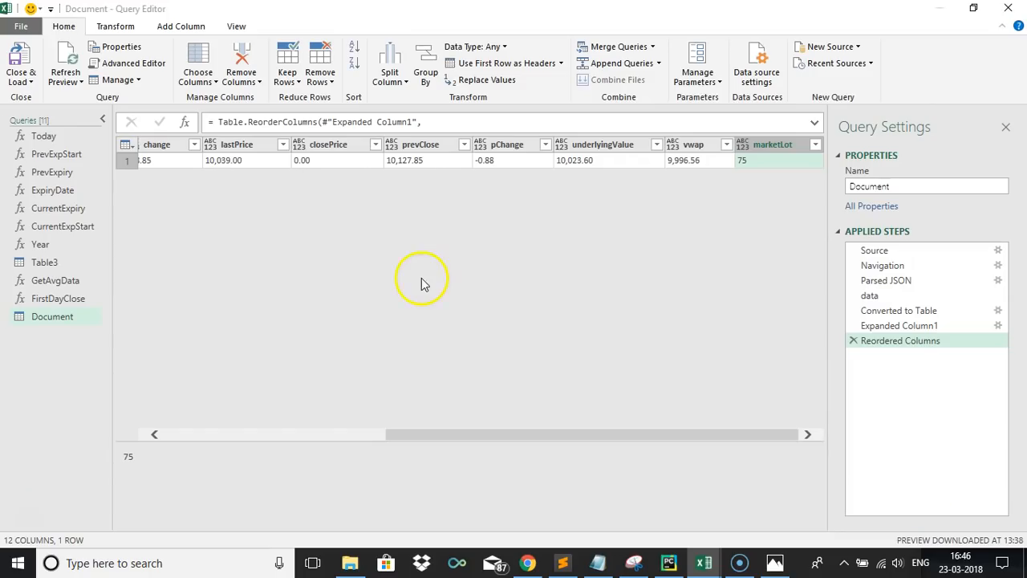
# Enter NIFTY as the function's symbol parameter and FUTIDX as its instrument parameter
pyautogui.click(210, 187)
pyautogui.write('NIFTY')
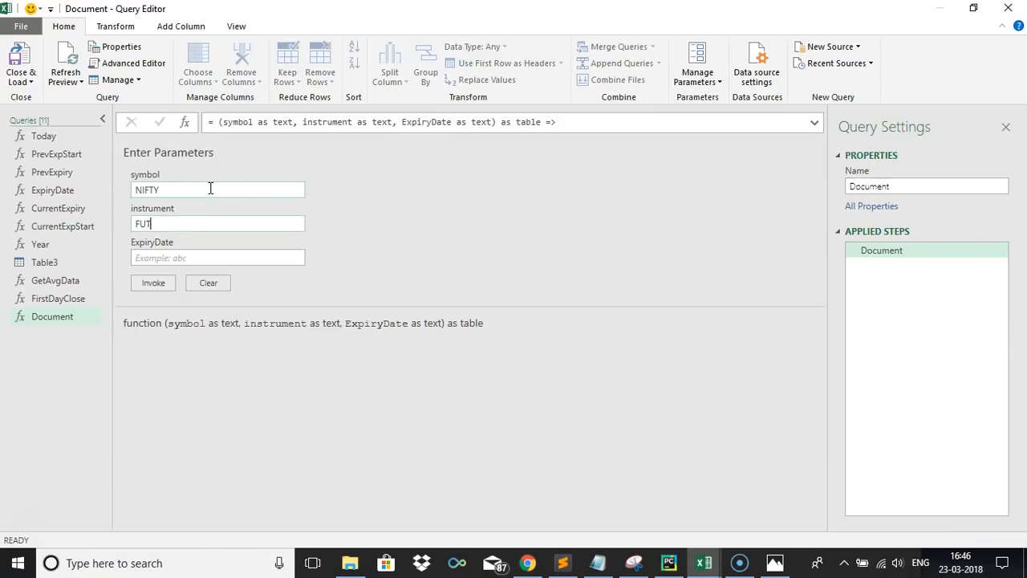
pyautogui.press('Tab')
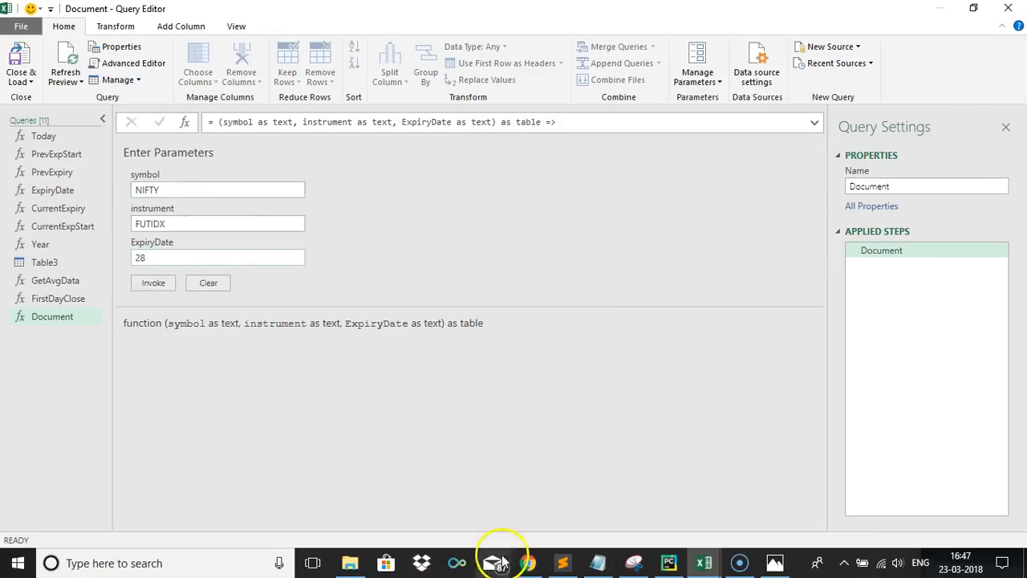
# Check the expiry date format in the quote JSON URL in Chrome and complete the function's ExpiryDate parameter as 28MAR2018 in Query Editor
pyautogui.click(527, 563)
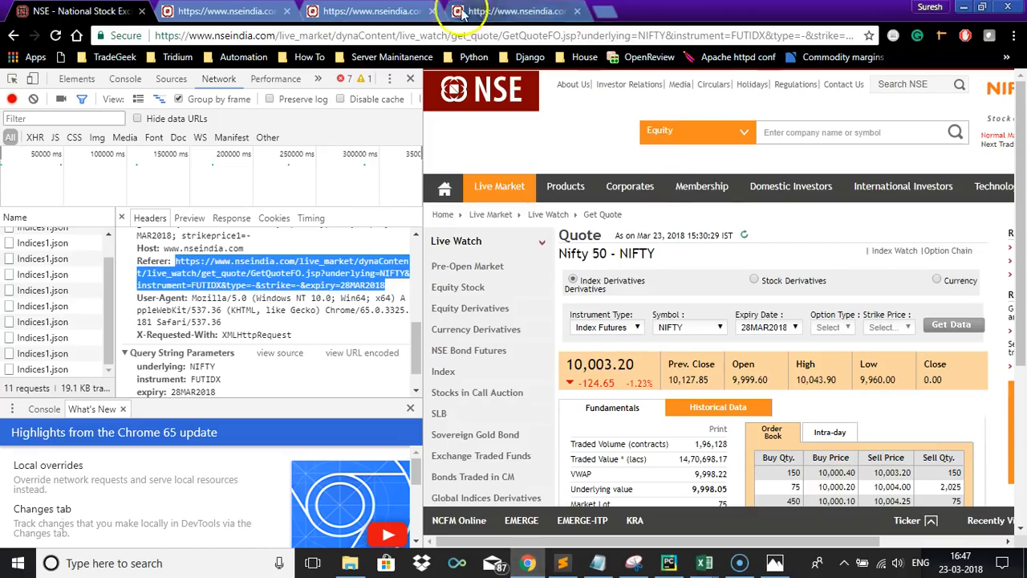
pyautogui.click(254, 12)
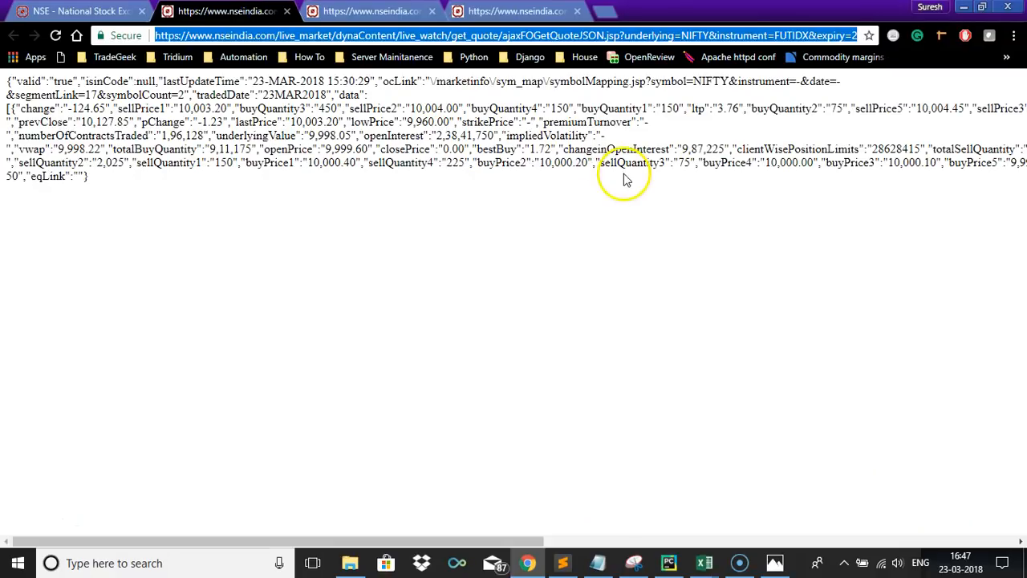
pyautogui.click(760, 37)
pyautogui.press('Right')
pyautogui.press('Right')
pyautogui.press('Right')
pyautogui.press('Right')
pyautogui.press('Right')
pyautogui.press('Right')
pyautogui.press('Right')
pyautogui.press('Right')
pyautogui.press('Right')
pyautogui.press('Right')
pyautogui.press('Right')
pyautogui.press('Right')
pyautogui.hotkey('alt', 'Tab')
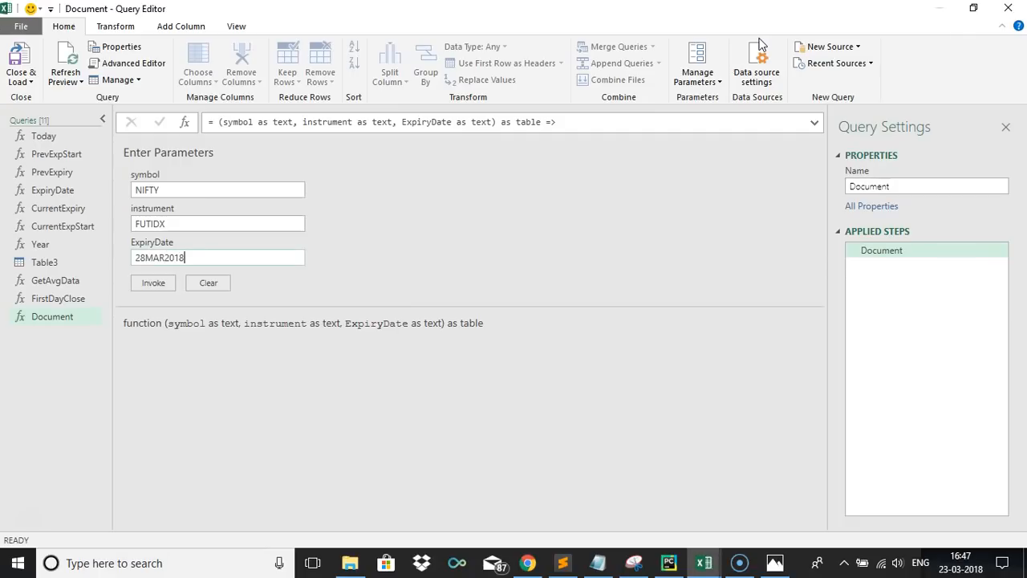
# Test the Document function by invoking it for NIFTY, FUTIDX and 28MAR2018, and delete the resulting Invoked Function query
pyautogui.click(590, 202)
pyautogui.click(148, 283)
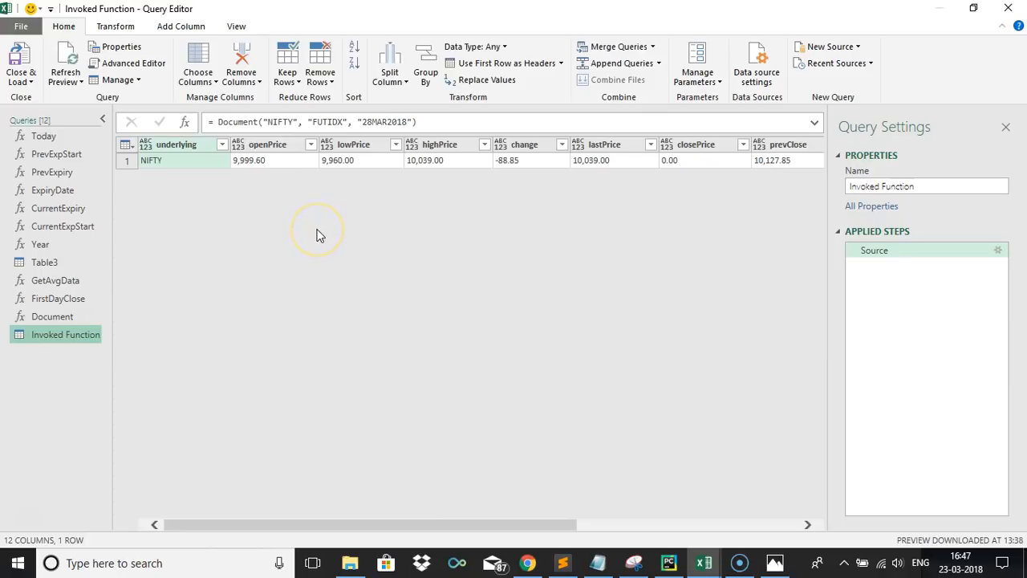
pyautogui.click(69, 341)
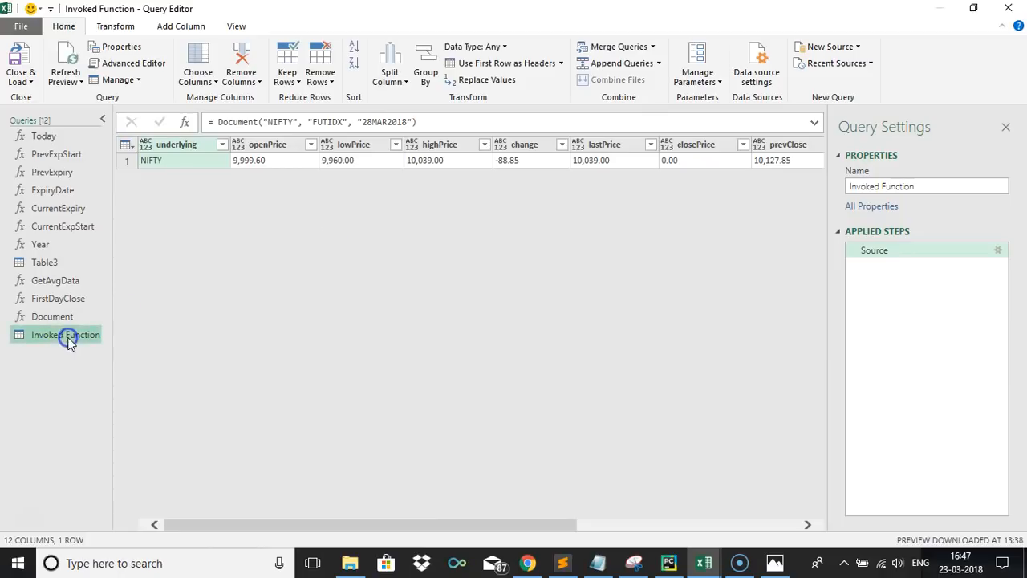
pyautogui.press('Delete')
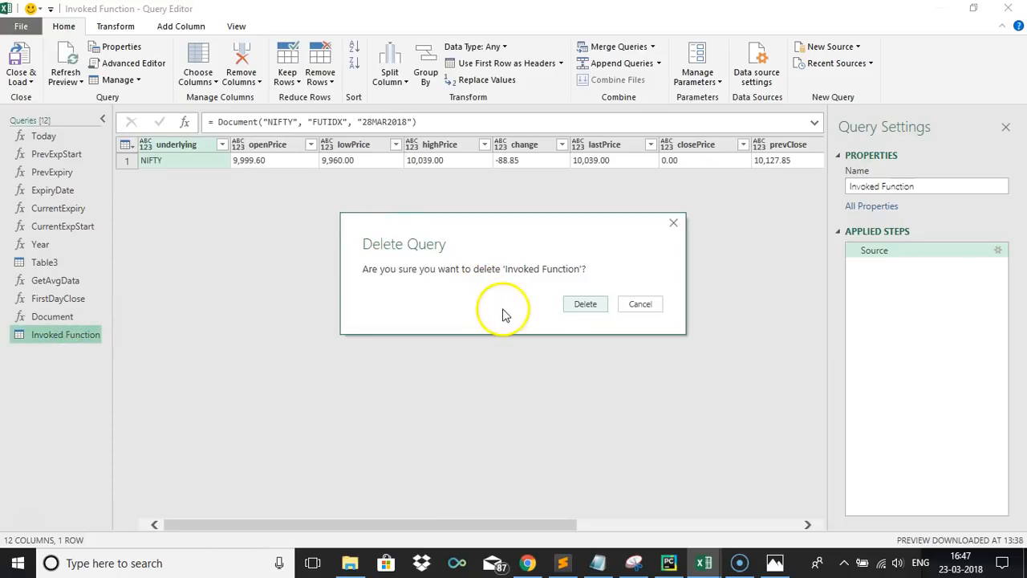
pyautogui.click(578, 305)
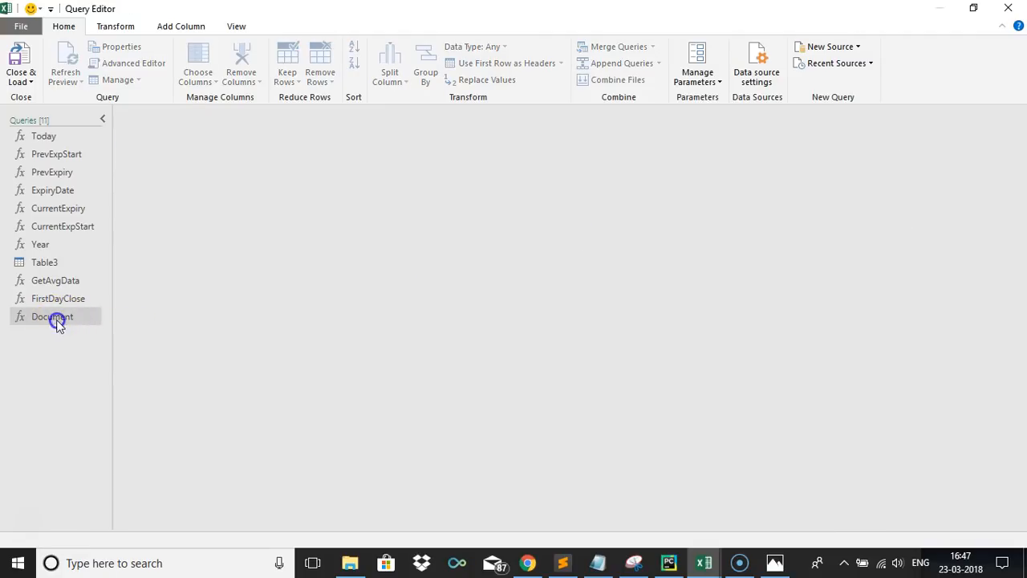
# Rename the Document function query as LiveData
pyautogui.click(58, 322)
pyautogui.click(876, 186)
pyautogui.doubleClick(875, 186)
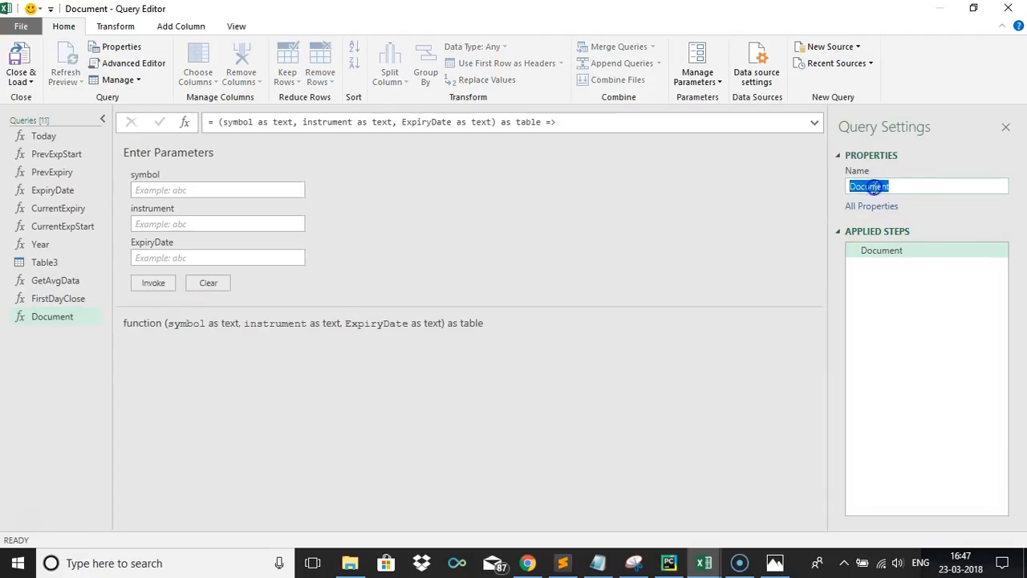
pyautogui.write('LiveData')
pyautogui.press('Return')
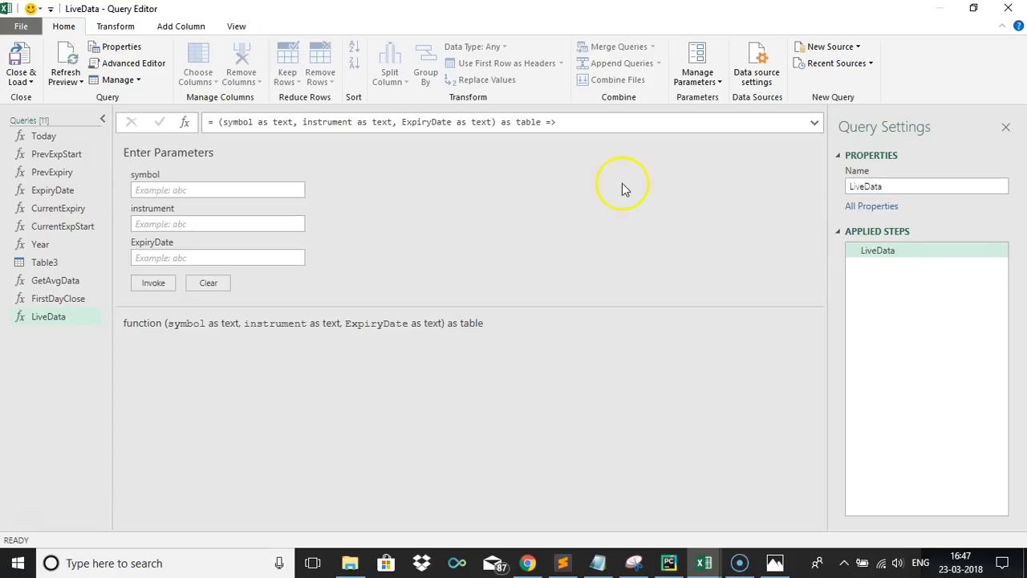
# Rename the Table3 query as StockList
pyautogui.click(42, 261)
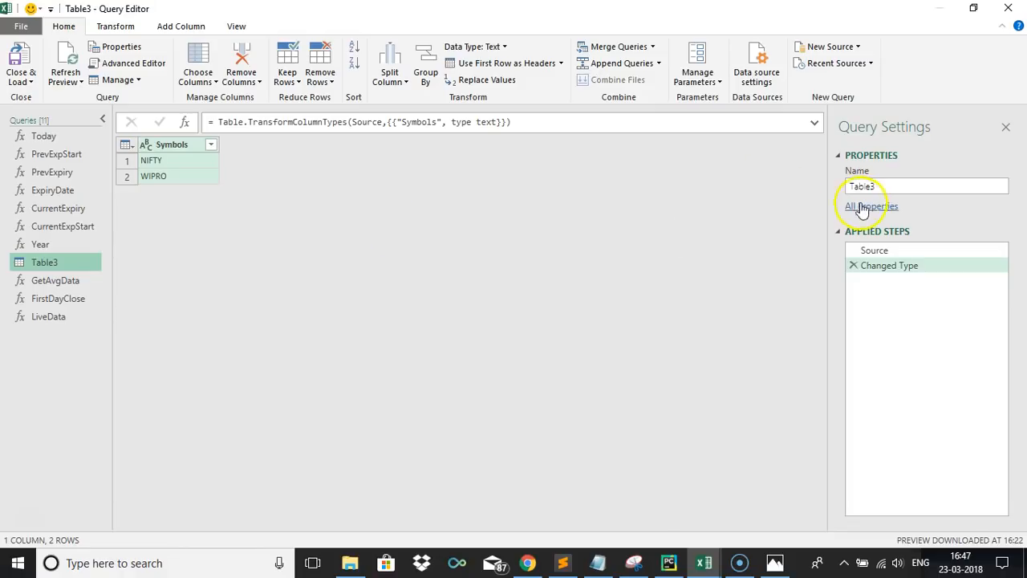
pyautogui.doubleClick(881, 185)
pyautogui.write('StockList')
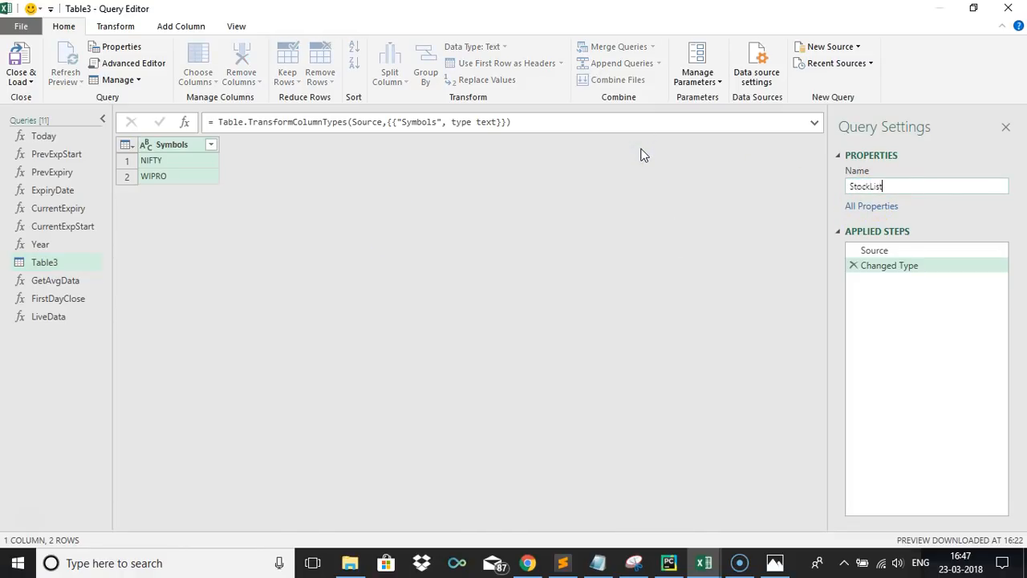
pyautogui.press('Return')
pyautogui.click(126, 240)
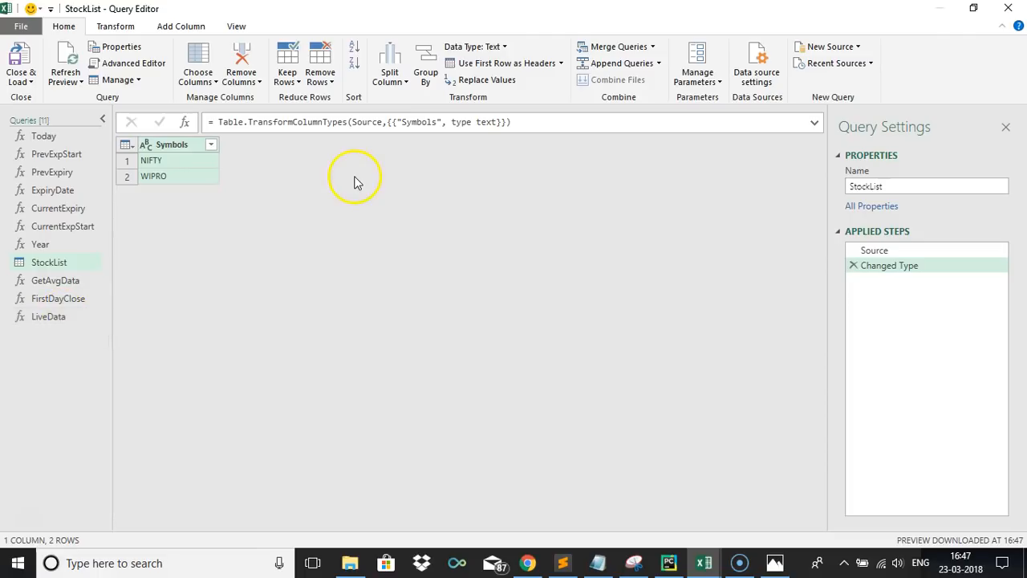
pyautogui.click(182, 145)
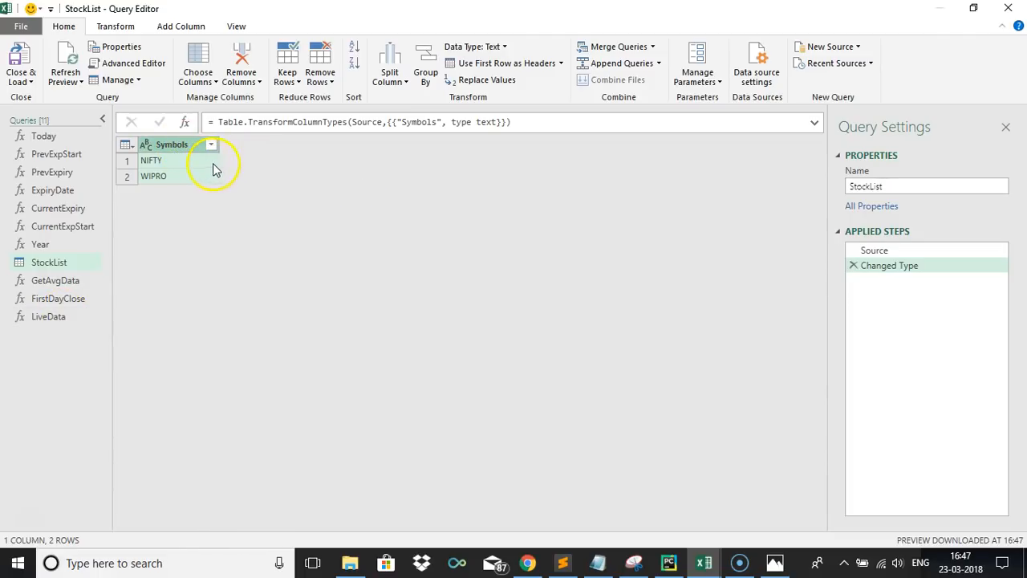
pyautogui.click(243, 165)
pyautogui.click(178, 165)
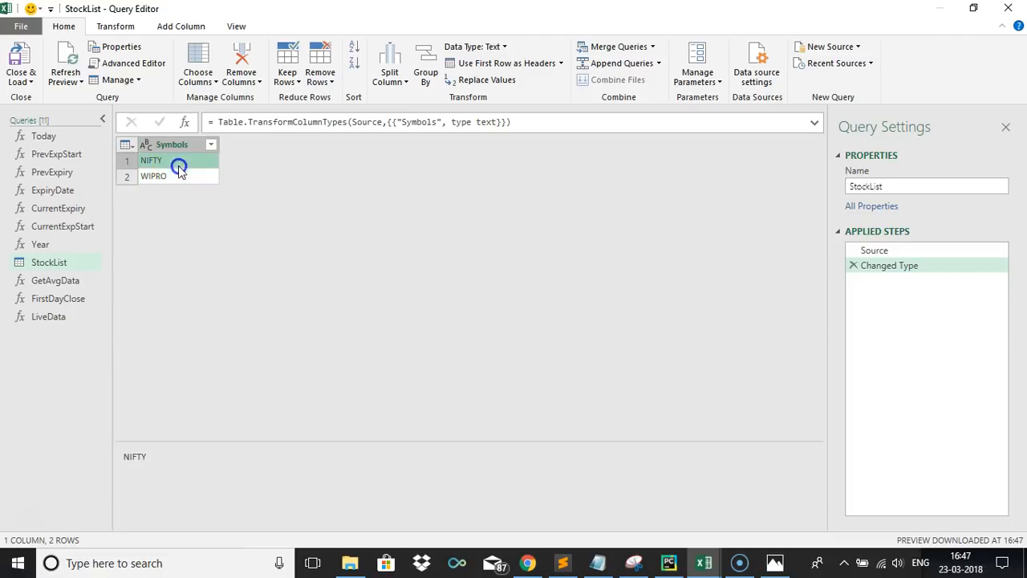
pyautogui.click(189, 165)
# Add a conditional column to StockList that outputs FUTIDX when Symbols equals NIFTY and FUTSTK otherwise
pyautogui.click(164, 25)
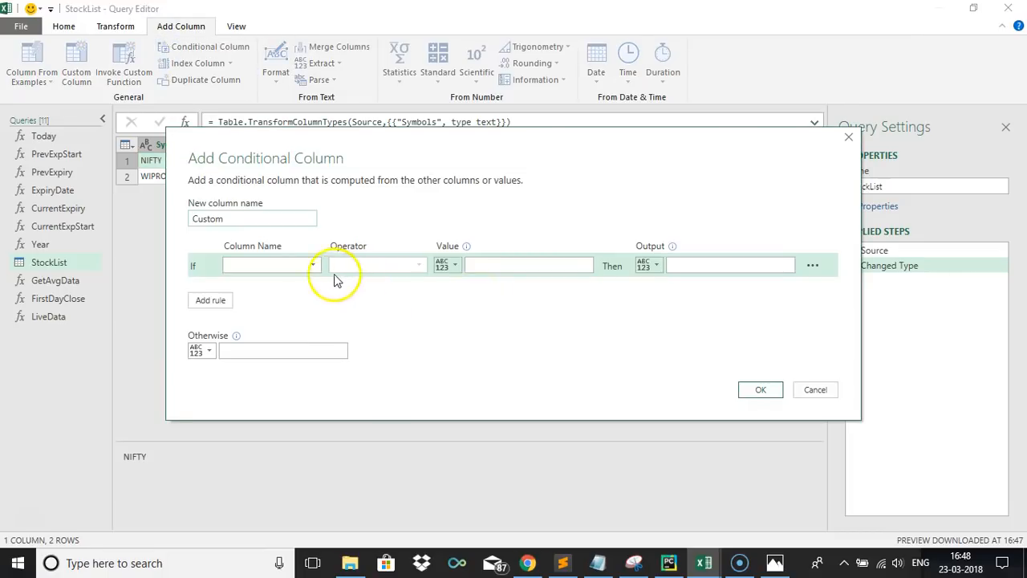
pyautogui.click(315, 265)
pyautogui.click(298, 281)
pyautogui.click(486, 261)
pyautogui.write('NIFTY')
pyautogui.click(690, 265)
pyautogui.write('FUTIDX')
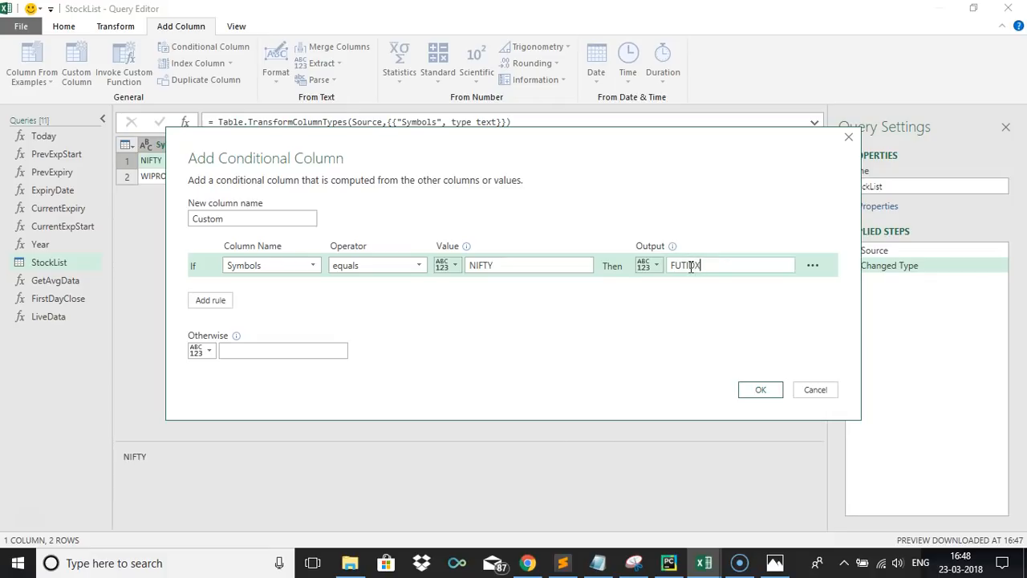
pyautogui.click(327, 349)
pyautogui.write('FUTSTK')
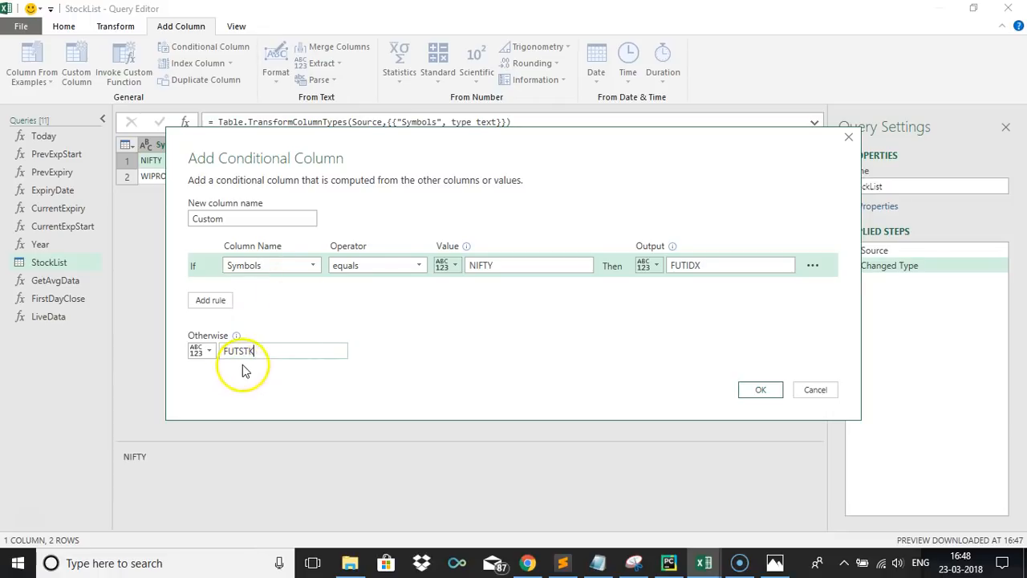
pyautogui.click(761, 391)
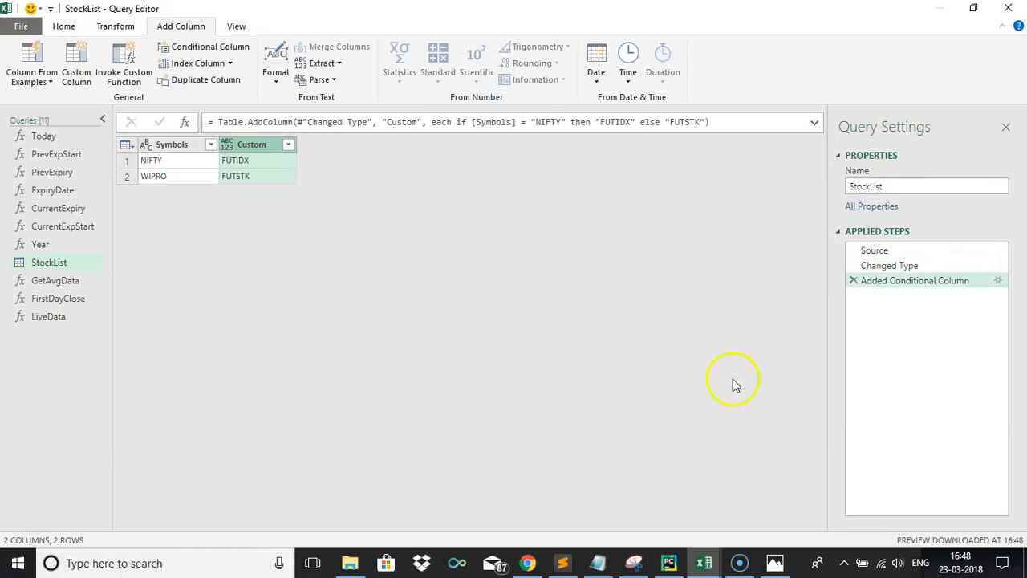
# Rename the Custom column of the StockList query as Instrument
pyautogui.click(193, 163)
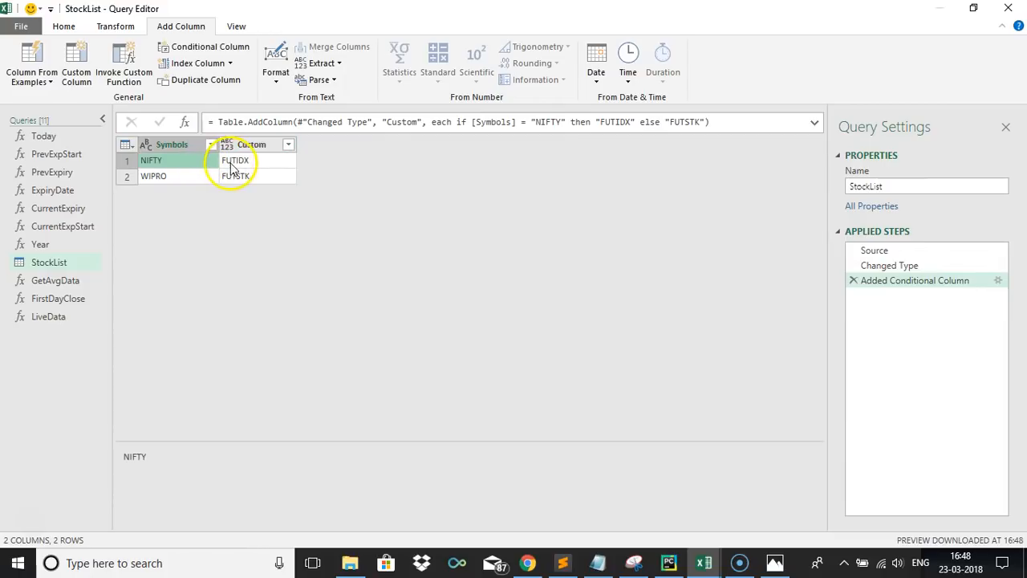
pyautogui.click(227, 160)
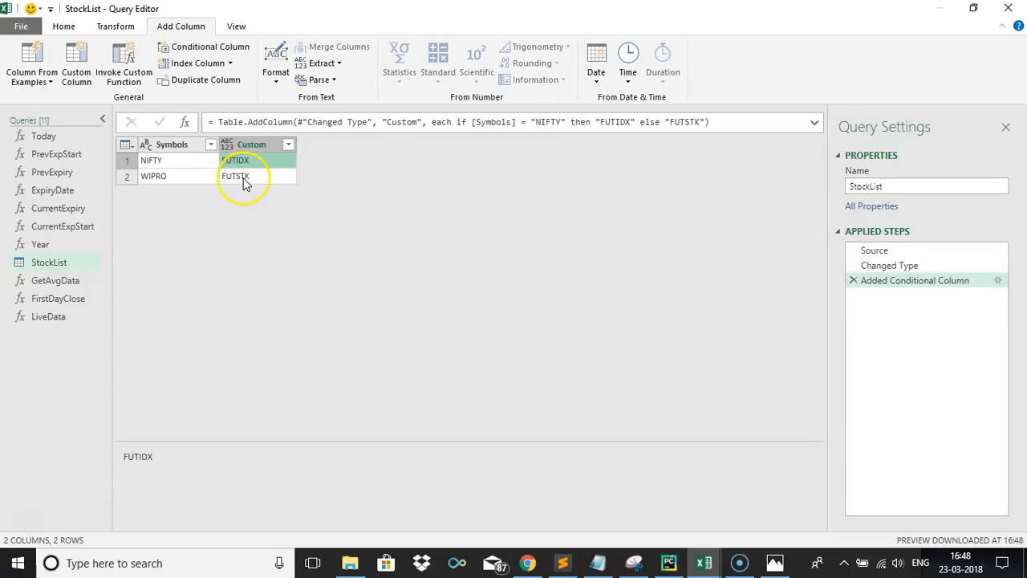
pyautogui.doubleClick(258, 143)
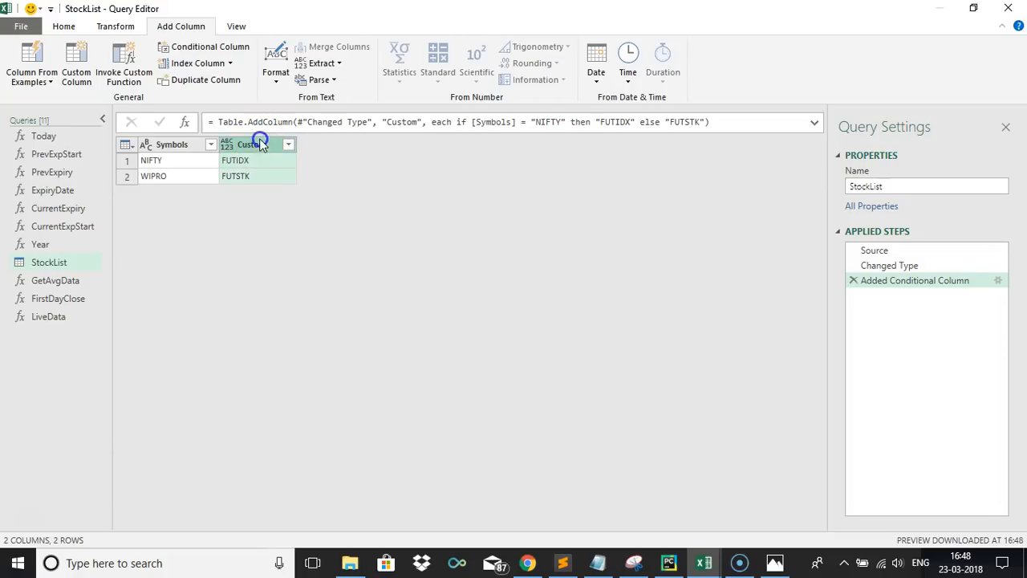
pyautogui.press('BackSpace')
pyautogui.write('Instrument')
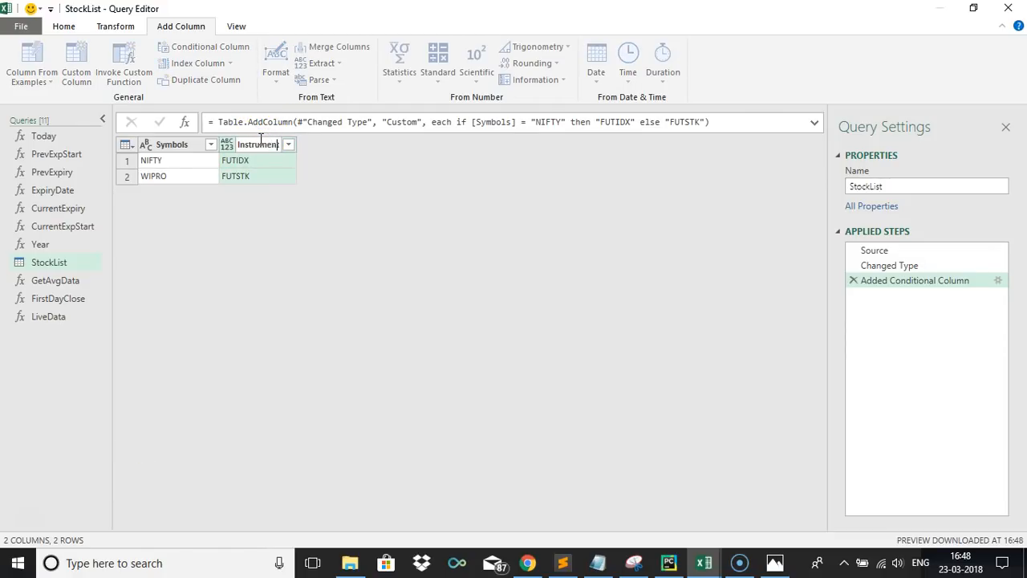
pyautogui.press('Return')
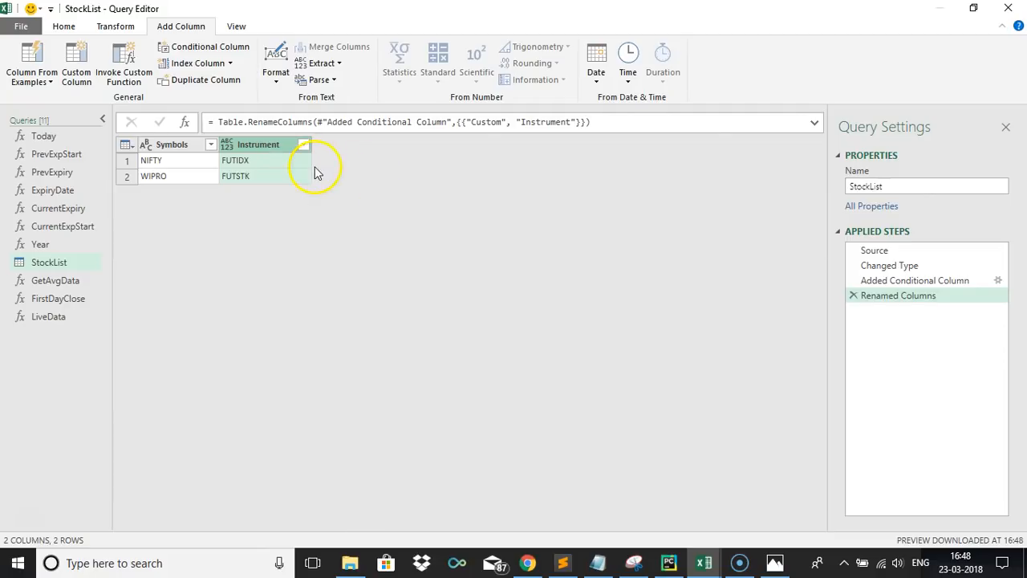
# Check which parameters the GetAvgData and LiveData functions require, and return to the StockList query
pyautogui.click(76, 70)
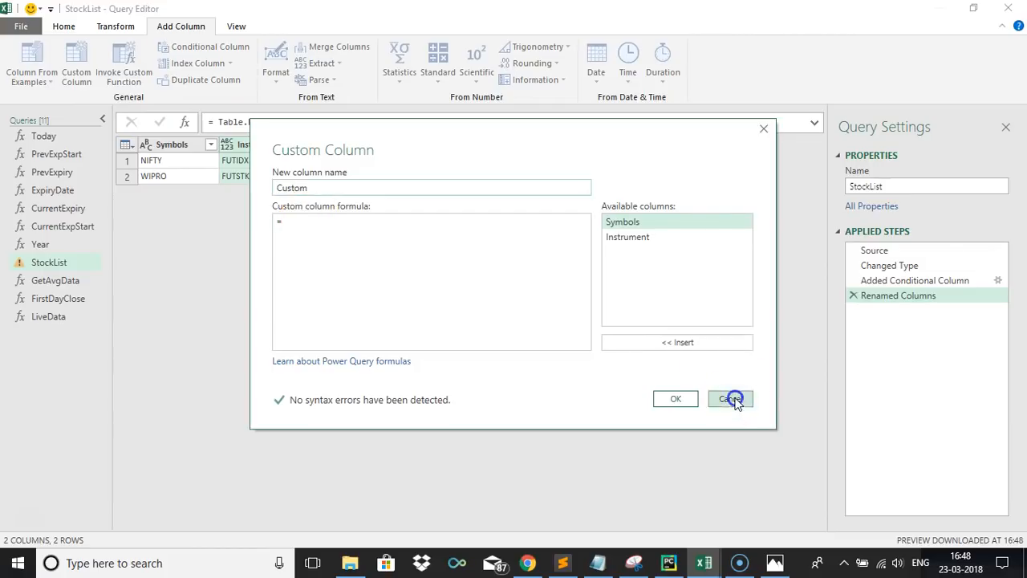
pyautogui.click(732, 398)
pyautogui.click(71, 285)
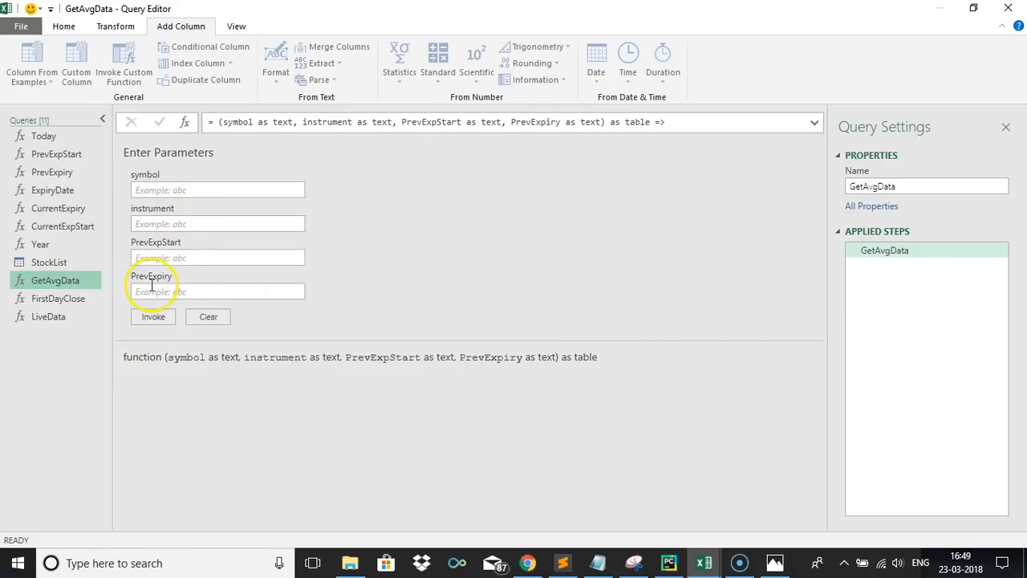
pyautogui.click(67, 317)
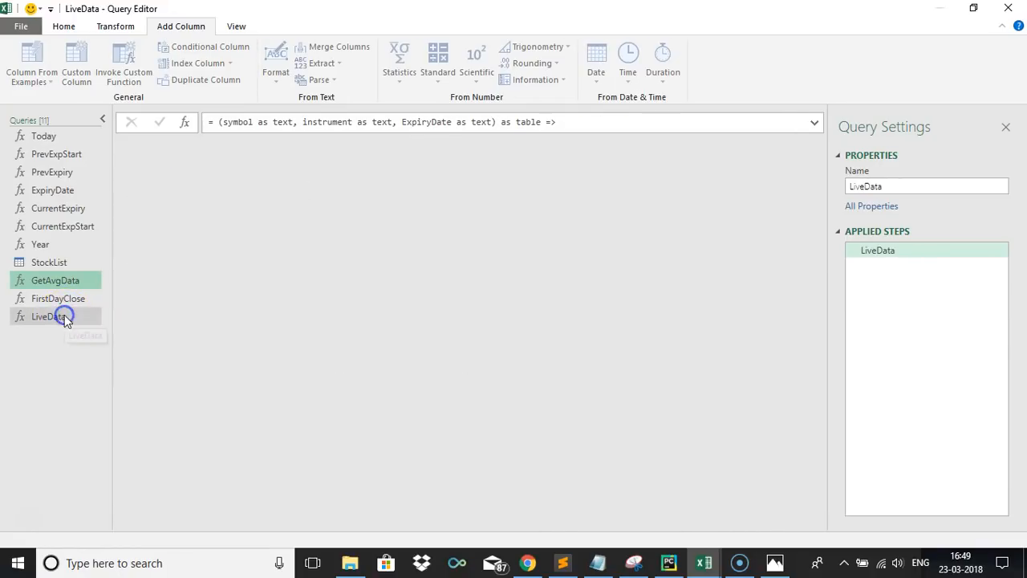
pyautogui.click(69, 264)
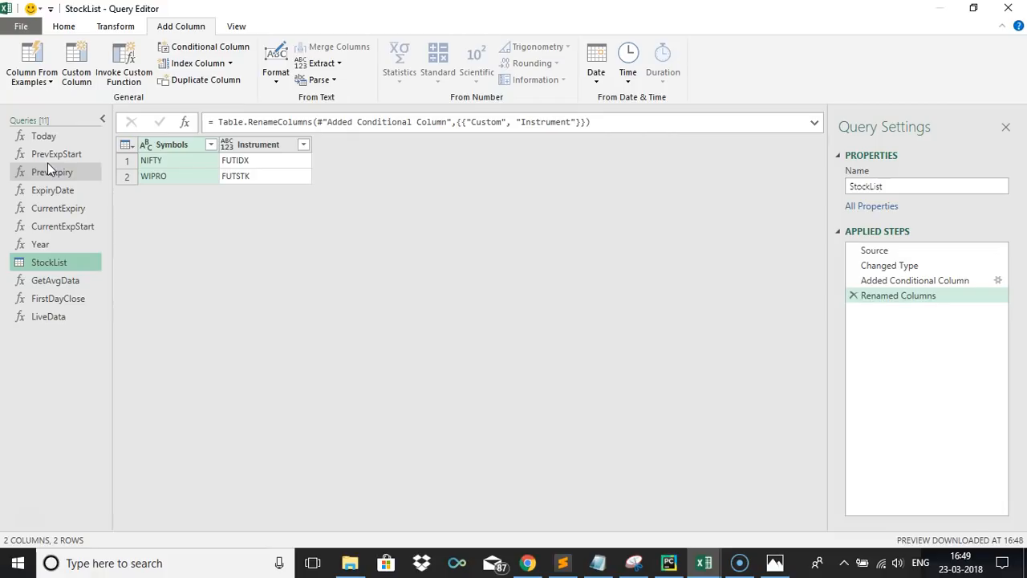
pyautogui.click(212, 261)
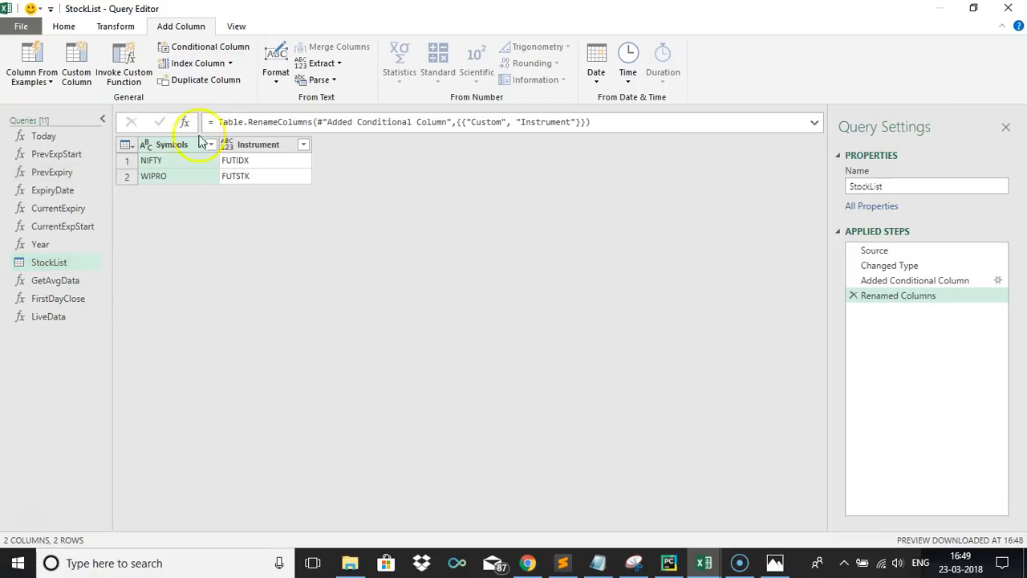
# Open the StockList code in the Advanced Editor and insert the line "Today = Today()," after the Changed Type step
pyautogui.click(64, 25)
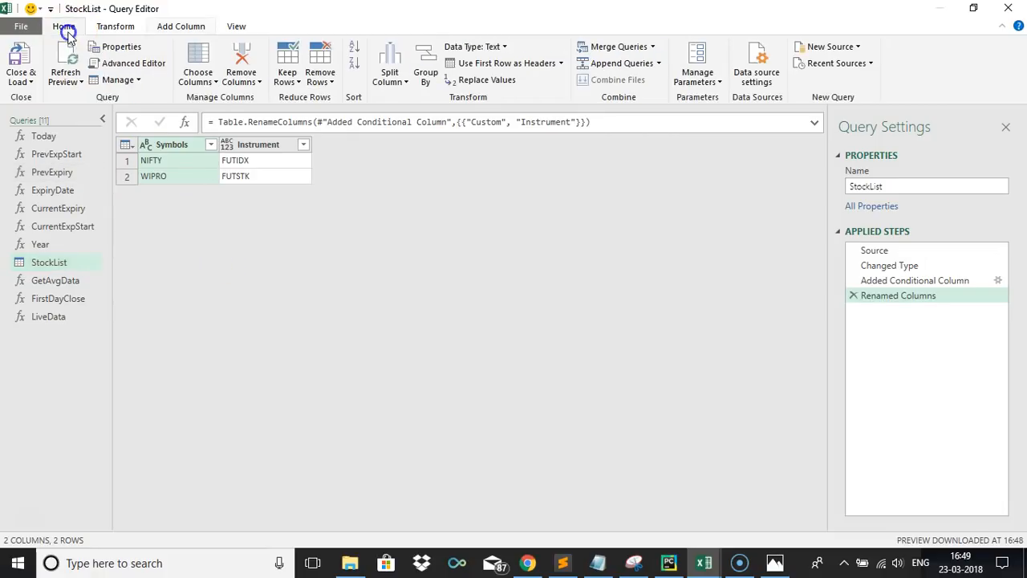
pyautogui.click(101, 64)
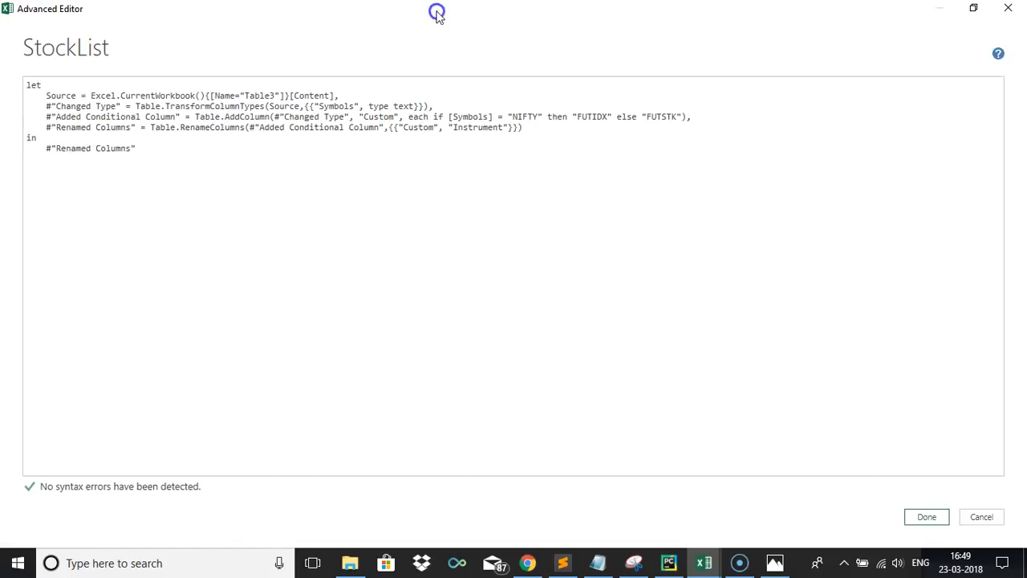
pyautogui.moveTo(437, 15); pyautogui.dragTo(653, 110)
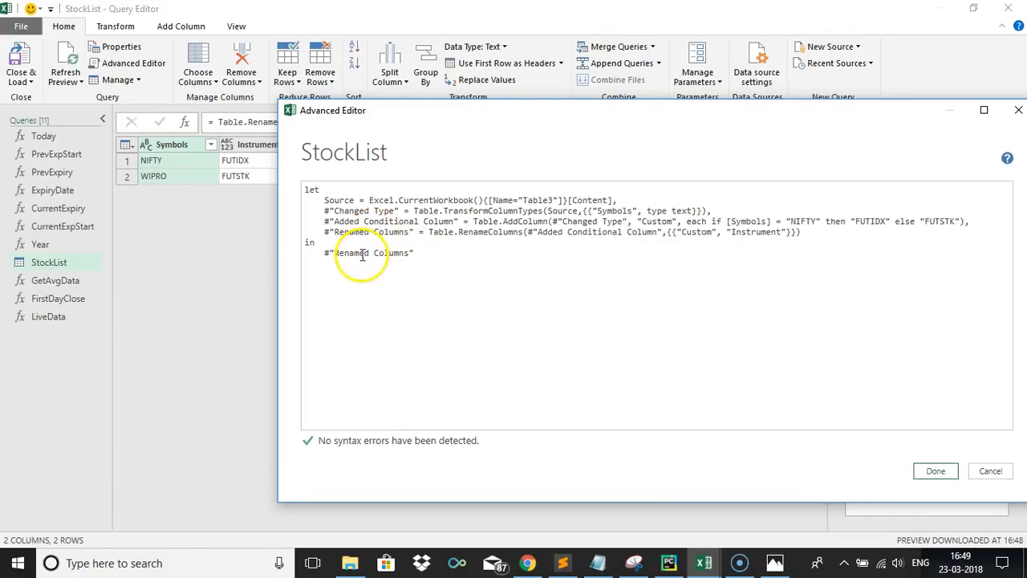
pyautogui.click(984, 222)
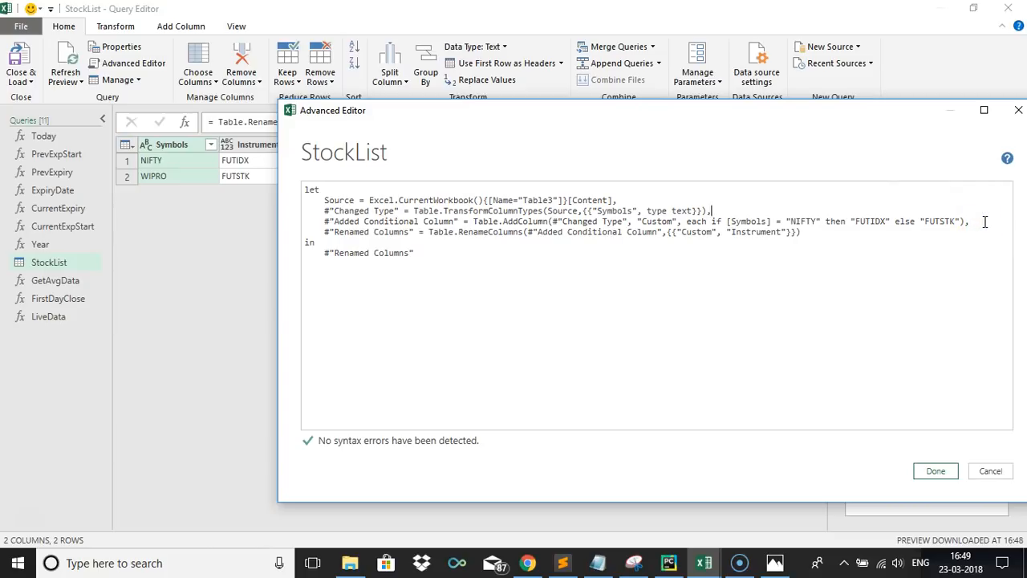
pyautogui.press('Return')
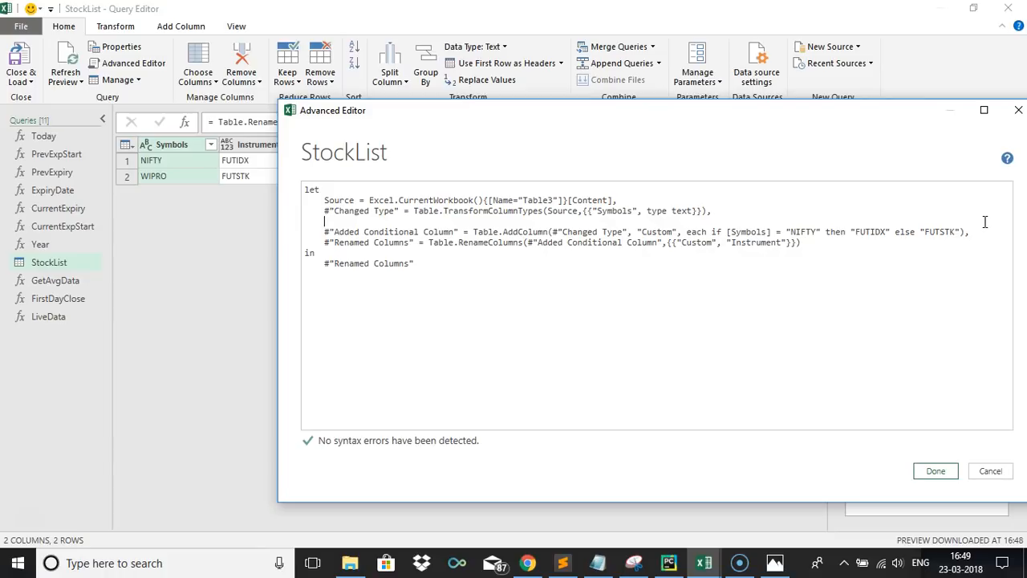
pyautogui.write('Today = Today(),')
pyautogui.press('Return')
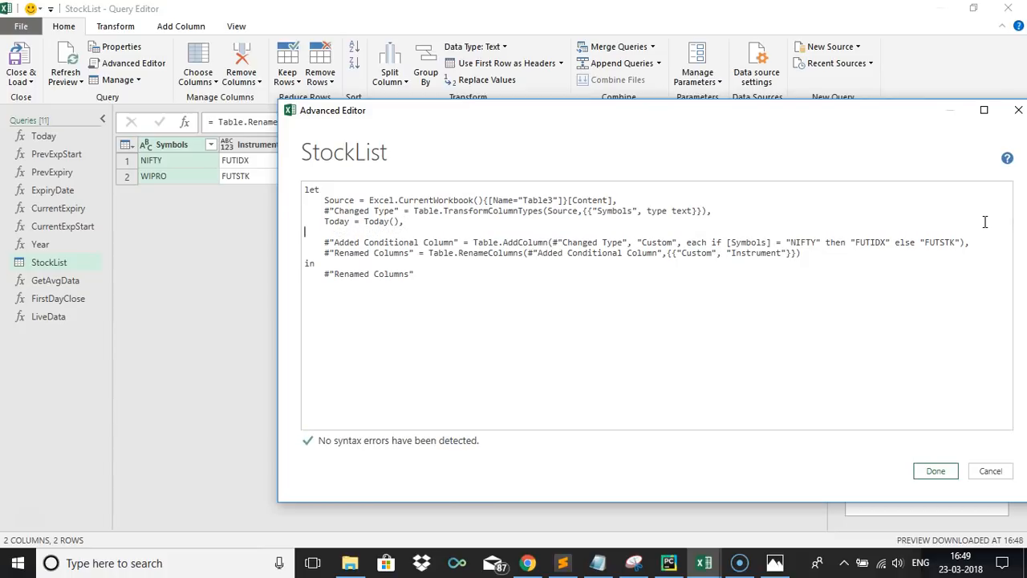
# Add the lines "PrevExpStart = PrevExpStart()," and "ExpiryDate = ExpiryDate()," below the Today line in the StockList code
pyautogui.write('PrevExp')
pyautogui.write('Stat')
pyautogui.write('t = PrevS')
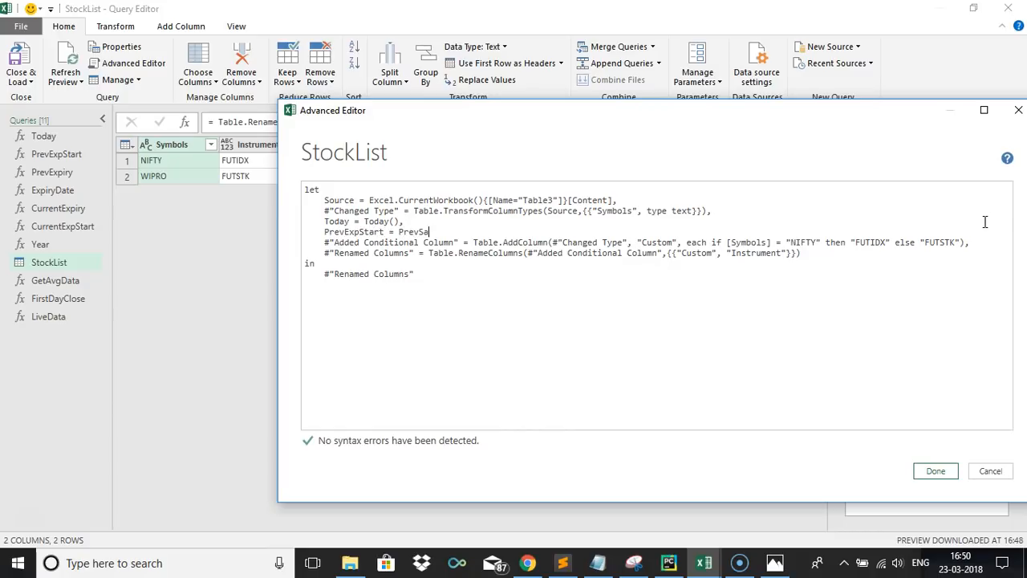
pyautogui.press('BackSpace')
pyautogui.write('ExpStart(),')
pyautogui.press('Return')
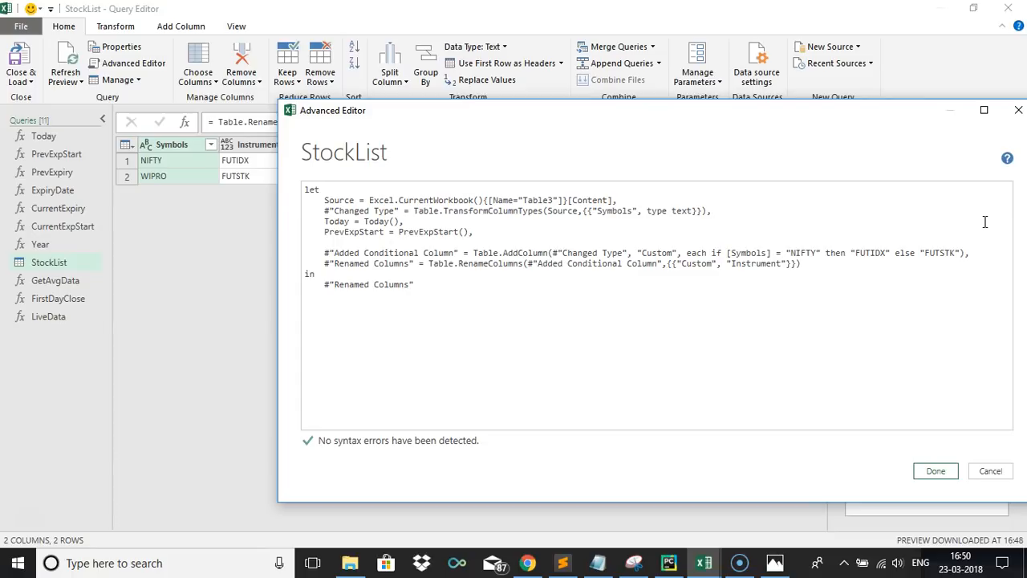
pyautogui.write('ExpiryDate = Expiry')
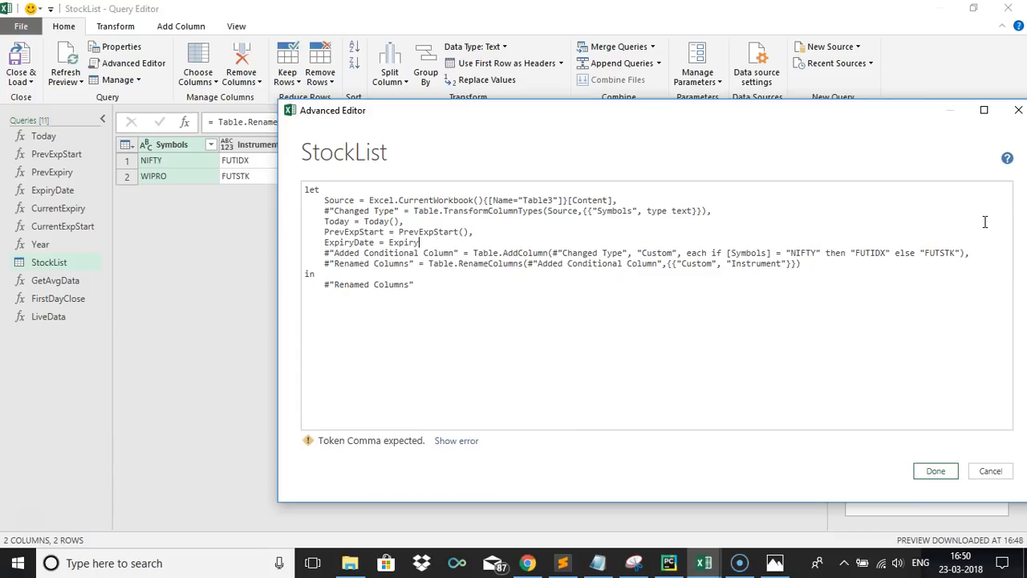
pyautogui.write('Date(),')
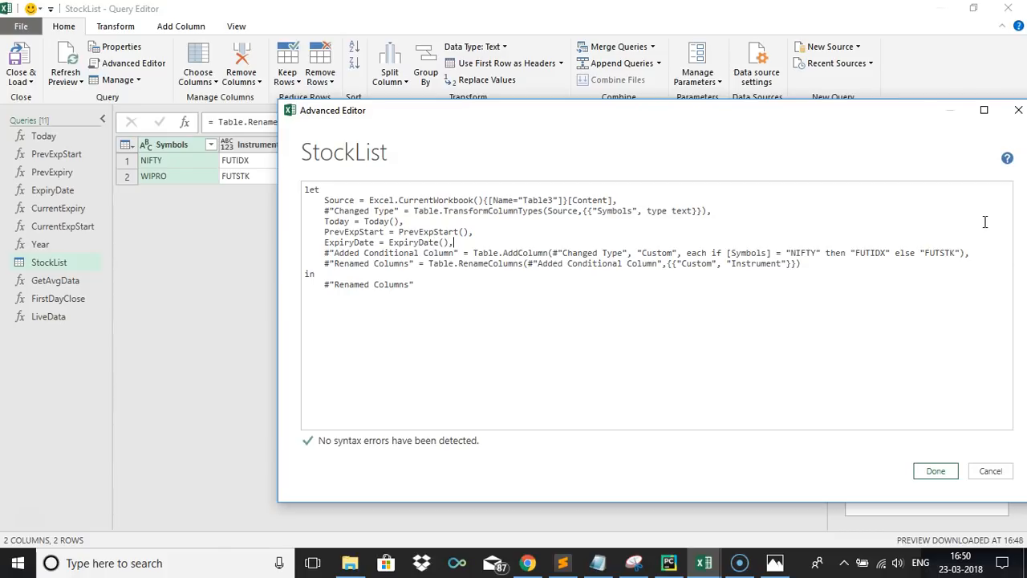
# Add the lines "CurrentExpiry = CurrentExpiry()," and "CurrentExpStart = CurrentExpStart()," below the ExpiryDate line in the StockList code
pyautogui.press('Return')
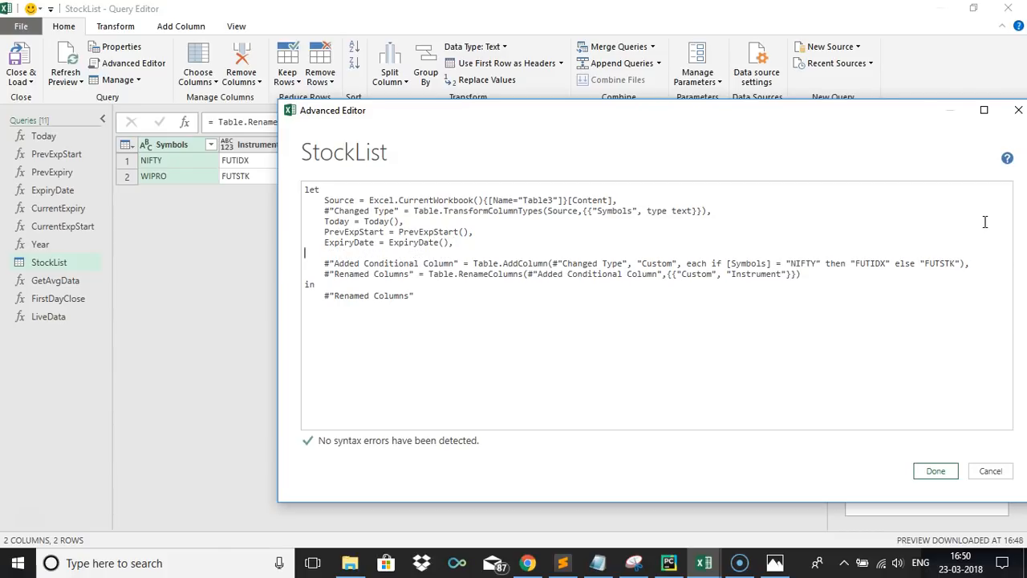
pyautogui.write('CurrentExpiry = CurrentExpiry')
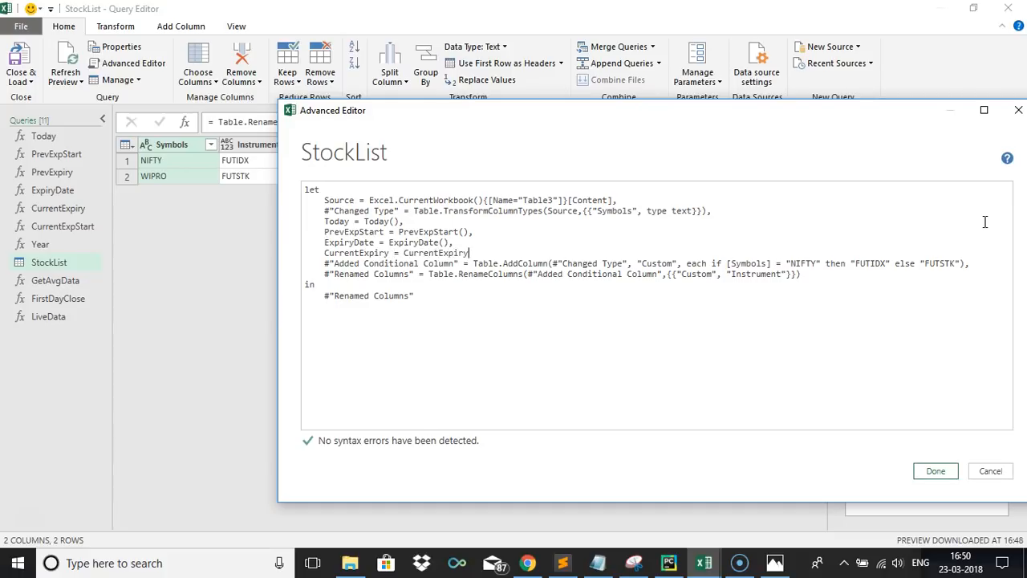
pyautogui.write('(),')
pyautogui.press('Return')
pyautogui.write('C')
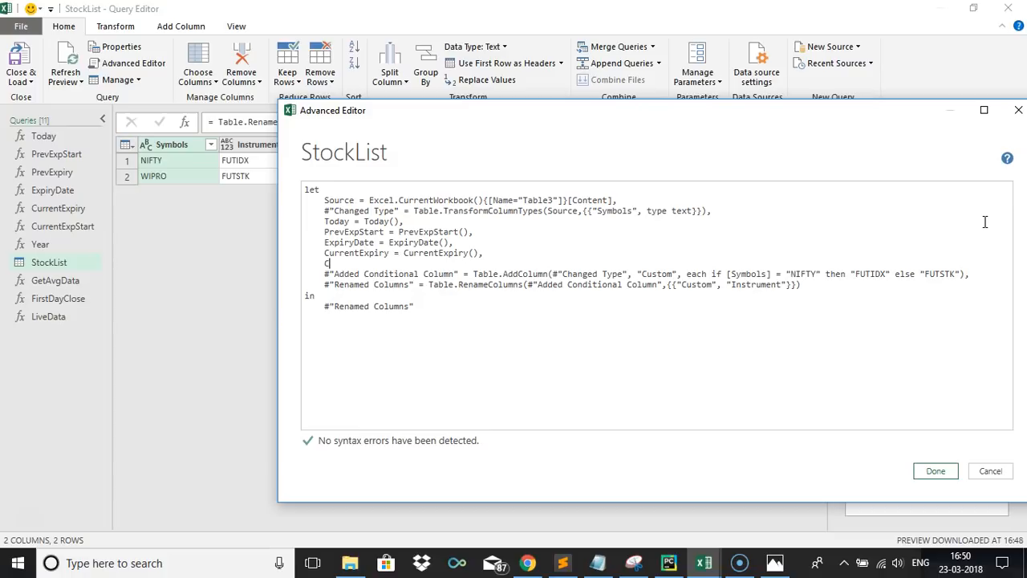
pyautogui.write('urrentExpStart = CurrentExpStart(),')
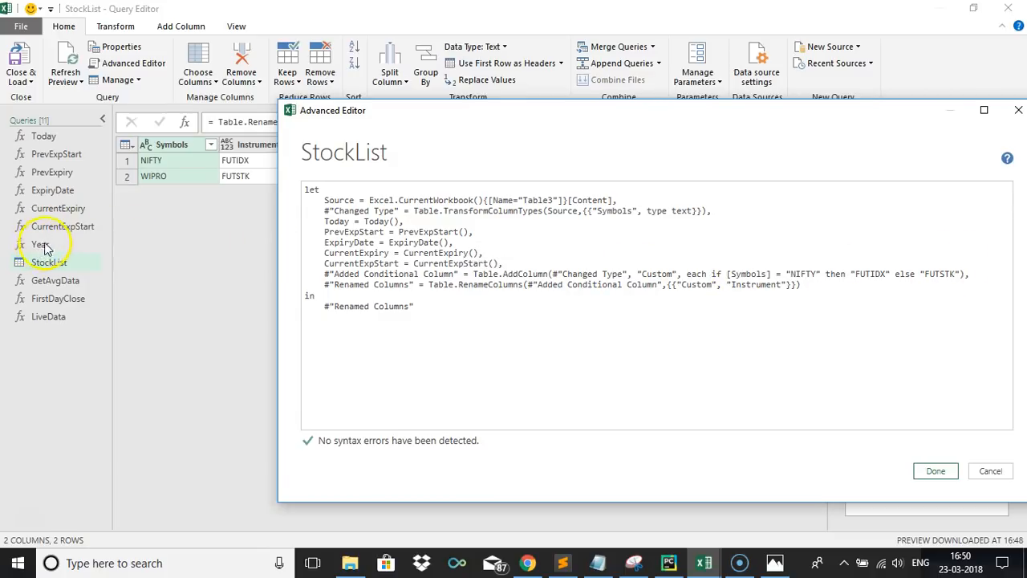
# Insert the line "PrevExpiry = PrevExpiry()," below the Today line and apply the edited StockList code
pyautogui.click(409, 223)
pyautogui.press('Return')
pyautogui.write('PrevExpiry = PrevExpiry(),')
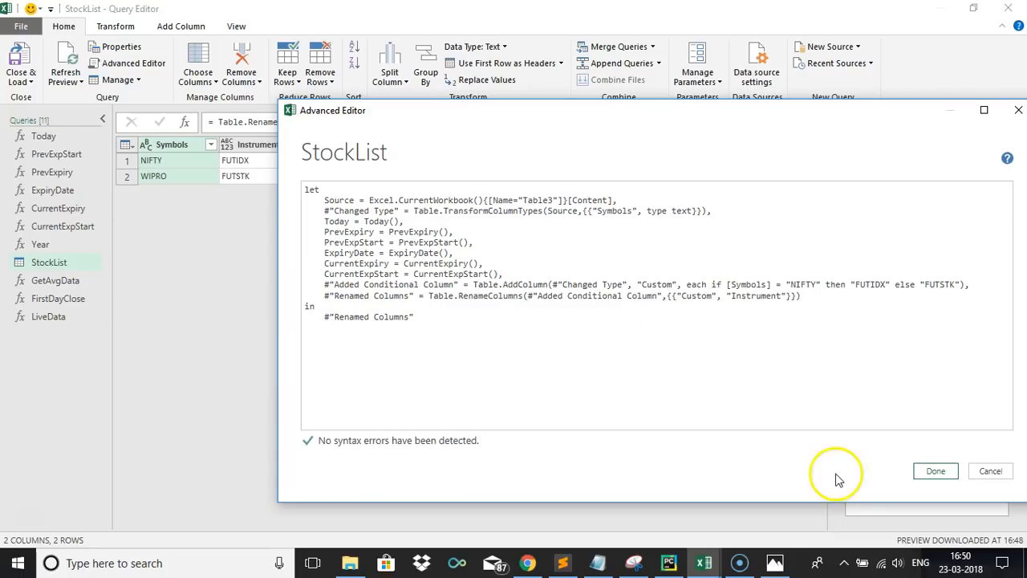
pyautogui.click(929, 479)
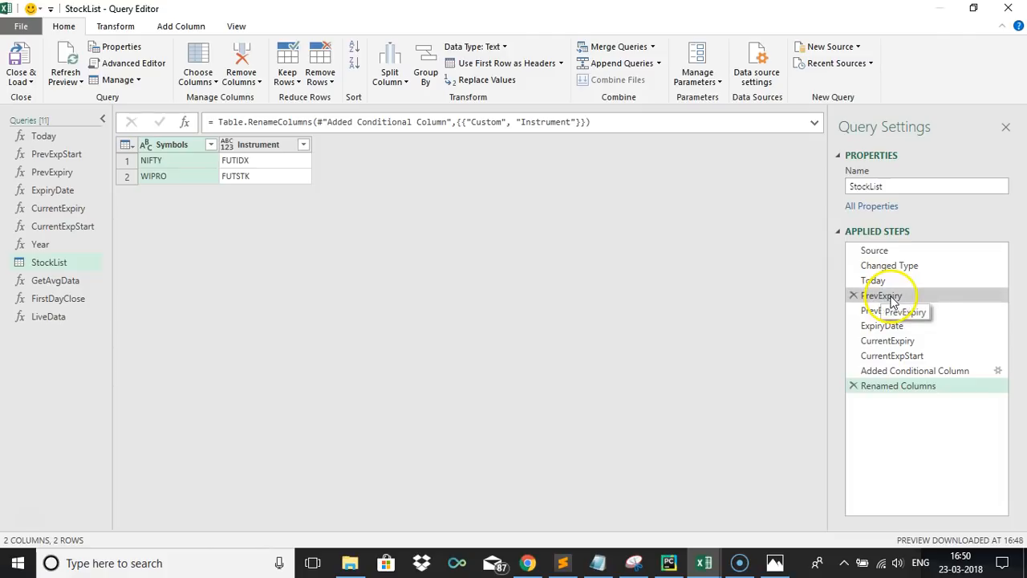
# Review the output of each StockList step from PrevExpiry through Renamed Columns
pyautogui.click(889, 298)
pyautogui.click(887, 311)
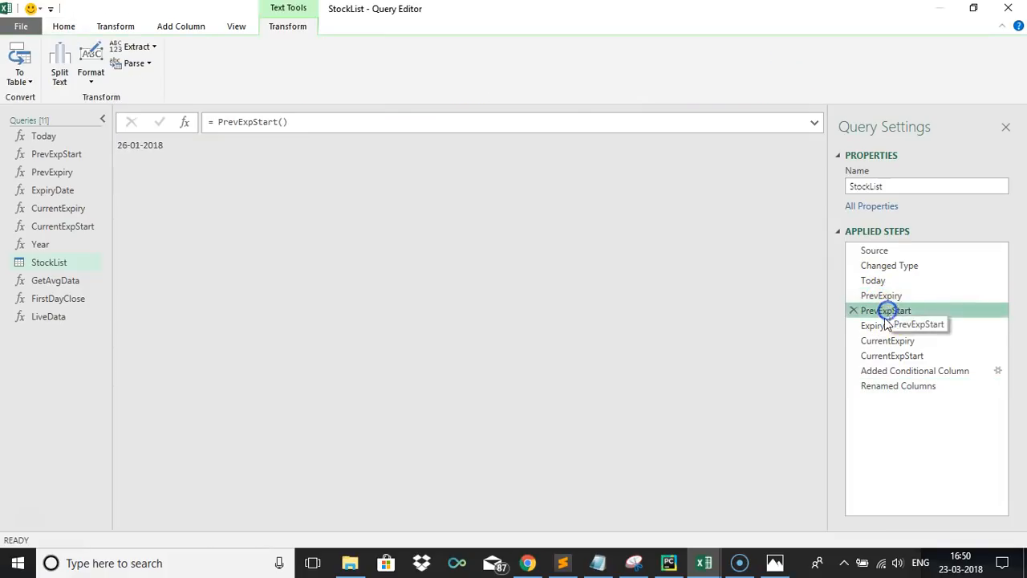
pyautogui.click(883, 325)
pyautogui.click(882, 341)
pyautogui.click(881, 357)
pyautogui.click(885, 369)
pyautogui.click(883, 385)
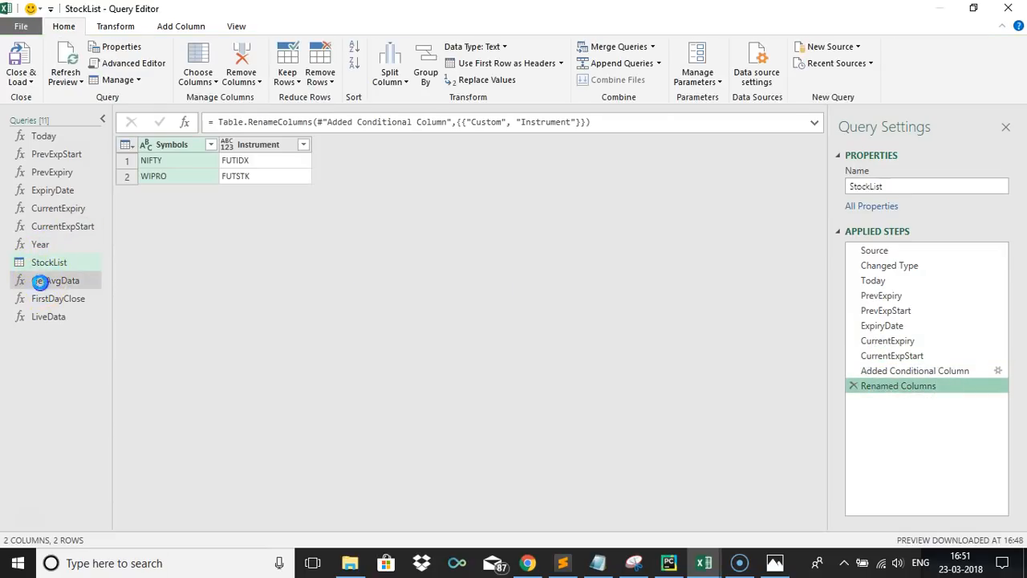
# Compare the parameters of the GetAvgData and LiveData functions, and return to the StockList query
pyautogui.click(40, 282)
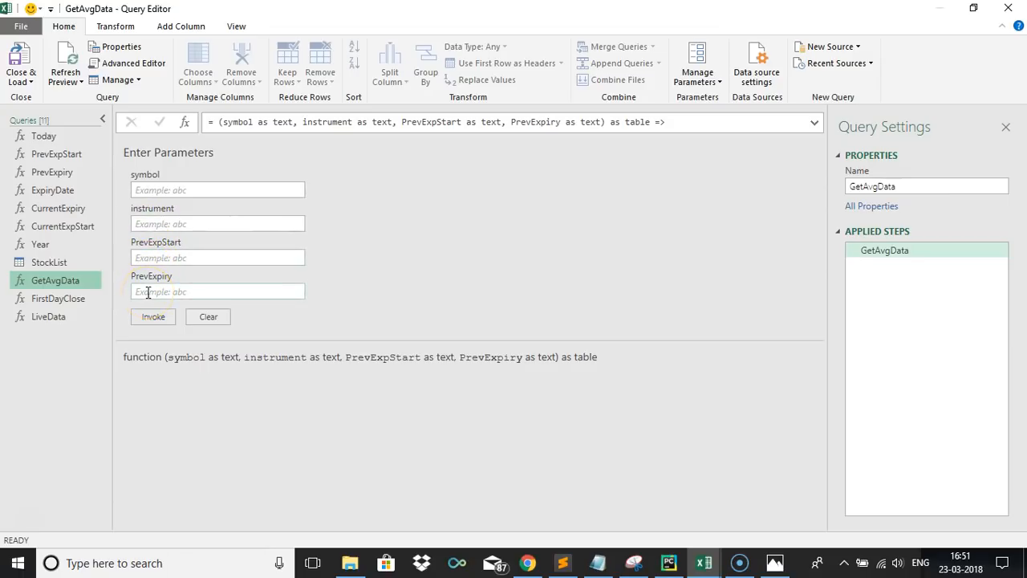
pyautogui.click(41, 319)
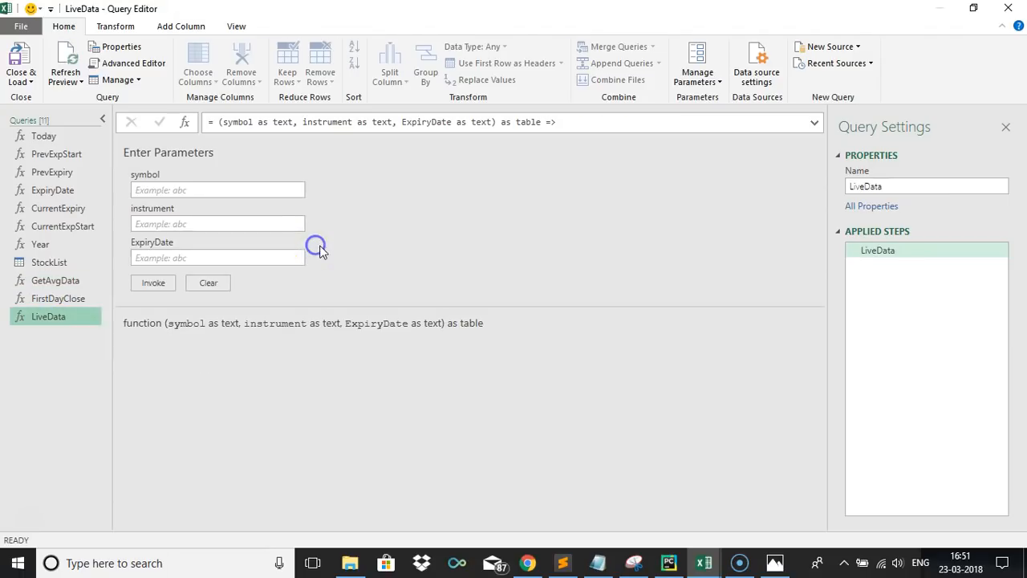
pyautogui.click(60, 263)
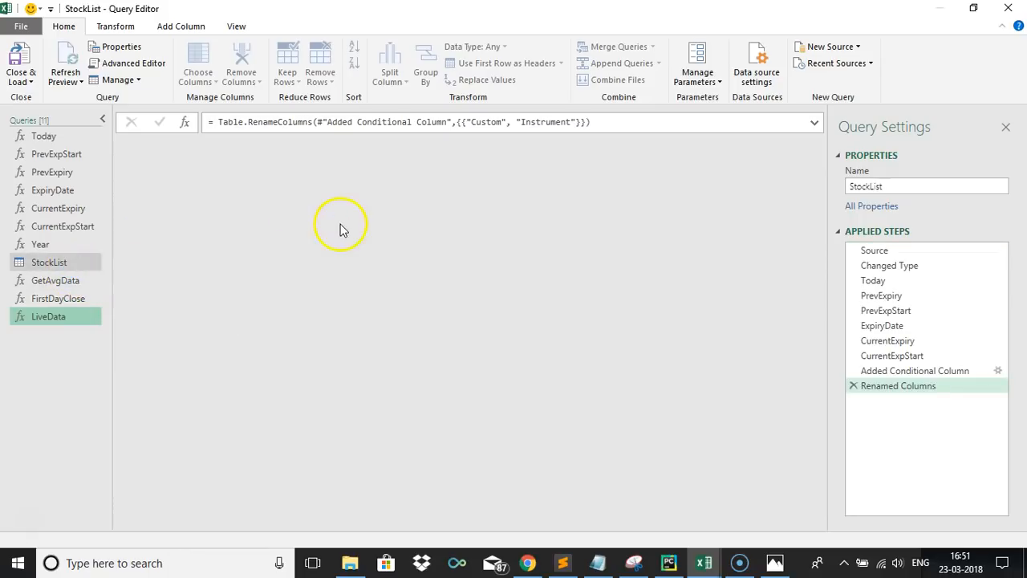
# Start a custom column in StockList with the formula GetAvgData([Symbols])
pyautogui.click(164, 27)
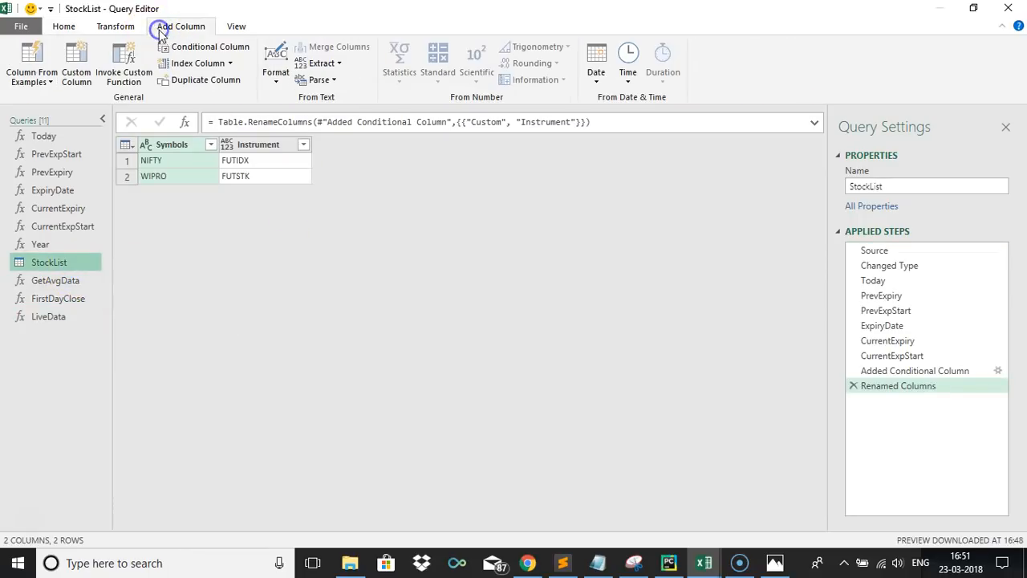
pyautogui.click(78, 75)
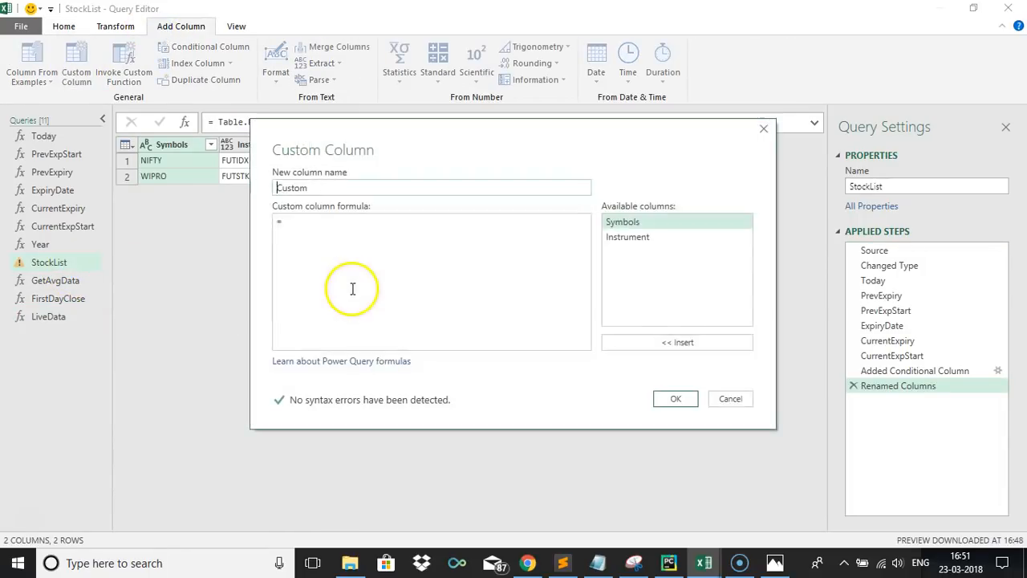
pyautogui.click(318, 224)
pyautogui.write('Get')
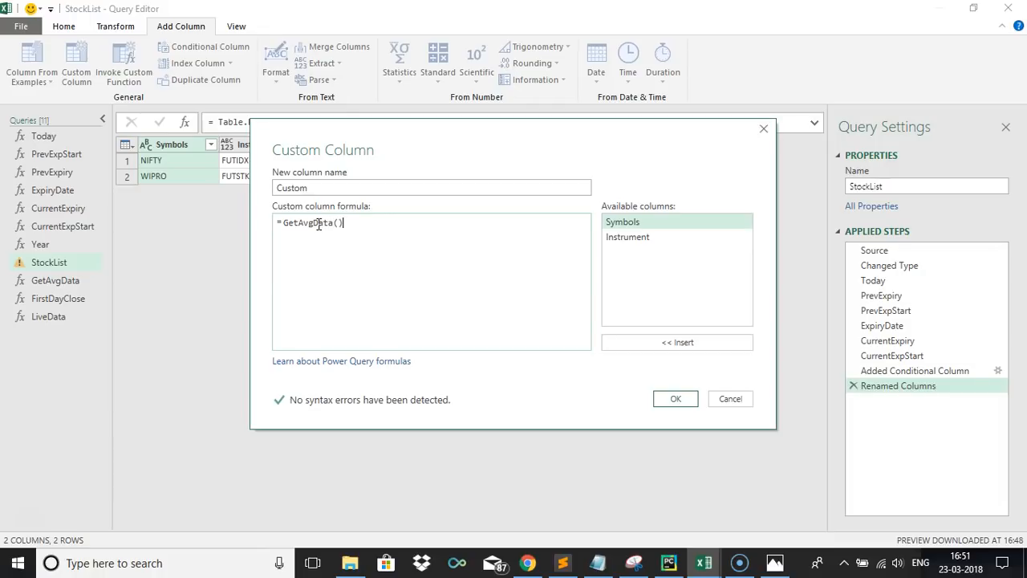
pyautogui.write('AvgData()')
pyautogui.click(620, 345)
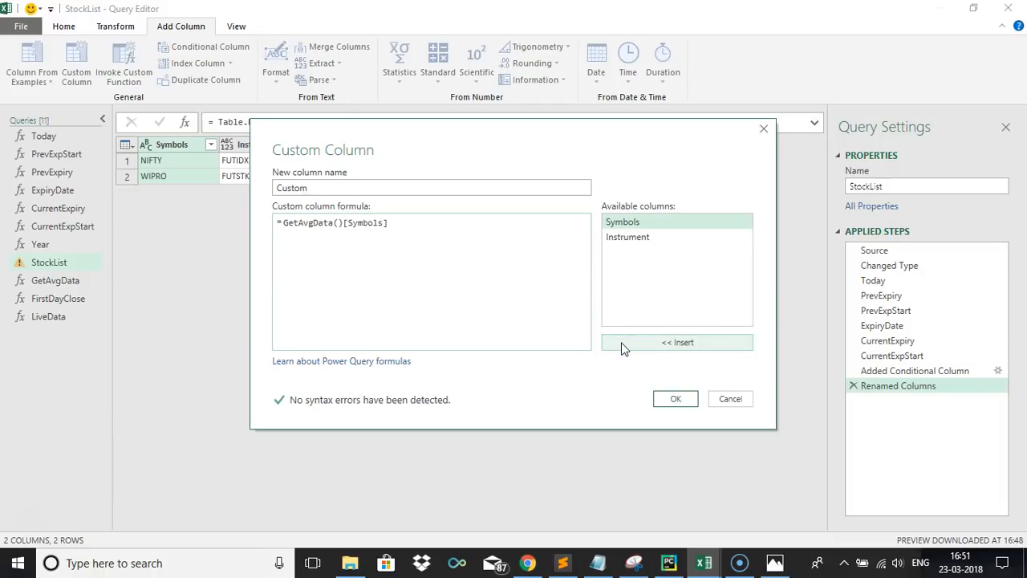
pyautogui.click(339, 223)
pyautogui.press('BackSpace')
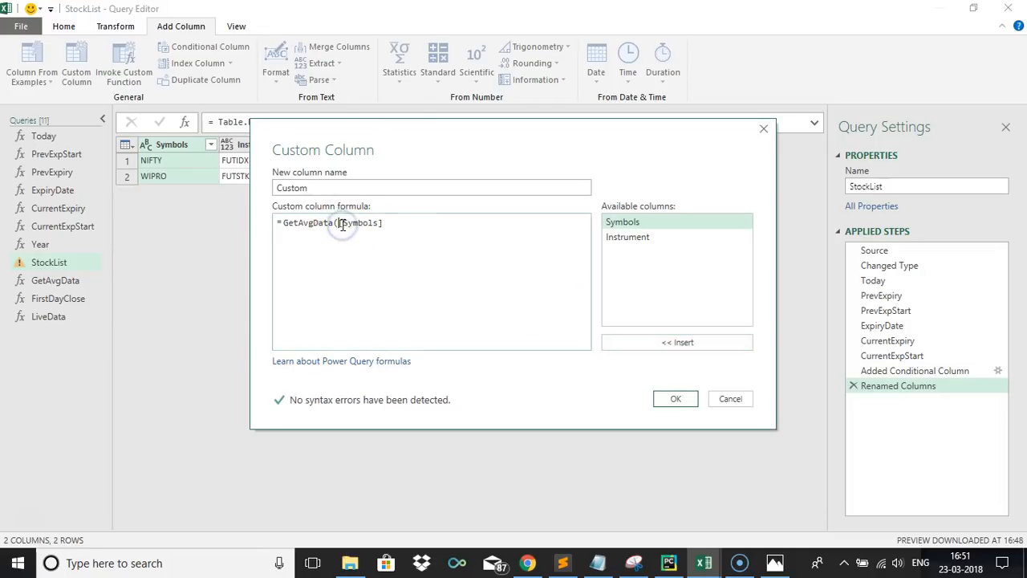
pyautogui.click(390, 223)
pyautogui.write(')')
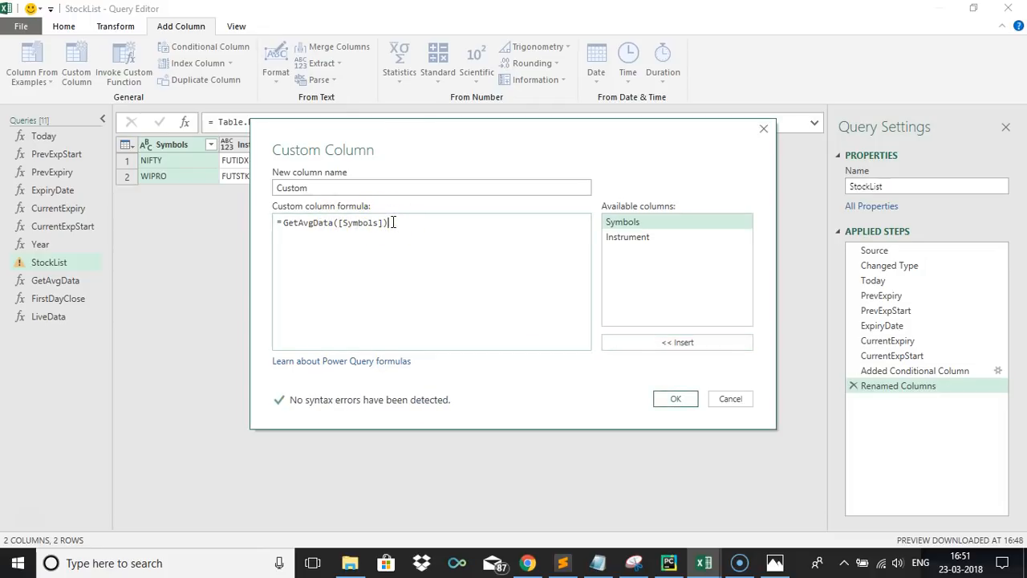
# Extend the custom column formula to GetAvgData([Symbols],[Instrument],PrevExpStart, PrevExpiry) and create the column
pyautogui.click(647, 237)
pyautogui.click(673, 343)
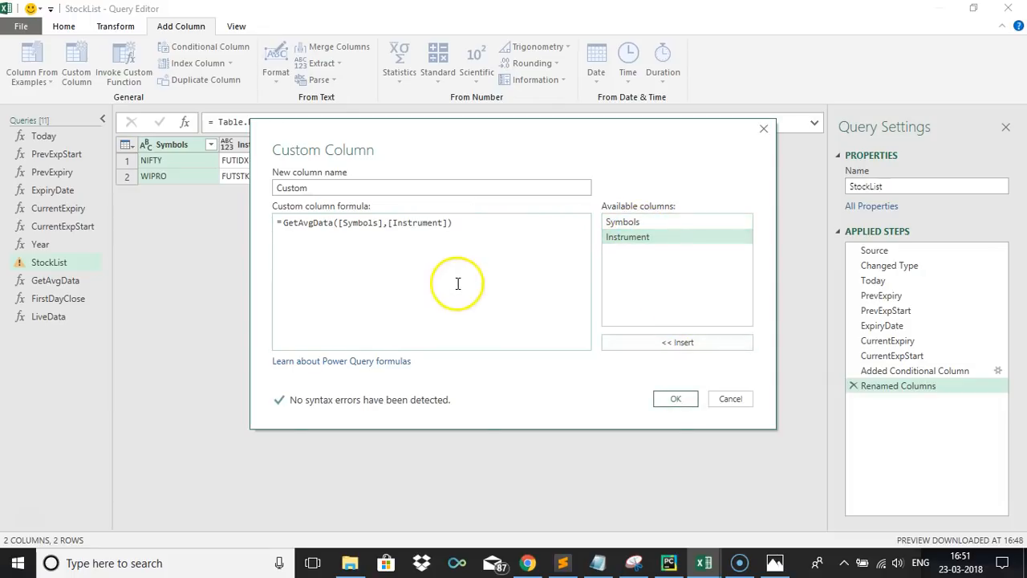
pyautogui.write(',')
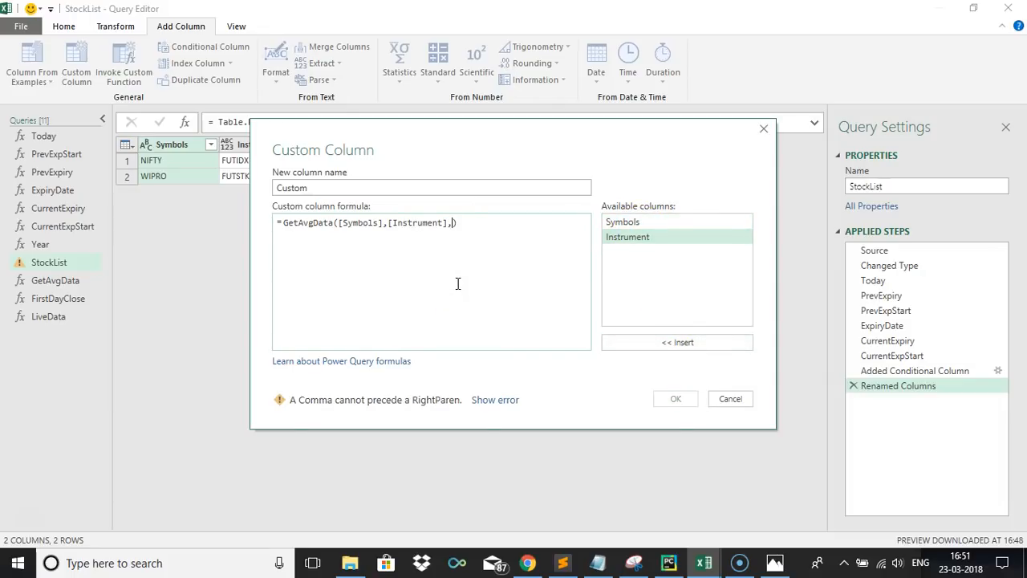
pyautogui.write('PrevExpStart, PrevExpiry')
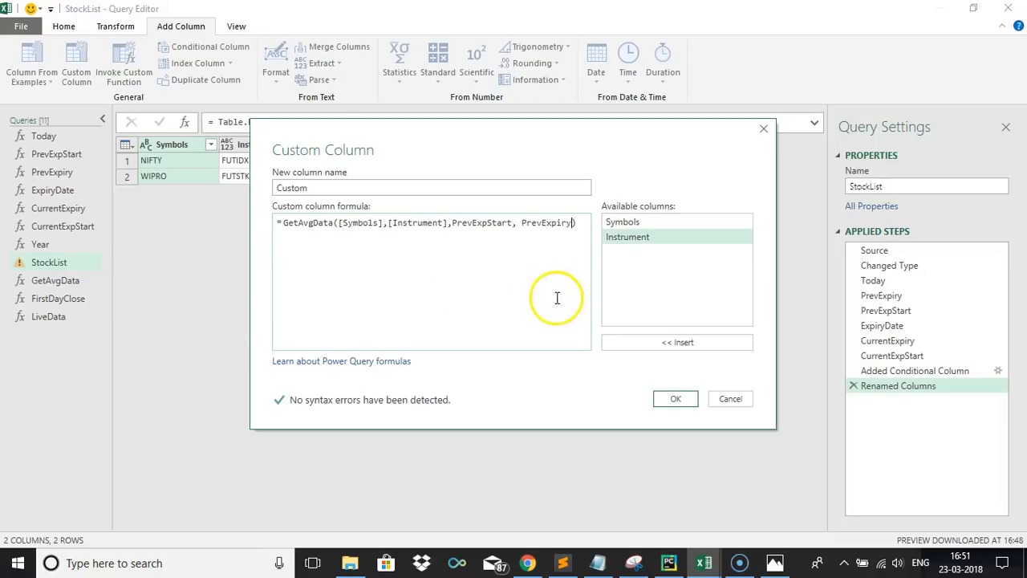
pyautogui.click(692, 404)
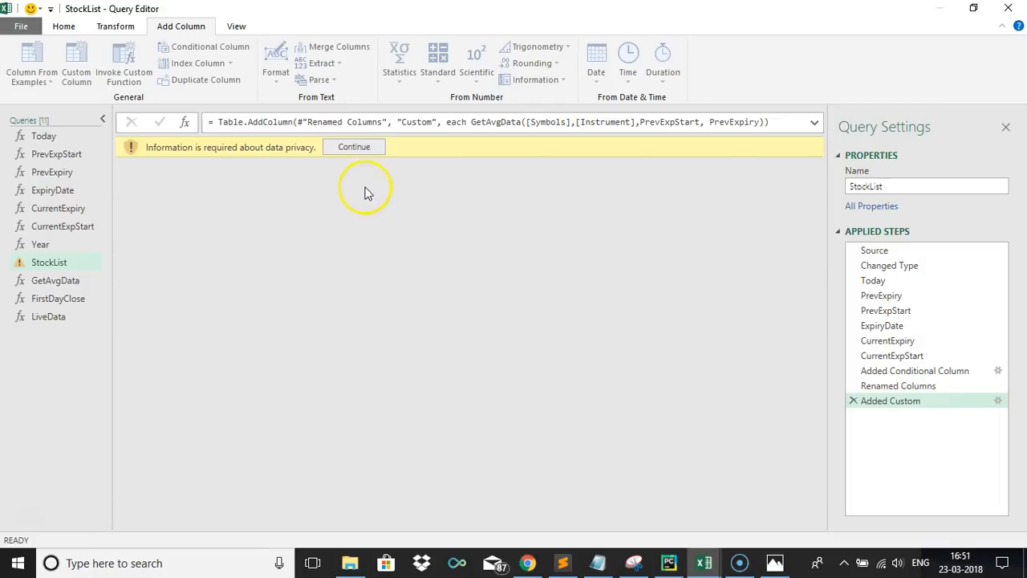
# Provide the required data privacy information and expand the Custom column into AverageContracts and AverageTurnover without a name prefix
pyautogui.click(355, 146)
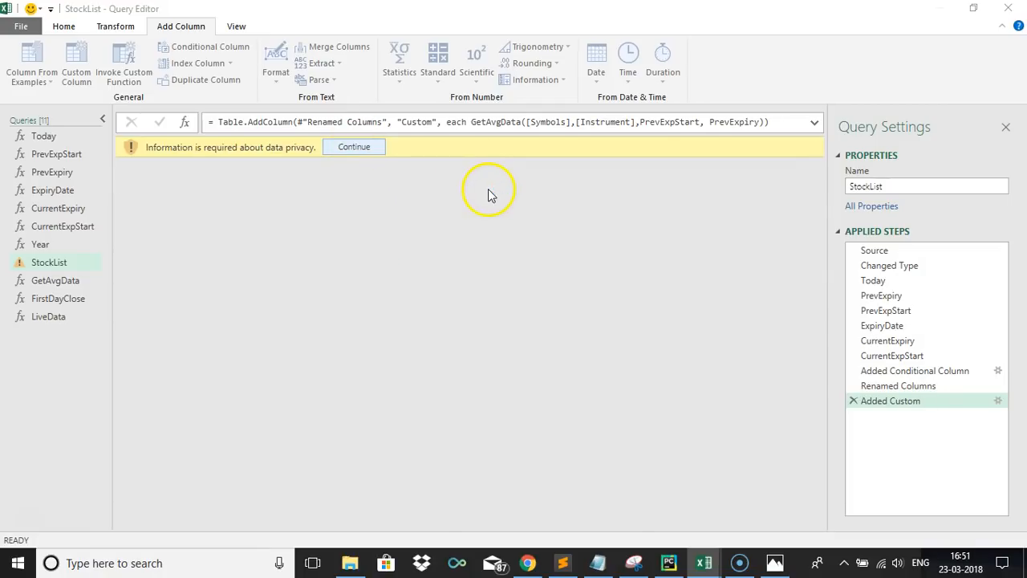
pyautogui.click(706, 315)
pyautogui.click(674, 331)
pyautogui.click(653, 350)
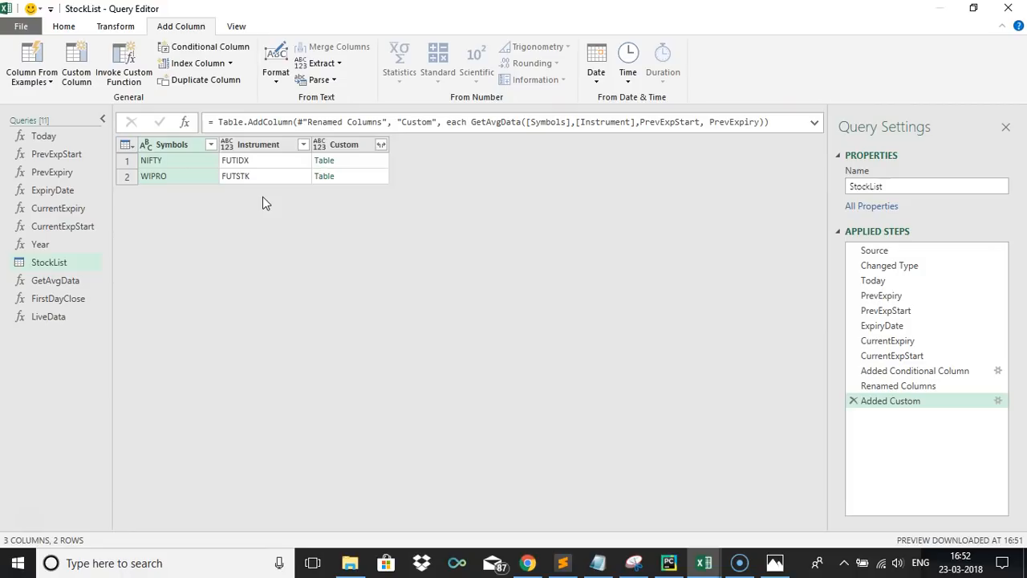
pyautogui.click(381, 146)
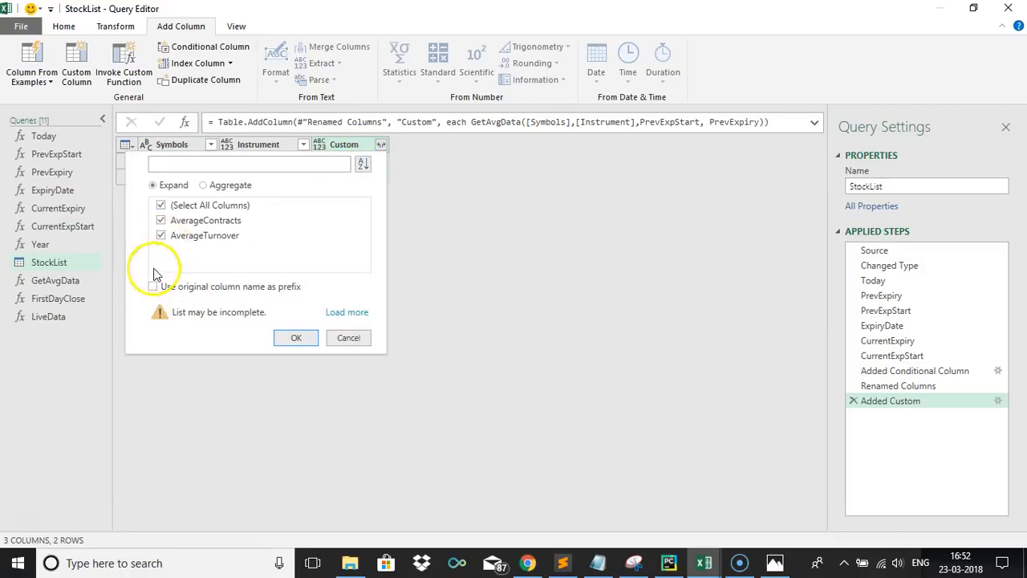
pyautogui.click(294, 338)
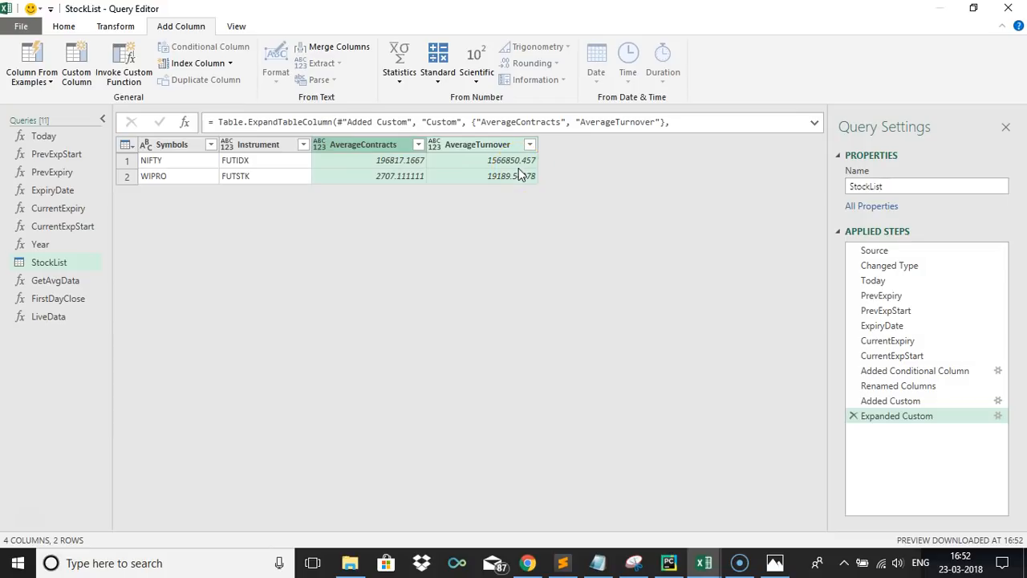
# Check which parameters the FirstDayClose and LiveData functions require, and return to the StockList query
pyautogui.click(36, 298)
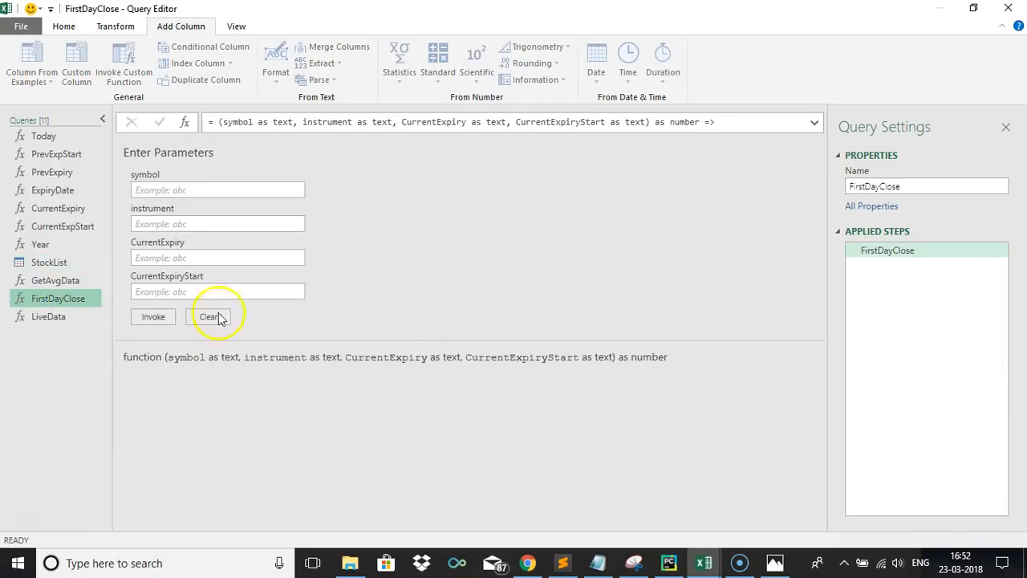
pyautogui.click(69, 316)
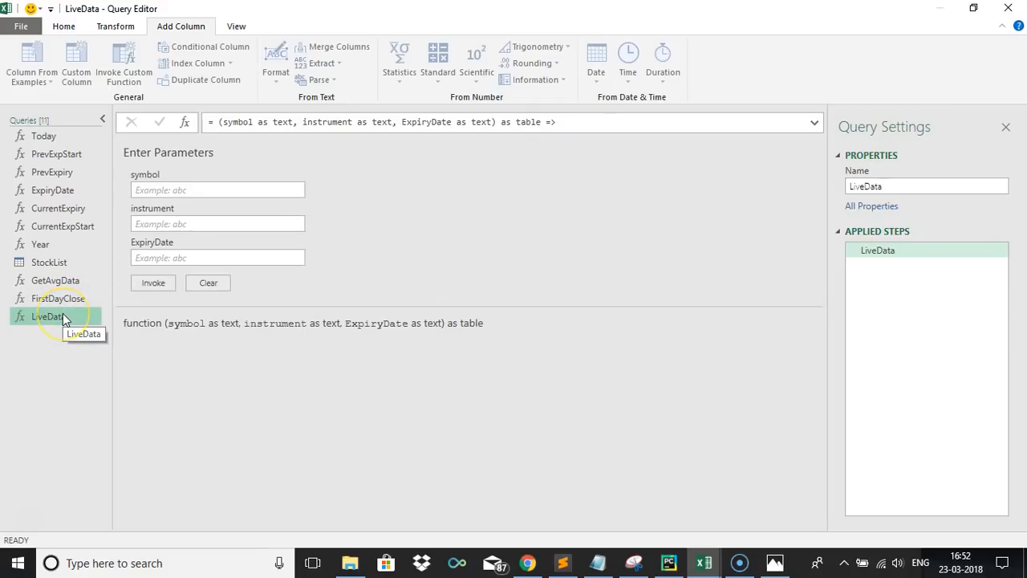
pyautogui.click(48, 262)
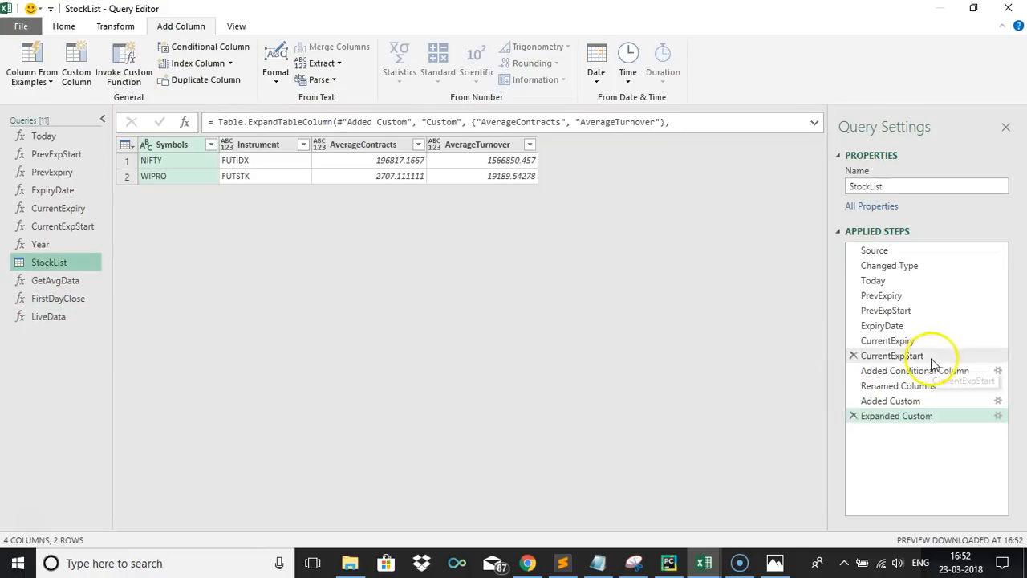
pyautogui.click(922, 371)
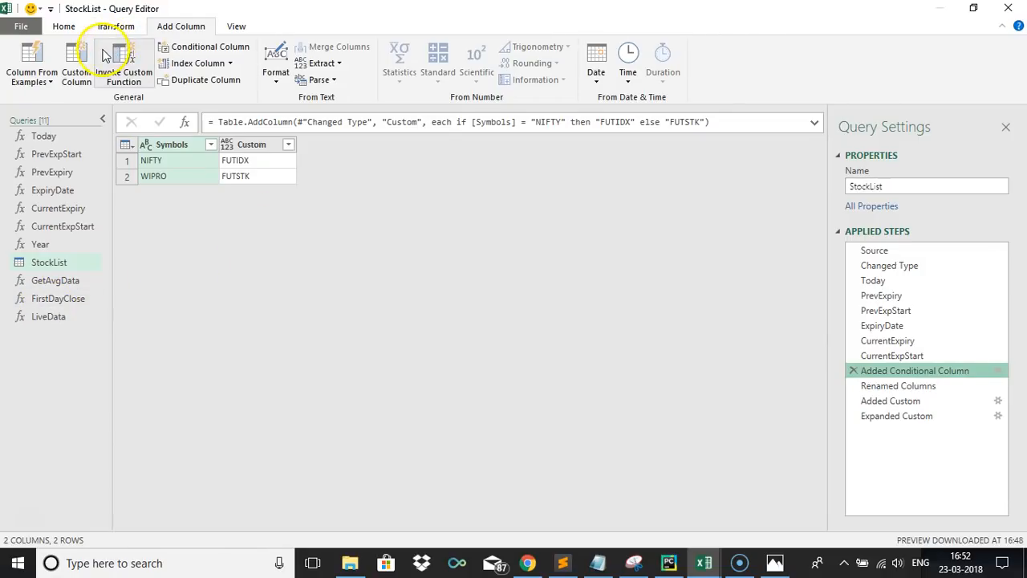
pyautogui.click(77, 64)
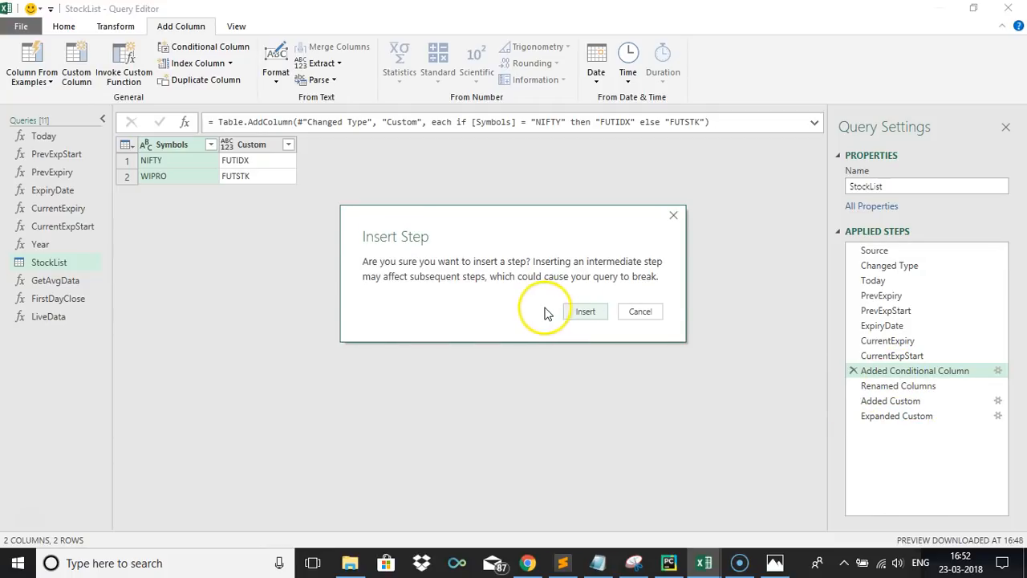
pyautogui.click(625, 313)
# Recheck the LiveData function's parameters and StockList's CurrentExpStart step, and return to the Expanded Custom step
pyautogui.click(39, 319)
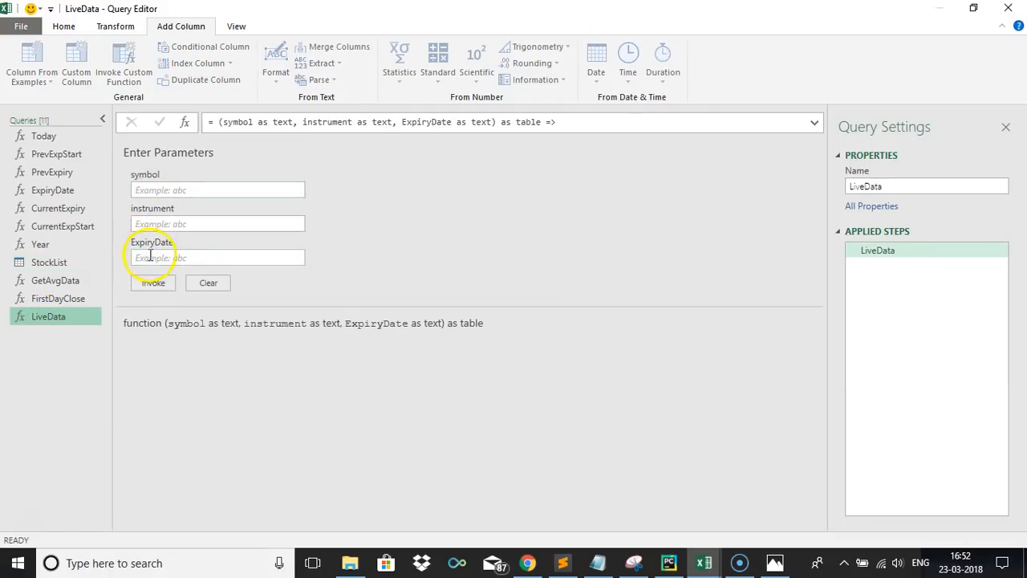
pyautogui.click(37, 265)
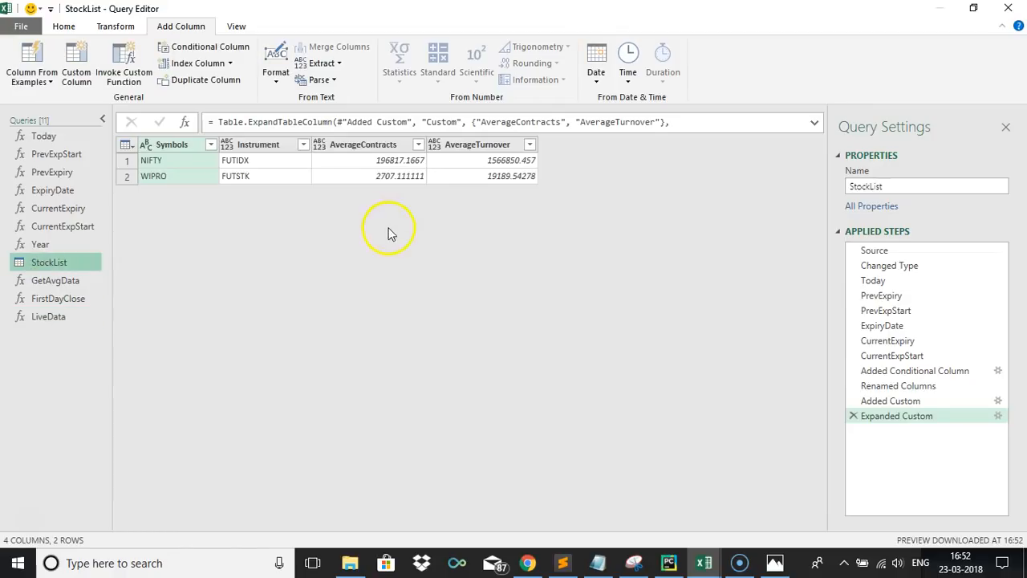
pyautogui.click(908, 358)
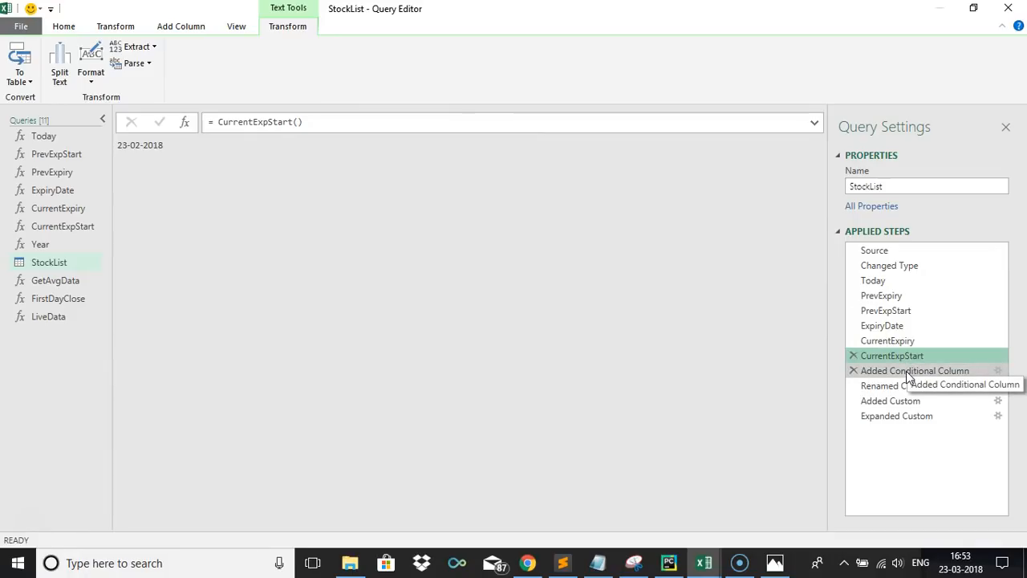
pyautogui.click(896, 417)
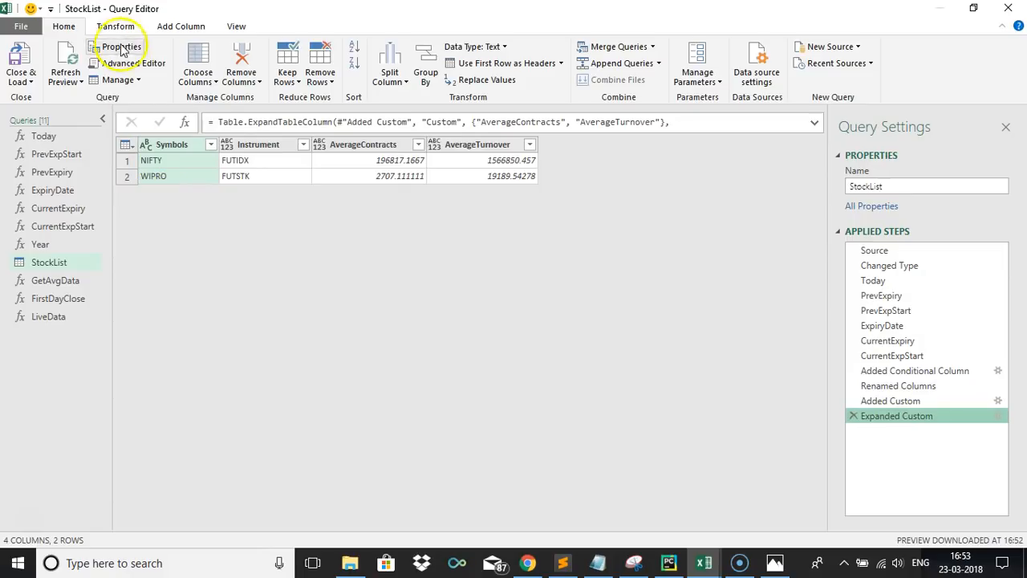
pyautogui.click(165, 27)
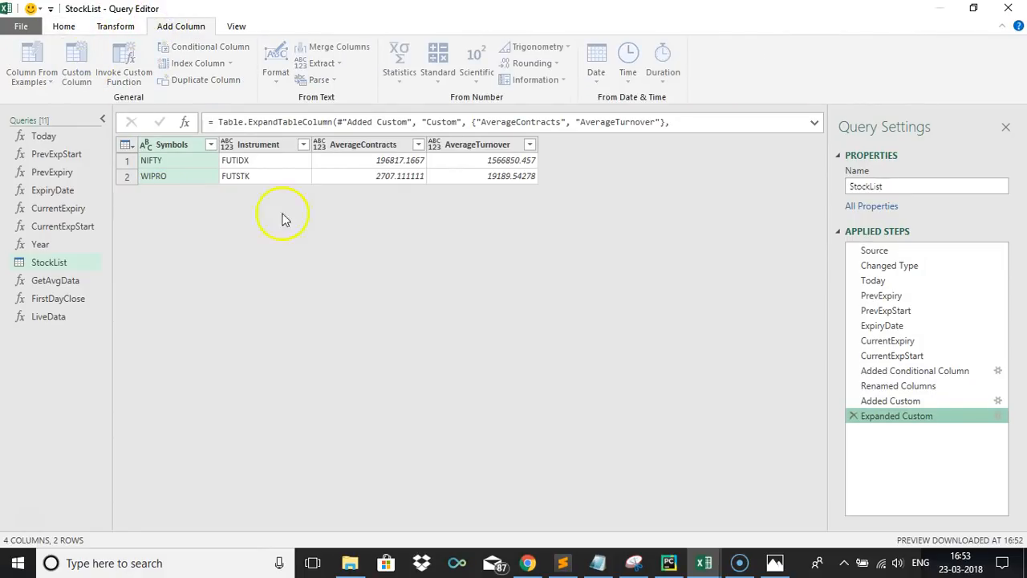
# Add a custom column to StockList with the formula LiveData([Symbols],[Instrument], ExpiryDate)
pyautogui.click(318, 234)
pyautogui.write('LiveData')
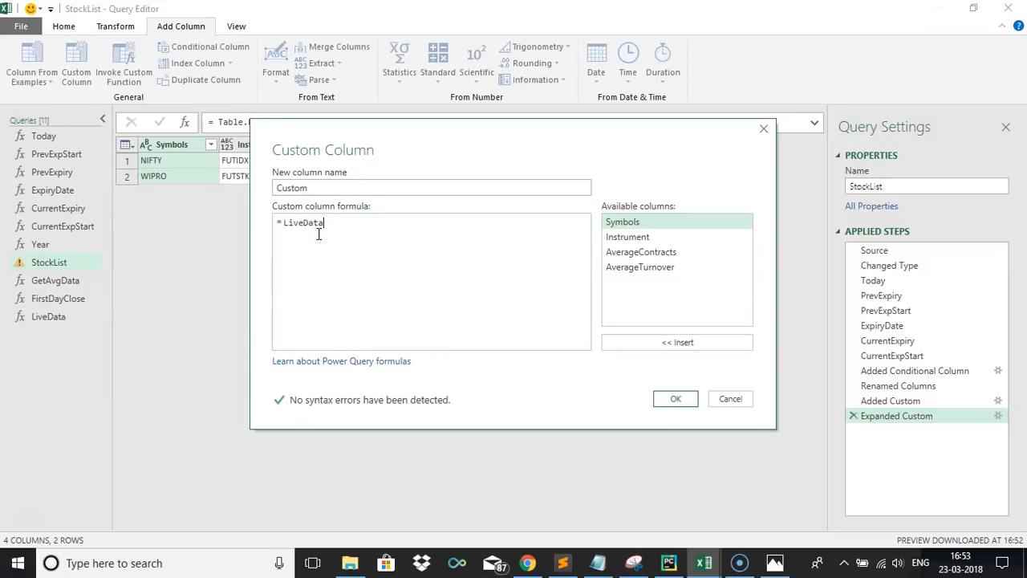
pyautogui.write('()')
pyautogui.click(616, 348)
pyautogui.write(',')
pyautogui.click(634, 237)
pyautogui.click(656, 344)
pyautogui.write(', Exp')
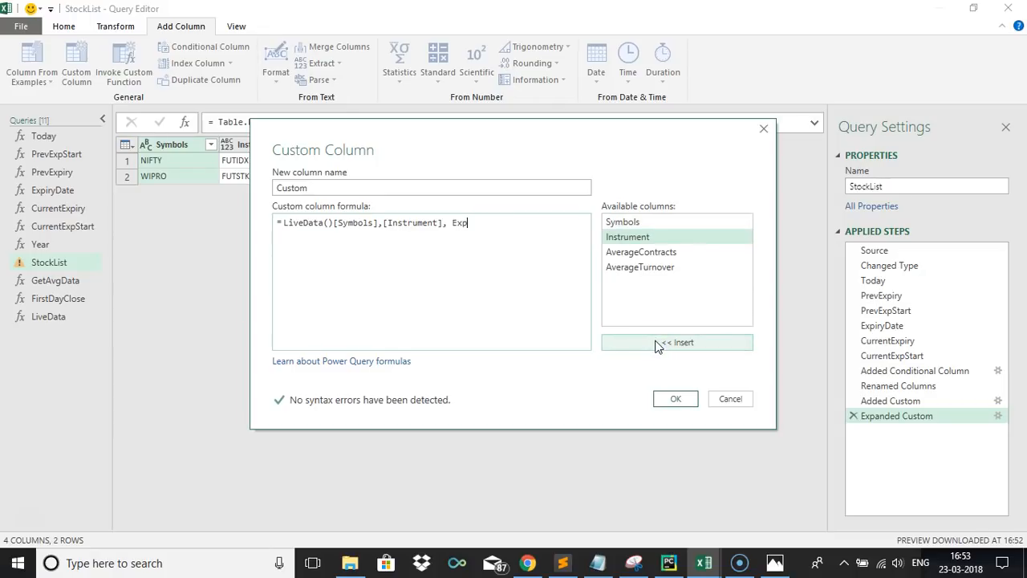
pyautogui.write('iryDate)')
pyautogui.click(331, 225)
pyautogui.press('BackSpace')
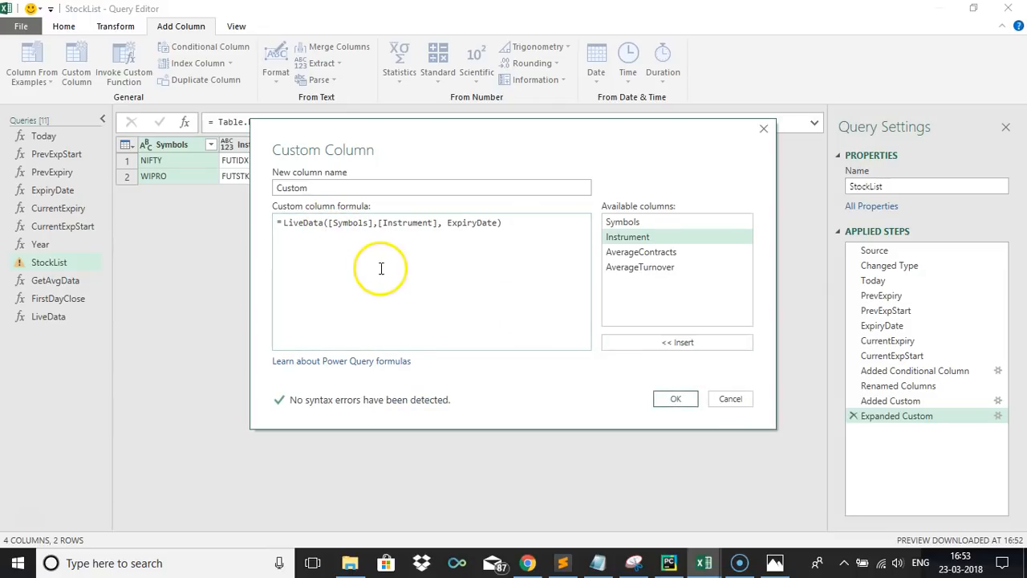
pyautogui.click(678, 399)
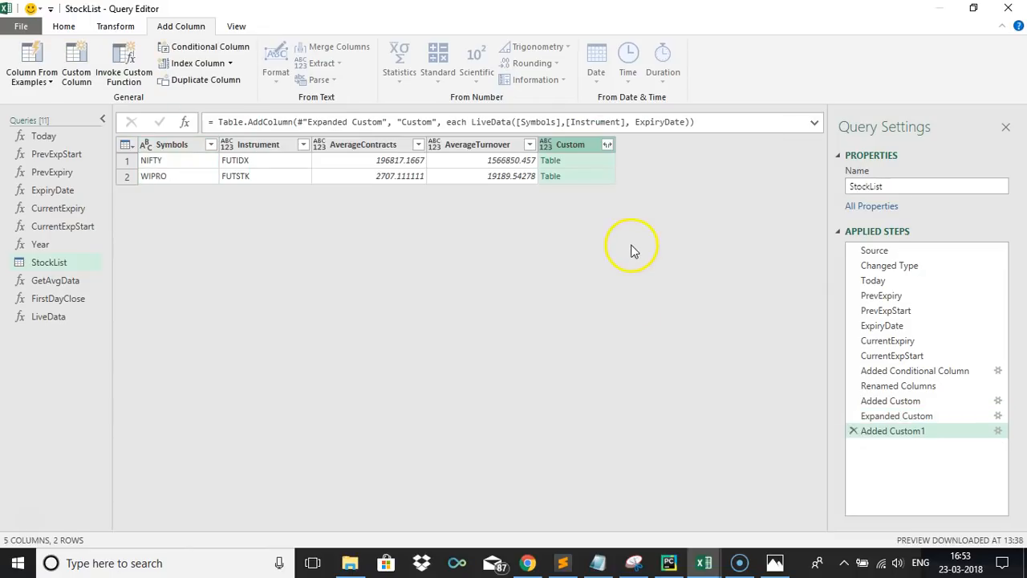
# Move the Custom column directly after Symbols and expand all of its fields without a name prefix
pyautogui.moveTo(570, 145); pyautogui.dragTo(264, 137)
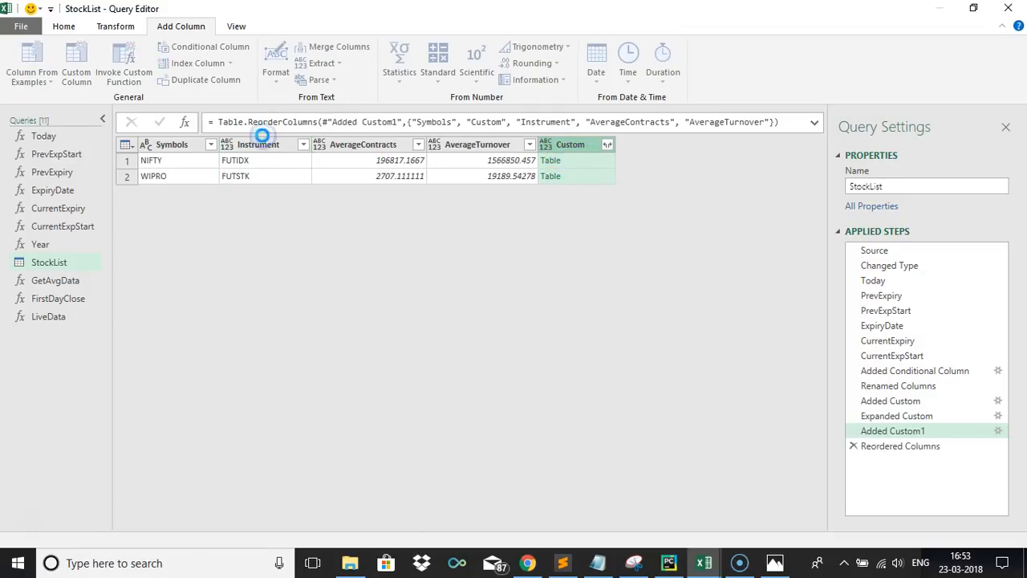
pyautogui.click(288, 144)
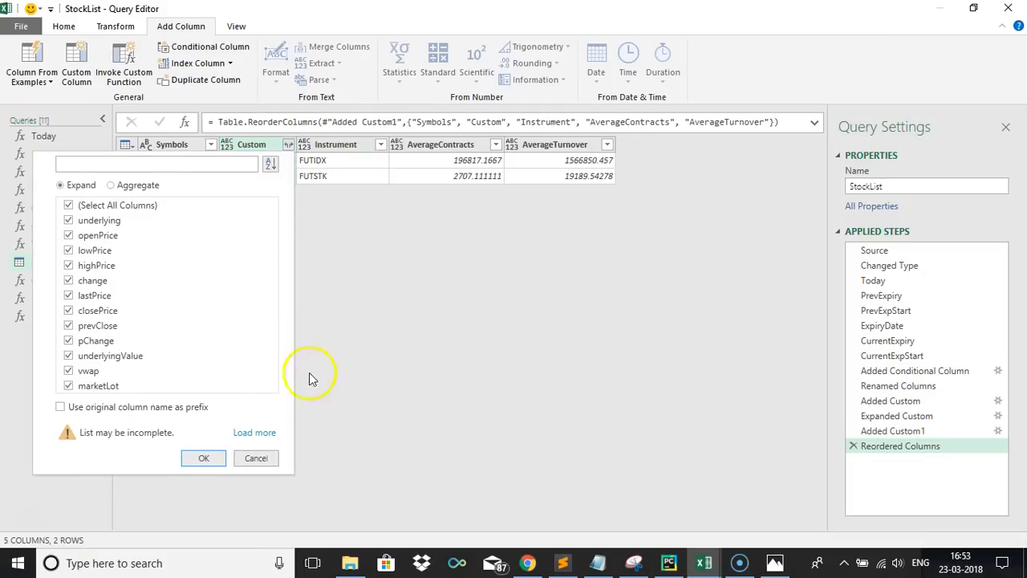
pyautogui.click(205, 457)
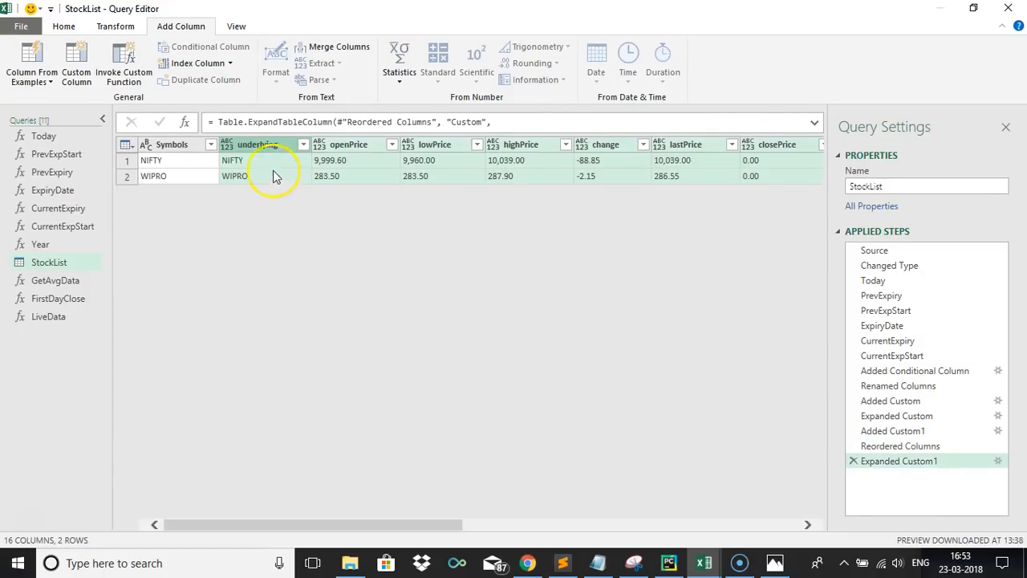
# Remove the underlying column and look through the remaining StockList columns
pyautogui.click(259, 145)
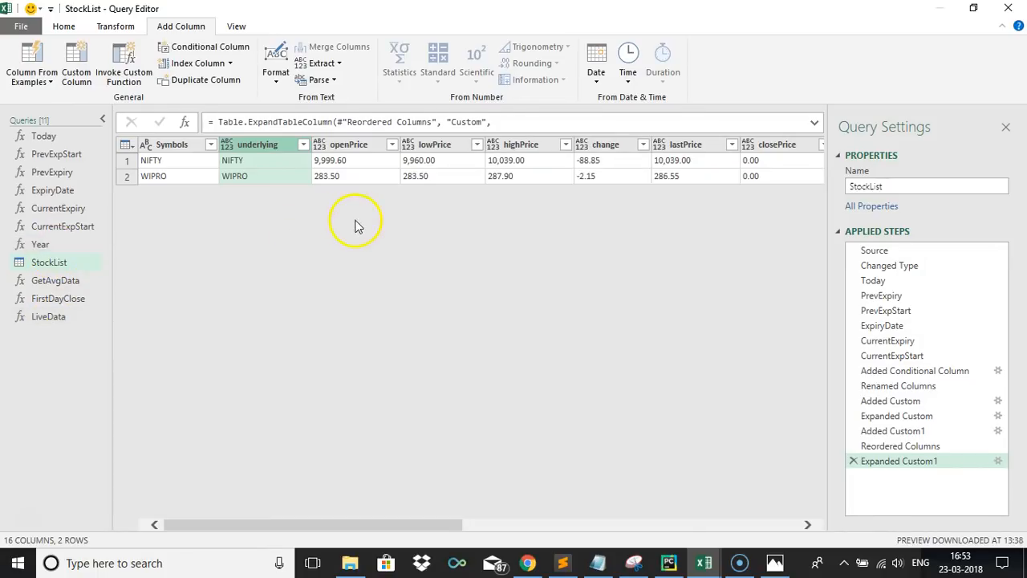
pyautogui.click(64, 25)
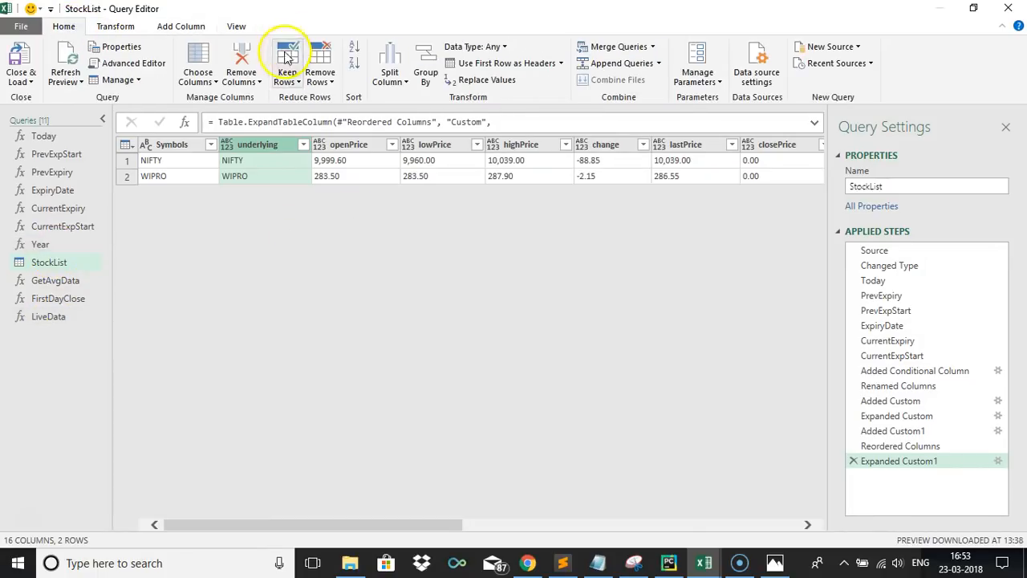
pyautogui.click(240, 58)
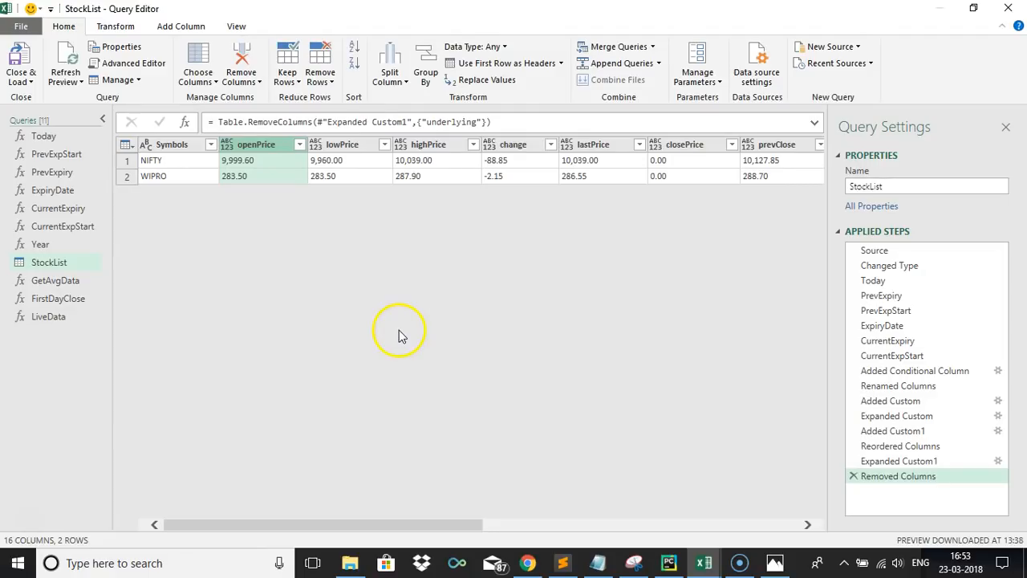
pyautogui.moveTo(321, 527); pyautogui.dragTo(339, 527)
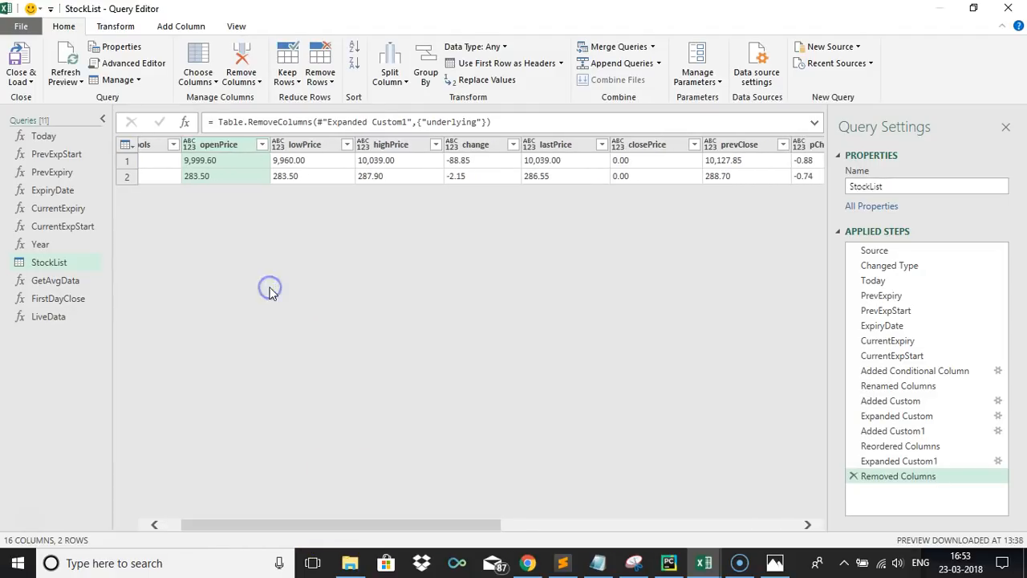
pyautogui.moveTo(278, 524); pyautogui.dragTo(683, 551)
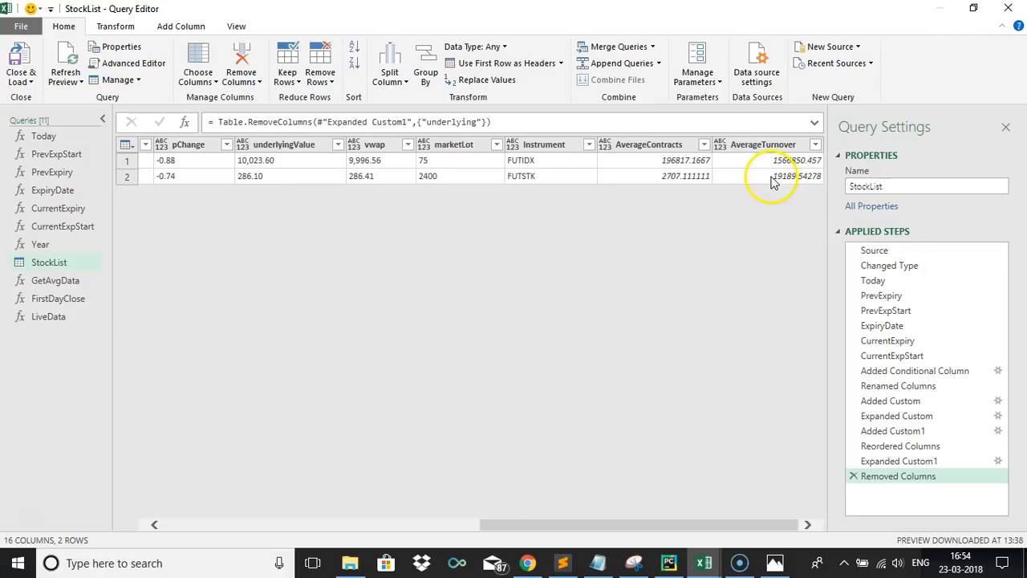
# Check FirstDayClose's parameters and add a StockList custom column with FirstDayClose([Symbols],[Instrument], CurrentExpStart, CurrentExpiry)
pyautogui.click(36, 298)
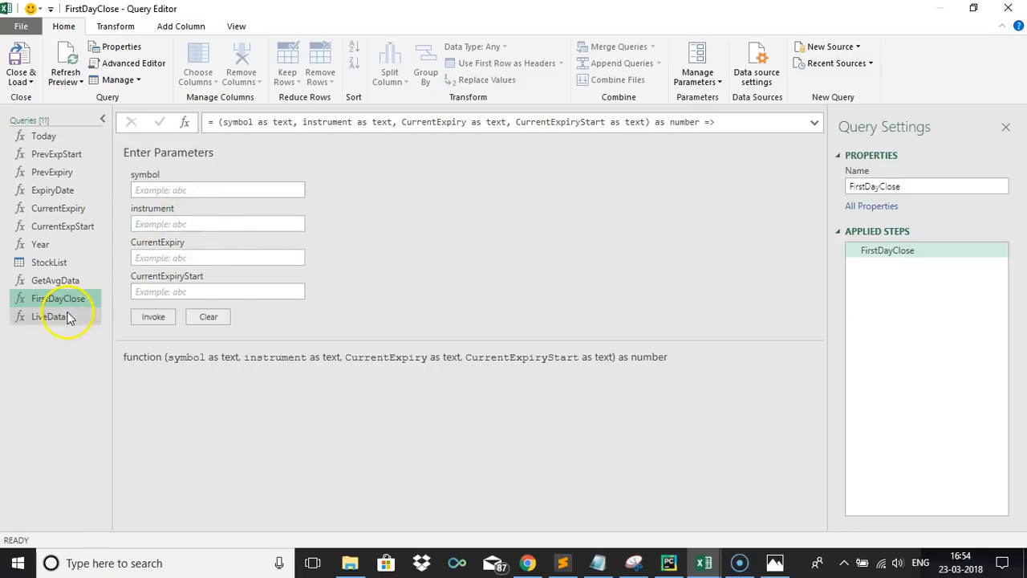
pyautogui.click(50, 262)
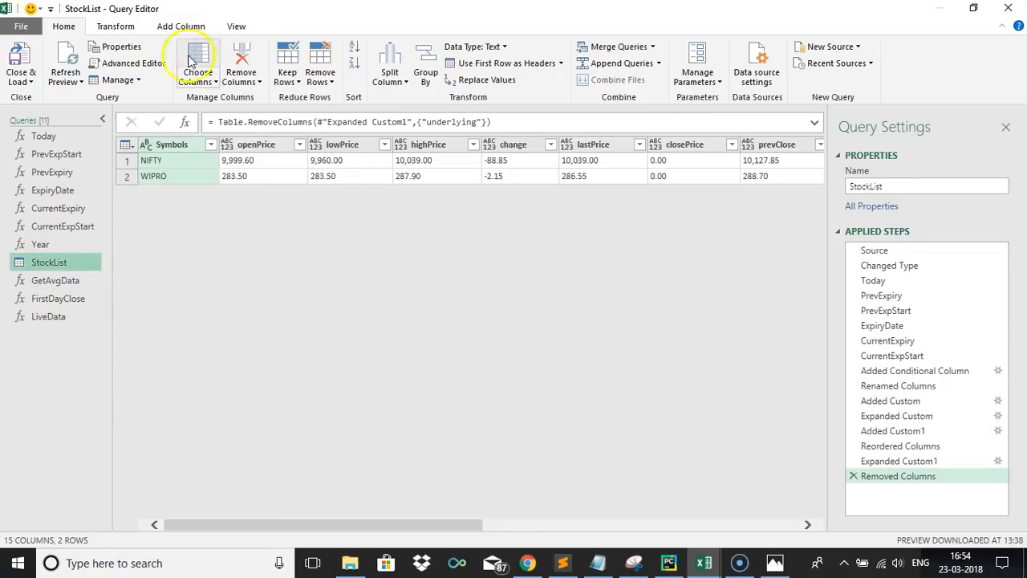
pyautogui.click(175, 27)
pyautogui.click(91, 65)
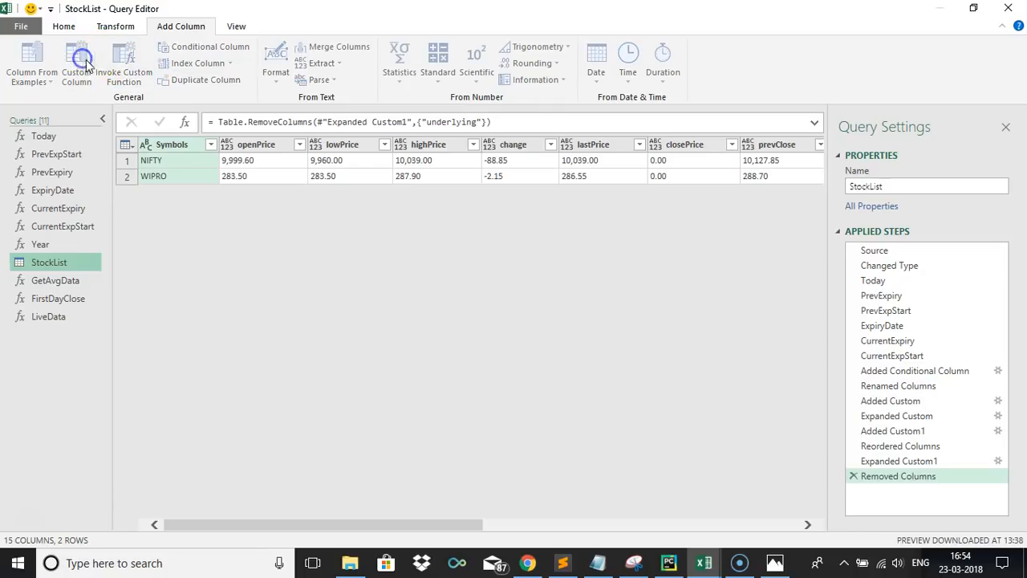
pyautogui.click(363, 232)
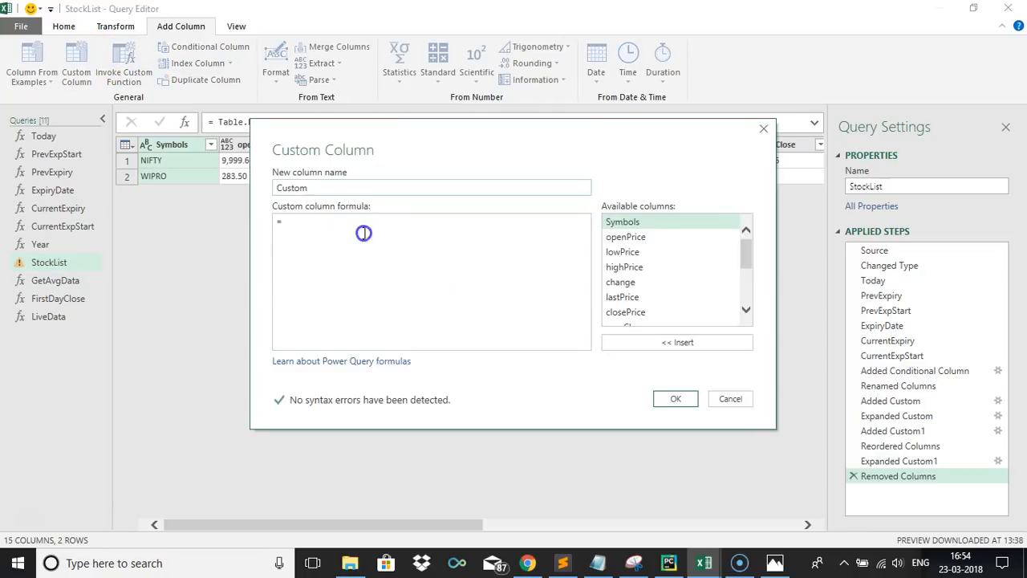
pyautogui.write('FirstDayClose(')
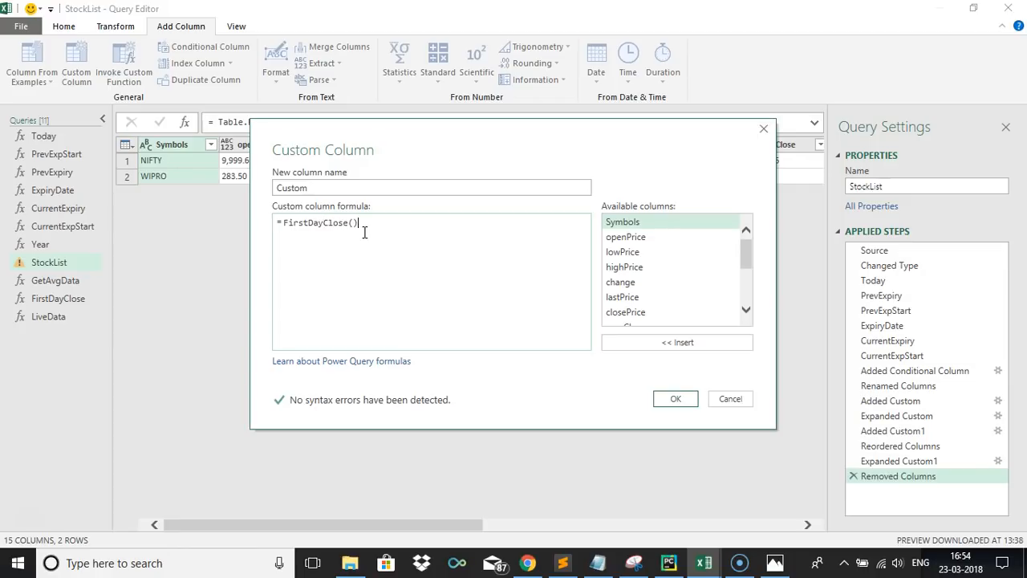
pyautogui.click(607, 343)
pyautogui.write(',')
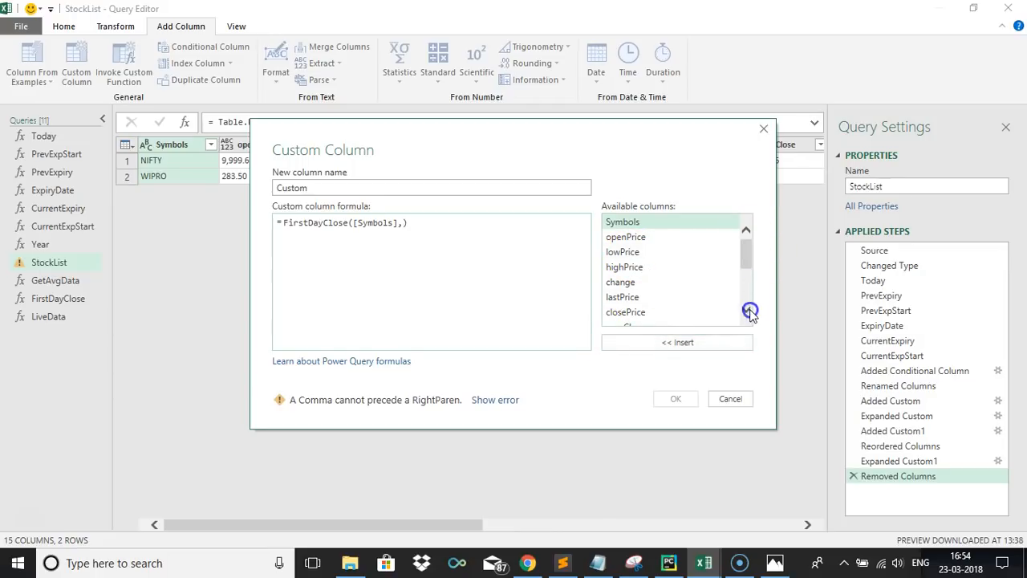
pyautogui.moveTo(745, 263); pyautogui.dragTo(746, 300)
pyautogui.click(682, 288)
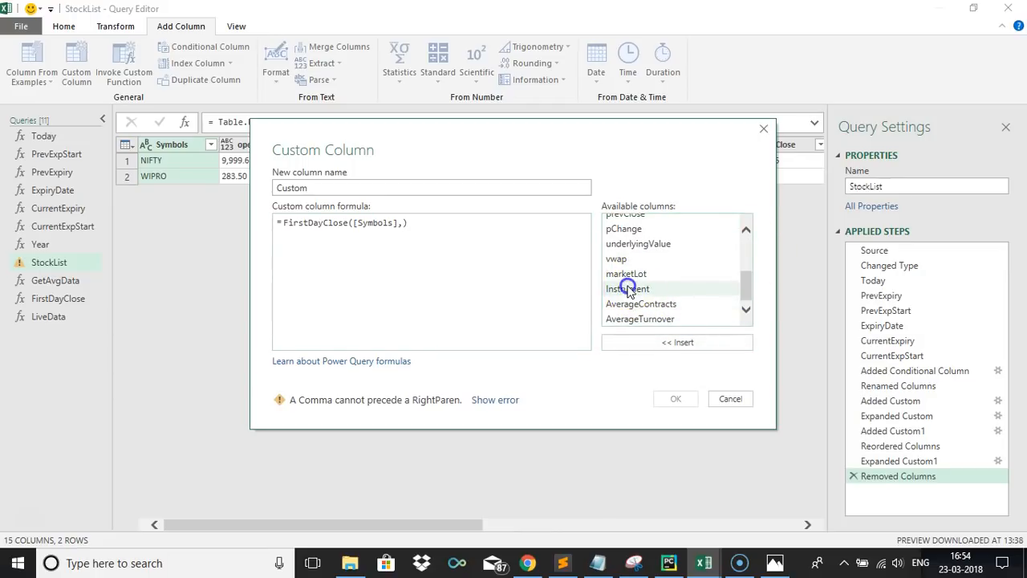
pyautogui.click(654, 344)
pyautogui.write(', CurrentExpStart, CurrentE')
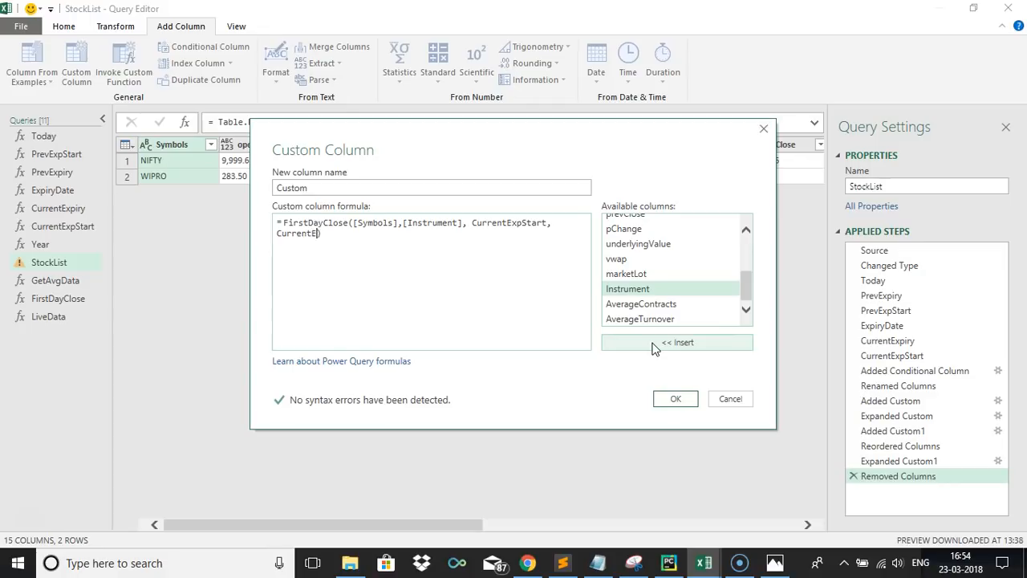
pyautogui.click(679, 398)
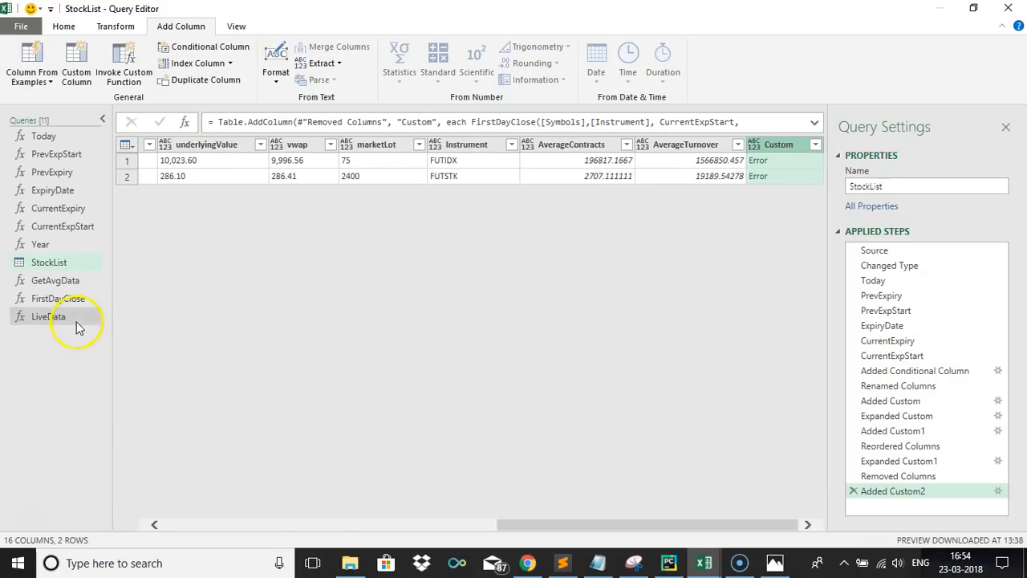
# Recheck FirstDayClose's parameter order and edit StockList's query code so CurrentExpiry comes before CurrentExpStart in the FirstDayClose call
pyautogui.click(46, 301)
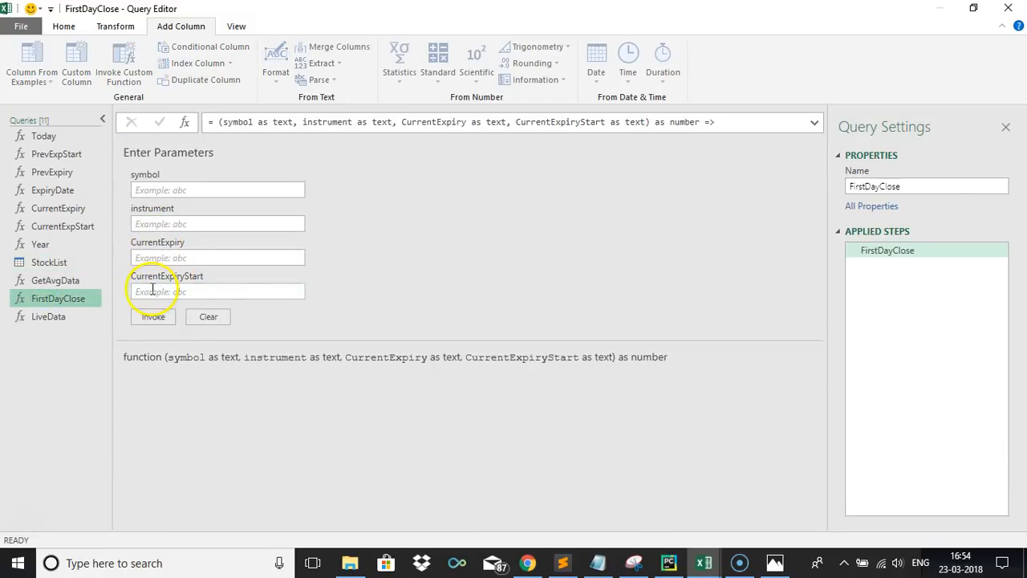
pyautogui.click(46, 261)
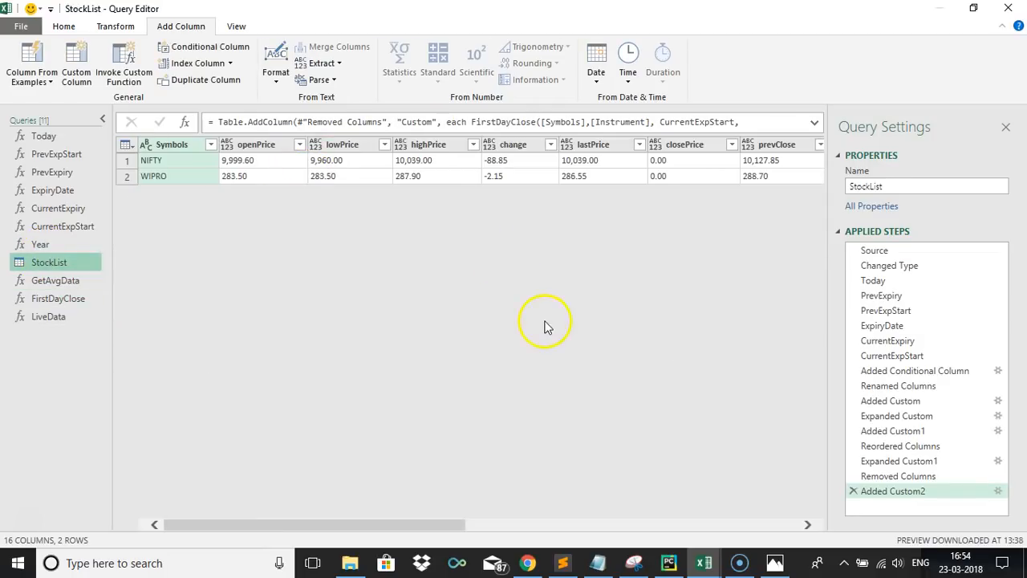
pyautogui.click(64, 25)
pyautogui.click(122, 65)
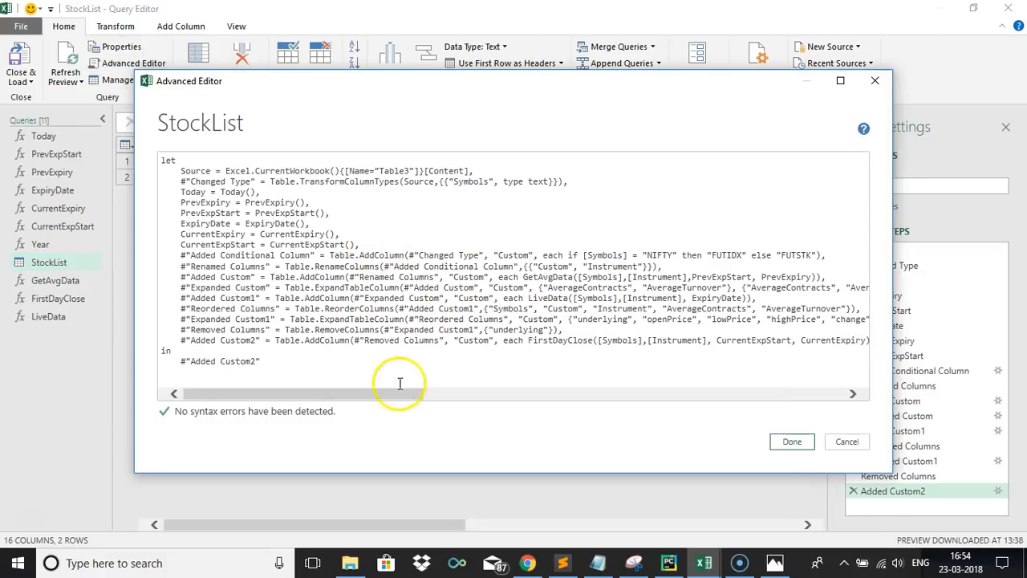
pyautogui.moveTo(373, 397); pyautogui.dragTo(458, 399)
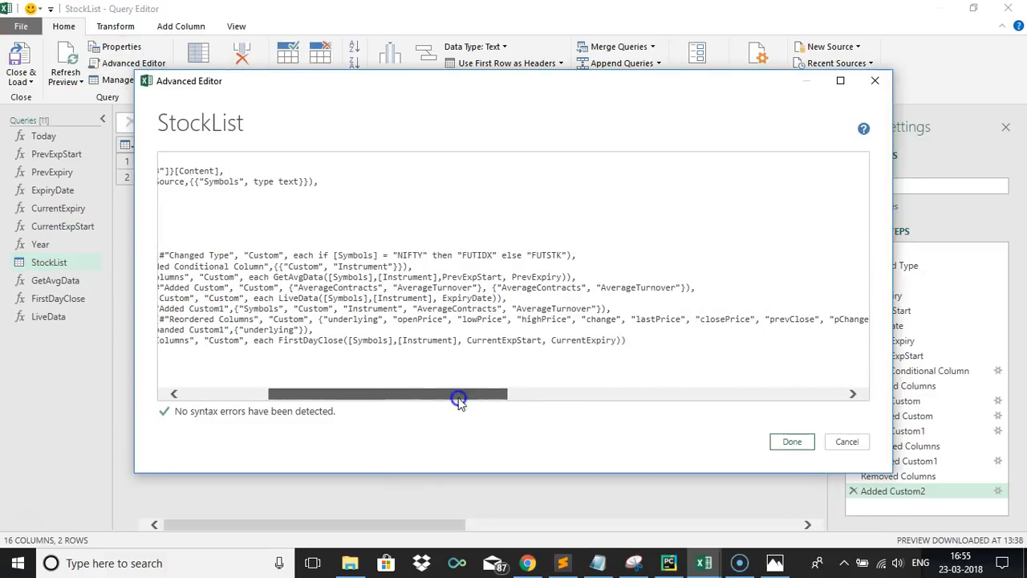
pyautogui.doubleClick(591, 341)
pyautogui.hotkey('ctrl', 'c')
pyautogui.press('Delete')
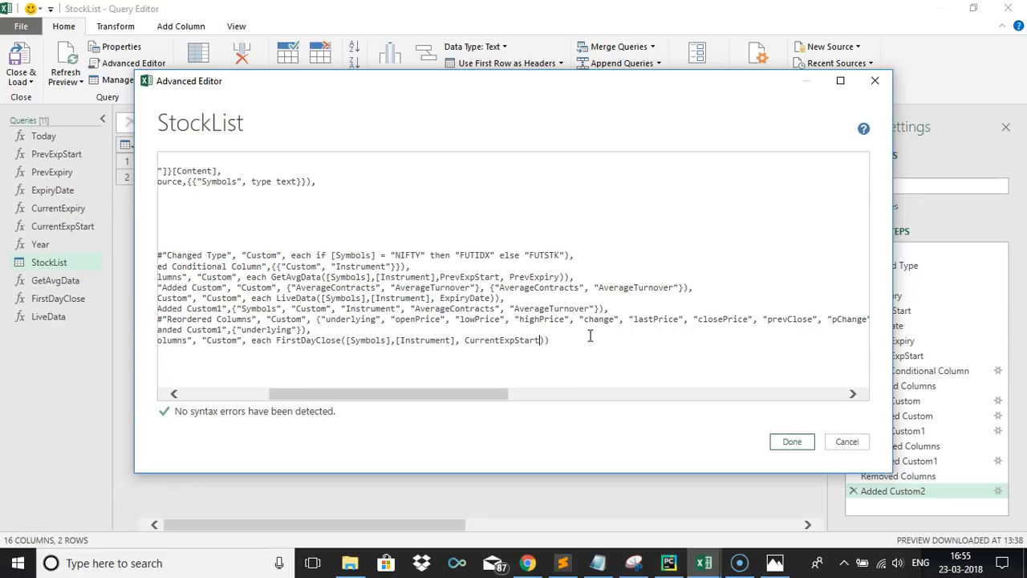
pyautogui.hotkey('ctrl', 'v')
pyautogui.write(',')
pyautogui.click(788, 440)
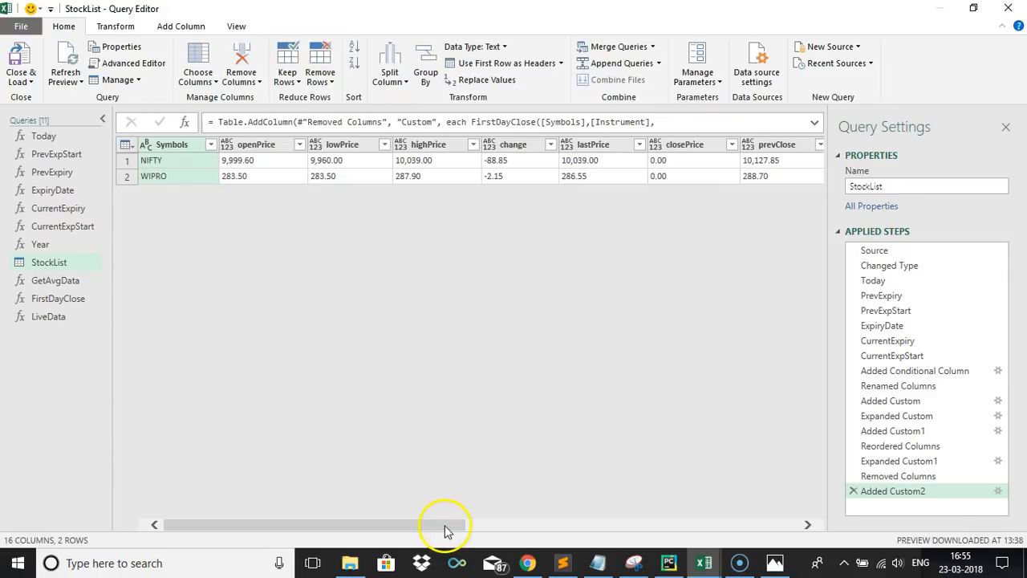
# Rename the Custom column at the end of the StockList table to FirstDayClose
pyautogui.moveTo(447, 530); pyautogui.dragTo(839, 534)
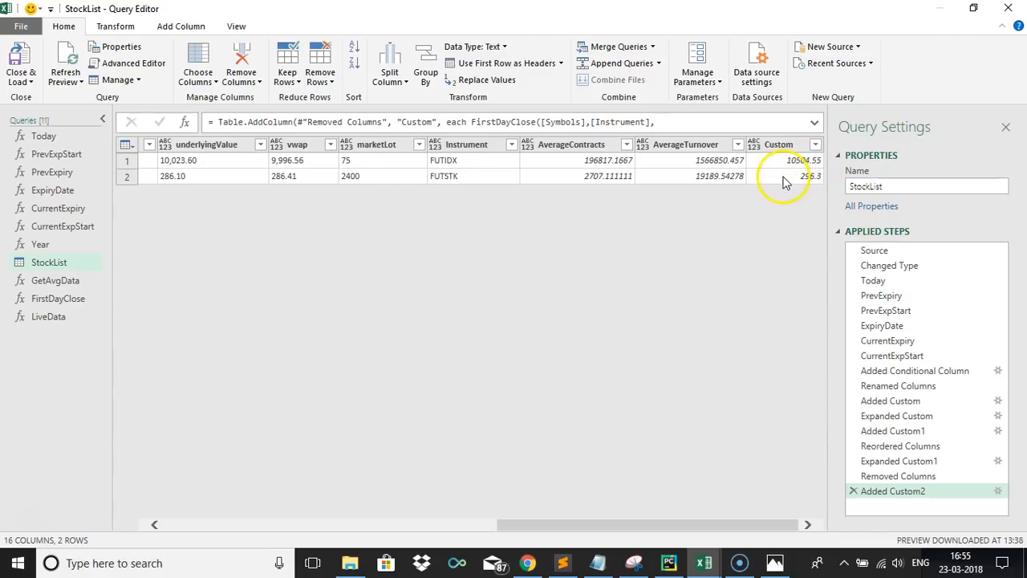
pyautogui.doubleClick(778, 145)
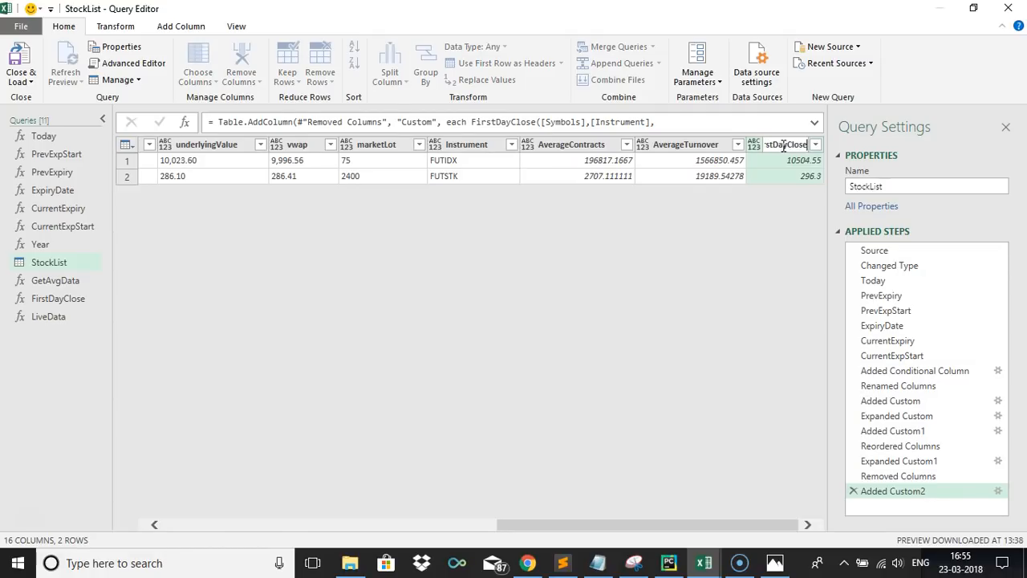
pyautogui.write('FirstDayClose')
pyautogui.press('Return')
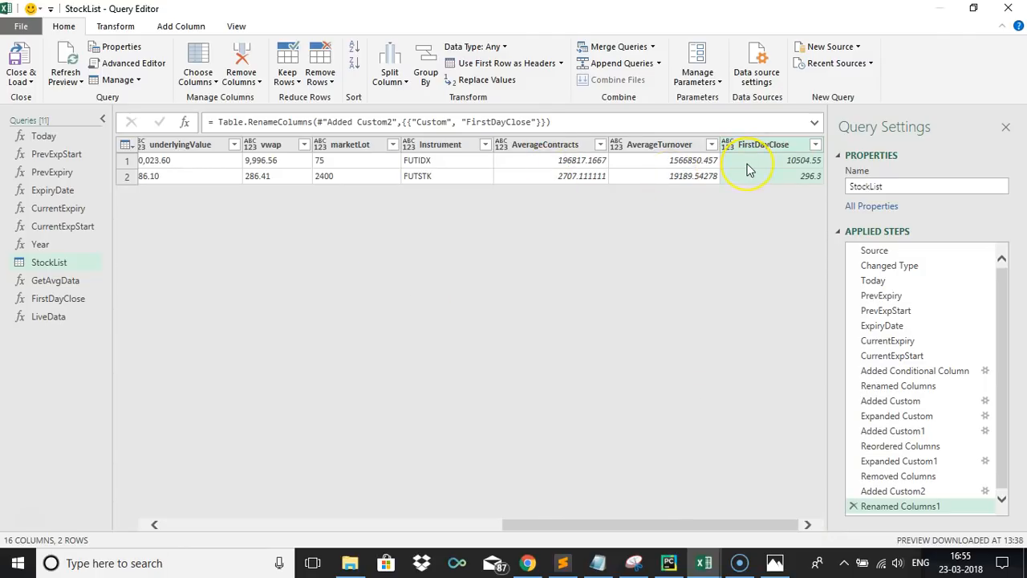
pyautogui.click(807, 525)
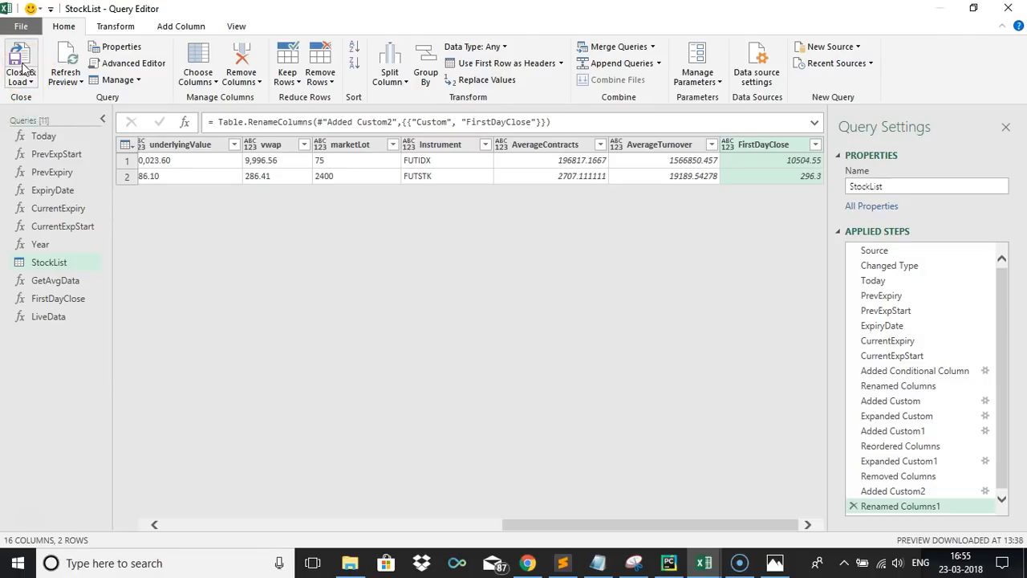
# Close the query editor, load StockList into the workbook, and look through the loaded table up to FirstDayClose
pyautogui.moveTo(590, 524); pyautogui.dragTo(182, 516)
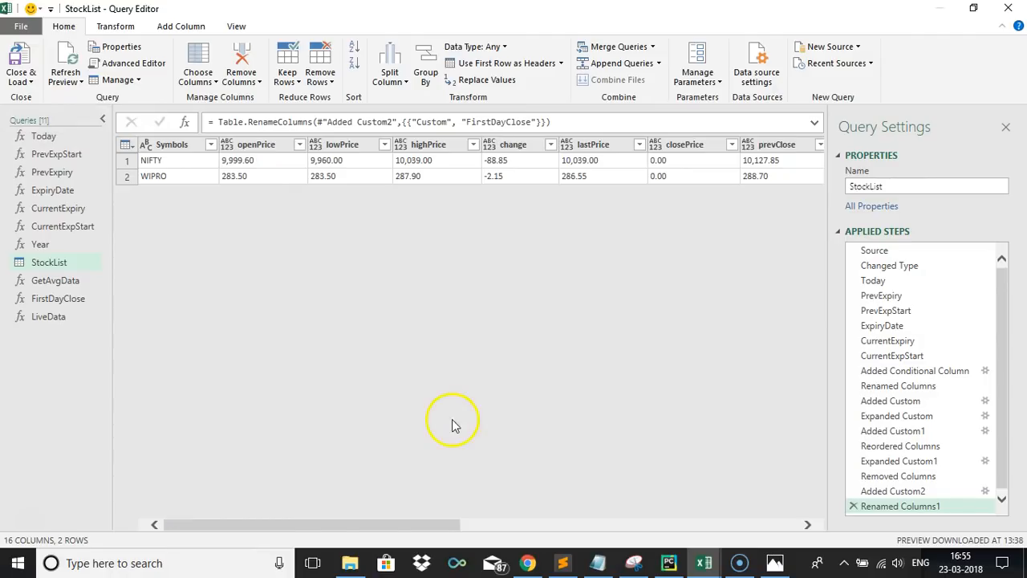
pyautogui.click(21, 66)
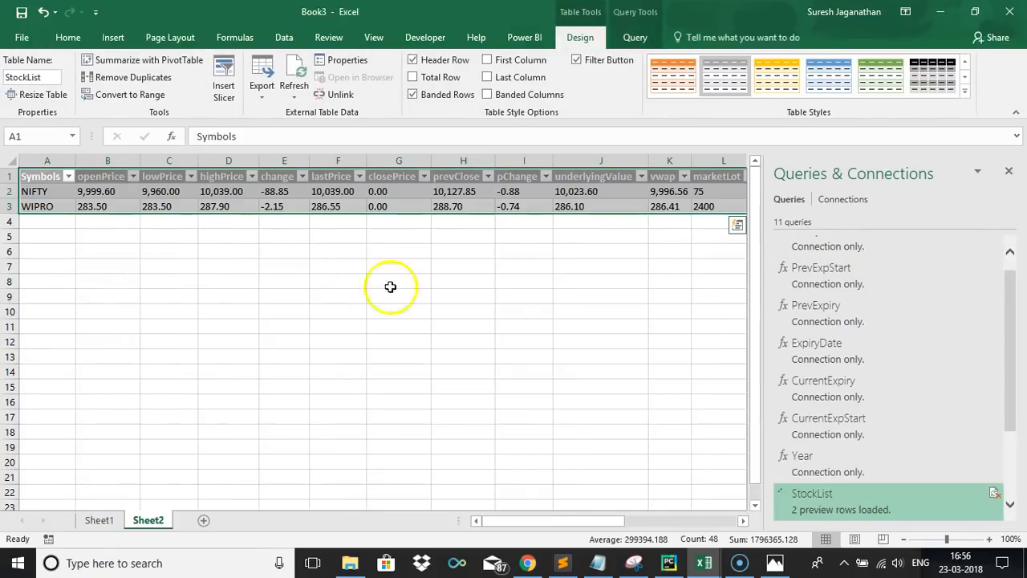
pyautogui.click(502, 208)
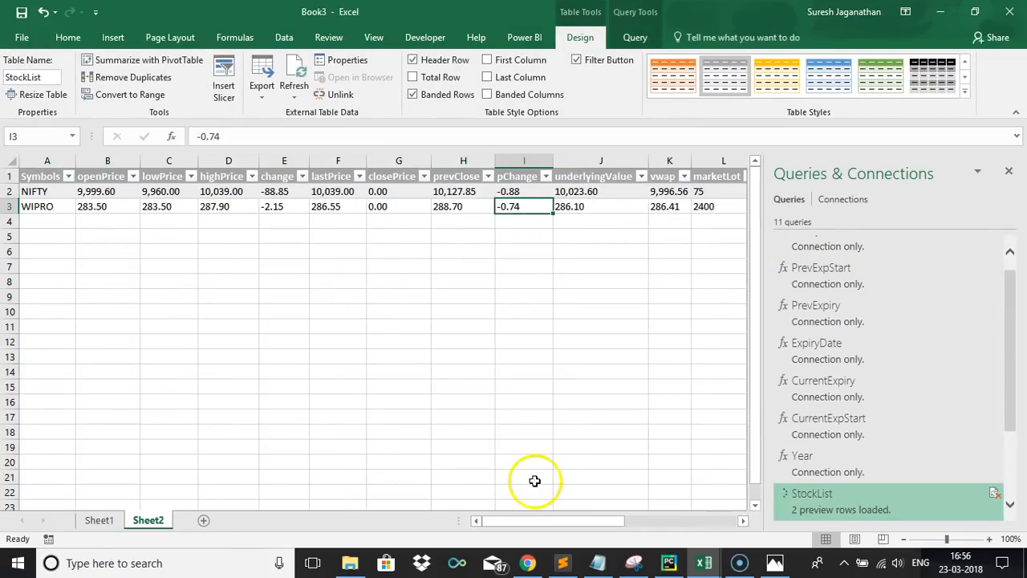
pyautogui.moveTo(541, 522); pyautogui.dragTo(725, 513)
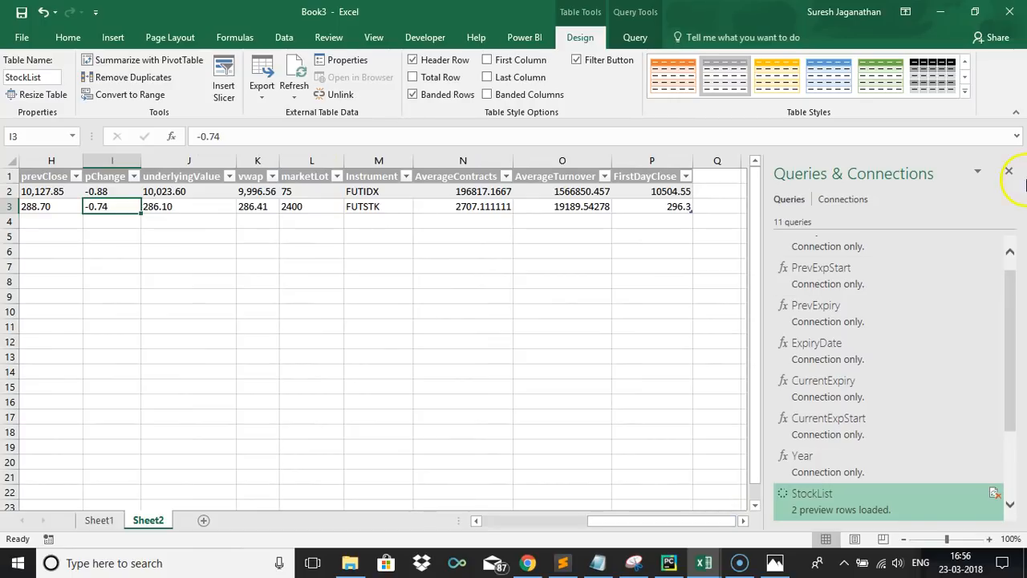
# Close the Queries & Connections pane and add a column headed ATP after FirstDayClose in the StockList table
pyautogui.click(1008, 171)
pyautogui.click(700, 178)
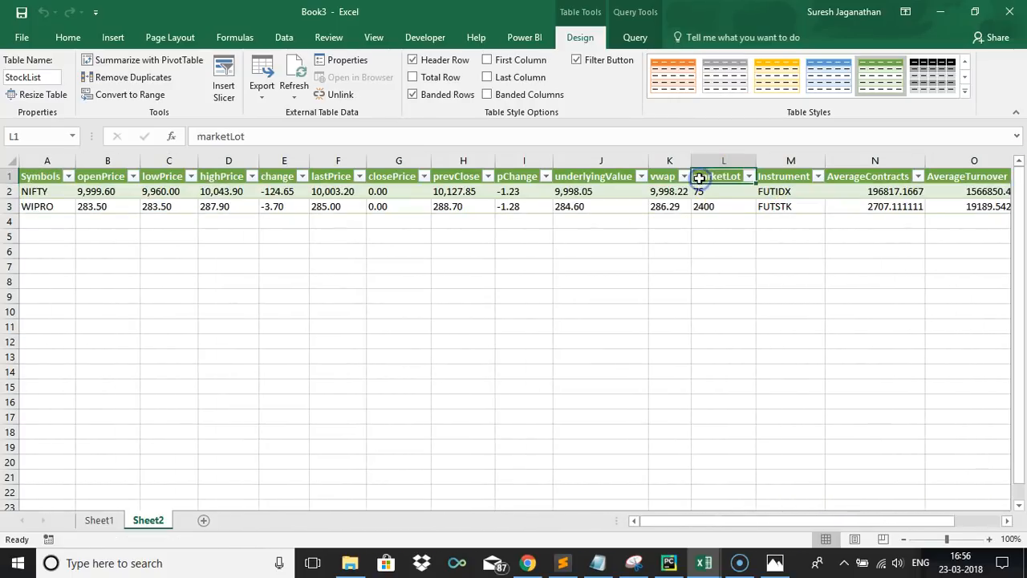
pyautogui.press('Right')
pyautogui.press('Right')
pyautogui.press('Right')
pyautogui.press('Right')
pyautogui.press('Right')
pyautogui.press('Right')
pyautogui.press('Right')
pyautogui.press('Right')
pyautogui.press('Right')
pyautogui.press('Right')
pyautogui.press('Right')
pyautogui.press('Right')
pyautogui.press('Right')
pyautogui.press('Right')
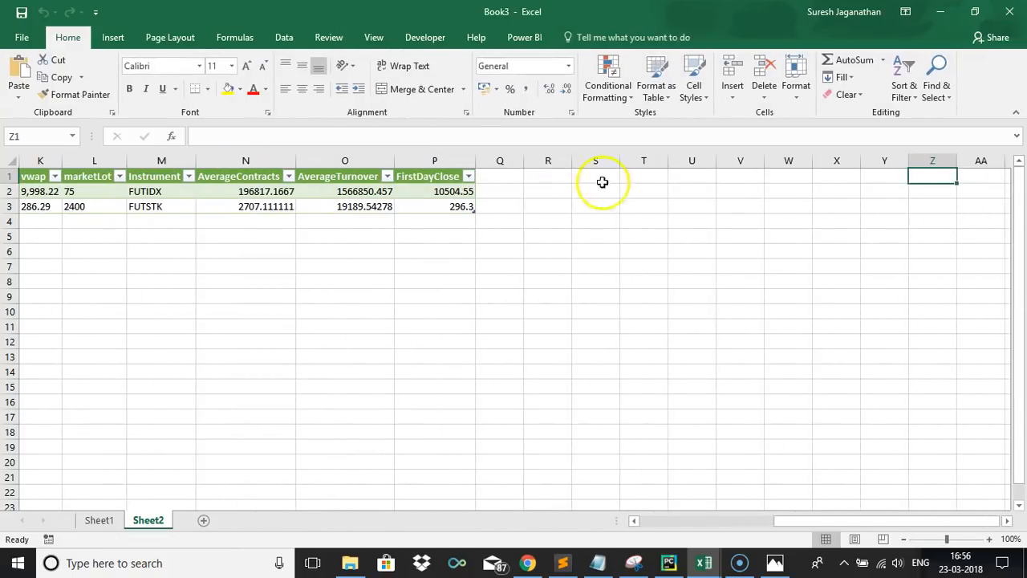
pyautogui.click(506, 178)
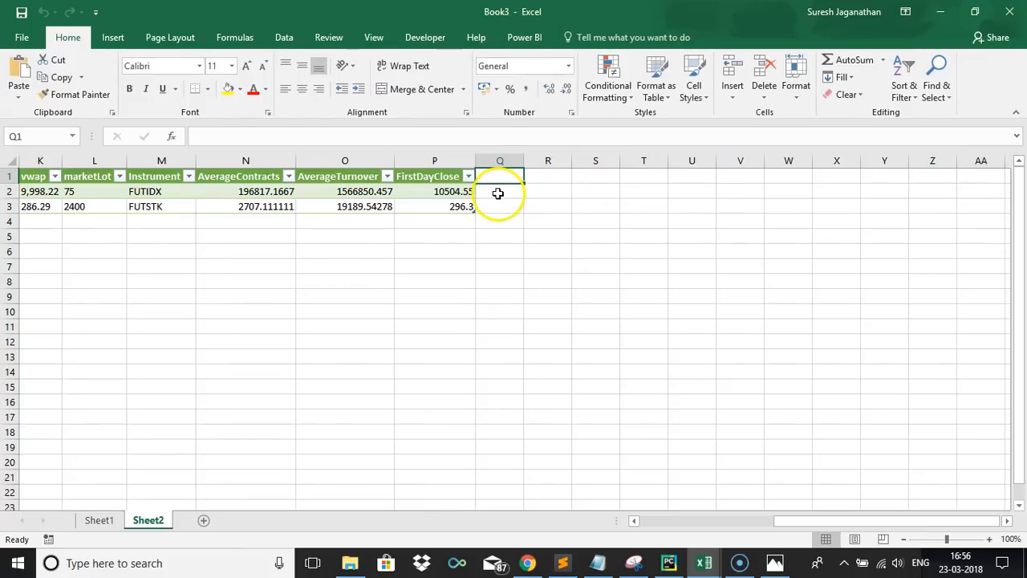
pyautogui.click(497, 194)
pyautogui.click(498, 173)
pyautogui.write('ATP')
pyautogui.press('Return')
pyautogui.write('=')
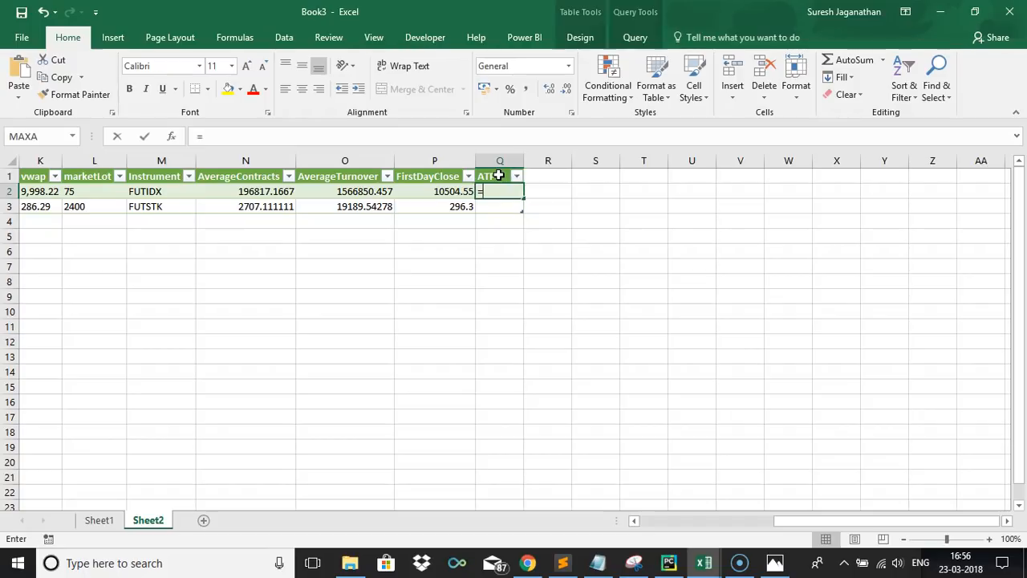
pyautogui.write('(')
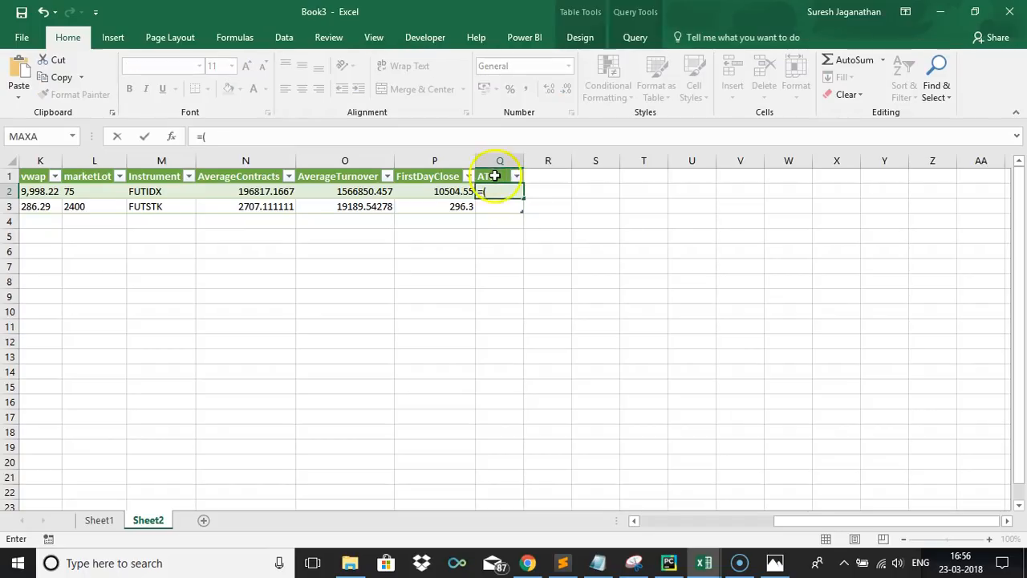
pyautogui.click(272, 191)
pyautogui.write('/')
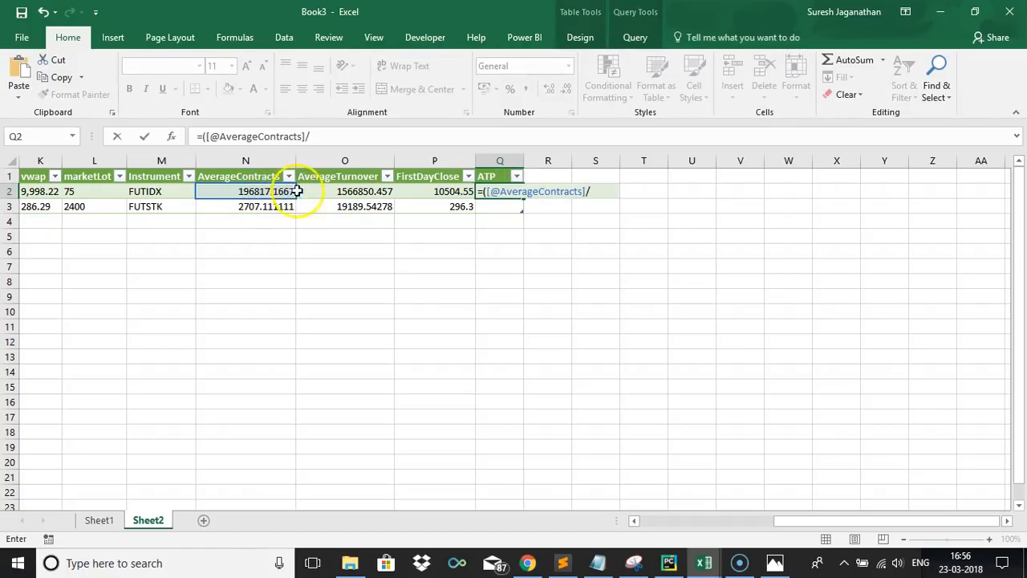
pyautogui.click(309, 193)
pyautogui.write(')')
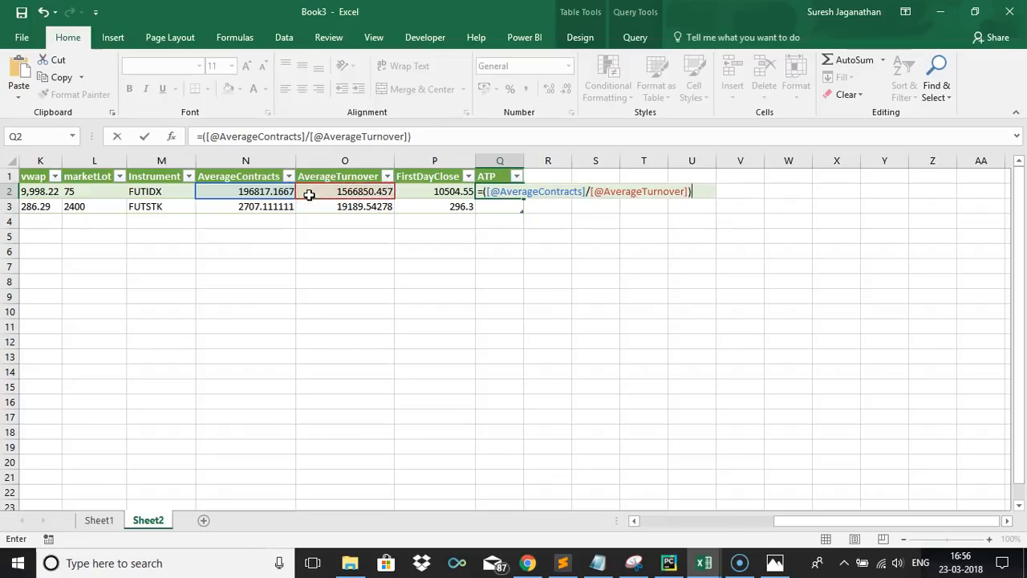
pyautogui.write('*(100000*')
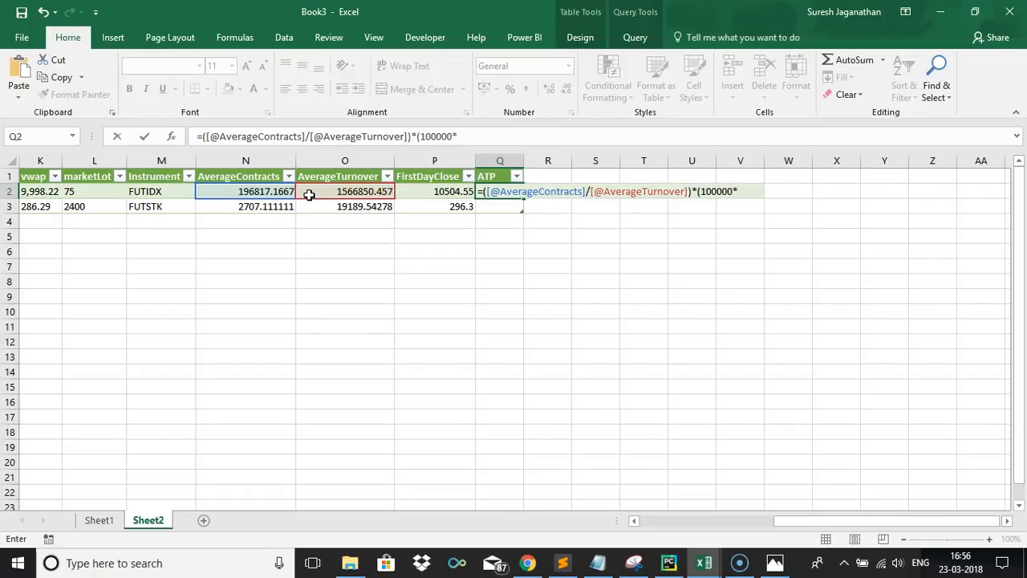
pyautogui.click(98, 193)
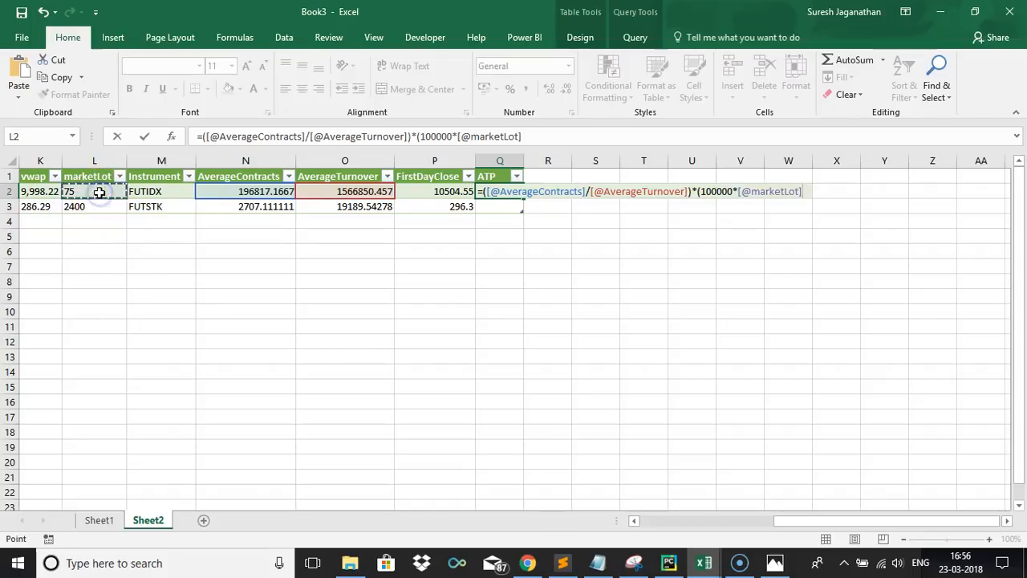
pyautogui.press('BackSpace')
pyautogui.press('BackSpace')
pyautogui.press('BackSpace')
pyautogui.press('BackSpace')
pyautogui.press('BackSpace')
pyautogui.press('BackSpace')
pyautogui.press('BackSpace')
pyautogui.press('BackSpace')
pyautogui.press('BackSpace')
pyautogui.press('BackSpace')
pyautogui.press('BackSpace')
pyautogui.press('BackSpace')
pyautogui.press('BackSpace')
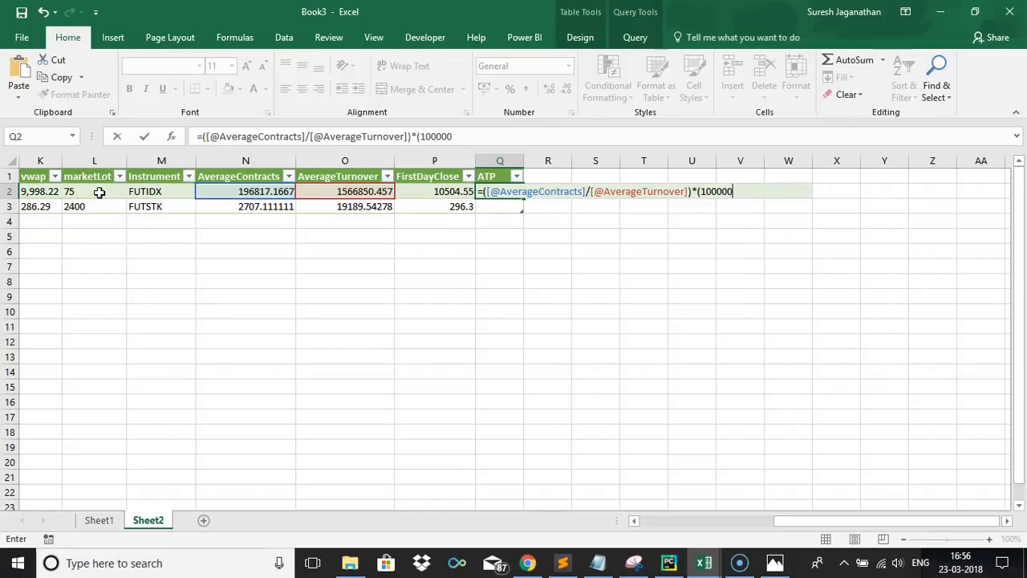
pyautogui.click(96, 192)
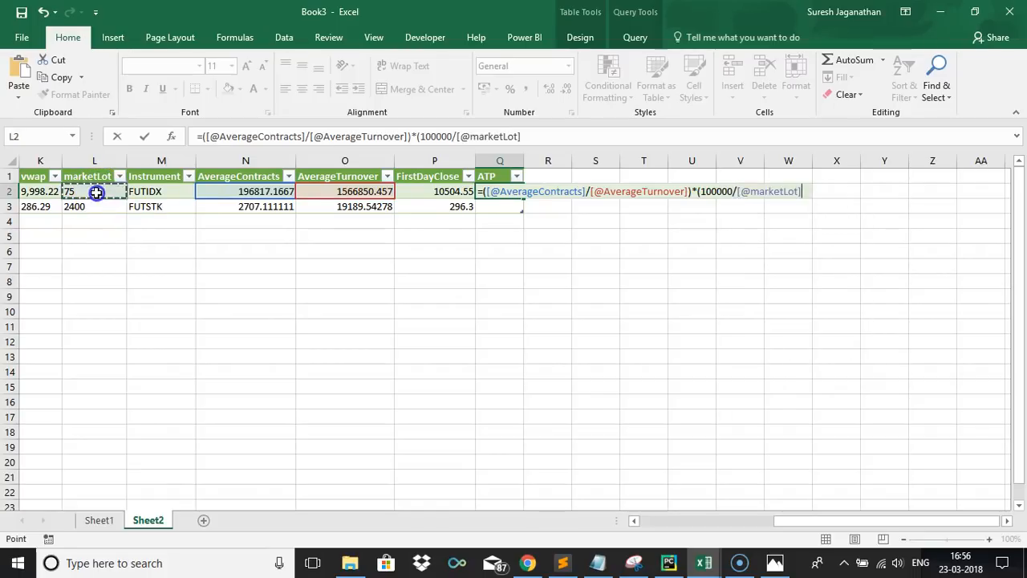
pyautogui.write(')')
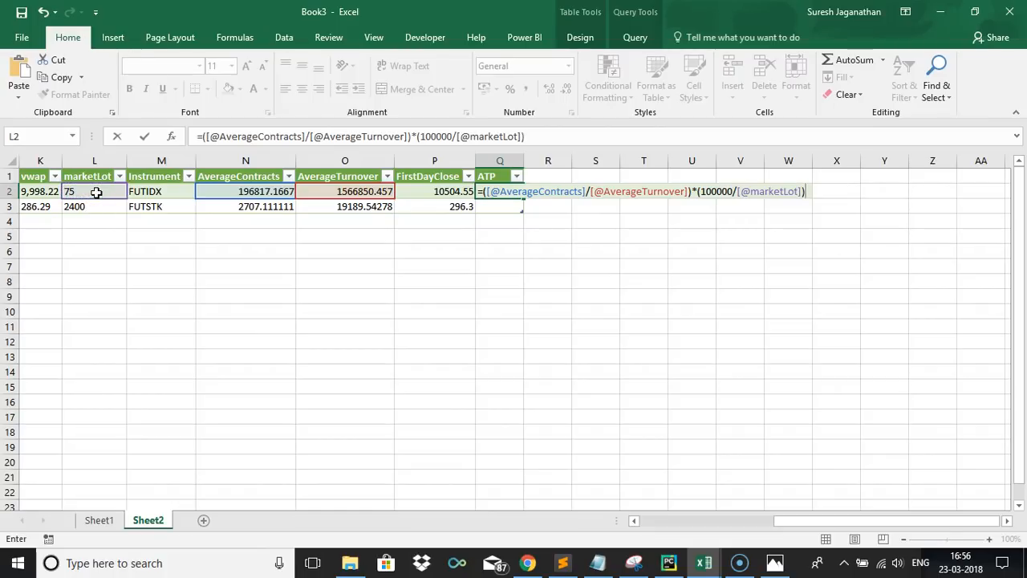
pyautogui.press('Return')
pyautogui.press('Right')
pyautogui.press('Right')
pyautogui.press('Right')
pyautogui.press('Right')
pyautogui.press('Right')
pyautogui.press('Right')
pyautogui.press('Right')
pyautogui.press('Right')
pyautogui.press('Right')
pyautogui.press('Right')
pyautogui.press('Right')
pyautogui.press('Right')
pyautogui.press('Right')
pyautogui.press('Right')
pyautogui.press('Right')
pyautogui.press('Right')
pyautogui.press('Right')
pyautogui.press('Right')
pyautogui.press('Right')
pyautogui.press('Right')
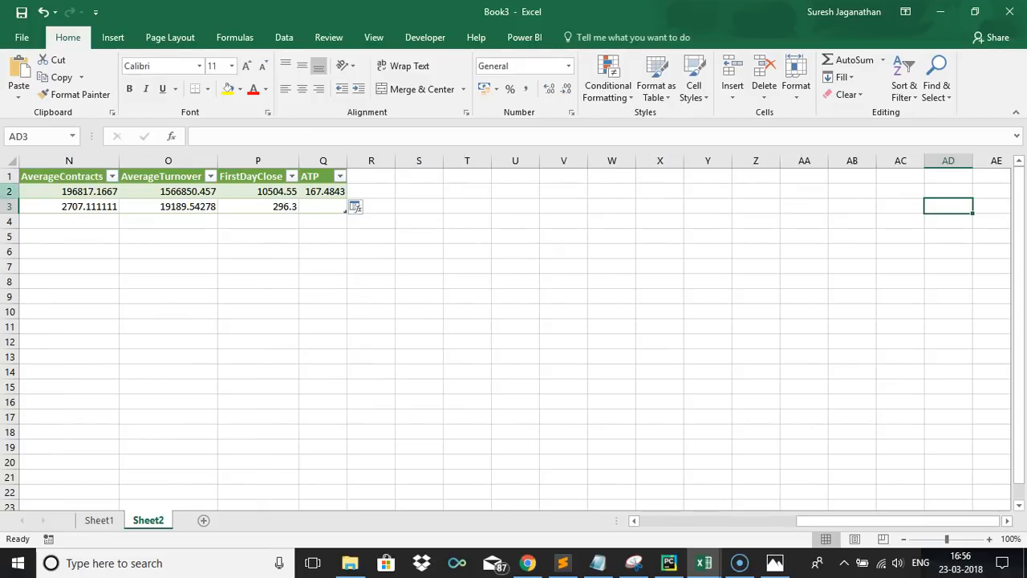
pyautogui.click(327, 193)
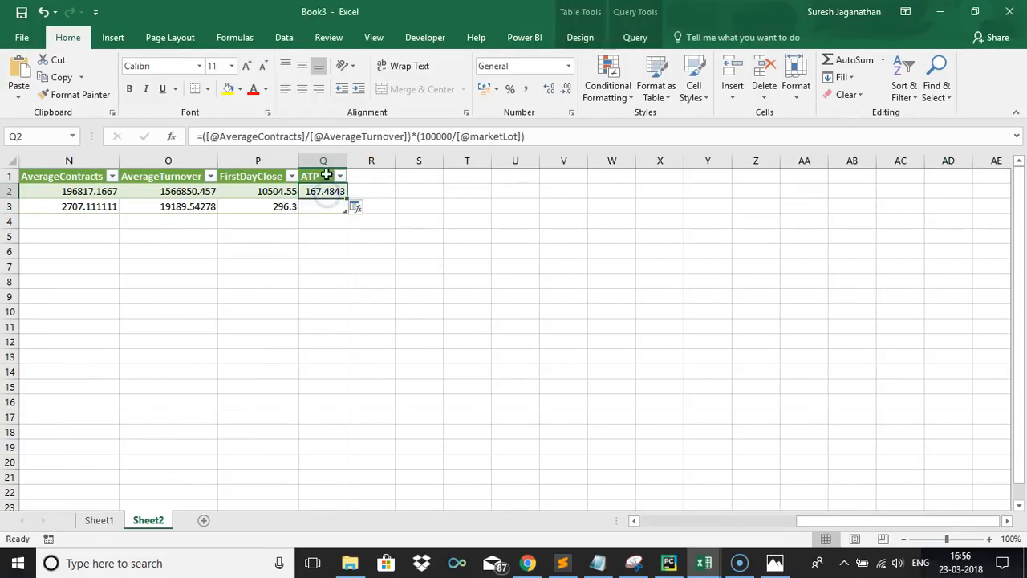
pyautogui.click(306, 137)
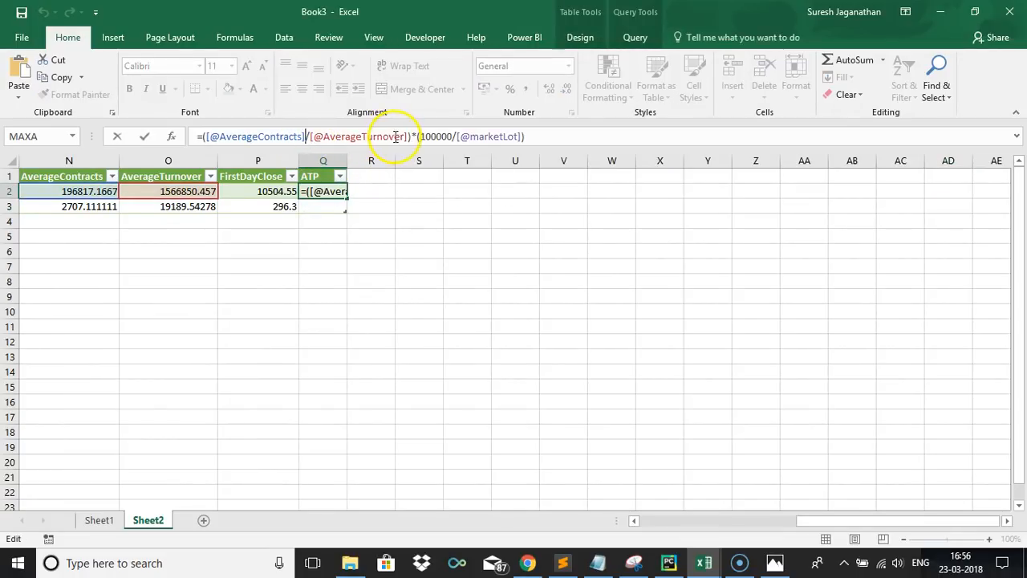
pyautogui.moveTo(407, 137); pyautogui.dragTo(207, 140)
pyautogui.press('BackSpace')
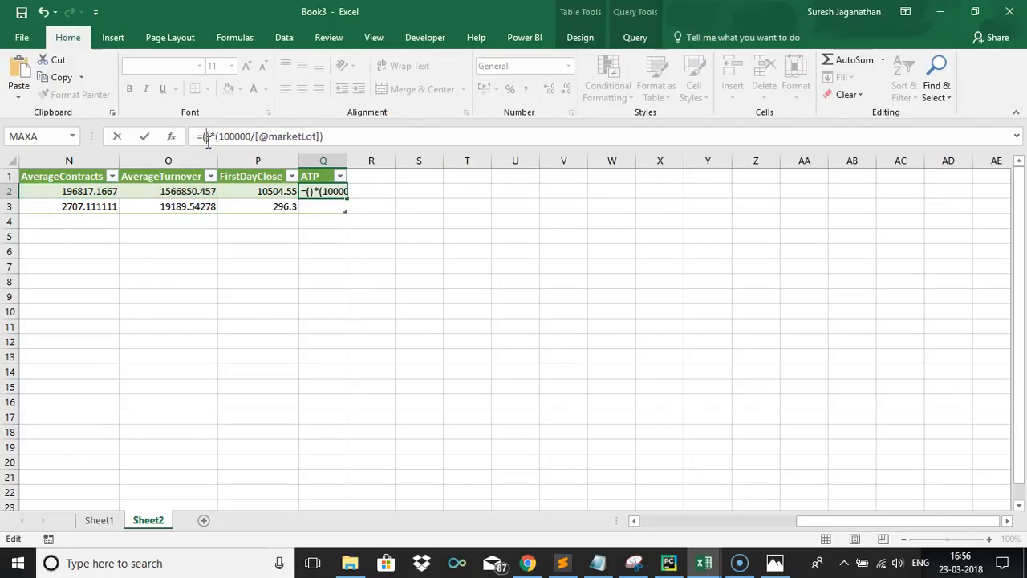
pyautogui.click(184, 191)
pyautogui.write('/')
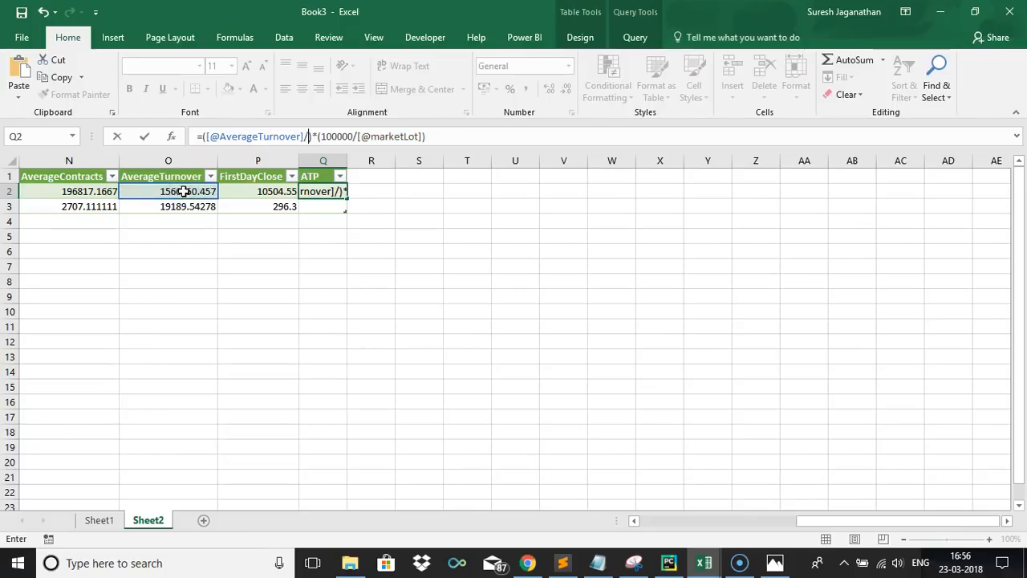
pyautogui.click(99, 191)
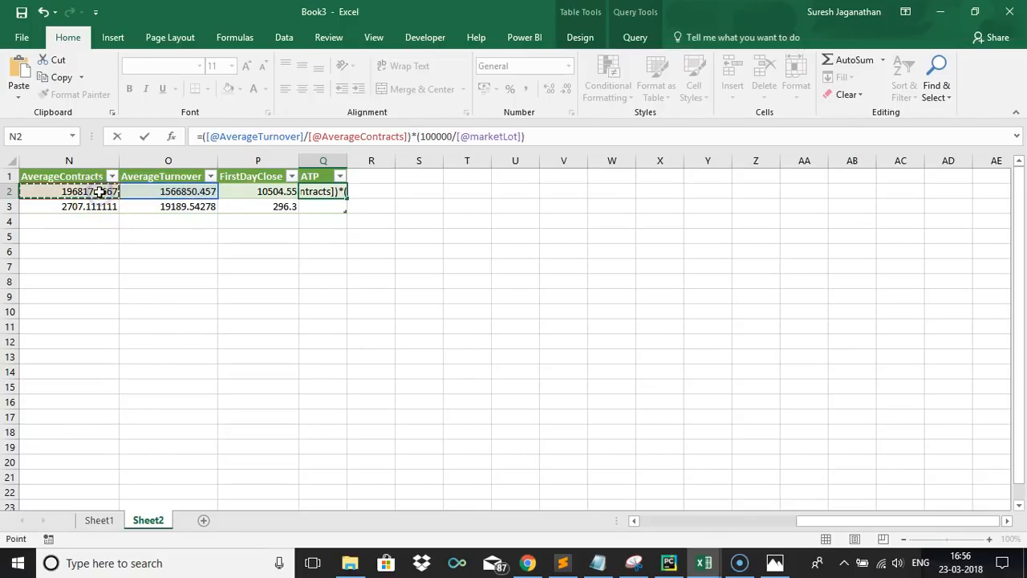
pyautogui.press('Tab')
# Re-enter the NIFTY row's ATP formula, apply it to the whole ATP column, and check both rows
pyautogui.press('Right')
pyautogui.press('Right')
pyautogui.press('Right')
pyautogui.press('Right')
pyautogui.press('Right')
pyautogui.press('Right')
pyautogui.press('Right')
pyautogui.press('Right')
pyautogui.press('Right')
pyautogui.press('Right')
pyautogui.press('Right')
pyautogui.press('Right')
pyautogui.press('Right')
pyautogui.press('Right')
pyautogui.press('Right')
pyautogui.press('Right')
pyautogui.press('Right')
pyautogui.press('Right')
pyautogui.press('Right')
pyautogui.press('Right')
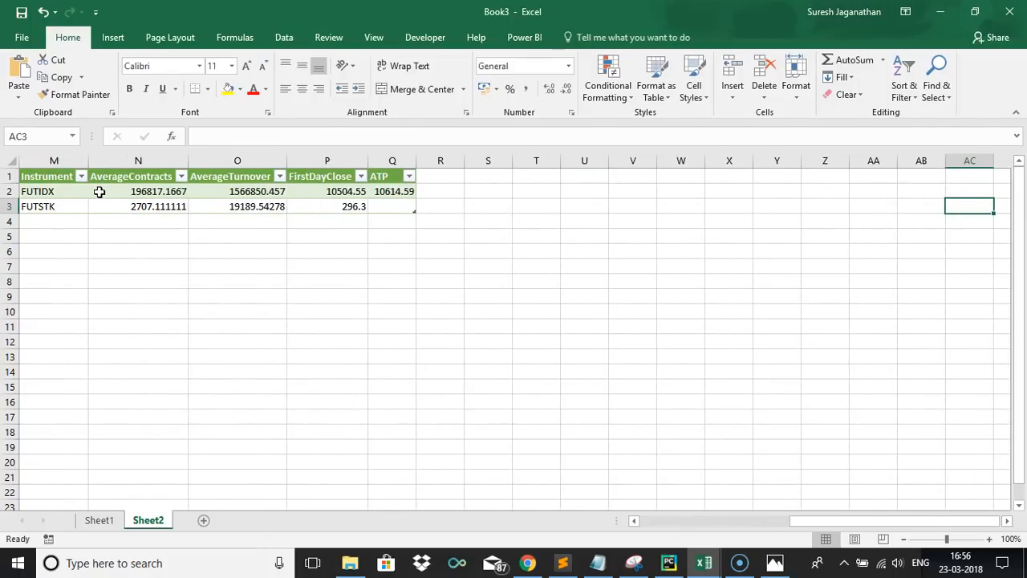
pyautogui.click(392, 191)
pyautogui.click(538, 137)
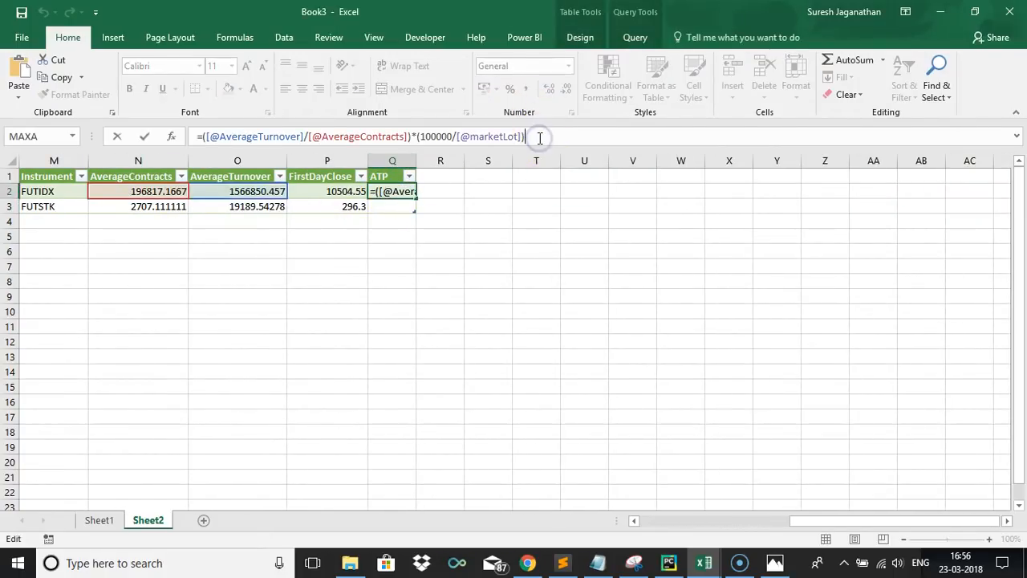
pyautogui.press('Tab')
pyautogui.press('Up')
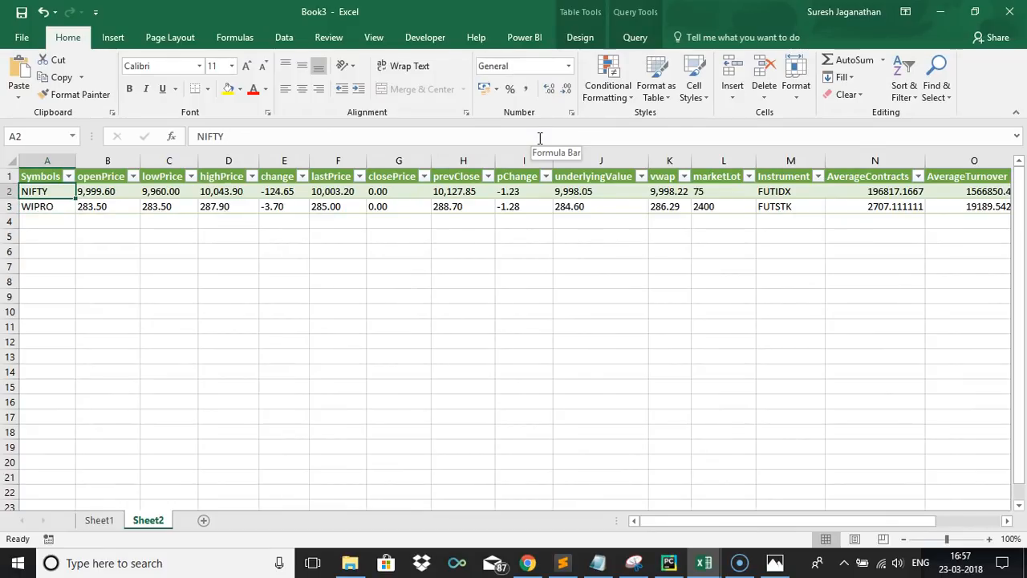
pyautogui.press('Right')
pyautogui.press('End')
pyautogui.press('Right')
pyautogui.press('Right')
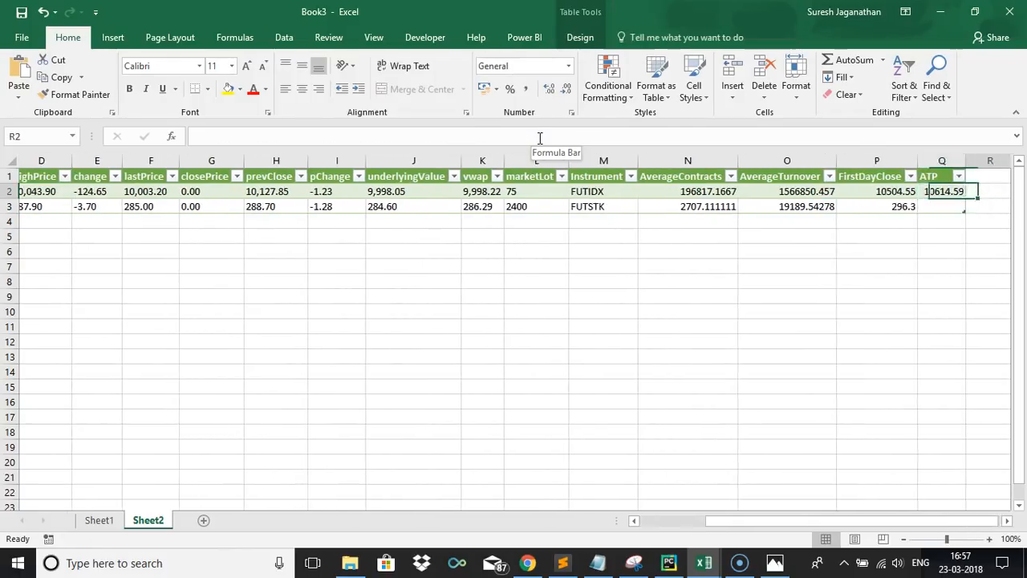
pyautogui.press('Right')
pyautogui.press('Right')
pyautogui.press('Right')
pyautogui.press('Right')
pyautogui.press('Right')
pyautogui.press('Right')
pyautogui.press('Right')
pyautogui.press('Right')
pyautogui.press('Right')
pyautogui.press('Right')
pyautogui.press('Right')
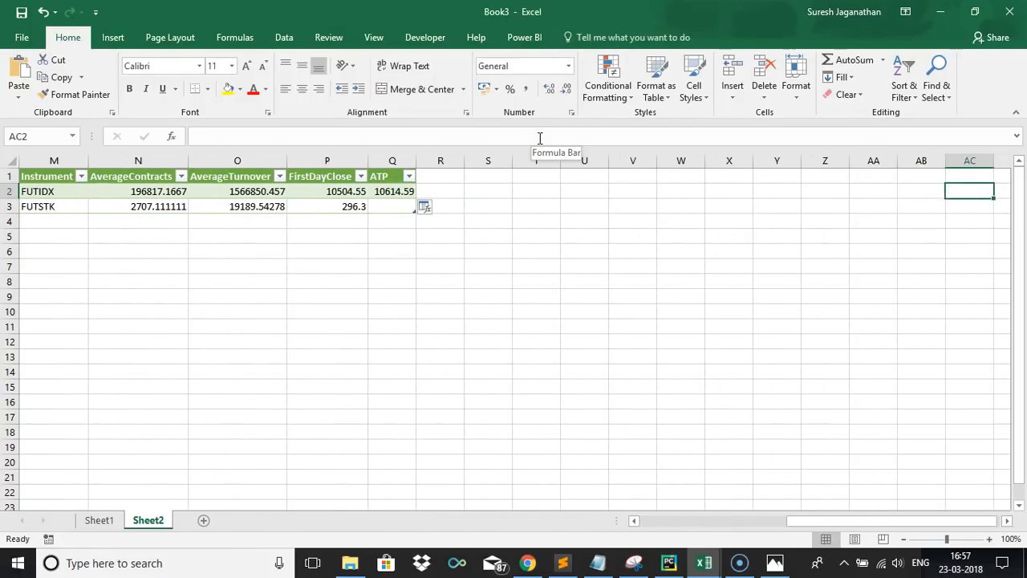
pyautogui.click(427, 225)
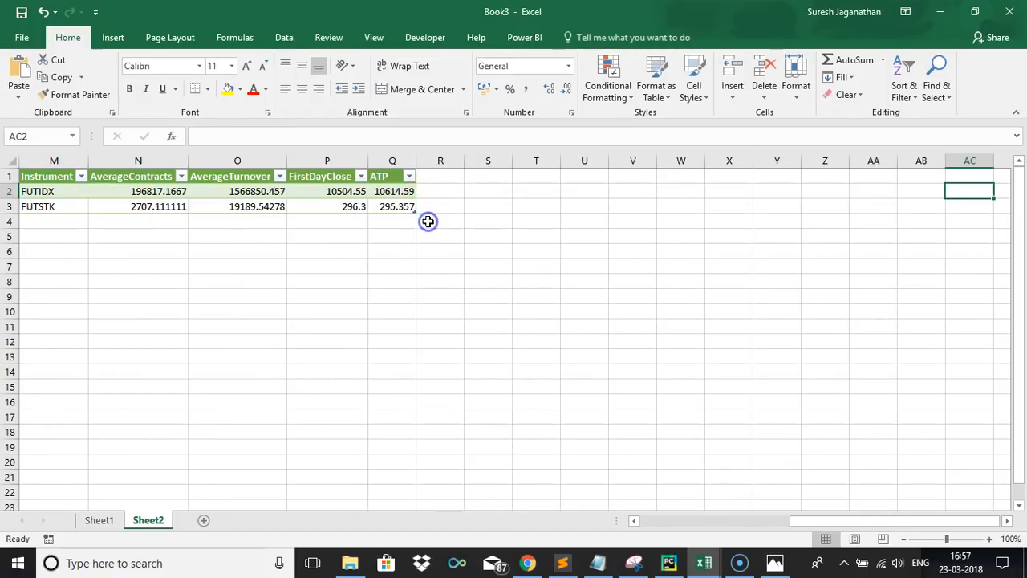
pyautogui.click(388, 206)
pyautogui.click(397, 191)
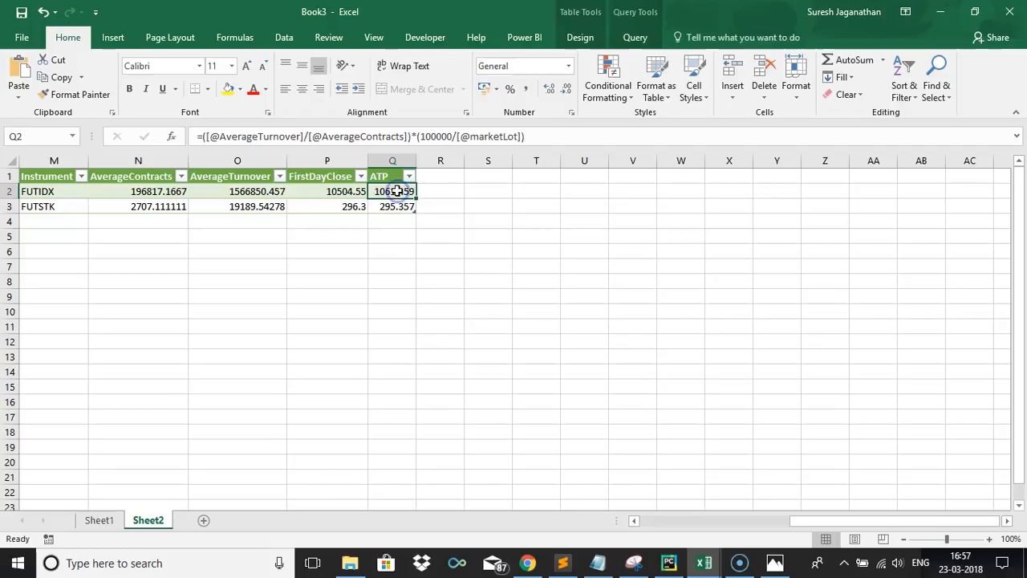
# Add two more table columns after ATP, headed UpperS and DownSide
pyautogui.click(438, 178)
pyautogui.write('UpperS')
pyautogui.press('Tab')
pyautogui.write('DownSide')
pyautogui.press('Tab')
pyautogui.press('Down')
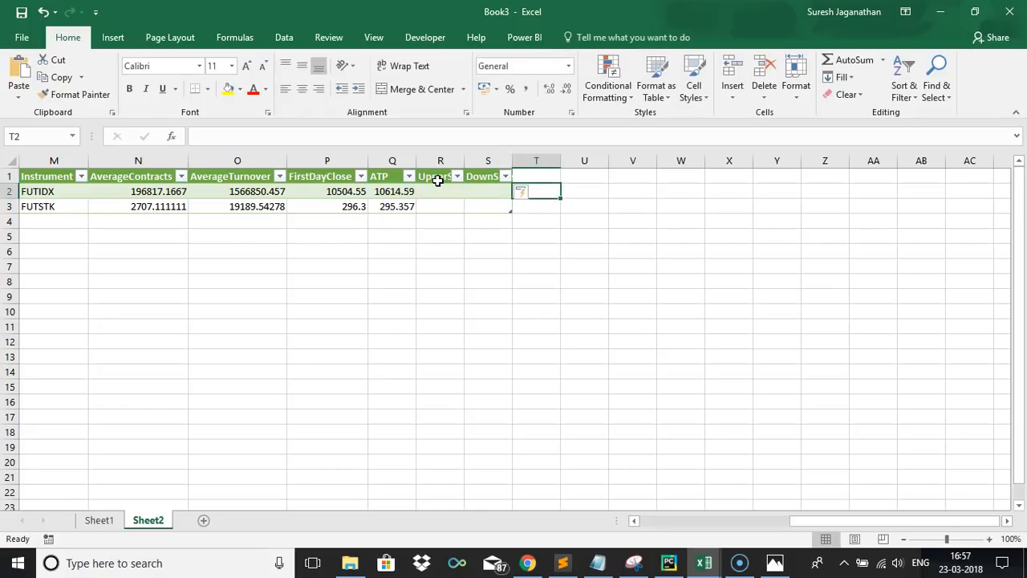
pyautogui.click(438, 185)
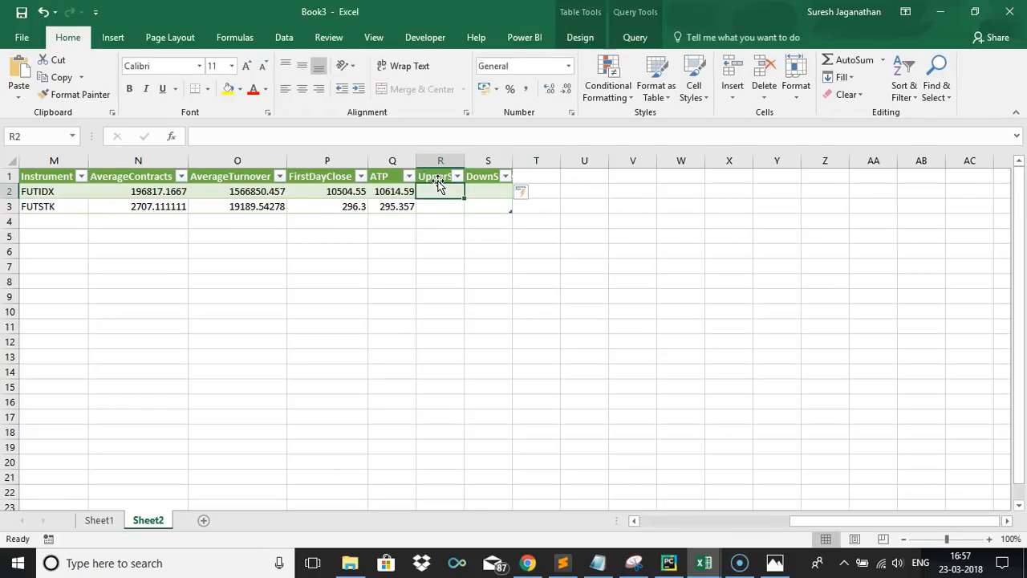
pyautogui.click(440, 192)
pyautogui.write('=')
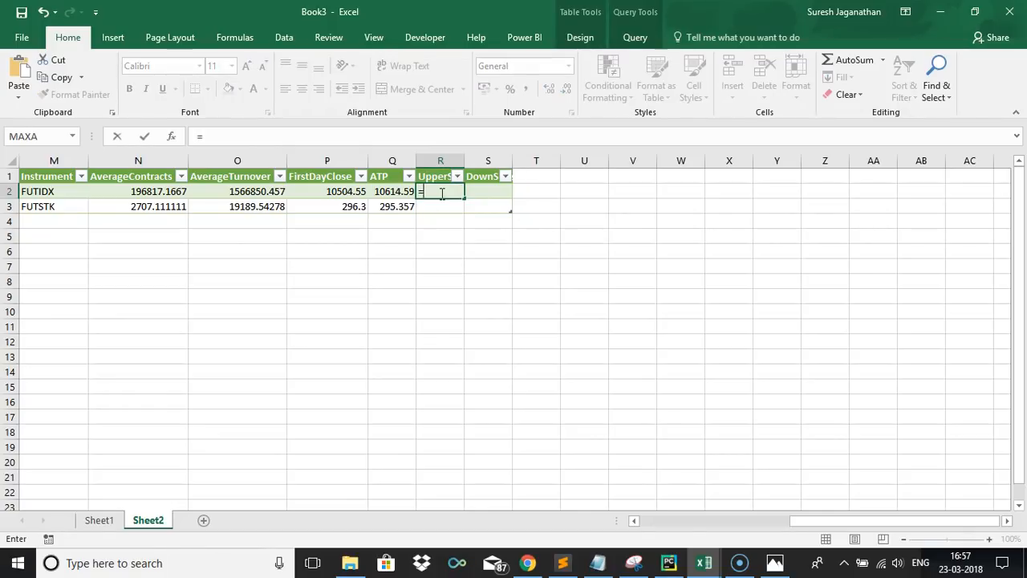
pyautogui.click(352, 191)
pyautogui.write('+')
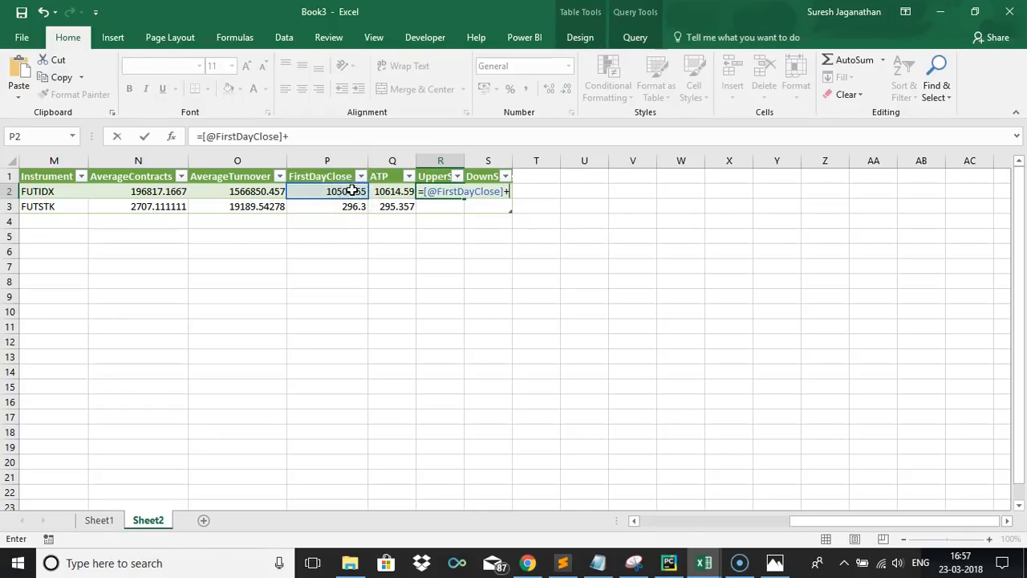
pyautogui.click(387, 191)
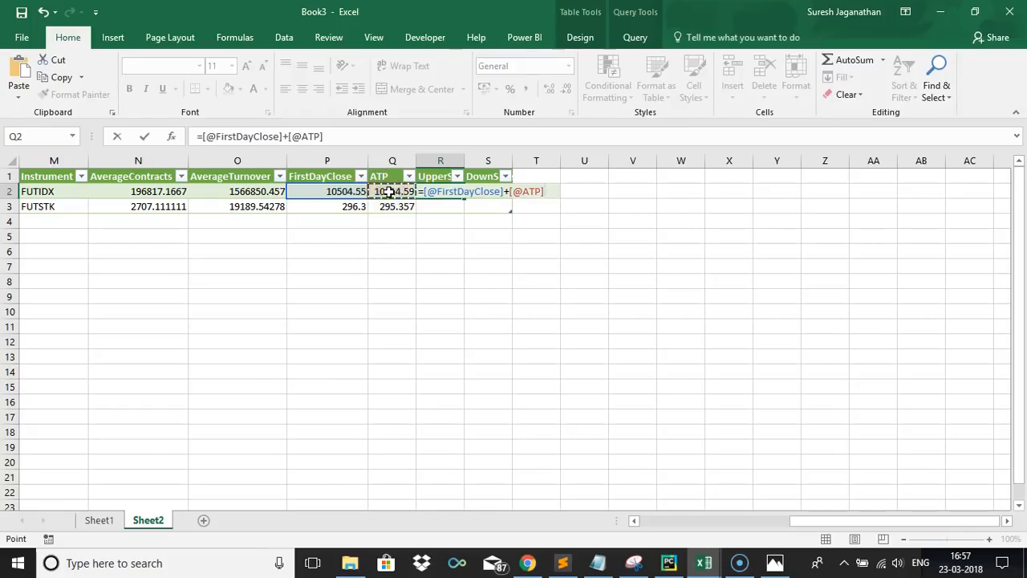
pyautogui.press('Tab')
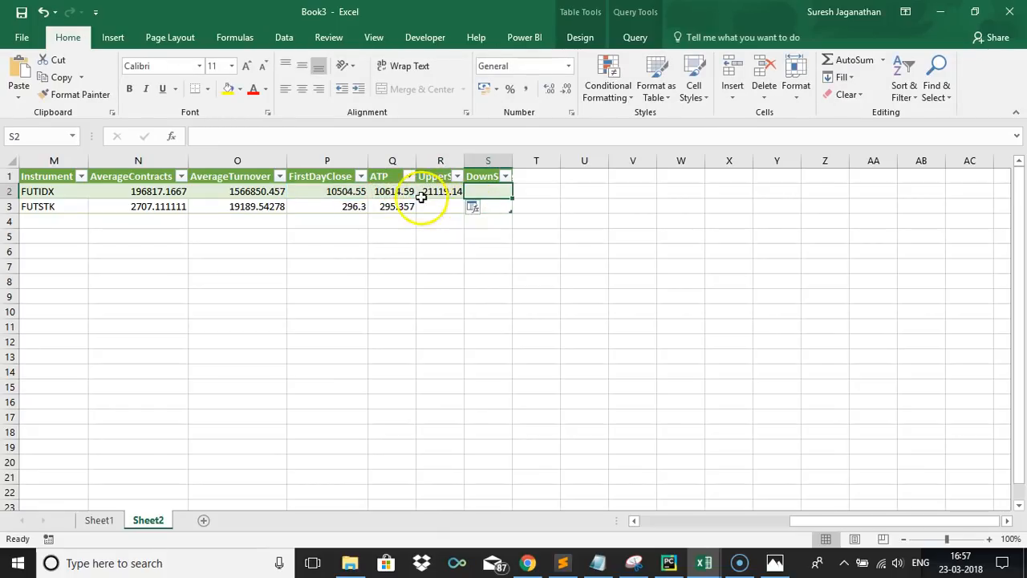
pyautogui.click(431, 193)
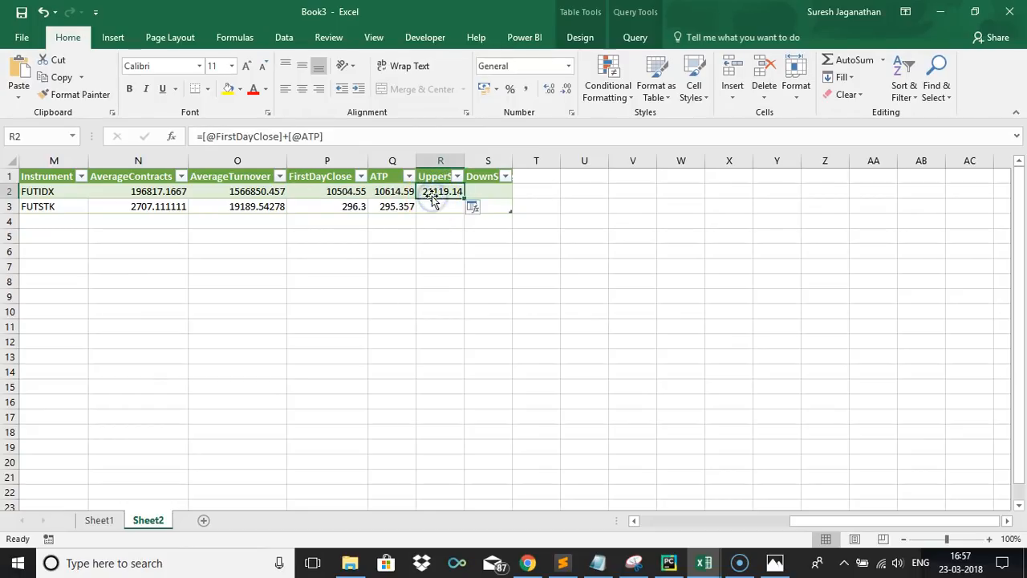
pyautogui.press('Delete')
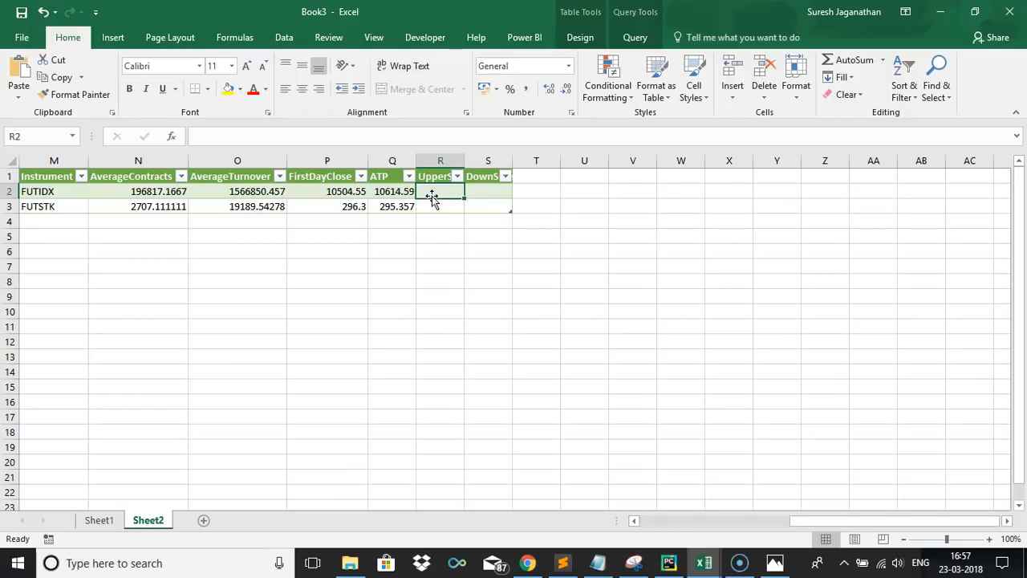
# Switch to the ATP workbook and examine the formulas of the LowerSide, UpperSide, ATP and Range columns on the LiveData sheet
pyautogui.click(704, 562)
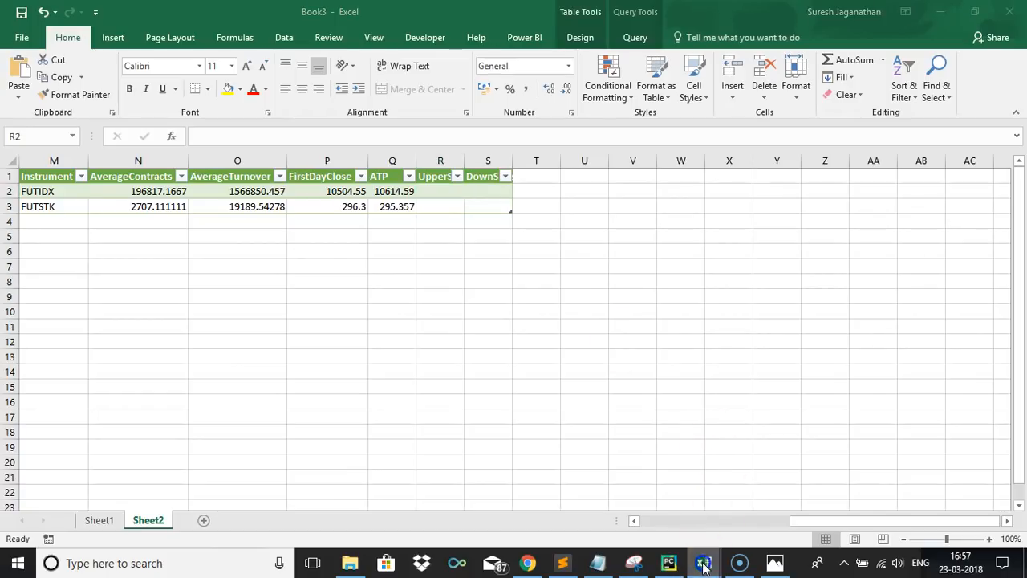
pyautogui.click(664, 524)
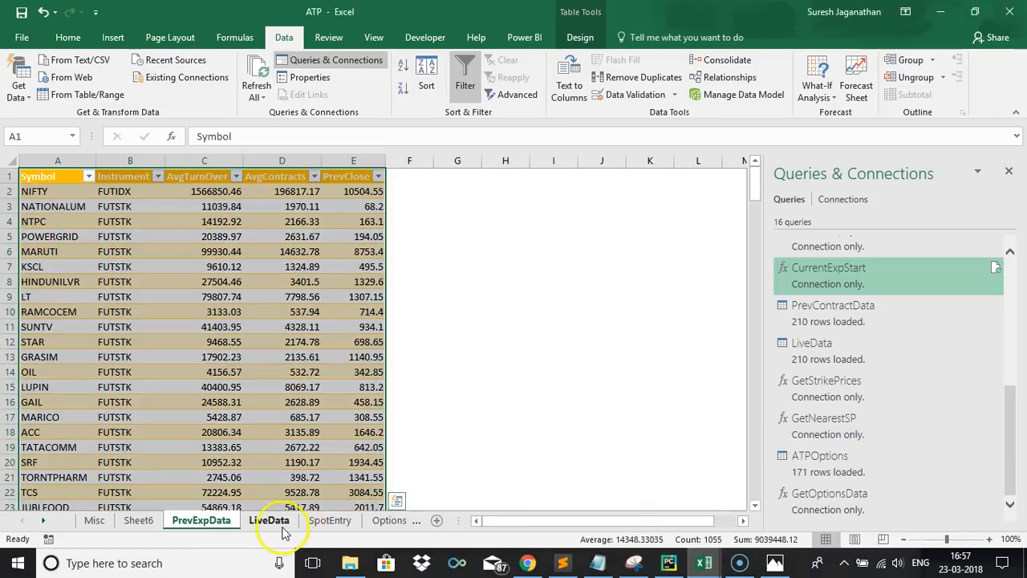
pyautogui.click(270, 522)
pyautogui.click(680, 222)
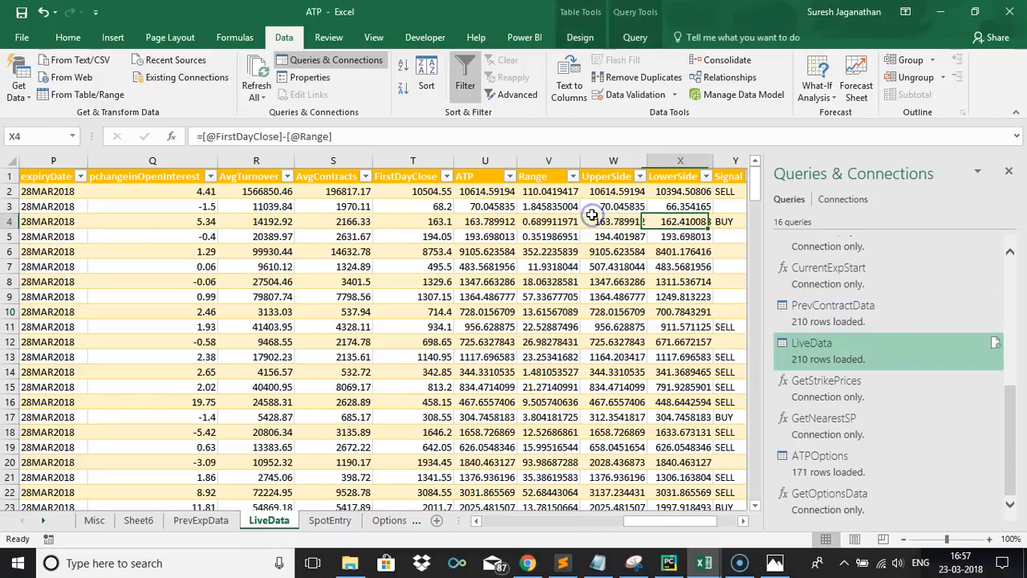
pyautogui.press('Up')
pyautogui.press('Up')
pyautogui.press('Left')
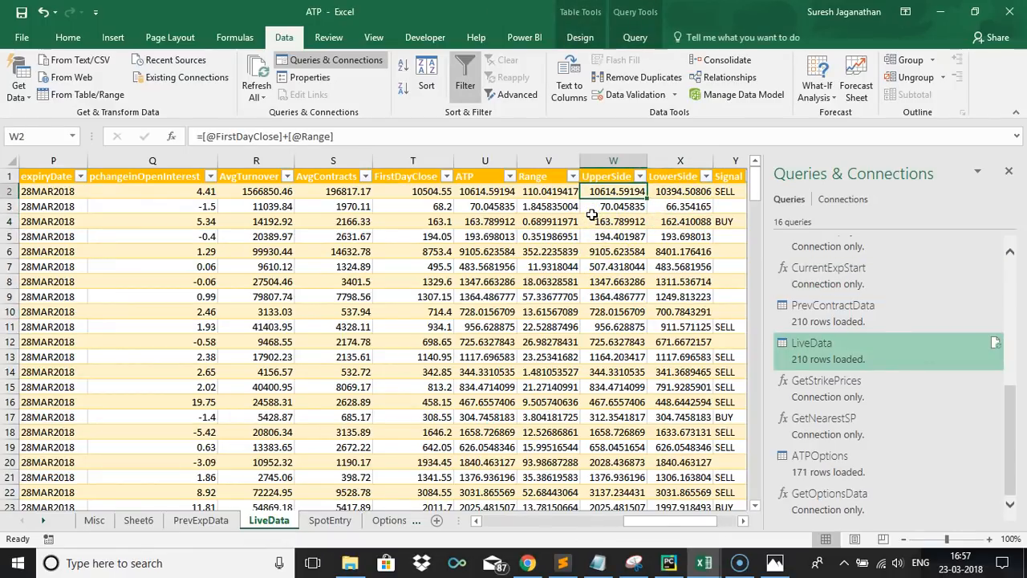
pyautogui.click(502, 192)
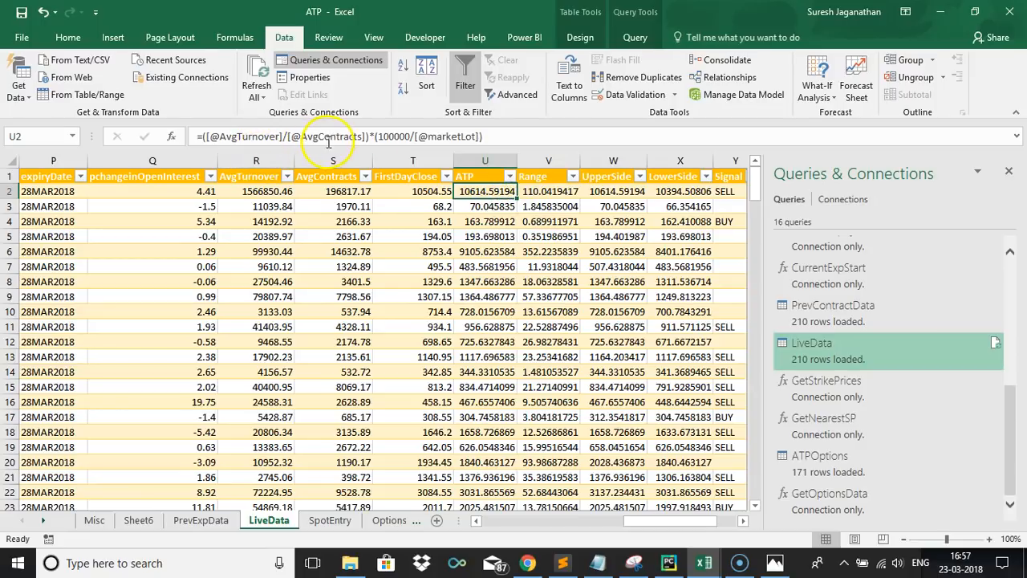
pyautogui.click(554, 191)
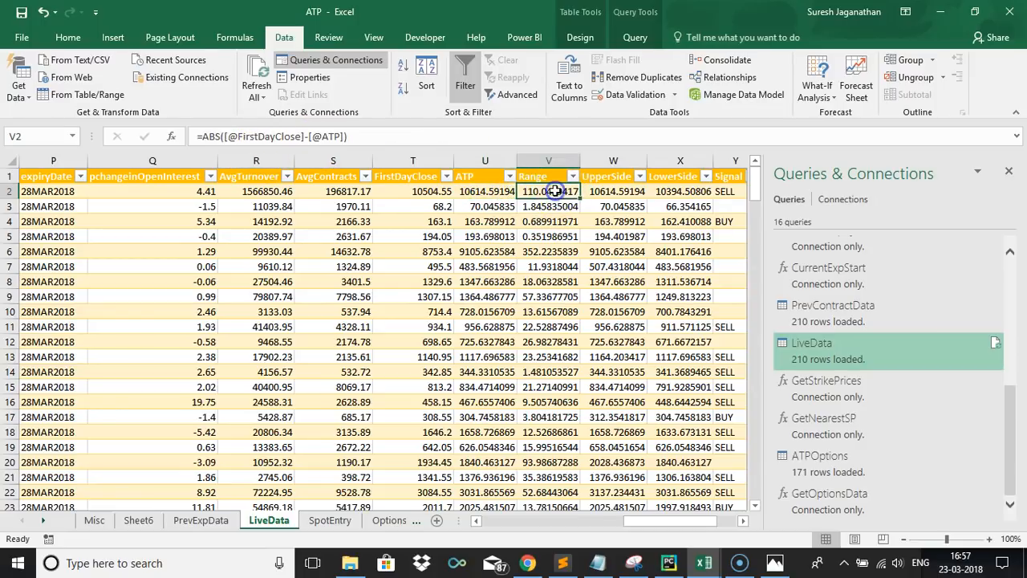
# Return to the Book3 workbook and rename the UpperS column header after ATP as Range
pyautogui.hotkey('alt', 'Tab')
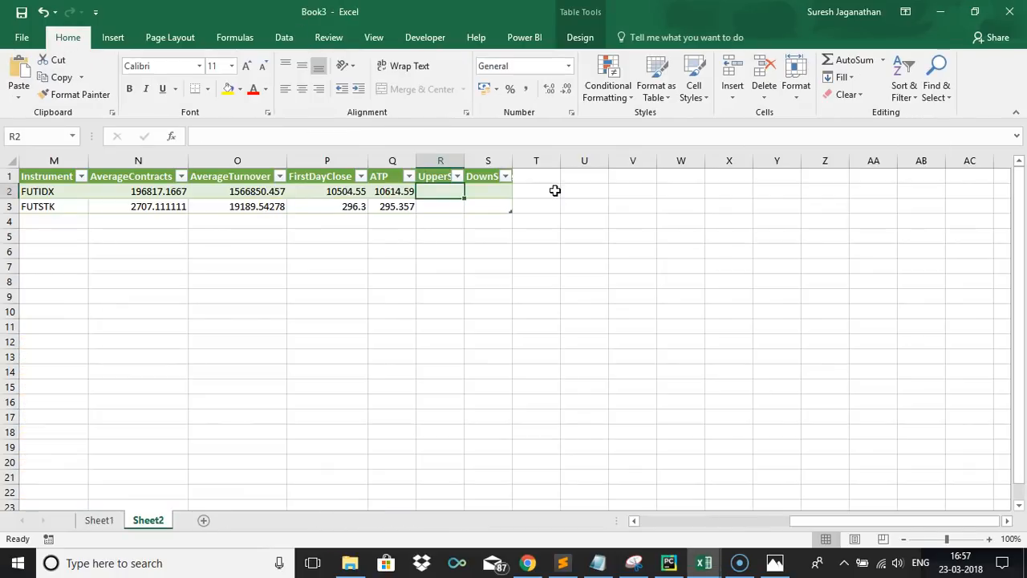
pyautogui.click(431, 176)
pyautogui.write('Range')
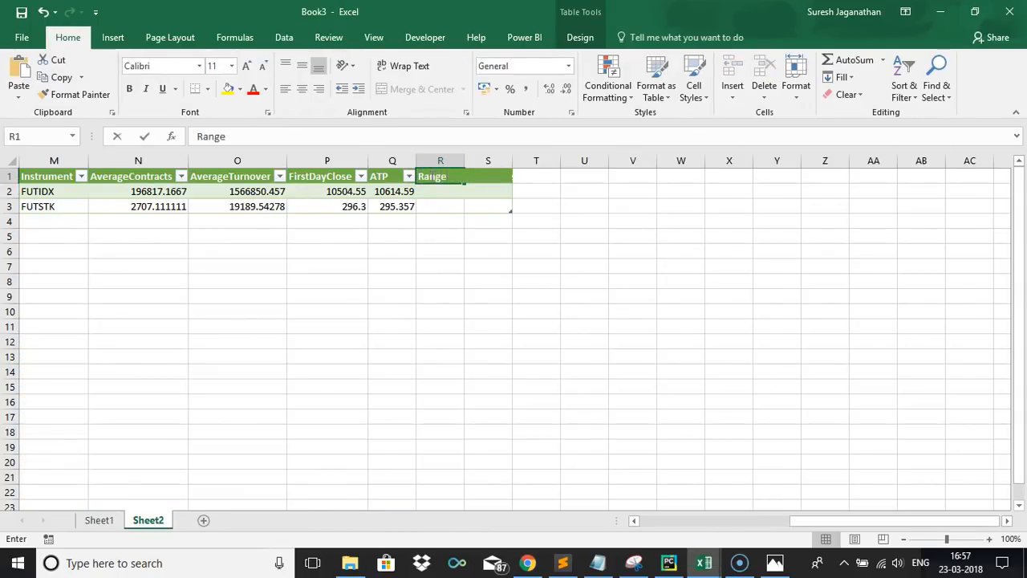
pyautogui.press('Return')
pyautogui.write('=')
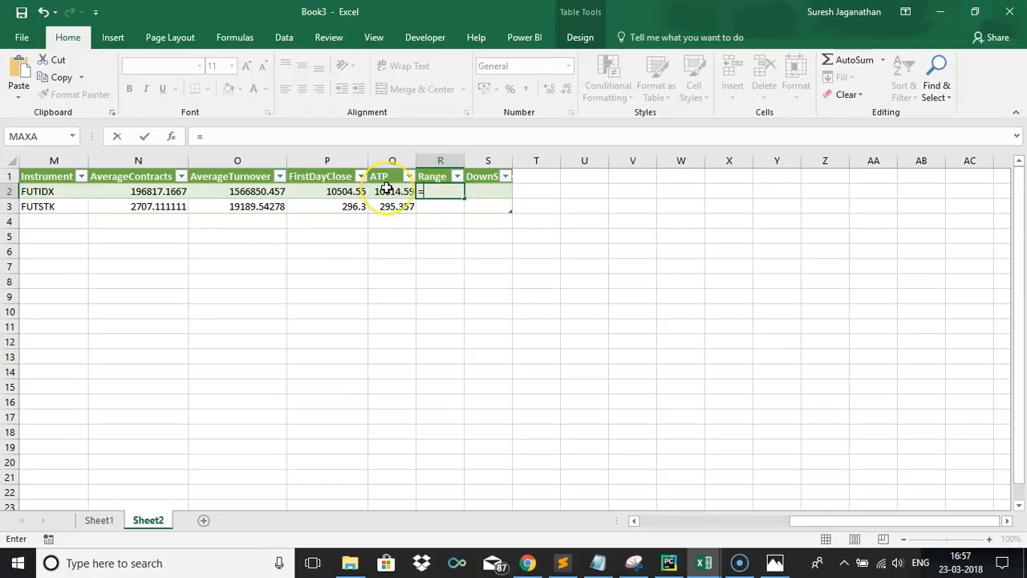
pyautogui.write('ABS(')
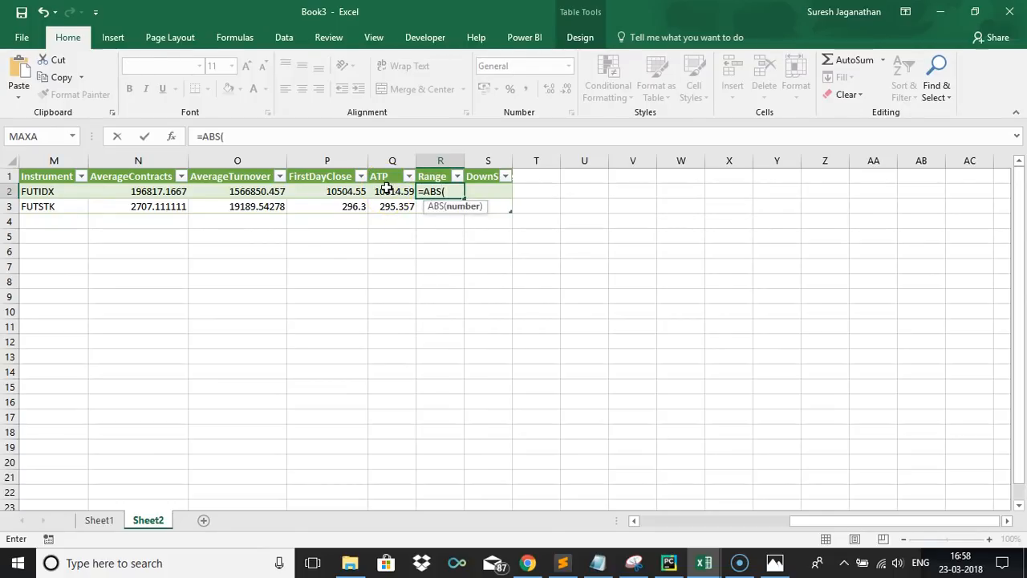
pyautogui.click(384, 190)
pyautogui.write('=')
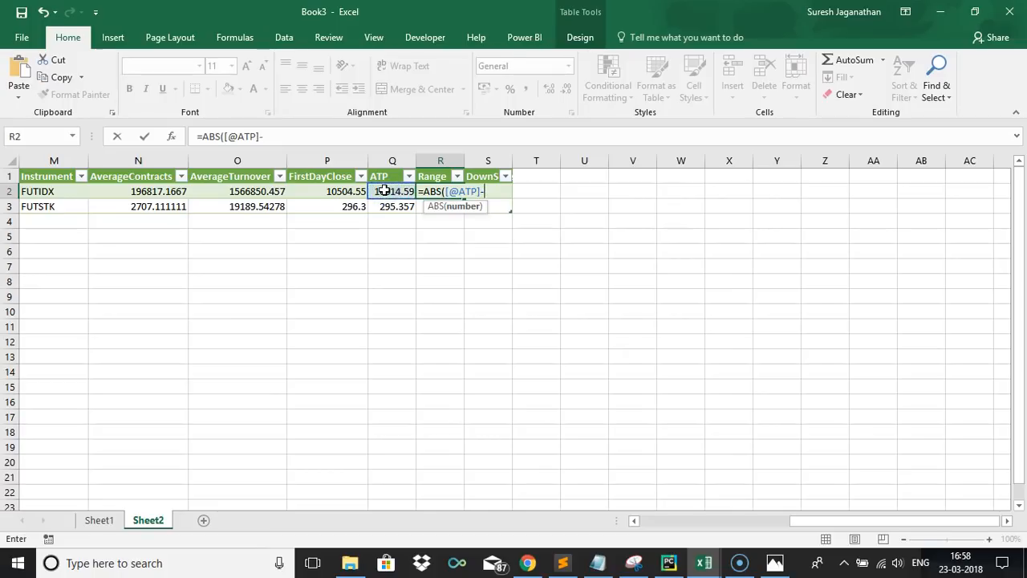
pyautogui.click(336, 191)
pyautogui.write(')')
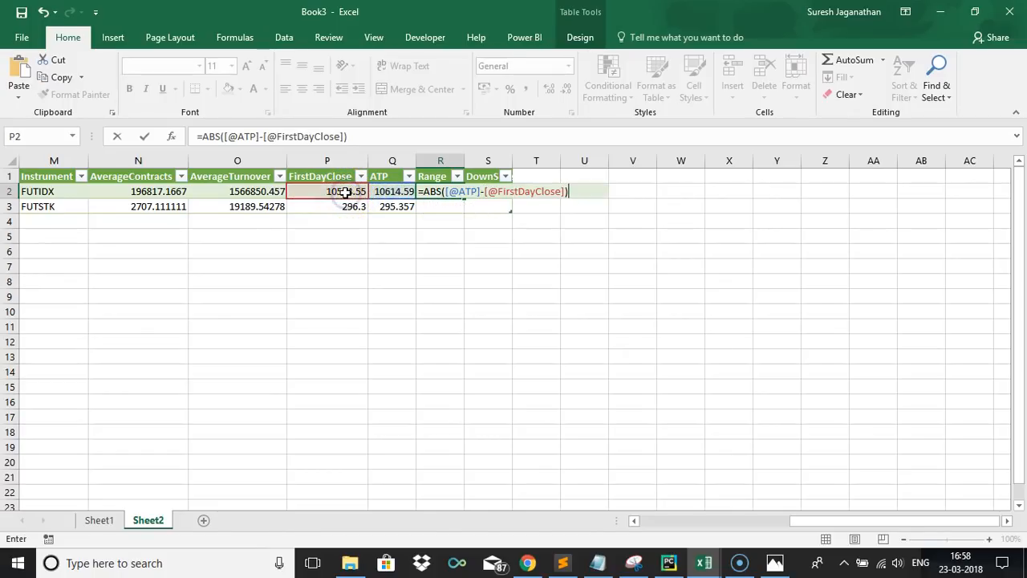
pyautogui.press('Tab')
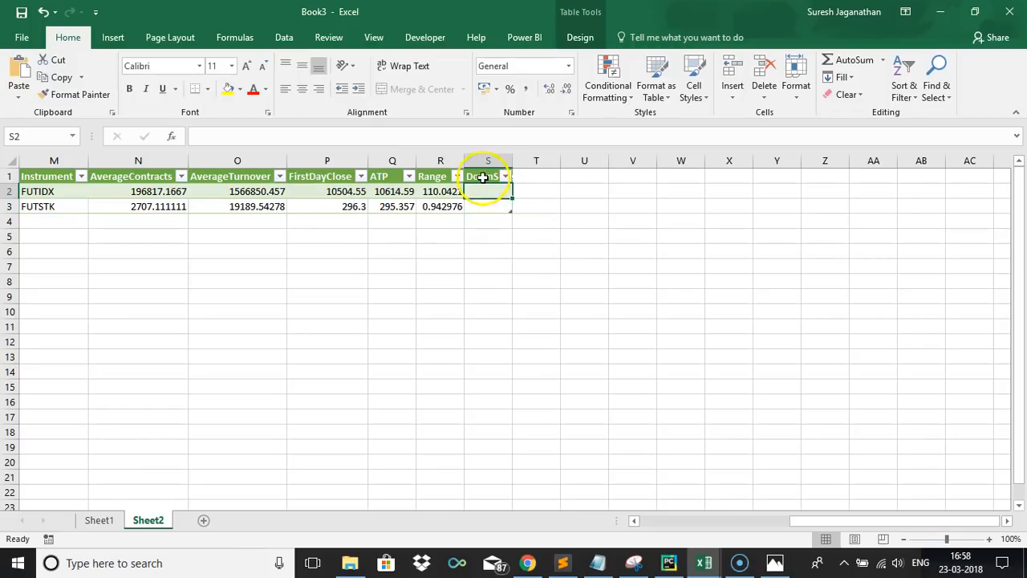
# Rename the DownSide column header after Range as UpperS
pyautogui.click(482, 177)
pyautogui.write('UpperS')
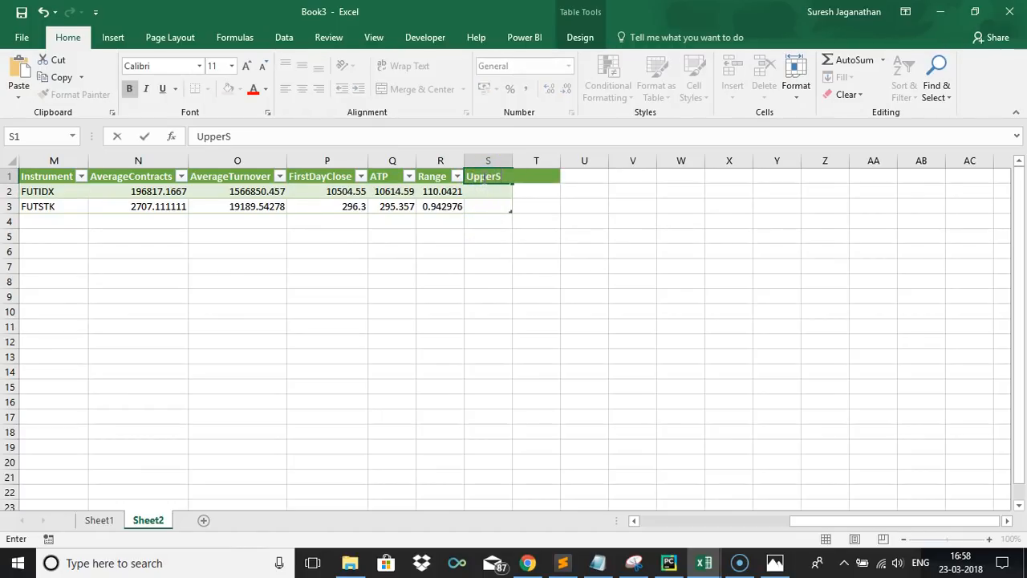
pyautogui.press('Tab')
pyautogui.press('Tab')
pyautogui.press('Tab')
pyautogui.press('Tab')
pyautogui.press('Tab')
pyautogui.press('Tab')
pyautogui.press('Tab')
pyautogui.press('Tab')
pyautogui.press('Tab')
pyautogui.press('Tab')
pyautogui.press('Tab')
pyautogui.press('Tab')
pyautogui.press('Tab')
pyautogui.press('Tab')
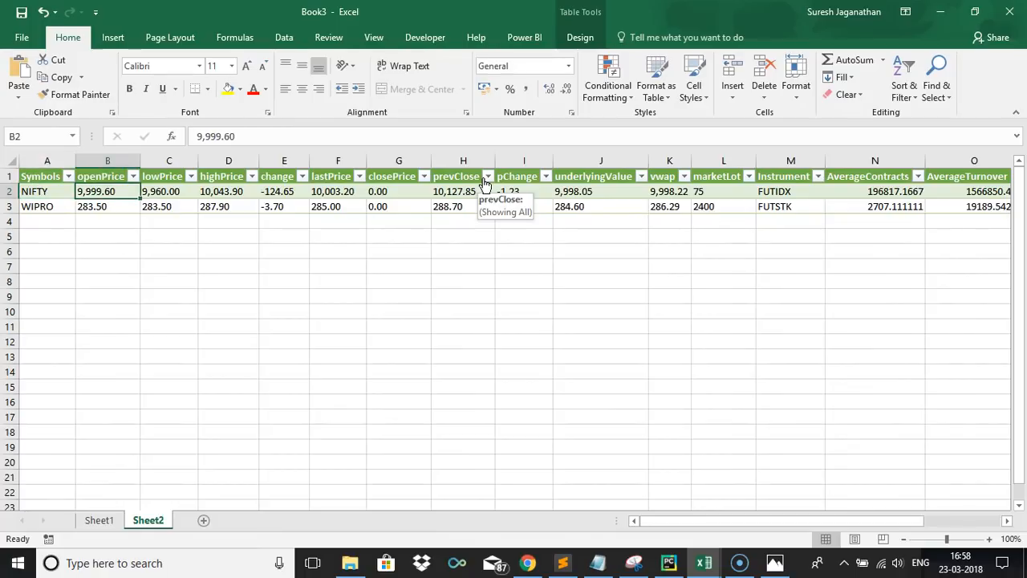
pyautogui.press('Tab')
pyautogui.press('Tab')
pyautogui.press('Tab')
pyautogui.press('Tab')
pyautogui.press('Tab')
pyautogui.press('Tab')
pyautogui.press('Tab')
pyautogui.press('Tab')
pyautogui.press('Tab')
pyautogui.press('Tab')
pyautogui.press('Tab')
pyautogui.press('Tab')
pyautogui.press('Tab')
pyautogui.press('Tab')
pyautogui.press('Tab')
pyautogui.press('Tab')
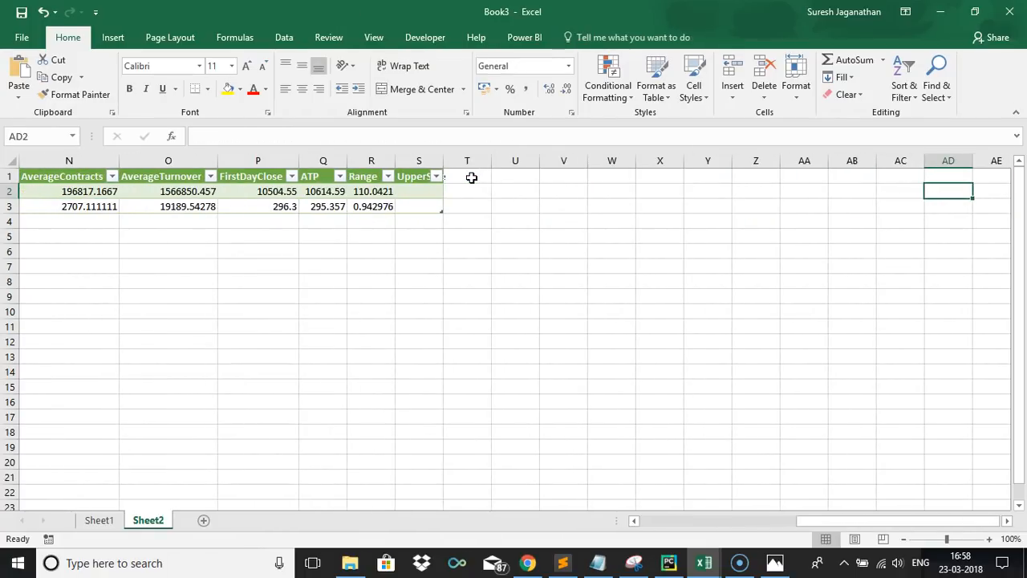
# Add a new DownSide table column after UpperS and go to the UpperS column's first data cell
pyautogui.click(471, 177)
pyautogui.write('Down')
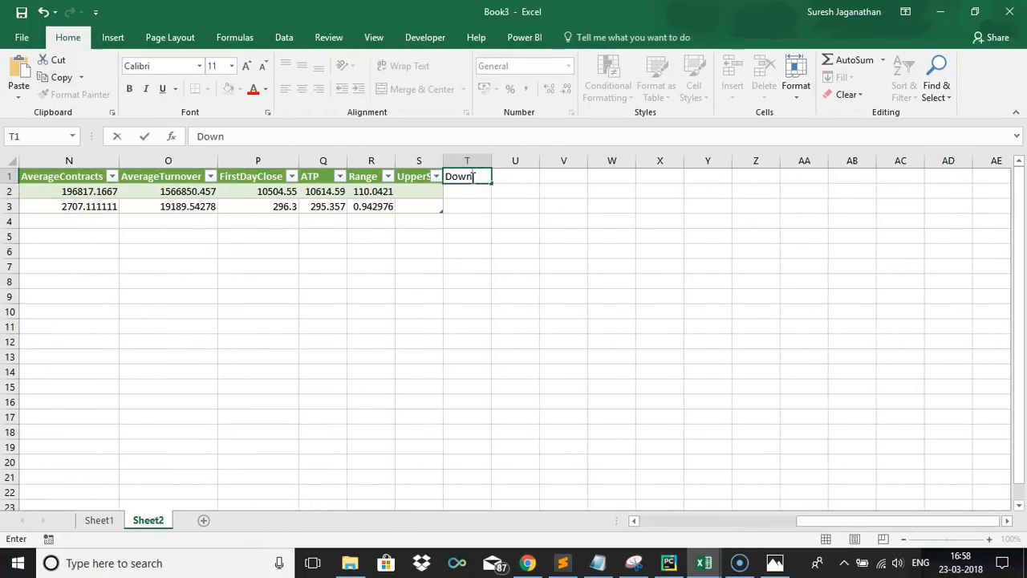
pyautogui.press('Return')
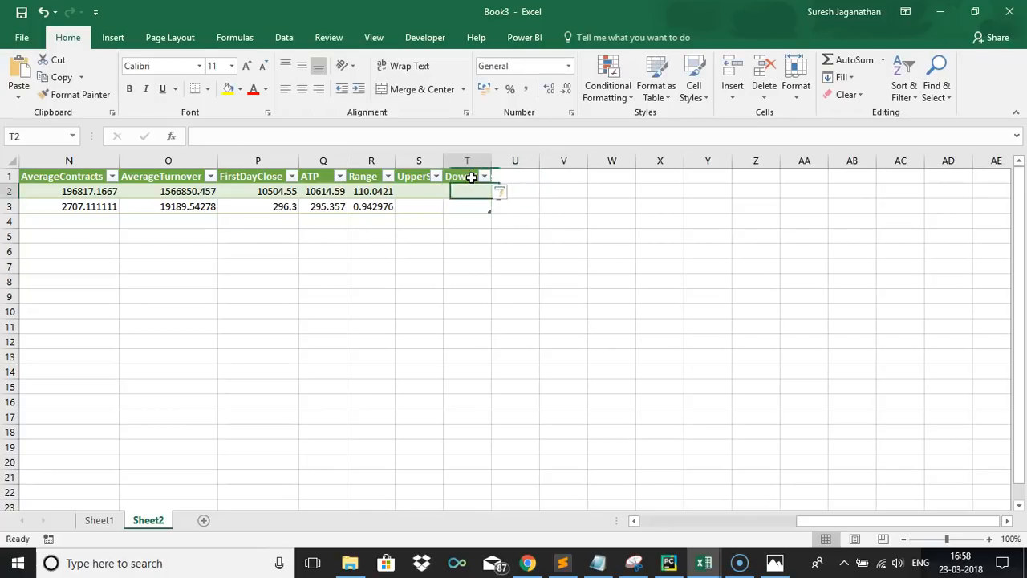
pyautogui.press('Left')
pyautogui.hotkey('alt', 'Tab')
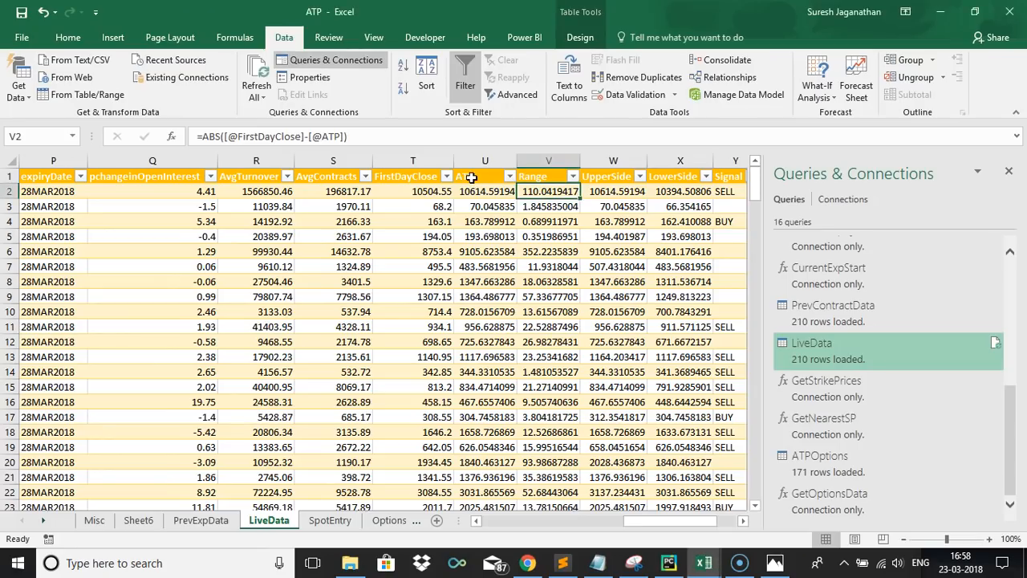
pyautogui.hotkey('alt', 'Tab')
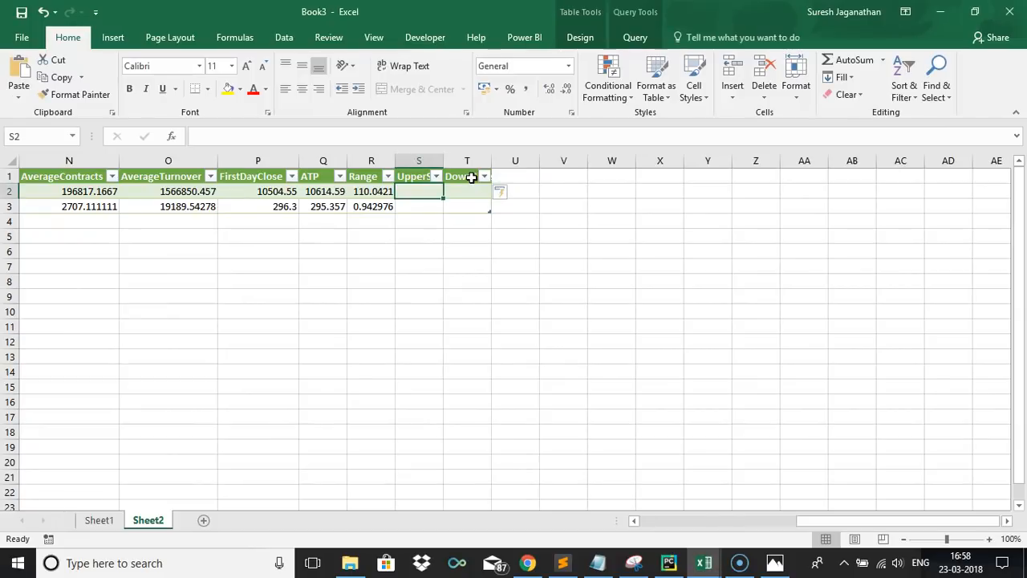
pyautogui.write('=')
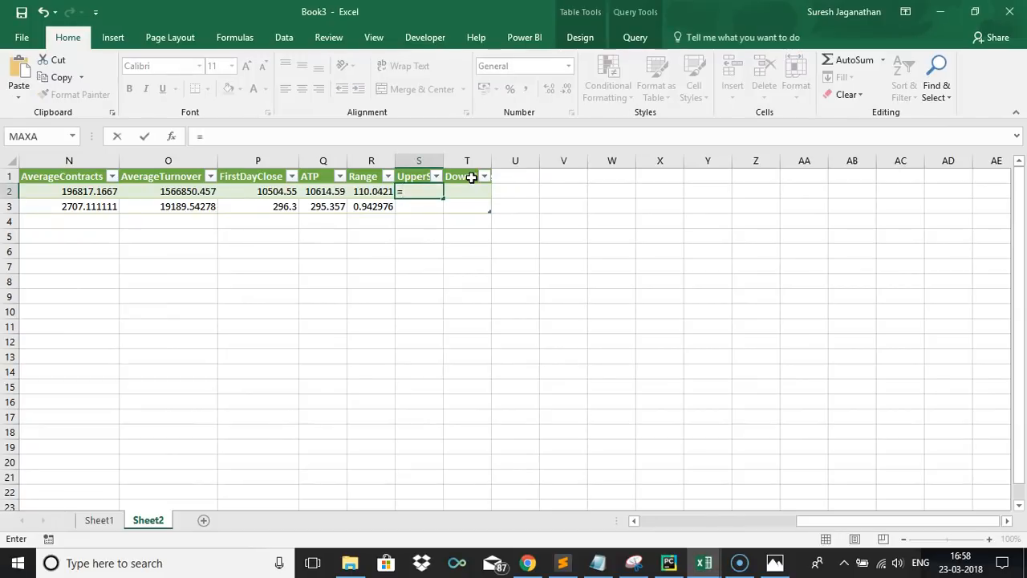
pyautogui.click(261, 190)
pyautogui.write('+')
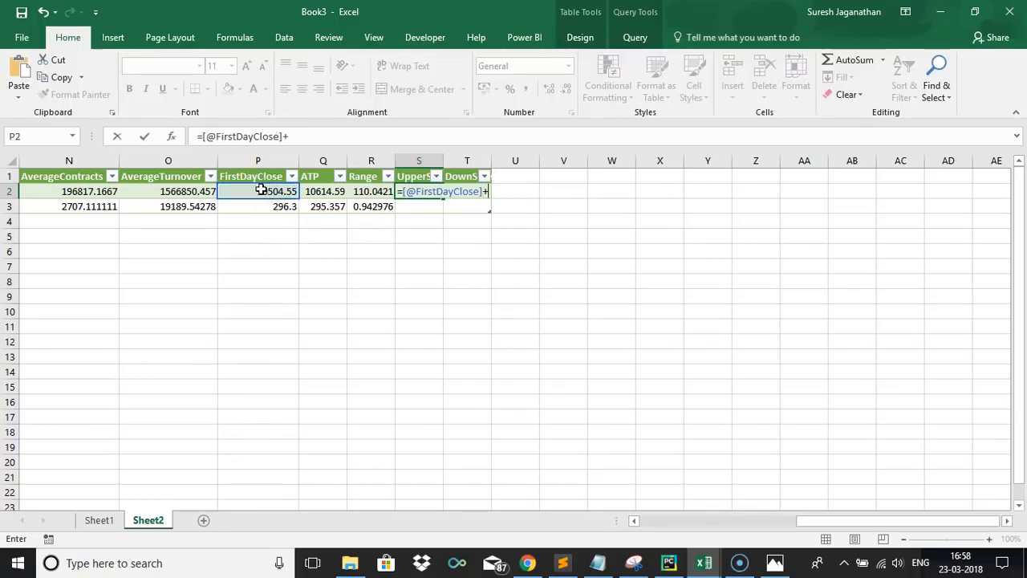
pyautogui.click(323, 191)
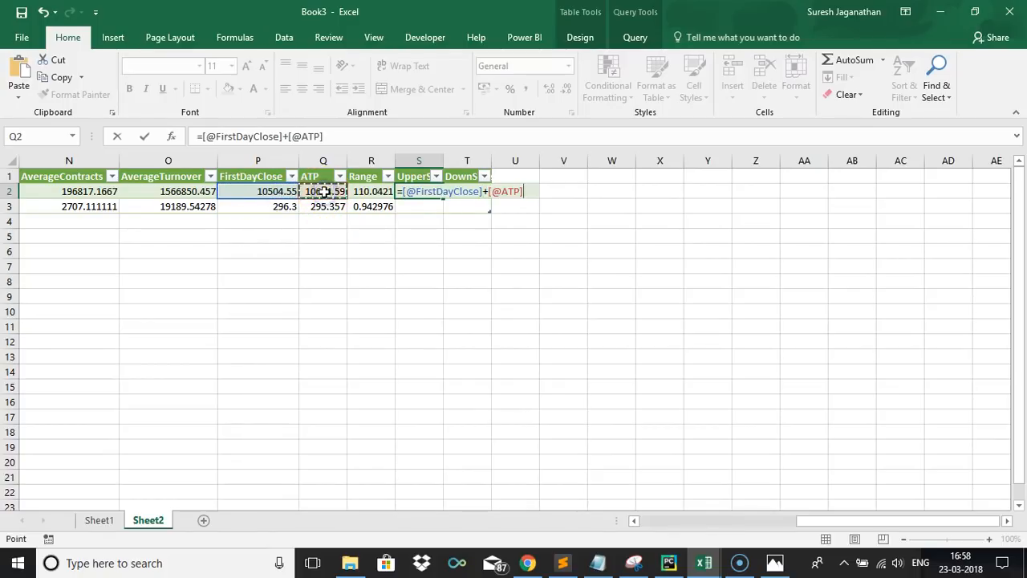
pyautogui.press('Tab')
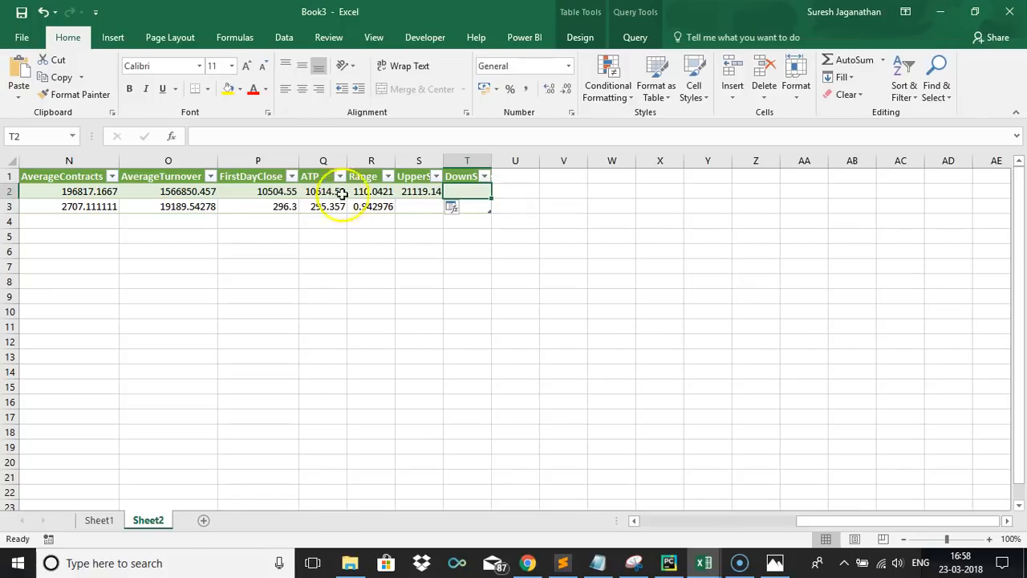
pyautogui.click(406, 193)
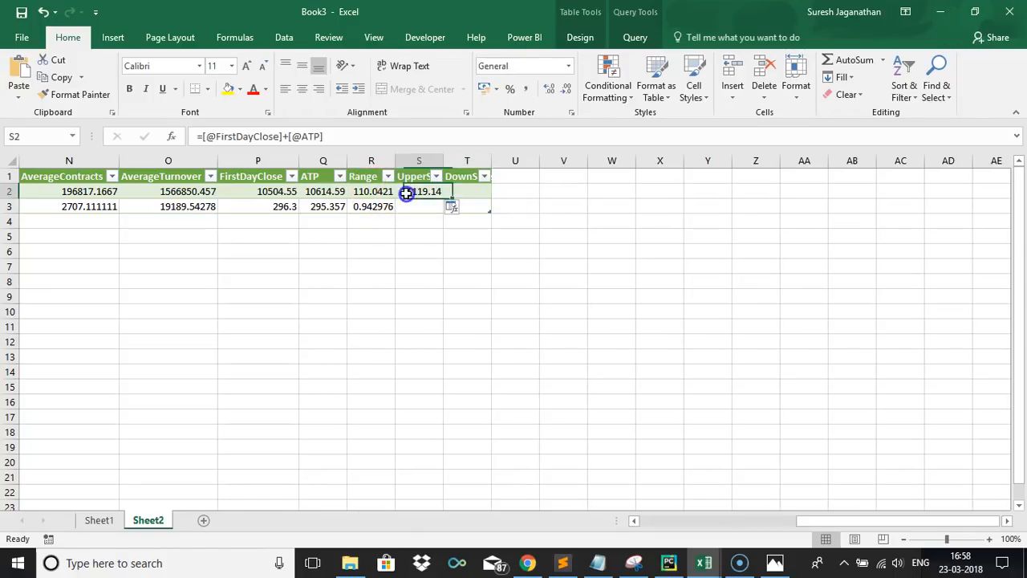
pyautogui.click(360, 144)
pyautogui.press('BackSpace')
pyautogui.press('BackSpace')
pyautogui.press('BackSpace')
pyautogui.press('BackSpace')
pyautogui.write('ts')
pyautogui.press('BackSpace')
pyautogui.write('Range]')
pyautogui.press('Tab')
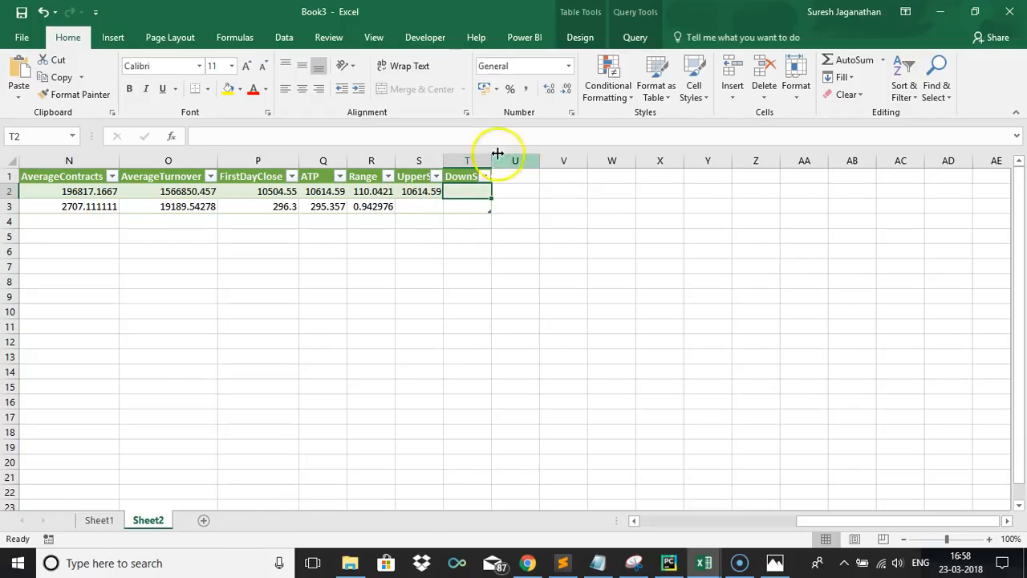
pyautogui.click(430, 192)
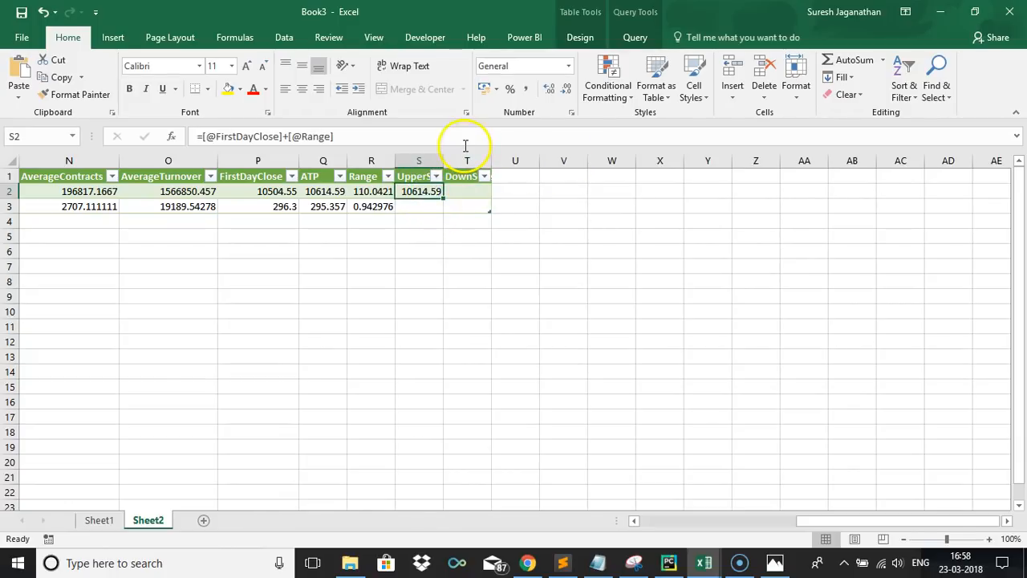
pyautogui.click(463, 146)
pyautogui.press('Tab')
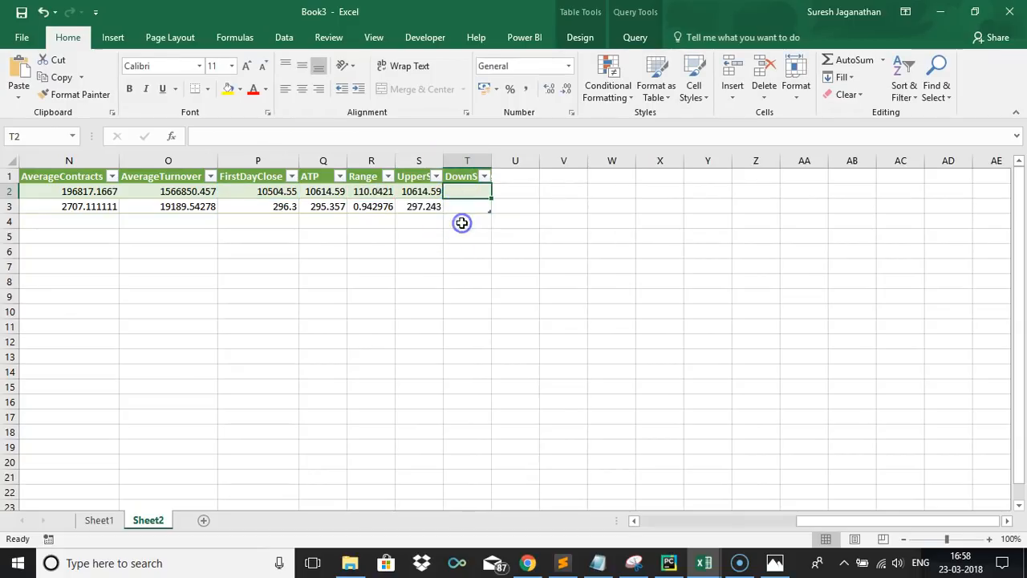
pyautogui.write('=')
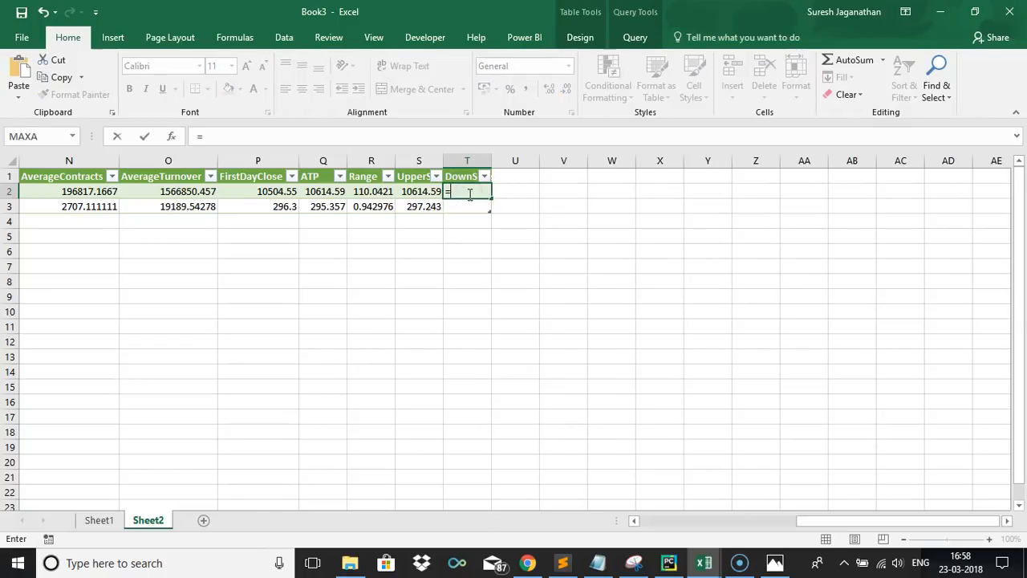
pyautogui.click(268, 191)
pyautogui.write('-')
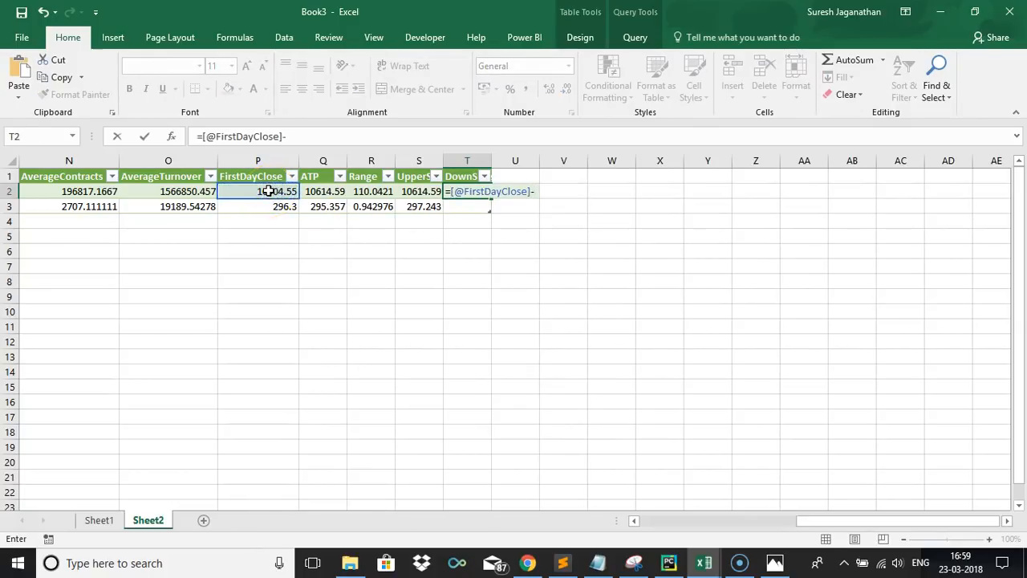
pyautogui.click(371, 190)
pyautogui.press('Return')
# Overwrite all cells of the DownSide column with its new formula and check the formula in the first data row
pyautogui.press('Home')
pyautogui.press('Right')
pyautogui.press('Right')
pyautogui.press('Right')
pyautogui.press('Right')
pyautogui.press('Right')
pyautogui.press('Right')
pyautogui.press('Right')
pyautogui.press('Right')
pyautogui.press('Right')
pyautogui.press('Right')
pyautogui.press('Right')
pyautogui.press('Right')
pyautogui.press('Right')
pyautogui.press('Right')
pyautogui.press('Right')
pyautogui.press('Right')
pyautogui.press('Right')
pyautogui.press('Right')
pyautogui.press('Right')
pyautogui.press('Right')
pyautogui.press('Right')
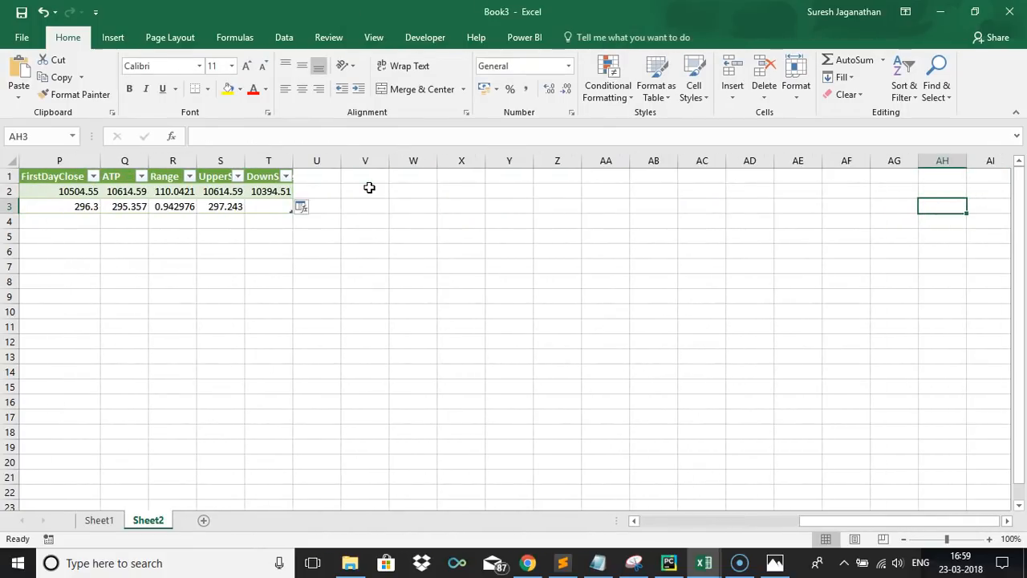
pyautogui.click(303, 208)
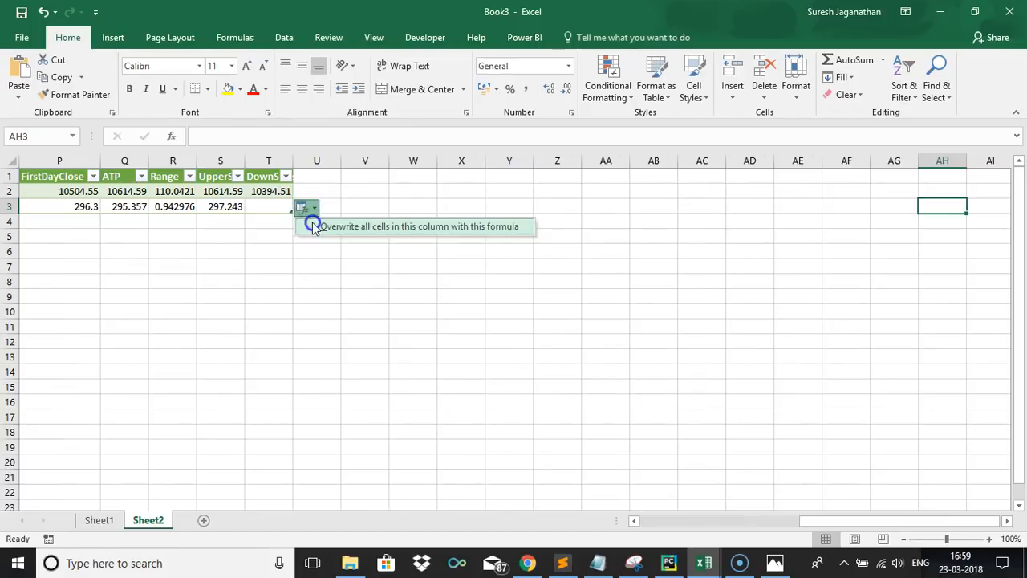
pyautogui.click(313, 226)
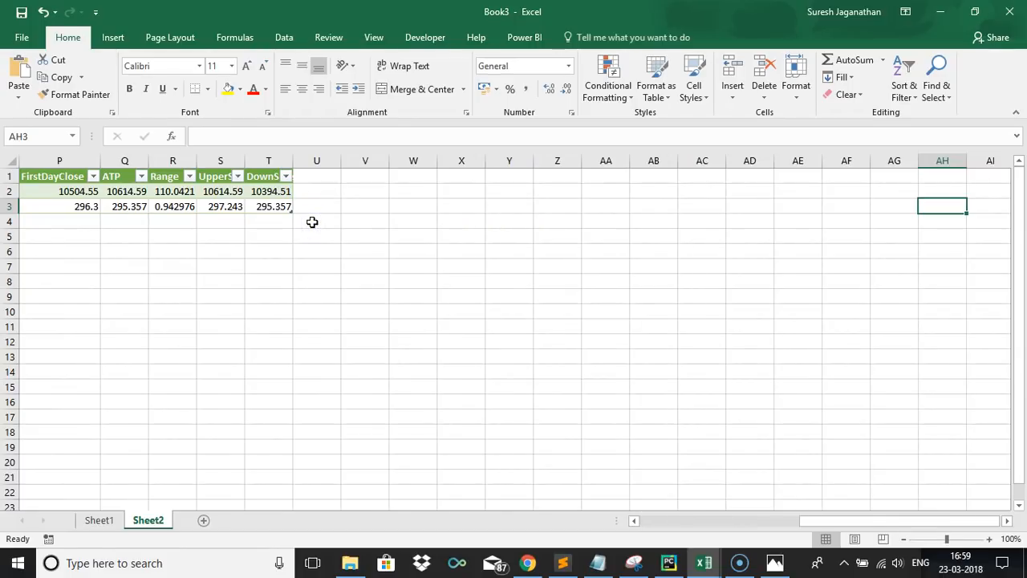
pyautogui.click(332, 176)
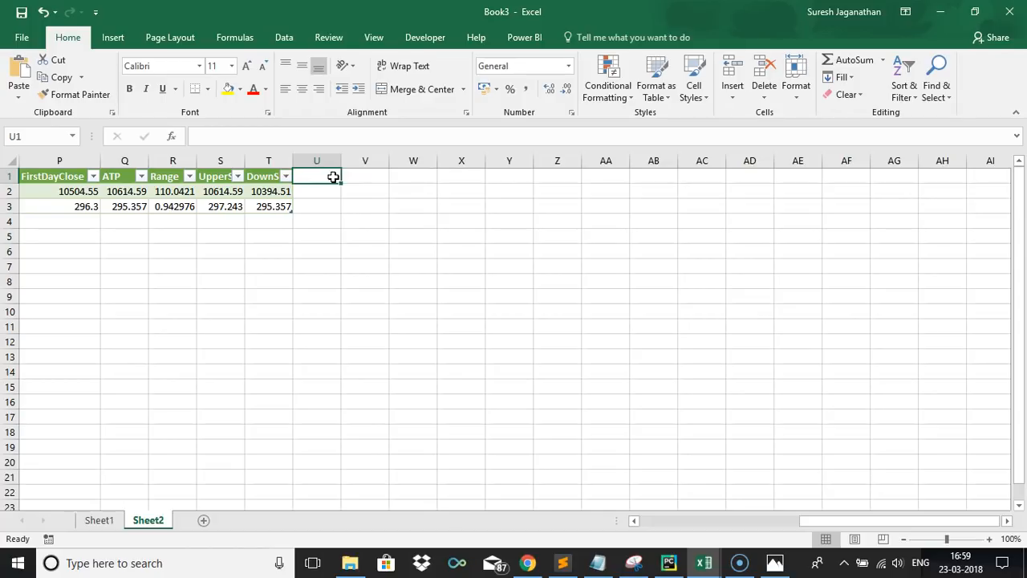
pyautogui.click(255, 192)
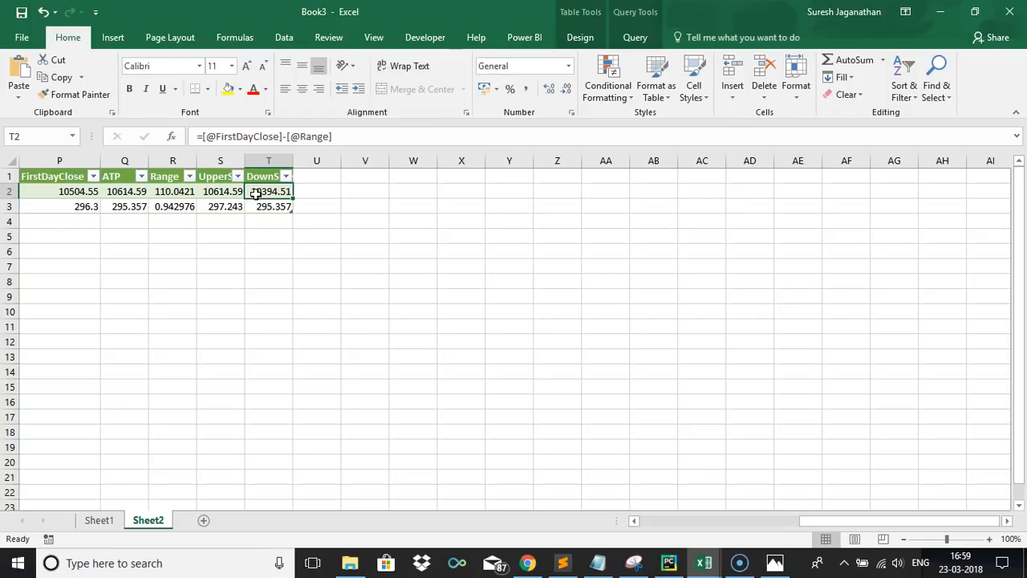
# Add a column headed Signal to the table, directly after the DownSide column
pyautogui.click(323, 180)
pyautogui.write('Signal')
pyautogui.press('Return')
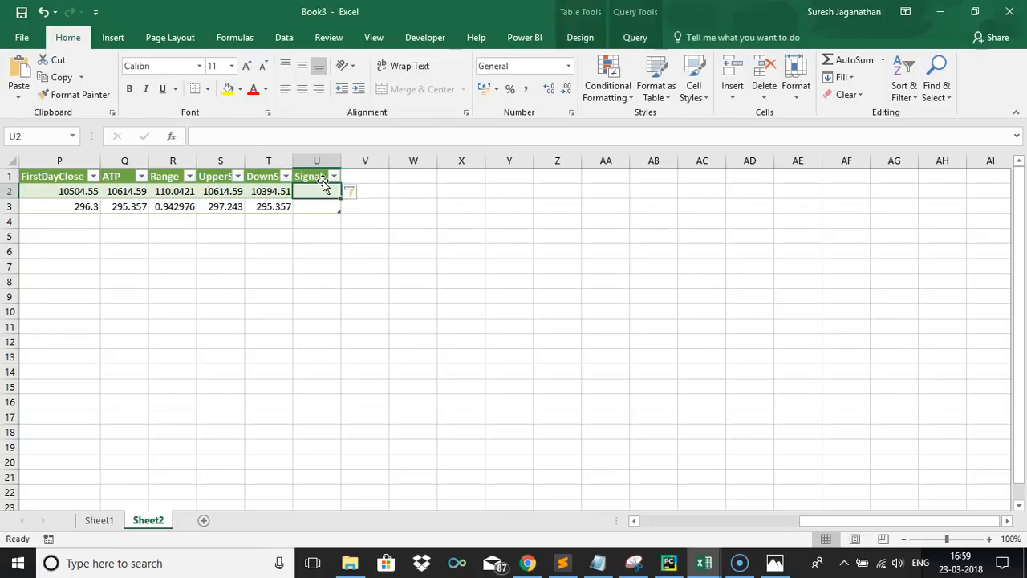
pyautogui.write('=if')
pyautogui.press('Tab')
pyautogui.write('[Las')
pyautogui.press('Tab')
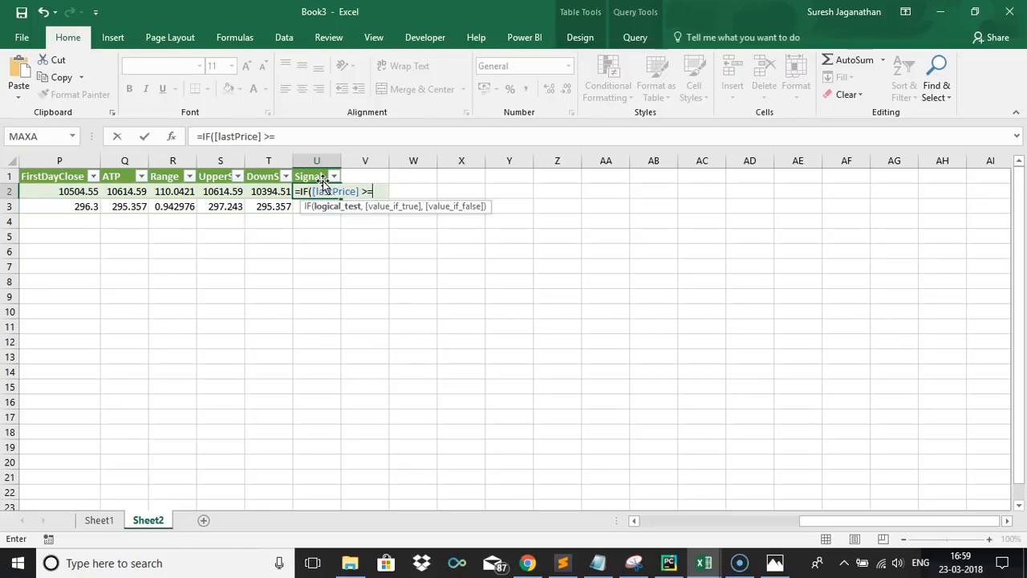
pyautogui.click(223, 191)
pyautogui.write(',')
pyautogui.write('"BUY",')
pyautogui.write(' IF(')
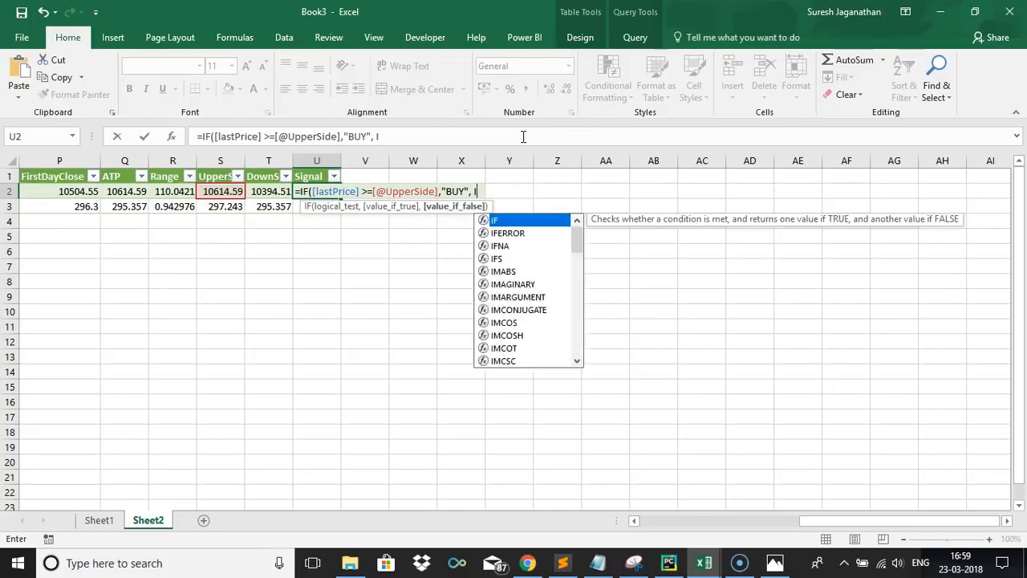
pyautogui.write('[la')
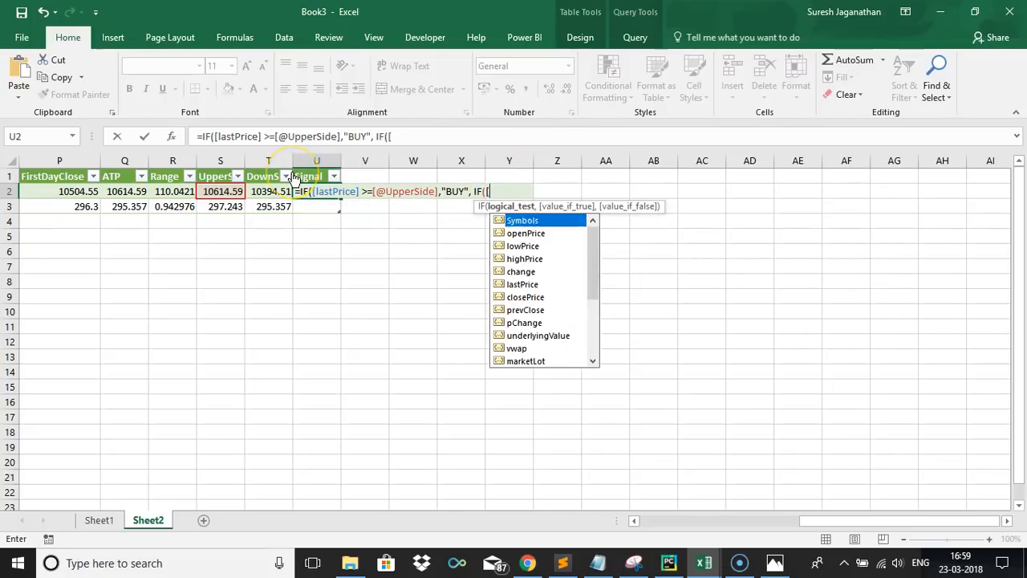
pyautogui.write('st')
pyautogui.press('Tab')
pyautogui.write(']')
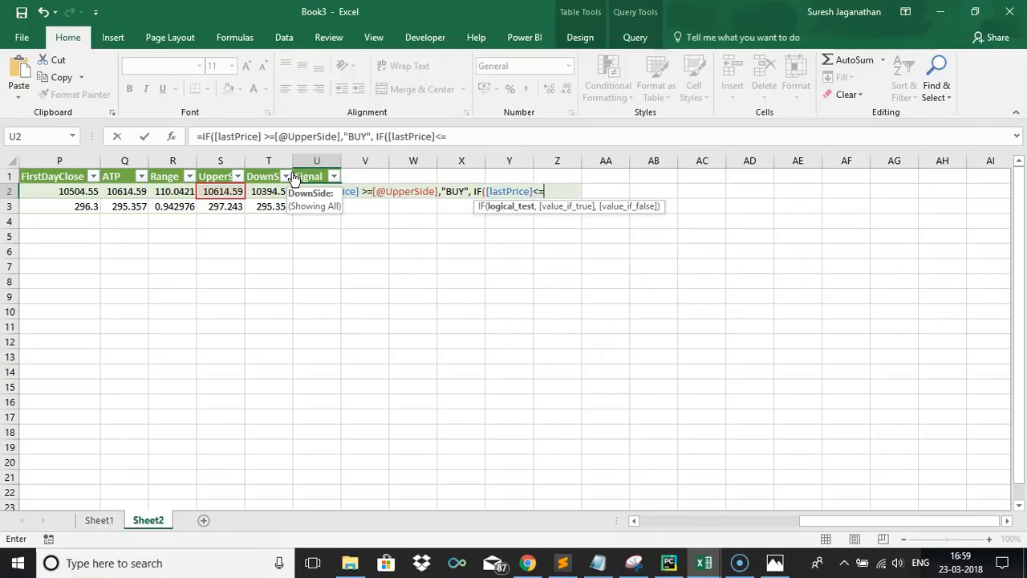
pyautogui.write('<=')
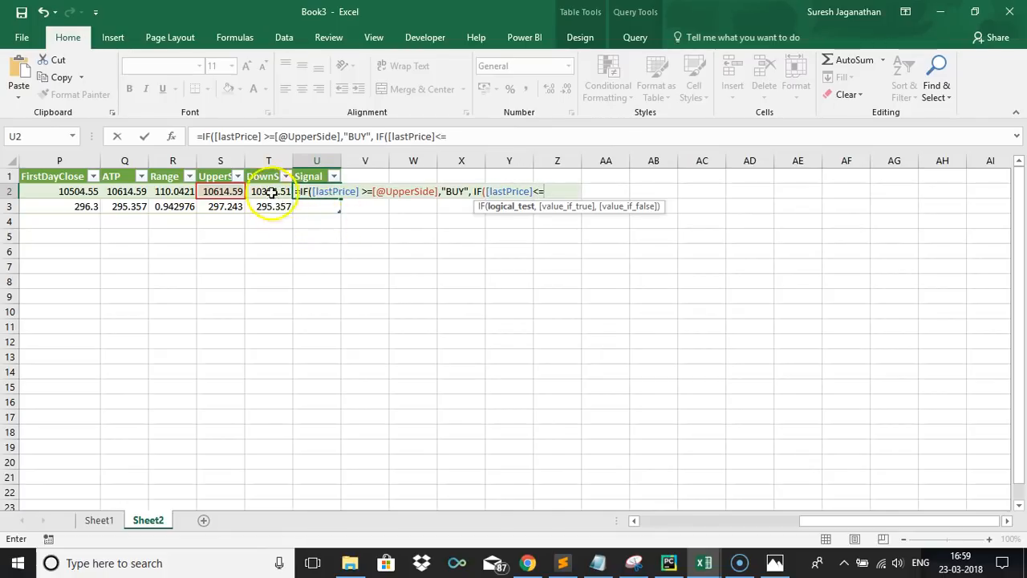
pyautogui.click(261, 190)
pyautogui.write(',"SE')
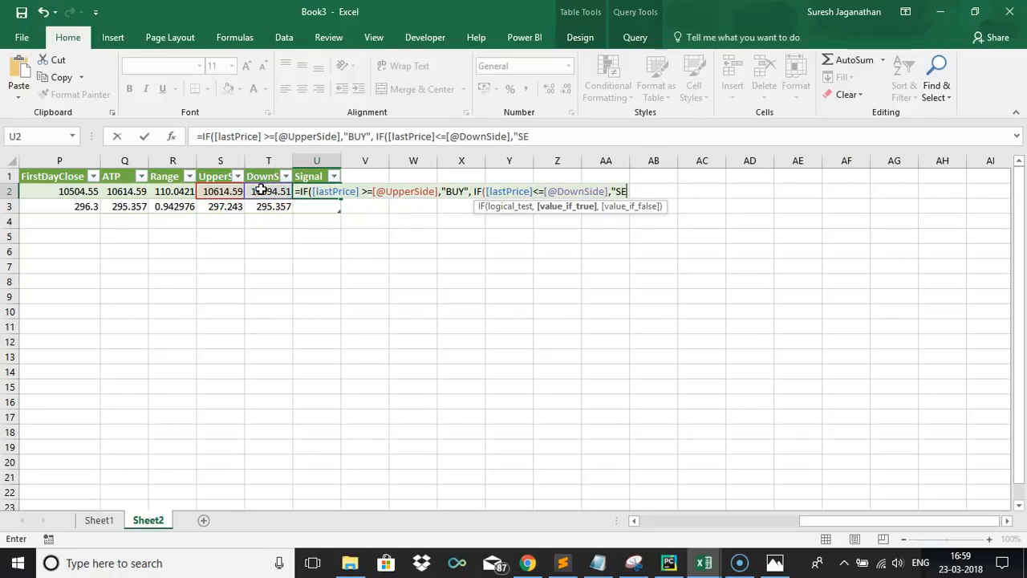
pyautogui.write('LL"))')
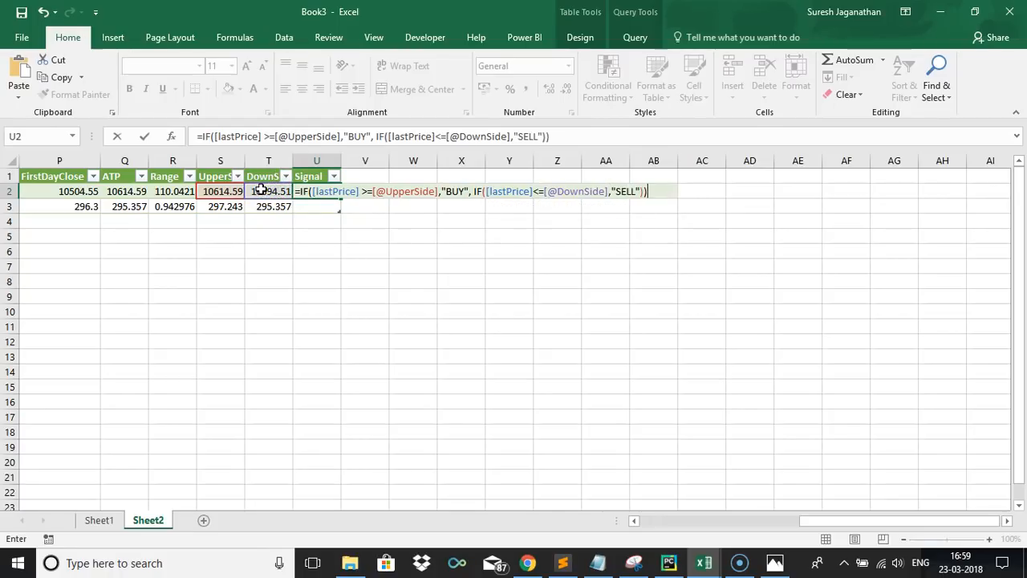
pyautogui.press('Return')
# Overwrite all cells of the Signal column with its new formula and check the formulas in the Signal and DownSide cells
pyautogui.press('Home')
pyautogui.press('Right')
pyautogui.press('Right')
pyautogui.press('Right')
pyautogui.press('Right')
pyautogui.press('Right')
pyautogui.press('Right')
pyautogui.press('Right')
pyautogui.press('Right')
pyautogui.press('Right')
pyautogui.press('Right')
pyautogui.press('Right')
pyautogui.press('Right')
pyautogui.press('Right')
pyautogui.press('Right')
pyautogui.press('Right')
pyautogui.press('Right')
pyautogui.press('Right')
pyautogui.press('Right')
pyautogui.press('Right')
pyautogui.press('Right')
pyautogui.press('Right')
pyautogui.press('Right')
pyautogui.press('Right')
pyautogui.press('Right')
pyautogui.press('Right')
pyautogui.press('Right')
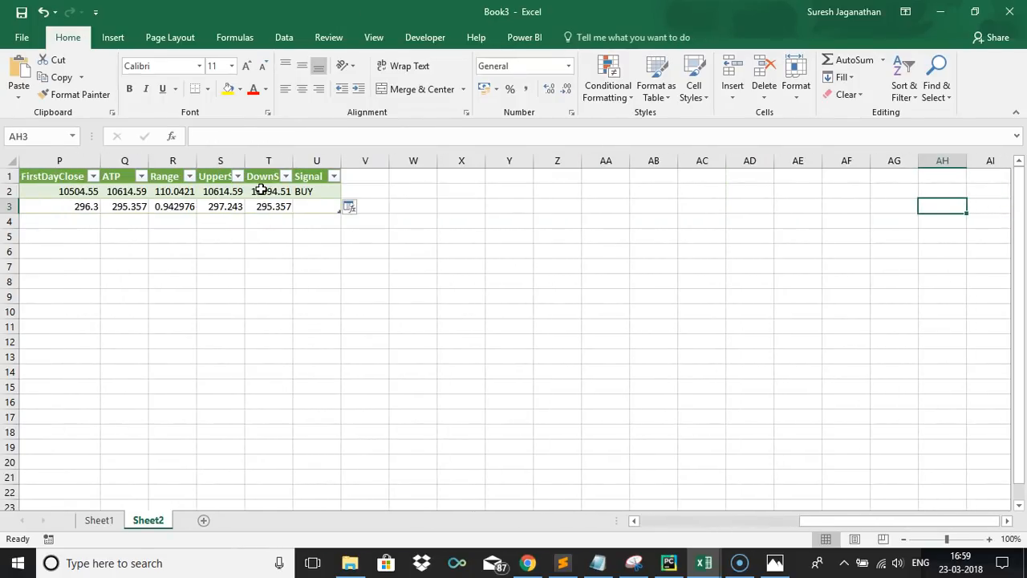
pyautogui.click(354, 210)
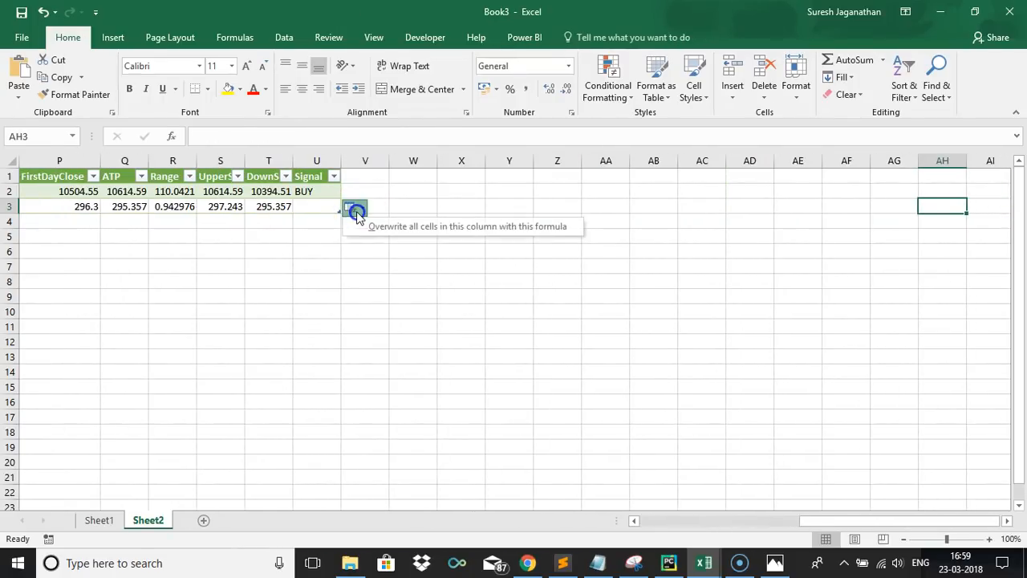
pyautogui.click(361, 224)
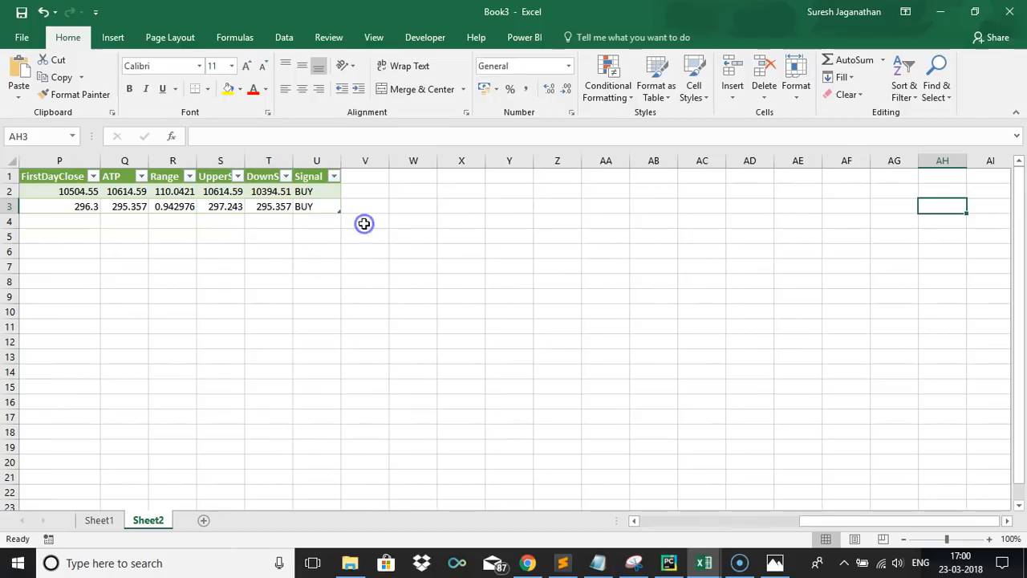
pyautogui.click(321, 209)
pyautogui.click(315, 190)
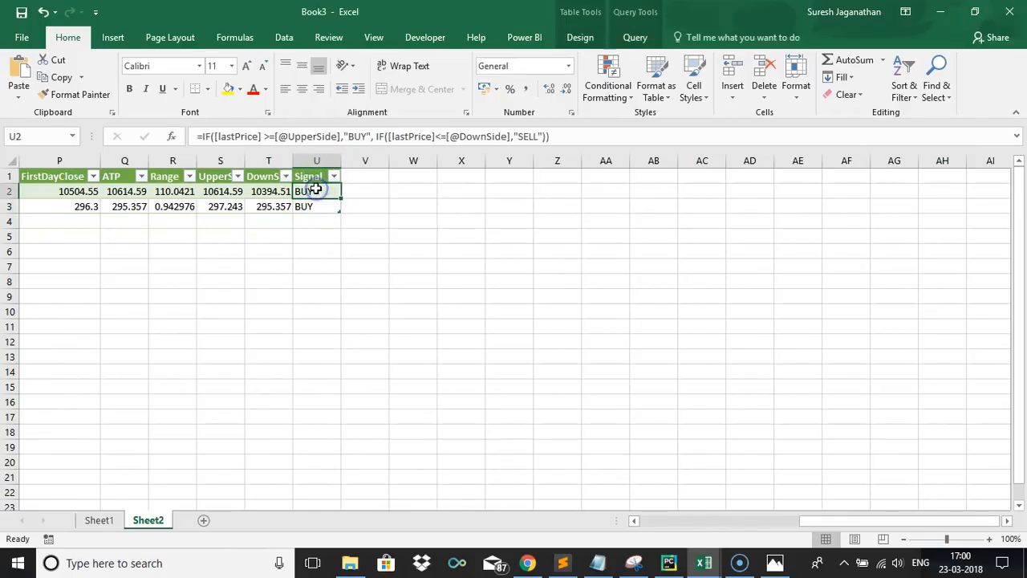
pyautogui.click(302, 206)
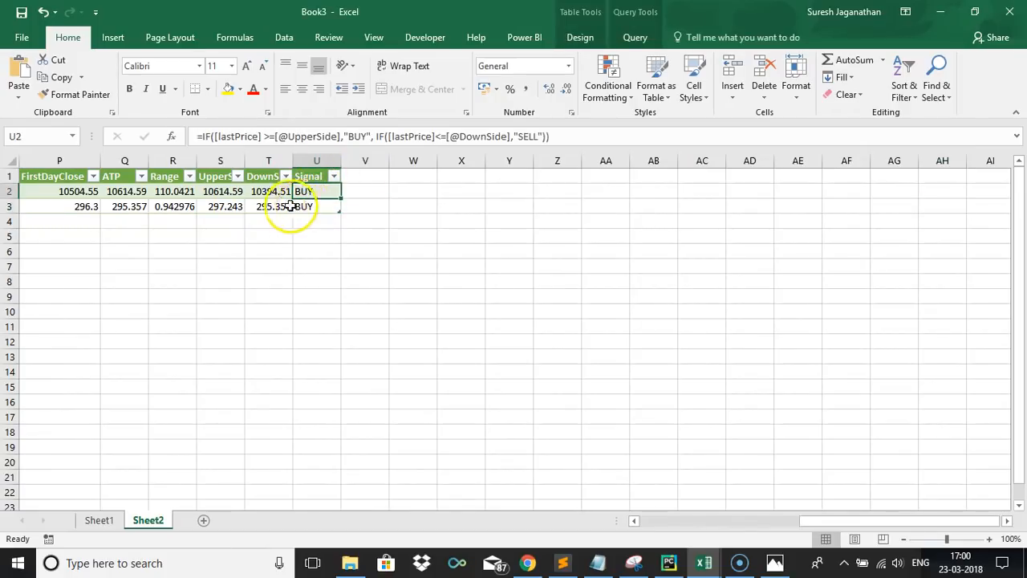
pyautogui.click(265, 193)
pyautogui.click(328, 194)
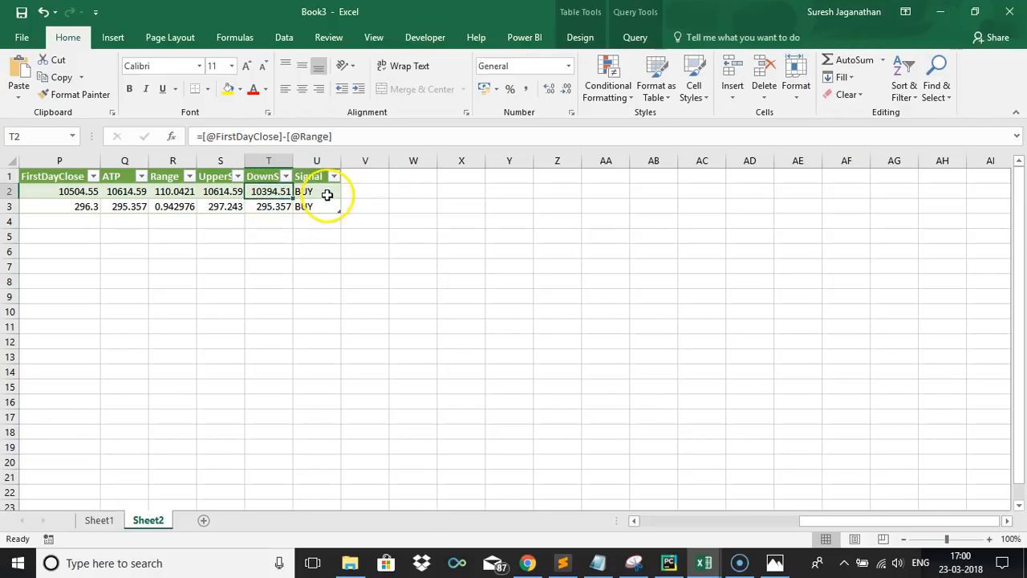
pyautogui.click(273, 194)
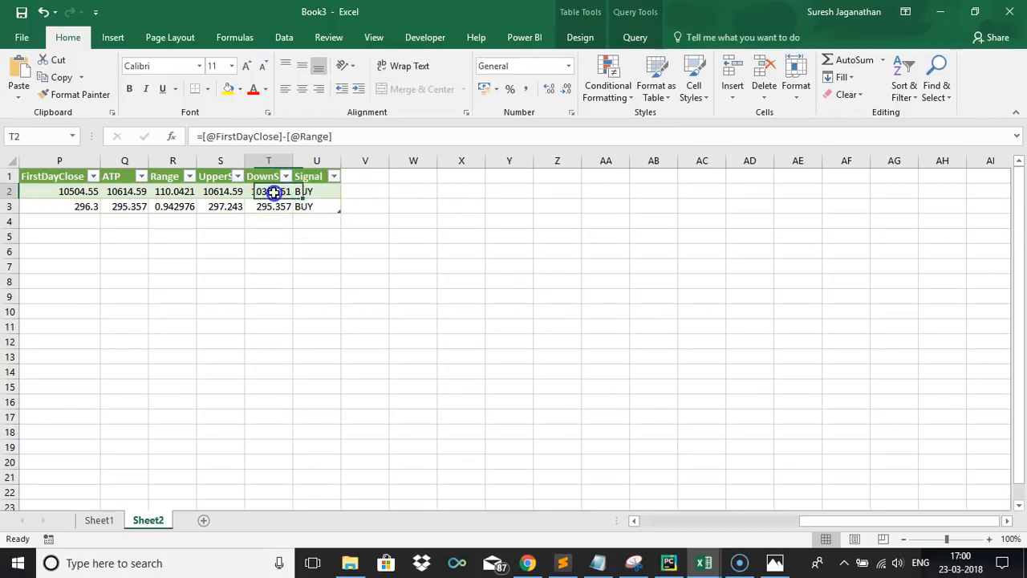
# Show the workbook's queries and open the StockList query for editing
pyautogui.click(283, 40)
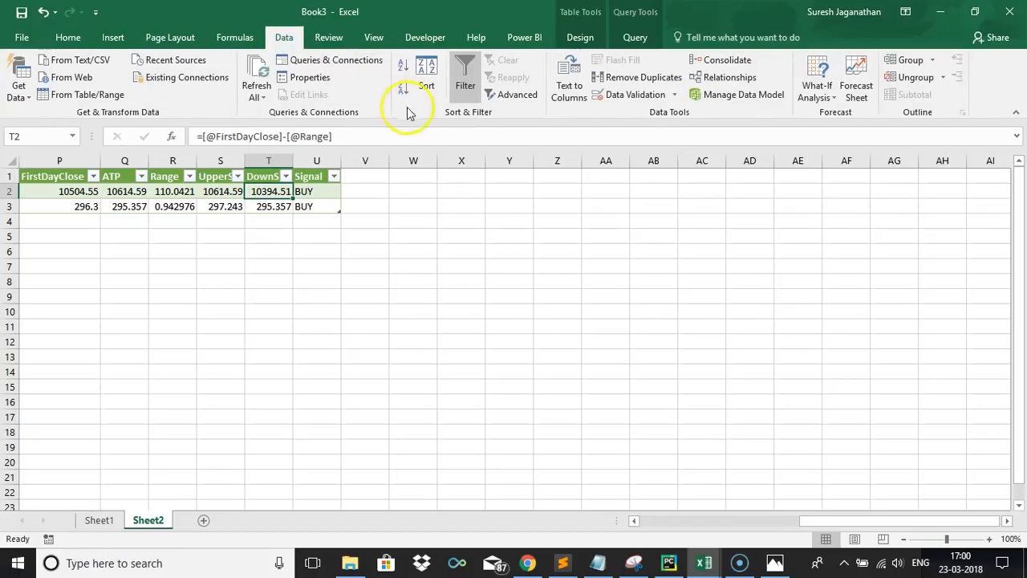
pyautogui.click(325, 61)
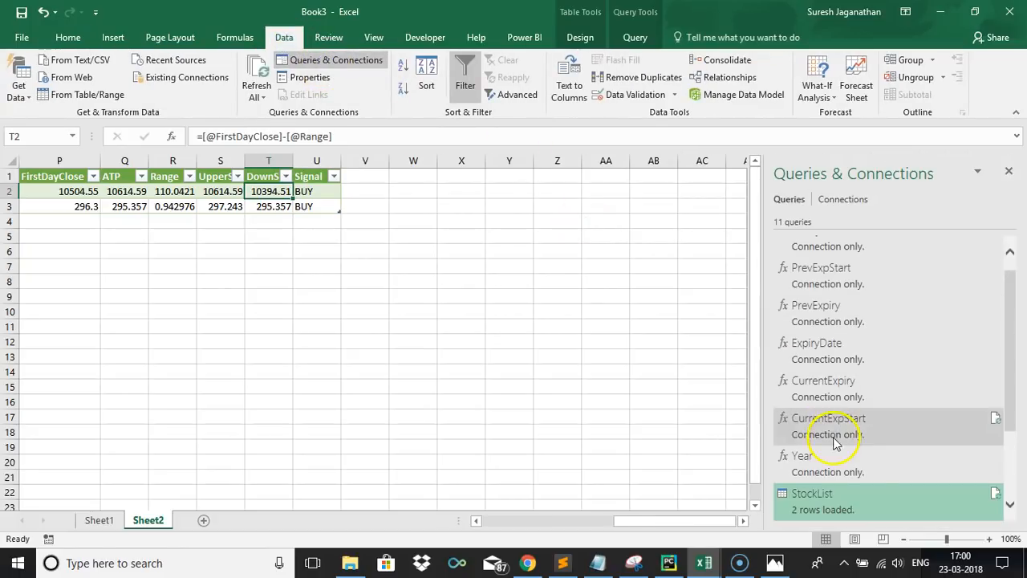
pyautogui.rightClick(847, 511)
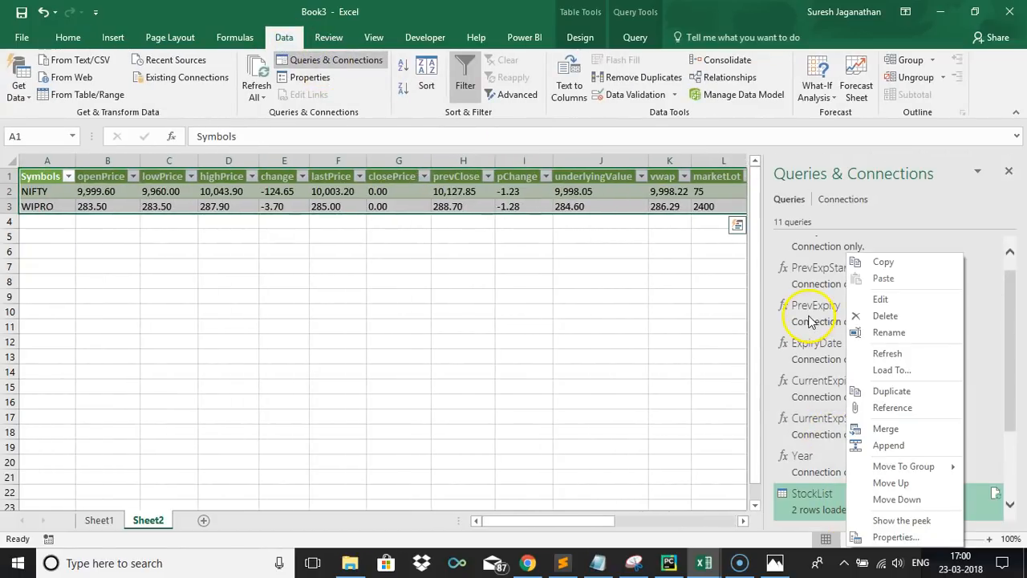
pyautogui.click(879, 300)
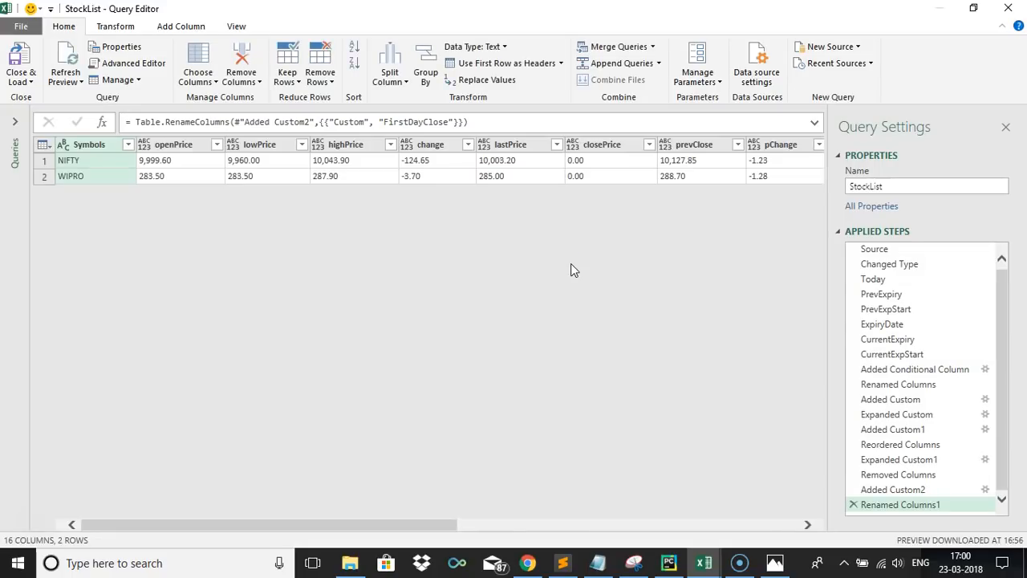
# Change the data type of every StockList column except Symbols and Instrument to Decimal Number
pyautogui.click(187, 178)
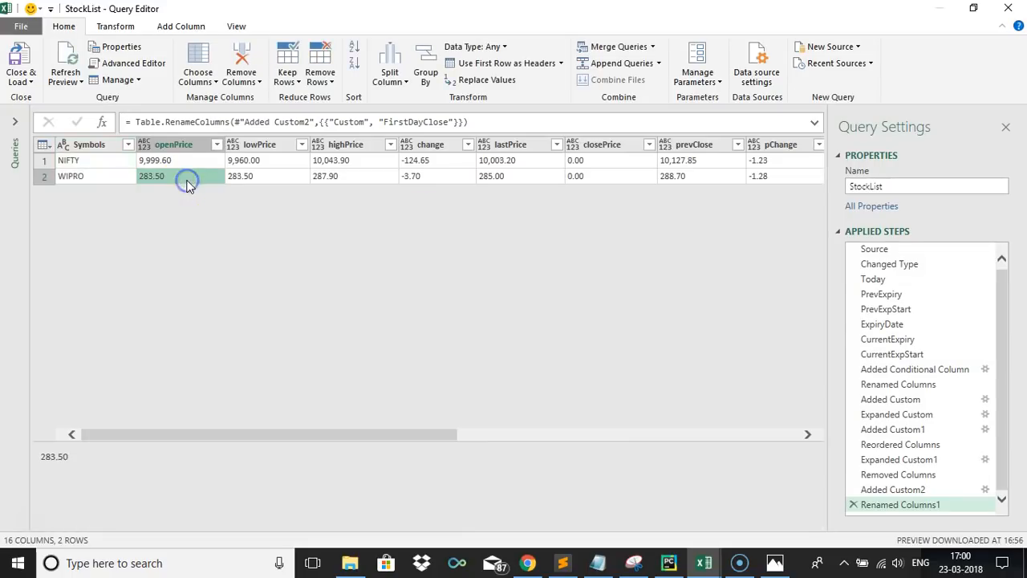
pyautogui.hotkey('ctrl', 'a')
pyautogui.click(84, 146)
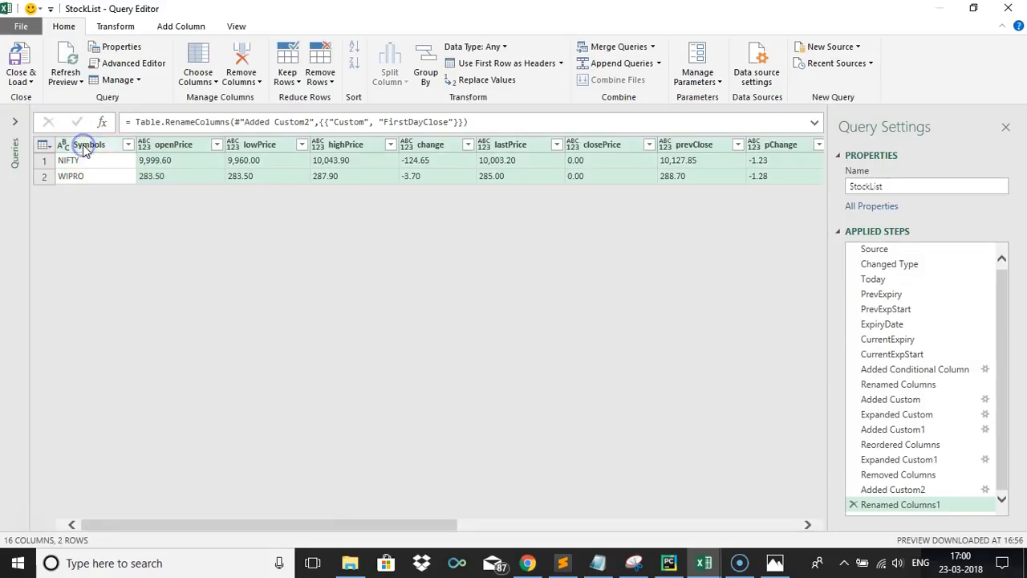
pyautogui.moveTo(277, 526); pyautogui.dragTo(610, 486)
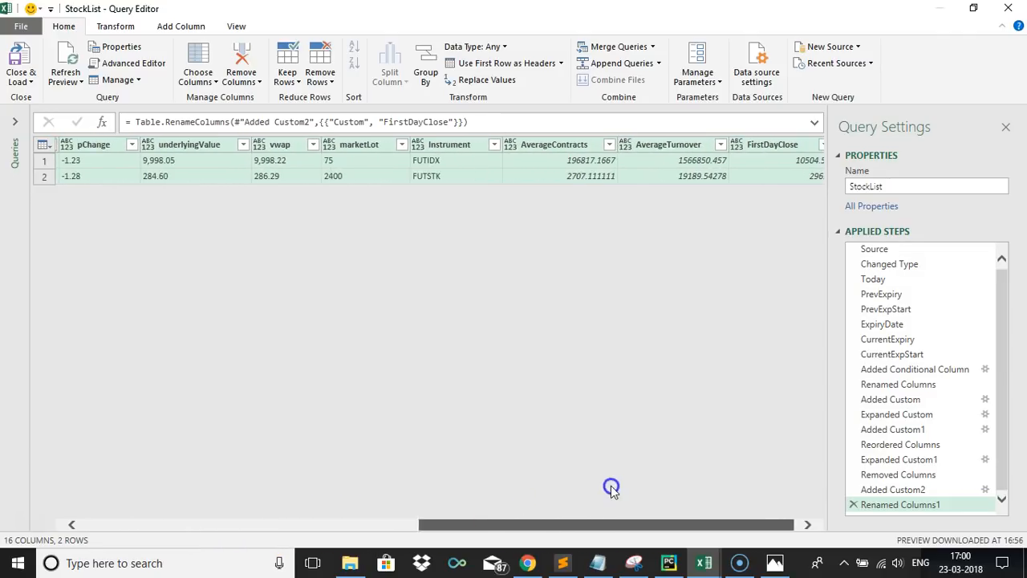
pyautogui.click(440, 144)
pyautogui.moveTo(473, 527); pyautogui.dragTo(548, 521)
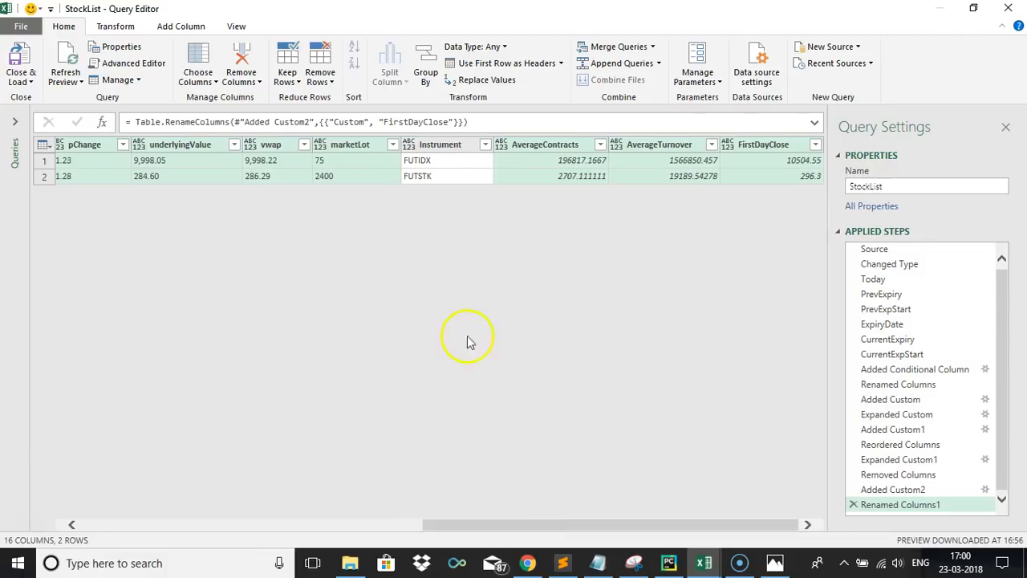
pyautogui.click(504, 48)
pyautogui.click(501, 62)
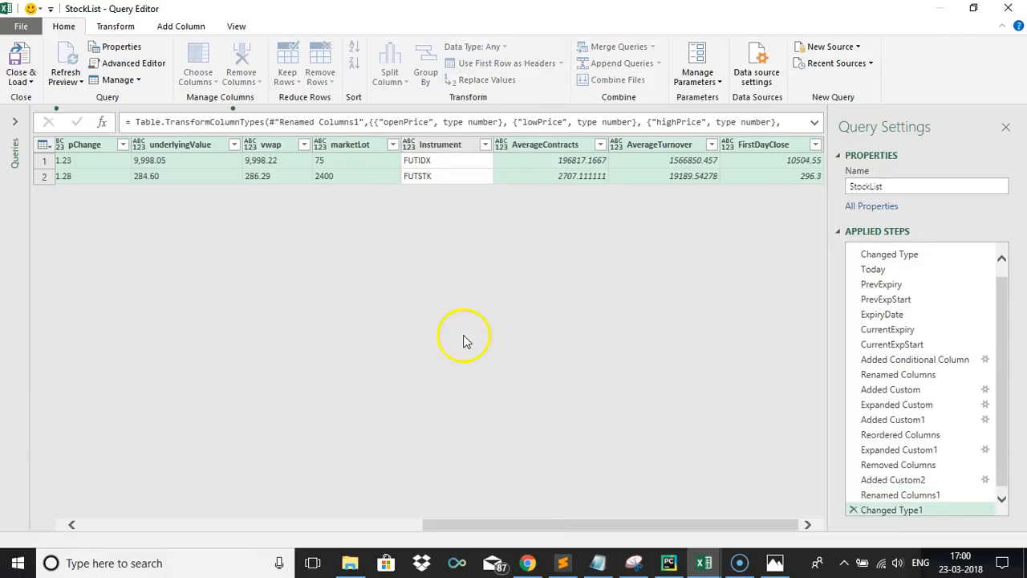
# Round the AverageContracts and AverageTurnover columns to two decimal places and load the edited query back into the worksheet
pyautogui.click(553, 147)
pyautogui.keyDown('ctrl'); pyautogui.click(666, 146); pyautogui.keyUp('ctrl')
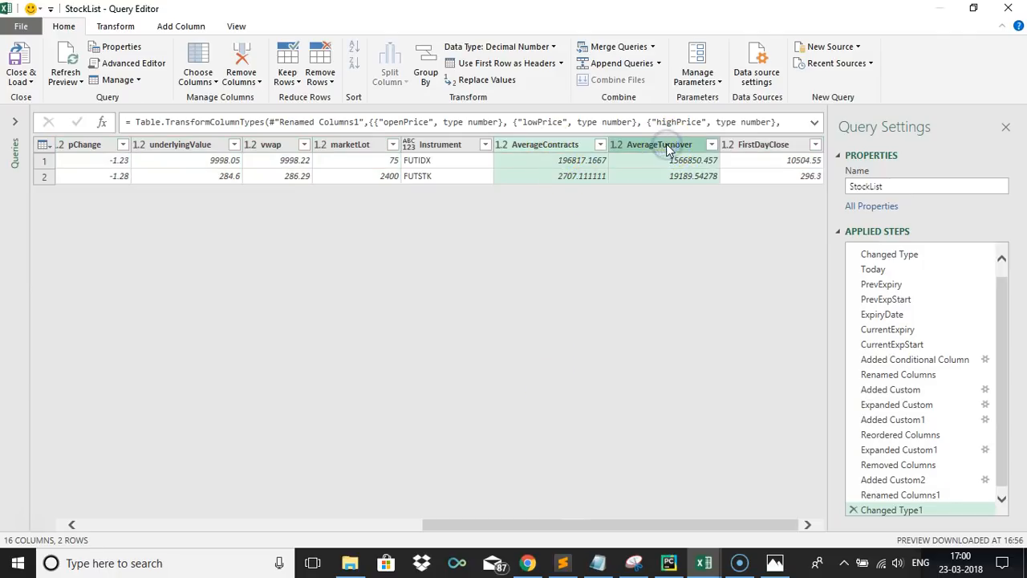
pyautogui.click(116, 26)
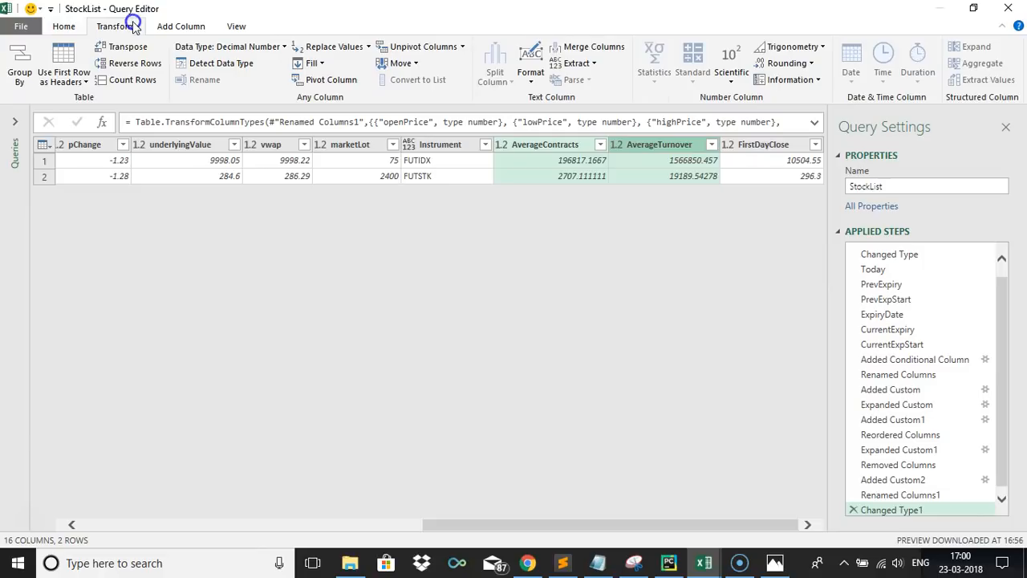
pyautogui.click(788, 63)
pyautogui.click(796, 114)
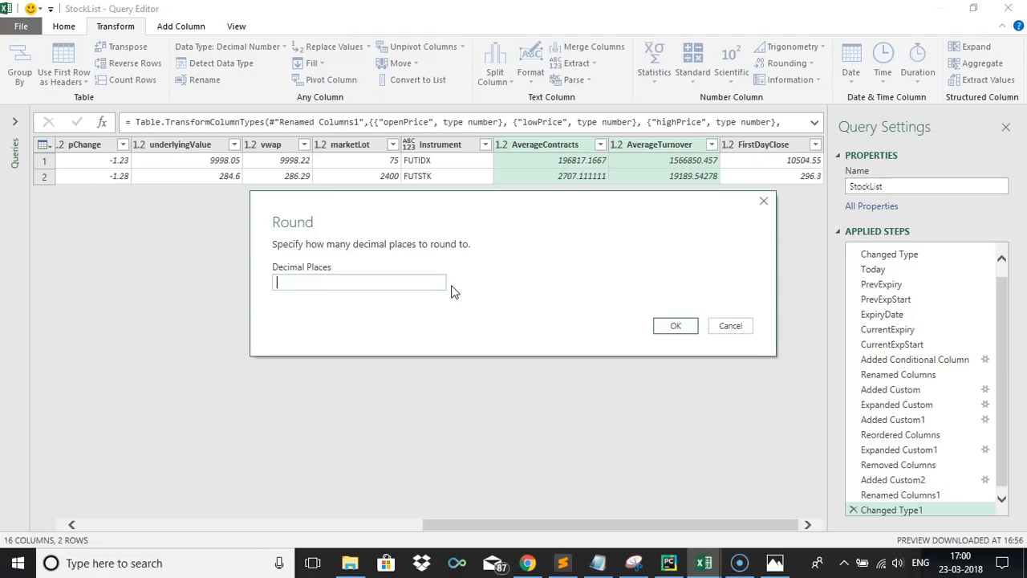
pyautogui.click(672, 326)
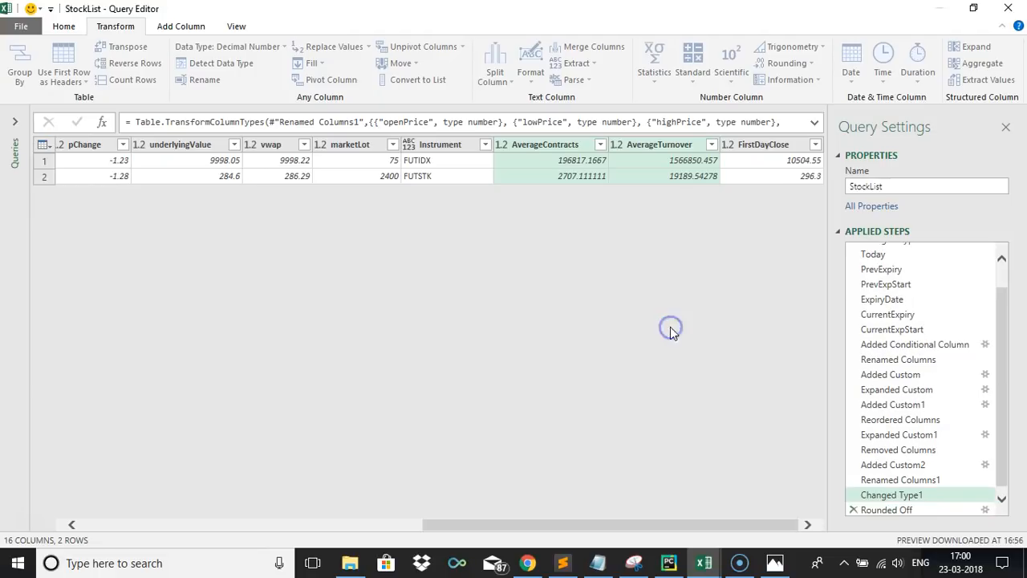
pyautogui.click(64, 26)
pyautogui.click(23, 56)
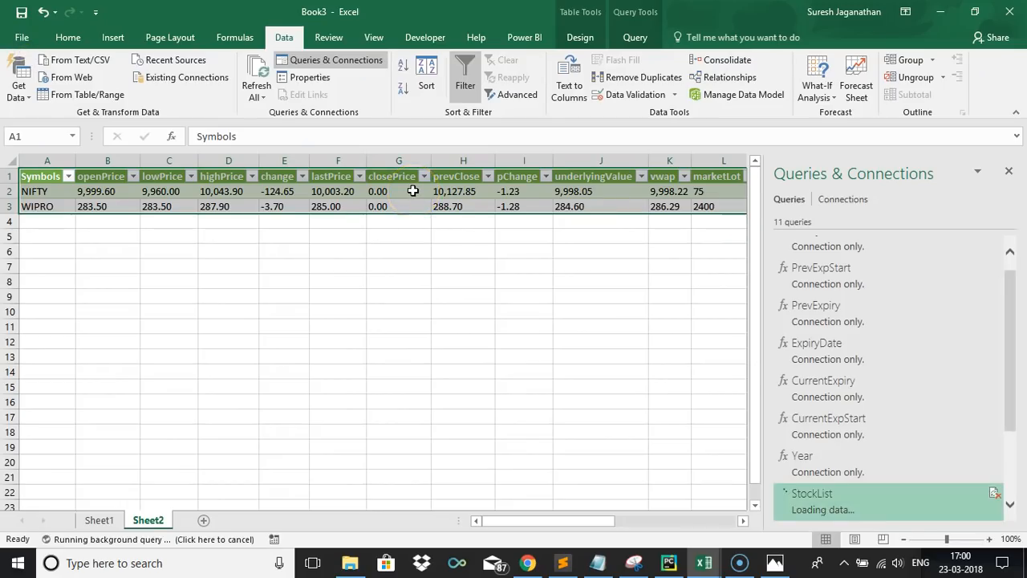
# Examine the calculated columns of the reloaded table and the formulas in the first-row Signal and UpperSide cells
pyautogui.click(488, 205)
pyautogui.press('Right')
pyautogui.press('Right')
pyautogui.press('Right')
pyautogui.press('Right')
pyautogui.press('Right')
pyautogui.press('Right')
pyautogui.press('Right')
pyautogui.press('Right')
pyautogui.press('Right')
pyautogui.press('Right')
pyautogui.press('Right')
pyautogui.press('Right')
pyautogui.press('Right')
pyautogui.press('Right')
pyautogui.press('Right')
pyautogui.press('Right')
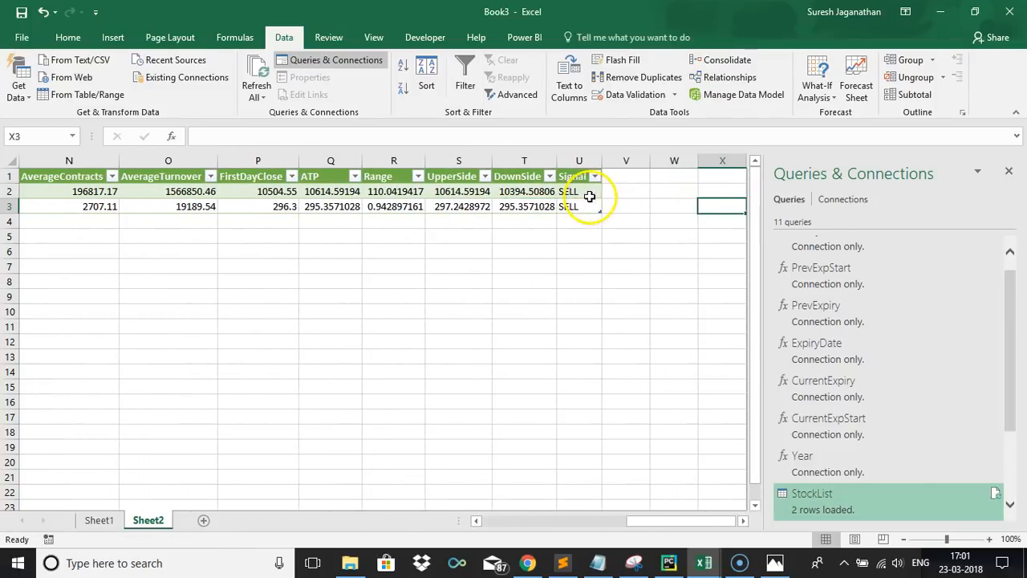
pyautogui.click(590, 197)
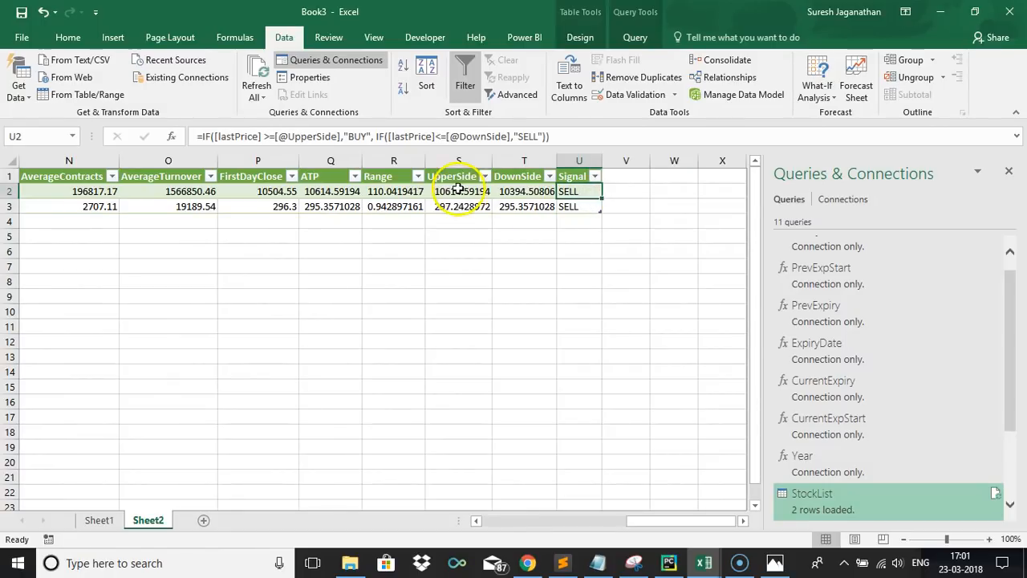
pyautogui.click(454, 191)
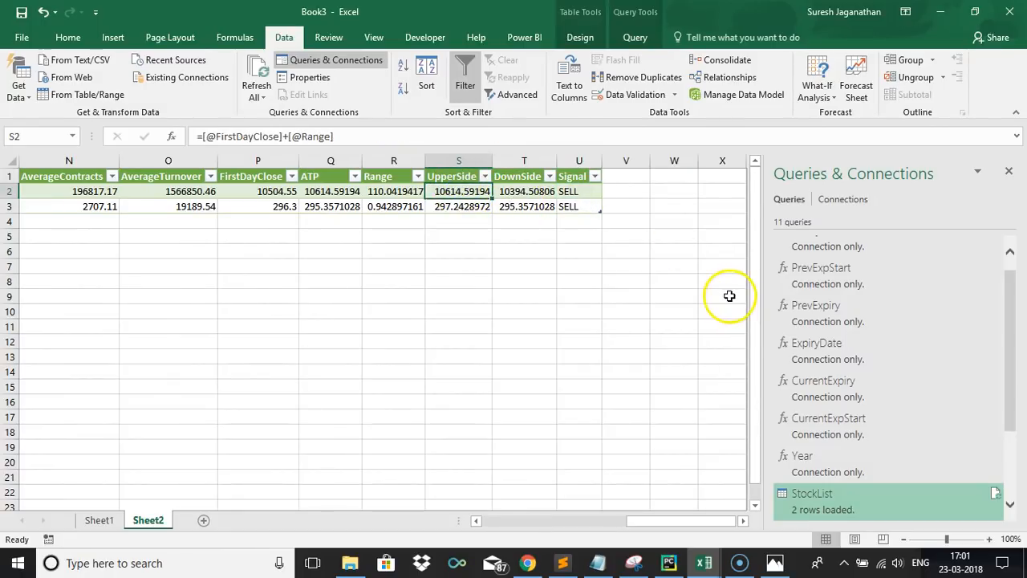
# Refresh the StockList query and review the table's calculated columns through Signal
pyautogui.click(998, 492)
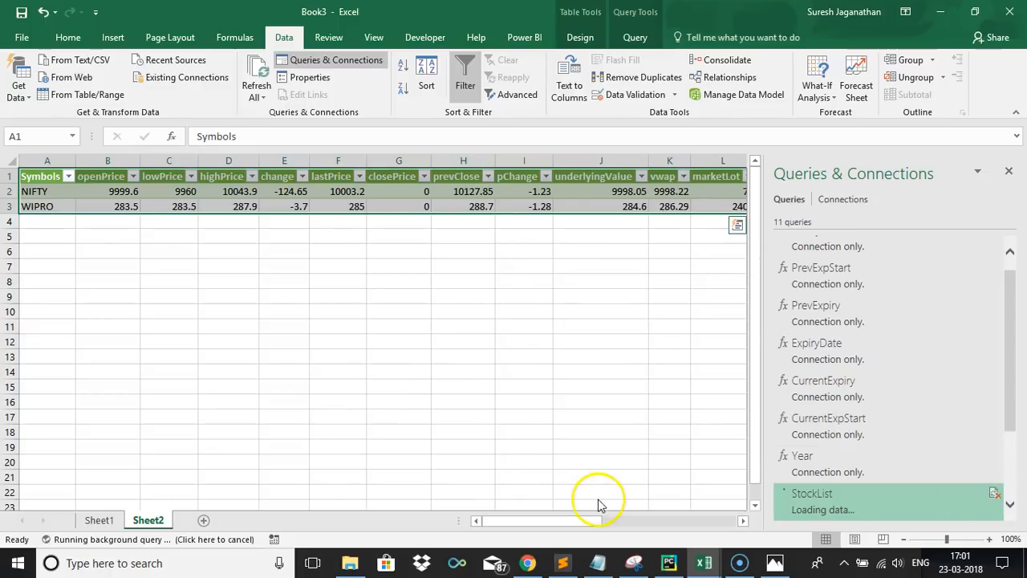
pyautogui.moveTo(553, 521); pyautogui.dragTo(722, 517)
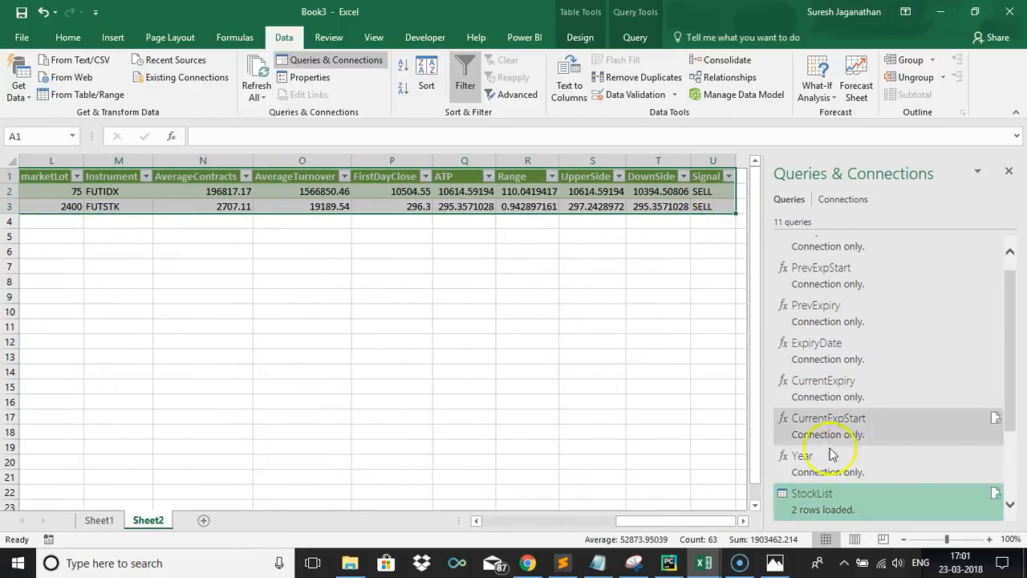
# Review the WIPRO row of the StockList table across its columns through Signal
pyautogui.rightClick(812, 507)
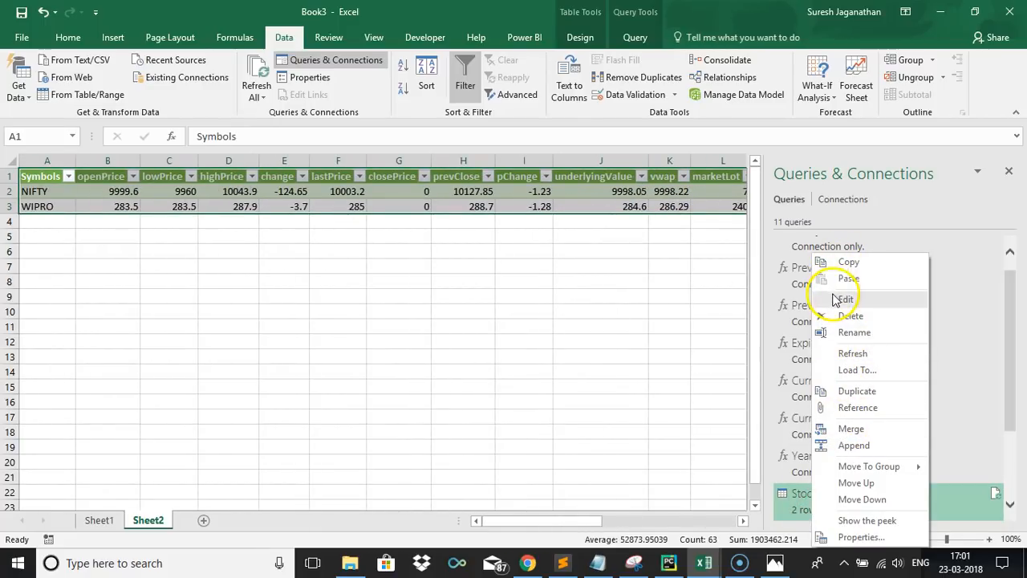
pyautogui.click(655, 207)
pyautogui.press('Right')
pyautogui.press('Right')
pyautogui.press('Right')
pyautogui.press('Right')
pyautogui.press('Right')
pyautogui.press('Right')
pyautogui.press('Right')
pyautogui.press('Right')
pyautogui.press('Right')
pyautogui.press('Right')
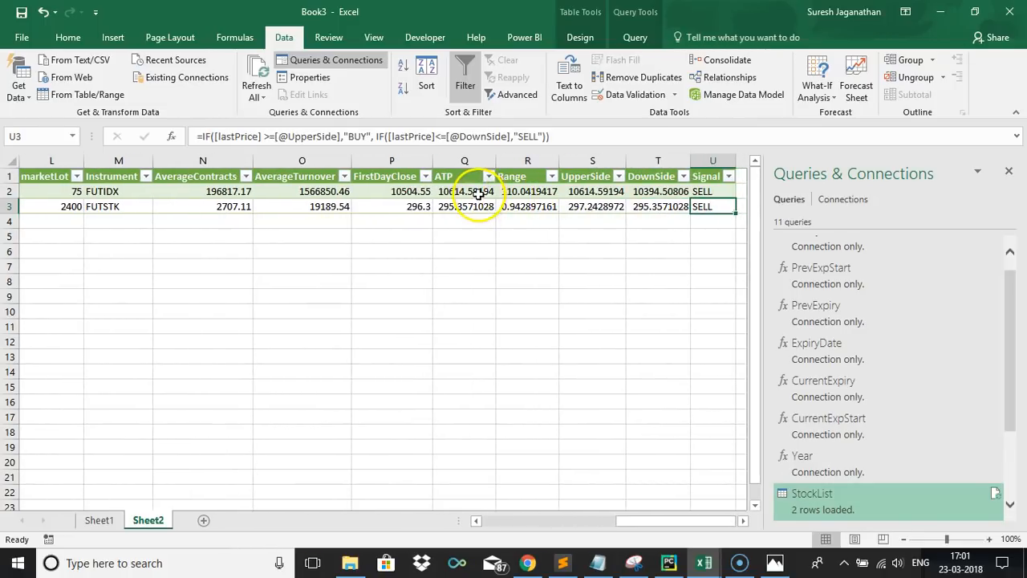
# Round the ATP formula to two decimal places with ROUND and apply it to the whole ATP column
pyautogui.click(469, 191)
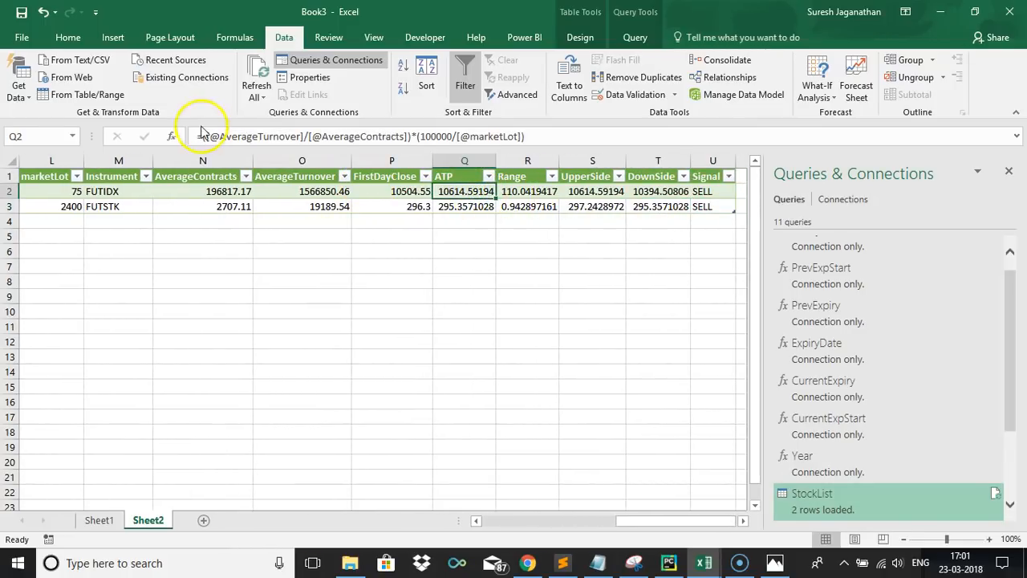
pyautogui.click(202, 135)
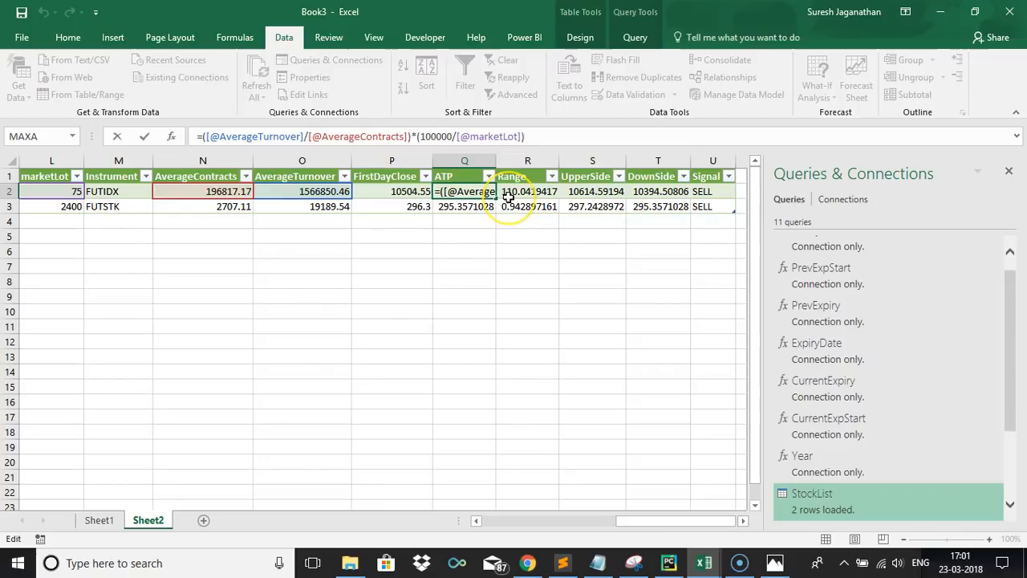
pyautogui.write('ROUND')
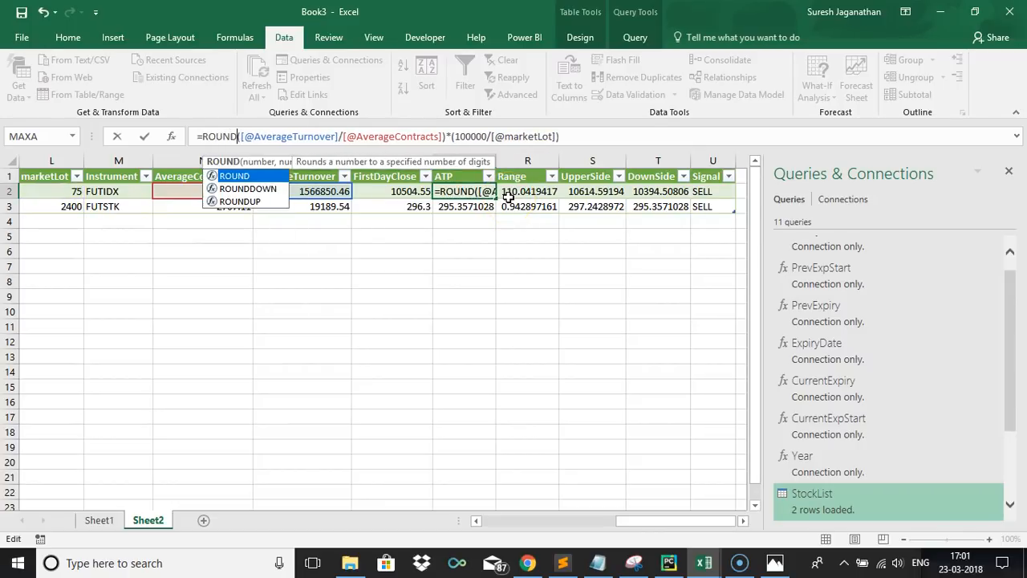
pyautogui.write('(')
pyautogui.click(598, 137)
pyautogui.write(',2)')
pyautogui.press('Tab')
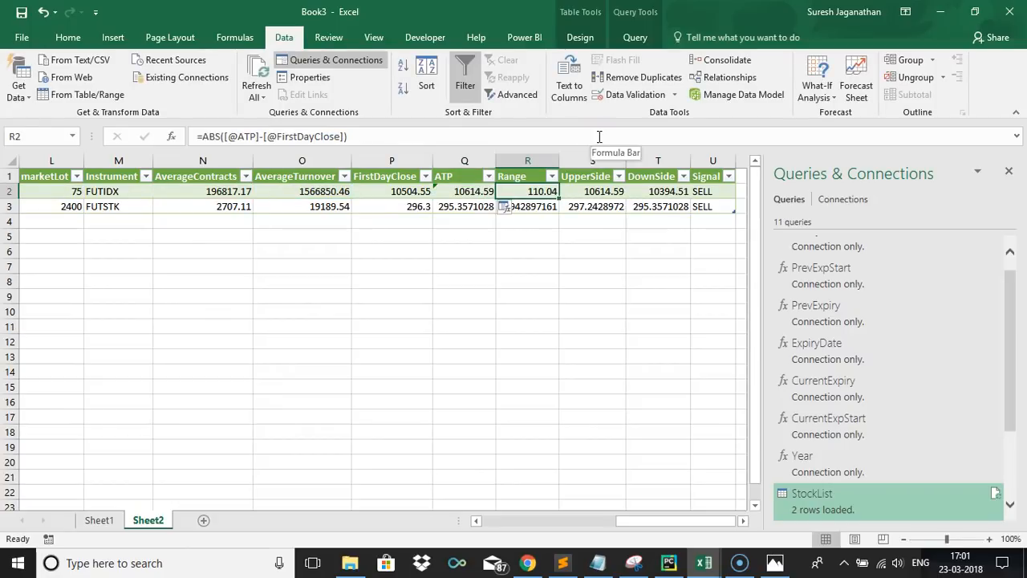
pyautogui.click(506, 207)
pyautogui.click(594, 226)
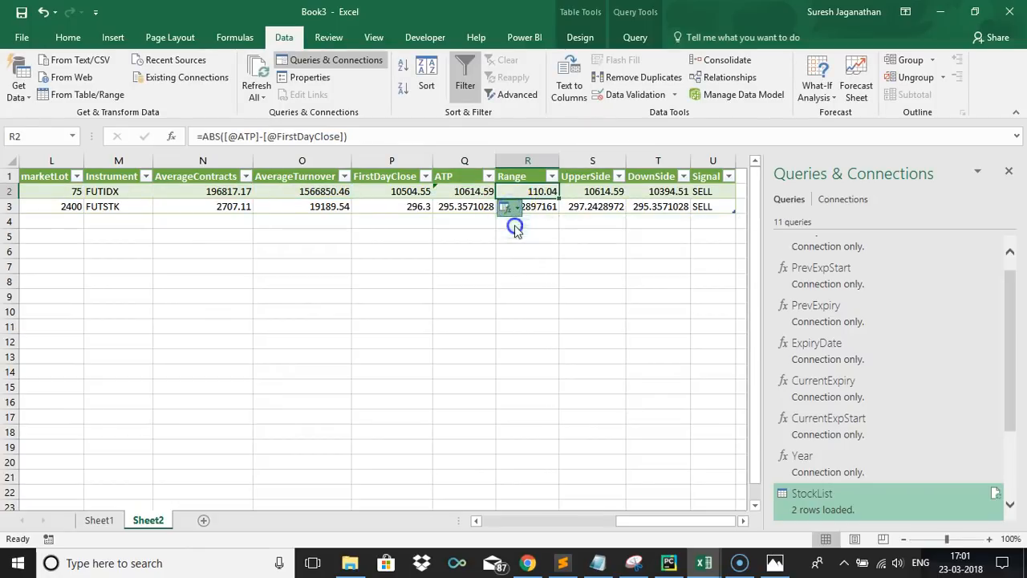
# Check the columns at the table's far end and close the Queries & Connections pane
pyautogui.hotkey('ctrl', 'Right')
pyautogui.press('Right')
pyautogui.press('Right')
pyautogui.press('Right')
pyautogui.press('Right')
pyautogui.press('Right')
pyautogui.press('Right')
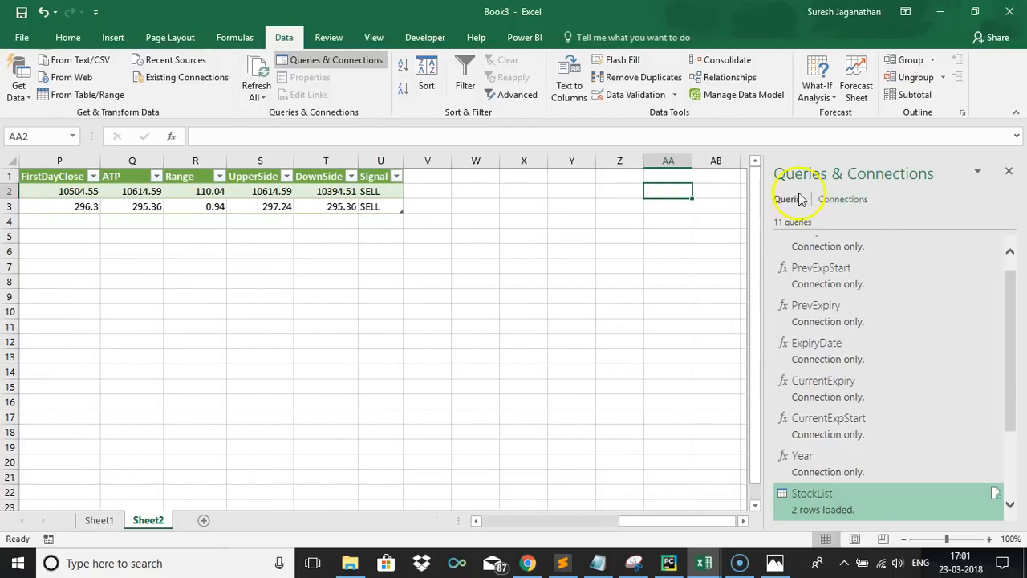
pyautogui.click(1009, 171)
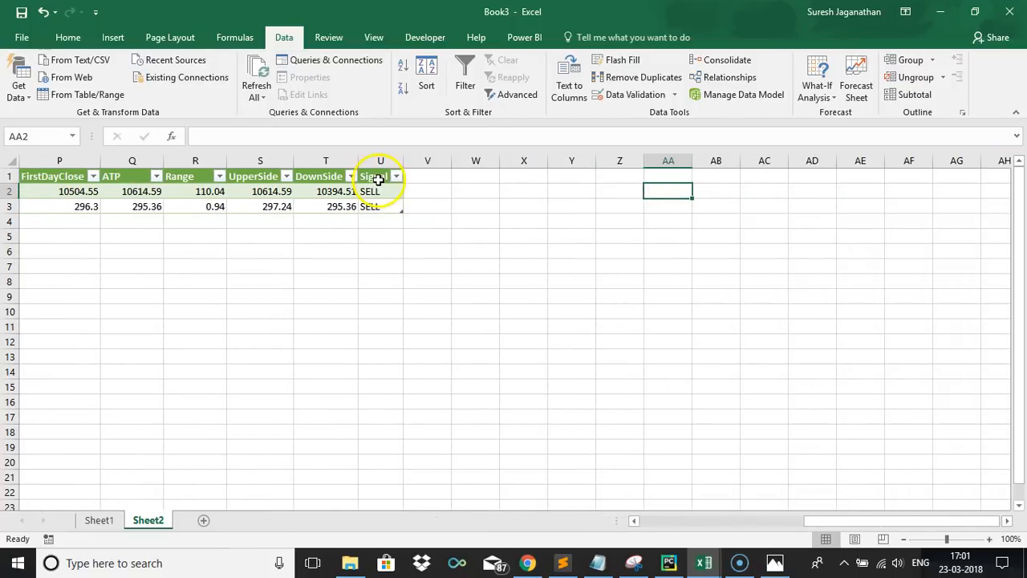
# Examine the first-row Signal formula and review the NIFTY row's values back to the Symbols column
pyautogui.click(377, 191)
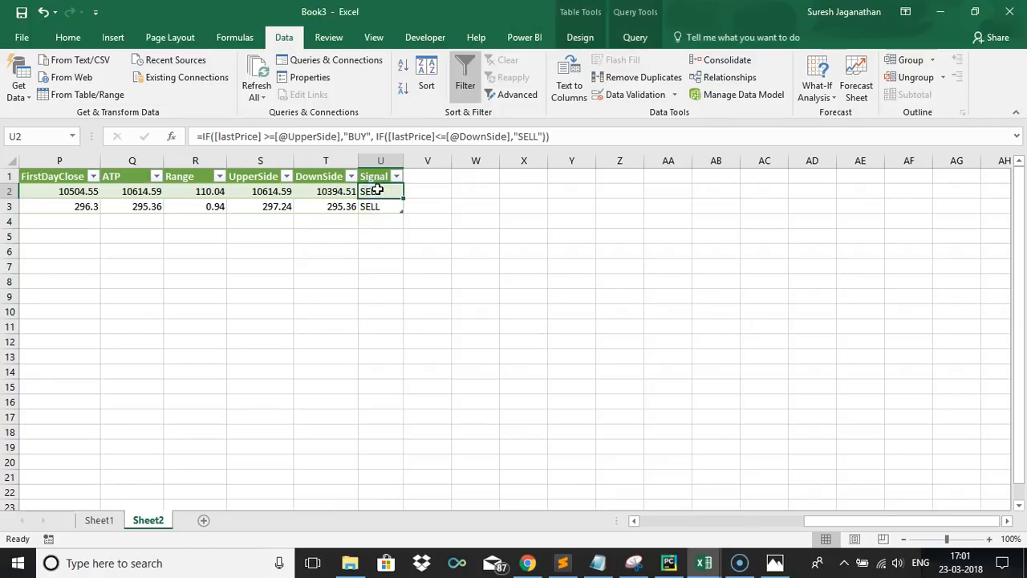
pyautogui.press('Left')
pyautogui.press('Left')
pyautogui.press('Left')
pyautogui.press('Left')
pyautogui.press('Left')
pyautogui.press('Left')
pyautogui.press('Left')
pyautogui.press('Left')
pyautogui.press('Left')
pyautogui.press('Left')
pyautogui.press('Left')
pyautogui.press('Left')
pyautogui.press('Left')
pyautogui.press('Left')
pyautogui.press('Left')
pyautogui.press('Left')
pyautogui.press('Left')
pyautogui.press('Left')
pyautogui.press('Left')
pyautogui.press('Left')
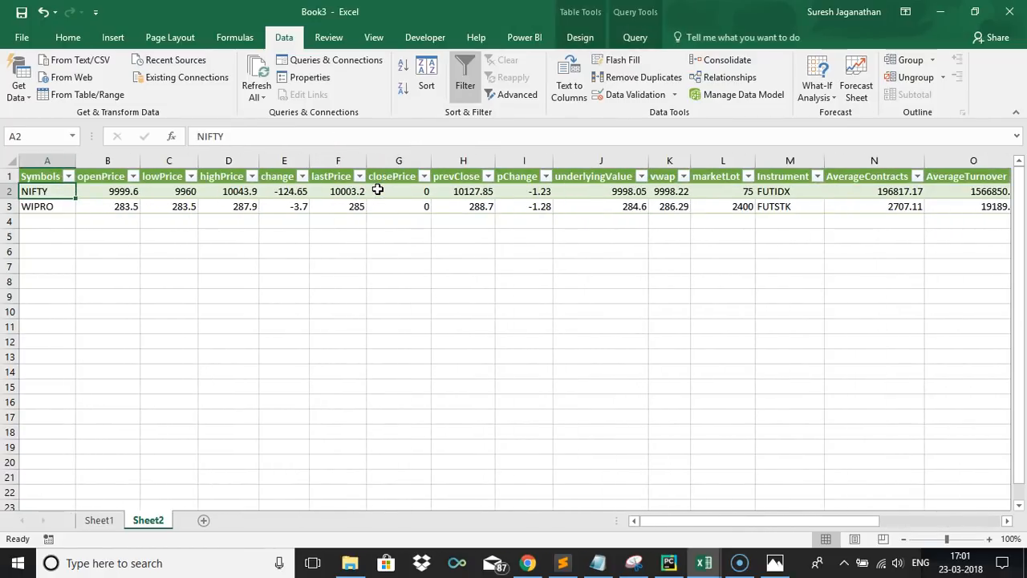
# Rename Sheet1 as Misc
pyautogui.click(99, 520)
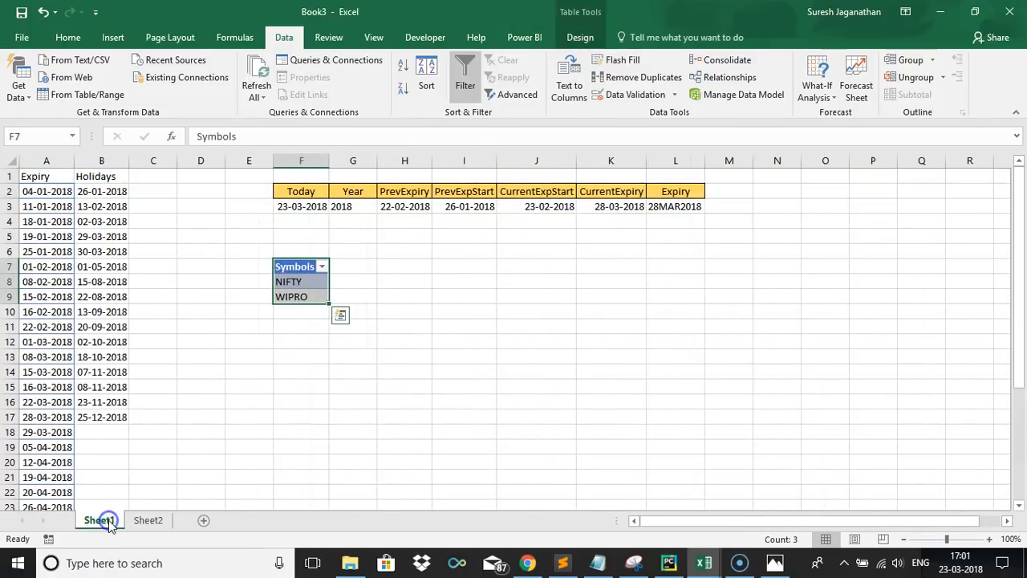
pyautogui.doubleClick(104, 519)
pyautogui.write('Misc')
pyautogui.press('Return')
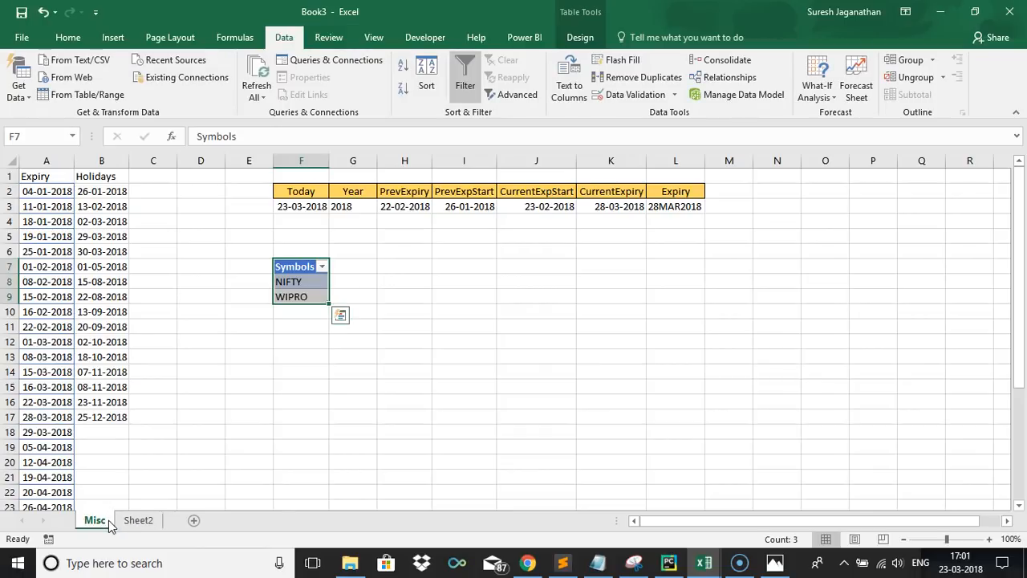
# Format the Expiry list in A1:A33 as a table with headers, using the light blue style with a solid header
pyautogui.click(46, 177)
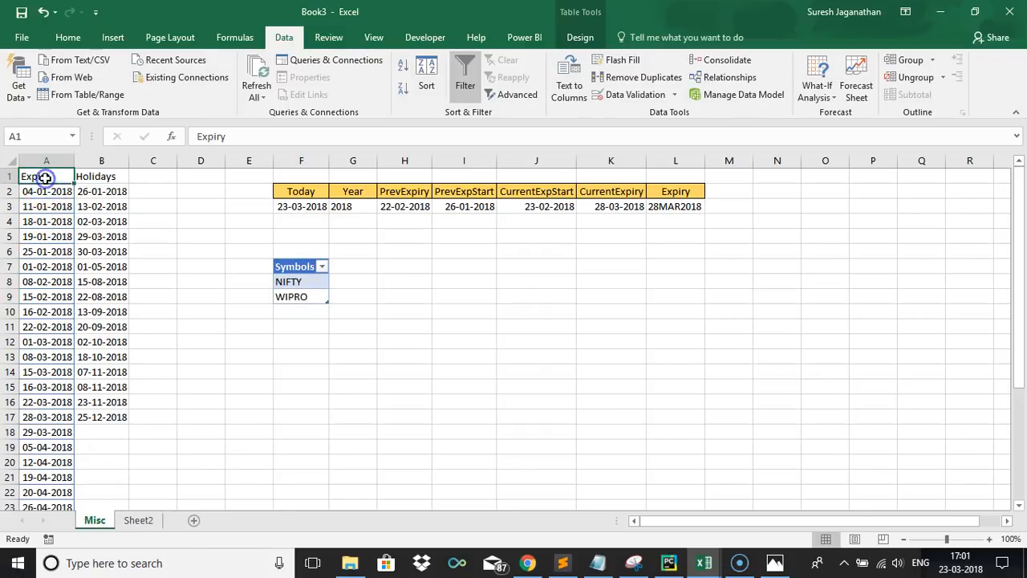
pyautogui.hotkey('ctrl', 'shift', 'Down')
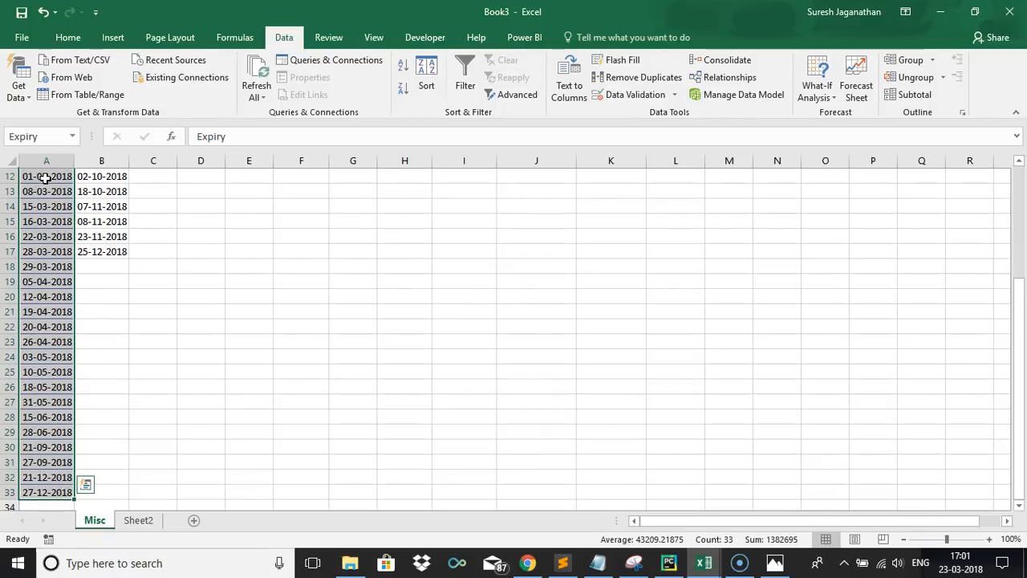
pyautogui.click(67, 38)
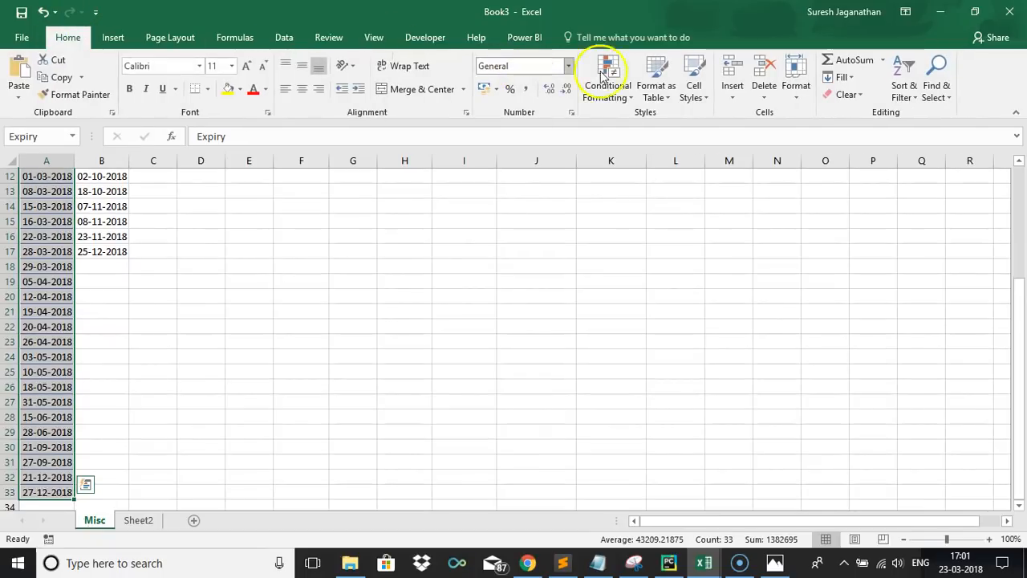
pyautogui.click(654, 90)
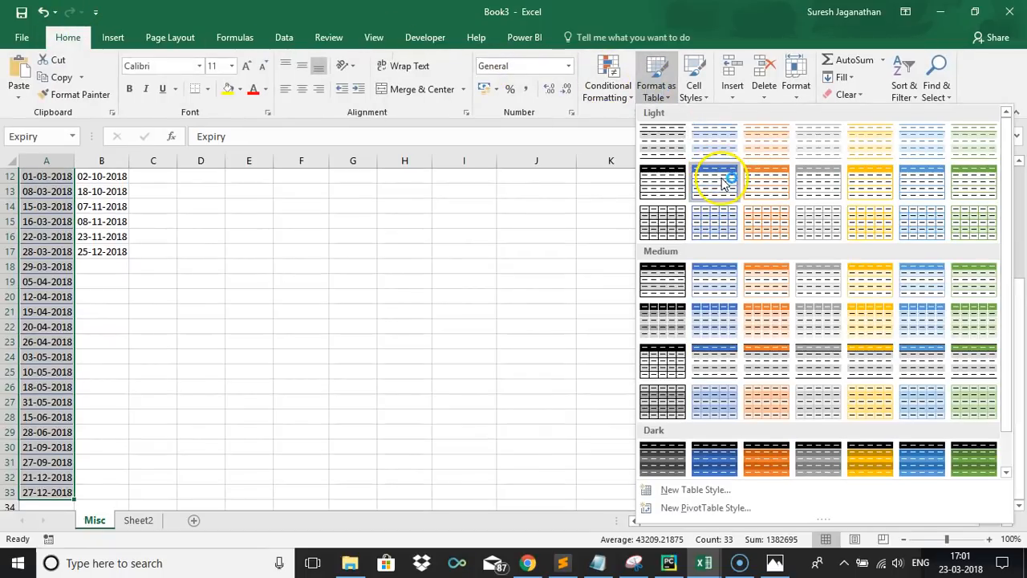
pyautogui.click(714, 181)
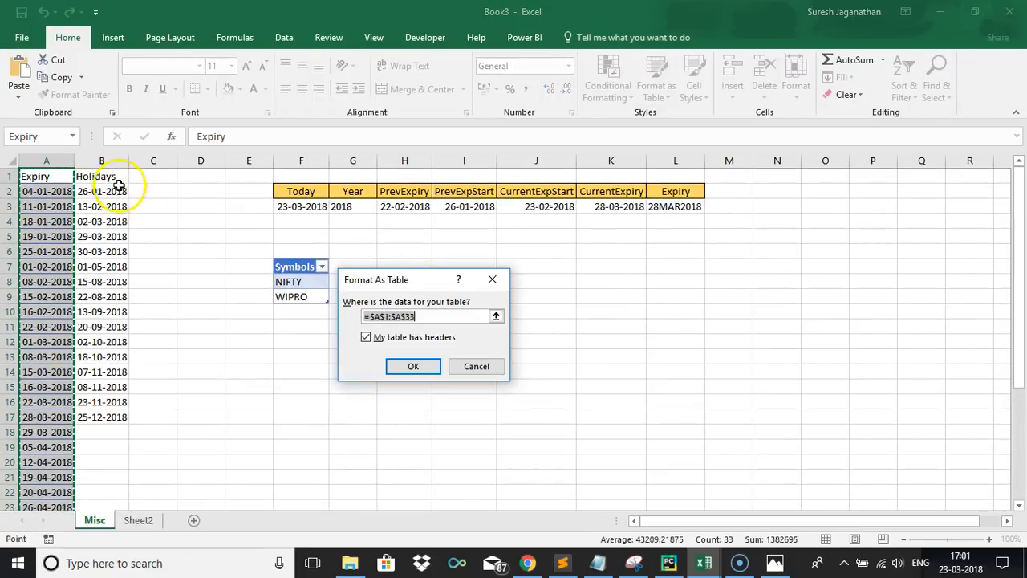
pyautogui.click(413, 366)
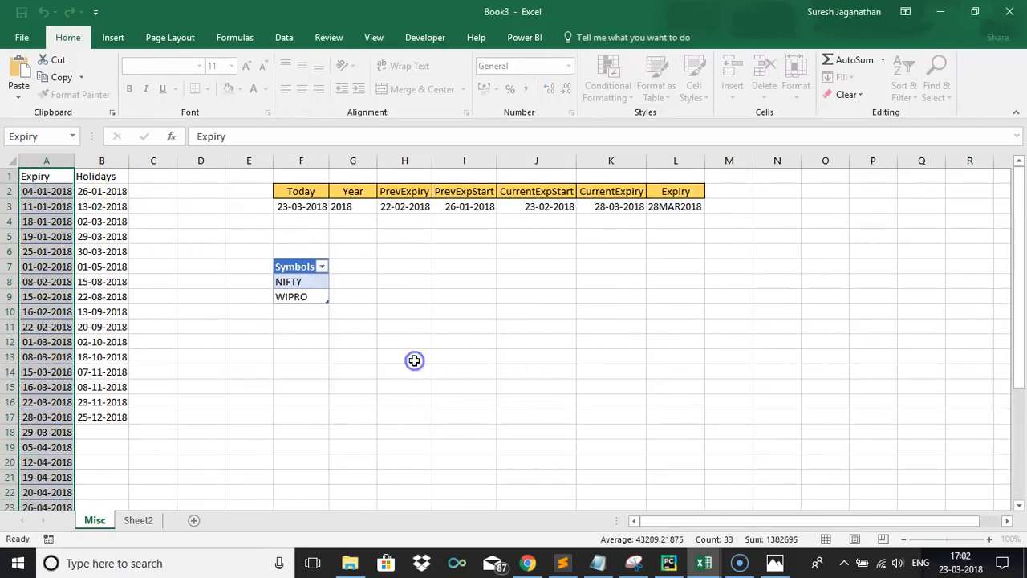
# Format the Holidays list in B1:B17 as a table with headers, using a gold medium style
pyautogui.moveTo(126, 177); pyautogui.dragTo(119, 417)
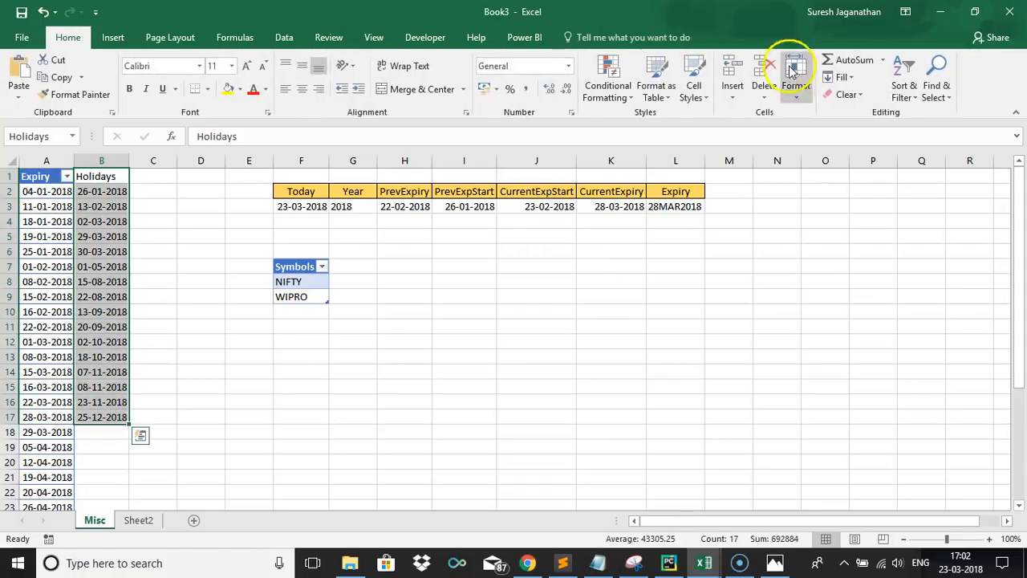
pyautogui.click(656, 88)
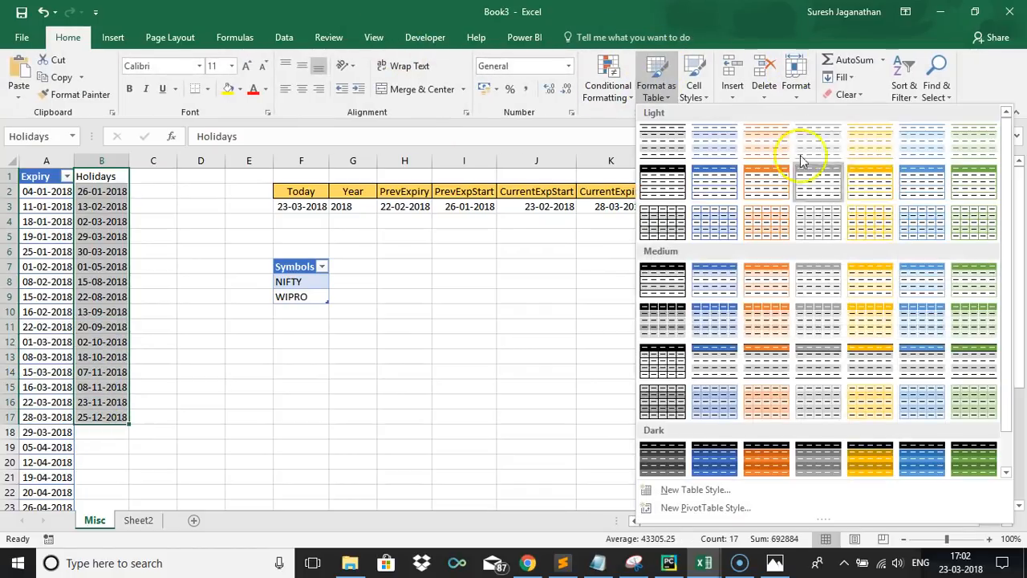
pyautogui.click(871, 322)
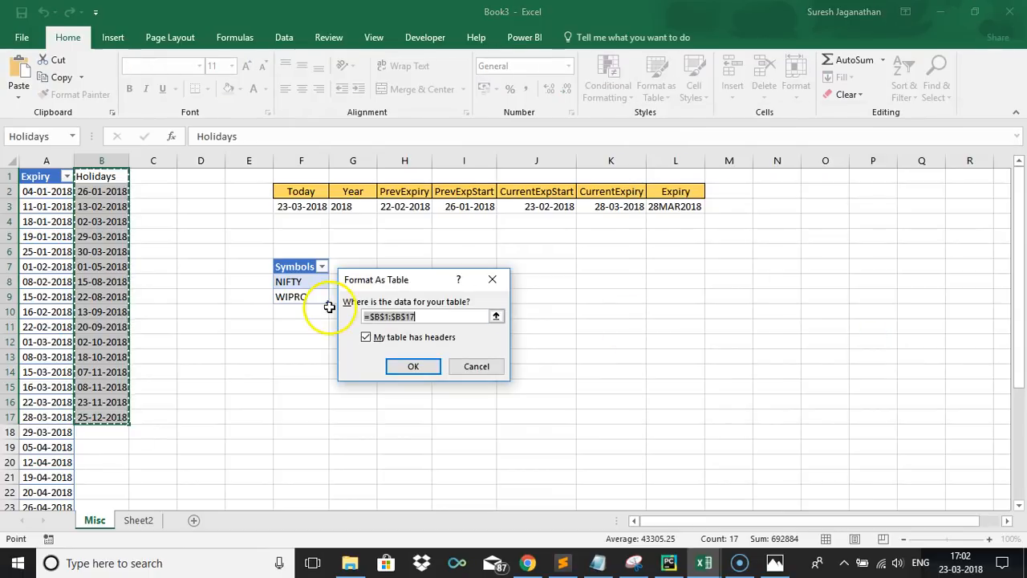
pyautogui.click(413, 368)
# Hide the gridlines on the Misc sheet
pyautogui.click(371, 37)
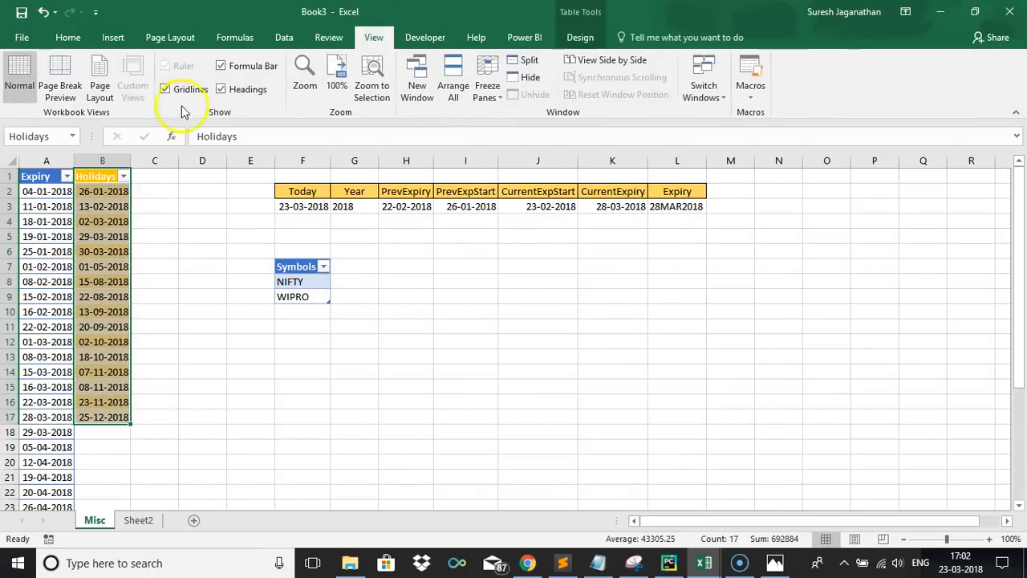
pyautogui.click(167, 89)
pyautogui.click(401, 293)
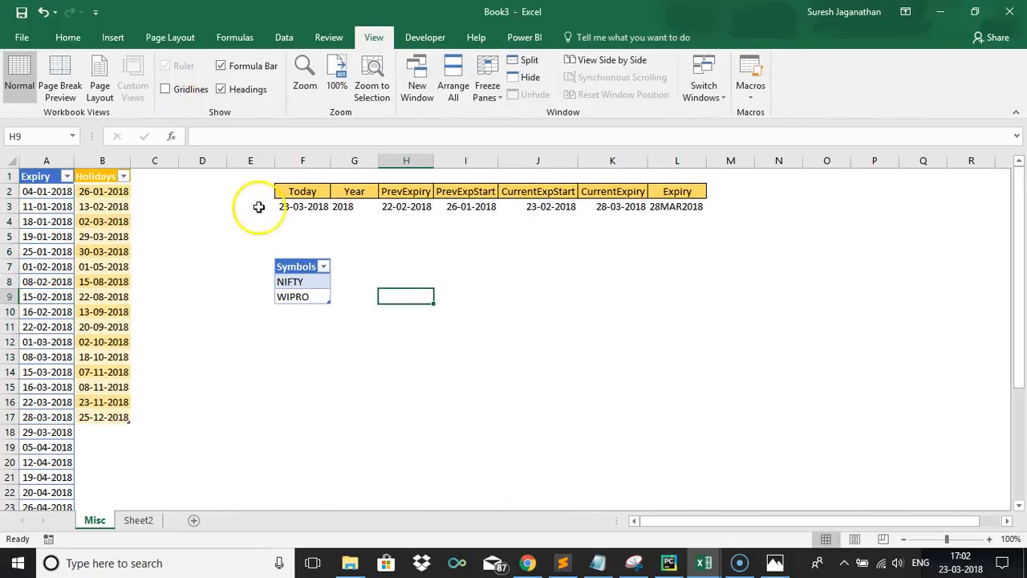
# Rename Sheet2 as LiveData
pyautogui.click(138, 520)
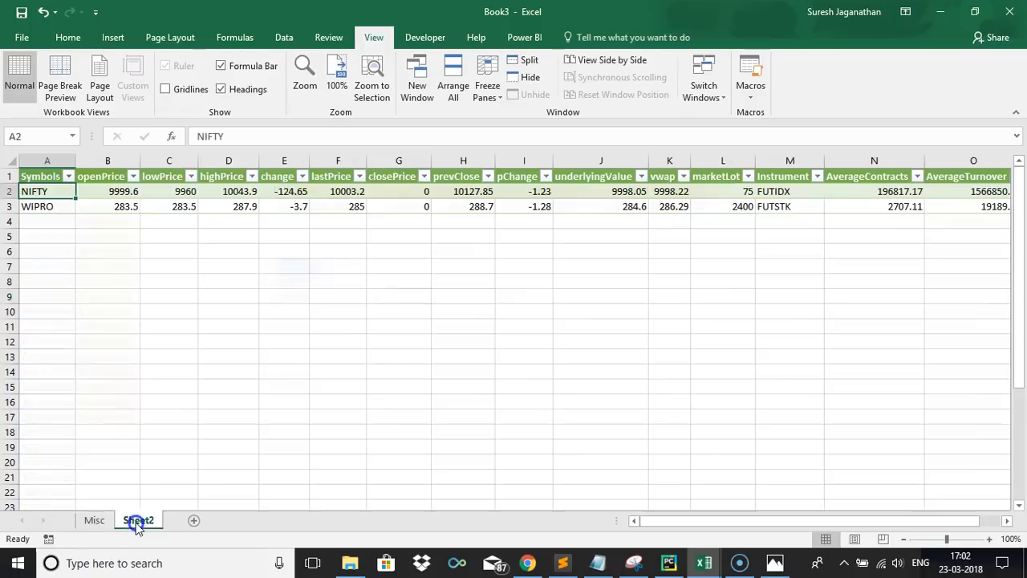
pyautogui.doubleClick(138, 520)
pyautogui.write('Live')
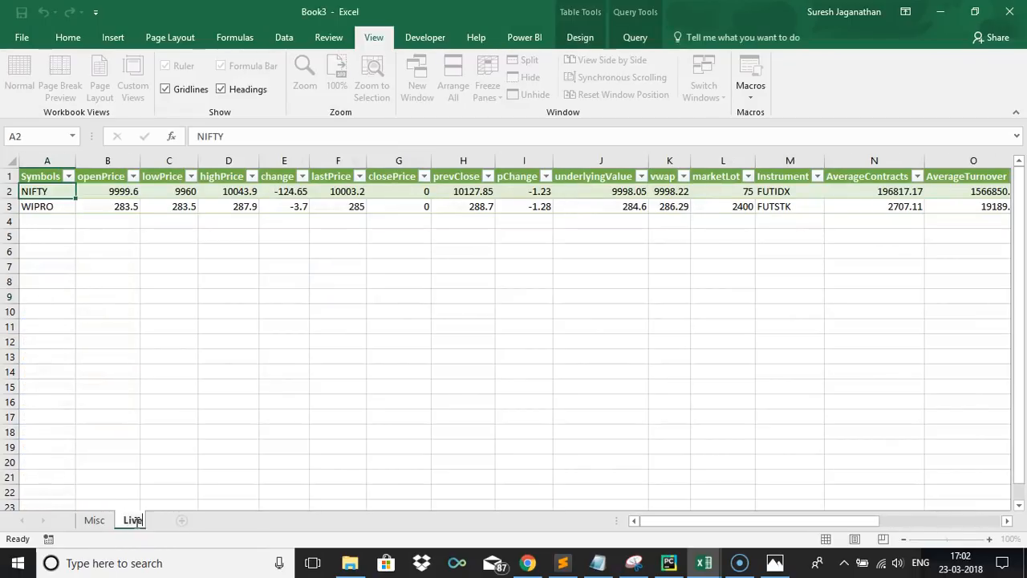
pyautogui.write('Data')
pyautogui.press('Return')
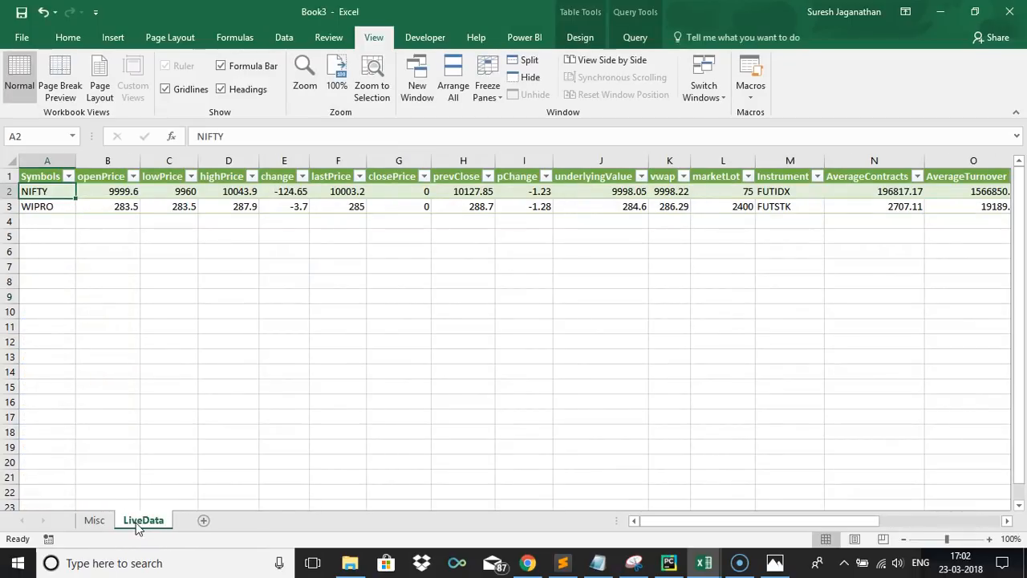
# Add the symbol SBIN below WIPRO in the Symbols table on the Misc sheet
pyautogui.click(94, 520)
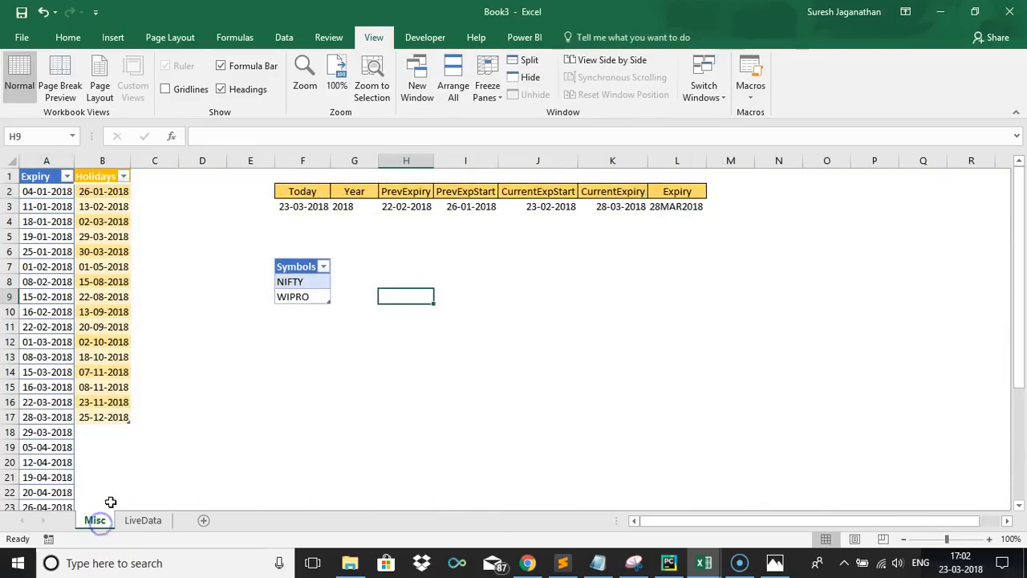
pyautogui.click(298, 295)
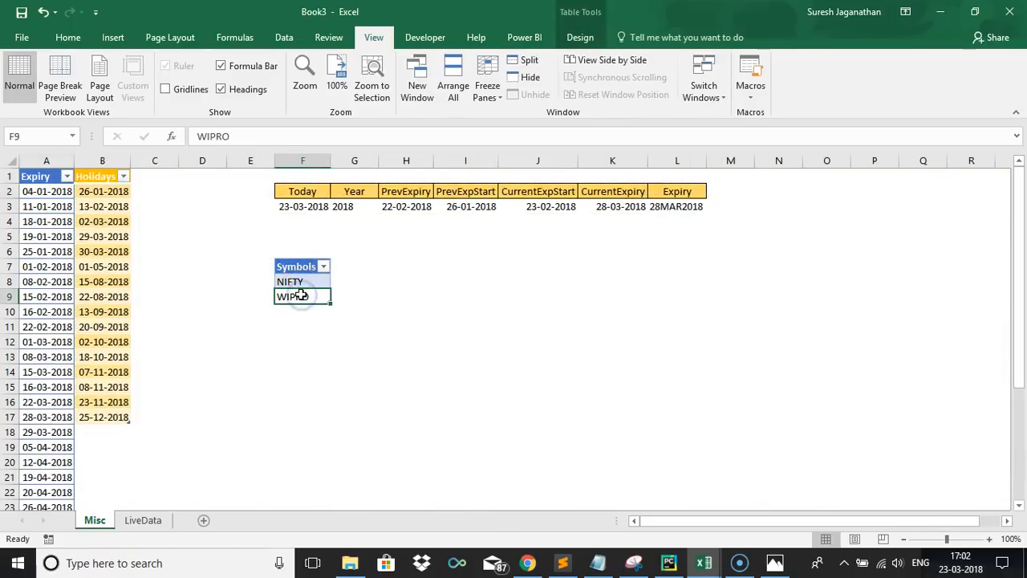
pyautogui.press('Down')
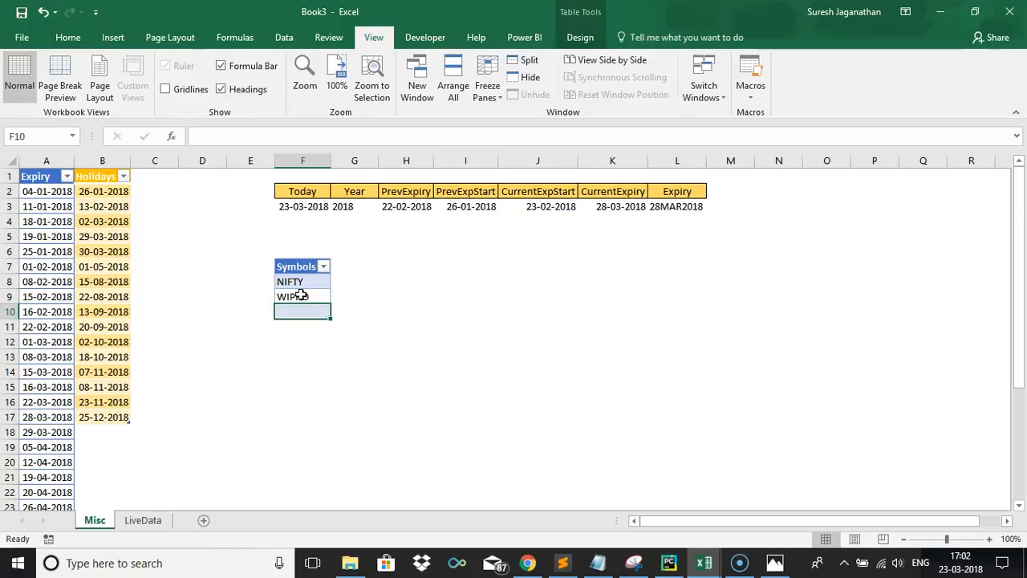
pyautogui.write('SBIN')
pyautogui.press('Return')
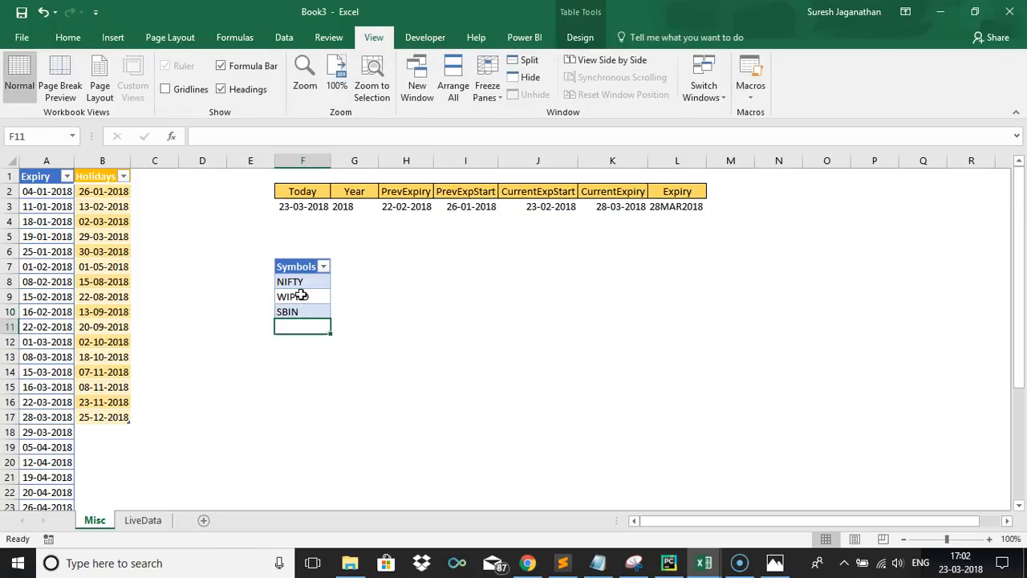
pyautogui.hotkey('ctrl', 's')
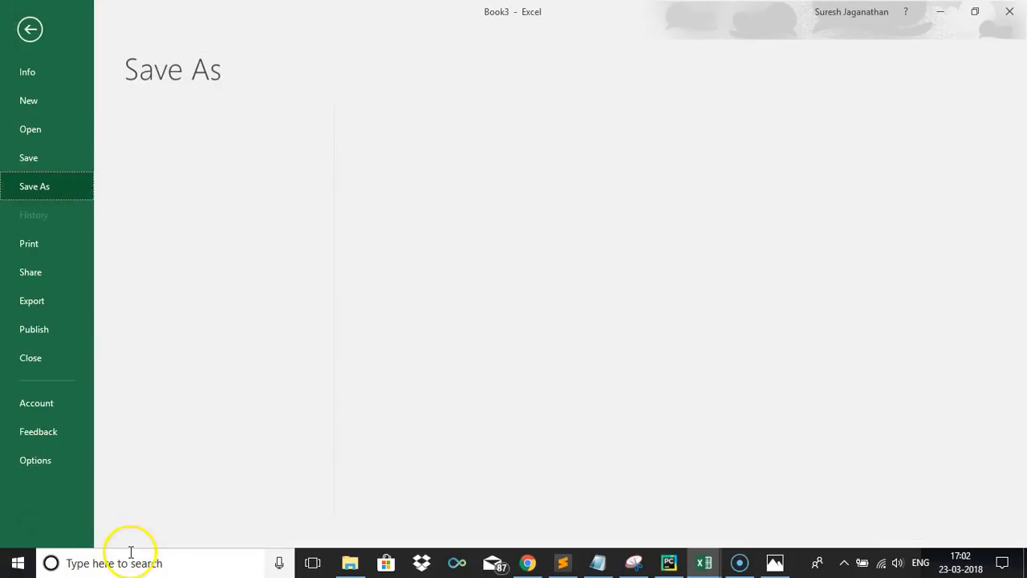
pyautogui.press('Escape')
# Undo the Symbols table's extension into the blank row so that the table ends at SBIN
pyautogui.click(312, 310)
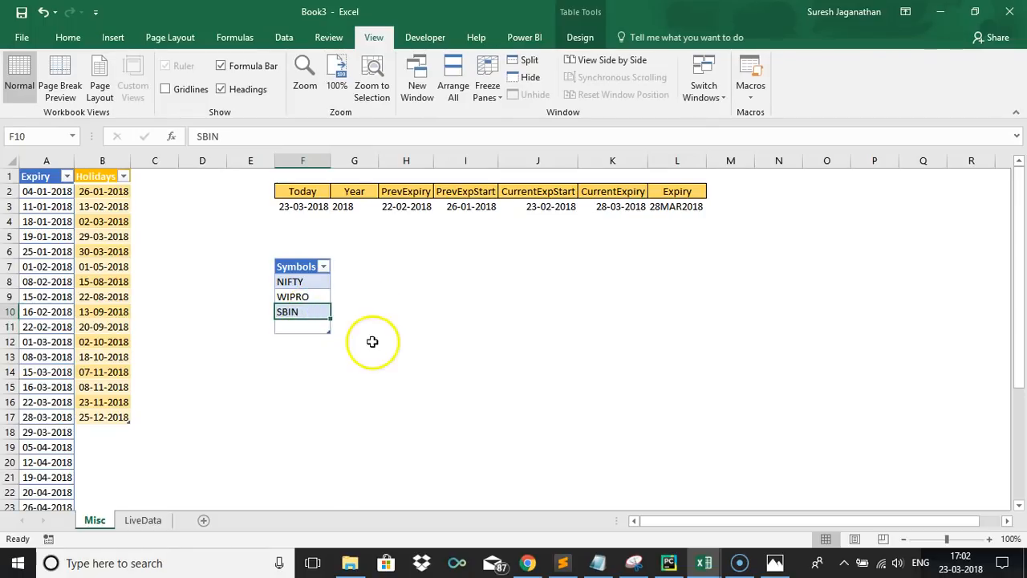
pyautogui.click(302, 330)
pyautogui.click(316, 312)
pyautogui.press('Down')
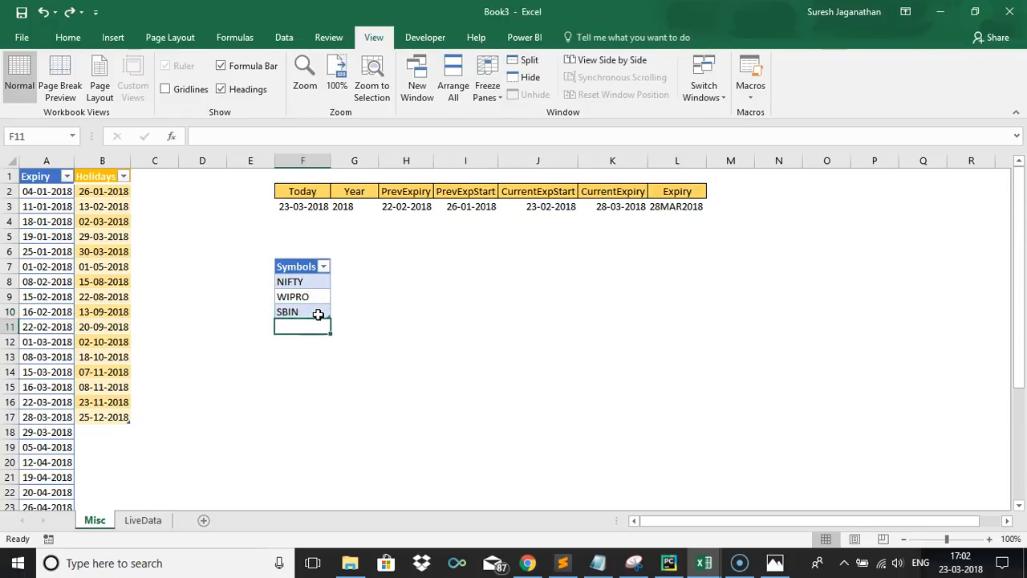
pyautogui.click(318, 314)
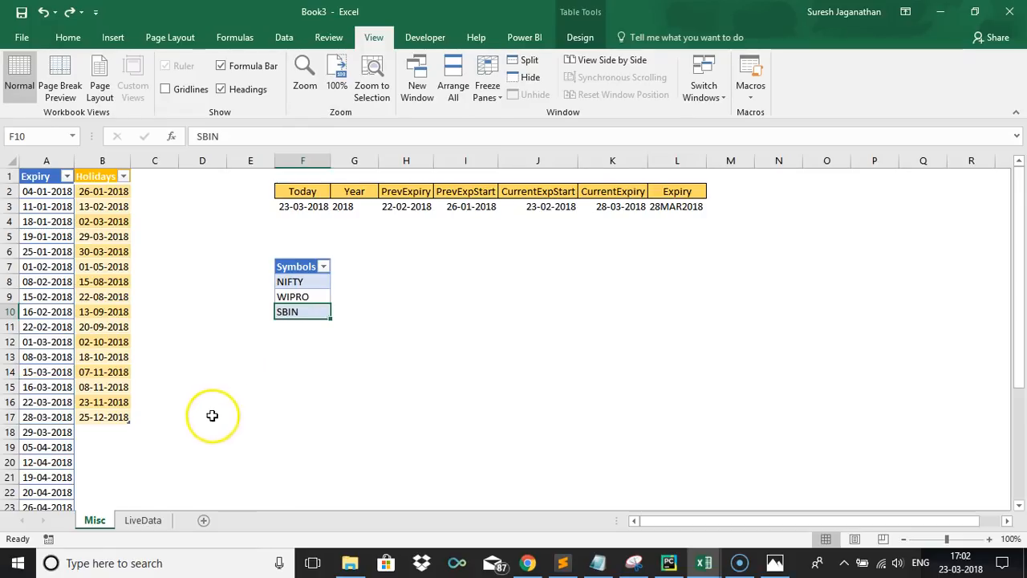
# Open the StockList query behind the LiveData sheet for editing in the Query Editor
pyautogui.click(145, 520)
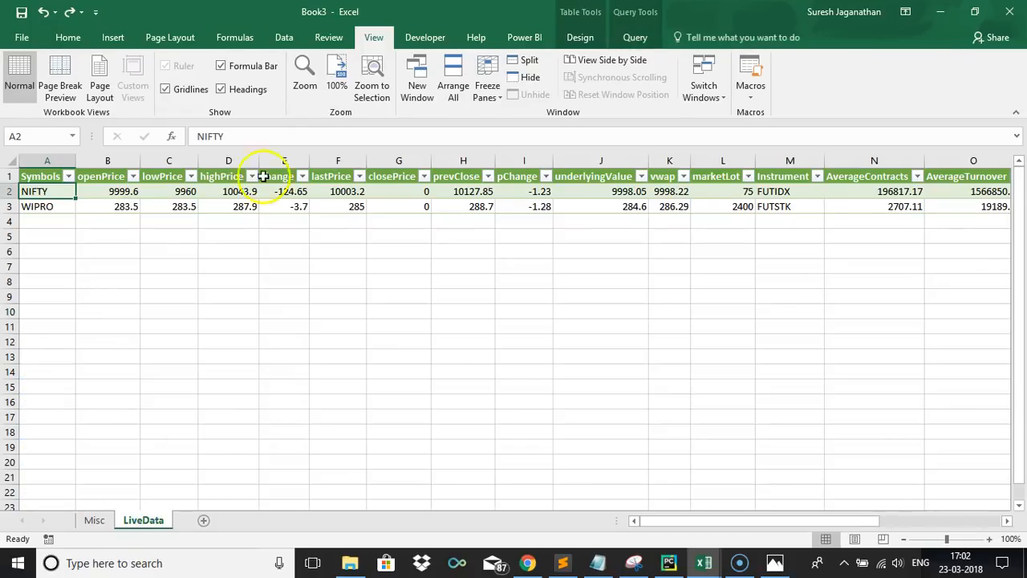
pyautogui.click(122, 205)
pyautogui.rightClick(125, 207)
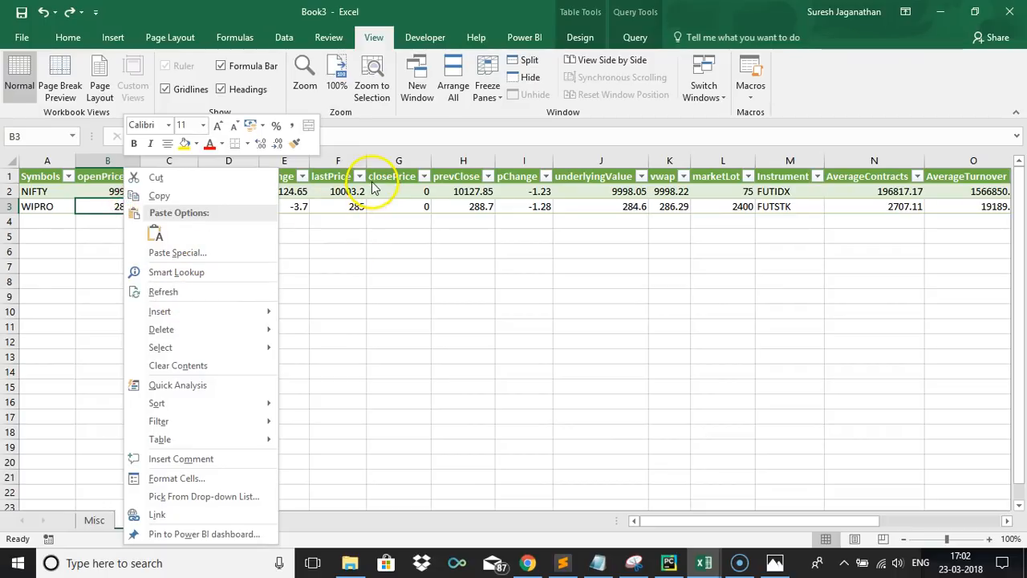
pyautogui.click(282, 37)
pyautogui.click(337, 64)
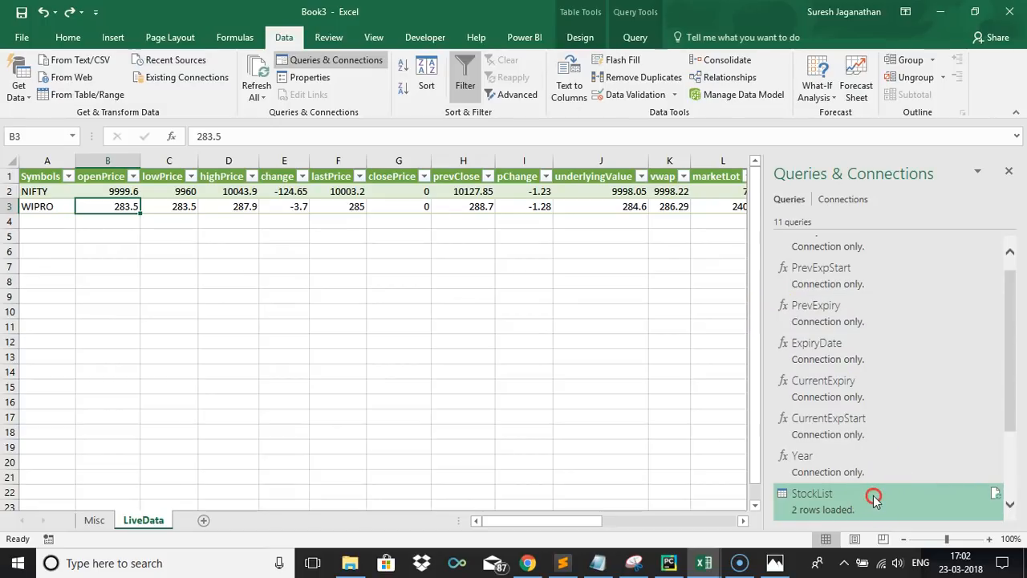
pyautogui.rightClick(874, 497)
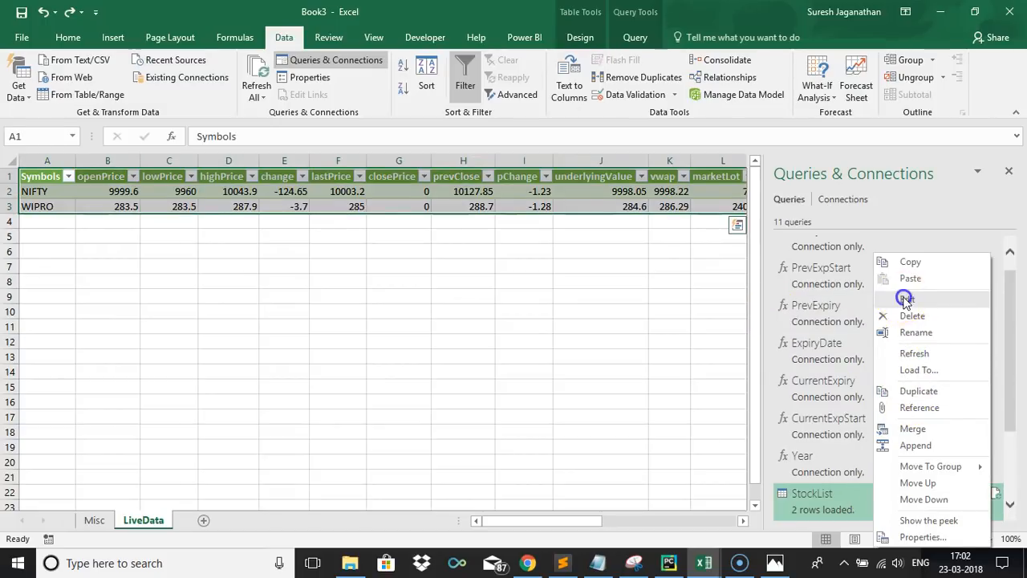
pyautogui.click(905, 299)
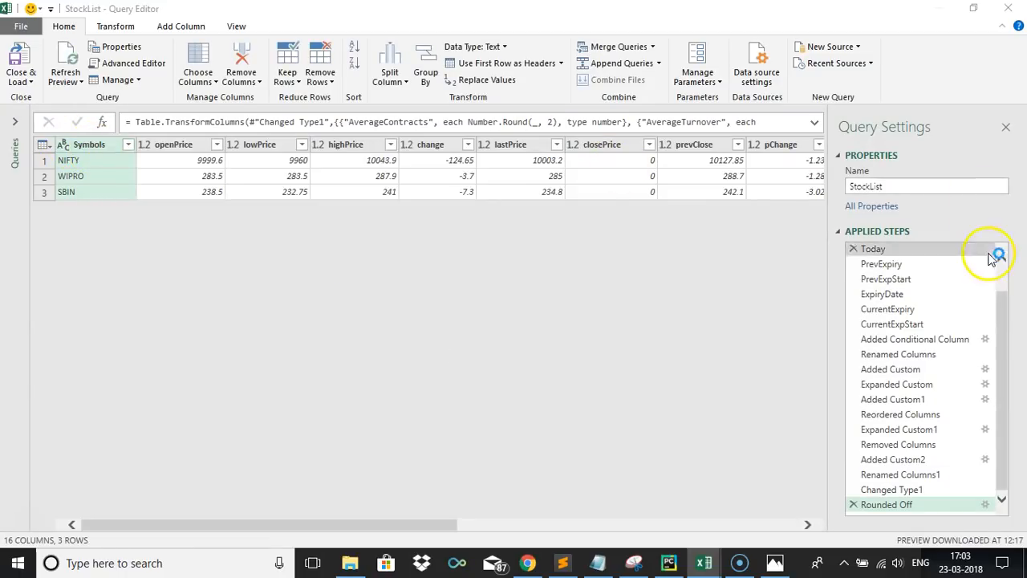
# Examine StockList's Source and Changed Type steps, with the query list expanded, and the available row-removal options
pyautogui.scroll(1, 1003, 261)
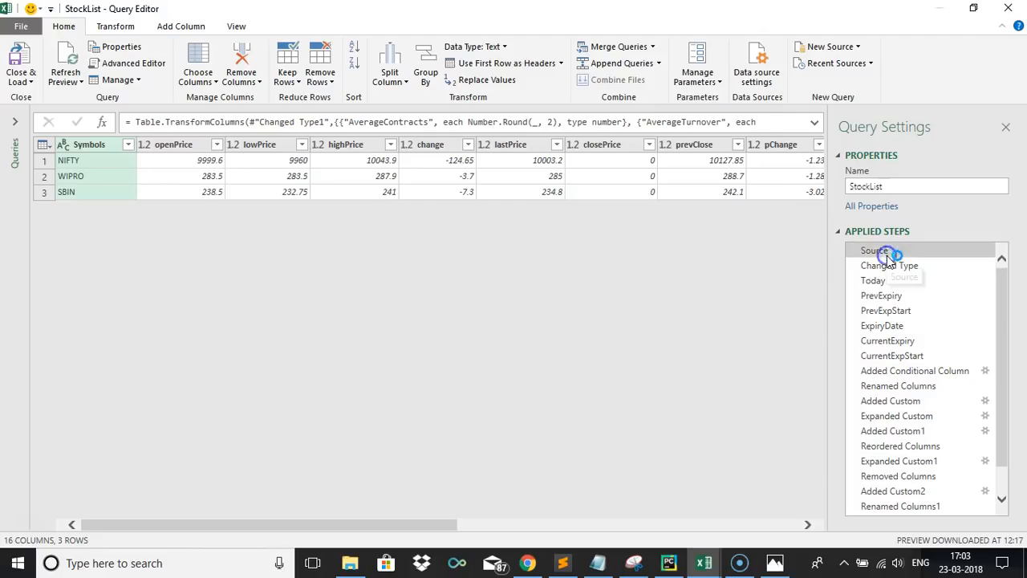
pyautogui.click(874, 251)
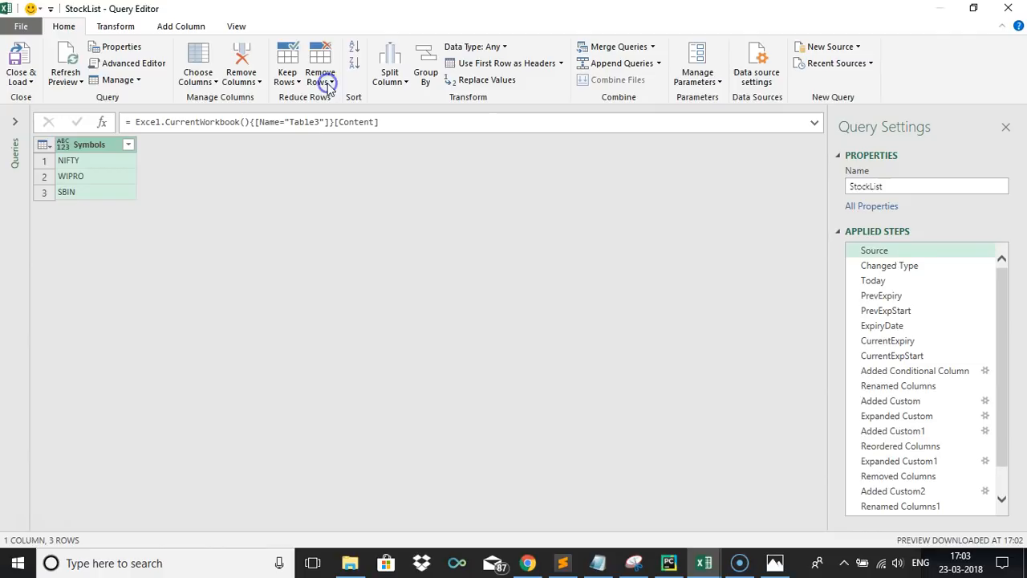
pyautogui.click(883, 265)
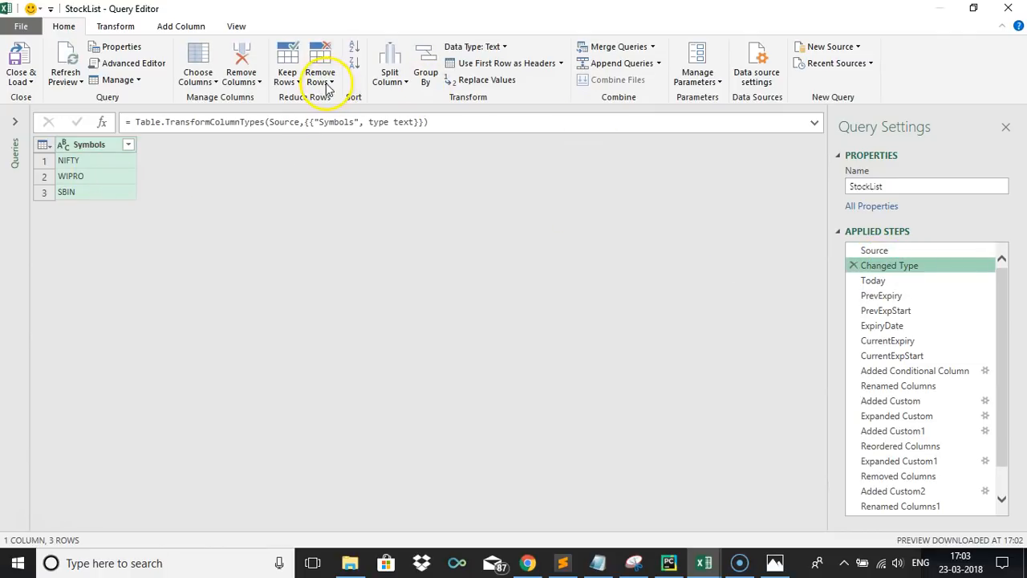
pyautogui.click(253, 186)
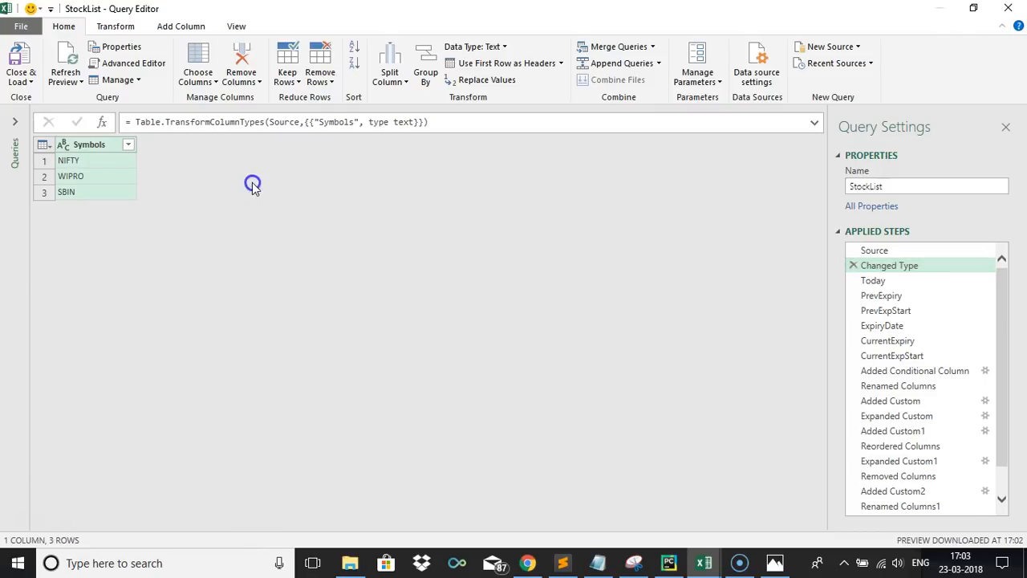
pyautogui.click(892, 265)
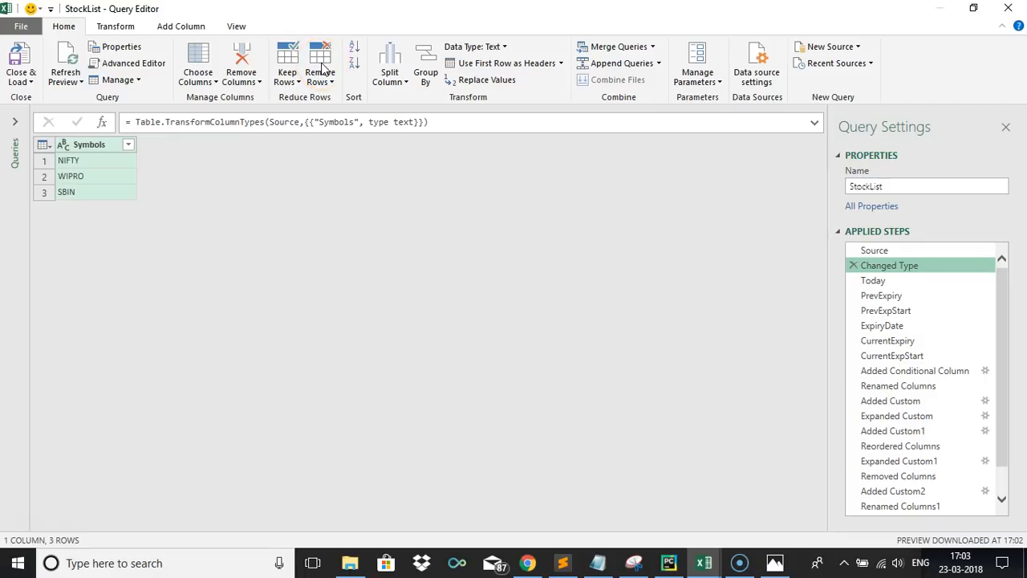
pyautogui.click(12, 125)
pyautogui.click(166, 175)
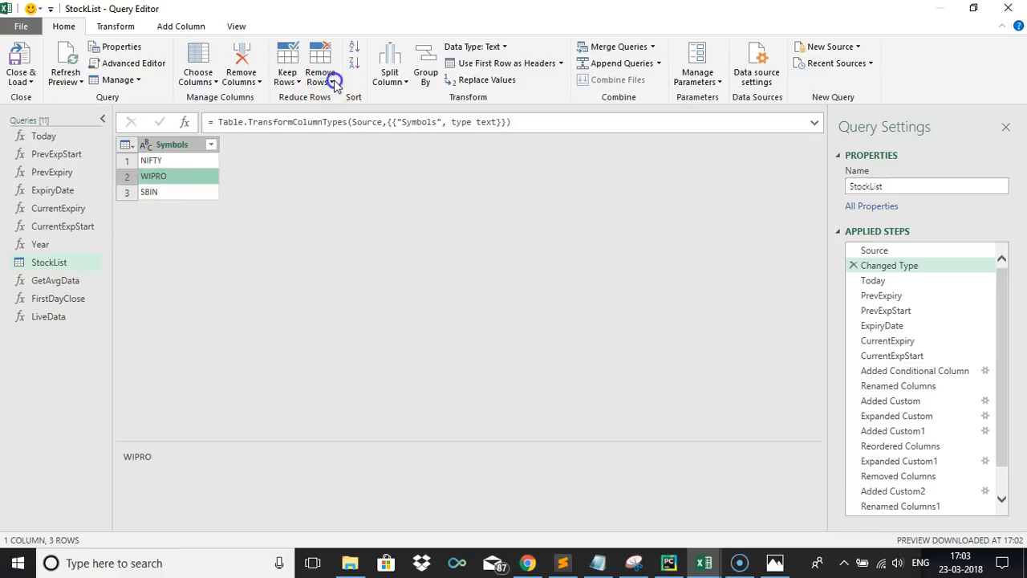
pyautogui.click(325, 82)
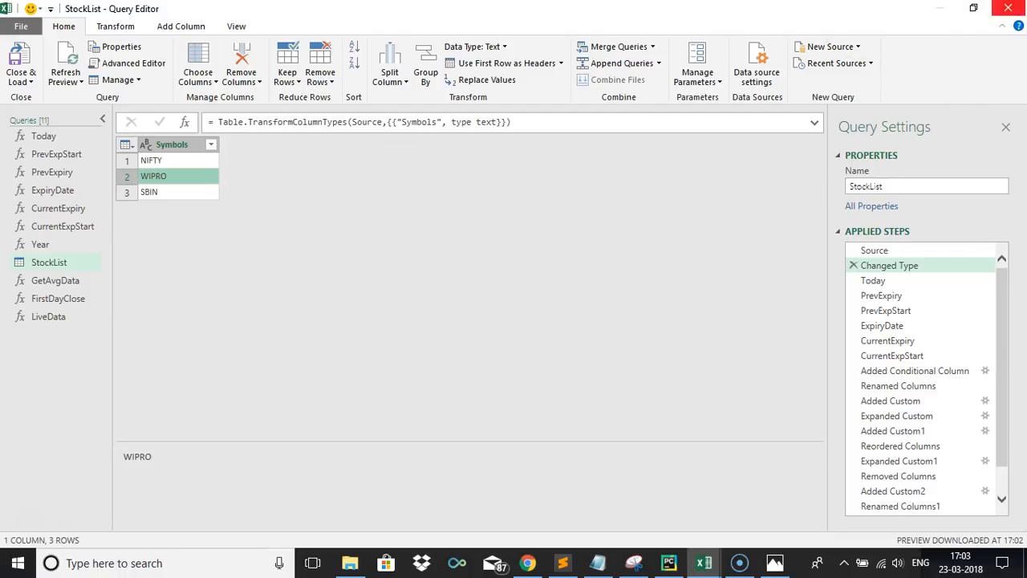
# Close the Query Editor and refresh the StockList table on the LiveData sheet
pyautogui.click(1008, 7)
pyautogui.click(391, 241)
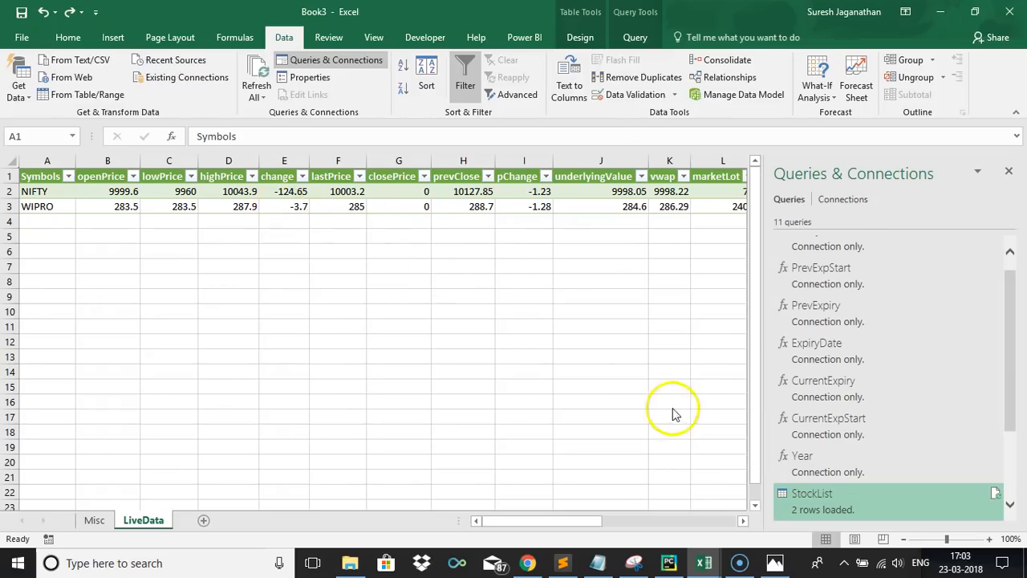
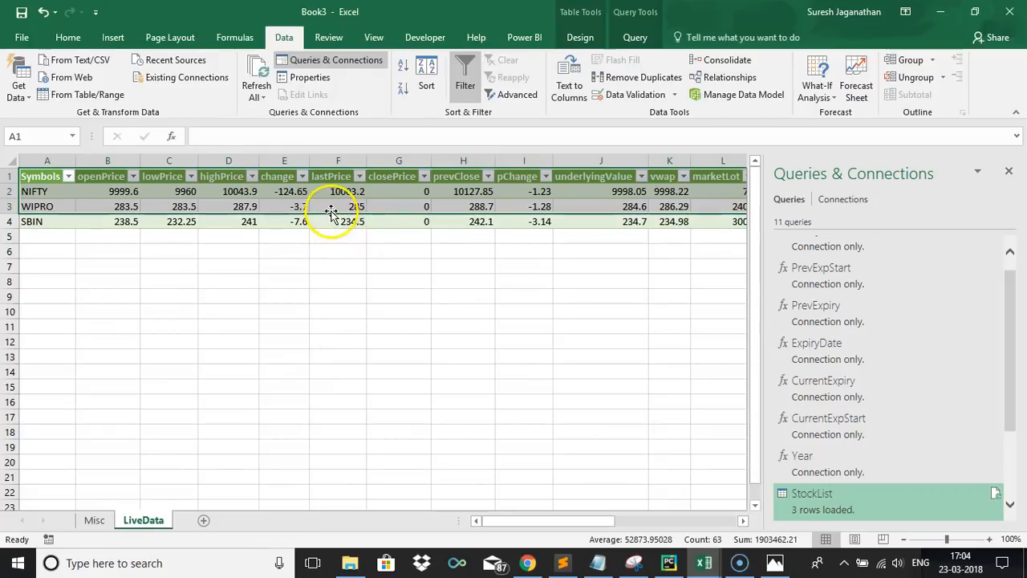
# Review the SBIN row on the LiveData sheet across all columns, including its DownSide formula and Signal
pyautogui.click(102, 207)
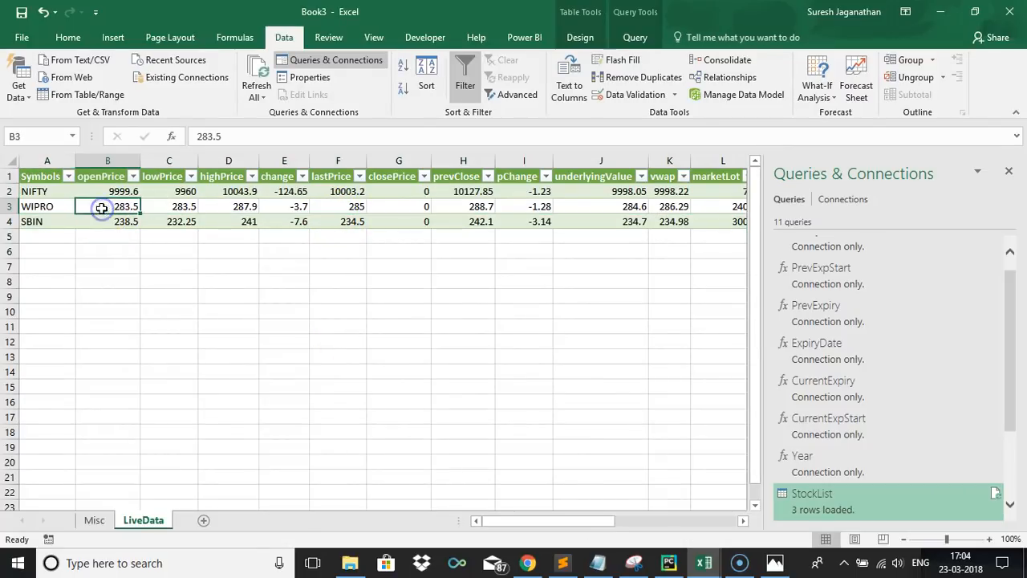
pyautogui.click(92, 222)
pyautogui.press('Right')
pyautogui.press('Right')
pyautogui.press('Right')
pyautogui.press('Right')
pyautogui.press('Right')
pyautogui.press('Right')
pyautogui.press('Right')
pyautogui.press('Right')
pyautogui.press('Right')
pyautogui.press('Right')
pyautogui.press('Right')
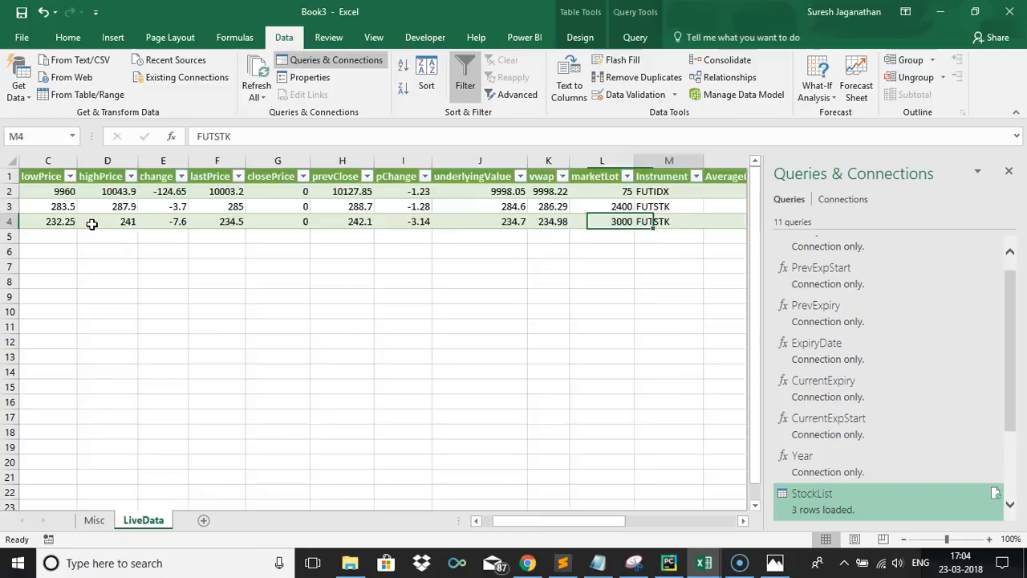
pyautogui.press('Right')
pyautogui.press('Right')
pyautogui.press('Right')
pyautogui.press('Right')
pyautogui.press('Right')
pyautogui.press('Right')
pyautogui.press('Right')
pyautogui.press('Right')
pyautogui.press('Right')
pyautogui.press('Right')
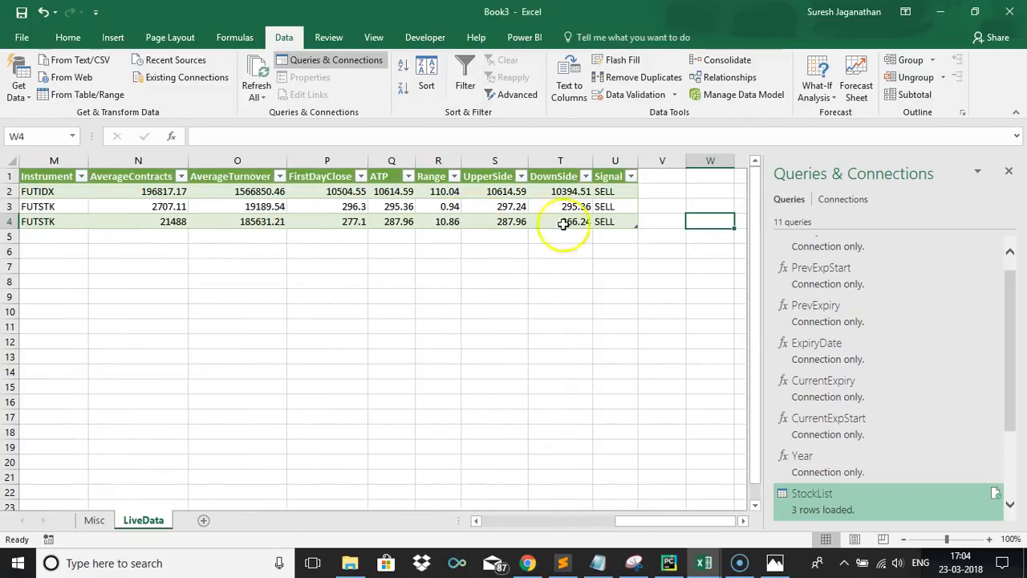
pyautogui.click(566, 221)
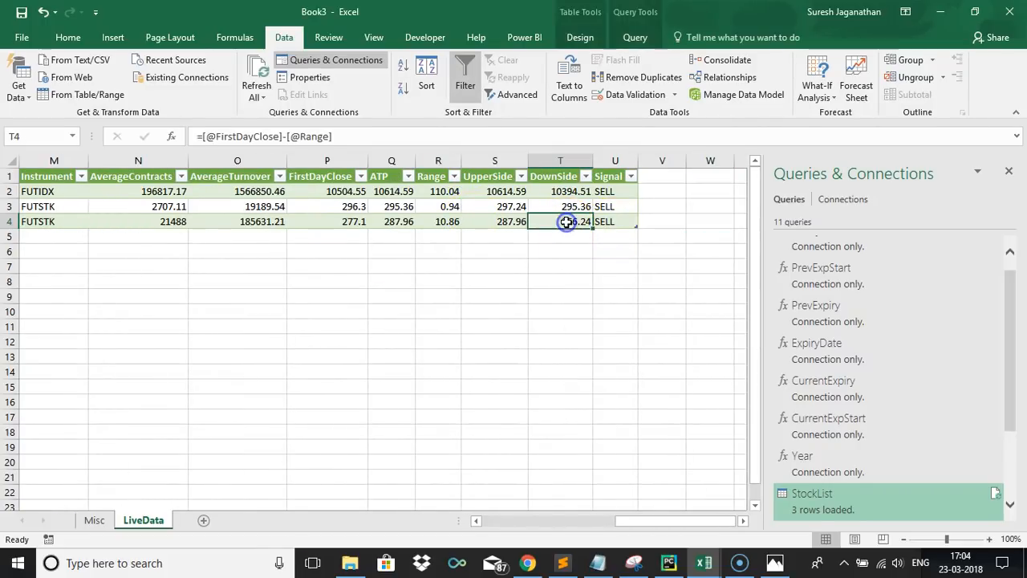
pyautogui.click(591, 207)
pyautogui.click(569, 224)
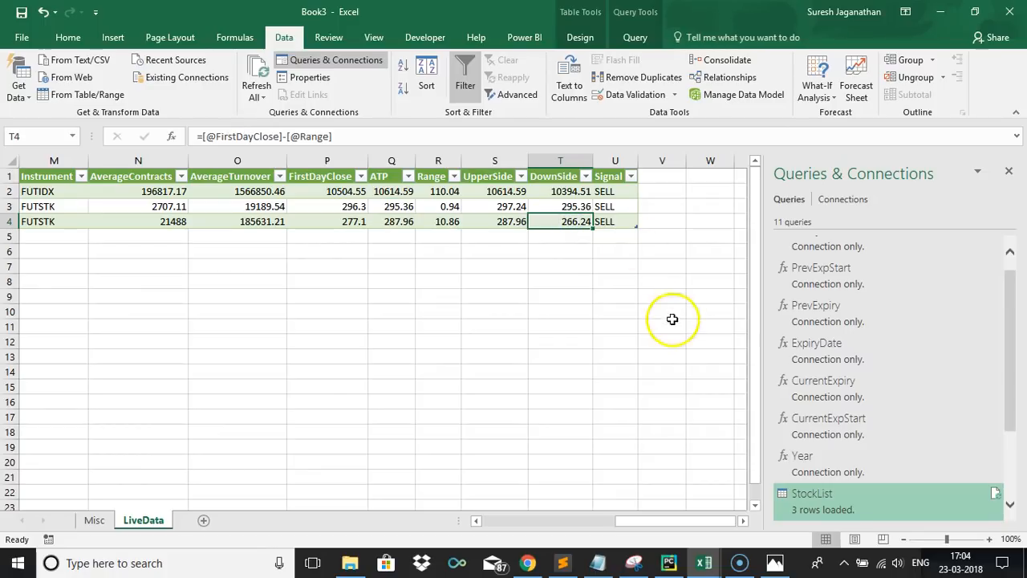
# Examine the refresh control settings in the StockList query's properties and leave them without applying changes
pyautogui.click(830, 513)
pyautogui.rightClick(830, 514)
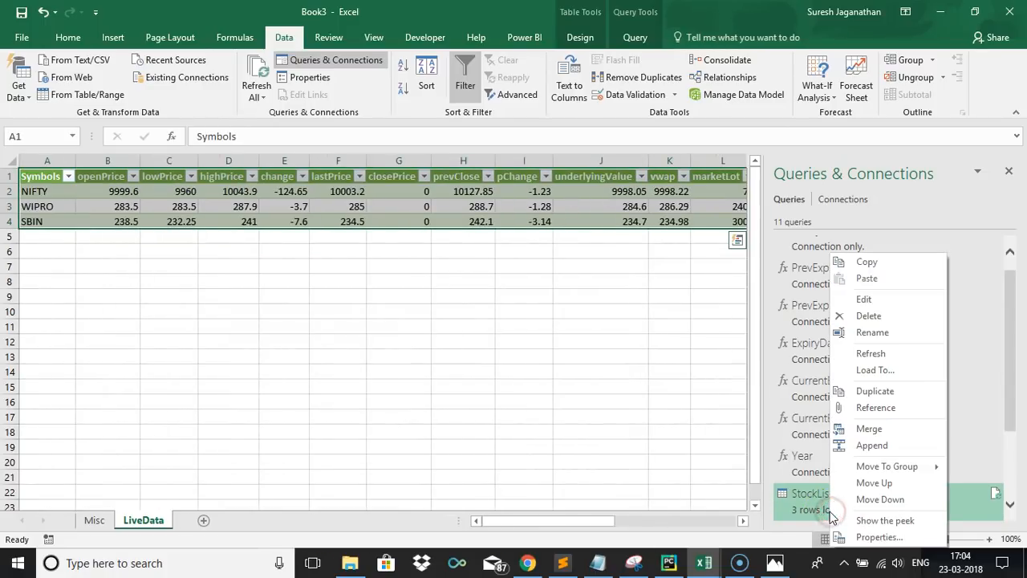
pyautogui.click(853, 536)
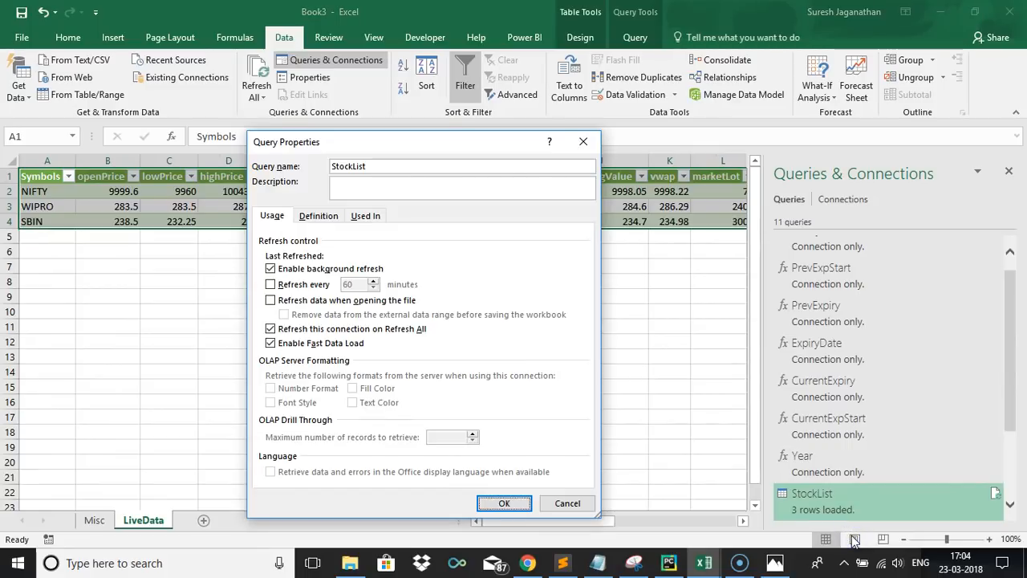
pyautogui.click(581, 509)
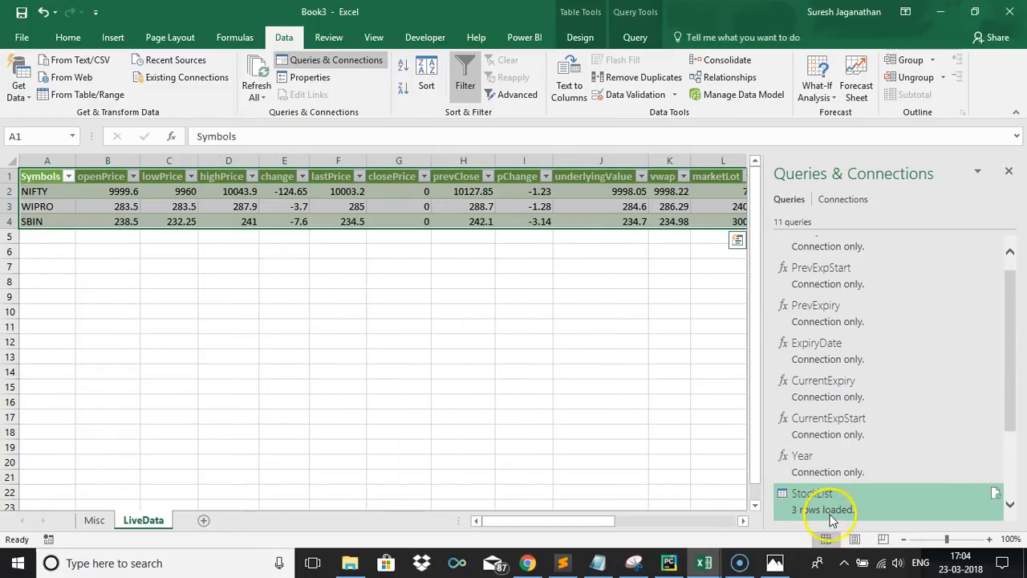
pyautogui.rightClick(832, 498)
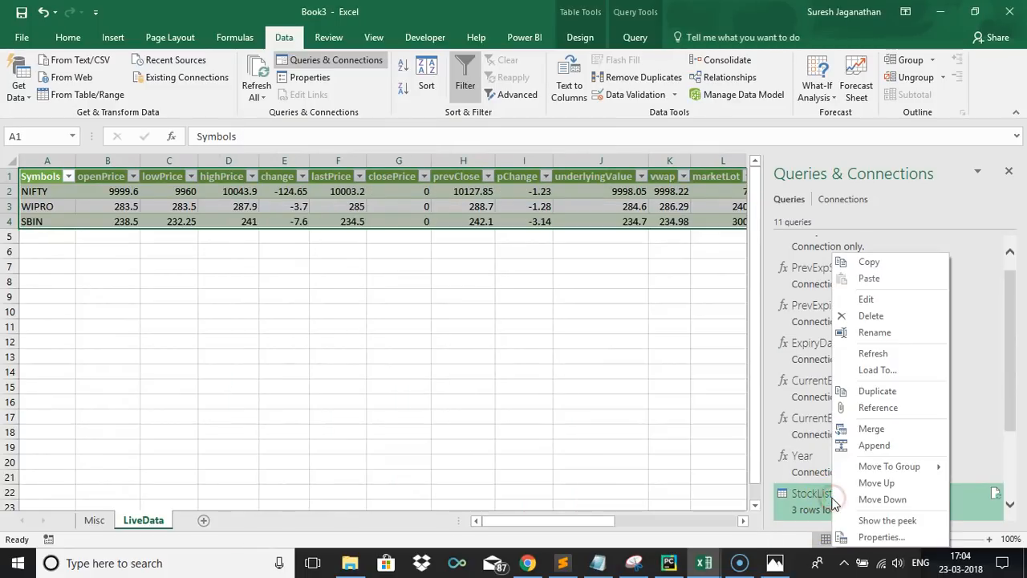
pyautogui.click(819, 502)
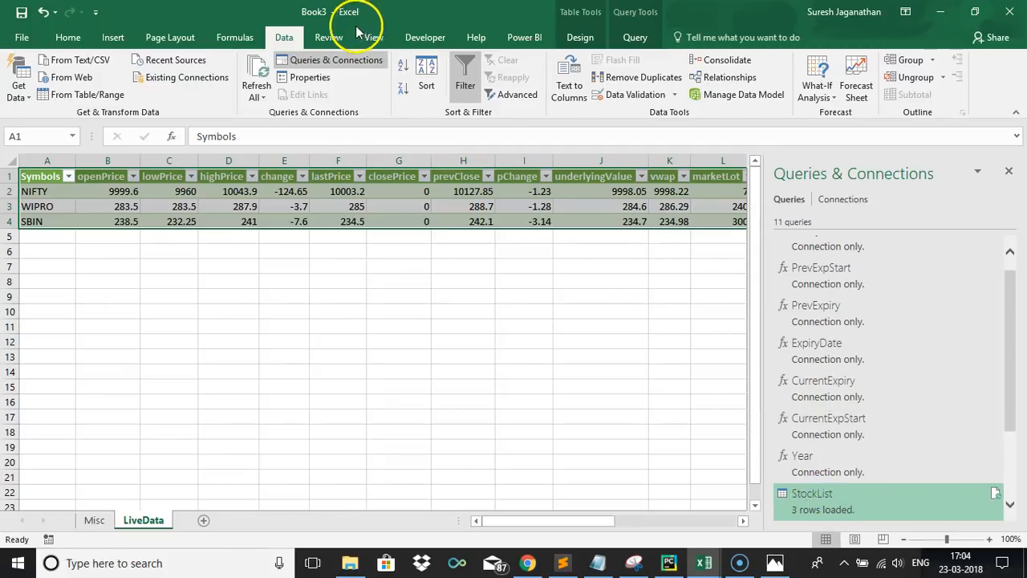
# Confirm StockList's query properties with Enable Fast Data Load on, and accept the table's external data properties
pyautogui.click(303, 77)
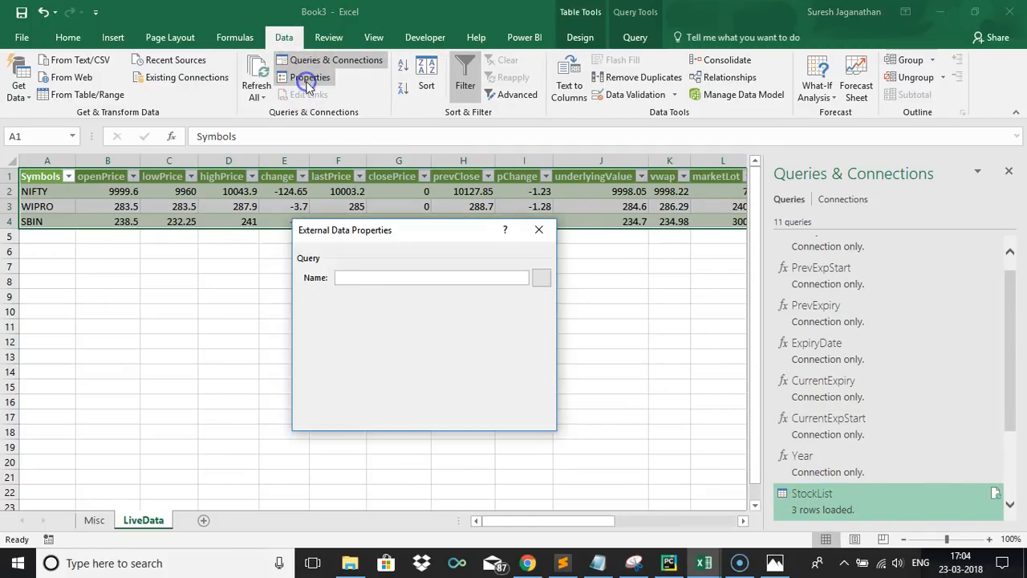
pyautogui.click(541, 278)
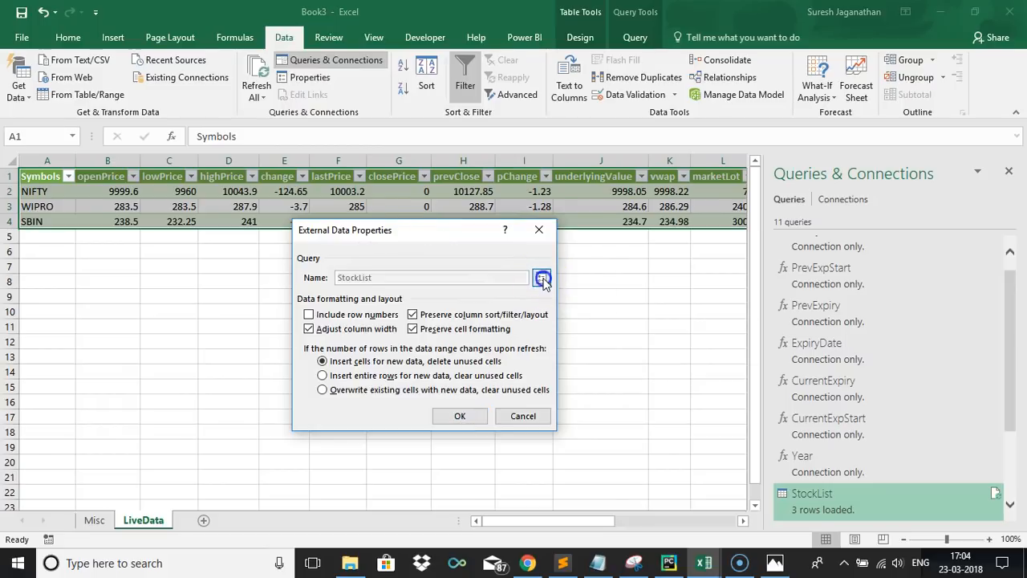
pyautogui.click(271, 344)
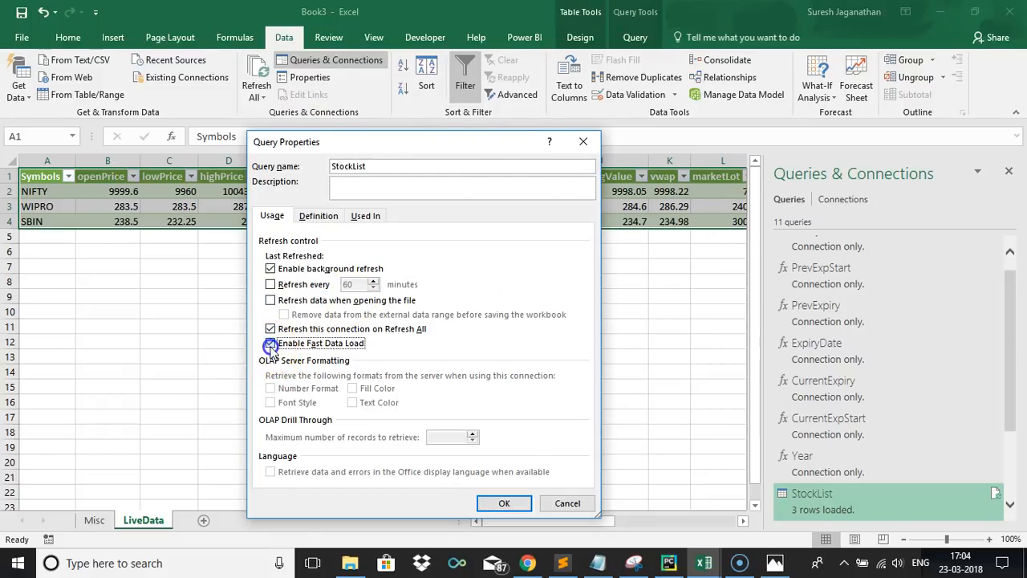
pyautogui.click(505, 503)
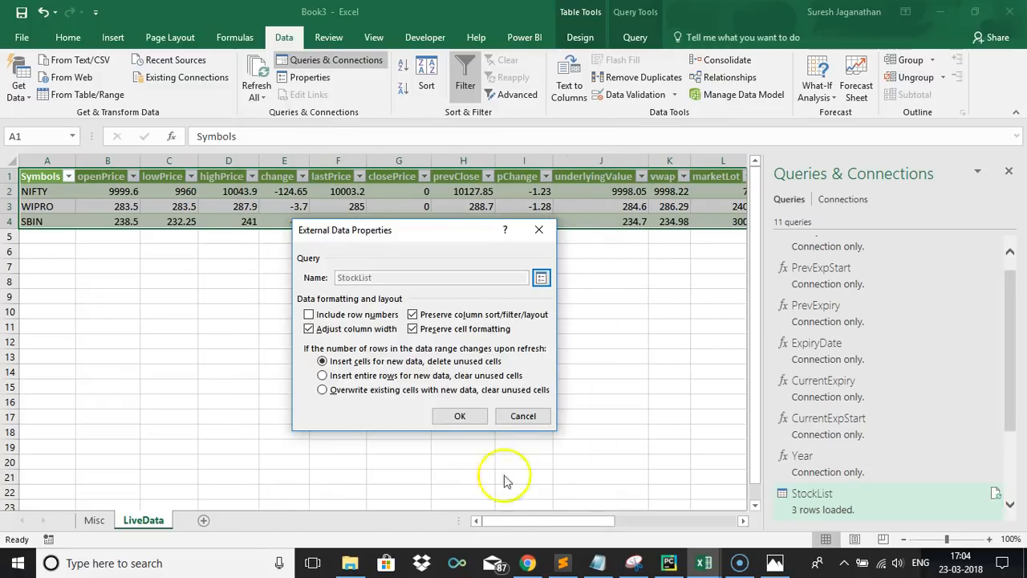
pyautogui.click(461, 416)
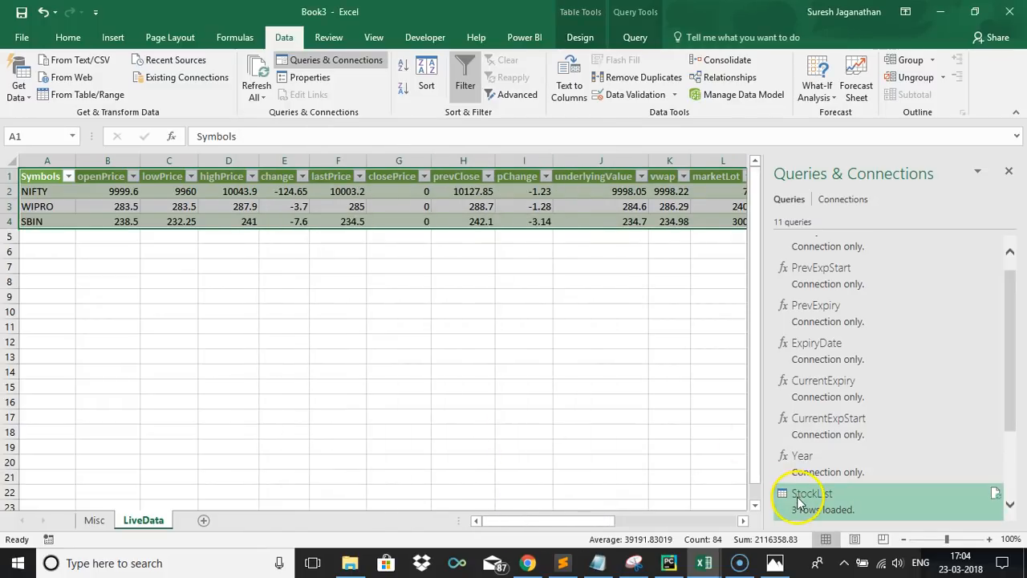
# Refresh only the StockList query to reload the LiveData table
pyautogui.moveTo(809, 493)
pyautogui.click(142, 300)
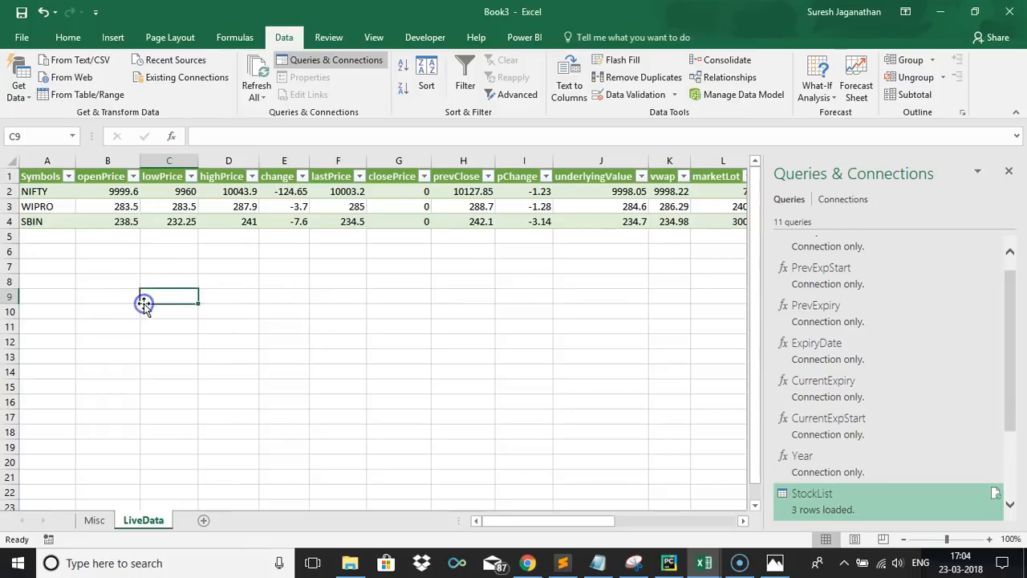
pyautogui.click(307, 220)
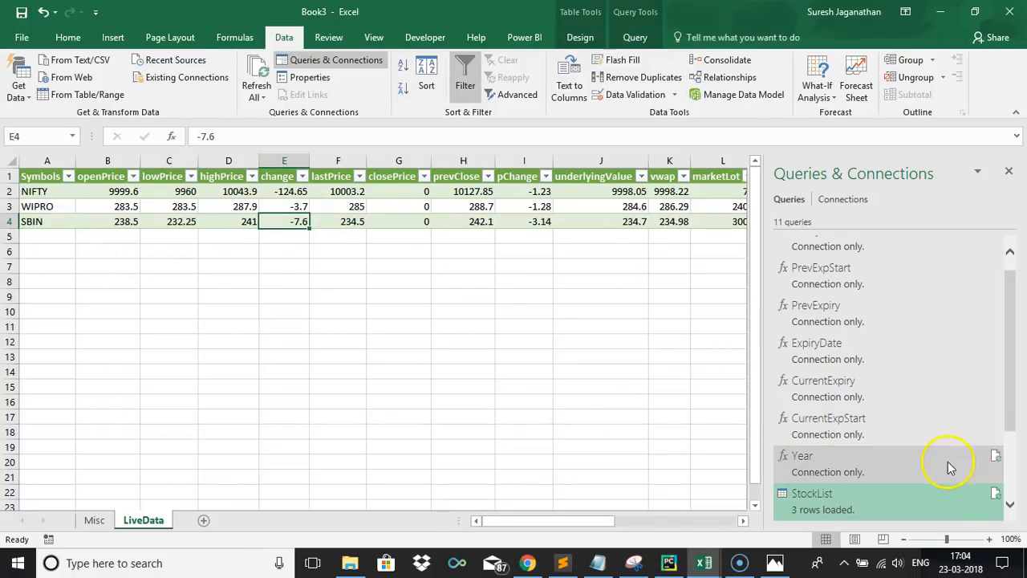
pyautogui.click(994, 493)
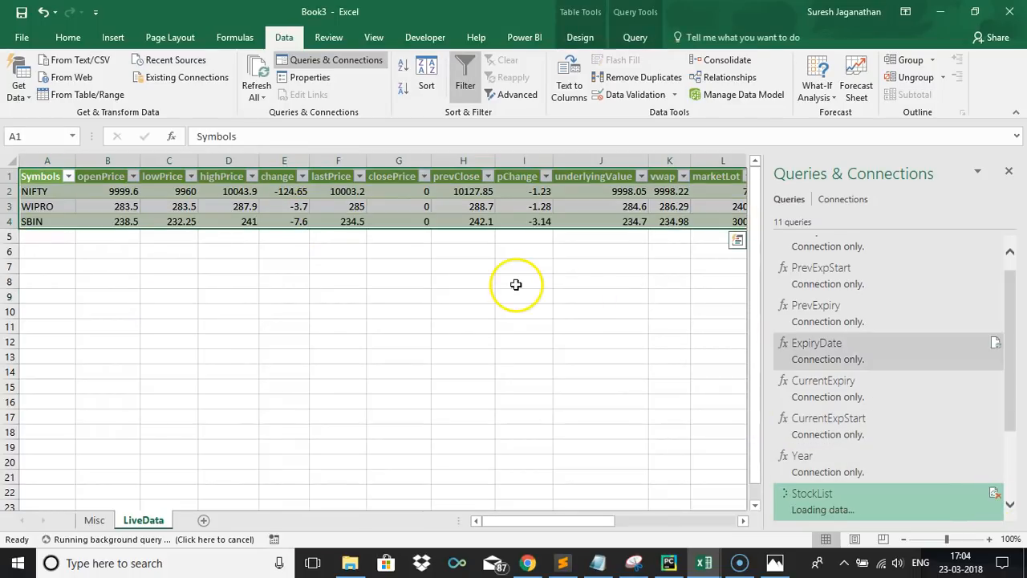
# Check the reloaded LiveData rows for SBIN and WIPRO, following the WIPRO row through to DownSide
pyautogui.click(484, 282)
pyautogui.click(251, 222)
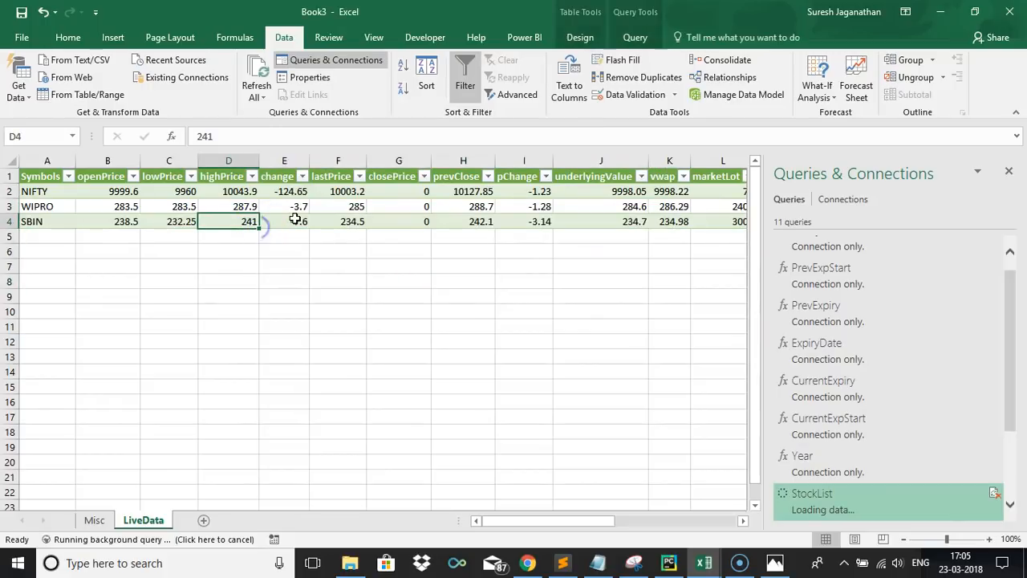
pyautogui.click(297, 219)
pyautogui.click(404, 208)
pyautogui.press('Right')
pyautogui.press('Right')
pyautogui.press('Right')
pyautogui.press('Right')
pyautogui.press('Right')
pyautogui.press('Right')
pyautogui.press('Right')
pyautogui.press('Right')
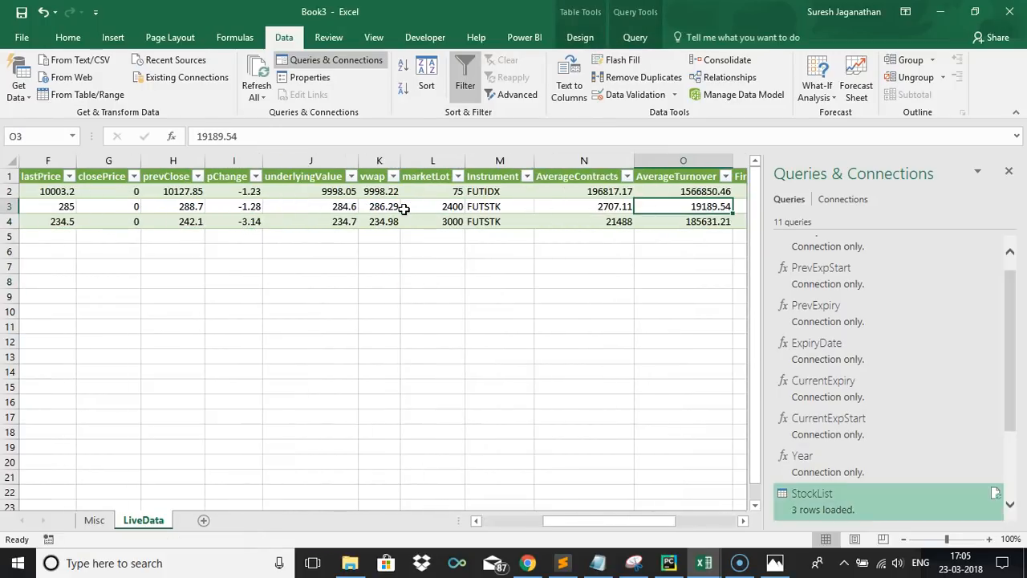
pyautogui.press('Right')
pyautogui.press('Right')
pyautogui.press('Right')
pyautogui.press('Right')
pyautogui.press('Right')
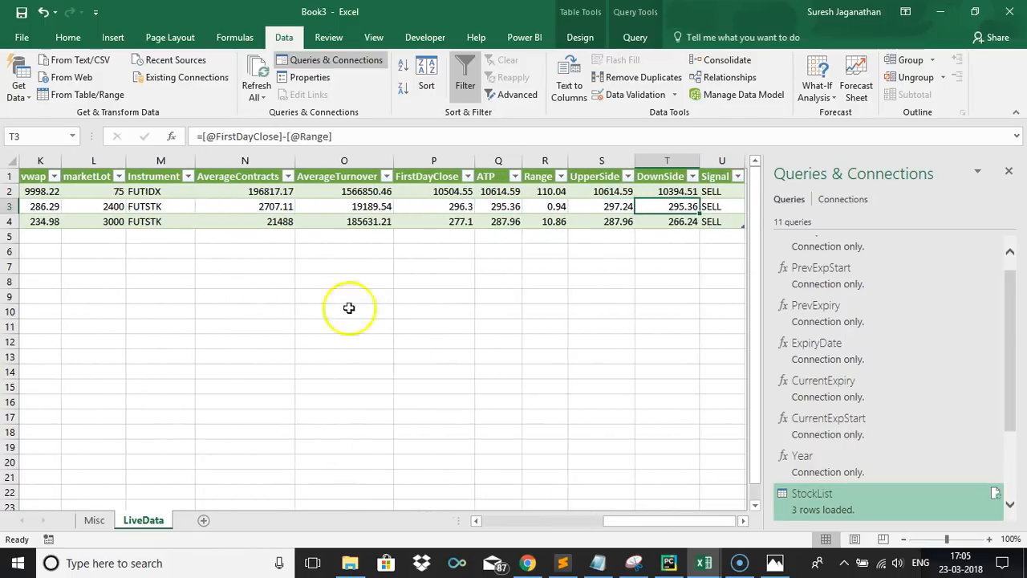
# Check the symbols on the Misc sheet, and view the NIFTY row of LiveData from DownSide through Signal with the query list closed
pyautogui.click(96, 520)
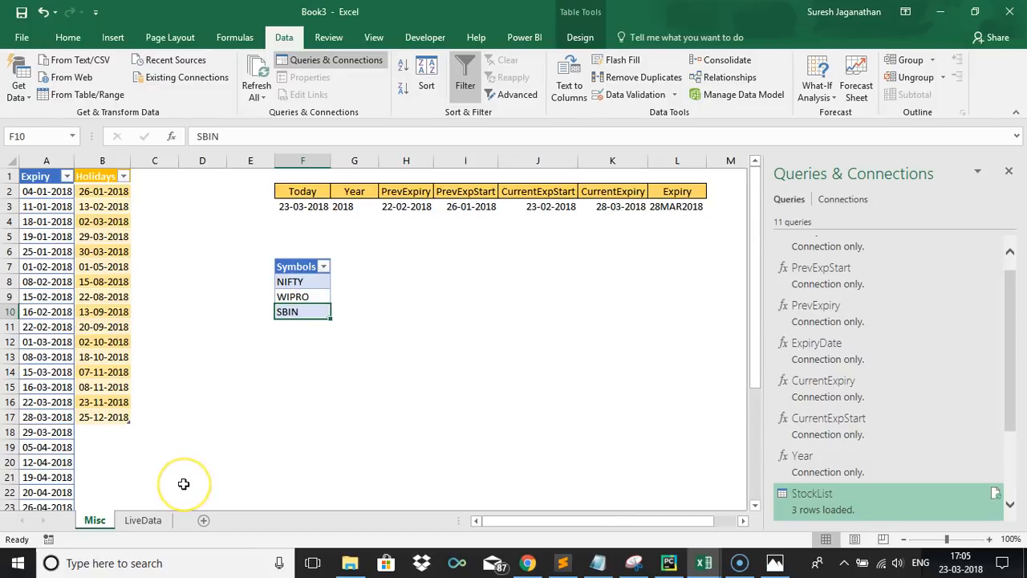
pyautogui.click(144, 520)
pyautogui.click(646, 191)
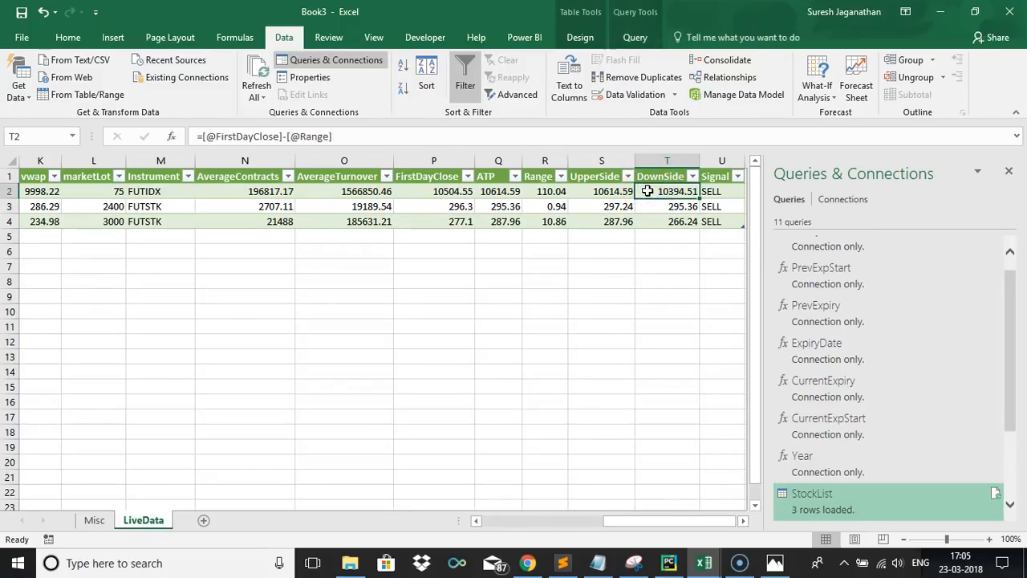
pyautogui.press('Right')
pyautogui.press('Right')
pyautogui.press('Right')
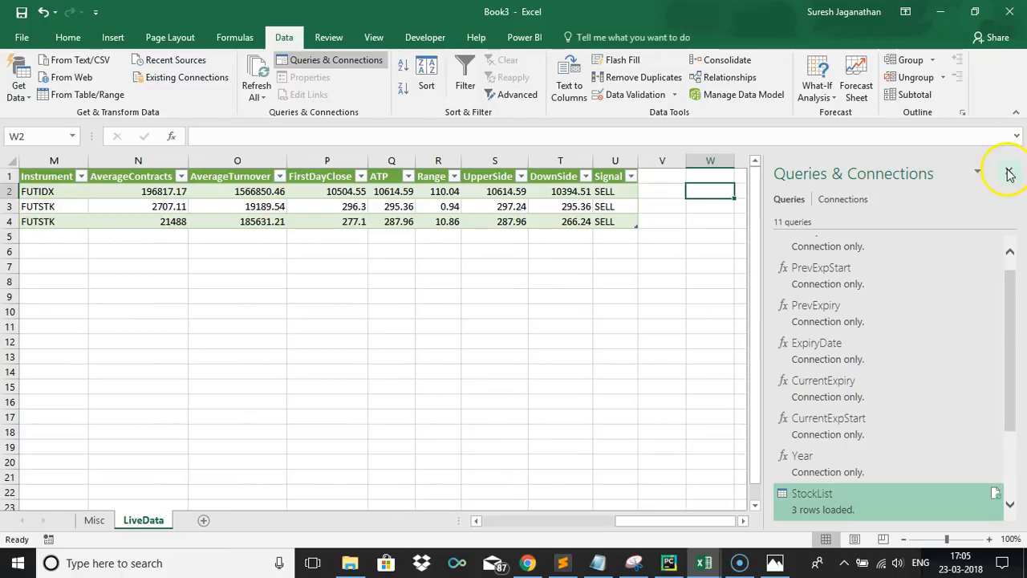
pyautogui.click(1009, 171)
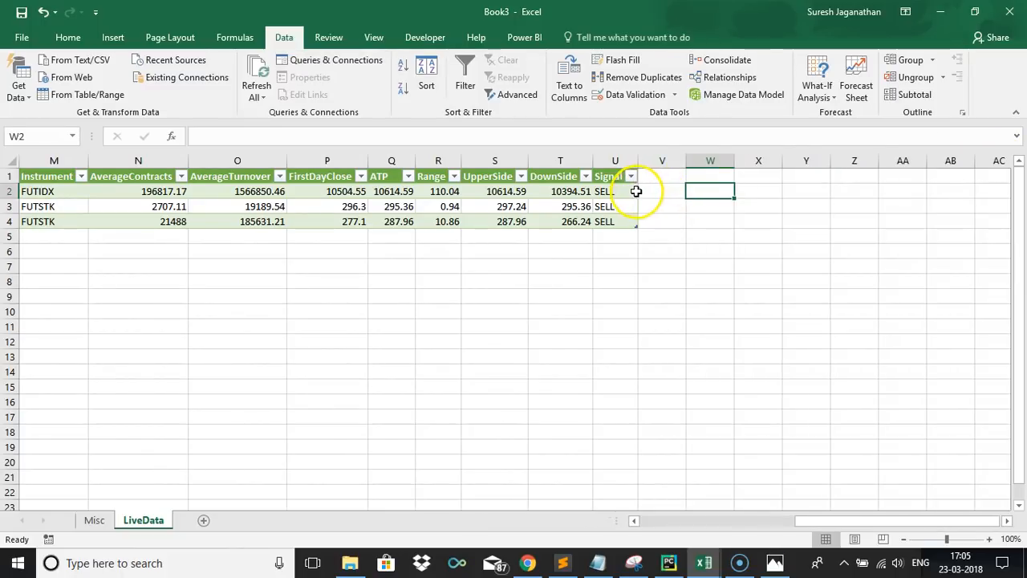
# Switch to the ATP workbook and look through its SpotEntry and OptionsData sheets before returning to its LiveData sheet
pyautogui.click(704, 560)
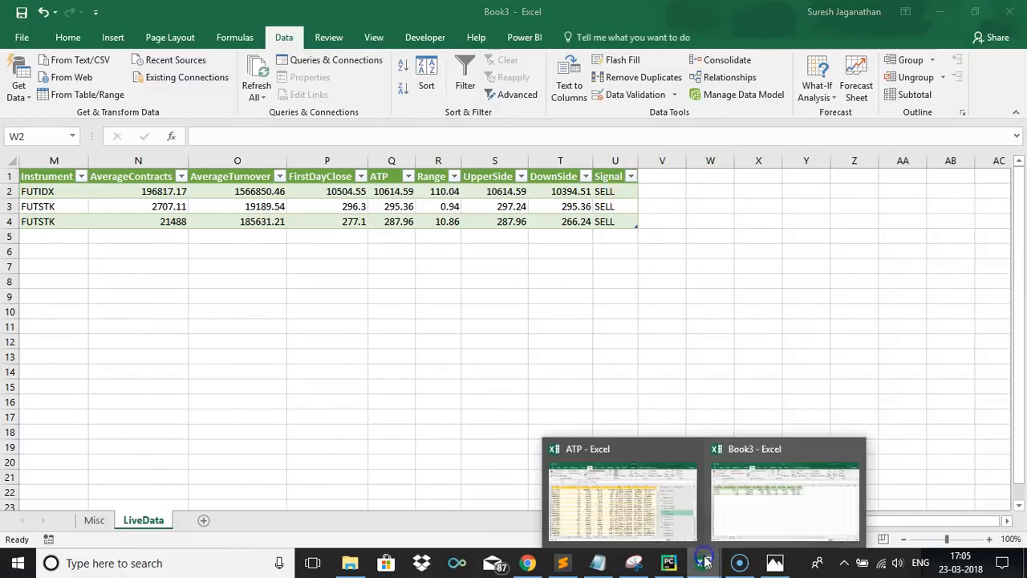
pyautogui.click(631, 491)
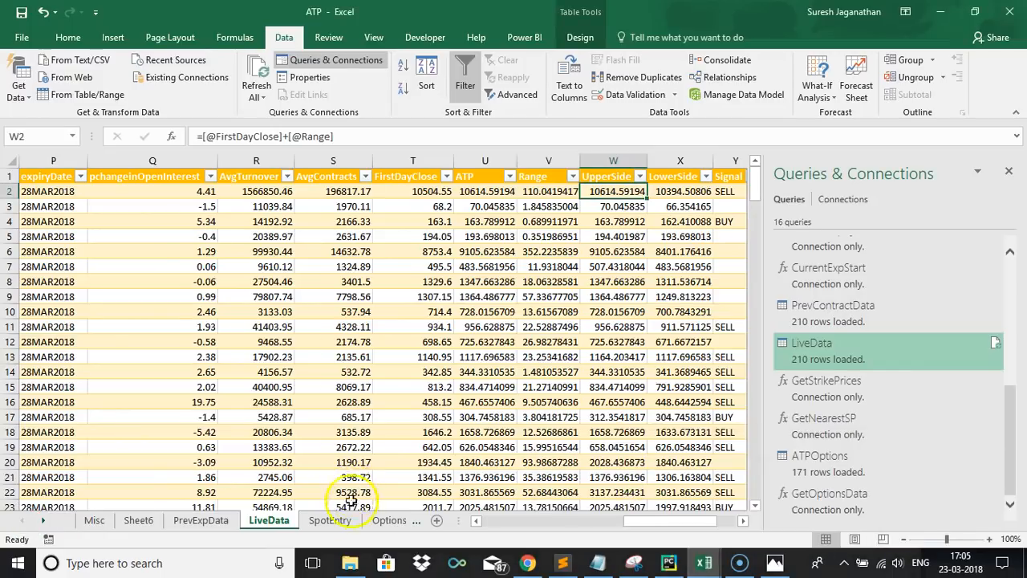
pyautogui.click(331, 520)
pyautogui.click(393, 520)
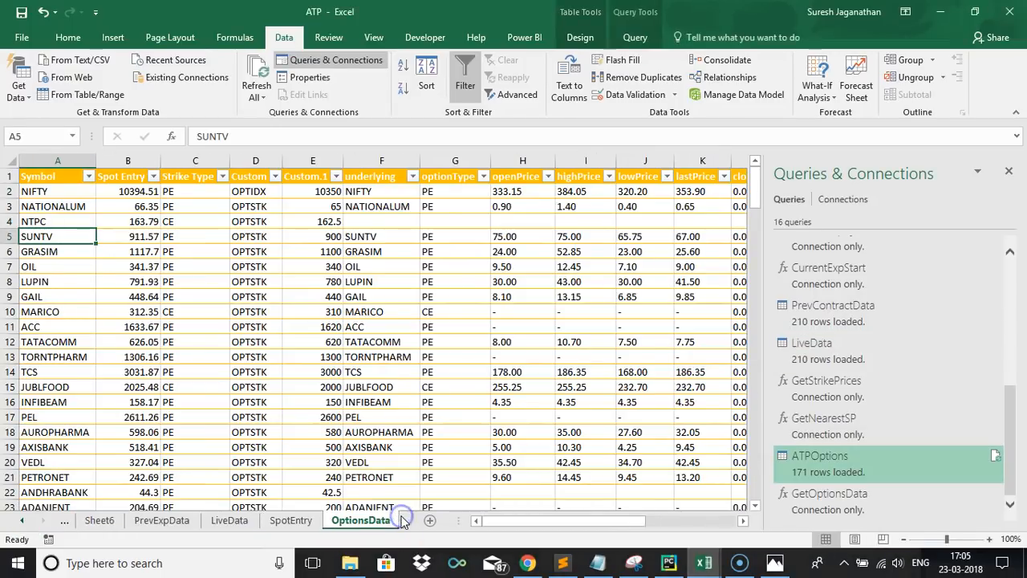
pyautogui.click(241, 524)
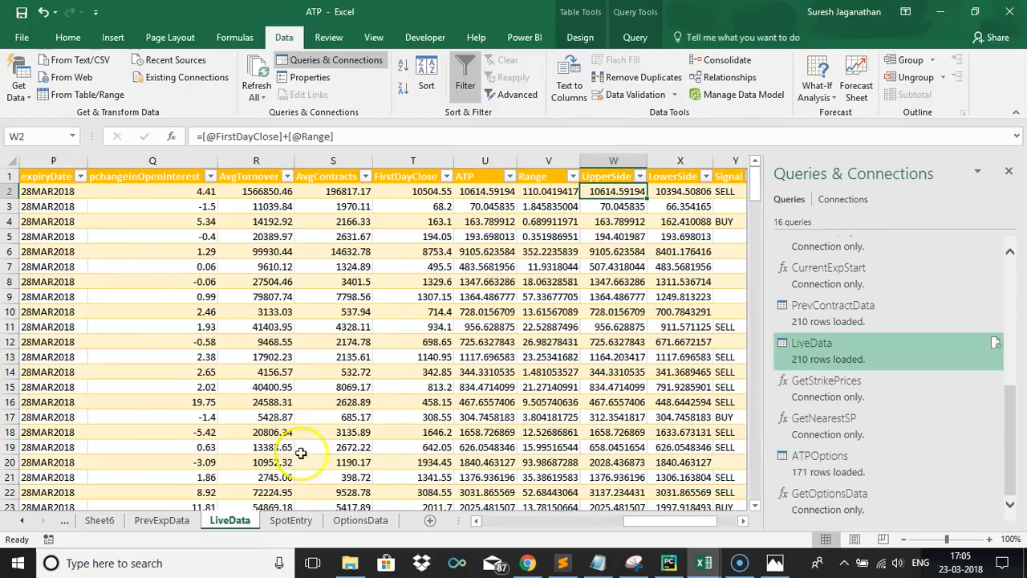
# Follow ATP's first LiveData row from LowerSide to the Options and StrikeType columns, and compare with the first DownSide value in Book3
pyautogui.click(726, 190)
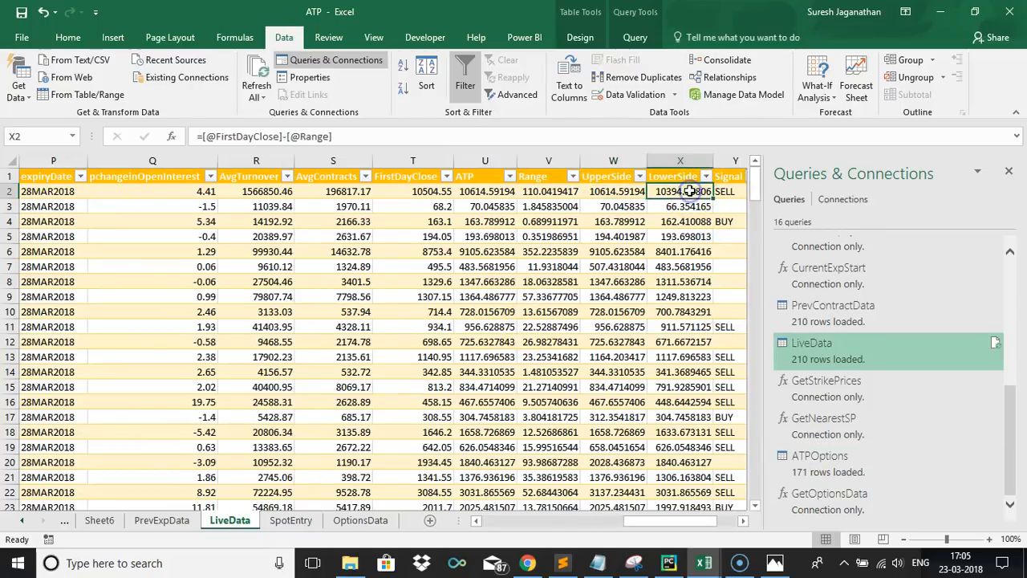
pyautogui.press('Right')
pyautogui.press('Right')
pyautogui.press('Right')
pyautogui.press('Right')
pyautogui.press('Right')
pyautogui.press('Right')
pyautogui.press('Right')
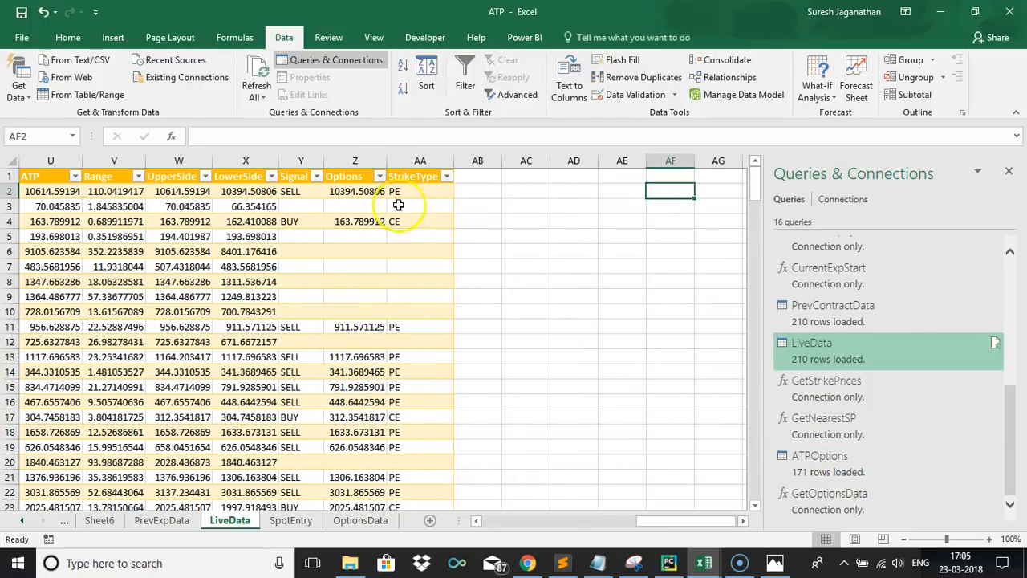
pyautogui.moveTo(698, 554)
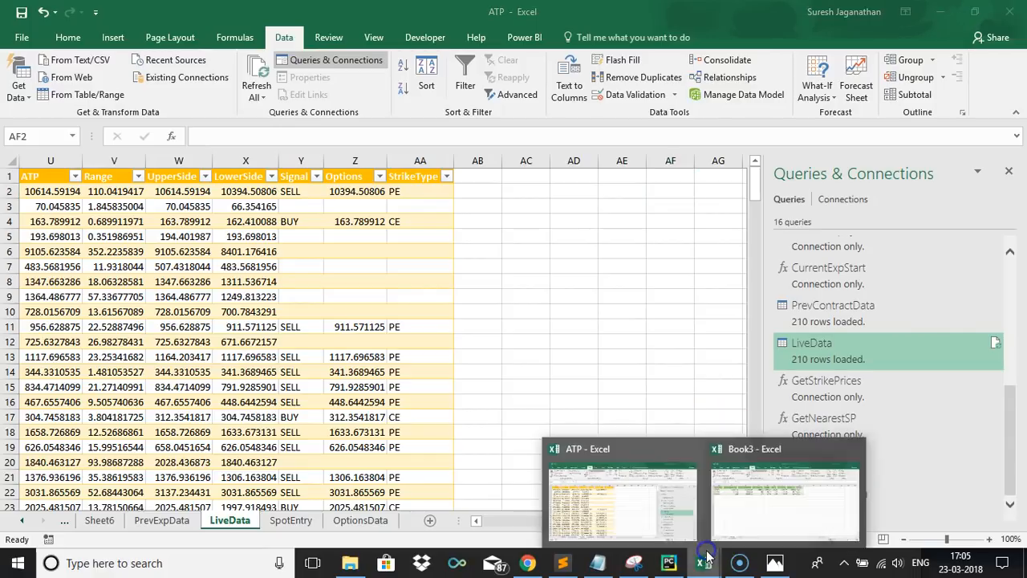
pyautogui.click(815, 487)
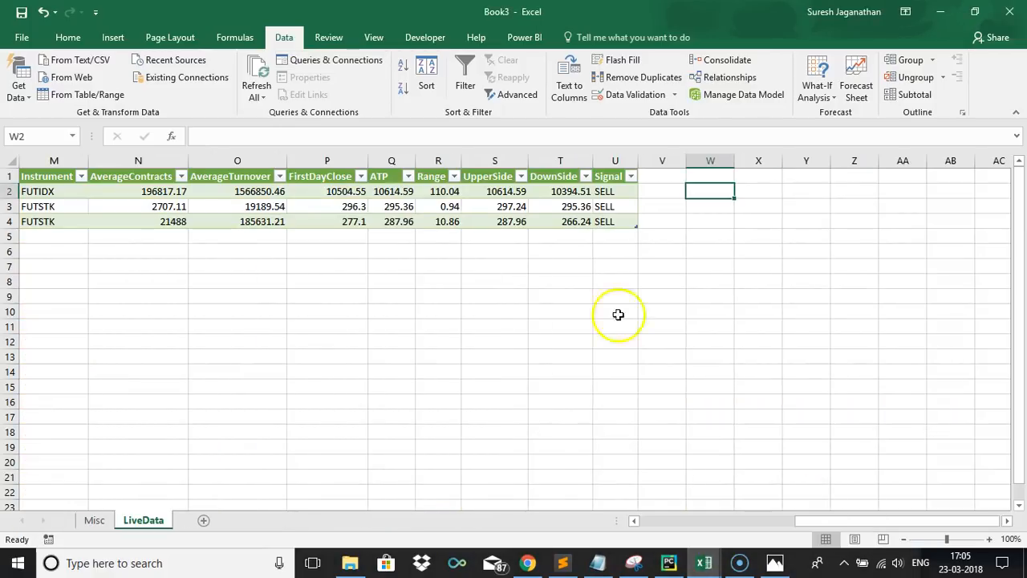
pyautogui.click(551, 190)
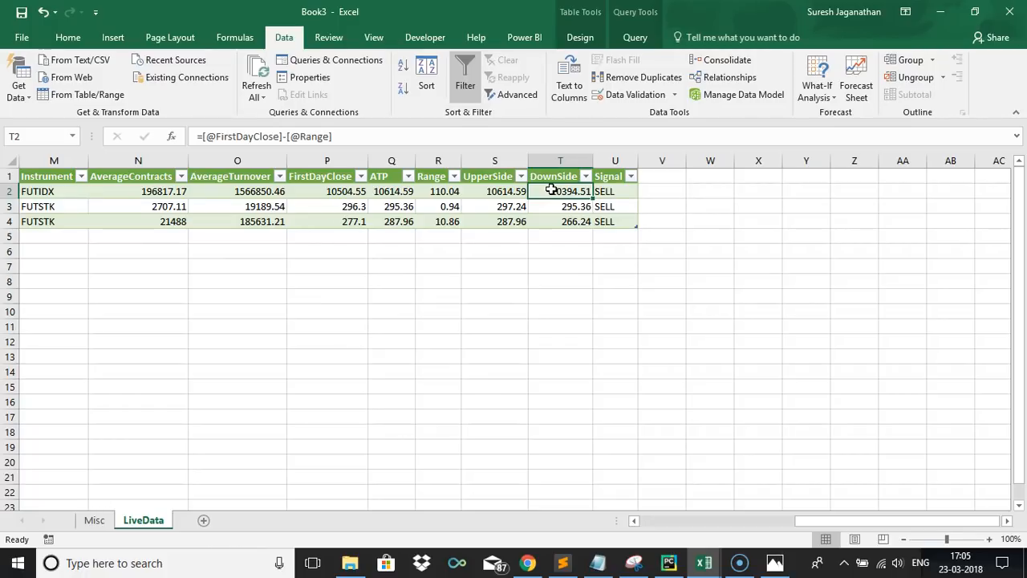
# Load the Symbols table on the Misc sheet into the Query Editor as a new query, and discard it
pyautogui.click(93, 519)
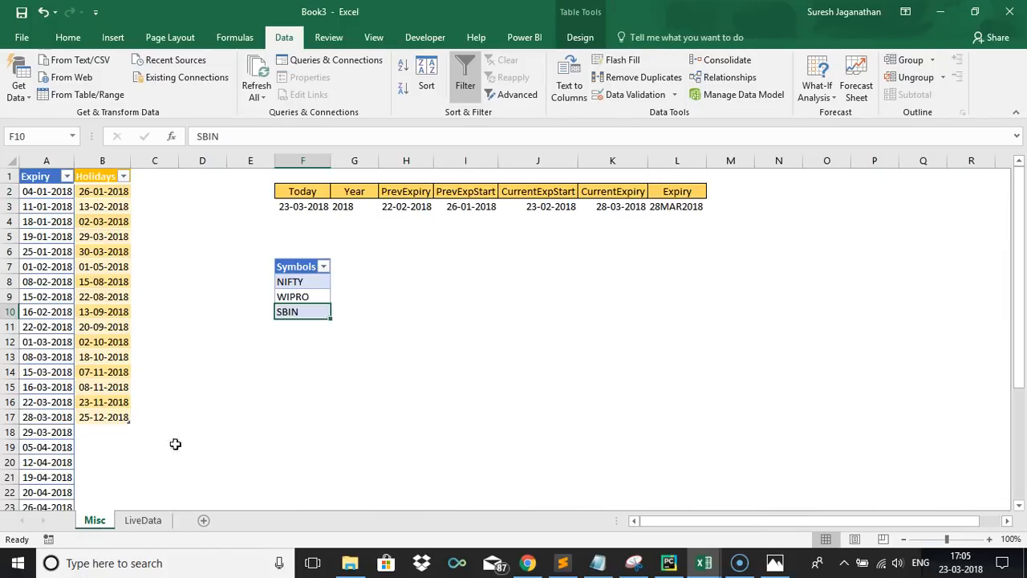
pyautogui.moveTo(298, 270); pyautogui.dragTo(298, 320)
pyautogui.hotkey('ctrl', 'c')
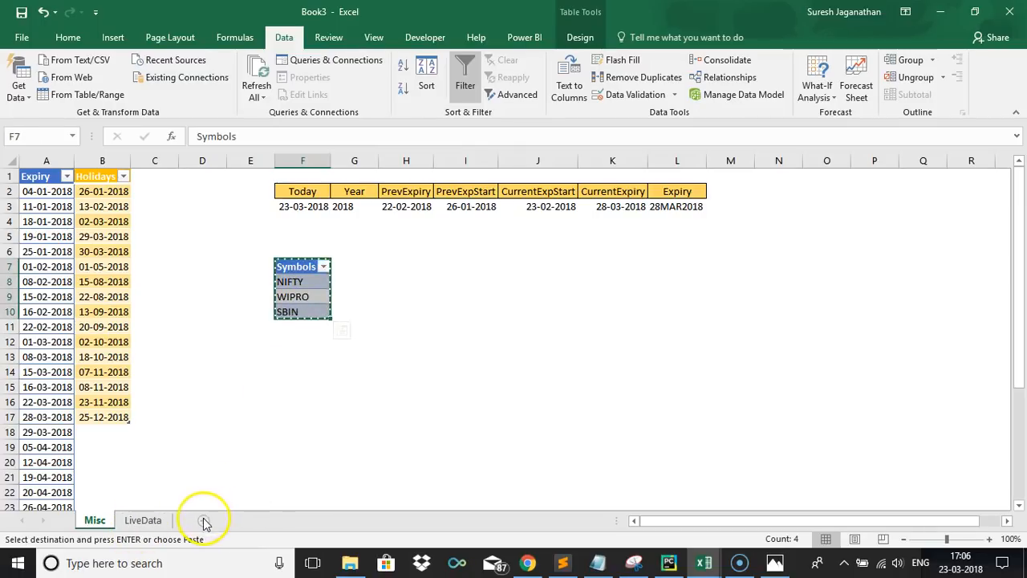
pyautogui.click(313, 298)
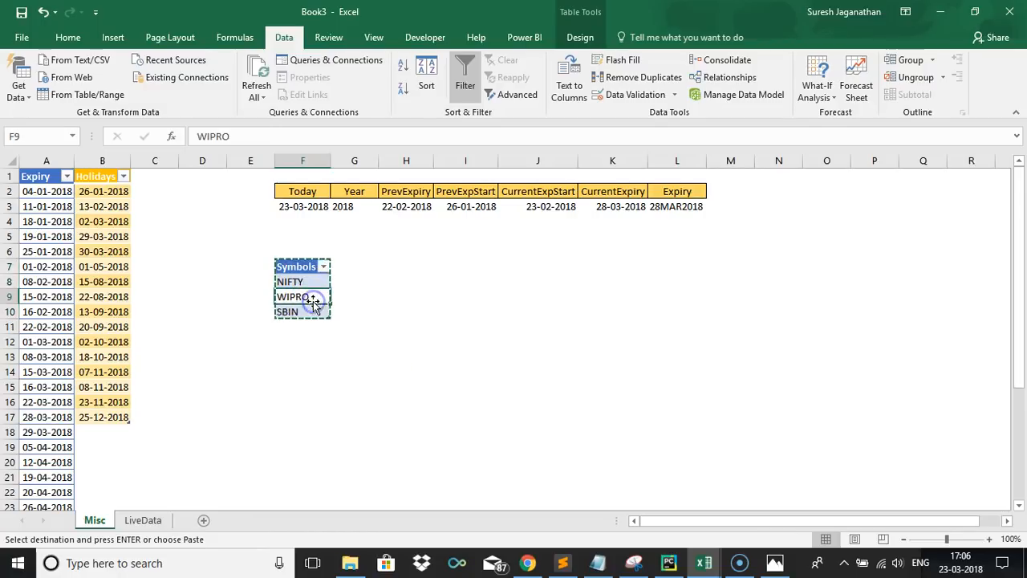
pyautogui.press('Escape')
pyautogui.moveTo(298, 268); pyautogui.dragTo(290, 314)
pyautogui.click(84, 93)
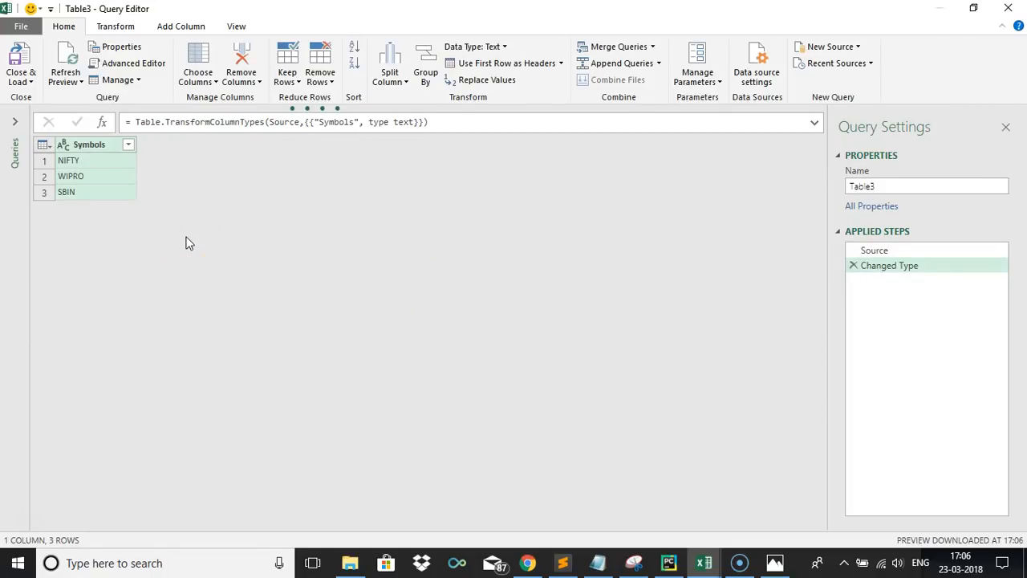
pyautogui.click(13, 120)
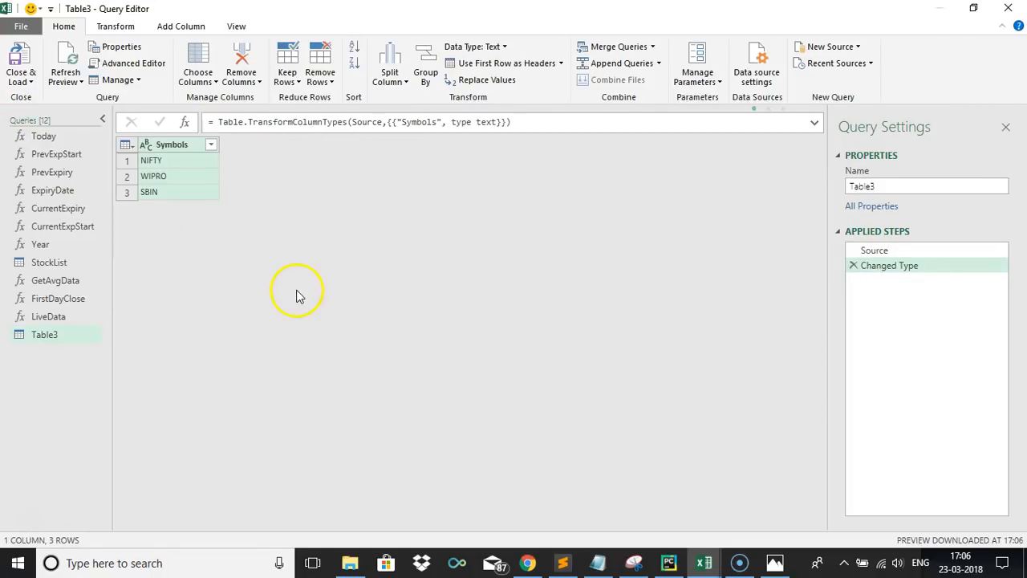
pyautogui.click(53, 337)
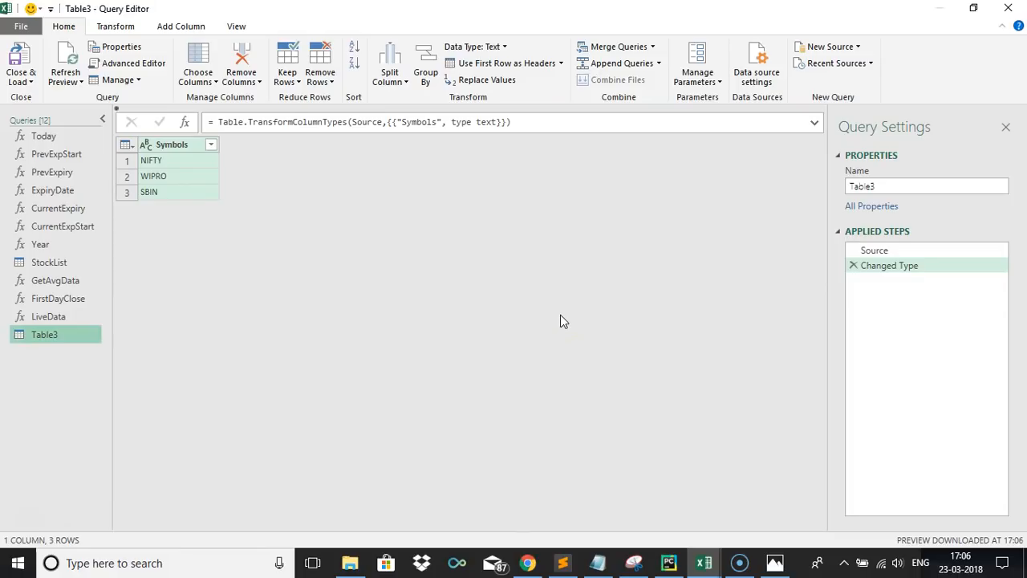
pyautogui.click(1012, 8)
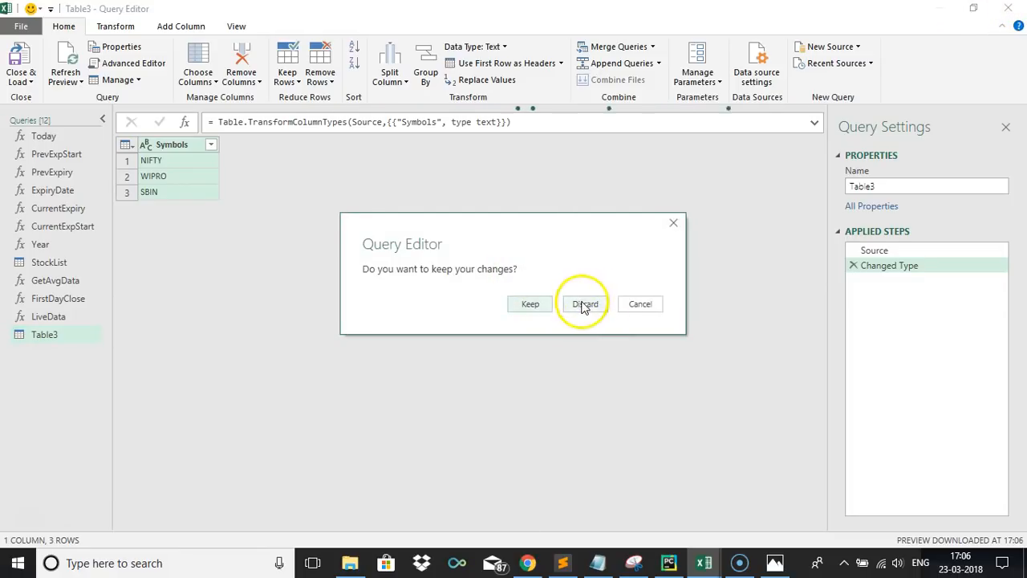
pyautogui.click(584, 304)
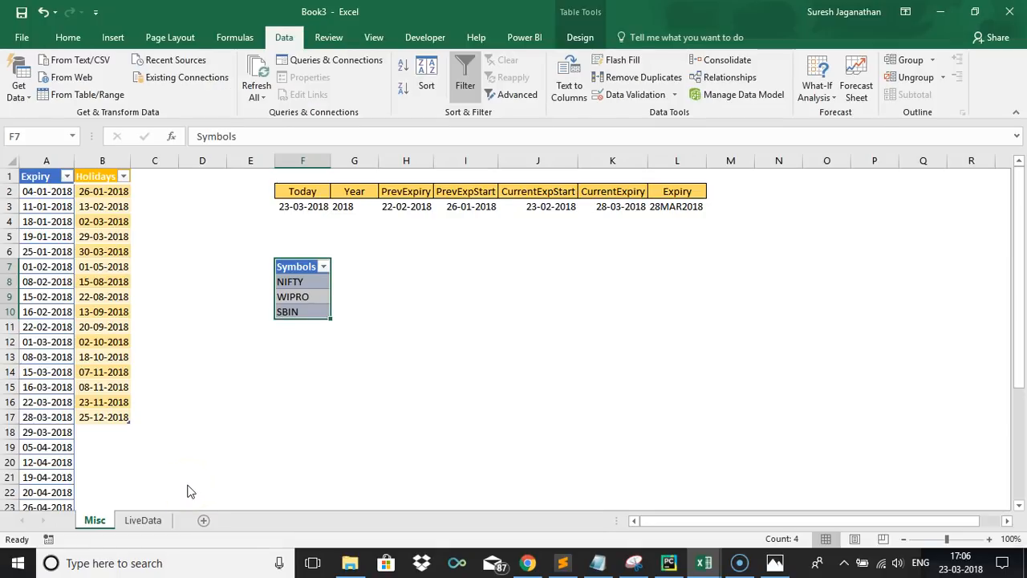
# Copy the Symbols table from the Misc sheet to cell A1 of a new worksheet
pyautogui.hotkey('ctrl', 'c')
pyautogui.click(160, 524)
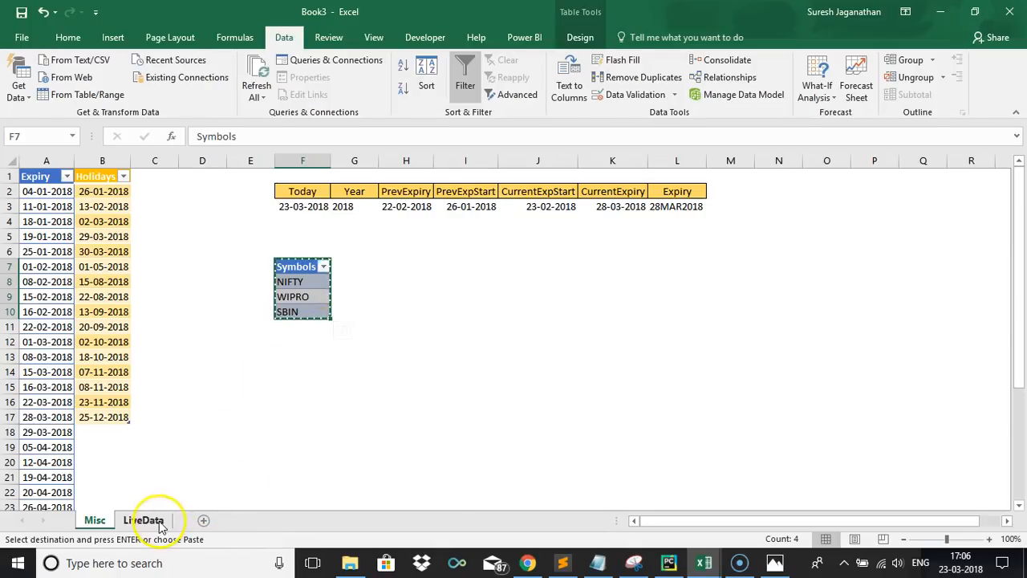
pyautogui.click(205, 519)
pyautogui.hotkey('ctrl', 'v')
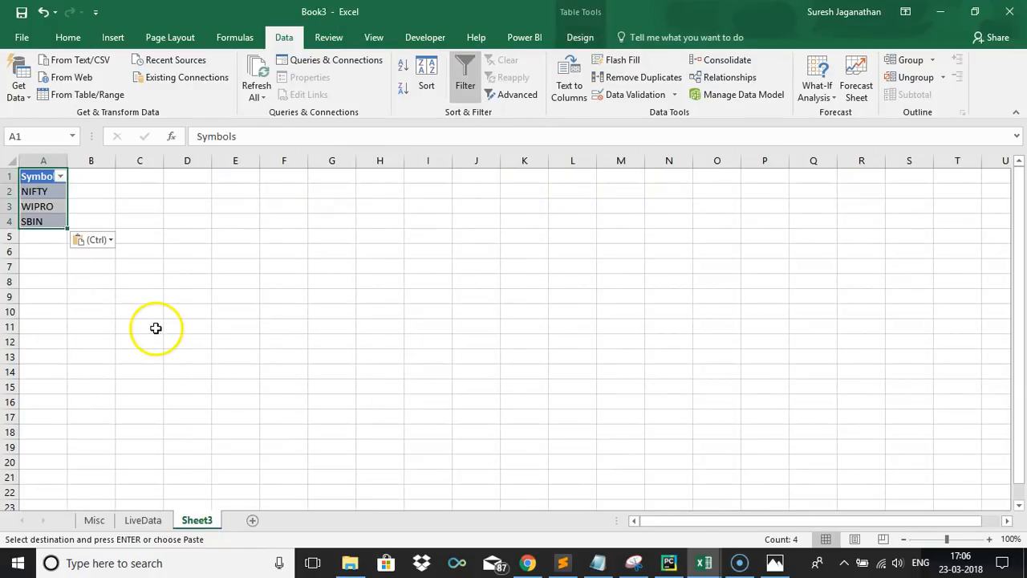
# Add a SpotEntry column beside Symbols in the copied table, with its header in B1
pyautogui.click(85, 177)
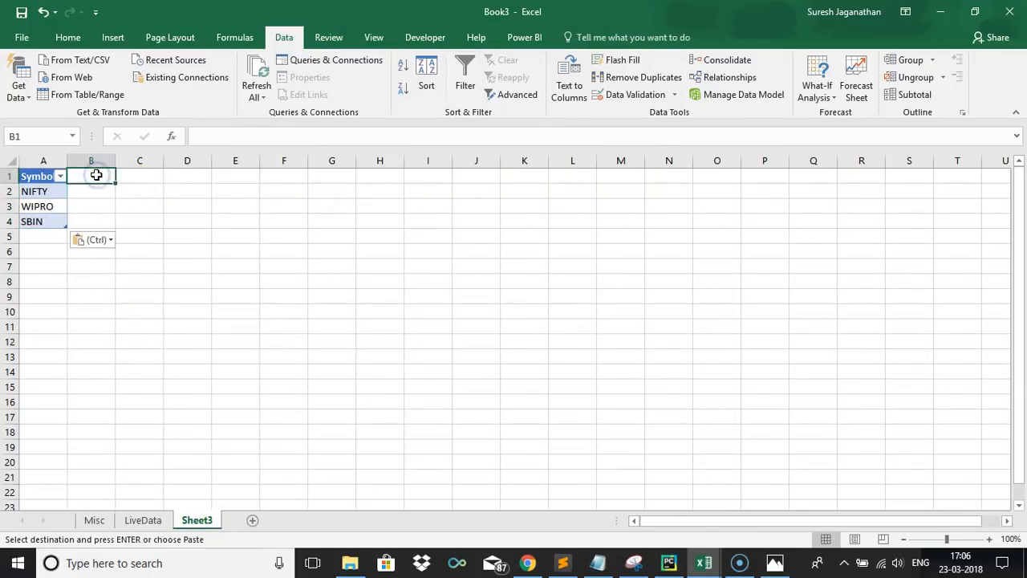
pyautogui.write('SpotEntry')
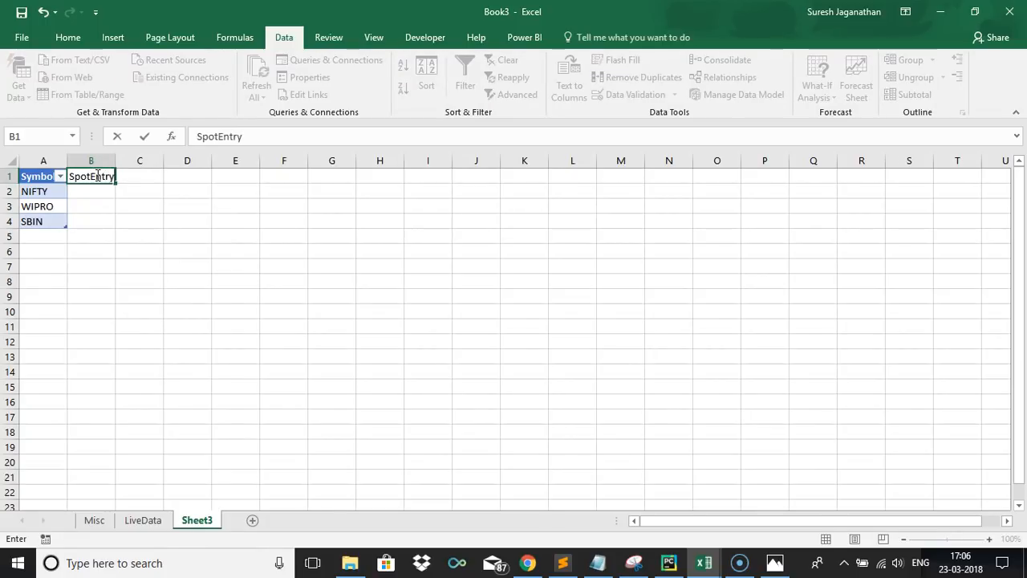
pyautogui.press('Tab')
pyautogui.press('Return')
pyautogui.write('=')
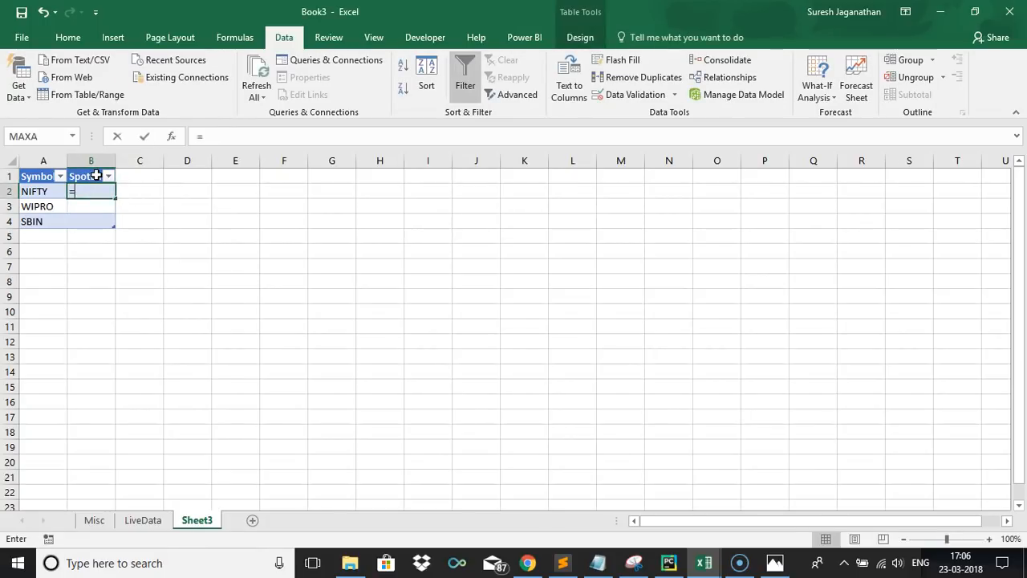
pyautogui.write('vlook')
pyautogui.press('Tab')
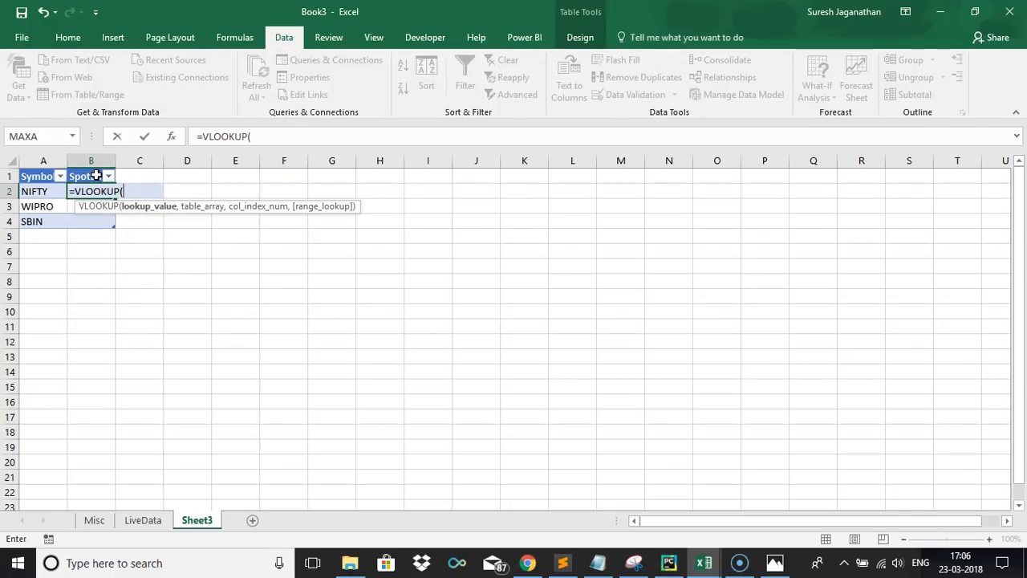
pyautogui.click(48, 191)
pyautogui.write(',Live')
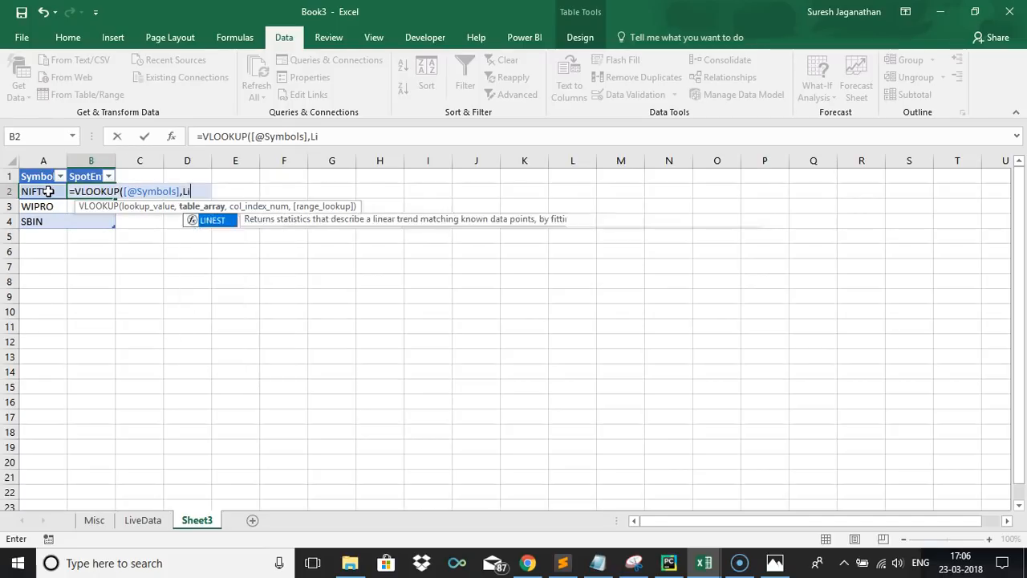
pyautogui.press('BackSpace')
pyautogui.press('BackSpace')
pyautogui.press('BackSpace')
pyautogui.press('BackSpace')
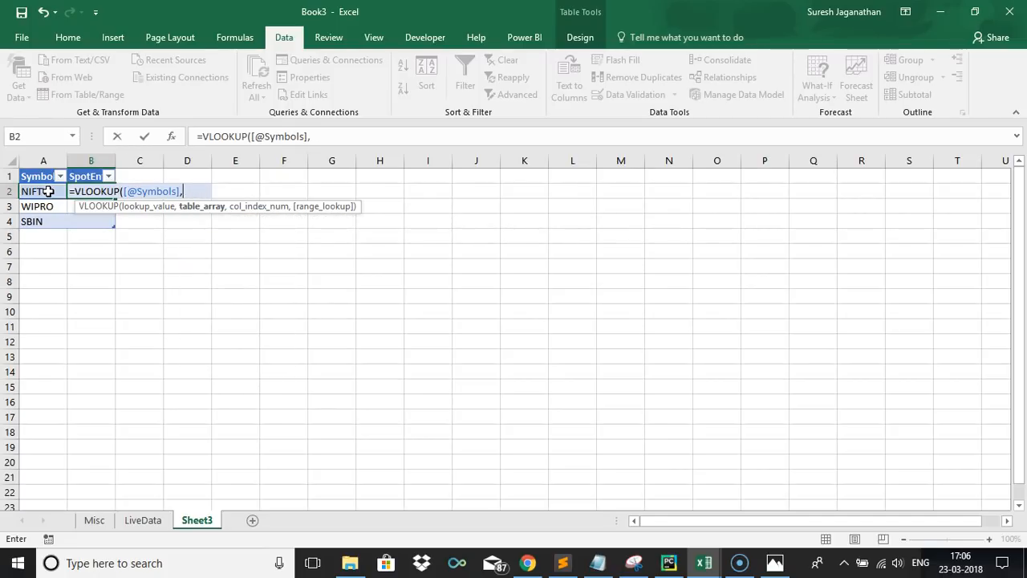
pyautogui.write('Li')
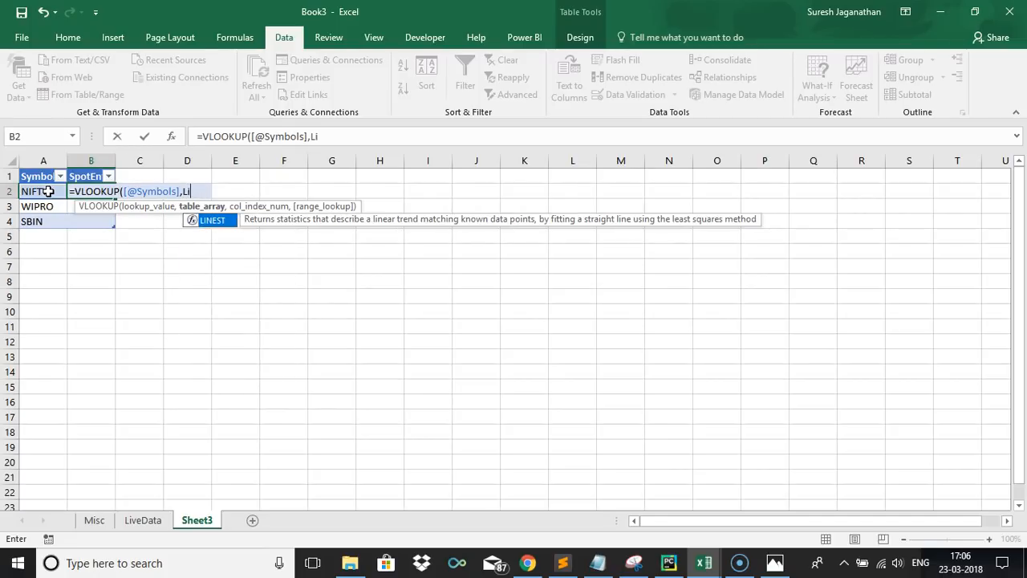
pyautogui.press('BackSpace')
pyautogui.press('BackSpace')
pyautogui.press('Escape')
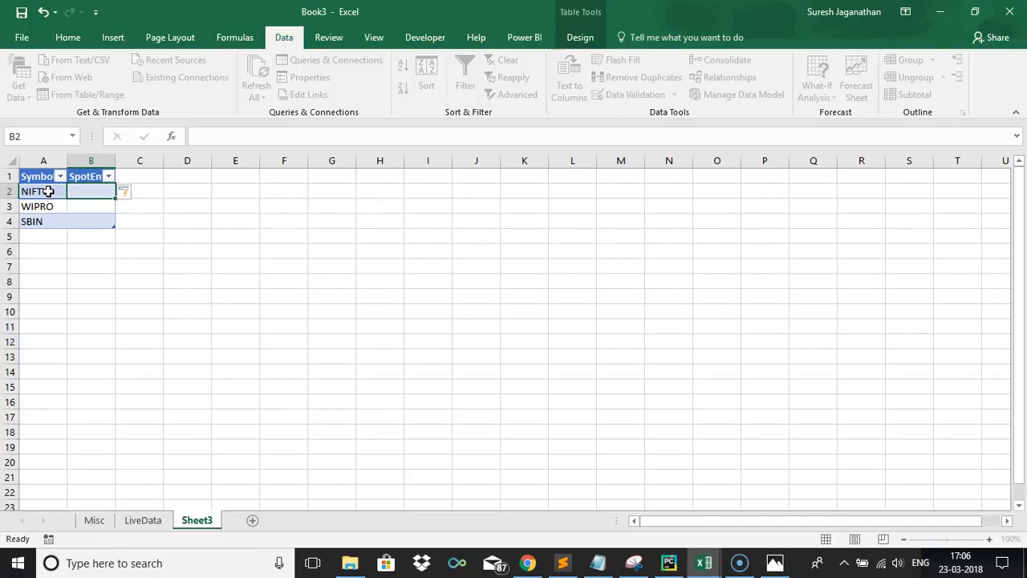
# Look up the StockList query in the workbook's query list from LiveData, and return to the empty SpotEntry cell on Sheet3
pyautogui.click(145, 520)
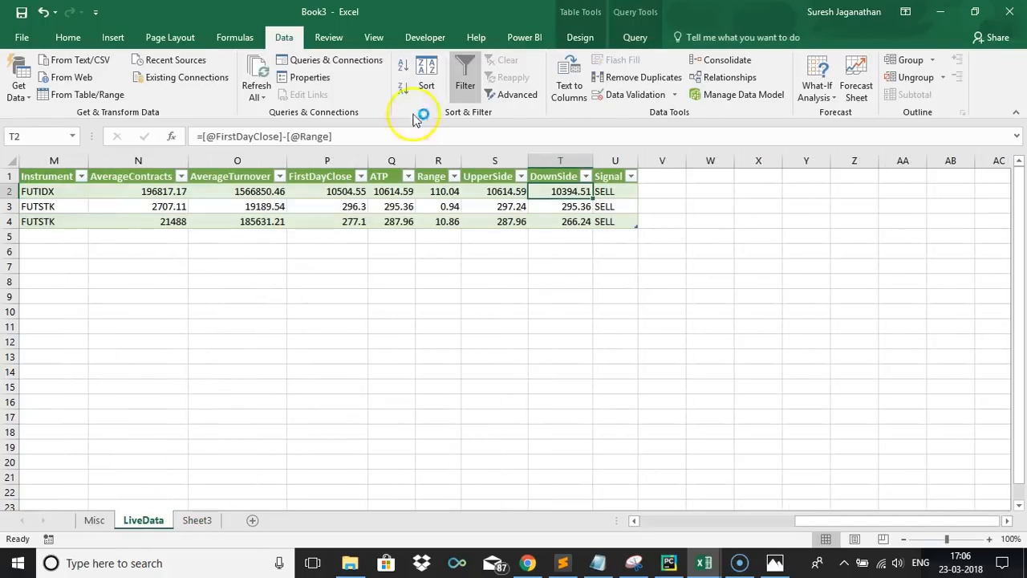
pyautogui.click(353, 61)
pyautogui.click(798, 350)
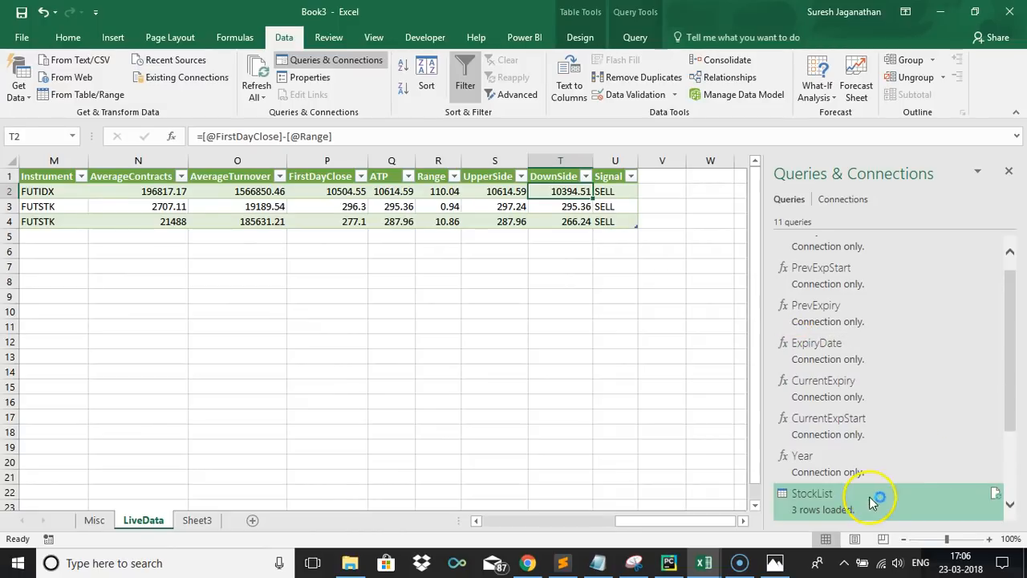
pyautogui.click(197, 522)
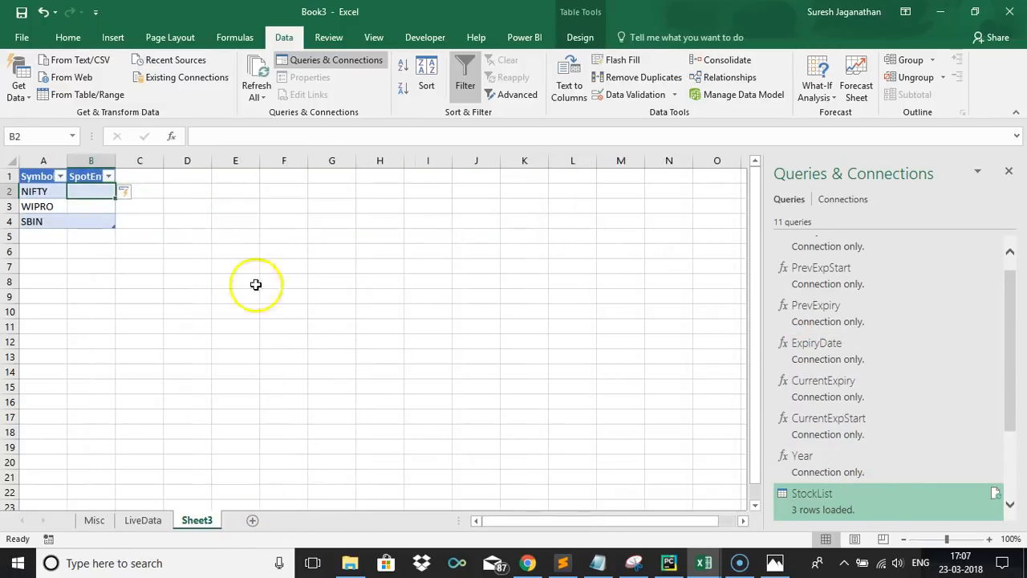
pyautogui.write('=')
pyautogui.press('Escape')
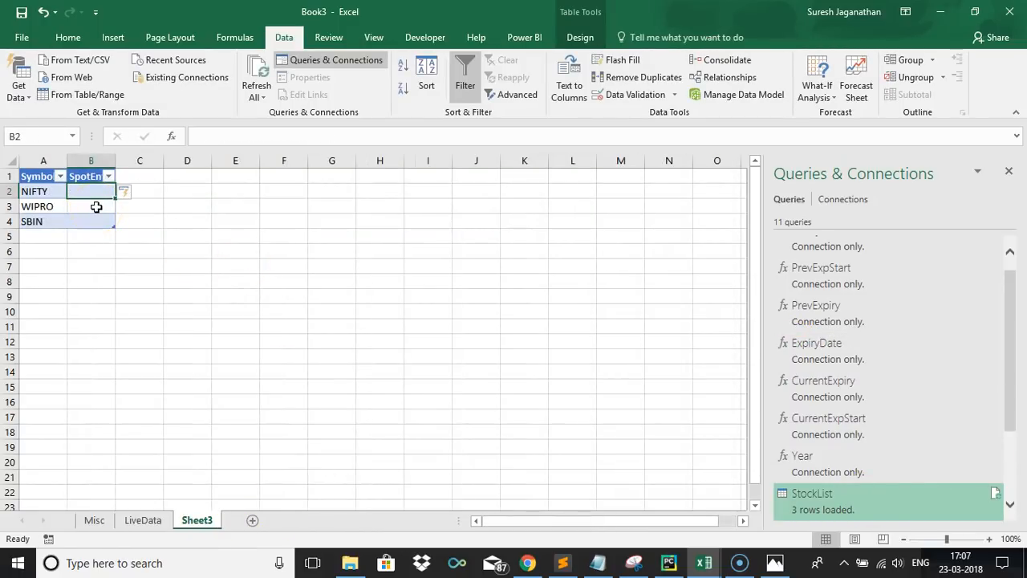
# Count through the StockList table columns on LiveData from Symbols to Signal to work out the DownSide column's index
pyautogui.click(143, 522)
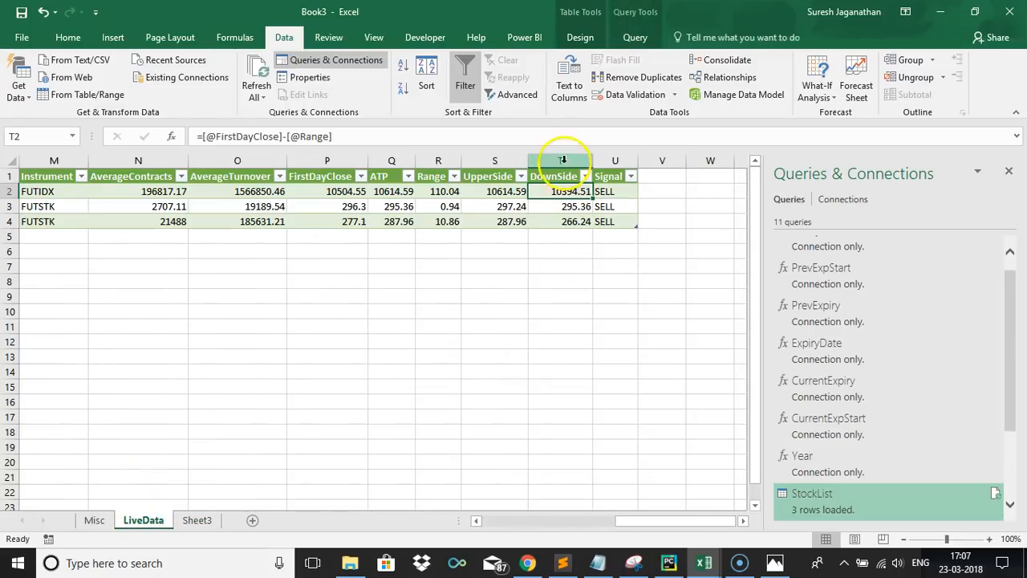
pyautogui.press('Left')
pyautogui.press('Left')
pyautogui.press('Left')
pyautogui.press('Left')
pyautogui.press('Left')
pyautogui.press('Left')
pyautogui.press('Left')
pyautogui.press('Left')
pyautogui.press('Left')
pyautogui.press('Left')
pyautogui.press('Left')
pyautogui.press('Left')
pyautogui.press('Left')
pyautogui.press('Left')
pyautogui.press('Left')
pyautogui.press('Left')
pyautogui.press('Left')
pyautogui.press('Left')
pyautogui.press('Left')
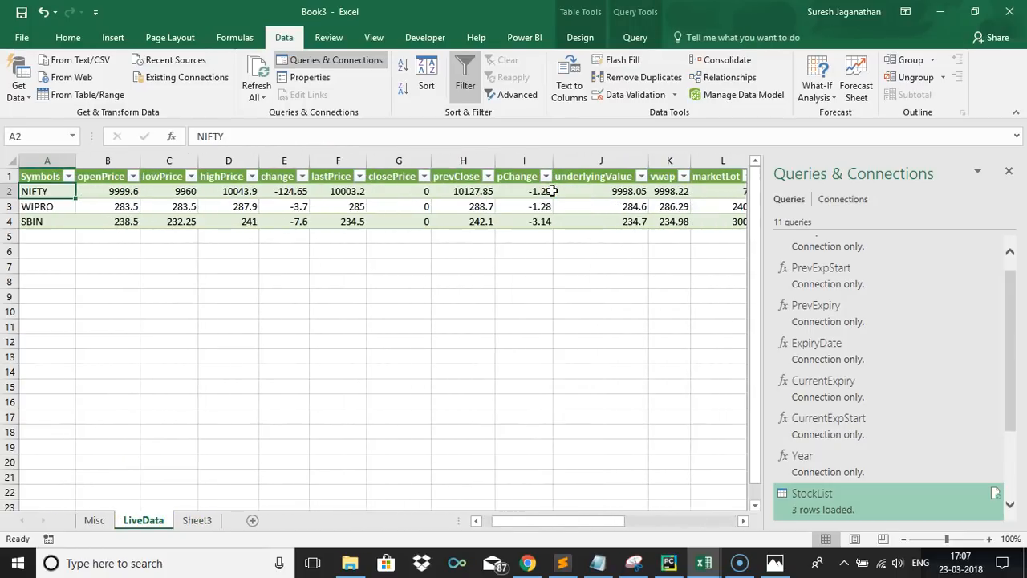
pyautogui.press('Right')
pyautogui.press('Right')
pyautogui.press('Right')
pyautogui.press('Right')
pyautogui.press('Right')
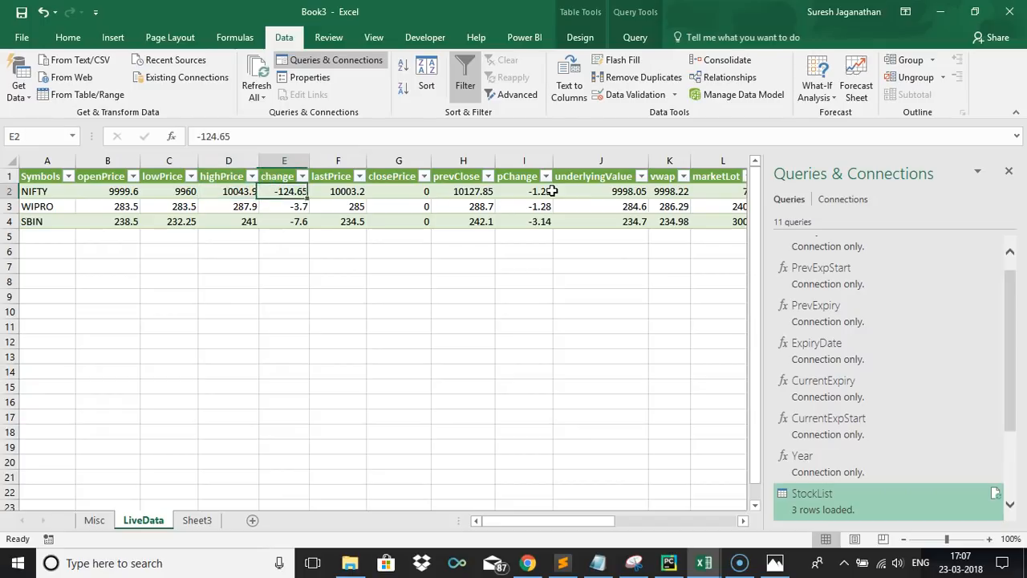
pyautogui.press('Right')
pyautogui.press('Right')
pyautogui.press('Right')
pyautogui.press('Right')
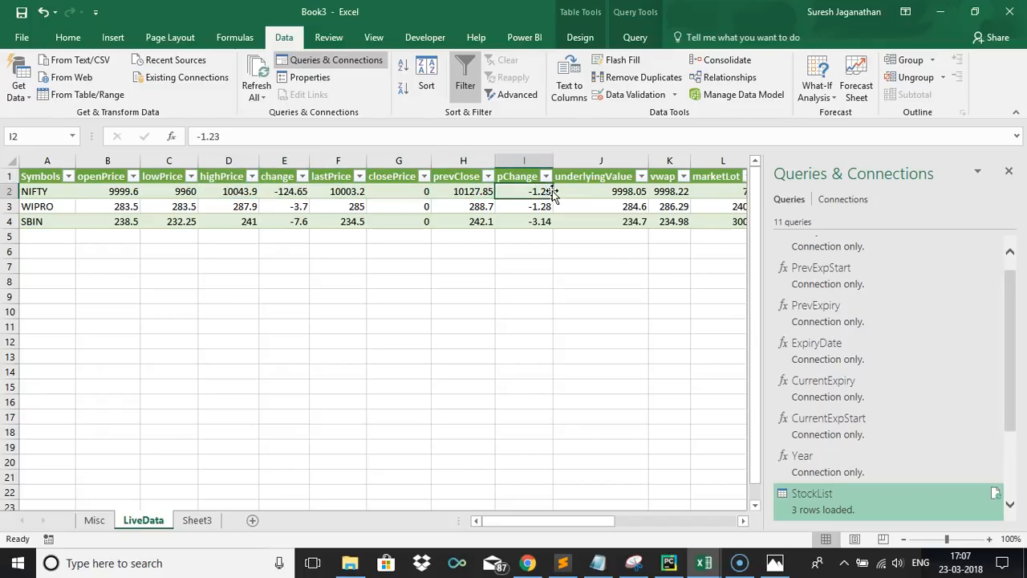
pyautogui.press('Right')
pyautogui.press('Right')
pyautogui.press('Right')
pyautogui.press('Right')
pyautogui.press('Right')
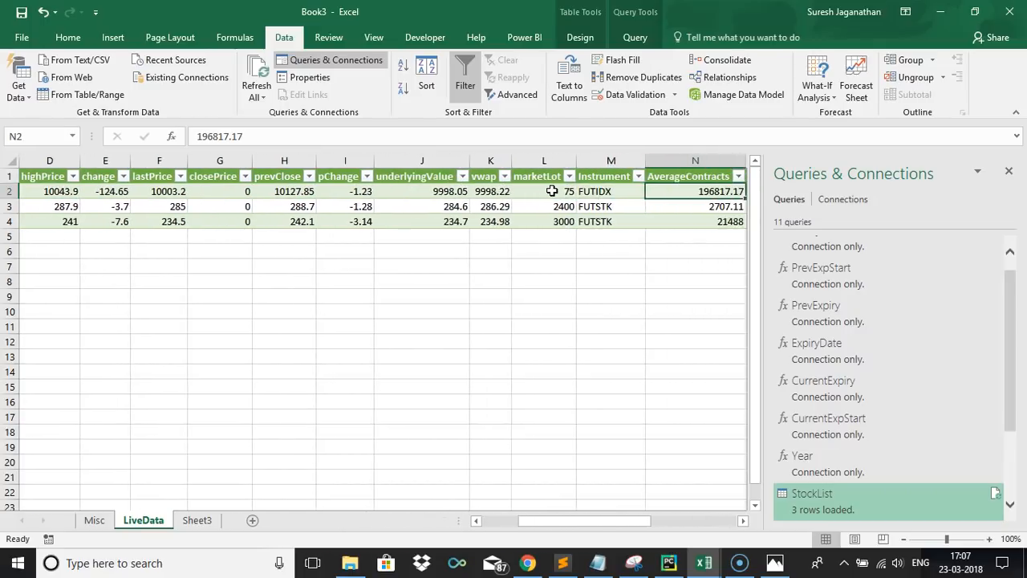
pyautogui.press('Right')
pyautogui.press('Right')
pyautogui.press('Right')
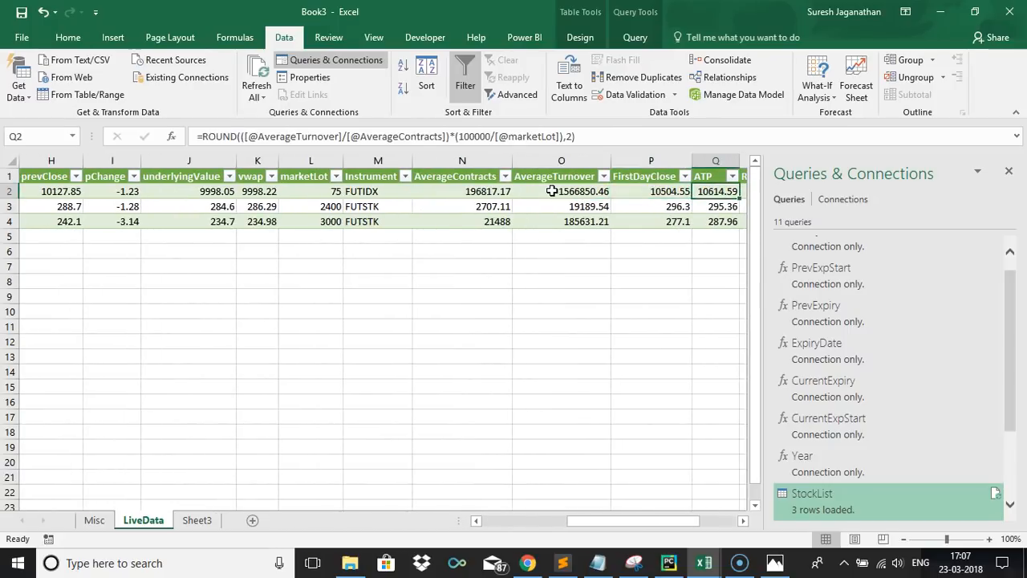
pyautogui.press('Right')
pyautogui.press('Right')
pyautogui.press('Right')
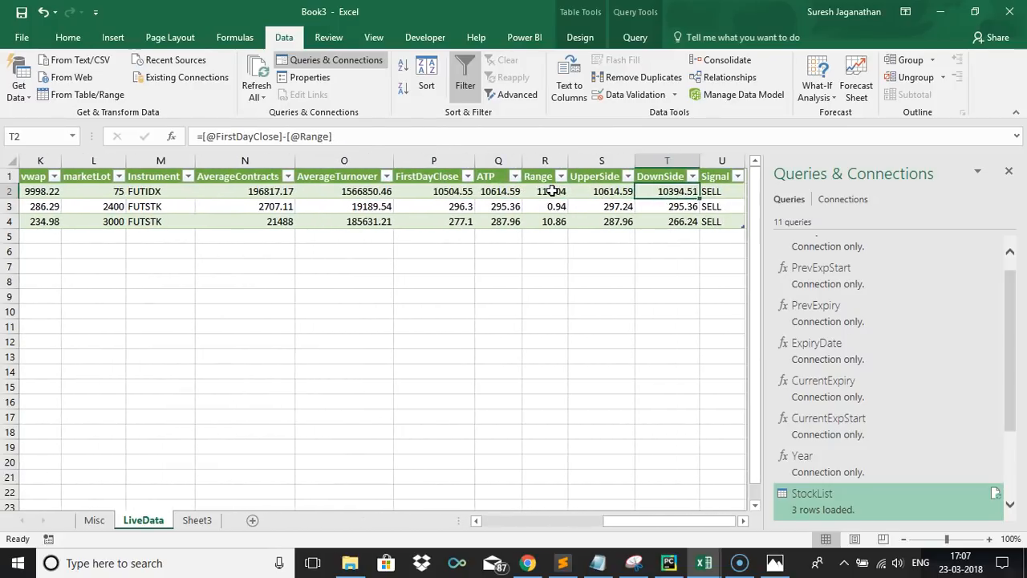
pyautogui.press('Right')
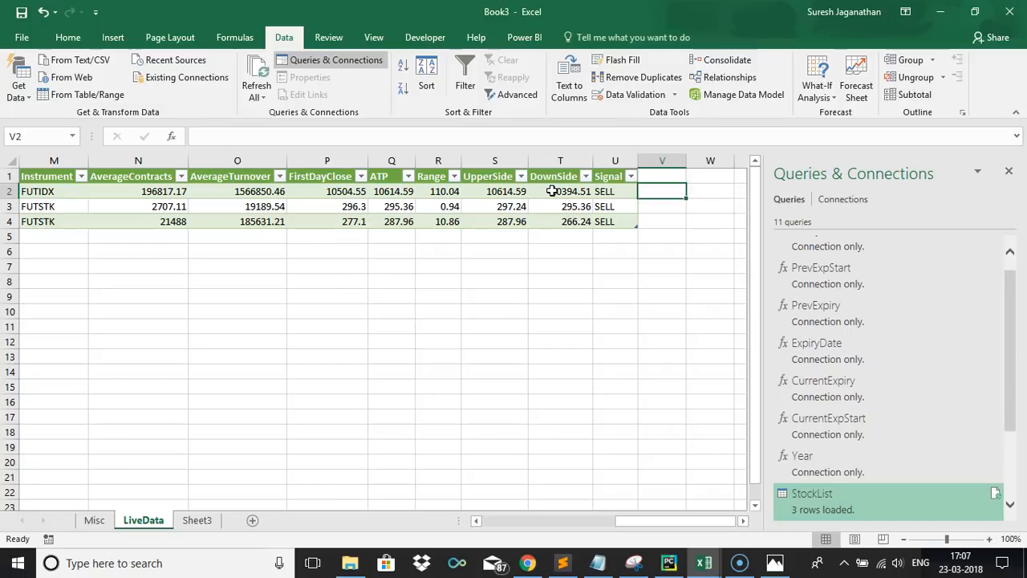
pyautogui.click(552, 191)
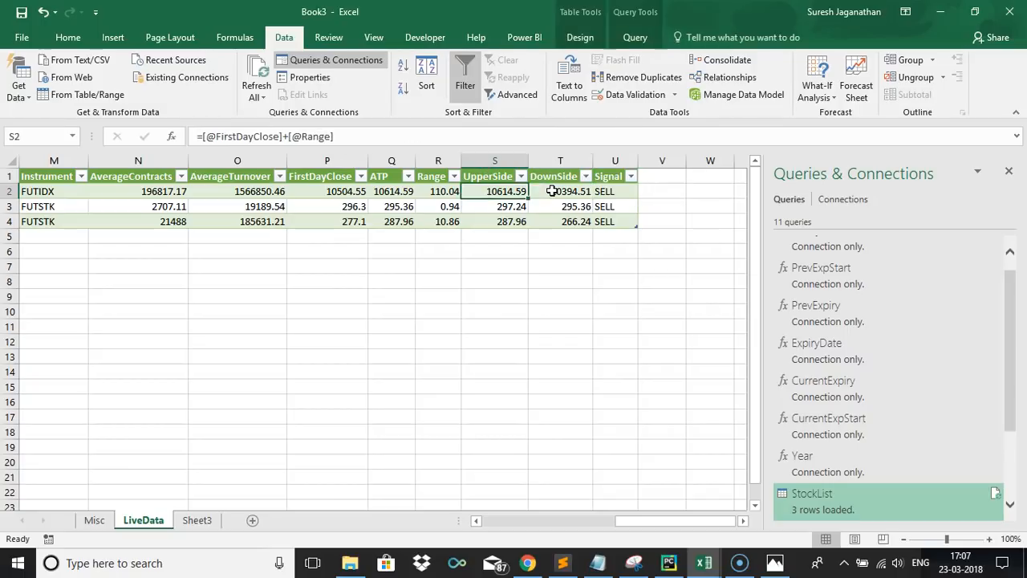
pyautogui.click(197, 520)
pyautogui.write('=VLOOKUP(')
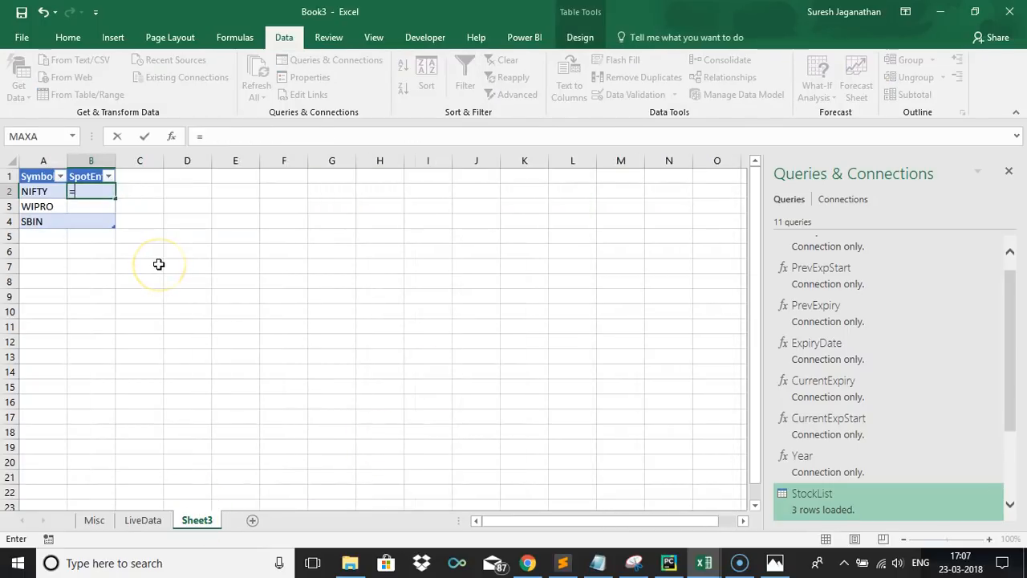
pyautogui.click(45, 195)
pyautogui.write(',StockList,20')
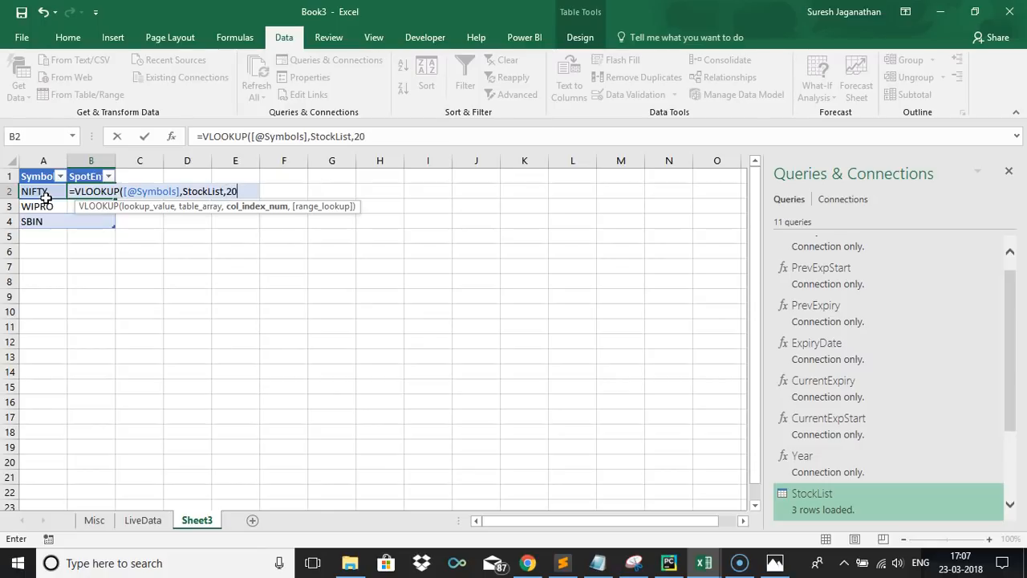
pyautogui.write(',')
pyautogui.press('Down')
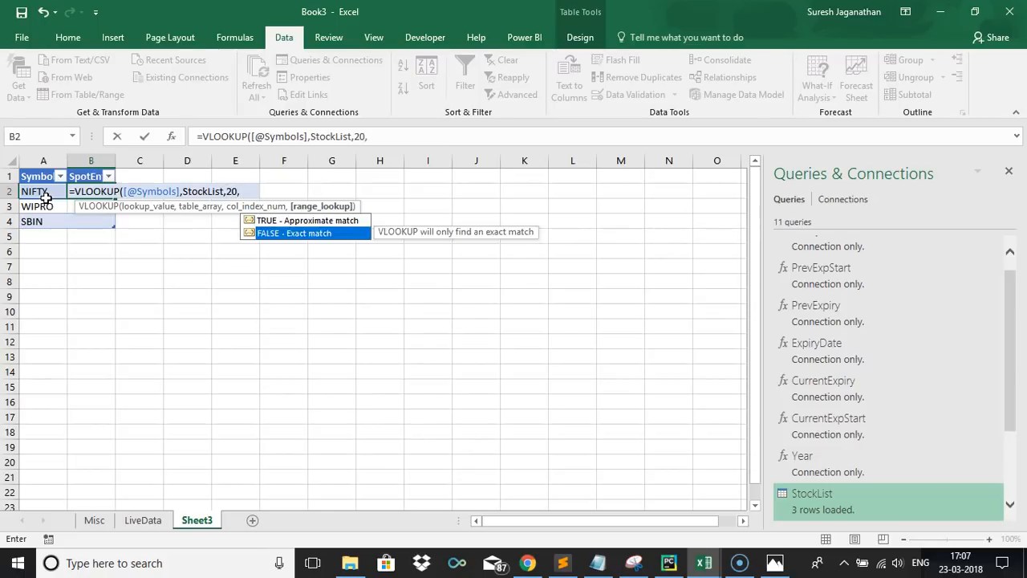
pyautogui.press('Tab')
pyautogui.write(')')
pyautogui.press('Return')
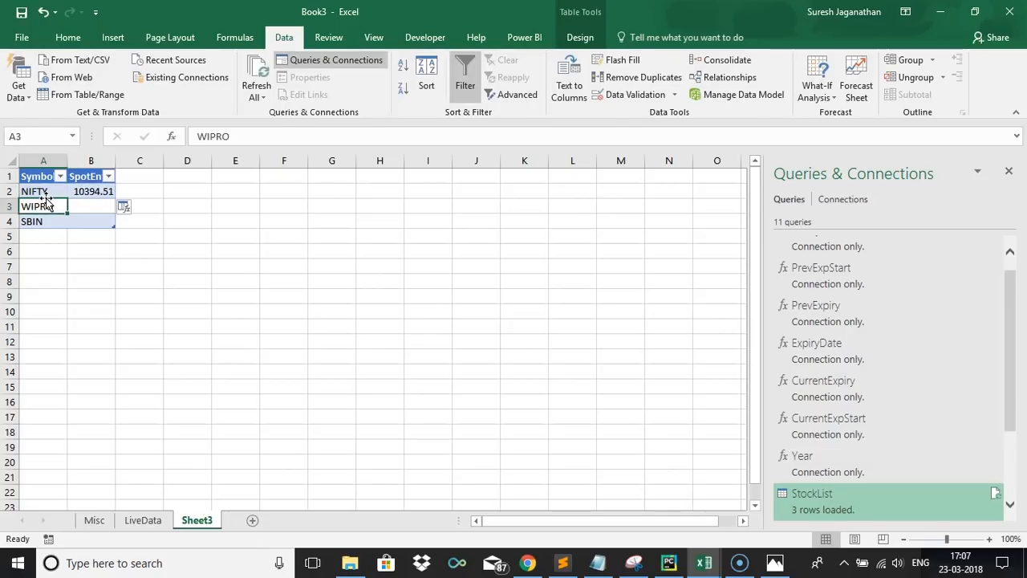
pyautogui.click(133, 206)
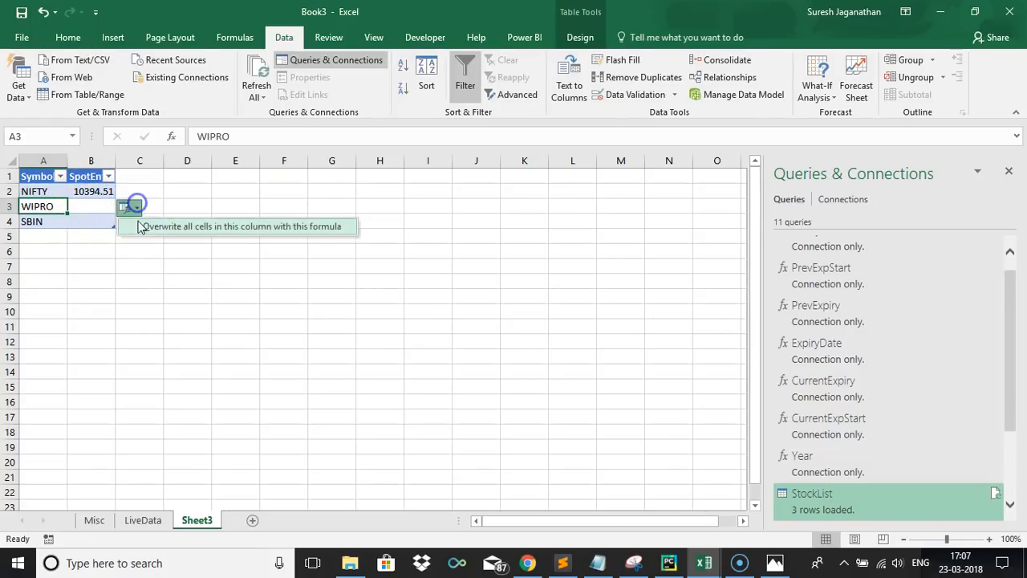
pyautogui.click(139, 227)
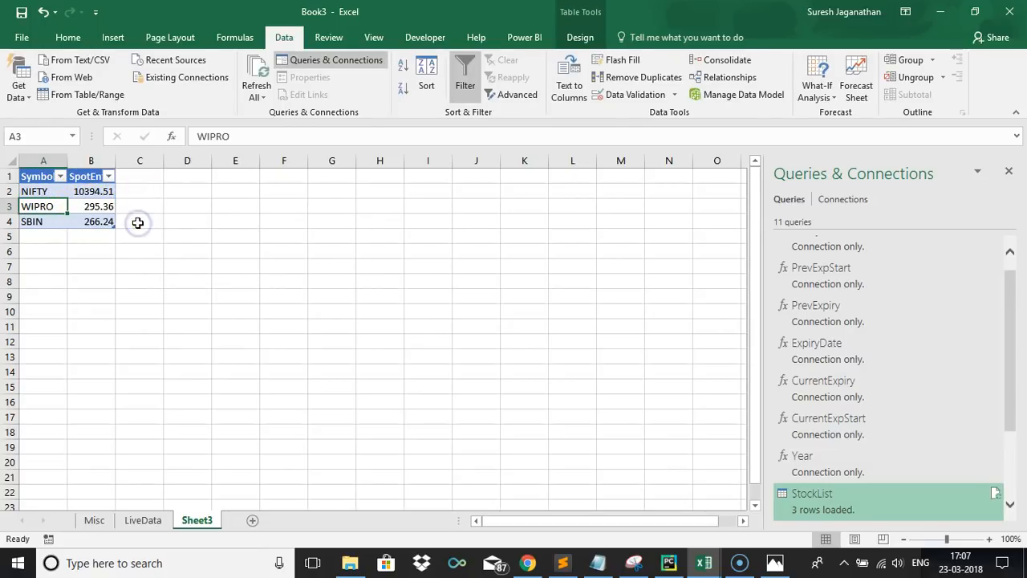
# Add a StrikeType column beside Signal in the LiveData table, with its header in V1
pyautogui.click(141, 177)
pyautogui.click(143, 520)
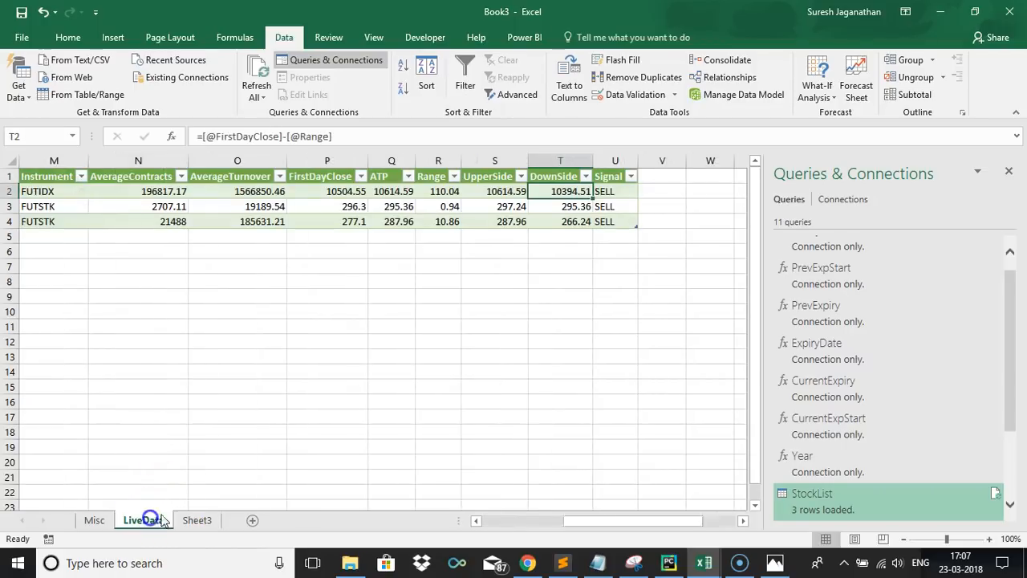
pyautogui.write('StrikeT')
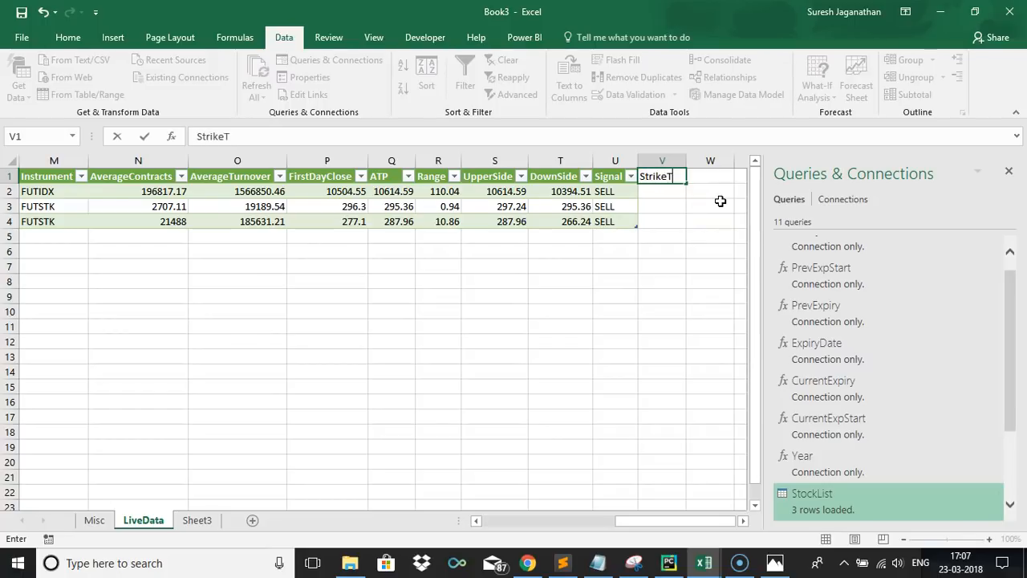
pyautogui.write('ype')
pyautogui.press('Return')
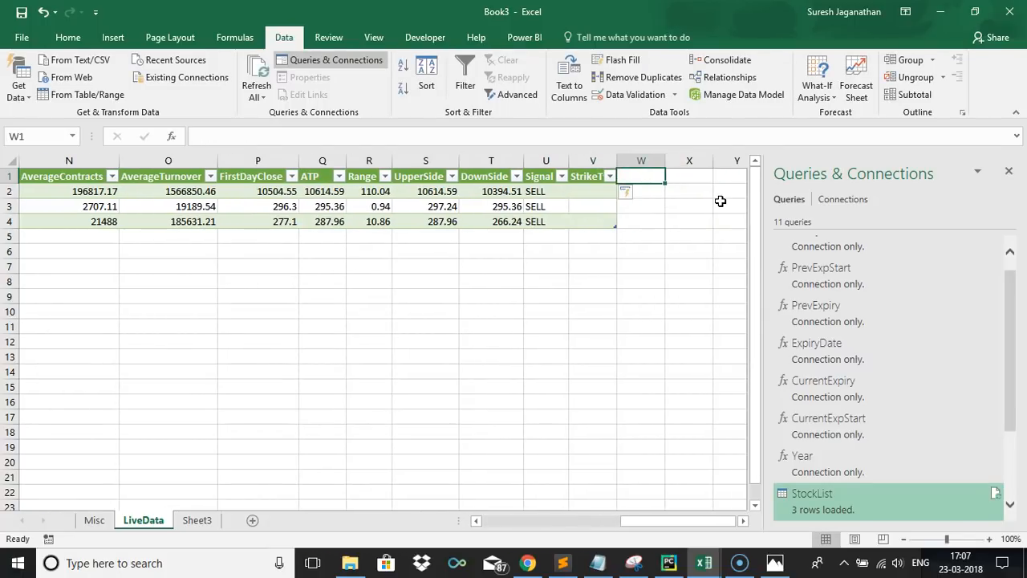
pyautogui.write('=')
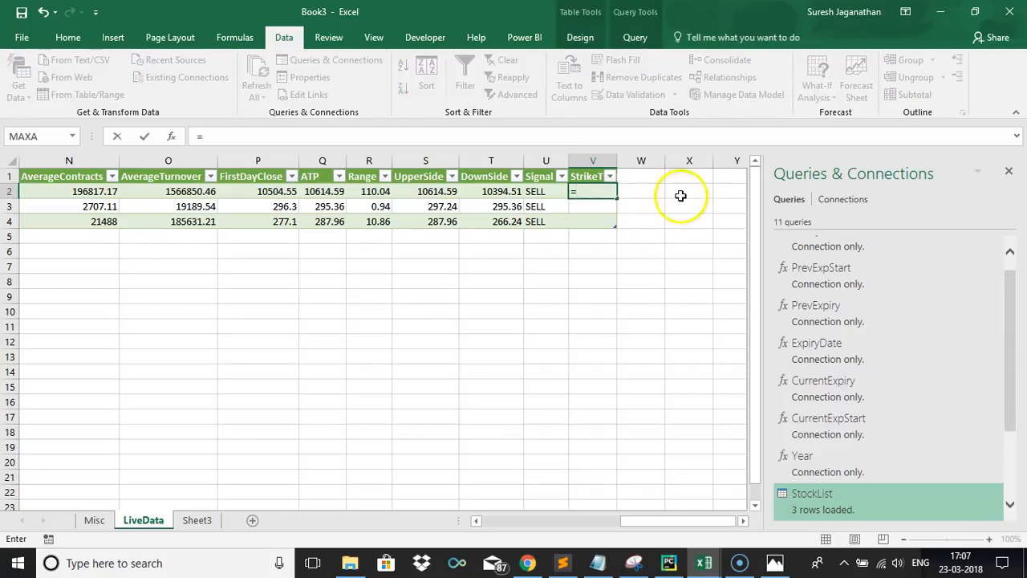
pyautogui.click(532, 196)
pyautogui.press('BackSpace')
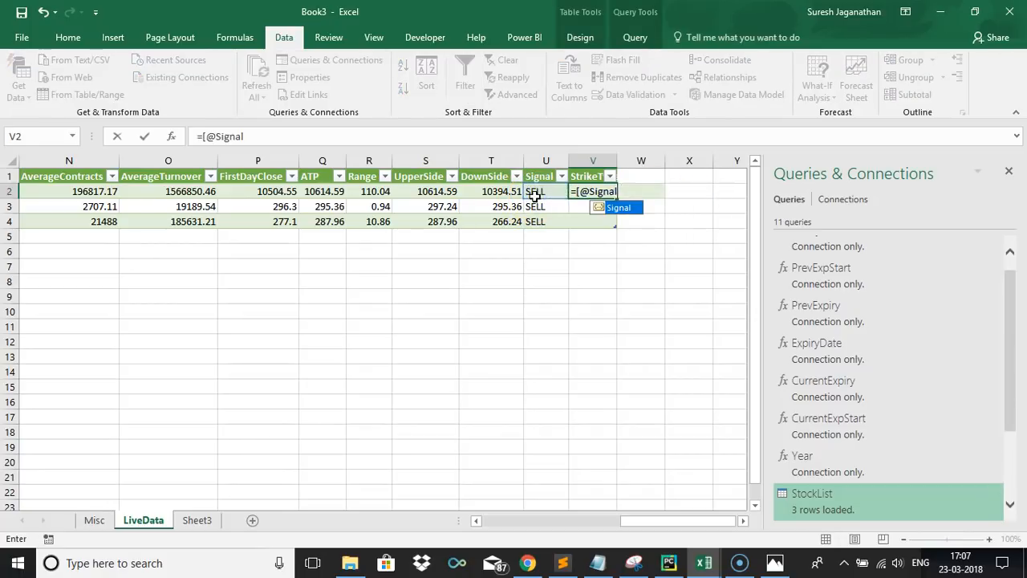
pyautogui.press('BackSpace')
pyautogui.press('BackSpace')
pyautogui.press('BackSpace')
pyautogui.press('BackSpace')
pyautogui.press('BackSpace')
pyautogui.write('IF(')
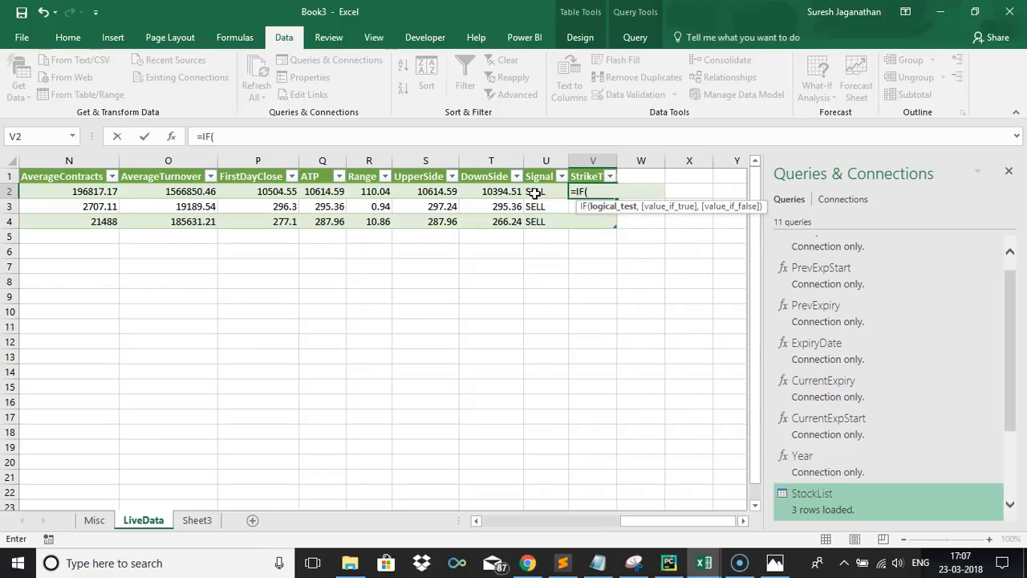
pyautogui.click(534, 193)
pyautogui.write('="SELL",')
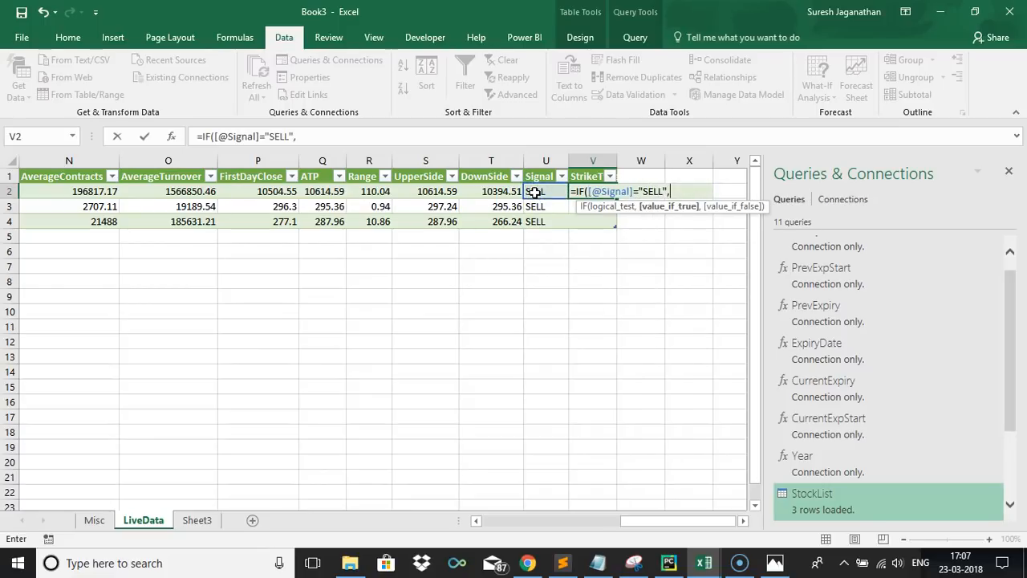
pyautogui.write('"PE",')
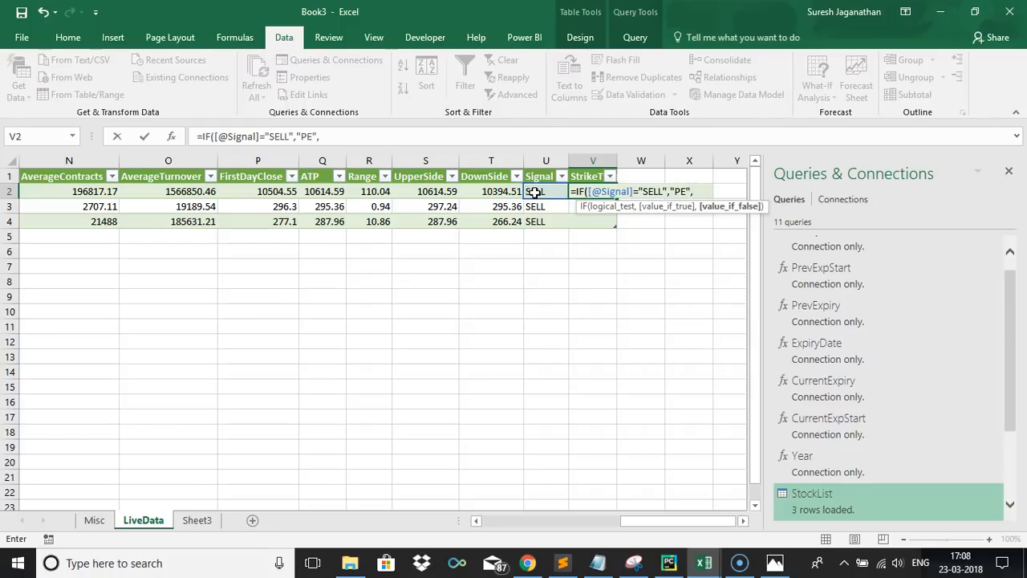
pyautogui.click(535, 194)
pyautogui.press('BackSpace')
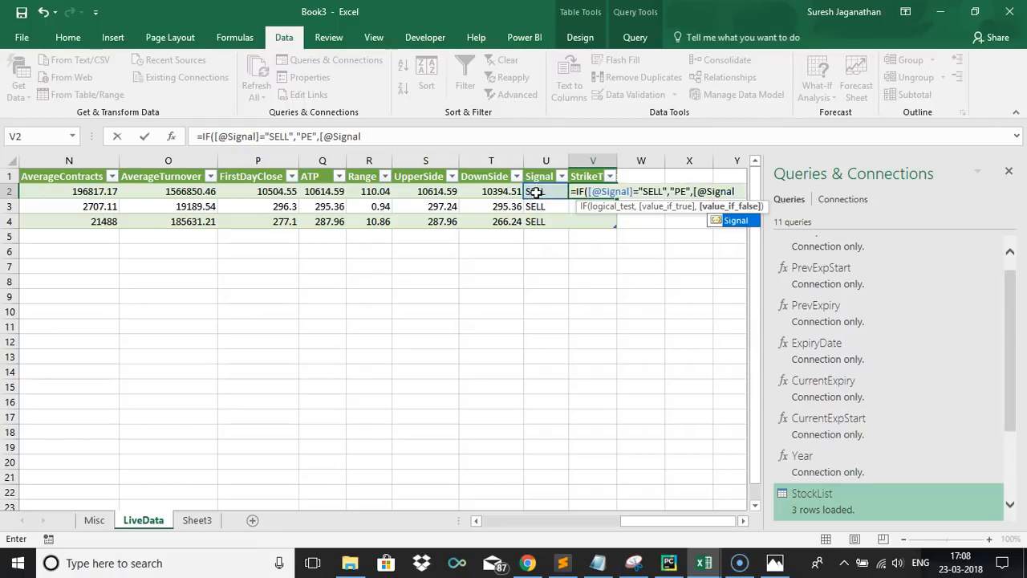
pyautogui.press('BackSpace')
pyautogui.press('BackSpace')
pyautogui.press('BackSpace')
pyautogui.press('BackSpace')
pyautogui.press('BackSpace')
pyautogui.write('IF(')
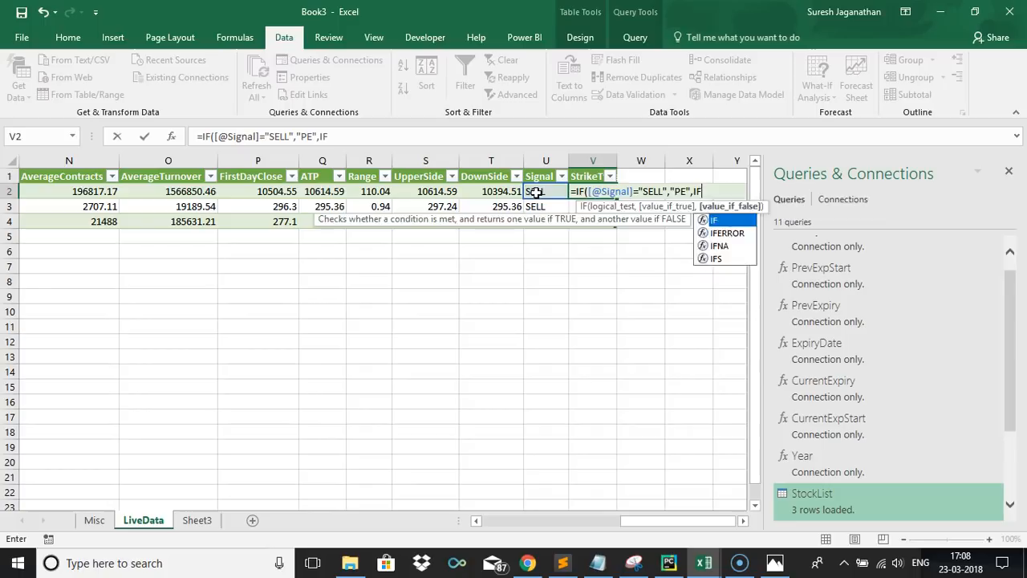
pyautogui.click(536, 194)
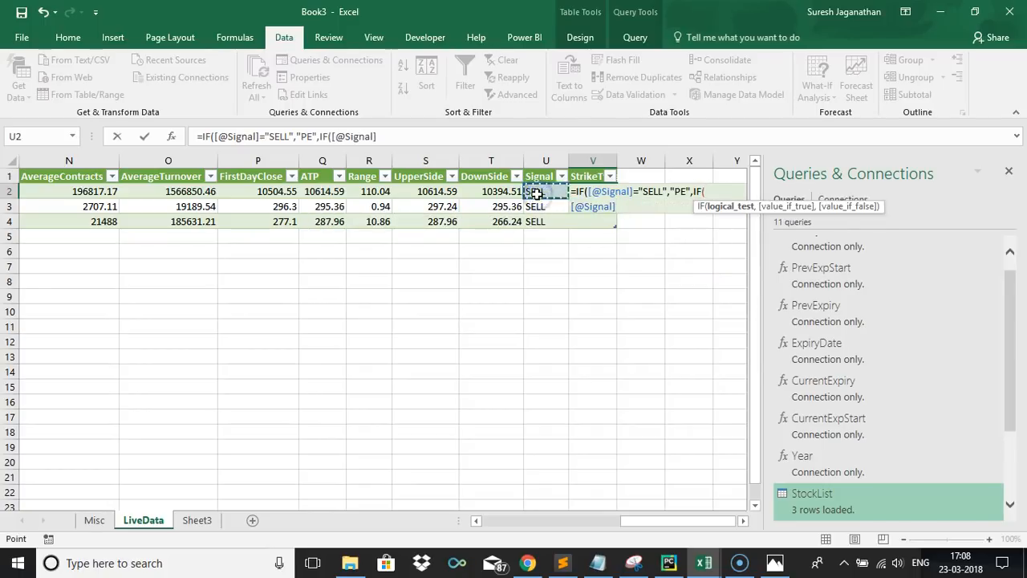
pyautogui.write('=')
pyautogui.write('"BUY","CE"))')
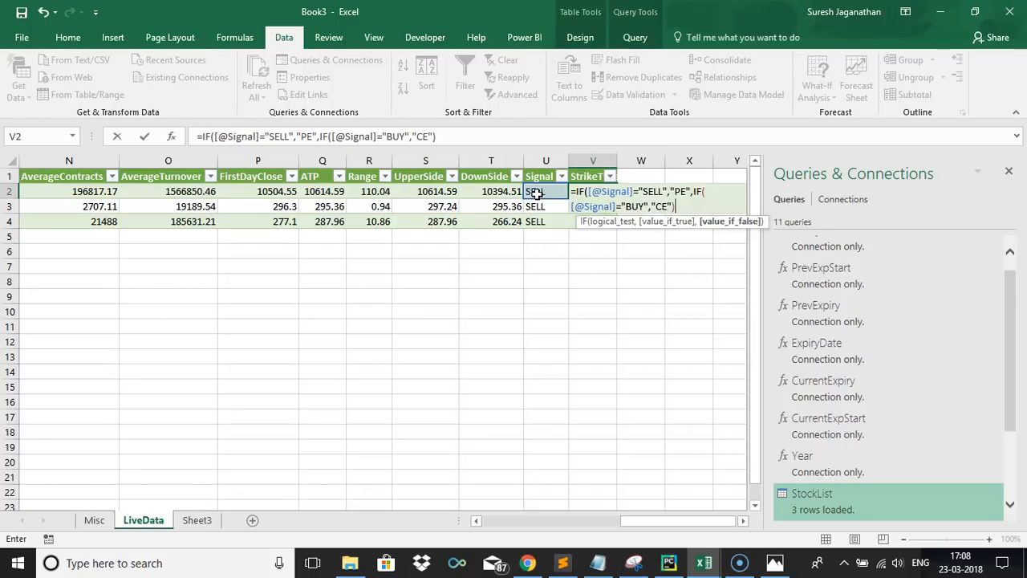
pyautogui.press('Return')
# Apply the StrikeType formula to every row of that column in the LiveData table
pyautogui.press('Right')
pyautogui.press('Right')
pyautogui.press('Right')
pyautogui.press('Right')
pyautogui.press('Right')
pyautogui.press('Right')
pyautogui.press('Right')
pyautogui.press('Right')
pyautogui.press('Right')
pyautogui.press('Right')
pyautogui.press('Right')
pyautogui.press('Right')
pyautogui.press('Right')
pyautogui.press('Right')
pyautogui.press('Right')
pyautogui.press('Right')
pyautogui.press('Right')
pyautogui.press('Right')
pyautogui.press('Right')
pyautogui.press('Right')
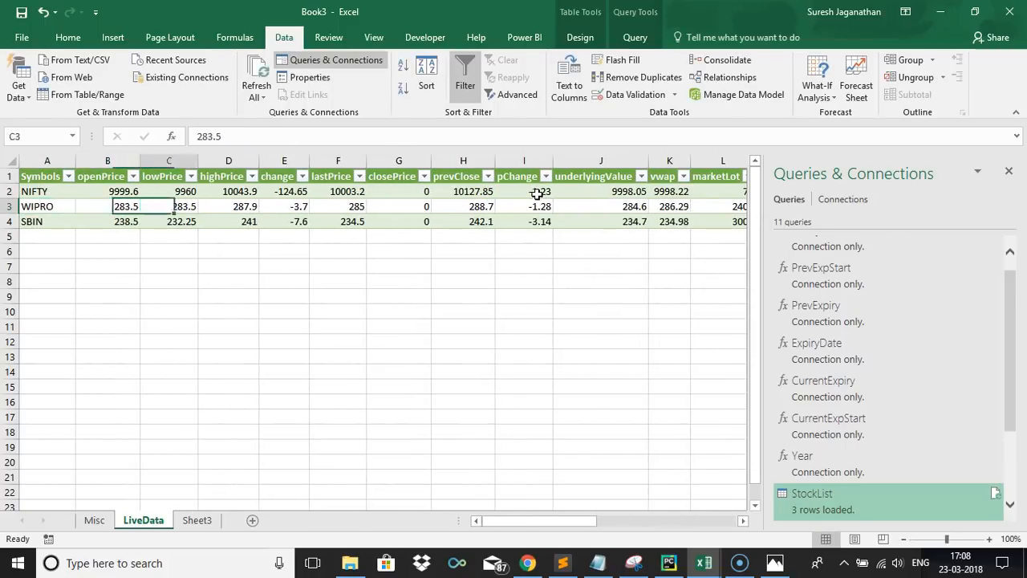
pyautogui.press('Right')
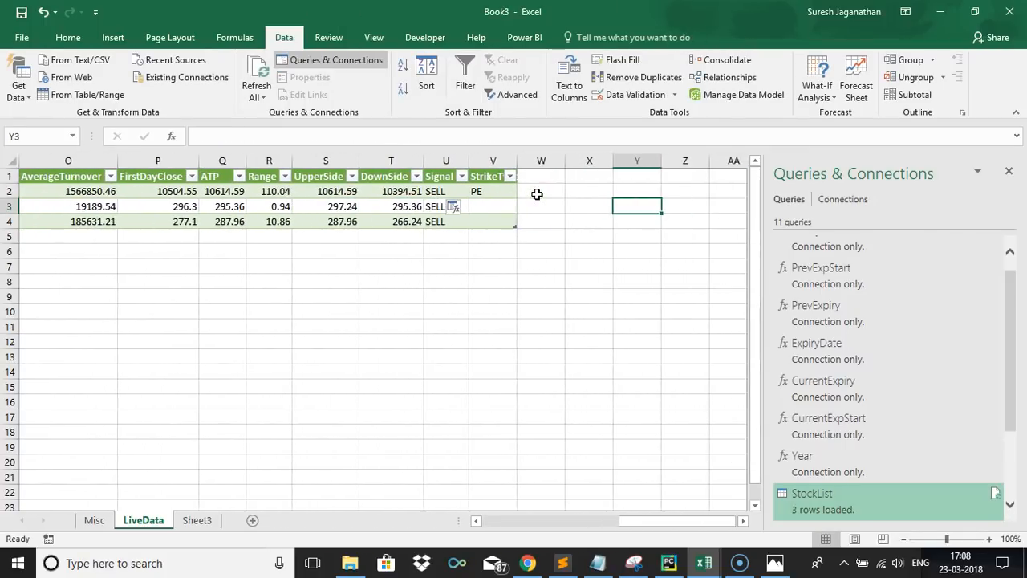
pyautogui.click(461, 224)
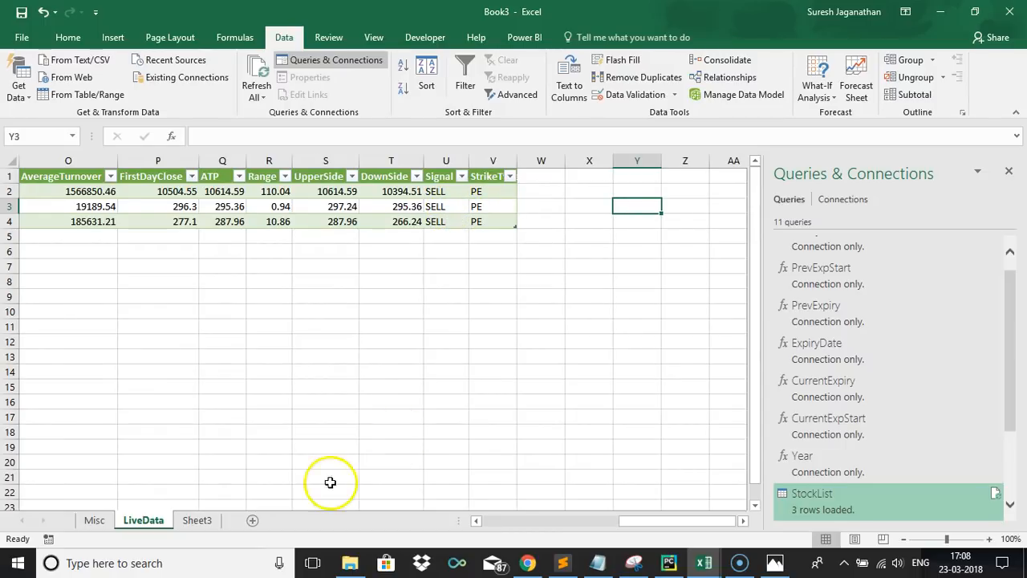
# Add a StrikeType column beside SpotEntry in the Sheet3 table, with its header in C1
pyautogui.click(199, 520)
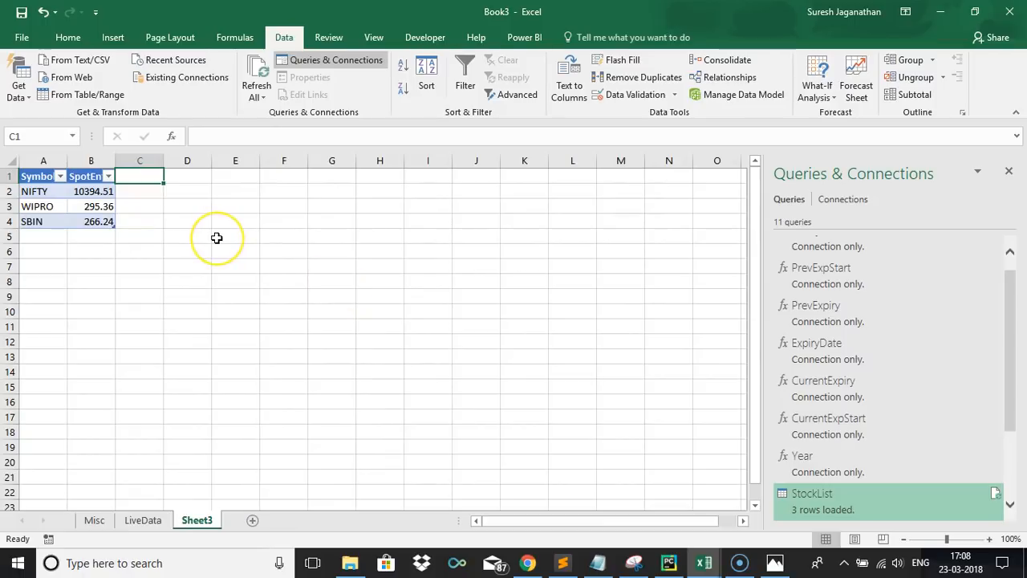
pyautogui.write('Stri')
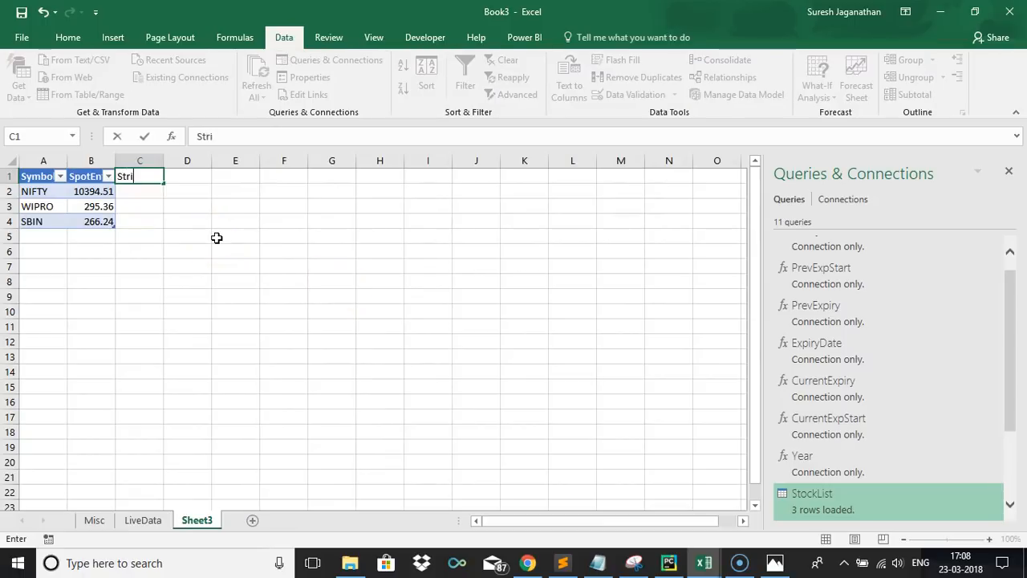
pyautogui.write('keType')
pyautogui.press('Return')
# Copy the lookup formula from B2 to C2 on Sheet3 and change its column index to 22
pyautogui.press('Left')
pyautogui.hotkey('ctrl', 'c')
pyautogui.press('Right')
pyautogui.hotkey('ctrl', 'v')
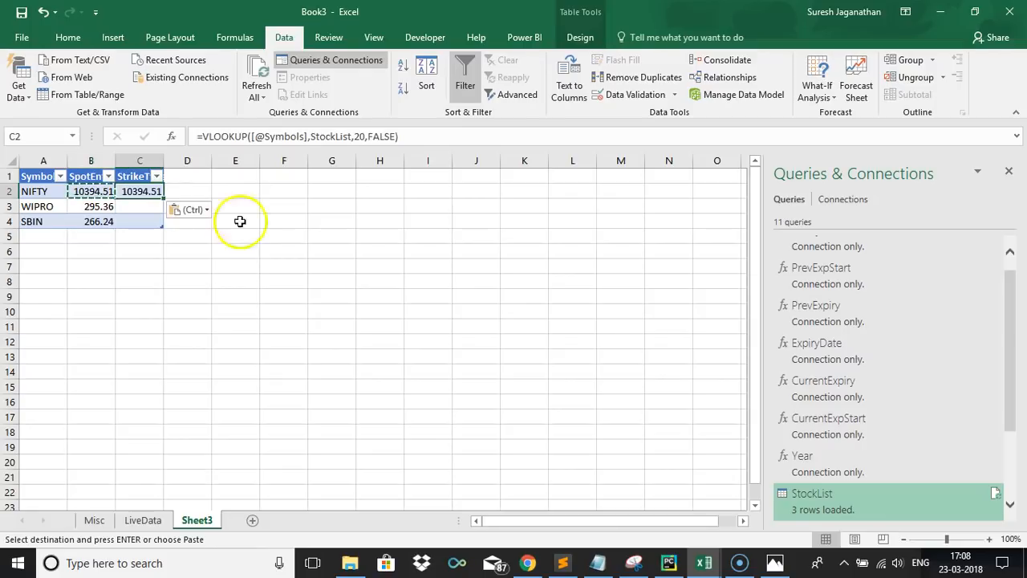
pyautogui.click(363, 136)
pyautogui.press('BackSpace')
pyautogui.write('2')
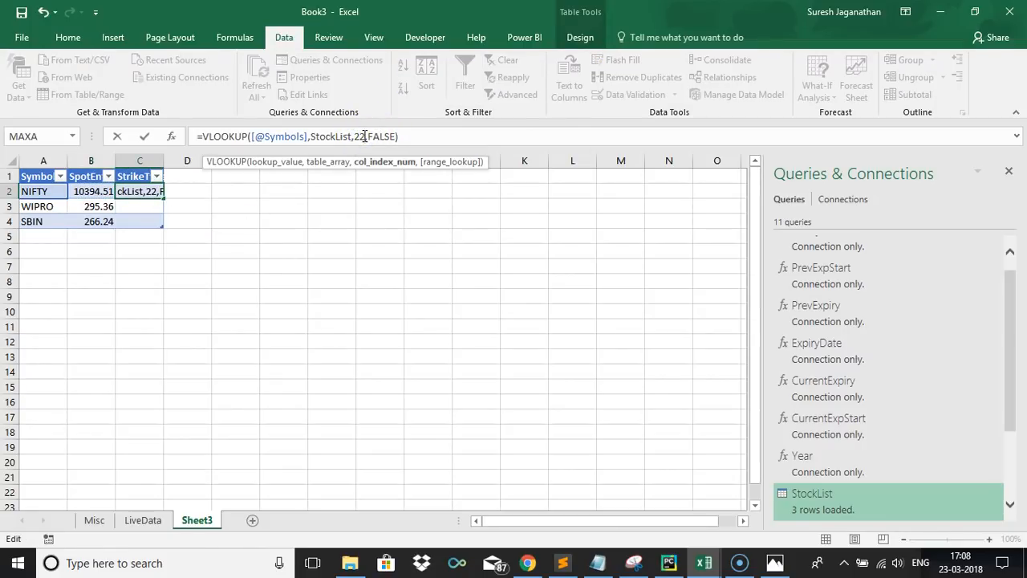
pyautogui.press('Return')
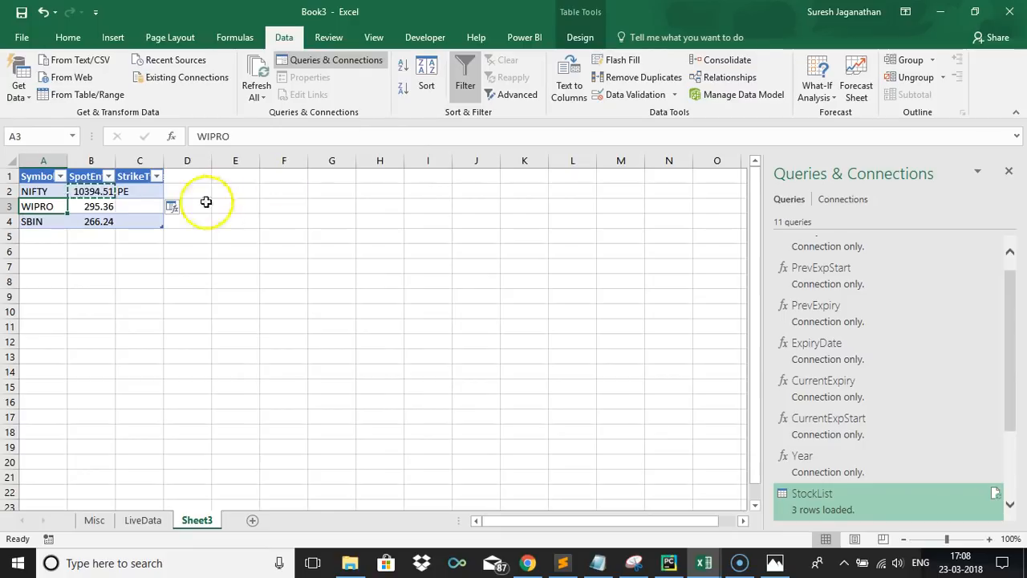
# Apply the StrikeType lookup formula to the remaining rows of column C in the Sheet3 table
pyautogui.click(178, 210)
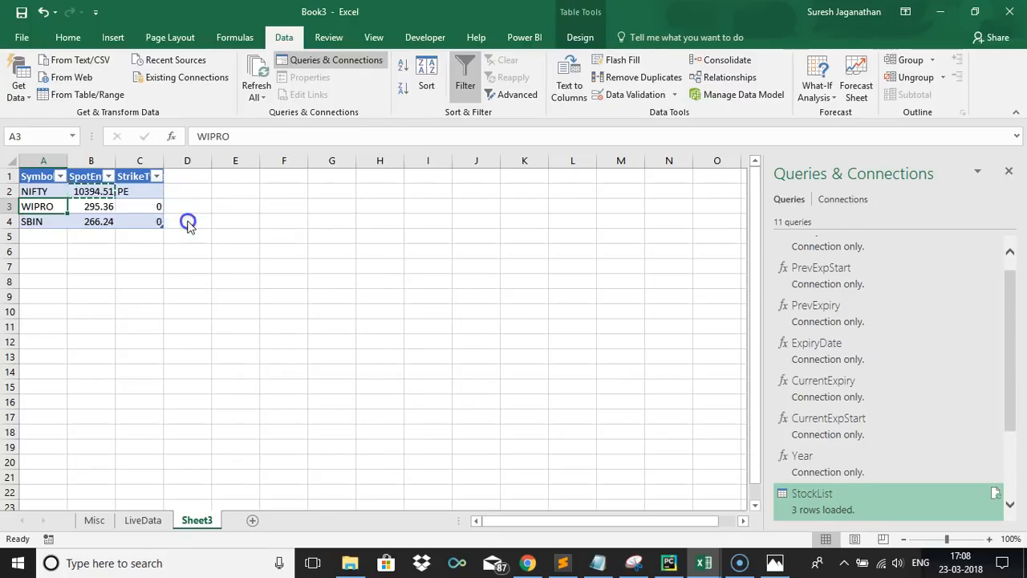
pyautogui.click(143, 195)
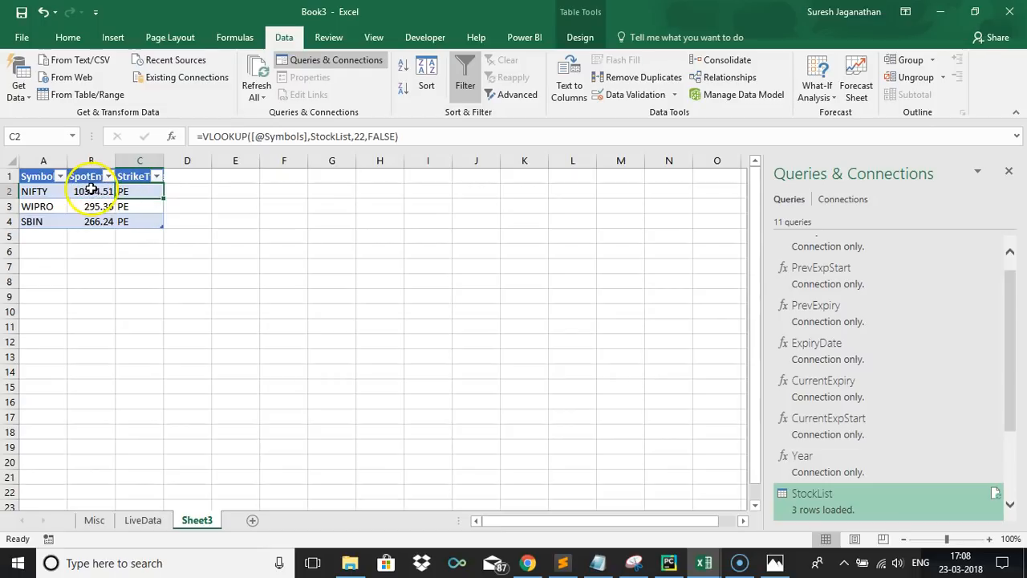
pyautogui.click(92, 191)
pyautogui.click(136, 195)
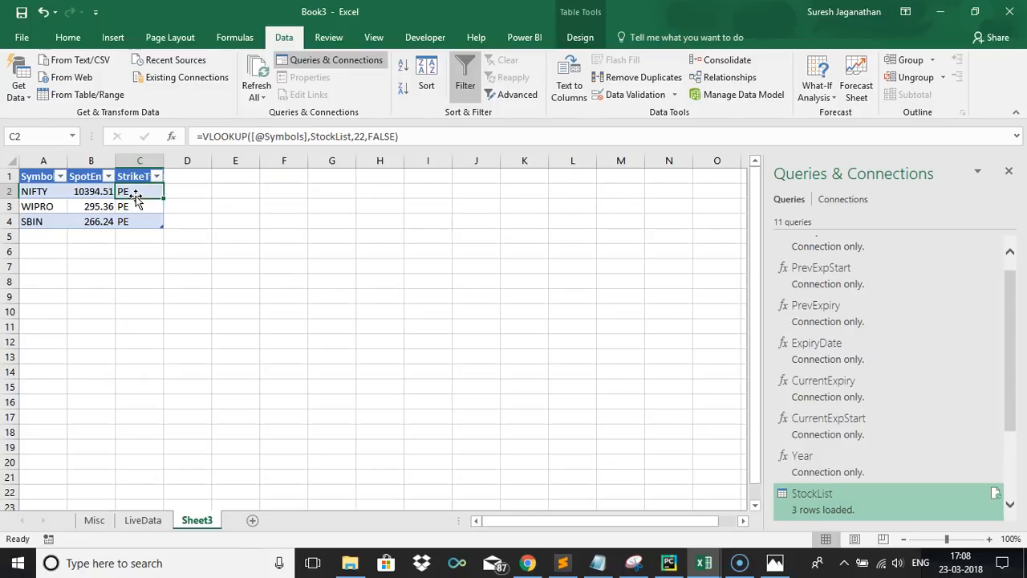
pyautogui.click(104, 191)
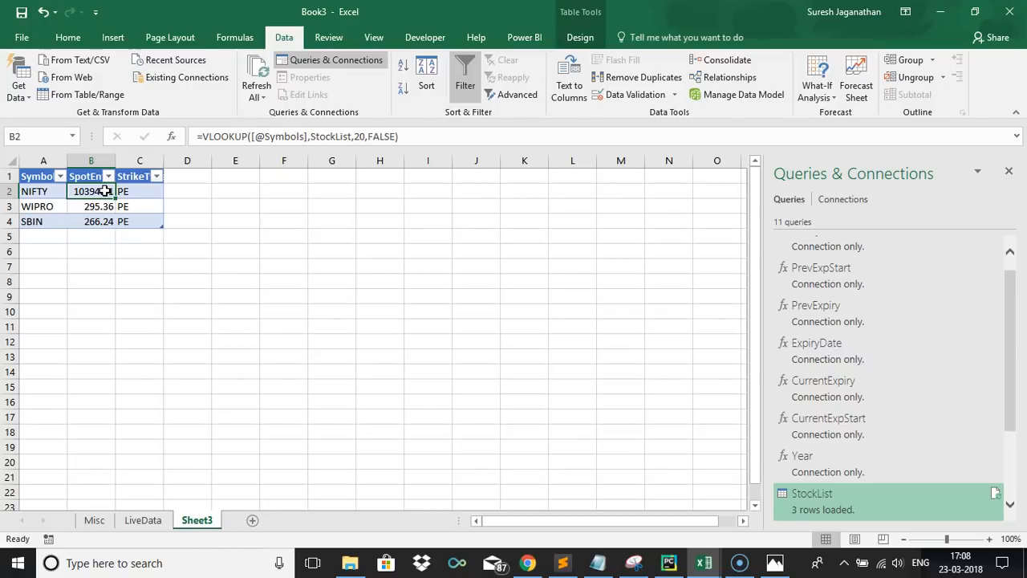
# Rename Sheet3 as SpotEntry
pyautogui.click(106, 191)
pyautogui.doubleClick(189, 526)
pyautogui.write('SpotEntry')
pyautogui.press('Return')
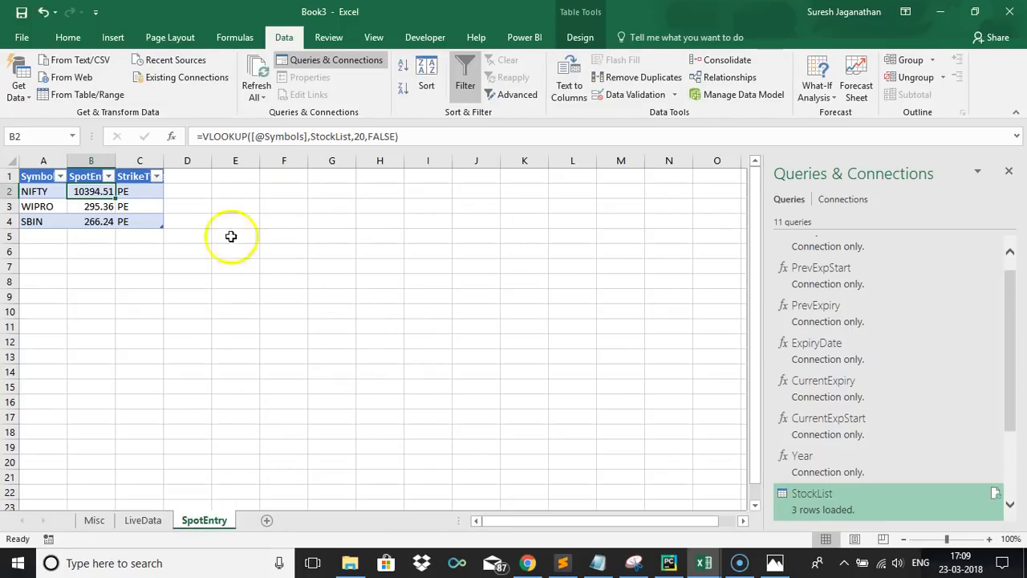
# Create a new query from the Symbols, SpotEntry and StrikeType table in A1:C4 of the SpotEntry sheet
pyautogui.click(177, 194)
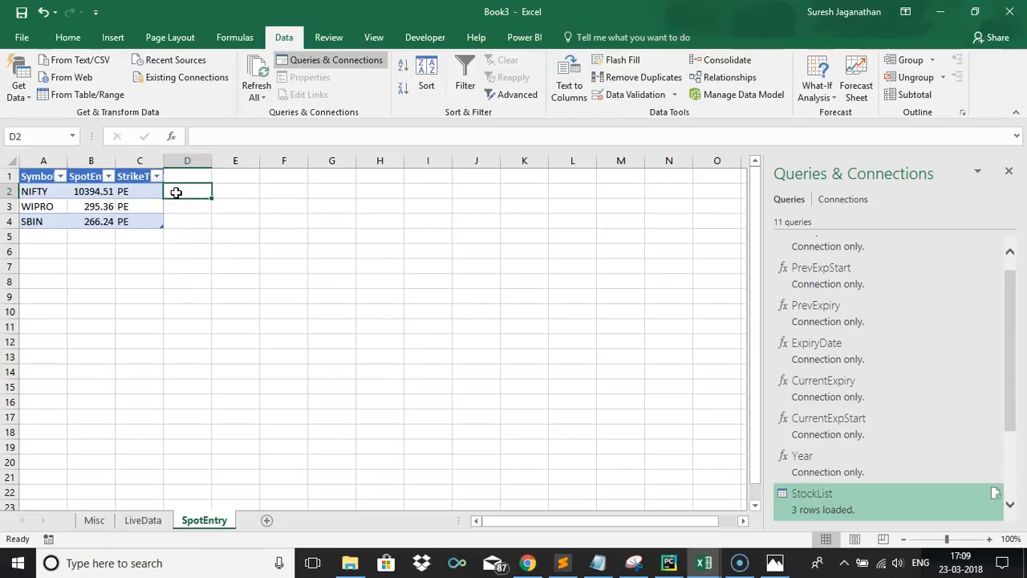
pyautogui.click(149, 193)
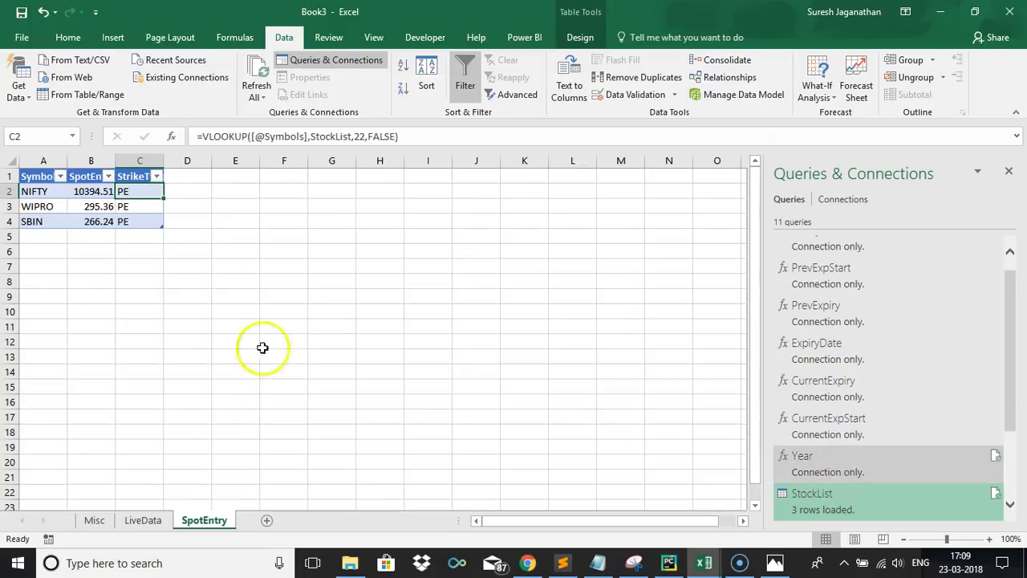
pyautogui.moveTo(32, 178); pyautogui.dragTo(136, 218)
pyautogui.click(64, 94)
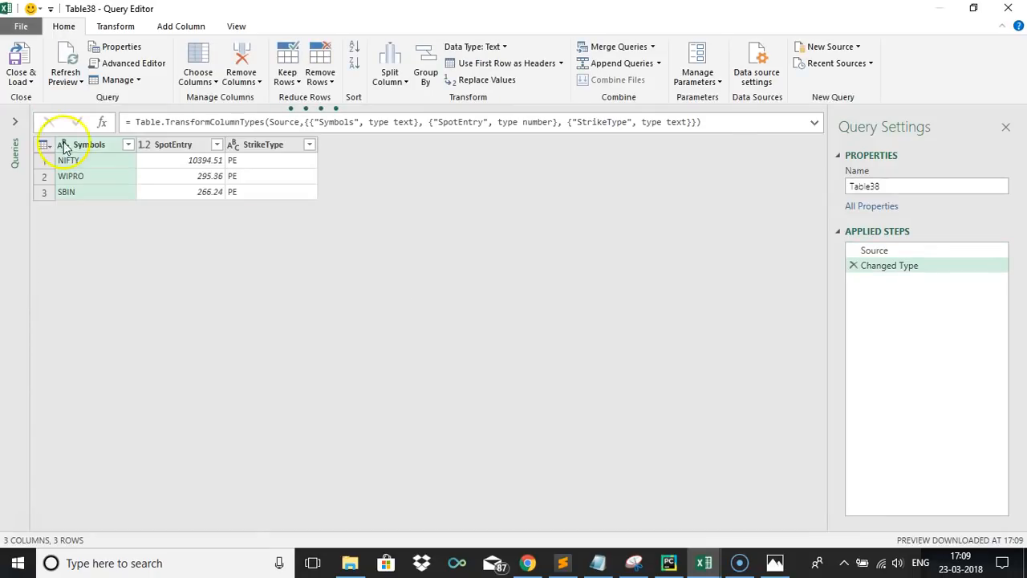
# Expand the list of queries and replace the Table38 query's name with one starting with "Sp"
pyautogui.click(15, 121)
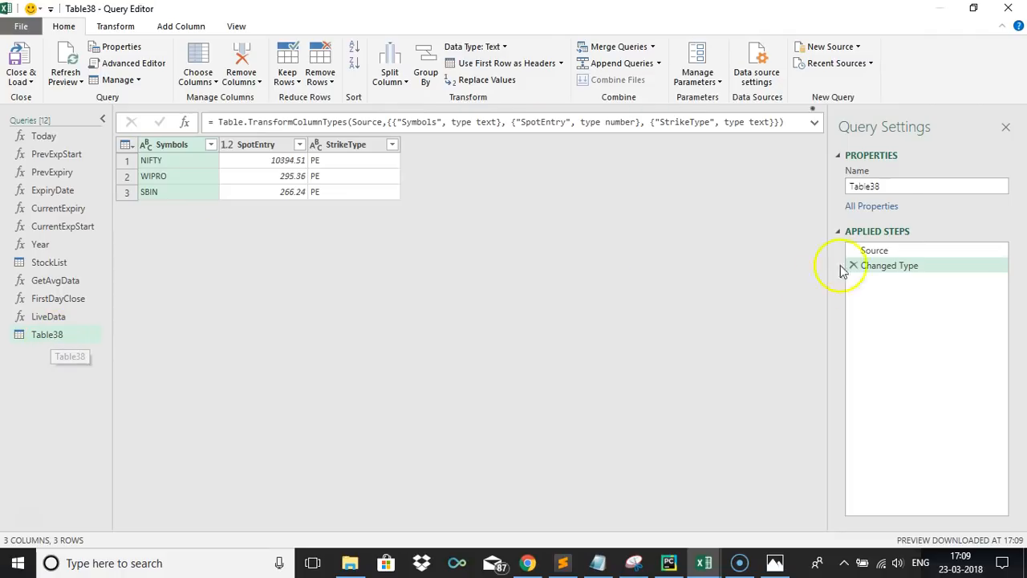
pyautogui.moveTo(907, 190); pyautogui.dragTo(787, 185)
pyautogui.write('Last')
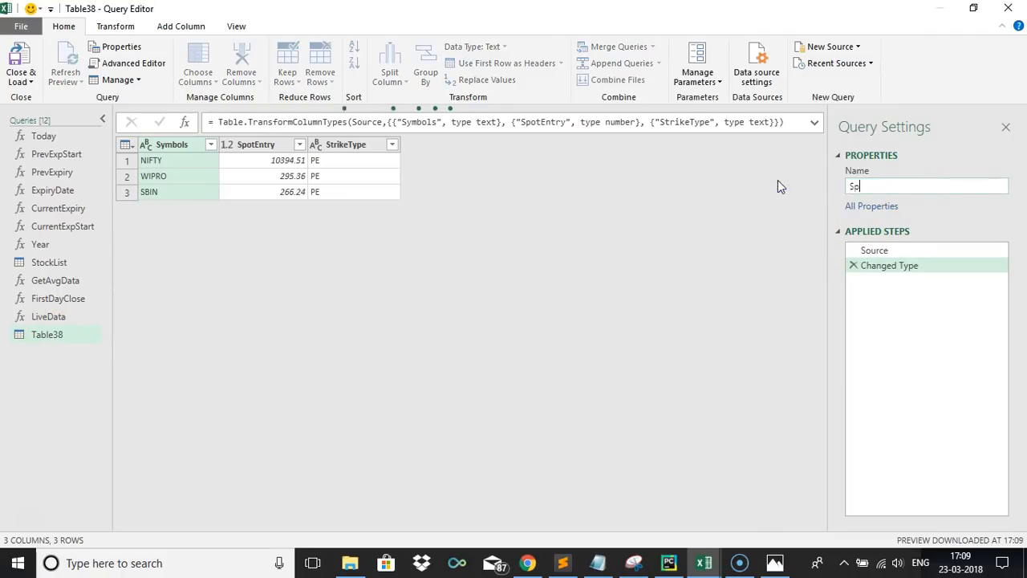
# Rename the three-row symbols query as OptionsData
pyautogui.press('BackSpace')
pyautogui.press('BackSpace')
pyautogui.press('BackSpace')
pyautogui.press('BackSpace')
pyautogui.write('OptionsData')
pyautogui.press('Return')
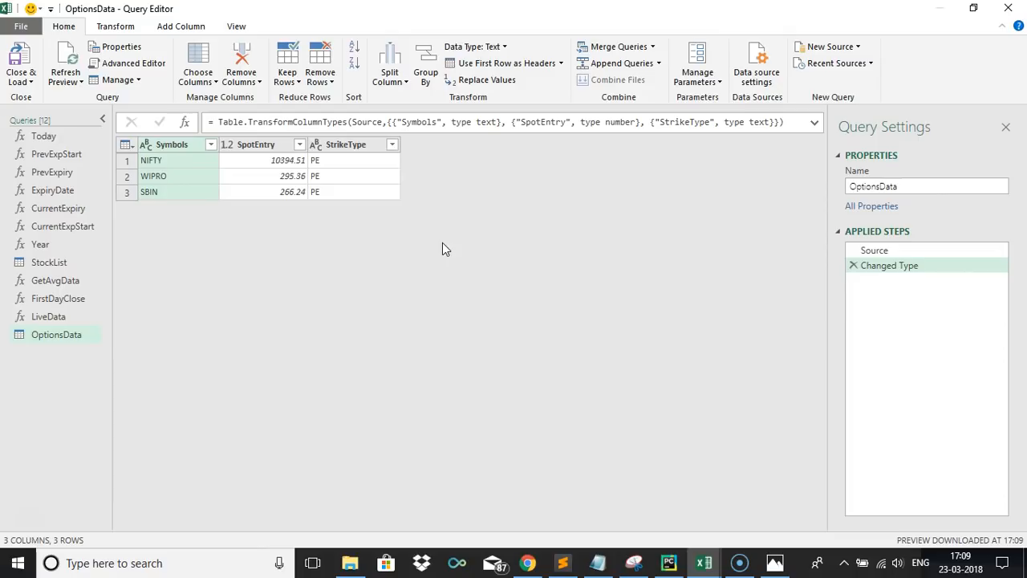
# Switch to Chrome, close the NIFTY futures JSON tab and clear the quote page's network log
pyautogui.click(530, 562)
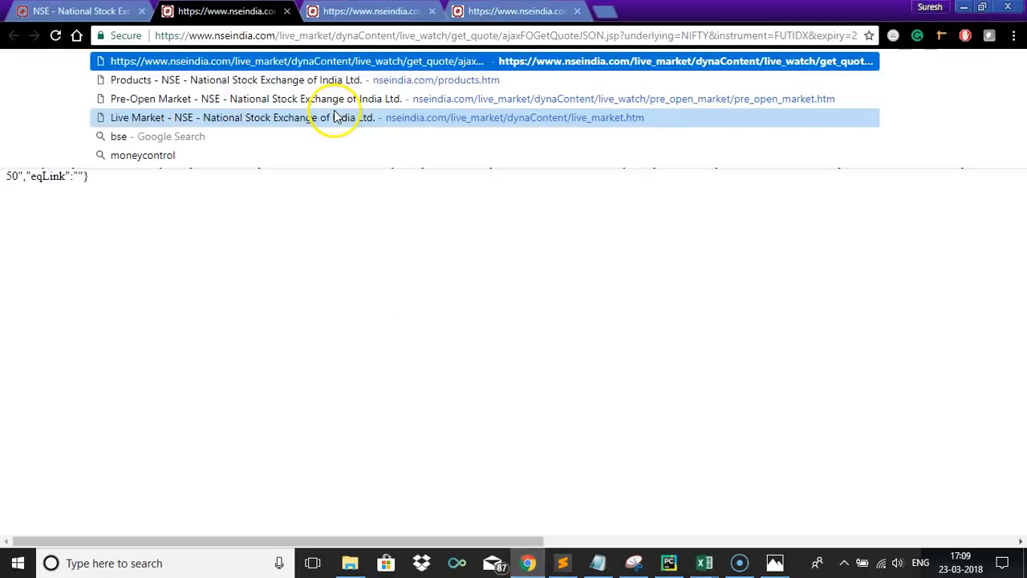
pyautogui.click(287, 11)
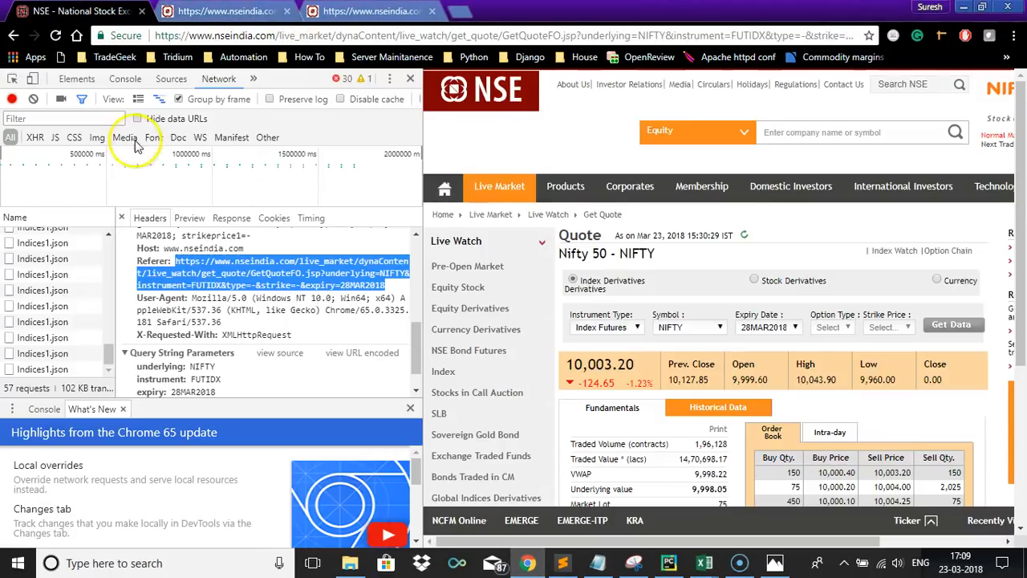
pyautogui.click(34, 98)
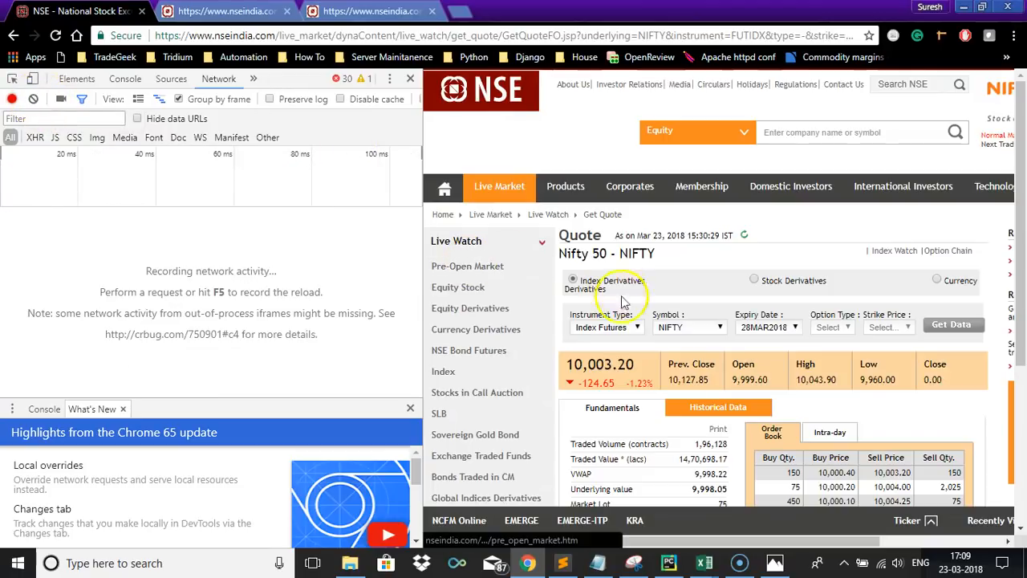
pyautogui.click(637, 329)
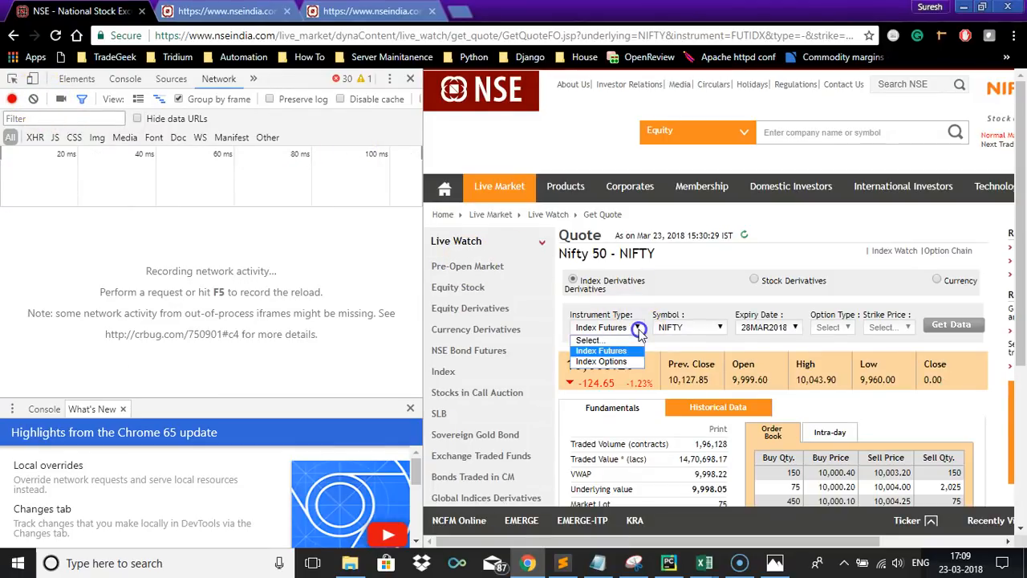
pyautogui.click(613, 361)
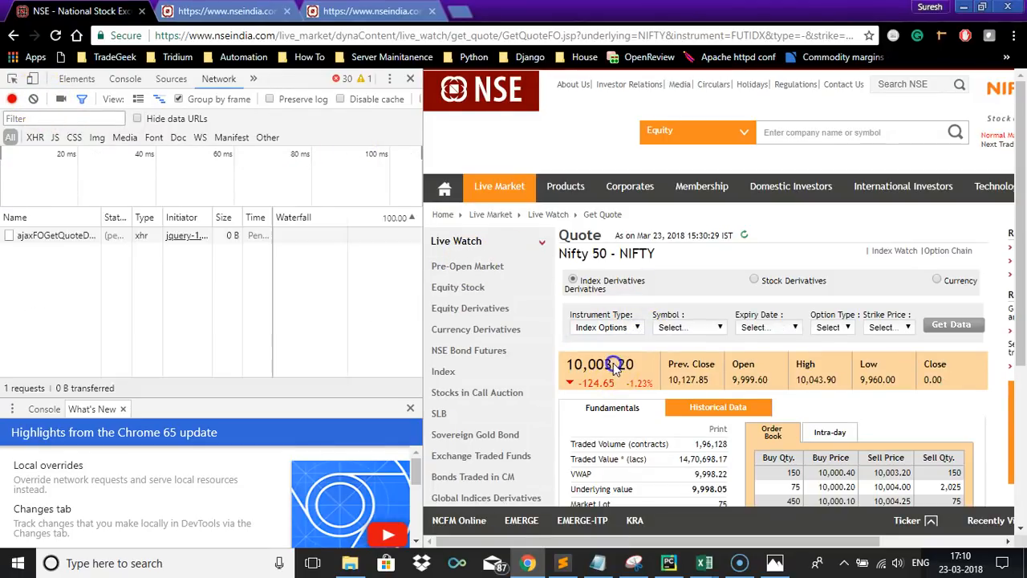
pyautogui.click(717, 328)
pyautogui.click(674, 361)
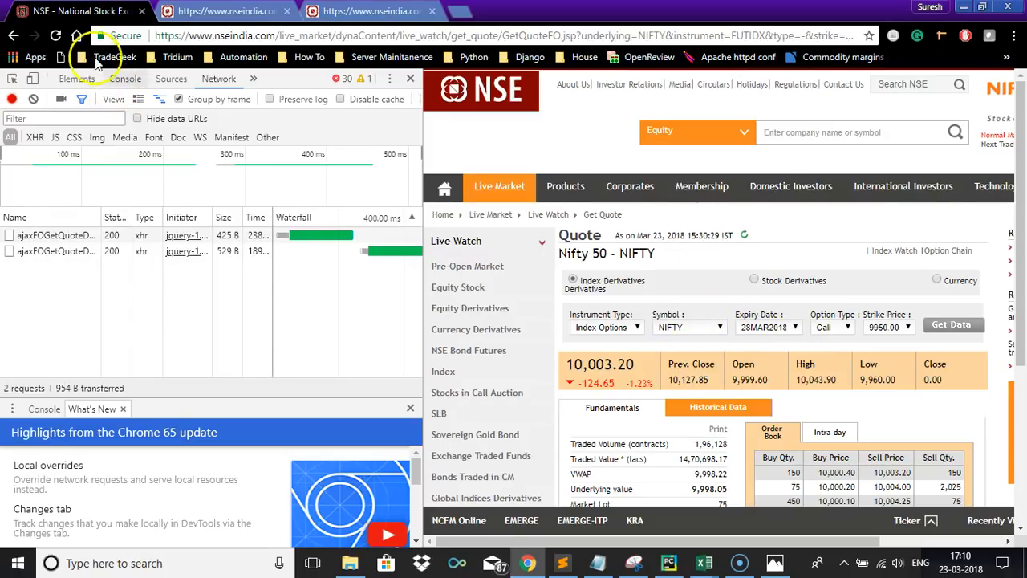
pyautogui.click(56, 36)
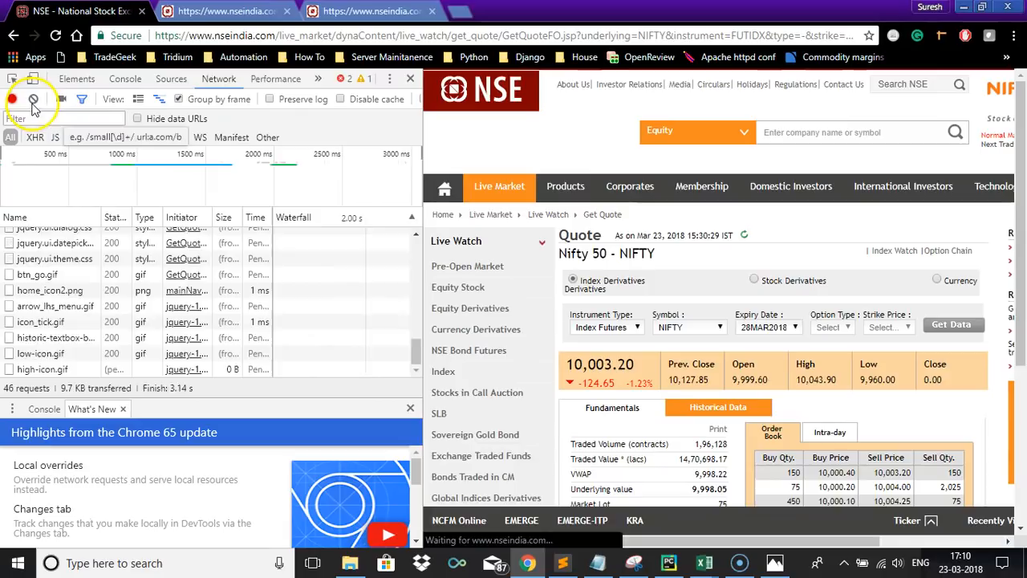
# Clear the network log and set the quote form to Index Options, NIFTY, expiry 28MAR2018 and option type Call
pyautogui.click(33, 99)
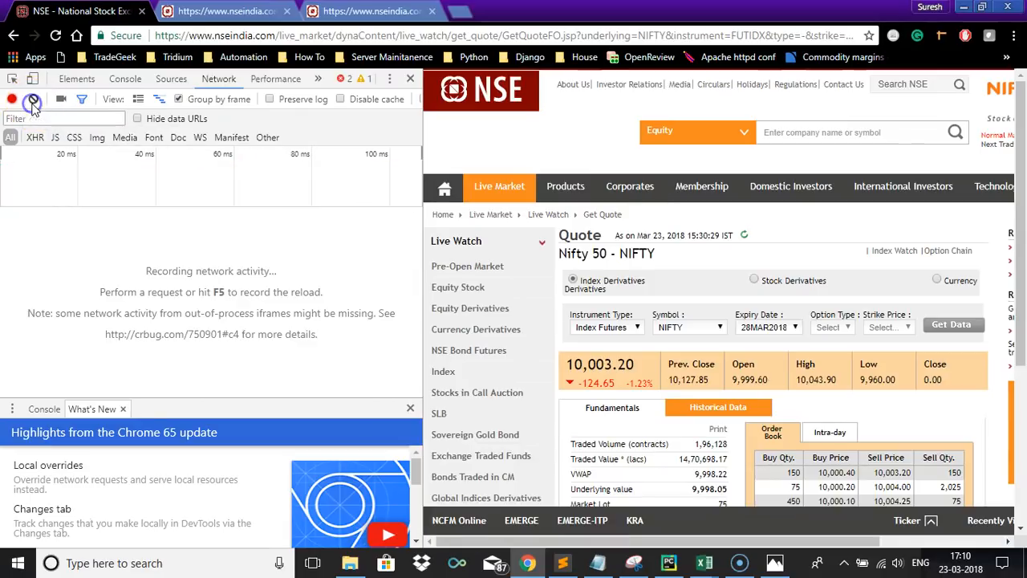
pyautogui.click(603, 327)
pyautogui.click(603, 363)
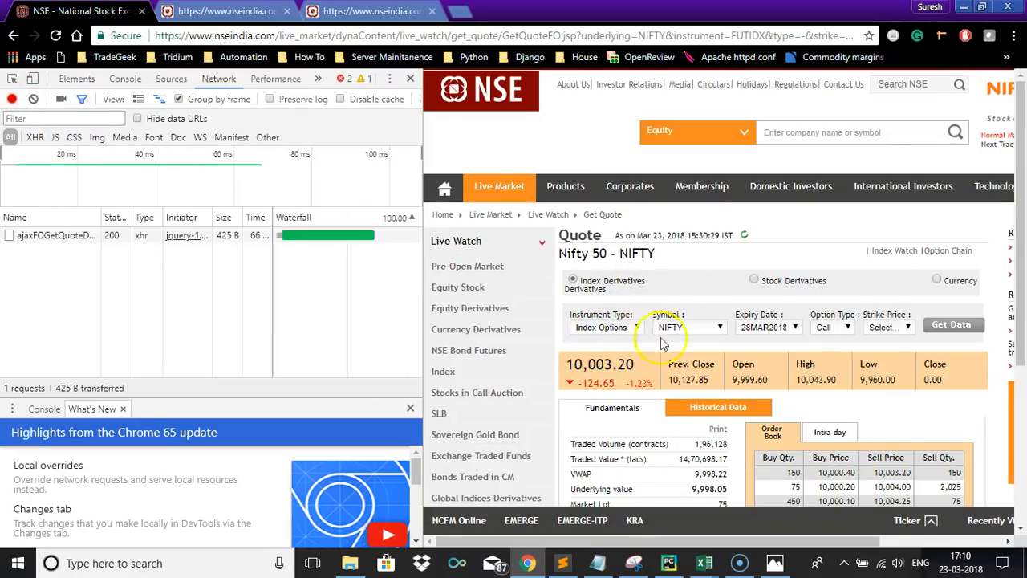
pyautogui.click(688, 328)
pyautogui.click(690, 362)
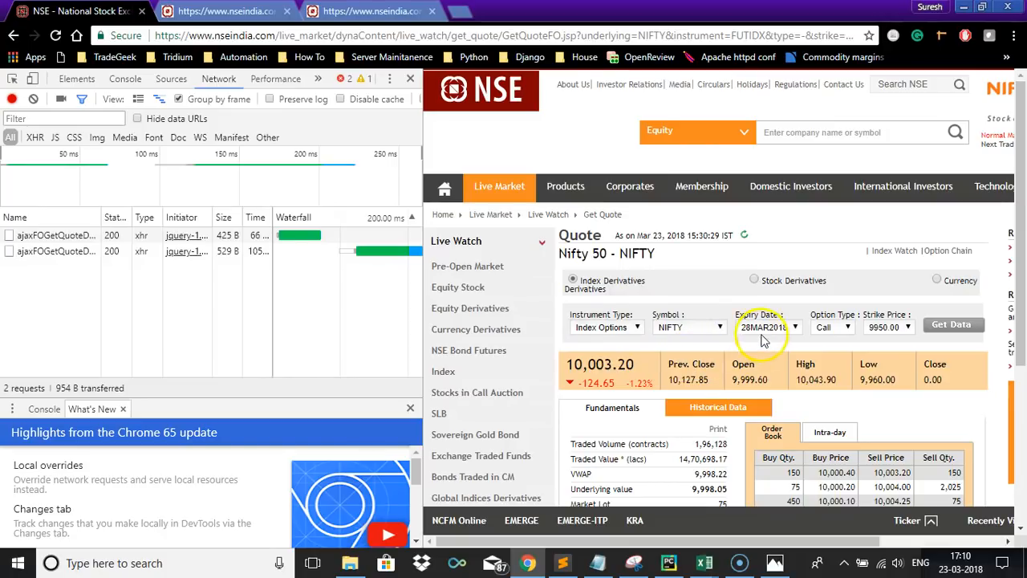
pyautogui.click(766, 327)
pyautogui.click(769, 355)
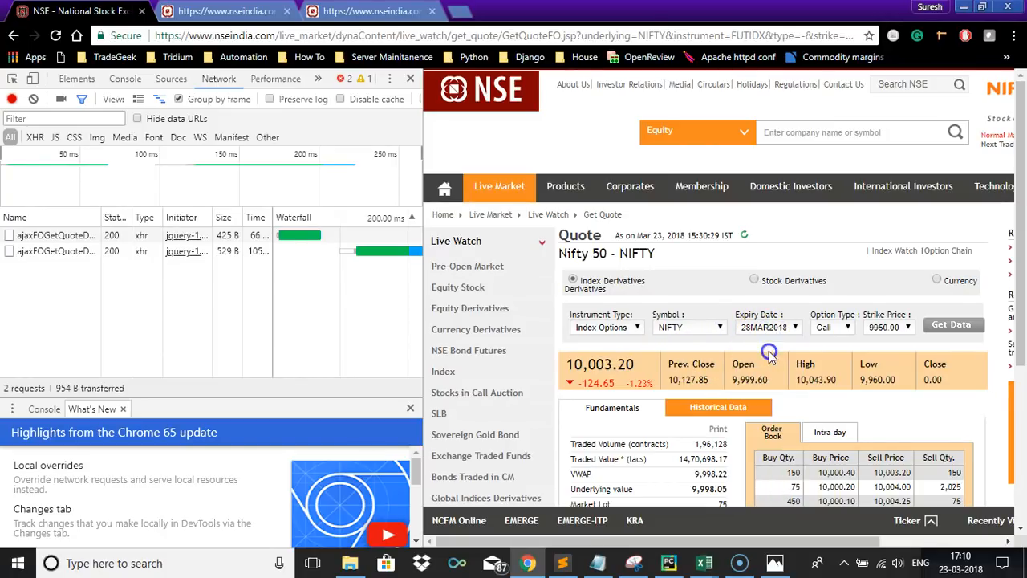
pyautogui.click(832, 327)
pyautogui.click(824, 352)
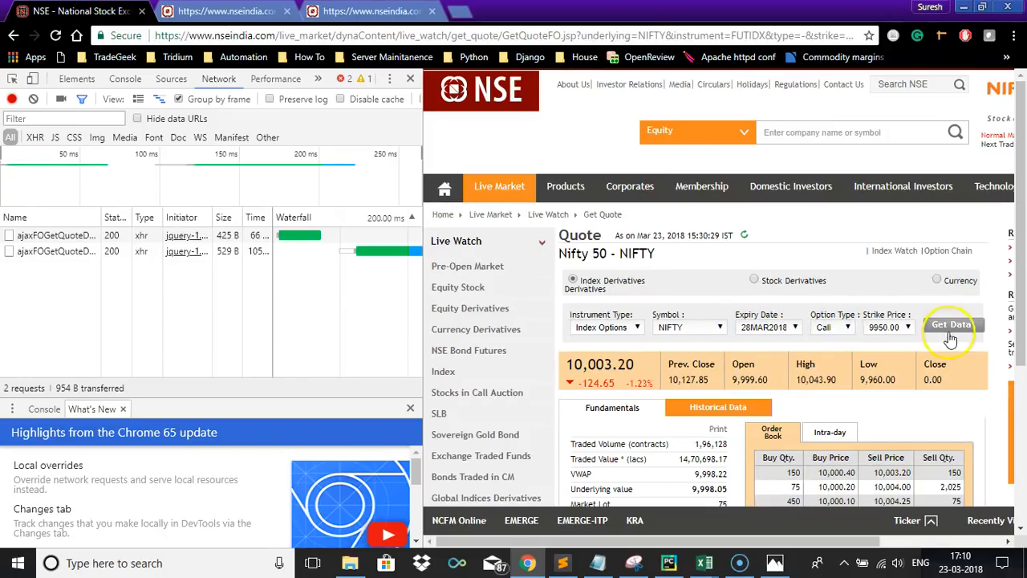
# Open the second ajaxFOGetQuoteDataTest request in a new tab and highlight the first strike prices in its response
pyautogui.rightClick(40, 253)
pyautogui.click(49, 264)
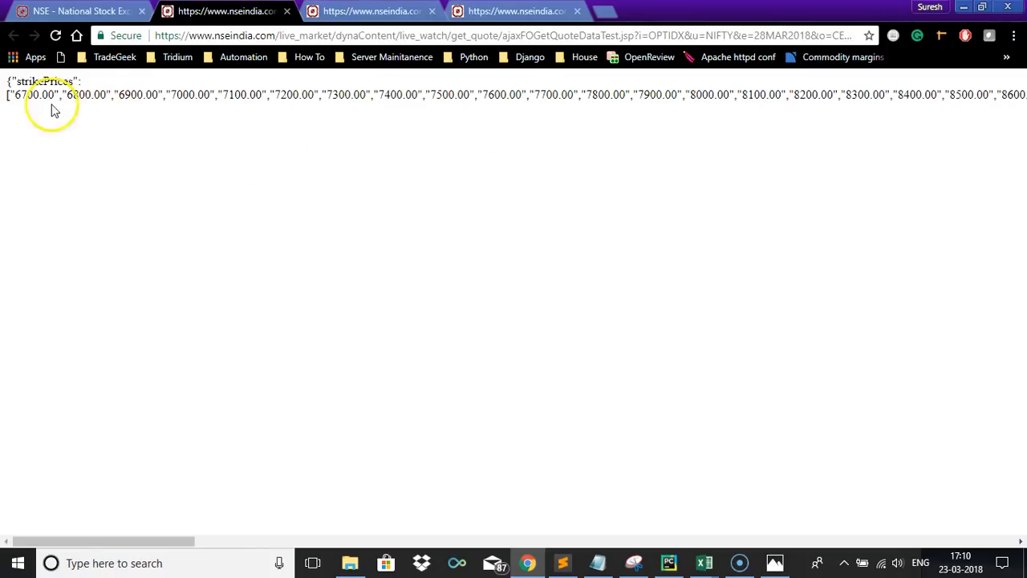
pyautogui.moveTo(13, 95); pyautogui.dragTo(274, 128)
# Return to the NSE quote page and examine the response previews of both ajaxFOGetQuoteDataTest requests
pyautogui.click(70, 14)
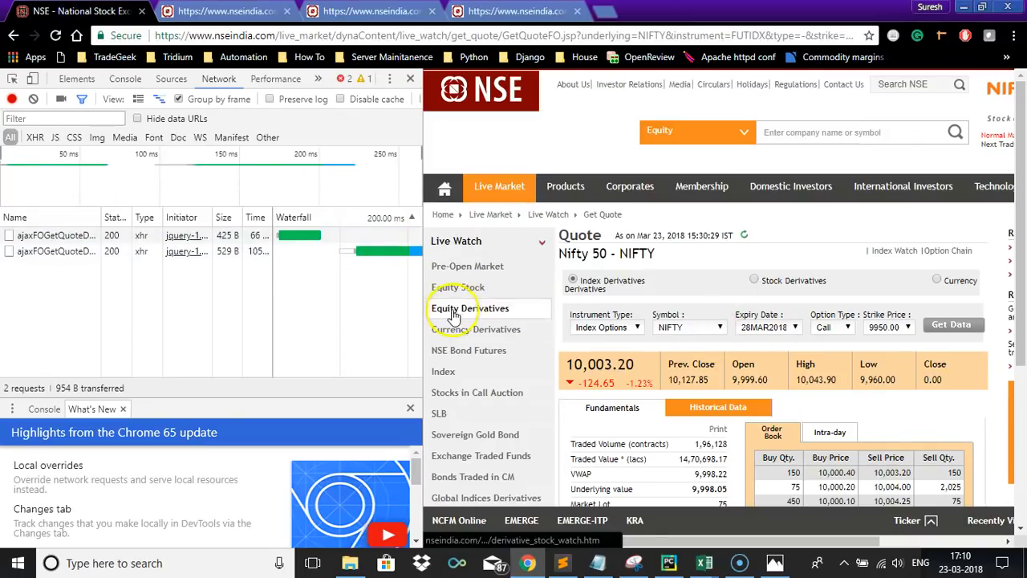
pyautogui.click(615, 336)
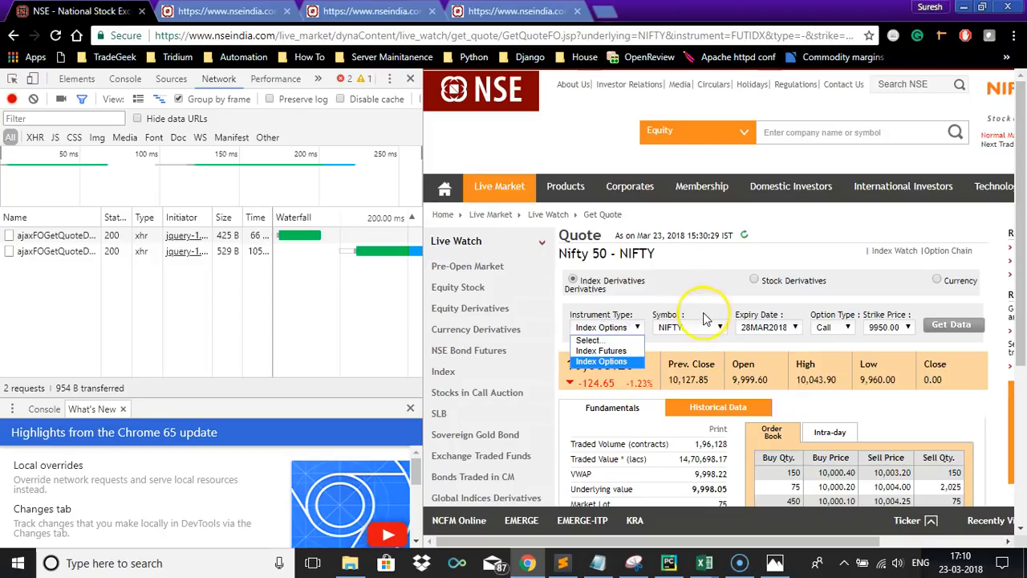
pyautogui.click(74, 242)
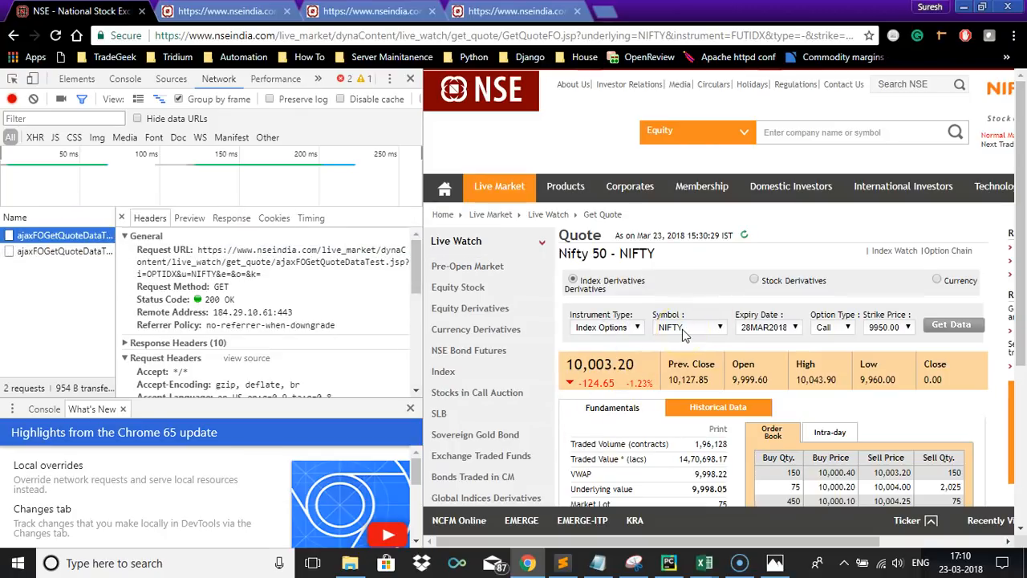
pyautogui.click(190, 218)
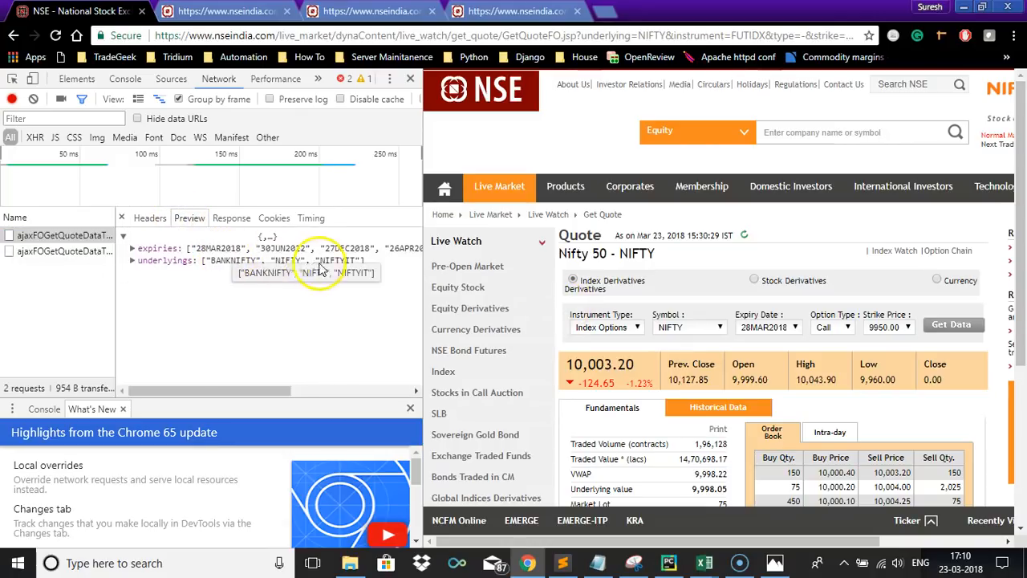
pyautogui.click(56, 251)
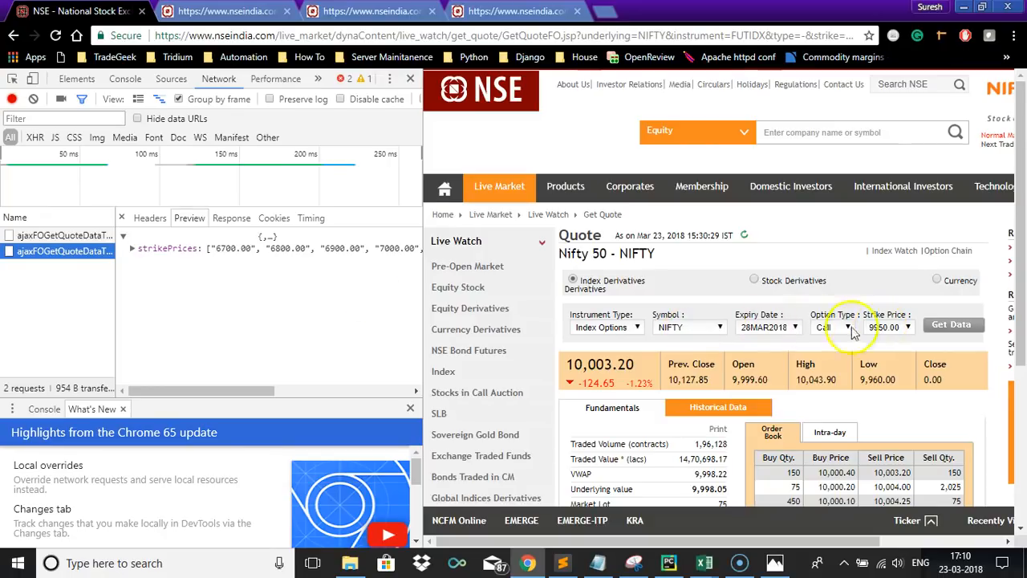
# Copy the full URL of the strike prices JSON page and return to the Query Editor
pyautogui.click(257, 12)
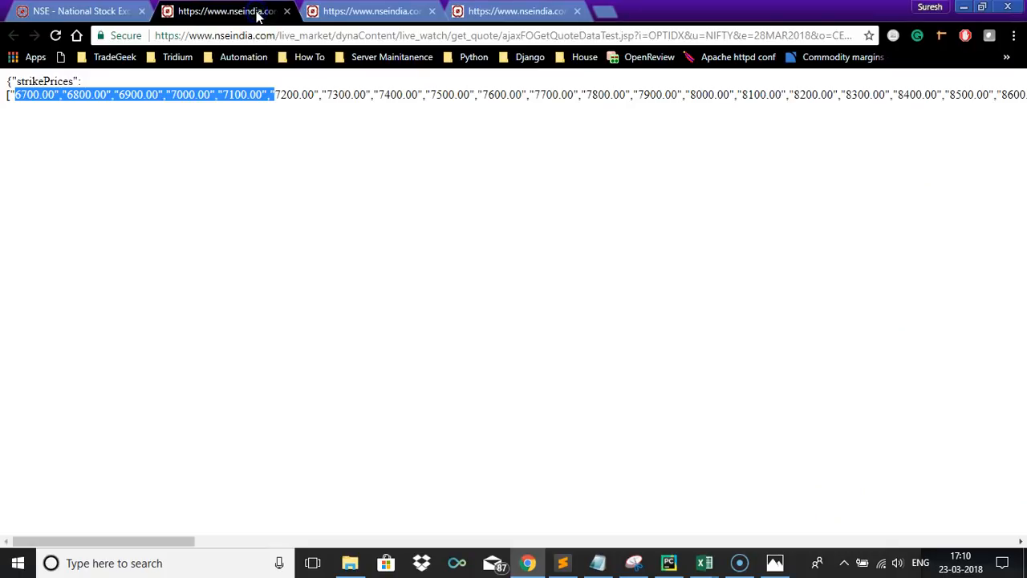
pyautogui.click(295, 36)
pyautogui.hotkey('alt', 'Tab')
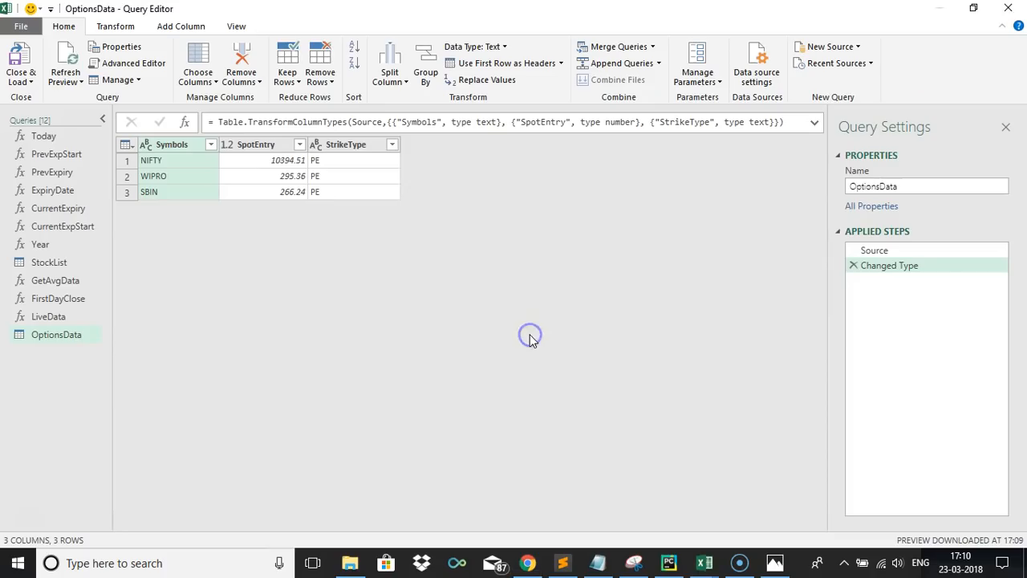
# Add a new web source using the copied strike prices URL and switch it to the Advanced options
pyautogui.click(856, 50)
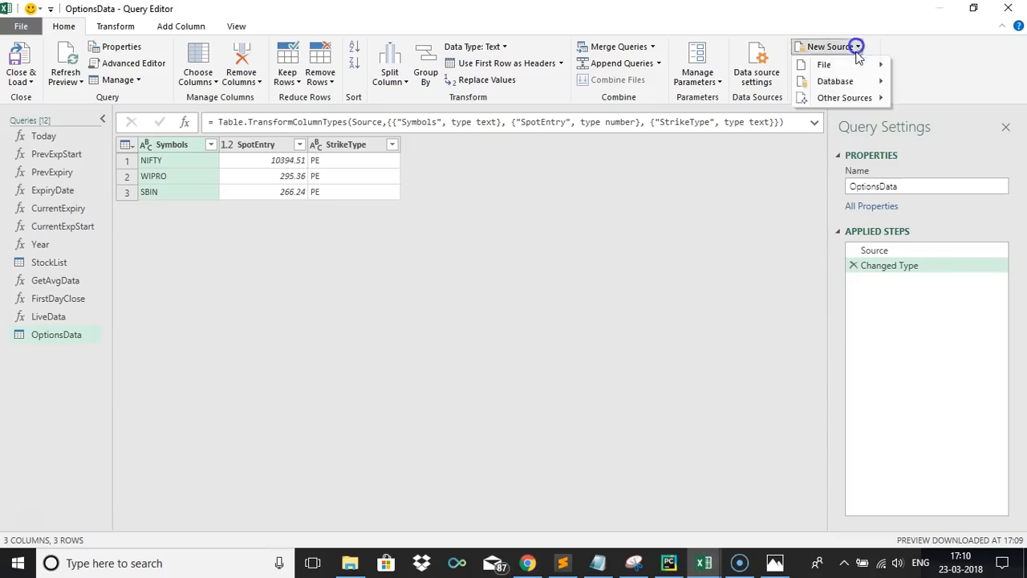
pyautogui.moveTo(873, 98)
pyautogui.click(940, 108)
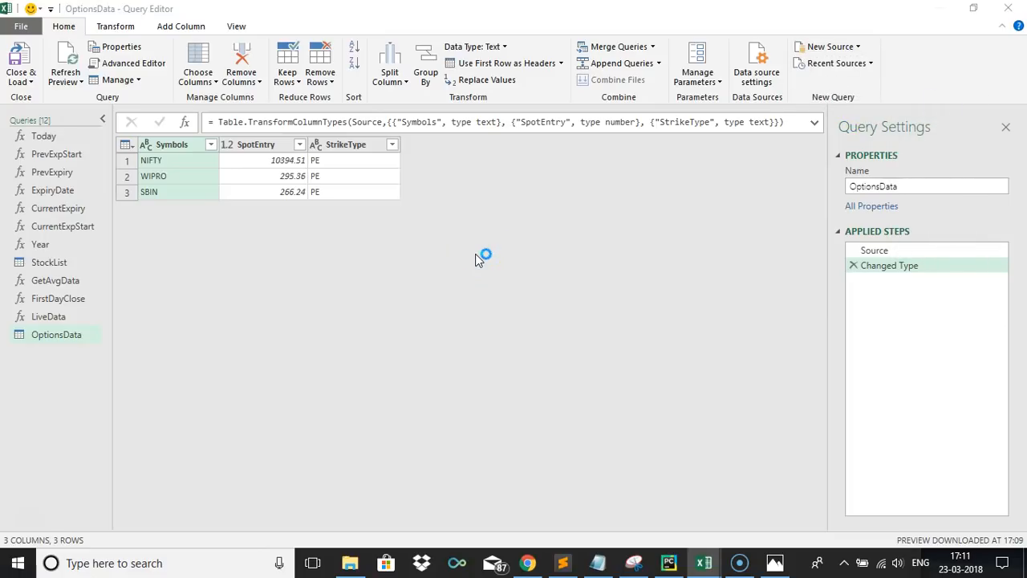
pyautogui.hotkey('ctrl', 'v')
pyautogui.click(322, 245)
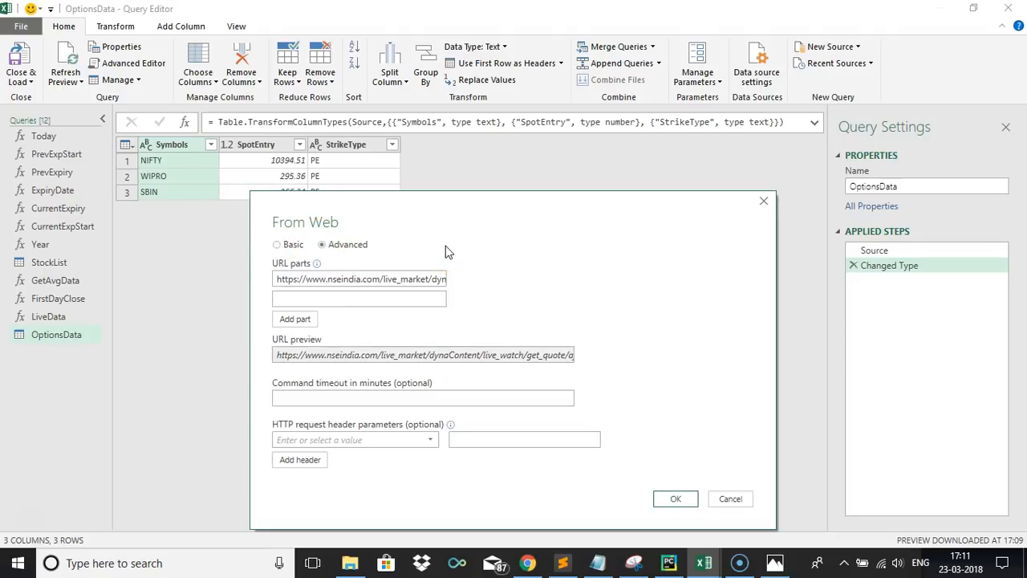
# Copy the Referer URL from the strike prices request's headers in Chrome and return to the web source dialog
pyautogui.hotkey('alt', 'Tab')
pyautogui.hotkey('alt', 'Tab')
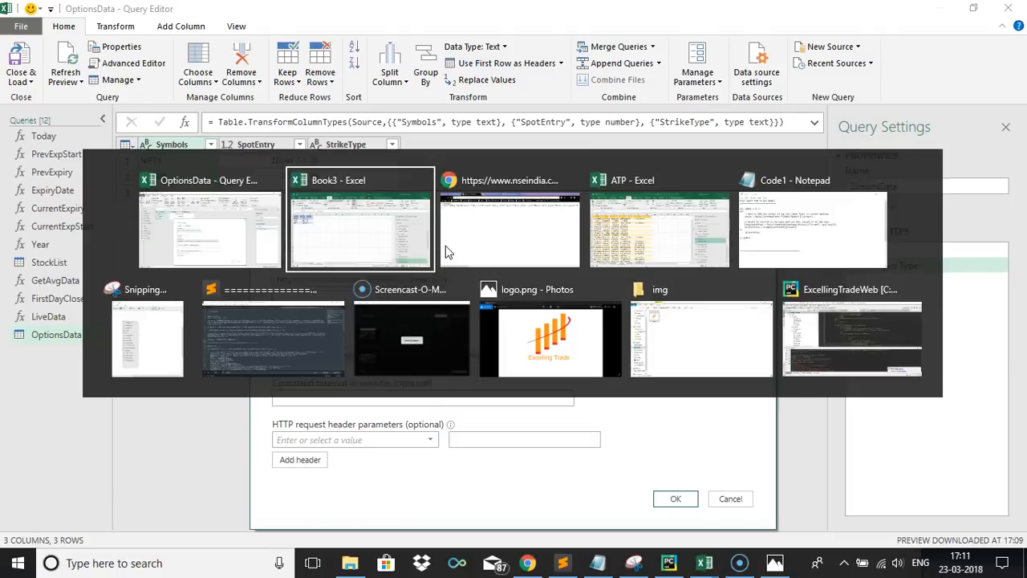
pyautogui.click(64, 11)
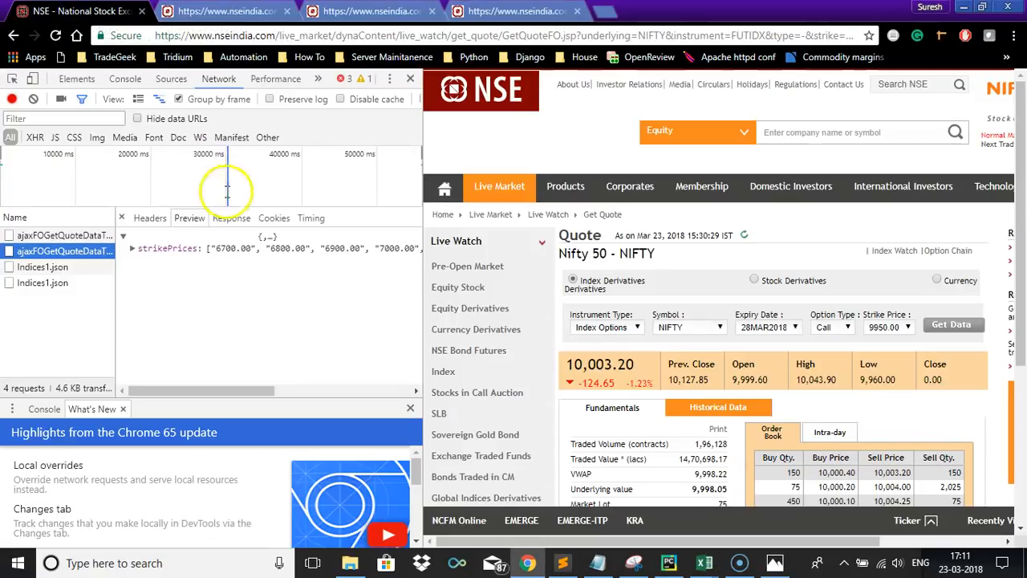
pyautogui.click(147, 218)
pyautogui.moveTo(415, 270); pyautogui.dragTo(417, 331)
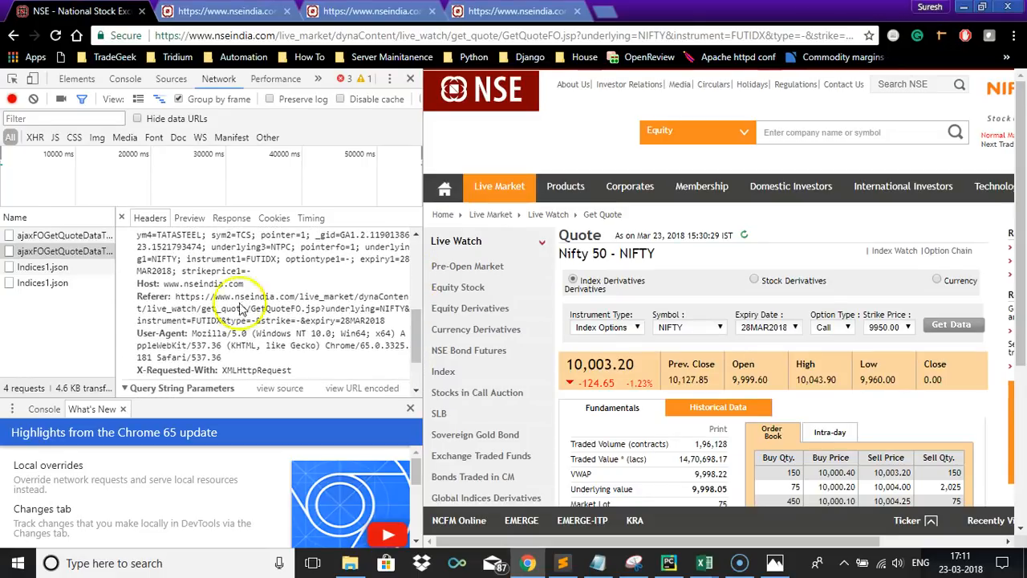
pyautogui.moveTo(176, 297); pyautogui.dragTo(386, 327)
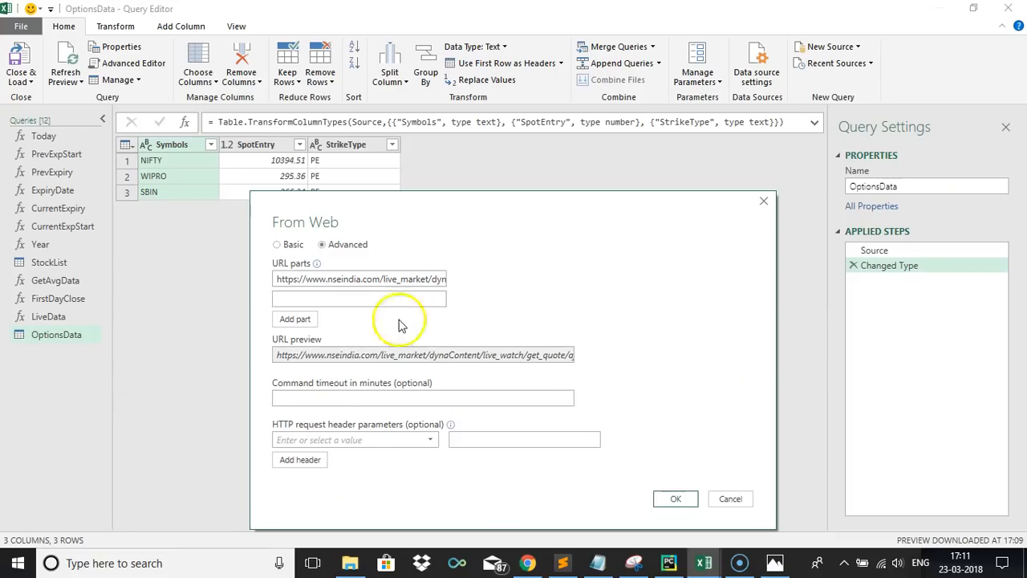
# Add a Referer request header with the copied URL to the web source and submit it
pyautogui.click(427, 440)
pyautogui.moveTo(438, 248); pyautogui.dragTo(446, 413)
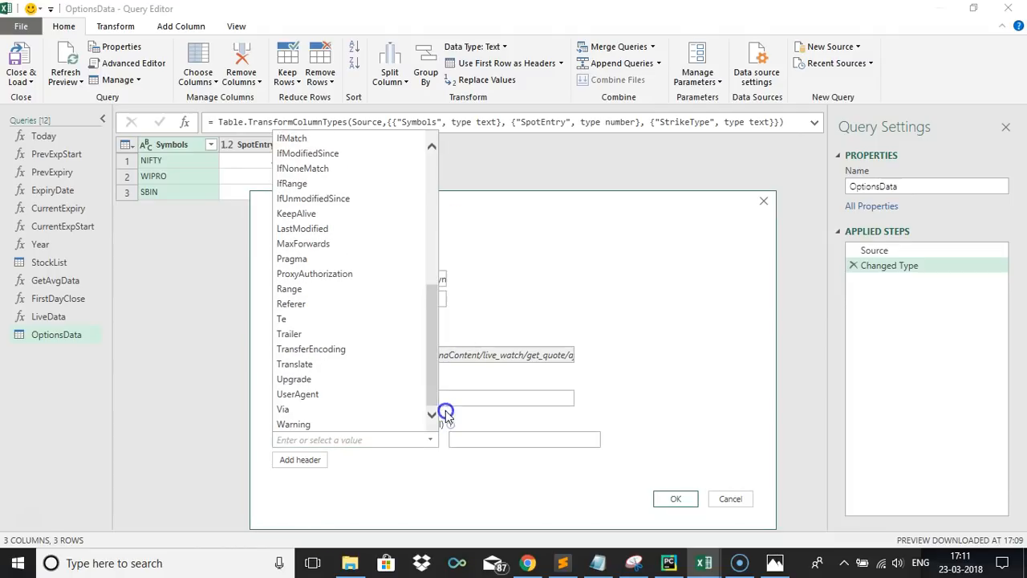
pyautogui.click(324, 303)
pyautogui.click(481, 438)
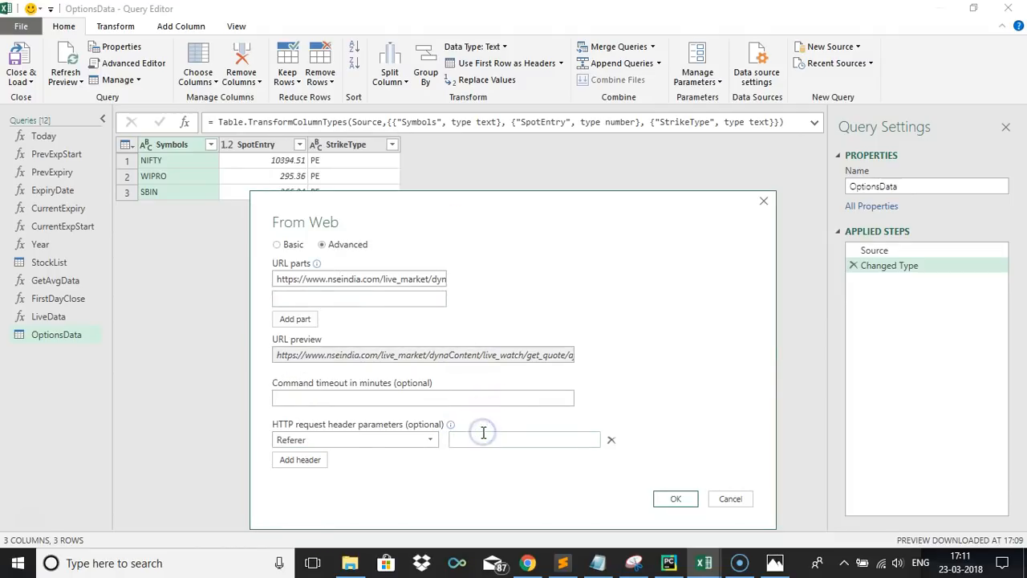
pyautogui.hotkey('ctrl', 'v')
pyautogui.click(679, 498)
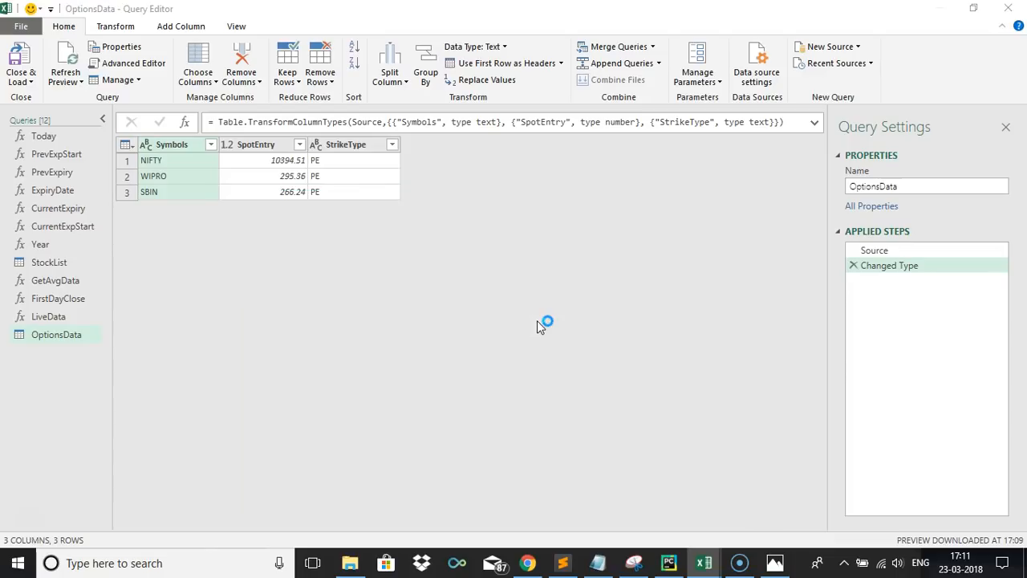
# Load the Document item as a new query and drill into the HTML row's Children table
pyautogui.click(618, 286)
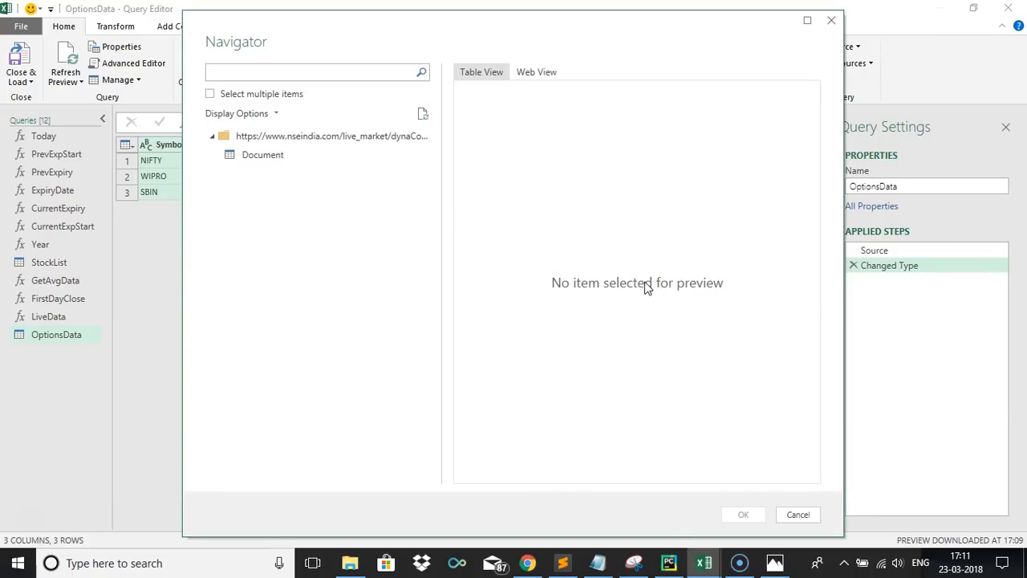
pyautogui.click(313, 205)
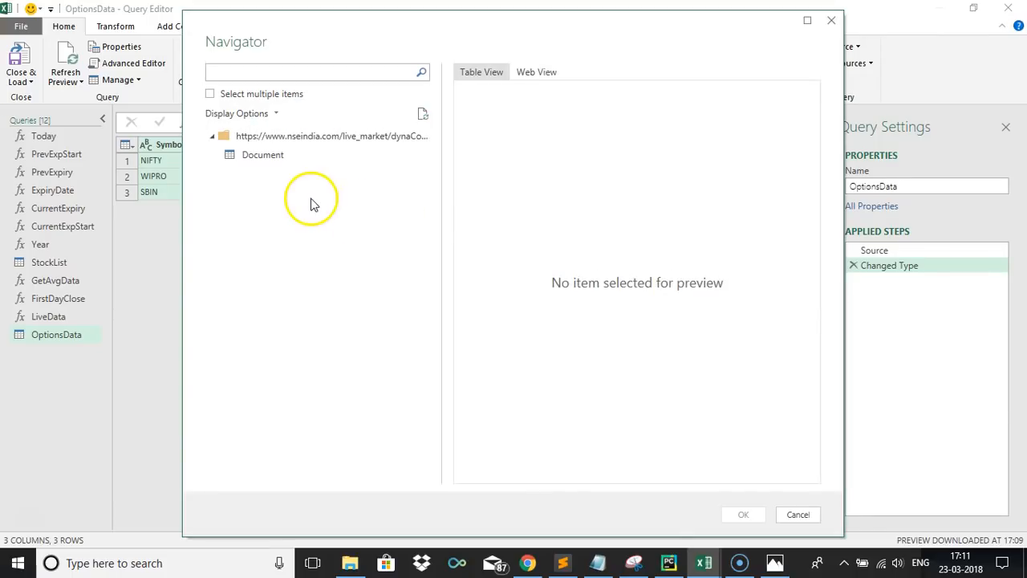
pyautogui.click(250, 161)
pyautogui.click(740, 514)
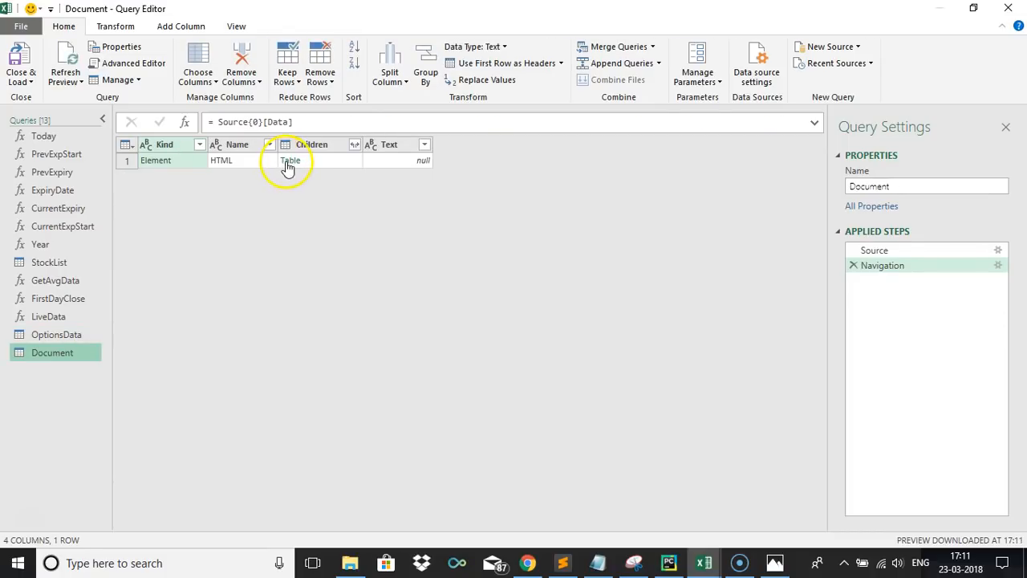
pyautogui.click(286, 164)
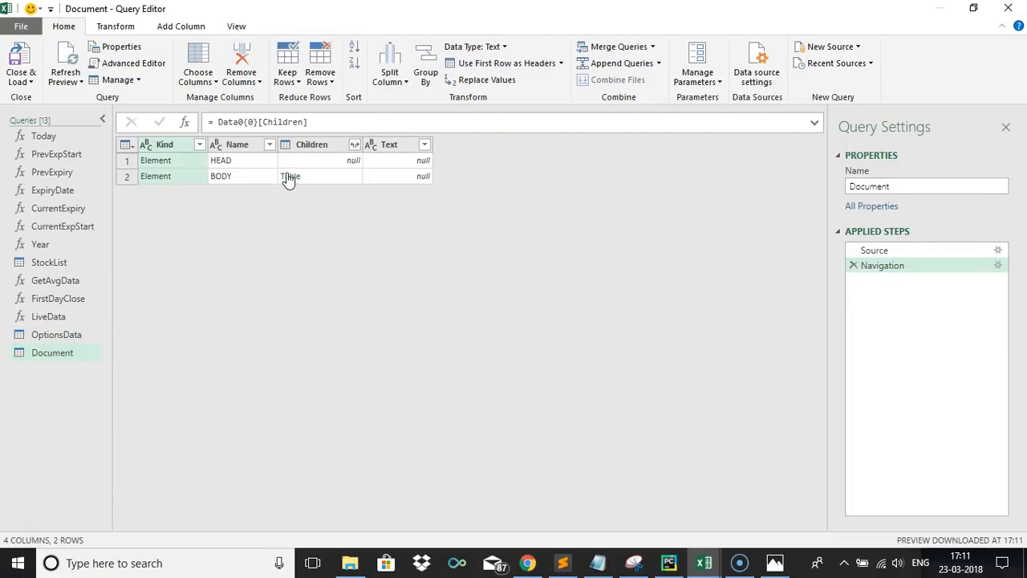
# Drill down to the Text value inside the BODY row's Children table and parse it as JSON
pyautogui.click(288, 176)
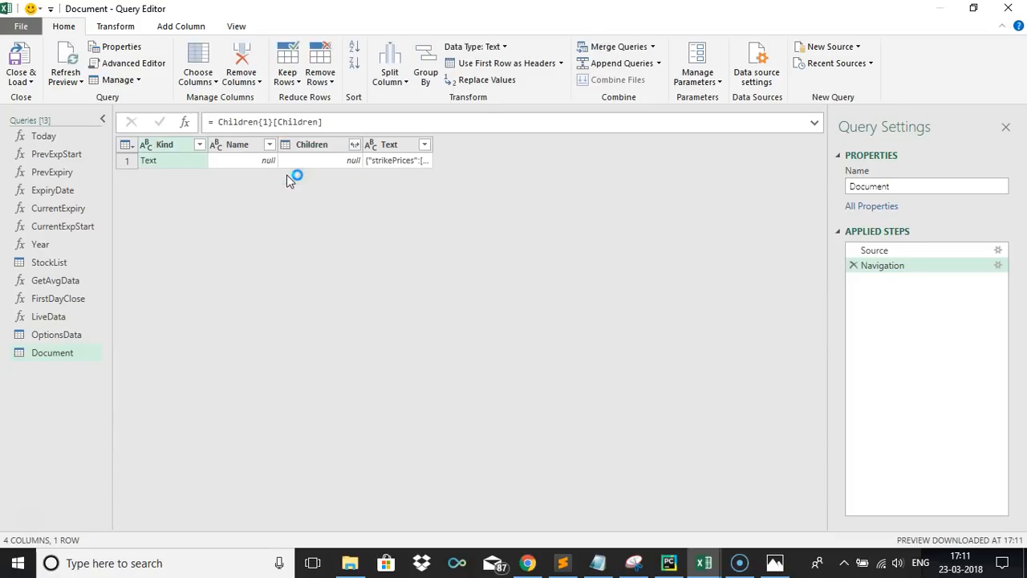
pyautogui.click(393, 162)
pyautogui.rightClick(393, 162)
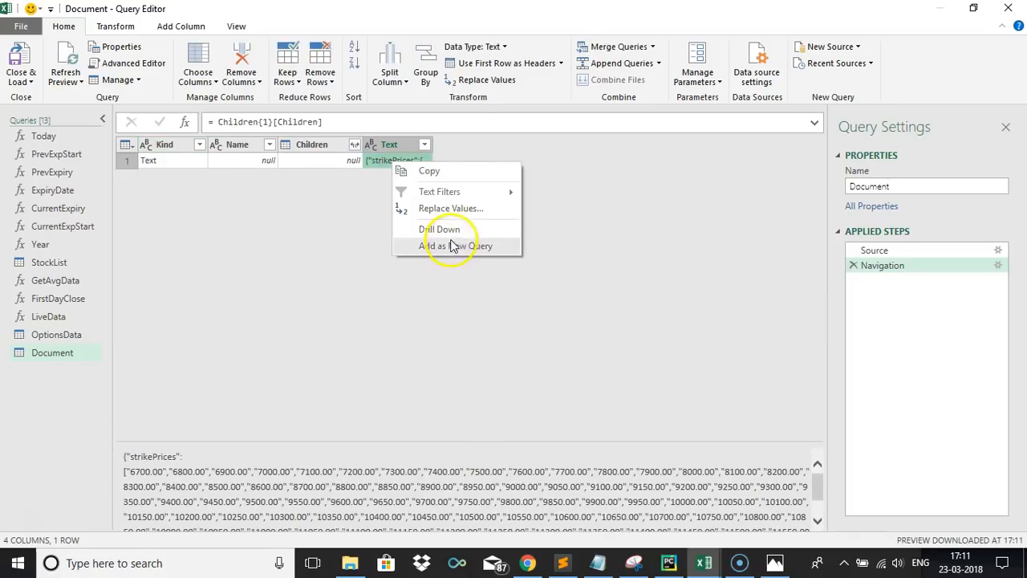
pyautogui.click(449, 230)
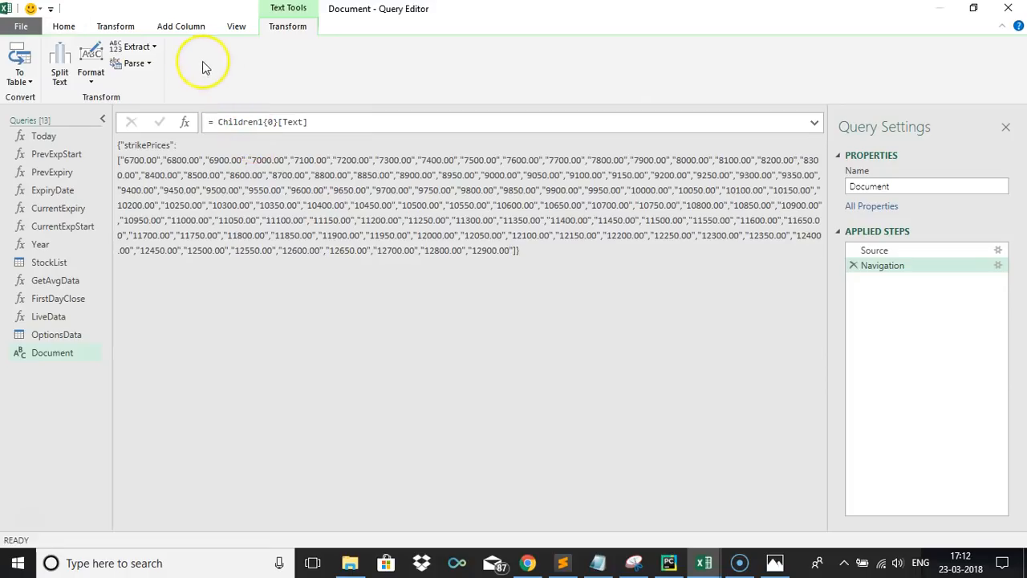
pyautogui.click(138, 63)
pyautogui.click(151, 95)
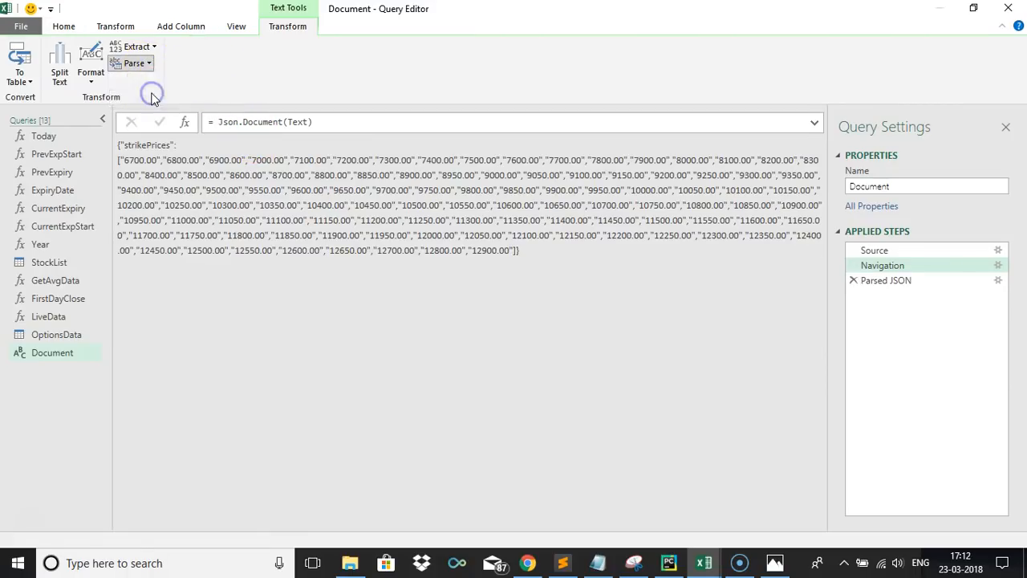
pyautogui.click(197, 149)
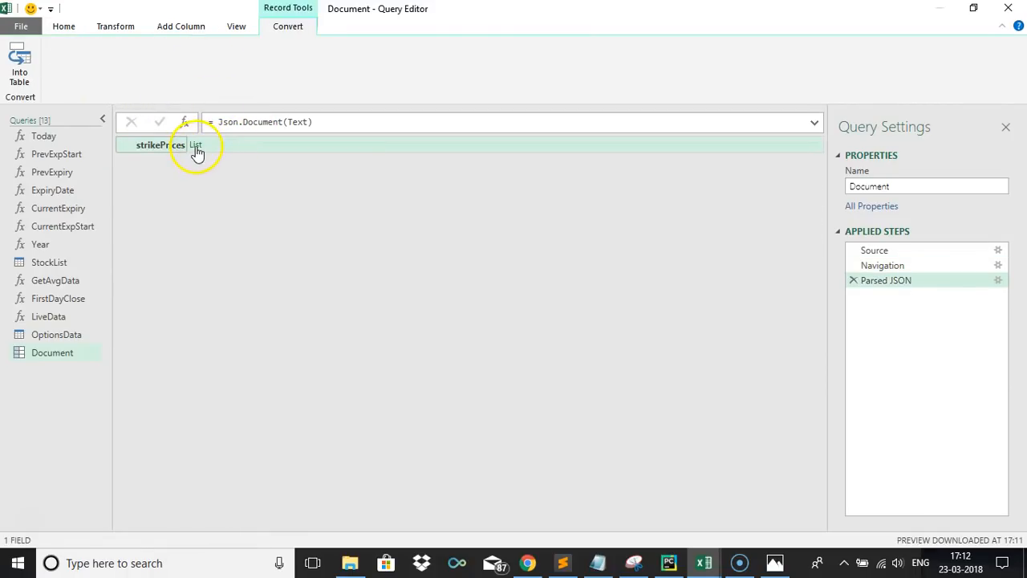
pyautogui.click(19, 63)
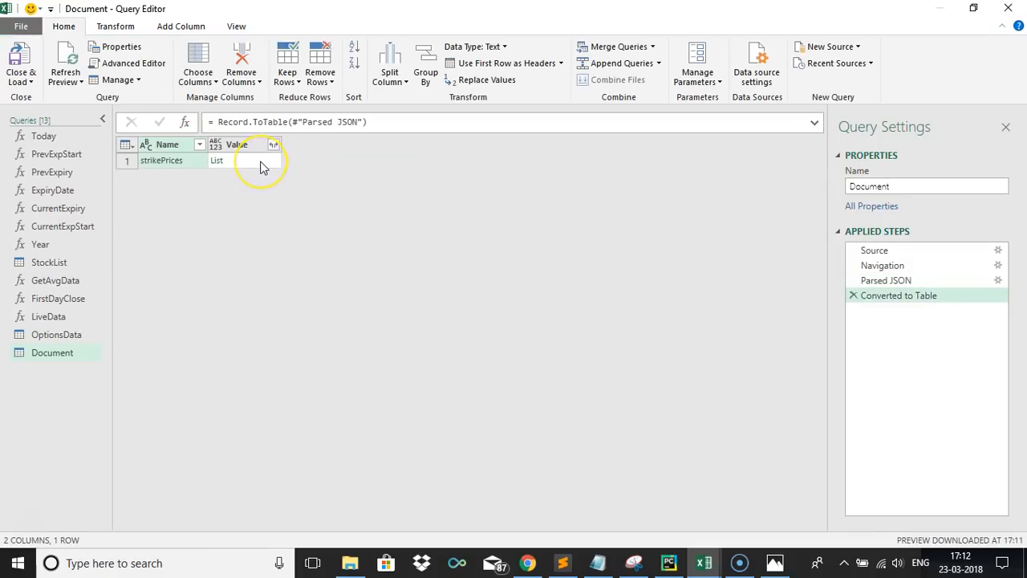
pyautogui.click(853, 295)
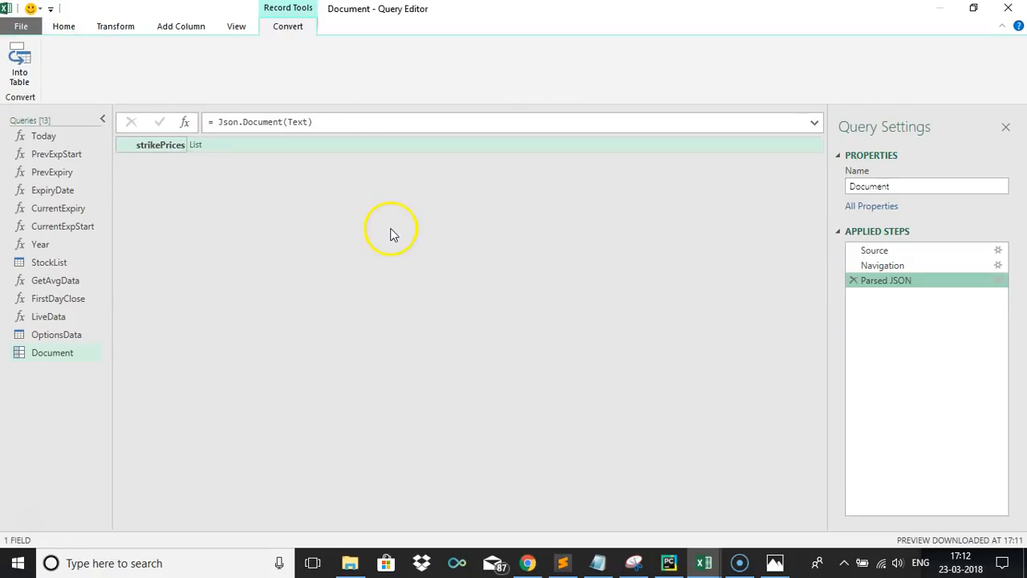
# Drill into the strikePrices list and convert it to a table with no delimiter and extra columns shown as errors
pyautogui.click(198, 146)
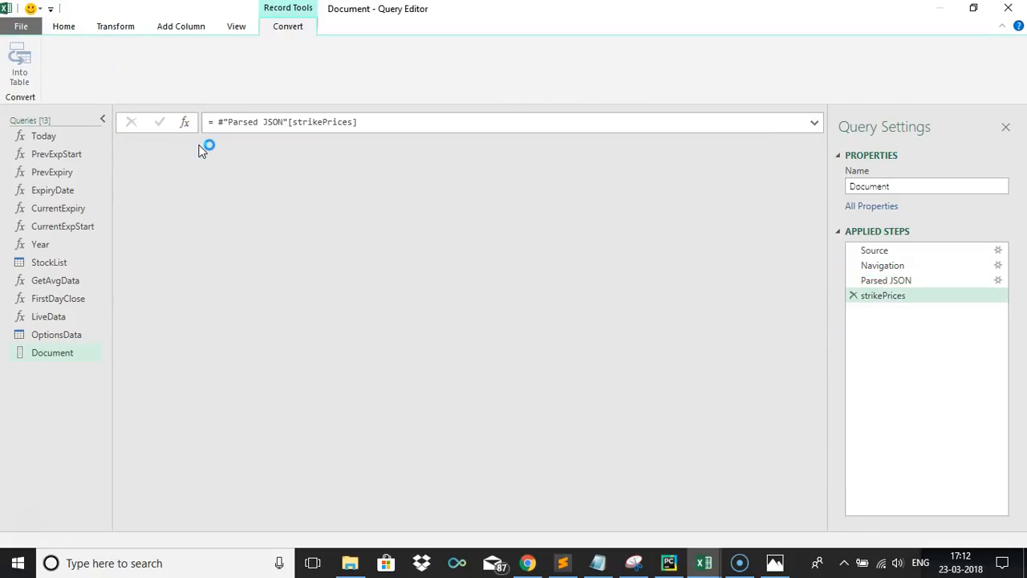
pyautogui.click(19, 65)
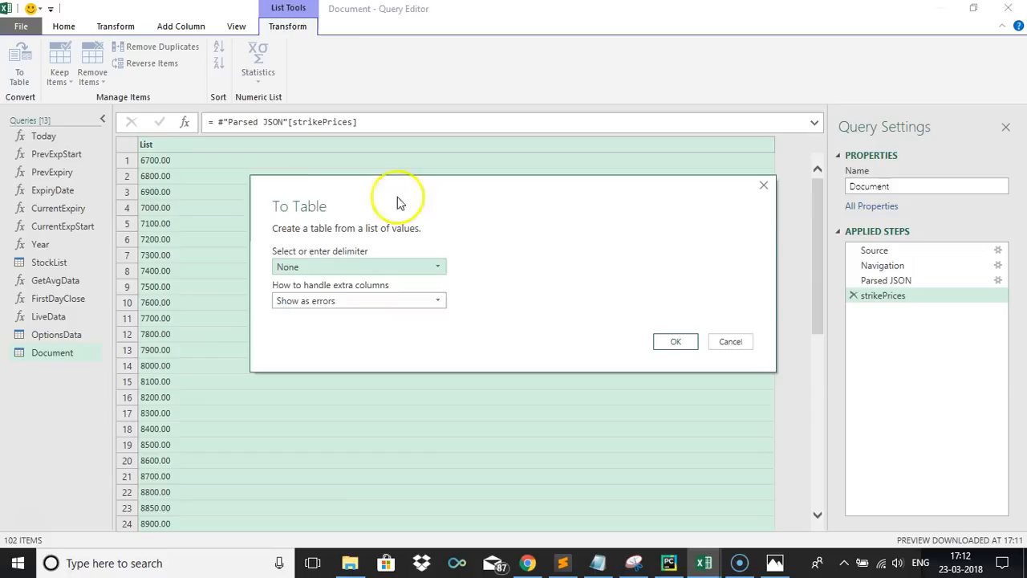
pyautogui.click(672, 342)
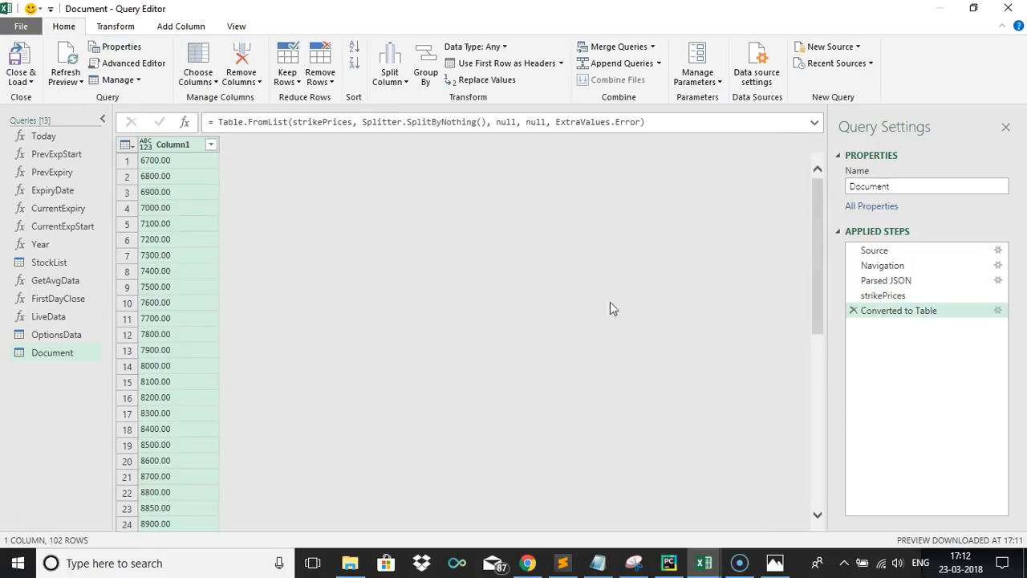
# Rename Column1 of the converted table as StrikePrices
pyautogui.click(186, 148)
pyautogui.doubleClick(187, 148)
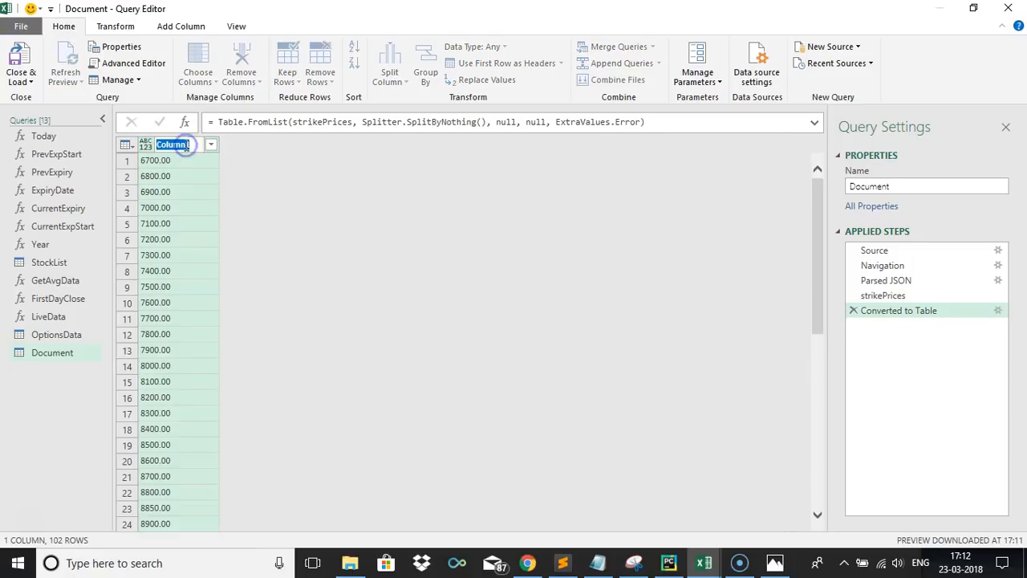
pyautogui.write('StrikeP')
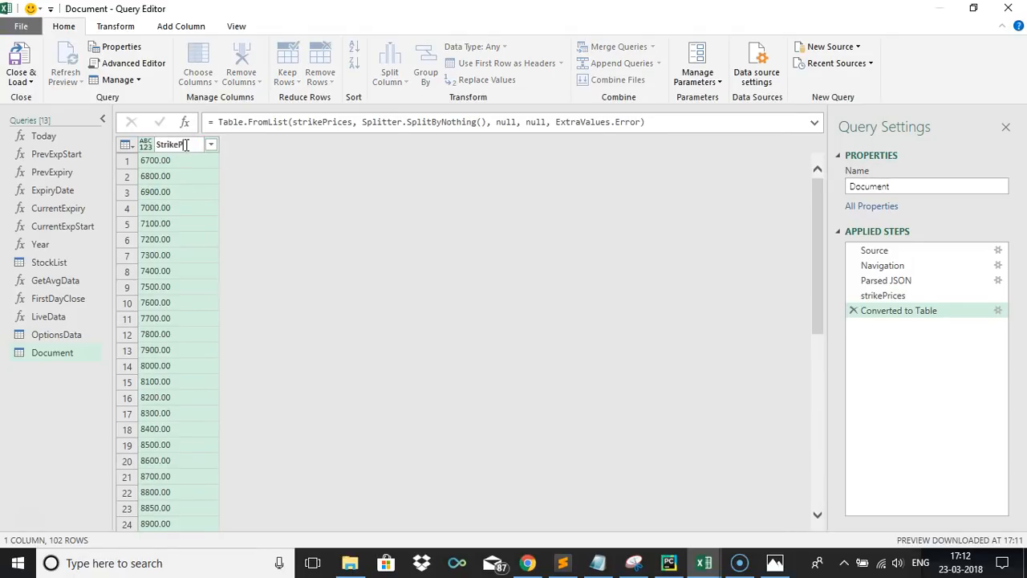
pyautogui.write('rices')
pyautogui.press('Return')
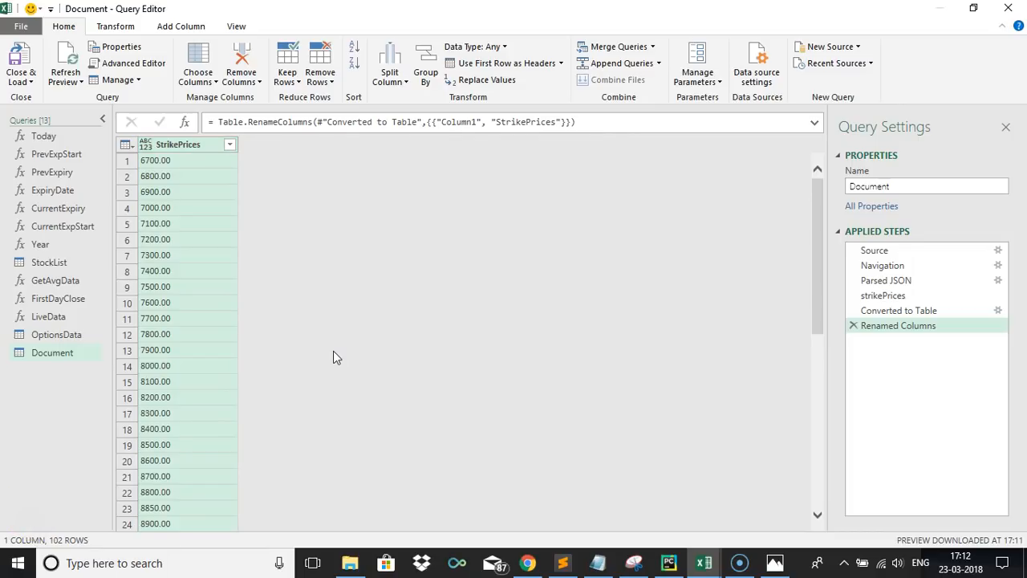
# Look through the values in the StrikePrices column and return to the first row
pyautogui.click(371, 273)
pyautogui.moveTo(814, 235); pyautogui.dragTo(802, 394)
pyautogui.click(377, 357)
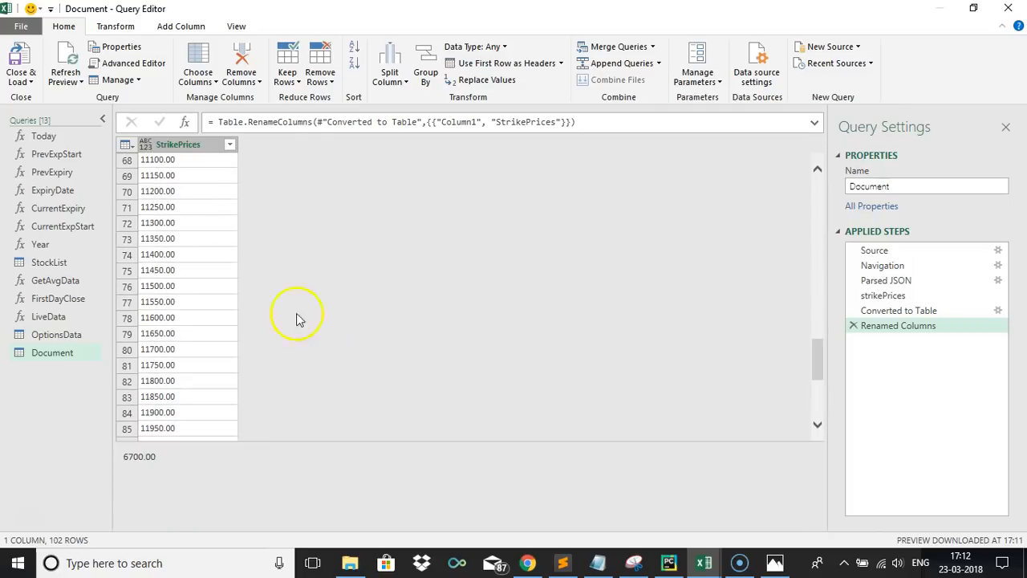
pyautogui.click(816, 170)
pyautogui.click(817, 170)
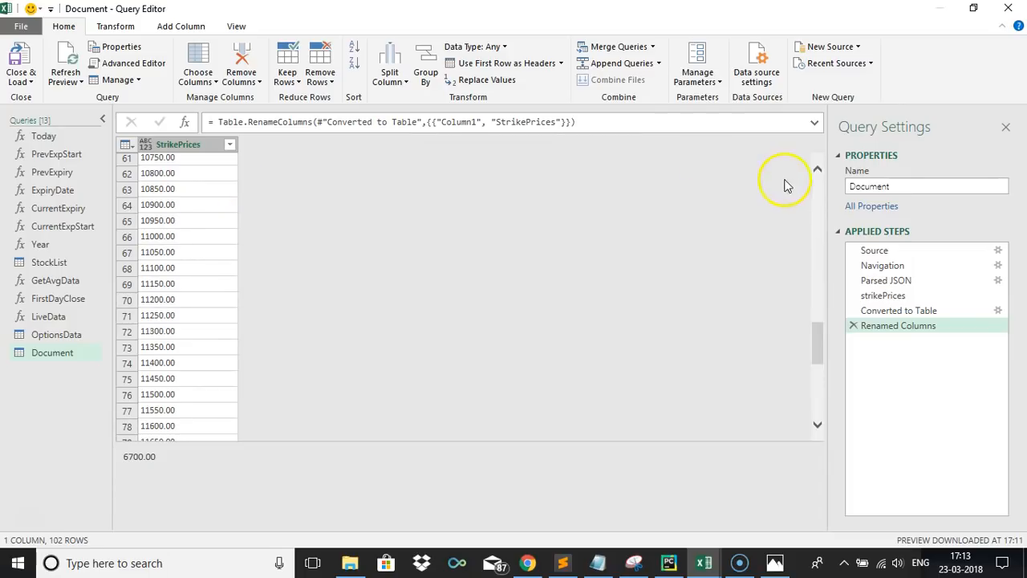
pyautogui.click(817, 170)
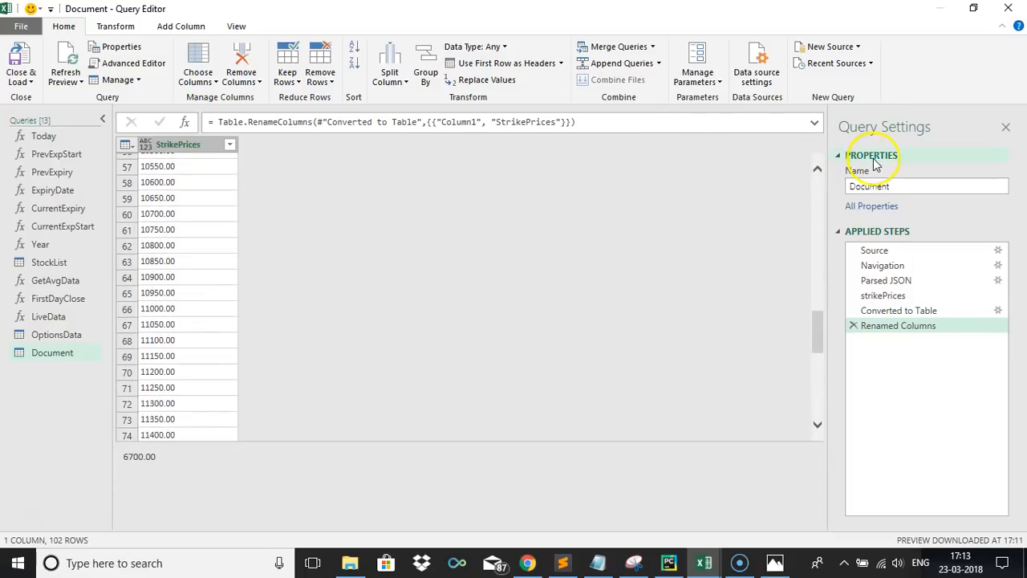
pyautogui.click(817, 170)
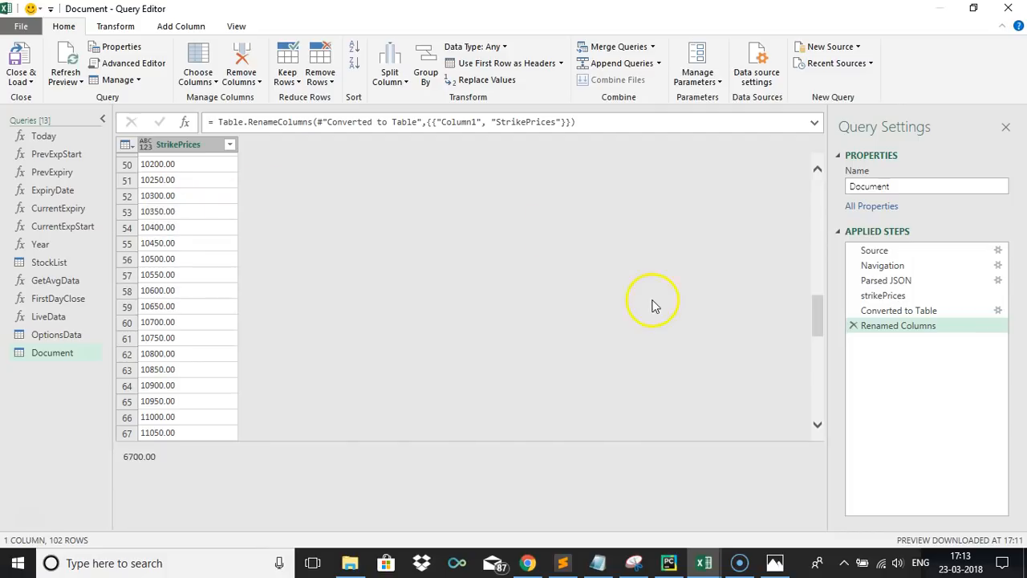
pyautogui.moveTo(815, 326); pyautogui.dragTo(811, 142)
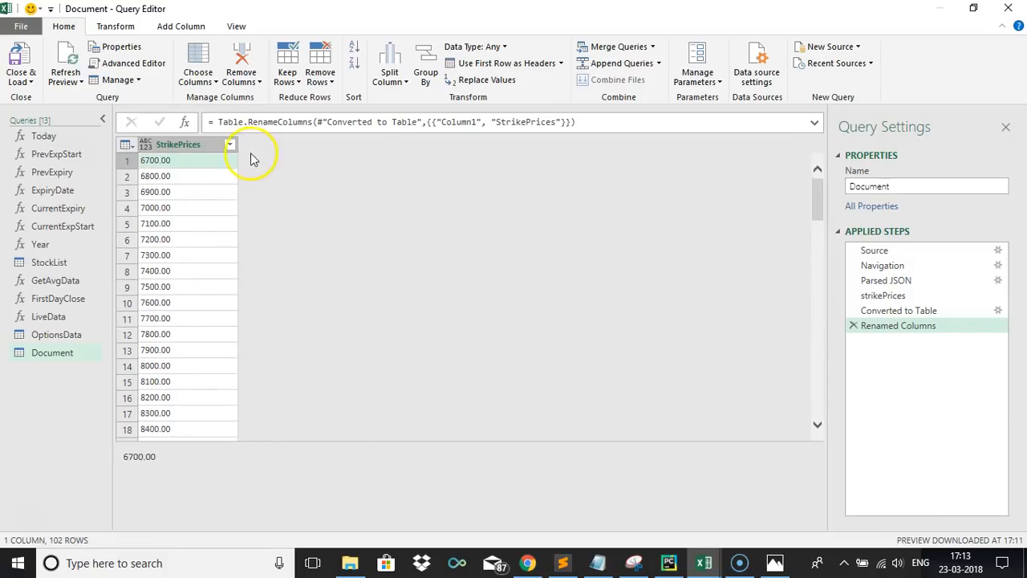
# Change the StrikePrices column's data type to Decimal Number
pyautogui.click(229, 145)
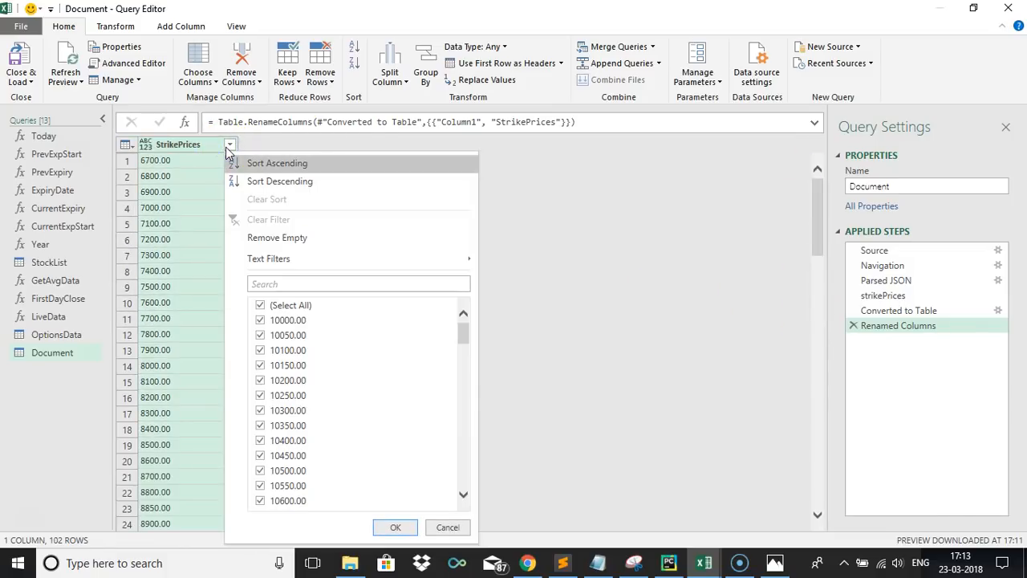
pyautogui.click(619, 247)
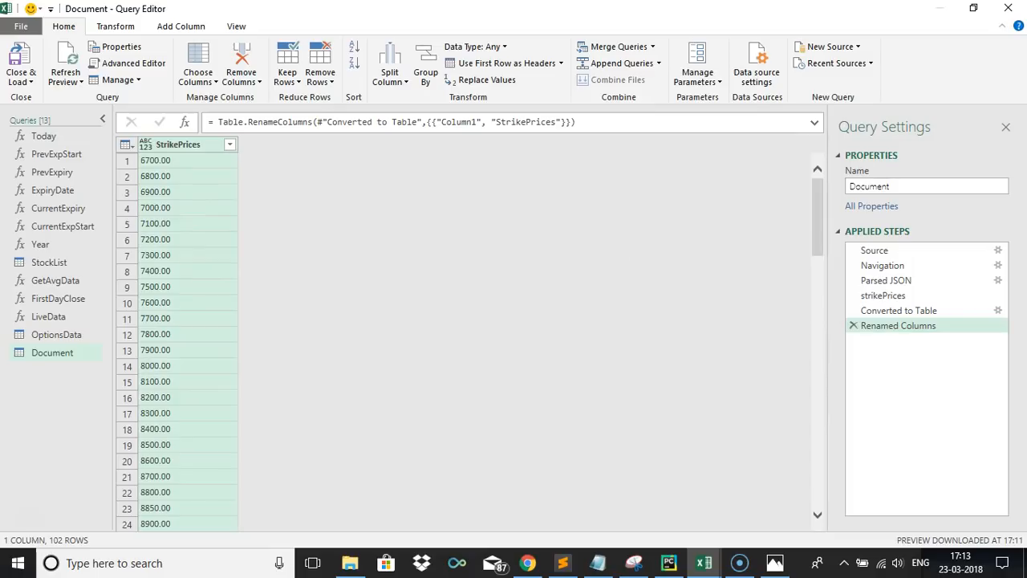
pyautogui.click(504, 47)
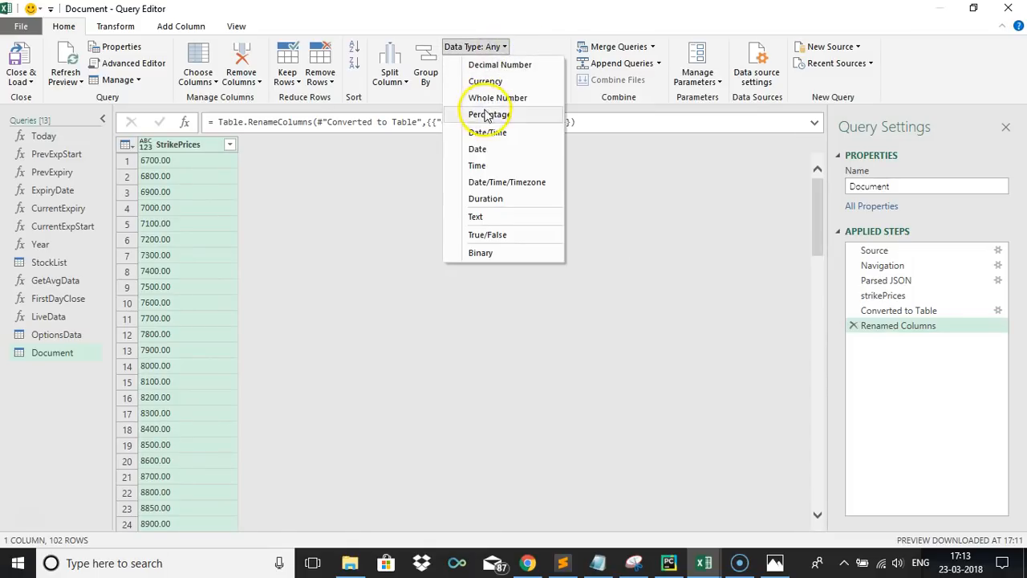
pyautogui.click(489, 67)
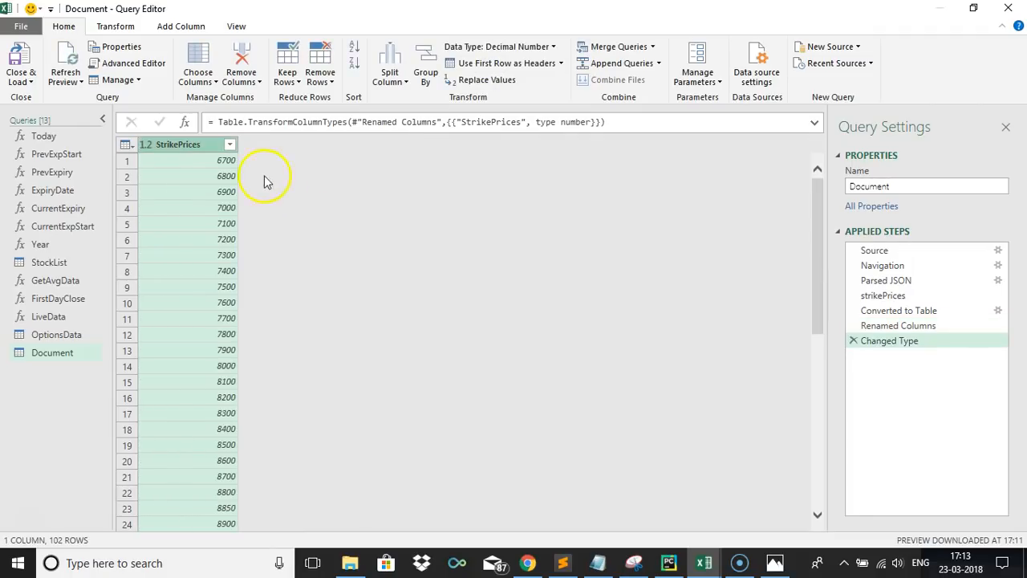
# Filter the StrikePrices column to keep rows less than or equal to 10394.55 and check the remaining rows
pyautogui.click(229, 144)
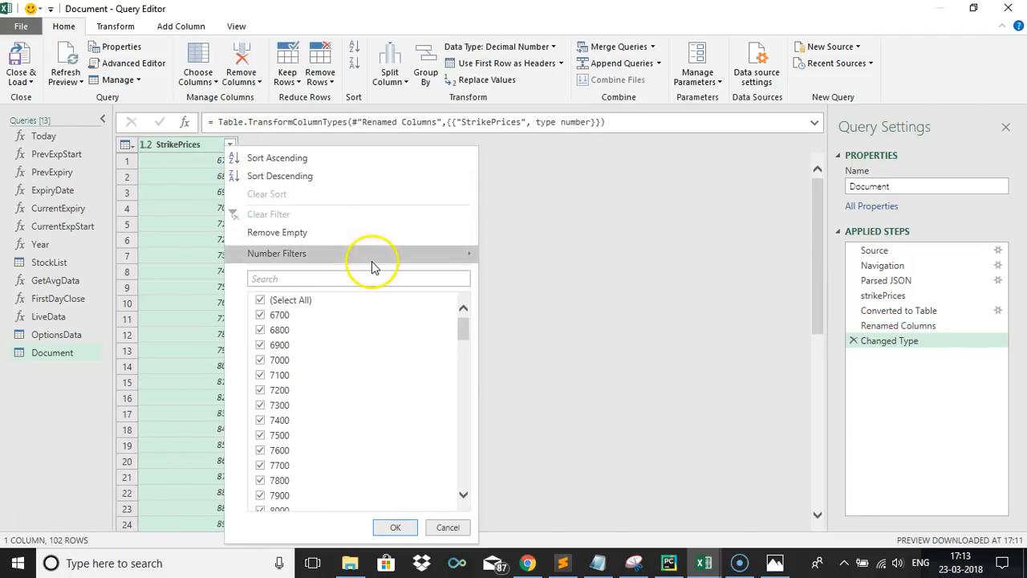
pyautogui.moveTo(452, 255)
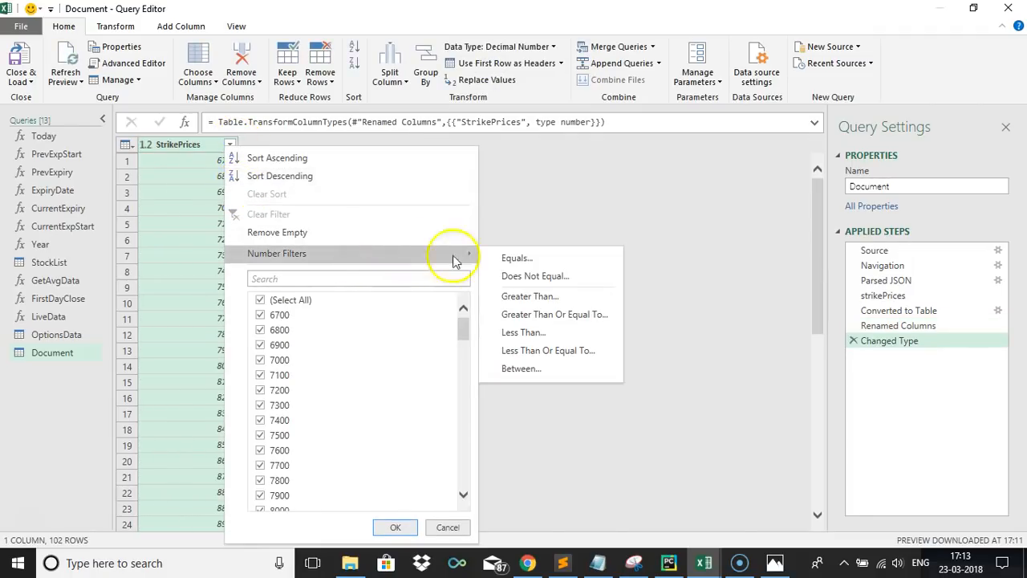
pyautogui.click(530, 350)
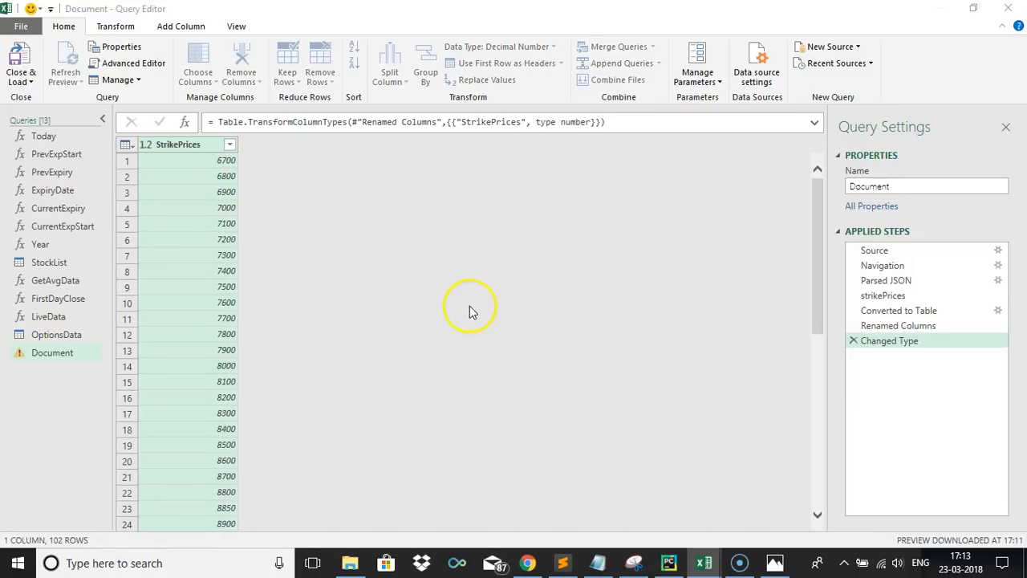
pyautogui.click(431, 259)
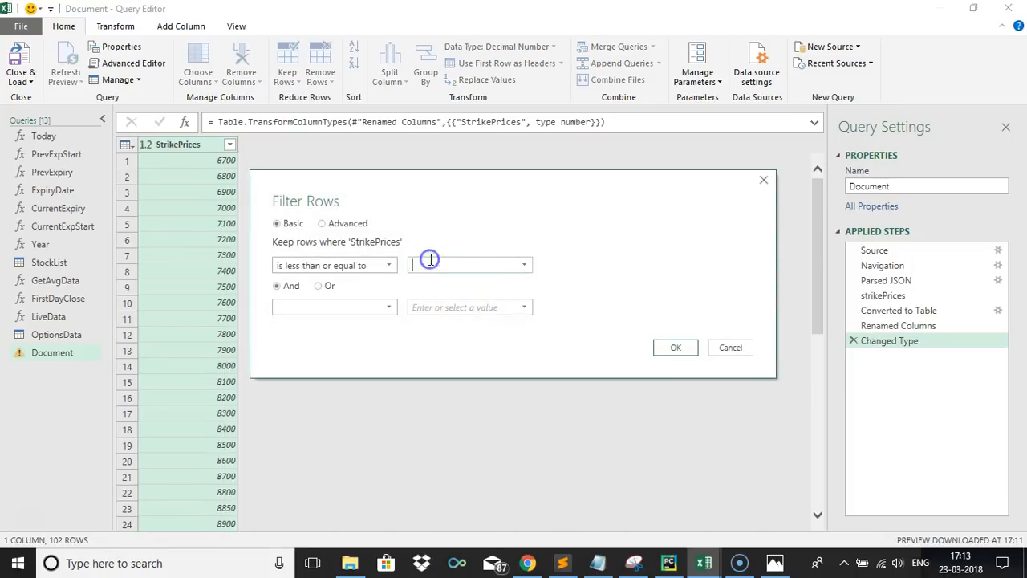
pyautogui.write('10394.55')
pyautogui.click(675, 347)
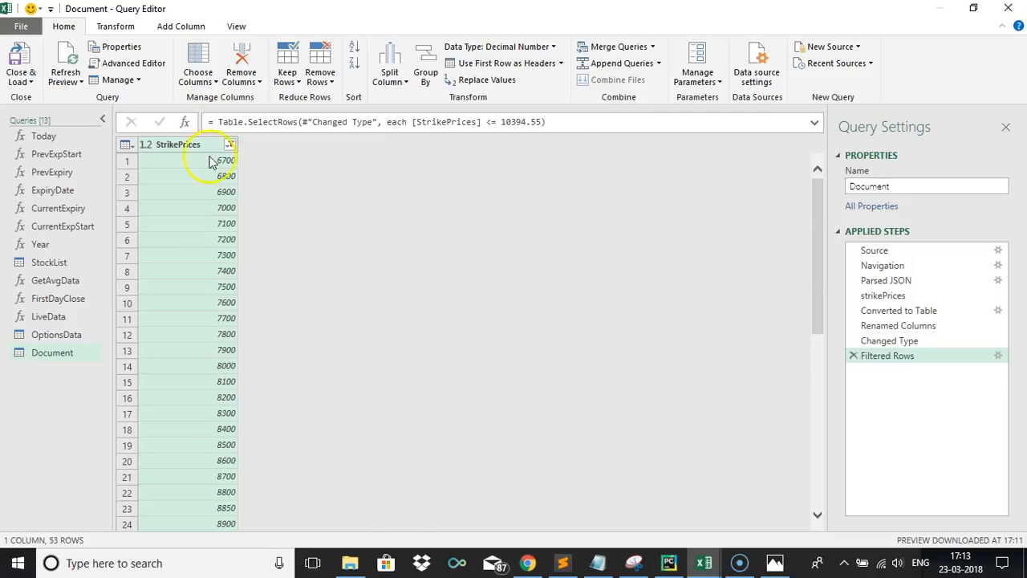
pyautogui.moveTo(818, 270); pyautogui.dragTo(821, 532)
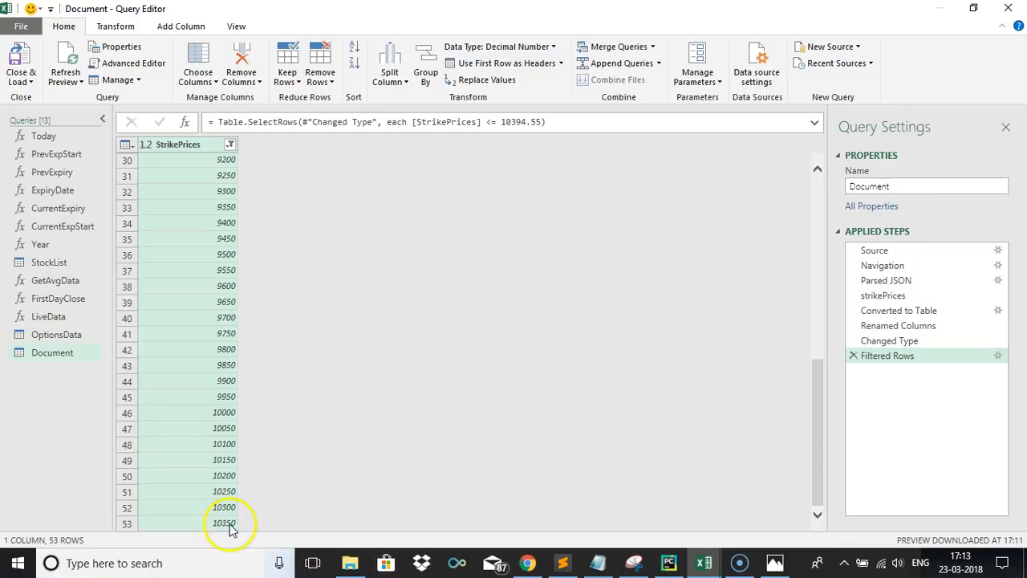
pyautogui.click(821, 439)
pyautogui.moveTo(821, 439); pyautogui.dragTo(820, 163)
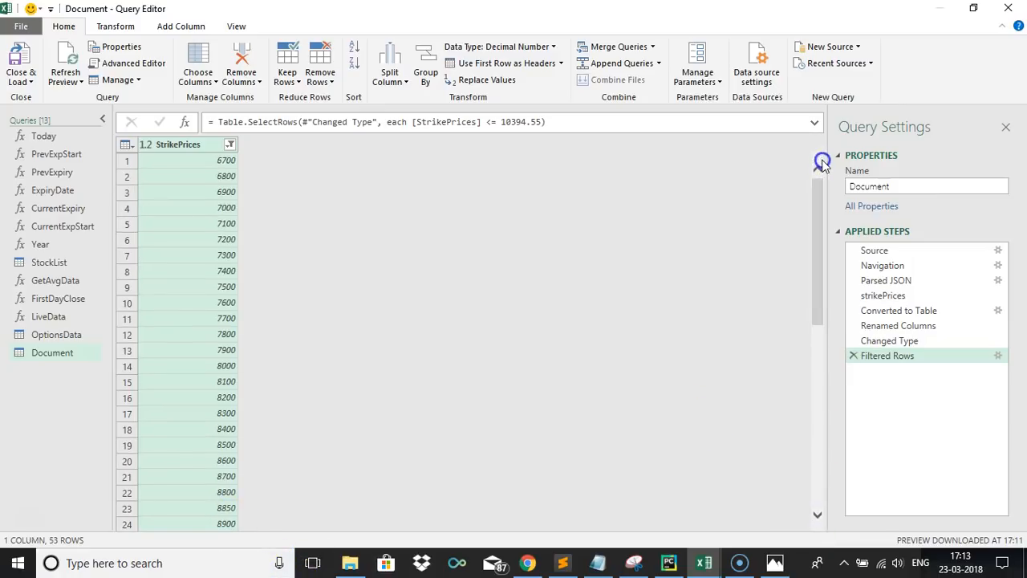
# Sort the filtered StrikePrices column in descending order
pyautogui.click(133, 148)
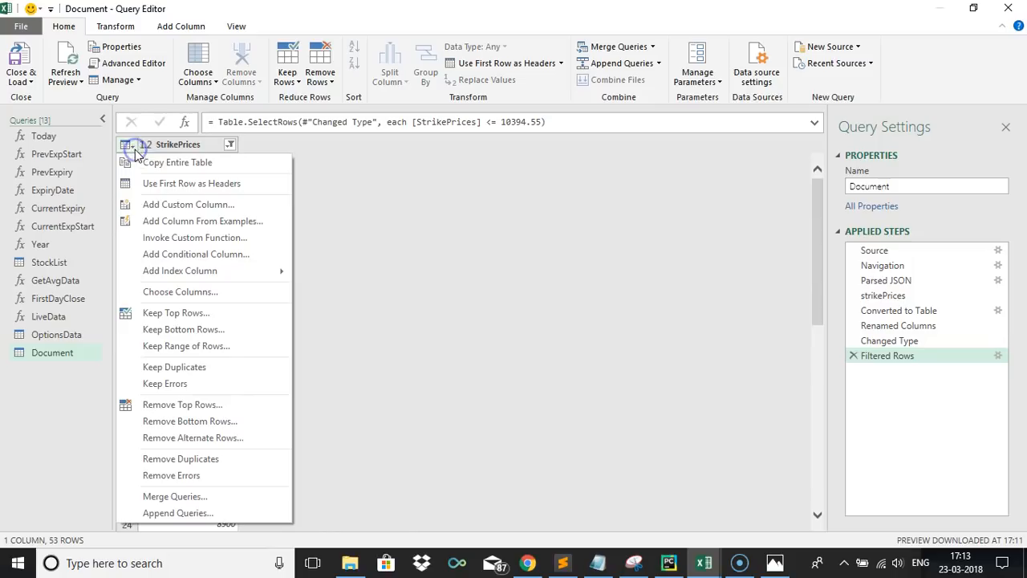
pyautogui.click(340, 226)
pyautogui.click(176, 146)
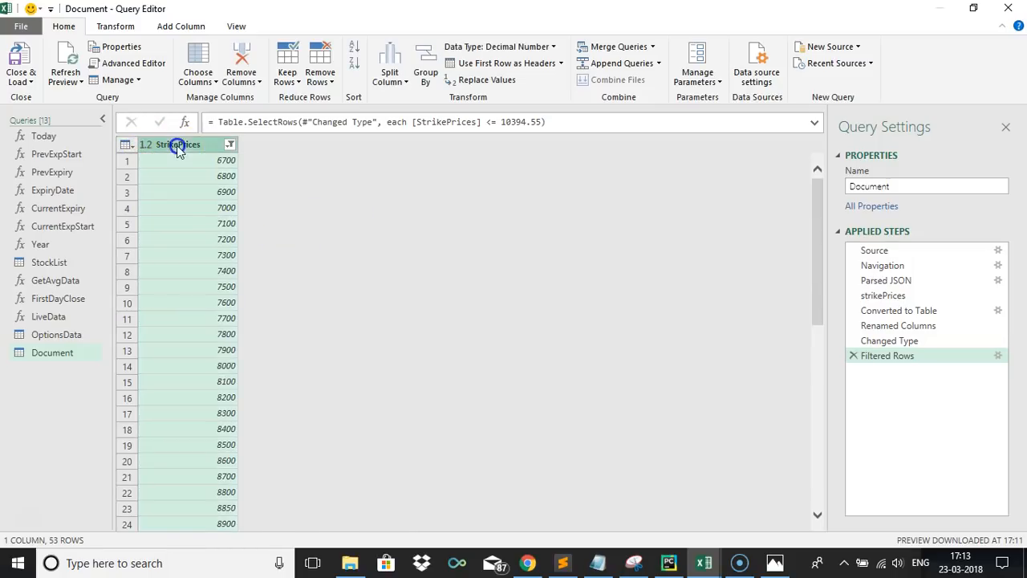
pyautogui.click(230, 146)
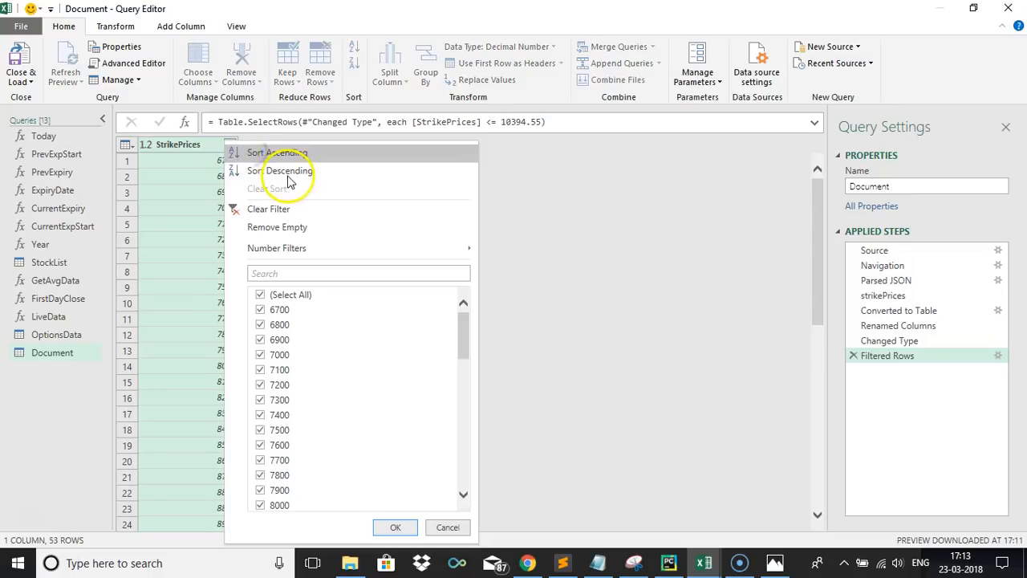
pyautogui.click(289, 178)
pyautogui.click(229, 144)
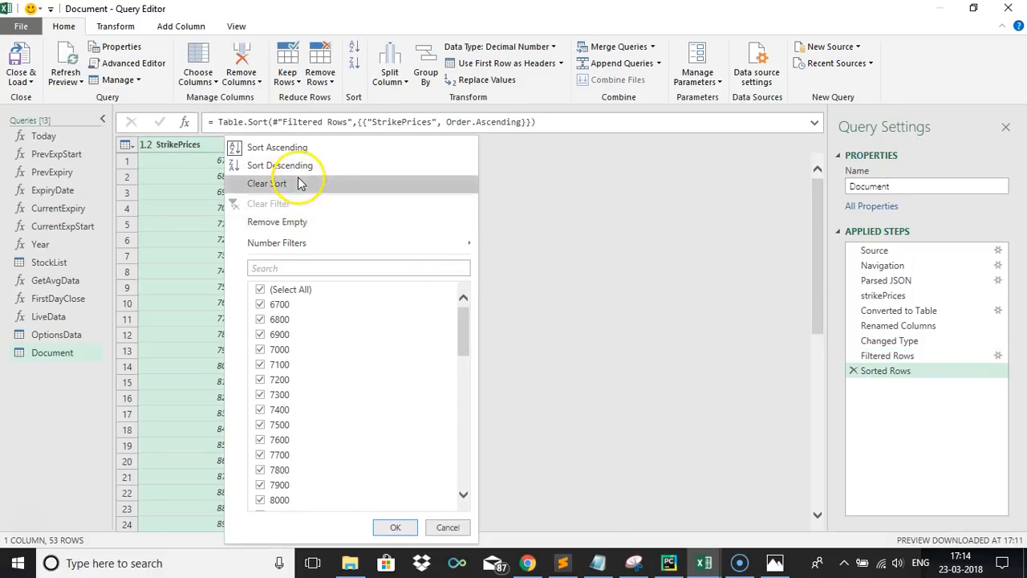
pyautogui.click(289, 166)
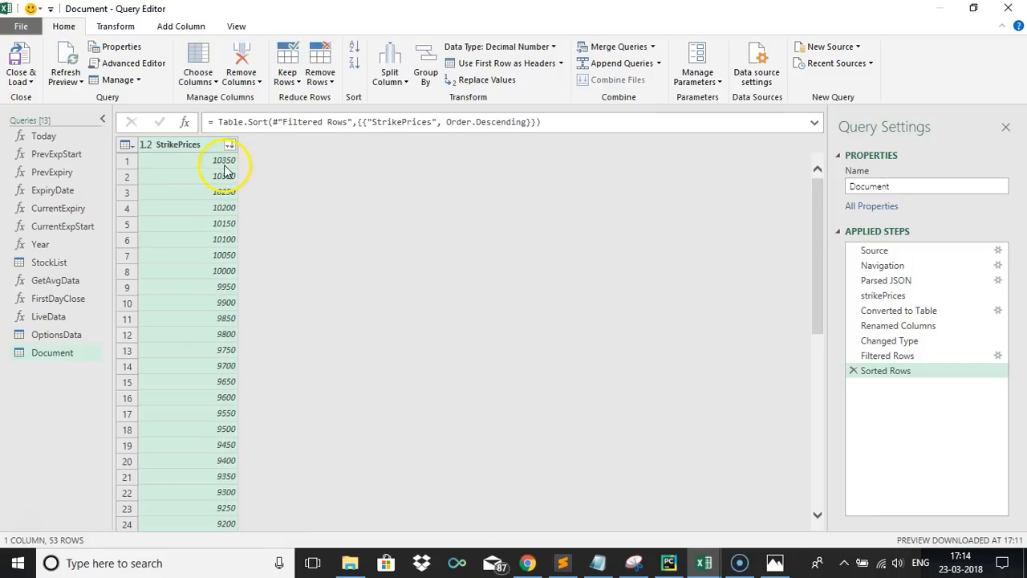
# Keep only the top 1 row of the sorted StrikePrices table
pyautogui.click(127, 145)
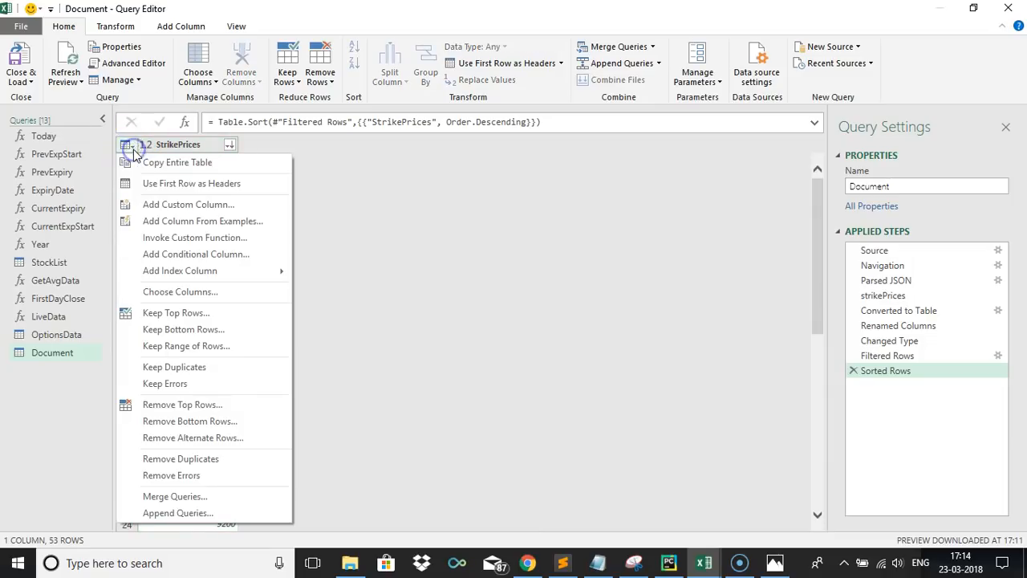
pyautogui.click(196, 313)
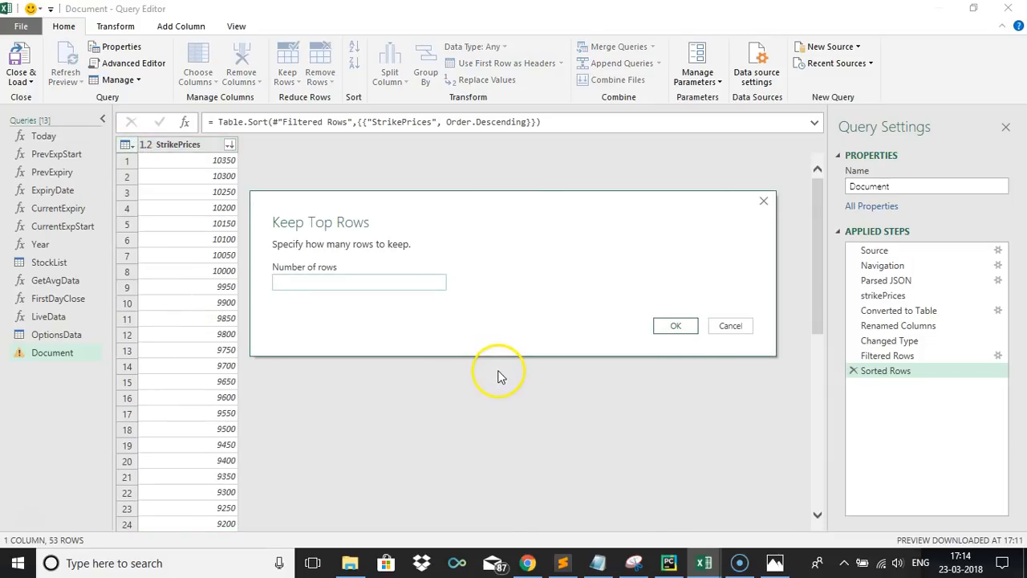
pyautogui.click(674, 326)
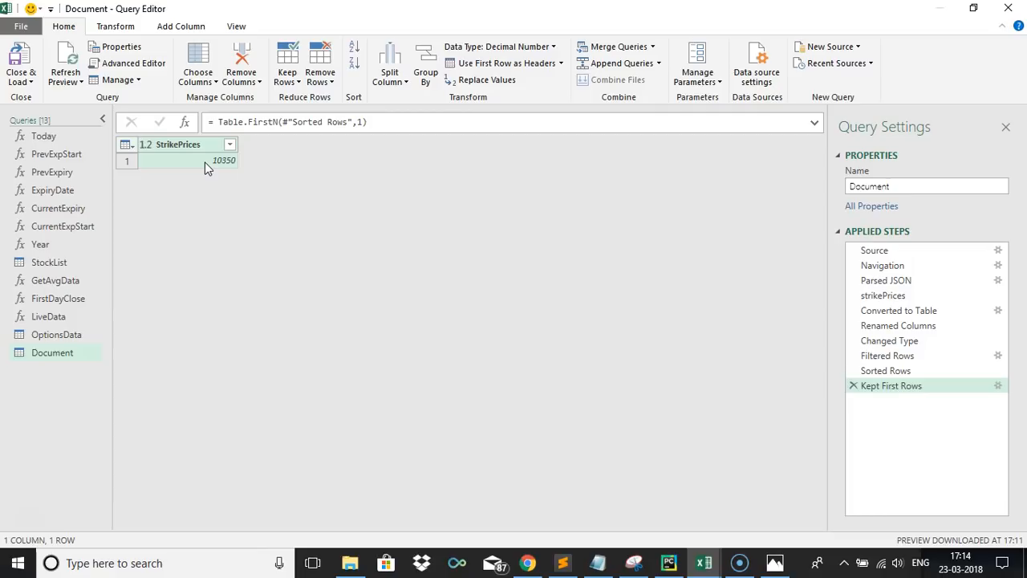
# Rename the query GetATM and start its code with the function header "(symbol as text, instrument as text, ExpiryDate as text) as table =>"
pyautogui.moveTo(901, 186); pyautogui.dragTo(670, 196)
pyautogui.write('GetATM')
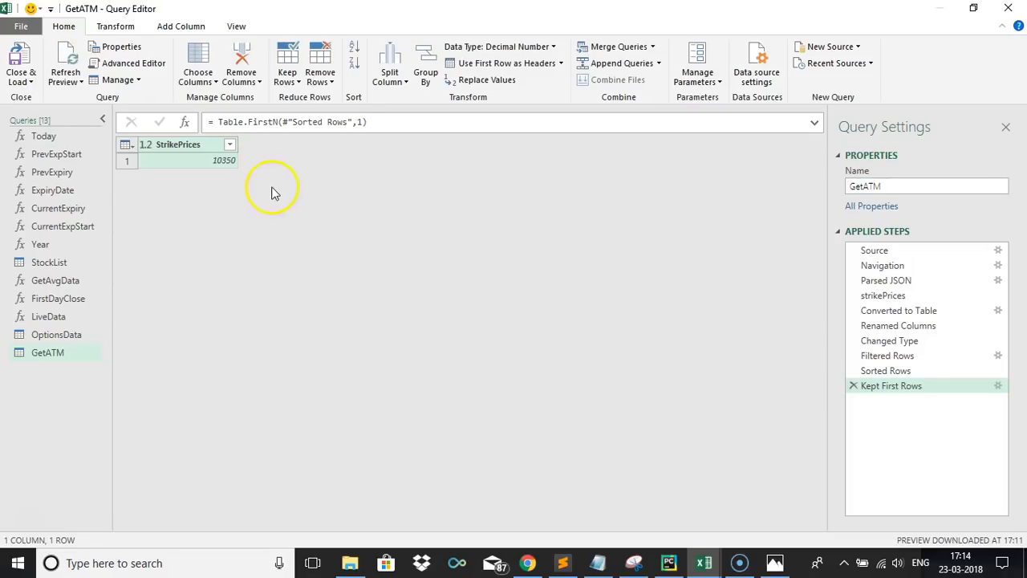
pyautogui.click(131, 63)
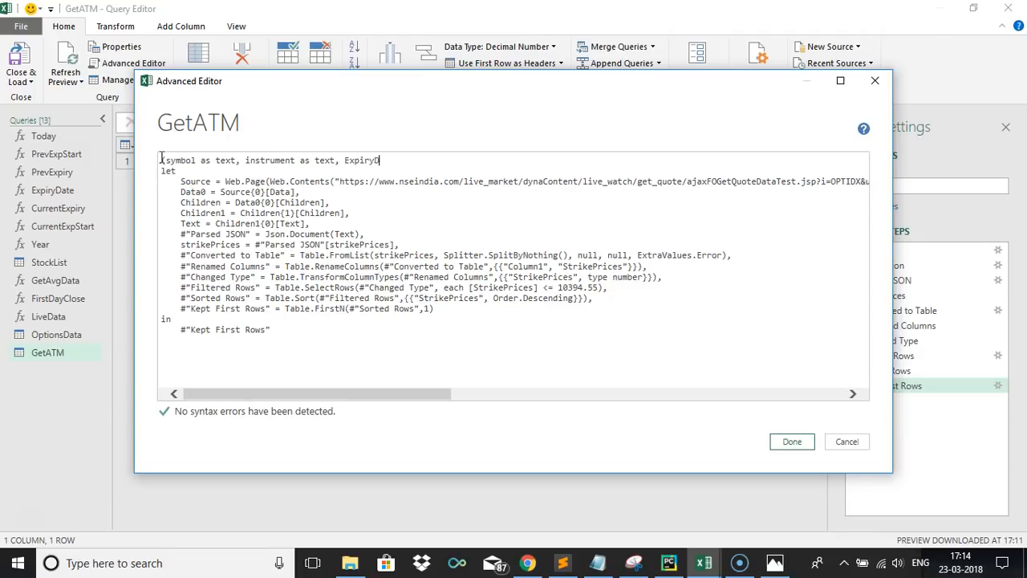
pyautogui.write('as text) as table =>')
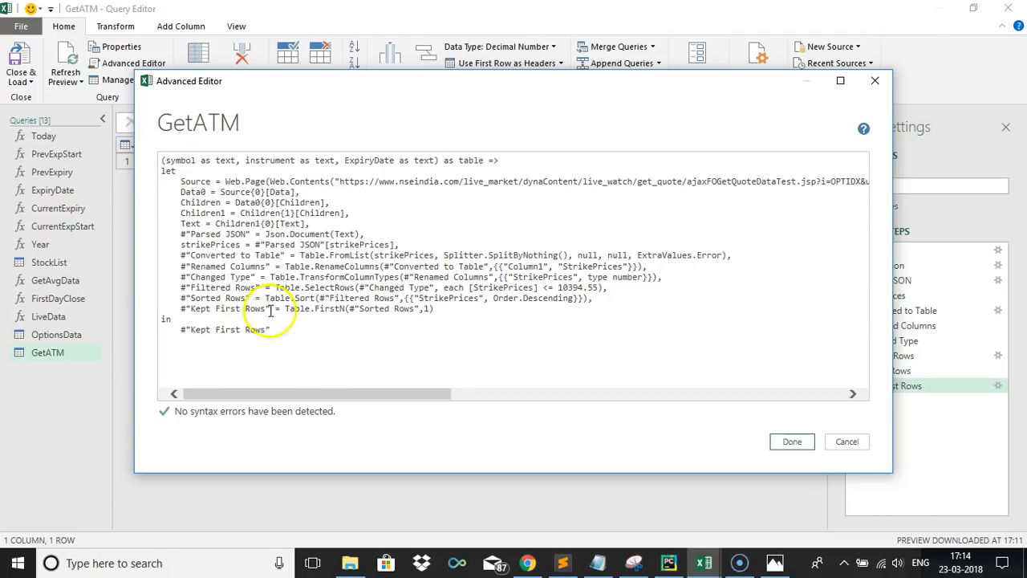
# Replace the hard-coded OPTIDX in the Web.Contents request URL with the concatenated instrument parameter
pyautogui.moveTo(197, 394); pyautogui.dragTo(337, 401)
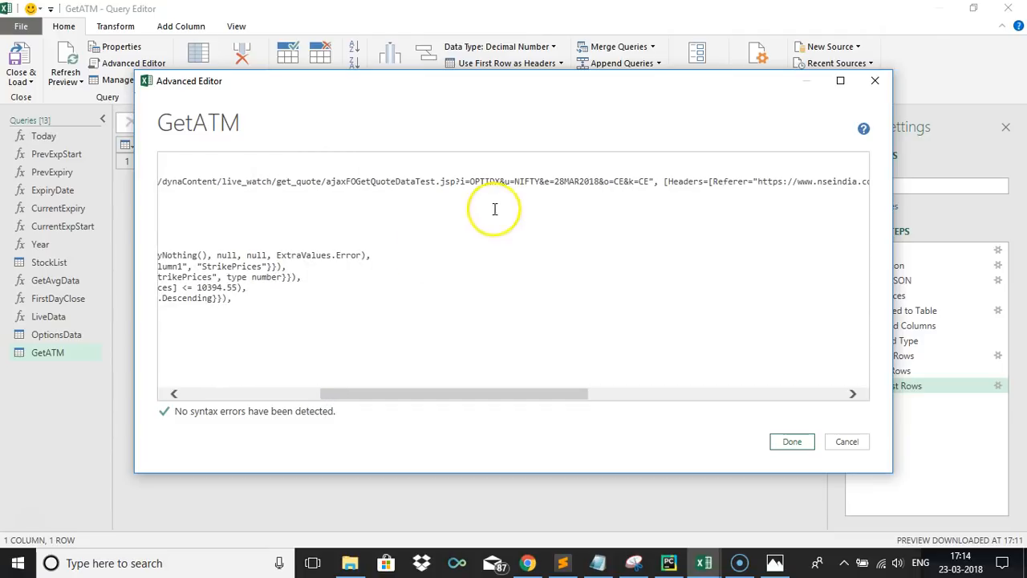
pyautogui.click(499, 181)
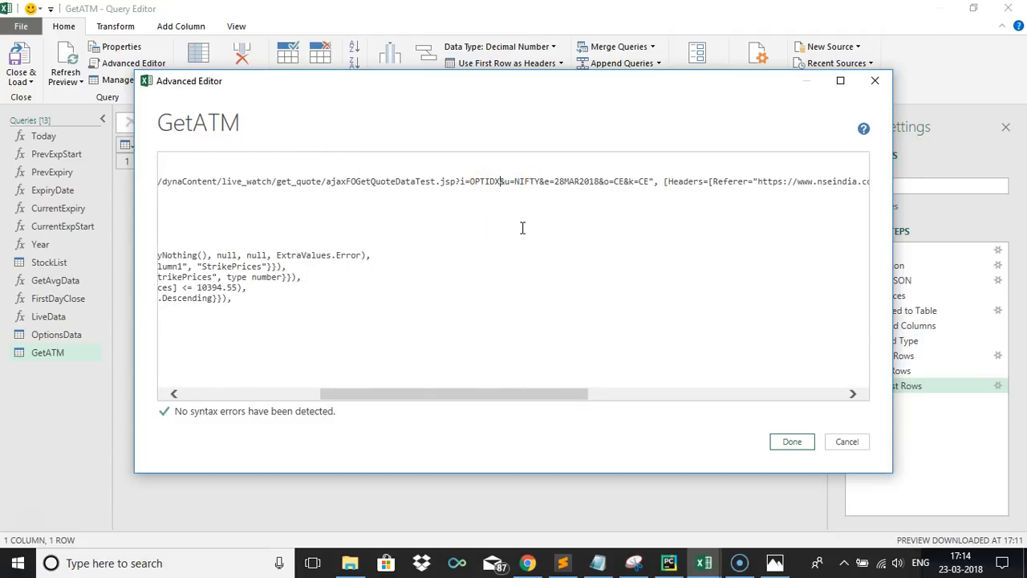
pyautogui.press('BackSpace')
pyautogui.press('BackSpace')
pyautogui.press('BackSpace')
pyautogui.press('BackSpace')
pyautogui.press('BackSpace')
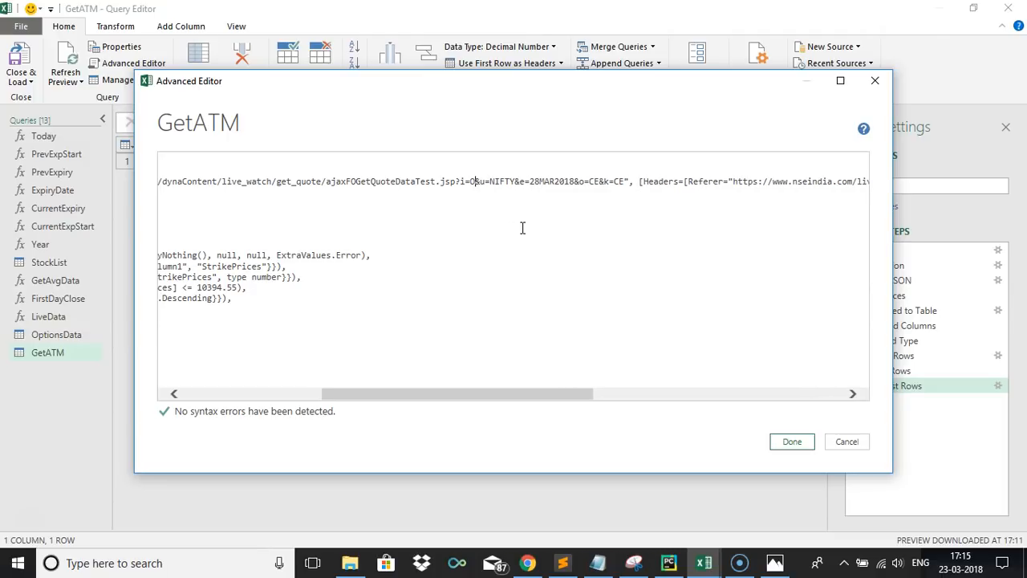
pyautogui.press('BackSpace')
pyautogui.write('" inst')
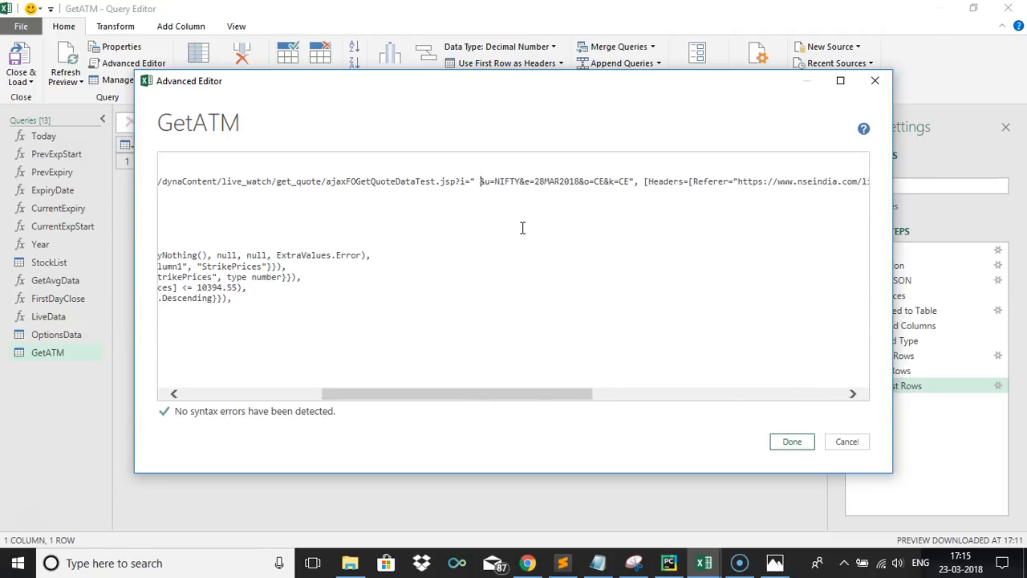
pyautogui.press('BackSpace')
pyautogui.press('BackSpace')
pyautogui.press('BackSpace')
pyautogui.press('BackSpace')
pyautogui.write('& instrumen')
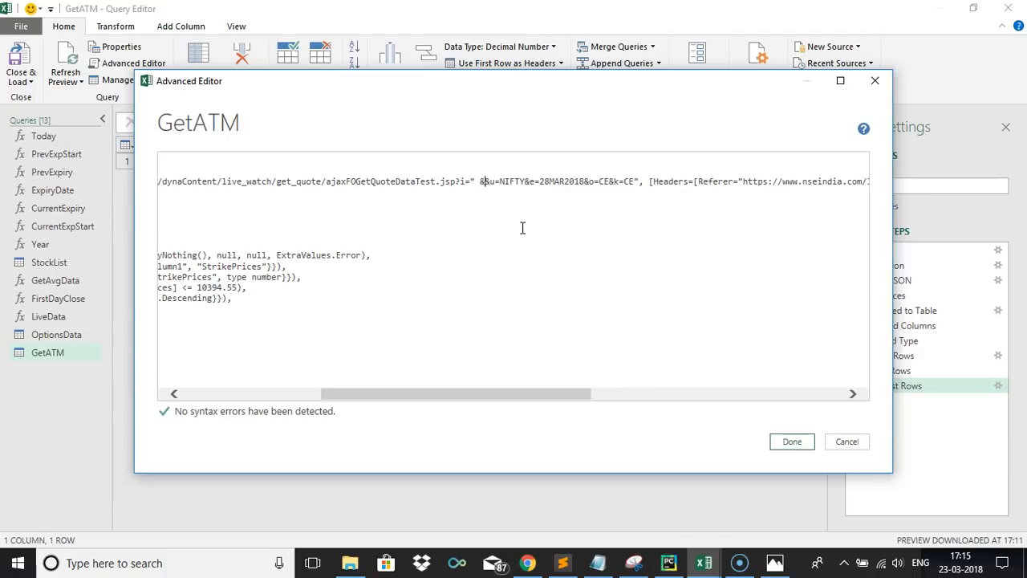
pyautogui.write('t ')
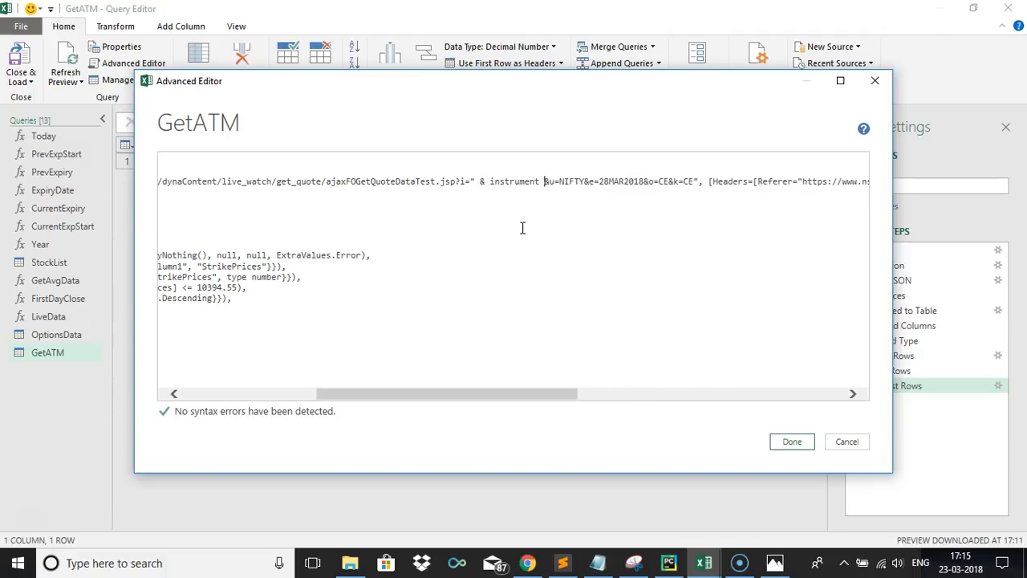
pyautogui.write('& "&')
pyautogui.click(545, 318)
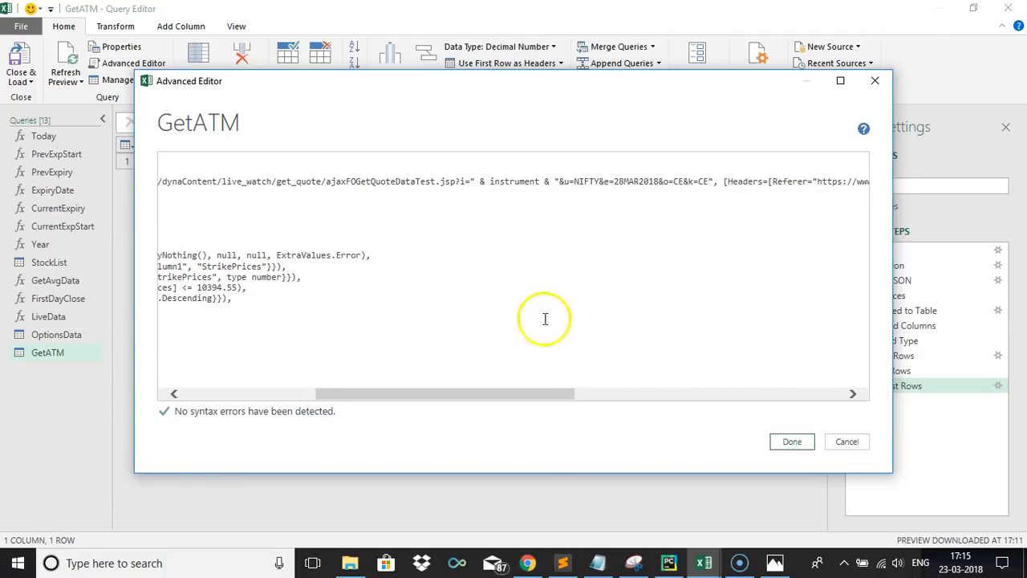
# Replace the hard-coded NIFTY after "&u=" in the request URL with the concatenated symbol parameter
pyautogui.click(598, 181)
pyautogui.press('BackSpace')
pyautogui.press('BackSpace')
pyautogui.press('BackSpace')
pyautogui.press('BackSpace')
pyautogui.press('BackSpace')
pyautogui.write('" & symbol ')
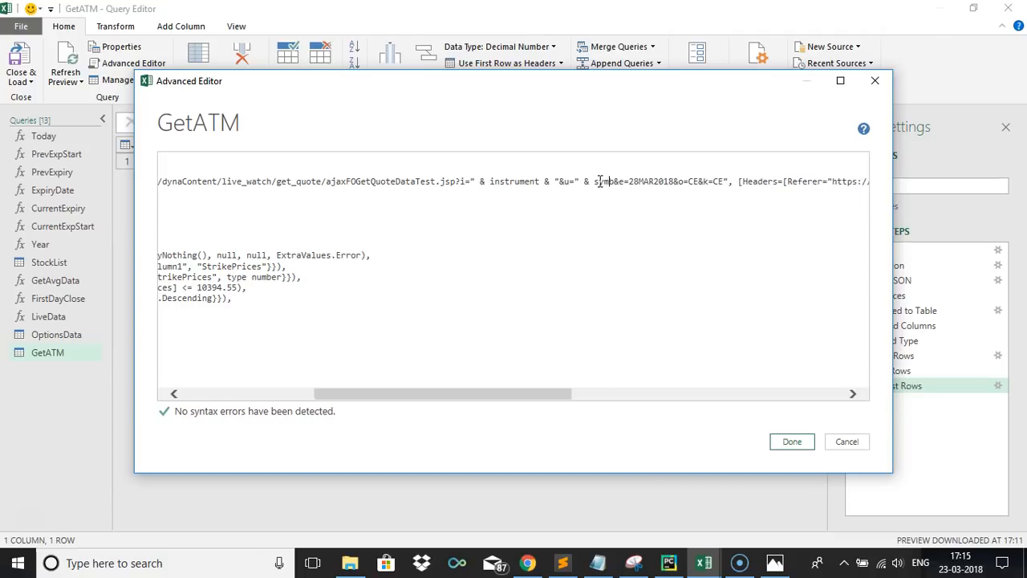
pyautogui.write('&" ')
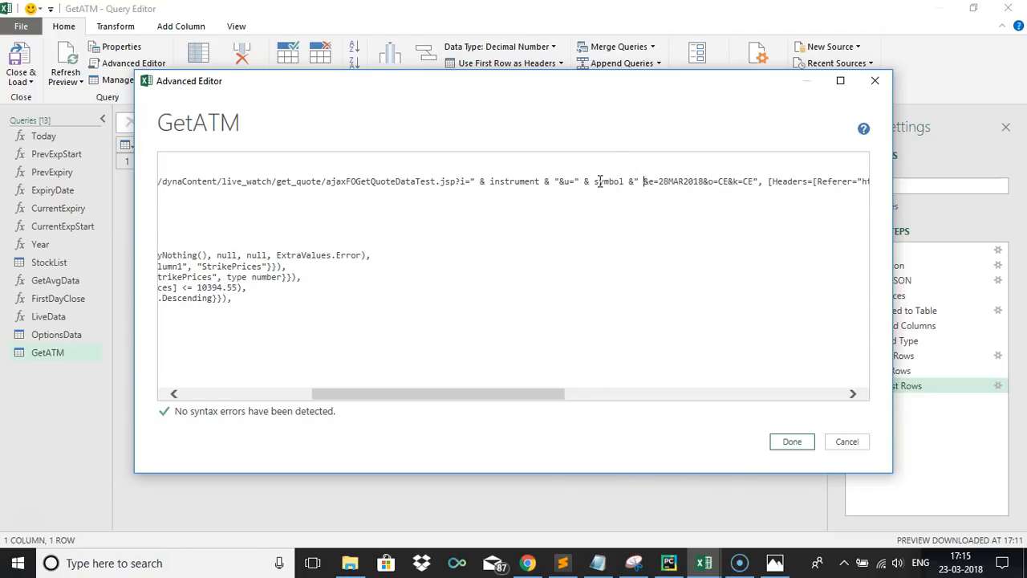
pyautogui.write(' "')
pyautogui.press('Delete')
# Replace the hard-coded 28MAR2018 after "&e=" in the request URL with the concatenated ExpiryDate parameter
pyautogui.click(701, 182)
pyautogui.press('BackSpace')
pyautogui.press('BackSpace')
pyautogui.press('BackSpace')
pyautogui.press('BackSpace')
pyautogui.press('BackSpace')
pyautogui.press('BackSpace')
pyautogui.press('BackSpace')
pyautogui.press('BackSpace')
pyautogui.press('BackSpace')
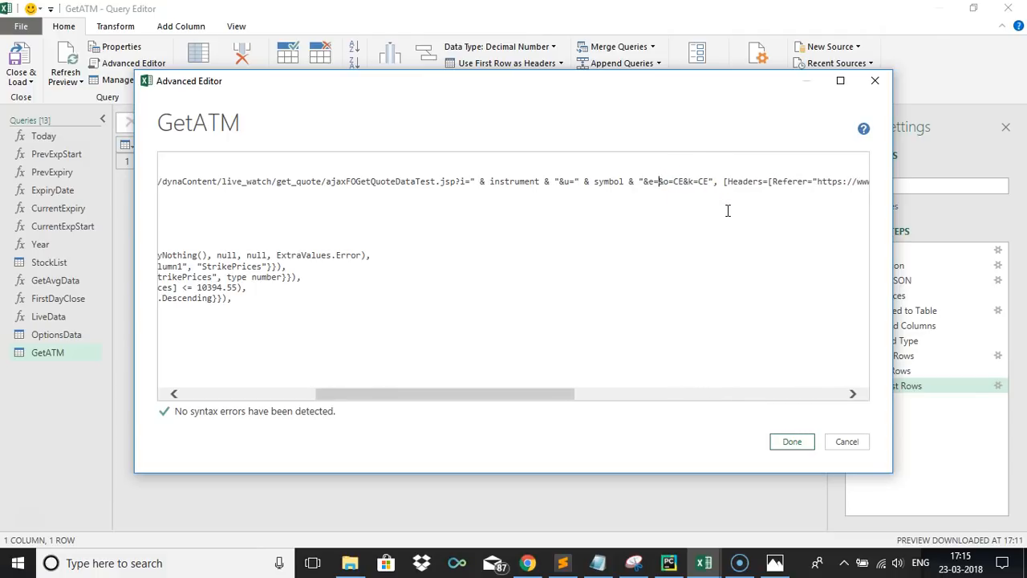
pyautogui.write('" & Expiry')
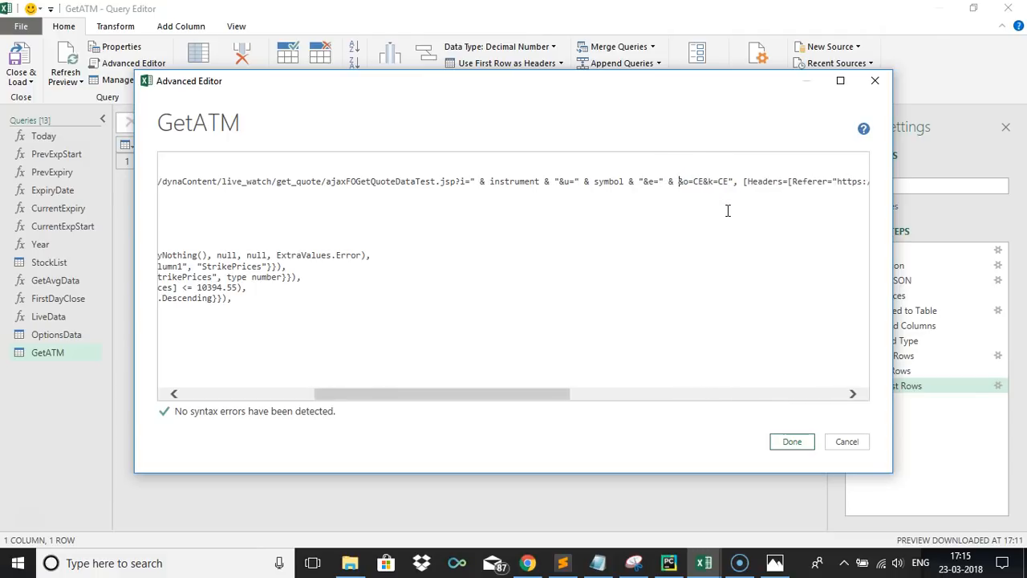
pyautogui.write('Date &')
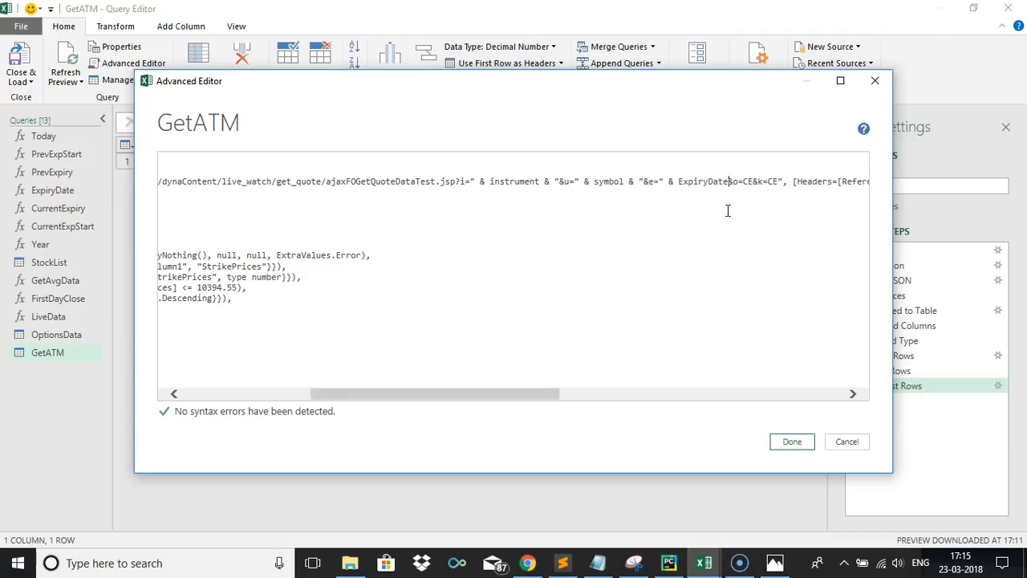
pyautogui.write(' "')
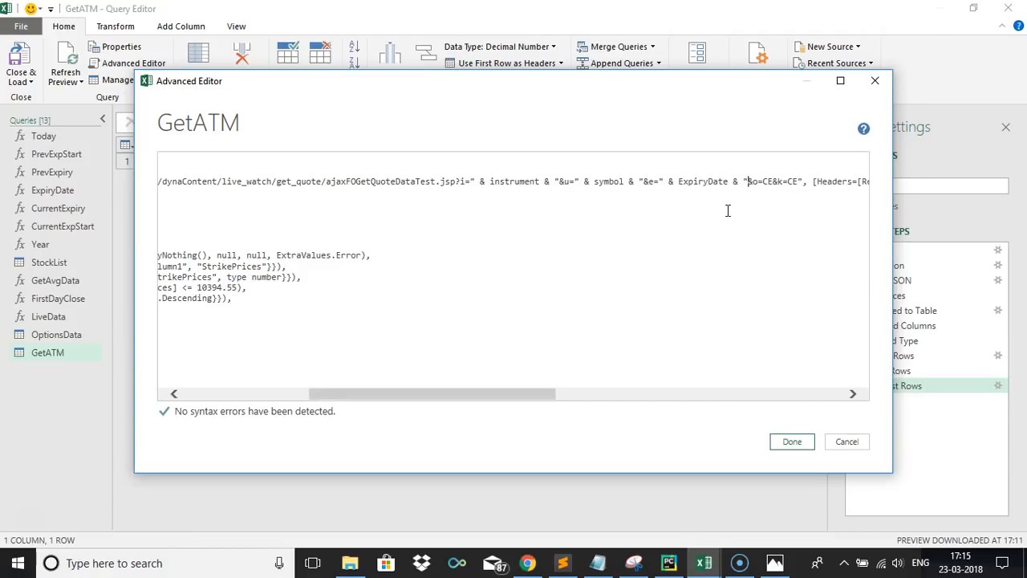
# Replace the hard-coded NIFTY after "underlying=" in the Referer header URL with the concatenated symbol parameter
pyautogui.moveTo(513, 395); pyautogui.dragTo(587, 394)
pyautogui.moveTo(506, 393); pyautogui.dragTo(760, 383)
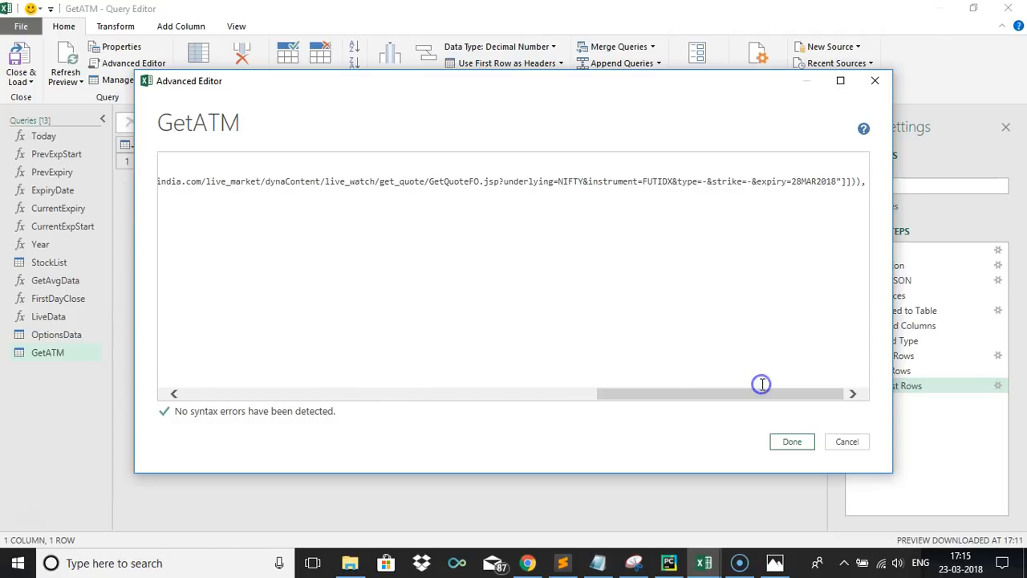
pyautogui.click(586, 181)
pyautogui.press('BackSpace')
pyautogui.press('BackSpace')
pyautogui.press('BackSpace')
pyautogui.press('BackSpace')
pyautogui.press('BackSpace')
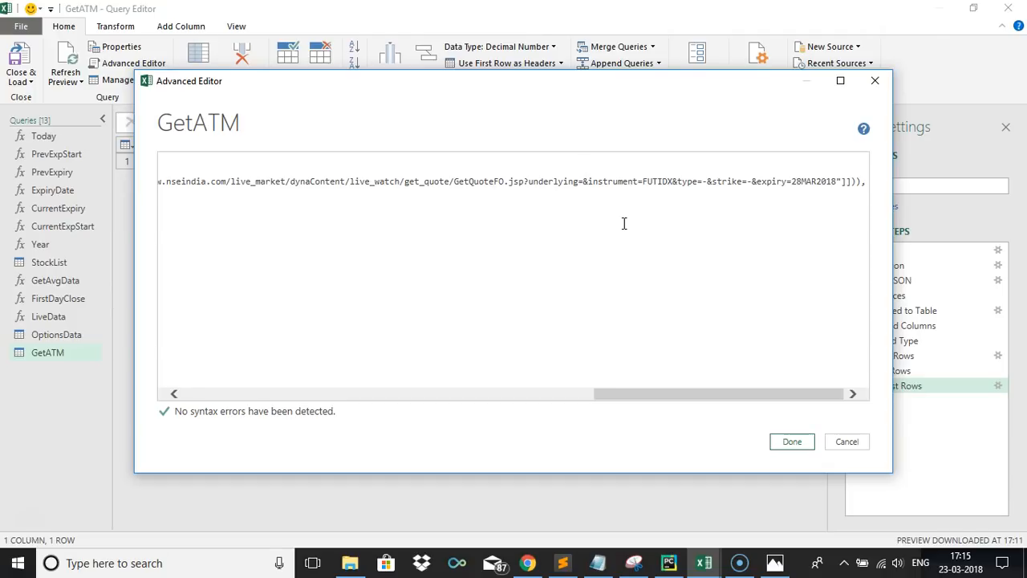
pyautogui.write('" & sy')
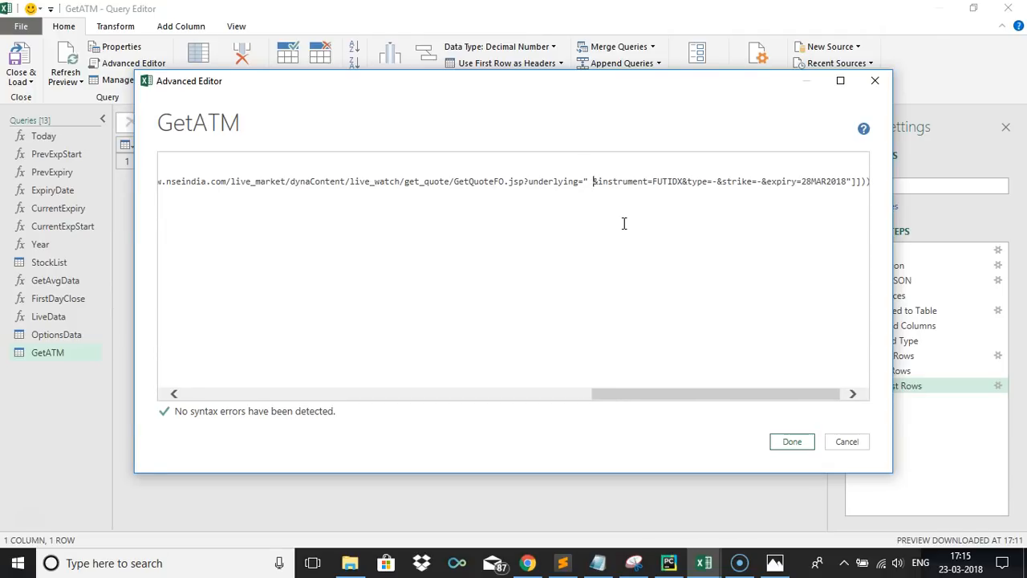
pyautogui.write('mbol & "')
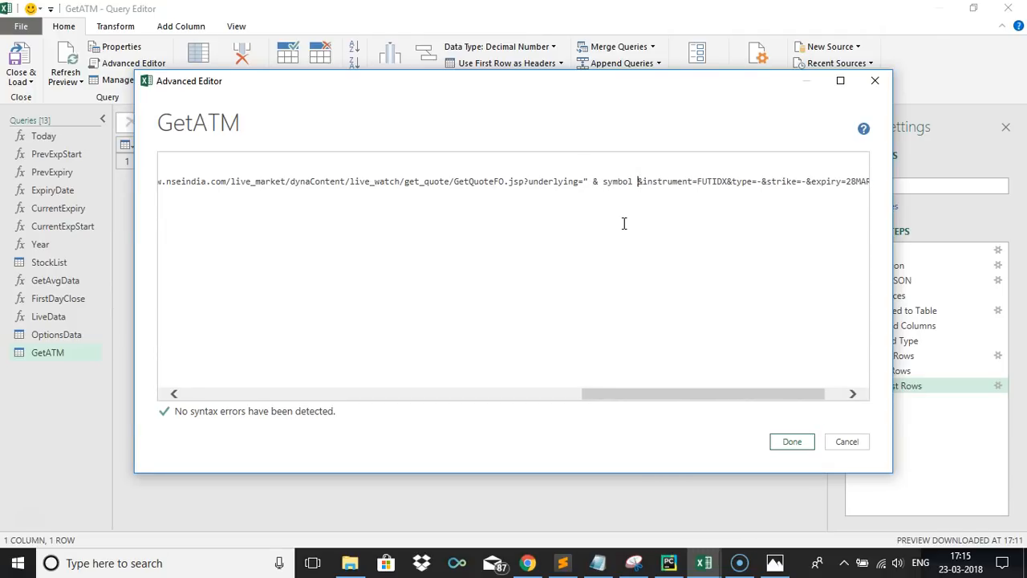
# Replace the hard-coded FUTIDX in the Referer header URL with the concatenated instrument parameter
pyautogui.click(747, 181)
pyautogui.press('BackSpace')
pyautogui.press('BackSpace')
pyautogui.press('BackSpace')
pyautogui.press('BackSpace')
pyautogui.press('BackSpace')
pyautogui.press('BackSpace')
pyautogui.write('" & instrument ')
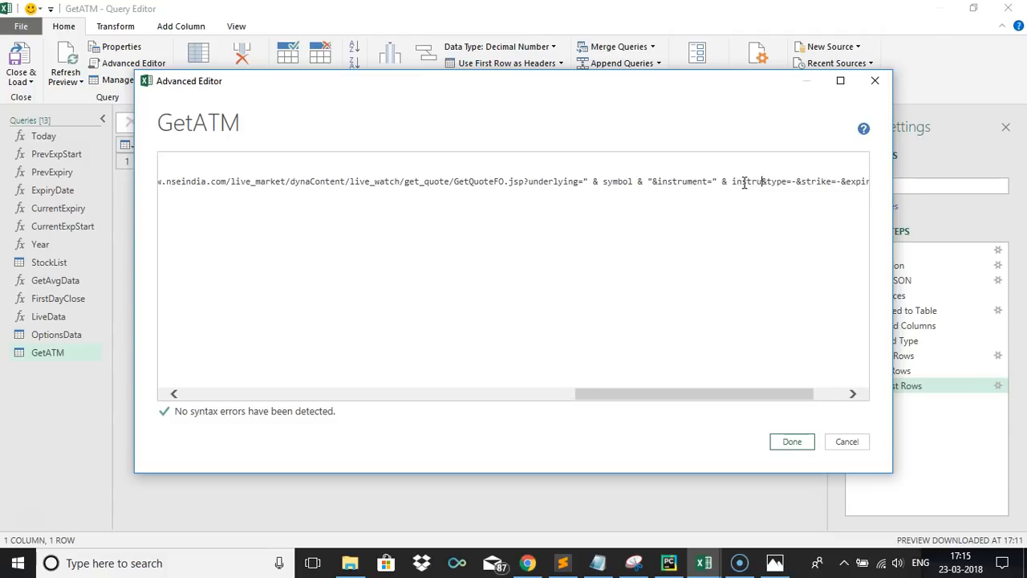
pyautogui.write('& "')
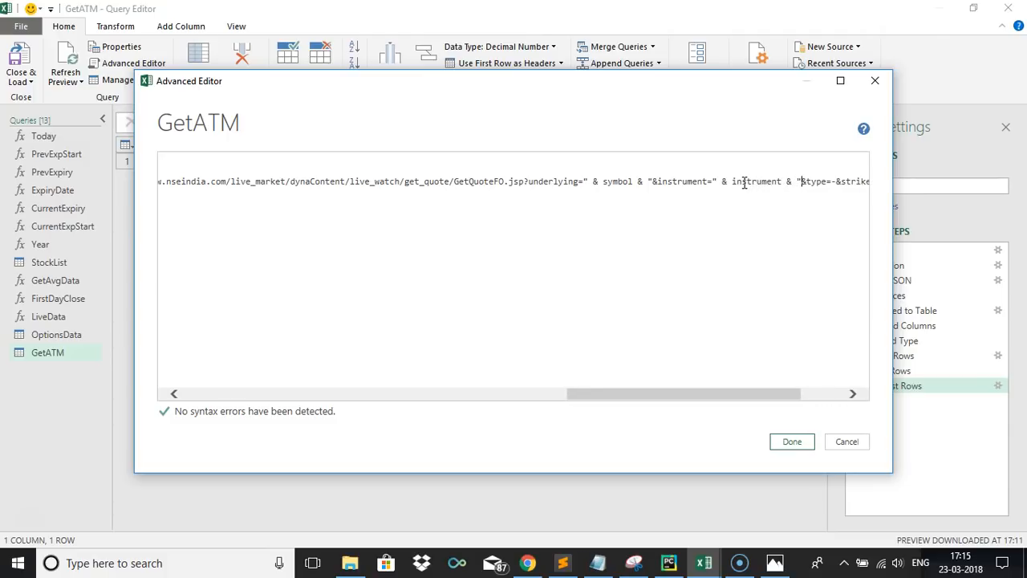
# Replace the hard-coded expiry date ending the Referer header URL with the ExpiryDate parameter and apply the edited GetATM code
pyautogui.moveTo(737, 398); pyautogui.dragTo(805, 393)
pyautogui.click(825, 182)
pyautogui.press('BackSpace')
pyautogui.press('BackSpace')
pyautogui.press('BackSpace')
pyautogui.press('BackSpace')
pyautogui.press('BackSpace')
pyautogui.press('BackSpace')
pyautogui.press('BackSpace')
pyautogui.press('BackSpace')
pyautogui.press('BackSpace')
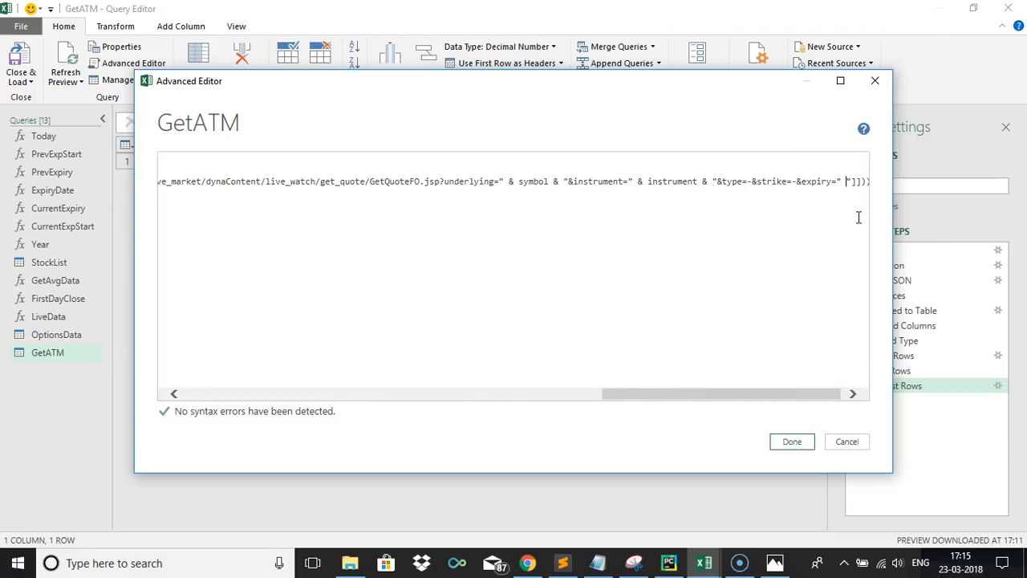
pyautogui.write('" & Exp')
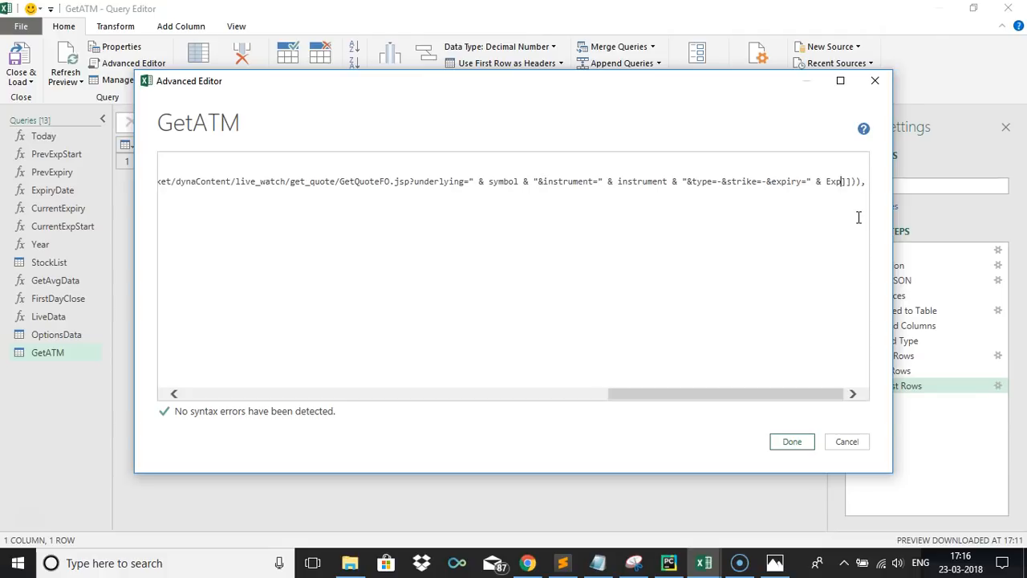
pyautogui.write('iryDate')
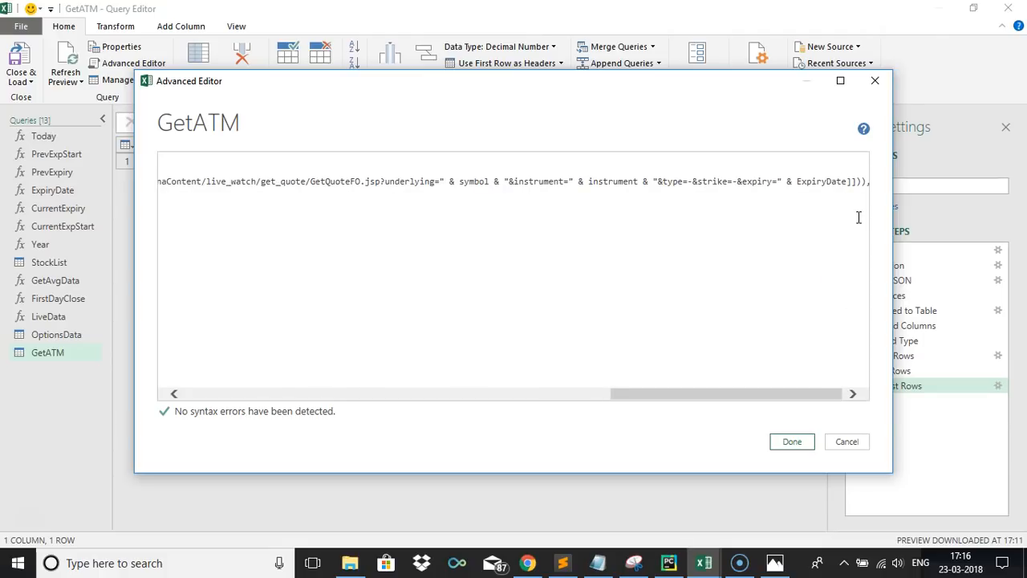
pyautogui.click(791, 441)
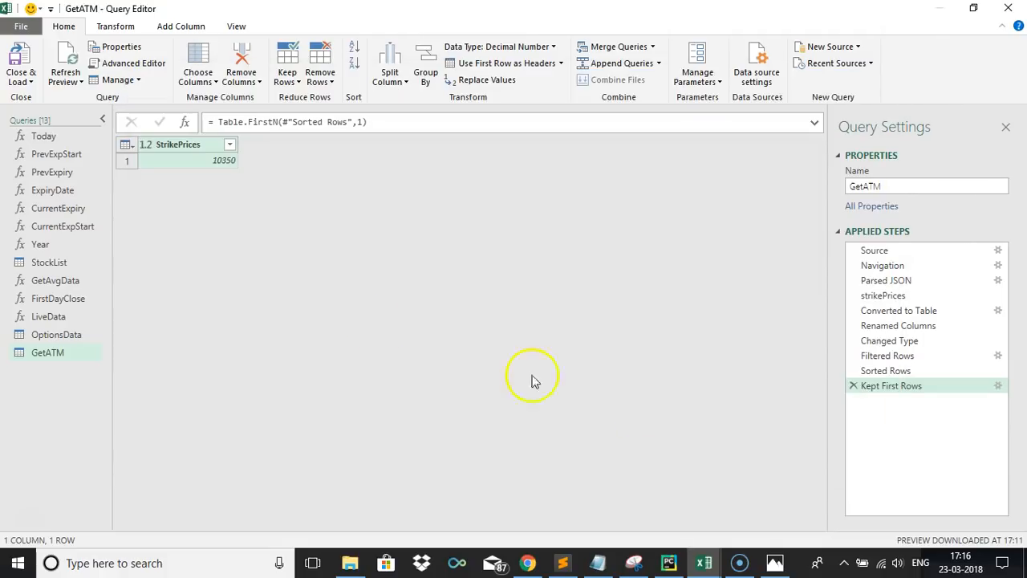
# Test the GetATM function by invoking it with symbol NIFTY, instrument OPTIDX and ExpiryDate 28MAR2018
pyautogui.click(253, 189)
pyautogui.write('NIFTY')
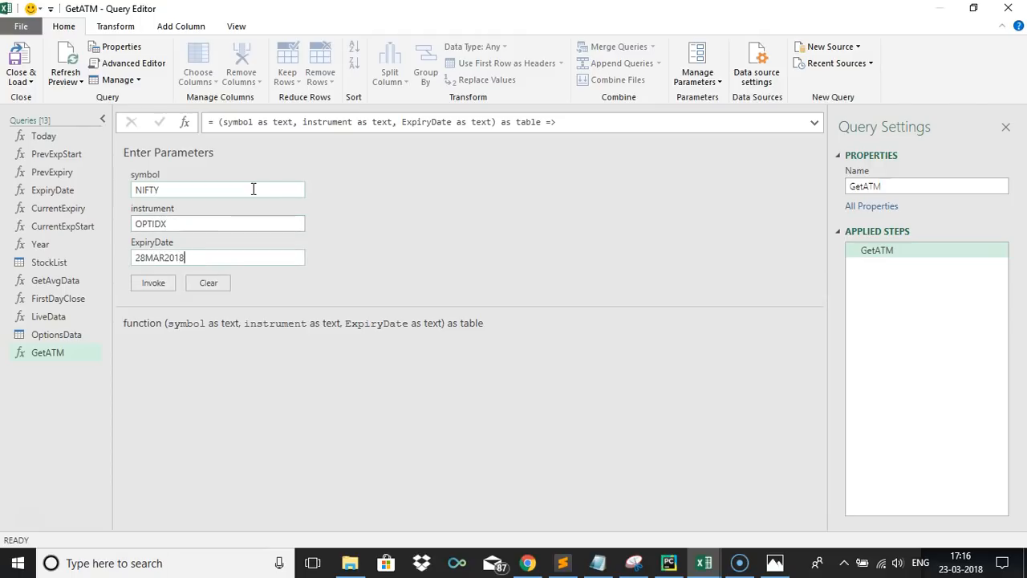
pyautogui.click(154, 285)
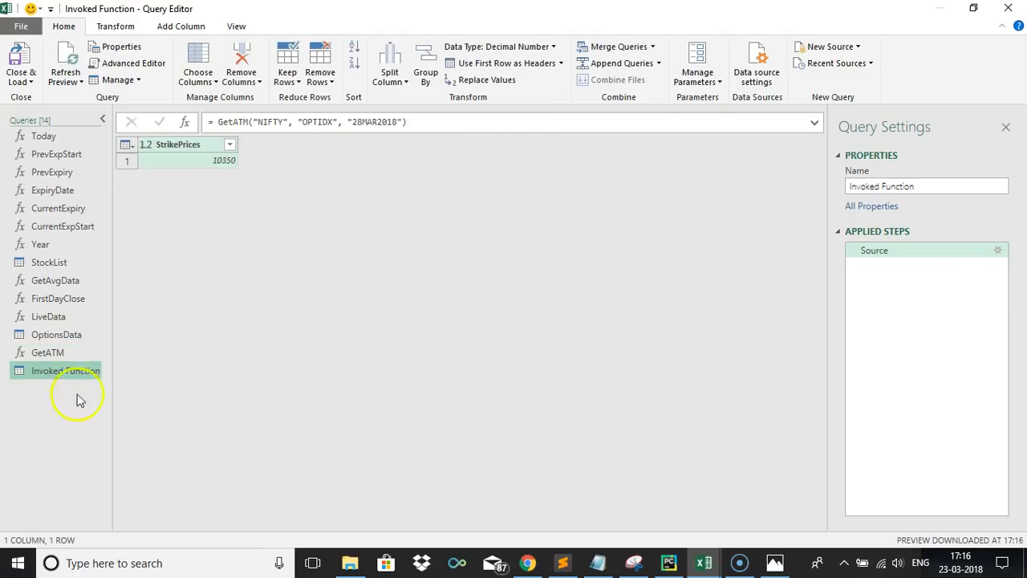
# Delete the Invoked Function query created by the GetATM test
pyautogui.click(83, 373)
pyautogui.press('Delete')
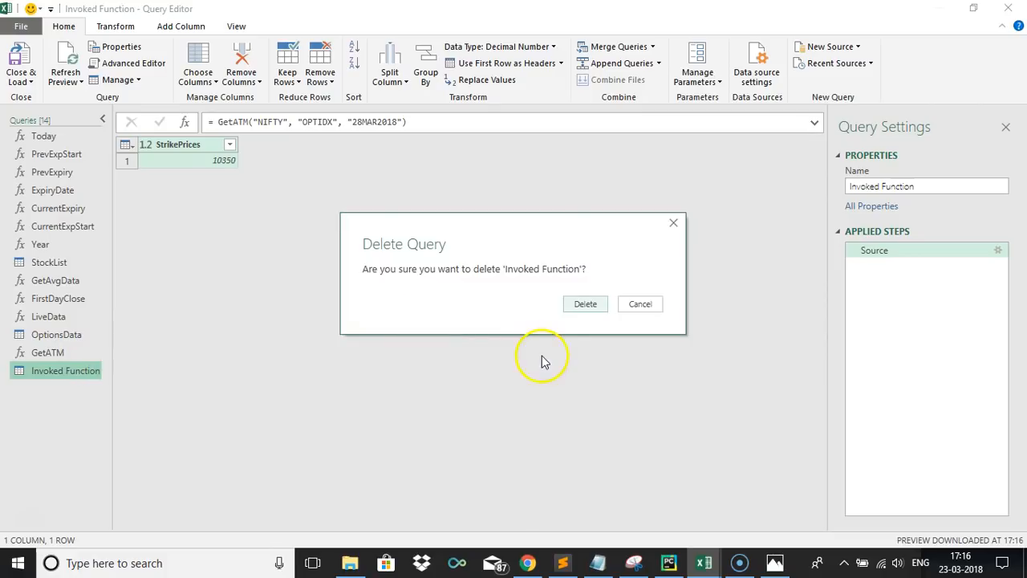
pyautogui.click(585, 305)
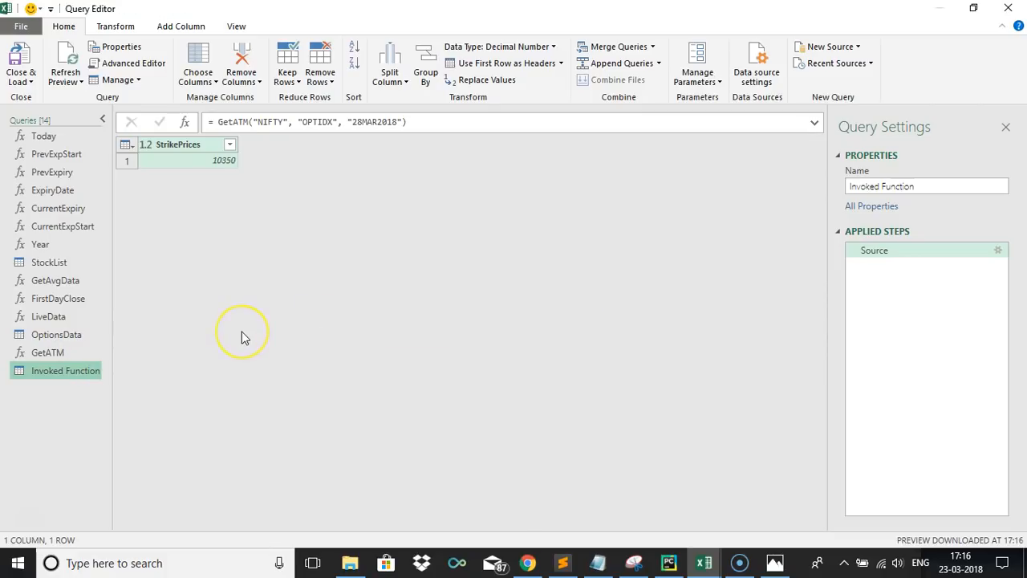
# Add the line ExpiryDate = ExpiryDate(), after the Source line in the OptionsData query code and apply it
pyautogui.click(62, 336)
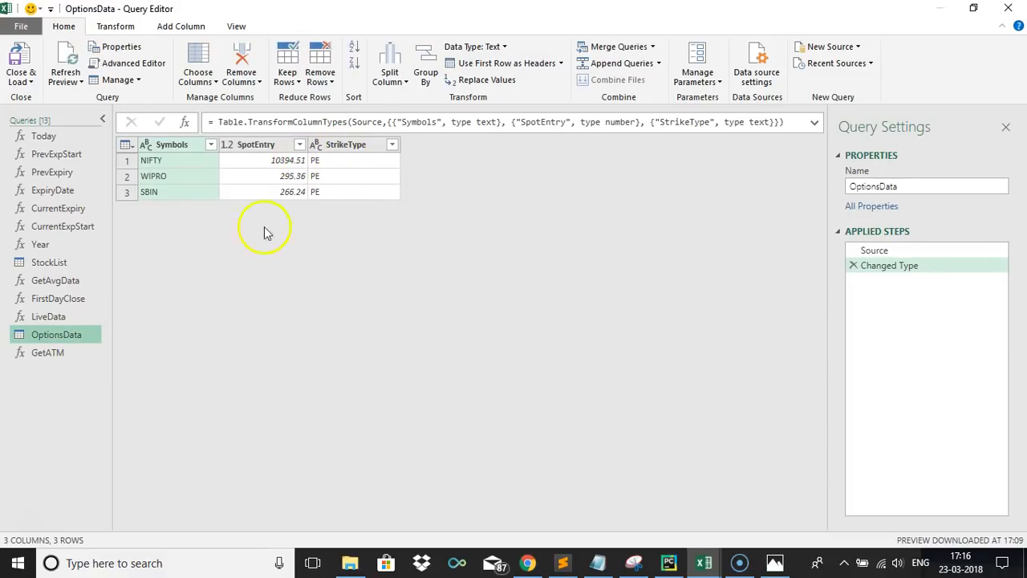
pyautogui.click(179, 26)
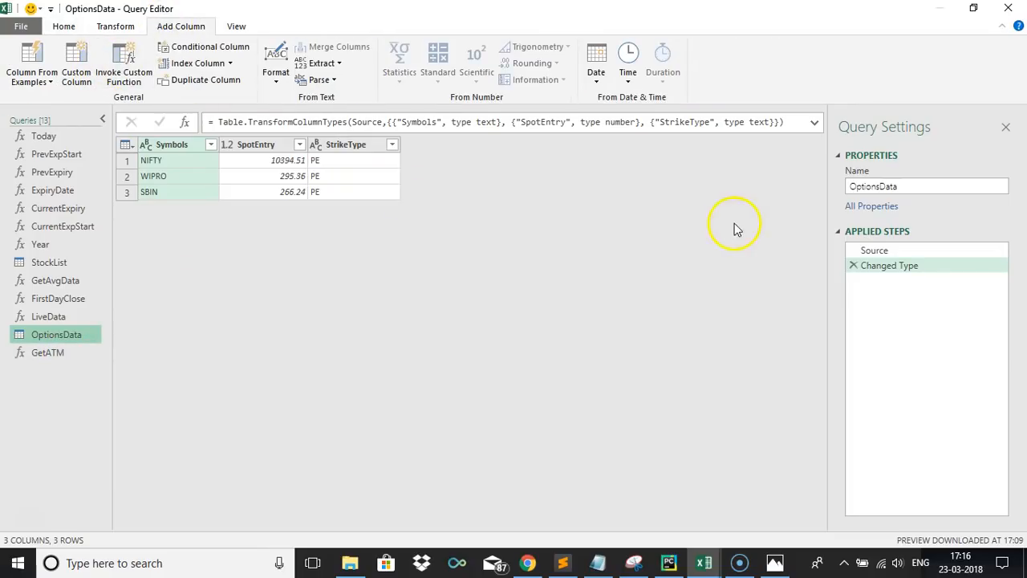
pyautogui.click(63, 26)
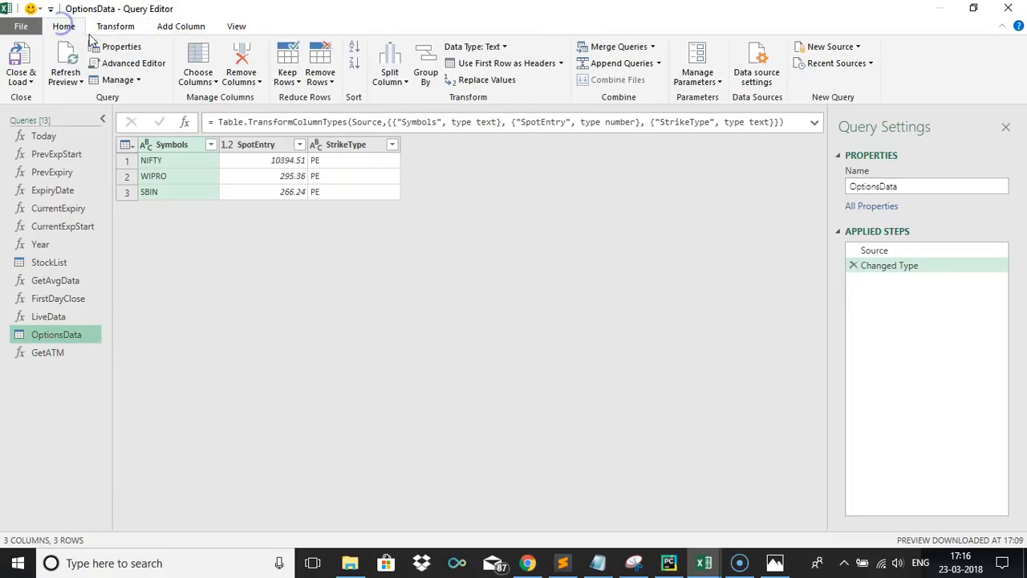
pyautogui.click(126, 63)
pyautogui.click(484, 167)
pyautogui.press('Return')
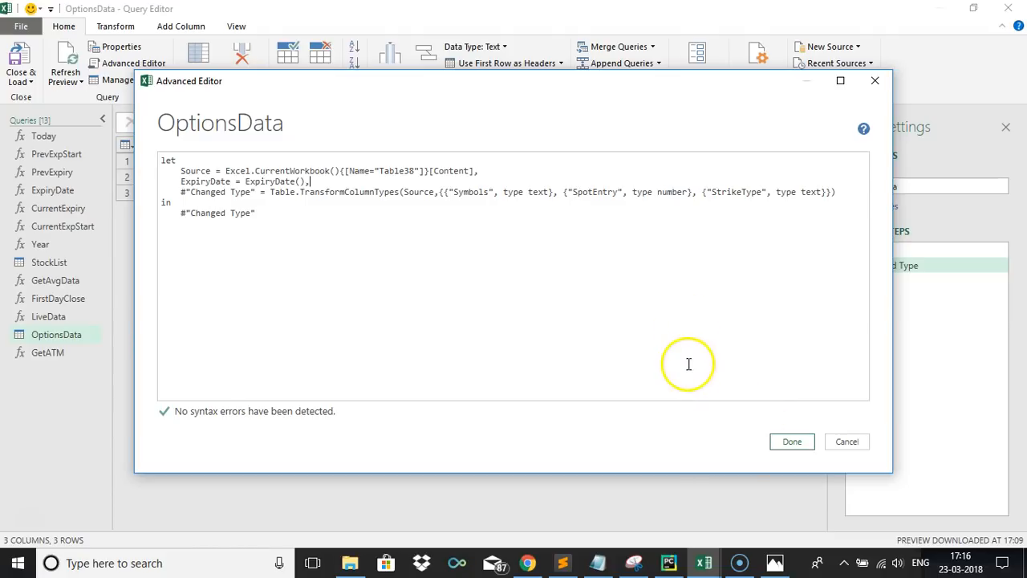
pyautogui.click(786, 441)
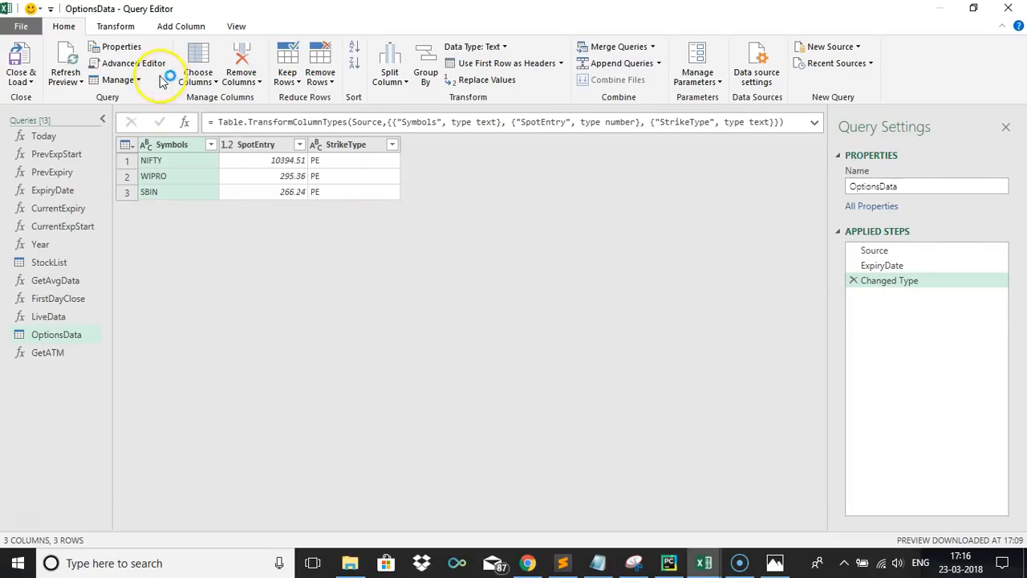
pyautogui.click(178, 29)
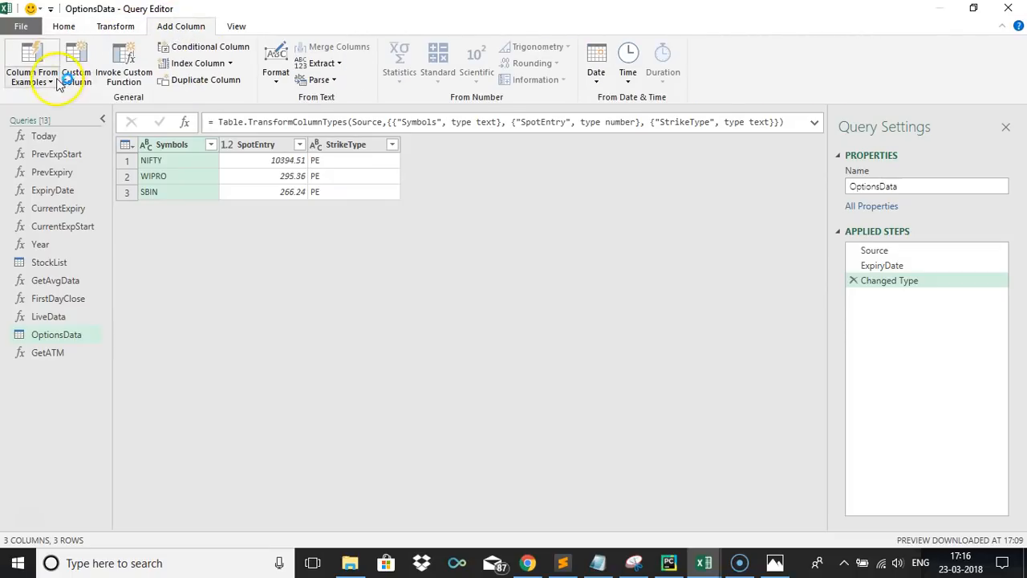
pyautogui.click(95, 77)
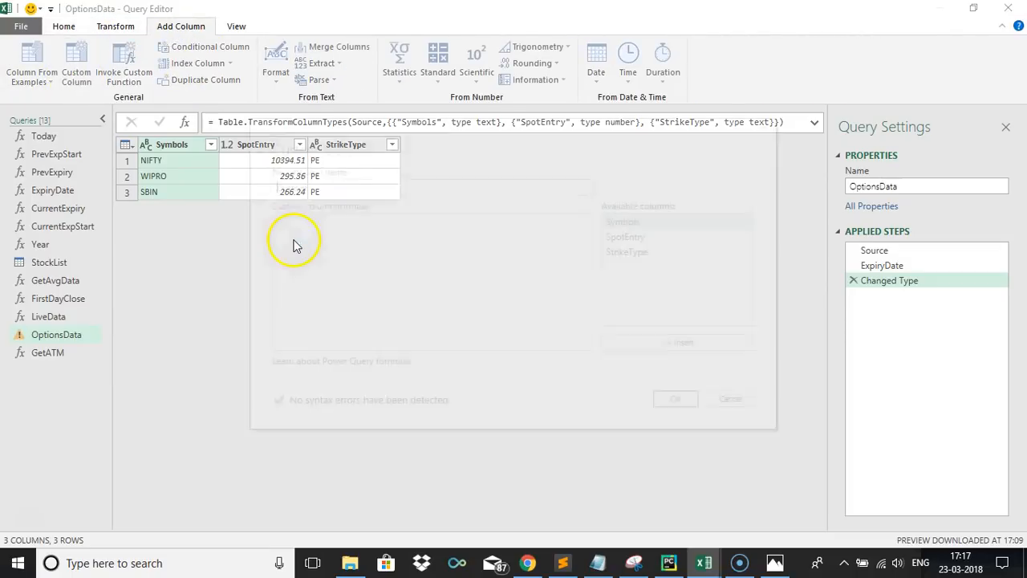
pyautogui.click(296, 217)
pyautogui.write('GetATM(')
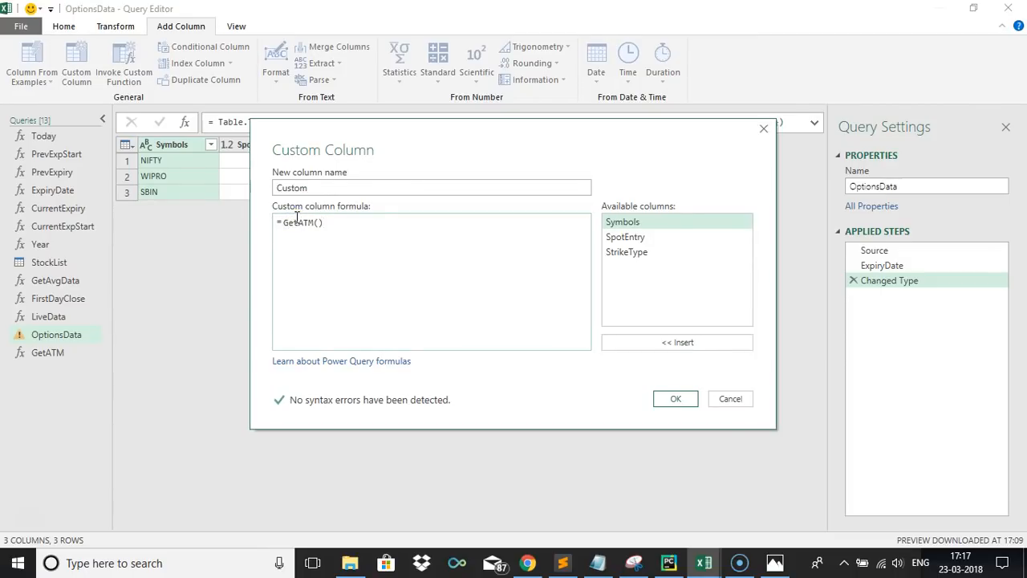
pyautogui.click(652, 342)
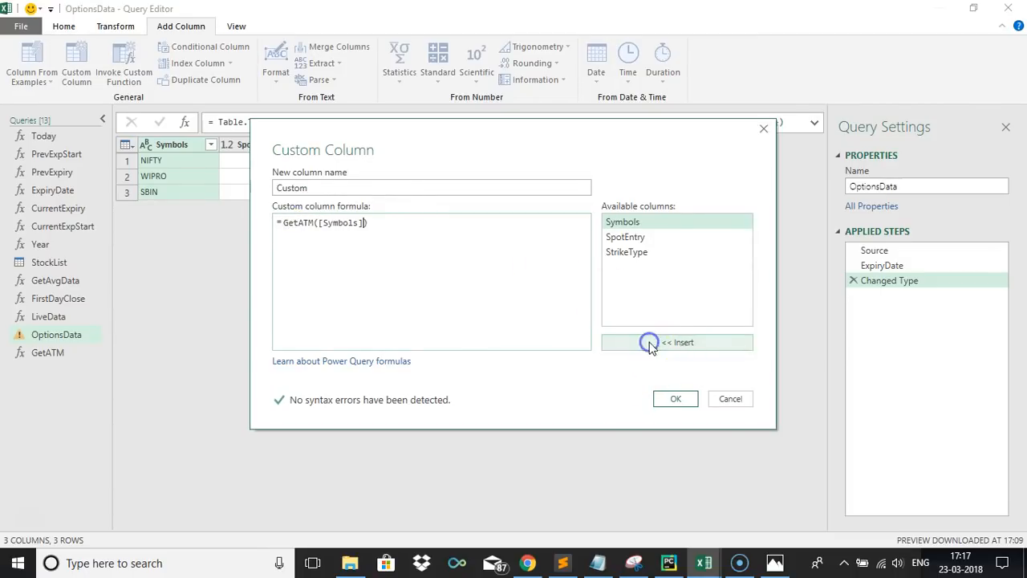
pyautogui.click(730, 399)
# Add a conditional column to OptionsData that outputs OPTIDX if Symbols equals NIFTY, otherwise OPTSTK
pyautogui.click(265, 154)
pyautogui.click(185, 145)
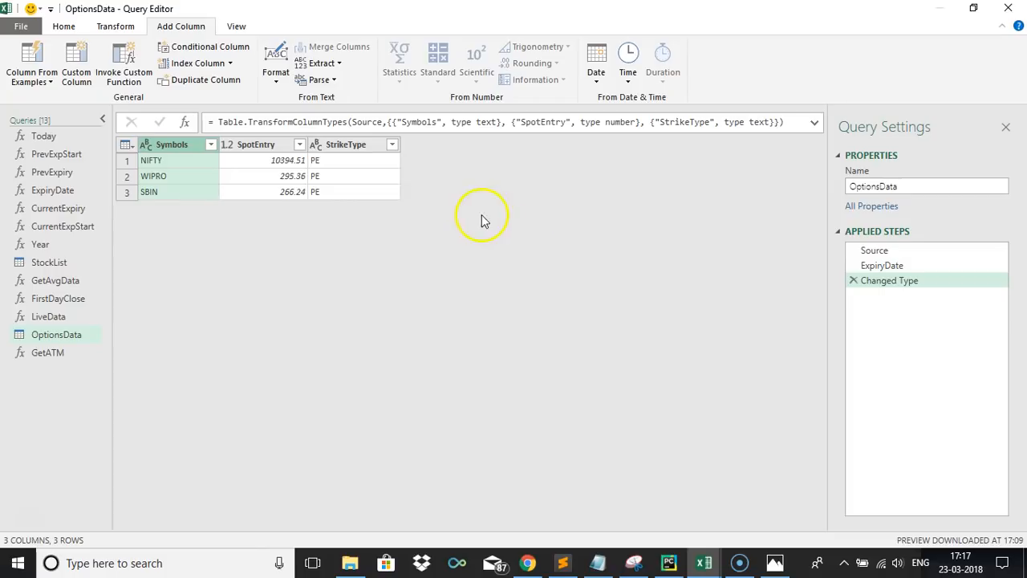
pyautogui.click(192, 46)
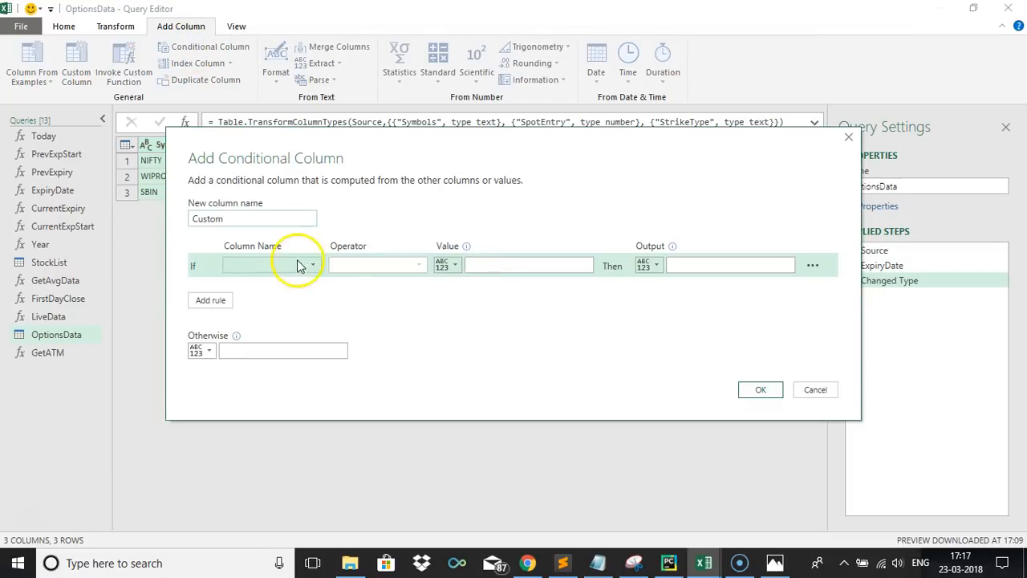
pyautogui.click(302, 265)
pyautogui.click(285, 281)
pyautogui.click(369, 275)
pyautogui.click(486, 264)
pyautogui.write('NIFTY')
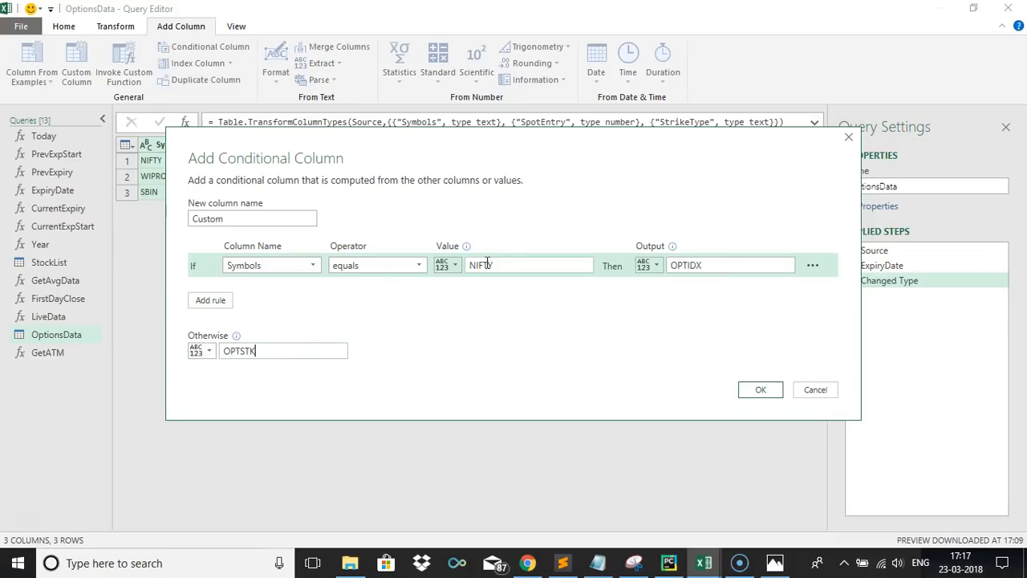
pyautogui.click(760, 390)
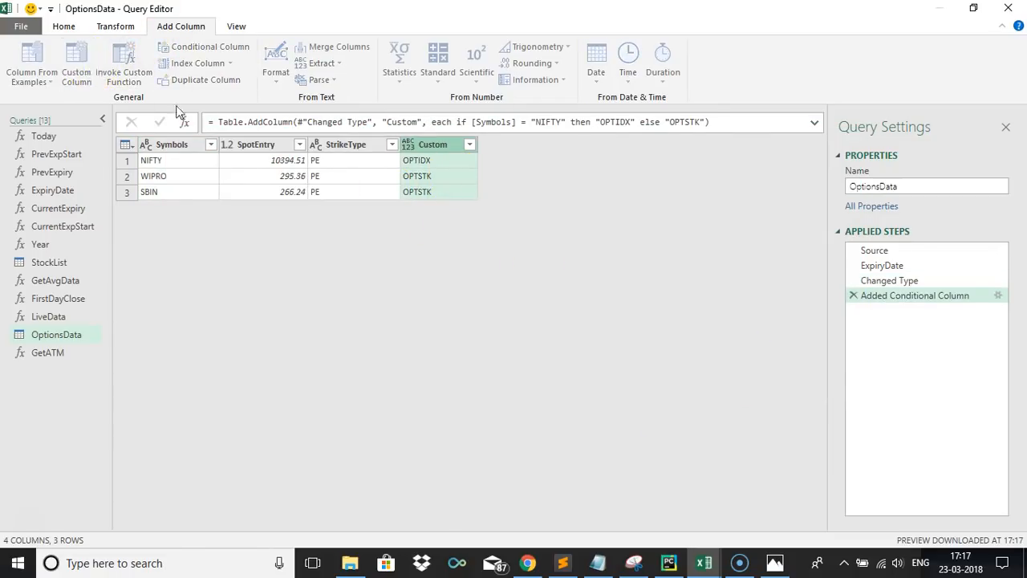
# Add a custom column with the formula GetATM([Symbols],[Custom],ExpiryDate) to OptionsData
pyautogui.write('G')
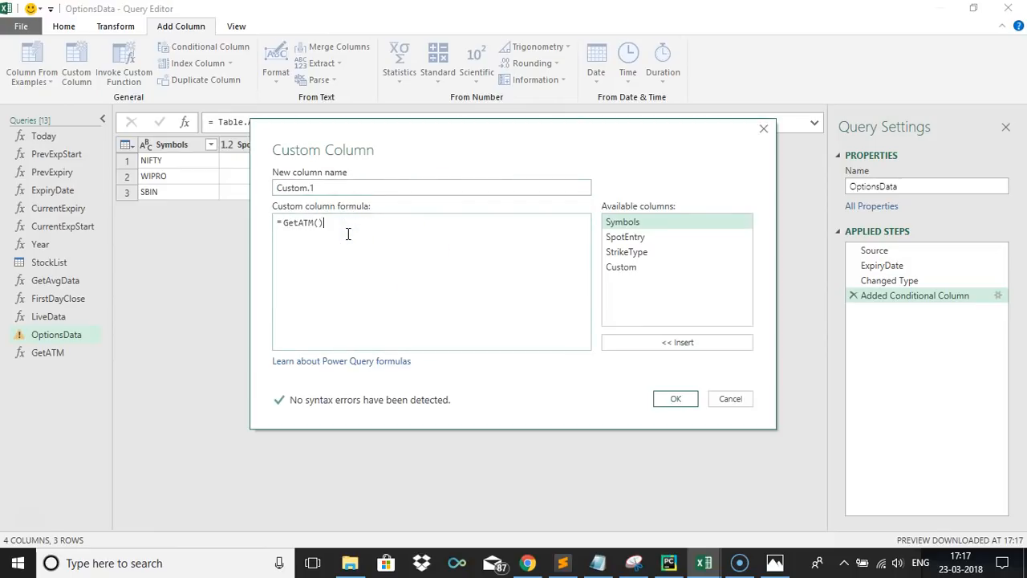
pyautogui.write('etATM(')
pyautogui.click(620, 341)
pyautogui.write(',')
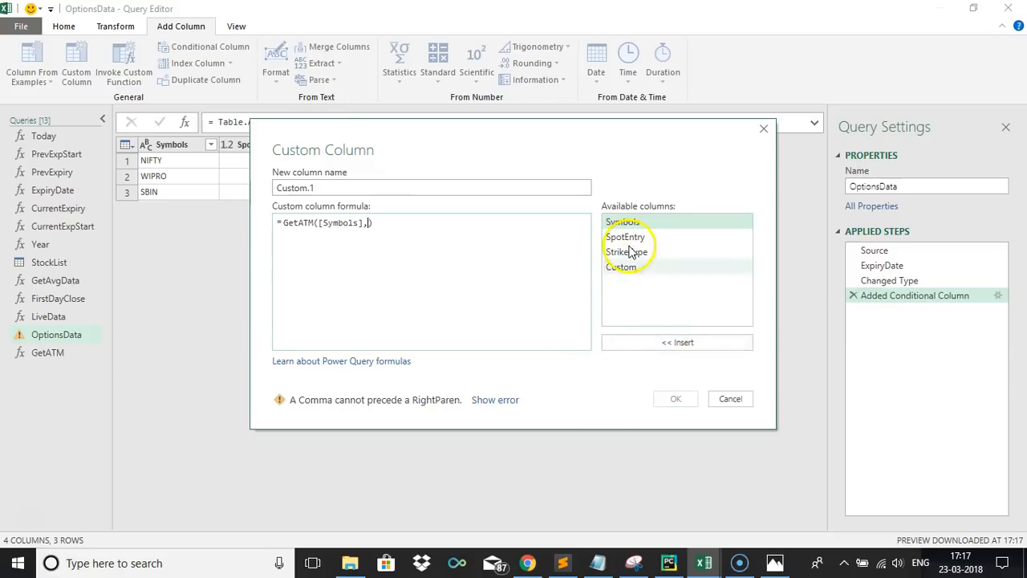
pyautogui.click(629, 255)
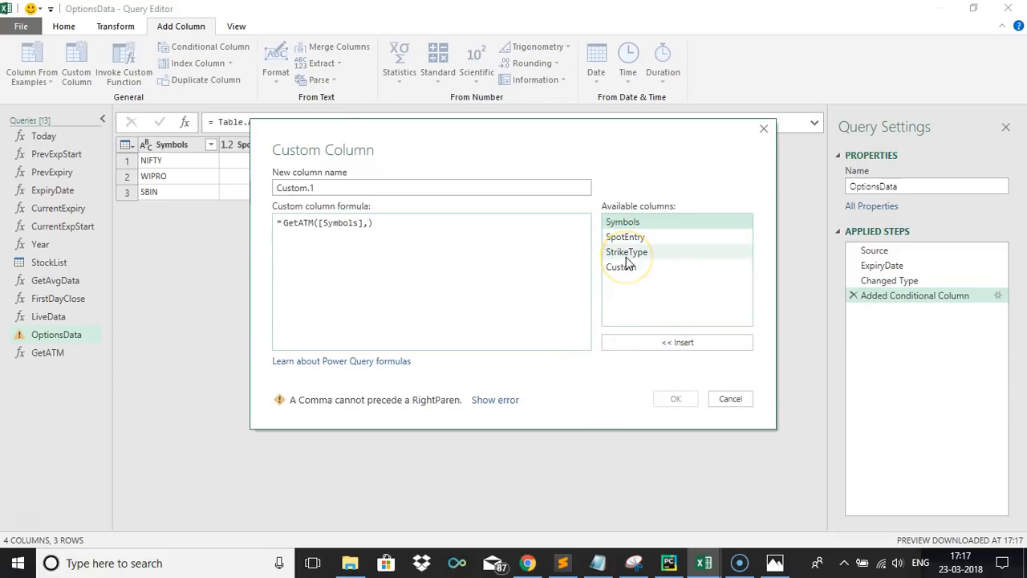
pyautogui.doubleClick(621, 267)
pyautogui.write(',')
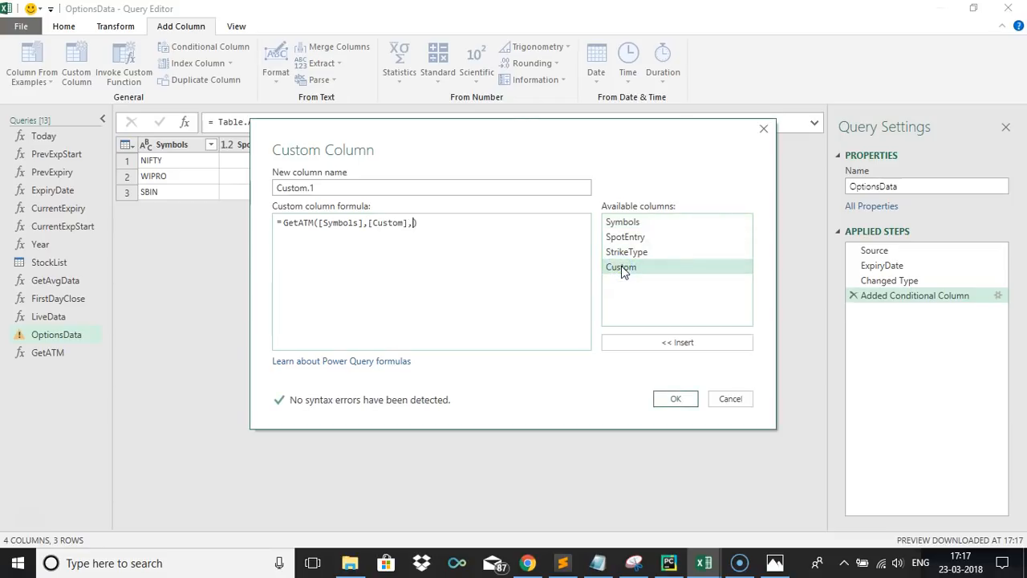
pyautogui.write('ExpiryDate')
pyautogui.click(678, 399)
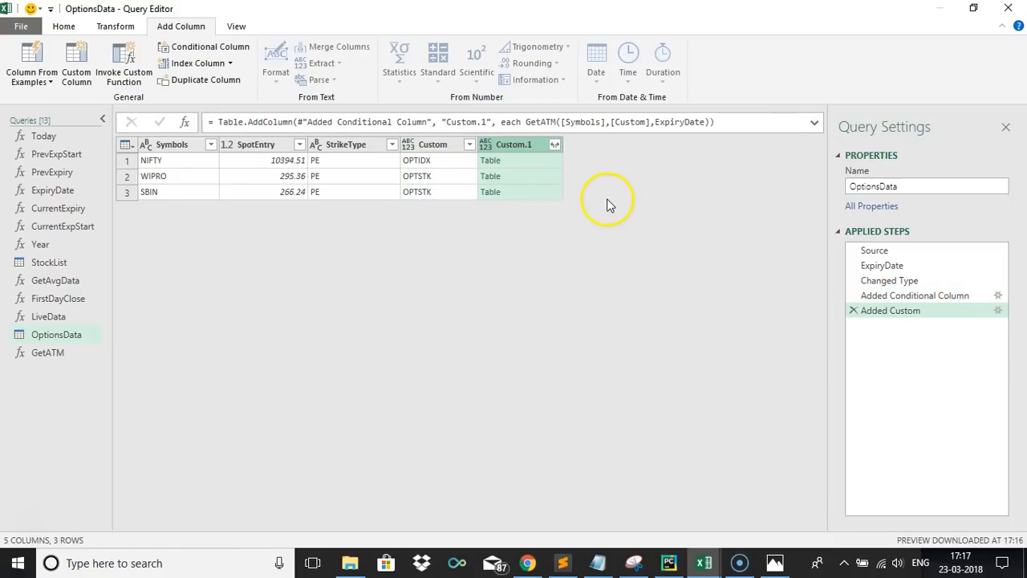
# Rename the Custom column holding the OPTIDX and OPTSTK values to Instrument
pyautogui.click(429, 148)
pyautogui.doubleClick(429, 148)
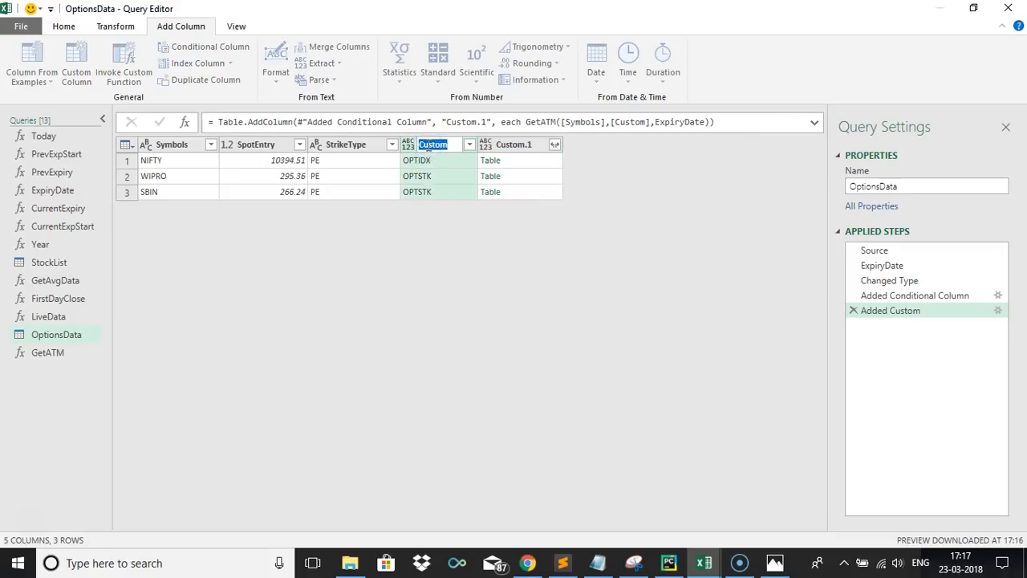
pyautogui.write('Instrument')
pyautogui.press('Return')
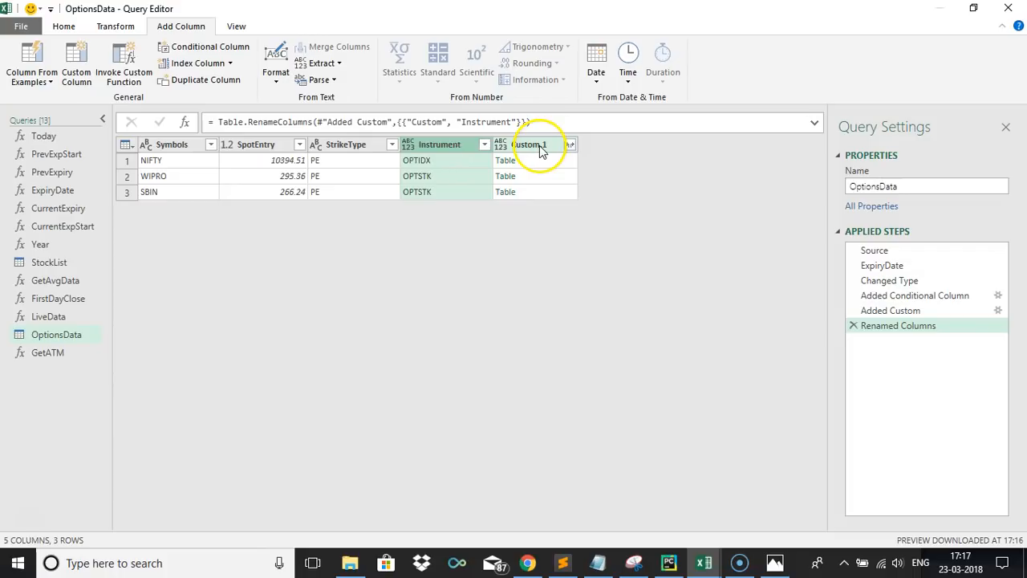
# Expand the Custom.1 tables into the StrikePrices column without the original column name as prefix
pyautogui.click(569, 145)
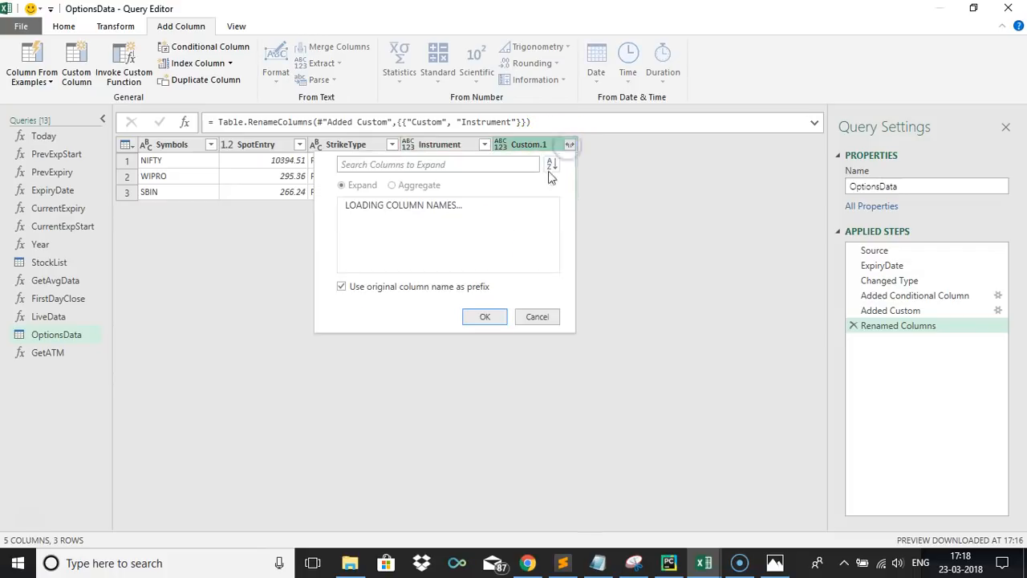
pyautogui.click(390, 287)
pyautogui.click(490, 338)
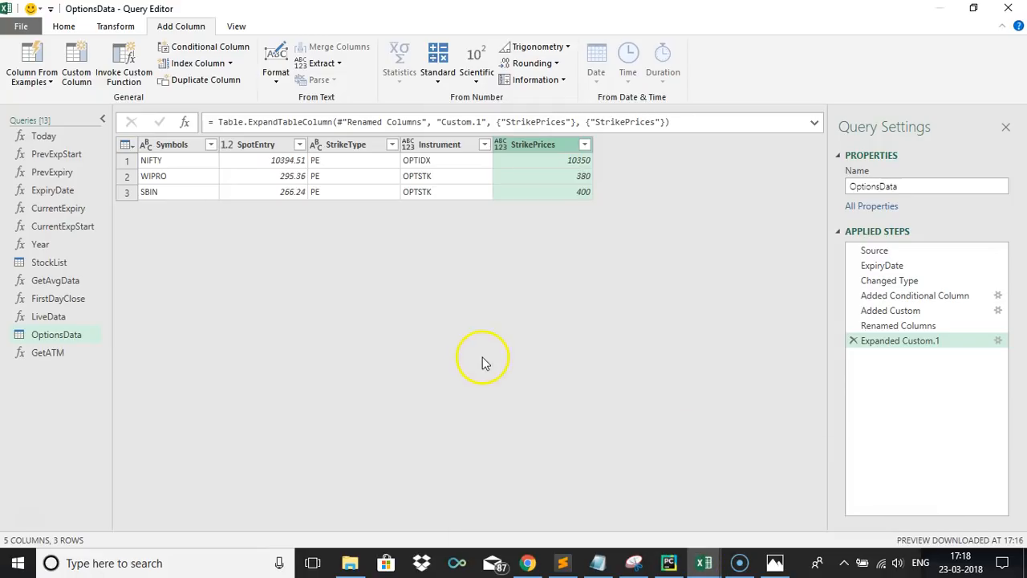
pyautogui.click(581, 195)
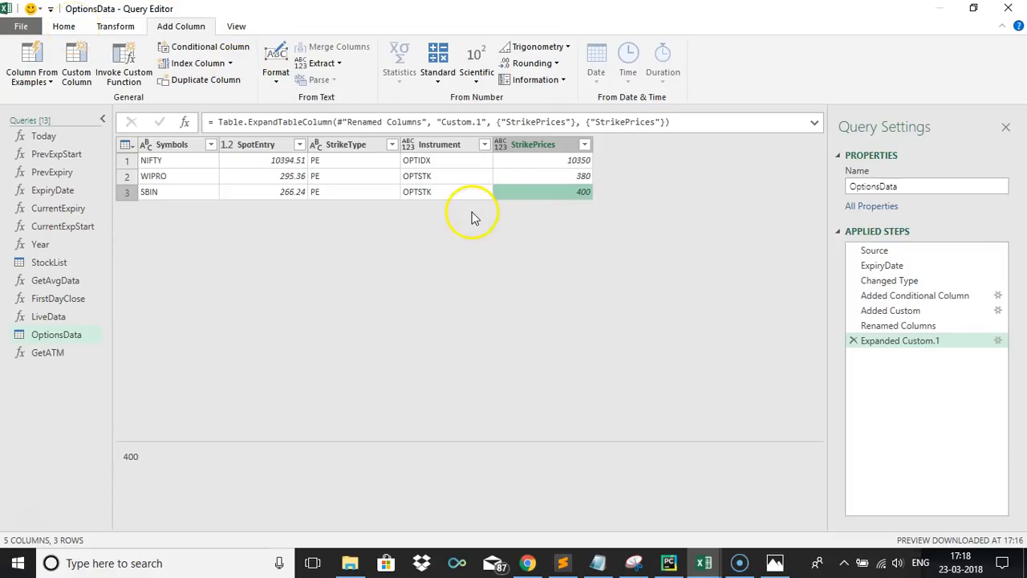
# Replace the hard-coded 10394.55 in the Filtered Rows line of the GetATM code with price
pyautogui.click(48, 318)
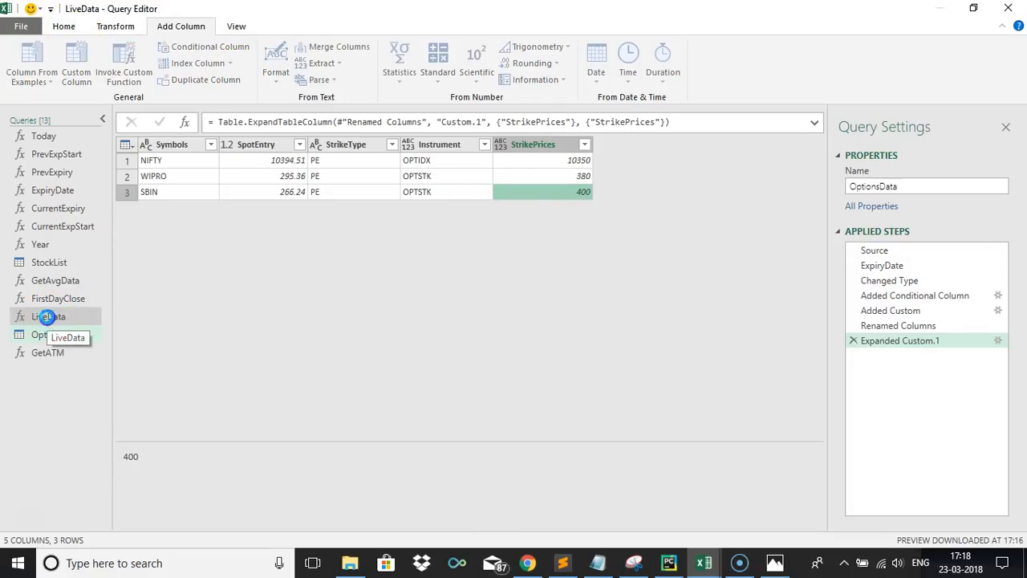
pyautogui.click(53, 355)
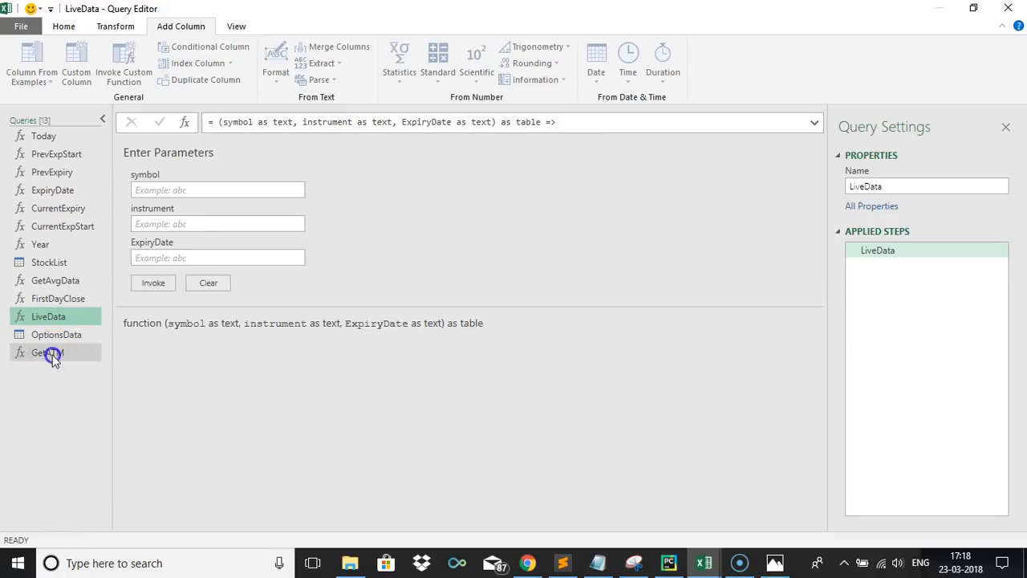
pyautogui.click(63, 25)
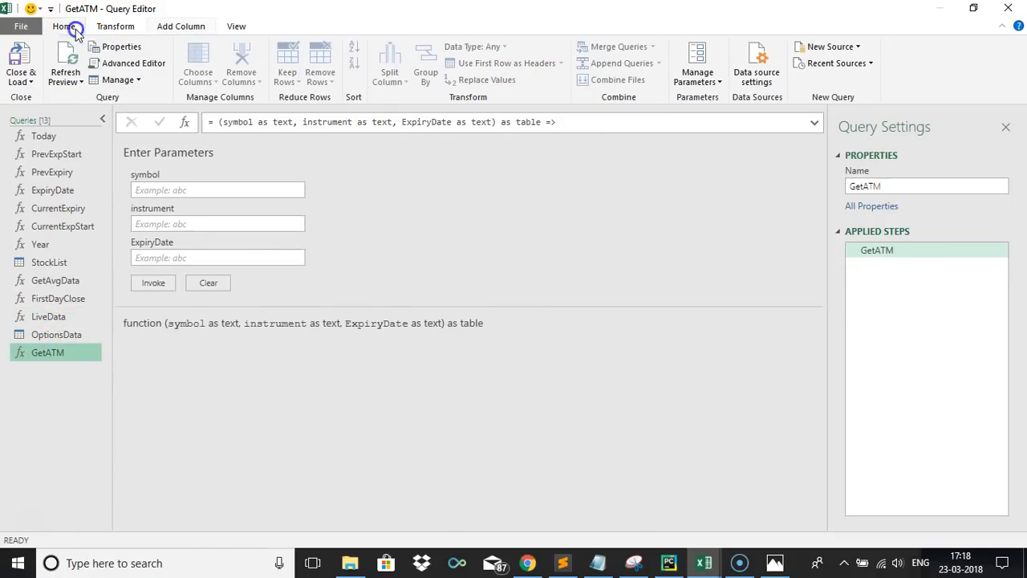
pyautogui.click(135, 62)
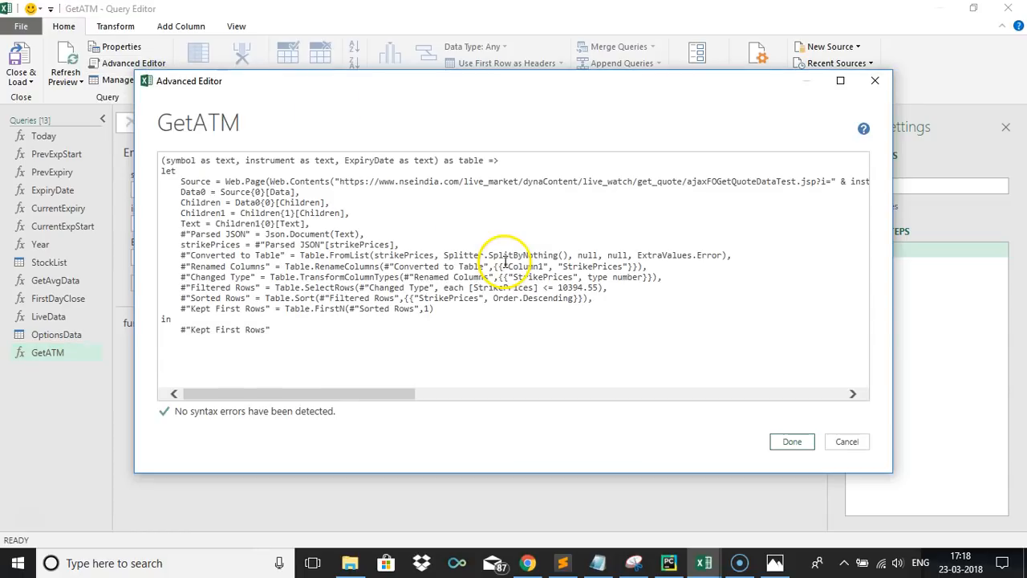
pyautogui.click(596, 288)
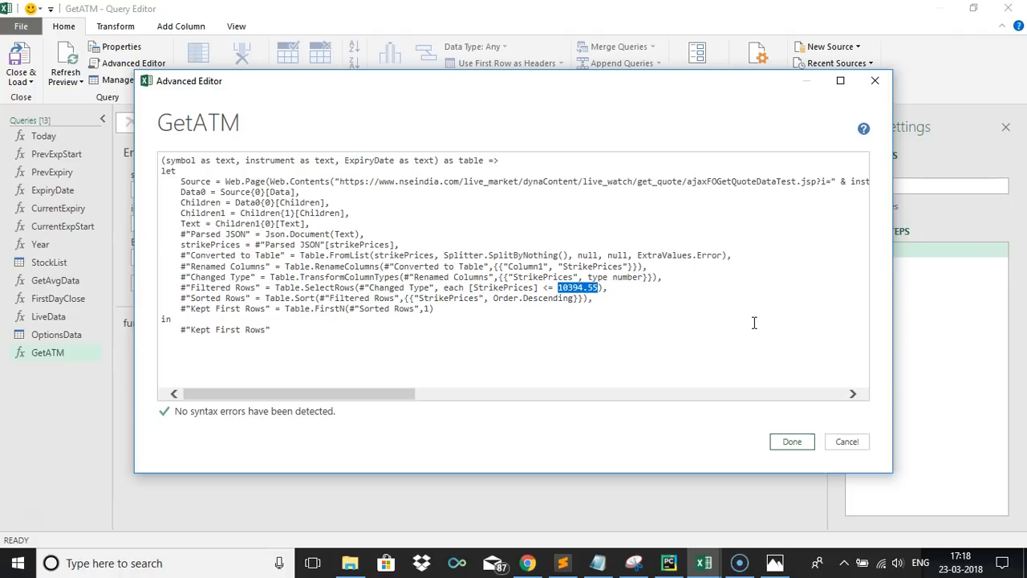
pyautogui.press('BackSpace')
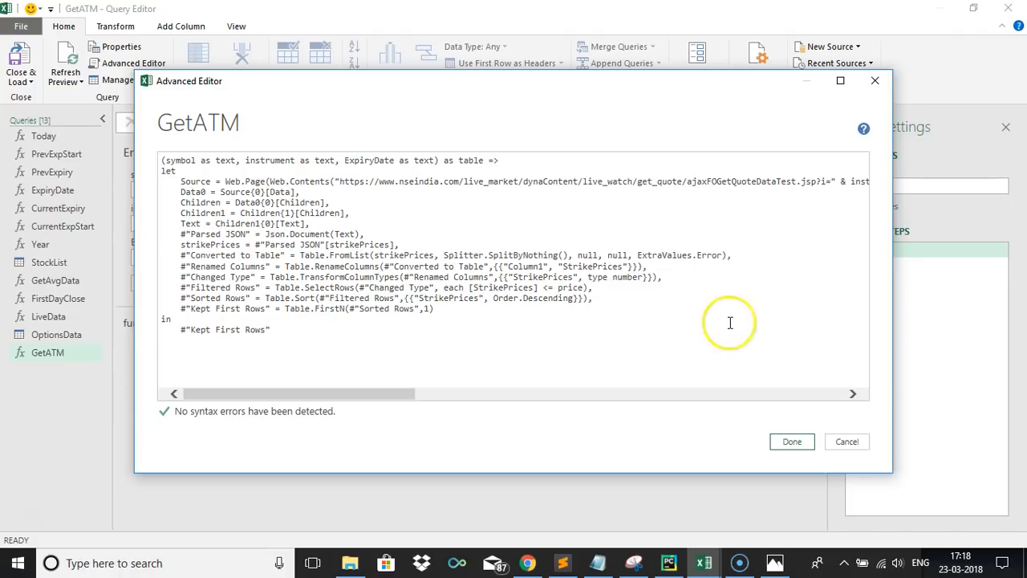
# Add the parameter price as number to the GetATM function signature and apply the edited code
pyautogui.click(435, 159)
pyautogui.write(', price as number')
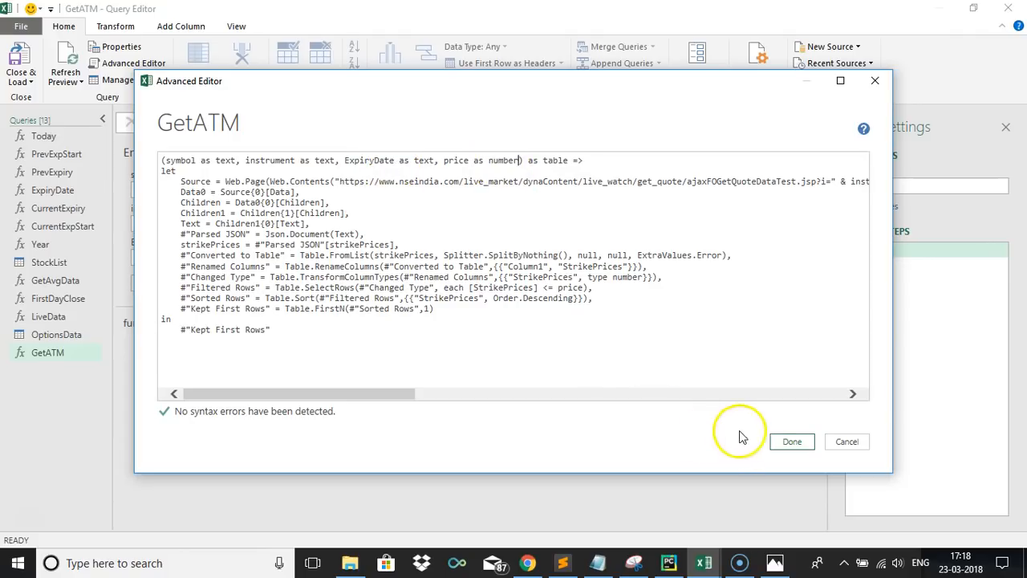
pyautogui.click(790, 444)
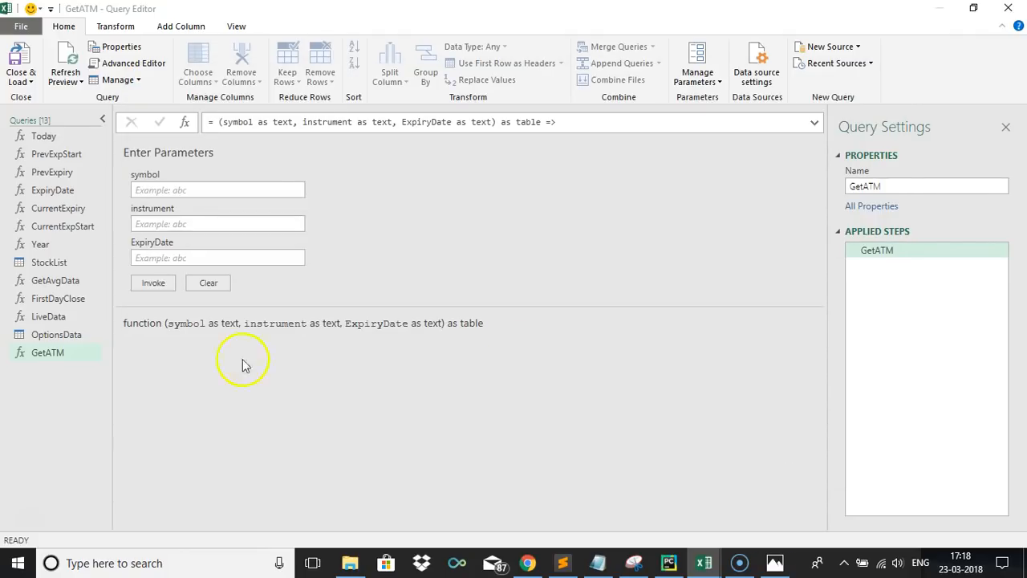
# Open the OptionsData query and bring up its Added Custom step for editing
pyautogui.click(56, 335)
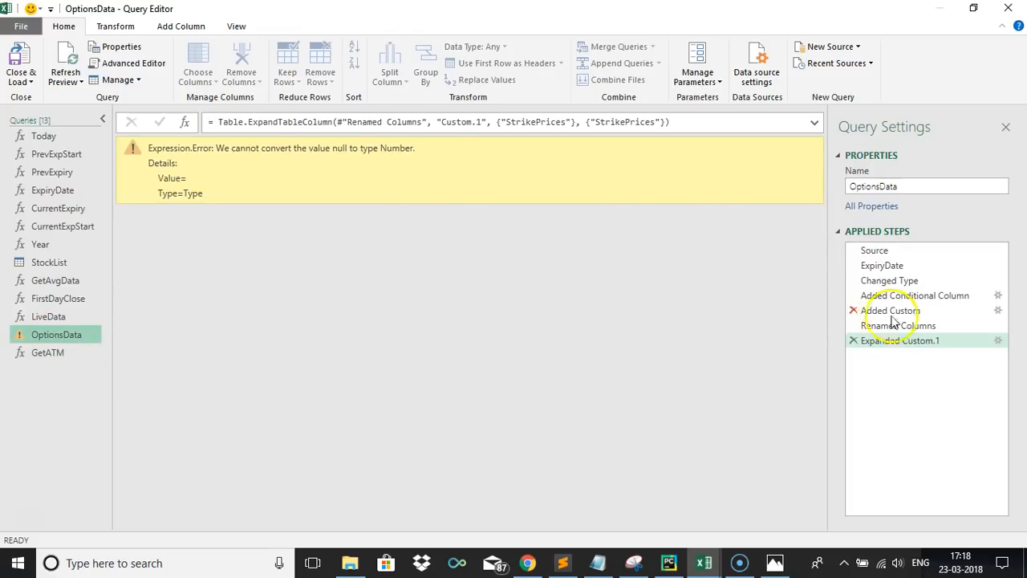
pyautogui.click(814, 123)
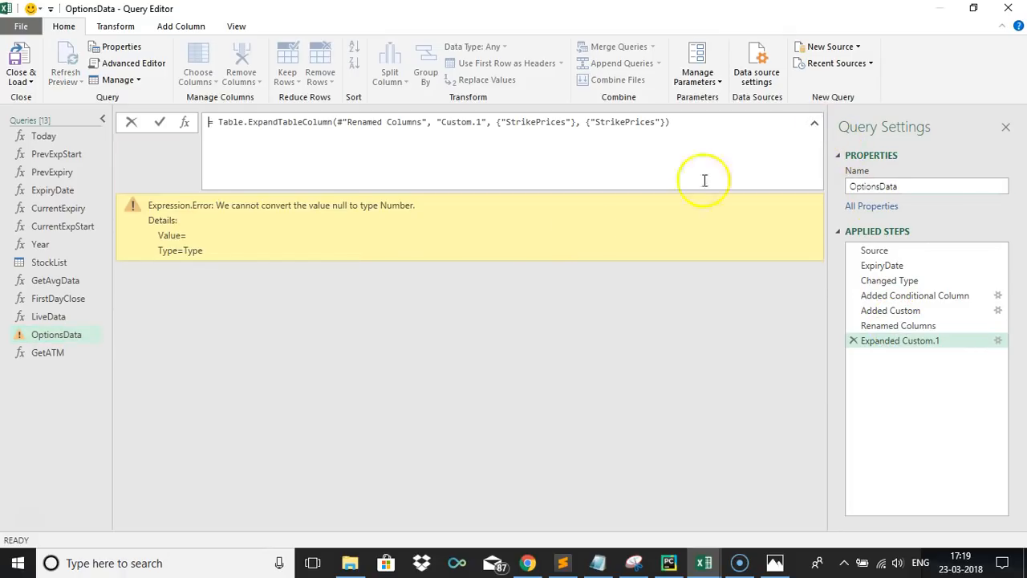
pyautogui.click(882, 312)
pyautogui.click(655, 141)
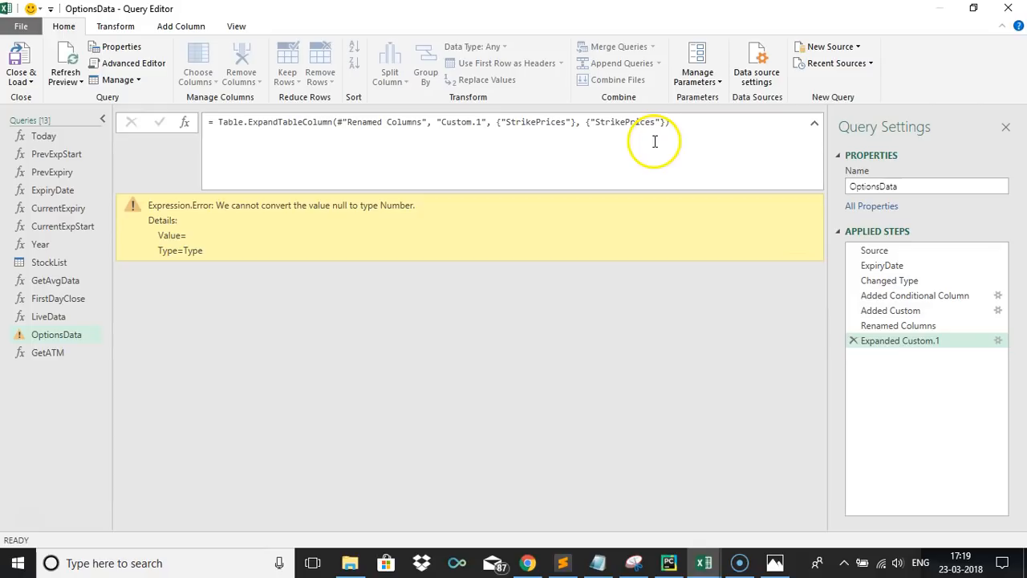
pyautogui.click(880, 313)
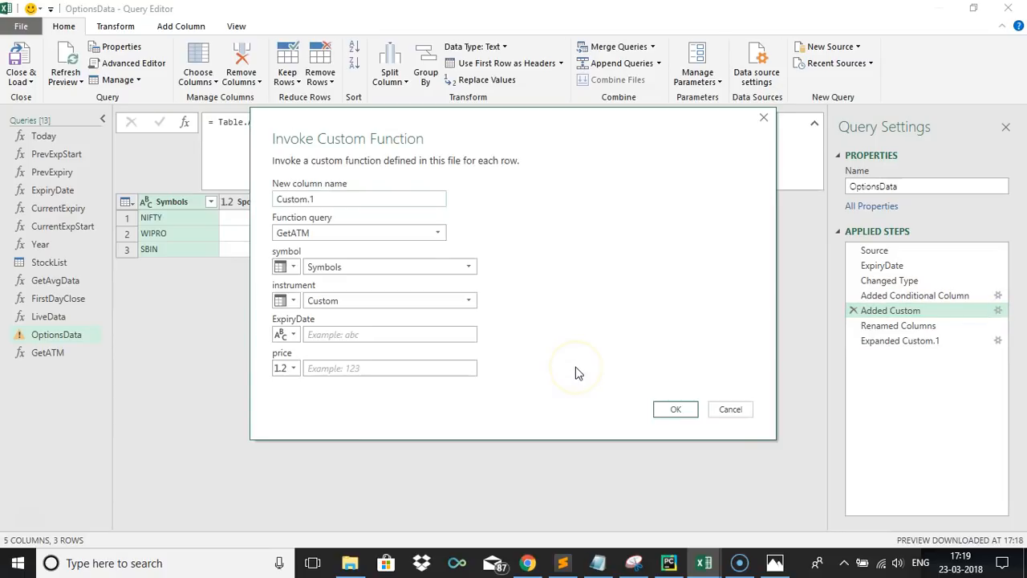
pyautogui.moveTo(488, 130); pyautogui.dragTo(667, 142)
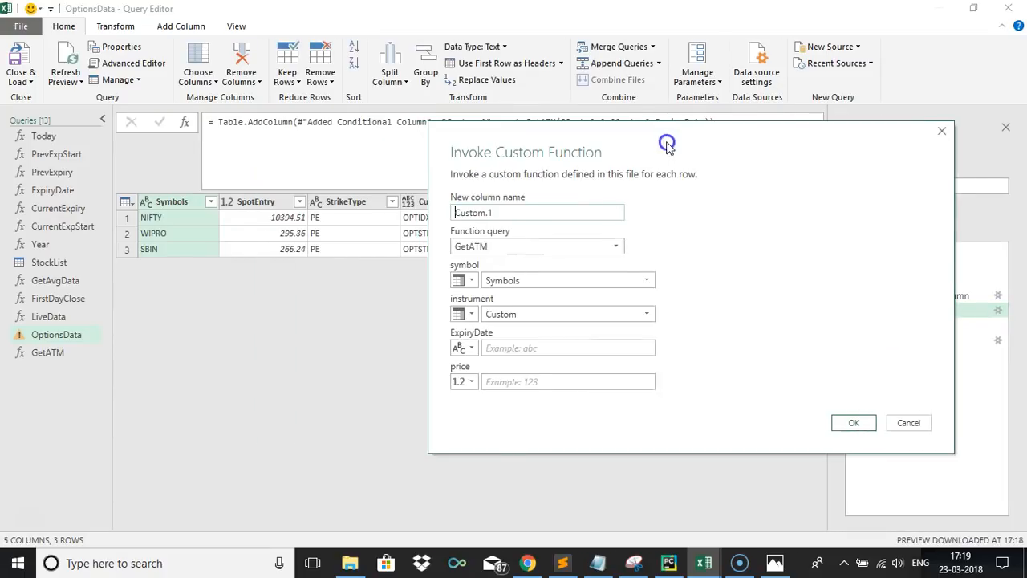
pyautogui.click(513, 383)
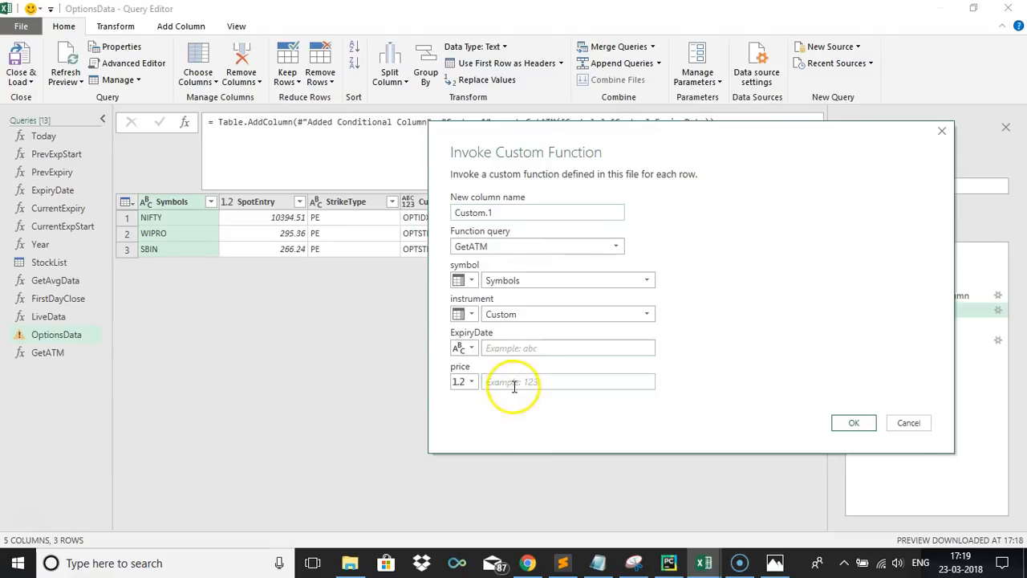
pyautogui.click(898, 423)
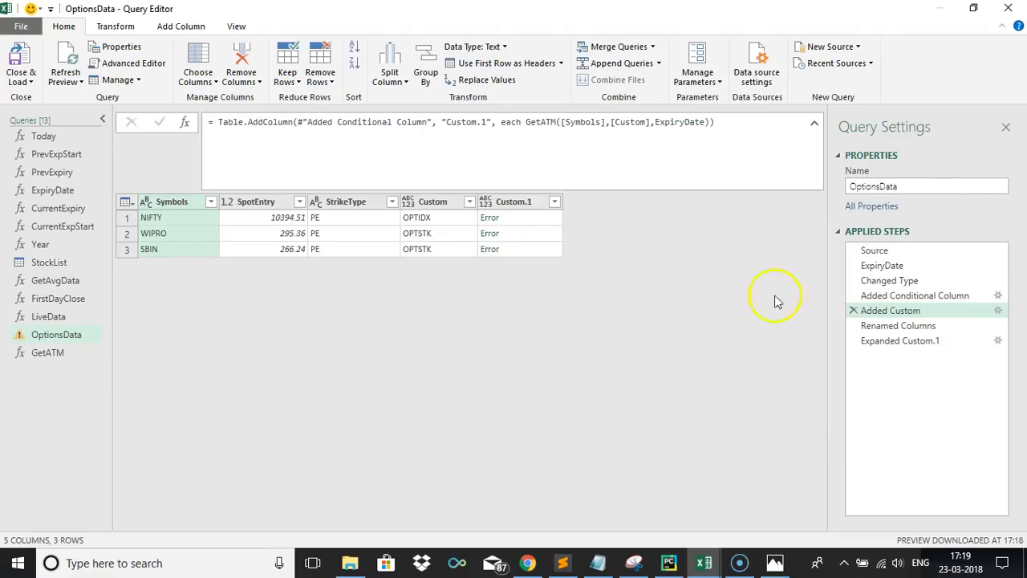
# Add [SpotEntry] as the fourth GetATM argument in the Added Custom formula and check the StrikePrices column in the Expanded Custom.1 step
pyautogui.click(705, 123)
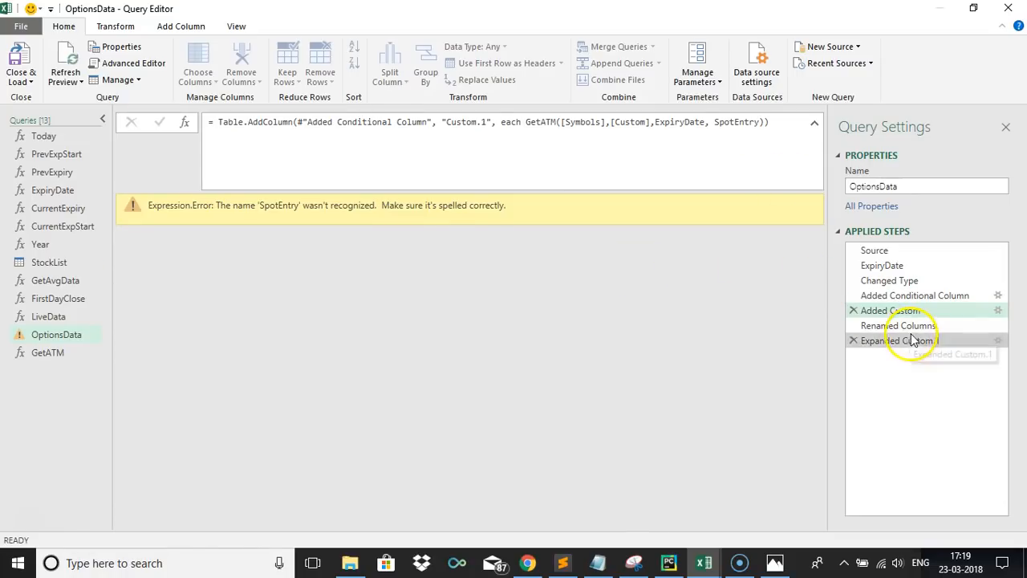
pyautogui.click(715, 122)
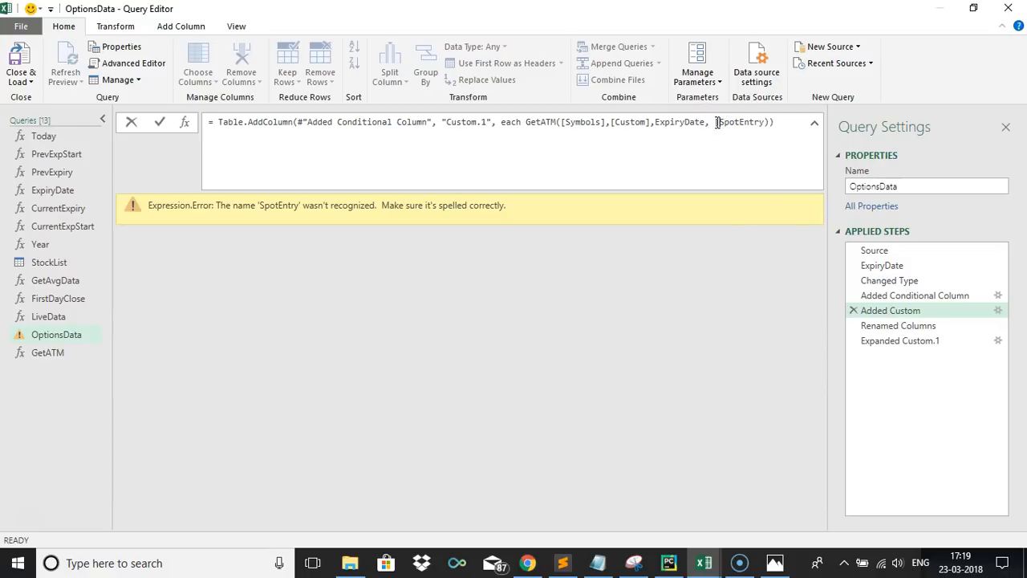
pyautogui.press('Return')
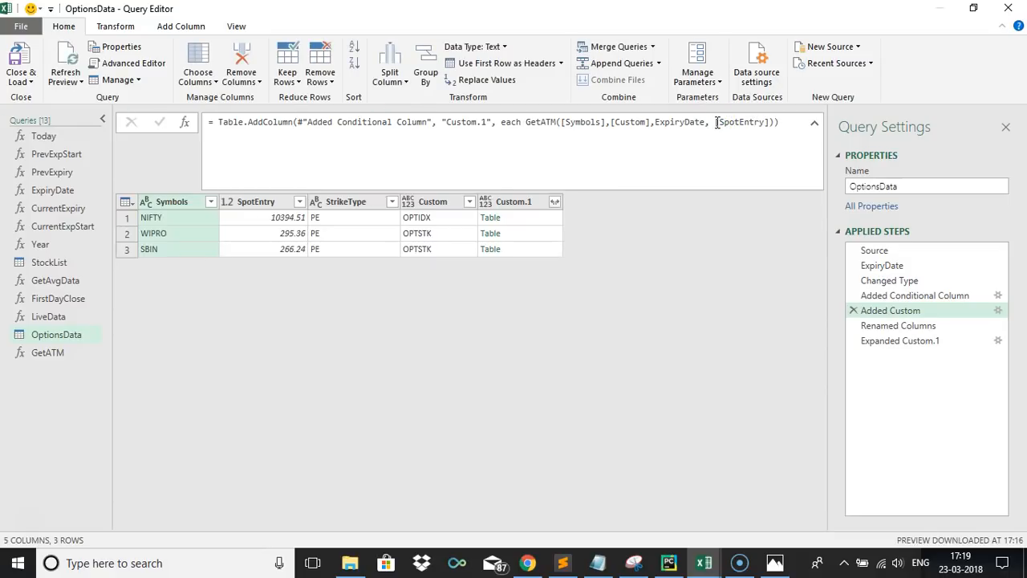
pyautogui.click(899, 341)
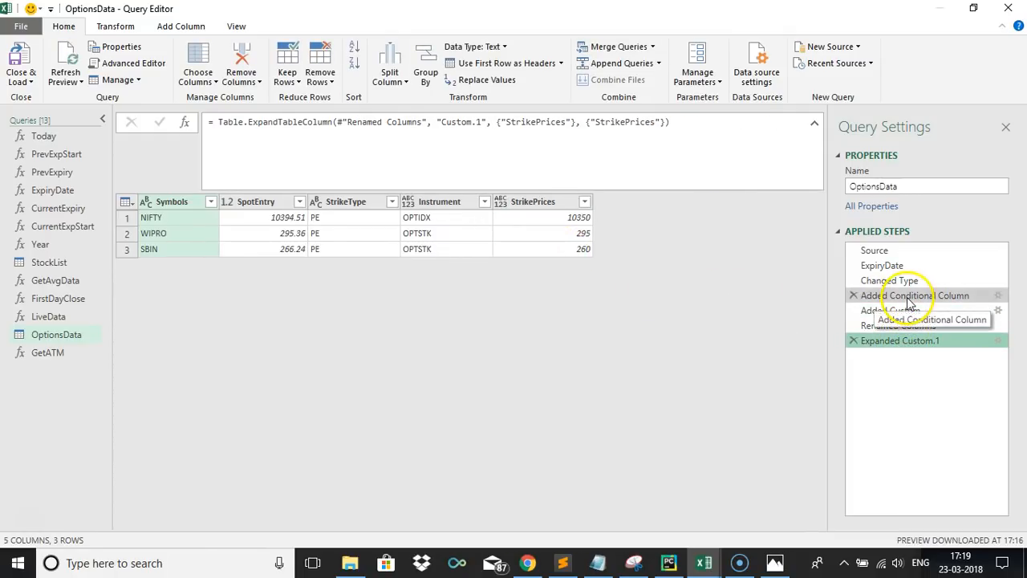
pyautogui.click(266, 205)
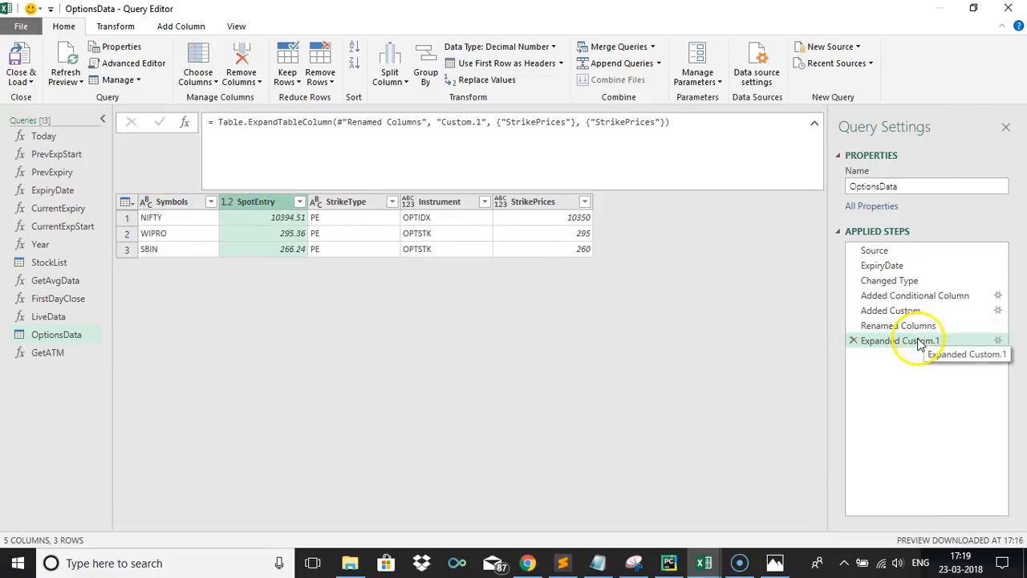
pyautogui.click(587, 299)
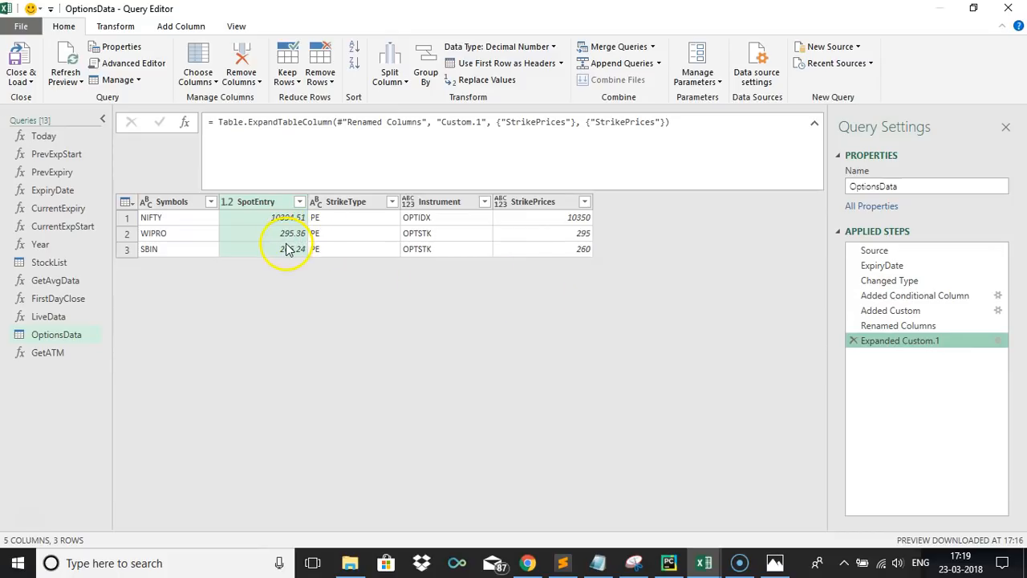
pyautogui.click(577, 249)
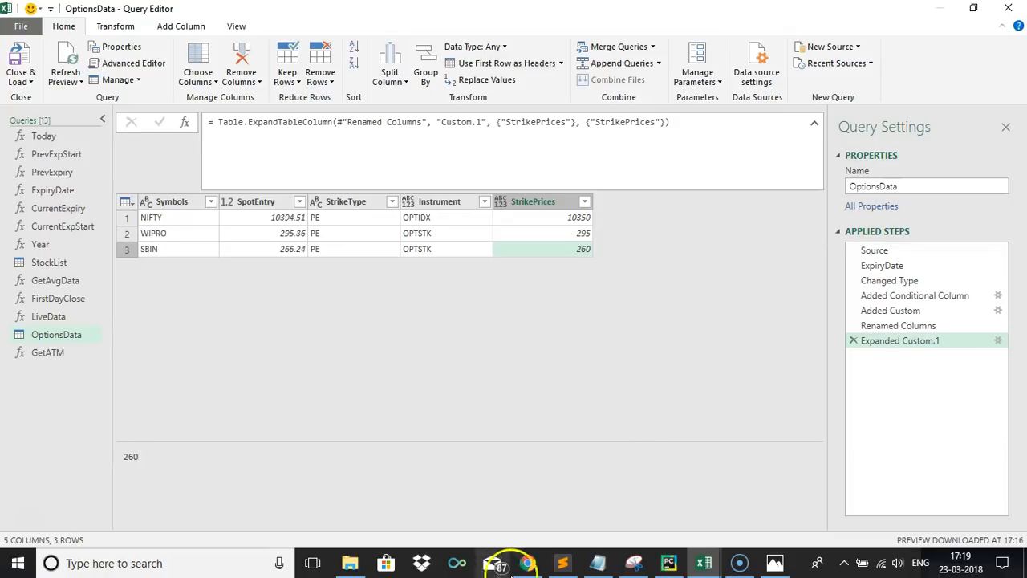
# Switch to Chrome, clear the network log and request the NIFTY index options quote for 28MAR2018, Call, strike 9950.00
pyautogui.moveTo(530, 565)
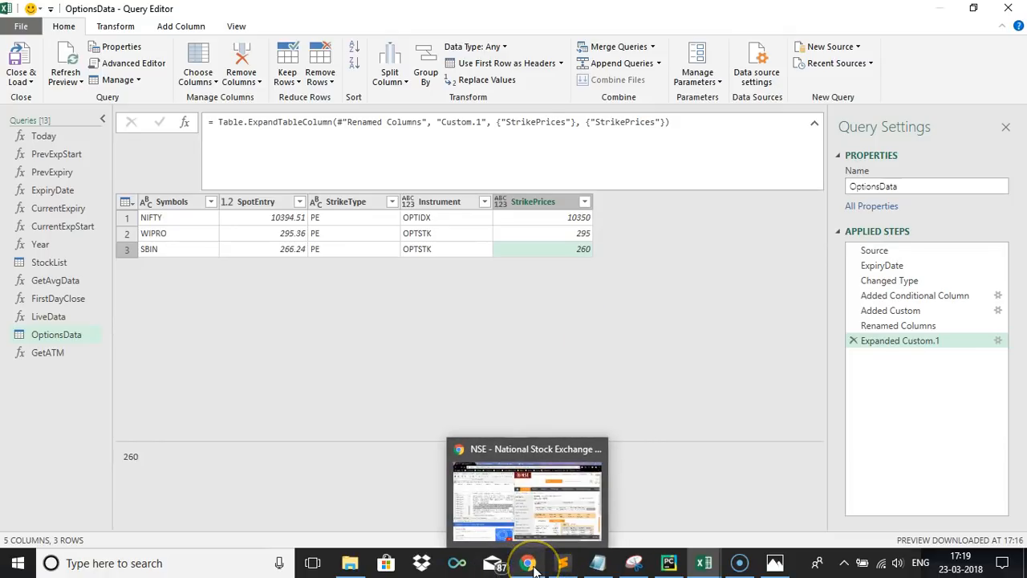
pyautogui.click(533, 567)
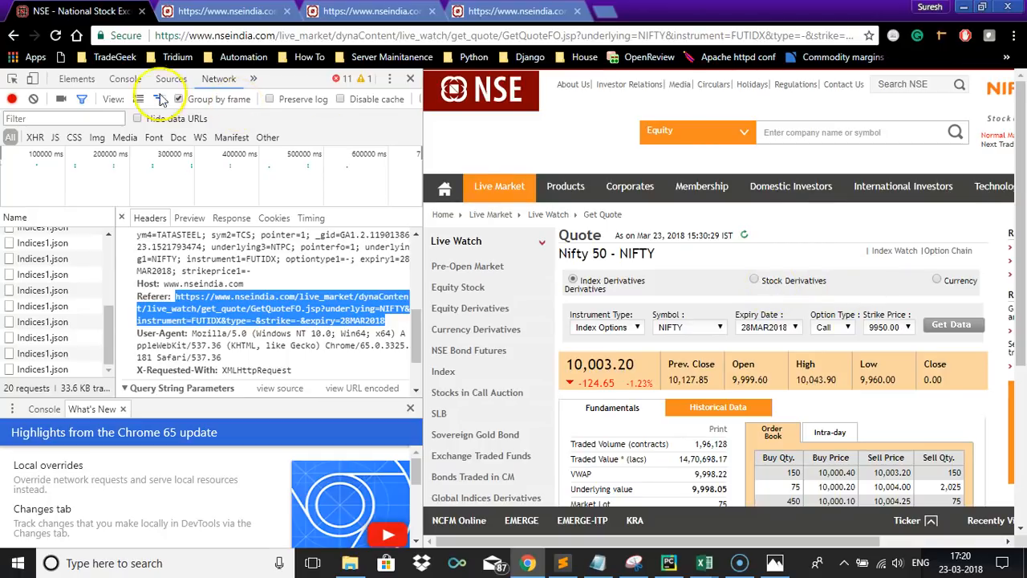
pyautogui.moveTo(107, 348); pyautogui.dragTo(113, 241)
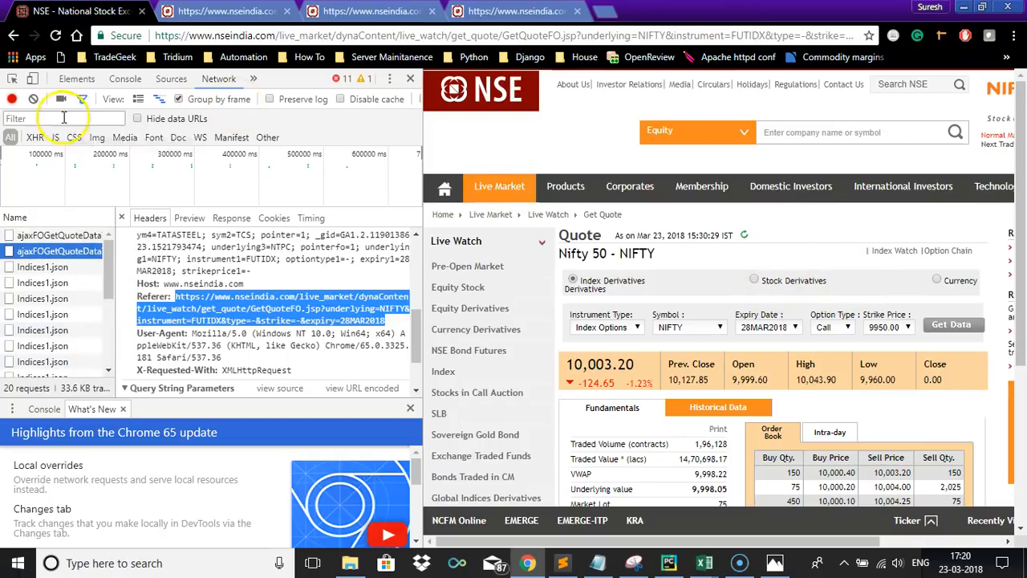
pyautogui.click(33, 99)
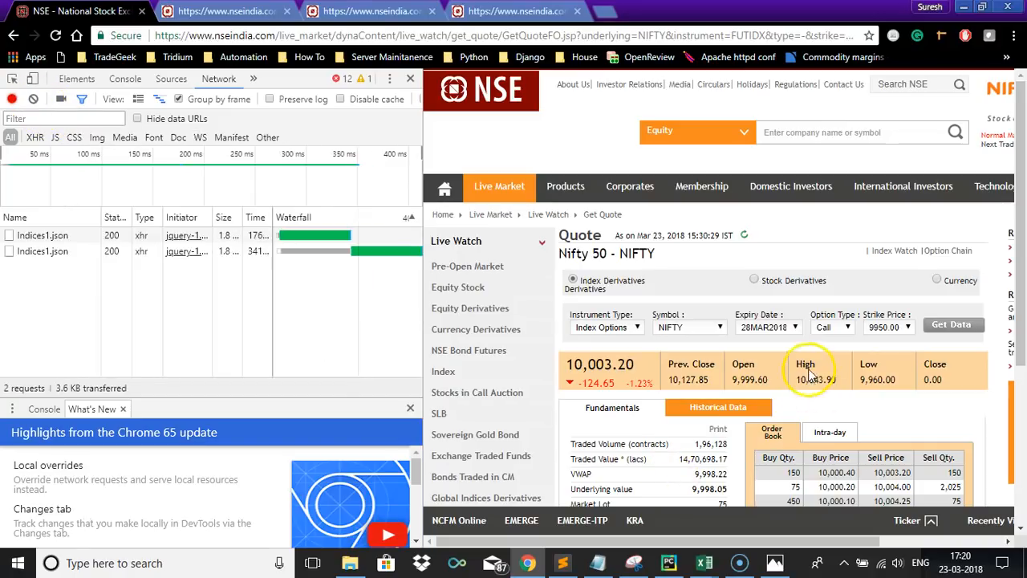
pyautogui.click(957, 325)
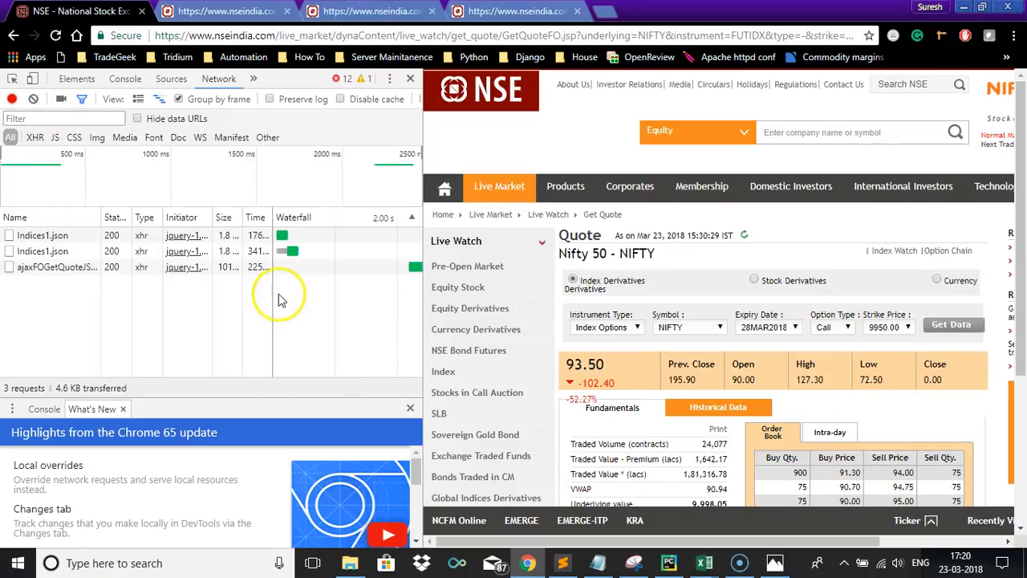
# Open the captured ajaxFOGetQuoteJSON request in a new tab, copy its full URL and return to the NSE quote page
pyautogui.rightClick(84, 270)
pyautogui.click(101, 280)
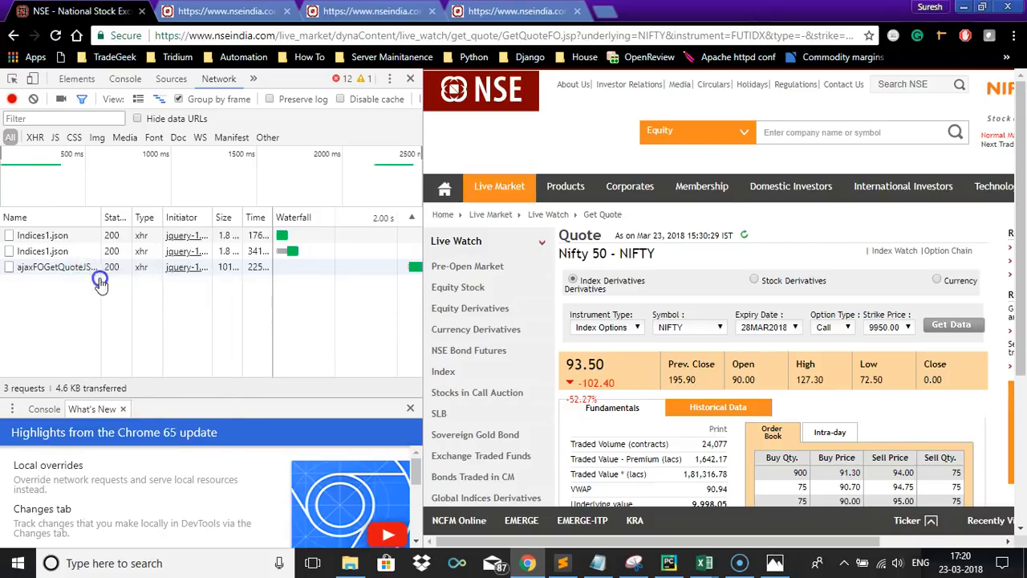
pyautogui.click(252, 35)
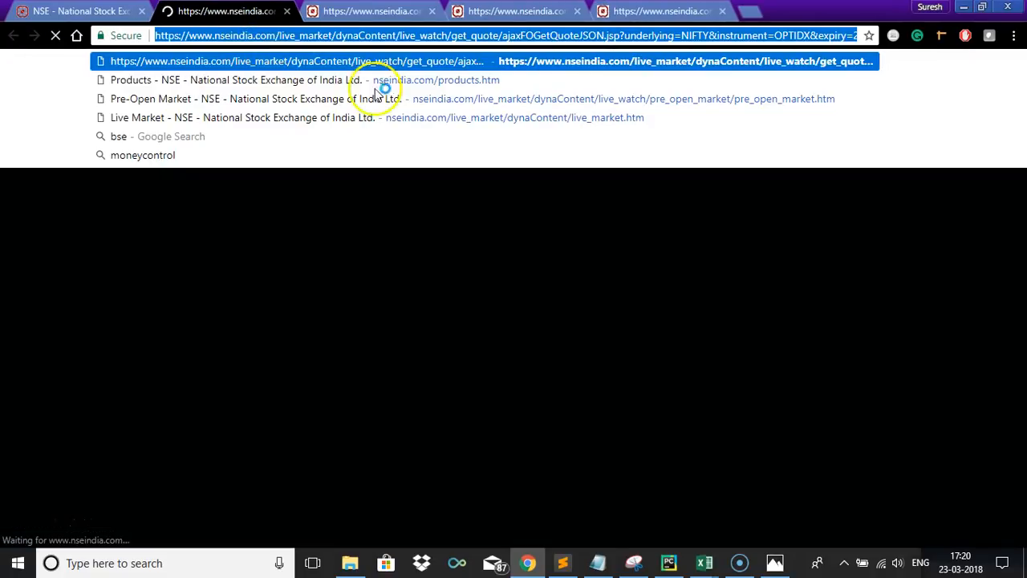
pyautogui.click(566, 342)
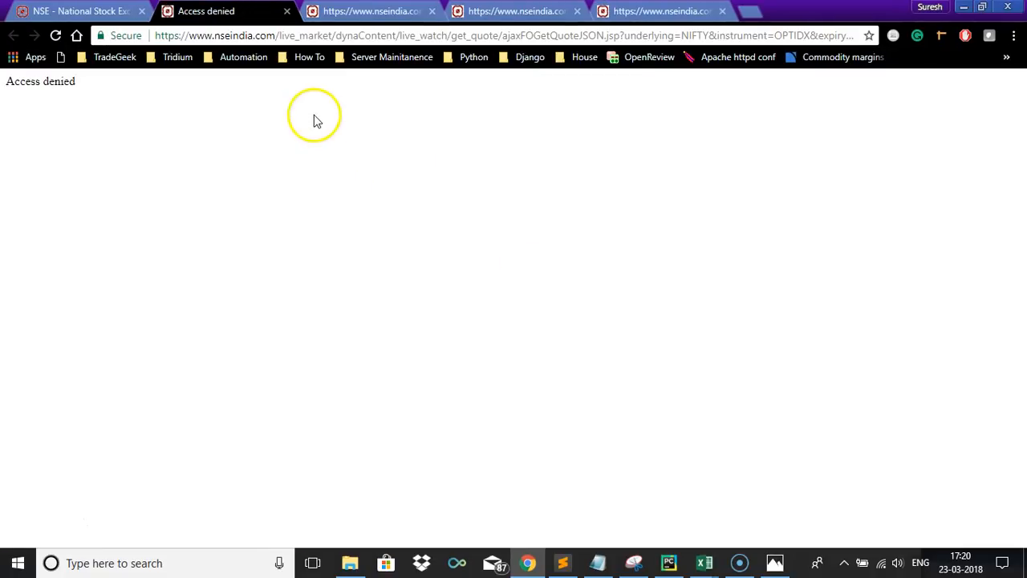
pyautogui.click(71, 11)
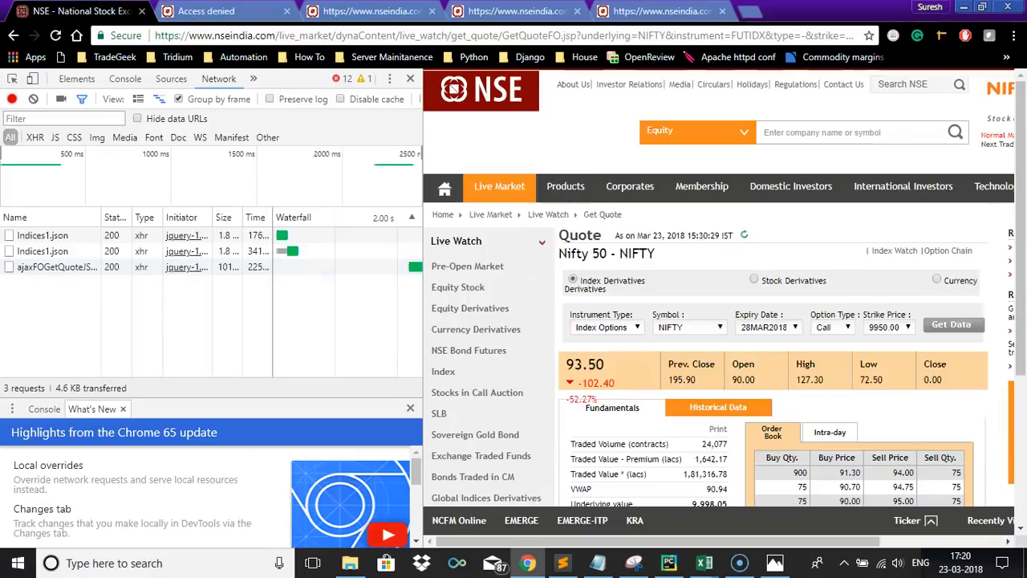
pyautogui.moveTo(565, 186)
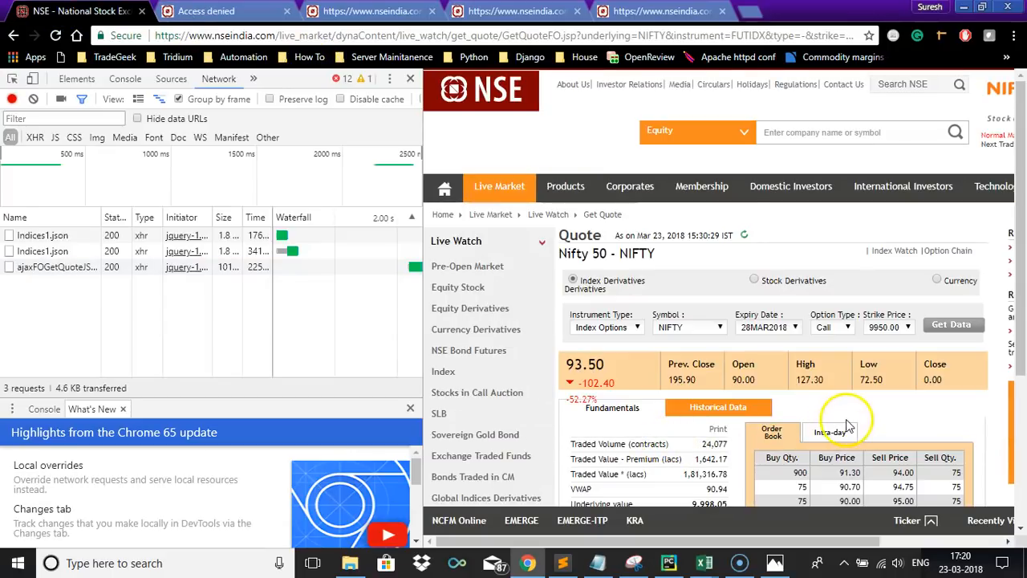
# Return to the OptionsData Query Editor and create a new web source using the copied ajaxFOGetQuoteJSON URL
pyautogui.click(704, 562)
pyautogui.click(867, 478)
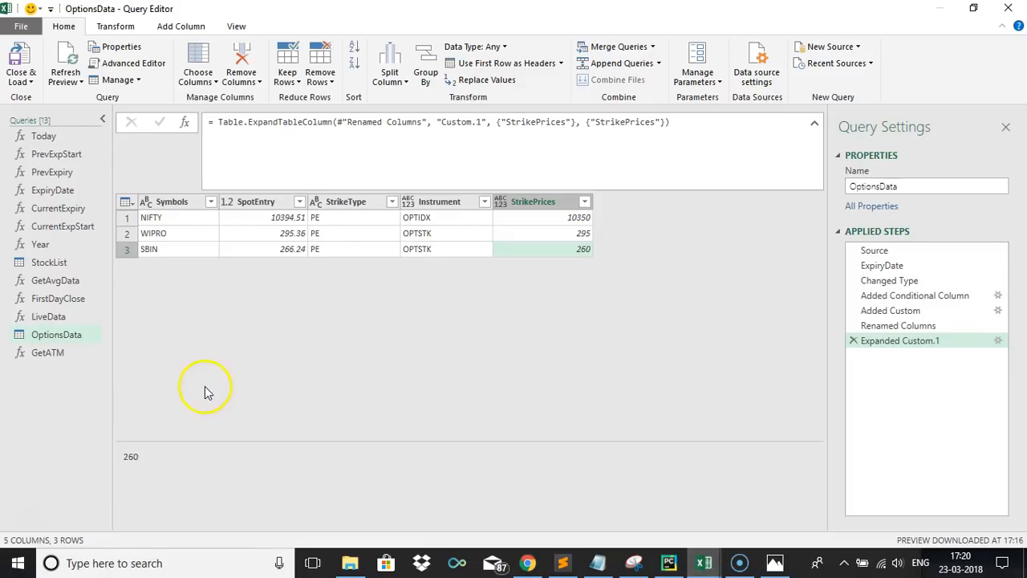
pyautogui.click(858, 46)
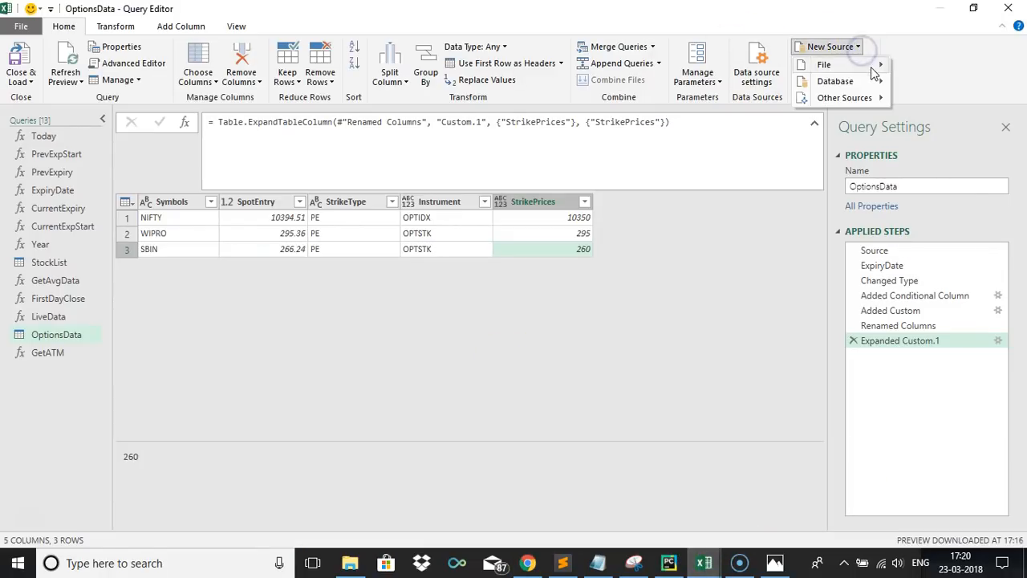
pyautogui.click(882, 99)
pyautogui.click(929, 116)
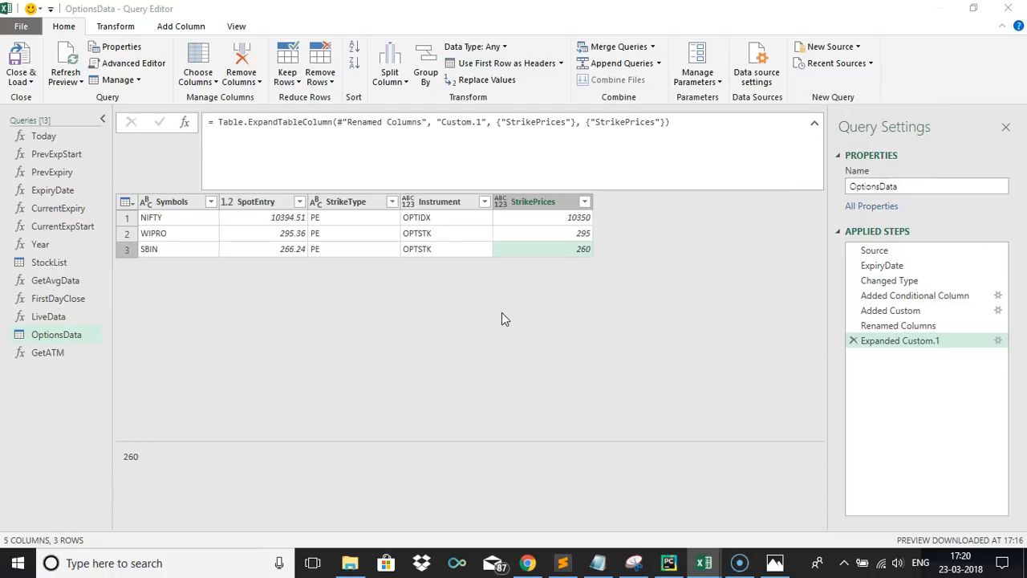
pyautogui.hotkey('ctrl', 'v')
# Switch the web source to Advanced and choose Referer as the HTTP request header parameter
pyautogui.click(320, 245)
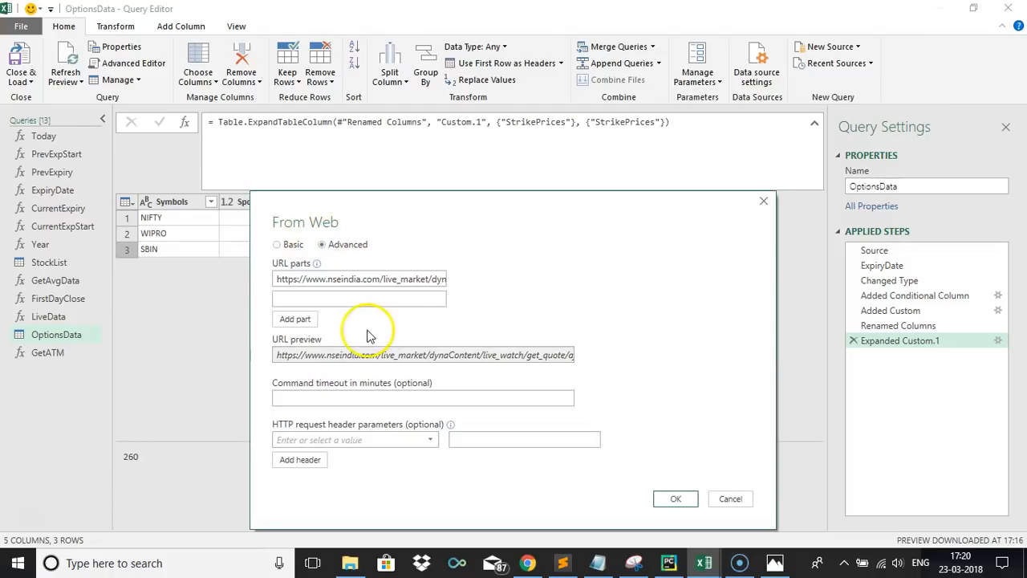
pyautogui.click(431, 441)
pyautogui.moveTo(431, 256); pyautogui.dragTo(440, 371)
pyautogui.click(336, 337)
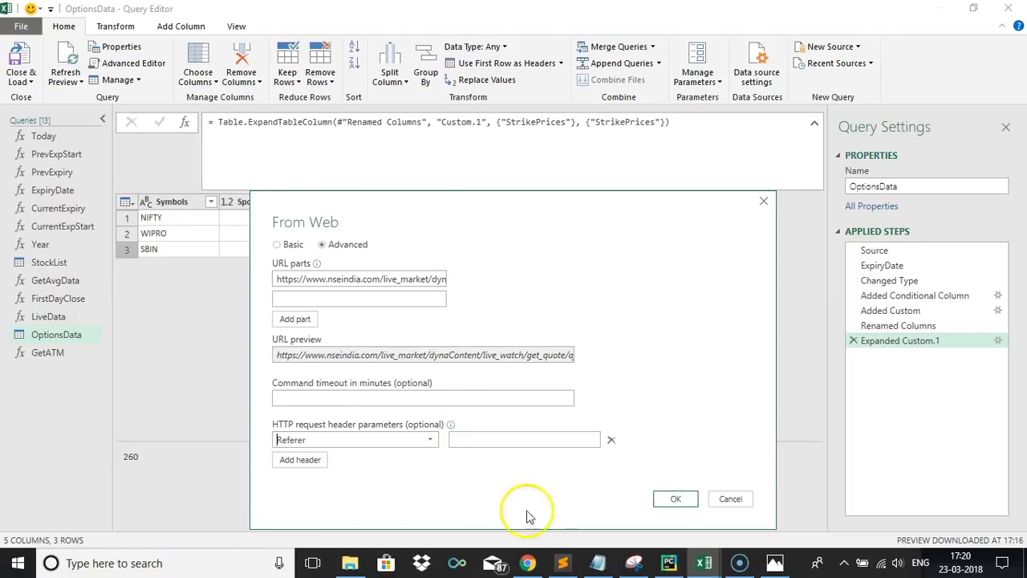
# Switch to Chrome and copy the Referer URL from the request headers of the captured ajaxFOGetQuoteJSON call
pyautogui.click(527, 562)
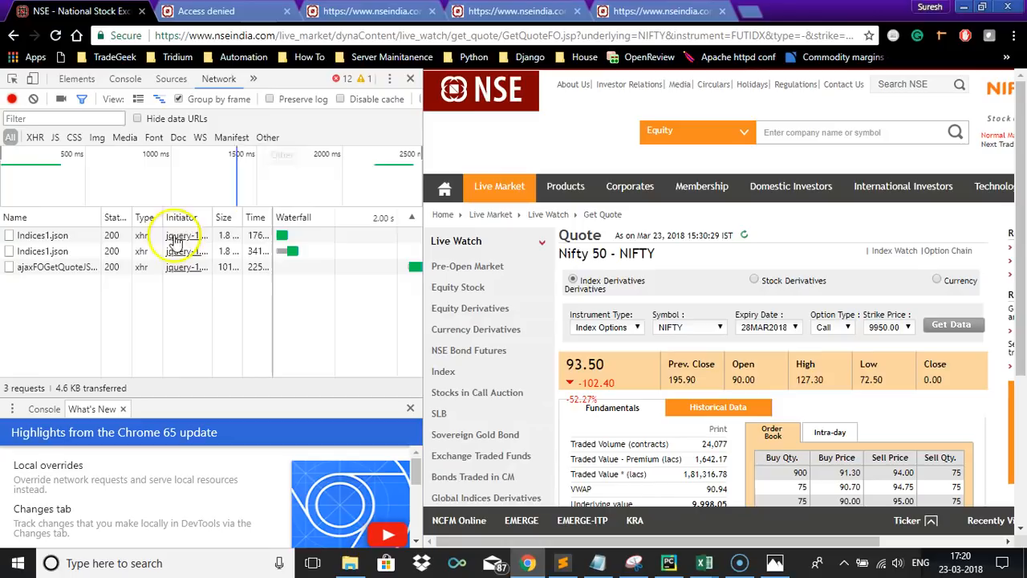
pyautogui.click(64, 270)
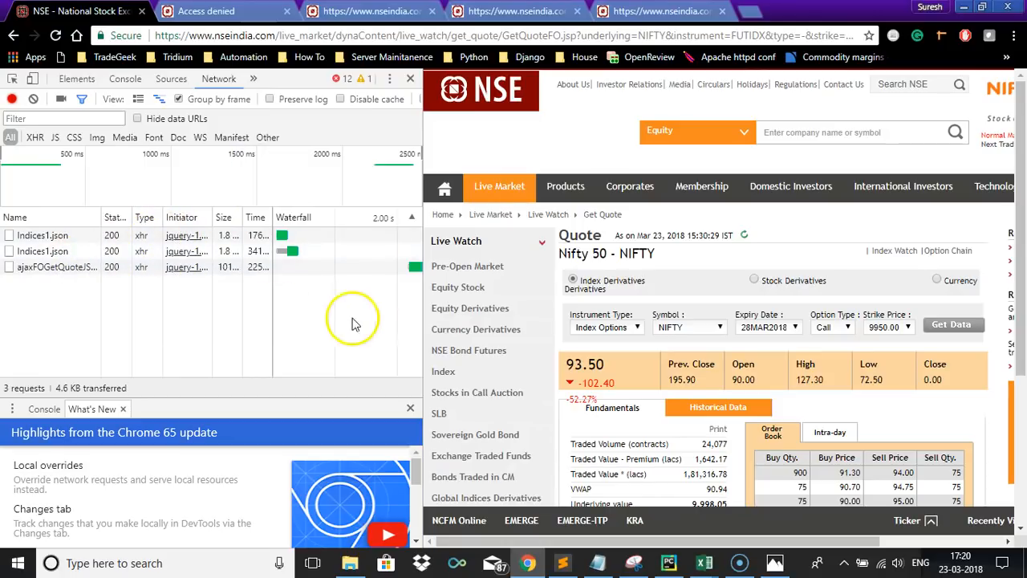
pyautogui.click(86, 273)
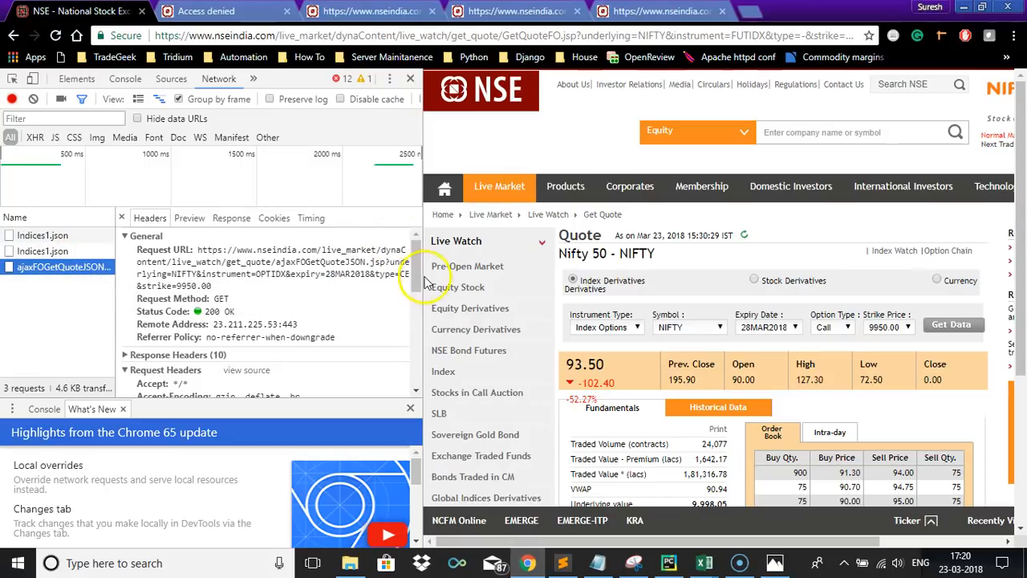
pyautogui.moveTo(416, 268); pyautogui.dragTo(418, 337)
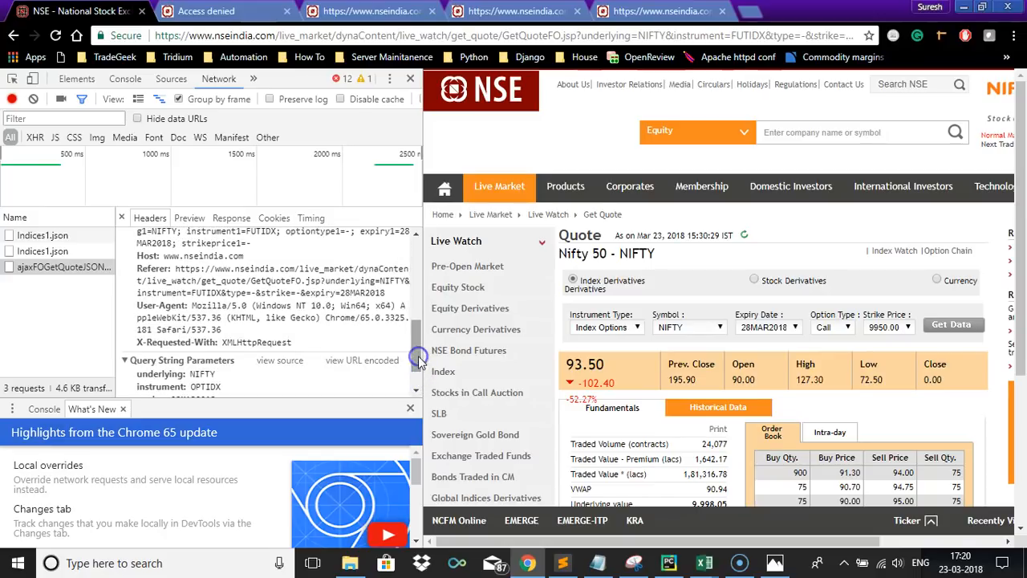
pyautogui.moveTo(175, 269); pyautogui.dragTo(385, 295)
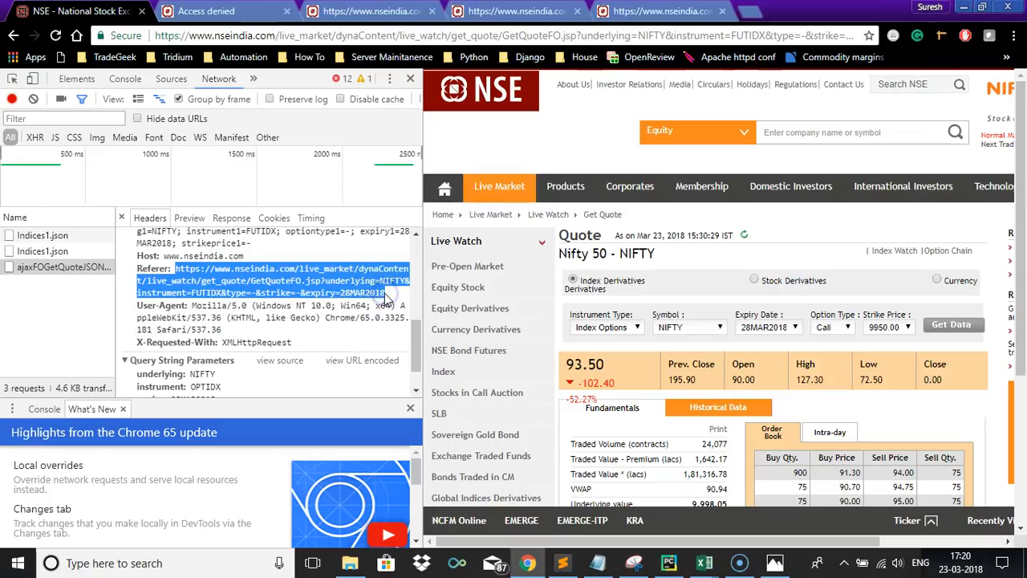
# Return to the OptionsData Query Editor, paste the copied URL as the Referer header value and submit the web source
pyautogui.click(706, 564)
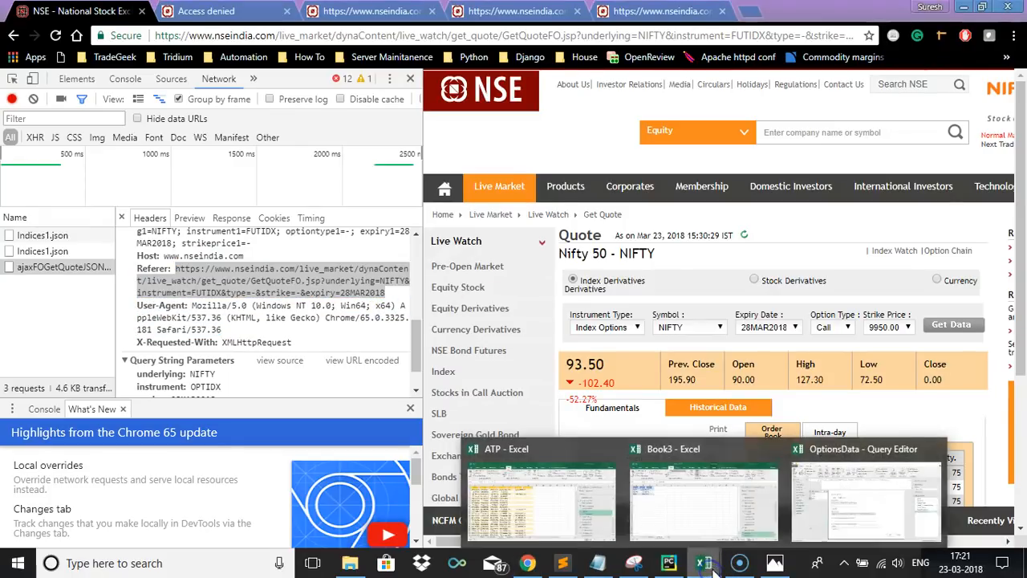
pyautogui.click(880, 523)
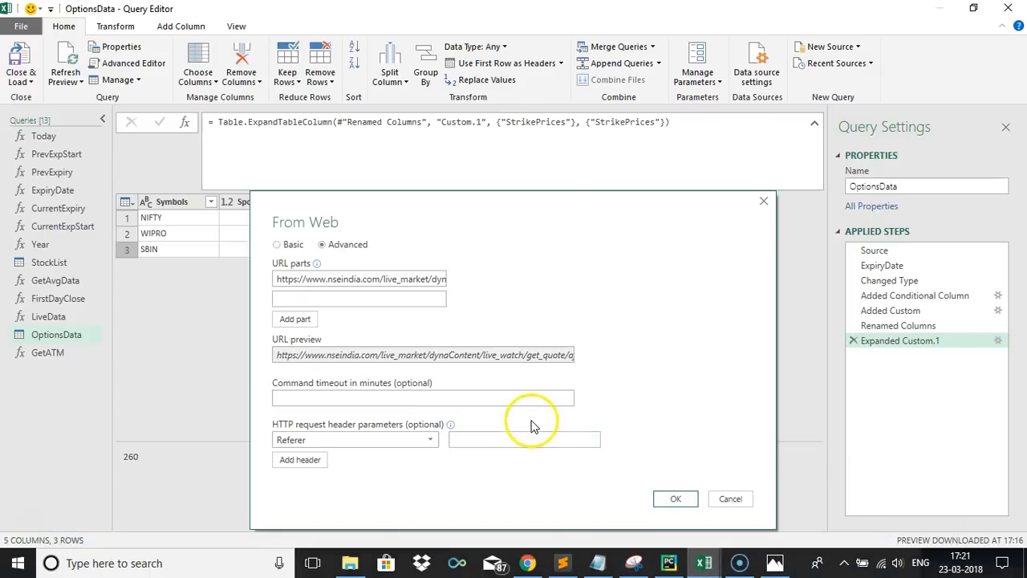
pyautogui.click(511, 439)
pyautogui.hotkey('ctrl', 'v')
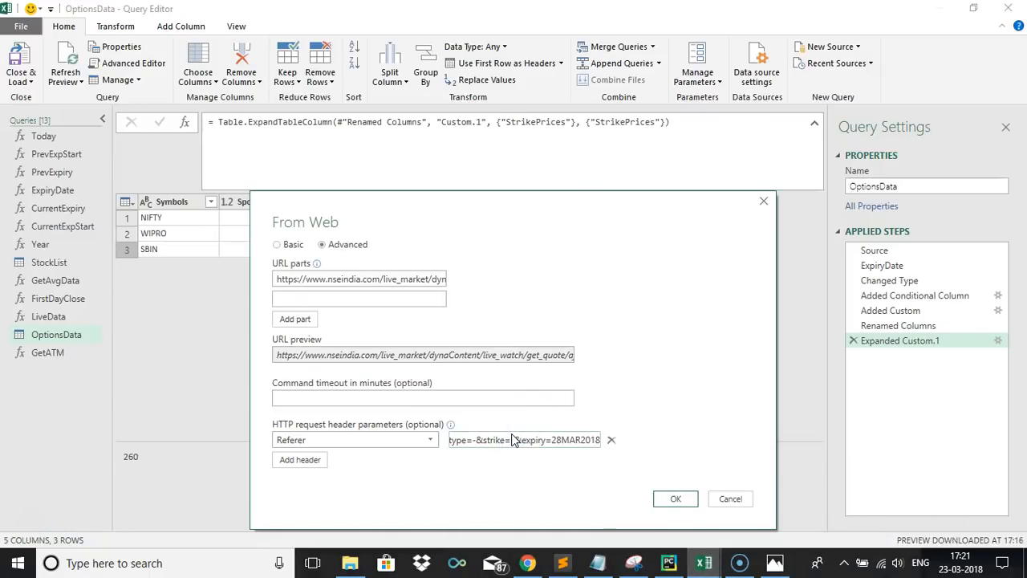
pyautogui.click(641, 377)
pyautogui.click(676, 499)
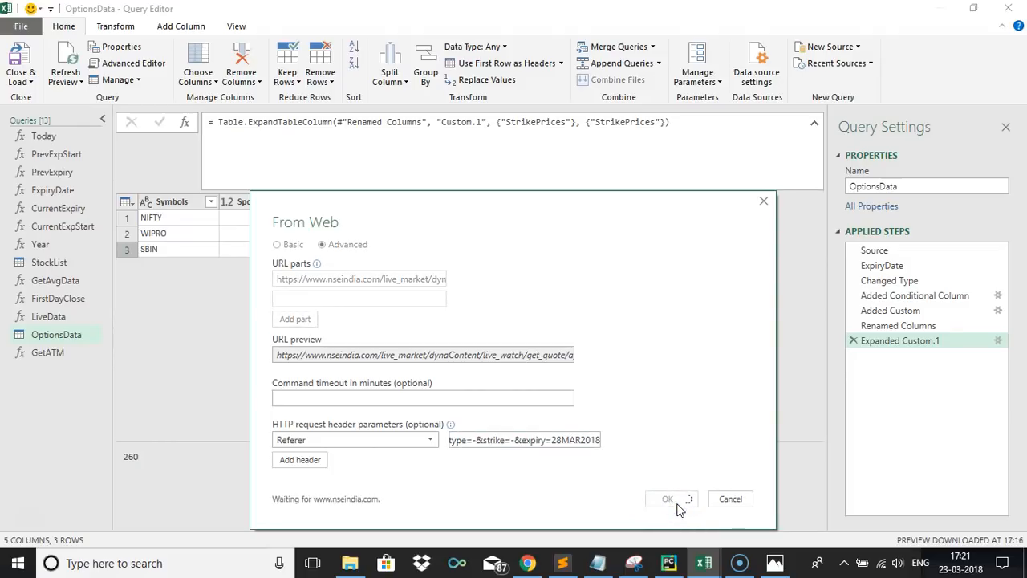
pyautogui.click(670, 405)
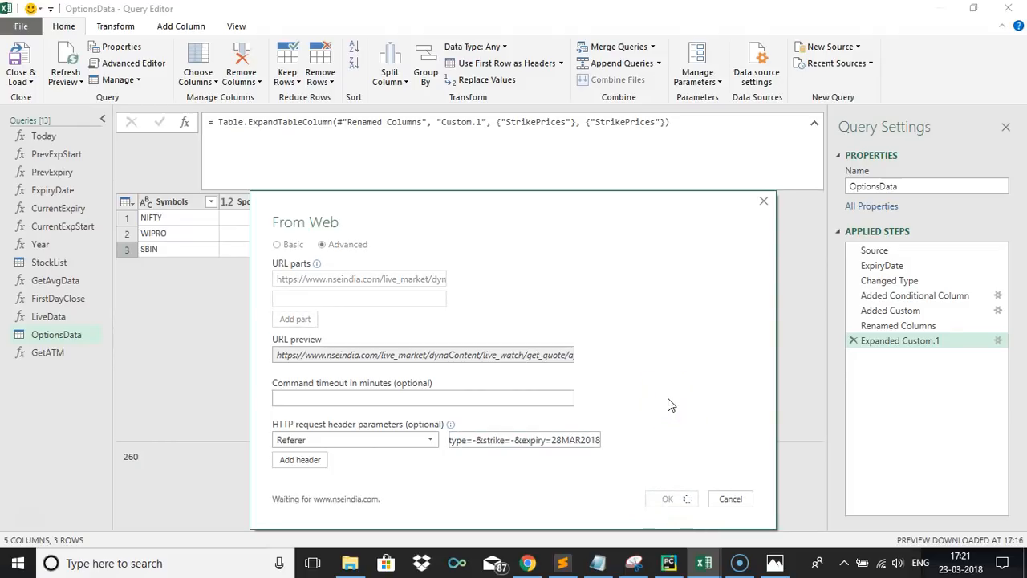
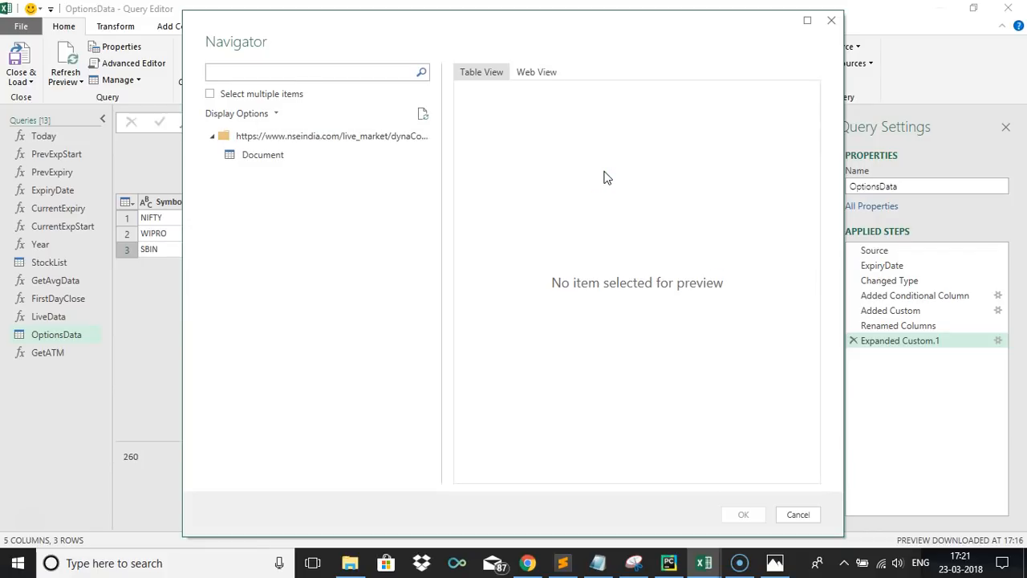
# Load the Document item and drill down through the HTML and BODY tables to the Text value holding the JSON
pyautogui.click(277, 154)
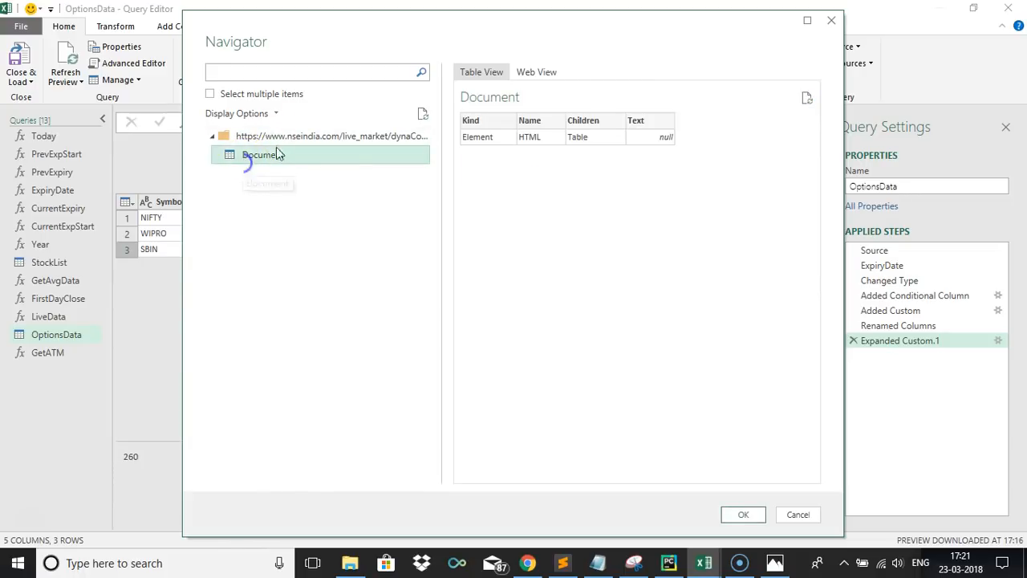
pyautogui.click(743, 514)
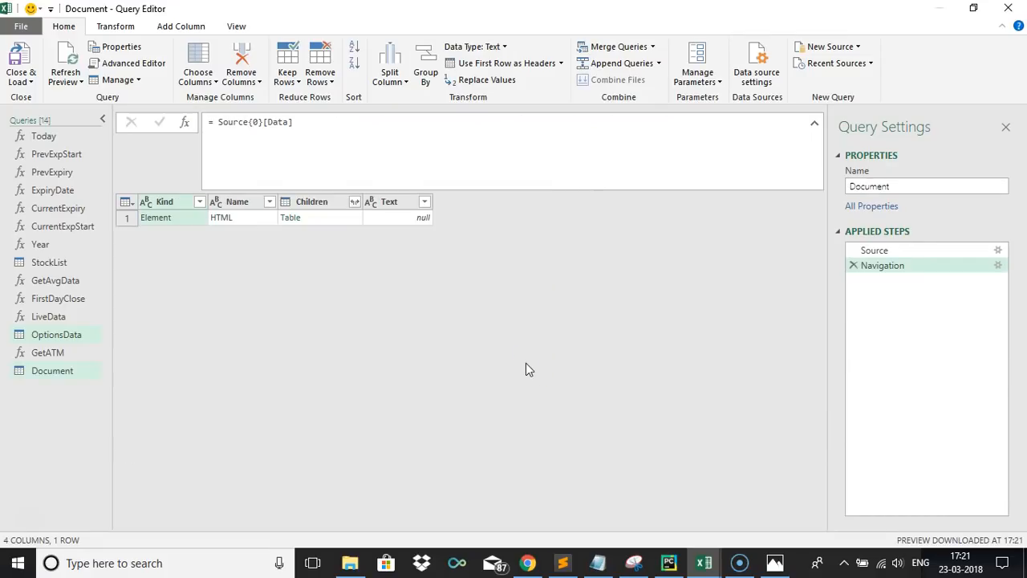
pyautogui.click(290, 218)
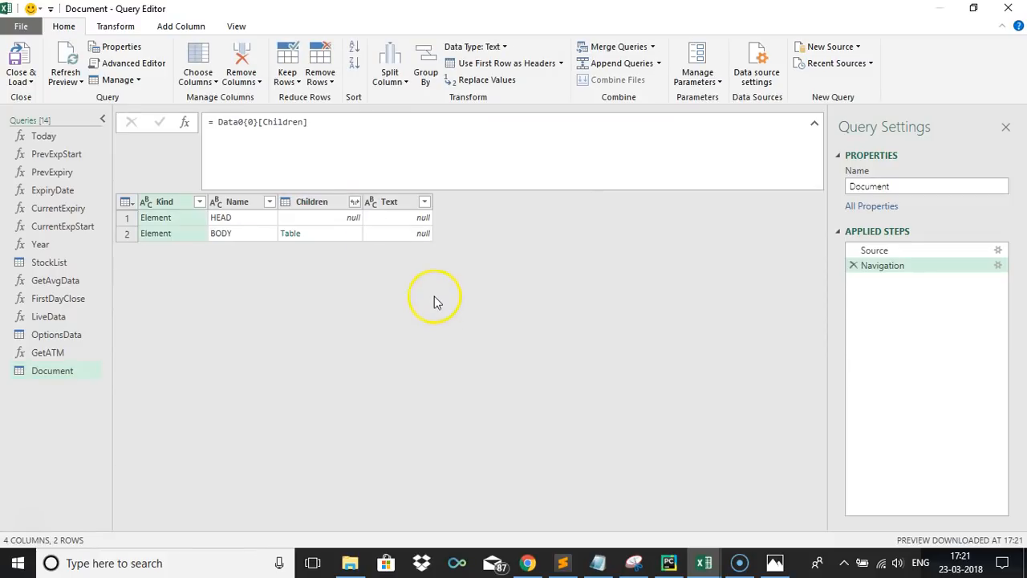
pyautogui.click(291, 233)
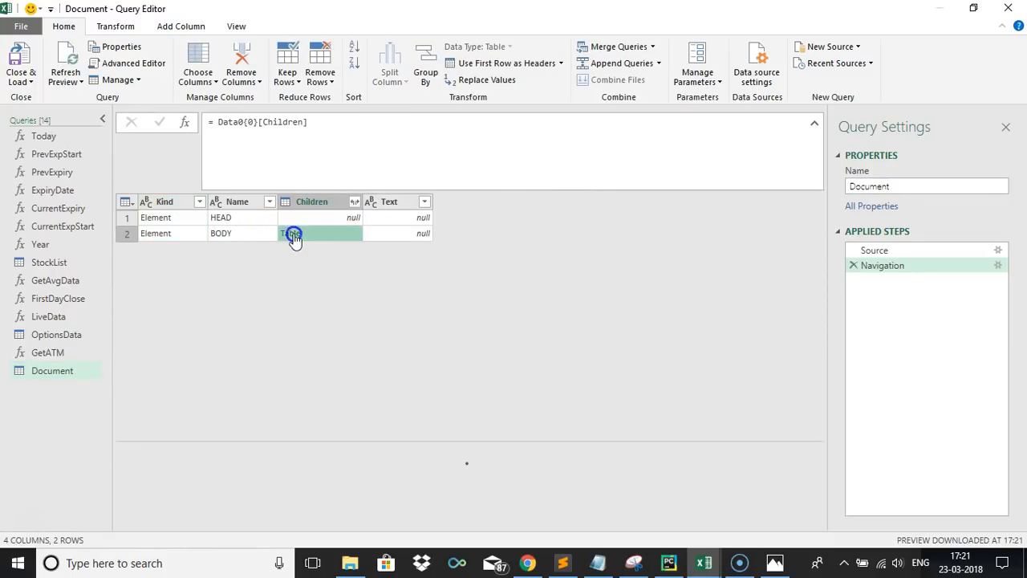
pyautogui.rightClick(405, 219)
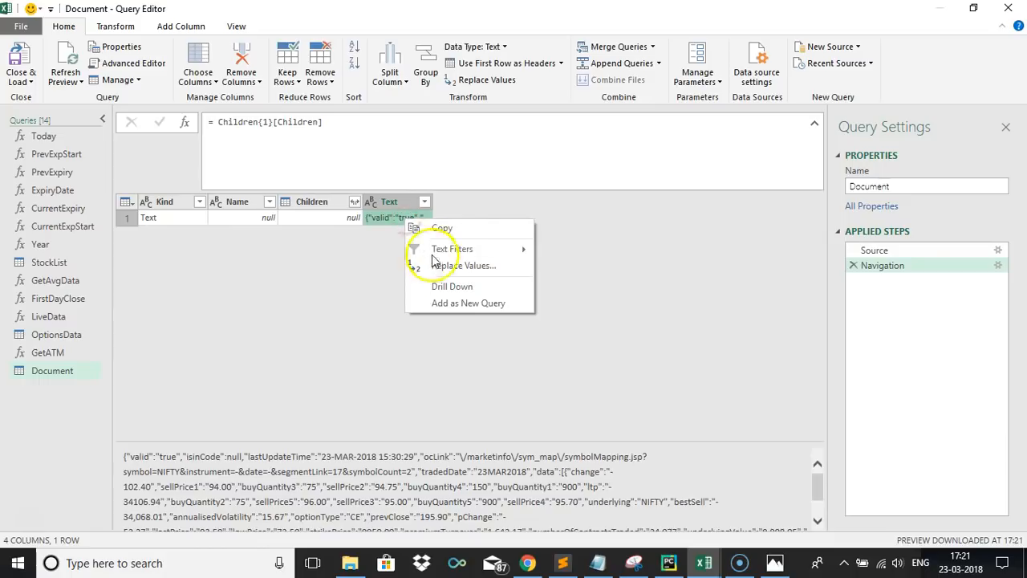
pyautogui.click(432, 287)
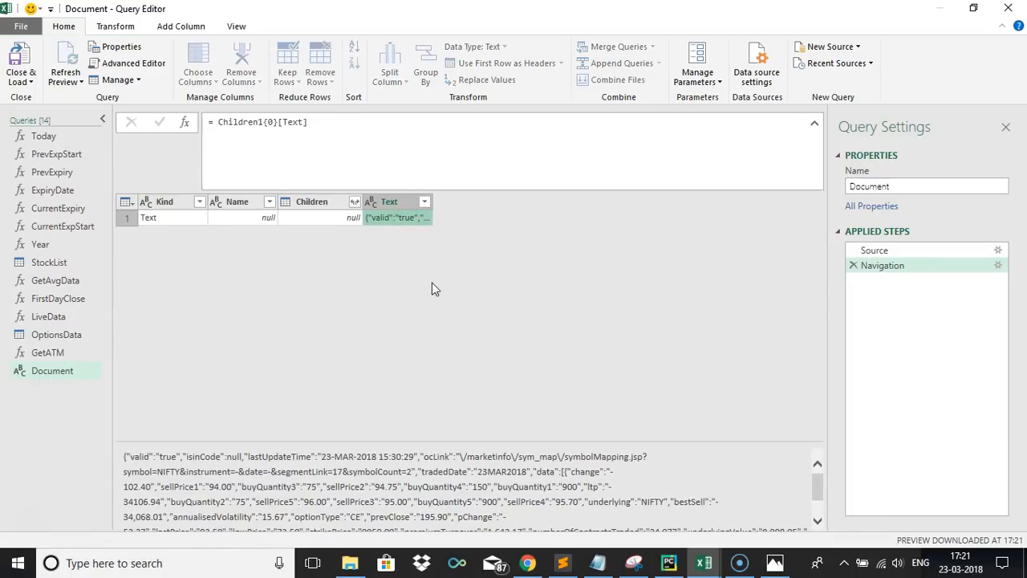
# Parse the text as JSON, open its data list and convert it to a table with no delimiter
pyautogui.click(144, 63)
pyautogui.click(143, 98)
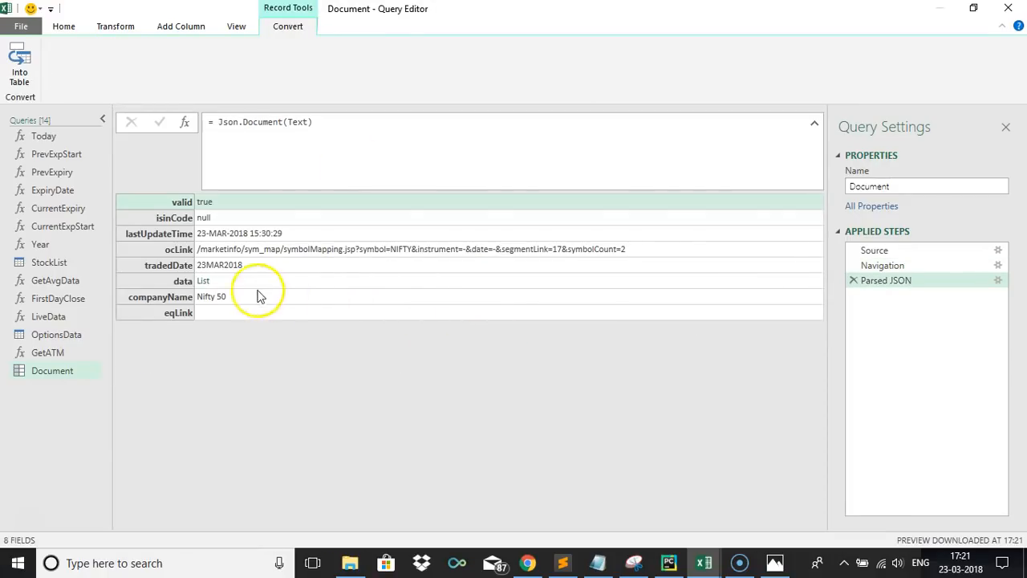
pyautogui.click(204, 280)
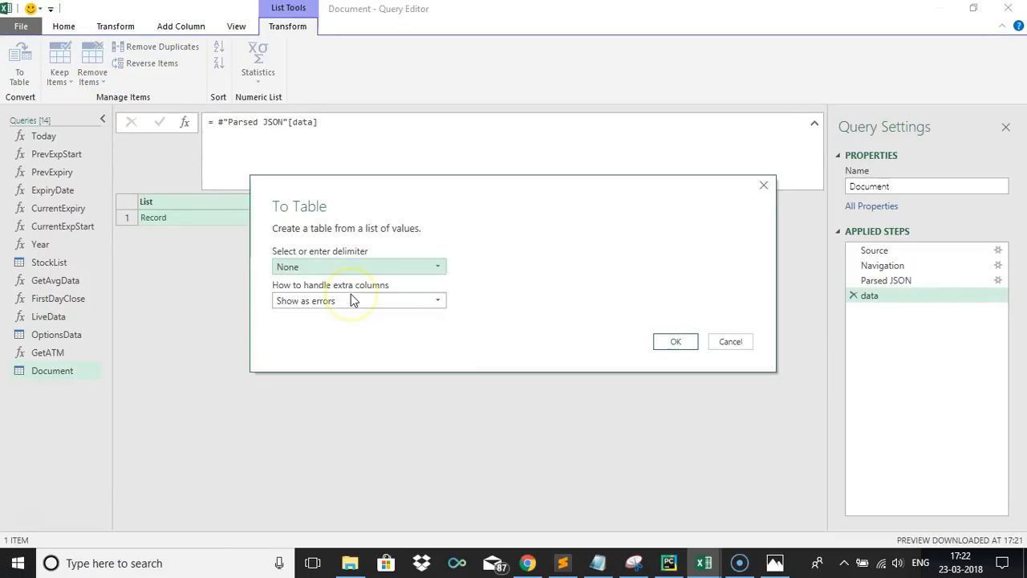
pyautogui.click(686, 344)
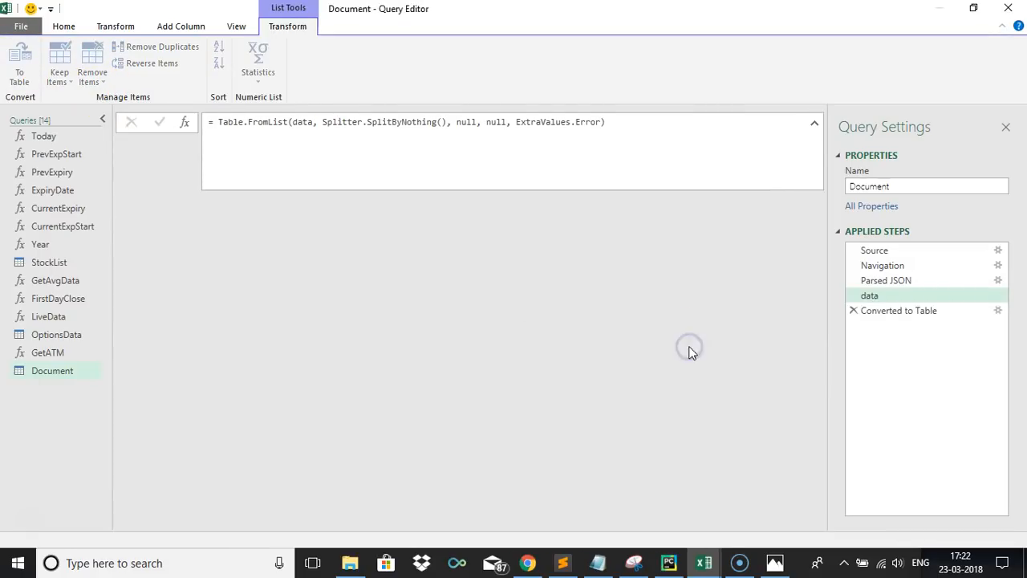
# For expanding Column1, deselect all fields and select only highPrice, closePrice, openPrice, vwap, lastPrice and lowPrice
pyautogui.click(210, 206)
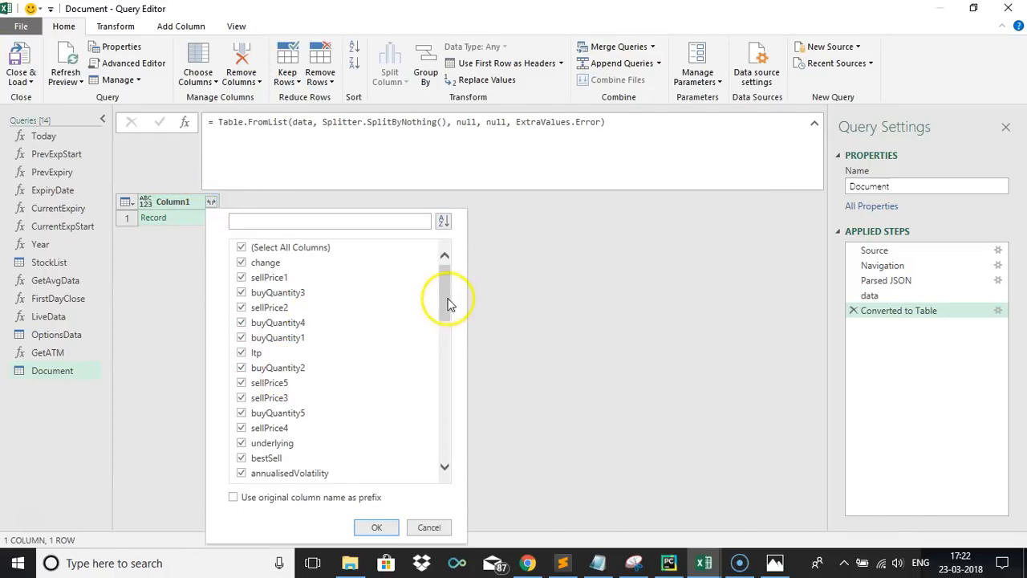
pyautogui.click(243, 248)
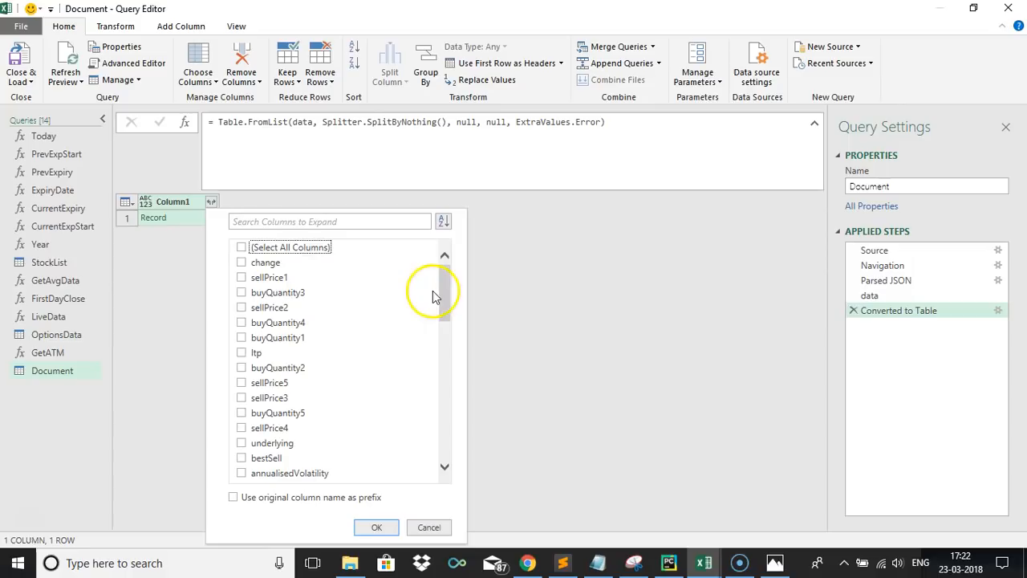
pyautogui.moveTo(444, 294); pyautogui.dragTo(446, 447)
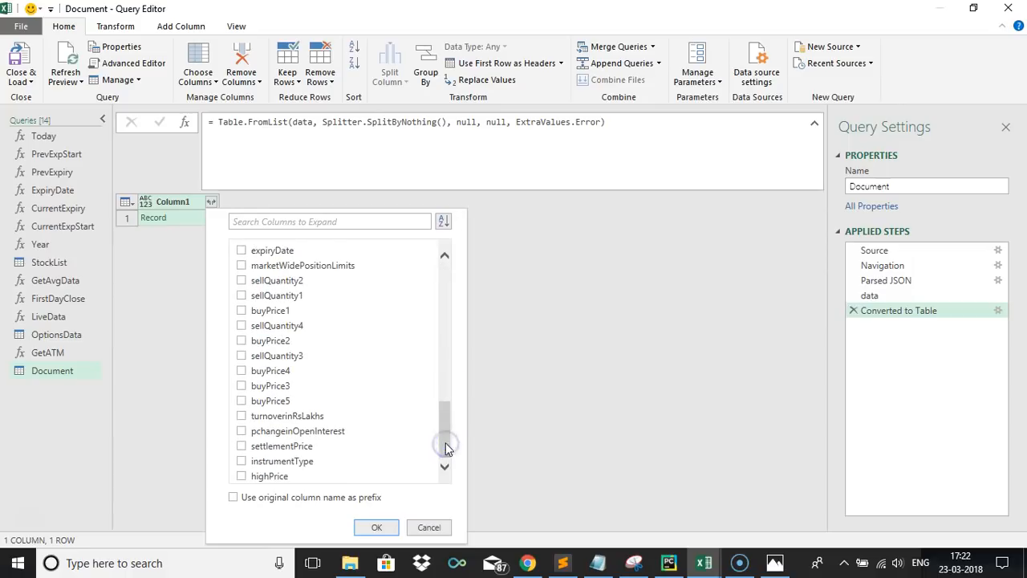
pyautogui.click(242, 476)
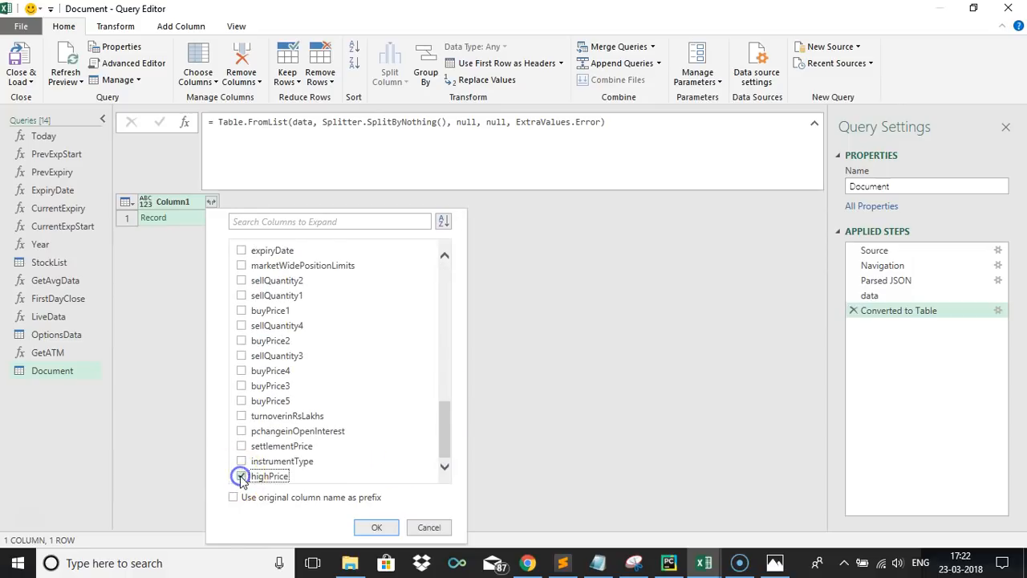
pyautogui.moveTo(446, 442); pyautogui.dragTo(447, 372)
pyautogui.click(242, 432)
pyautogui.click(242, 418)
pyautogui.click(241, 386)
pyautogui.click(242, 266)
pyautogui.click(241, 282)
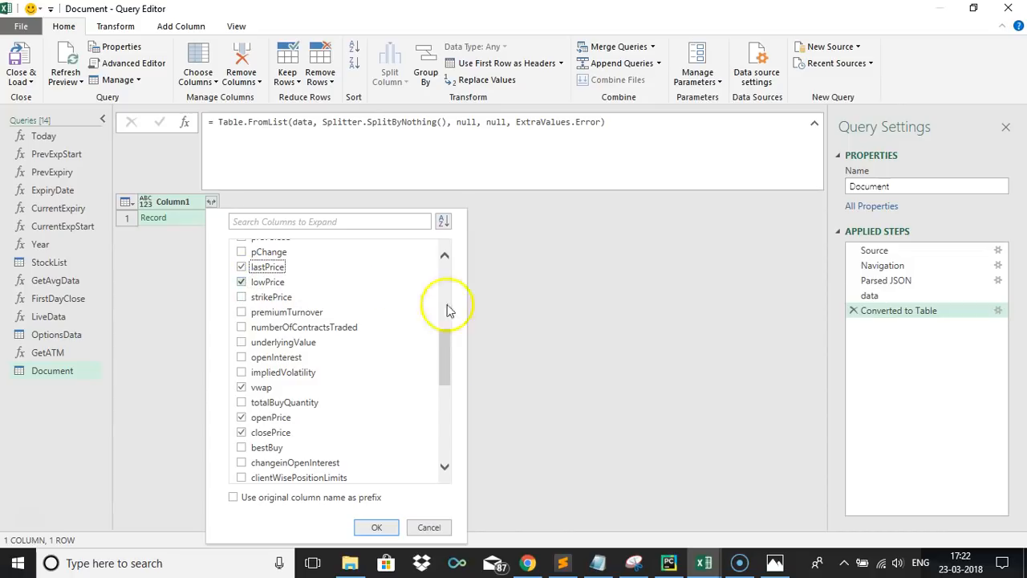
# Add pChange, pchangeinOpenInterest and changeinOpenInterest to the selected fields and expand Column1
pyautogui.moveTo(447, 371); pyautogui.dragTo(447, 333)
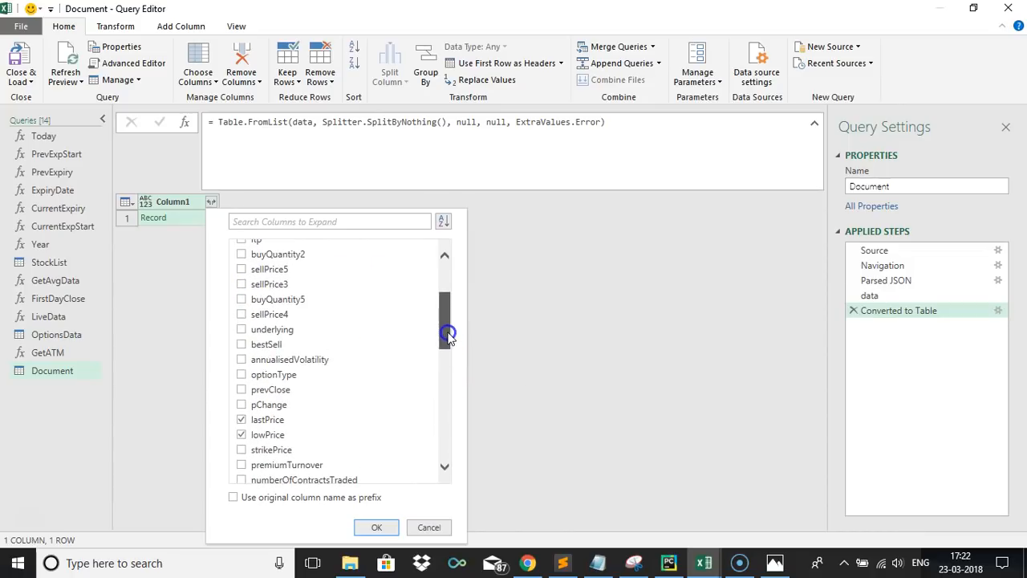
pyautogui.click(241, 405)
pyautogui.click(241, 390)
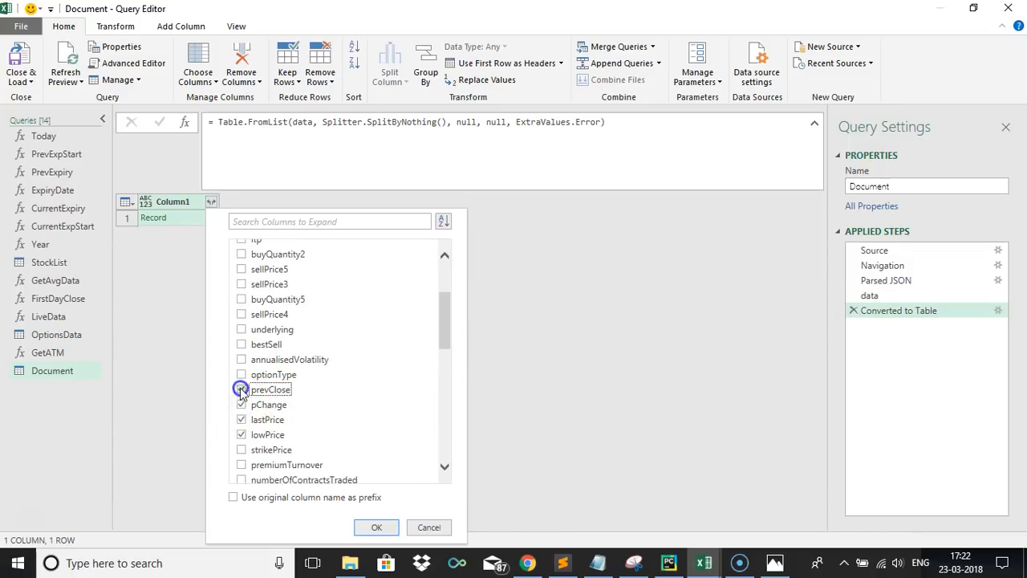
pyautogui.click(243, 389)
pyautogui.moveTo(447, 320); pyautogui.dragTo(439, 434)
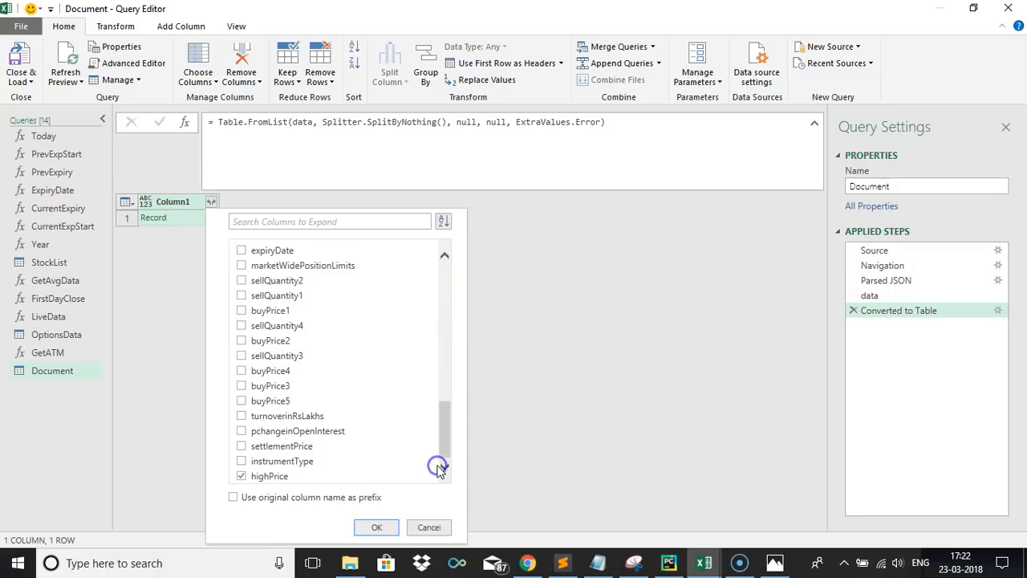
pyautogui.click(242, 431)
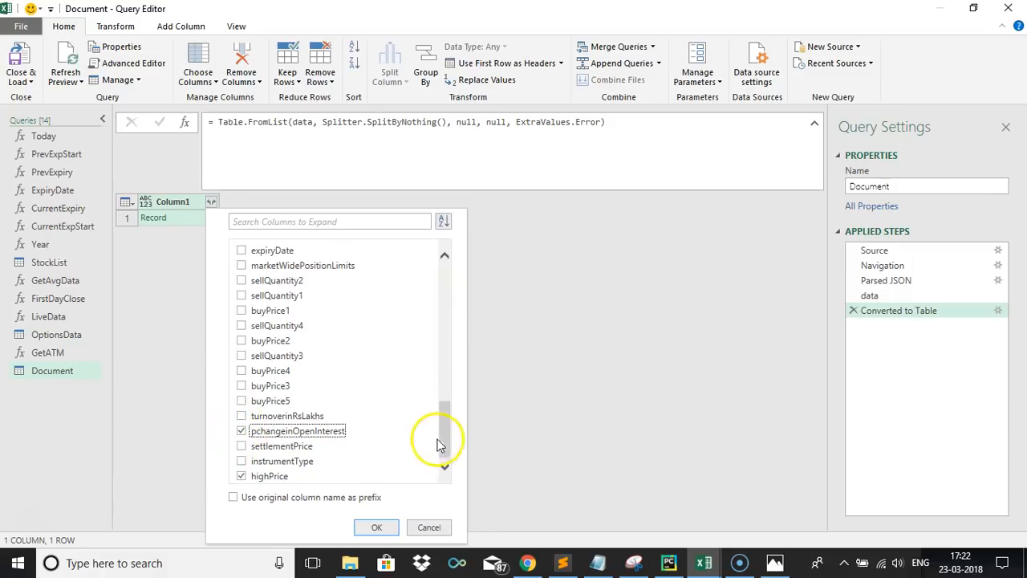
pyautogui.moveTo(444, 436); pyautogui.dragTo(444, 390)
pyautogui.click(242, 341)
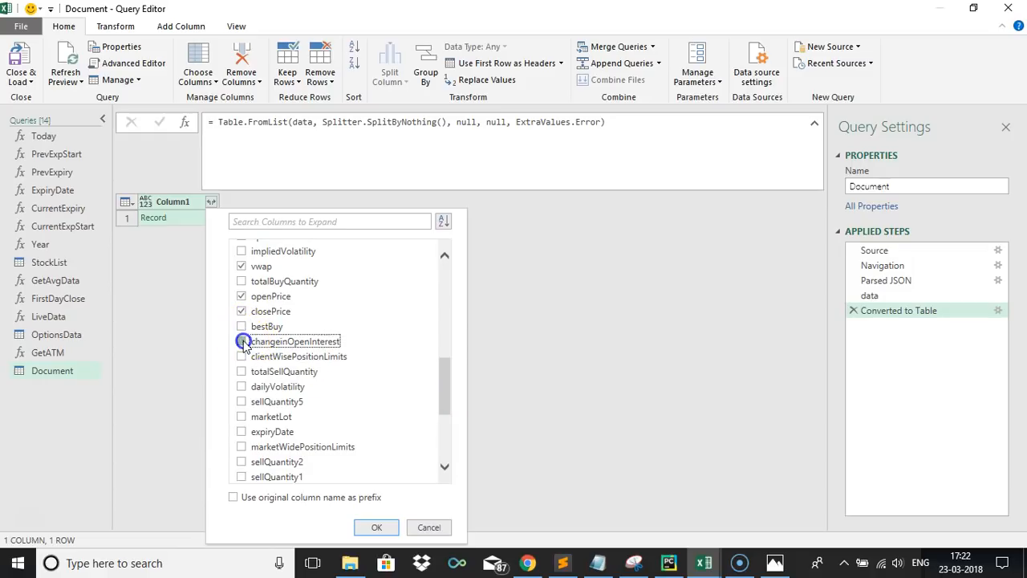
pyautogui.click(376, 527)
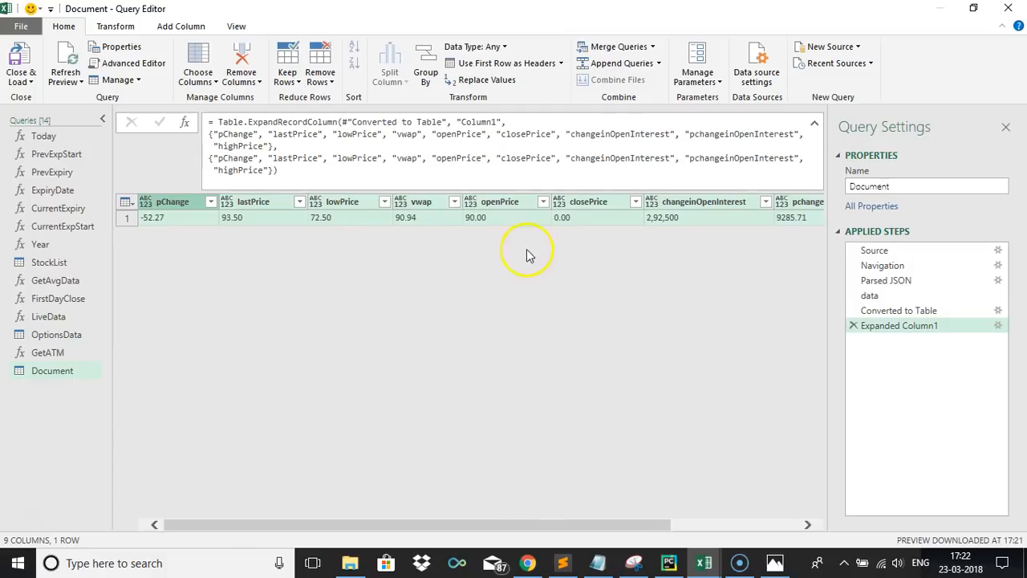
# Rename the Document query to GetOptionsData
pyautogui.moveTo(357, 518); pyautogui.dragTo(591, 507)
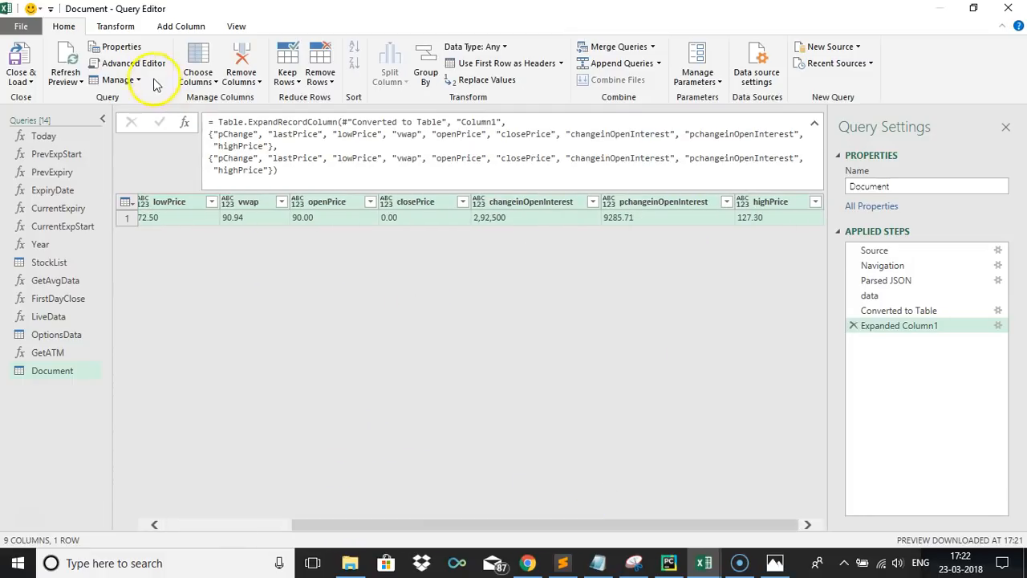
pyautogui.click(895, 186)
pyautogui.hotkey('ctrl', 'a')
pyautogui.write('g')
pyautogui.press('BackSpace')
pyautogui.write('GetOptionsData')
pyautogui.press('Return')
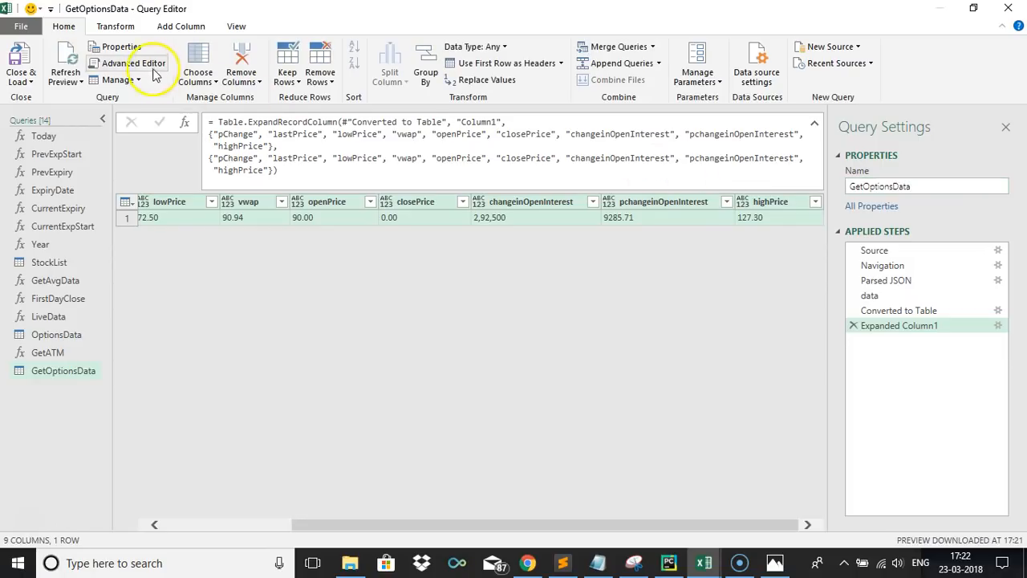
# In the GetOptionsData query code, insert the function header "(symbol as text, instrument as text, ExpiryDate as text) as table =>" above let
pyautogui.click(133, 63)
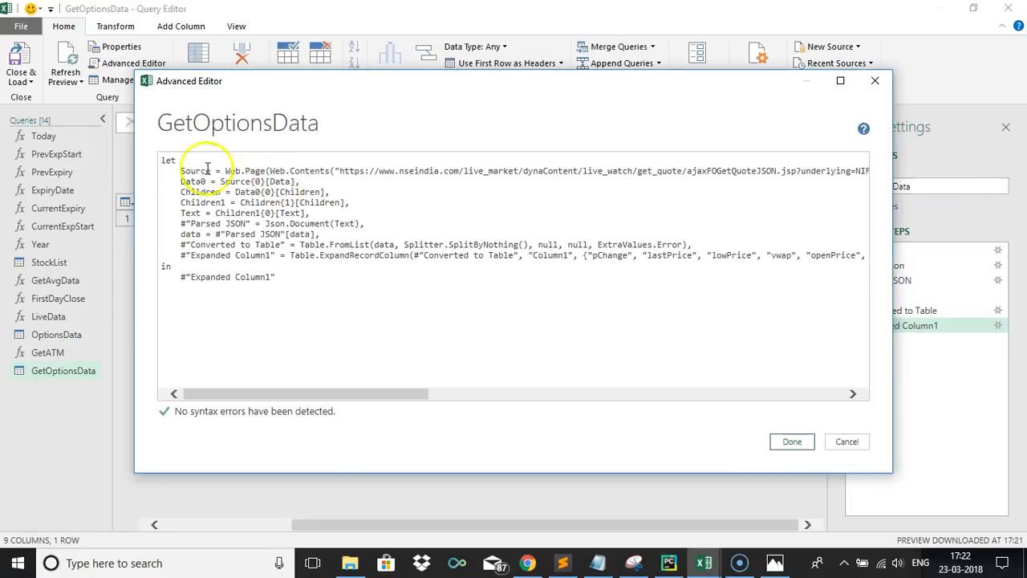
pyautogui.click(162, 161)
pyautogui.press('Return')
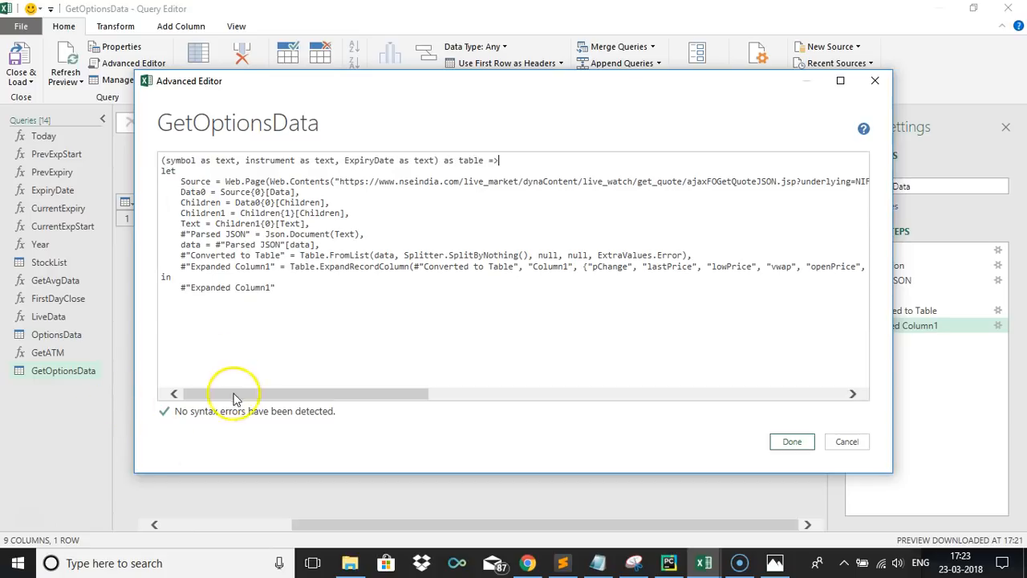
# In the Source step's ajaxFOGetQuoteJSON URL, replace the underlying value NIFTY with the concatenated symbol parameter
pyautogui.moveTo(257, 394); pyautogui.dragTo(473, 401)
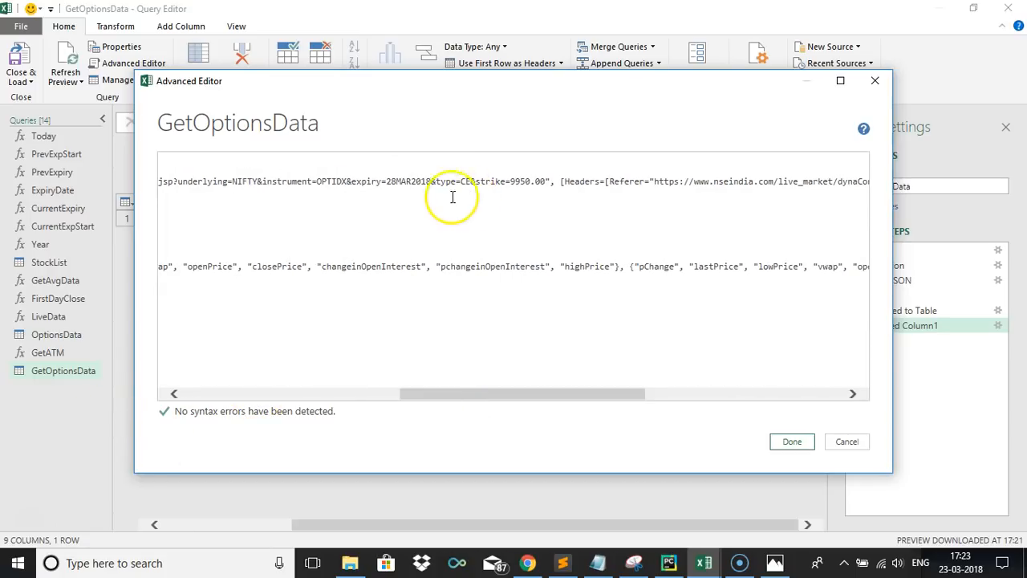
pyautogui.click(257, 180)
pyautogui.press('BackSpace')
pyautogui.press('BackSpace')
pyautogui.press('BackSpace')
pyautogui.press('BackSpace')
pyautogui.press('BackSpace')
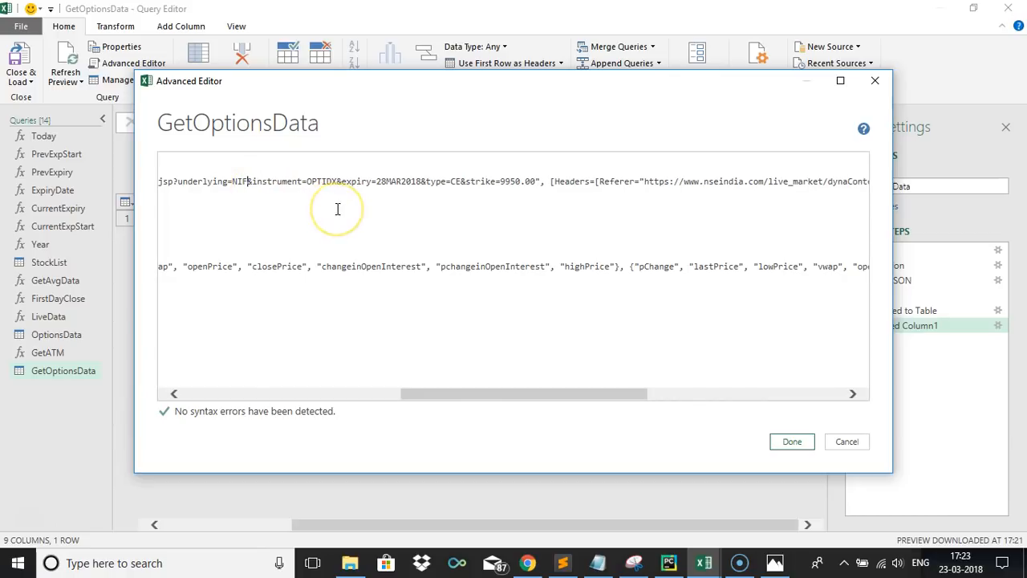
pyautogui.write('" & symo')
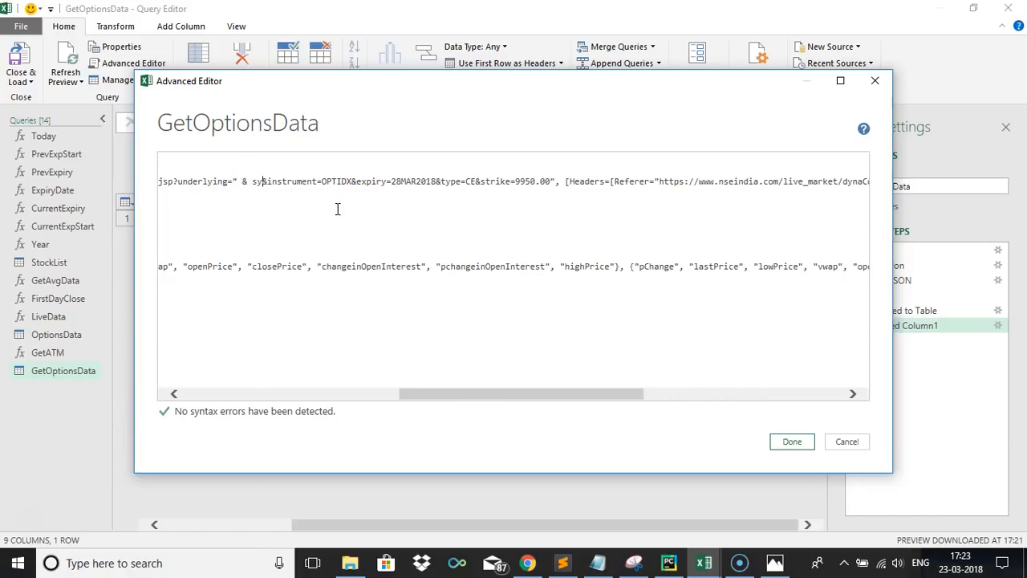
pyautogui.press('BackSpace')
pyautogui.write('bol')
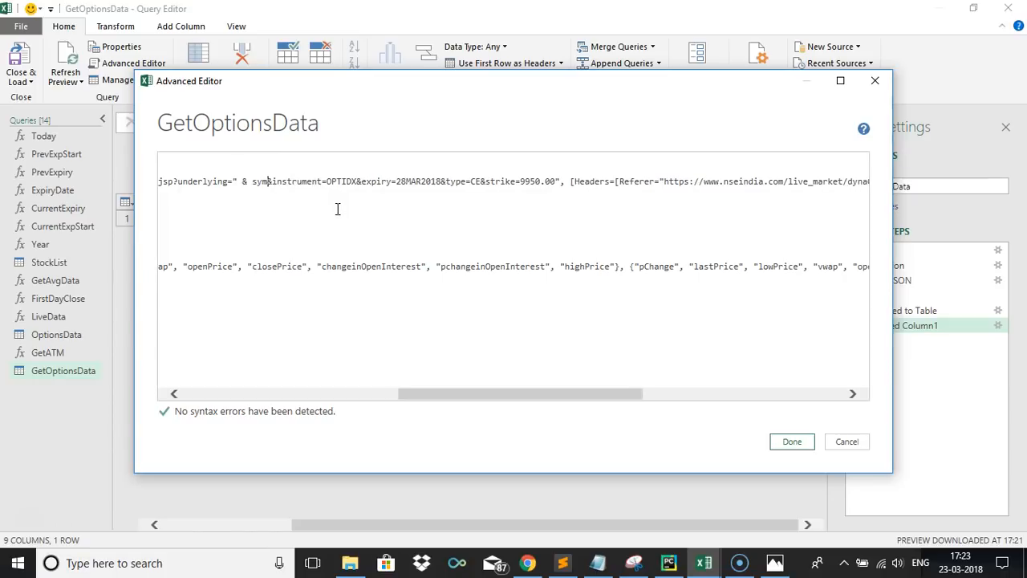
pyautogui.write(' & "')
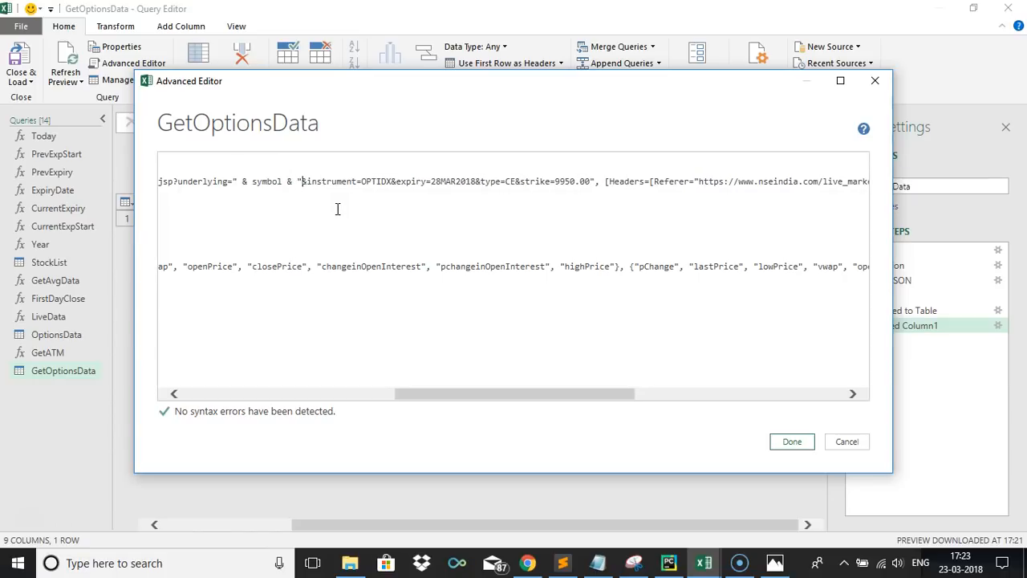
# Replace the OPTIDX instrument value in the ajaxFOGetQuoteJSON URL with the concatenated instrument parameter
pyautogui.press('BackSpace')
pyautogui.press('BackSpace')
pyautogui.press('BackSpace')
pyautogui.press('BackSpace')
pyautogui.press('BackSpace')
pyautogui.press('BackSpace')
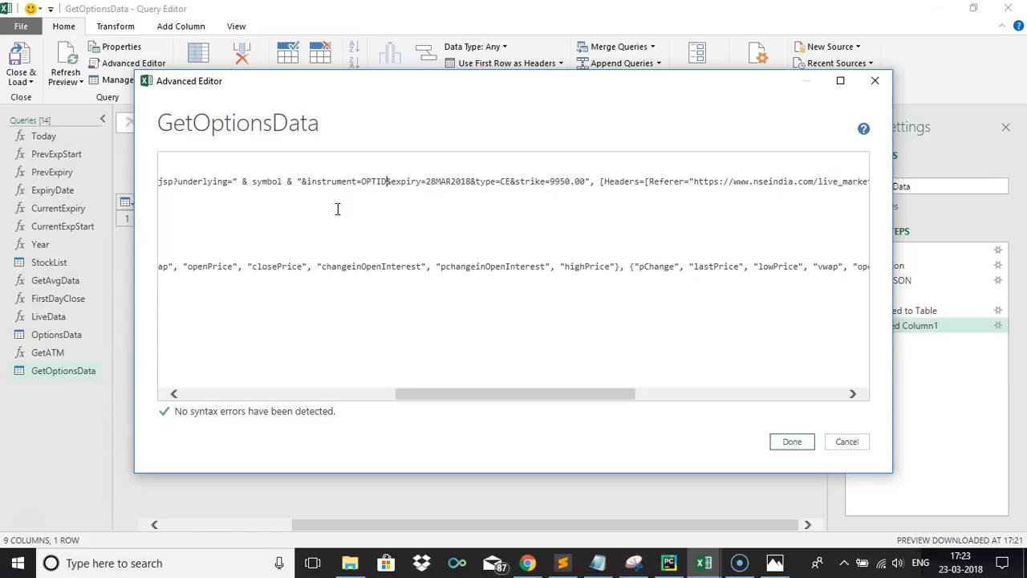
pyautogui.write('" ')
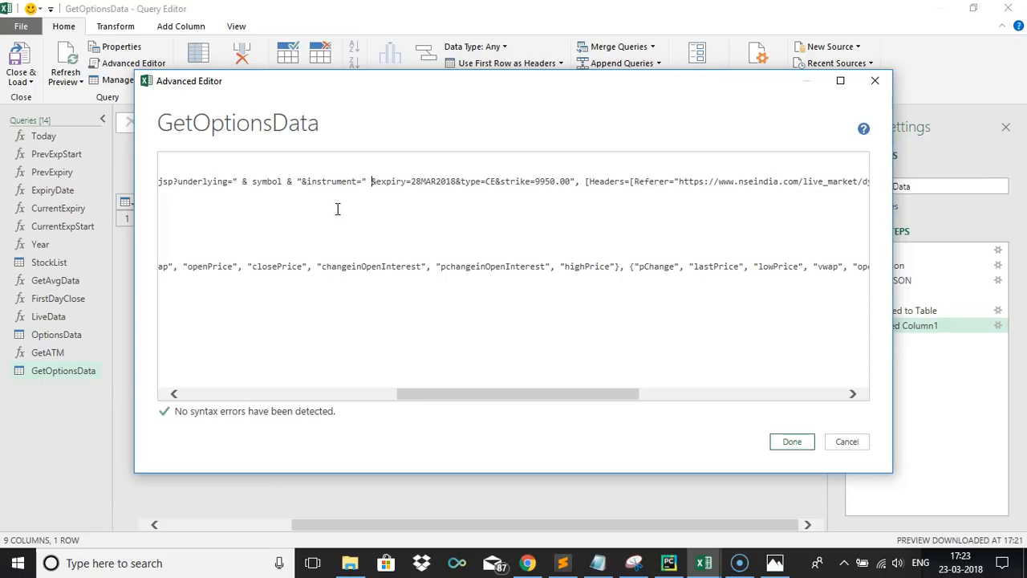
pyautogui.write('& instrume')
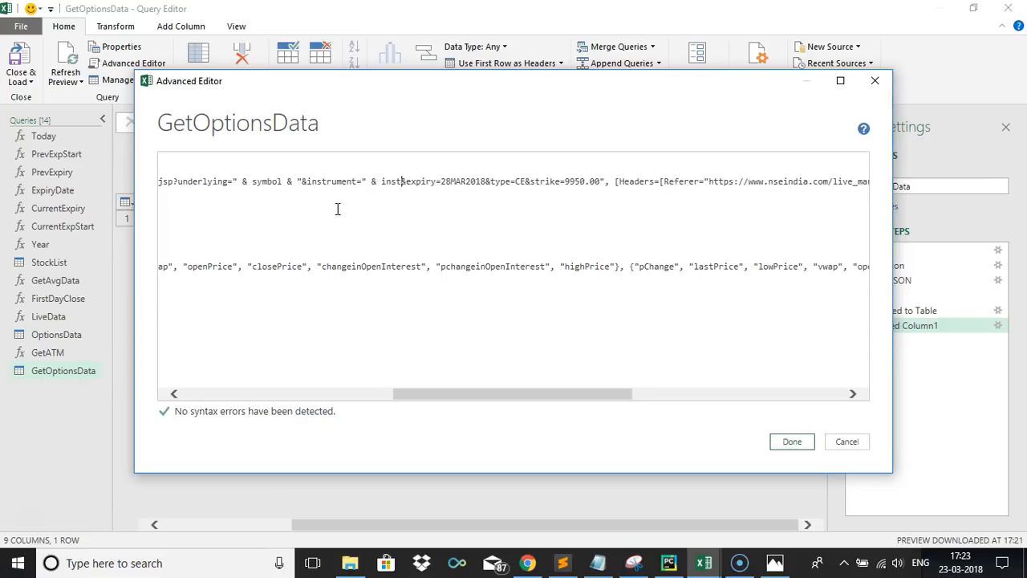
pyautogui.write('nt & "')
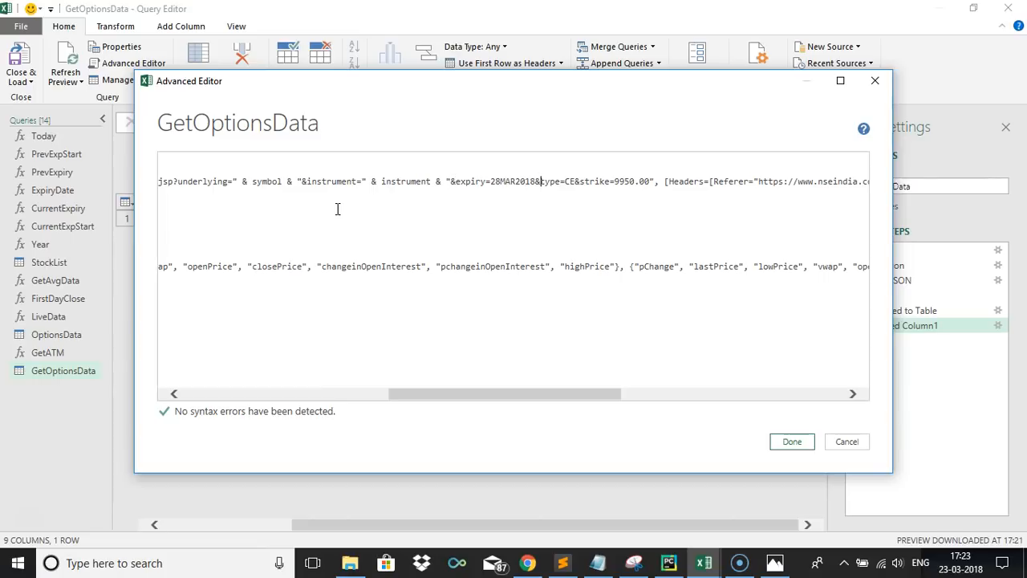
# Replace the expiry value 28MAR2018 in the ajaxFOGetQuoteJSON URL with the concatenated ExpiryDate parameter
pyautogui.press('BackSpace')
pyautogui.press('BackSpace')
pyautogui.press('BackSpace')
pyautogui.press('BackSpace')
pyautogui.press('BackSpace')
pyautogui.press('BackSpace')
pyautogui.press('BackSpace')
pyautogui.press('BackSpace')
pyautogui.press('BackSpace')
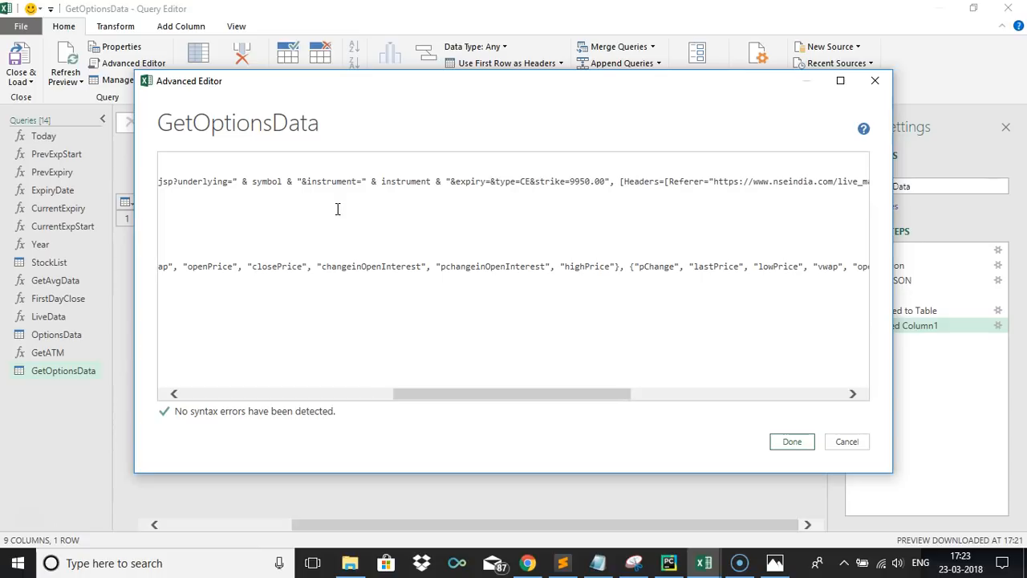
pyautogui.write('" & Ex')
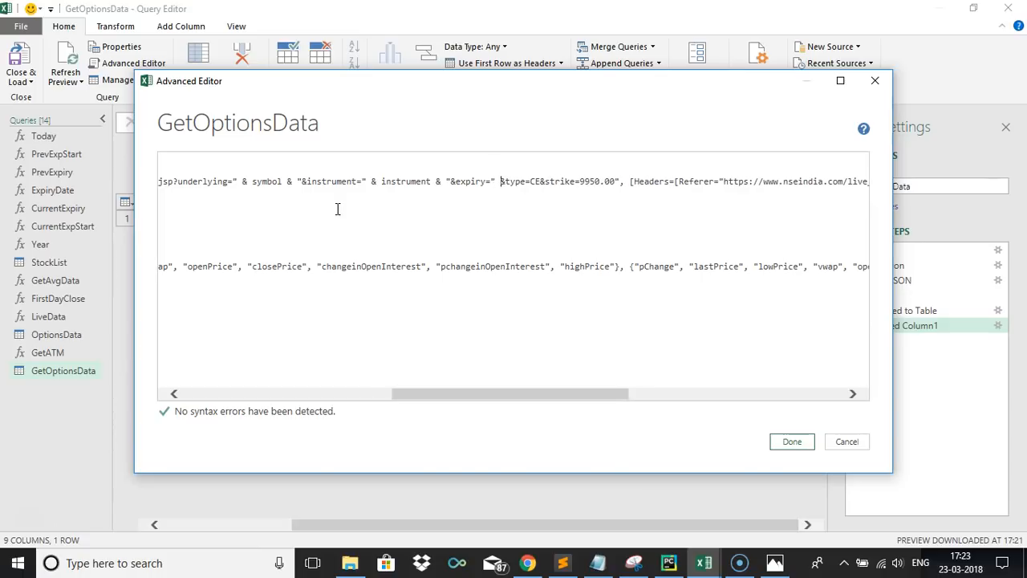
pyautogui.write('piryDate ')
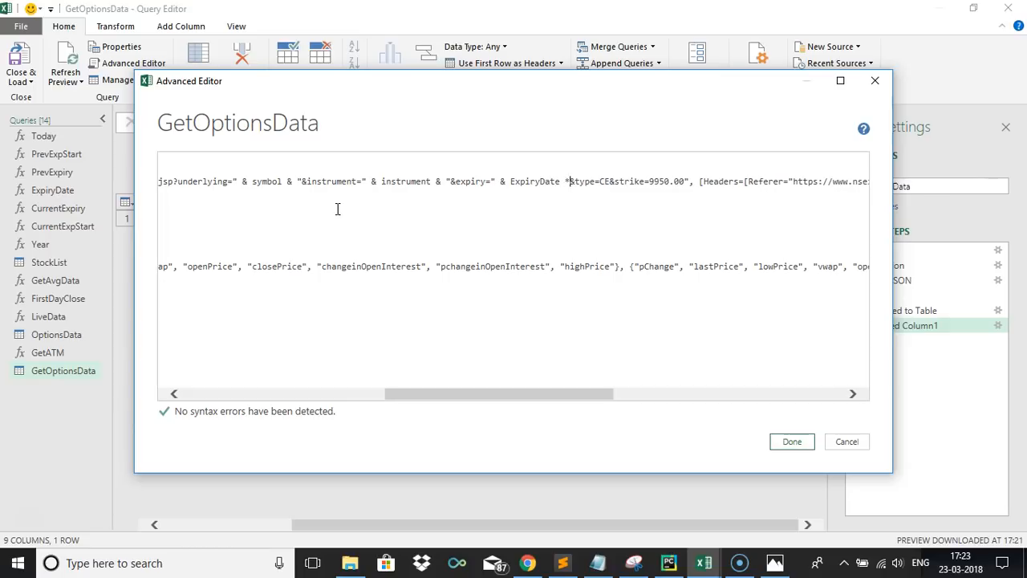
pyautogui.write('& "&')
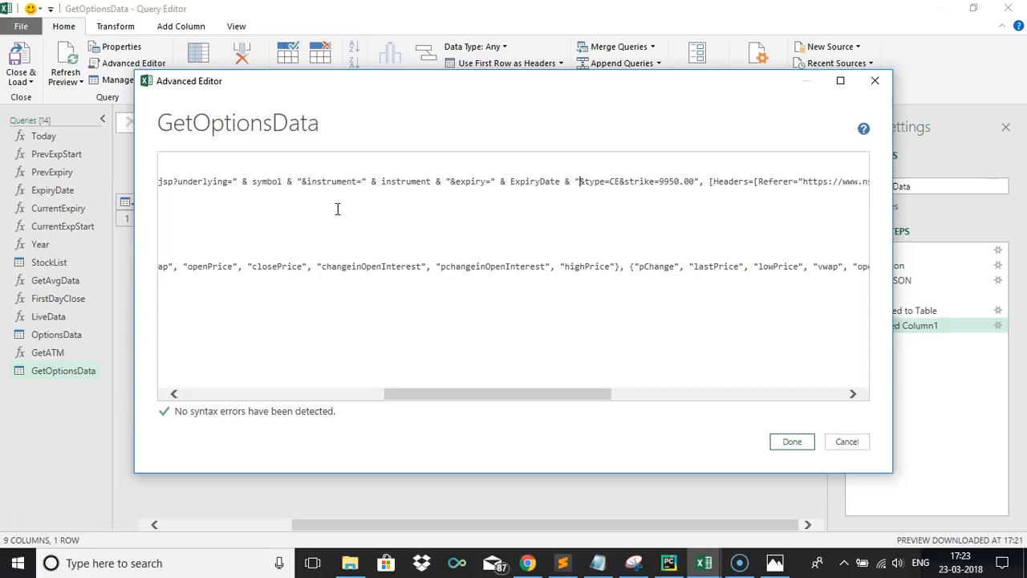
# Replace the strike value 9950.00 that ends the ajaxFOGetQuoteJSON URL with the concatenated name strikePrice
pyautogui.press('BackSpace')
pyautogui.press('BackSpace')
pyautogui.press('BackSpace')
pyautogui.press('BackSpace')
pyautogui.press('BackSpace')
pyautogui.press('BackSpace')
pyautogui.press('BackSpace')
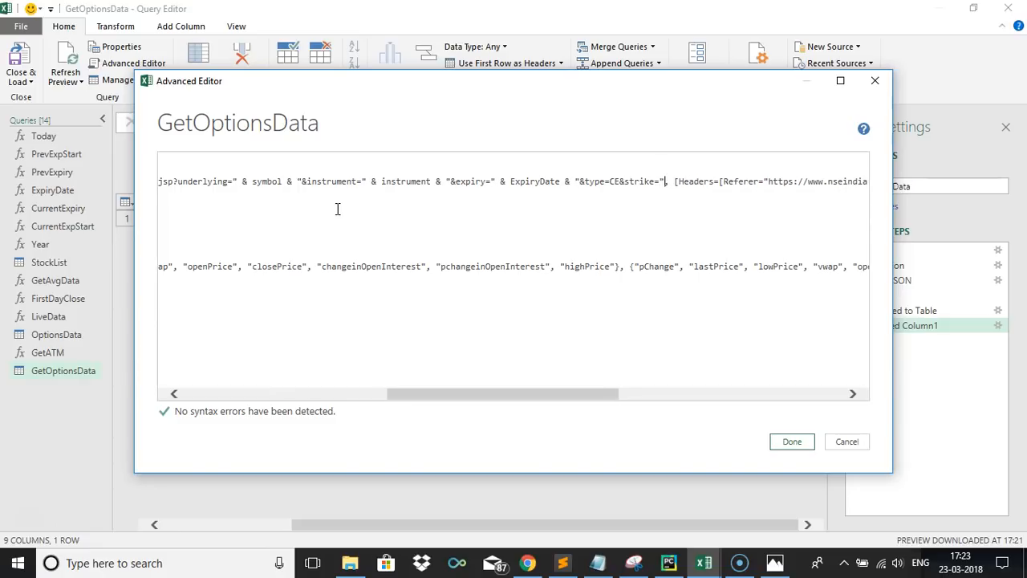
pyautogui.write('& strikePrice')
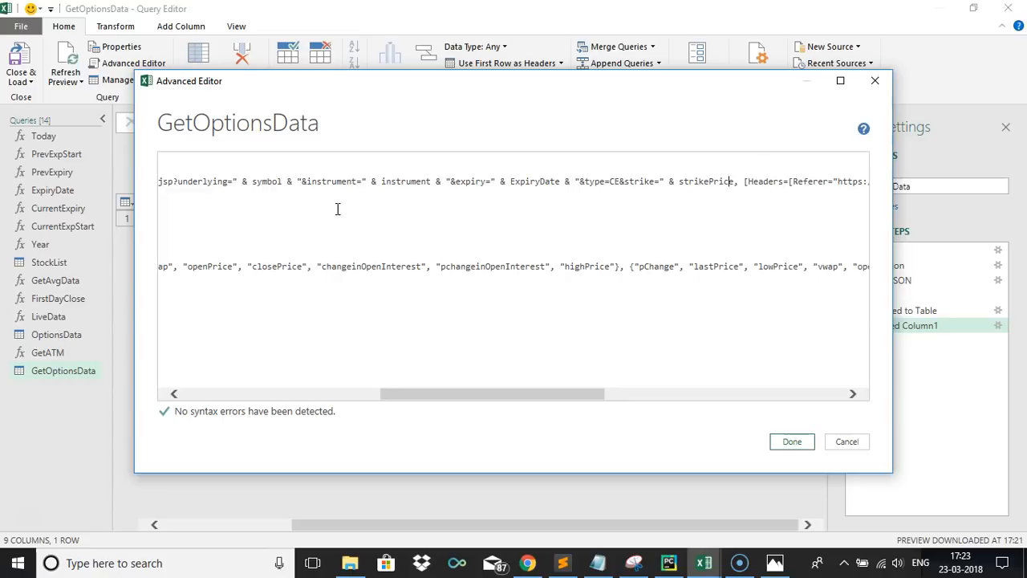
# In the Referer header URL, replace the underlying value NIFTY with the concatenated symbol parameter
pyautogui.moveTo(429, 393); pyautogui.dragTo(713, 401)
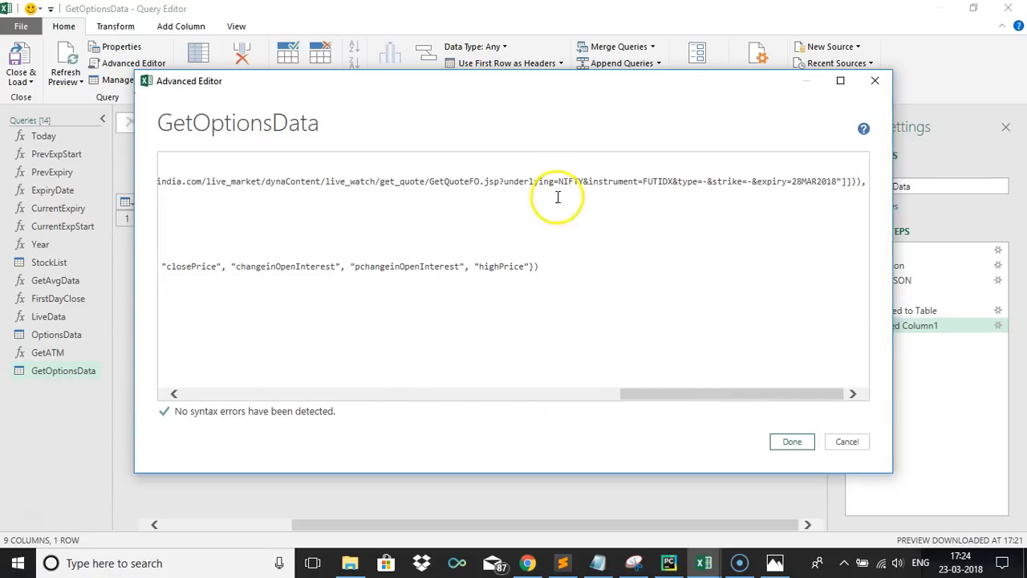
pyautogui.moveTo(588, 181); pyautogui.dragTo(590, 181)
pyautogui.press('BackSpace')
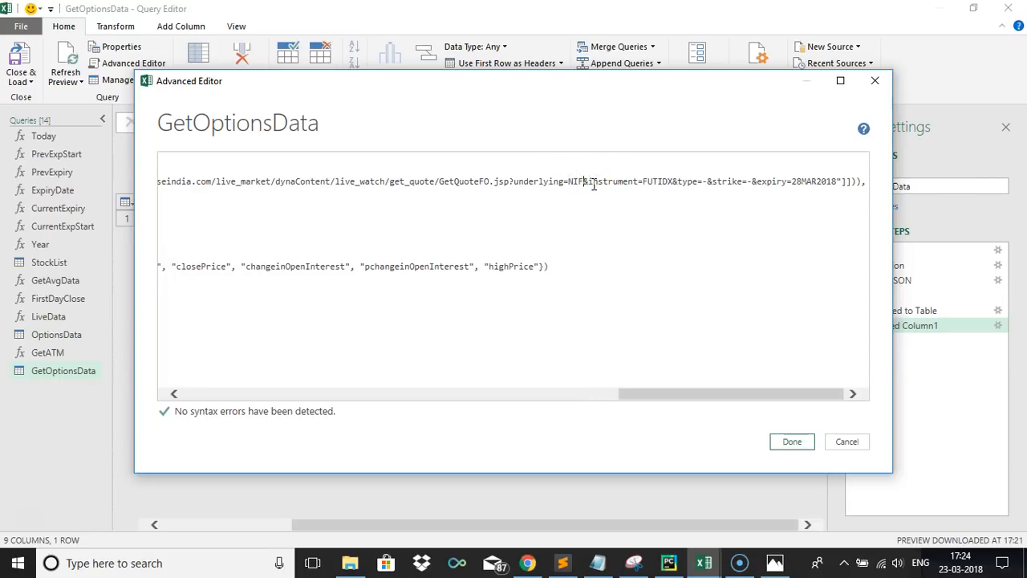
pyautogui.write('" & symb')
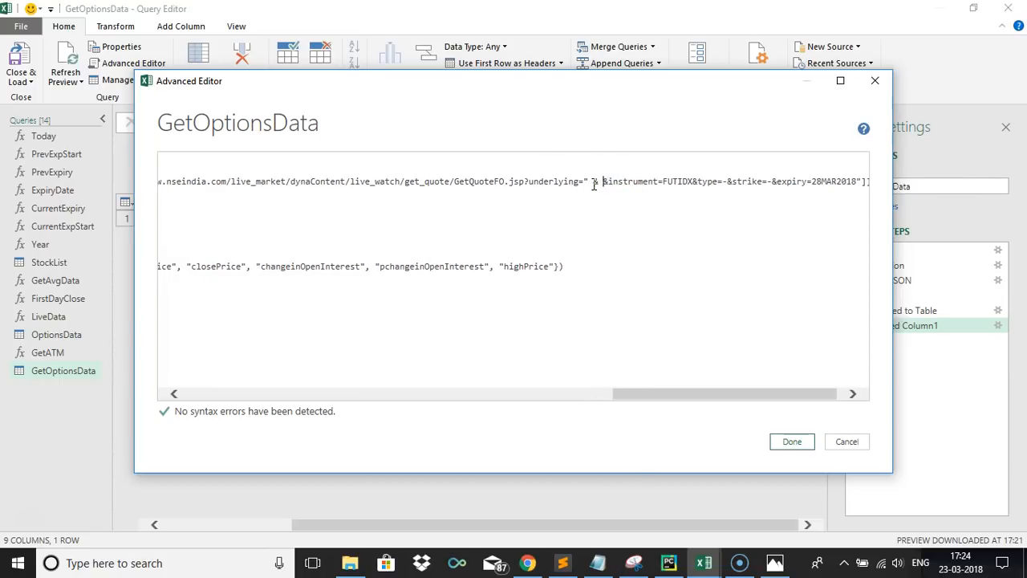
pyautogui.write('ol & "')
pyautogui.click(716, 224)
# Replace the FUTIDX instrument value in the Referer URL with the concatenated instrument parameter
pyautogui.click(742, 182)
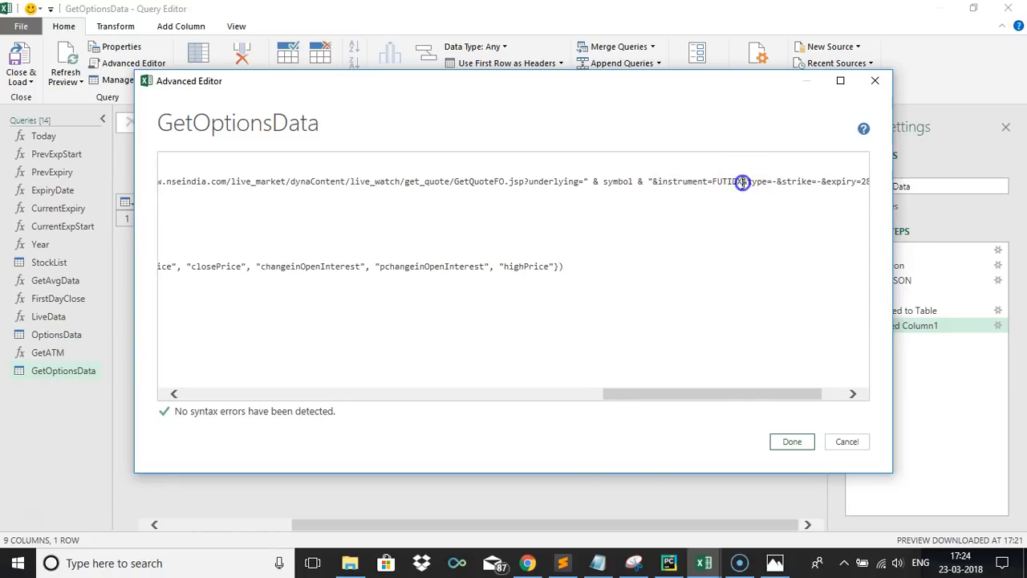
pyautogui.press('BackSpace')
pyautogui.press('BackSpace')
pyautogui.press('BackSpace')
pyautogui.press('BackSpace')
pyautogui.press('BackSpace')
pyautogui.press('BackSpace')
pyautogui.write('" & instru')
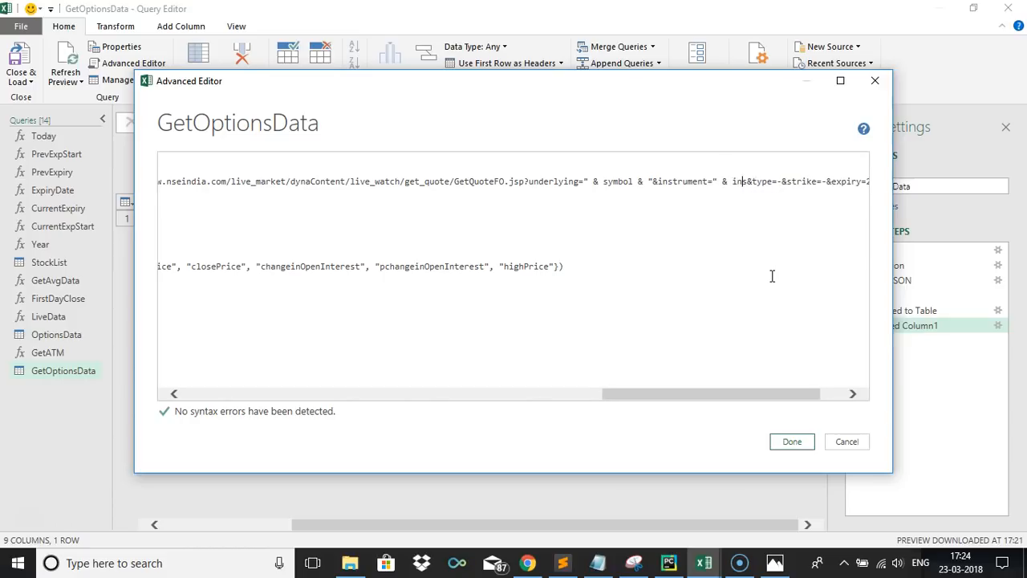
pyautogui.write('ment &')
# Replace the expiry value 28MAR2018 that ends the Referer URL with the concatenated ExpiryDate parameter
pyautogui.moveTo(776, 393); pyautogui.dragTo(813, 394)
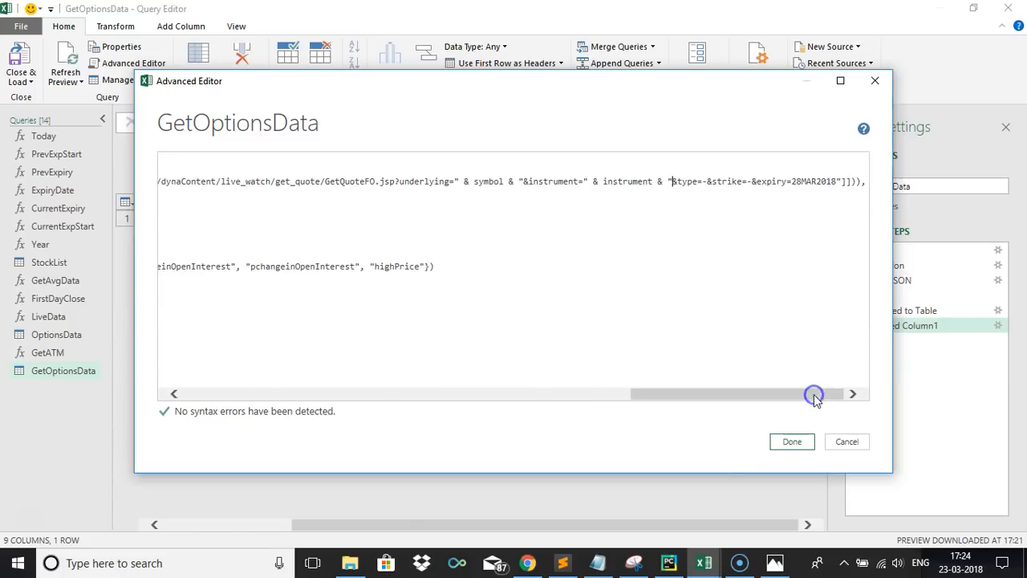
pyautogui.click(837, 181)
pyautogui.press('BackSpace')
pyautogui.press('BackSpace')
pyautogui.press('BackSpace')
pyautogui.press('BackSpace')
pyautogui.press('BackSpace')
pyautogui.press('BackSpace')
pyautogui.press('BackSpace')
pyautogui.press('BackSpace')
pyautogui.press('BackSpace')
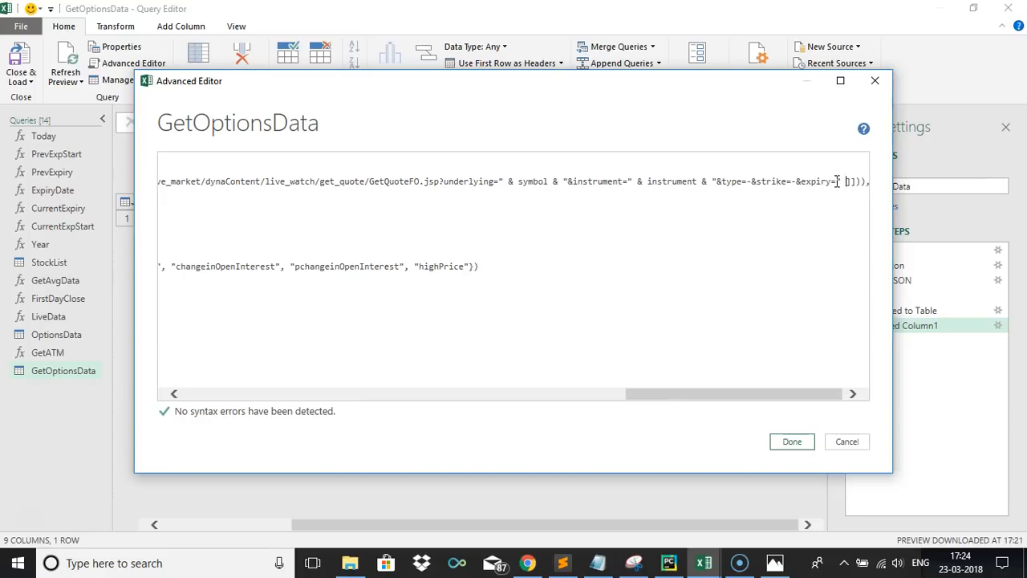
pyautogui.write('& Expiry')
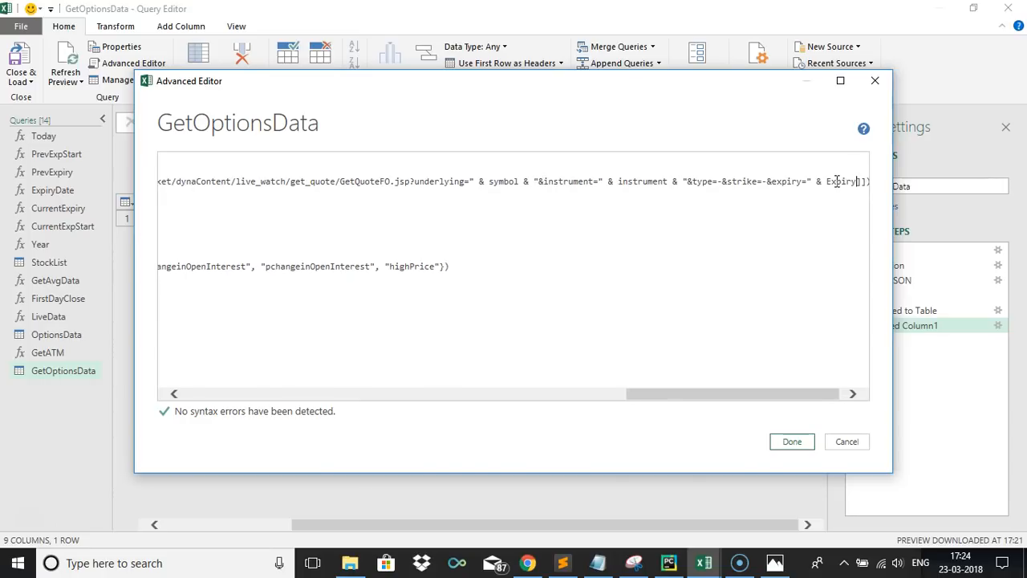
pyautogui.write('Date')
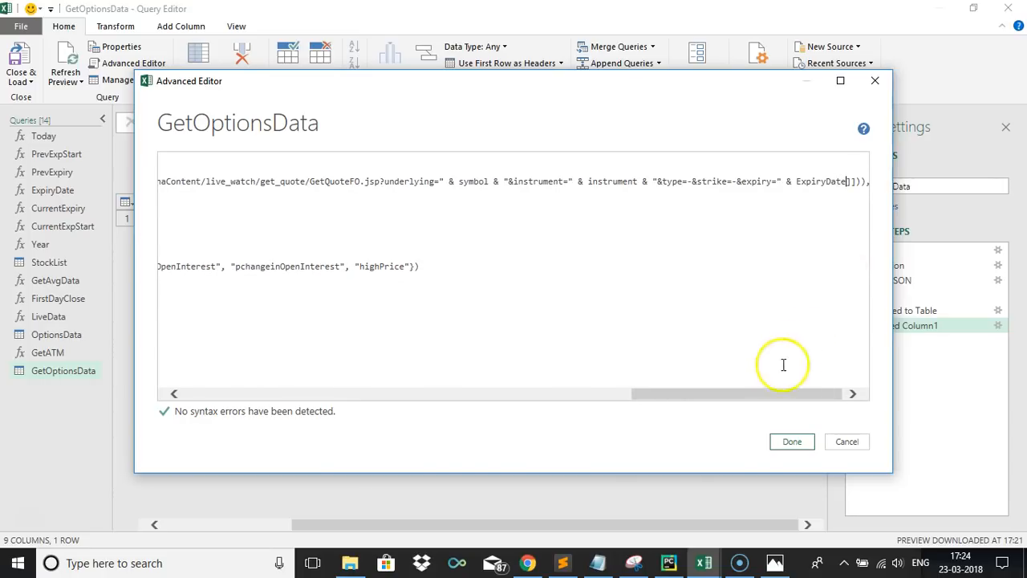
# Add a fourth parameter, "StrikePrice as text", to the function header and apply the edited query code
pyautogui.moveTo(768, 394); pyautogui.dragTo(260, 366)
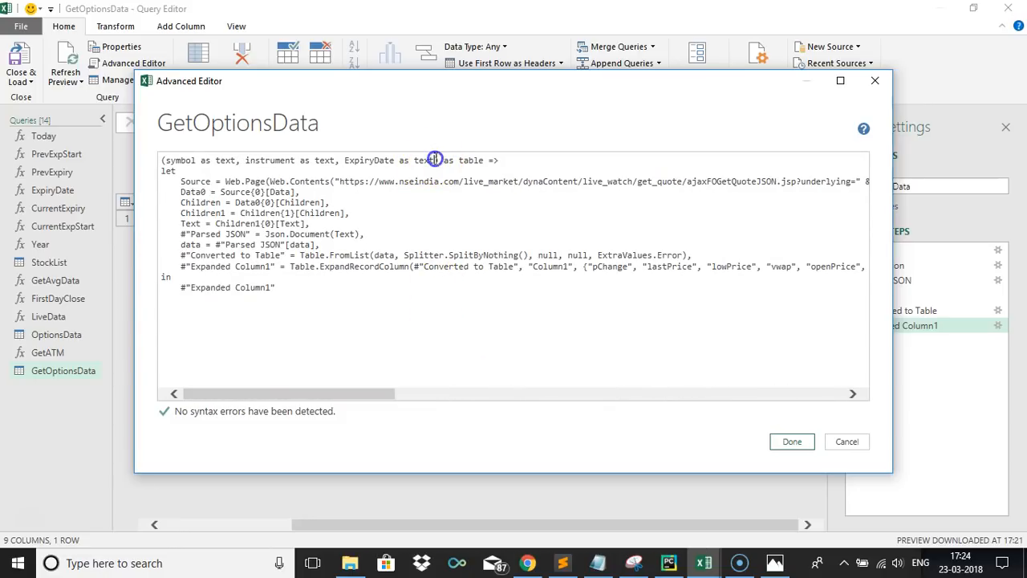
pyautogui.write('ikePrice')
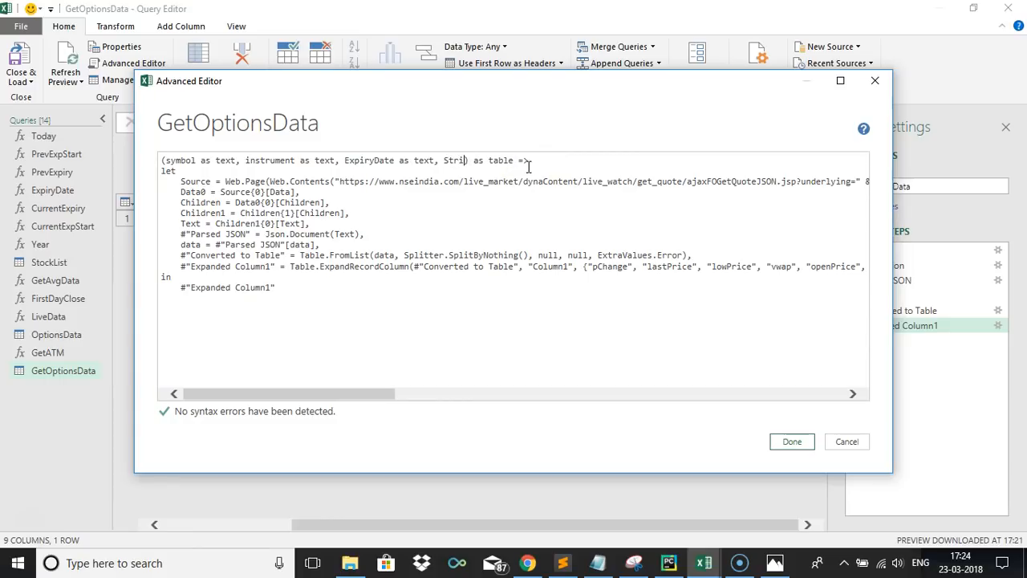
pyautogui.write(' as text')
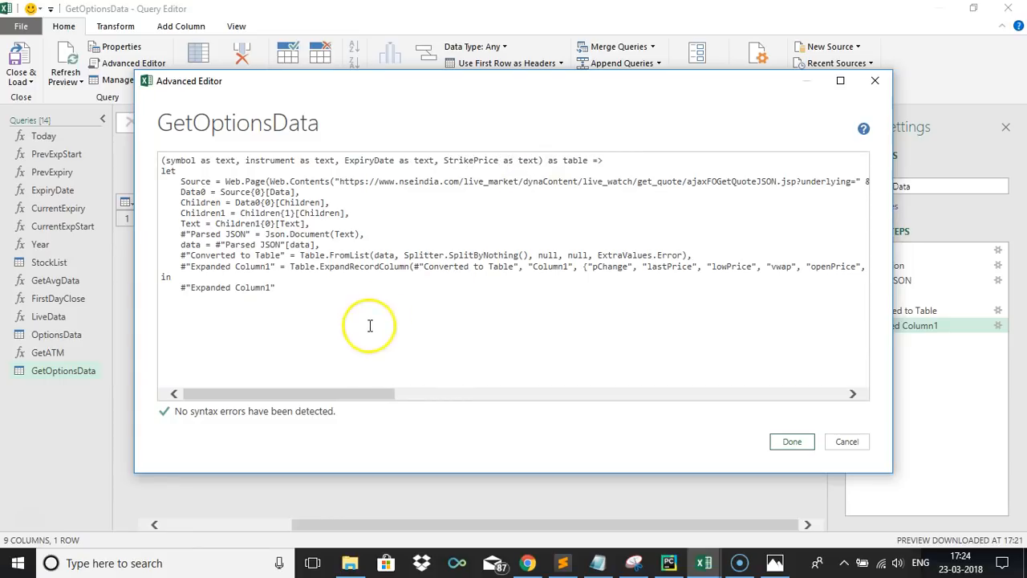
pyautogui.moveTo(336, 394); pyautogui.dragTo(598, 392)
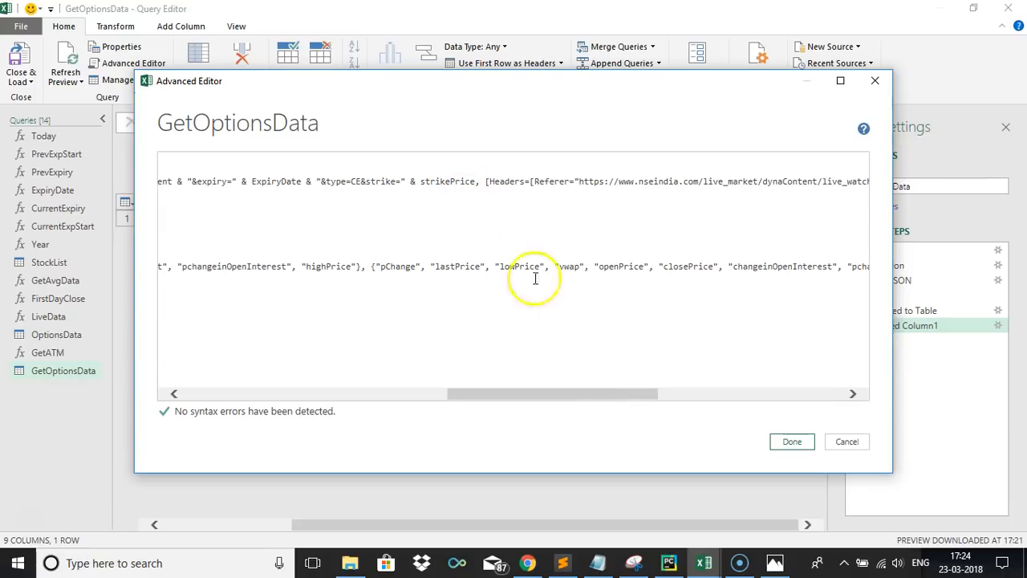
pyautogui.click(790, 444)
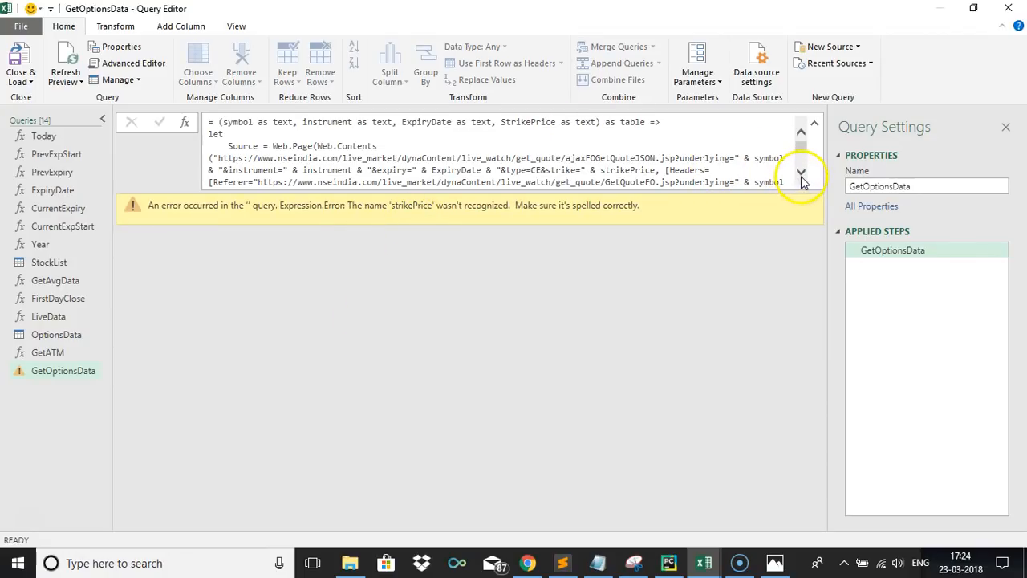
# Correct the header parameter's spelling to strikePrice so it matches the name used in the URL
pyautogui.click(503, 122)
pyautogui.press('BackSpace')
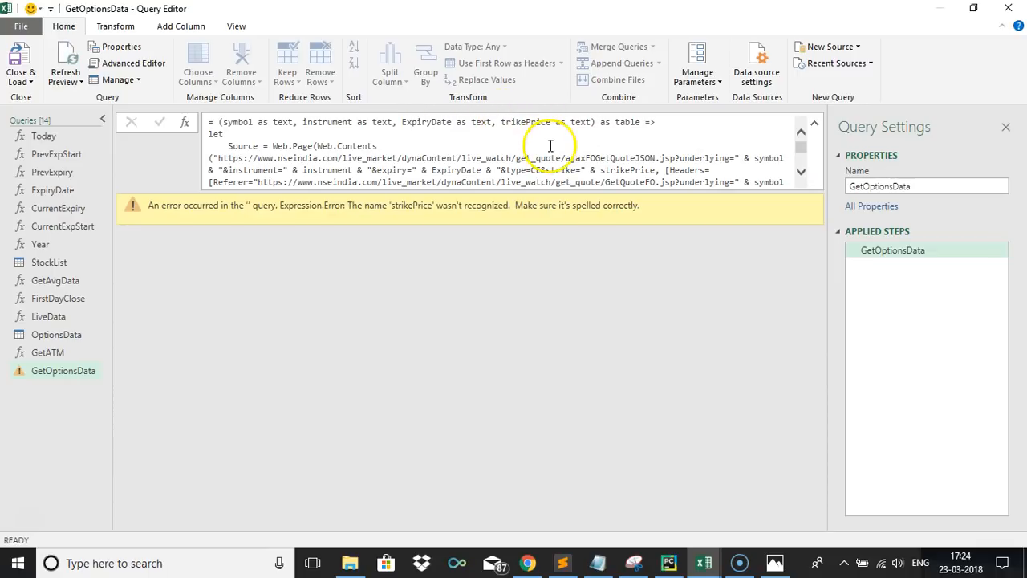
pyautogui.write('s')
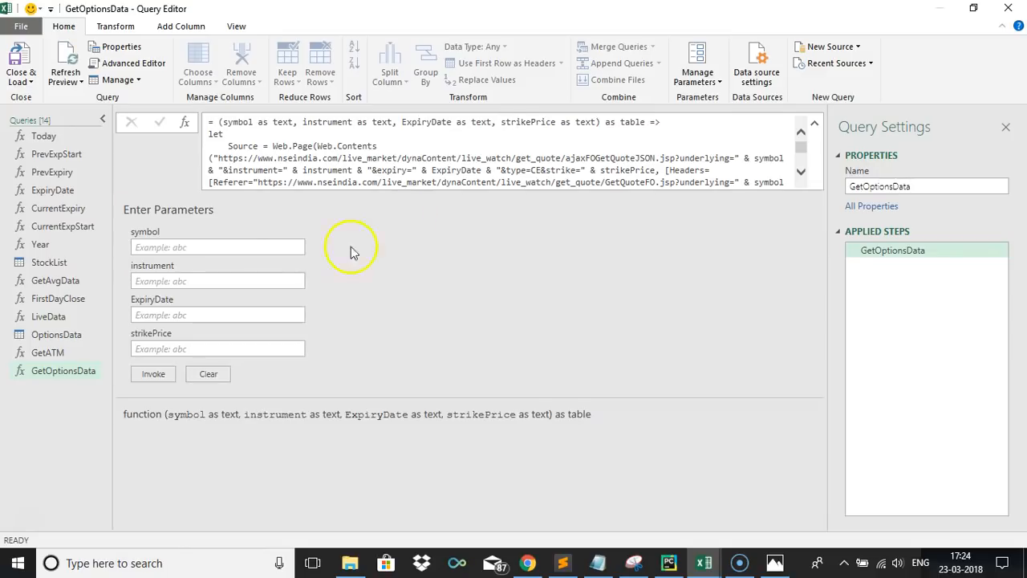
# Invoke GetOptionsData with symbol NIFTY, instrument OPTIDX, ExpiryDate 28MAR2018 and strikePrice 10350
pyautogui.click(258, 245)
pyautogui.write('NIFTY')
pyautogui.press('Tab')
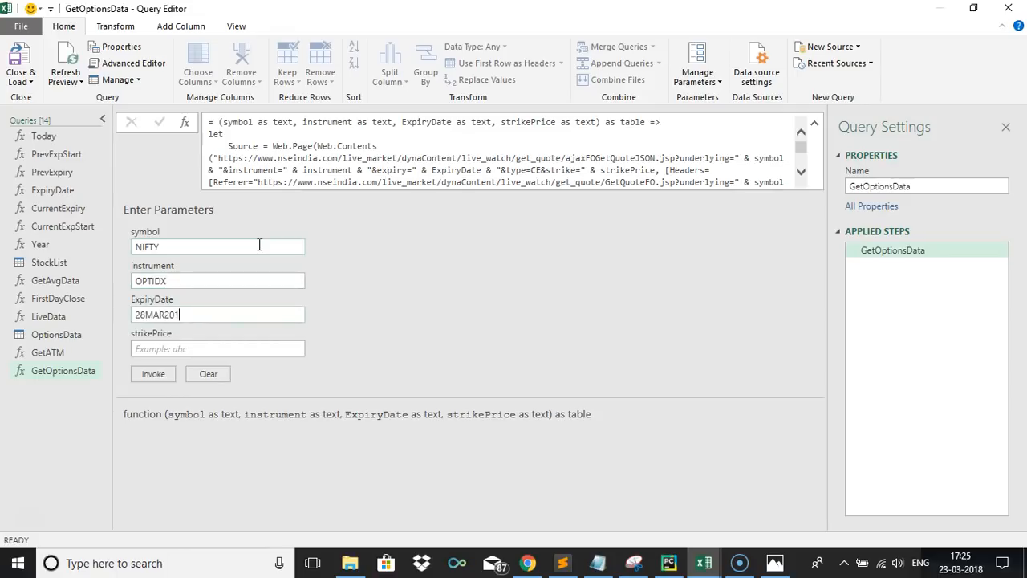
pyautogui.press('Tab')
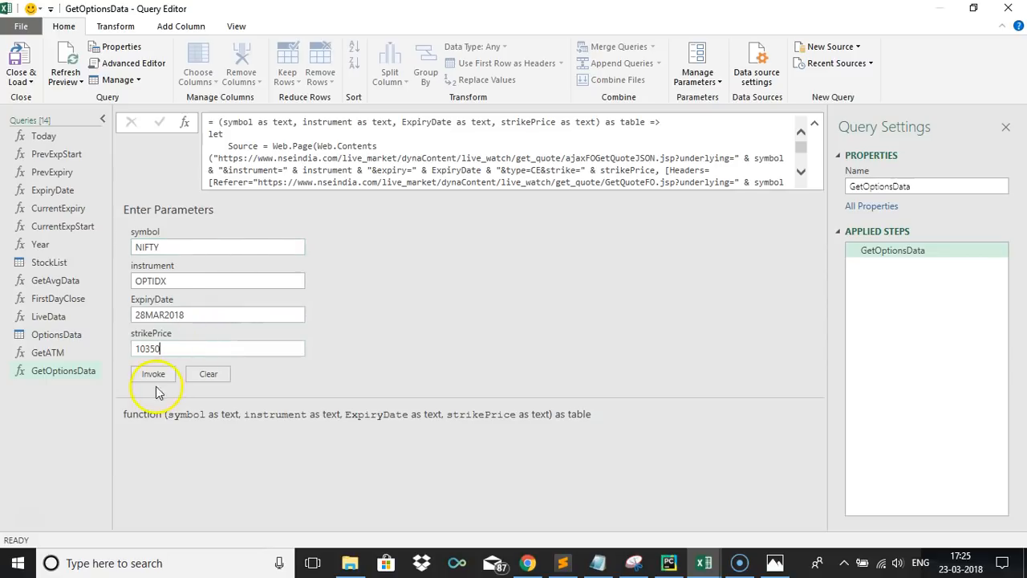
pyautogui.click(153, 375)
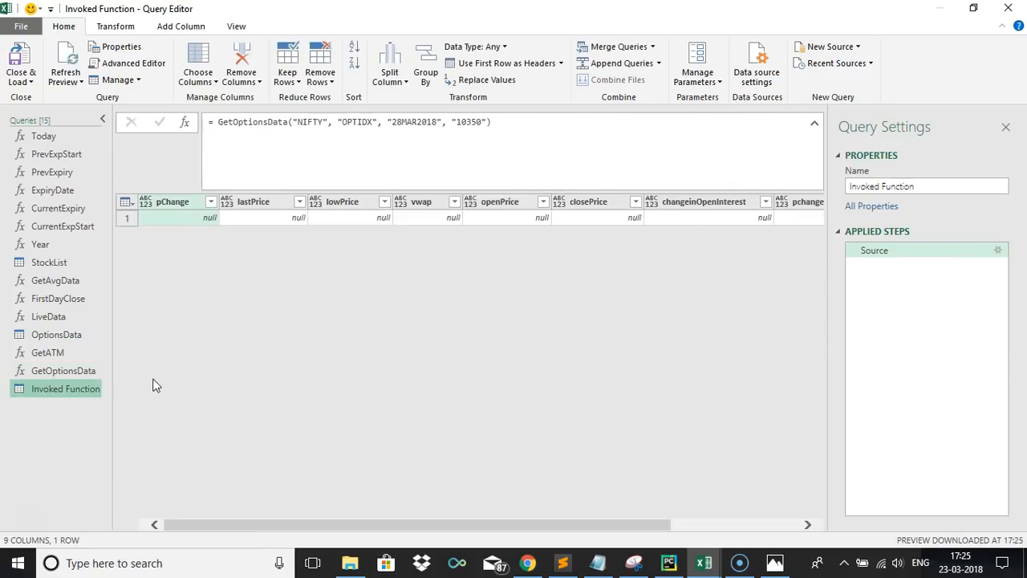
# Check the strike price format in the NSE quote page's strike list and set the invoked function's fourth argument to "10350.00"
pyautogui.click(527, 562)
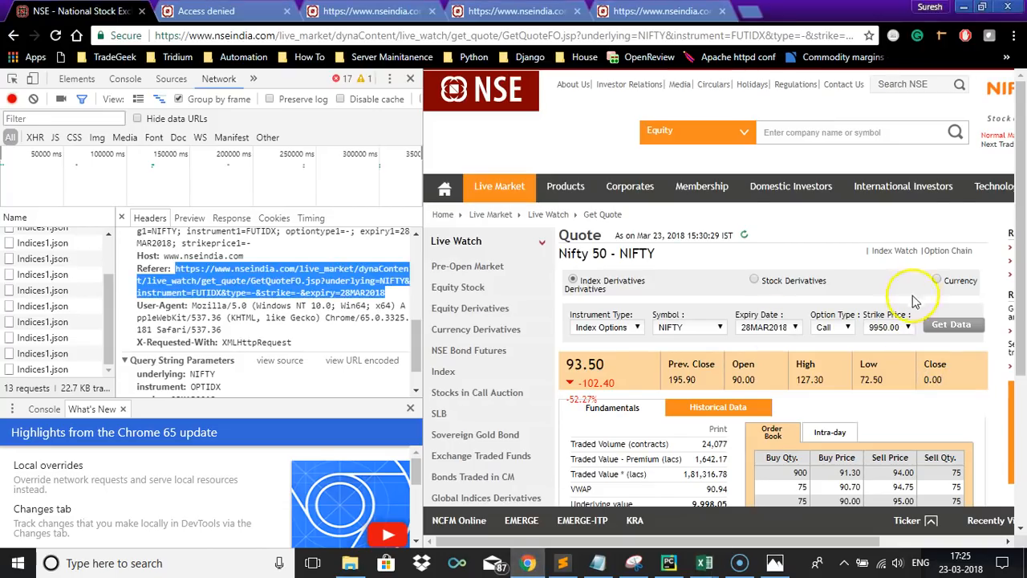
pyautogui.click(908, 328)
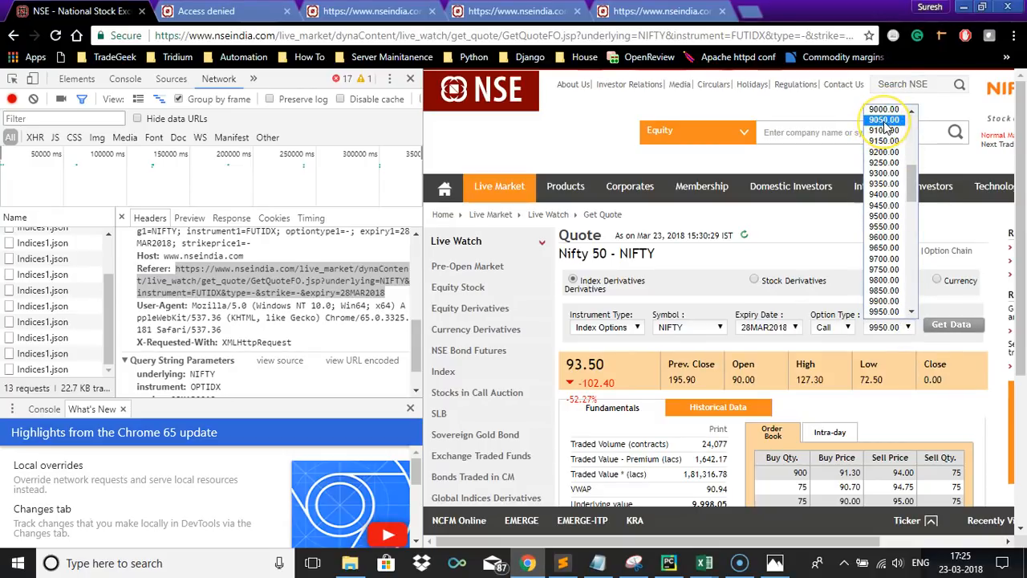
pyautogui.hotkey('alt', 'Tab')
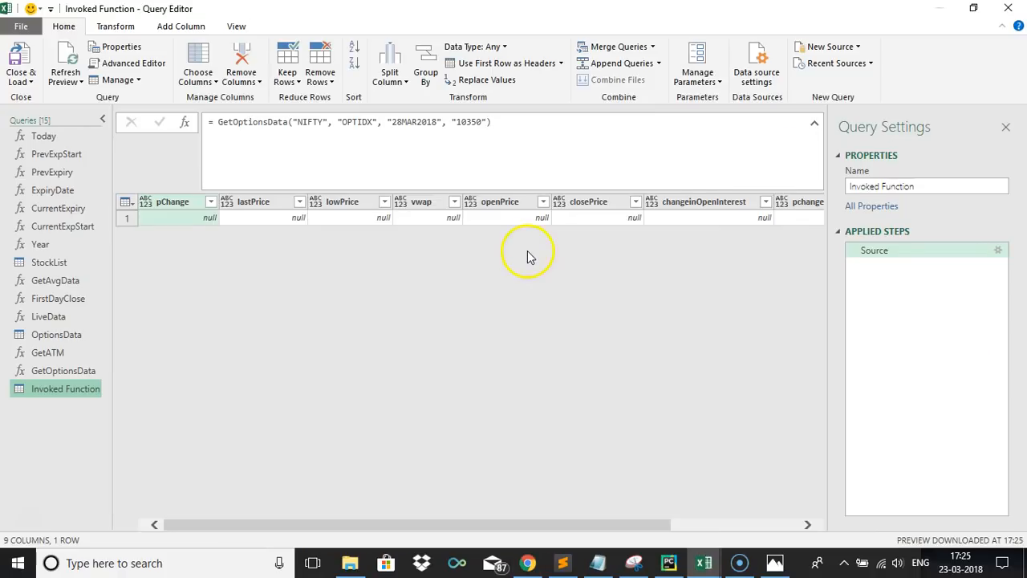
pyautogui.click(481, 122)
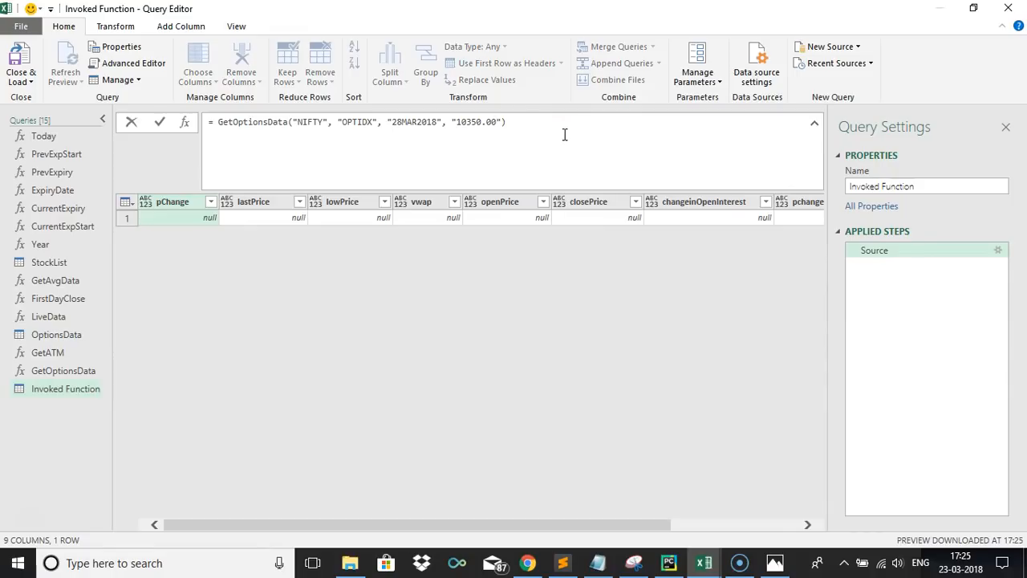
pyautogui.press('Return')
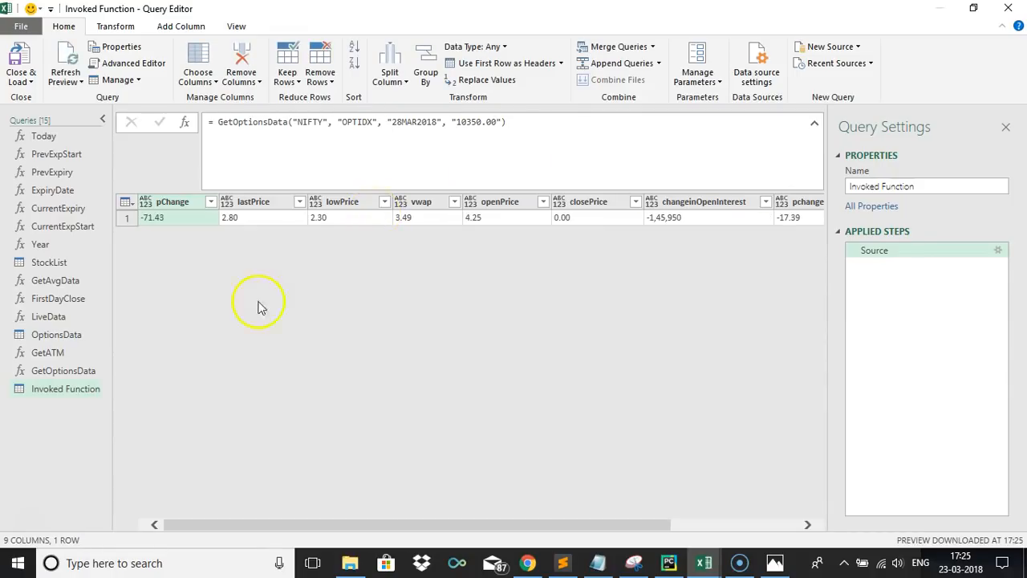
# Delete the Invoked Function query left over from testing GetOptionsData
pyautogui.click(67, 390)
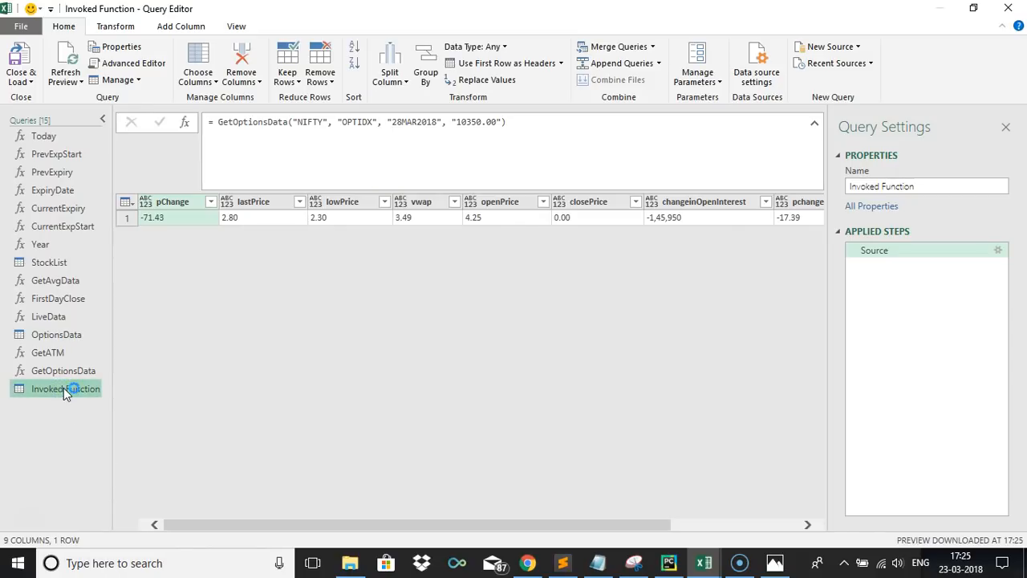
pyautogui.press('Delete')
pyautogui.click(574, 309)
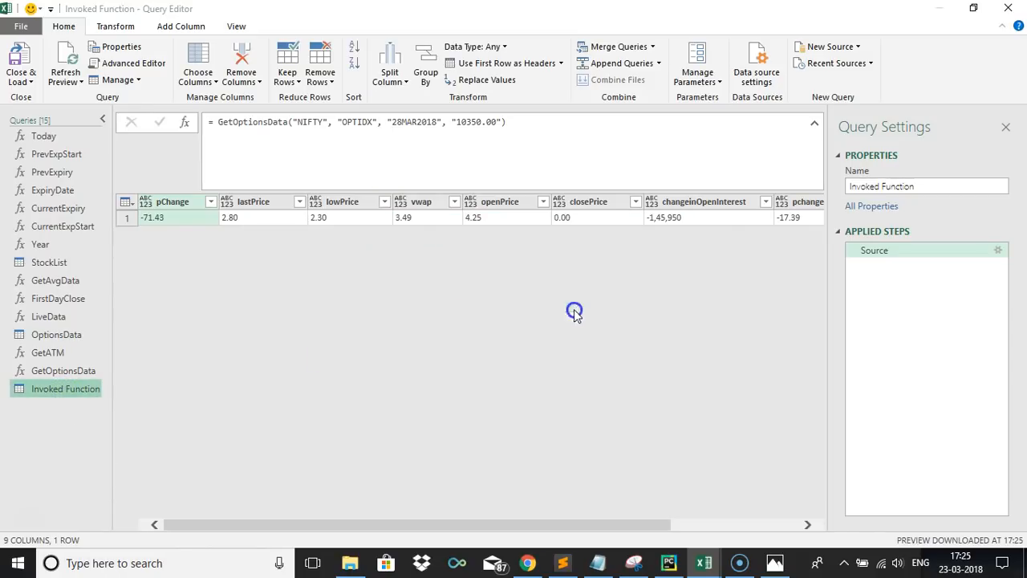
# Append & ".00" after strikePrice in the request URL of the GetOptionsData code, checking the StrikePrices format in OptionsData first, and apply the edit
pyautogui.click(87, 337)
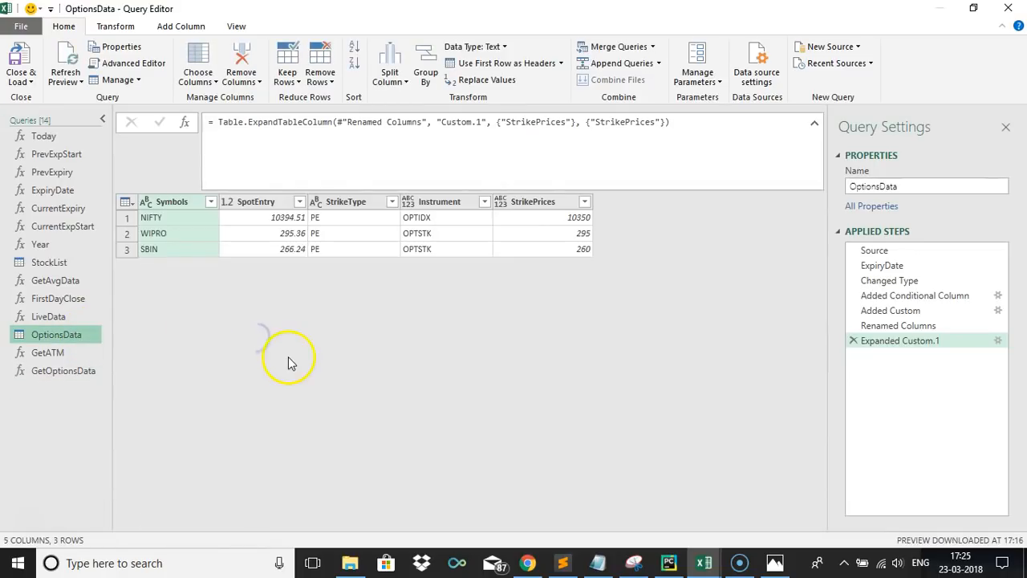
pyautogui.click(561, 218)
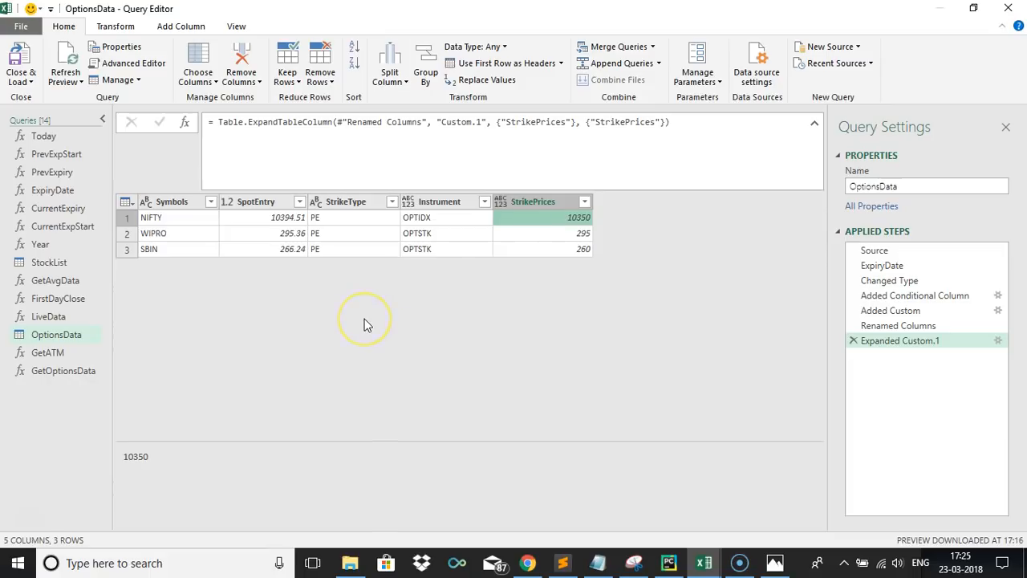
pyautogui.click(55, 374)
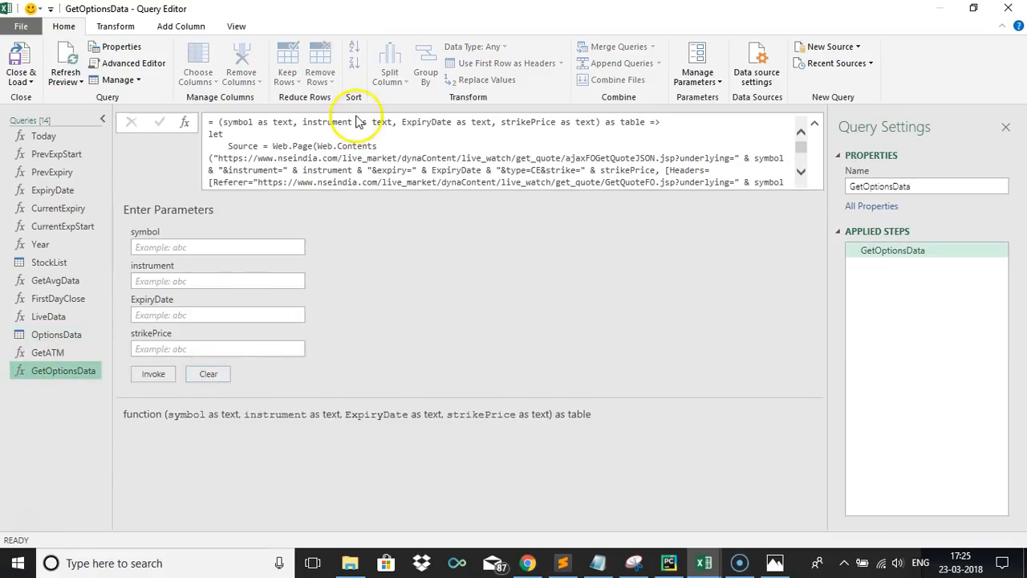
pyautogui.click(138, 64)
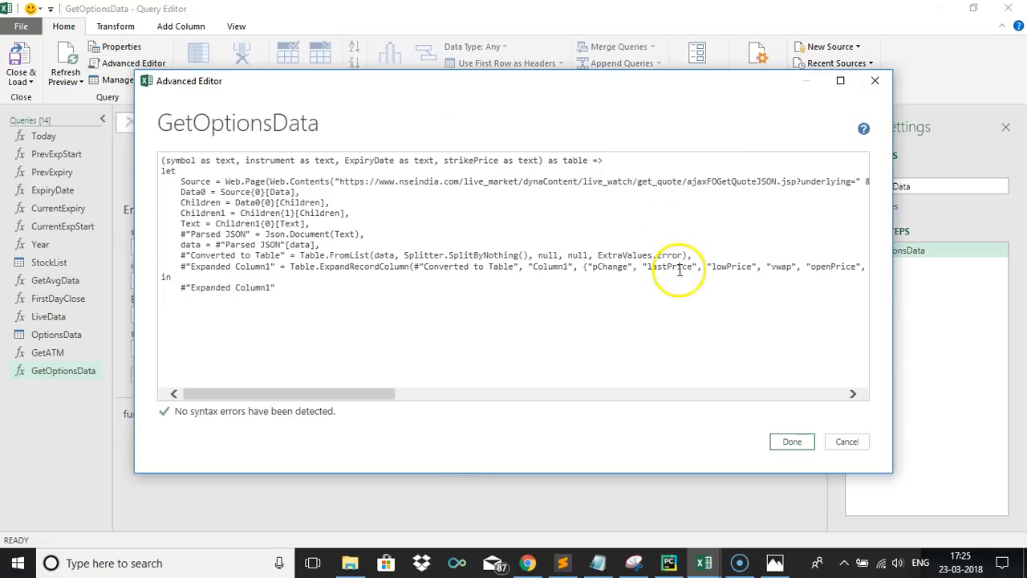
pyautogui.moveTo(369, 393); pyautogui.dragTo(597, 394)
pyautogui.click(594, 185)
pyautogui.write('& ".00"')
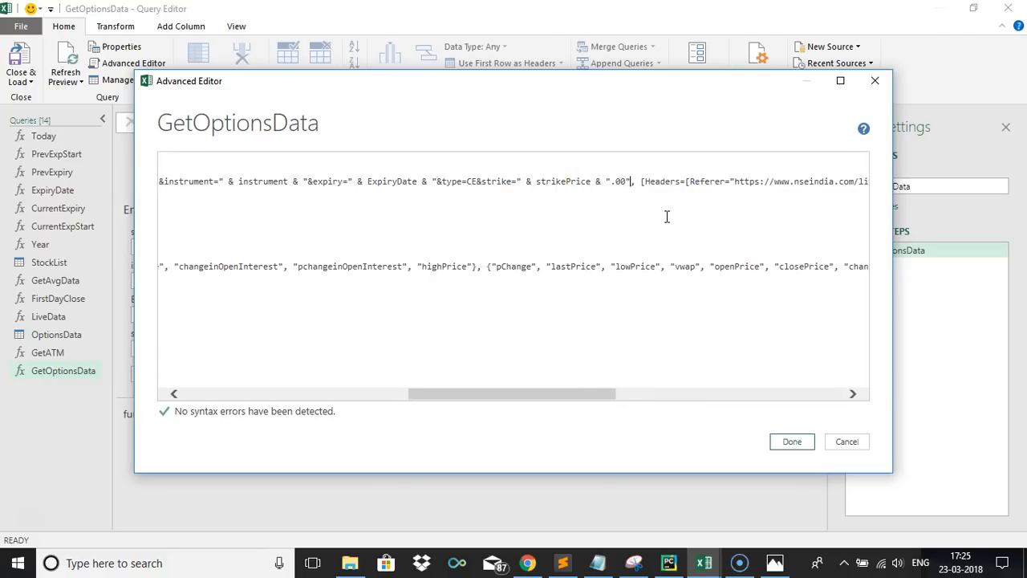
pyautogui.click(794, 441)
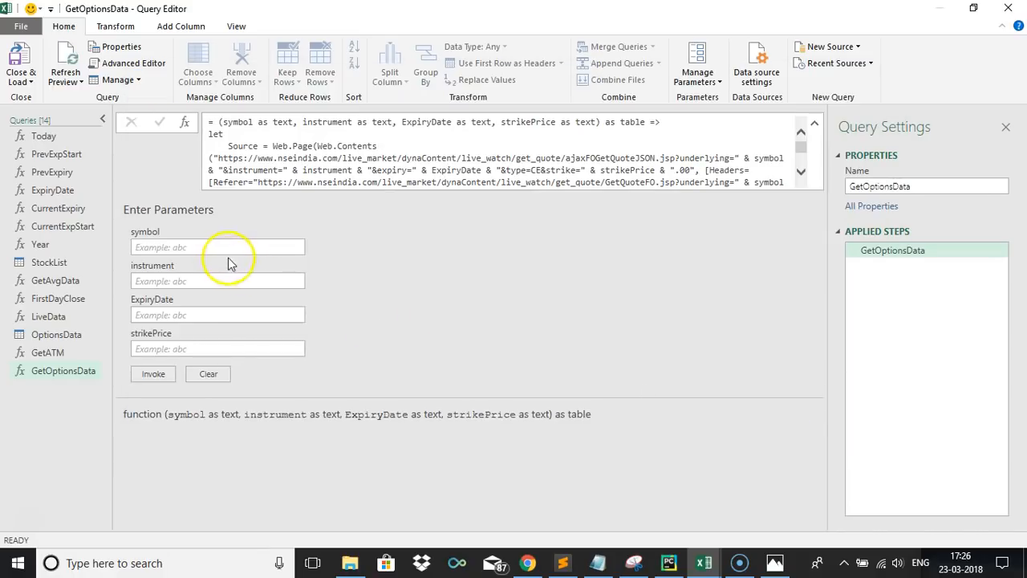
# Test GetOptionsData with symbol NIFTY, instrument OPTIDX, ExpiryDate 28MAR2018 and strikePrice 10350, and delete the resulting query
pyautogui.click(222, 249)
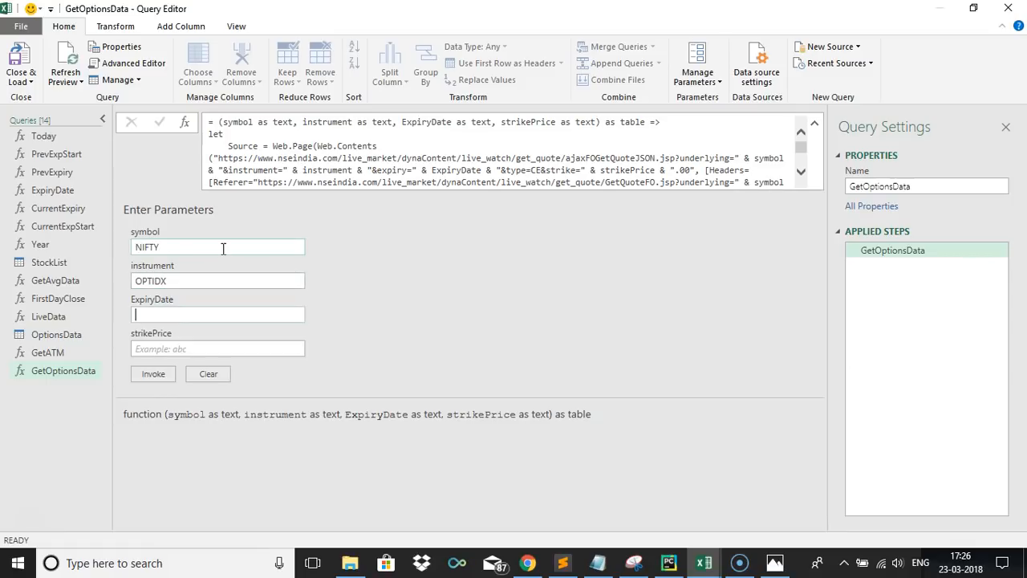
pyautogui.press('Tab')
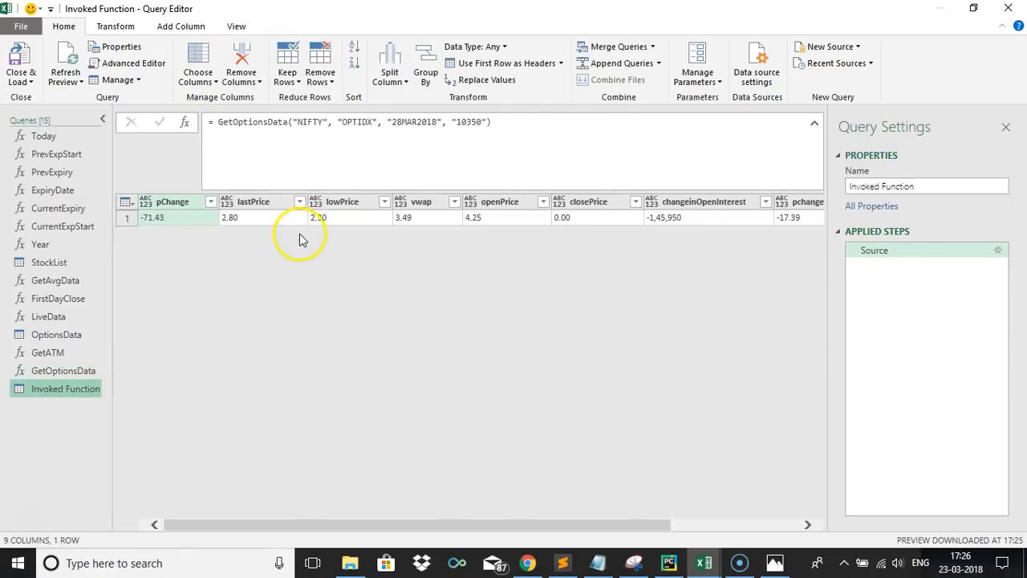
pyautogui.click(97, 410)
pyautogui.click(78, 391)
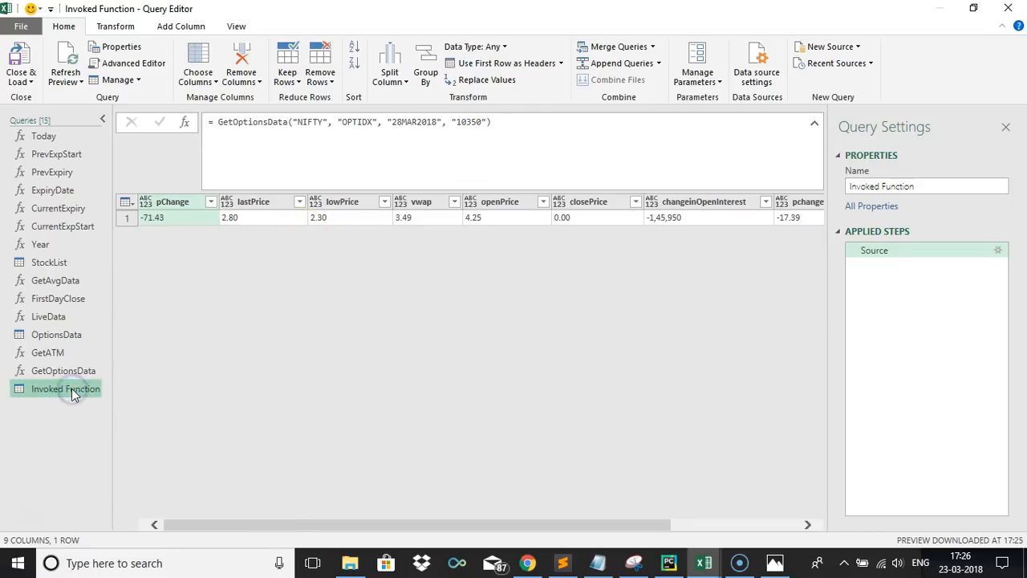
pyautogui.press('Delete')
pyautogui.click(574, 307)
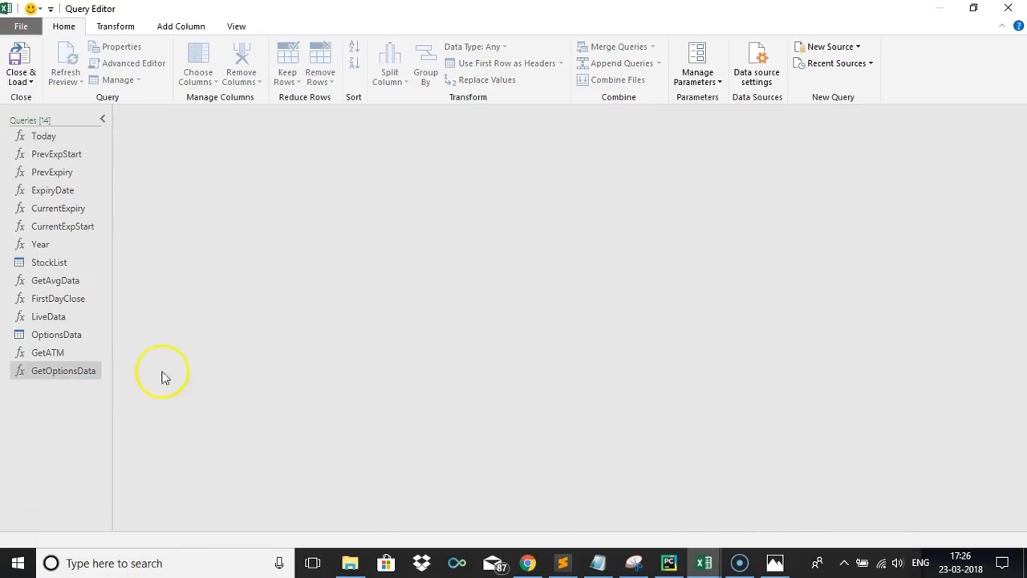
# Review the parameter order of GetOptionsData and return to the OptionsData query
pyautogui.click(52, 336)
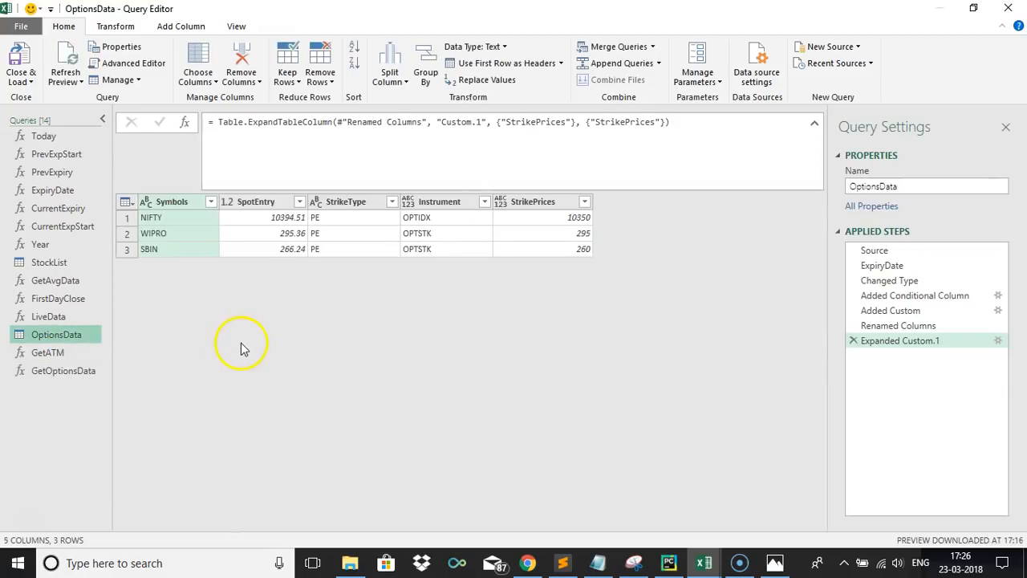
pyautogui.click(182, 26)
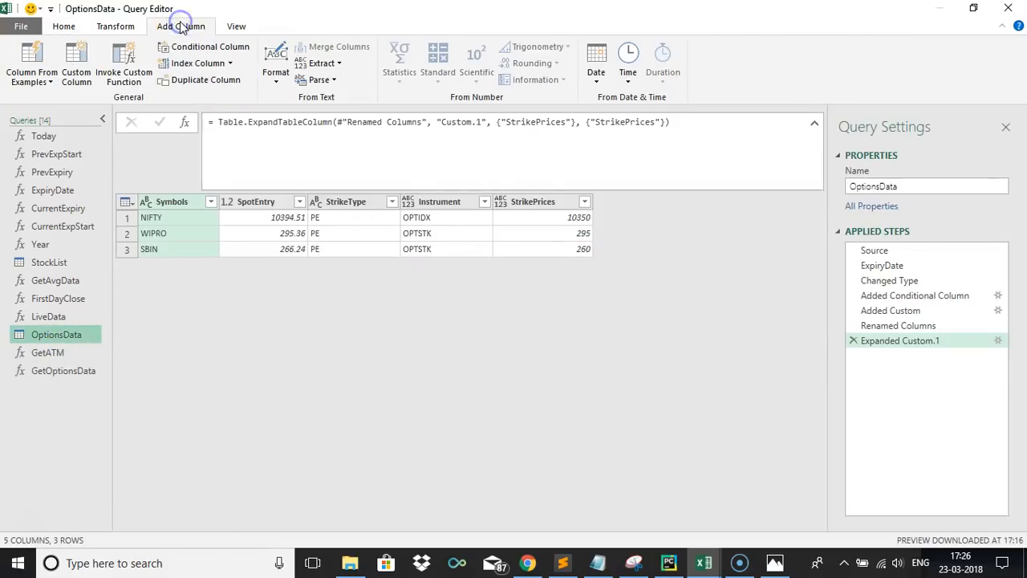
pyautogui.click(58, 369)
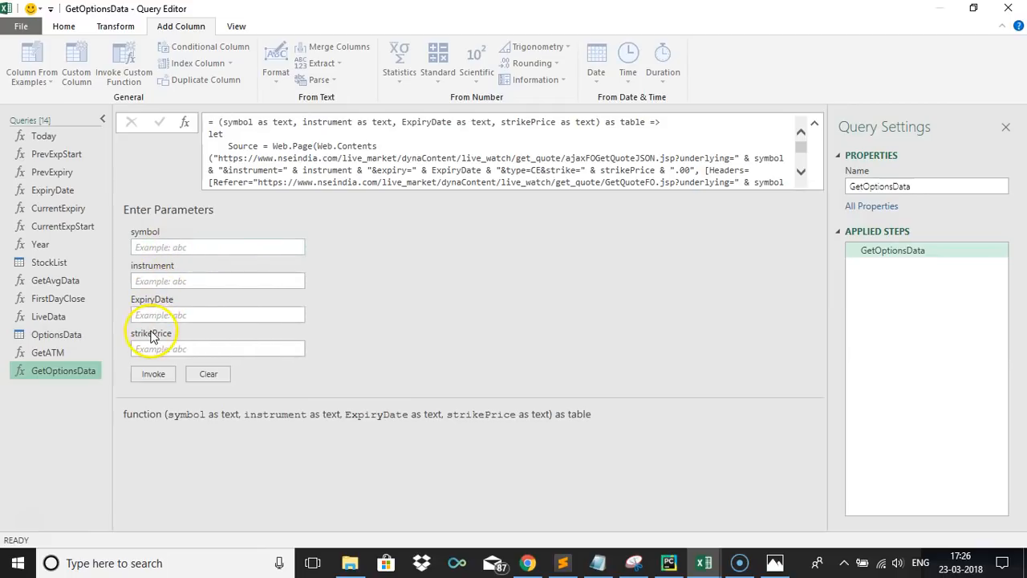
pyautogui.click(62, 337)
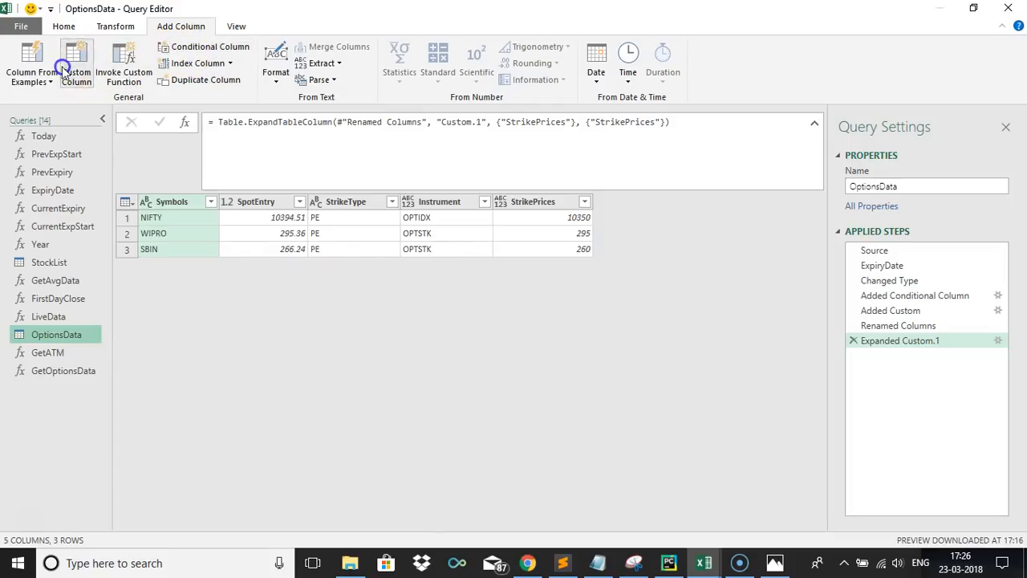
pyautogui.click(425, 229)
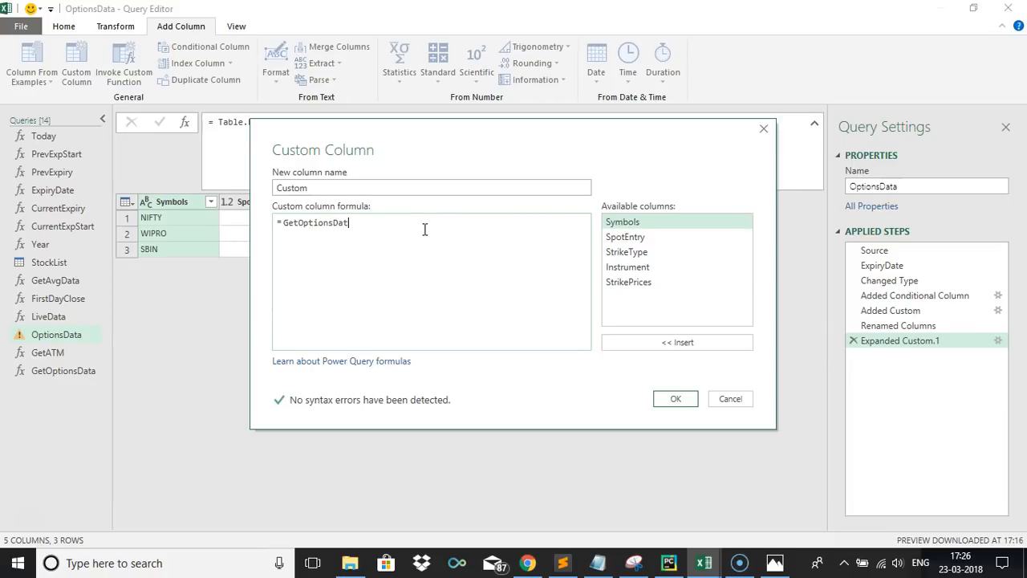
pyautogui.click(620, 340)
pyautogui.write(',')
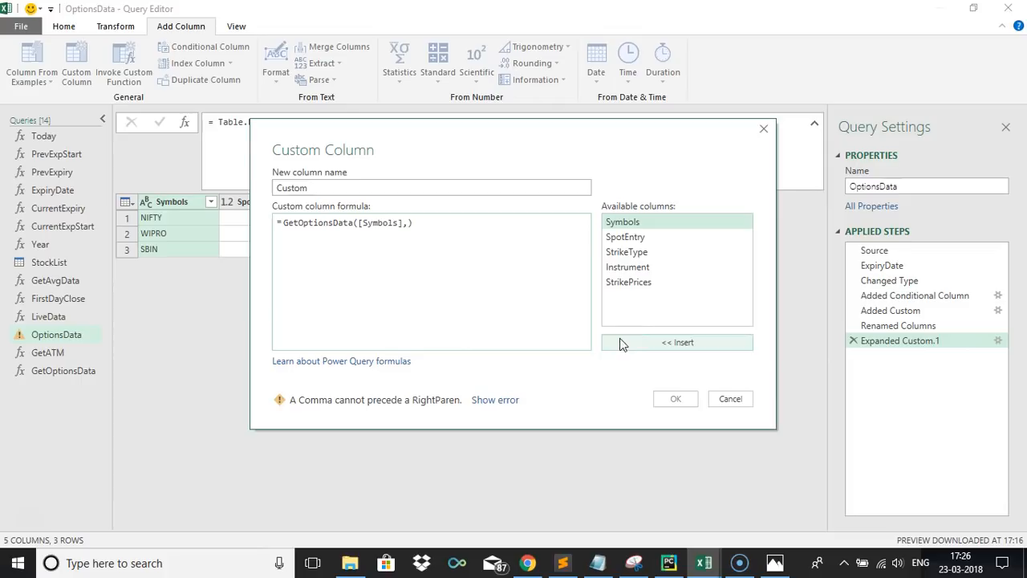
pyautogui.click(610, 266)
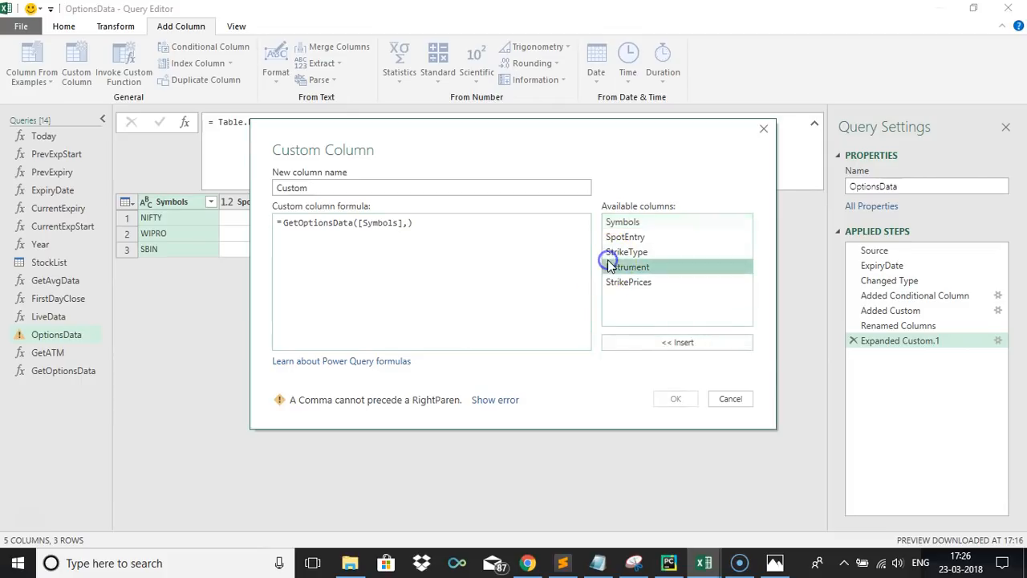
pyautogui.click(637, 342)
pyautogui.write(',')
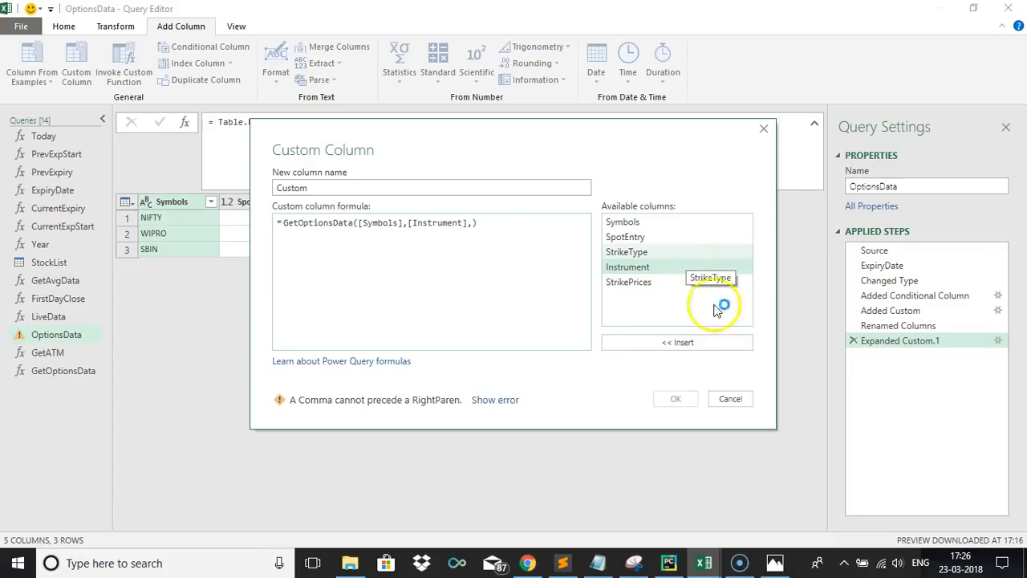
pyautogui.click(743, 401)
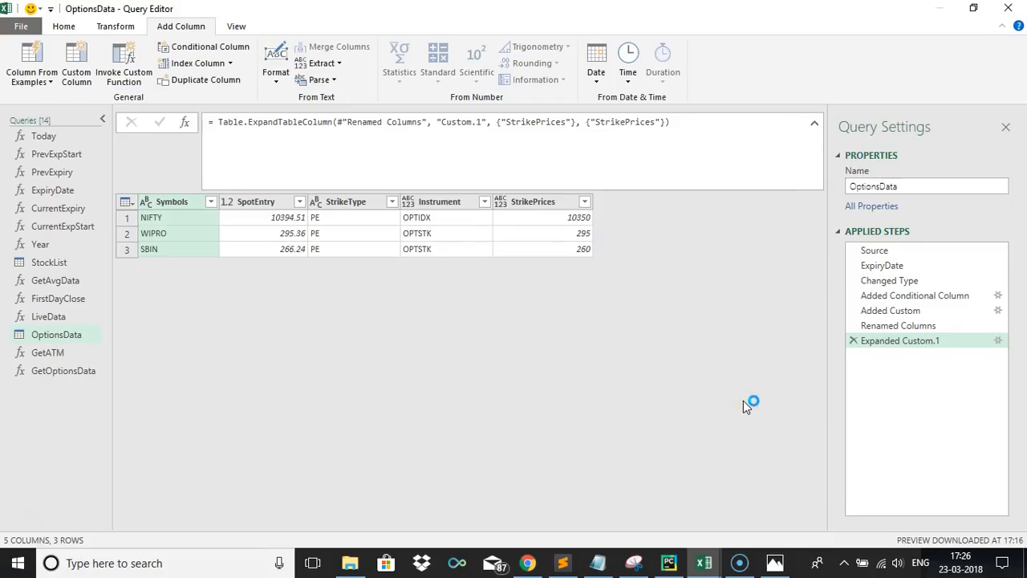
# Add a custom column to OptionsData with the formula GetOptionsData([Symbols],[Instrument],ExpiryDate,[StrikePrices])
pyautogui.click(80, 64)
pyautogui.click(345, 235)
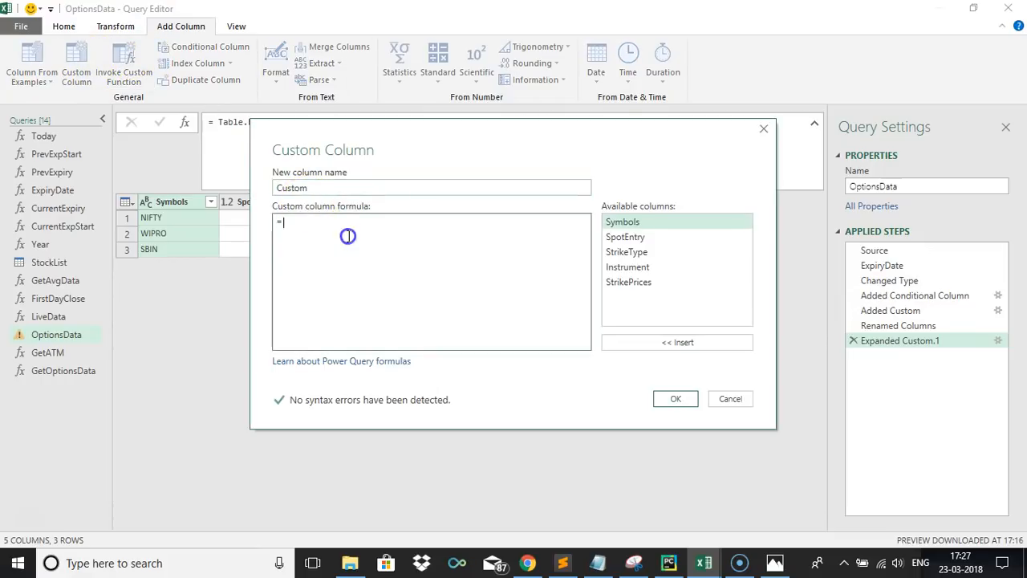
pyautogui.write('GE')
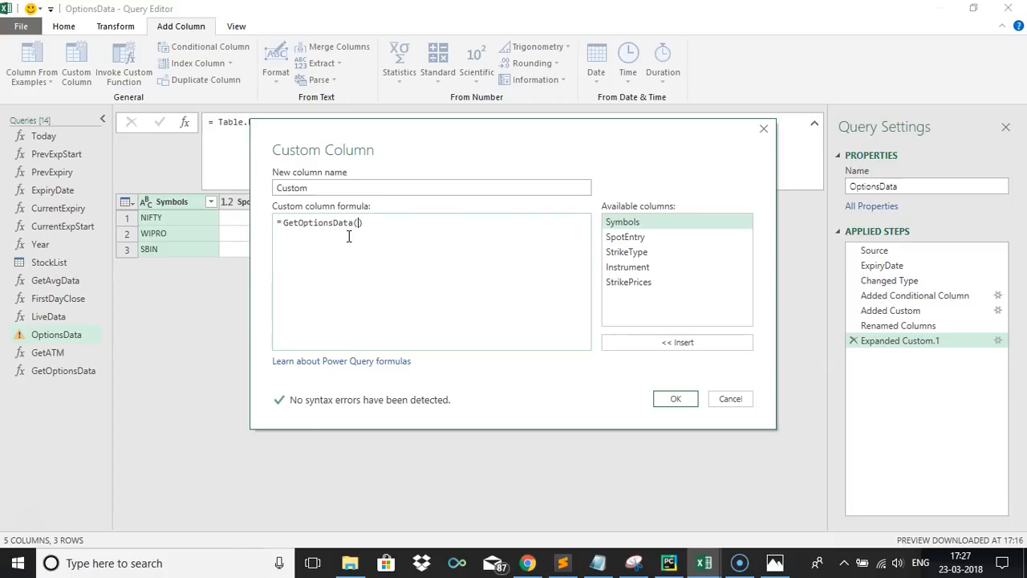
pyautogui.click(619, 343)
pyautogui.write(',')
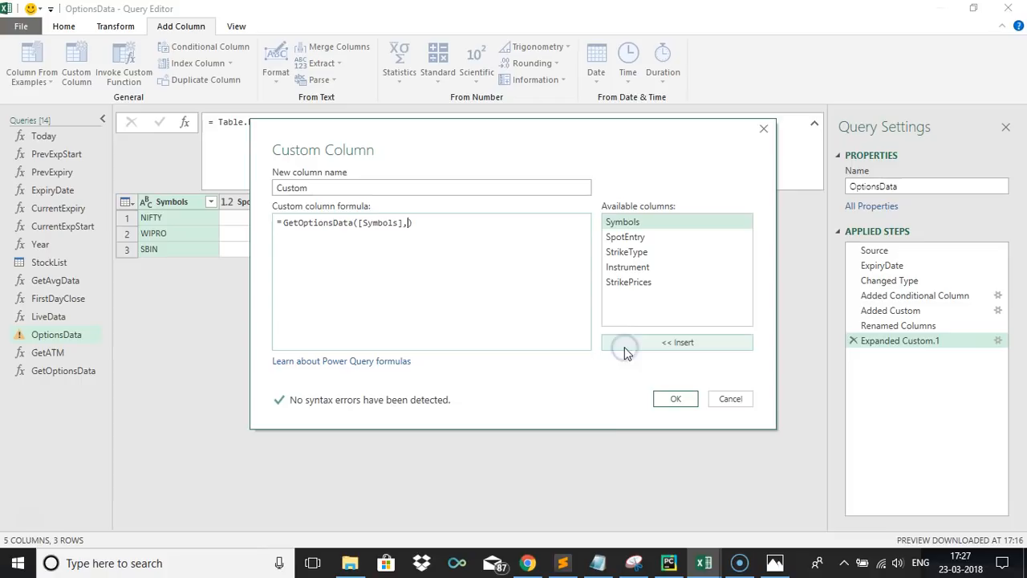
pyautogui.click(642, 270)
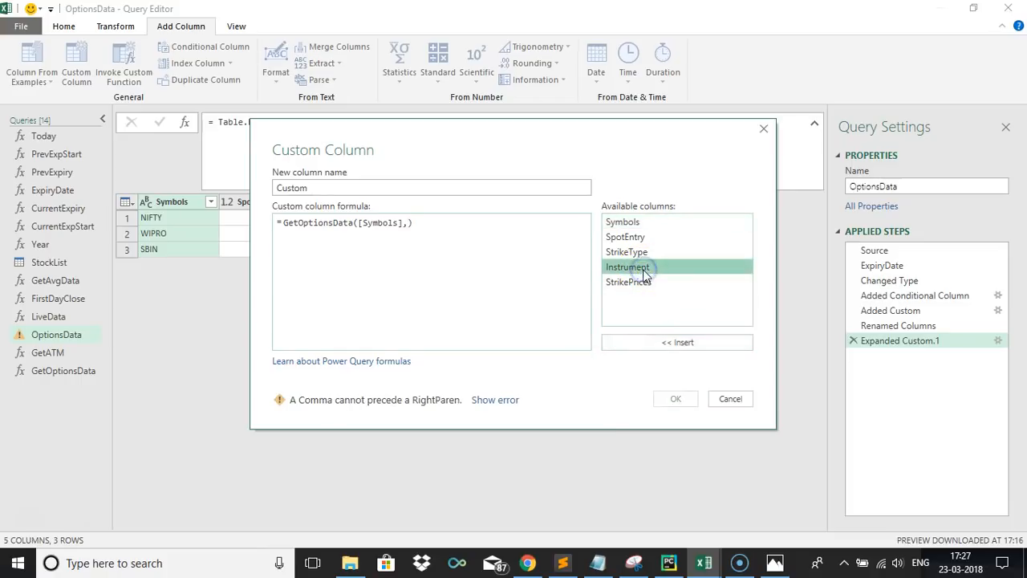
pyautogui.click(660, 341)
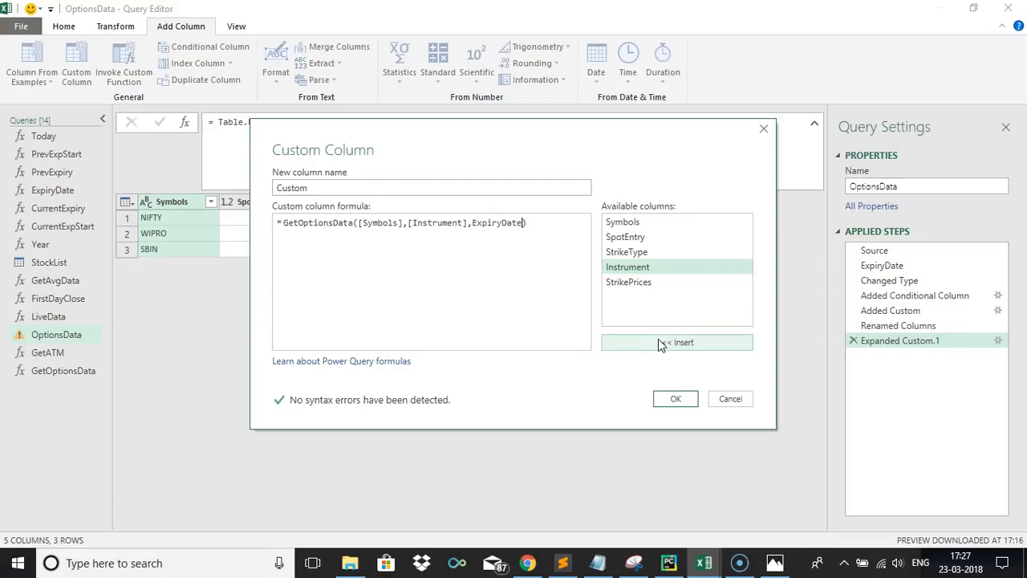
pyautogui.doubleClick(630, 287)
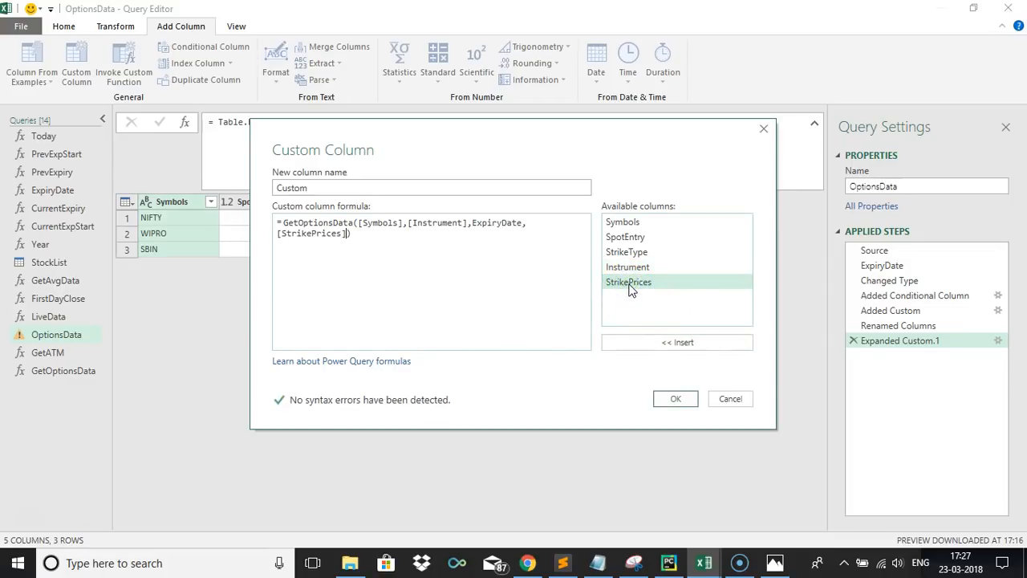
pyautogui.click(674, 397)
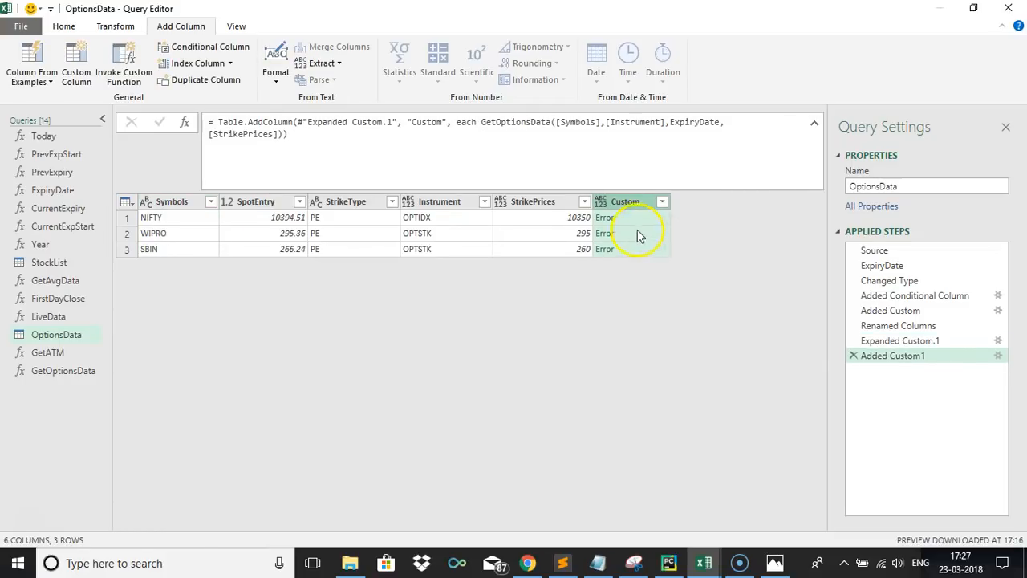
# Inspect the Custom column's error, then change StrikePrices to Decimal Number in an inserted step after Expanded Custom.1
pyautogui.click(632, 223)
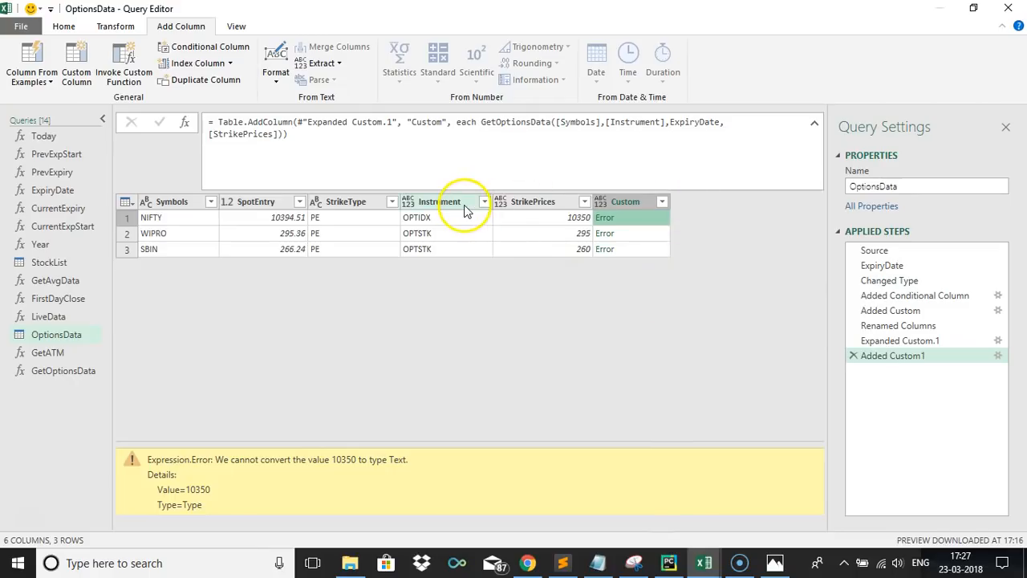
pyautogui.click(549, 205)
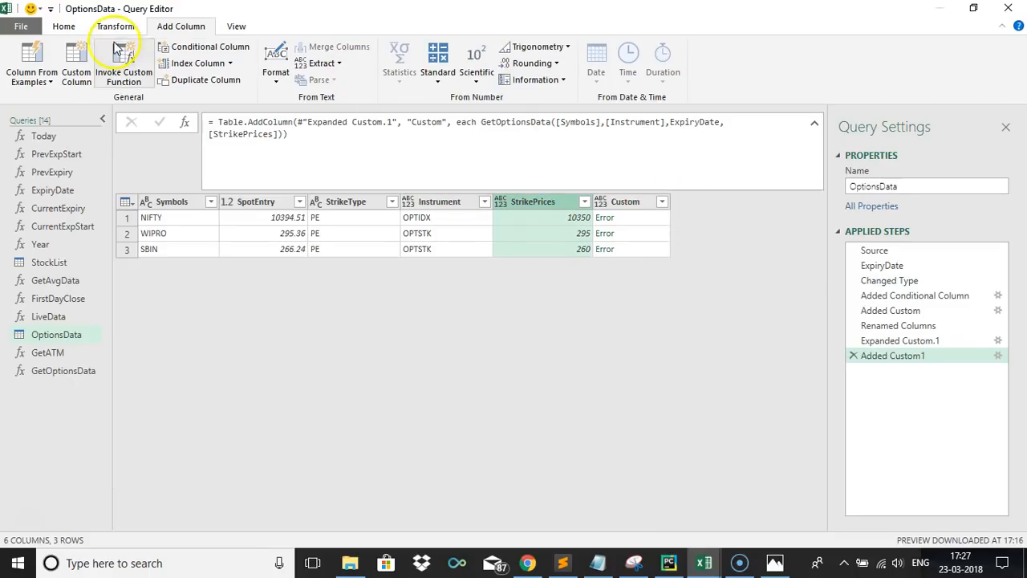
pyautogui.click(63, 26)
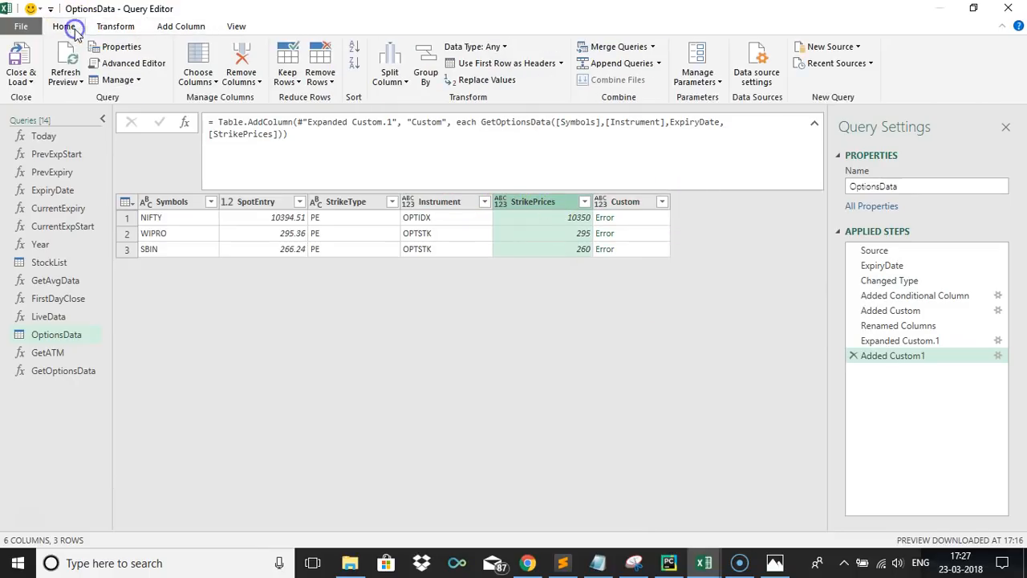
pyautogui.click(897, 344)
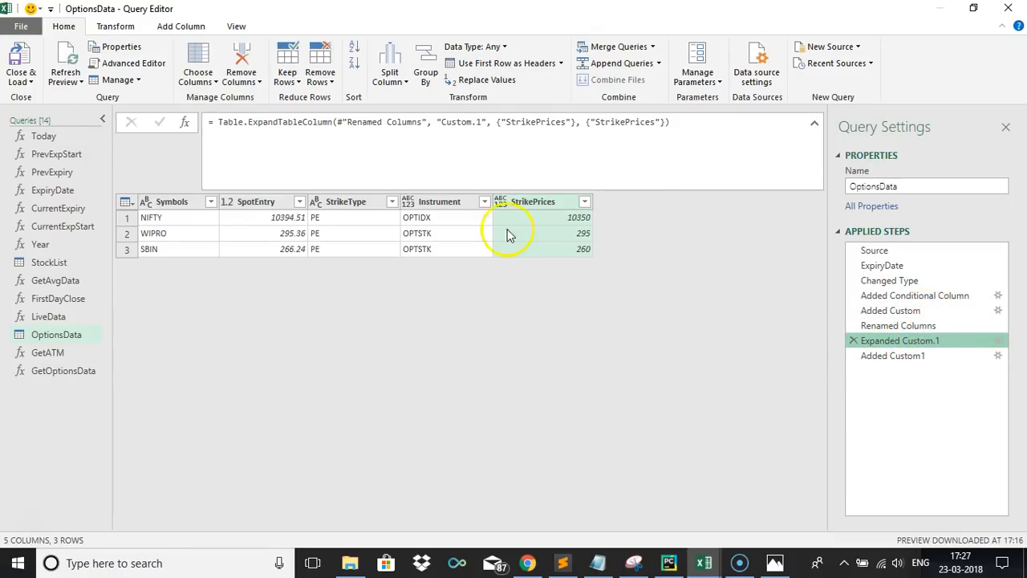
pyautogui.click(491, 46)
pyautogui.click(505, 64)
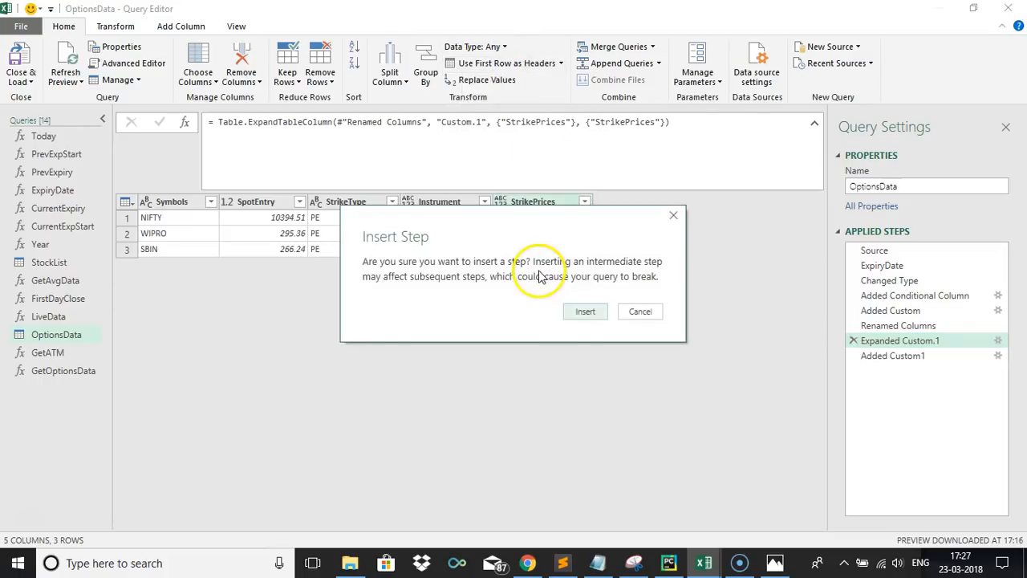
pyautogui.click(573, 312)
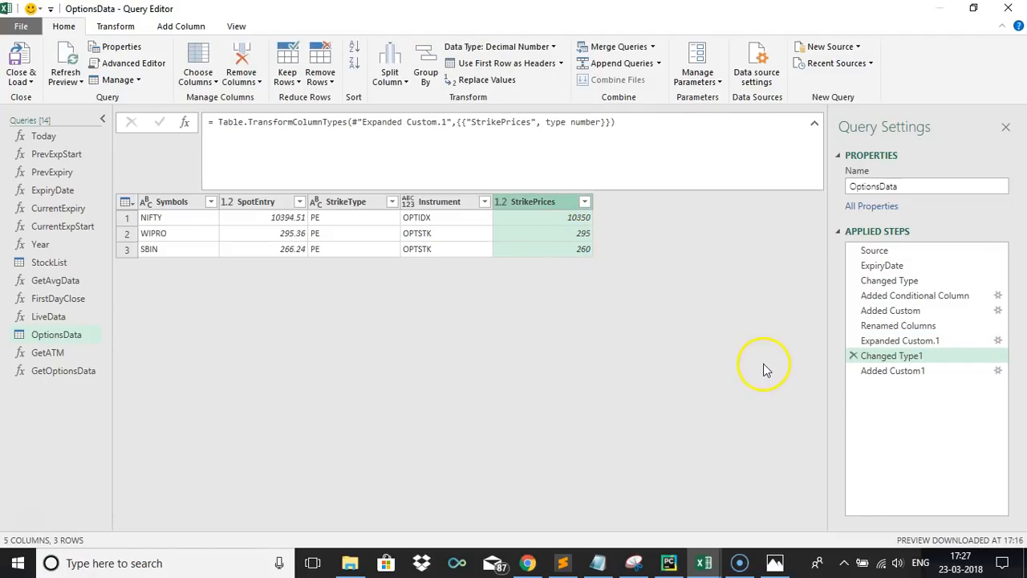
# Wrap strikePrice in Number.ToText() within the request URL of the GetOptionsData code
pyautogui.click(52, 369)
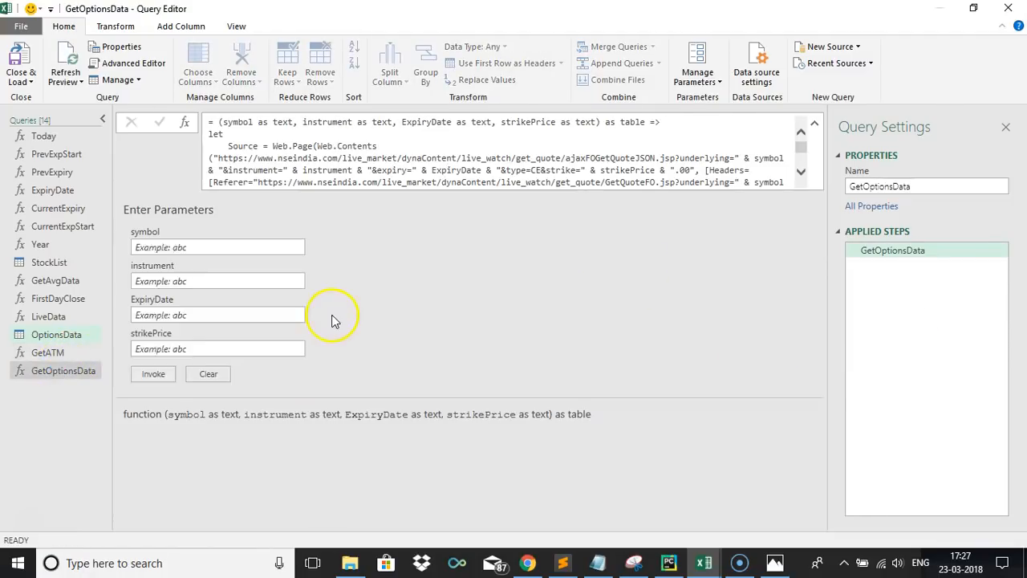
pyautogui.click(133, 66)
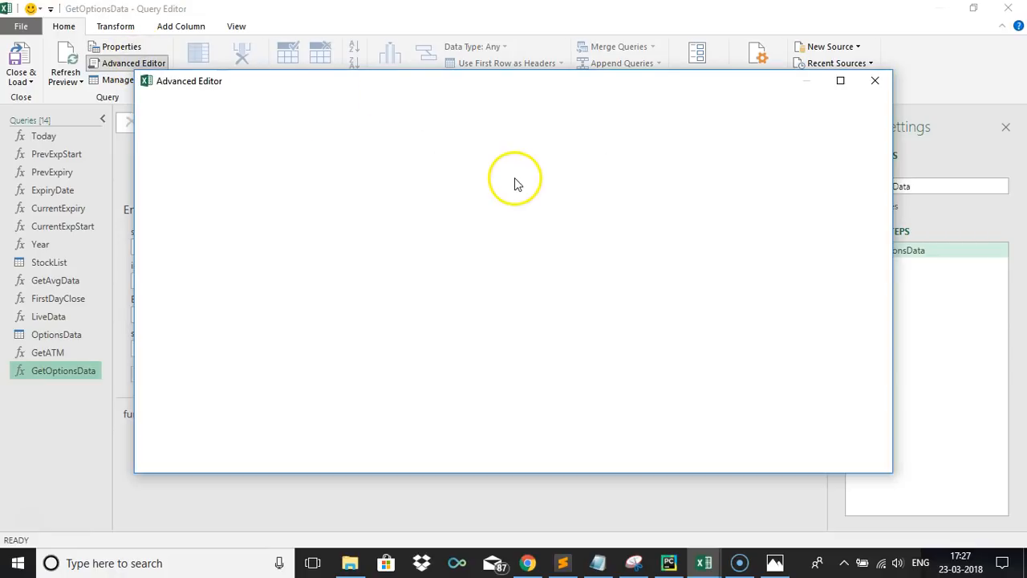
pyautogui.moveTo(347, 393); pyautogui.dragTo(579, 391)
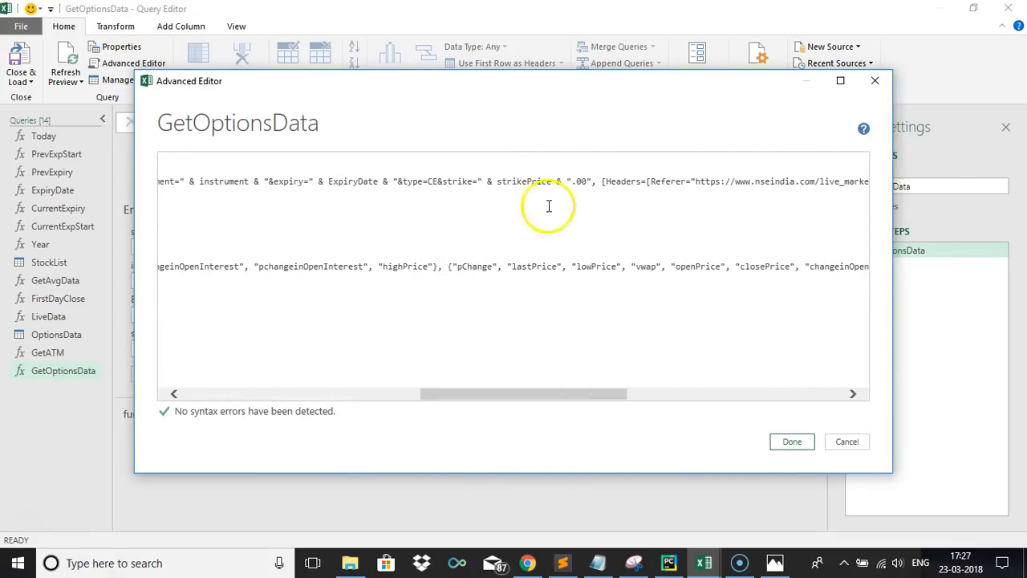
pyautogui.click(495, 181)
pyautogui.write('Number.')
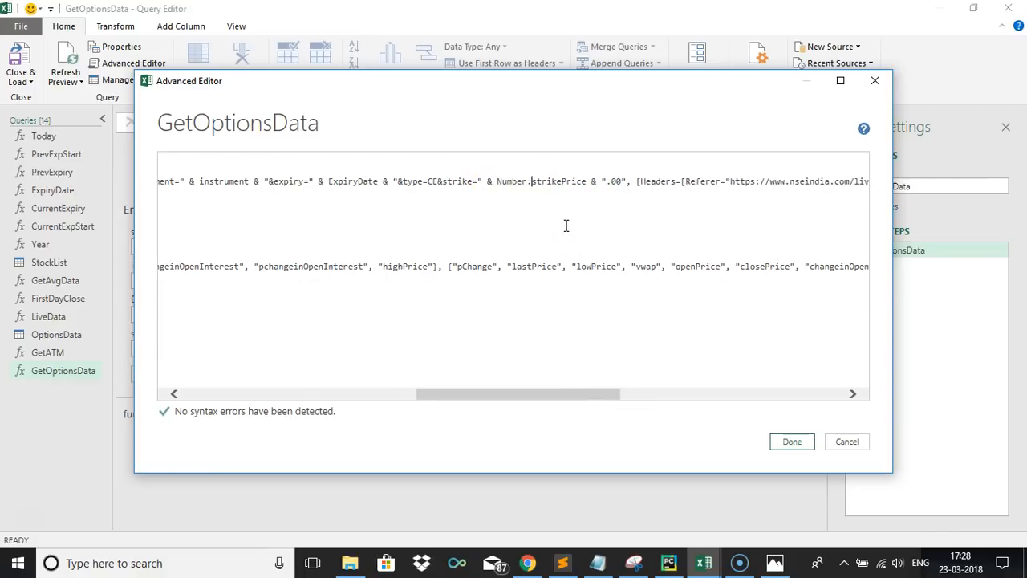
pyautogui.press('BackSpace')
pyautogui.write('.To')
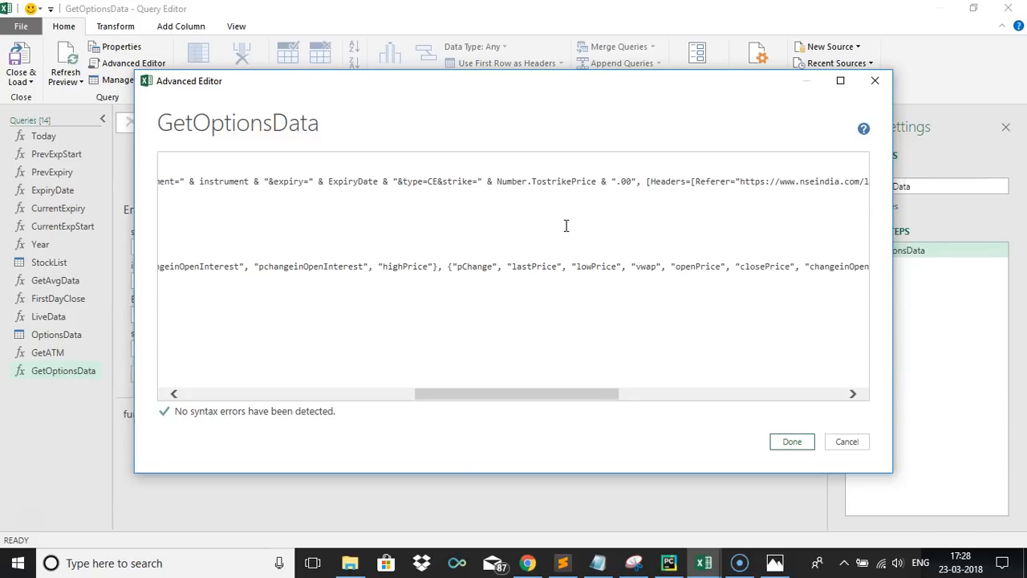
pyautogui.write('Text')
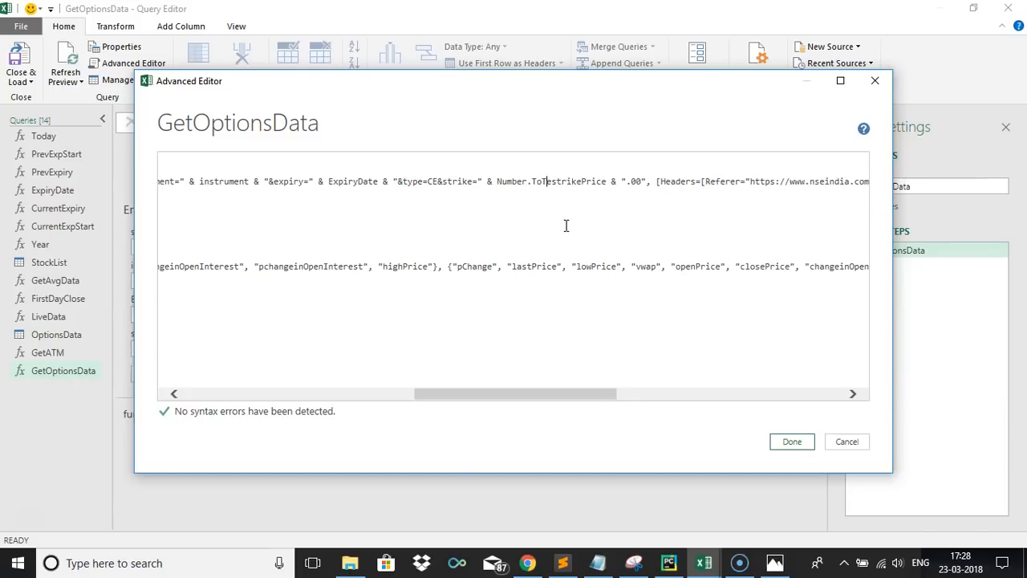
pyautogui.write('(')
pyautogui.press('Right')
pyautogui.press('Right')
pyautogui.press('Right')
pyautogui.press('Right')
pyautogui.press('Right')
pyautogui.press('Right')
pyautogui.press('Right')
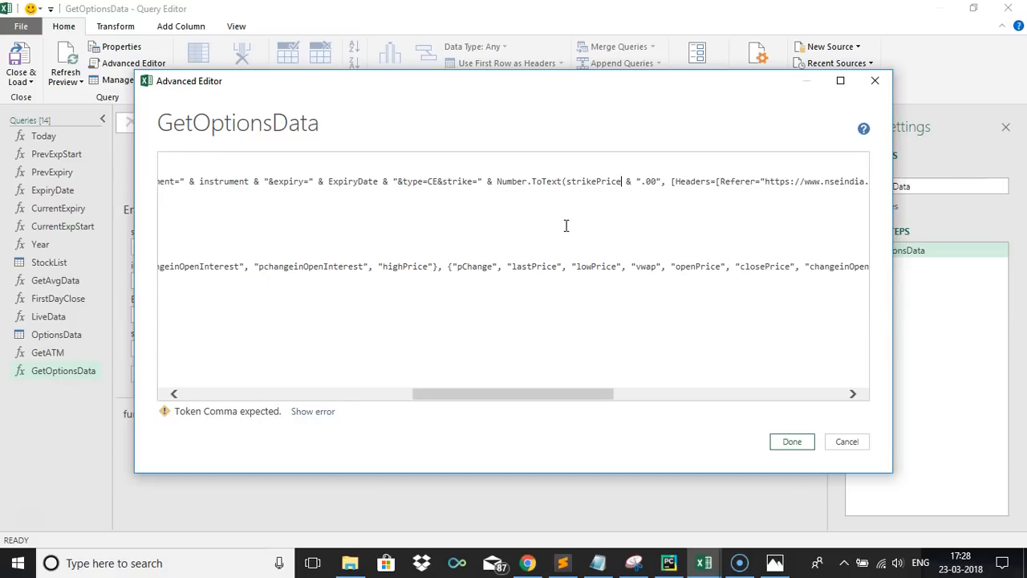
pyautogui.write(')')
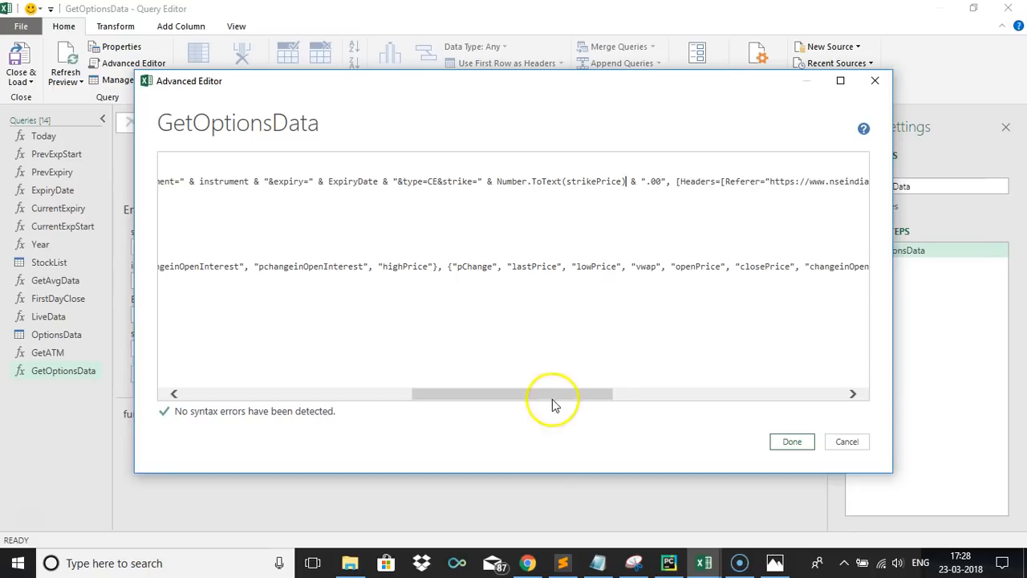
# Declare the strikePrice parameter of GetOptionsData as number instead of text and apply the code edit
pyautogui.moveTo(550, 394); pyautogui.dragTo(206, 380)
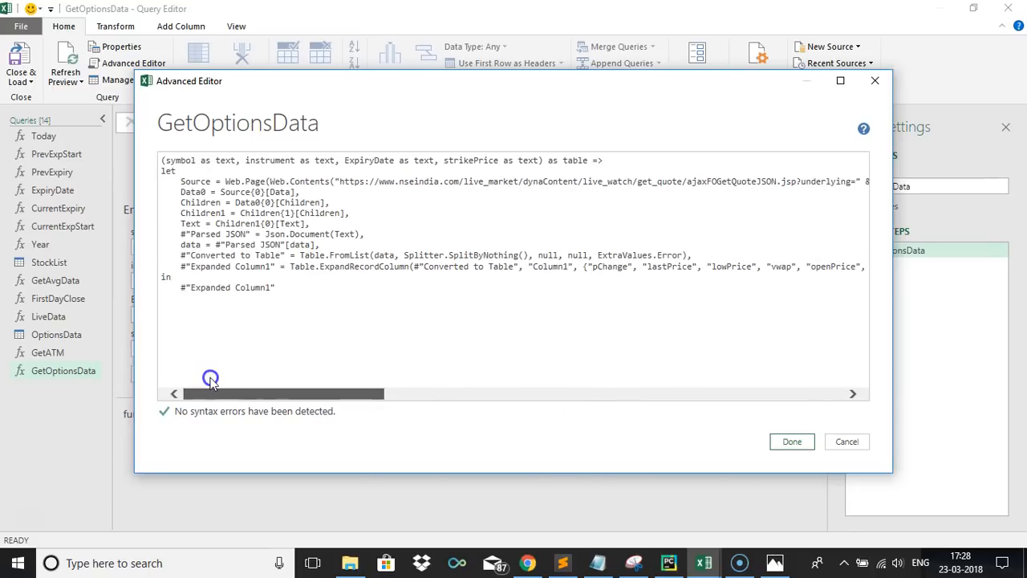
pyautogui.doubleClick(527, 160)
pyautogui.write('number')
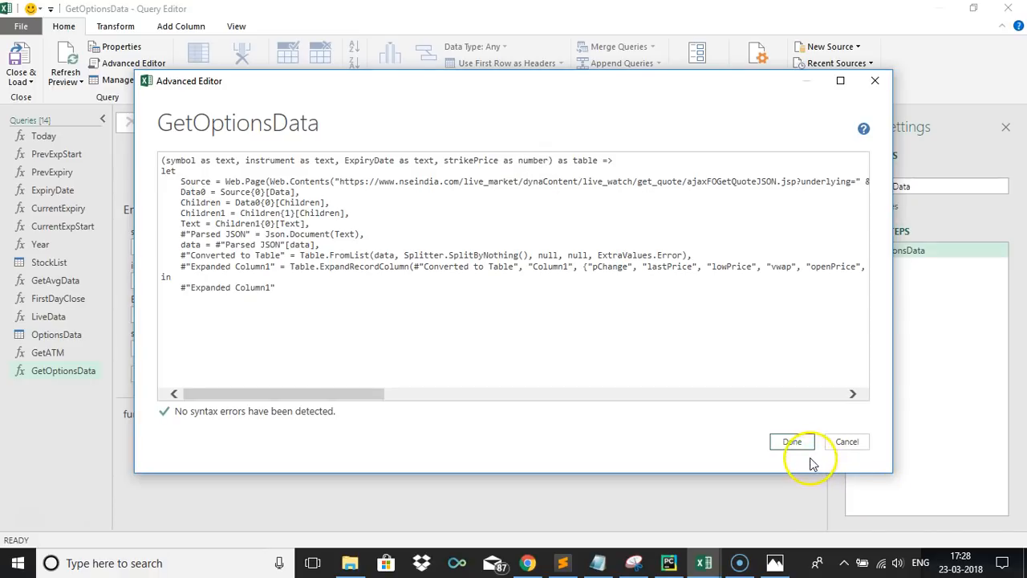
pyautogui.click(789, 443)
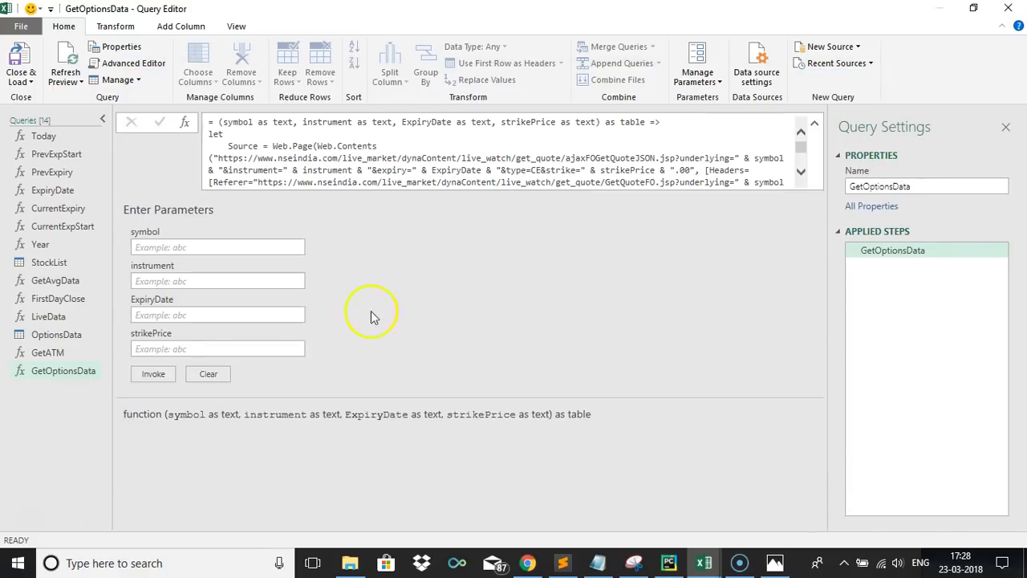
# Expand the Custom column of OptionsData into all its quote fields, from pChange to highPrice, without a prefix, and check the new columns
pyautogui.click(64, 336)
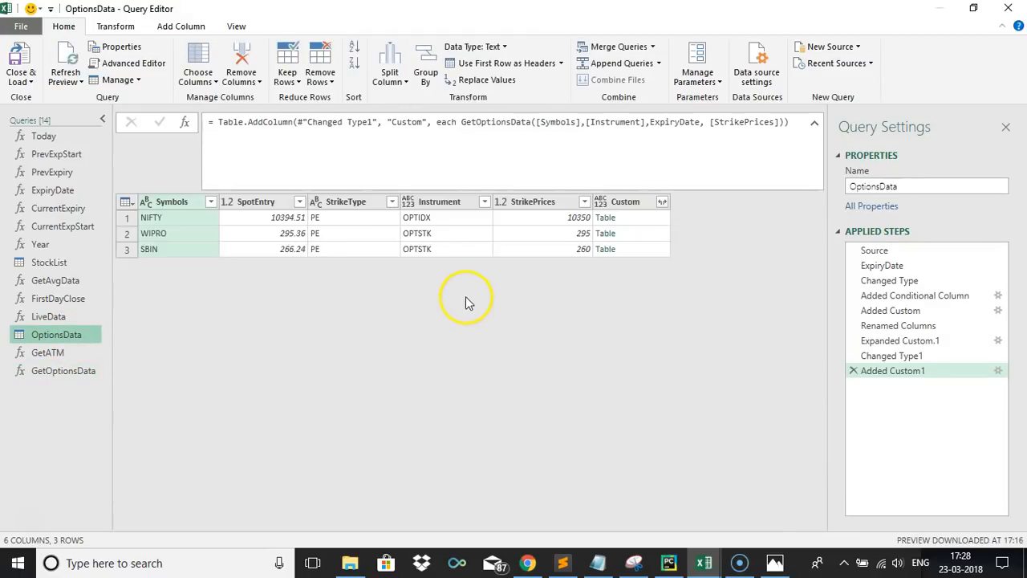
pyautogui.click(662, 202)
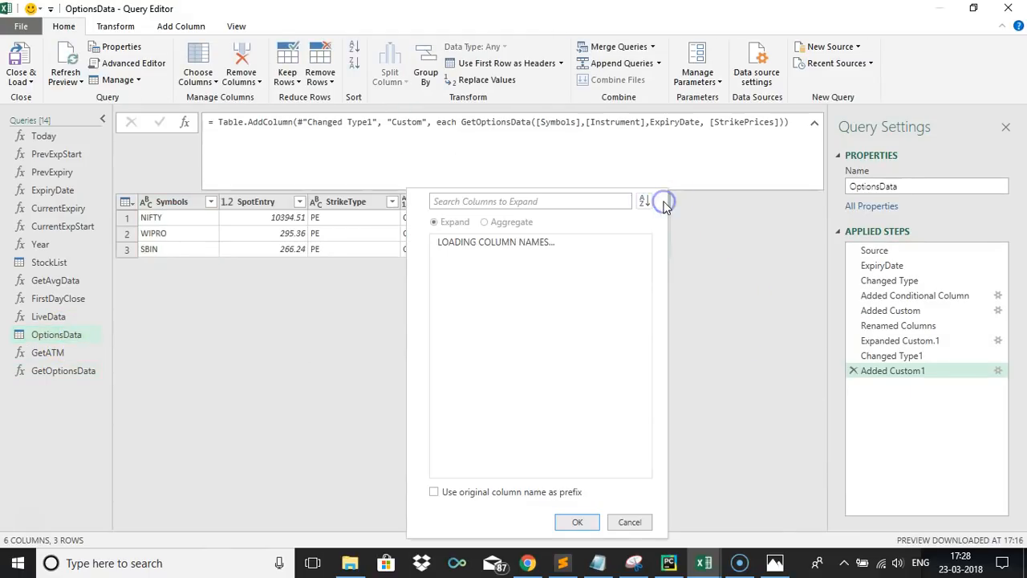
pyautogui.click(575, 450)
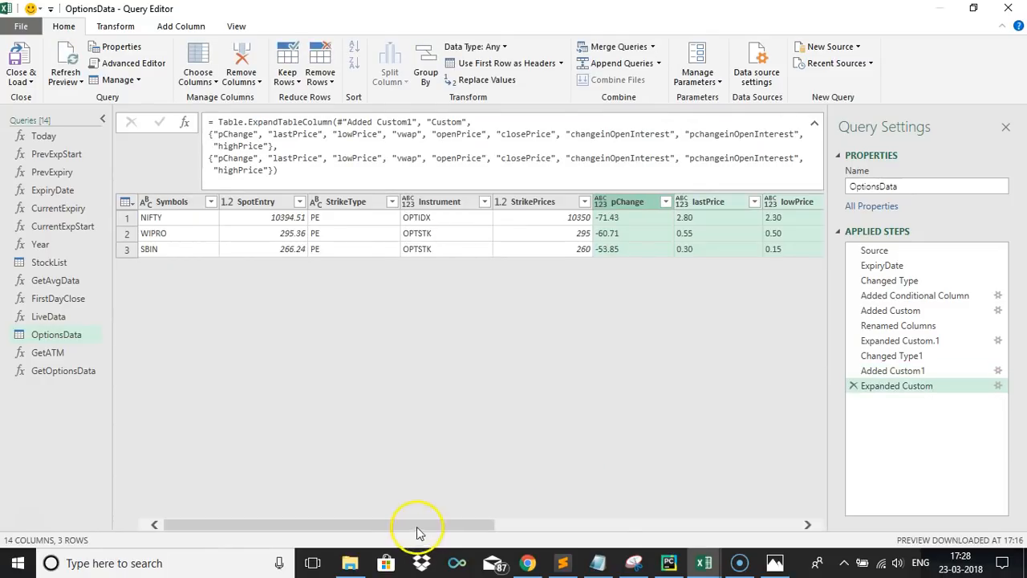
pyautogui.moveTo(420, 527); pyautogui.dragTo(722, 526)
pyautogui.moveTo(741, 566); pyautogui.dragTo(740, 564)
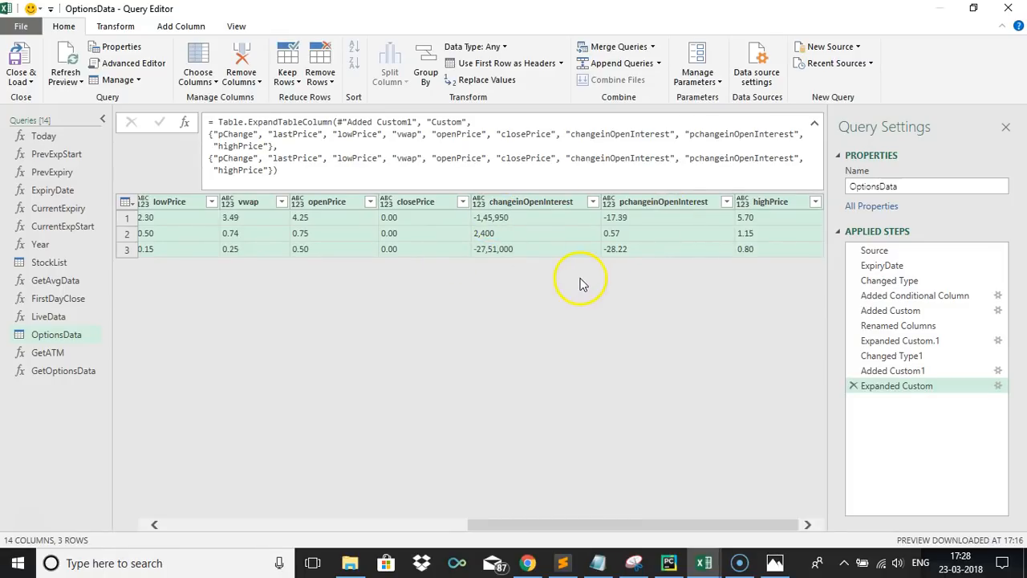
pyautogui.moveTo(618, 523); pyautogui.dragTo(210, 480)
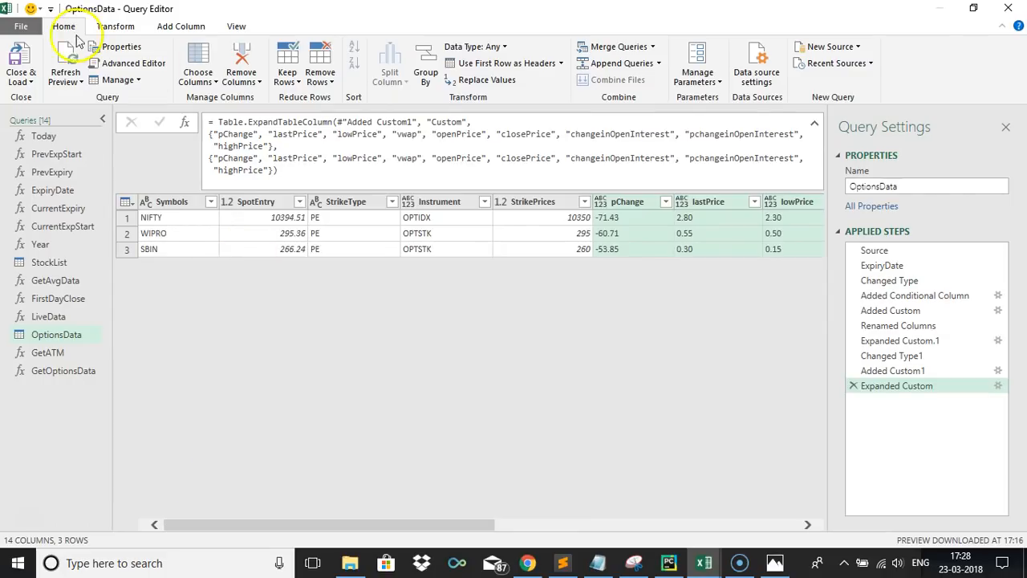
# Close and load the OptionsData query to the workbook, close the queries pane and rename Sheet4 as OptionsData
pyautogui.click(20, 65)
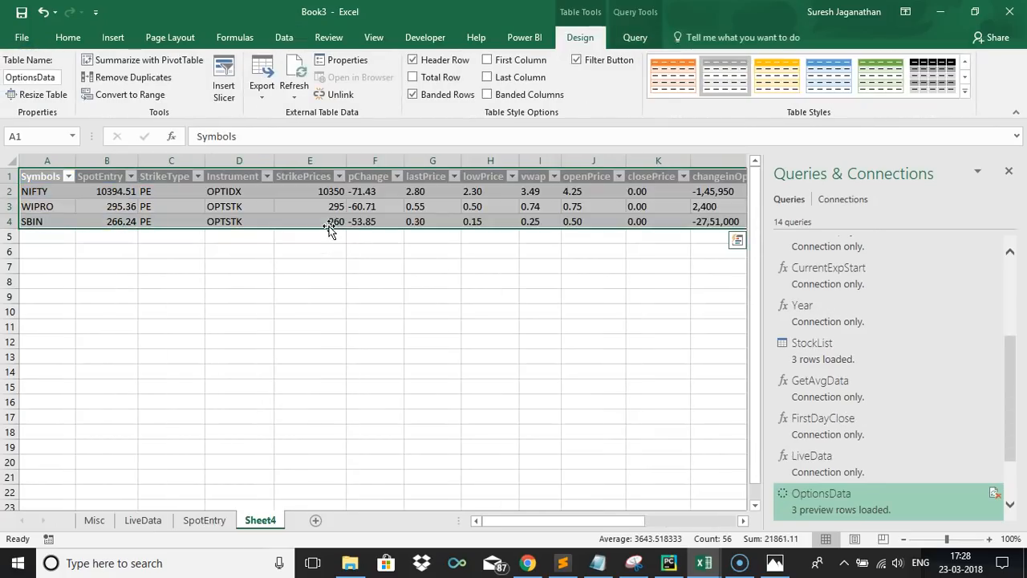
pyautogui.click(365, 216)
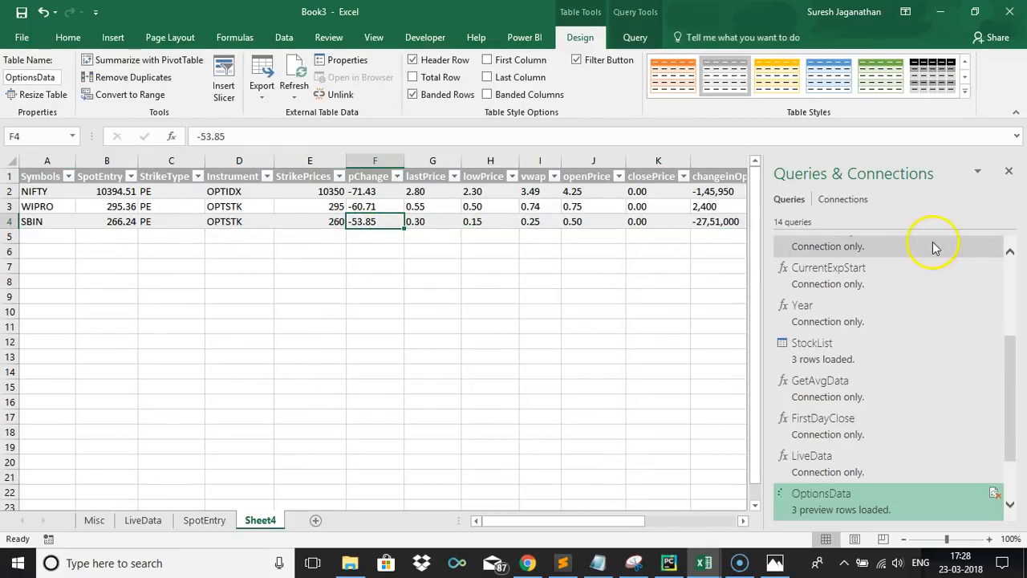
pyautogui.click(1008, 171)
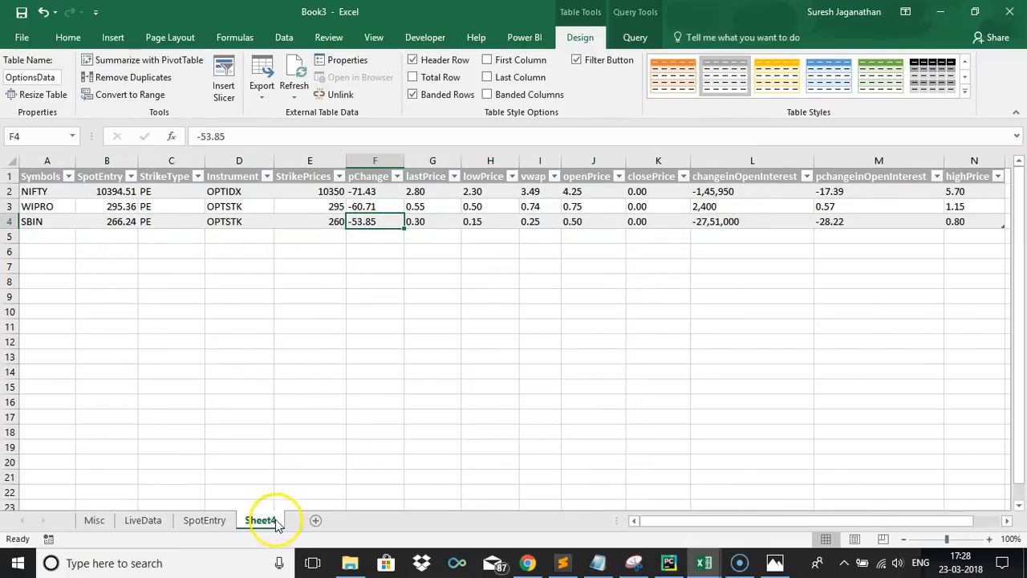
pyautogui.click(267, 520)
pyautogui.write('Options')
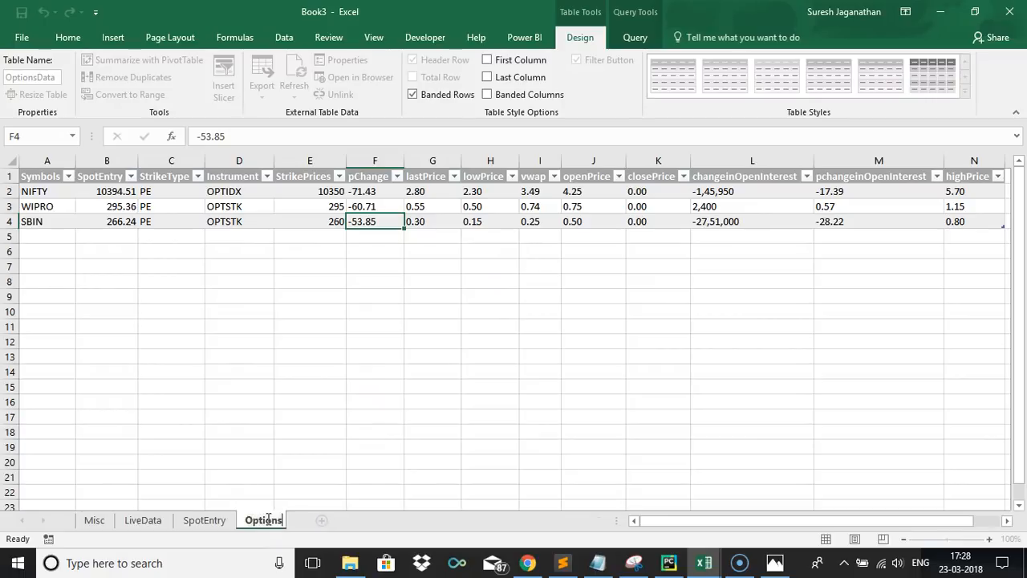
pyautogui.write('Data')
pyautogui.press('Return')
# Apply the green banded table style to the OptionsData table
pyautogui.click(449, 276)
pyautogui.hotkey('ctrl', 'a')
pyautogui.click(443, 211)
# Look through the columns of the OptionsData table as far as highPrice and return to the Symbols column
pyautogui.press('Right')
pyautogui.press('Right')
pyautogui.press('Right')
pyautogui.press('Right')
pyautogui.press('Right')
pyautogui.press('Right')
pyautogui.press('Right')
pyautogui.press('Right')
pyautogui.press('Right')
pyautogui.press('Right')
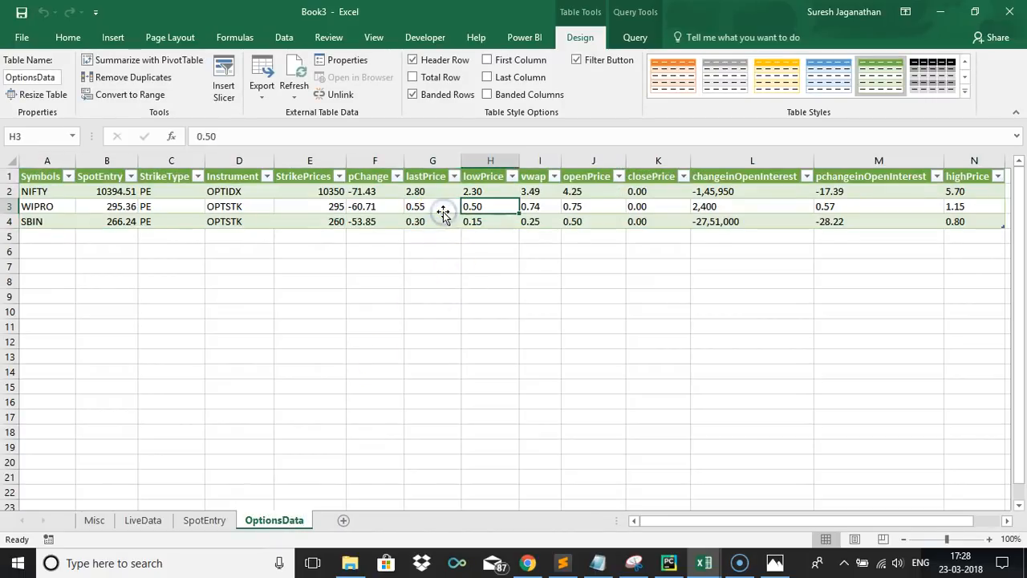
pyautogui.press('Right')
pyautogui.press('Right')
pyautogui.press('Right')
pyautogui.press('Right')
pyautogui.press('Right')
pyautogui.press('Right')
pyautogui.press('Left')
pyautogui.press('Left')
pyautogui.press('Left')
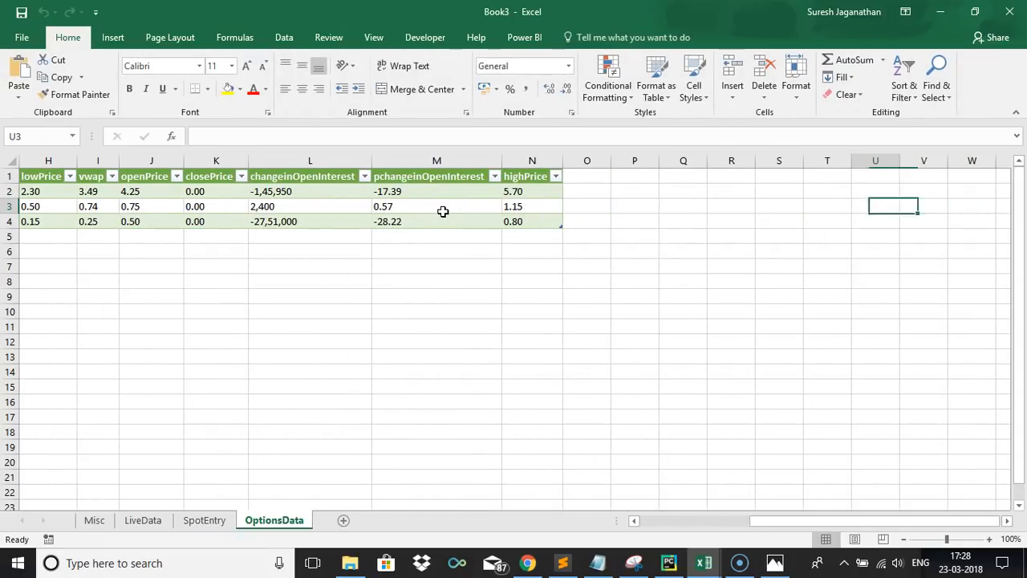
pyautogui.press('Left')
pyautogui.press('Left')
pyautogui.press('Left')
pyautogui.press('Left')
pyautogui.press('Left')
pyautogui.press('Left')
pyautogui.press('Left')
pyautogui.press('Left')
pyautogui.press('Left')
pyautogui.press('Left')
pyautogui.press('Left')
pyautogui.press('Left')
pyautogui.press('Left')
pyautogui.press('Left')
pyautogui.press('Left')
pyautogui.press('Left')
pyautogui.press('Left')
pyautogui.press('Left')
pyautogui.press('Left')
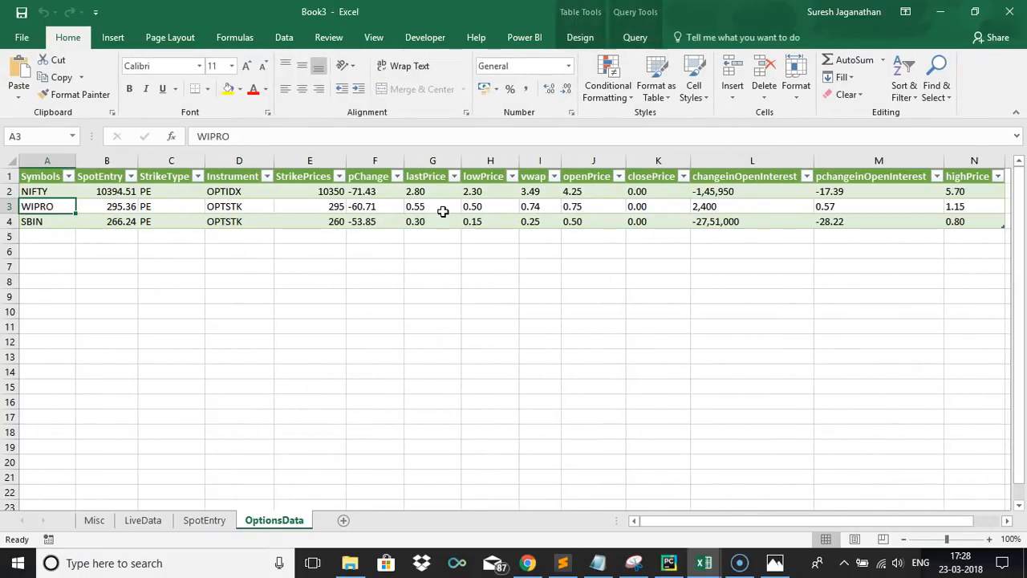
# Review the StrikeType lookup in SpotEntry and the Symbols table in Misc, and return to the OptionsData sheet
pyautogui.click(209, 521)
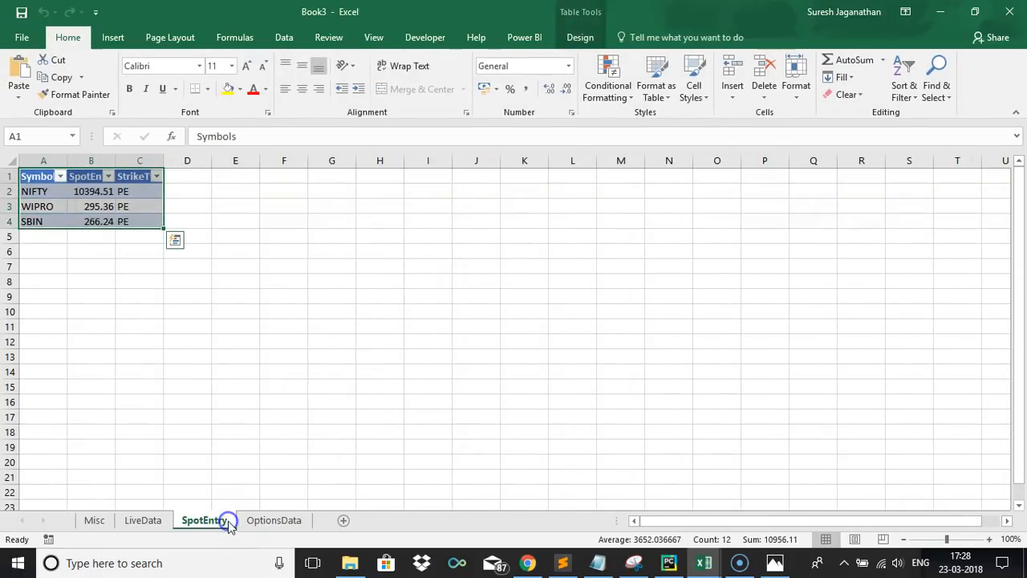
pyautogui.click(133, 216)
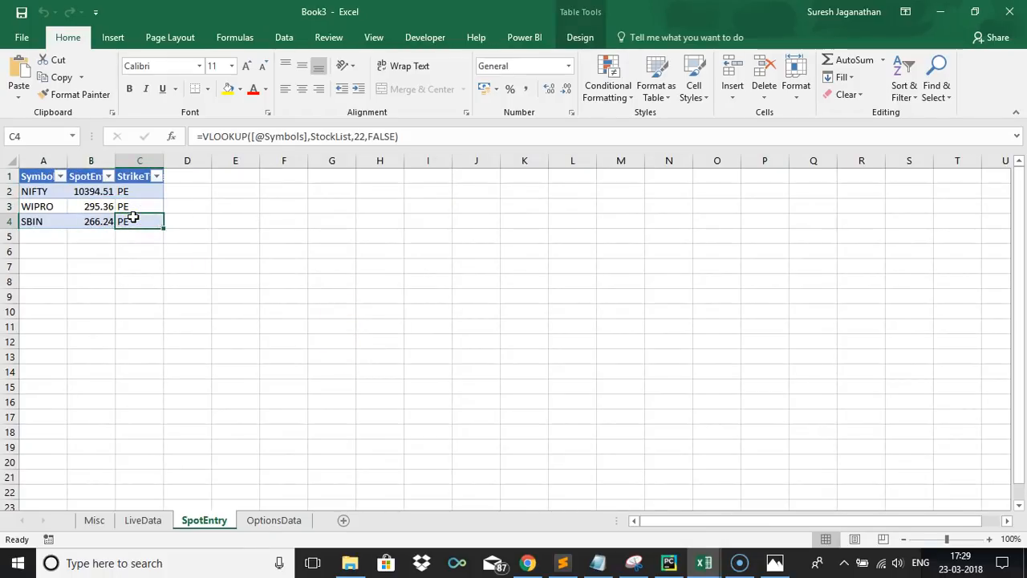
pyautogui.click(95, 520)
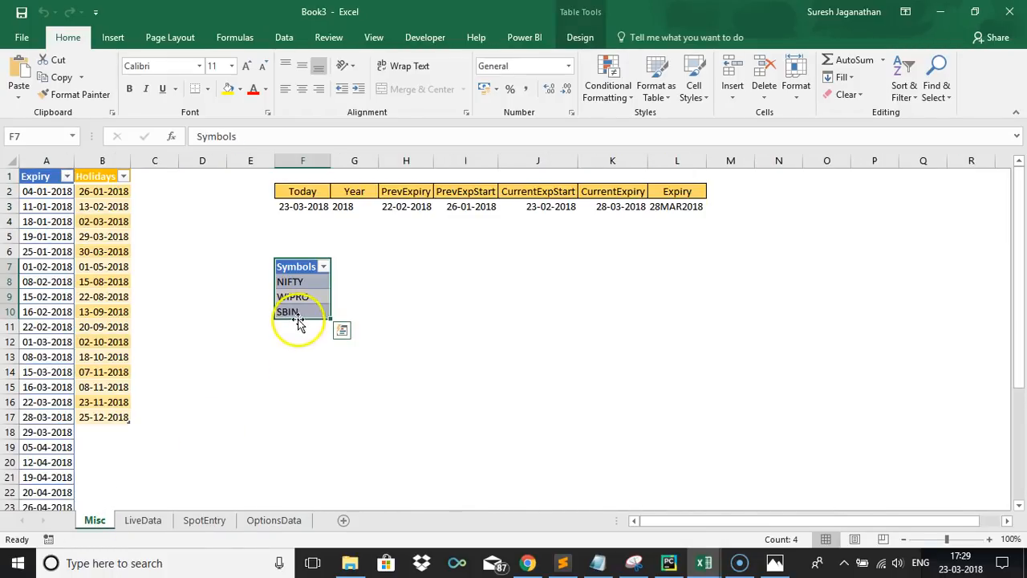
pyautogui.click(200, 520)
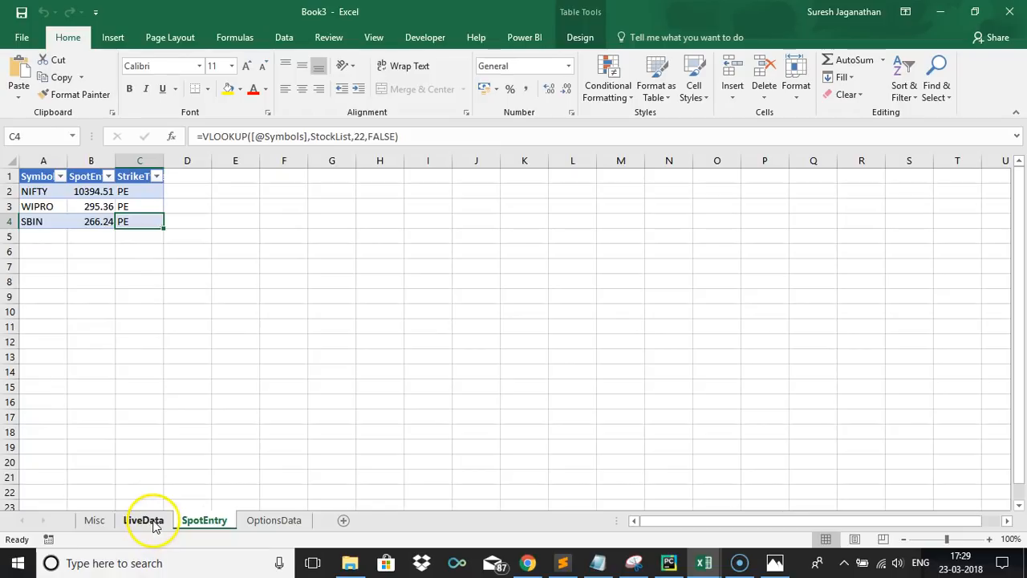
pyautogui.click(275, 523)
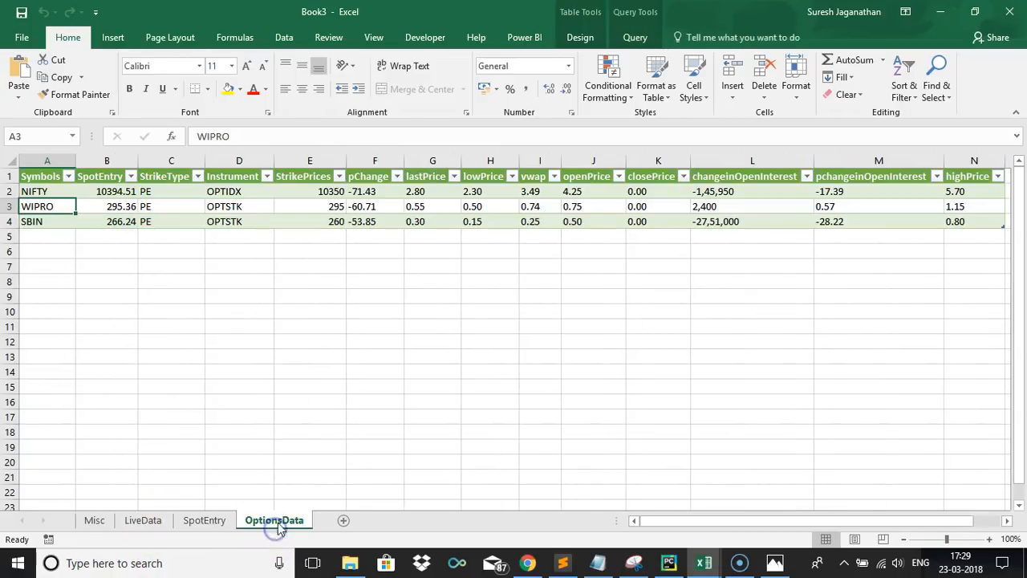
# Hide the gridlines on the OptionsData sheet
pyautogui.click(374, 37)
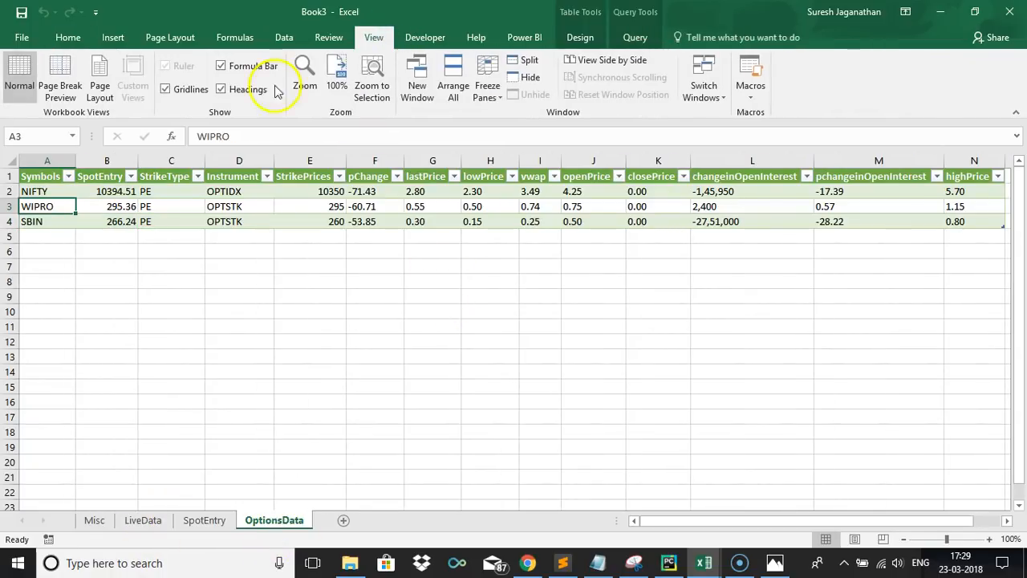
pyautogui.click(193, 90)
pyautogui.click(67, 37)
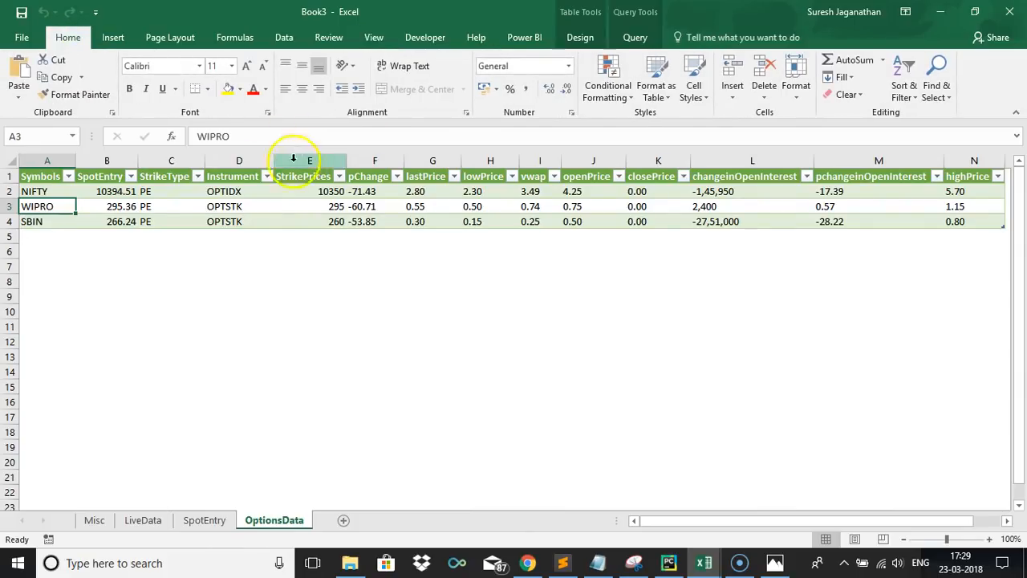
# Look across the OptionsData table's columns from StrikeType through highPrice and return to the first symbol
pyautogui.click(192, 207)
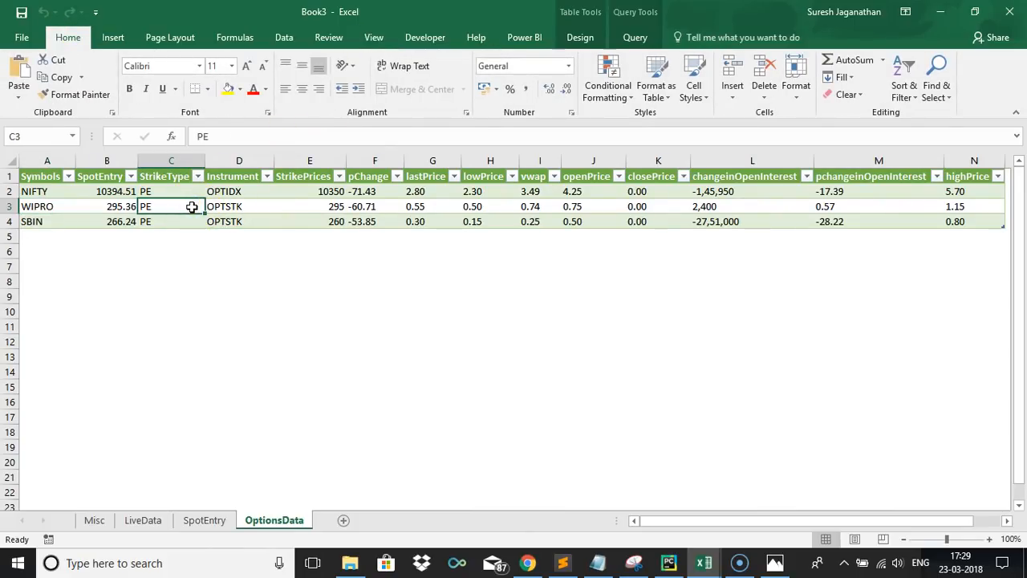
pyautogui.press('Right')
pyautogui.press('Right')
pyautogui.press('Right')
pyautogui.press('Right')
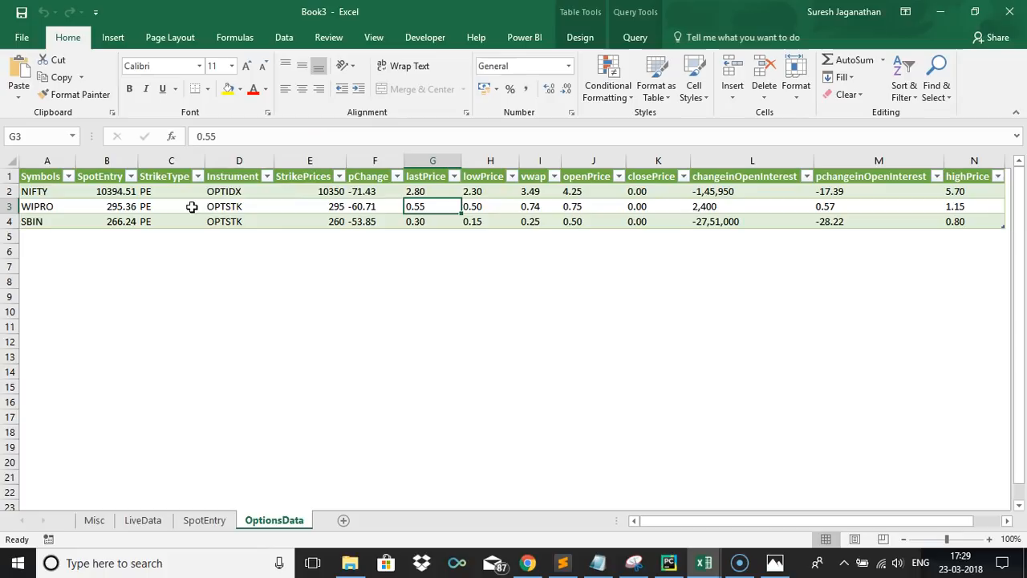
pyautogui.press('Right')
pyautogui.press('Right')
pyautogui.press('Right')
pyautogui.press('Right')
pyautogui.press('Right')
pyautogui.press('Right')
pyautogui.press('Right')
pyautogui.press('Right')
pyautogui.press('Right')
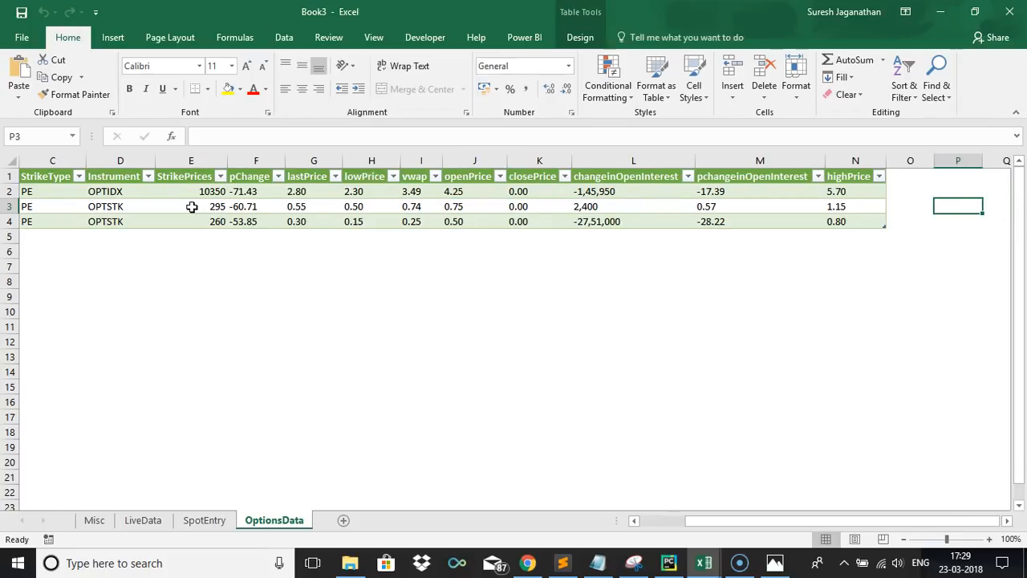
pyautogui.press('Left')
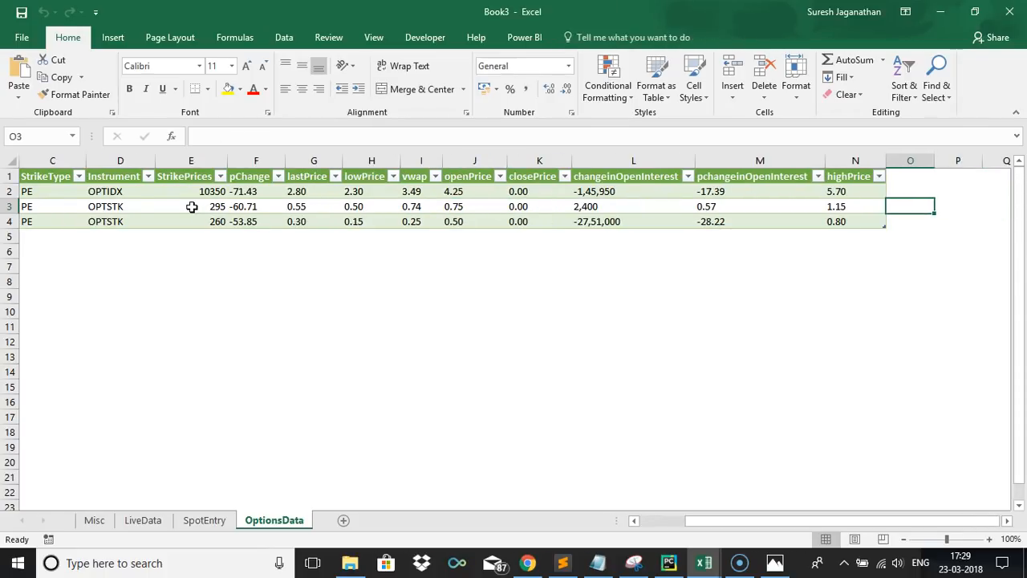
pyautogui.press('Left')
pyautogui.press('Left')
pyautogui.press('Left')
pyautogui.press('Left')
pyautogui.press('Left')
pyautogui.press('Left')
pyautogui.press('Left')
pyautogui.press('Left')
pyautogui.press('Left')
pyautogui.press('Left')
pyautogui.press('Left')
pyautogui.press('Left')
pyautogui.press('Left')
pyautogui.press('Left')
pyautogui.press('Right')
pyautogui.press('Right')
pyautogui.press('Right')
pyautogui.press('Right')
pyautogui.press('Right')
pyautogui.press('Right')
pyautogui.press('Right')
pyautogui.press('Right')
pyautogui.press('Right')
pyautogui.press('Right')
pyautogui.press('Right')
pyautogui.press('Right')
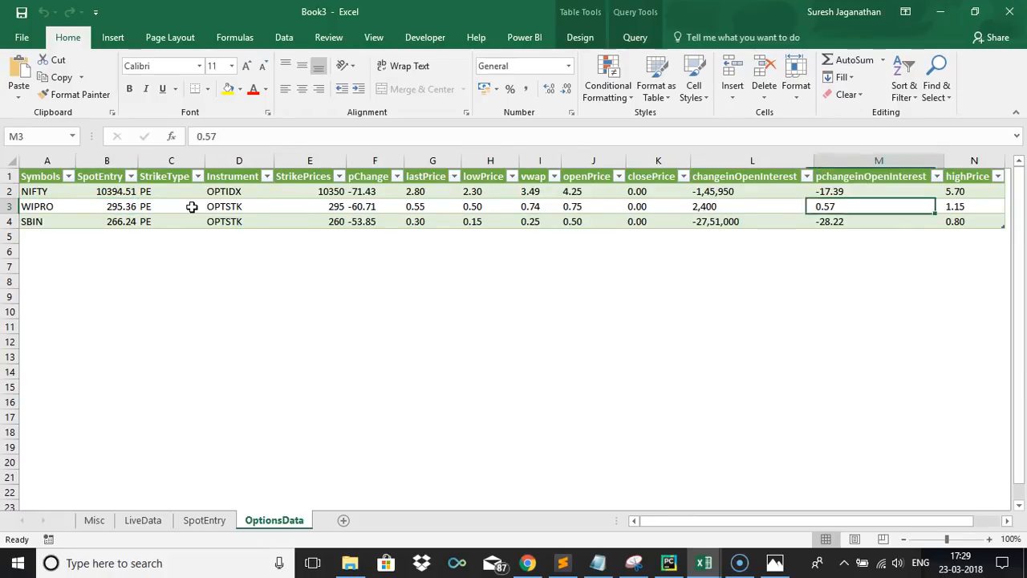
pyautogui.press('Right')
pyautogui.press('Right')
pyautogui.press('Right')
pyautogui.press('Right')
pyautogui.press('Right')
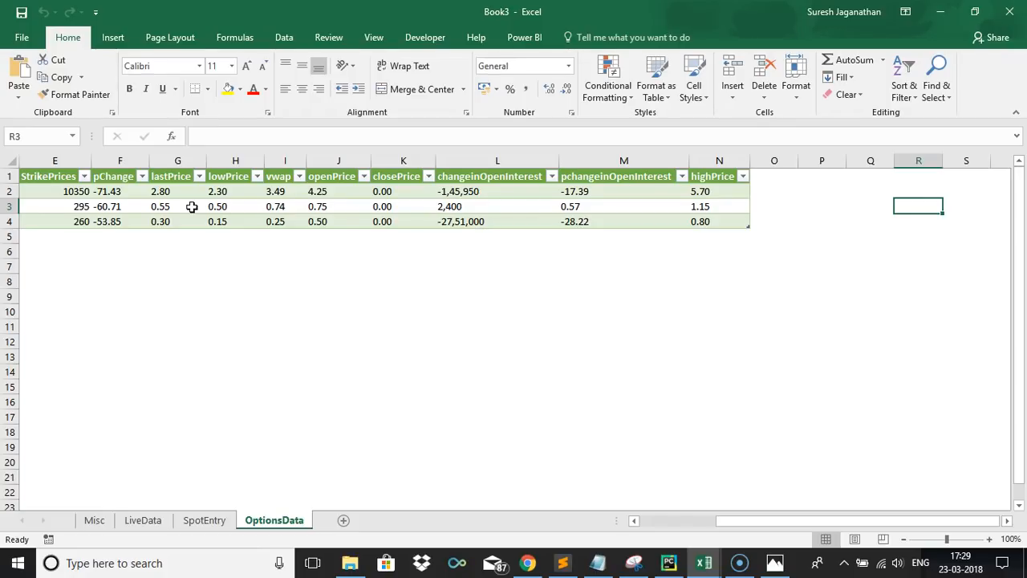
pyautogui.press('Left')
pyautogui.press('Left')
pyautogui.press('Left')
pyautogui.press('Left')
pyautogui.press('Left')
pyautogui.press('Left')
pyautogui.press('Left')
pyautogui.press('Left')
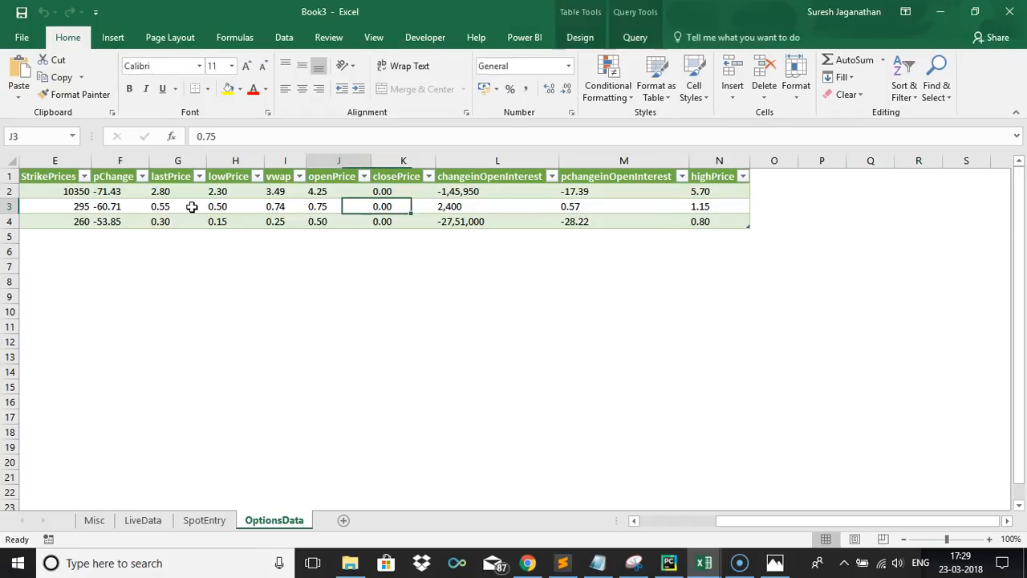
pyautogui.press('Right')
pyautogui.press('Right')
pyautogui.press('Right')
pyautogui.press('Right')
pyautogui.press('Up')
pyautogui.press('Right')
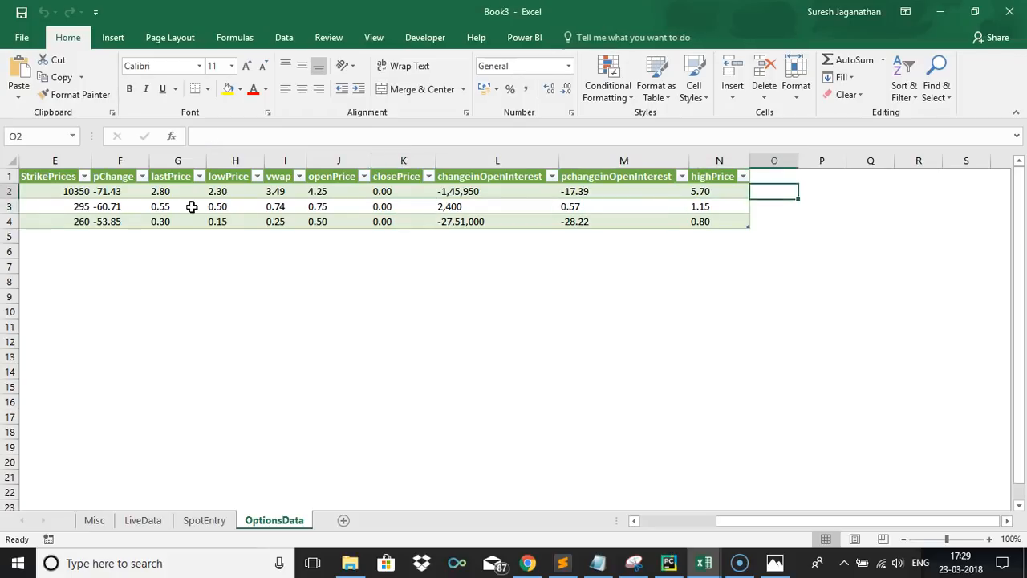
pyautogui.press('Right')
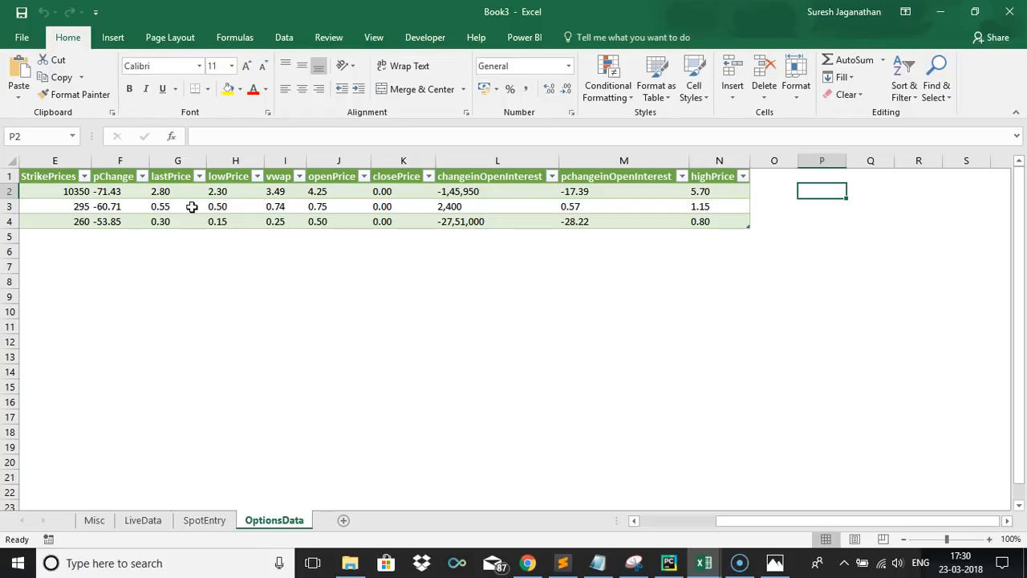
pyautogui.press('Right')
pyautogui.press('Right')
pyautogui.press('Left')
pyautogui.press('Left')
pyautogui.press('Left')
pyautogui.press('Left')
pyautogui.press('Left')
pyautogui.press('Left')
pyautogui.press('Left')
pyautogui.press('Left')
pyautogui.press('Left')
pyautogui.press('Left')
pyautogui.press('Left')
pyautogui.press('Left')
pyautogui.press('Left')
pyautogui.press('Left')
pyautogui.press('Left')
pyautogui.press('Left')
pyautogui.press('Left')
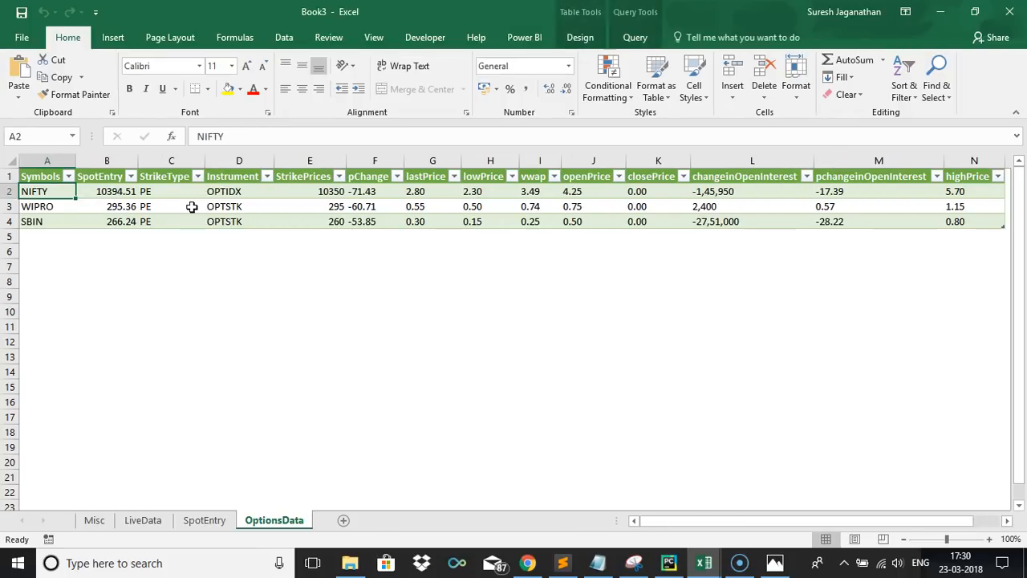
# Review the SpotEntry and StrikeType lookup formulas in the SpotEntry sheet and return to the OptionsData sheet
pyautogui.click(193, 521)
pyautogui.click(156, 221)
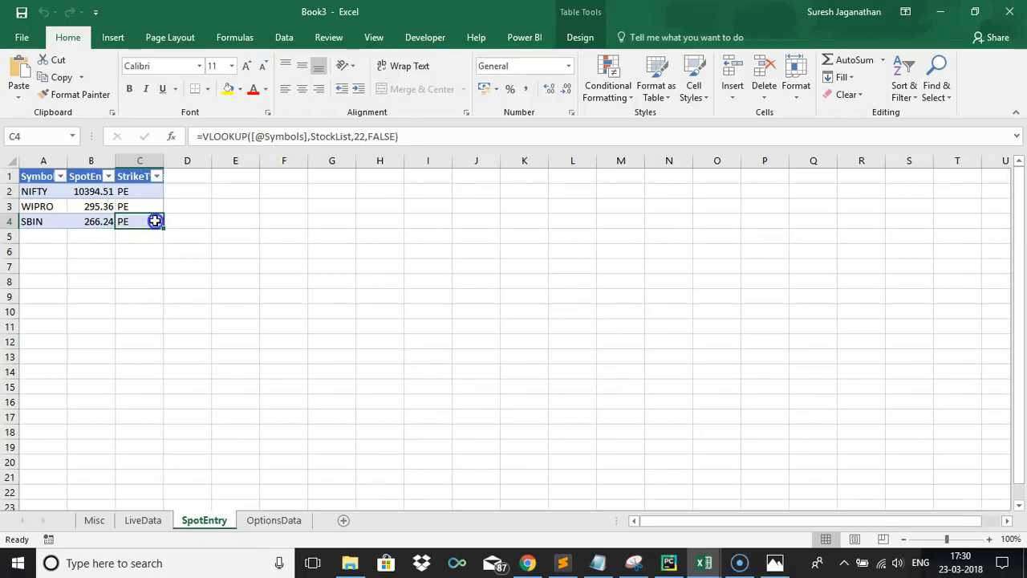
pyautogui.click(31, 235)
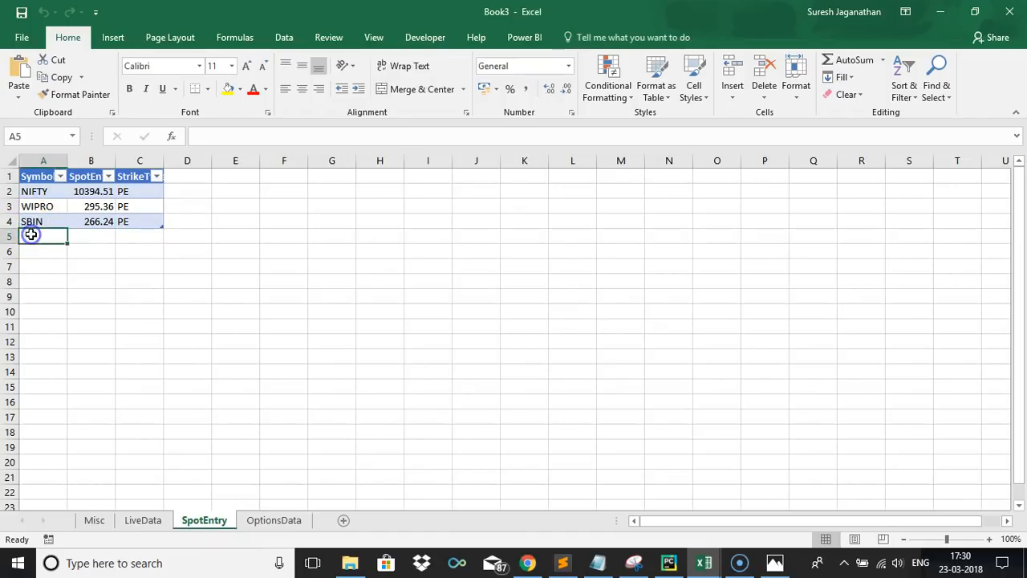
pyautogui.click(90, 191)
pyautogui.click(35, 230)
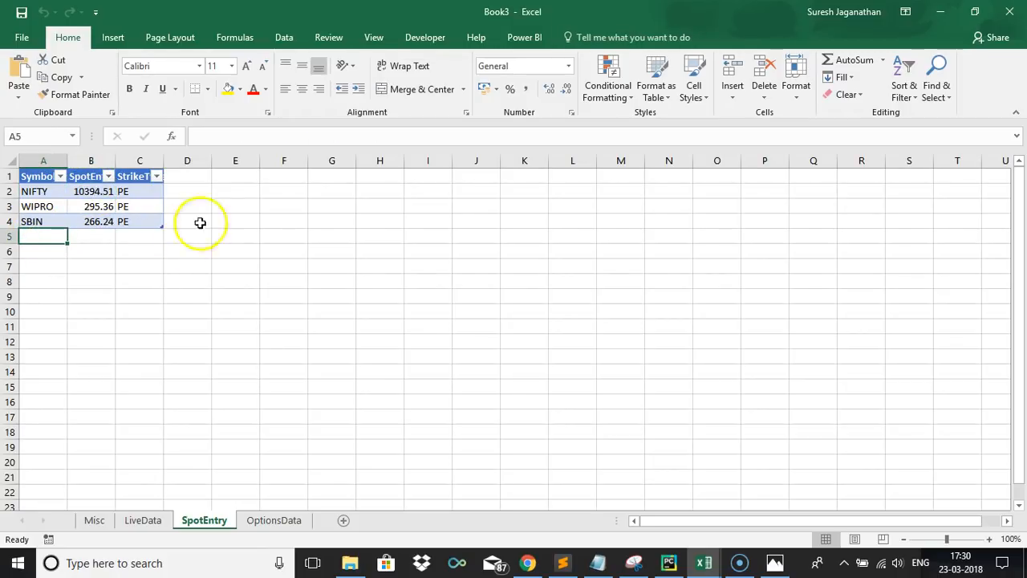
pyautogui.click(103, 192)
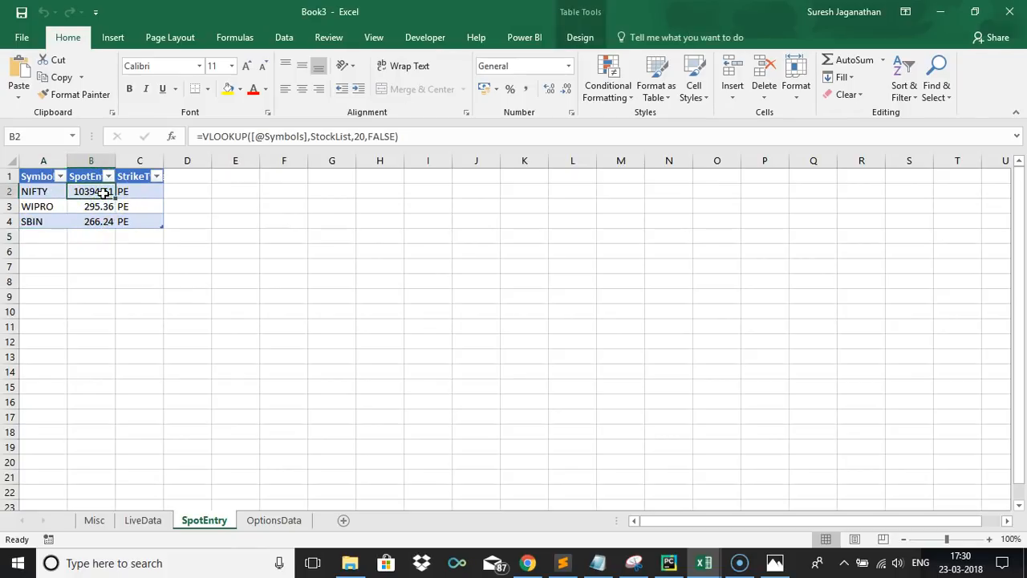
pyautogui.click(131, 193)
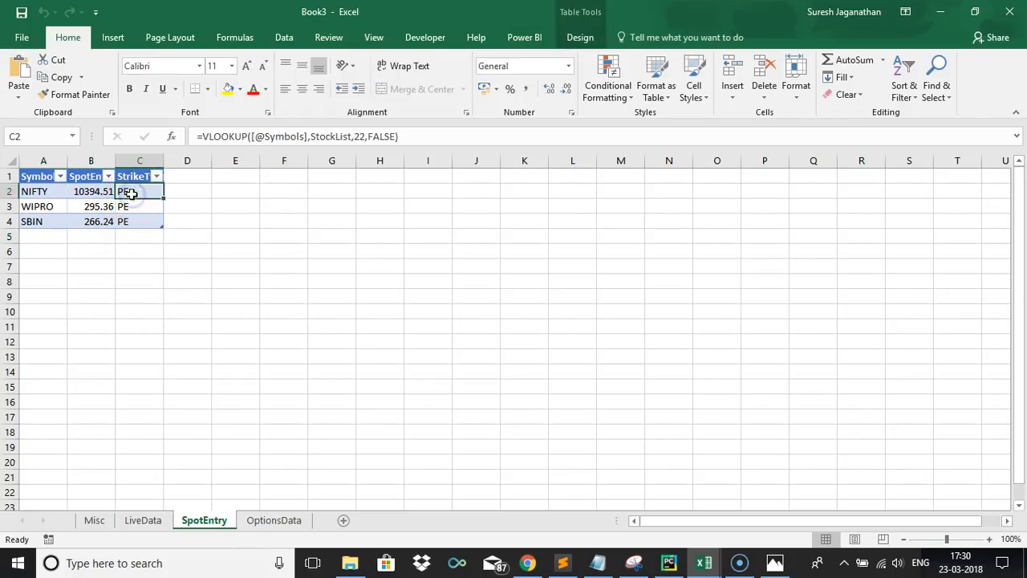
pyautogui.click(265, 526)
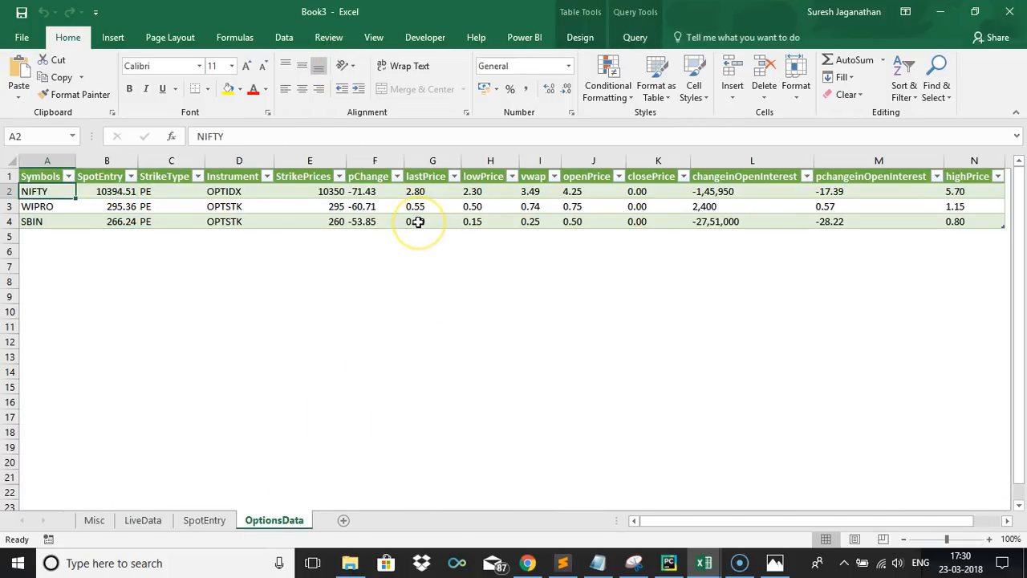
# Hide the gridlines on the LiveData sheet
pyautogui.click(152, 519)
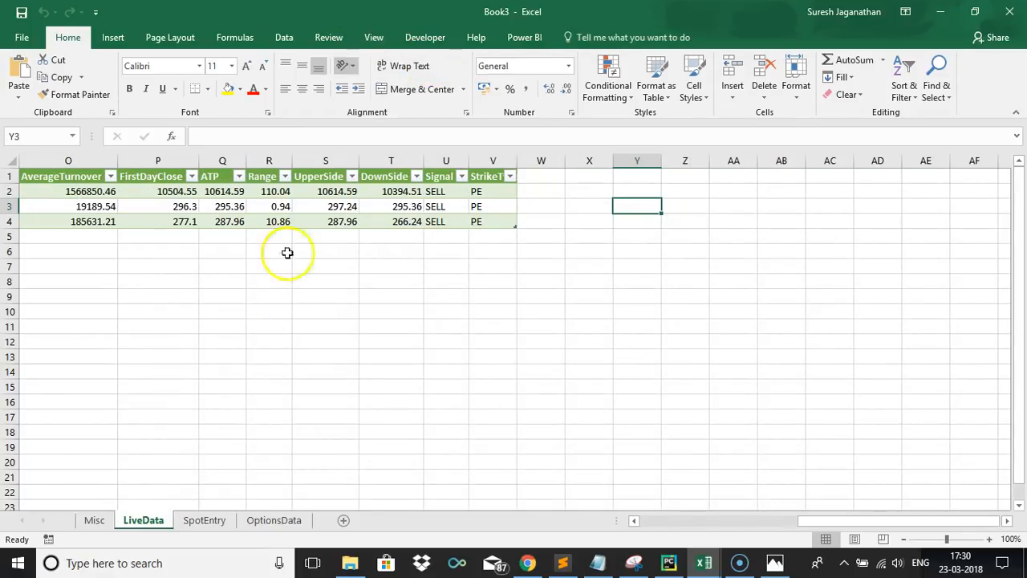
pyautogui.click(374, 38)
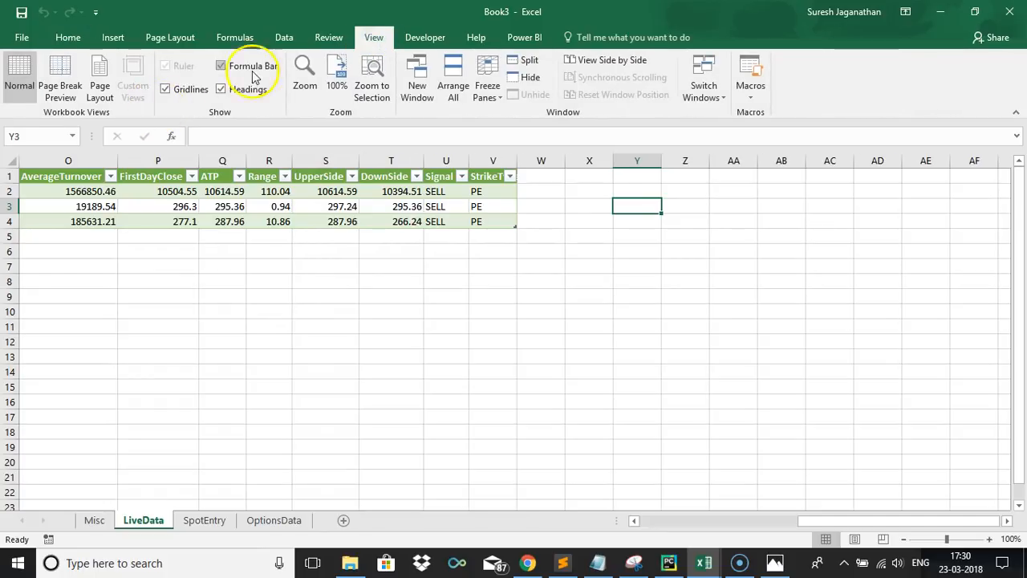
pyautogui.click(165, 89)
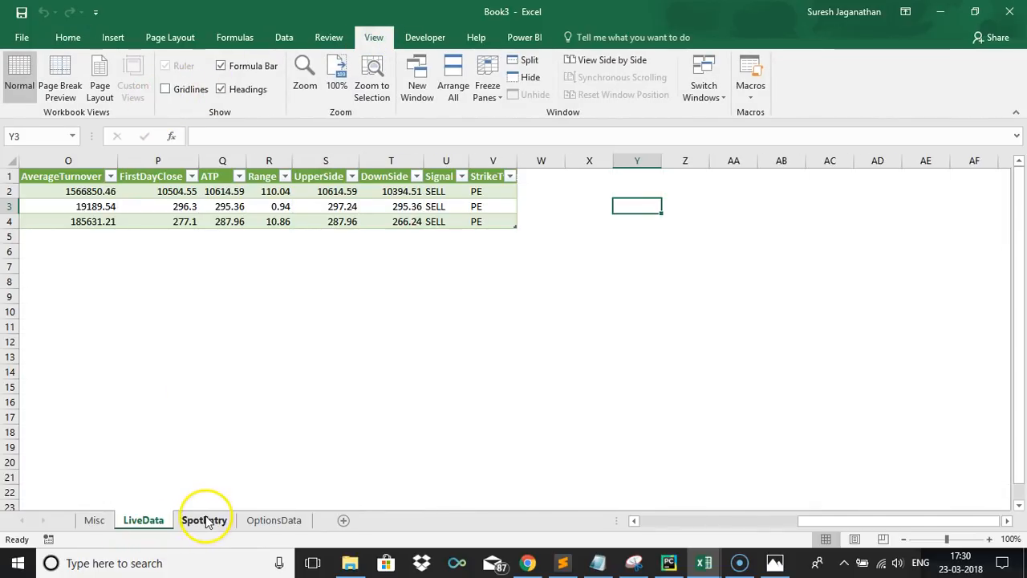
# Look through the LiveData table's columns back to Symbols and across to the StrikeType column
pyautogui.click(375, 208)
pyautogui.press('Left')
pyautogui.press('Left')
pyautogui.press('Left')
pyautogui.press('Left')
pyautogui.press('Left')
pyautogui.press('Left')
pyautogui.press('Left')
pyautogui.press('Left')
pyautogui.press('Left')
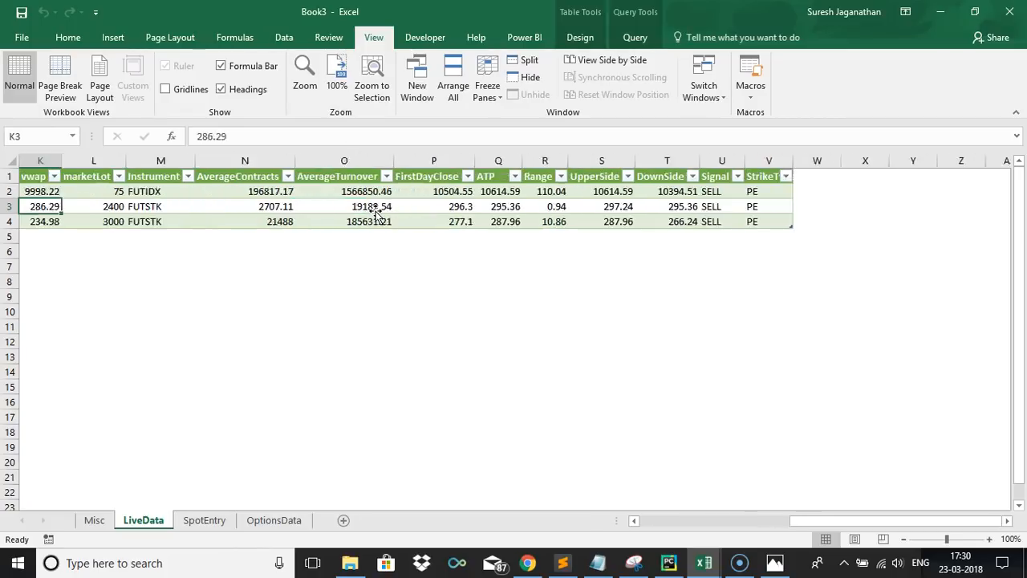
pyautogui.press('Left')
pyautogui.press('Left')
pyautogui.press('Left')
pyautogui.press('Left')
pyautogui.press('Left')
pyautogui.press('Left')
pyautogui.press('Left')
pyautogui.press('Left')
pyautogui.press('Left')
pyautogui.press('Left')
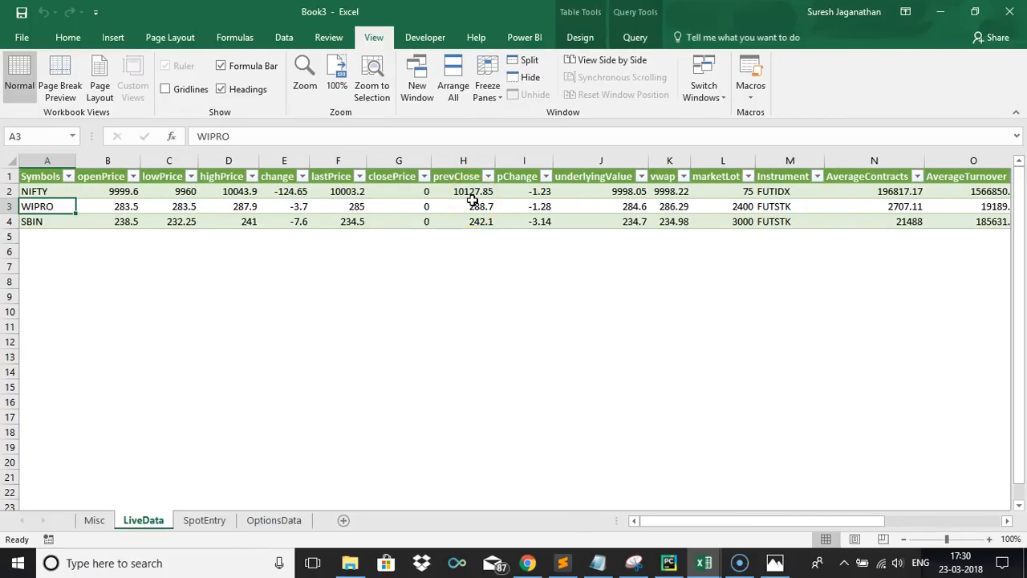
pyautogui.press('Right')
pyautogui.press('Right')
pyautogui.press('Right')
pyautogui.press('Right')
pyautogui.press('Right')
pyautogui.press('Right')
pyautogui.press('Right')
pyautogui.press('Right')
pyautogui.press('Right')
pyautogui.press('Right')
pyautogui.press('Right')
pyautogui.press('Right')
pyautogui.press('Right')
pyautogui.press('Right')
pyautogui.press('Right')
pyautogui.press('Right')
pyautogui.press('Right')
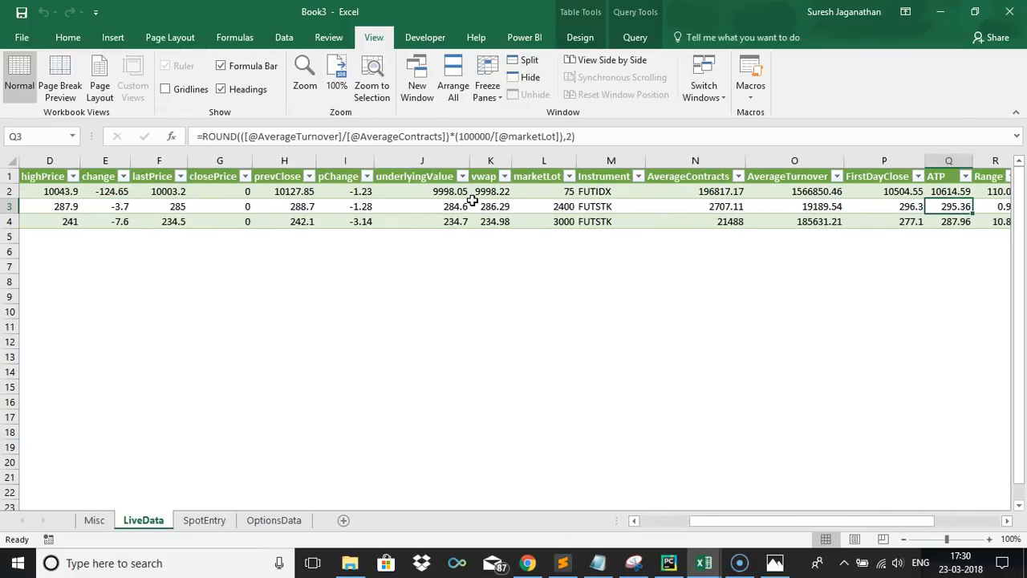
pyautogui.press('Right')
pyautogui.press('Right')
pyautogui.press('Right')
pyautogui.press('Right')
pyautogui.press('Right')
pyautogui.press('Right')
pyautogui.press('Right')
pyautogui.press('Right')
pyautogui.press('Right')
pyautogui.press('Right')
pyautogui.press('Right')
pyautogui.press('Right')
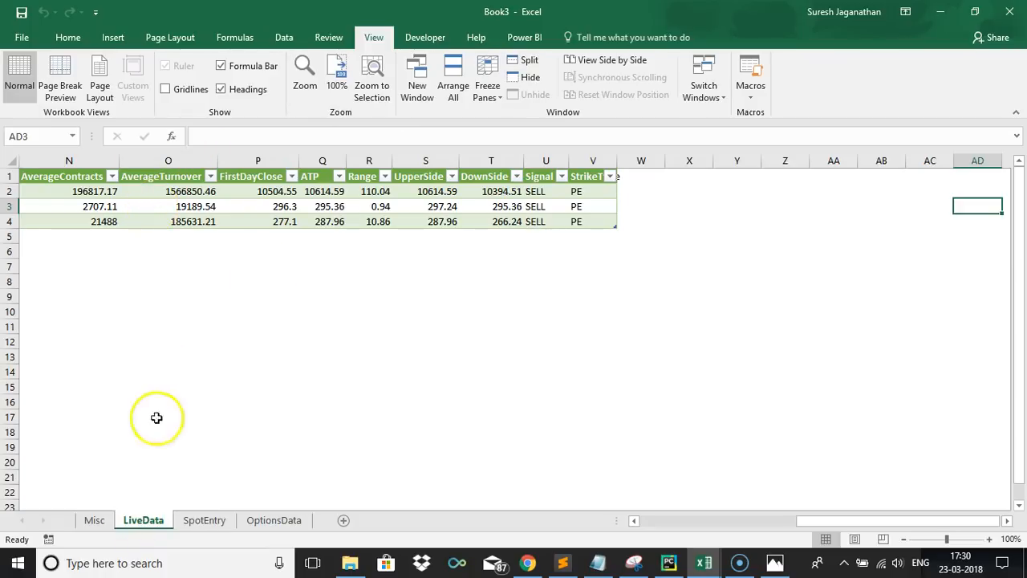
# Check the Symbols table in the Misc sheet and review the LiveData columns from FirstDayClose back to pChange
pyautogui.click(94, 519)
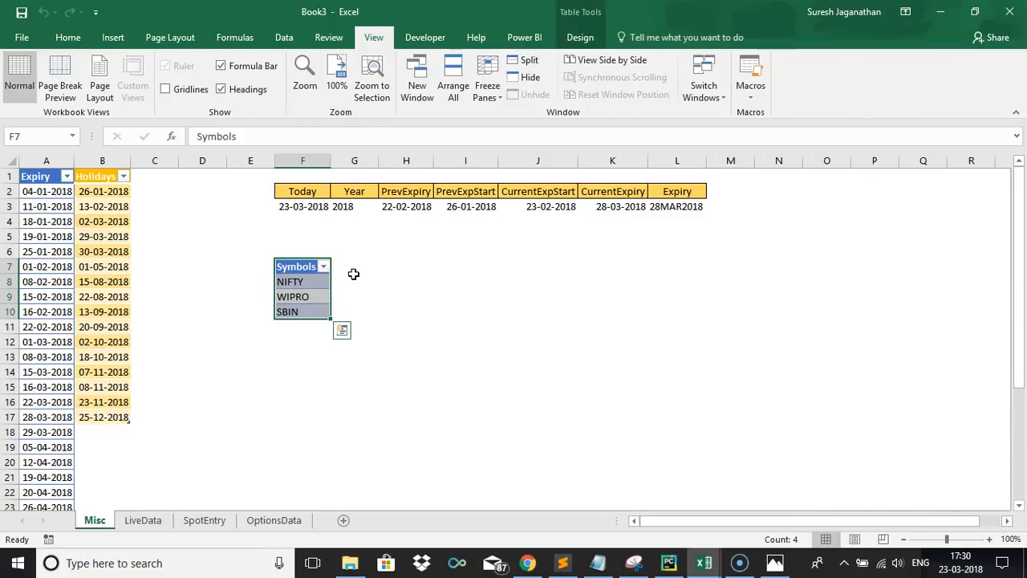
pyautogui.click(314, 287)
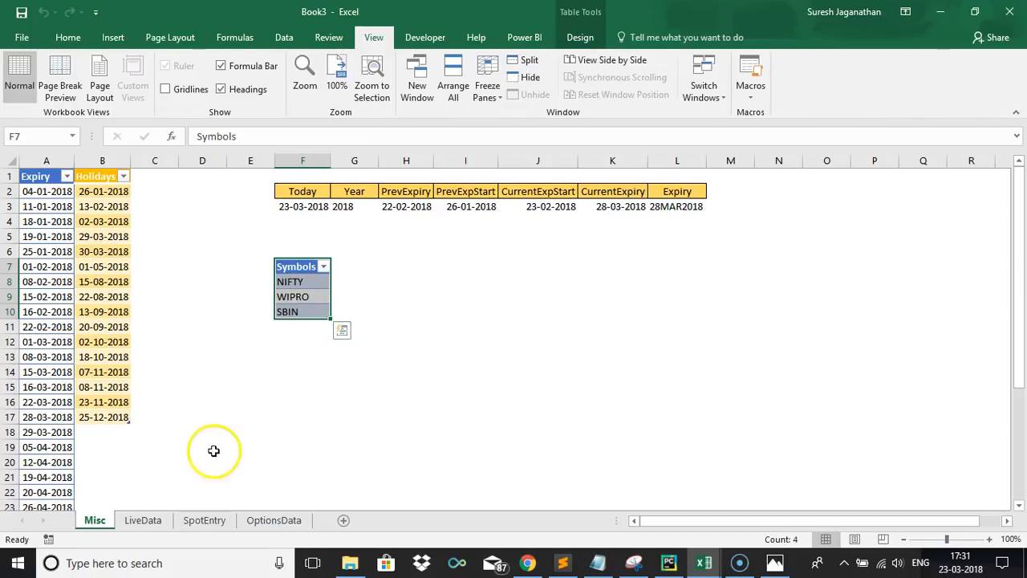
pyautogui.click(144, 520)
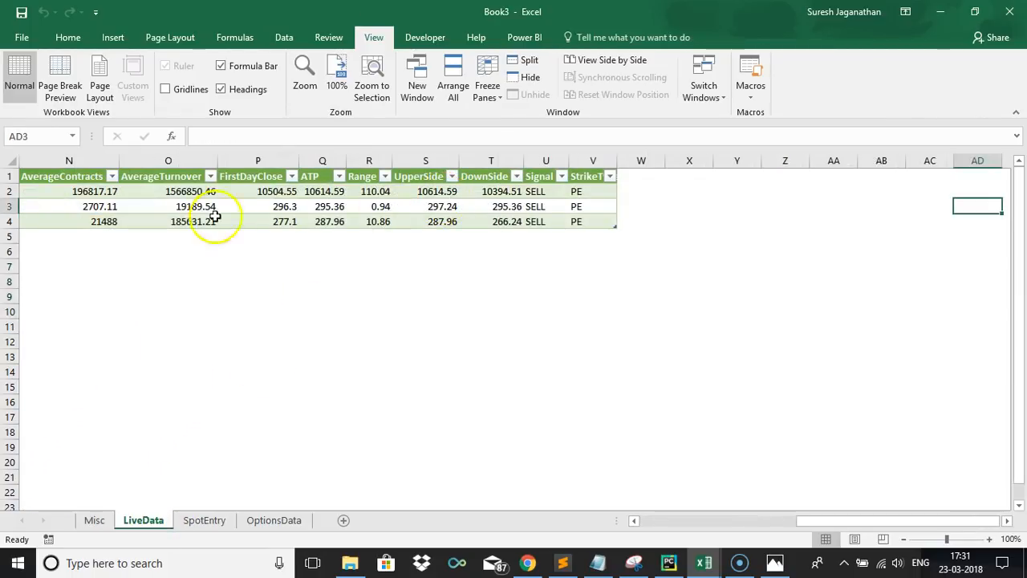
pyautogui.click(250, 194)
pyautogui.press('Left')
pyautogui.press('Left')
pyautogui.press('Left')
pyautogui.press('Left')
pyautogui.press('Left')
pyautogui.press('Left')
pyautogui.press('Left')
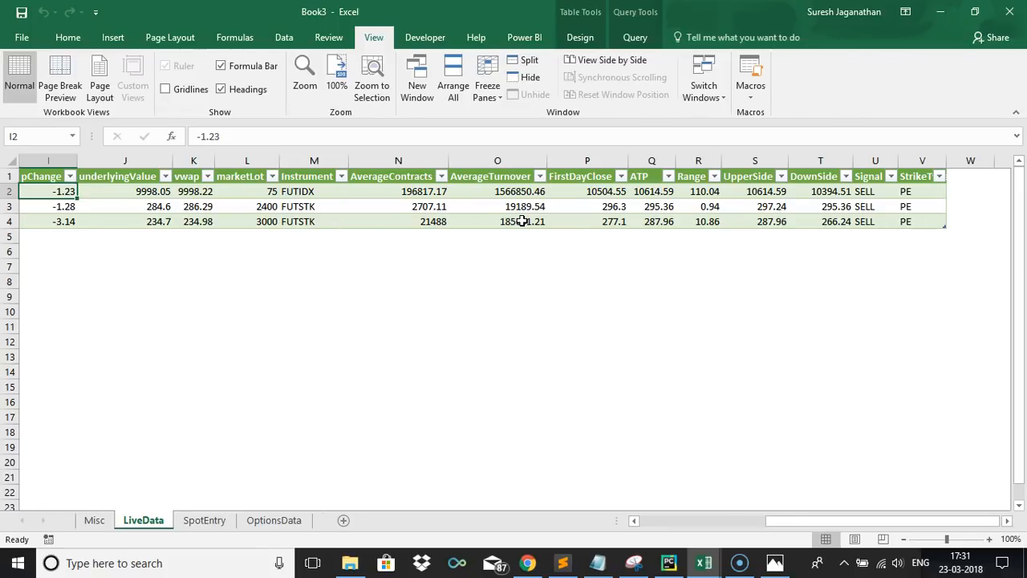
# Review the LiveData table's first row from the Symbols column across to the Range formula
pyautogui.press('Left')
pyautogui.press('Left')
pyautogui.press('Left')
pyautogui.press('Left')
pyautogui.press('Left')
pyautogui.press('Left')
pyautogui.press('Left')
pyautogui.press('Left')
pyautogui.press('Right')
pyautogui.press('Right')
pyautogui.press('Right')
pyautogui.press('Right')
pyautogui.press('Right')
pyautogui.press('Right')
pyautogui.press('Right')
pyautogui.press('Right')
pyautogui.press('Right')
pyautogui.press('Right')
pyautogui.press('Right')
pyautogui.press('Right')
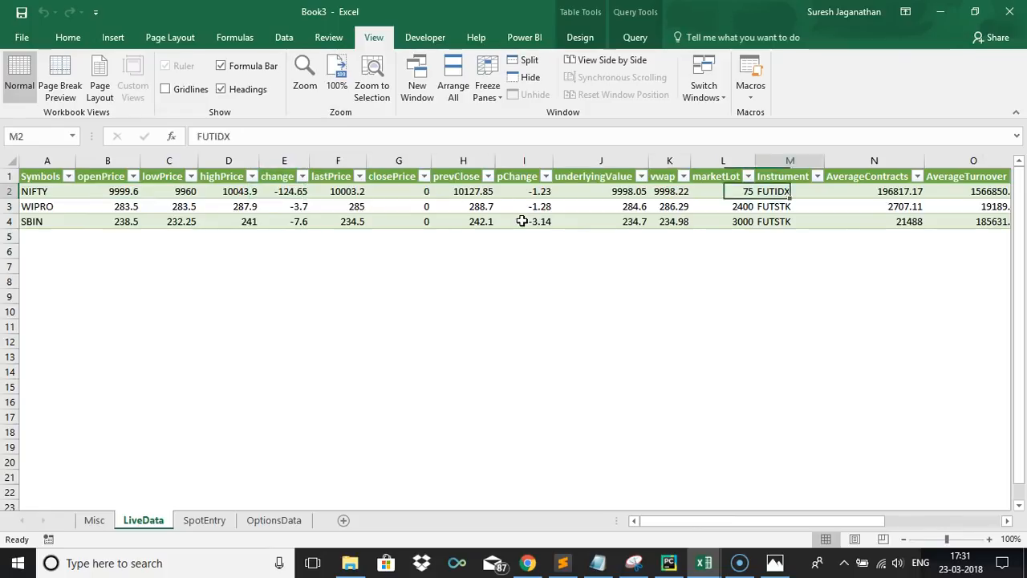
pyautogui.press('Right')
pyautogui.press('Right')
pyautogui.press('Right')
pyautogui.press('Right')
pyautogui.press('Right')
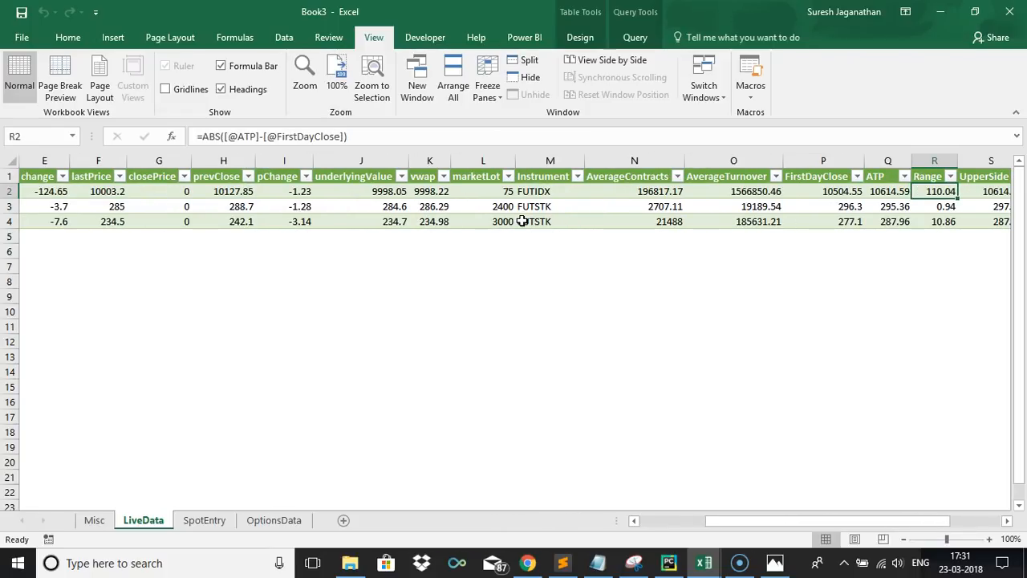
# Refresh the LiveData query table
pyautogui.rightClick(522, 221)
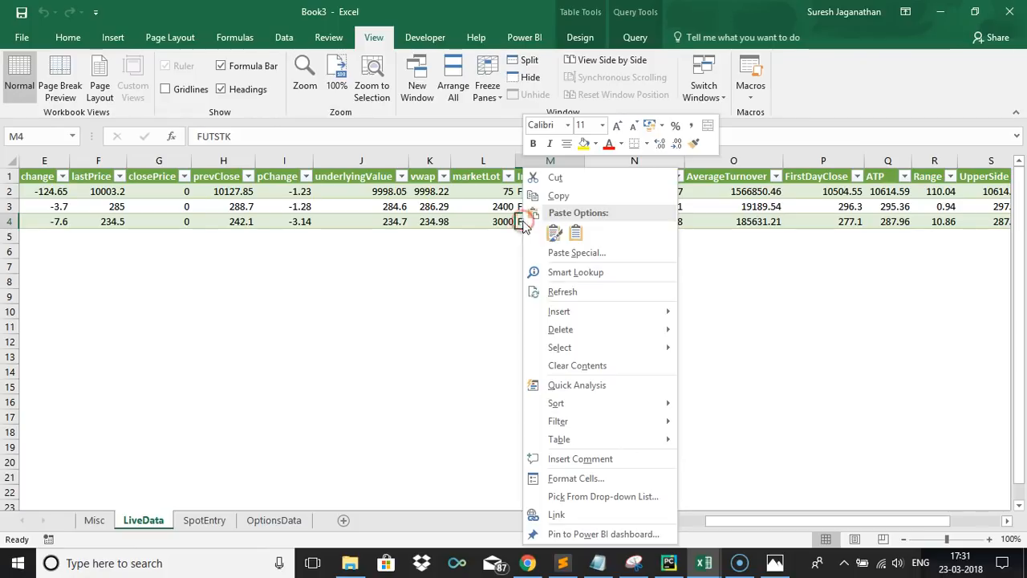
pyautogui.click(576, 294)
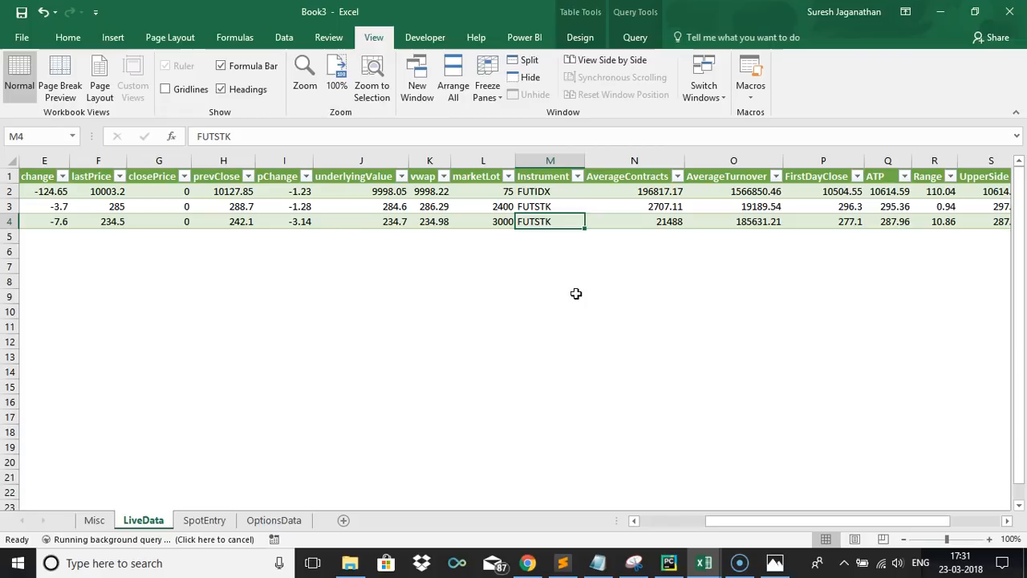
pyautogui.click(517, 192)
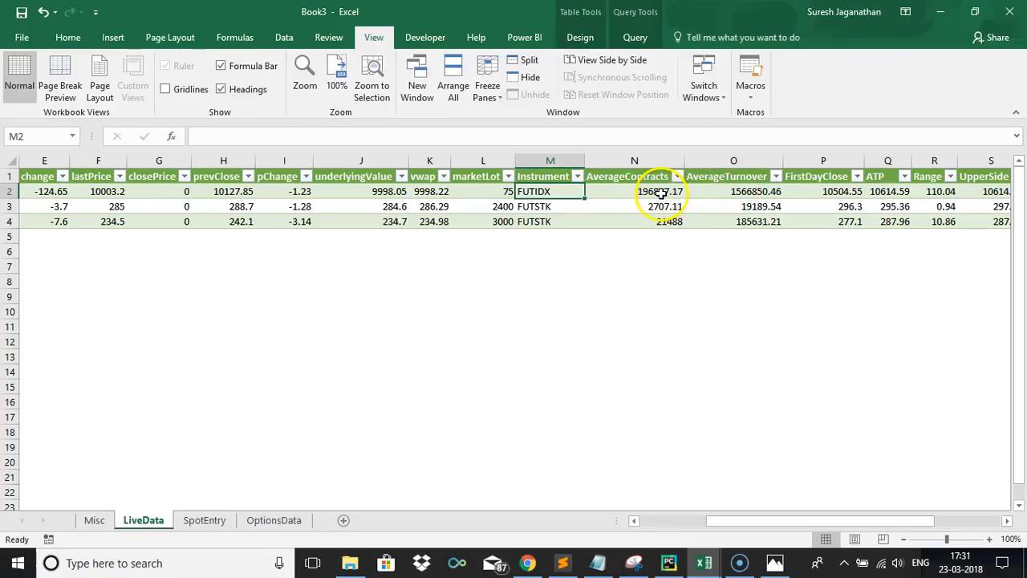
# Check the refreshed LiveData values from AverageContracts across to the StrikeType column
pyautogui.click(660, 193)
pyautogui.press('Right')
pyautogui.press('Right')
pyautogui.press('Right')
pyautogui.press('Right')
pyautogui.press('Right')
pyautogui.press('Right')
pyautogui.press('Right')
pyautogui.press('Right')
pyautogui.press('Right')
pyautogui.press('Right')
pyautogui.press('Right')
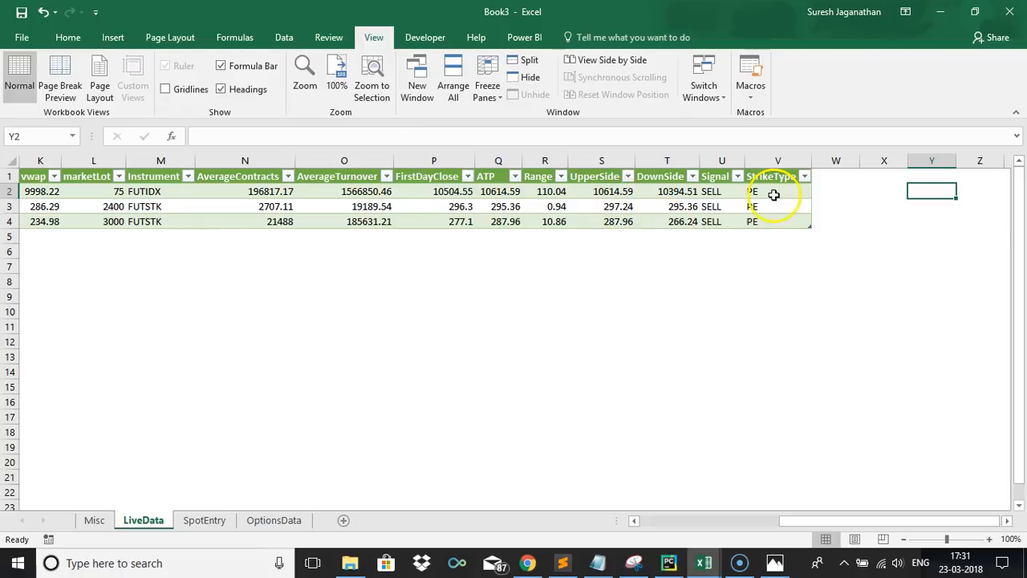
# Switch to the ATP workbook's PrevExpData sheet and close the Queries & Connections pane
pyautogui.click(703, 564)
pyautogui.click(630, 522)
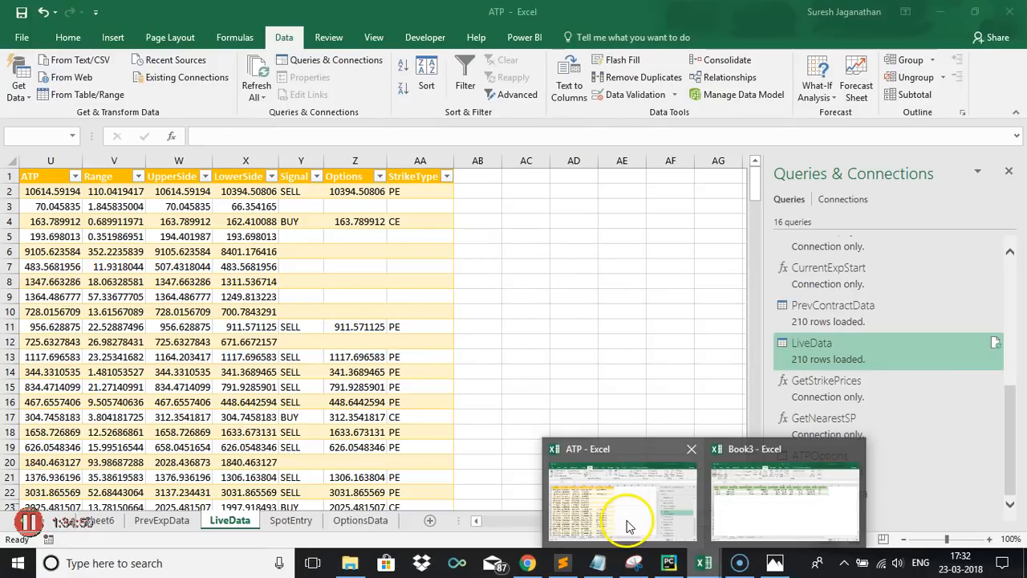
pyautogui.click(170, 526)
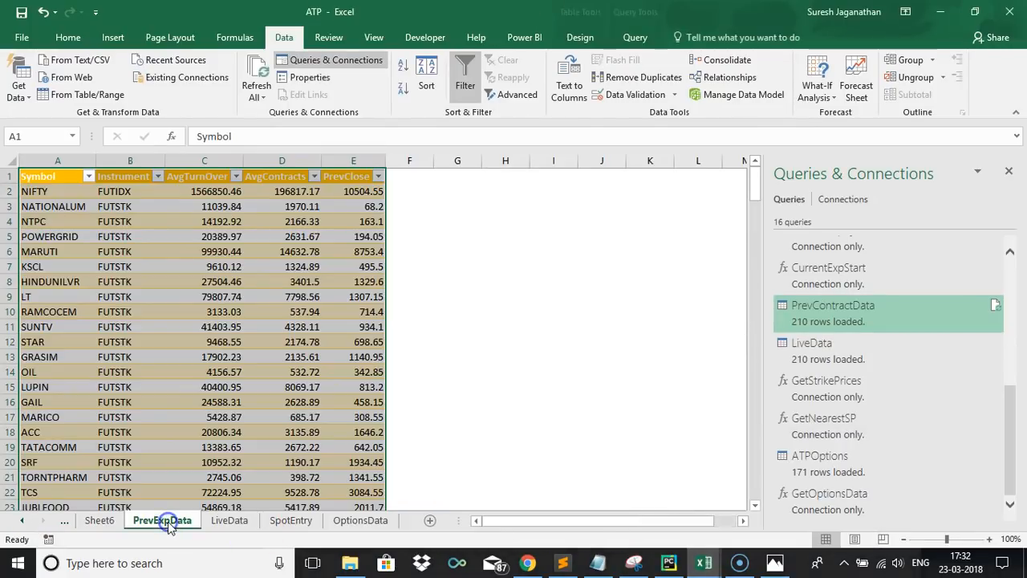
pyautogui.click(1008, 173)
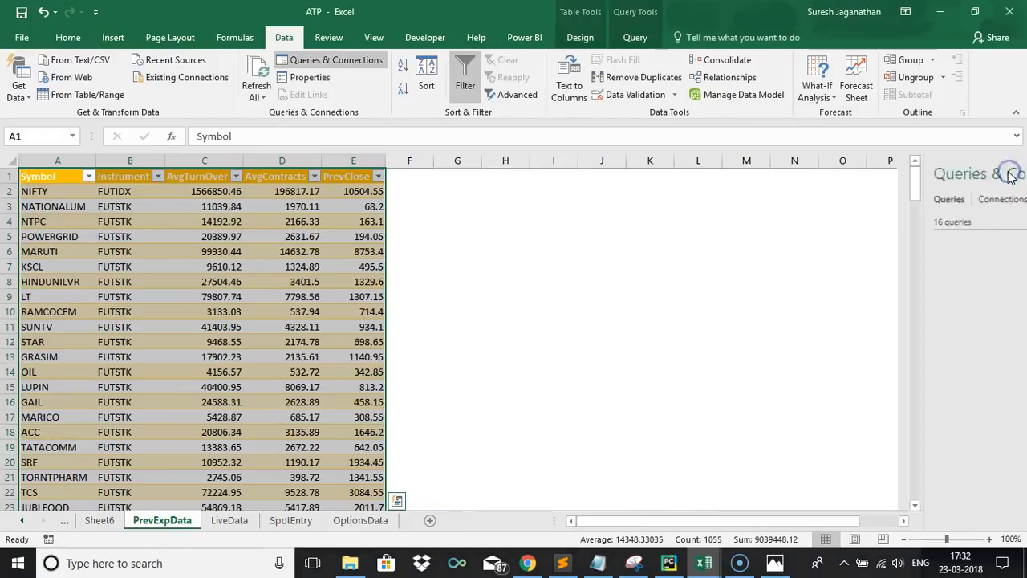
pyautogui.click(295, 283)
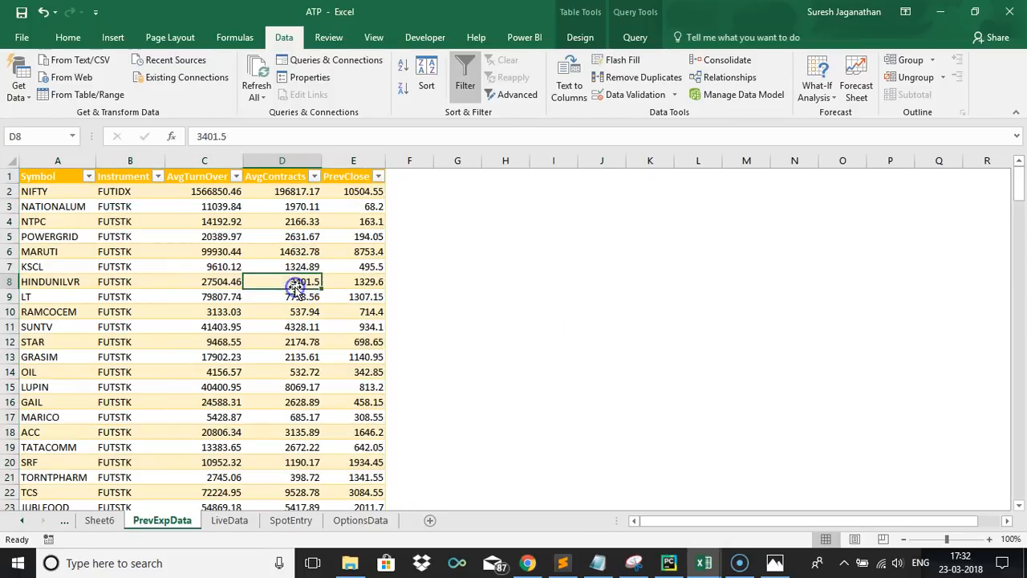
# Compare the symbols in the PrevExpData table with the stock list in Sheet6 and return to PrevExpData
pyautogui.press('Left')
pyautogui.press('Left')
pyautogui.press('Left')
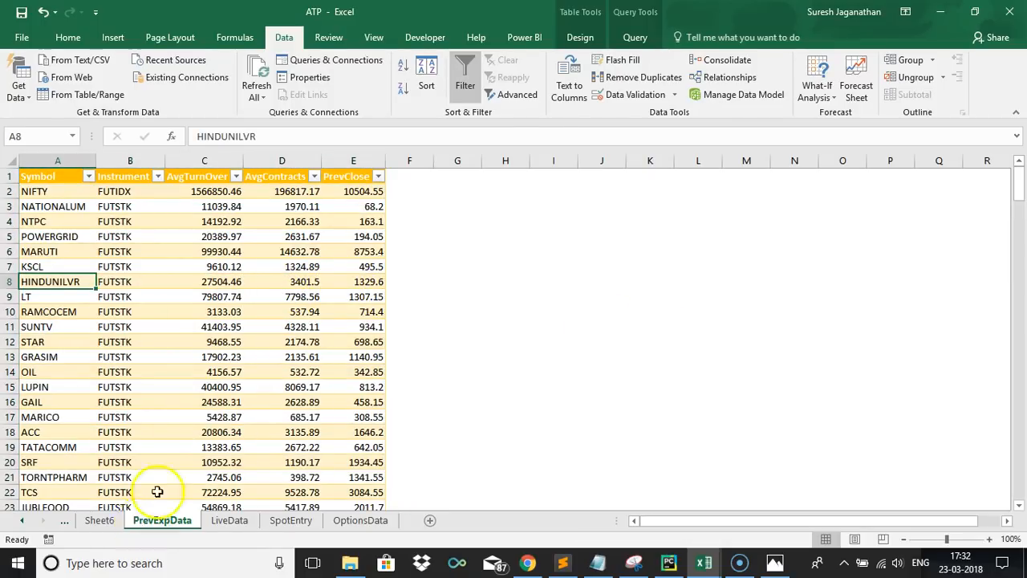
pyautogui.click(45, 196)
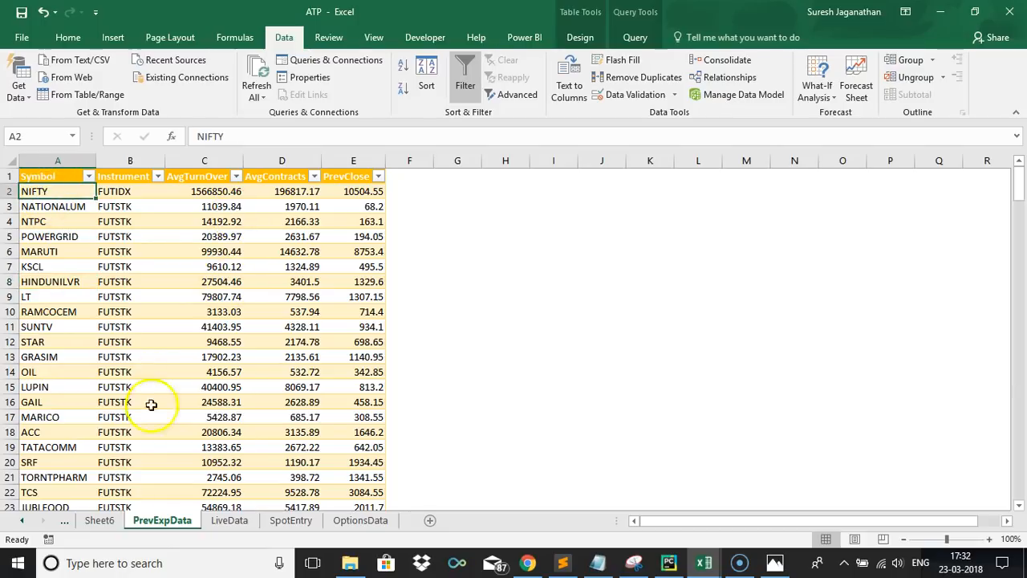
pyautogui.click(109, 521)
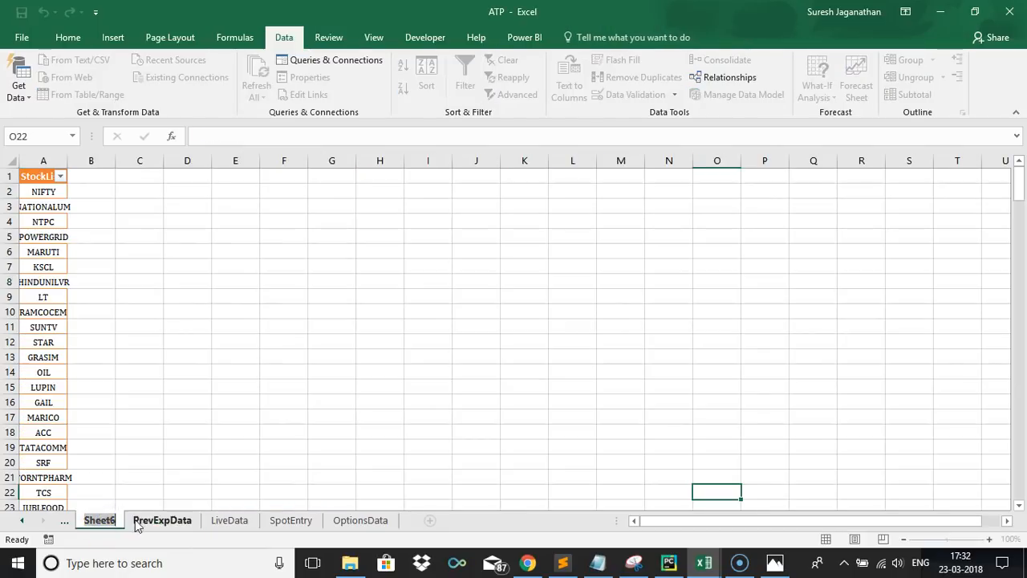
pyautogui.click(140, 522)
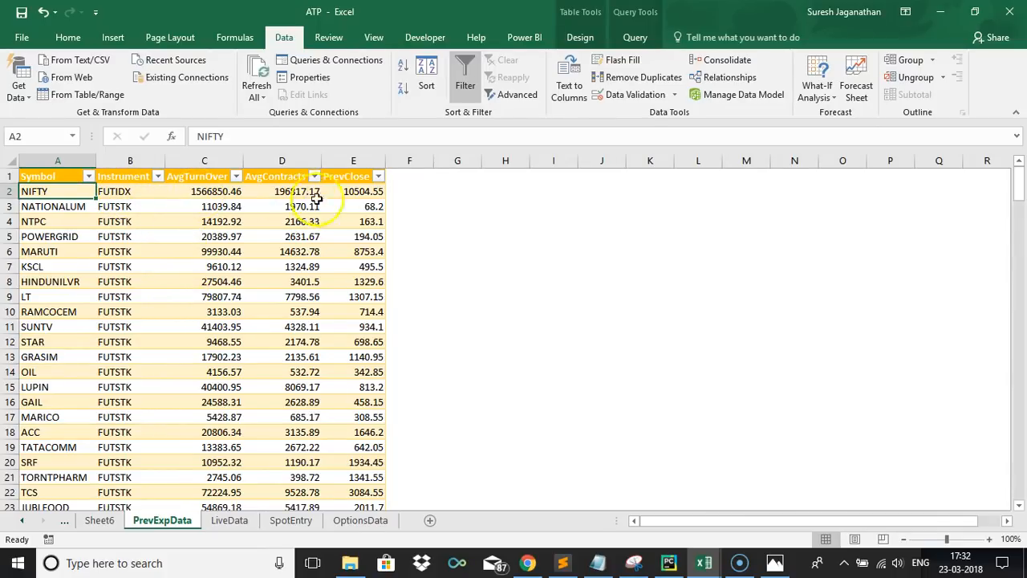
# Examine the AvgTurnover lookup formula in the ATP workbook's LiveData sheet against its PrevExpData source
pyautogui.click(230, 521)
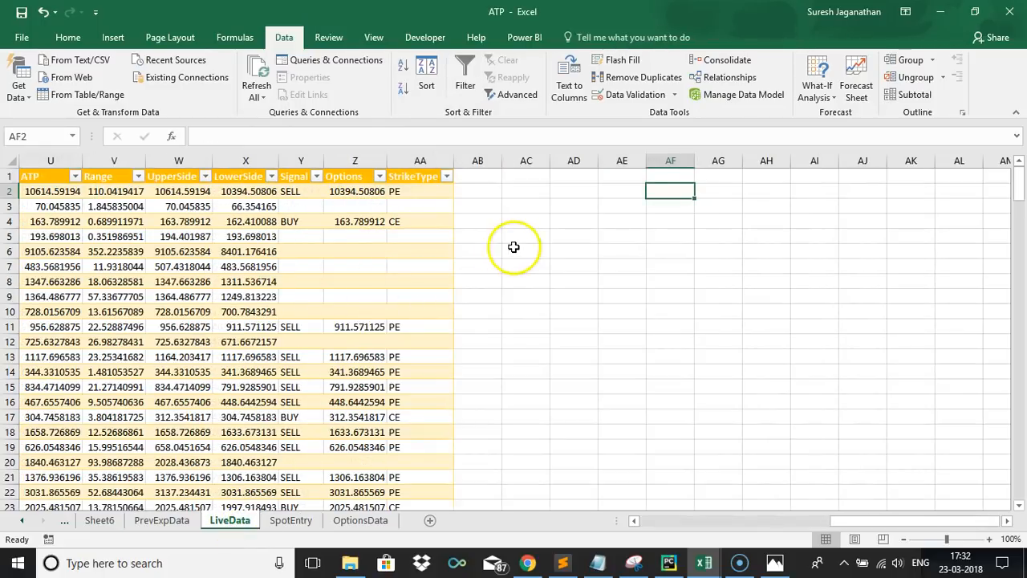
pyautogui.click(382, 191)
pyautogui.hscroll(-3, 402, 191)
pyautogui.click(403, 191)
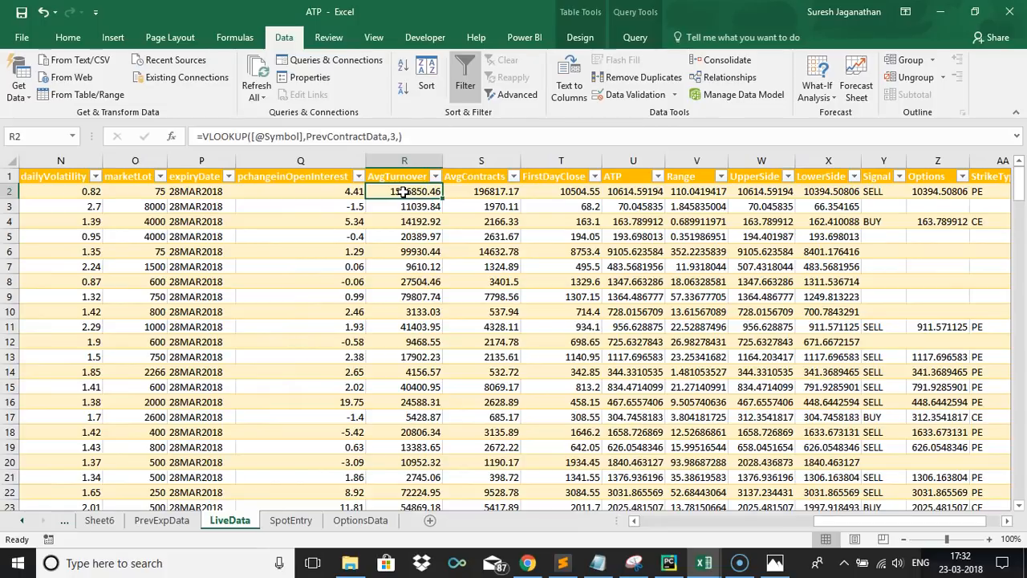
pyautogui.click(150, 524)
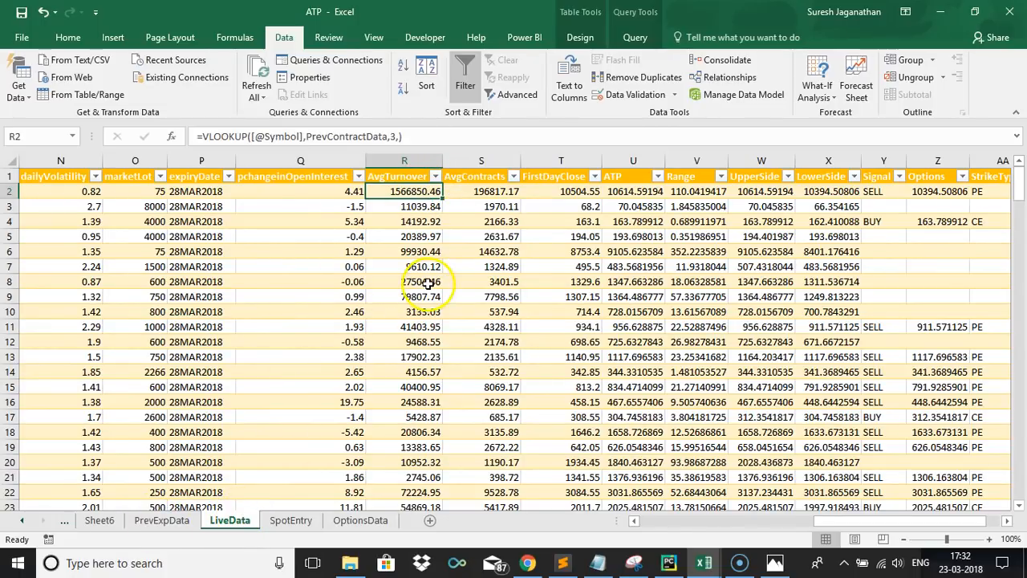
# Review the LiveData calculated columns from AvgContracts to StrikeType and recheck the PrevExpData table
pyautogui.click(464, 191)
pyautogui.press('Right')
pyautogui.press('Right')
pyautogui.press('Right')
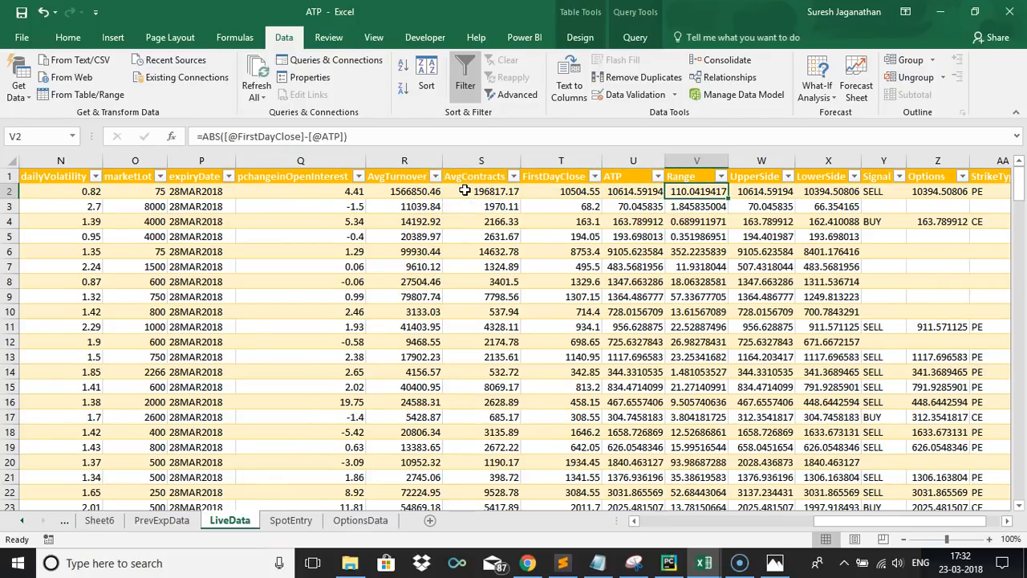
pyautogui.press('Right')
pyautogui.press('Right')
pyautogui.press('Right')
pyautogui.press('Right')
pyautogui.press('Right')
pyautogui.press('Right')
pyautogui.press('Right')
pyautogui.press('Right')
pyautogui.press('Right')
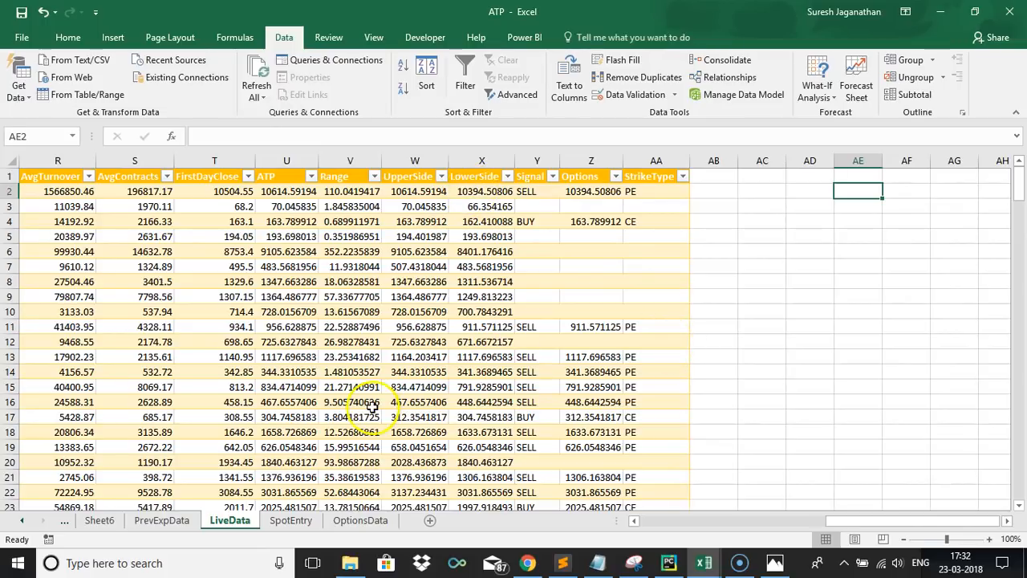
pyautogui.click(175, 523)
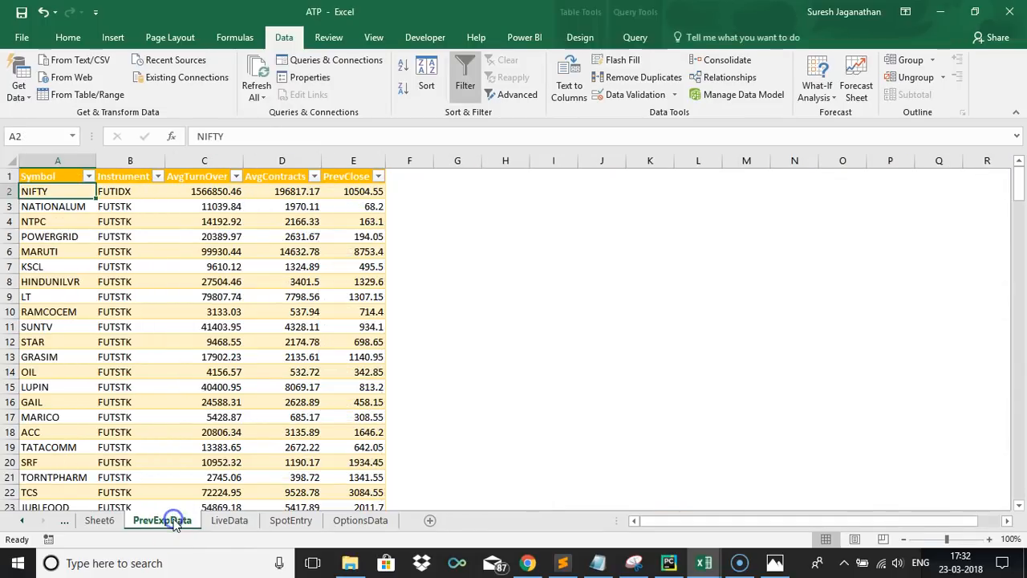
pyautogui.click(221, 521)
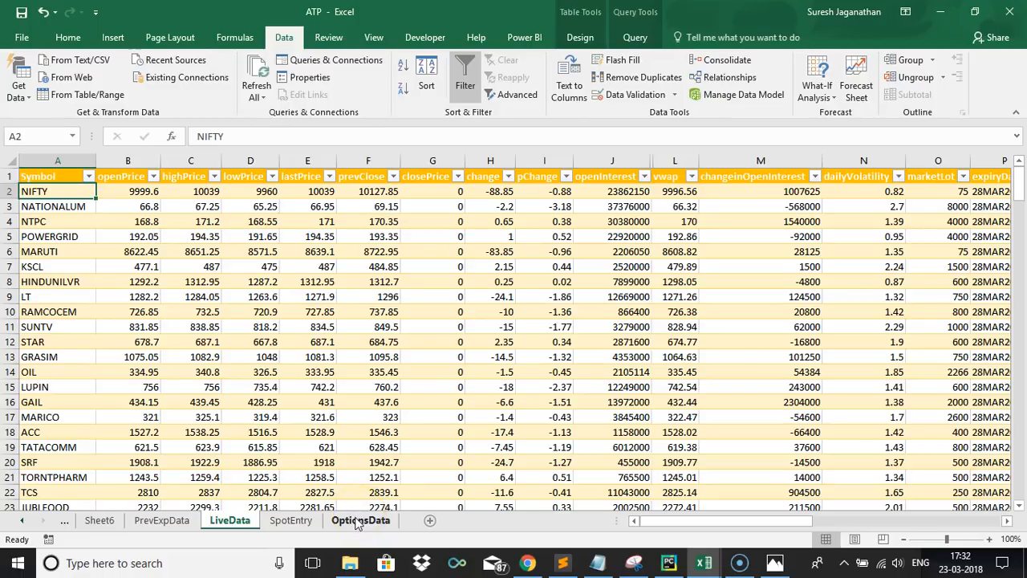
# Look through the option quote columns in the ATP workbook's OptionsData sheet, ending on the GRASIM row
pyautogui.click(360, 520)
pyautogui.press('Right')
pyautogui.press('Right')
pyautogui.press('Right')
pyautogui.press('Right')
pyautogui.press('Right')
pyautogui.press('Right')
pyautogui.press('Right')
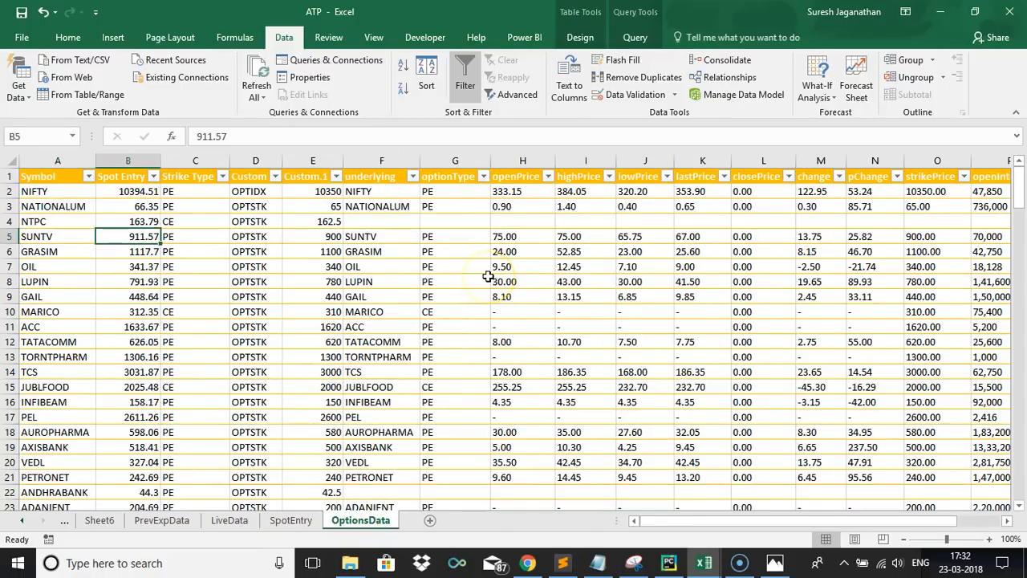
pyautogui.press('Right')
pyautogui.press('Right')
pyautogui.press('Right')
pyautogui.press('Right')
pyautogui.press('Right')
pyautogui.press('Right')
pyautogui.press('Left')
pyautogui.press('Left')
pyautogui.press('Home')
pyautogui.press('Right')
pyautogui.press('Down')
pyautogui.press('Right')
pyautogui.press('Right')
pyautogui.press('Right')
pyautogui.press('Right')
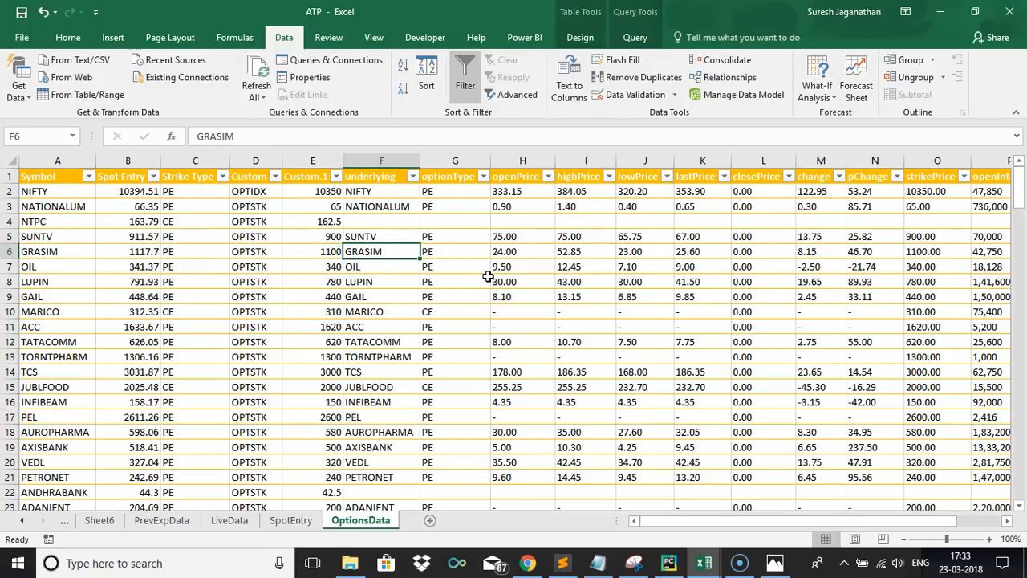
# Review the NIFTY row of OptionsData from Spot Entry across to vwap, and check the lastPrice column
pyautogui.click(140, 191)
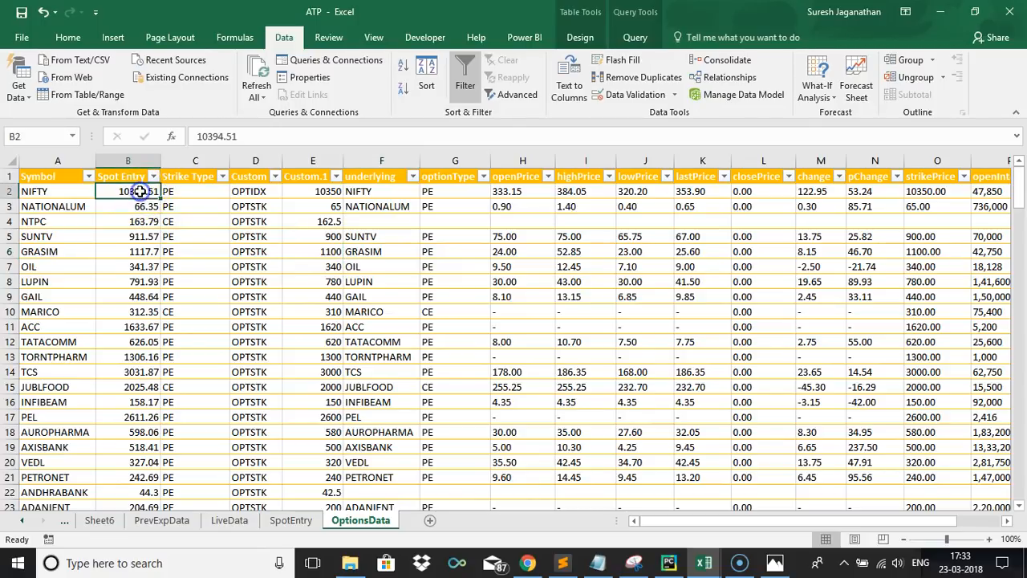
pyautogui.press('Right')
pyautogui.press('Right')
pyautogui.press('Right')
pyautogui.press('Right')
pyautogui.press('Right')
pyautogui.press('Right')
pyautogui.press('Right')
pyautogui.press('Right')
pyautogui.press('Right')
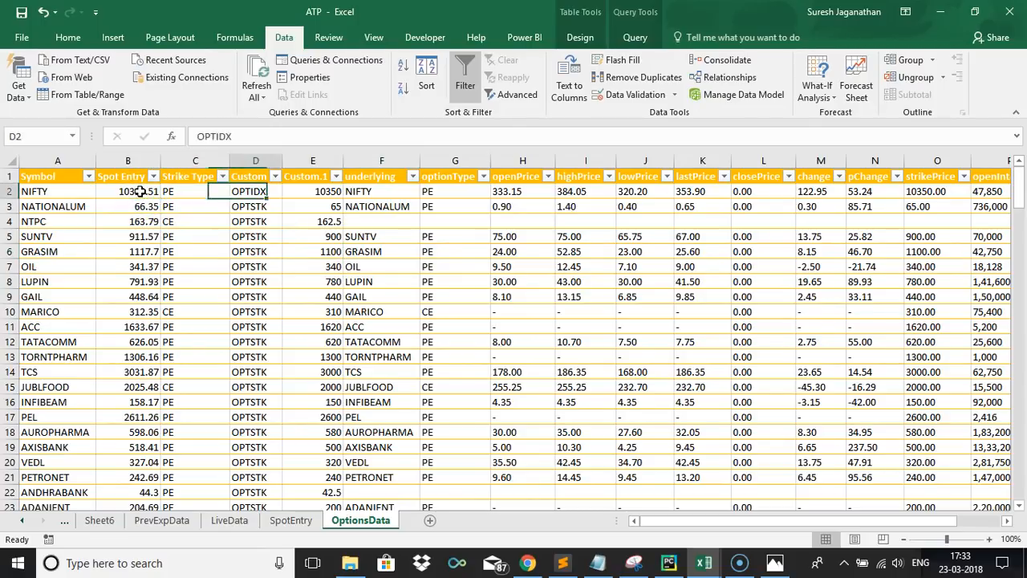
pyautogui.press('Right')
pyautogui.press('Right')
pyautogui.press('Right')
pyautogui.press('Right')
pyautogui.press('Right')
pyautogui.press('Right')
pyautogui.press('Right')
pyautogui.press('Right')
pyautogui.press('Right')
pyautogui.press('Right')
pyautogui.press('Right')
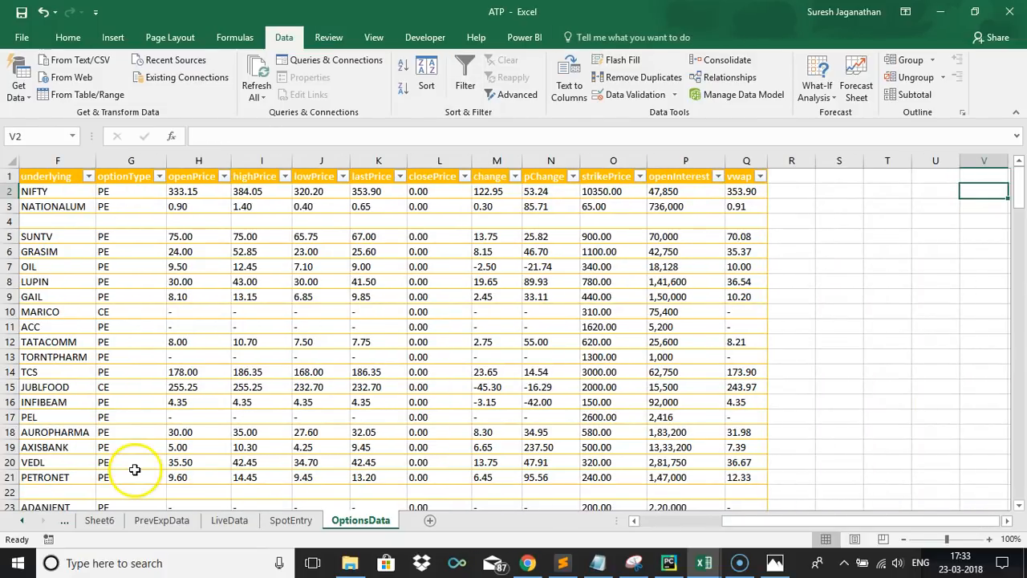
pyautogui.click(384, 360)
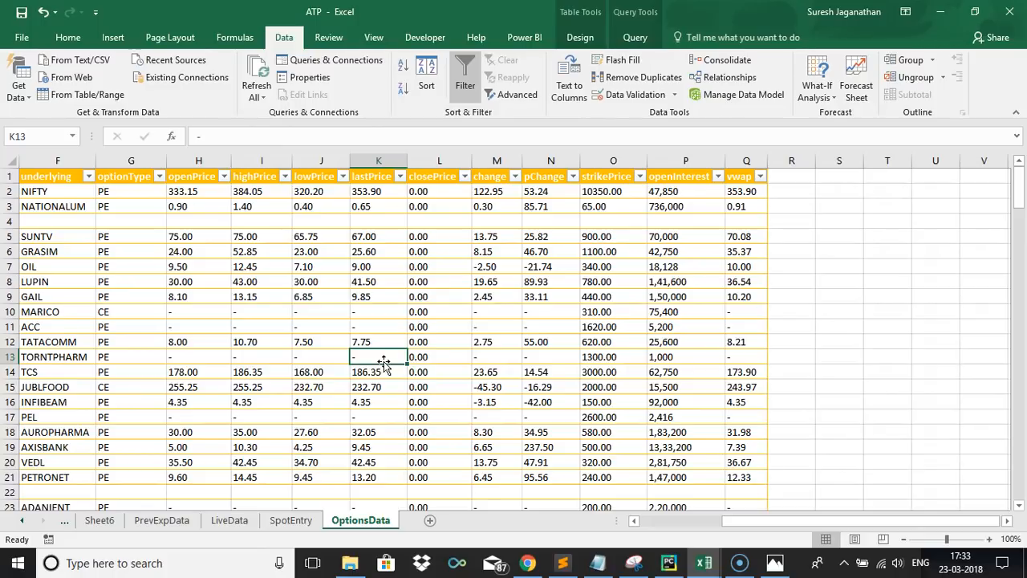
# Switch to Sublime Text and examine the Excel Formulas notes from Today through ExpiryDate
pyautogui.click(562, 562)
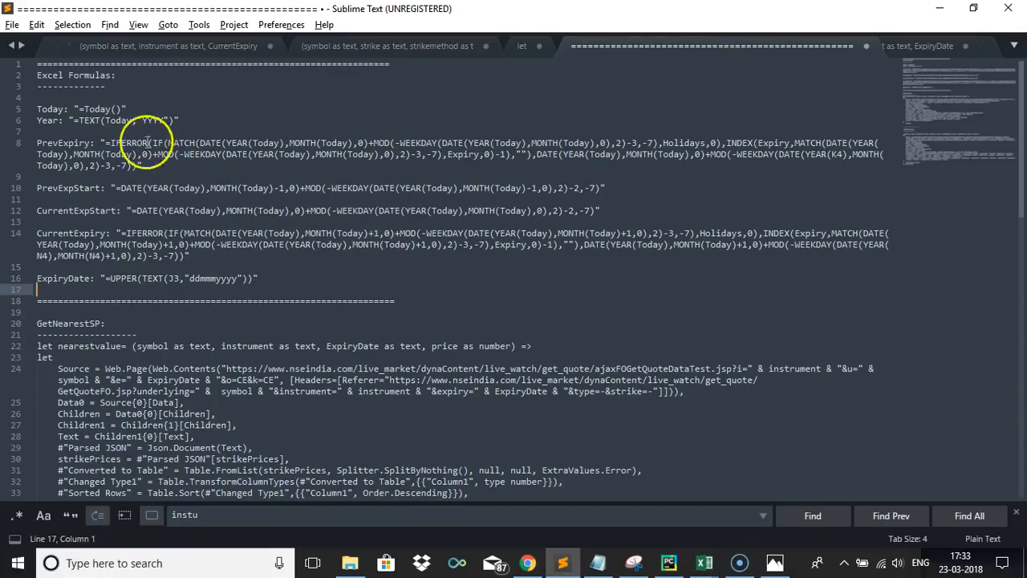
pyautogui.moveTo(37, 64); pyautogui.dragTo(300, 275)
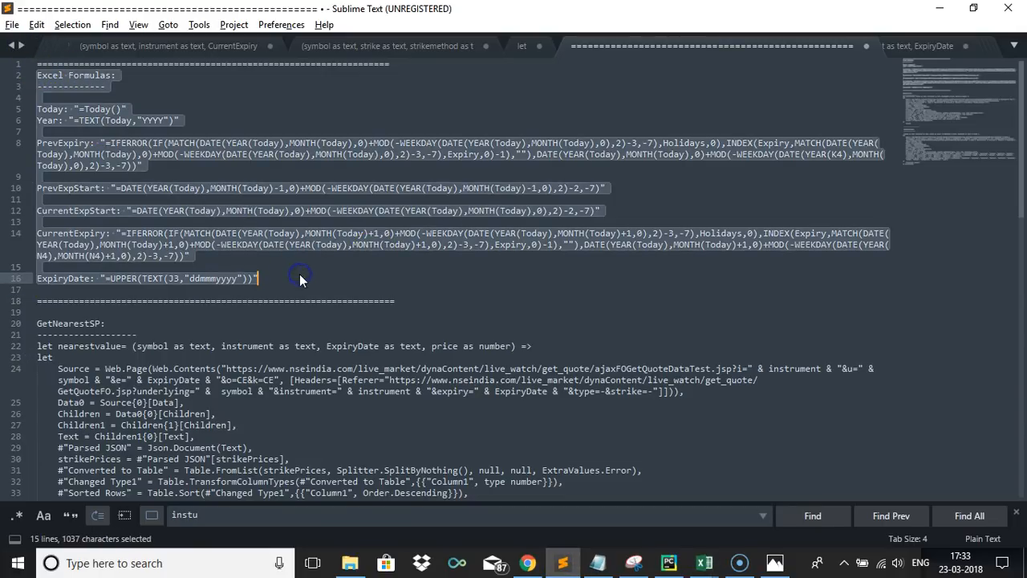
pyautogui.click(322, 272)
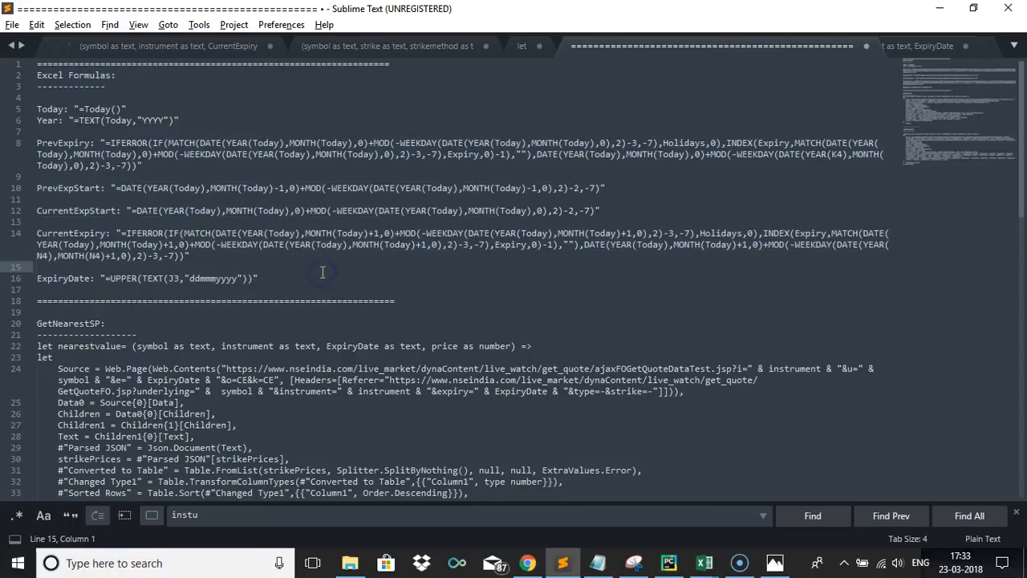